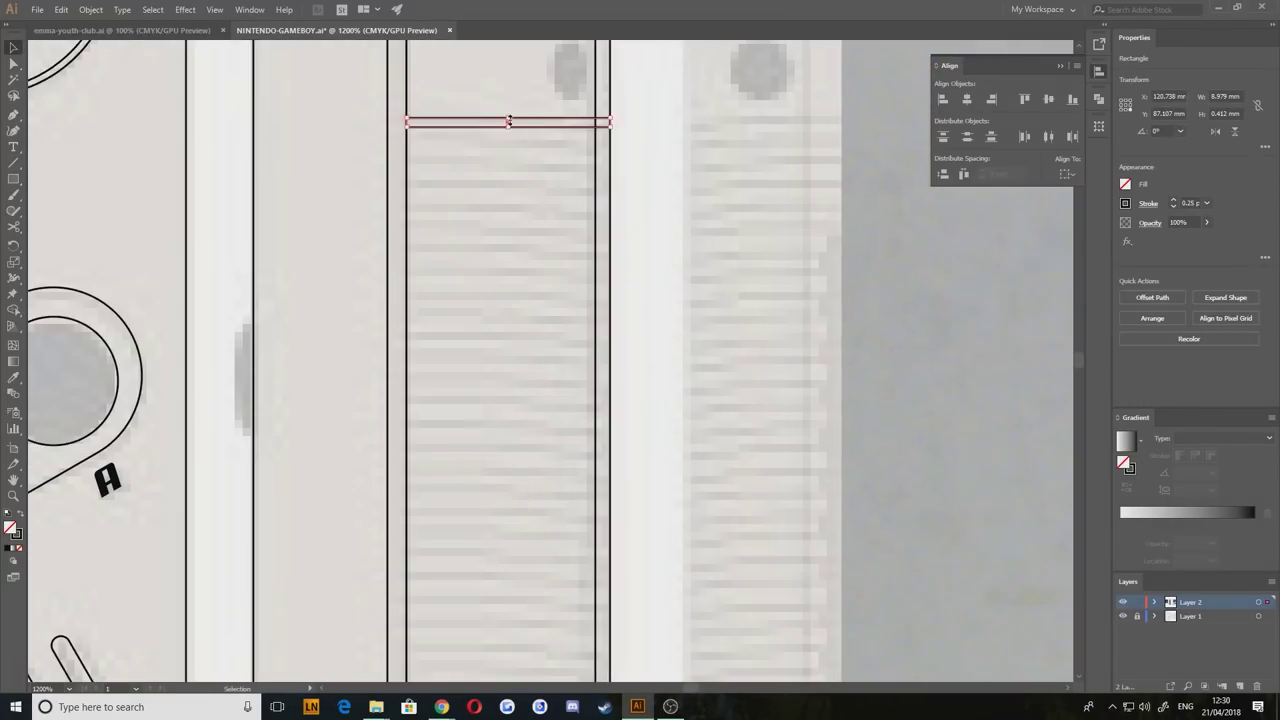
Step: Place a copy of the thin ridge rectangle further down the grip area of the Game Boy's side view
{"action": "left_click_drag", "start_coordinate": [509, 120], "coordinate": [500, 284]}
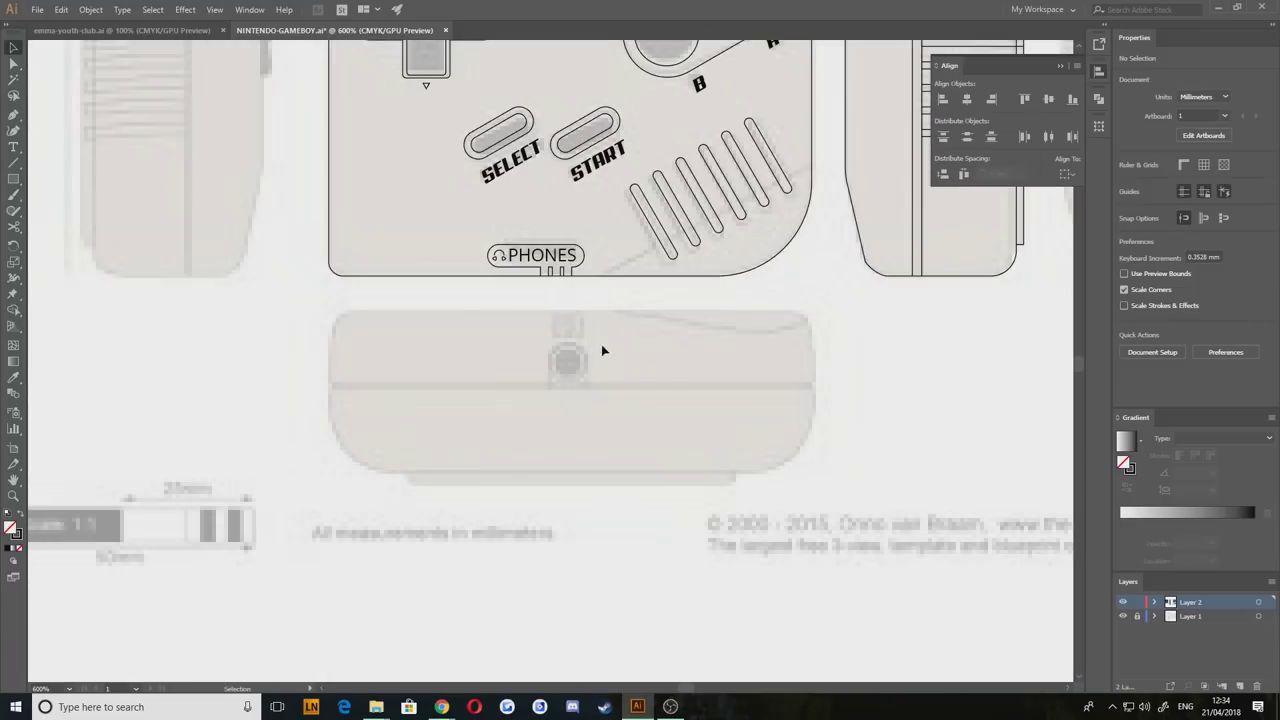
{"action": "left_click", "coordinate": [600, 349]}
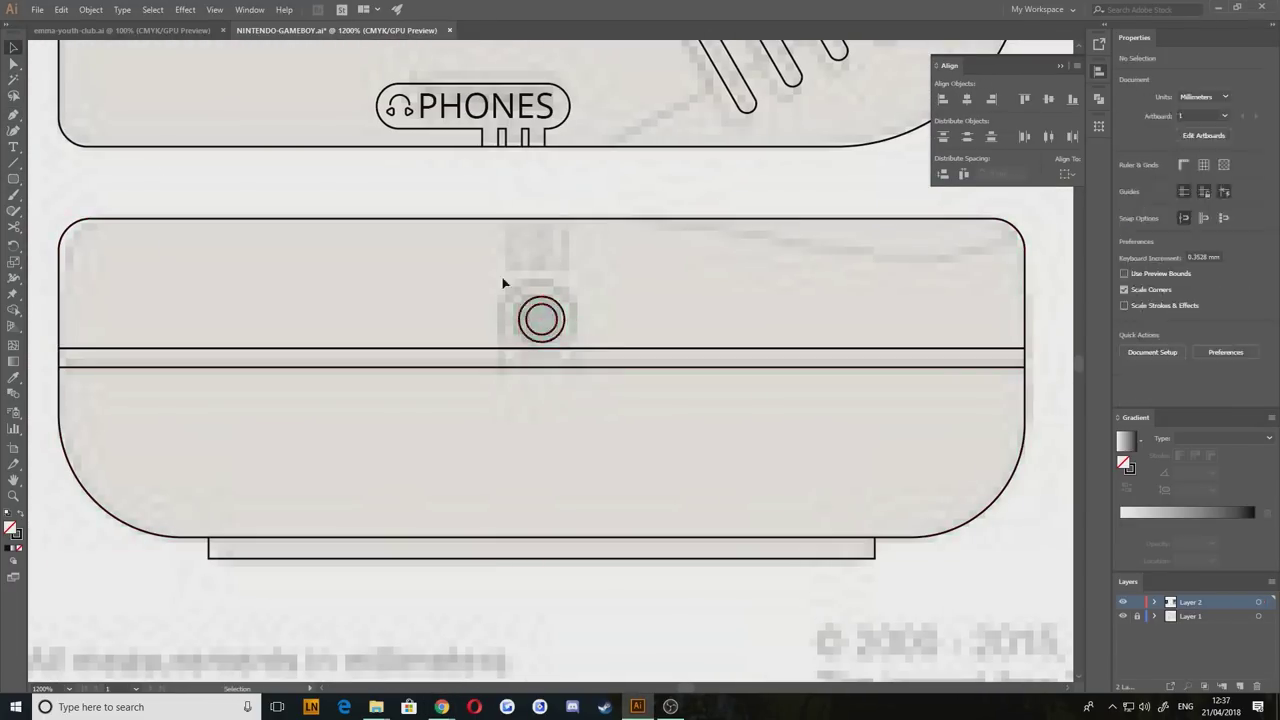
Step: Copy the PHONES label outline below the front view and reposition the headphone jack circles on the end view
{"action": "left_click_drag", "start_coordinate": [546, 166], "coordinate": [546, 337]}
{"action": "left_click_drag", "start_coordinate": [423, 130], "coordinate": [423, 200]}
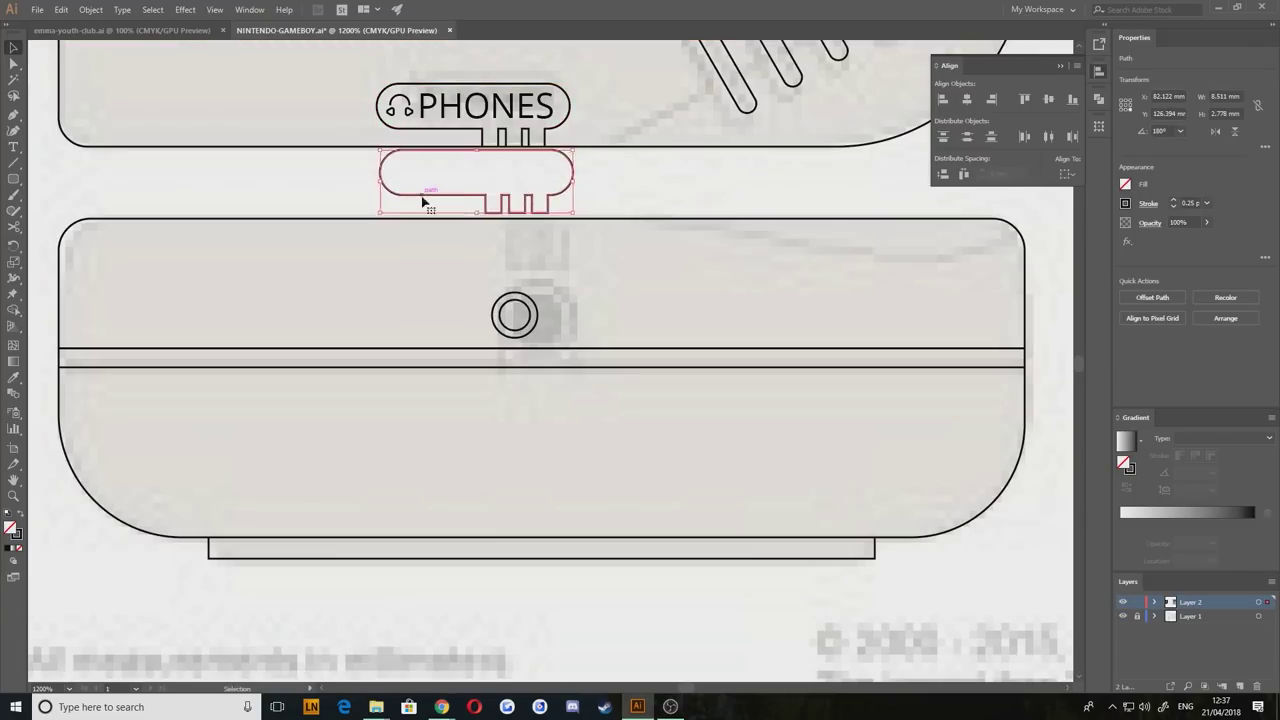
{"action": "left_click", "coordinate": [513, 333]}
{"action": "left_click_drag", "start_coordinate": [513, 333], "coordinate": [514, 333]}
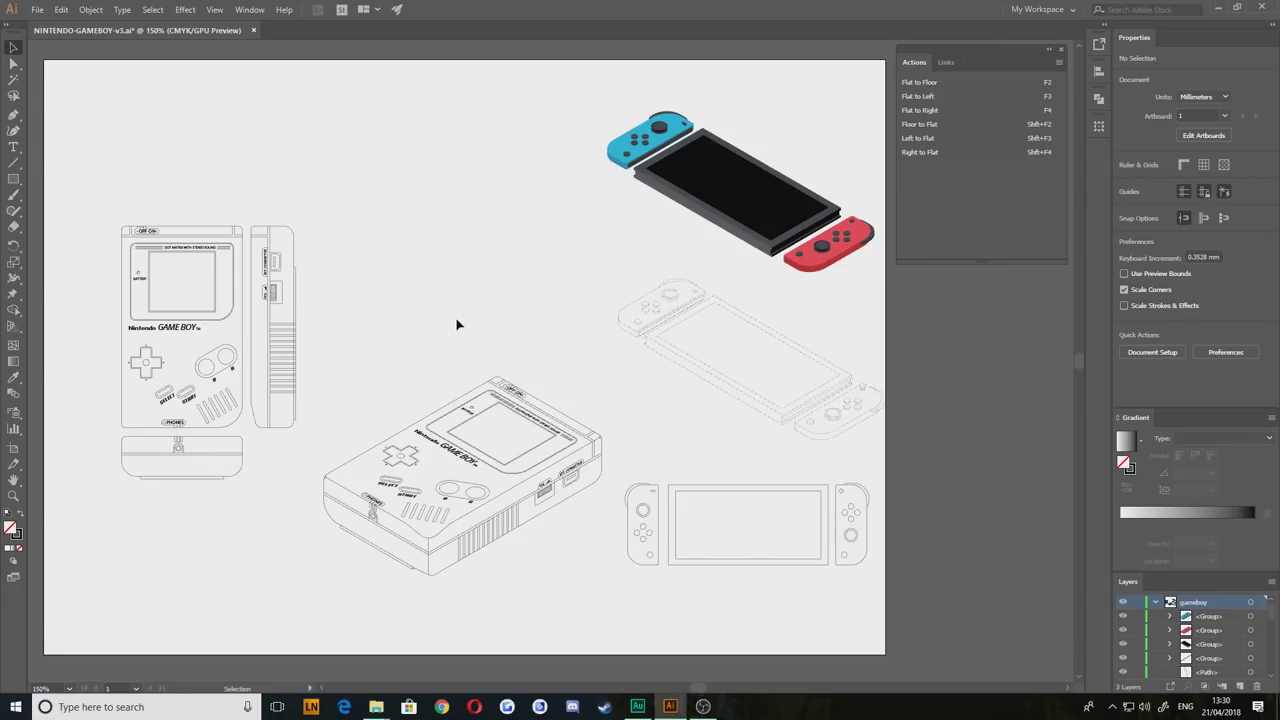
Step: Examine the Nintendo Switch's flat drawing, isometric outline and coloured version, as well as the Game Boy drawings
{"action": "left_click_drag", "start_coordinate": [615, 386], "coordinate": [481, 272]}
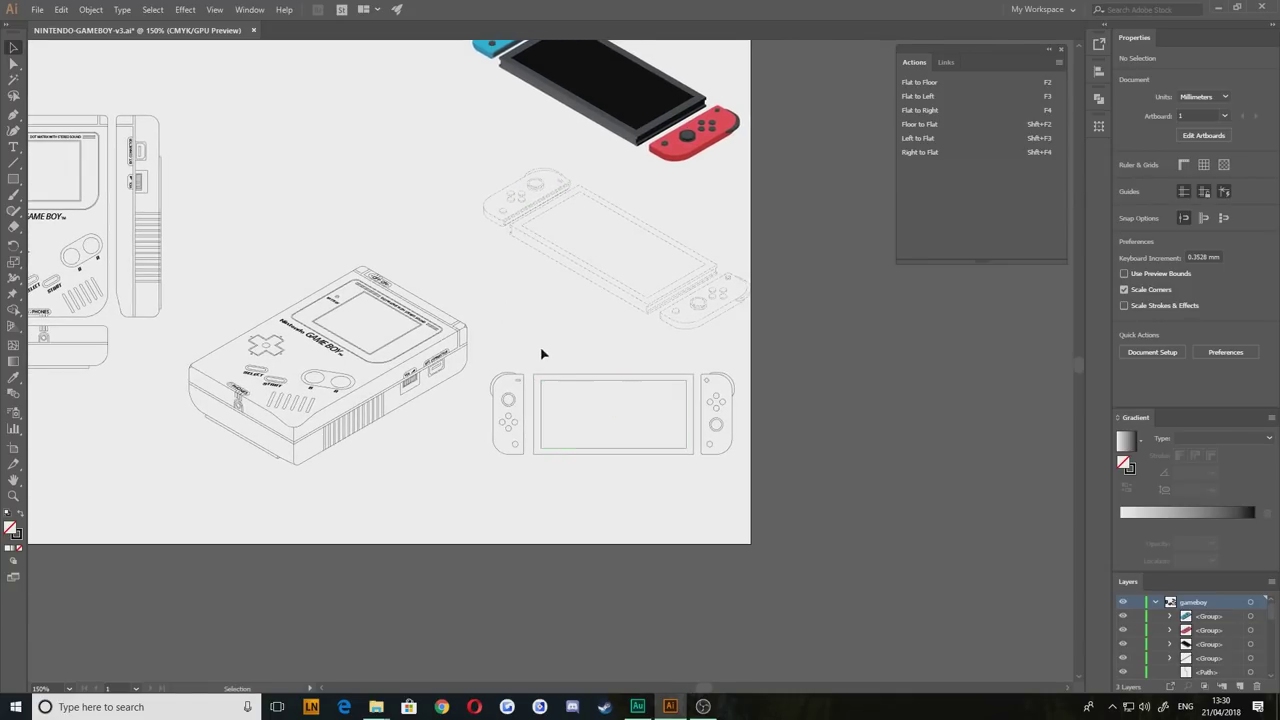
{"action": "scroll", "coordinate": [592, 422], "scroll_direction": "up", "scroll_amount": 3}
{"action": "left_click_drag", "start_coordinate": [611, 460], "coordinate": [533, 417]}
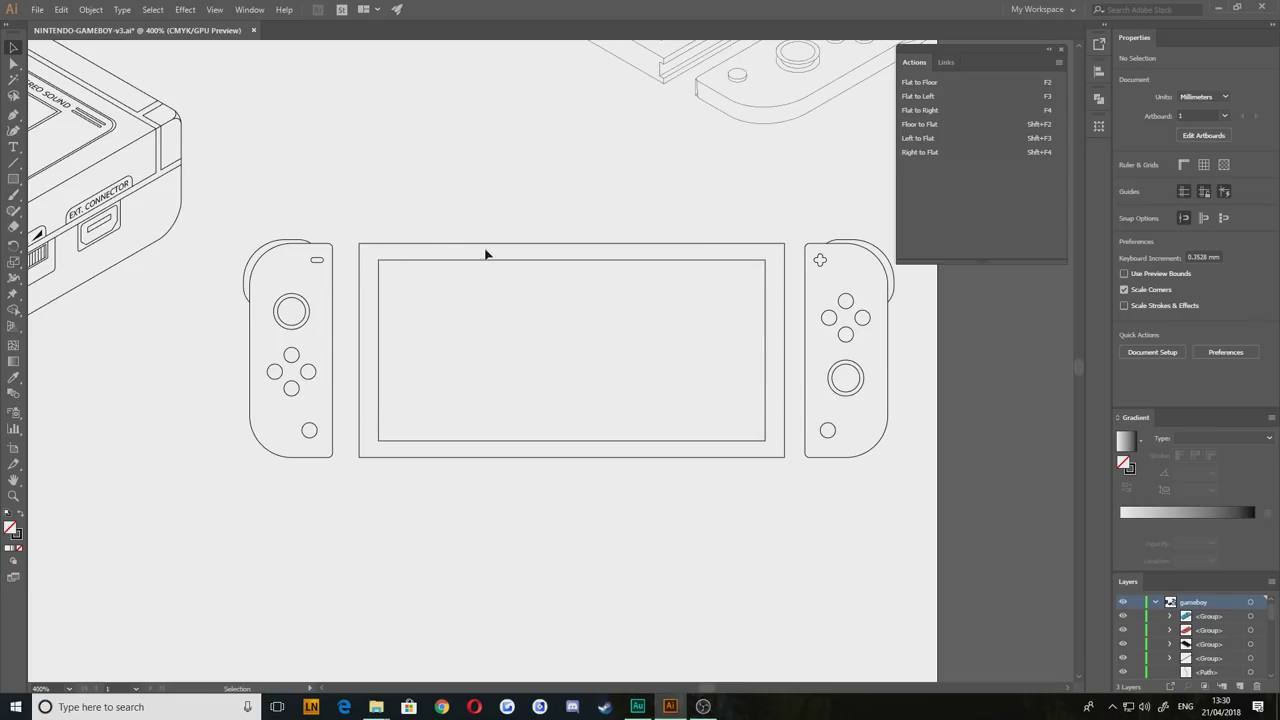
{"action": "left_click_drag", "start_coordinate": [501, 187], "coordinate": [496, 416]}
{"action": "left_click_drag", "start_coordinate": [497, 347], "coordinate": [502, 447]}
{"action": "left_click_drag", "start_coordinate": [409, 171], "coordinate": [420, 252]}
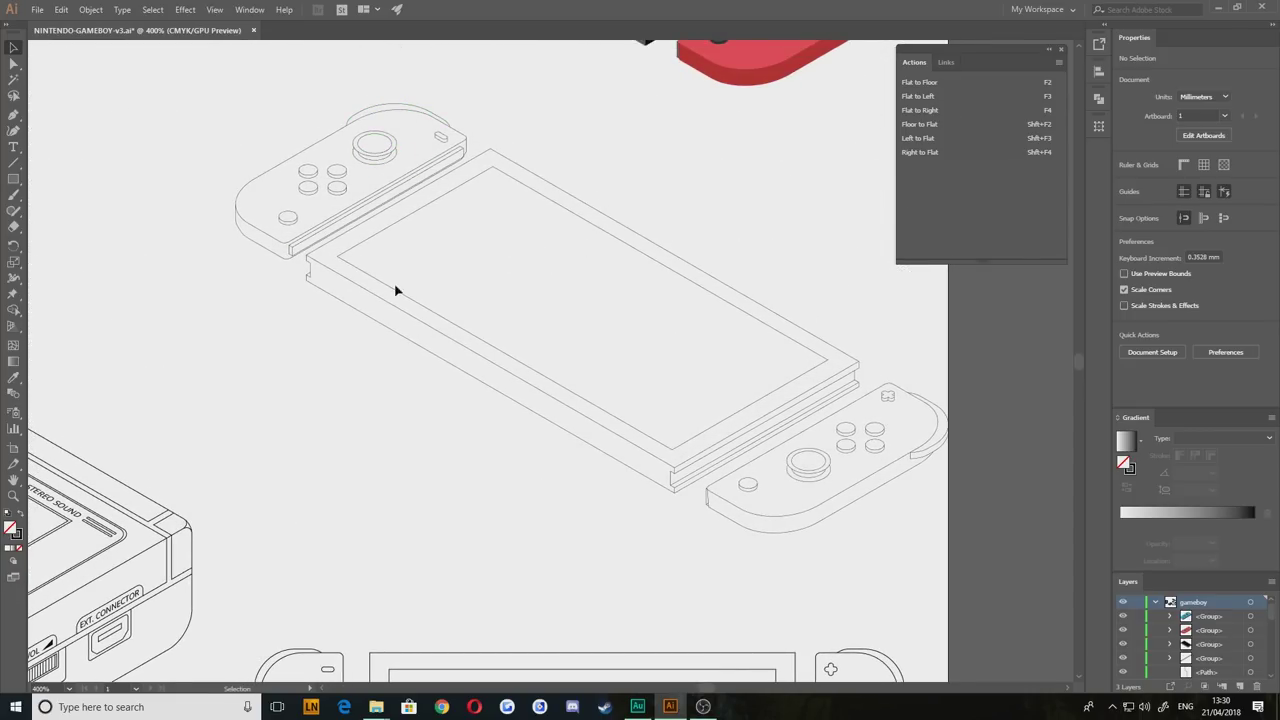
{"action": "scroll", "coordinate": [649, 466], "scroll_direction": "up", "scroll_amount": 9}
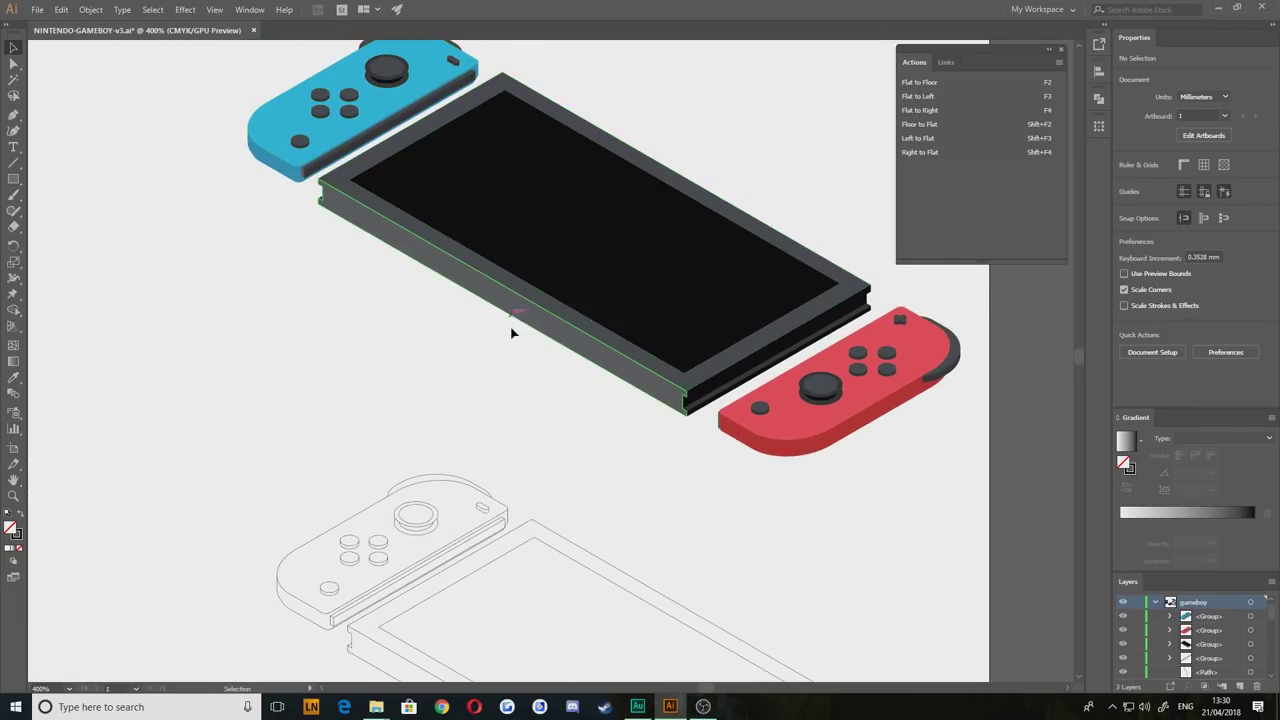
{"action": "scroll", "coordinate": [400, 440], "scroll_direction": "down", "scroll_amount": 3}
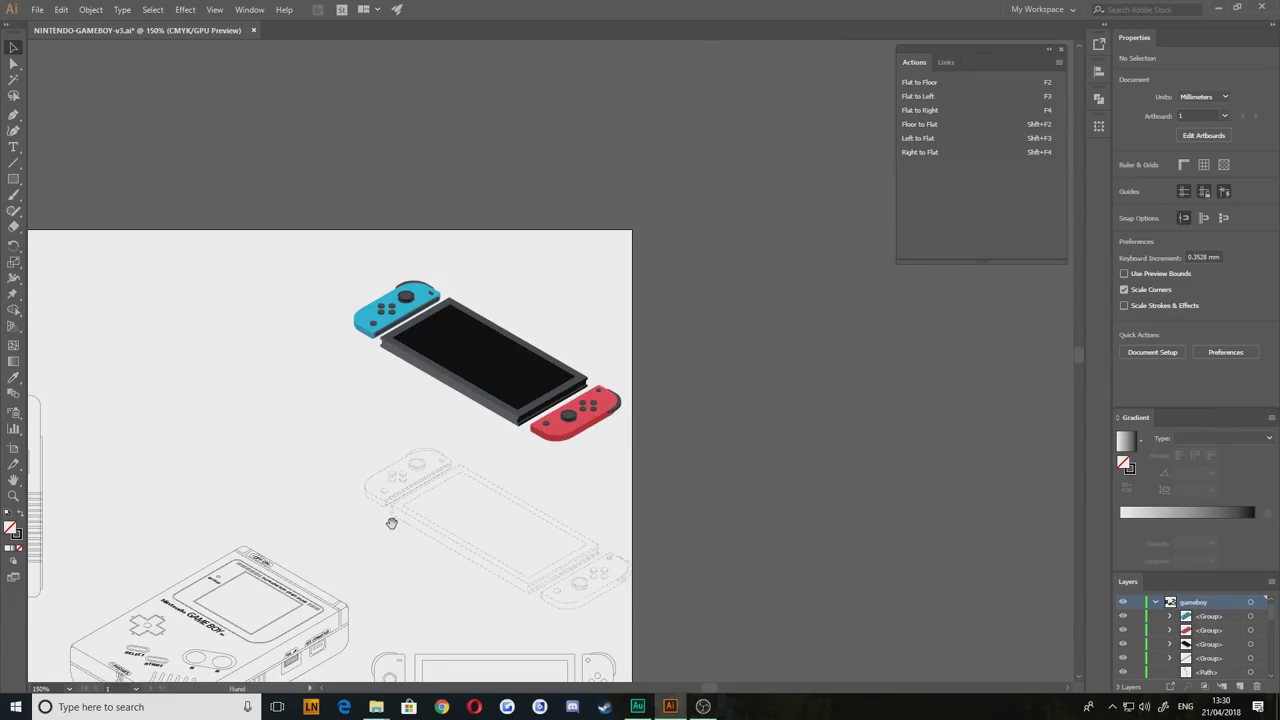
{"action": "left_click_drag", "start_coordinate": [391, 520], "coordinate": [539, 291]}
{"action": "left_click_drag", "start_coordinate": [621, 374], "coordinate": [831, 421]}
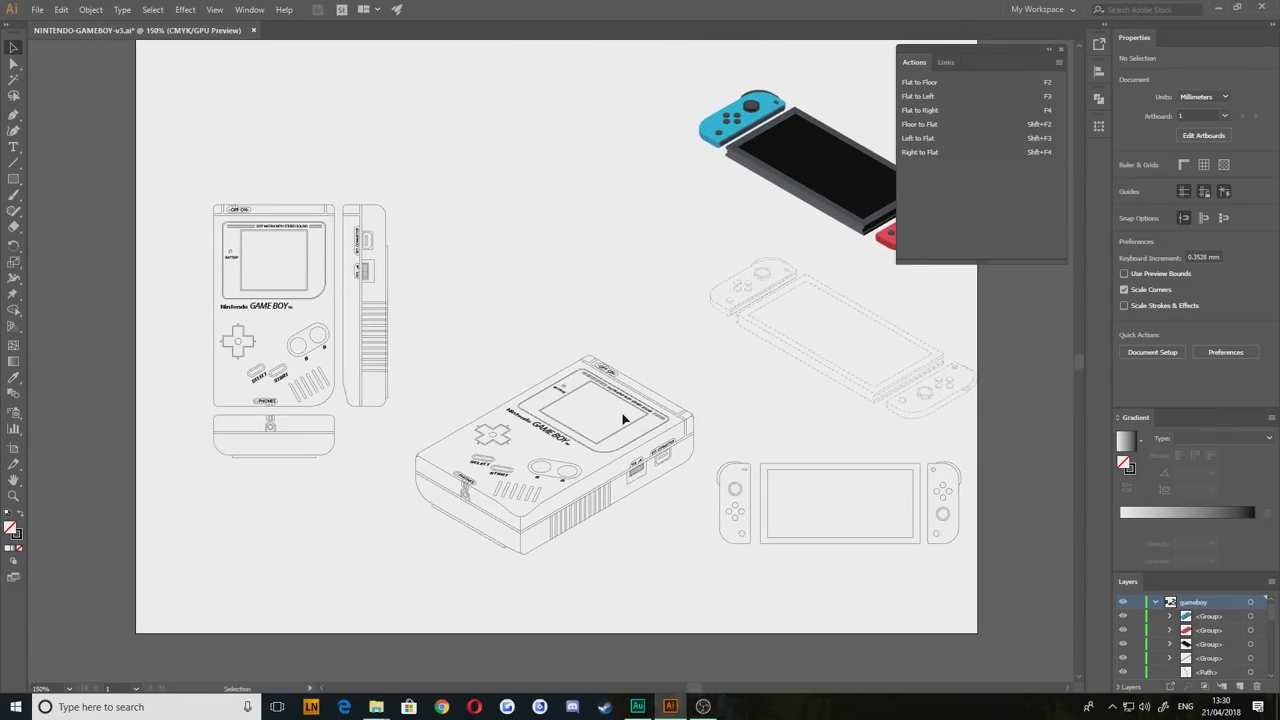
Step: Delete all three Nintendo Switch drawings from the artboard
{"action": "left_click_drag", "start_coordinate": [623, 419], "coordinate": [402, 370]}
{"action": "mouse_move", "coordinate": [763, 503]}
{"action": "left_mouse_down"}
{"action": "mouse_move", "coordinate": [591, 84]}
{"action": "mouse_move", "coordinate": [507, 77]}
{"action": "mouse_move", "coordinate": [482, 113]}
{"action": "left_mouse_up"}
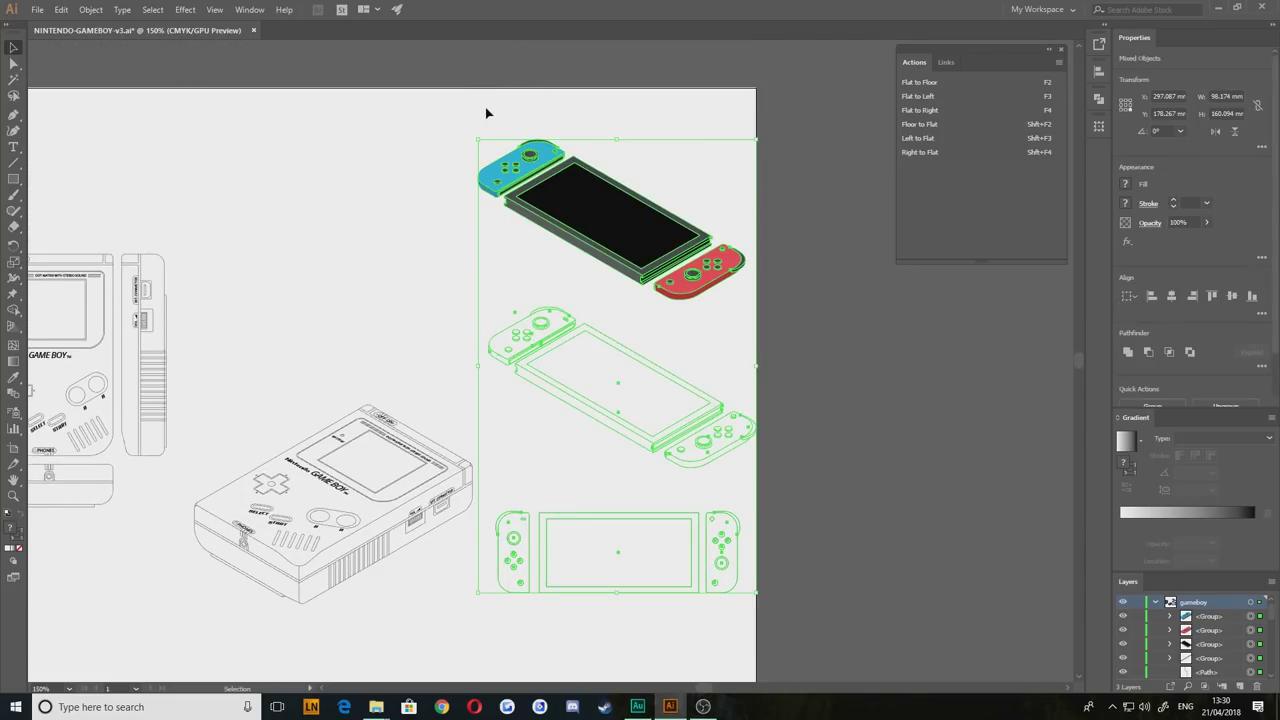
{"action": "key", "text": "Delete"}
Step: Move the isometric Game Boy drawing up and to the right, further away from the flat views
{"action": "left_click_drag", "start_coordinate": [266, 403], "coordinate": [657, 277]}
{"action": "left_click_drag", "start_coordinate": [868, 451], "coordinate": [771, 493]}
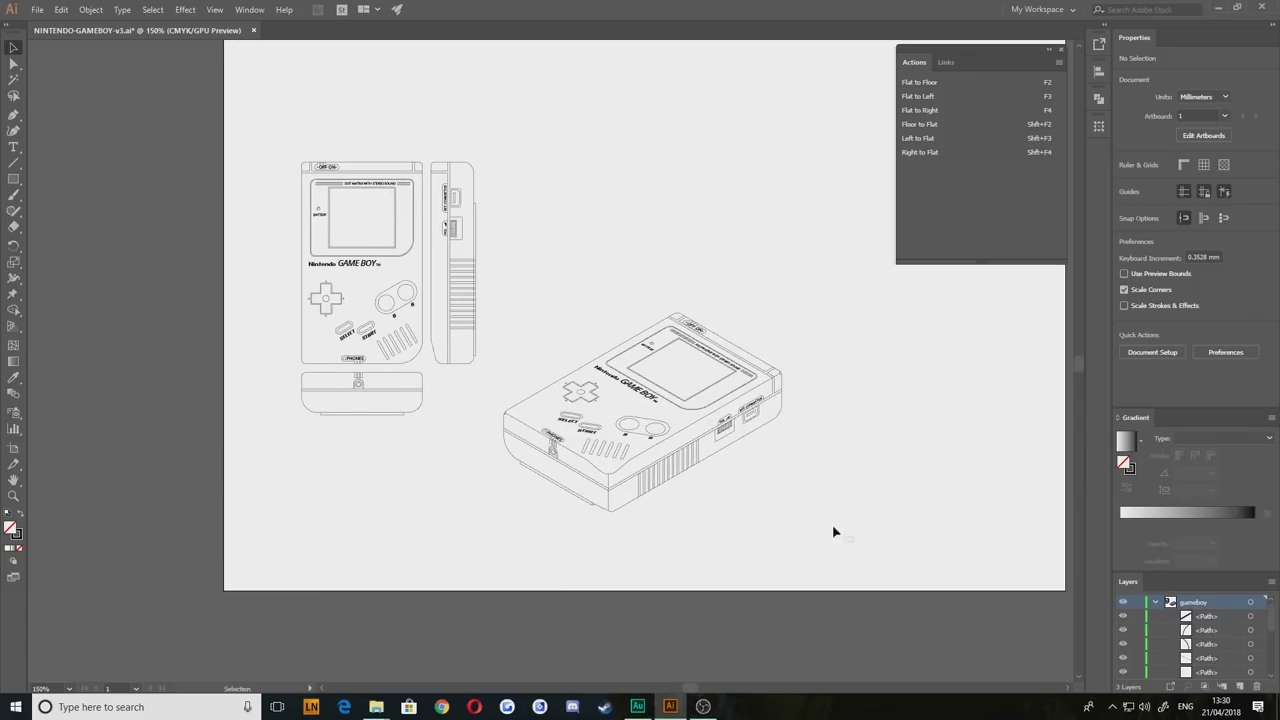
{"action": "left_click_drag", "start_coordinate": [853, 539], "coordinate": [497, 303]}
{"action": "left_click_drag", "start_coordinate": [550, 380], "coordinate": [634, 256]}
{"action": "left_click", "coordinate": [532, 190]}
{"action": "left_click_drag", "start_coordinate": [533, 183], "coordinate": [518, 226]}
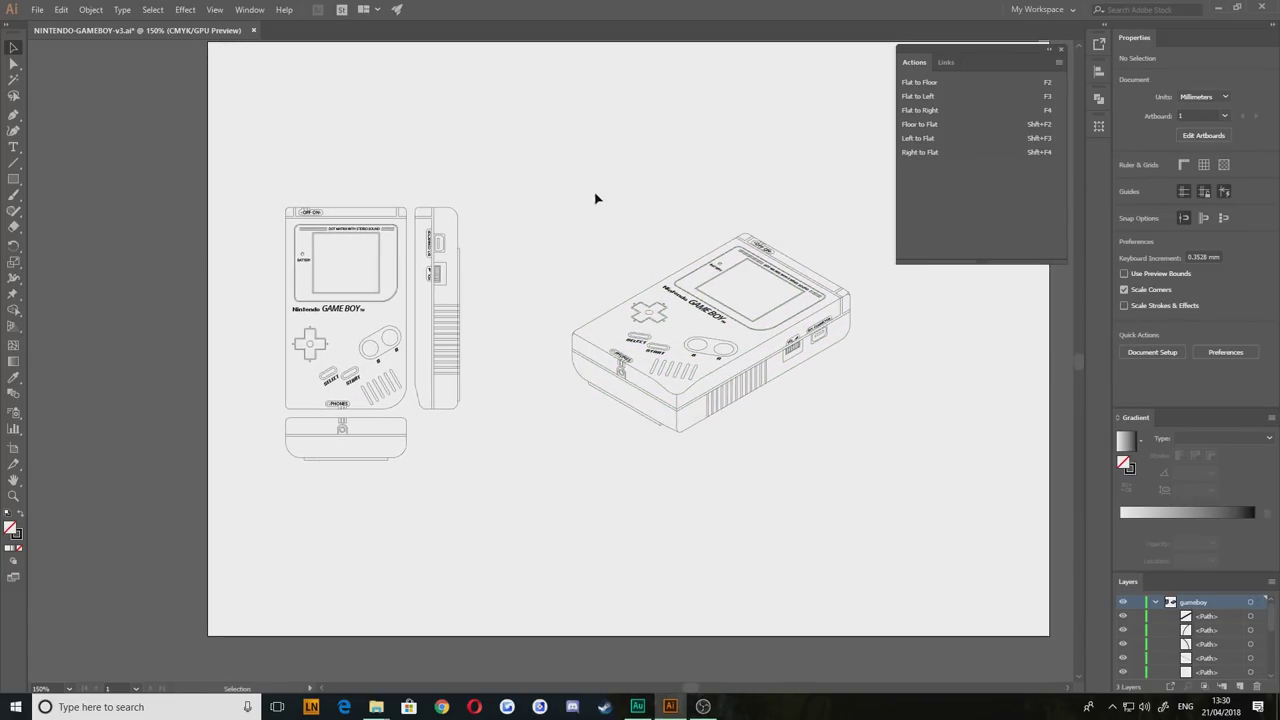
Step: Turn off Button Mode for the actions to list the Isometric Actions set
{"action": "left_click_drag", "start_coordinate": [629, 206], "coordinate": [497, 219]}
{"action": "scroll", "coordinate": [580, 210], "scroll_direction": "right", "scroll_amount": 2}
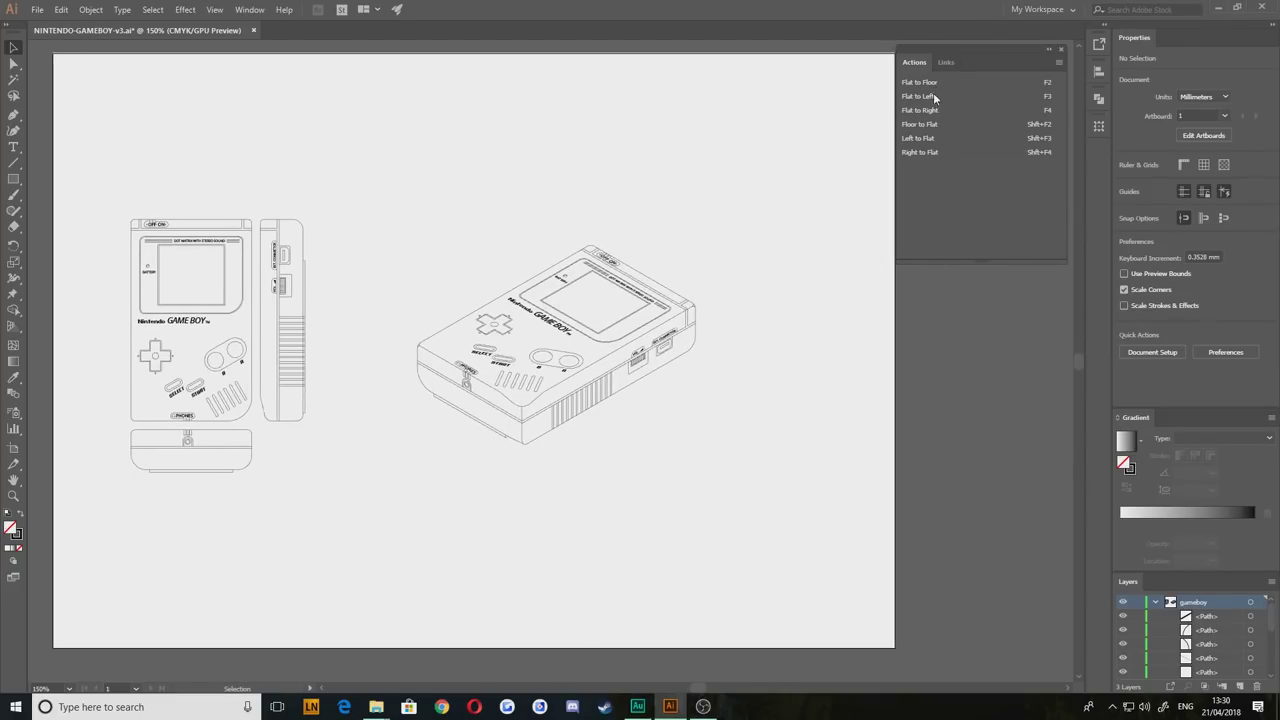
{"action": "left_click", "coordinate": [1058, 62]}
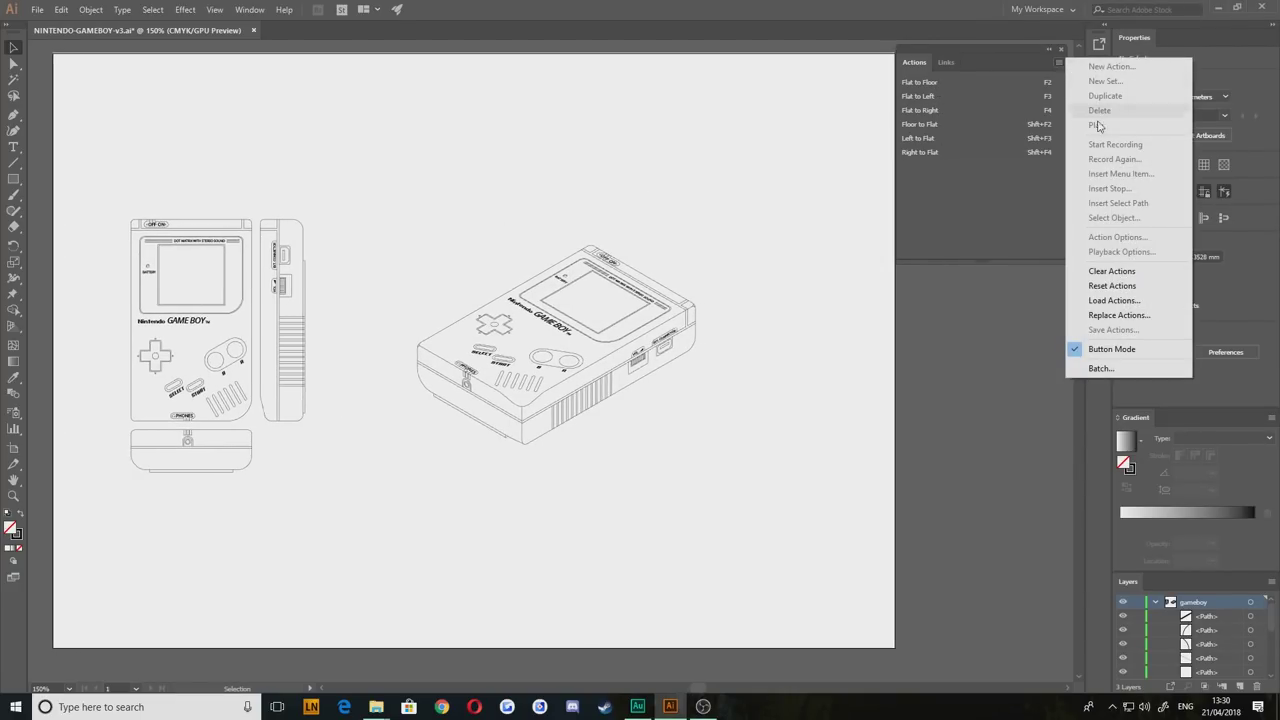
{"action": "left_click", "coordinate": [1100, 350]}
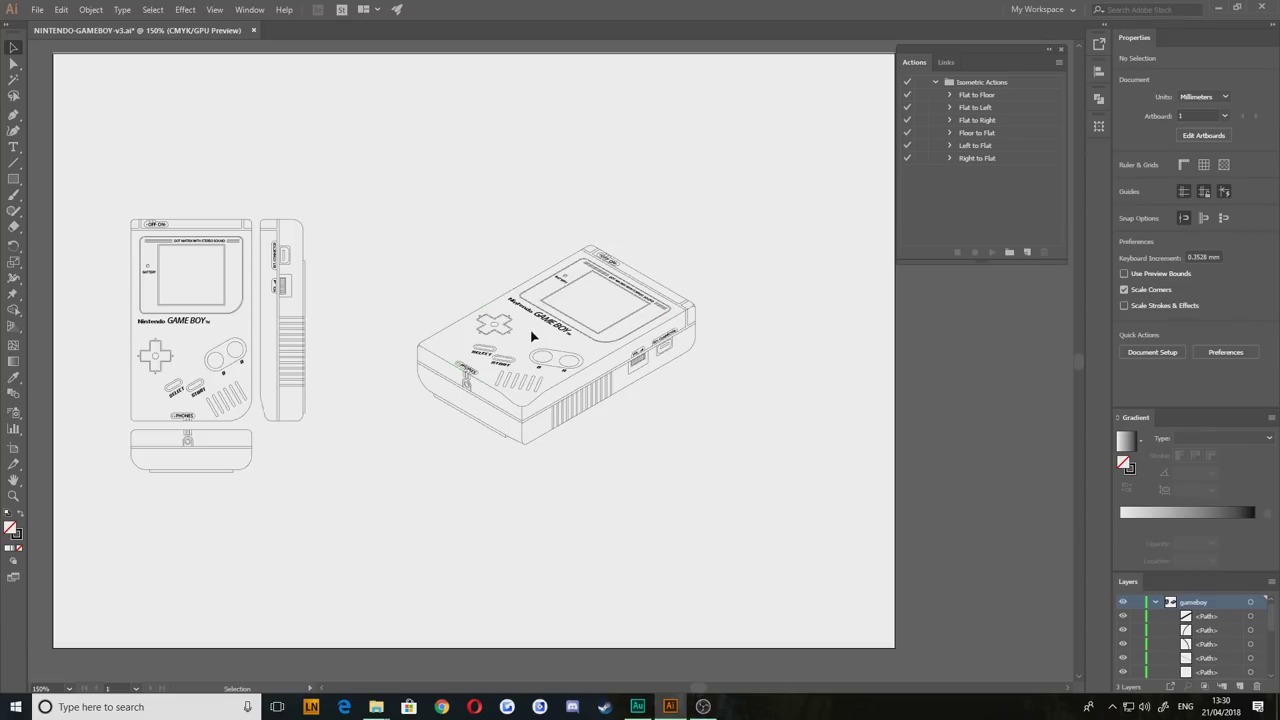
Step: Draw a square of about 13.8 mm above the Game Boy views and place two copies beside it in a row
{"action": "left_click_drag", "start_coordinate": [386, 308], "coordinate": [521, 333]}
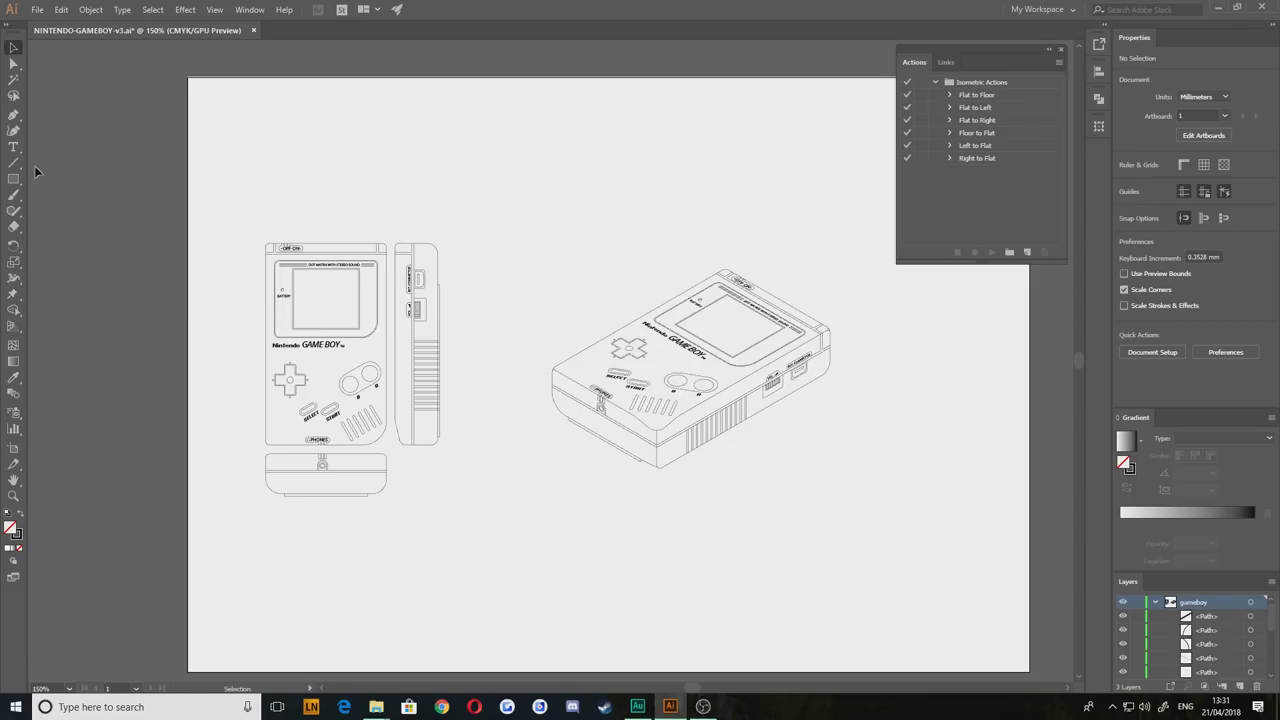
{"action": "key", "text": "m"}
{"action": "left_click_drag", "start_coordinate": [452, 184], "coordinate": [410, 142]}
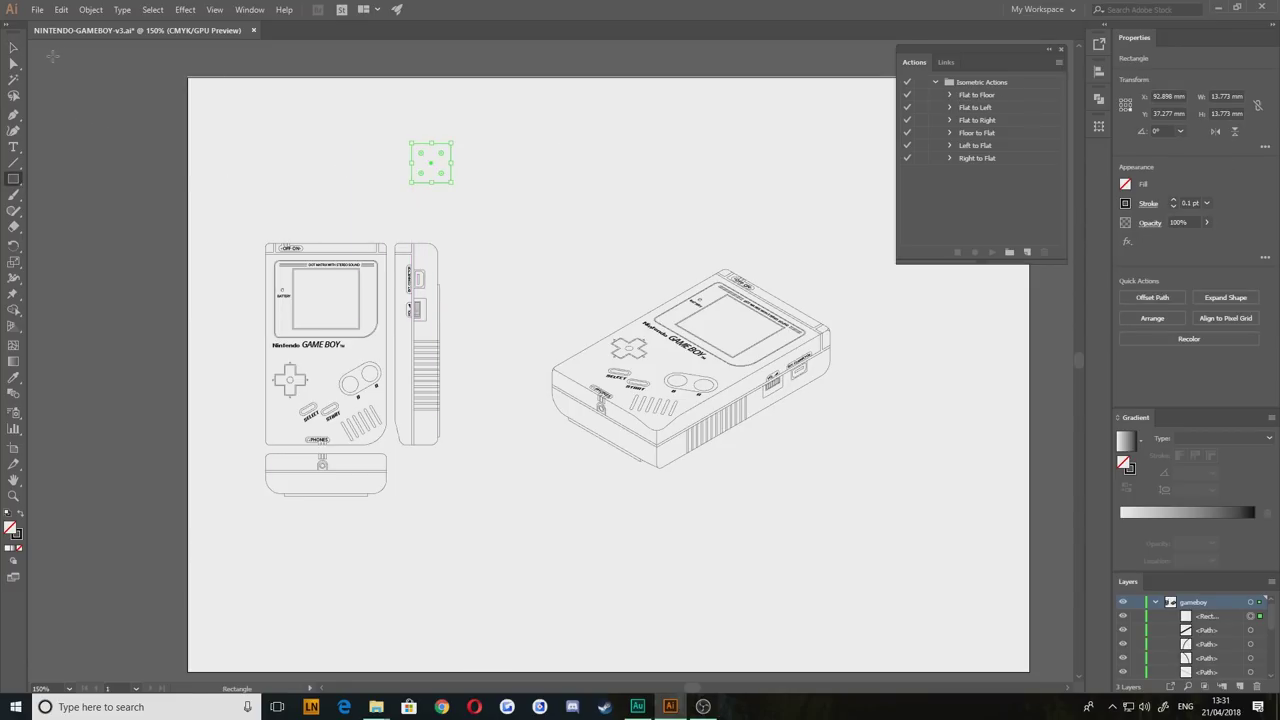
{"action": "left_click", "coordinate": [371, 185]}
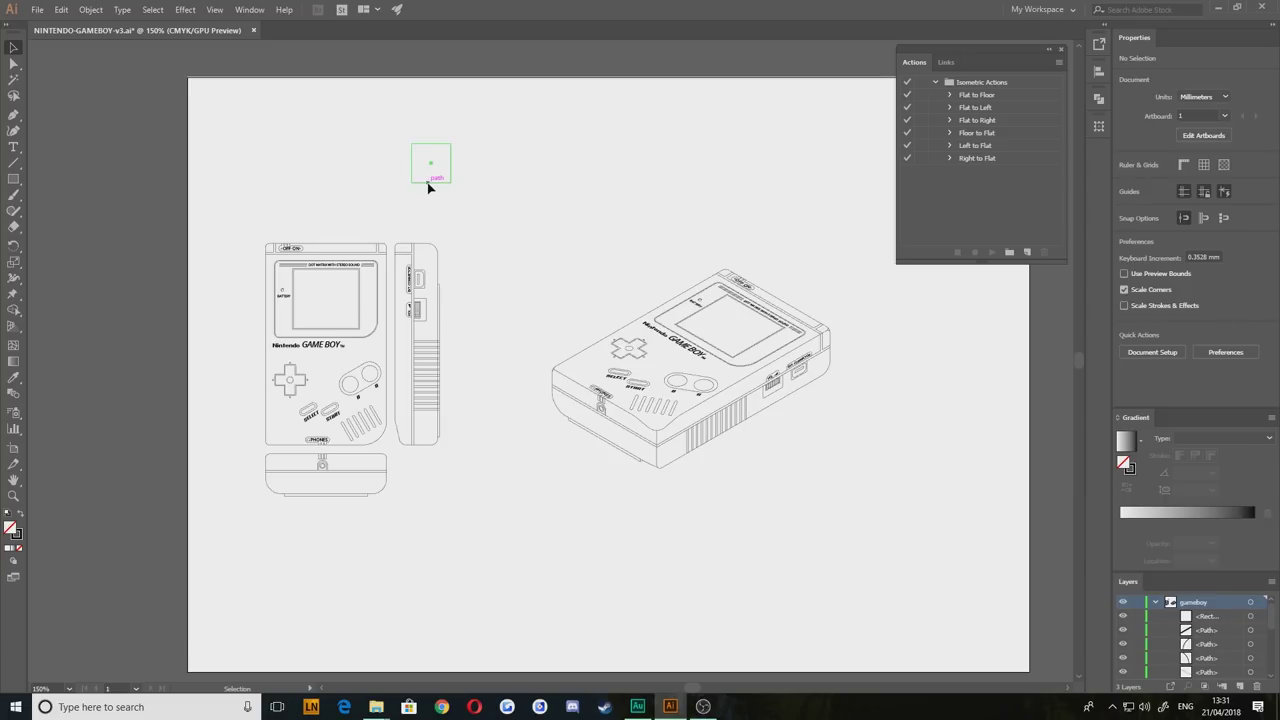
{"action": "left_click", "coordinate": [428, 185]}
{"action": "left_click", "coordinate": [367, 184]}
{"action": "left_click_drag", "start_coordinate": [412, 172], "coordinate": [534, 157]}
{"action": "left_click", "coordinate": [455, 178]}
Step: Turn Button Mode back on and apply Flat to Floor, Flat to Left and Flat to Right to the three squares, one action each
{"action": "left_click", "coordinate": [415, 172]}
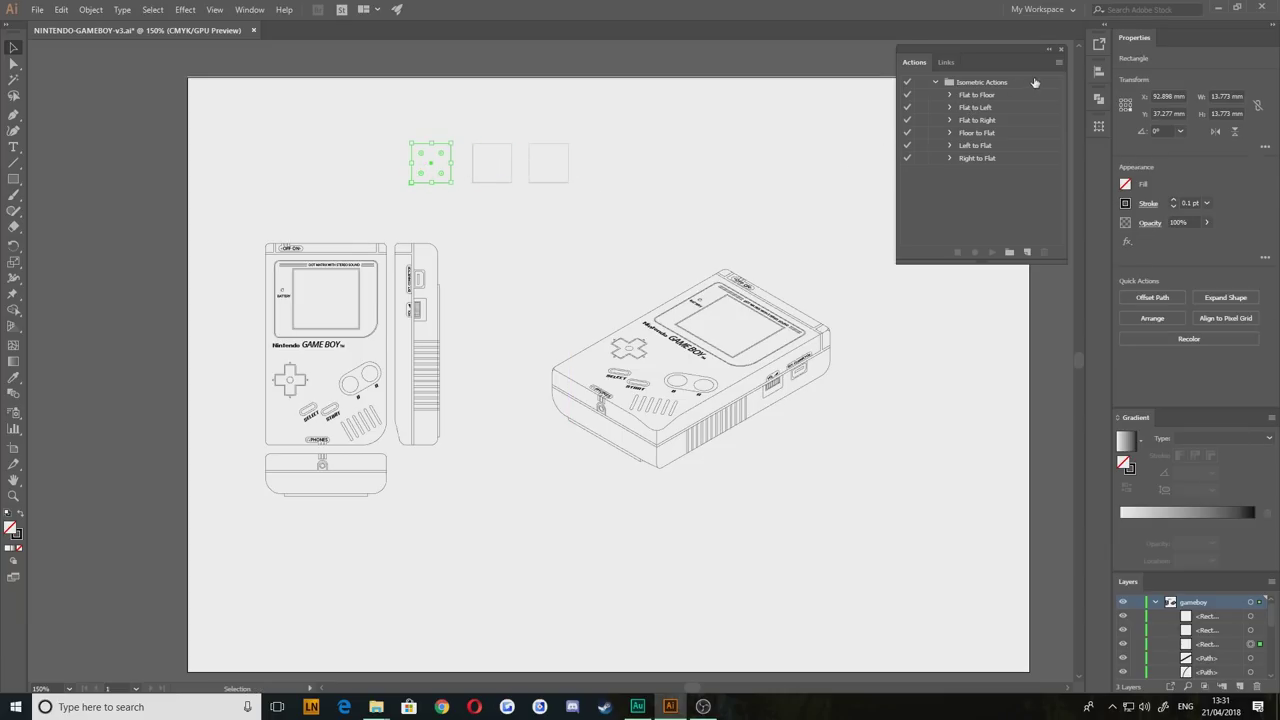
{"action": "left_click", "coordinate": [1059, 62]}
{"action": "left_click", "coordinate": [1100, 355]}
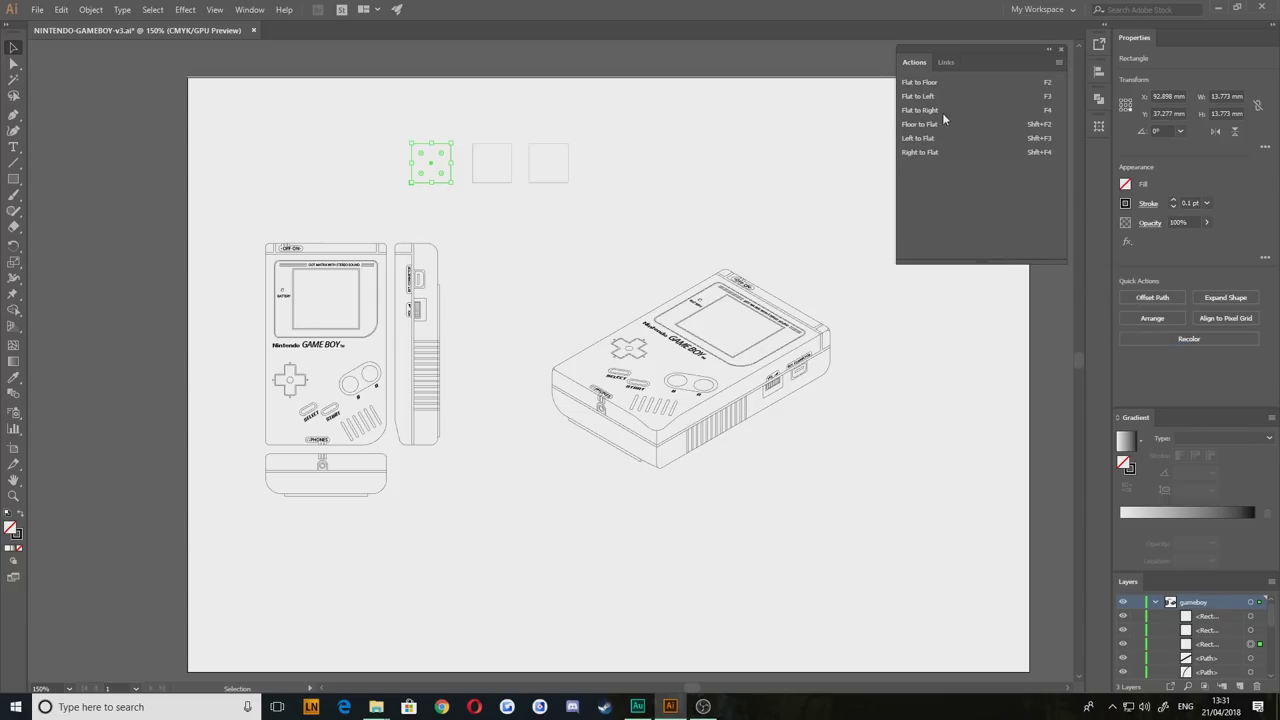
{"action": "left_click", "coordinate": [920, 83]}
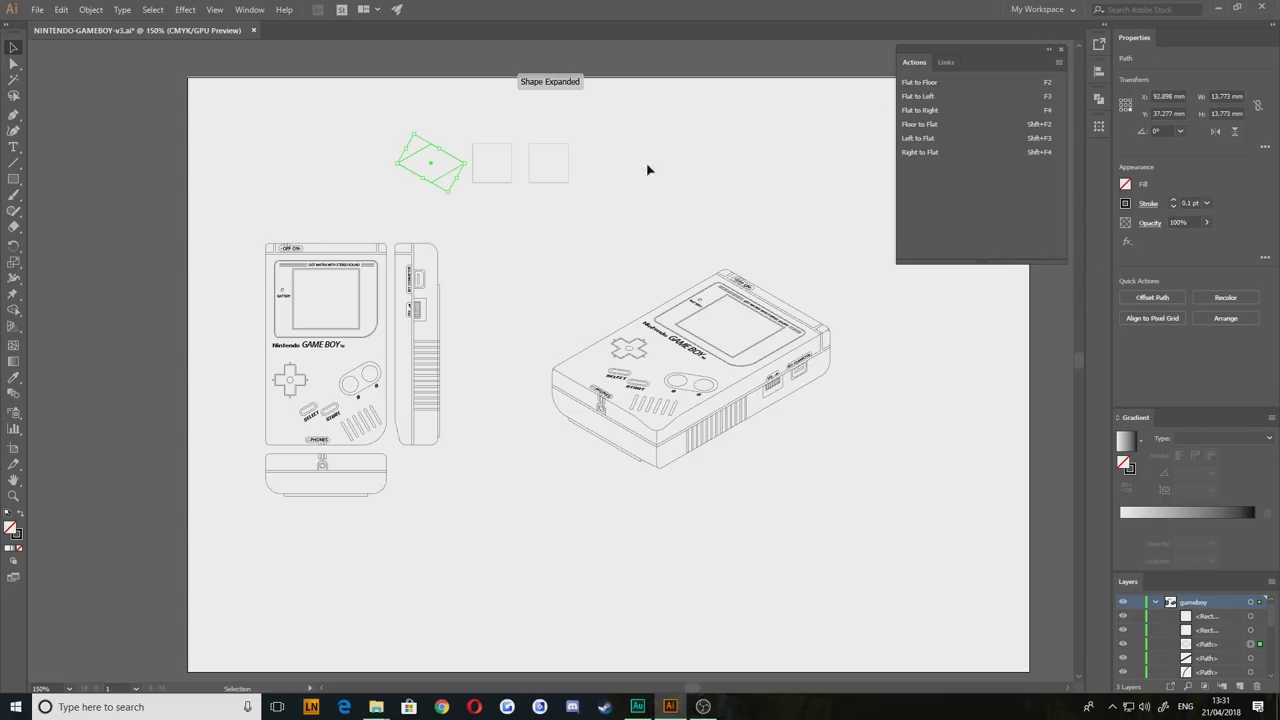
{"action": "left_click", "coordinate": [492, 189]}
{"action": "left_click", "coordinate": [918, 96]}
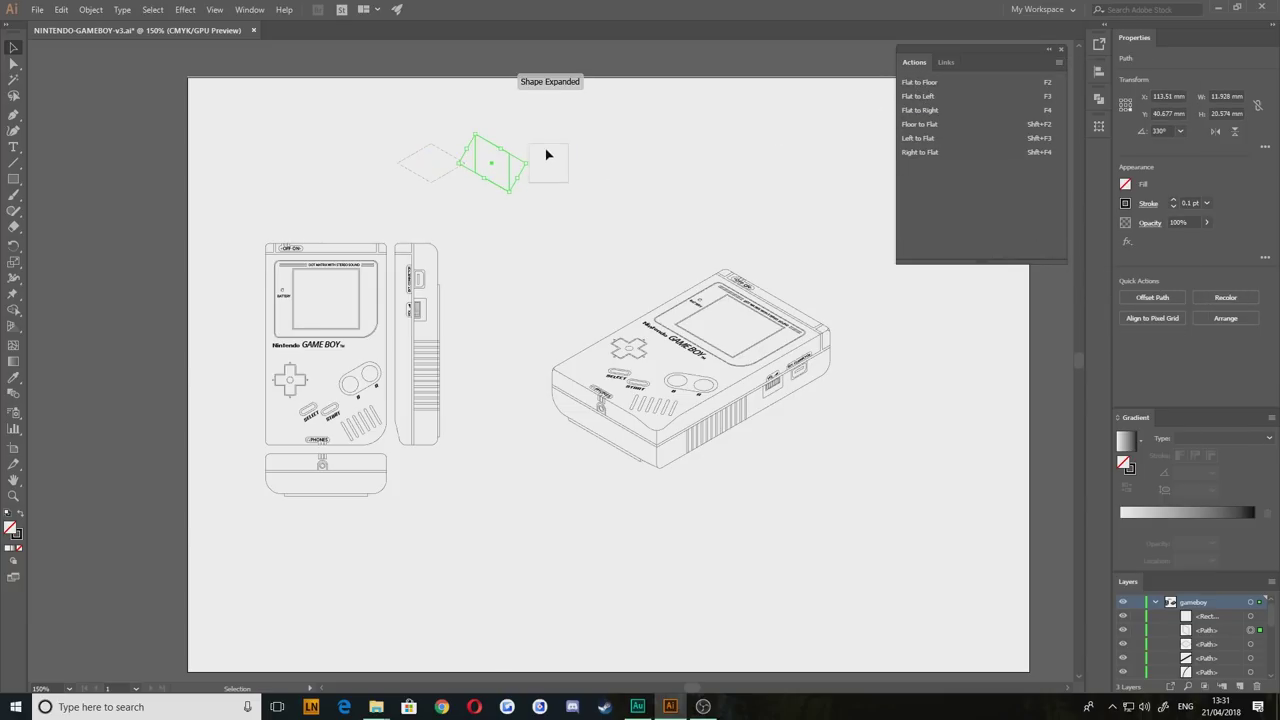
{"action": "left_click", "coordinate": [547, 155]}
{"action": "left_click", "coordinate": [919, 110]}
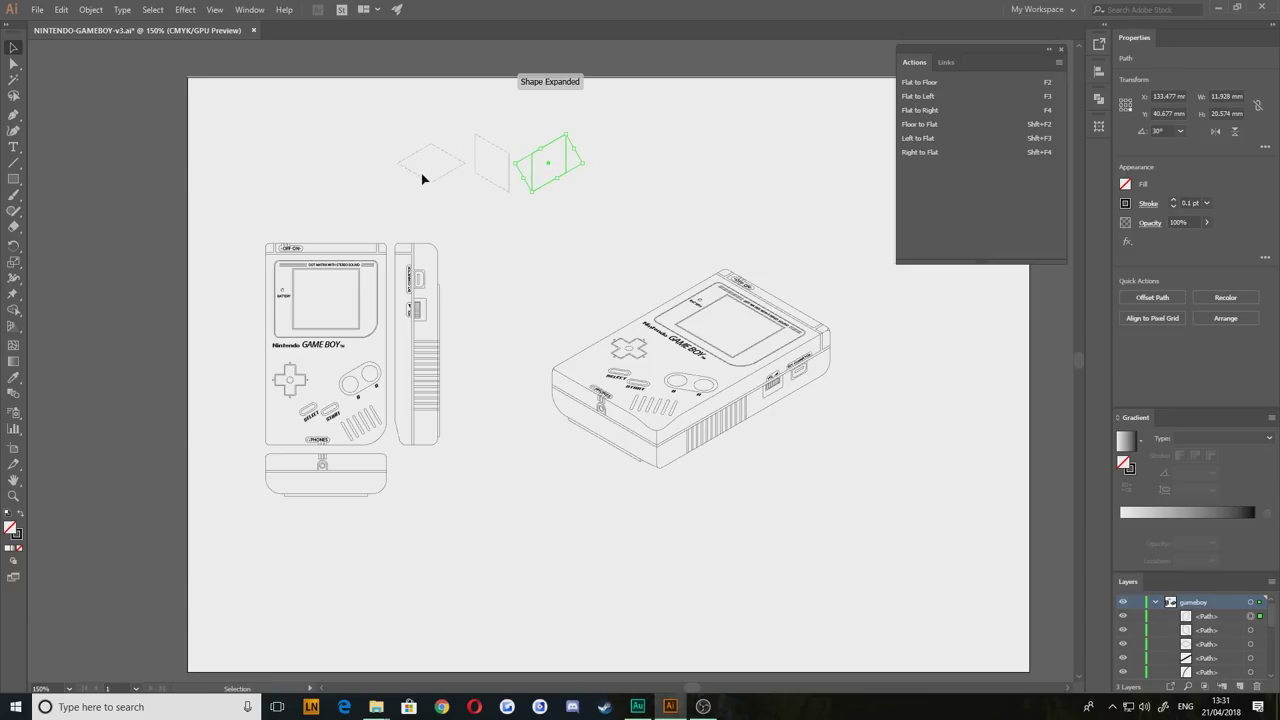
Step: Assemble the three projected faces into an isometric cube
{"action": "left_click_drag", "start_coordinate": [422, 179], "coordinate": [514, 186]}
{"action": "left_click", "coordinate": [432, 341]}
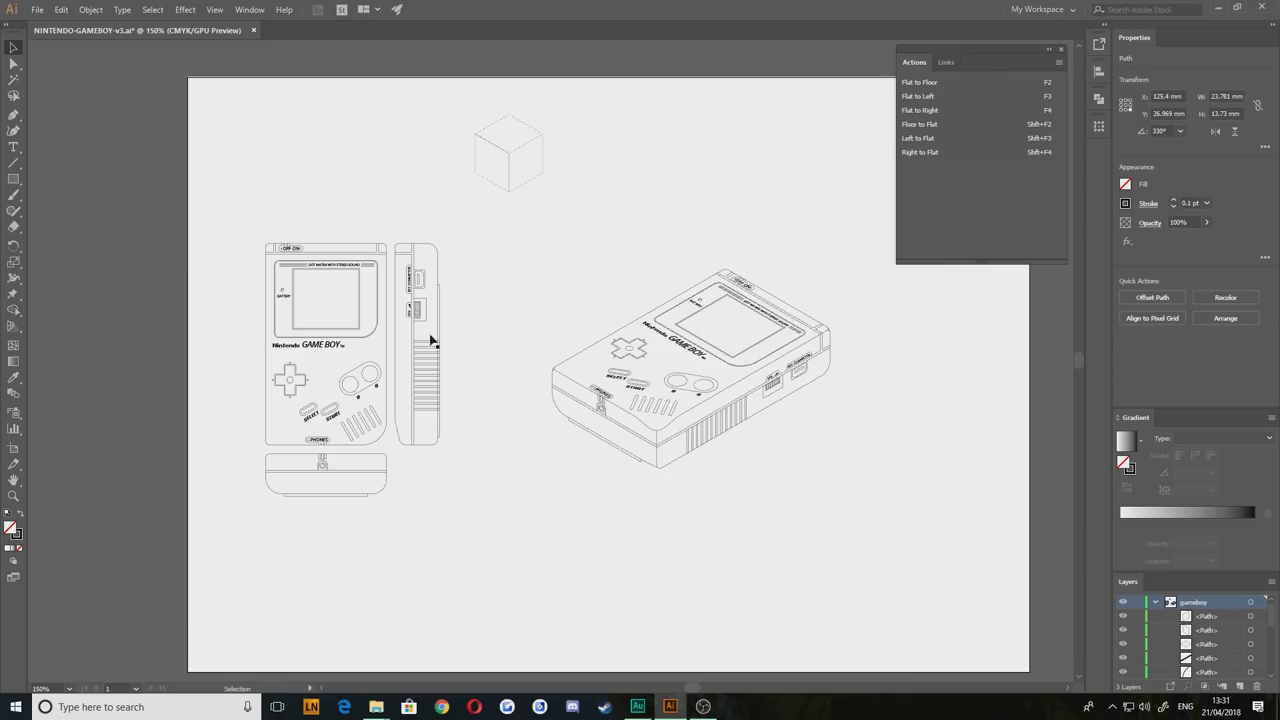
Step: Flatten the cube's faces with the Floor to Flat, Left to Flat and Right to Flat actions
{"action": "left_click", "coordinate": [494, 133]}
{"action": "left_click", "coordinate": [921, 127]}
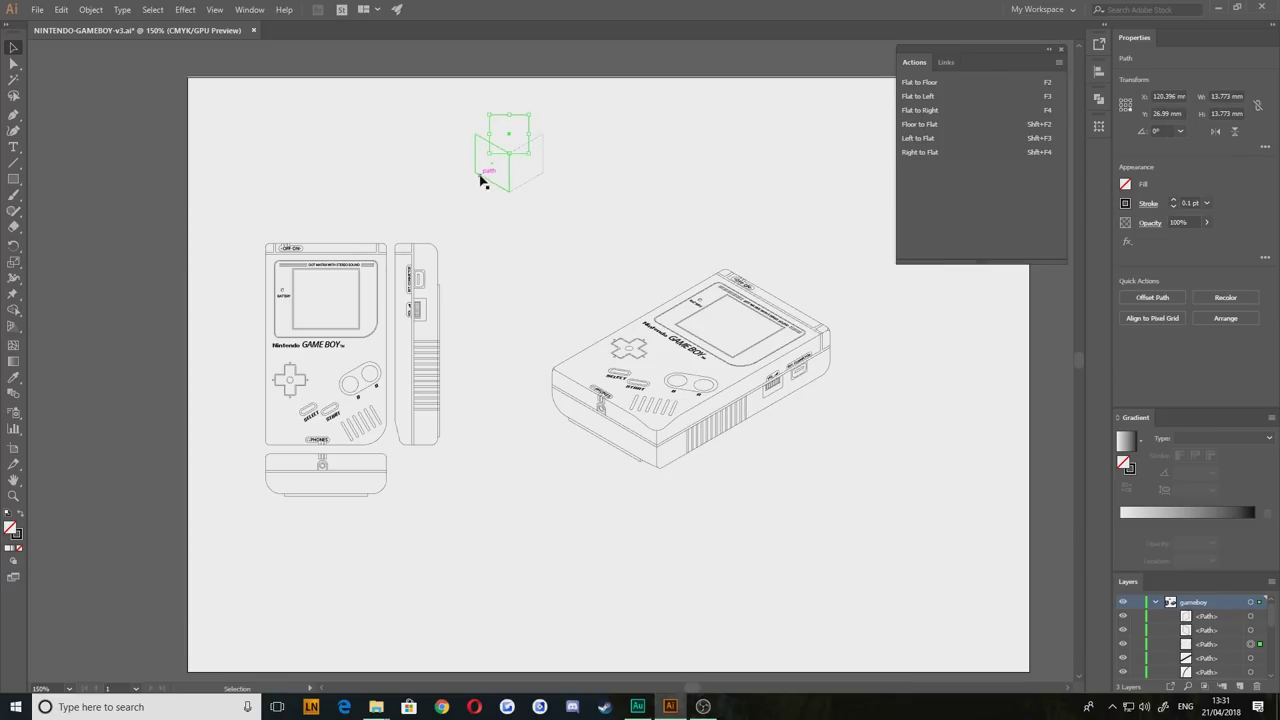
{"action": "left_click", "coordinate": [481, 176]}
{"action": "left_click", "coordinate": [919, 143]}
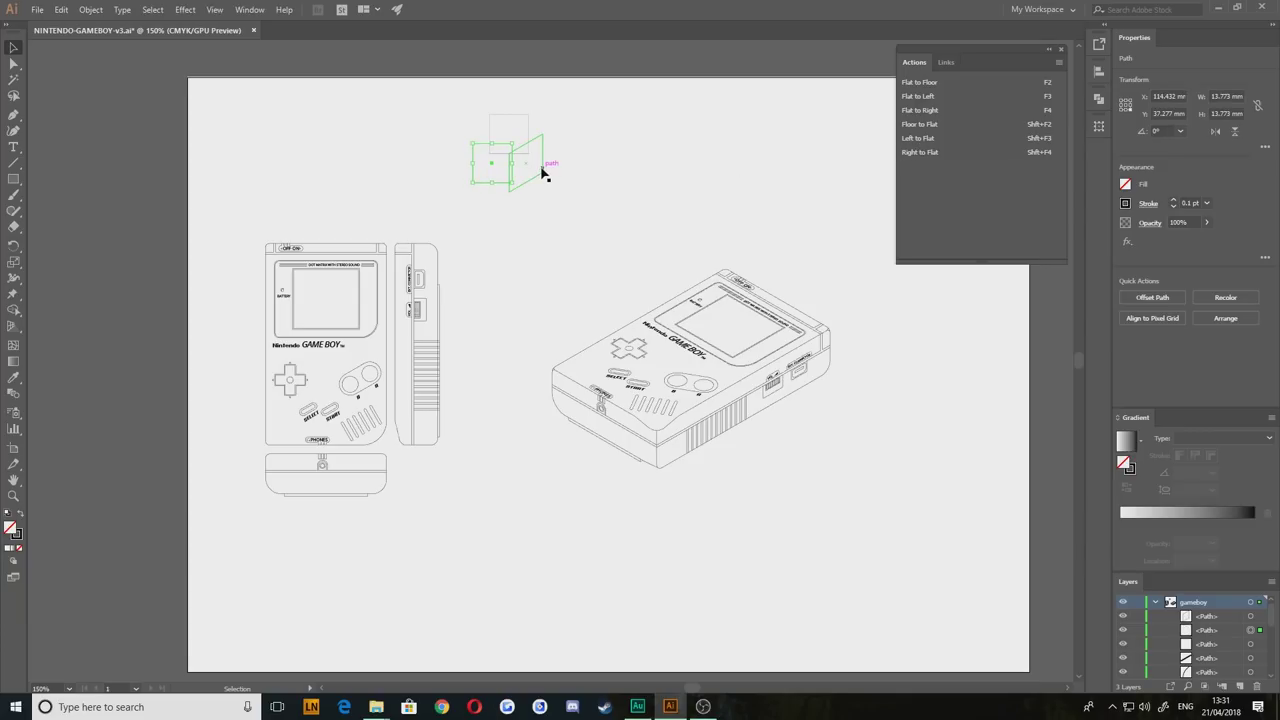
{"action": "key", "text": "F4"}
{"action": "left_click", "coordinate": [930, 152]}
{"action": "left_click", "coordinate": [437, 292]}
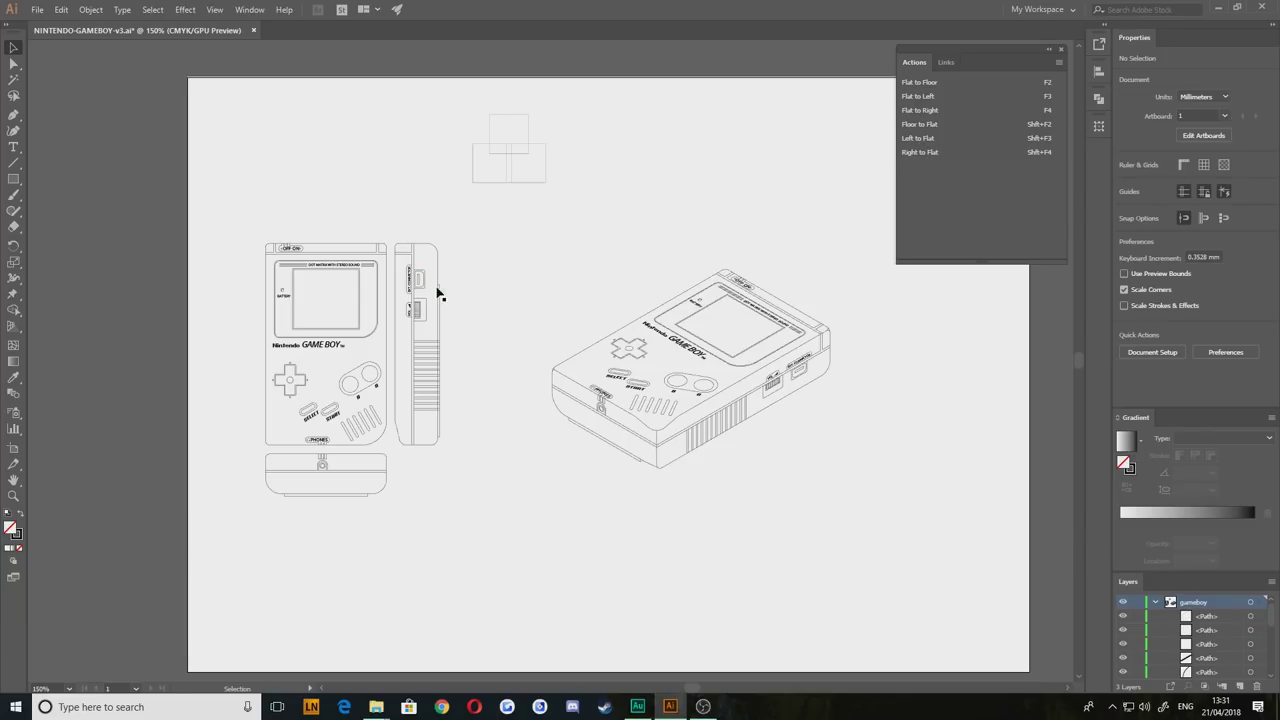
Step: Delete the three demonstration squares above the Game Boy views
{"action": "left_click_drag", "start_coordinate": [603, 195], "coordinate": [429, 118]}
{"action": "key", "text": "Delete"}
Step: Draw a rounded rectangle about 16.3 by 25.4 mm beside the Game Boy's front view with the Rounded Rectangle tool
{"action": "left_click_drag", "start_coordinate": [358, 195], "coordinate": [598, 174]}
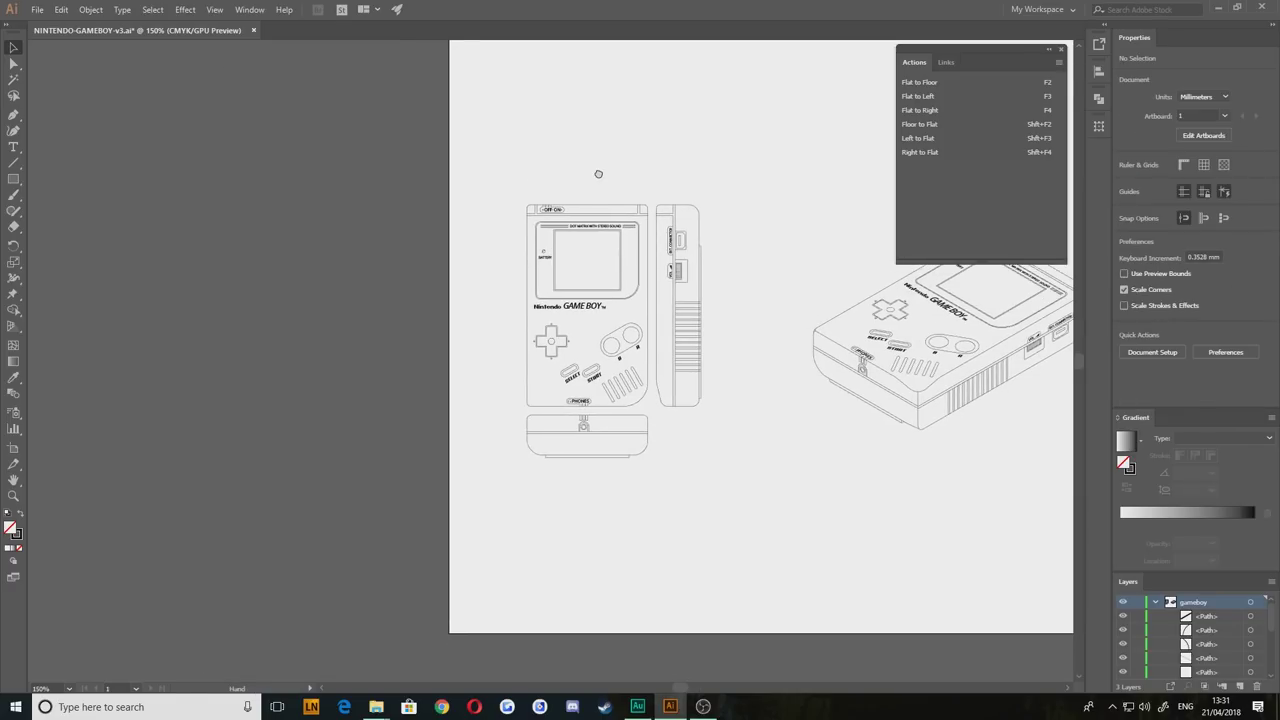
{"action": "scroll", "coordinate": [594, 340], "scroll_direction": "up", "scroll_amount": 2}
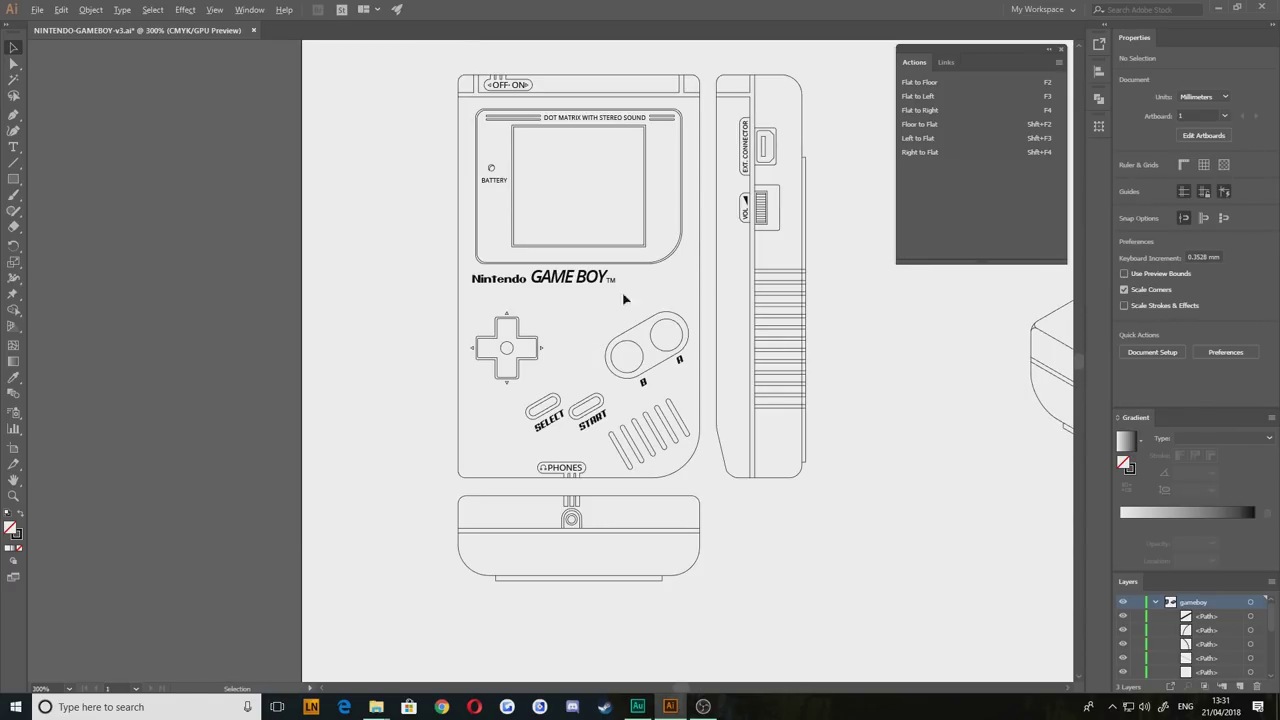
{"action": "left_click_drag", "start_coordinate": [661, 252], "coordinate": [583, 279]}
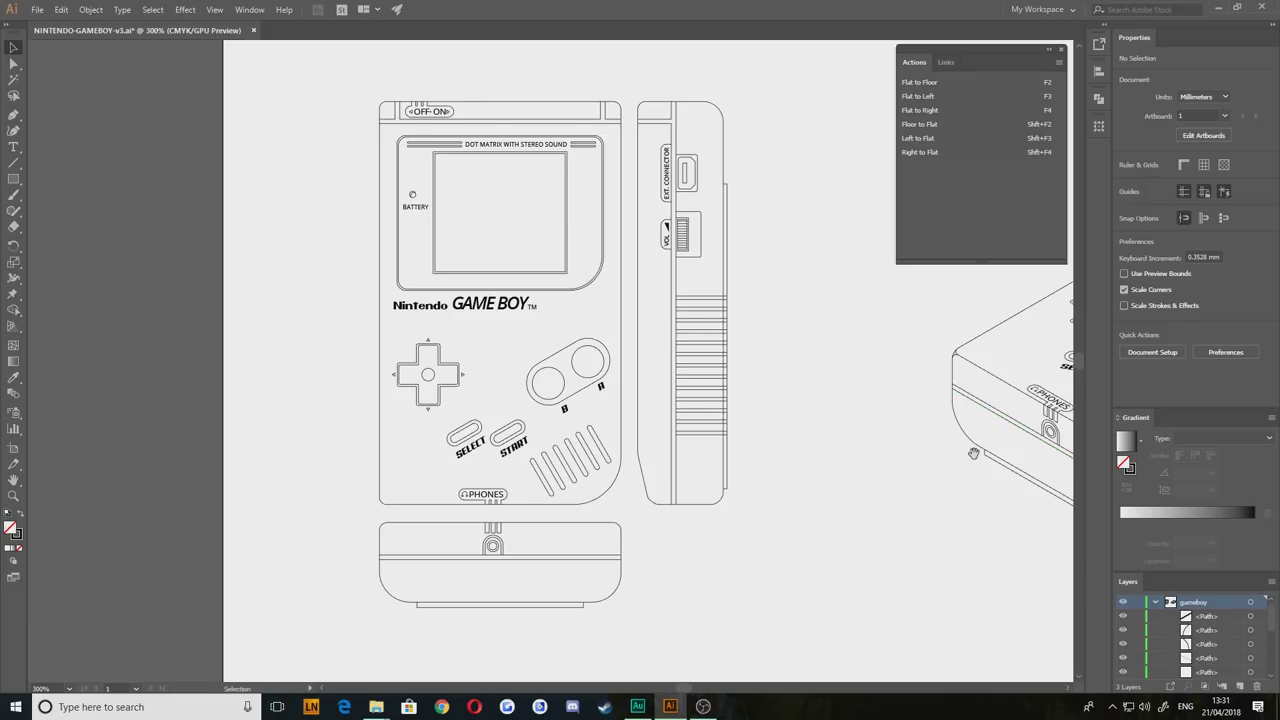
{"action": "left_click_drag", "start_coordinate": [973, 453], "coordinate": [423, 442]}
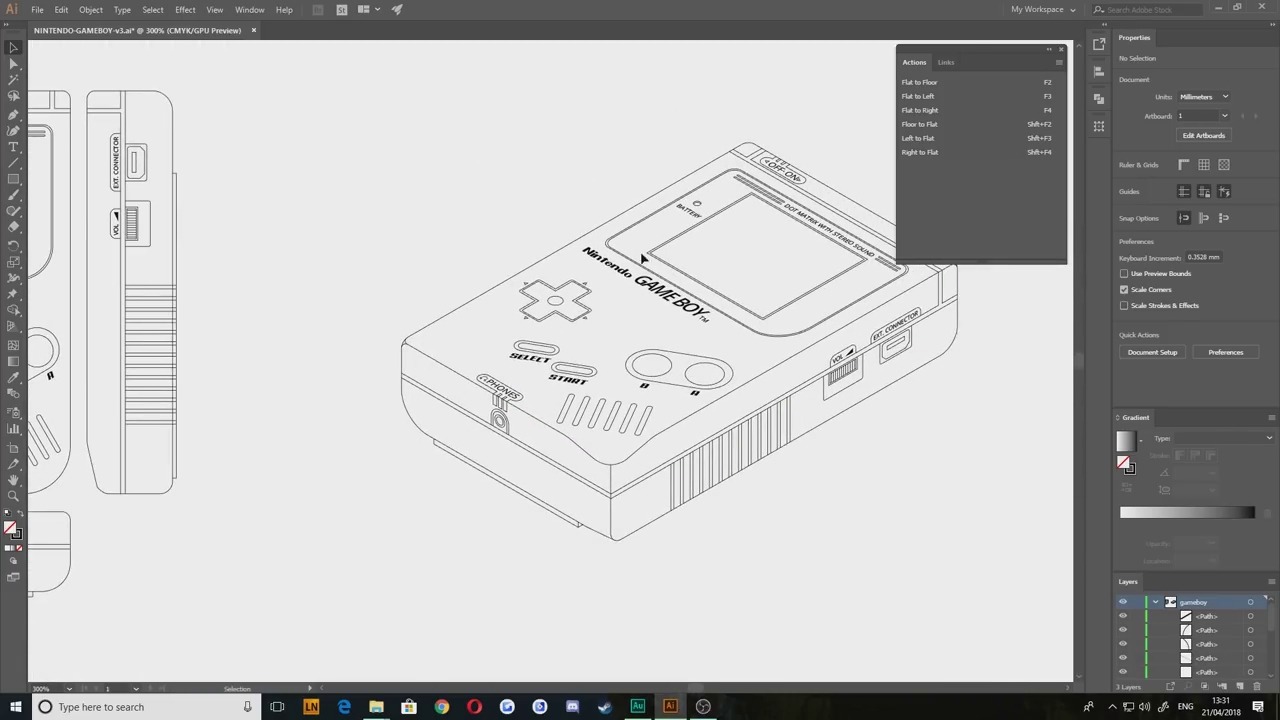
{"action": "left_click_drag", "start_coordinate": [230, 318], "coordinate": [785, 345]}
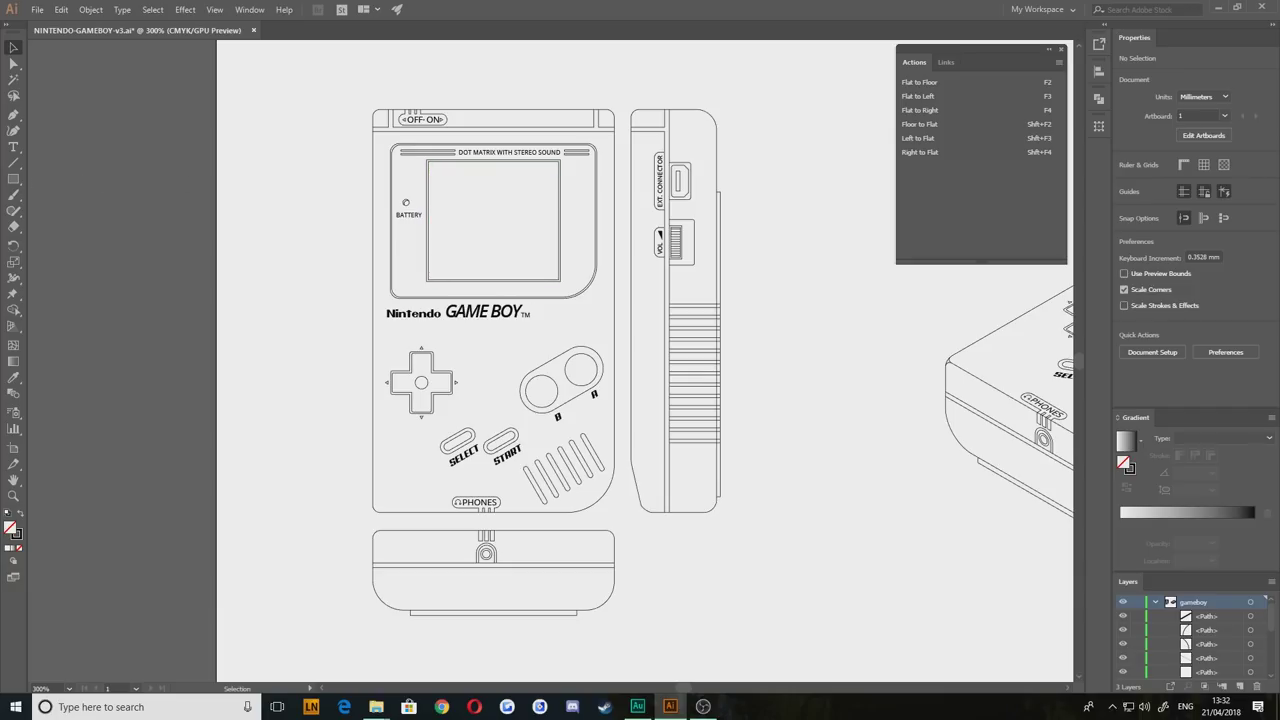
{"action": "left_click_drag", "start_coordinate": [13, 183], "coordinate": [90, 192]}
{"action": "left_click_drag", "start_coordinate": [244, 149], "coordinate": [338, 293]}
{"action": "left_click_drag", "start_coordinate": [312, 174], "coordinate": [323, 155]}
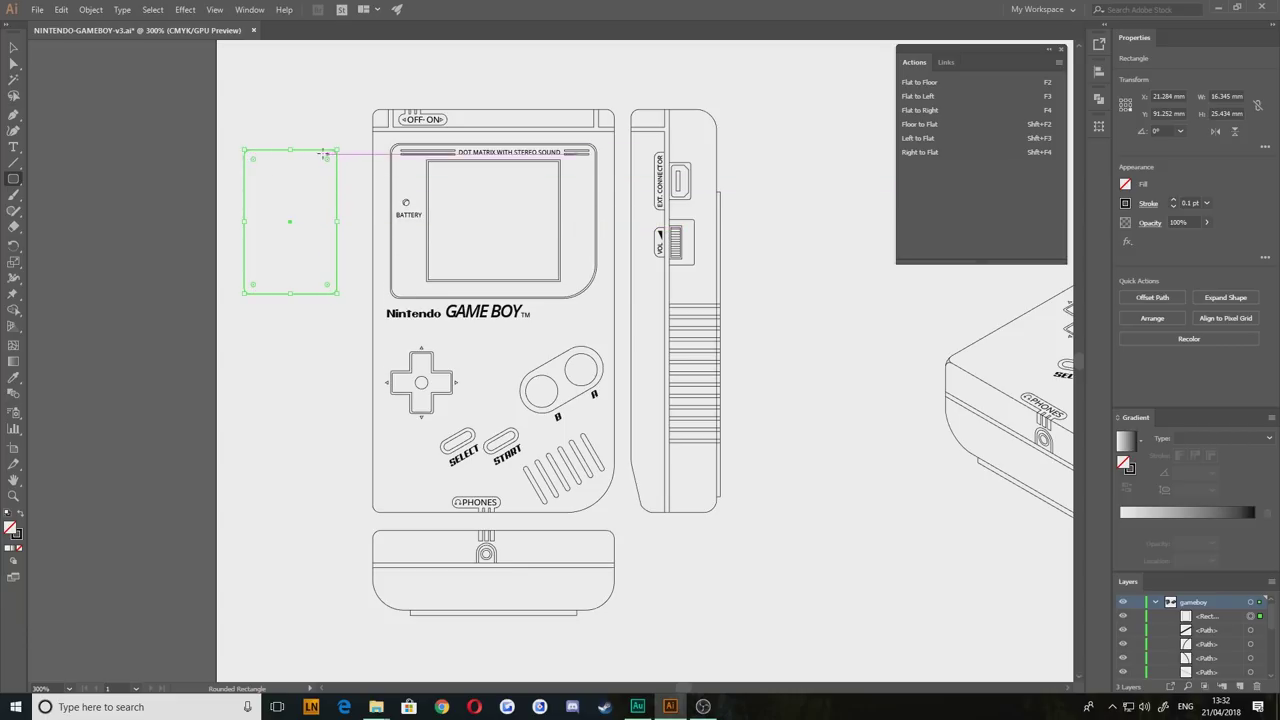
Step: Enlarge the rounding of only the rectangle's lower-right corner, leaving the other three corners slightly rounded
{"action": "left_click", "coordinate": [13, 62]}
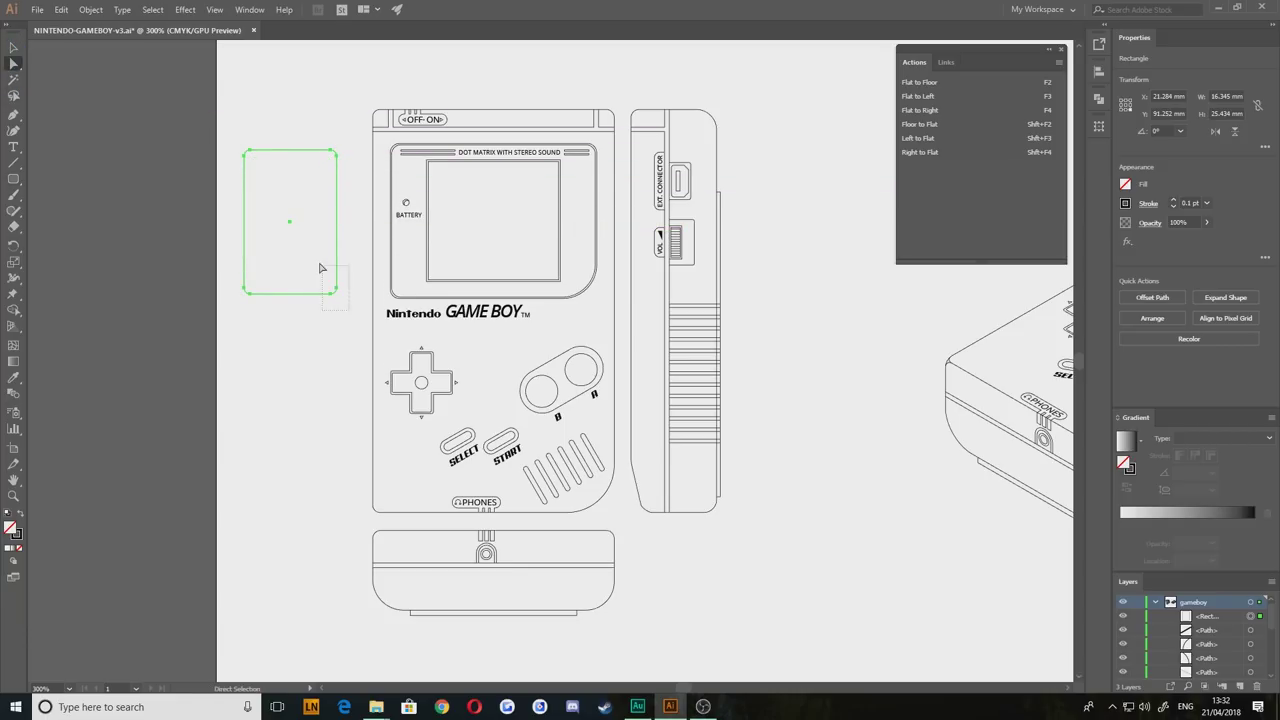
{"action": "left_click_drag", "start_coordinate": [320, 266], "coordinate": [311, 270]}
{"action": "left_click", "coordinate": [170, 313]}
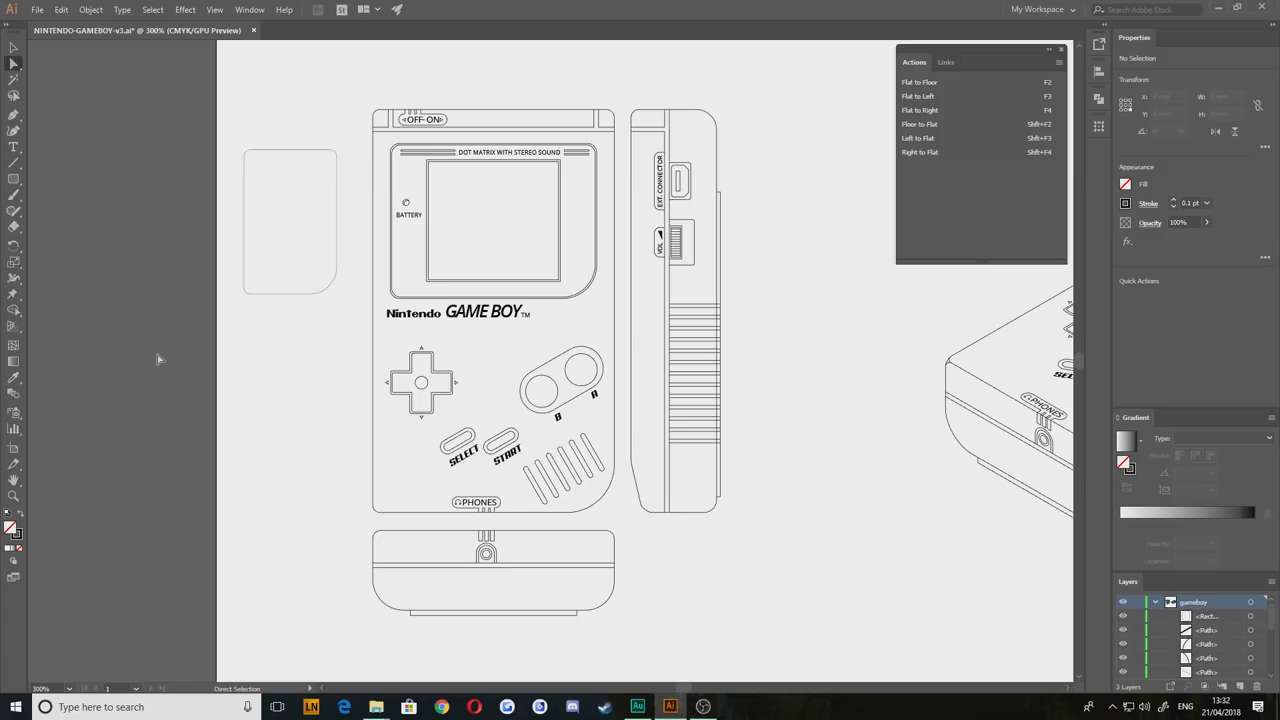
Step: Delete the demonstration rounded rectangle beside the Game Boy's front view
{"action": "left_click_drag", "start_coordinate": [237, 141], "coordinate": [277, 211]}
{"action": "key", "text": "Delete"}
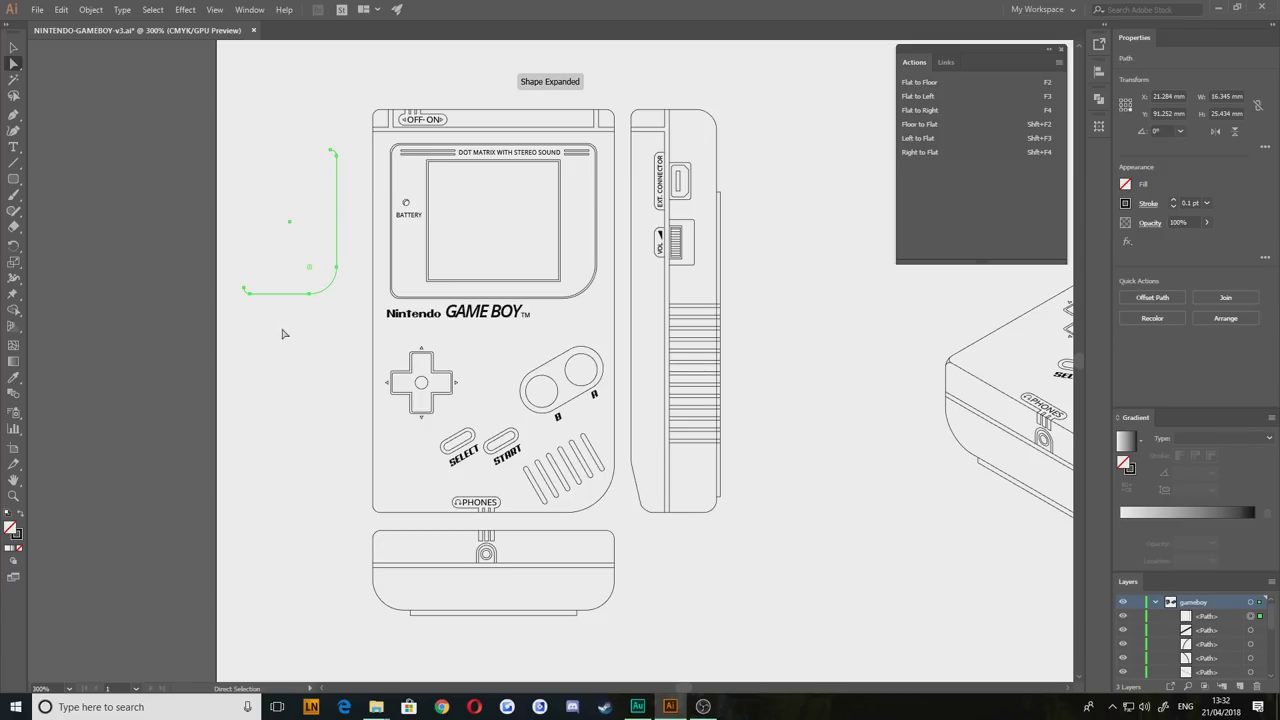
{"action": "left_click", "coordinate": [14, 48]}
{"action": "key", "text": "Delete"}
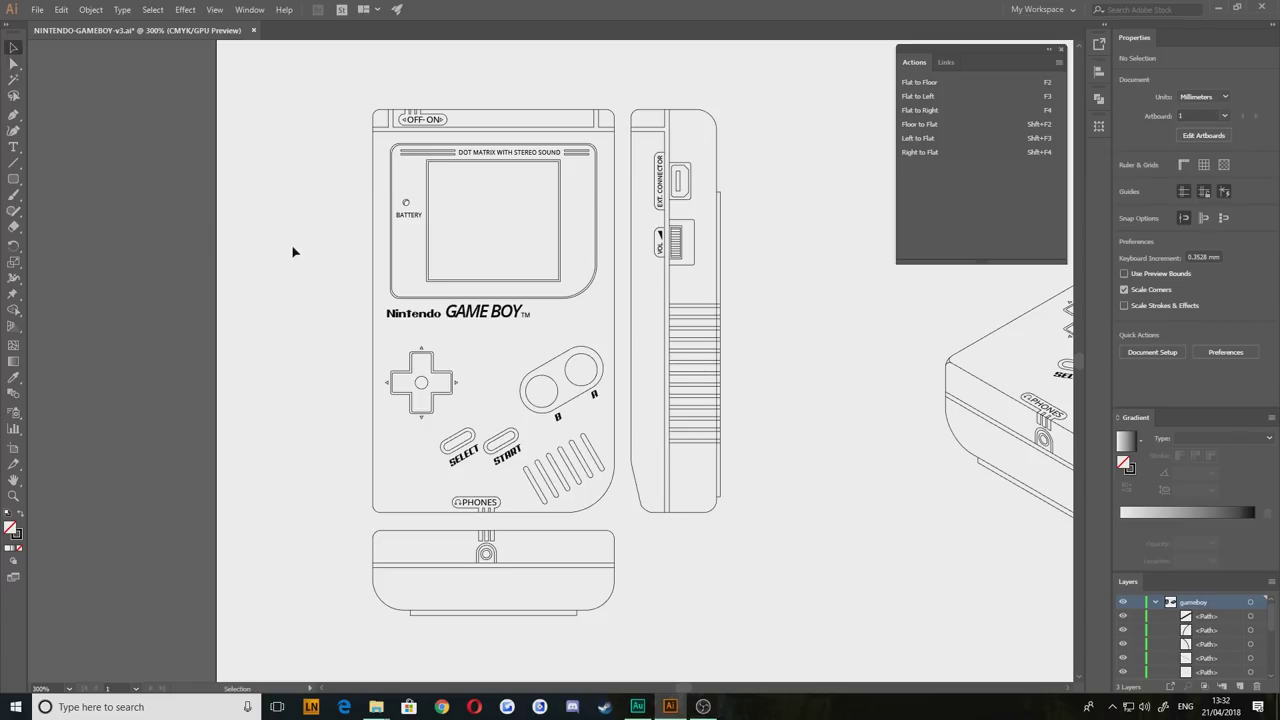
Step: Compare the flat front, side and bottom views with the matching faces of the isometric Game Boy
{"action": "left_click_drag", "start_coordinate": [320, 376], "coordinate": [190, 360]}
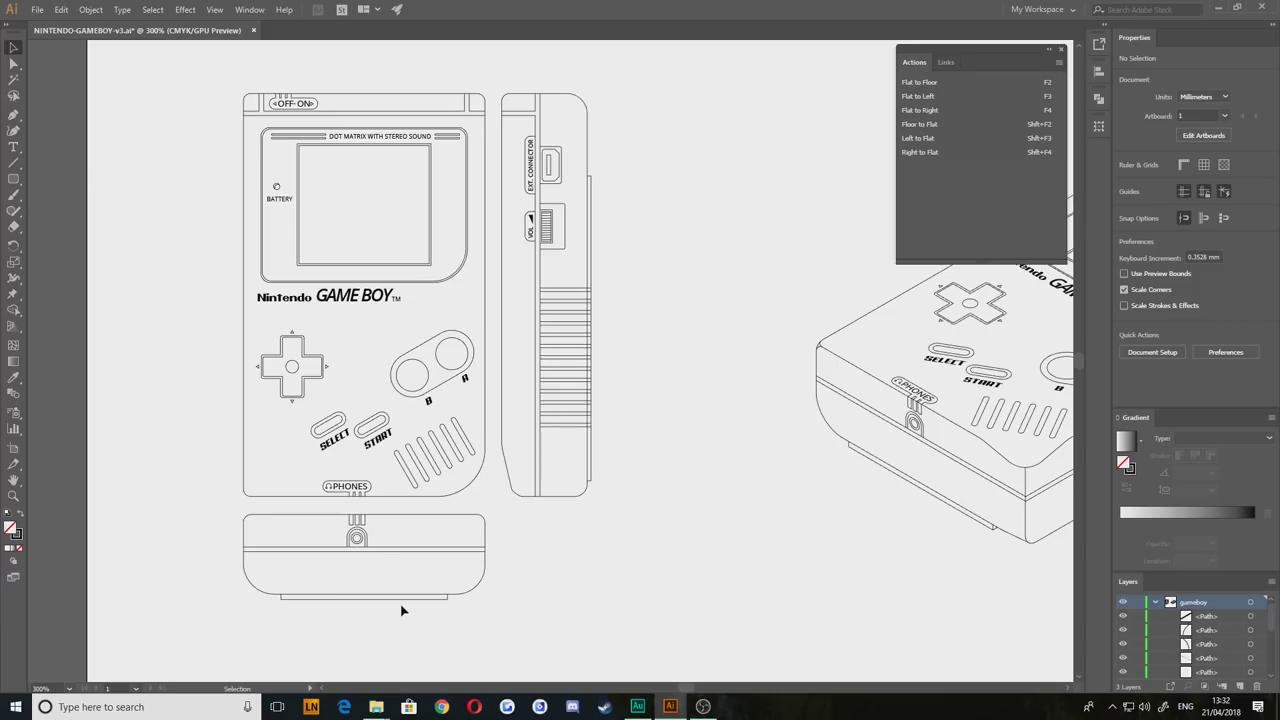
{"action": "left_click_drag", "start_coordinate": [826, 541], "coordinate": [437, 499]}
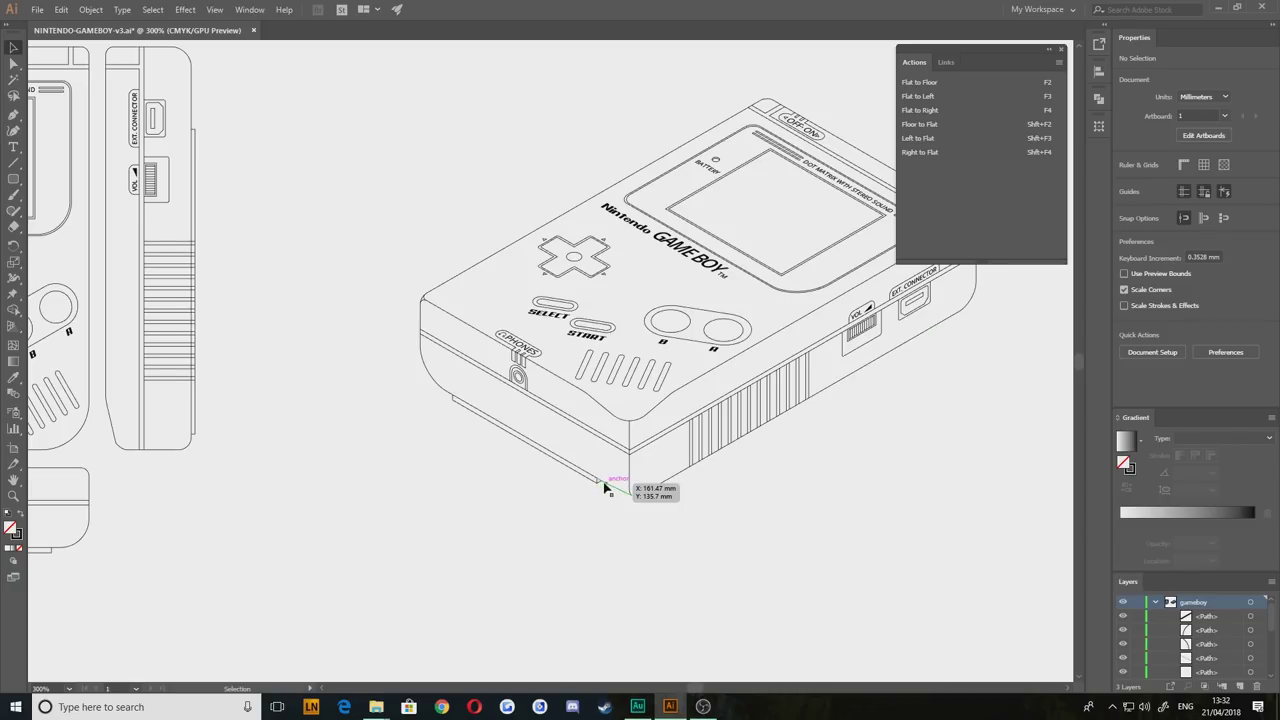
{"action": "left_click_drag", "start_coordinate": [271, 494], "coordinate": [243, 555]}
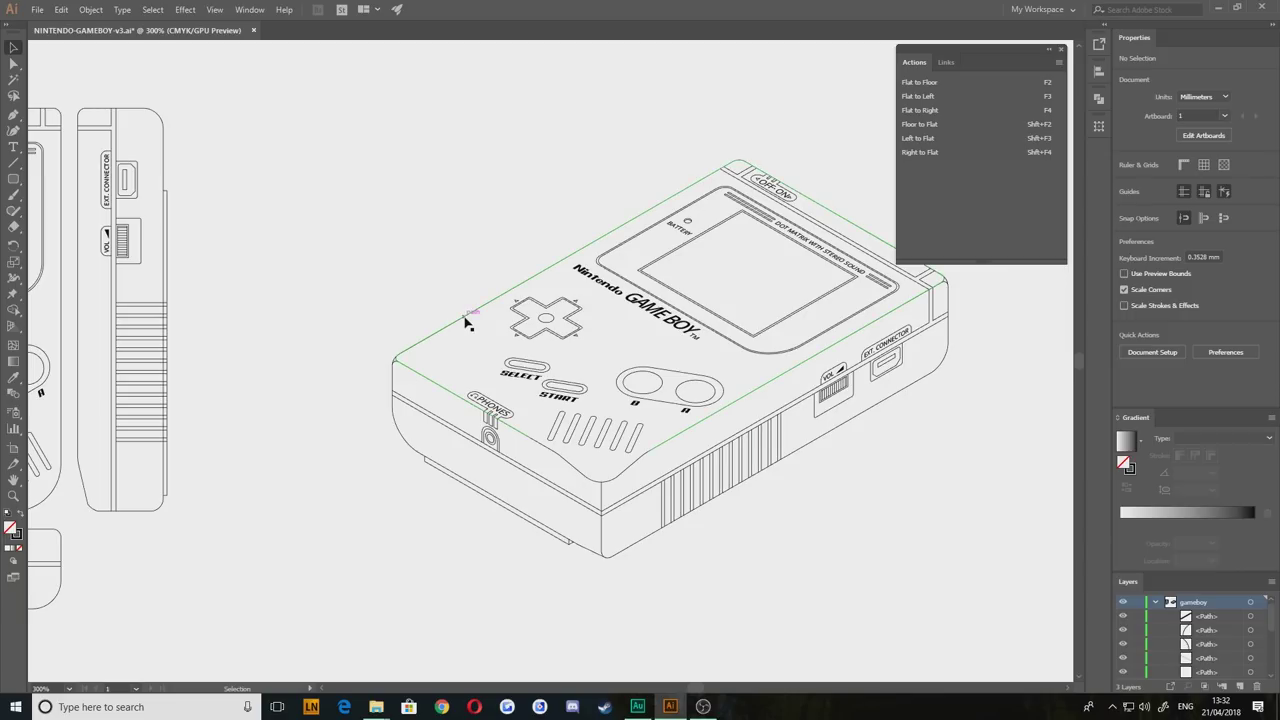
{"action": "scroll", "coordinate": [600, 480], "scroll_direction": "right", "scroll_amount": 3}
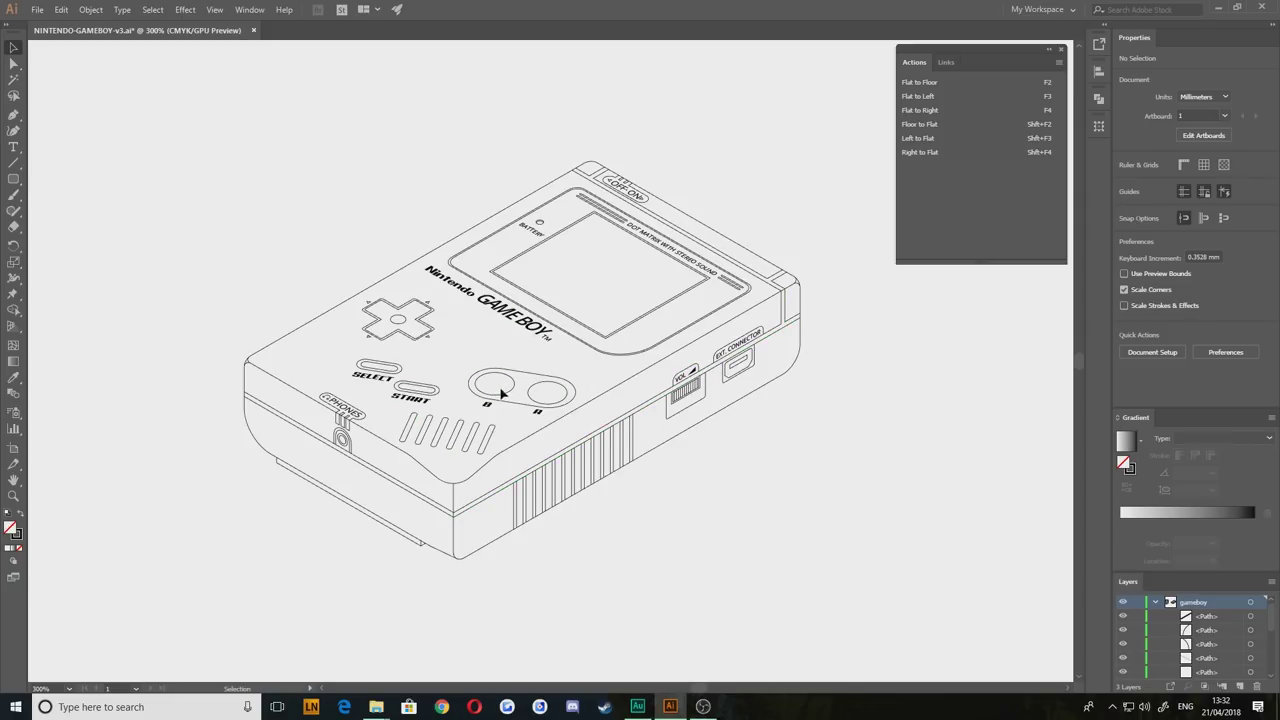
{"action": "left_click_drag", "start_coordinate": [206, 514], "coordinate": [278, 524]}
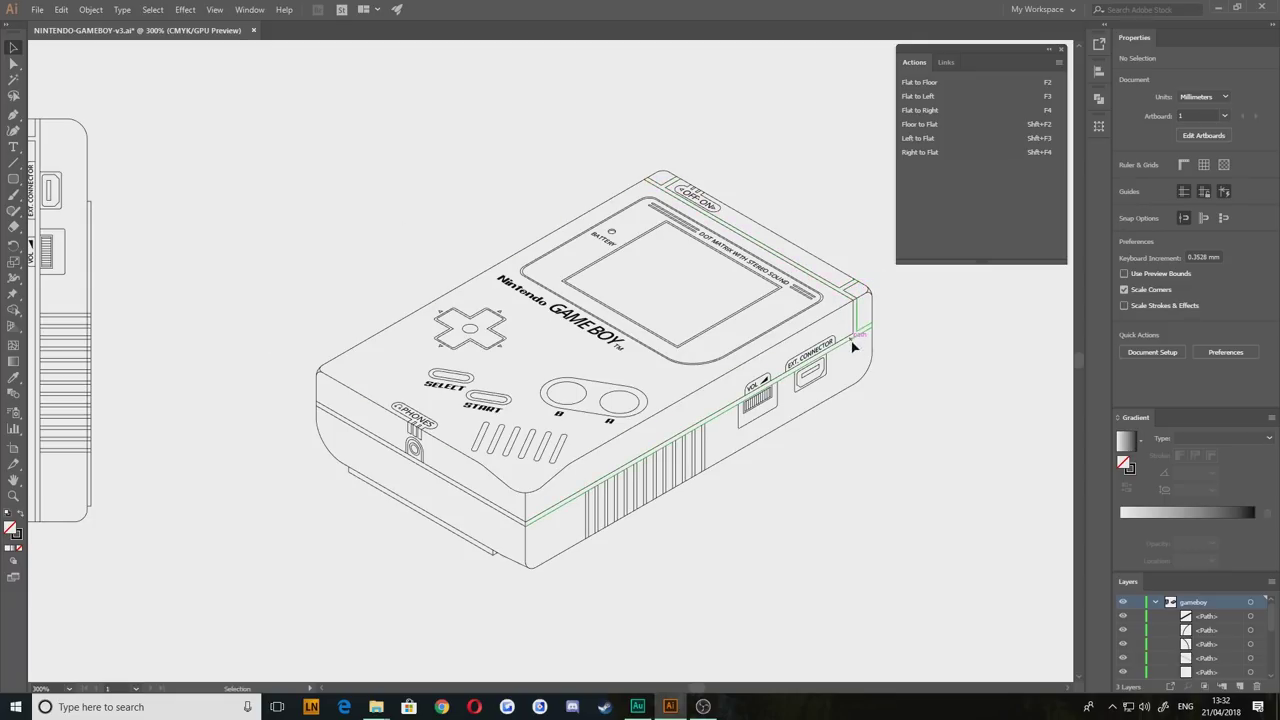
{"action": "left_click_drag", "start_coordinate": [238, 595], "coordinate": [591, 555]}
{"action": "left_click_drag", "start_coordinate": [341, 489], "coordinate": [578, 507]}
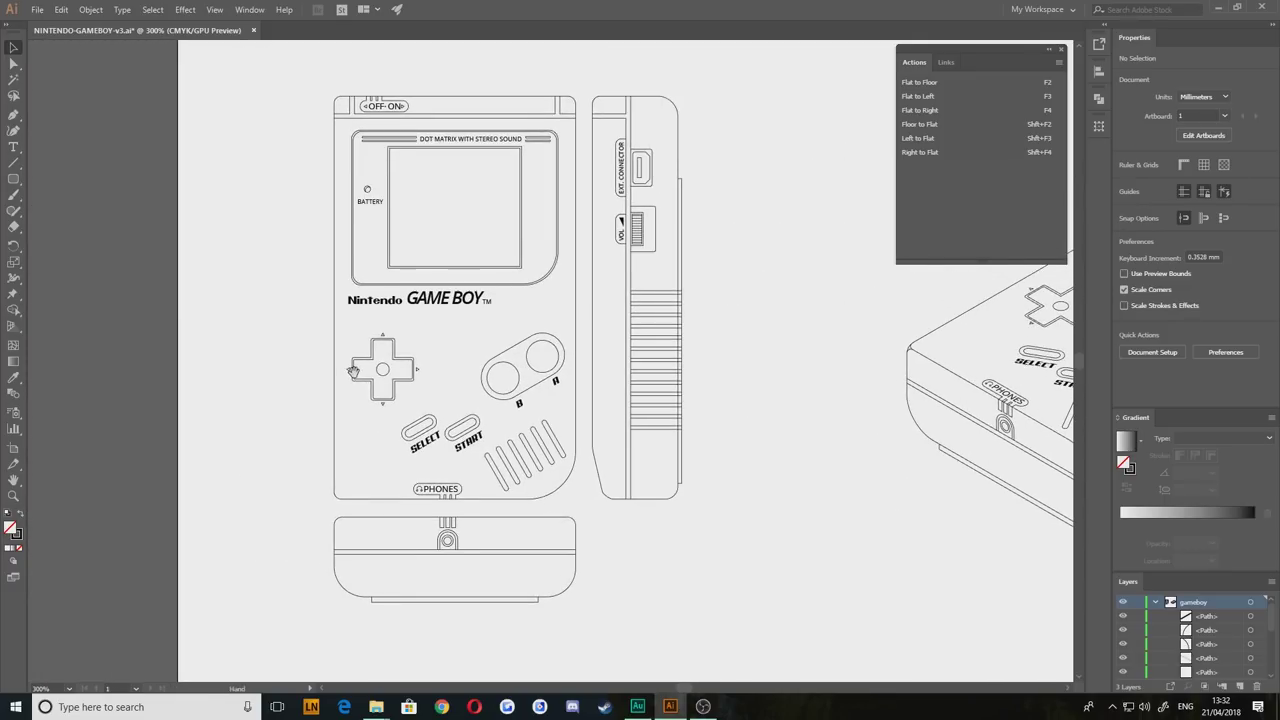
{"action": "left_click_drag", "start_coordinate": [353, 371], "coordinate": [296, 374]}
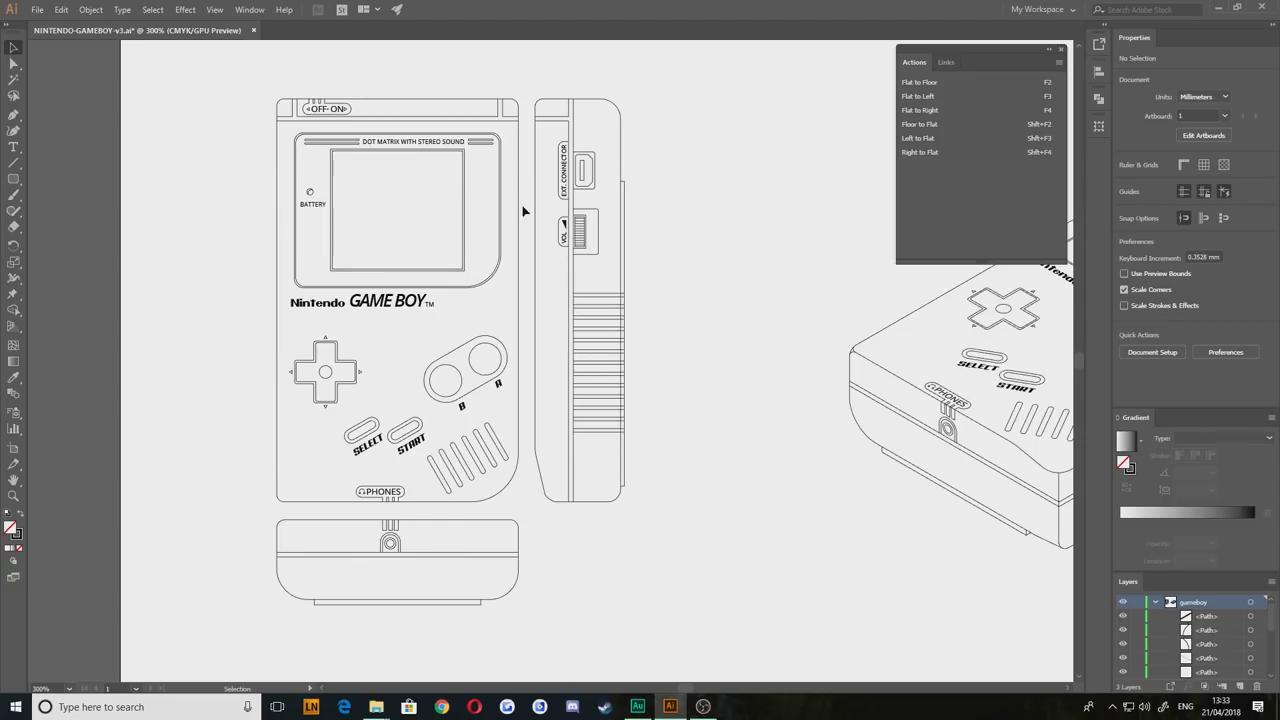
{"action": "scroll", "coordinate": [523, 211], "scroll_direction": "right", "scroll_amount": 7}
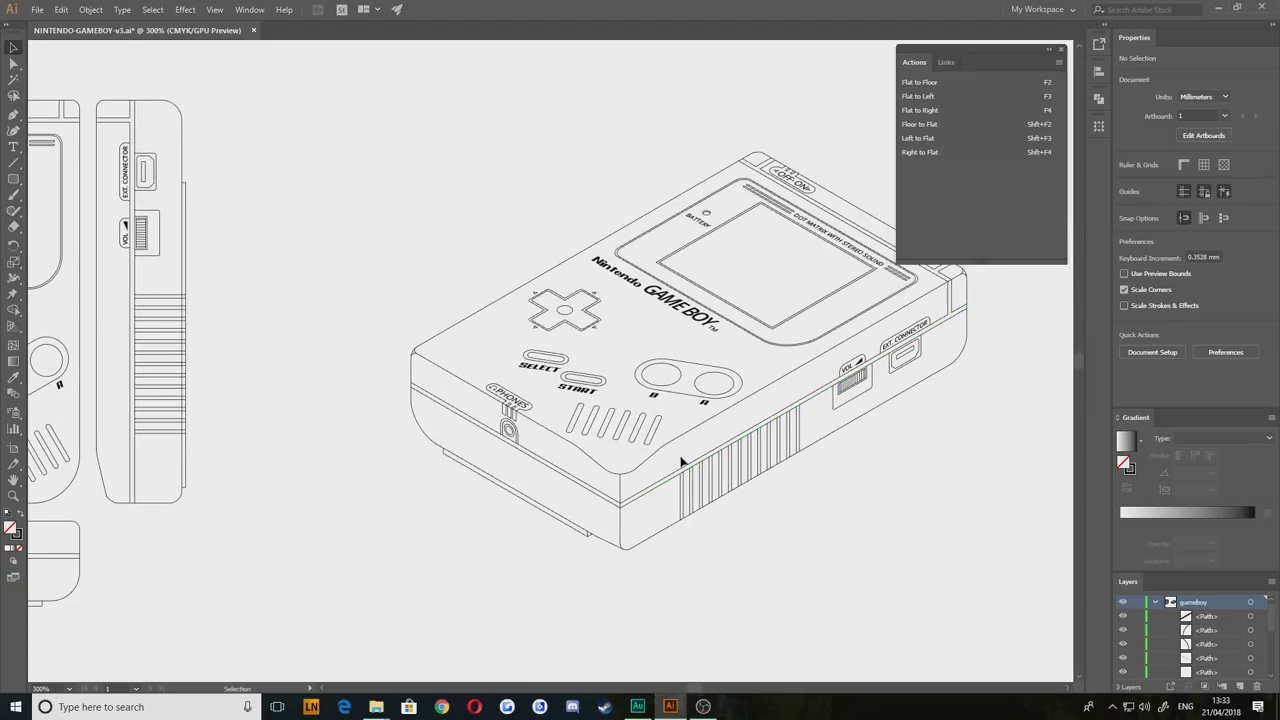
Step: Move the whole isometric Game Boy drawing up towards the upper part of the artboard
{"action": "scroll", "coordinate": [491, 323], "scroll_direction": "down", "scroll_amount": 3}
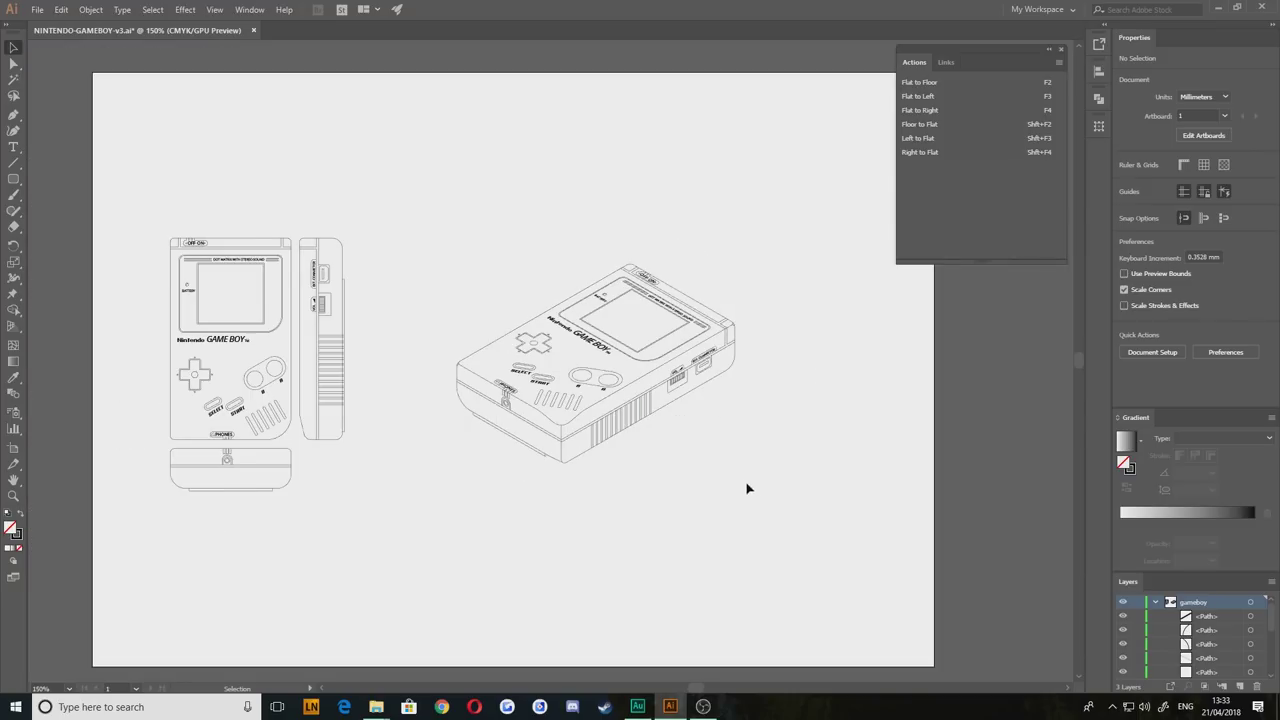
{"action": "left_click_drag", "start_coordinate": [765, 488], "coordinate": [417, 223]}
{"action": "left_click_drag", "start_coordinate": [491, 354], "coordinate": [479, 178]}
{"action": "left_click", "coordinate": [379, 172]}
{"action": "left_click_drag", "start_coordinate": [498, 250], "coordinate": [518, 285]}
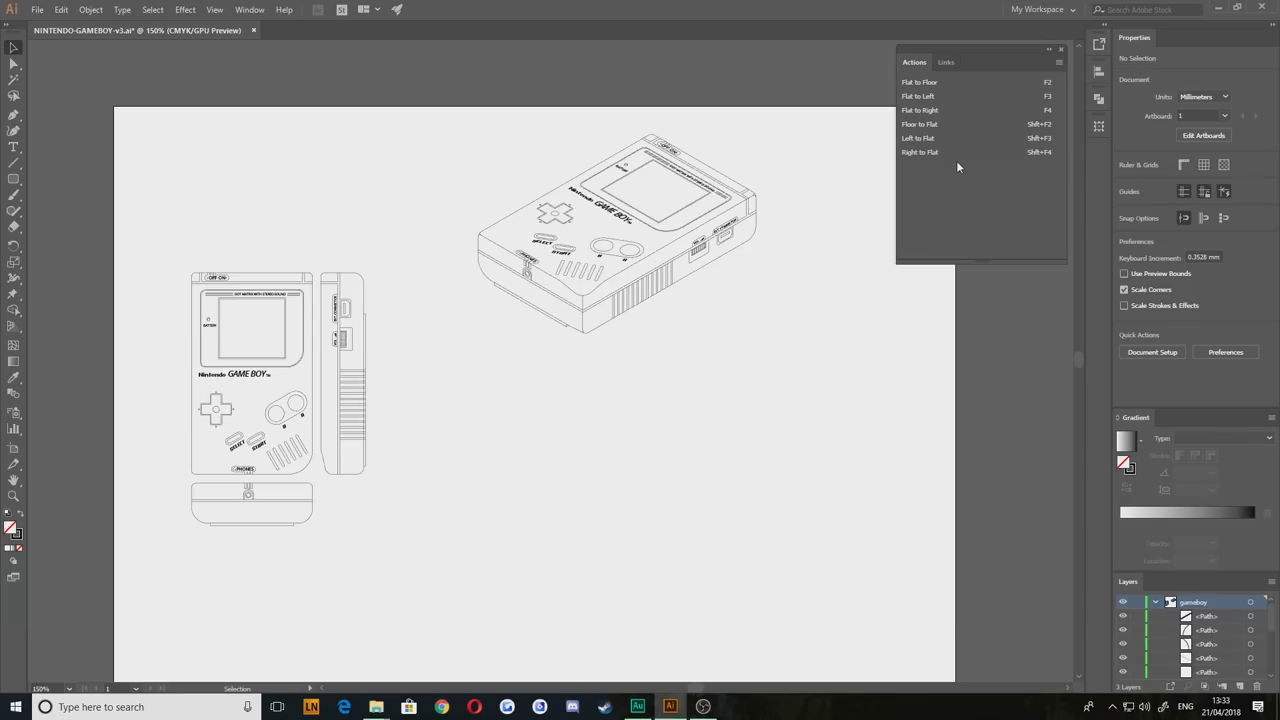
Step: Place a copy of the flat front view in the empty area below the isometric Game Boy
{"action": "left_click_drag", "start_coordinate": [384, 351], "coordinate": [460, 355]}
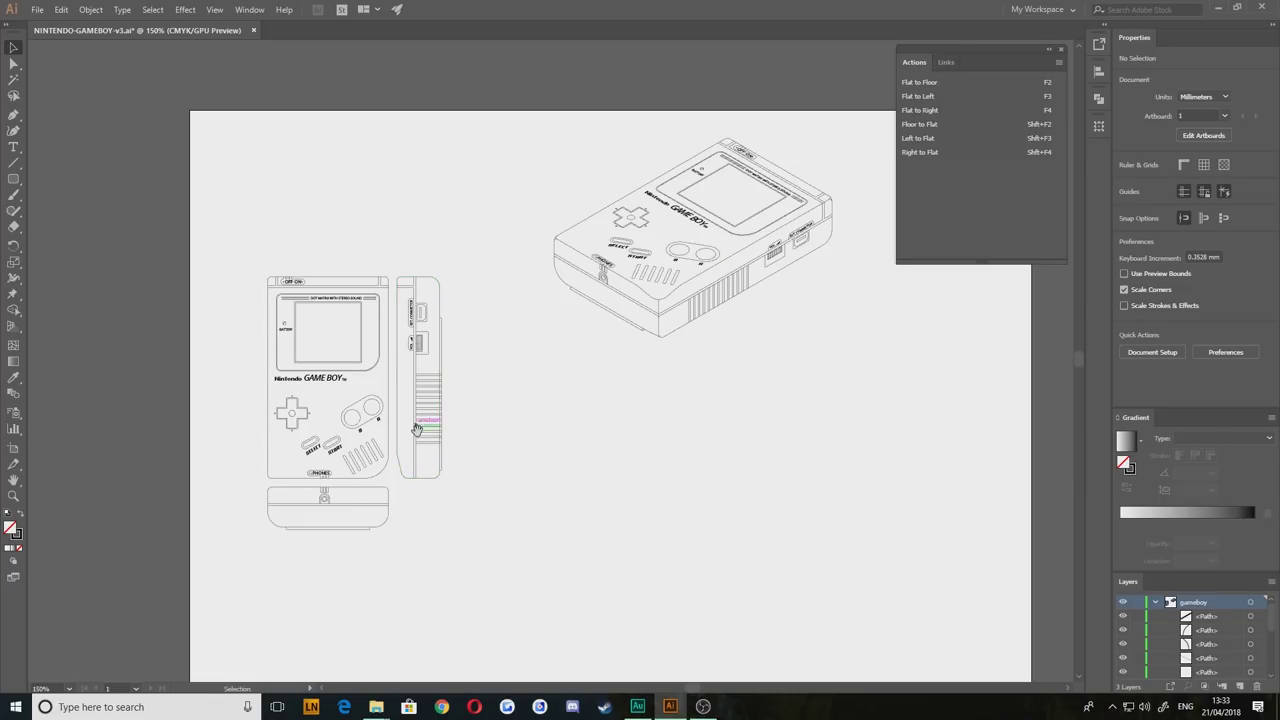
{"action": "left_click_drag", "start_coordinate": [417, 429], "coordinate": [337, 361]}
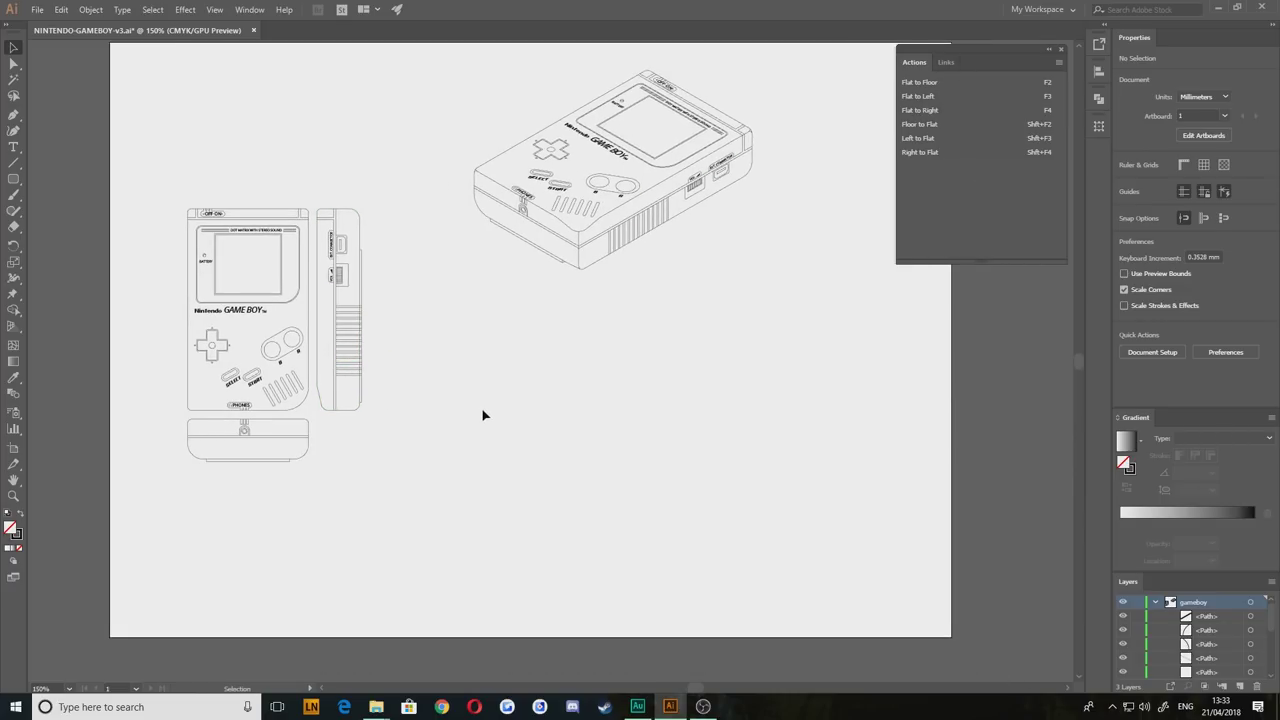
{"action": "scroll", "coordinate": [490, 410], "scroll_direction": "left", "scroll_amount": 4}
{"action": "scroll", "coordinate": [490, 410], "scroll_direction": "up", "scroll_amount": 1}
{"action": "left_click_drag", "start_coordinate": [345, 325], "coordinate": [684, 471]}
{"action": "left_click", "coordinate": [594, 511]}
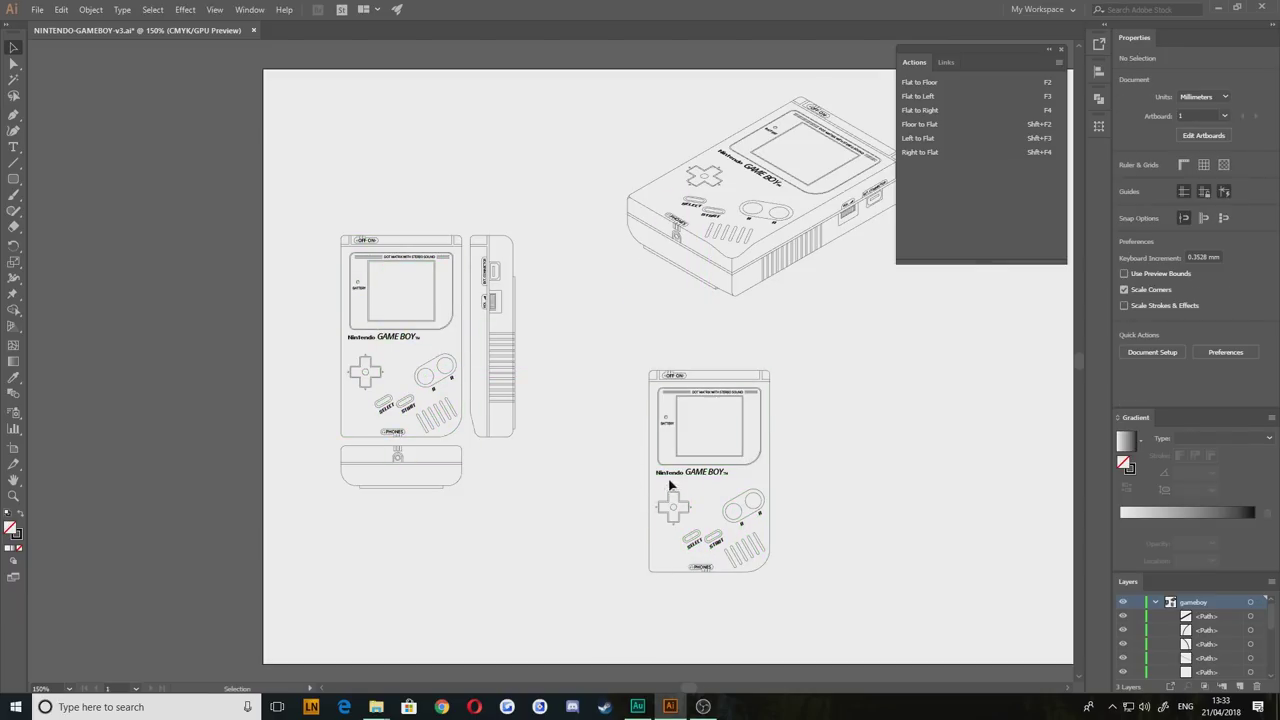
Step: Place a second front-view copy, rotated 90° clockwise, beside the upright copy
{"action": "left_click", "coordinate": [652, 466]}
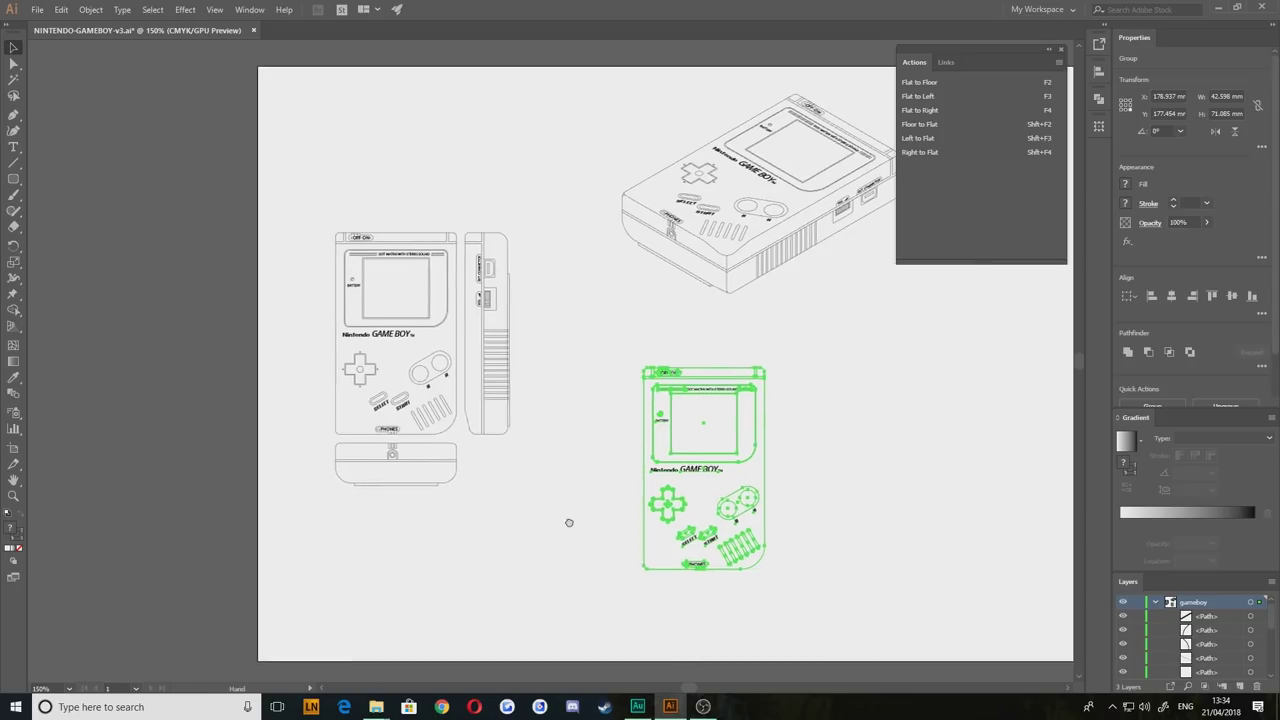
{"action": "left_click_drag", "start_coordinate": [566, 520], "coordinate": [384, 535]}
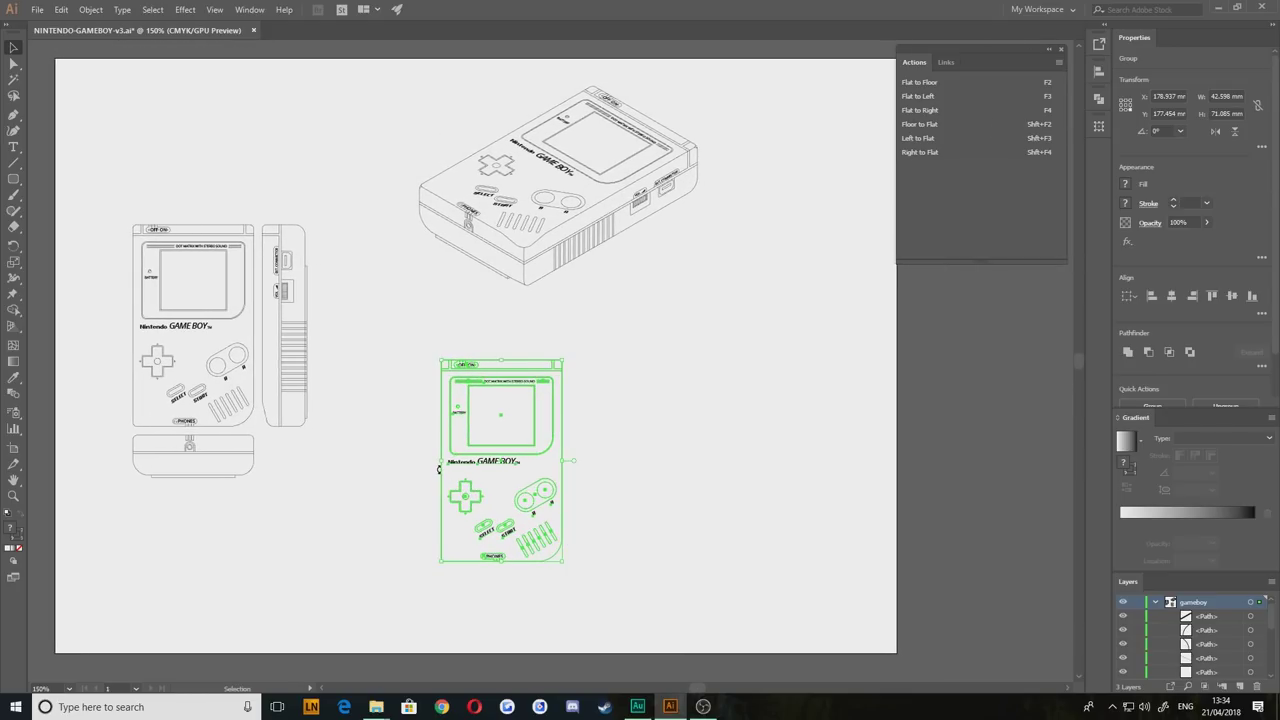
{"action": "left_click_drag", "start_coordinate": [438, 468], "coordinate": [634, 468]}
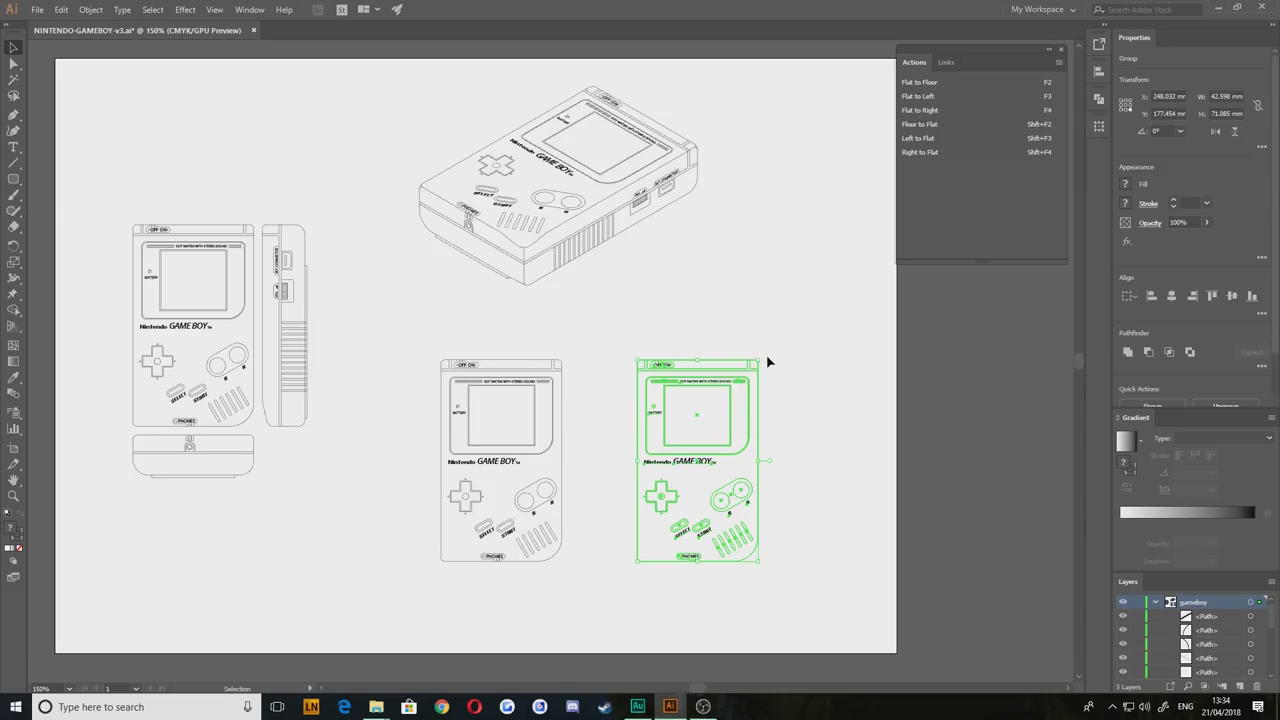
{"action": "left_click_drag", "start_coordinate": [843, 357], "coordinate": [706, 583]}
{"action": "left_click", "coordinate": [706, 583]}
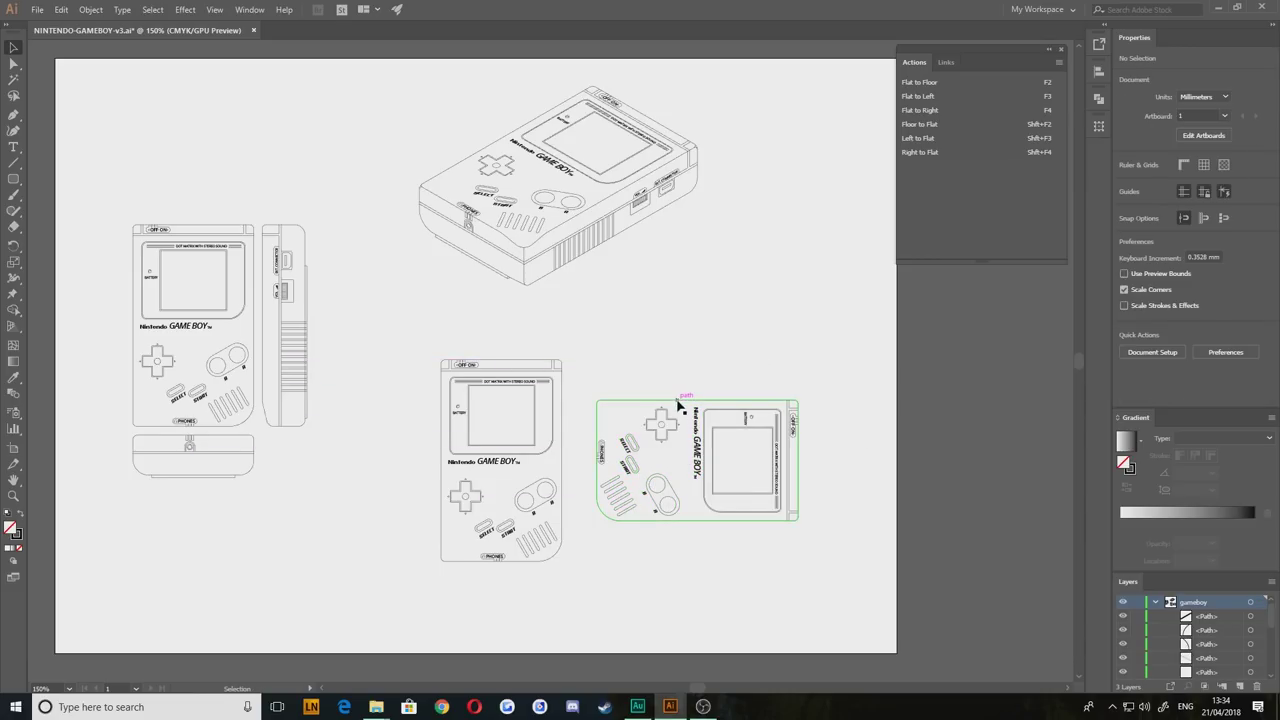
{"action": "left_click_drag", "start_coordinate": [677, 405], "coordinate": [686, 447]}
{"action": "left_click_drag", "start_coordinate": [593, 461], "coordinate": [660, 446]}
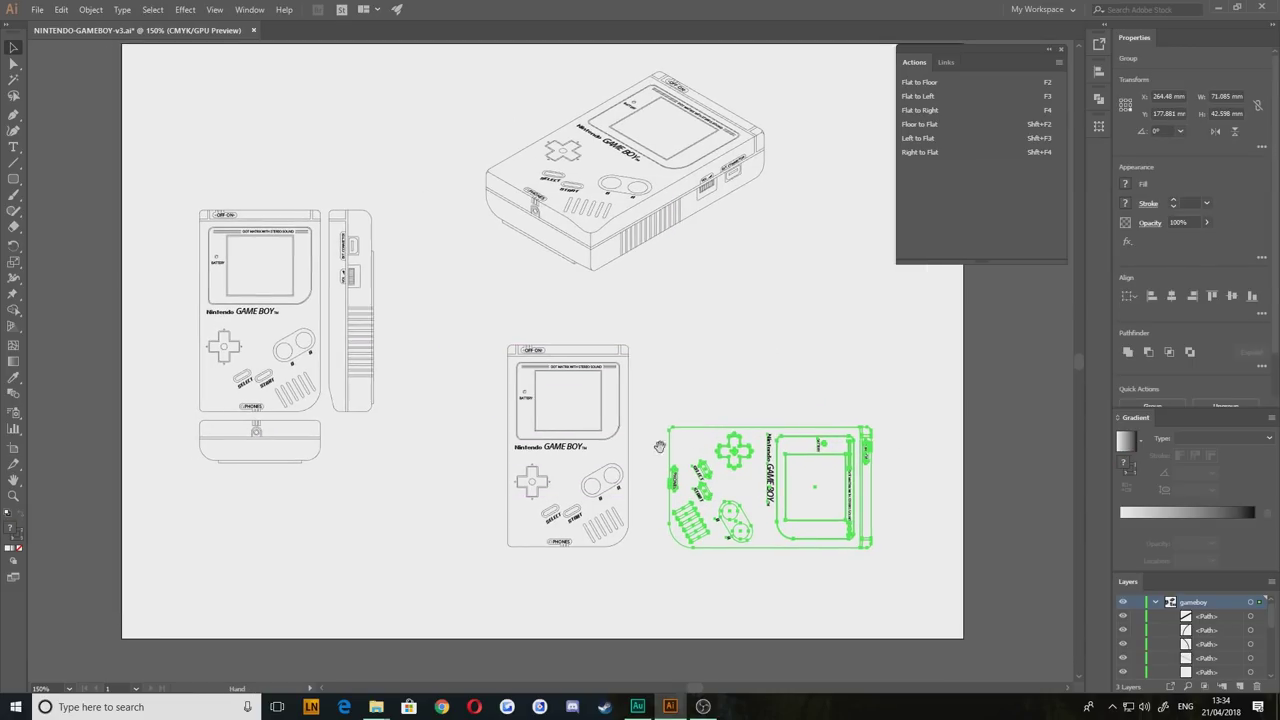
{"action": "left_click", "coordinate": [702, 405]}
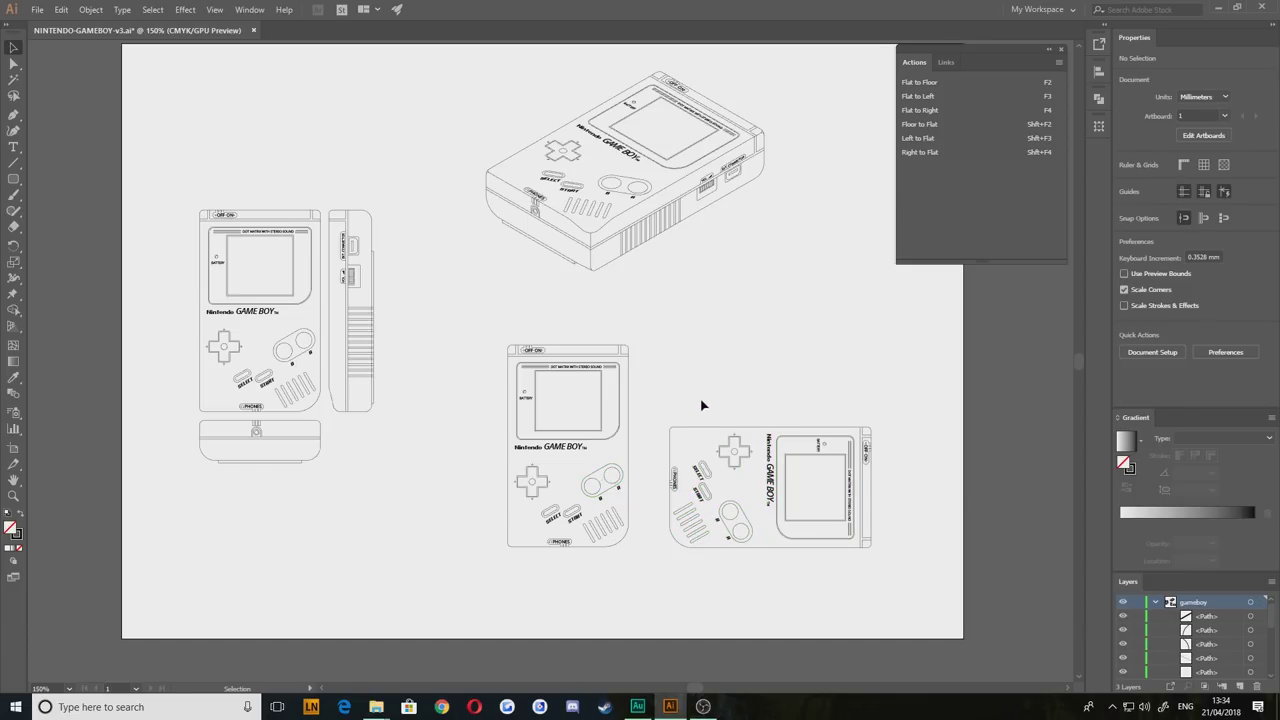
Step: Project the upright front-view copy with the Flat to Floor action and move it up below the isometric Game Boy
{"action": "left_click", "coordinate": [590, 349]}
{"action": "scroll", "coordinate": [669, 400], "scroll_direction": "right", "scroll_amount": 2}
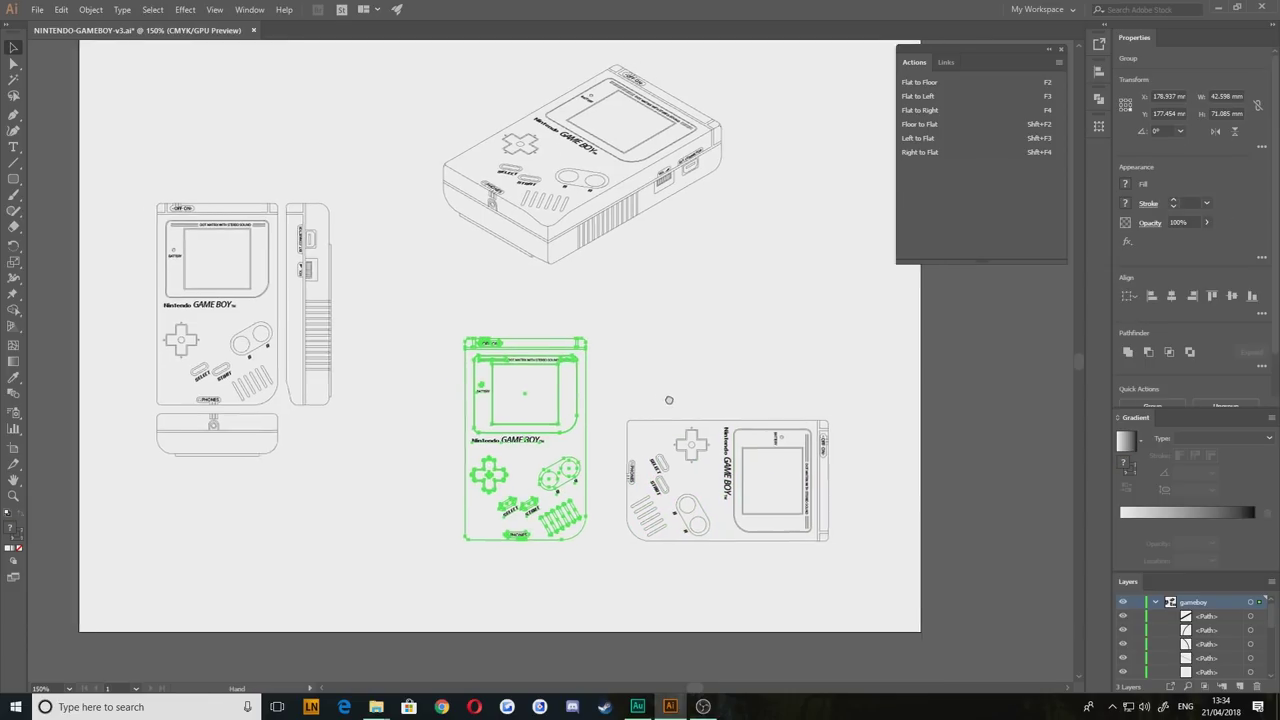
{"action": "left_click", "coordinate": [919, 86]}
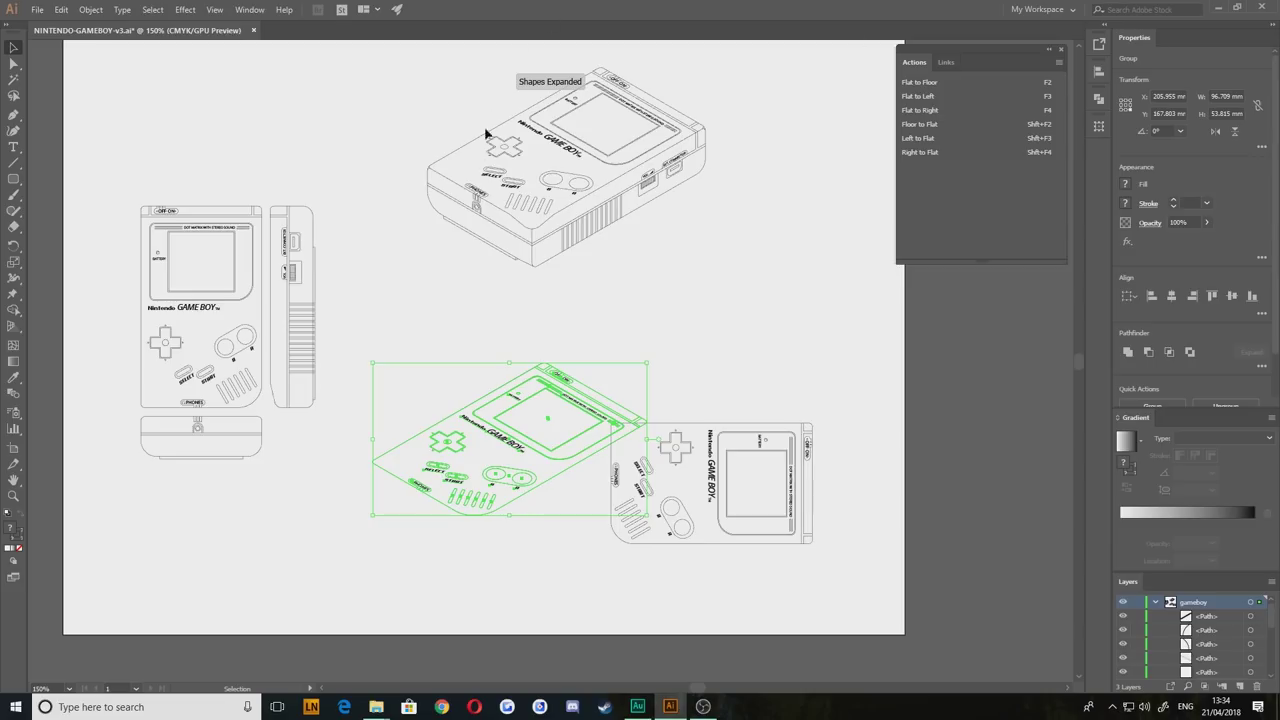
{"action": "left_click_drag", "start_coordinate": [464, 430], "coordinate": [457, 373]}
Step: Project the rotated front-view copy with the Flat to Floor action
{"action": "left_click", "coordinate": [730, 426]}
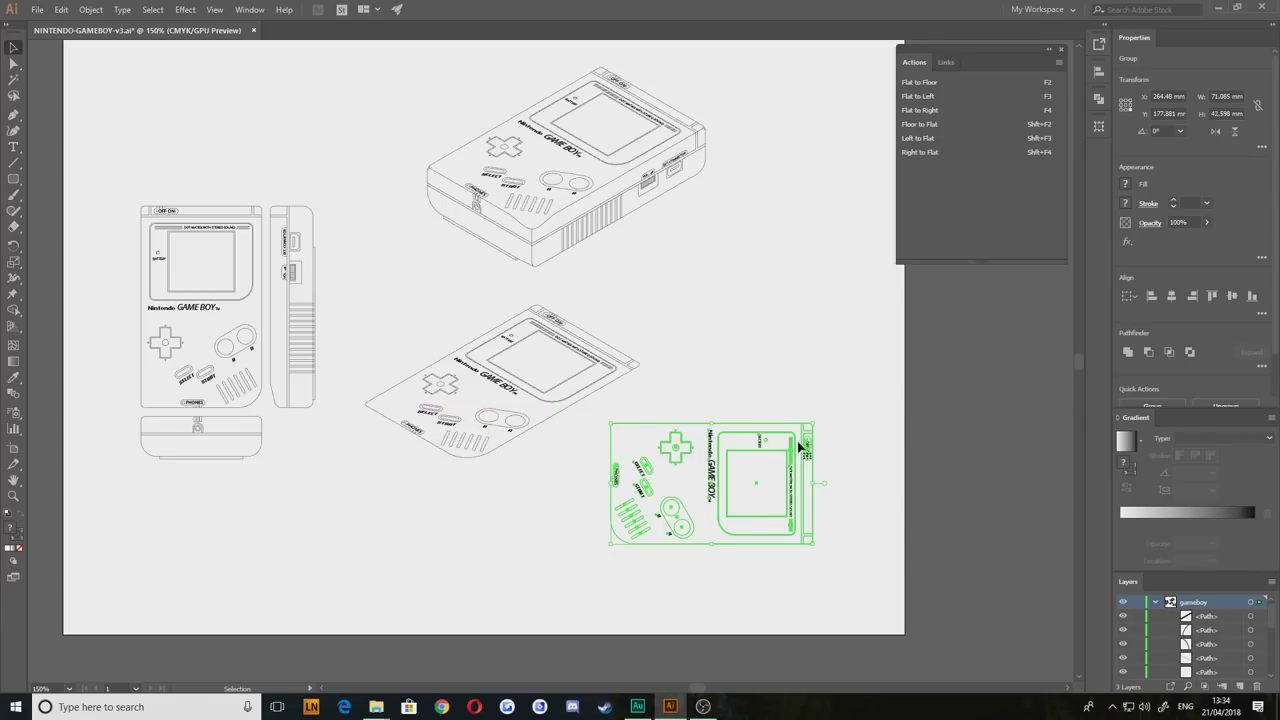
{"action": "left_click", "coordinate": [920, 82]}
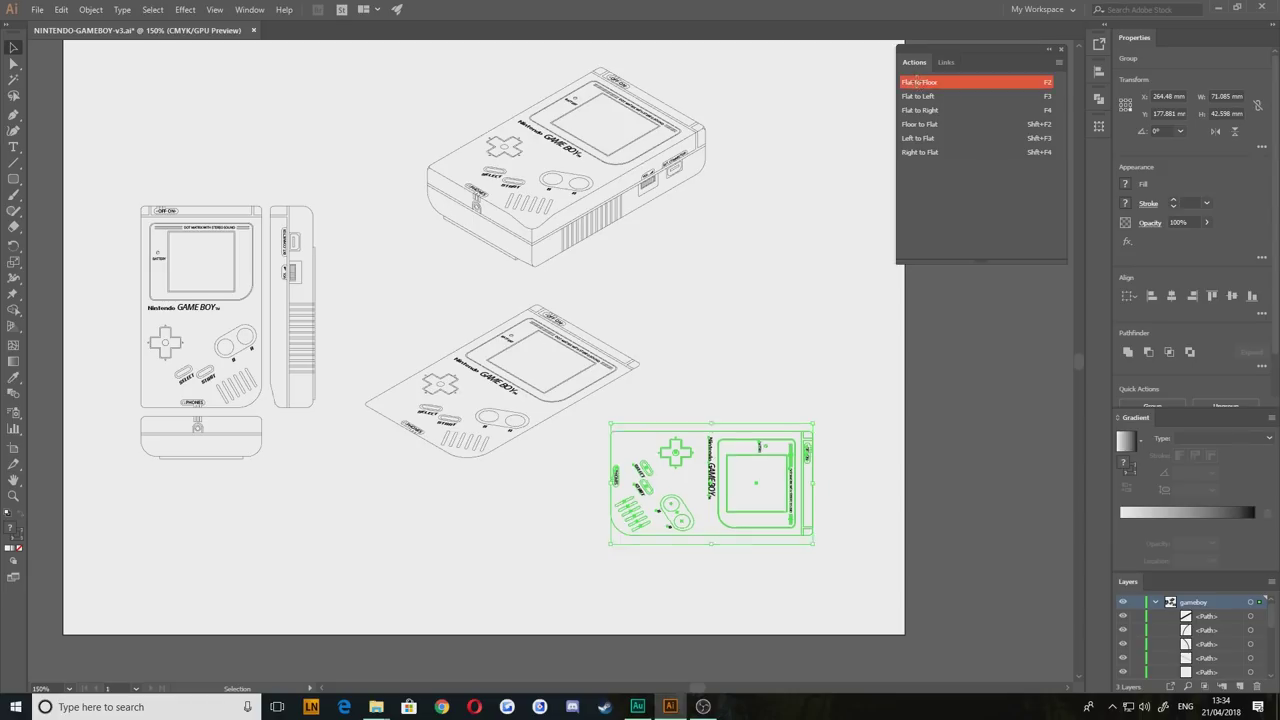
{"action": "left_click", "coordinate": [494, 578]}
{"action": "left_click_drag", "start_coordinate": [623, 486], "coordinate": [693, 483]}
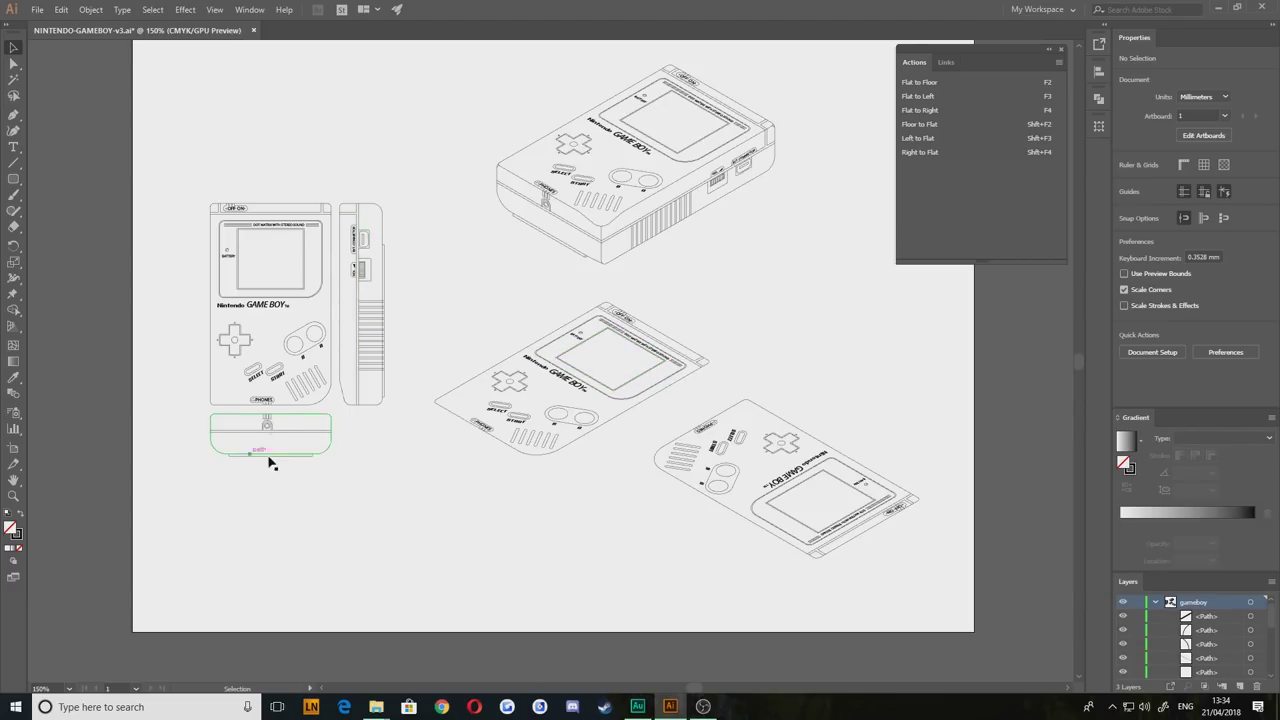
Step: Delete both projected front-view copies below the isometric Game Boy
{"action": "left_click_drag", "start_coordinate": [905, 572], "coordinate": [775, 448]}
{"action": "key", "text": "Delete"}
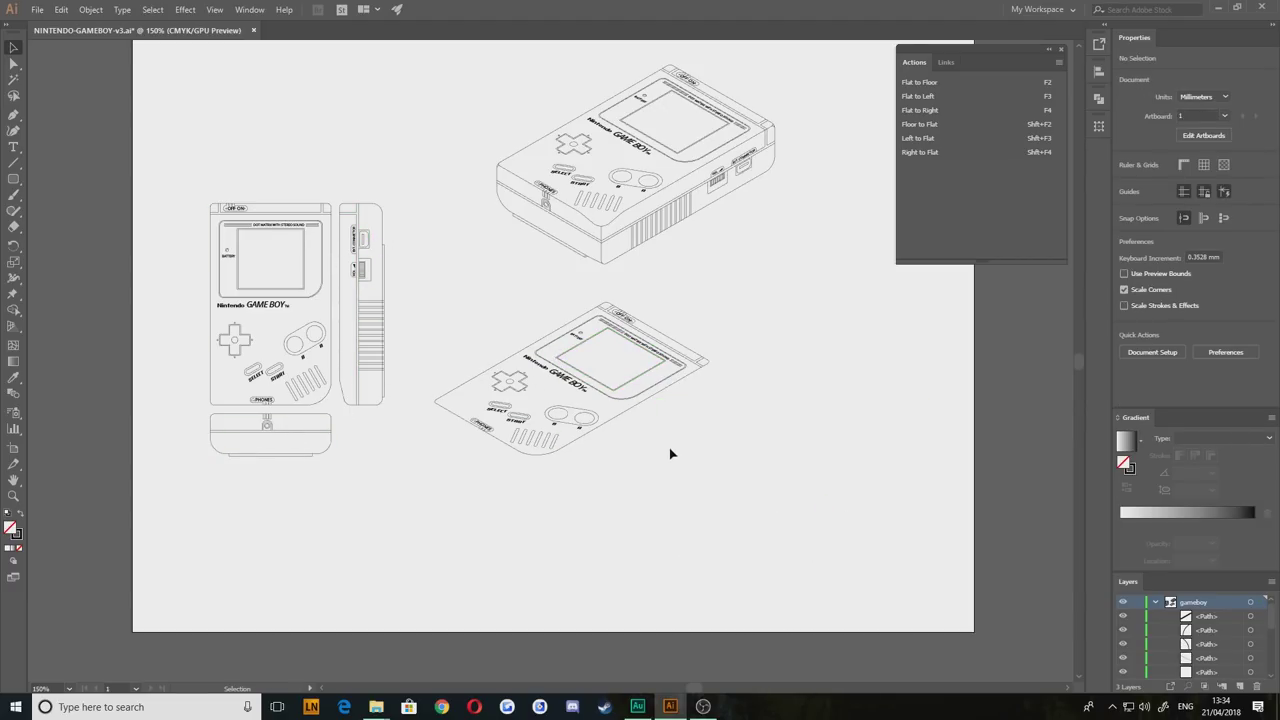
{"action": "left_click_drag", "start_coordinate": [720, 490], "coordinate": [529, 345]}
{"action": "key", "text": "Delete"}
{"action": "scroll", "coordinate": [530, 400], "scroll_direction": "left", "scroll_amount": 3}
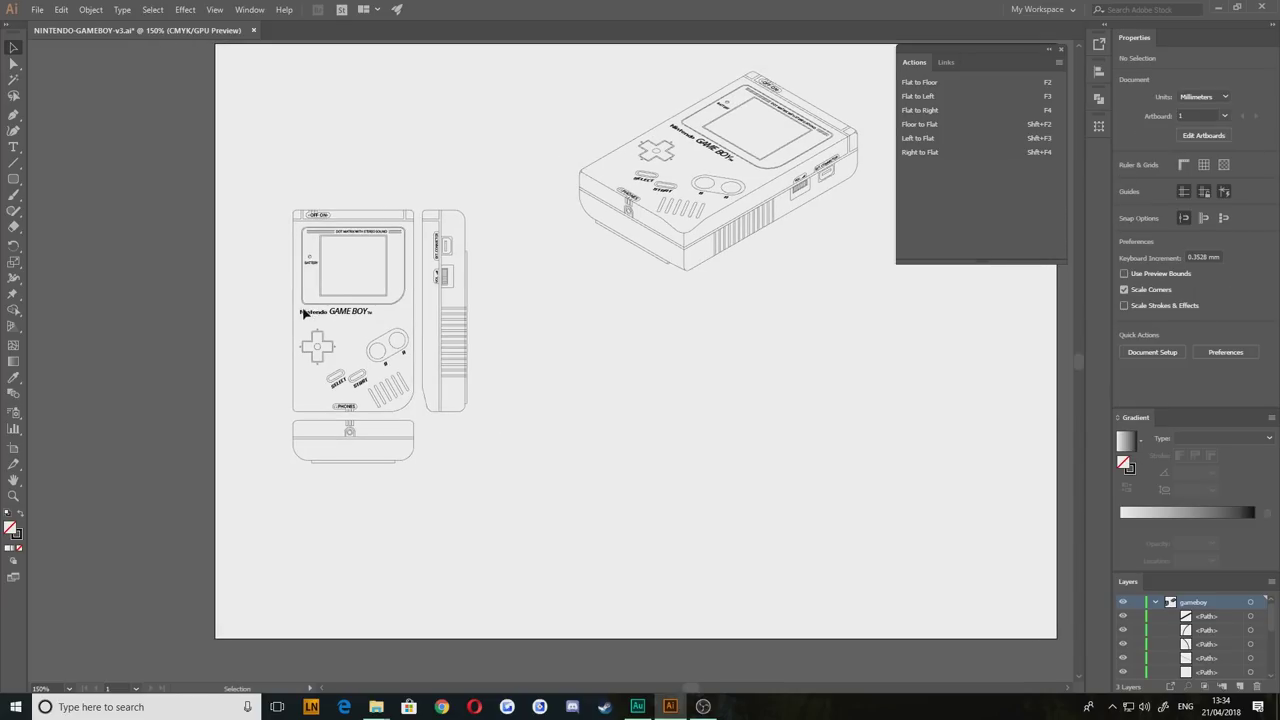
Step: Copy the front view below the isometric drawing, rotated 90° counter-clockwise, and project it with the Flat to Floor action
{"action": "left_click_drag", "start_coordinate": [296, 311], "coordinate": [650, 440]}
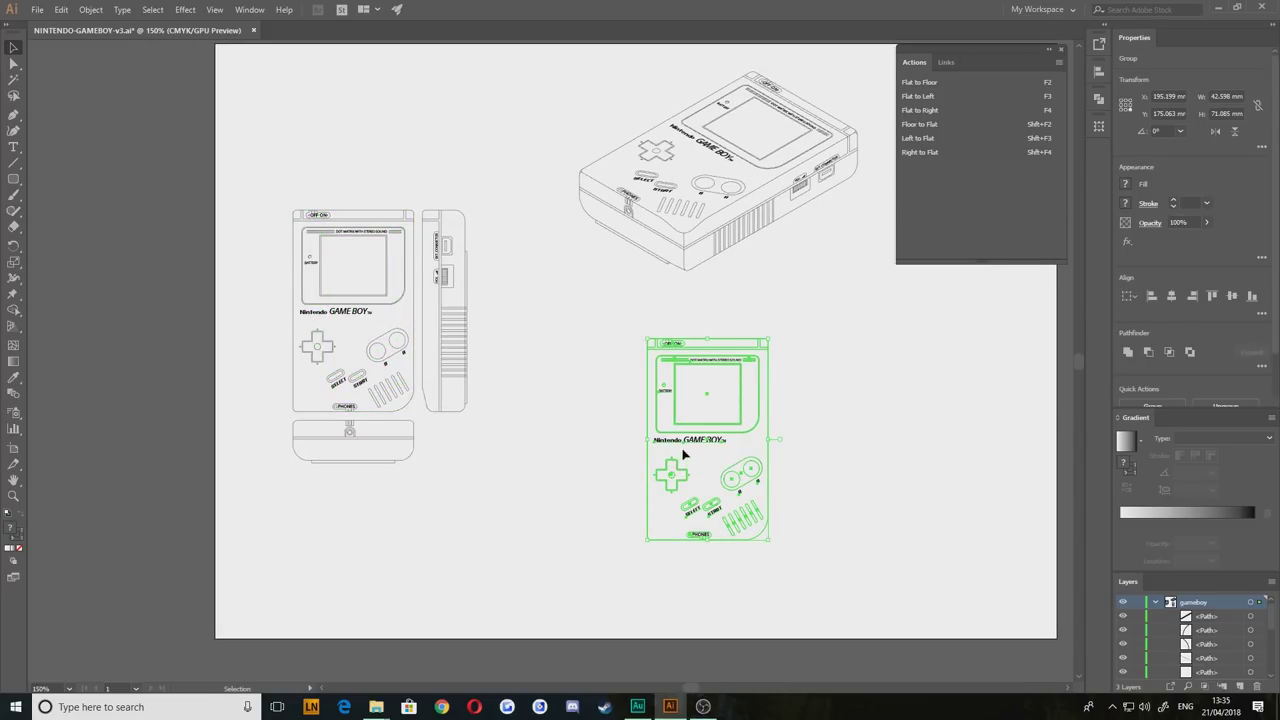
{"action": "left_click_drag", "start_coordinate": [639, 336], "coordinate": [571, 508]}
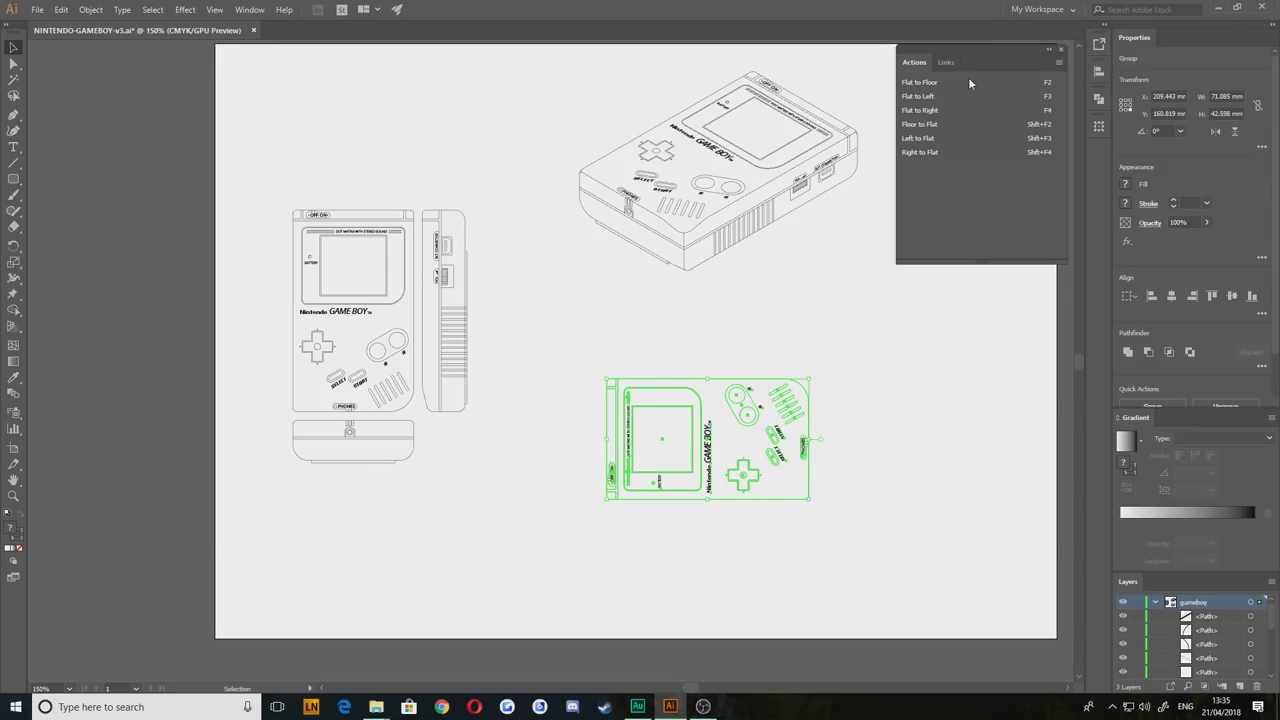
{"action": "left_click", "coordinate": [954, 84]}
{"action": "left_click", "coordinate": [594, 546]}
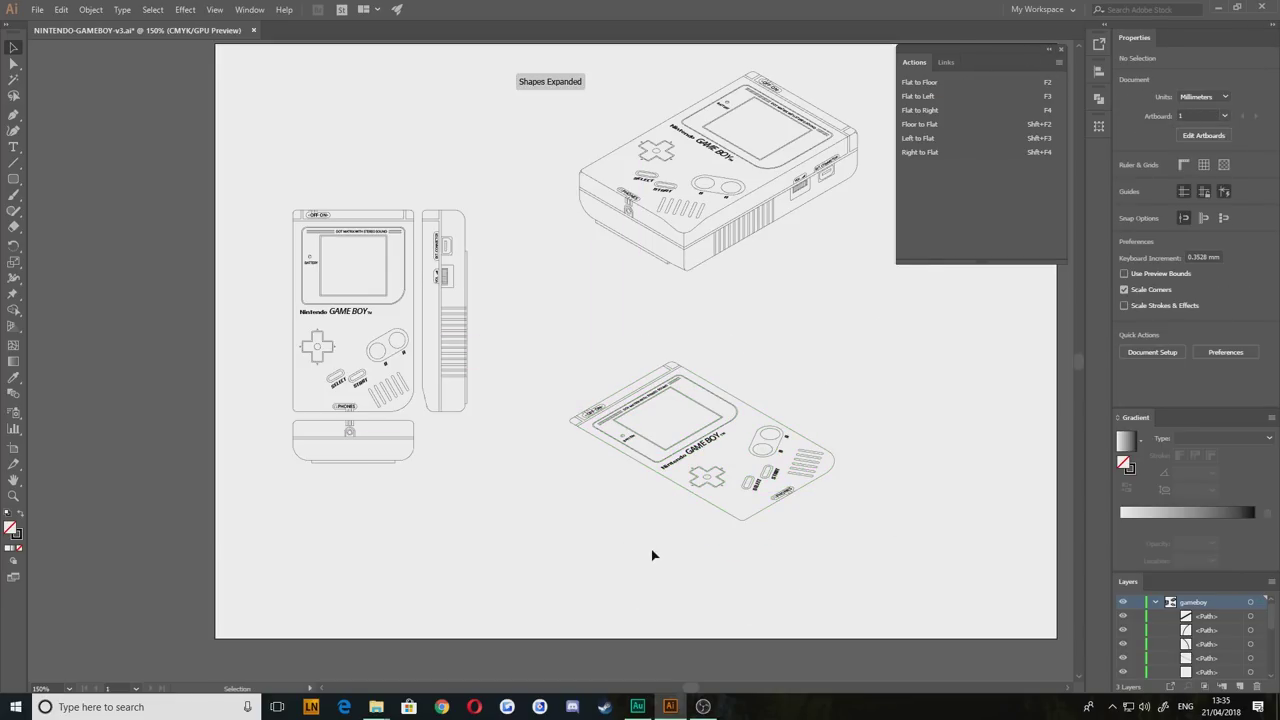
Step: Delete the projected counter-clockwise copy of the front view
{"action": "mouse_move", "coordinate": [840, 569]}
{"action": "left_mouse_down"}
{"action": "mouse_move", "coordinate": [580, 360]}
{"action": "mouse_move", "coordinate": [626, 386]}
{"action": "left_mouse_up"}
{"action": "key", "text": "Delete"}
Step: Place a fresh upright copy of the front view below the isometric Game Boy
{"action": "key", "text": "space"}
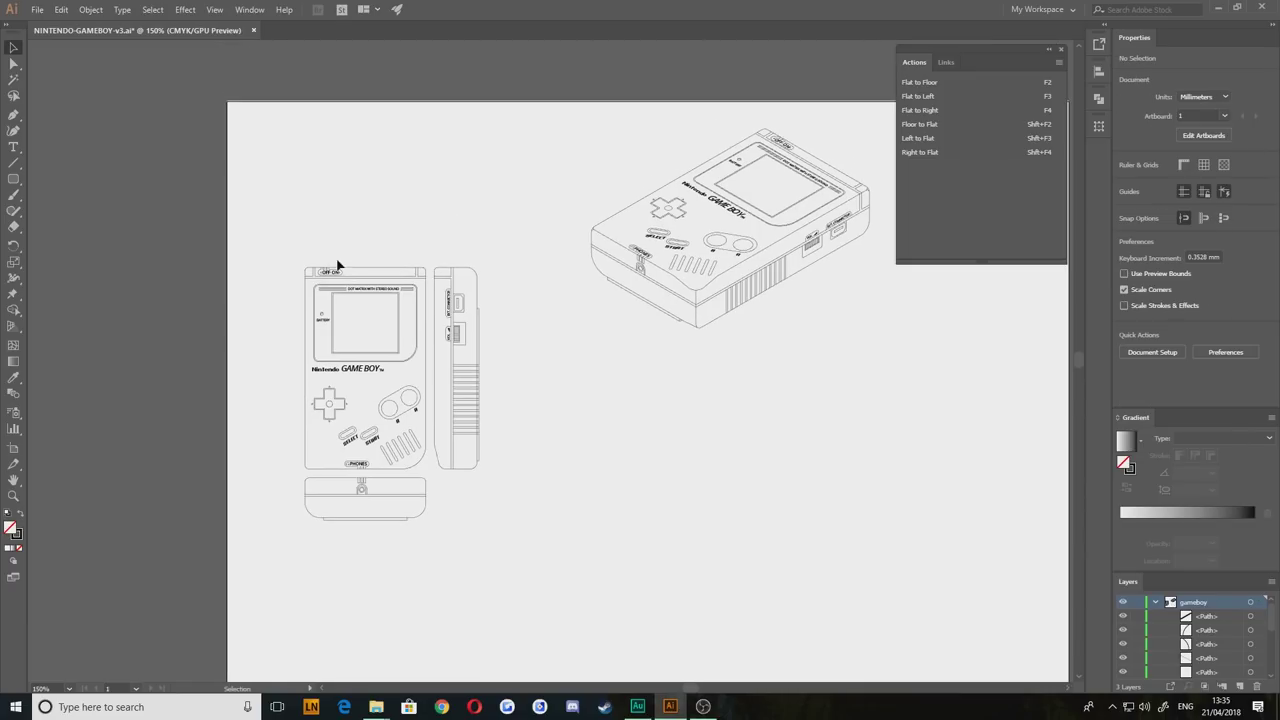
{"action": "left_click_drag", "start_coordinate": [344, 265], "coordinate": [666, 376]}
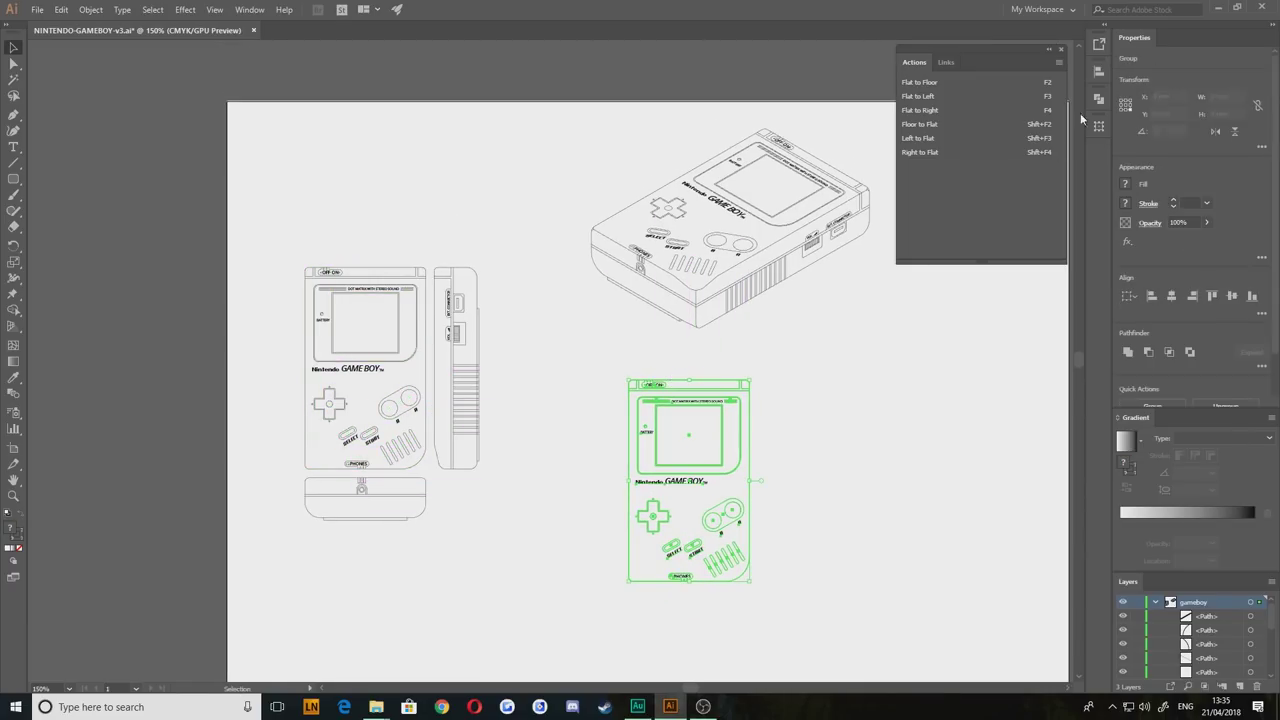
Step: Project the front-view copy with the Flat to Floor action and place an upright copy of the side view beside it
{"action": "left_click", "coordinate": [925, 84]}
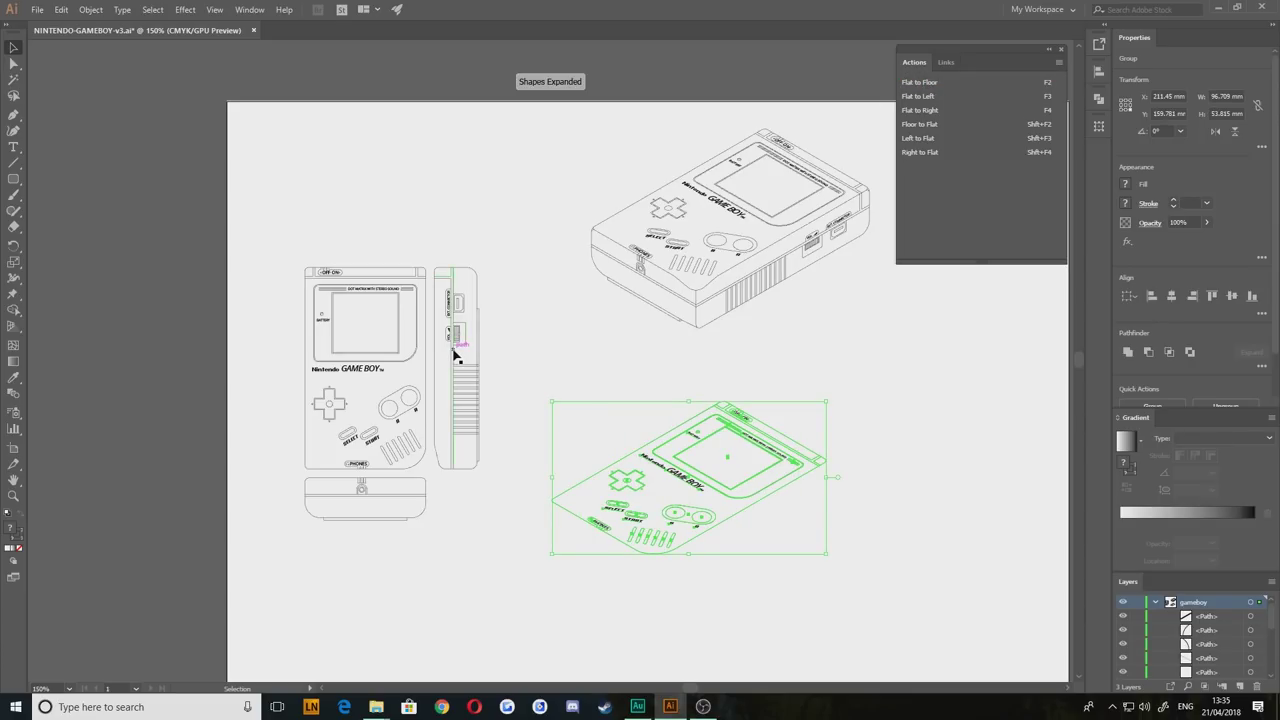
{"action": "left_click_drag", "start_coordinate": [457, 357], "coordinate": [920, 429]}
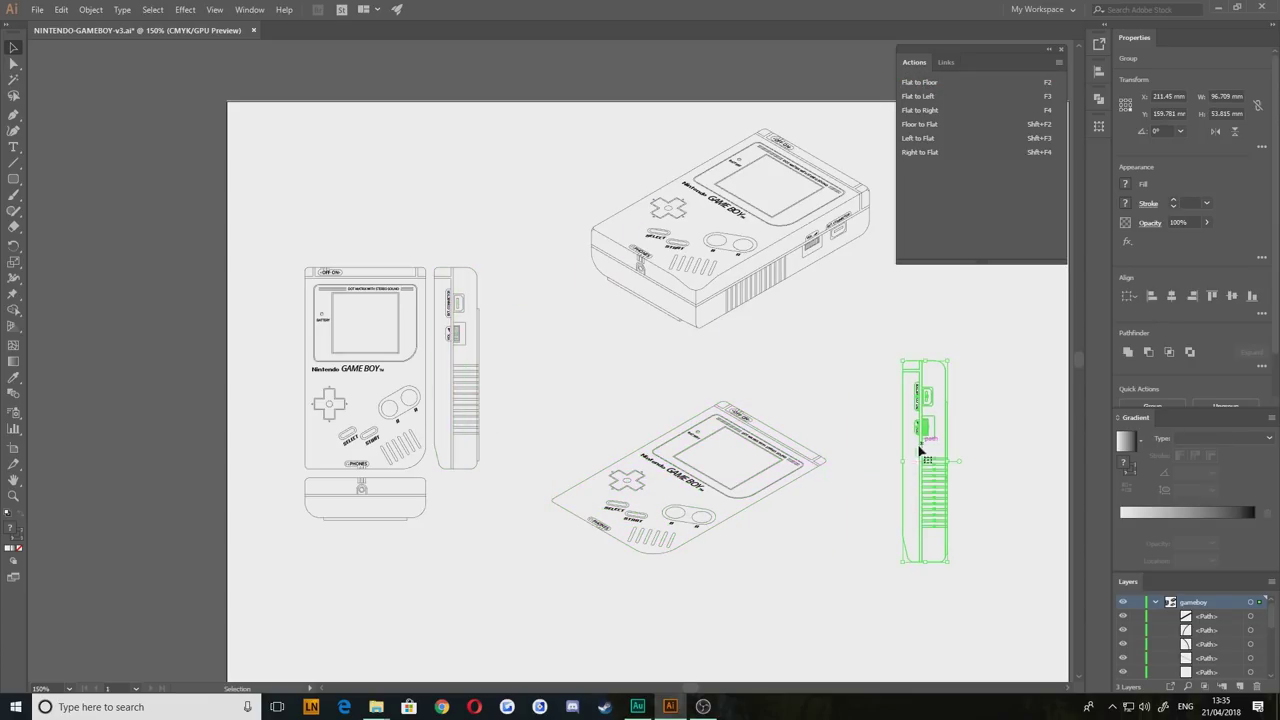
Step: Try to project the upright side-view copy with the Flat to Right action and return it to flat
{"action": "left_click", "coordinate": [928, 110]}
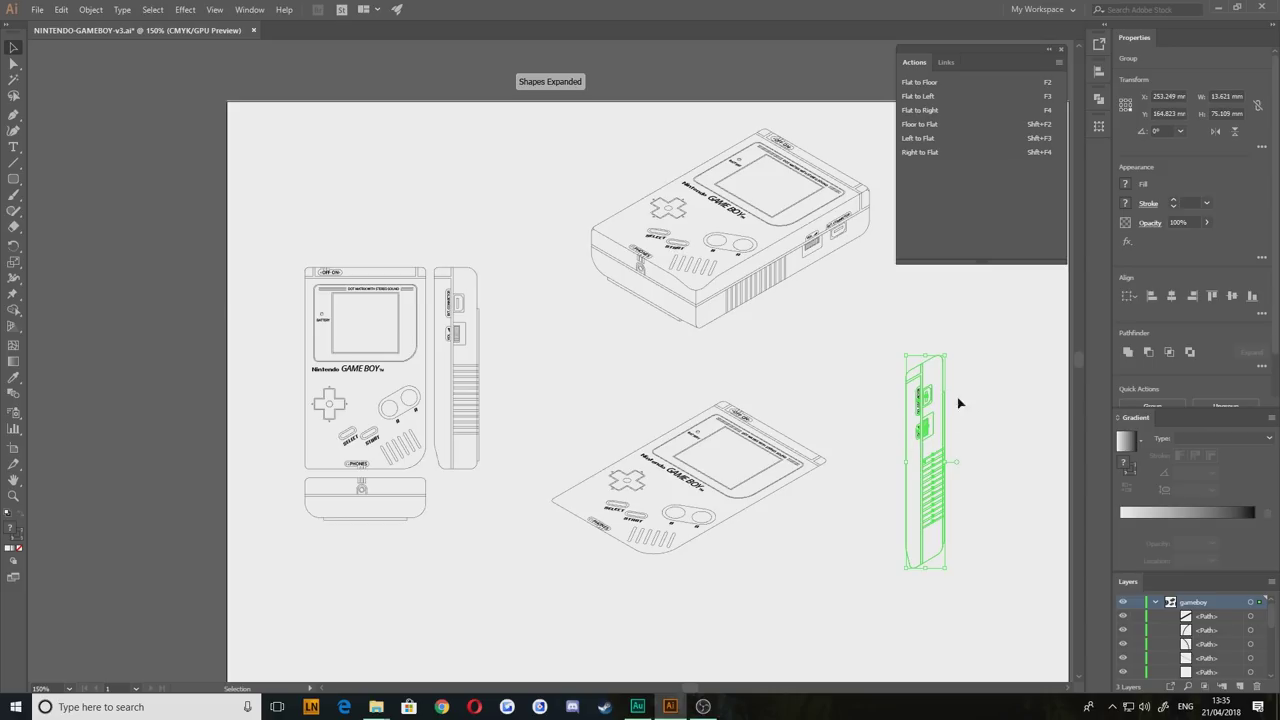
{"action": "left_click_drag", "start_coordinate": [943, 434], "coordinate": [738, 350]}
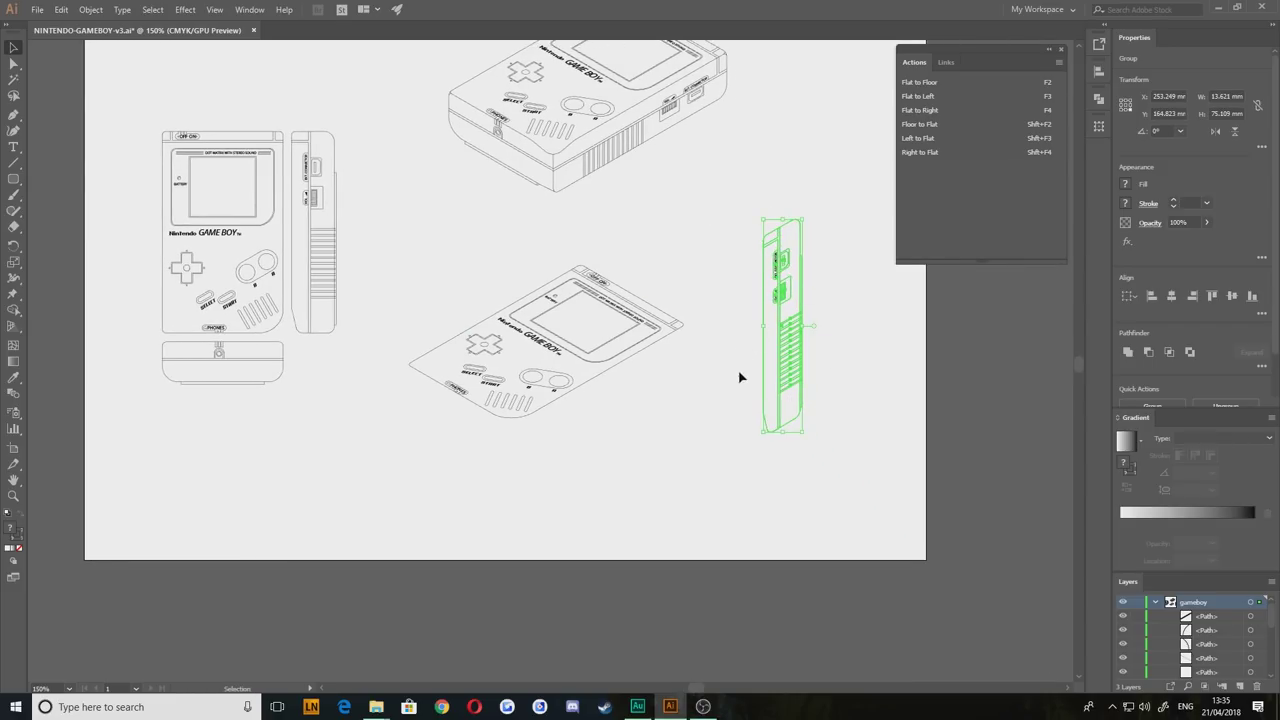
{"action": "key", "text": "shift+F4"}
{"action": "key", "text": "v"}
{"action": "left_click", "coordinate": [720, 457]}
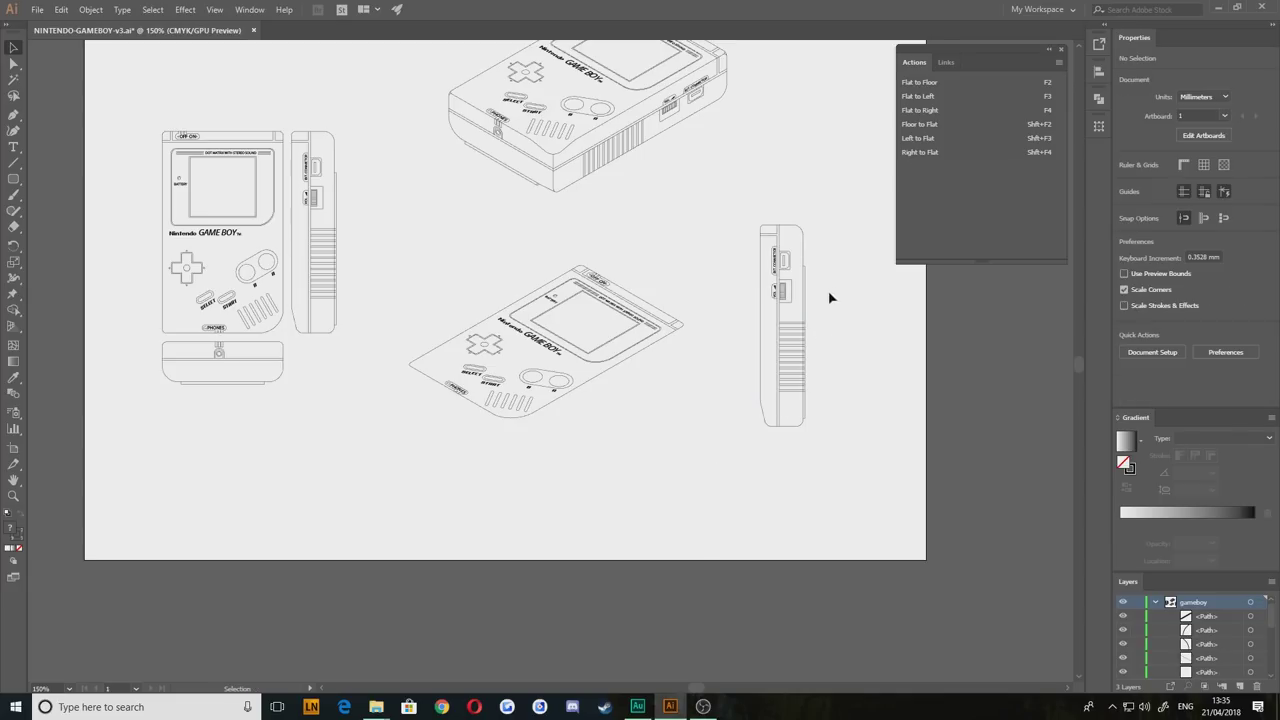
Step: Rotate the side-view copy 90° clockwise and move it below the projected front face
{"action": "left_click", "coordinate": [765, 243]}
{"action": "left_click_drag", "start_coordinate": [810, 220], "coordinate": [888, 352]}
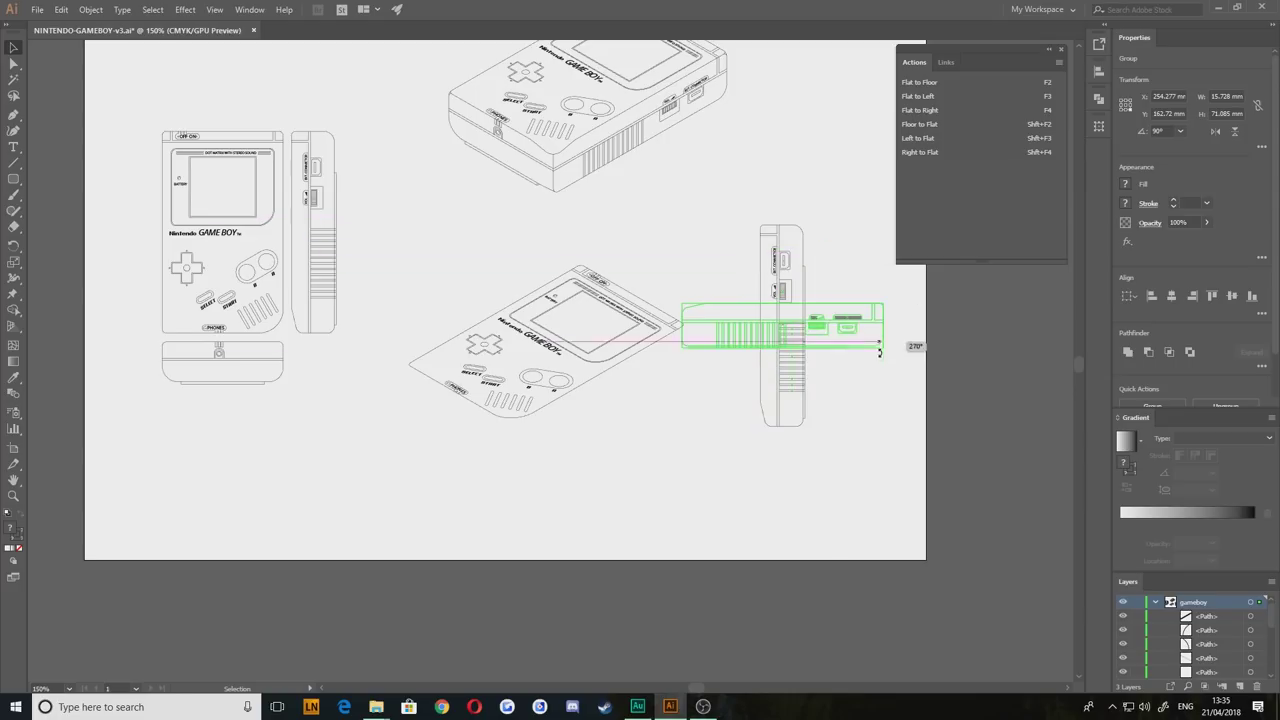
{"action": "left_click_drag", "start_coordinate": [737, 306], "coordinate": [745, 438]}
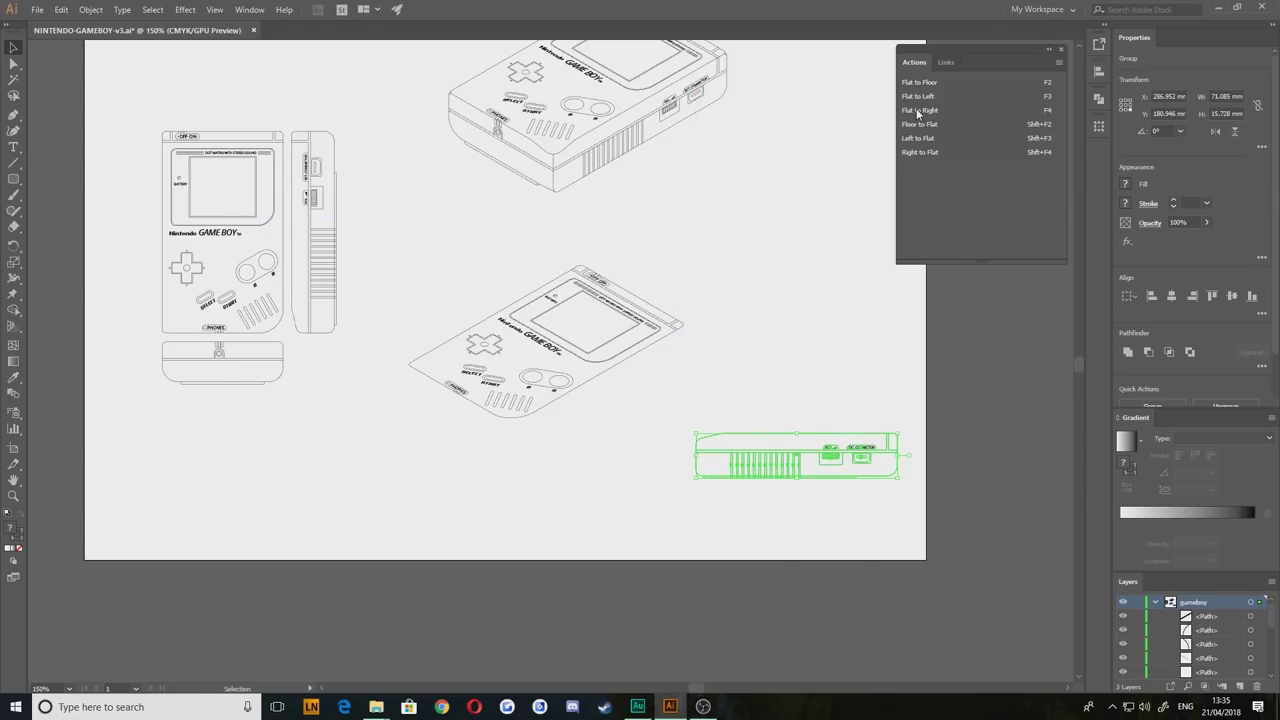
Step: Project the rotated side-view copy with the Flat to Right action and place it along the front face's lower-right edge
{"action": "left_click", "coordinate": [915, 112]}
{"action": "scroll", "coordinate": [705, 488], "scroll_direction": "left", "scroll_amount": 3}
{"action": "scroll", "coordinate": [705, 488], "scroll_direction": "down", "scroll_amount": 1}
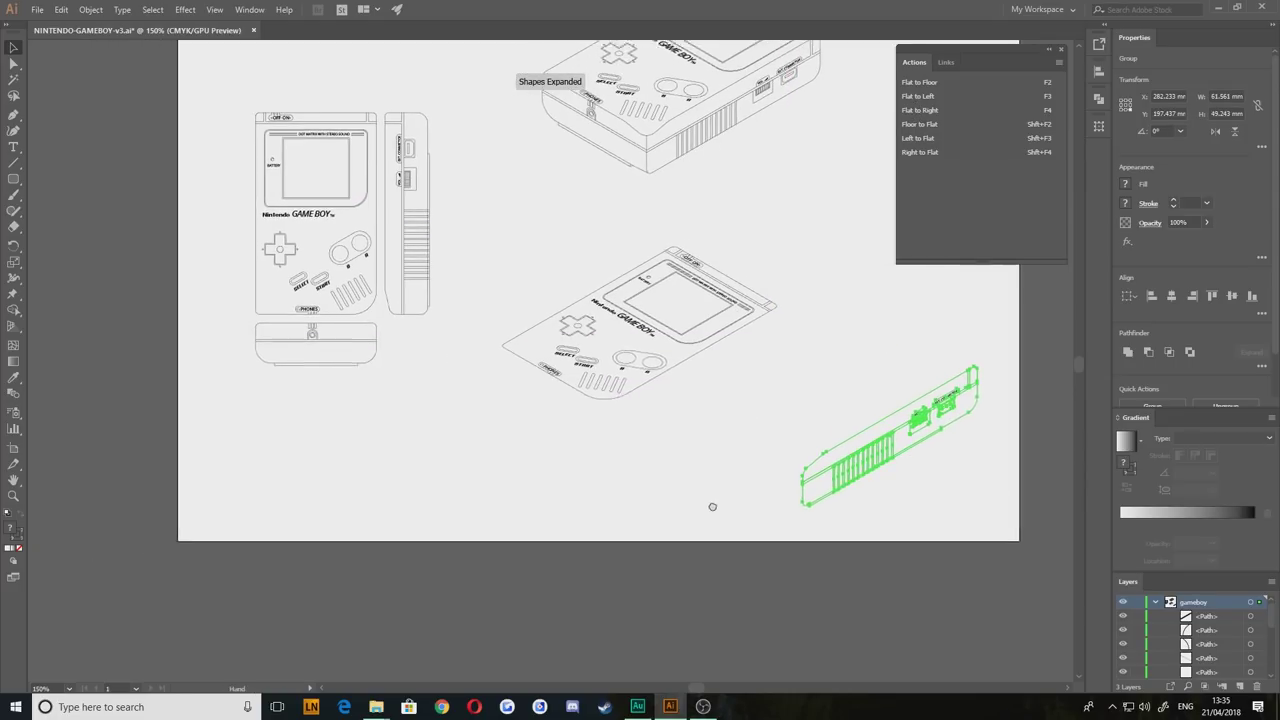
{"action": "left_click_drag", "start_coordinate": [871, 429], "coordinate": [689, 390]}
{"action": "left_click", "coordinate": [478, 457]}
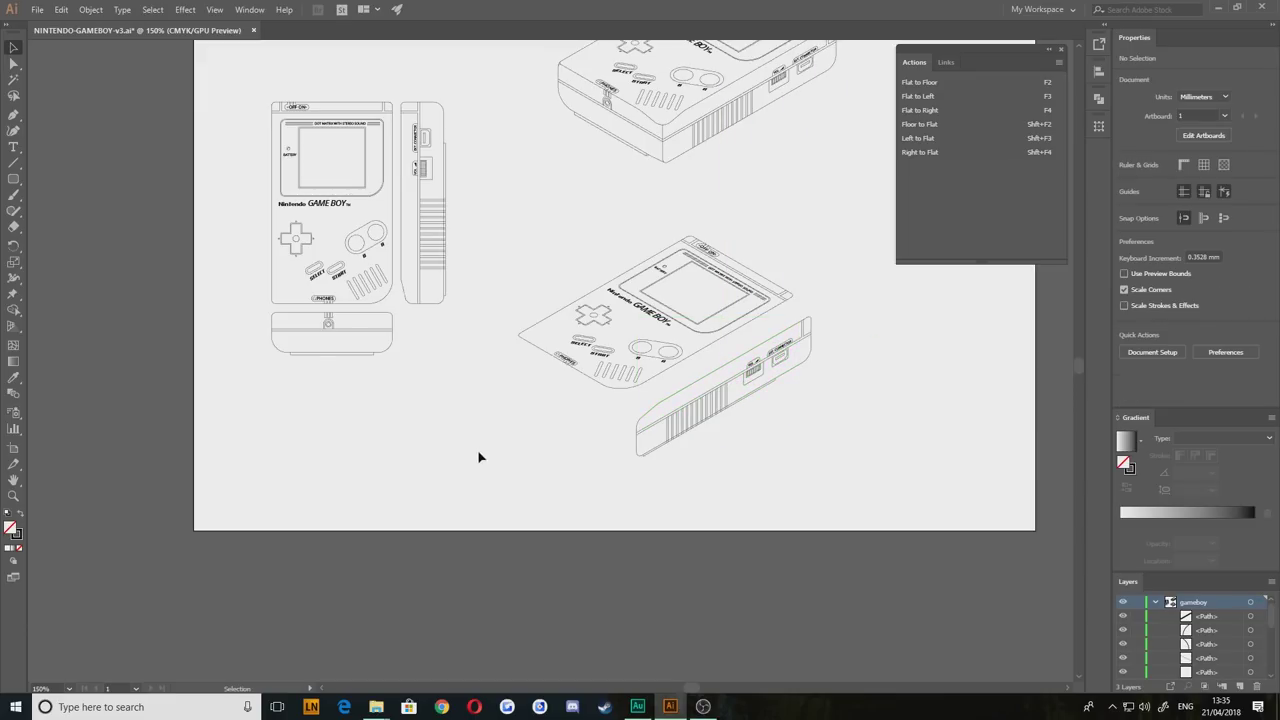
Step: Copy the bottom view, project it with the Flat to Left action and place it below the front face's lower-left edge
{"action": "left_click_drag", "start_coordinate": [296, 316], "coordinate": [387, 426]}
{"action": "left_click", "coordinate": [911, 99]}
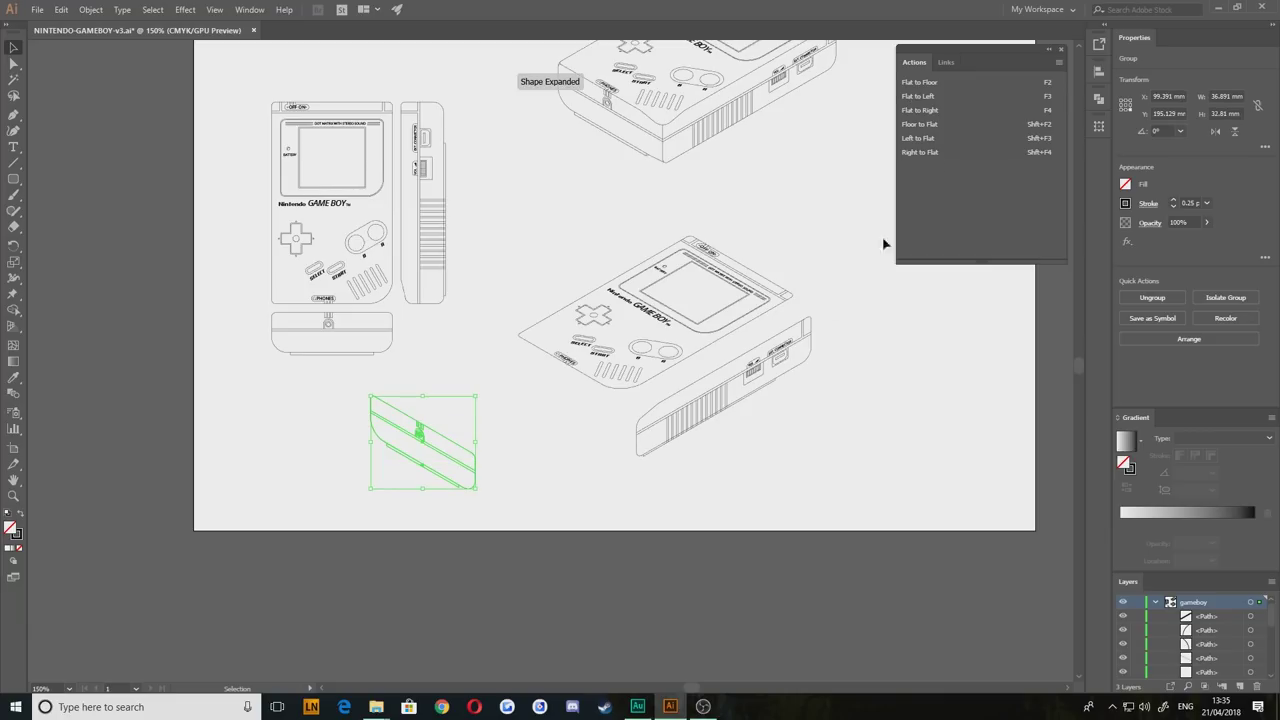
{"action": "left_click", "coordinate": [557, 423]}
{"action": "left_click_drag", "start_coordinate": [437, 436], "coordinate": [554, 414]}
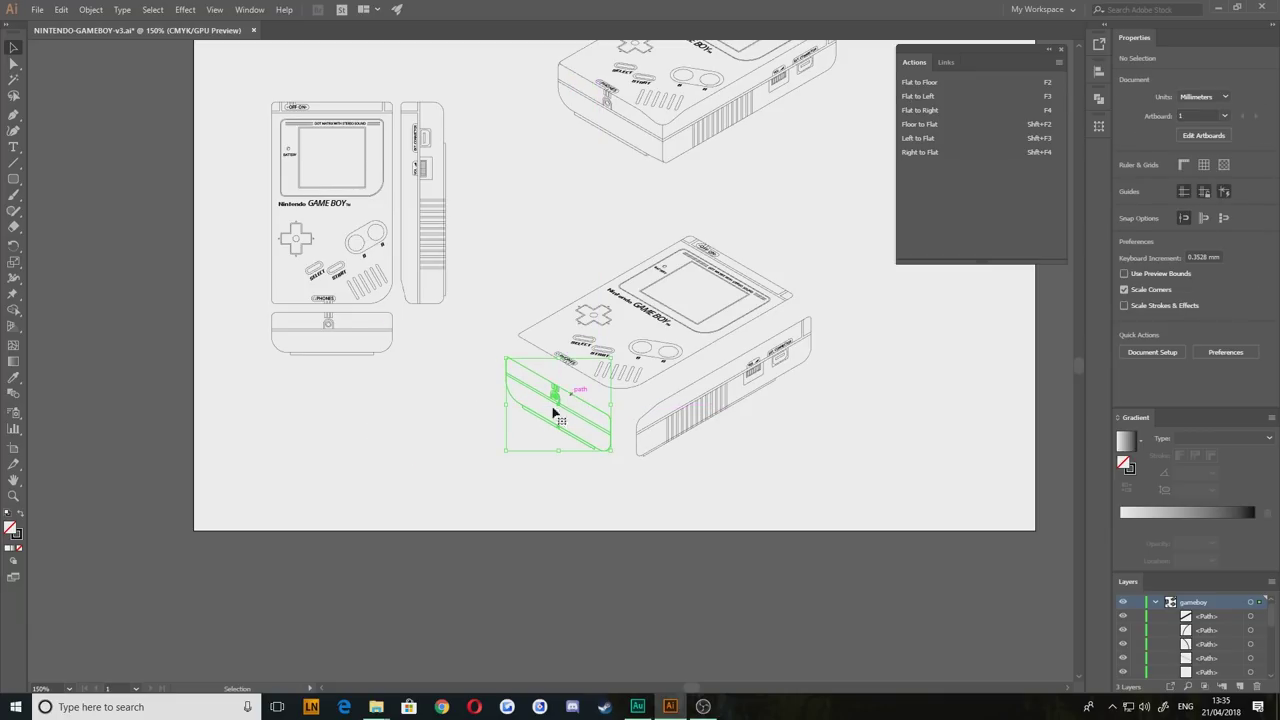
{"action": "left_click", "coordinate": [680, 507]}
Step: Draw a square about 7 mm wide between the two isometric drawings and place two copies in a row with it
{"action": "left_click_drag", "start_coordinate": [744, 484], "coordinate": [686, 529]}
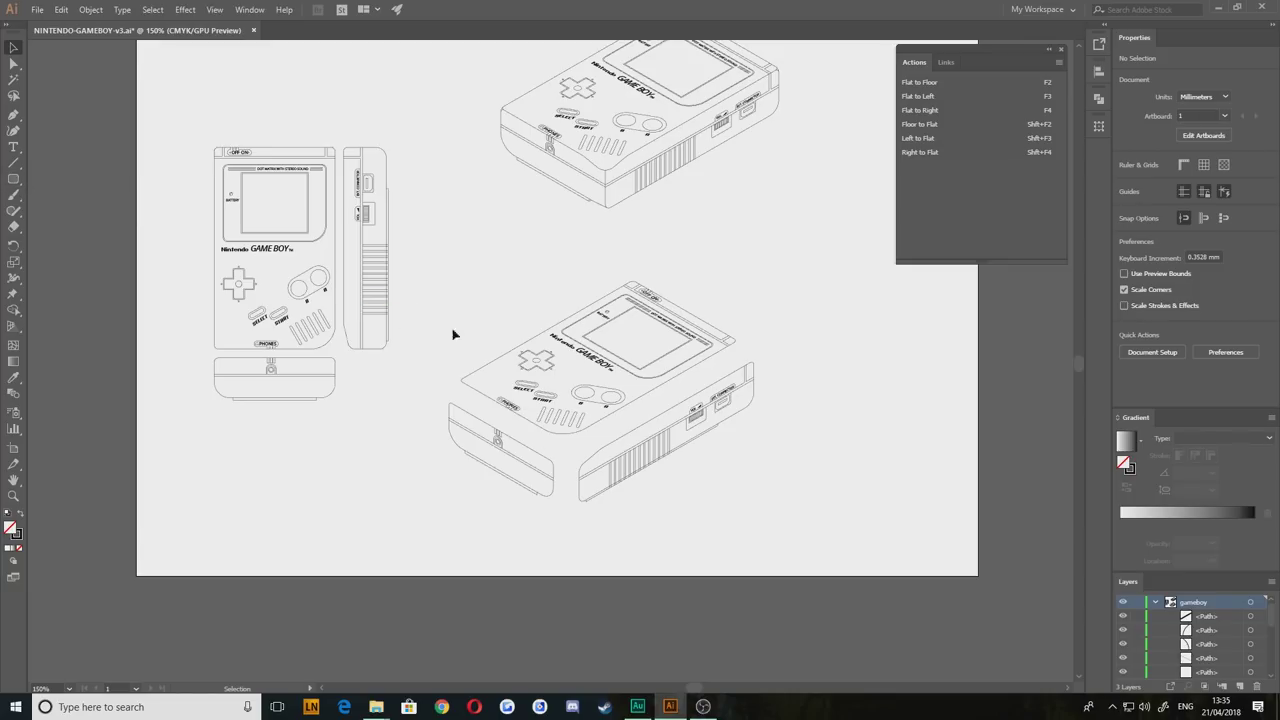
{"action": "left_click", "coordinate": [16, 179]}
{"action": "mouse_move", "coordinate": [565, 256]}
{"action": "left_mouse_down"}
{"action": "mouse_move", "coordinate": [530, 238]}
{"action": "mouse_move", "coordinate": [577, 262]}
{"action": "mouse_move", "coordinate": [602, 256]}
{"action": "left_mouse_up"}
{"action": "left_click", "coordinate": [15, 47]}
{"action": "left_click", "coordinate": [521, 278]}
{"action": "left_click", "coordinate": [575, 265]}
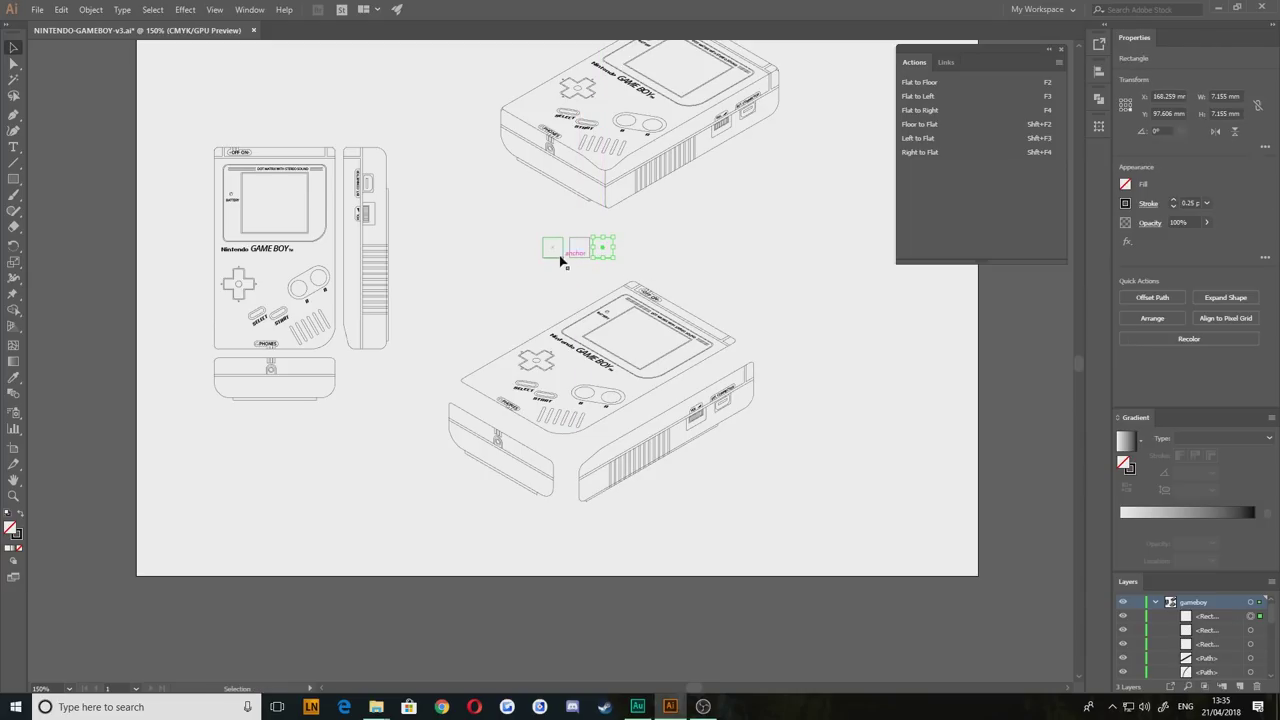
Step: Project the first square with Flat to Floor and the second with Flat to Left, fitting the second under the first
{"action": "left_click", "coordinate": [553, 250]}
{"action": "left_click", "coordinate": [922, 82]}
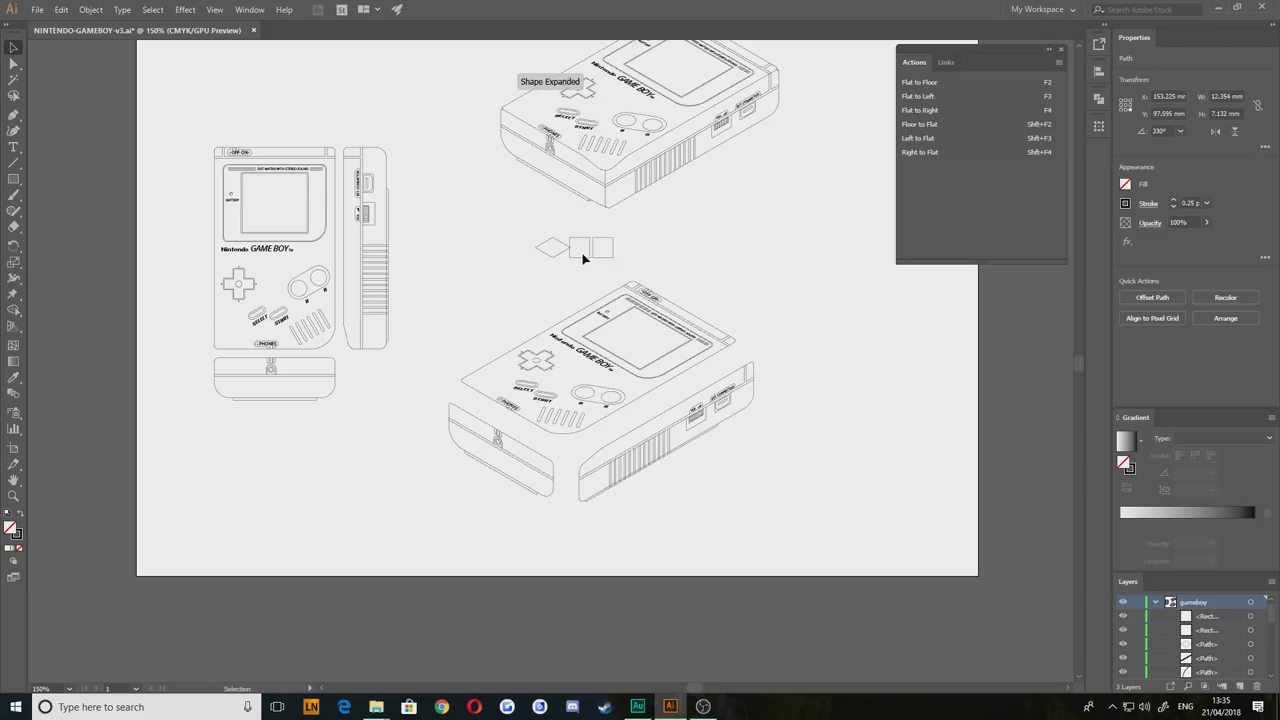
{"action": "left_click", "coordinate": [582, 254]}
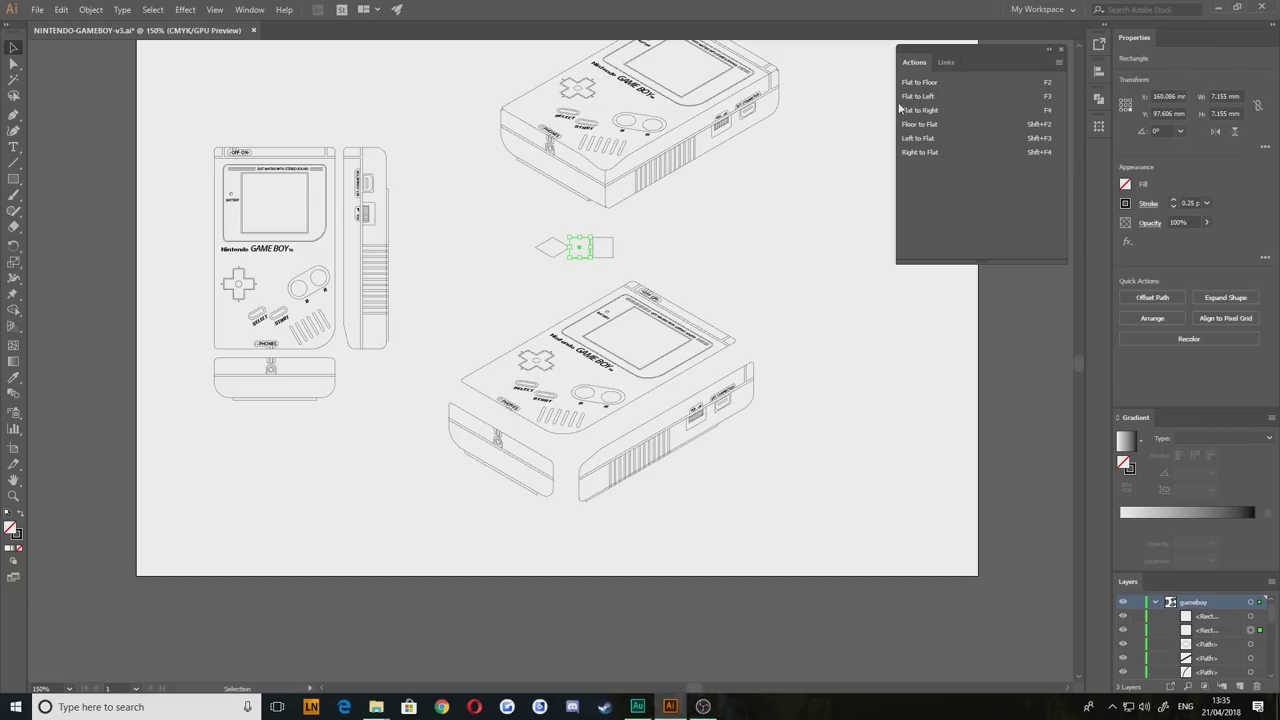
{"action": "left_click", "coordinate": [900, 100]}
{"action": "left_click_drag", "start_coordinate": [586, 257], "coordinate": [545, 272]}
Step: Project the third square with the Flat to Right action and move it next to the other two as a cube's right face
{"action": "left_click", "coordinate": [603, 247]}
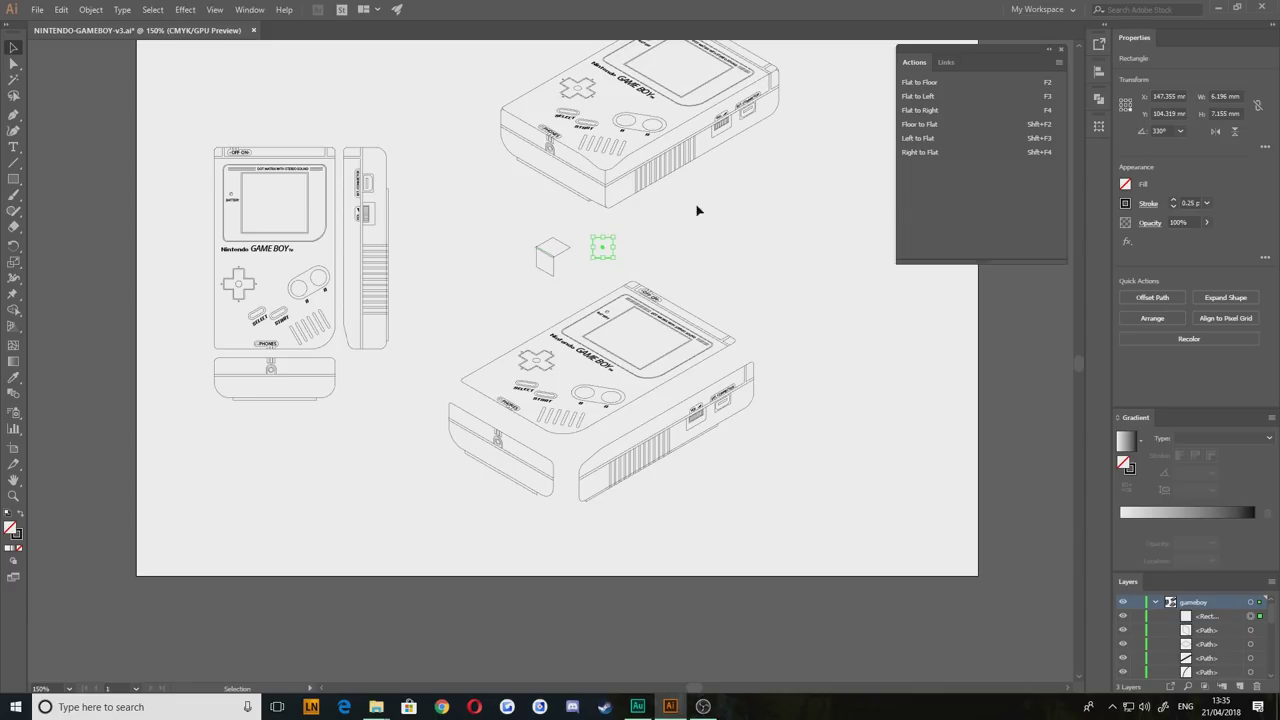
{"action": "left_click", "coordinate": [914, 112]}
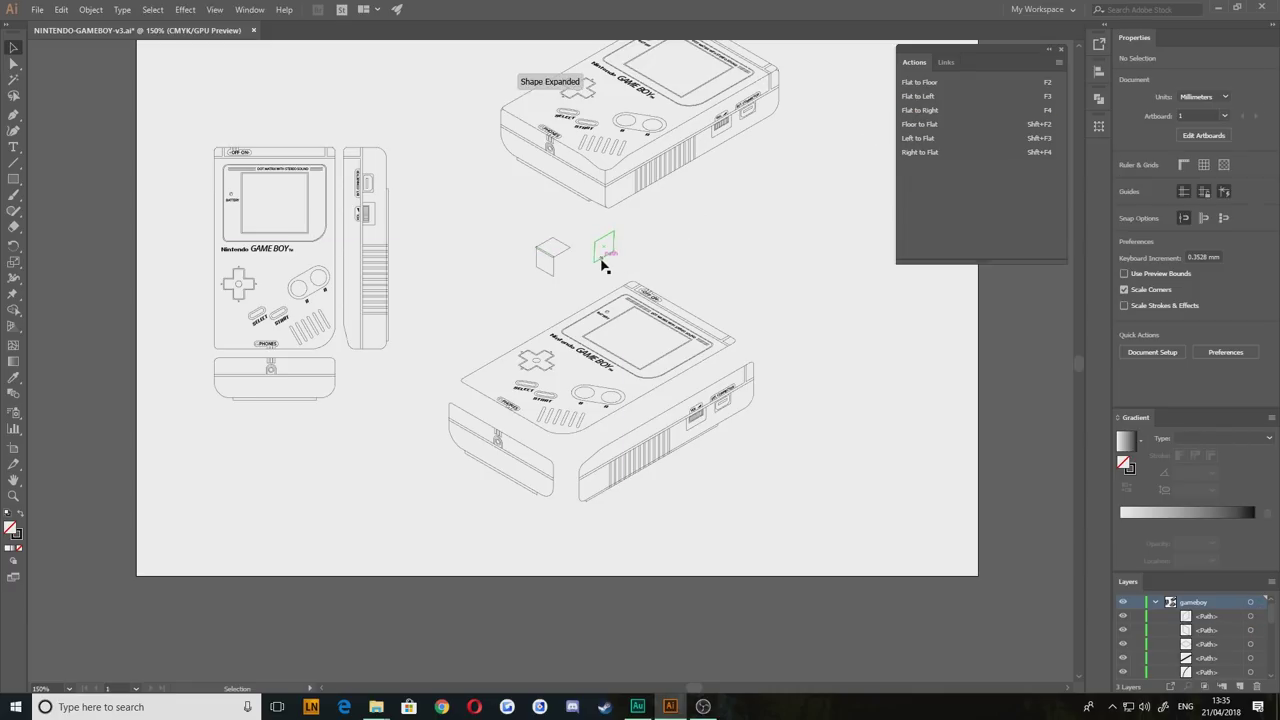
{"action": "left_click_drag", "start_coordinate": [607, 250], "coordinate": [569, 262]}
{"action": "left_click", "coordinate": [521, 329]}
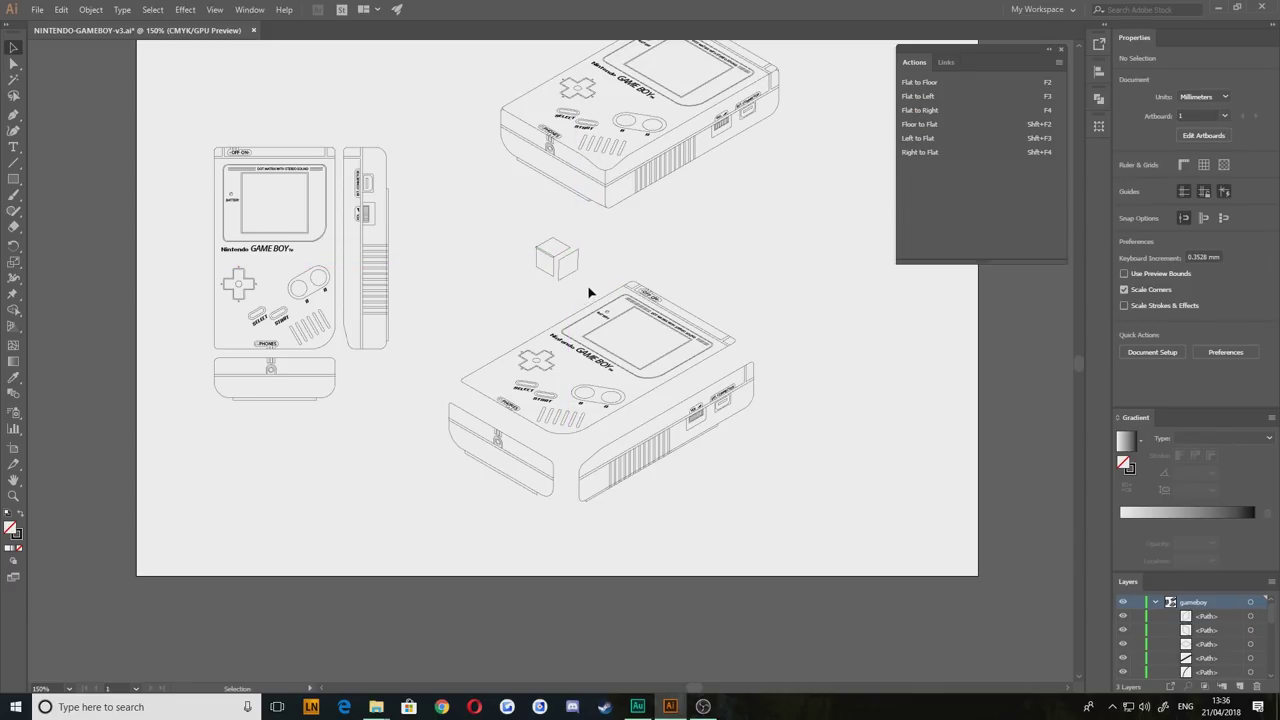
Step: Delete the three small projected squares between the isometric drawings
{"action": "left_click", "coordinate": [556, 260]}
{"action": "left_click", "coordinate": [474, 371]}
{"action": "left_click_drag", "start_coordinate": [460, 499], "coordinate": [537, 487]}
{"action": "left_click", "coordinate": [606, 516]}
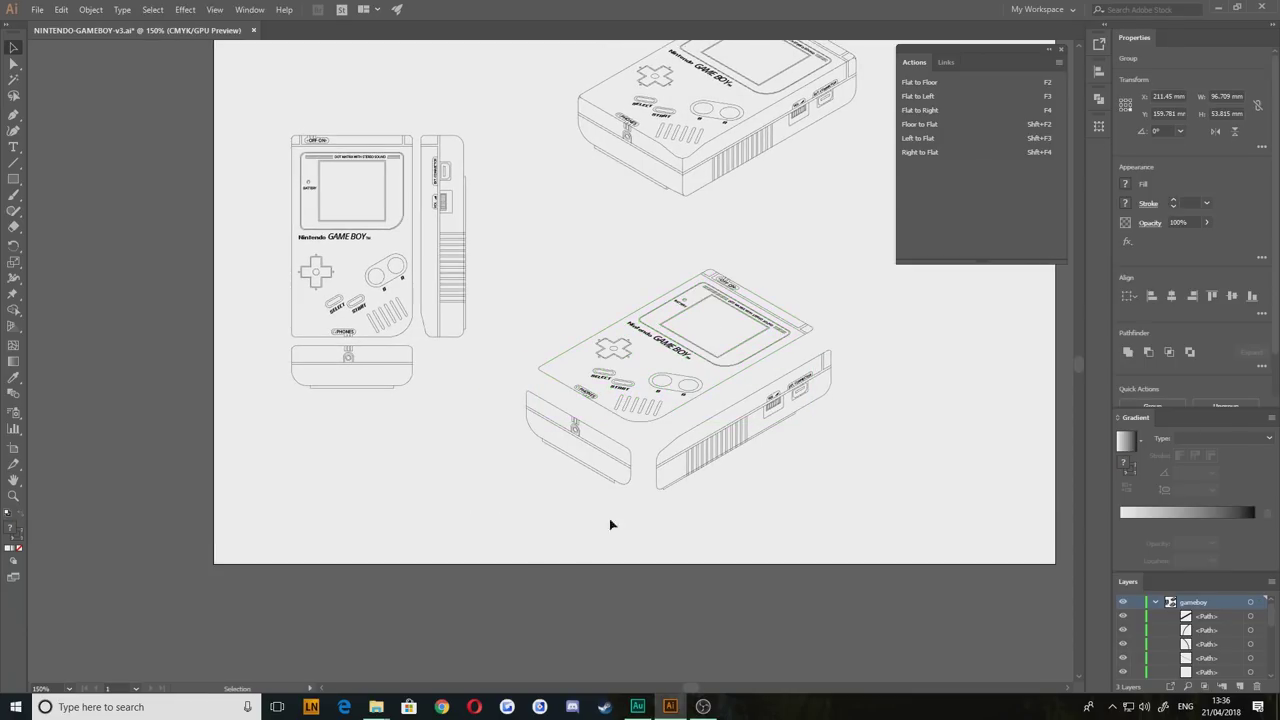
Step: Compare the three separate projected faces with the flat views and the finished isometric Game Boy above
{"action": "scroll", "coordinate": [690, 498], "scroll_direction": "up", "scroll_amount": 1}
{"action": "left_click_drag", "start_coordinate": [679, 425], "coordinate": [627, 523]}
{"action": "scroll", "coordinate": [640, 441], "scroll_direction": "up", "scroll_amount": 2}
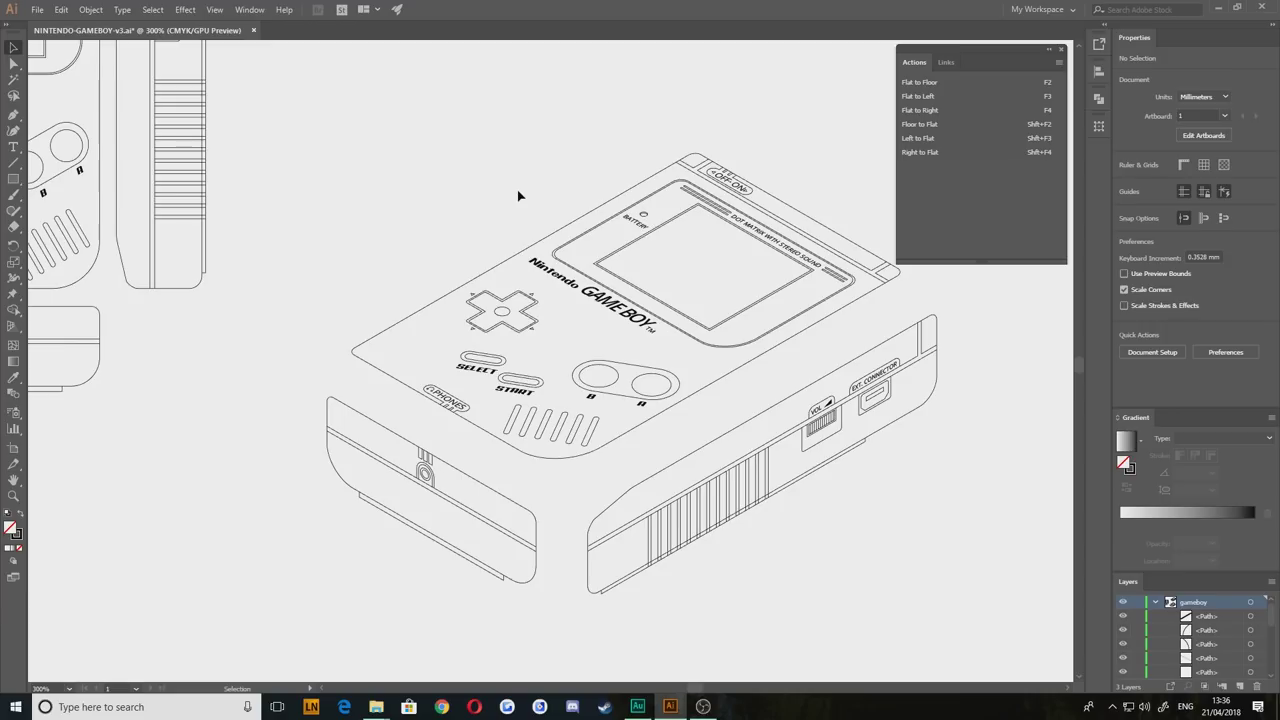
{"action": "left_click_drag", "start_coordinate": [357, 220], "coordinate": [649, 267]}
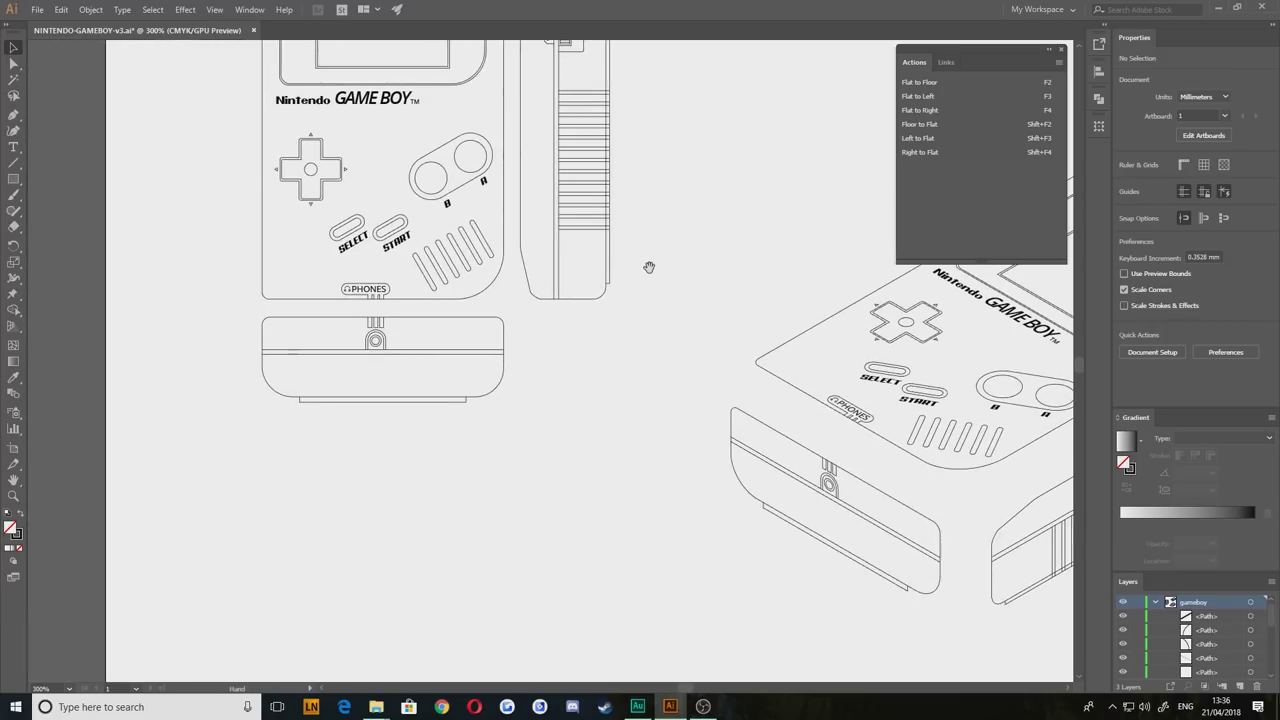
{"action": "left_click_drag", "start_coordinate": [734, 282], "coordinate": [389, 322]}
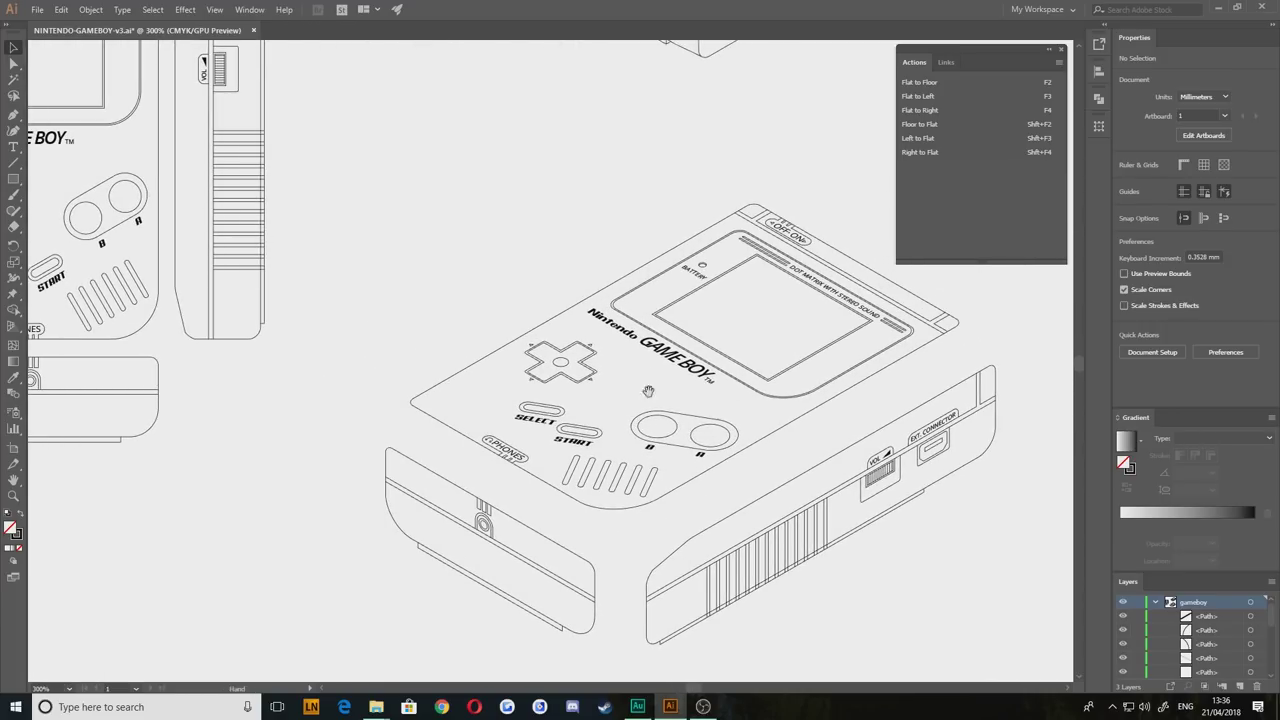
{"action": "left_click_drag", "start_coordinate": [438, 415], "coordinate": [510, 408]}
{"action": "left_click_drag", "start_coordinate": [375, 349], "coordinate": [769, 449]}
{"action": "left_click_drag", "start_coordinate": [653, 145], "coordinate": [655, 207]}
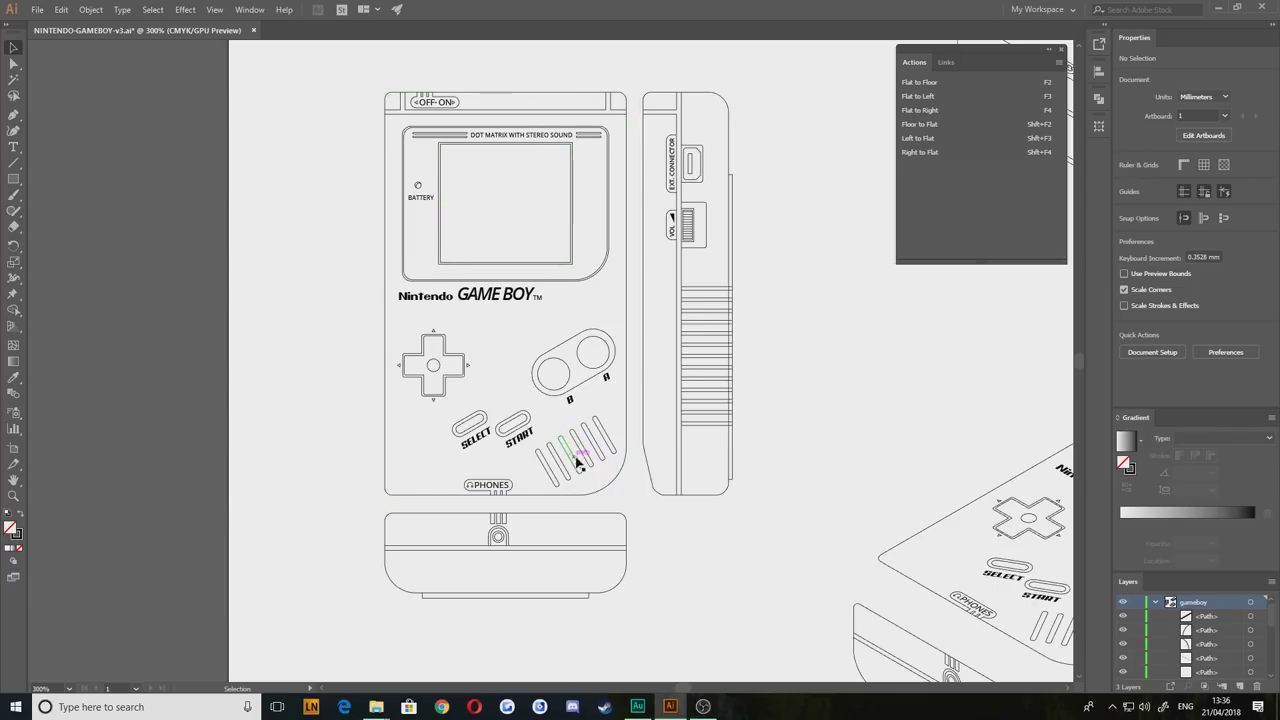
{"action": "left_click_drag", "start_coordinate": [723, 534], "coordinate": [345, 271]}
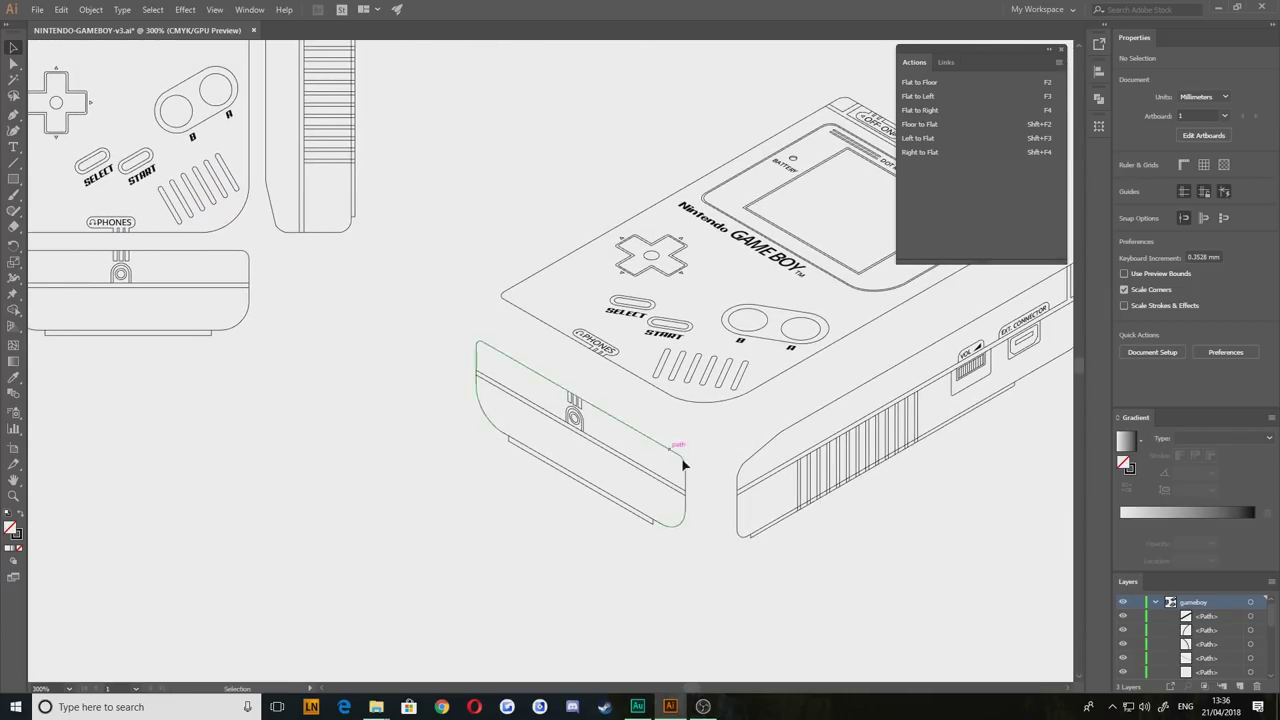
{"action": "left_click_drag", "start_coordinate": [704, 245], "coordinate": [603, 563]}
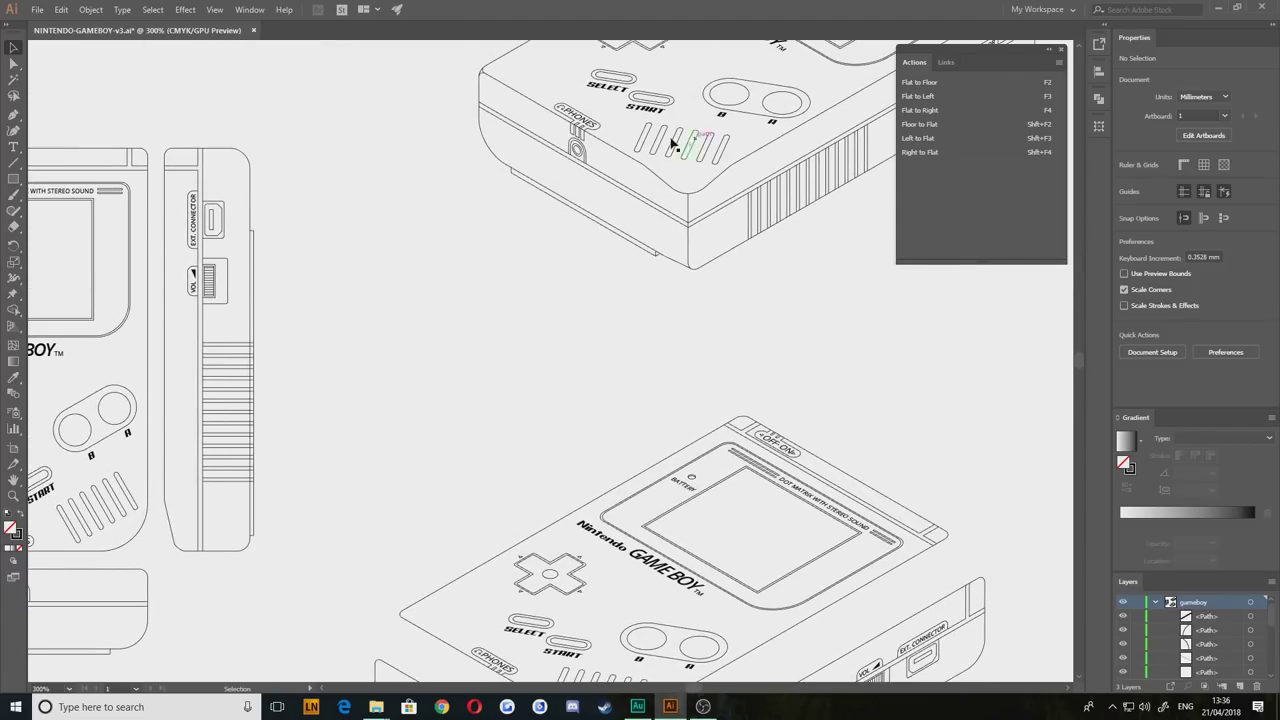
{"action": "left_click_drag", "start_coordinate": [572, 420], "coordinate": [498, 92]}
{"action": "left_click_drag", "start_coordinate": [462, 364], "coordinate": [545, 410]}
{"action": "left_click_drag", "start_coordinate": [555, 135], "coordinate": [520, 211]}
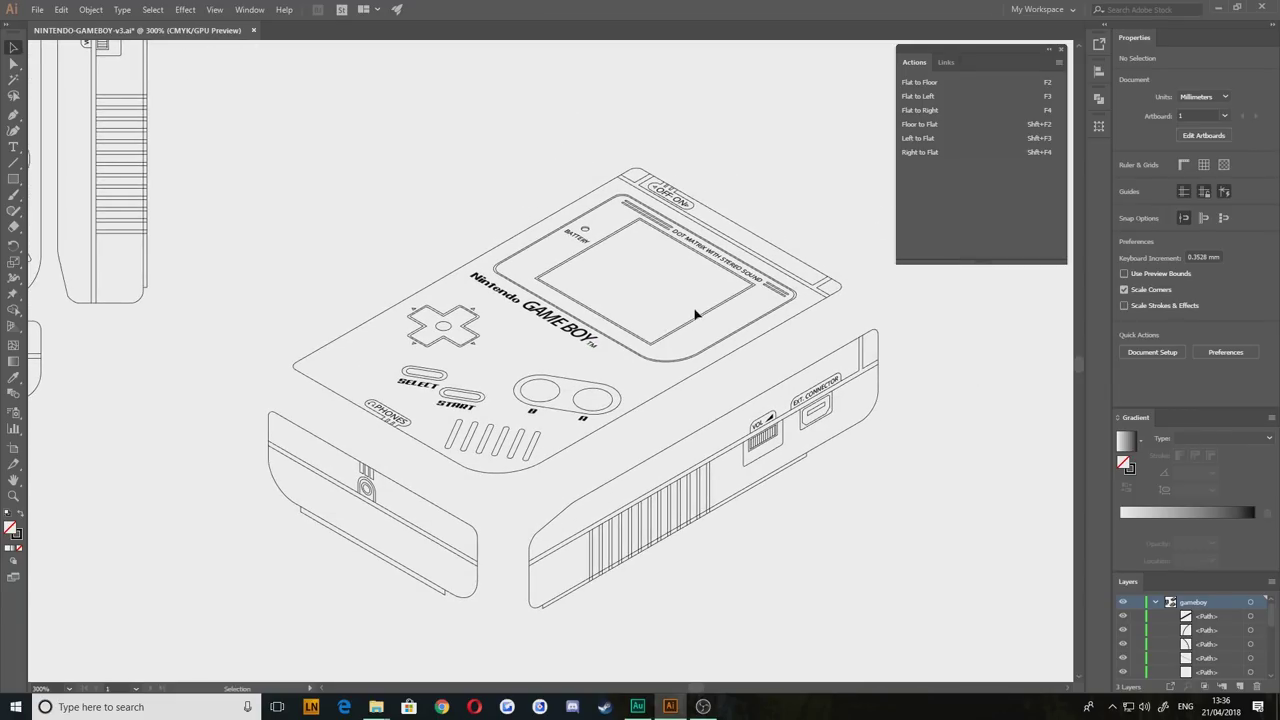
Step: Examine close up the adjoining edges of the projected front, bottom and side faces
{"action": "left_click_drag", "start_coordinate": [330, 447], "coordinate": [420, 436]}
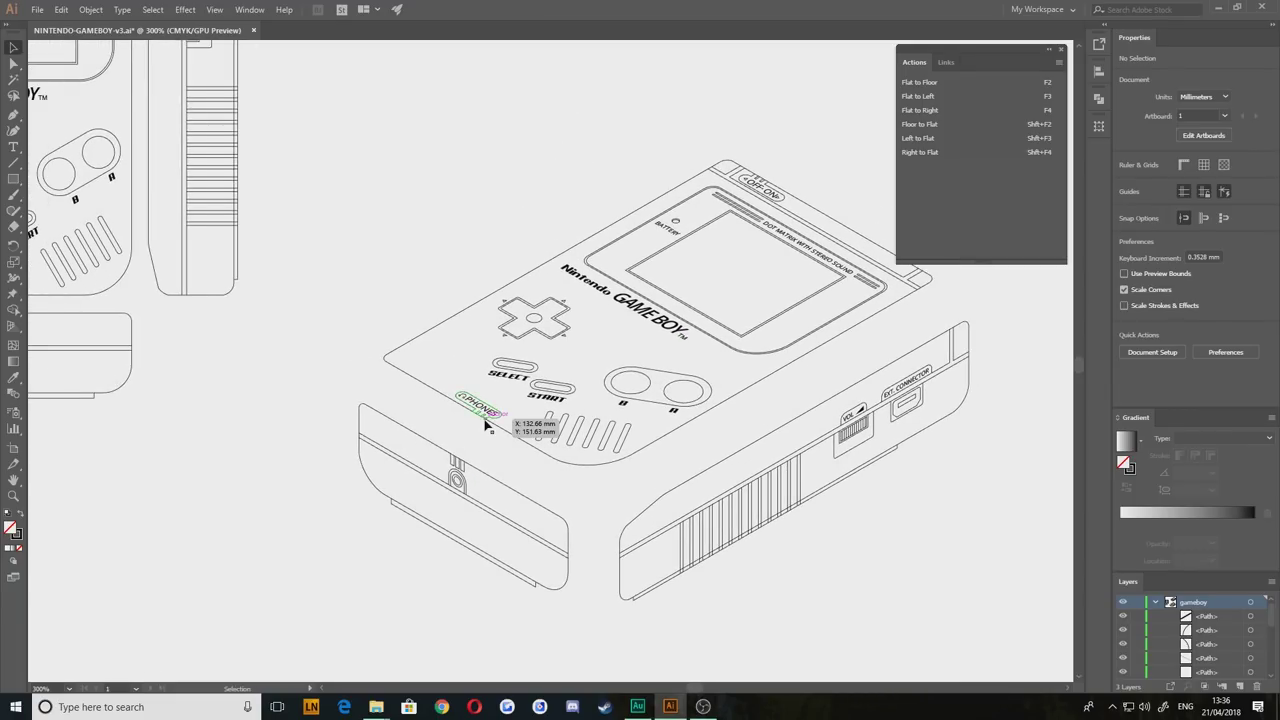
{"action": "scroll", "coordinate": [440, 521], "scroll_direction": "up", "scroll_amount": 3}
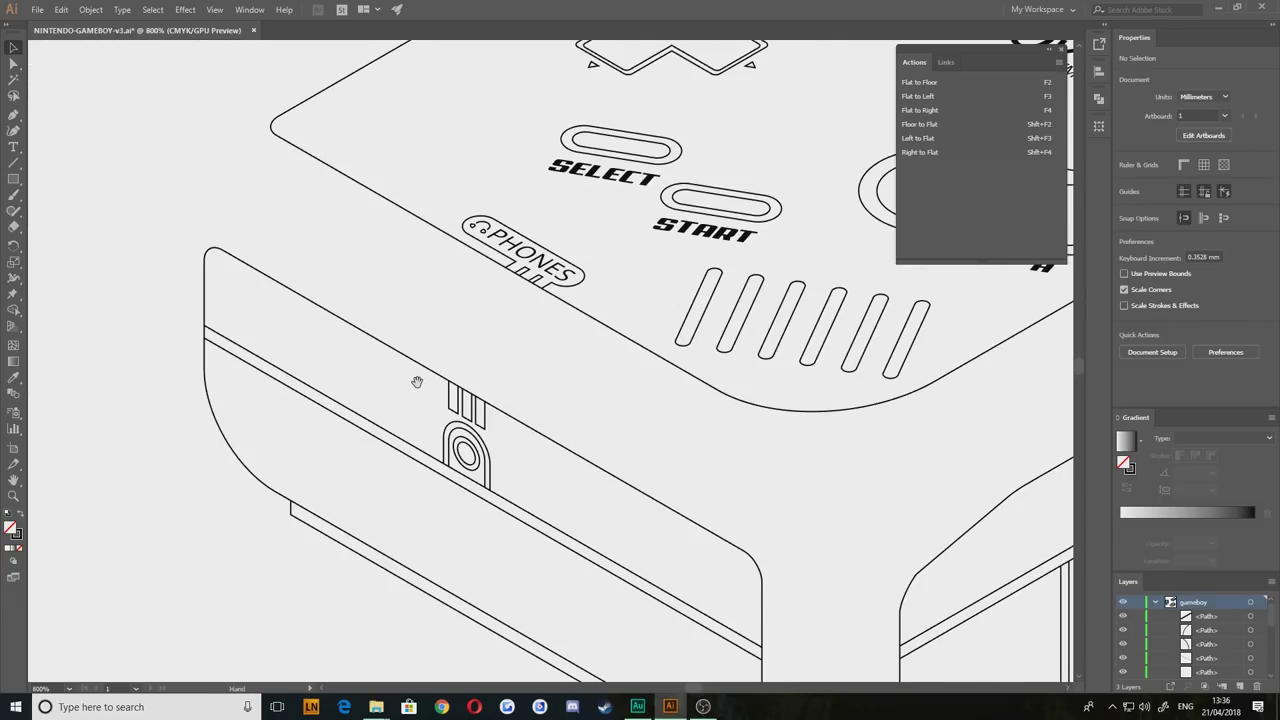
{"action": "left_click_drag", "start_coordinate": [835, 413], "coordinate": [211, 403]}
{"action": "left_click_drag", "start_coordinate": [700, 432], "coordinate": [340, 589]}
{"action": "left_click_drag", "start_coordinate": [640, 383], "coordinate": [605, 423]}
{"action": "scroll", "coordinate": [604, 423], "scroll_direction": "left", "scroll_amount": 12}
{"action": "scroll", "coordinate": [604, 420], "scroll_direction": "down", "scroll_amount": 2}
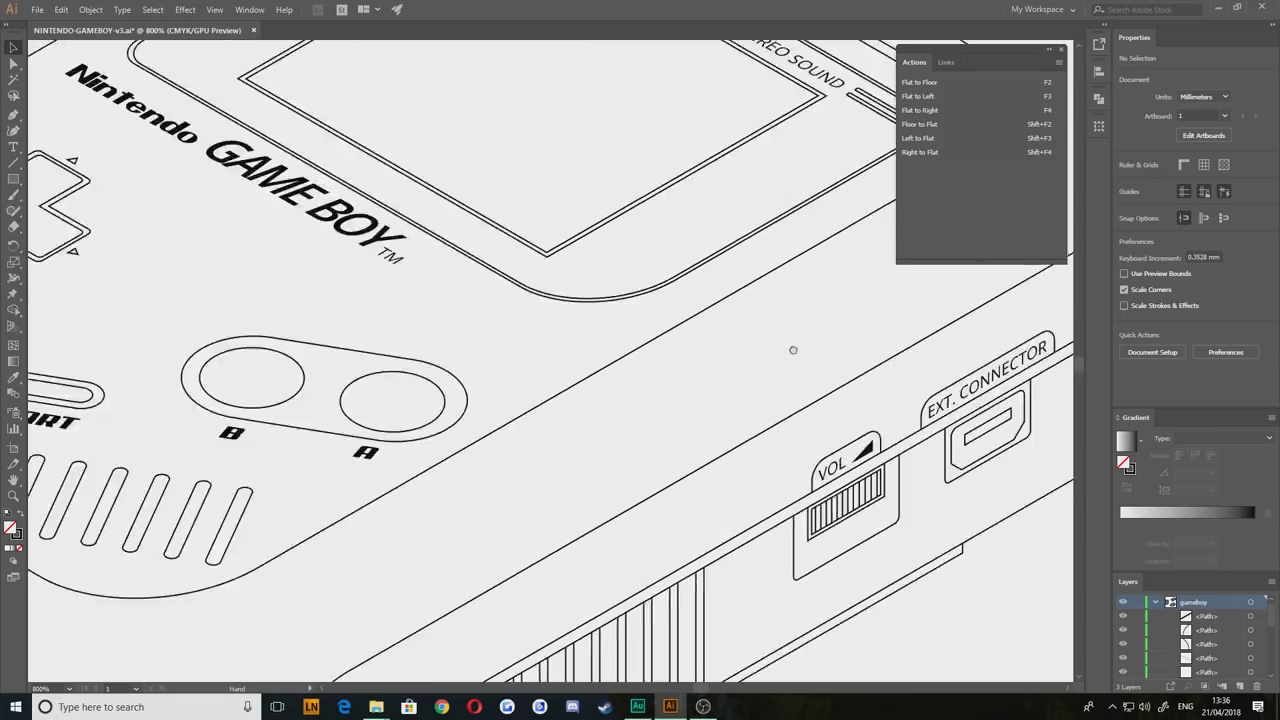
Step: Move the projected bottom face up toward the front face's lower-left edge, bringing the headphone jack lines near the PHONES marking
{"action": "scroll", "coordinate": [573, 383], "scroll_direction": "up", "scroll_amount": 2}
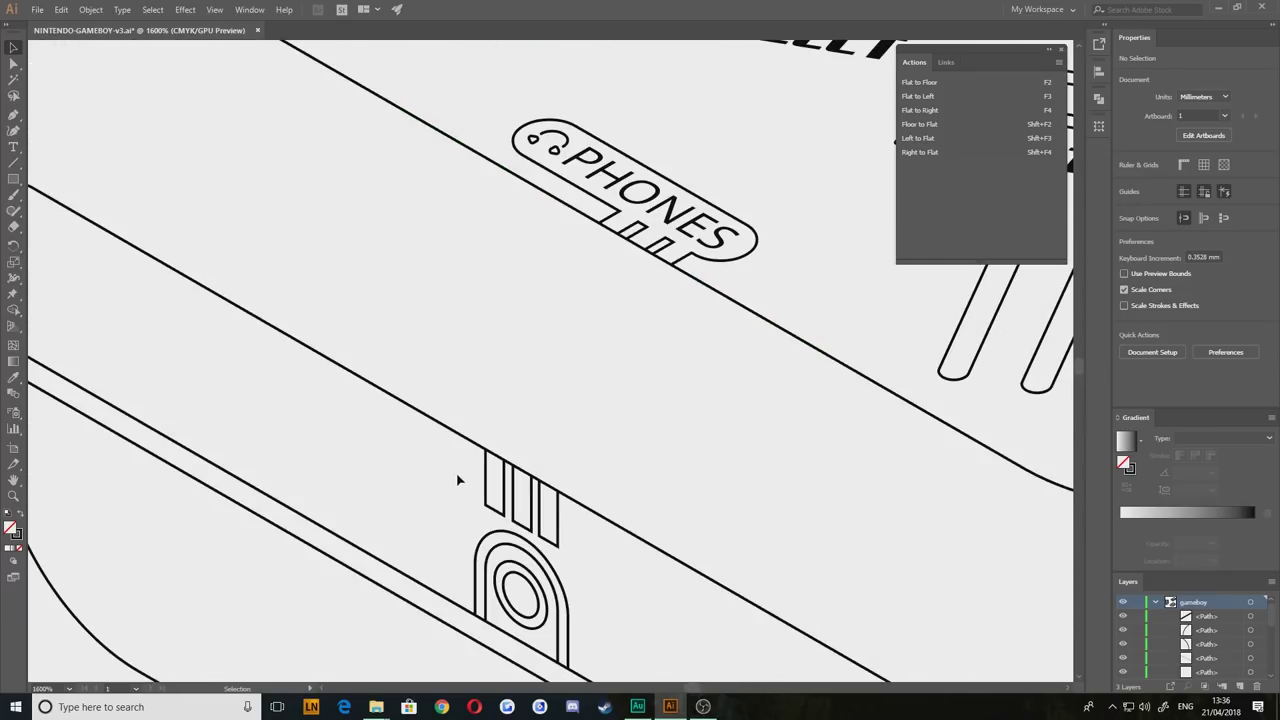
{"action": "left_click_drag", "start_coordinate": [497, 463], "coordinate": [590, 263]}
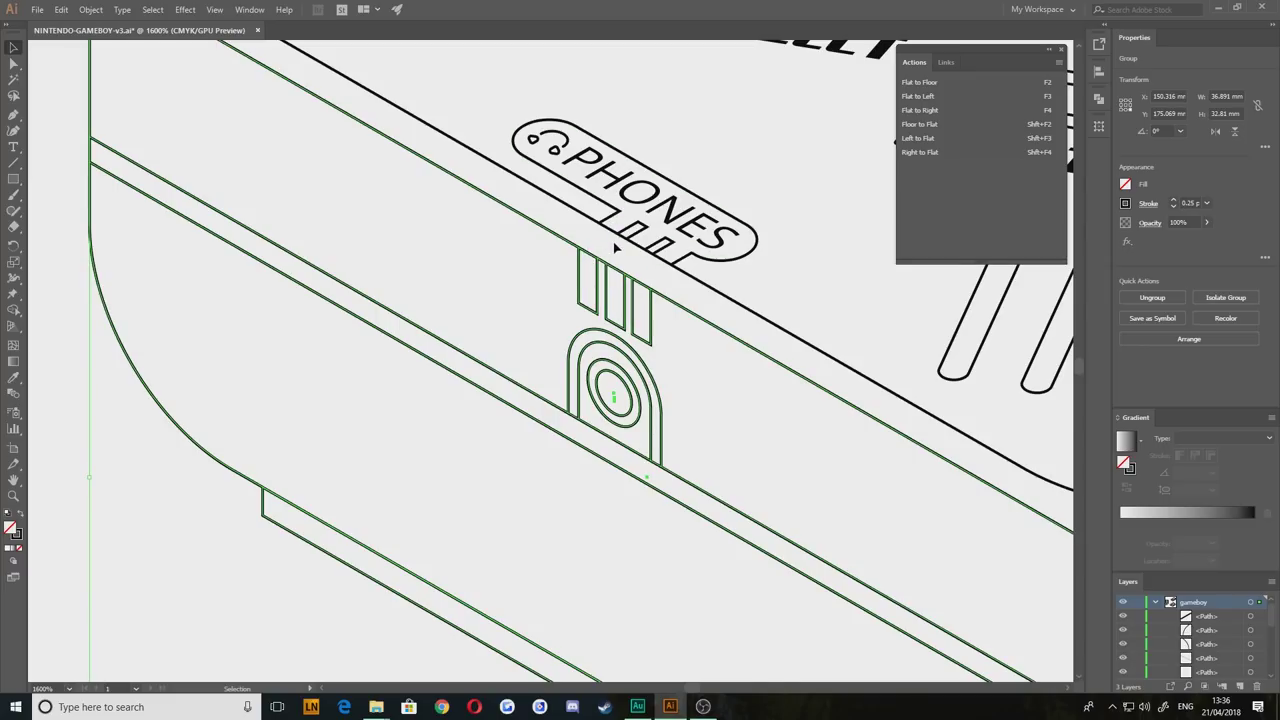
{"action": "scroll", "coordinate": [600, 252], "scroll_direction": "down", "scroll_amount": 2}
{"action": "left_click", "coordinate": [294, 211]}
{"action": "left_click_drag", "start_coordinate": [305, 276], "coordinate": [331, 272]}
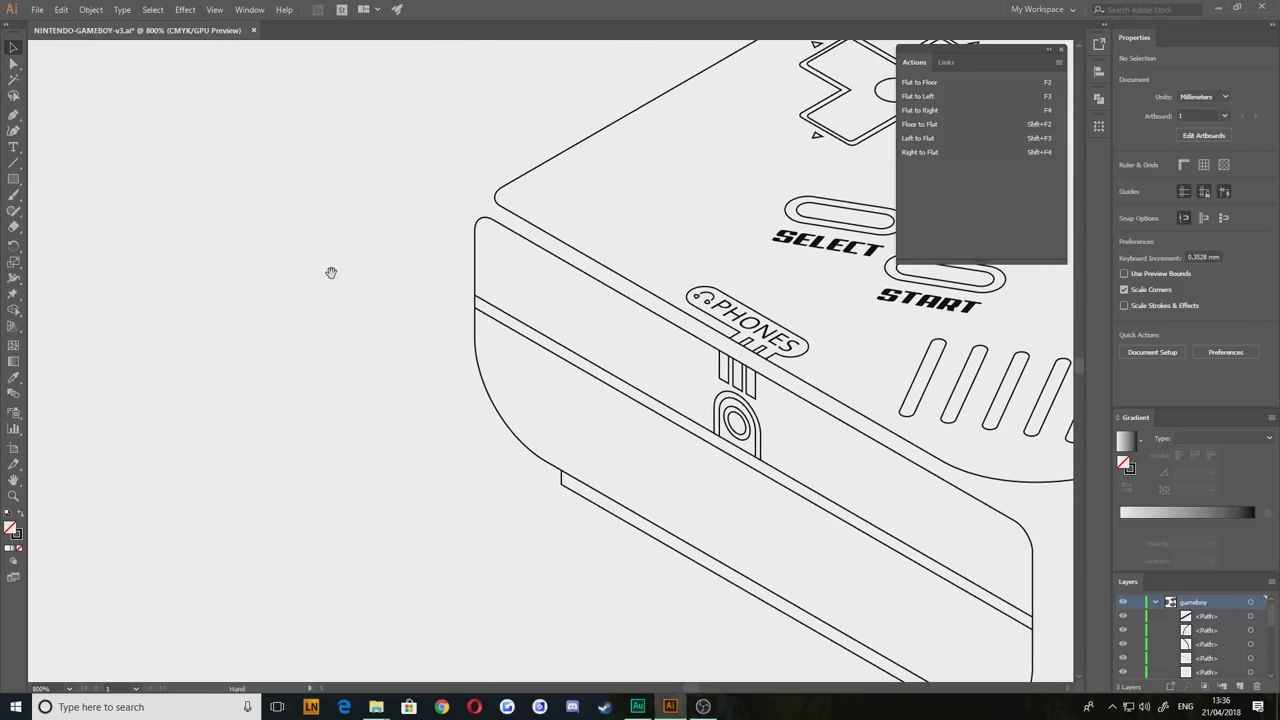
Step: Switch the document display to Outline view, with the flat views and projected faces in sight
{"action": "scroll", "coordinate": [464, 291], "scroll_direction": "down", "scroll_amount": 2}
{"action": "left_click_drag", "start_coordinate": [449, 303], "coordinate": [511, 395]}
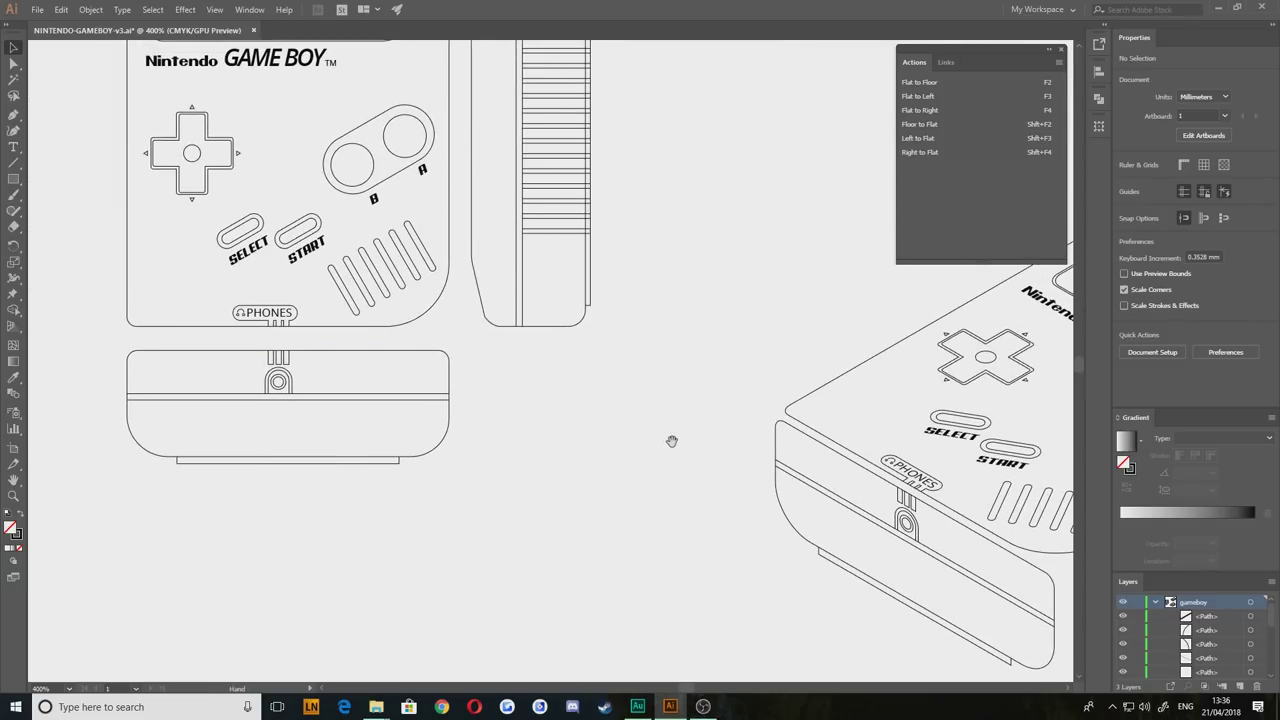
{"action": "left_click_drag", "start_coordinate": [672, 441], "coordinate": [311, 247]}
{"action": "left_click_drag", "start_coordinate": [229, 223], "coordinate": [371, 329]}
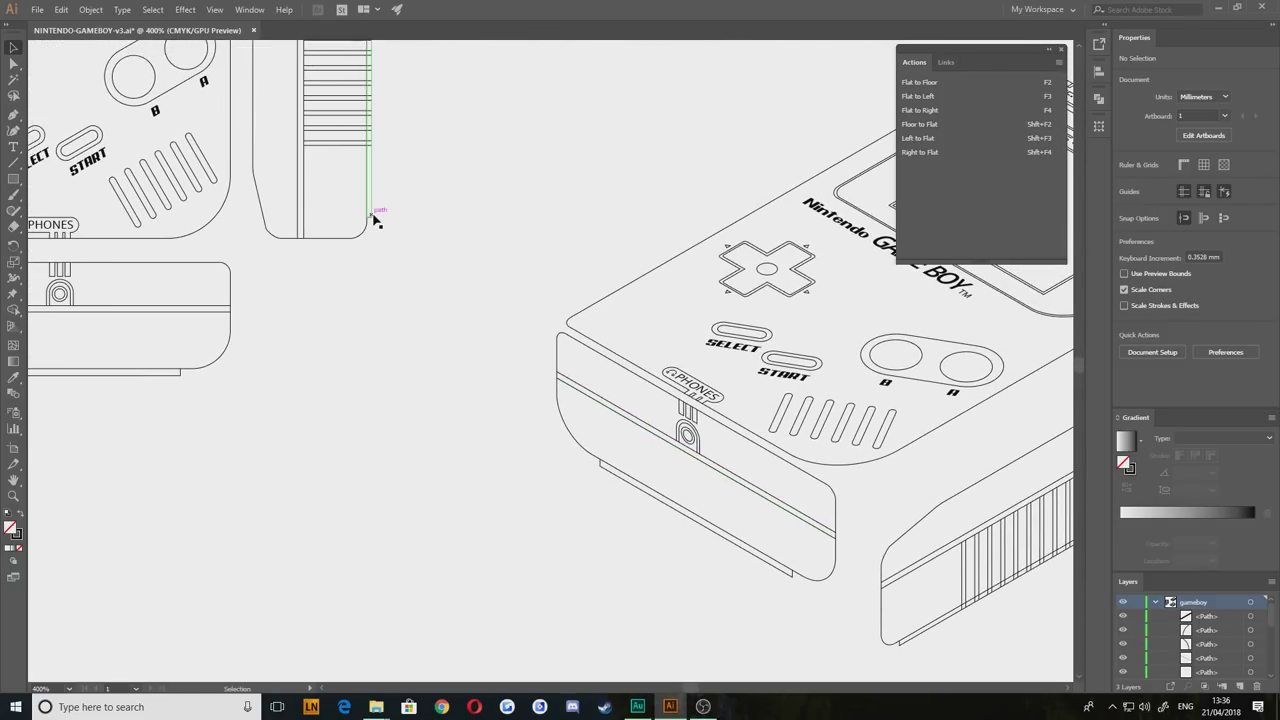
{"action": "right_click", "coordinate": [472, 281]}
{"action": "left_click", "coordinate": [505, 438]}
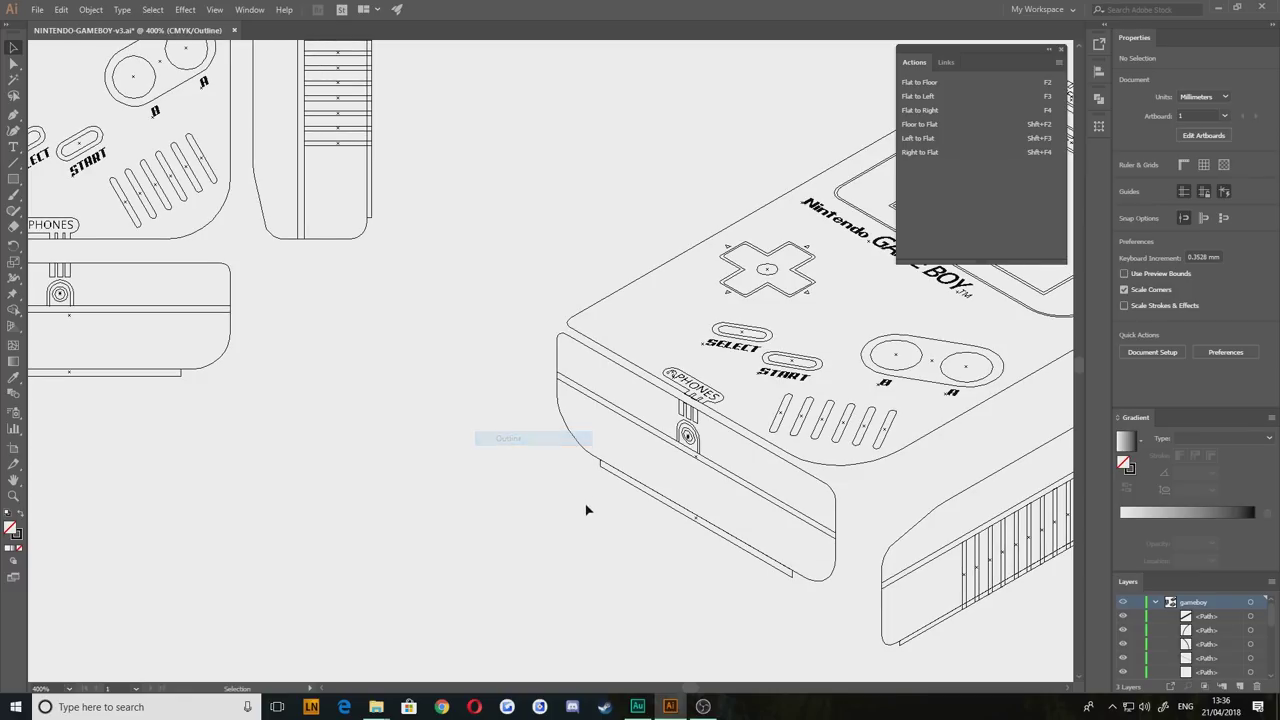
Step: Snap the projected bottom face onto the front face's lower edge so the headphone jack lines meet the lines of the PHONES marking
{"action": "left_click_drag", "start_coordinate": [281, 280], "coordinate": [594, 210]}
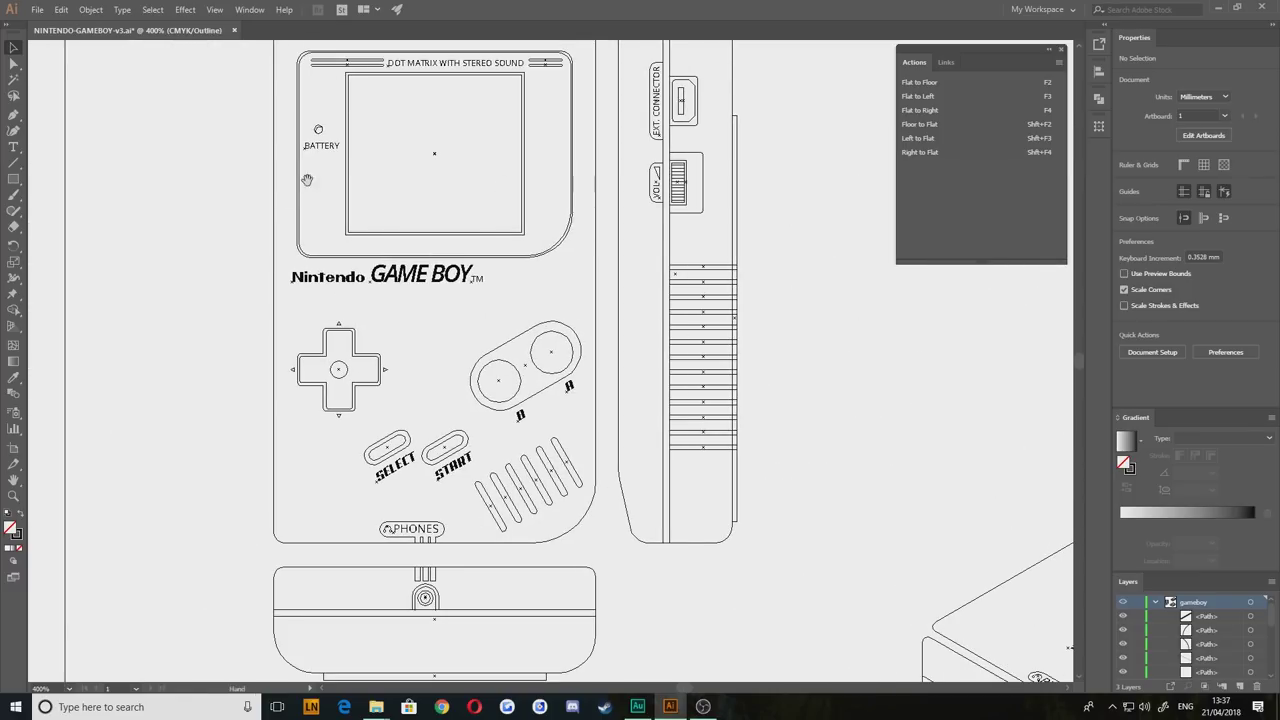
{"action": "left_click_drag", "start_coordinate": [785, 474], "coordinate": [283, 144]}
{"action": "mouse_move", "coordinate": [642, 486]}
{"action": "left_mouse_down"}
{"action": "mouse_move", "coordinate": [382, 490]}
{"action": "mouse_move", "coordinate": [370, 531]}
{"action": "mouse_move", "coordinate": [619, 496]}
{"action": "left_mouse_up"}
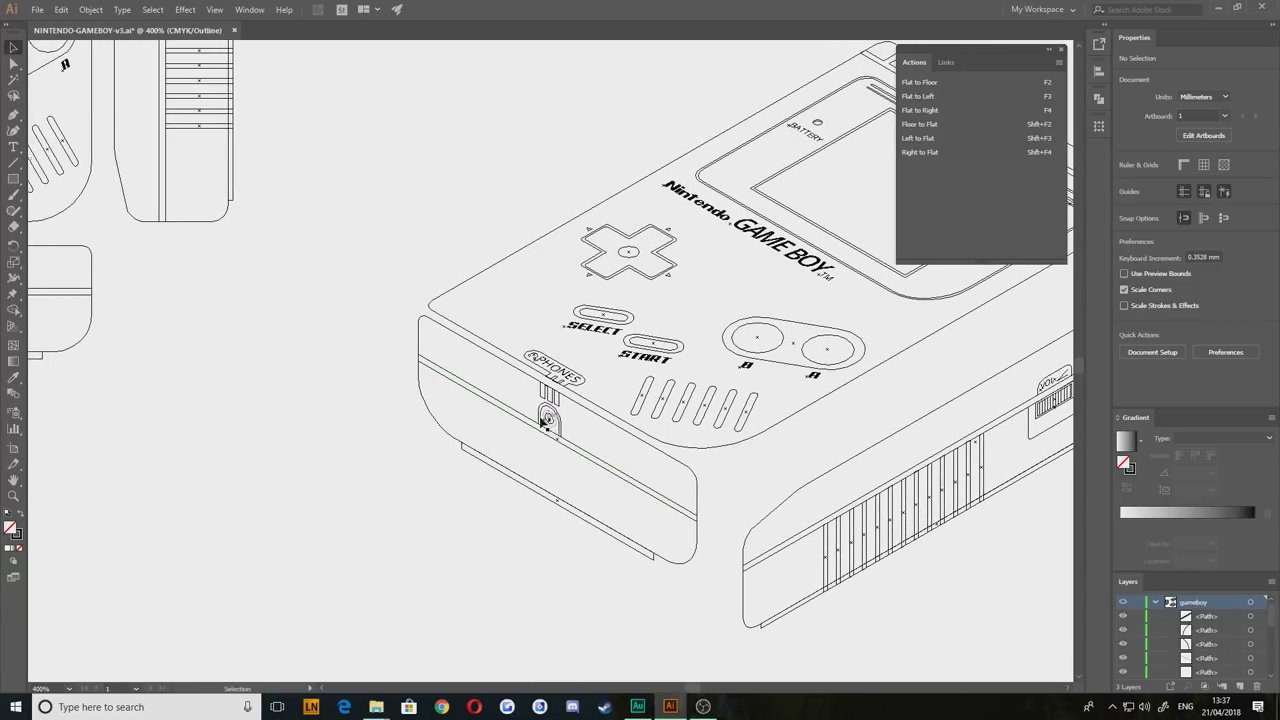
{"action": "scroll", "coordinate": [542, 419], "scroll_direction": "up", "scroll_amount": 6}
{"action": "left_click_drag", "start_coordinate": [557, 218], "coordinate": [483, 438]}
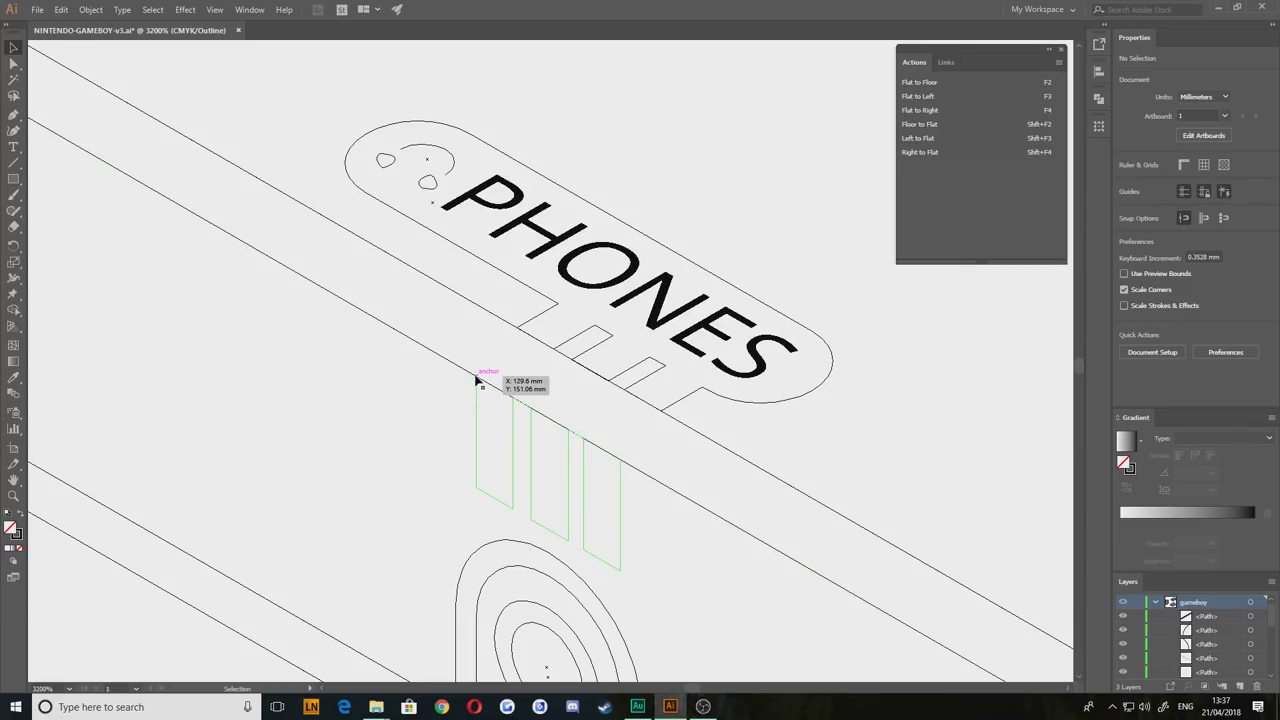
{"action": "left_click", "coordinate": [214, 9]}
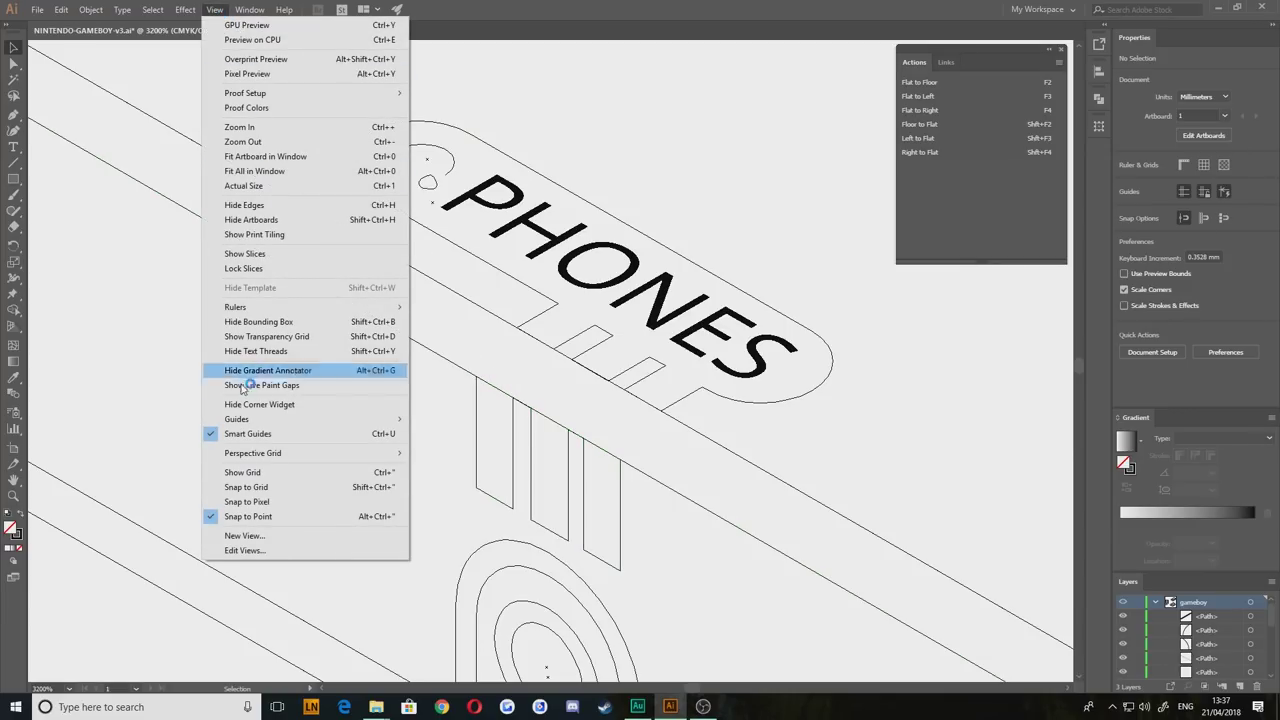
{"action": "left_click", "coordinate": [114, 374]}
{"action": "left_click_drag", "start_coordinate": [480, 369], "coordinate": [517, 332]}
{"action": "left_click", "coordinate": [419, 449]}
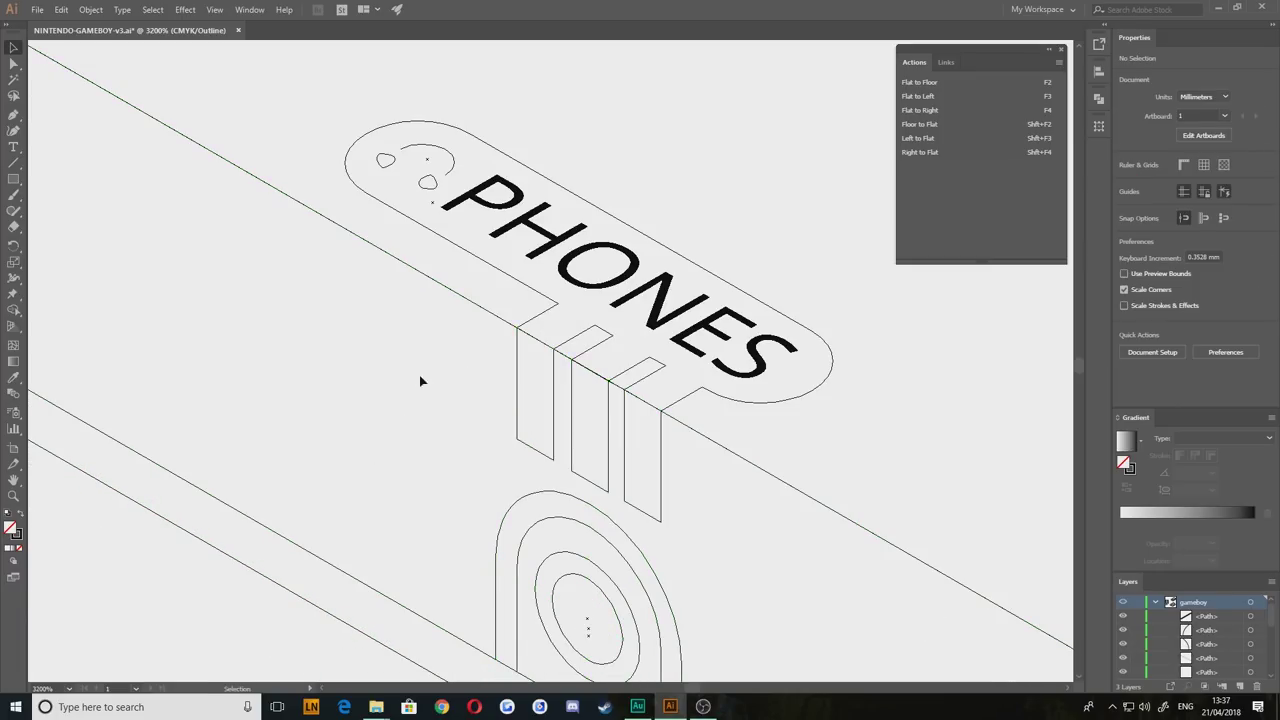
Step: Move the projected side face against the bottom face so their horizontal dividing lines meet at the near corner
{"action": "scroll", "coordinate": [422, 378], "scroll_direction": "down", "scroll_amount": 2}
{"action": "left_click_drag", "start_coordinate": [356, 353], "coordinate": [605, 490]}
{"action": "left_click_drag", "start_coordinate": [289, 298], "coordinate": [509, 408]}
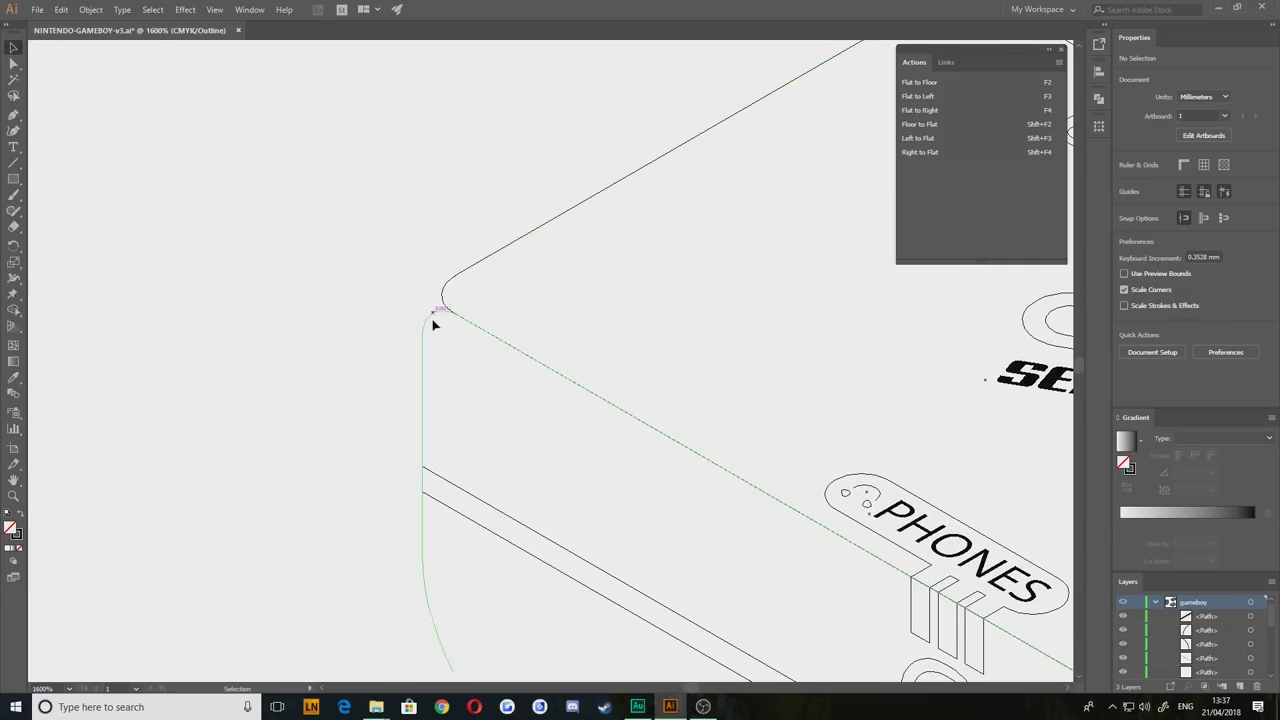
{"action": "scroll", "coordinate": [640, 481], "scroll_direction": "down", "scroll_amount": 2}
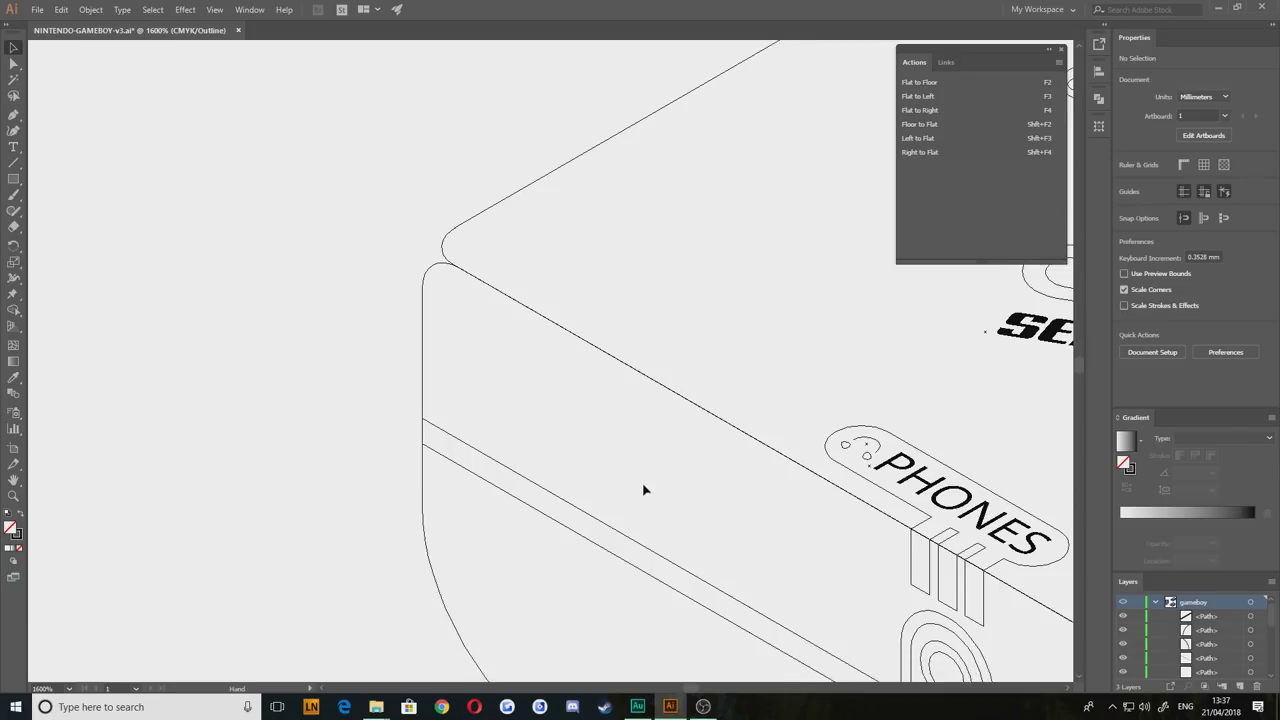
{"action": "scroll", "coordinate": [642, 482], "scroll_direction": "down", "scroll_amount": 1}
{"action": "left_click_drag", "start_coordinate": [888, 511], "coordinate": [302, 362]}
{"action": "left_click_drag", "start_coordinate": [909, 666], "coordinate": [518, 431]}
{"action": "scroll", "coordinate": [517, 431], "scroll_direction": "down", "scroll_amount": 4}
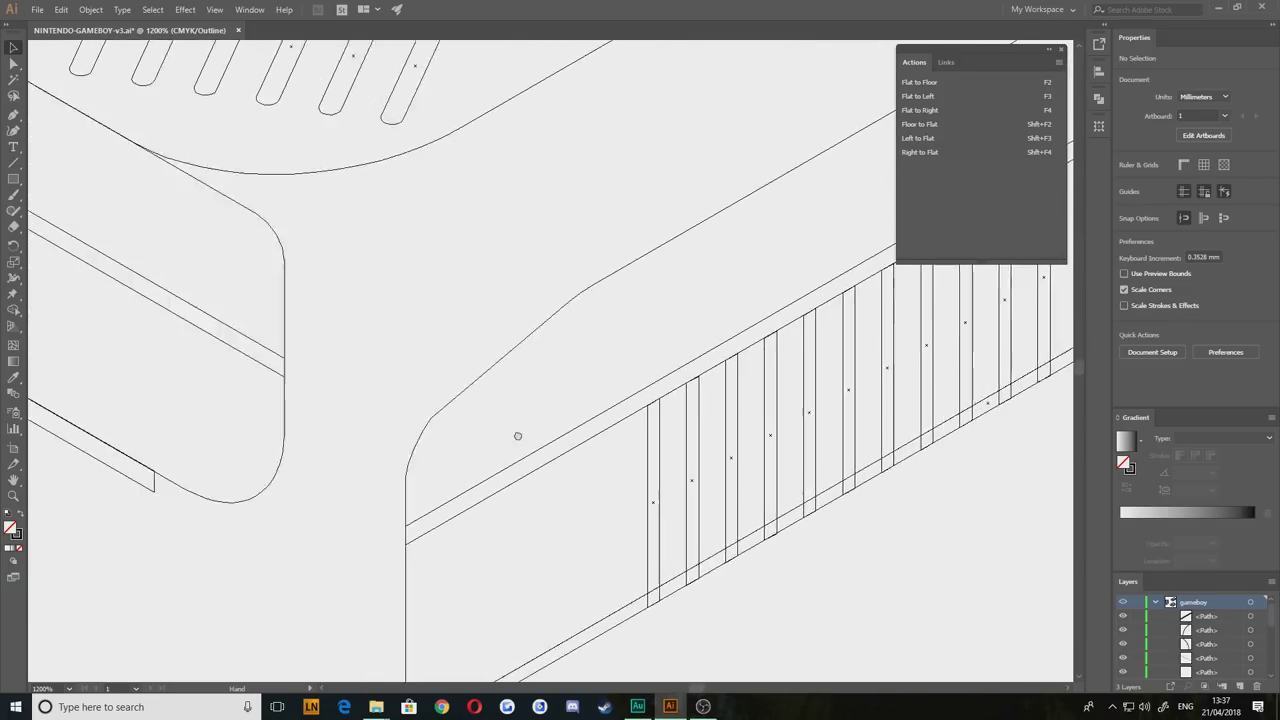
{"action": "left_click", "coordinate": [542, 478]}
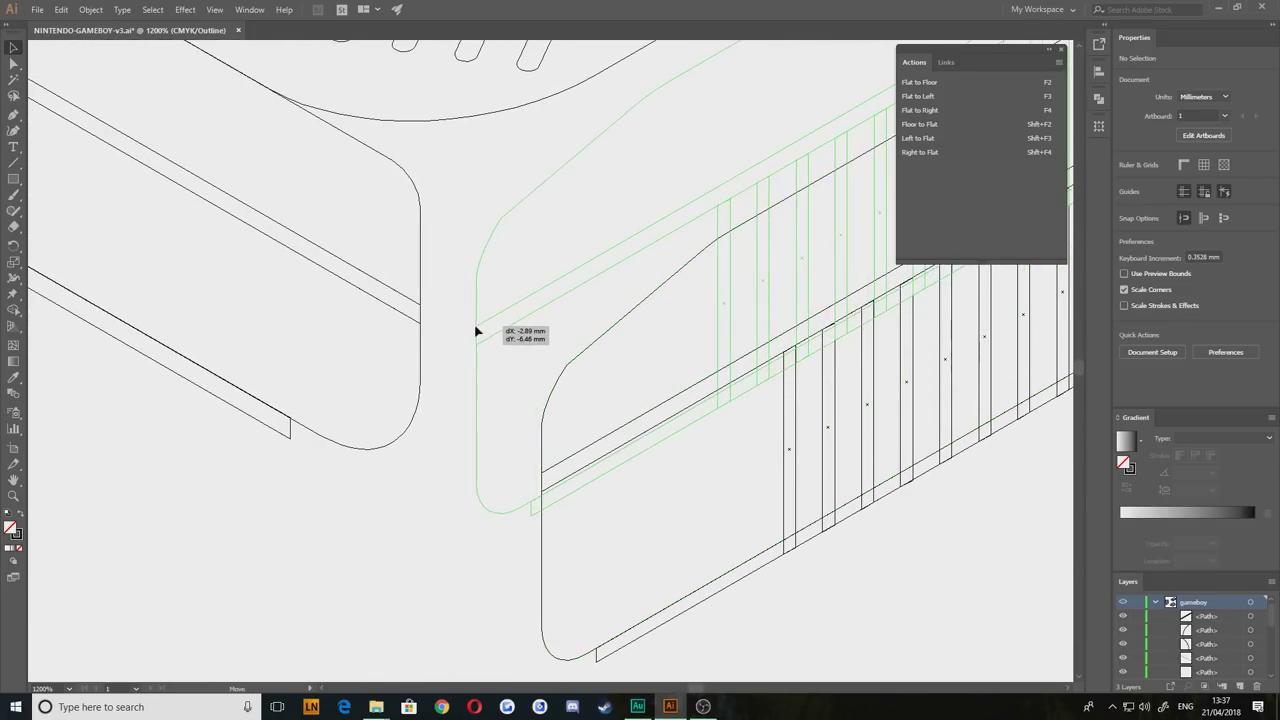
{"action": "scroll", "coordinate": [442, 324], "scroll_direction": "up", "scroll_amount": 4}
{"action": "left_click_drag", "start_coordinate": [694, 452], "coordinate": [526, 366]}
{"action": "scroll", "coordinate": [560, 408], "scroll_direction": "down", "scroll_amount": 4}
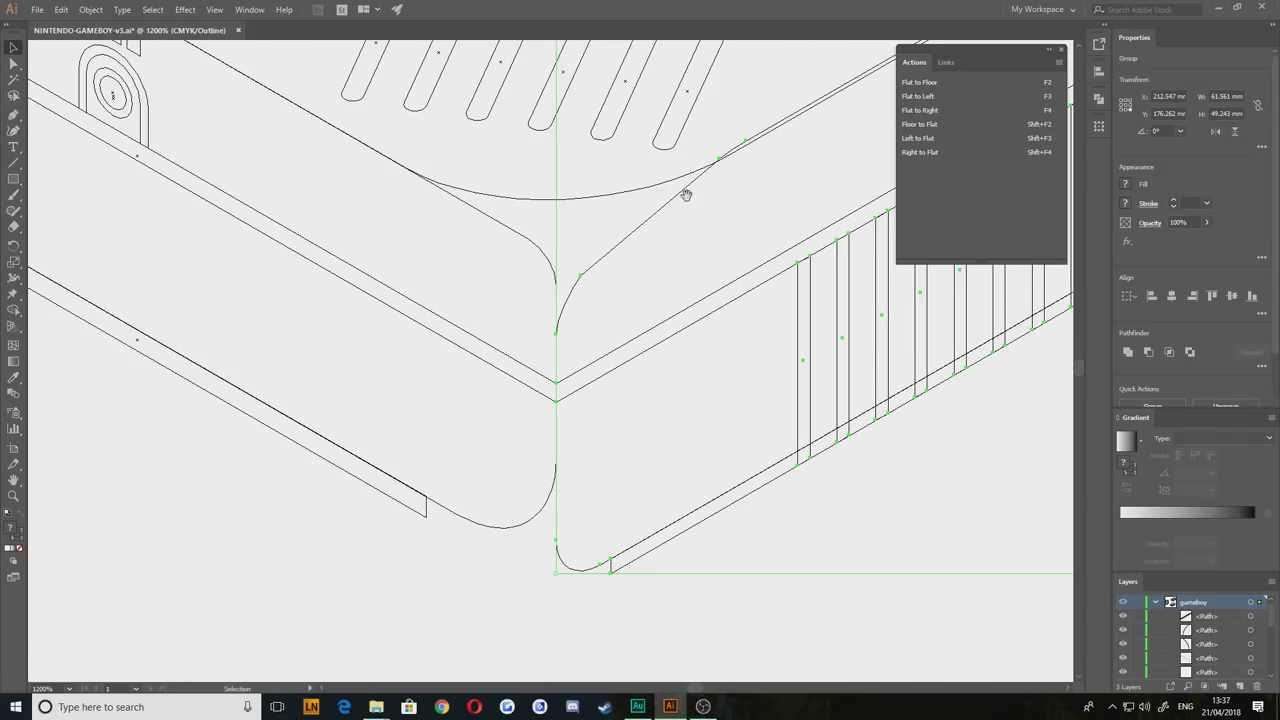
Step: Shift the side face slightly at the far corner to align its upper edge and groove lines with the front face
{"action": "left_click_drag", "start_coordinate": [686, 195], "coordinate": [379, 418]}
{"action": "left_click_drag", "start_coordinate": [654, 237], "coordinate": [383, 471]}
{"action": "left_click_drag", "start_coordinate": [608, 287], "coordinate": [308, 460]}
{"action": "left_click_drag", "start_coordinate": [623, 270], "coordinate": [271, 466]}
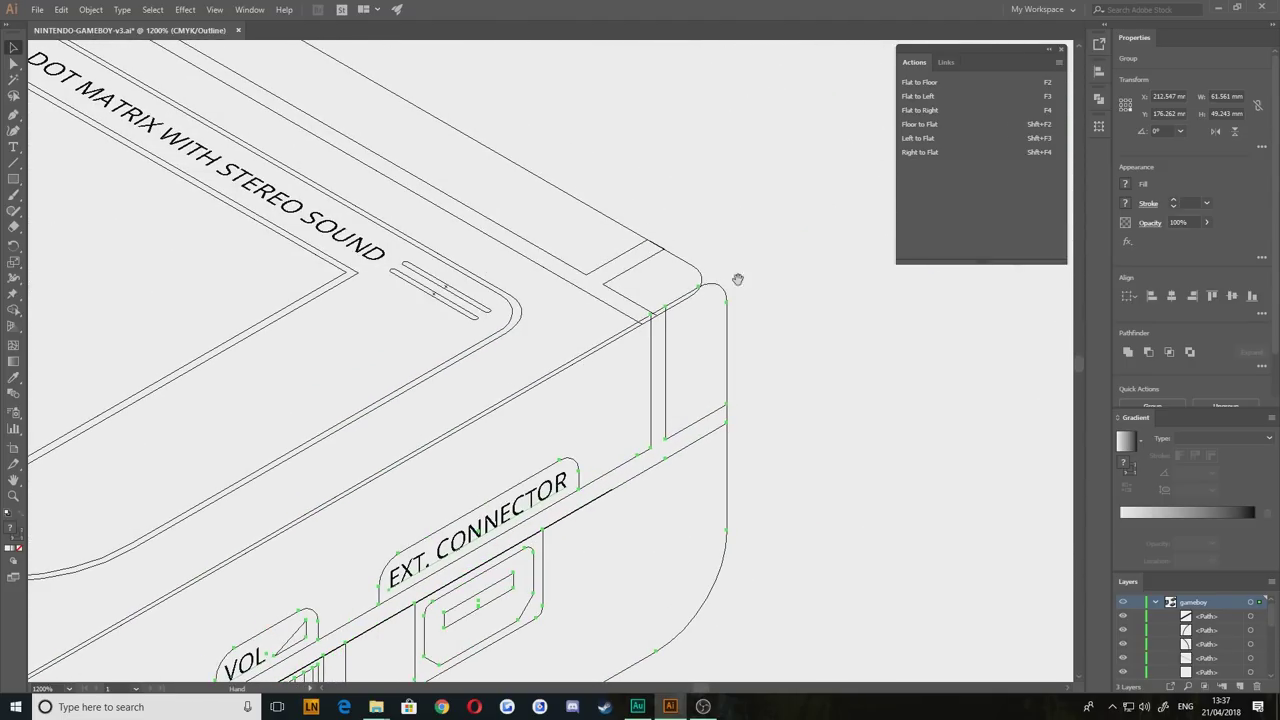
{"action": "left_click", "coordinate": [707, 285]}
{"action": "left_click_drag", "start_coordinate": [480, 458], "coordinate": [629, 383]}
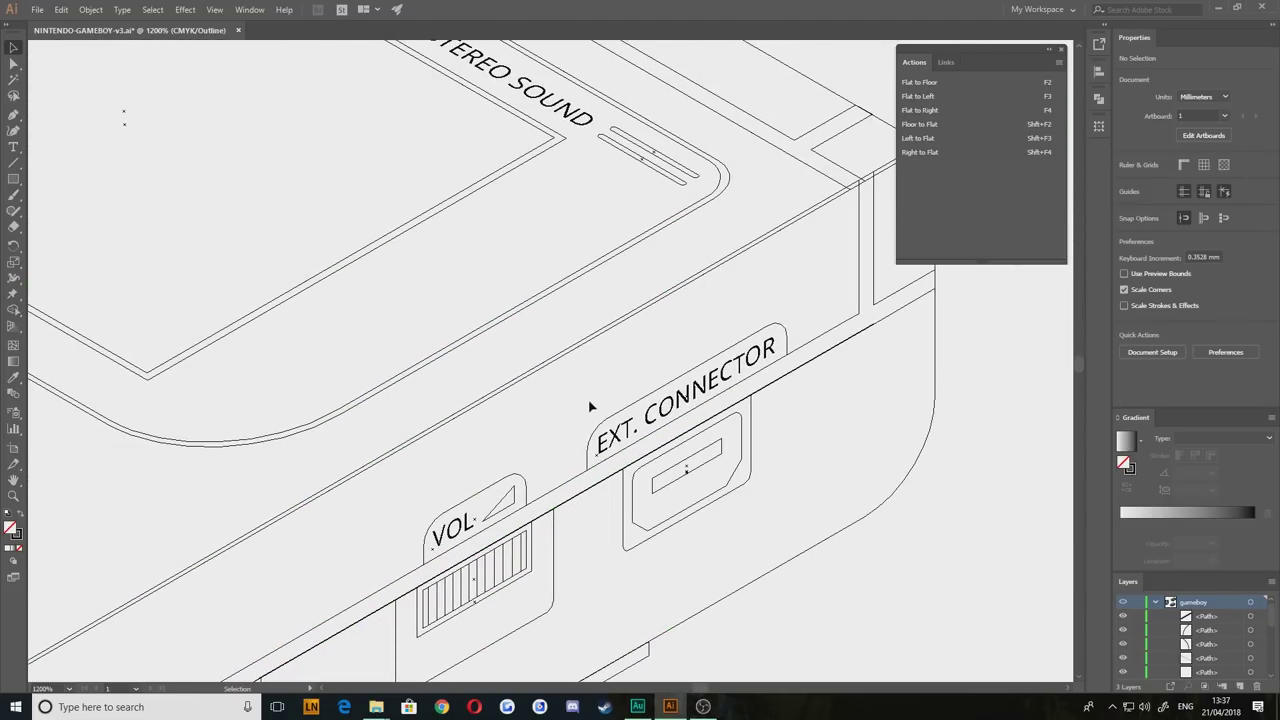
{"action": "left_click_drag", "start_coordinate": [851, 195], "coordinate": [688, 300]}
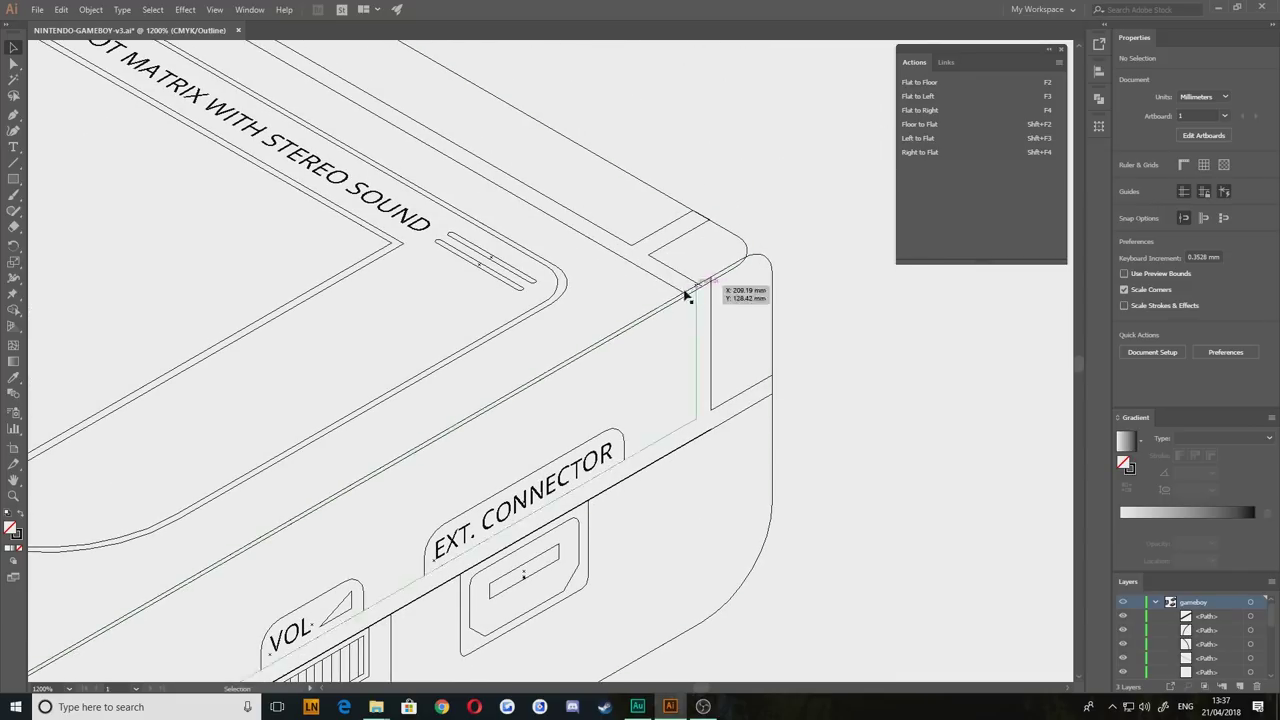
{"action": "scroll", "coordinate": [711, 305], "scroll_direction": "up", "scroll_amount": 5}
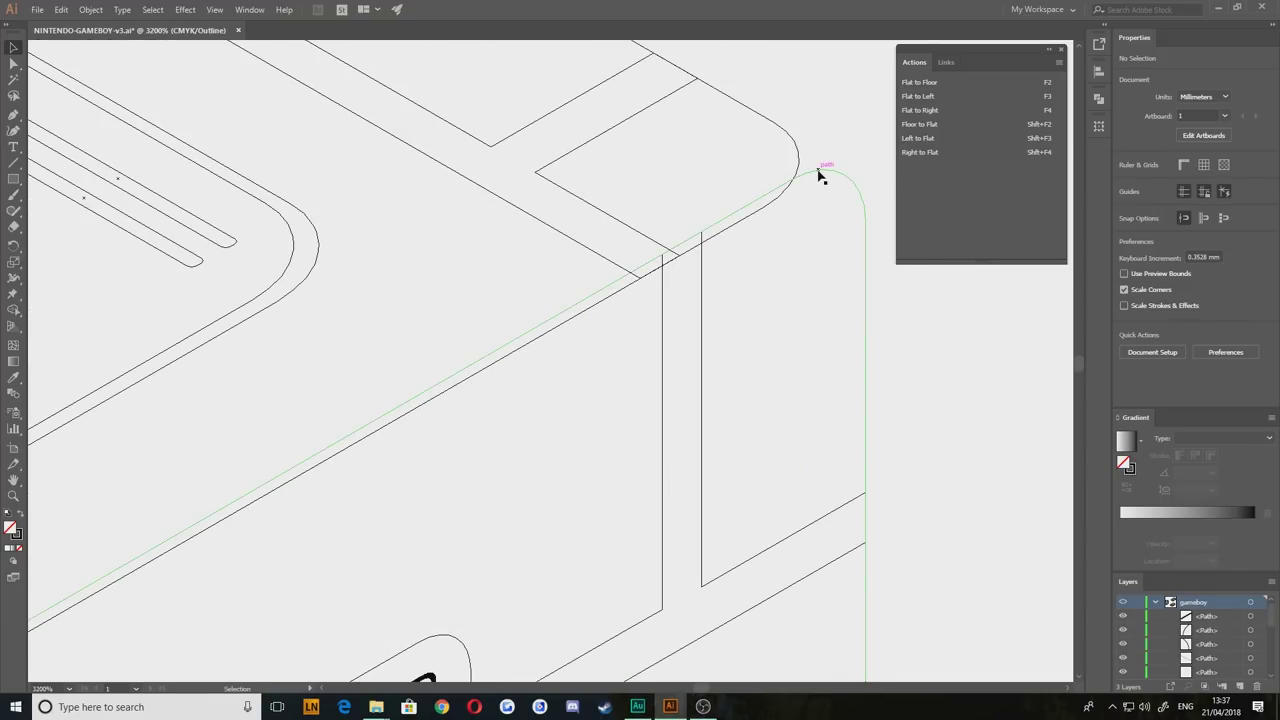
{"action": "left_click", "coordinate": [826, 174]}
{"action": "left_click_drag", "start_coordinate": [866, 172], "coordinate": [843, 195]}
{"action": "left_click", "coordinate": [881, 336]}
{"action": "scroll", "coordinate": [691, 384], "scroll_direction": "down", "scroll_amount": 7}
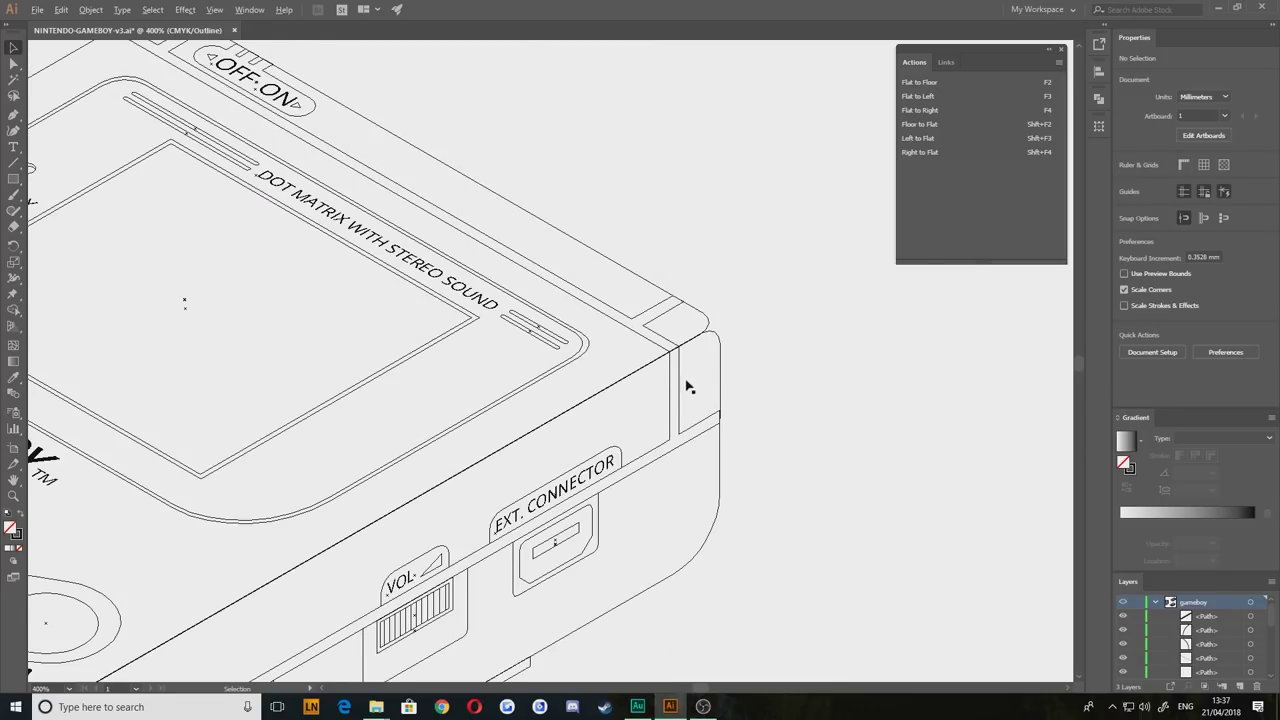
Step: Compare the assembled projected faces with the finished isometric Game Boy, checking the rounded edges and corners
{"action": "left_click_drag", "start_coordinate": [507, 500], "coordinate": [635, 421]}
{"action": "left_click_drag", "start_coordinate": [459, 523], "coordinate": [493, 491]}
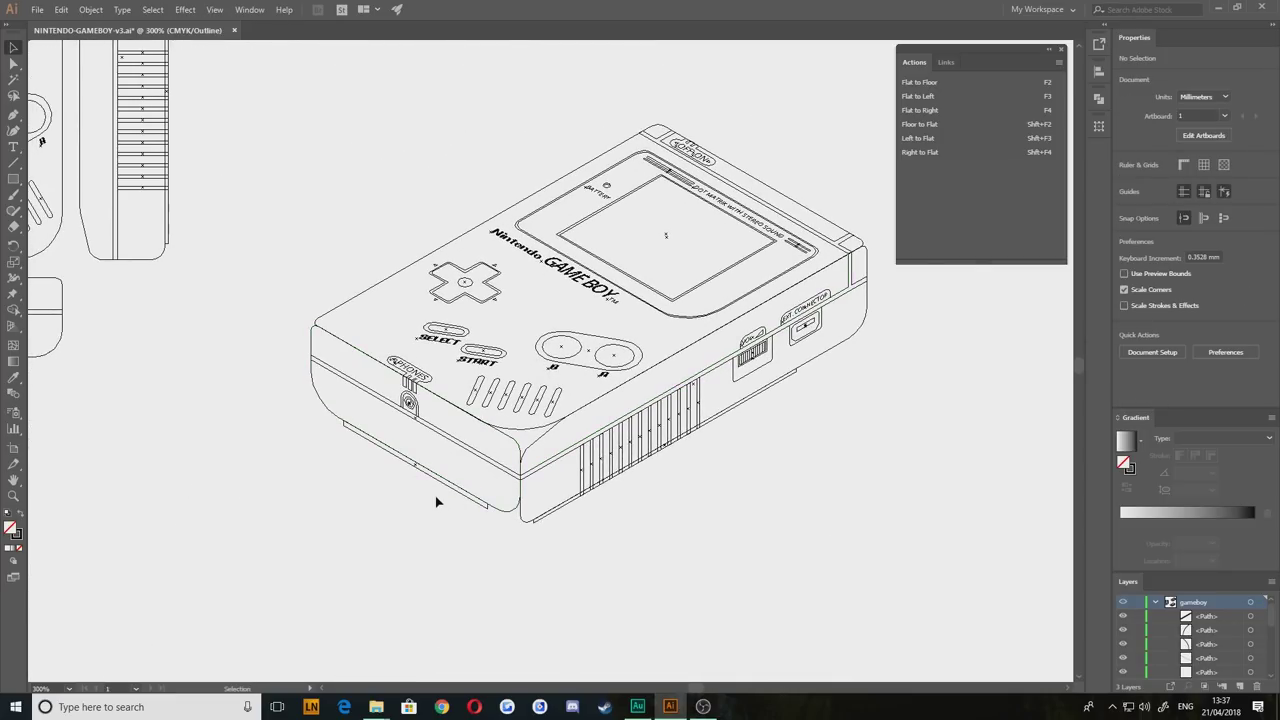
{"action": "scroll", "coordinate": [566, 457], "scroll_direction": "up", "scroll_amount": 1}
{"action": "left_click_drag", "start_coordinate": [554, 380], "coordinate": [457, 482]}
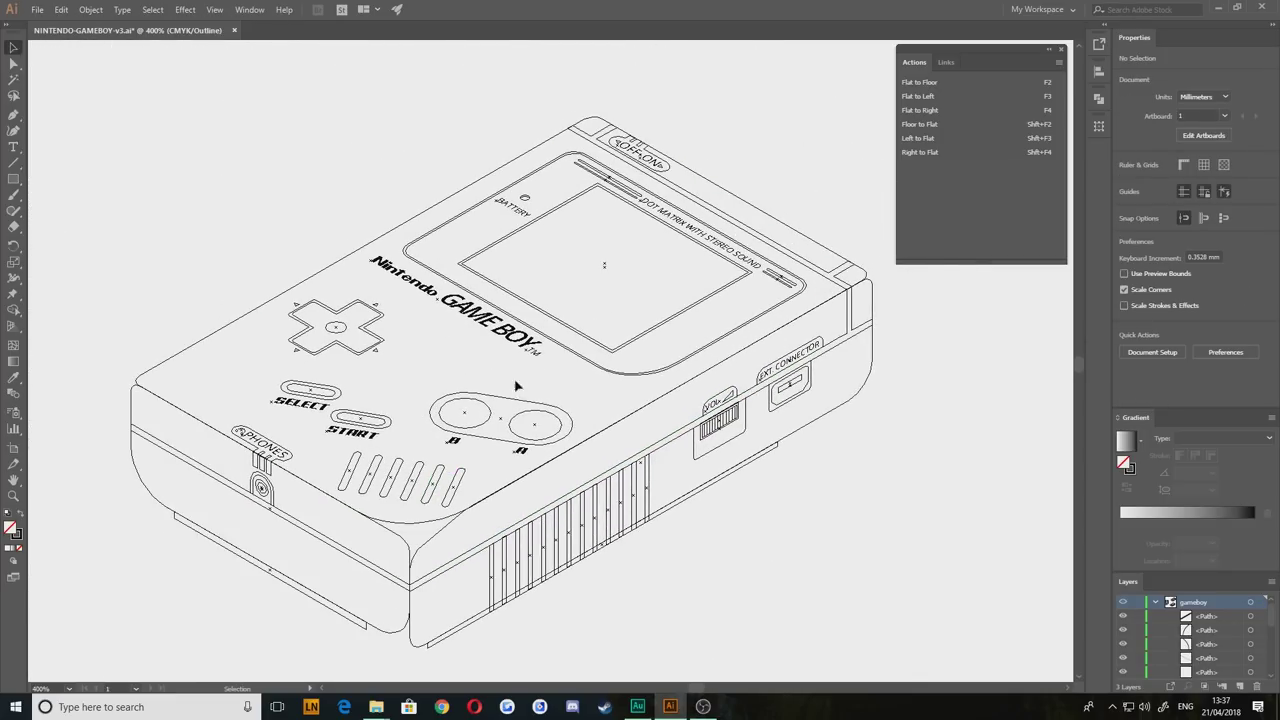
{"action": "left_click_drag", "start_coordinate": [349, 400], "coordinate": [325, 387]}
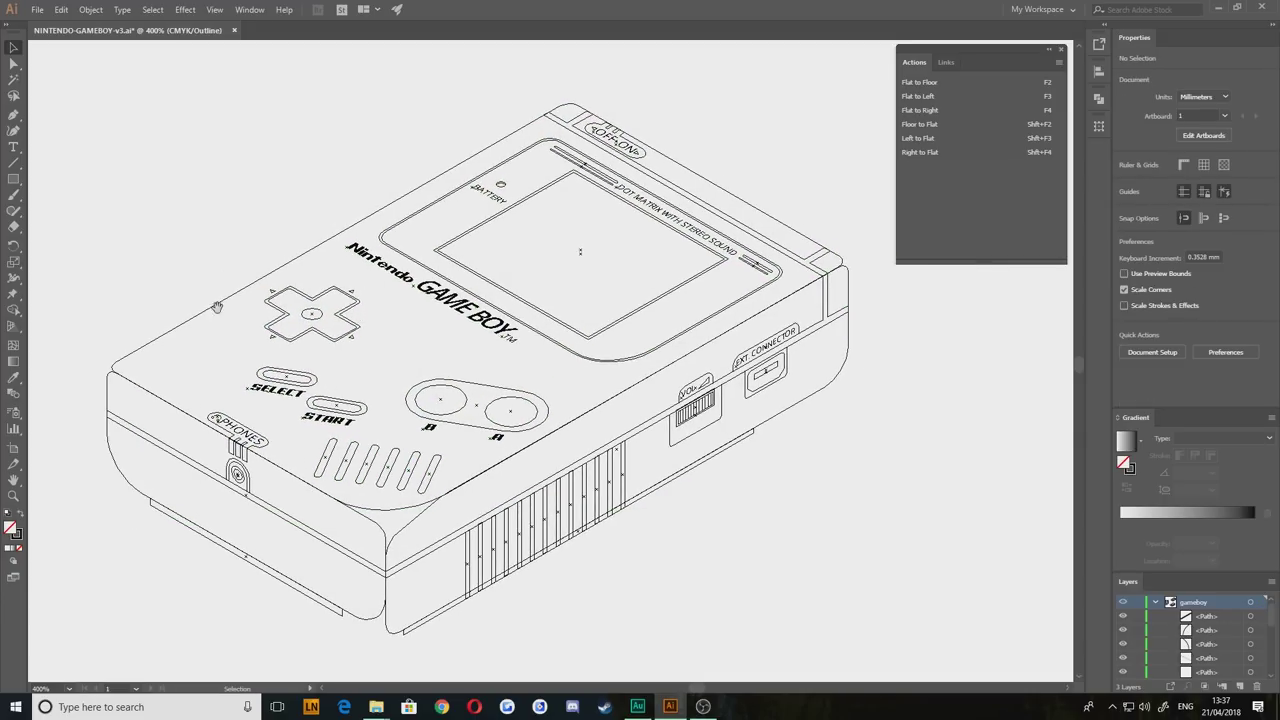
{"action": "left_click_drag", "start_coordinate": [217, 307], "coordinate": [248, 291]}
{"action": "left_click_drag", "start_coordinate": [396, 341], "coordinate": [373, 341]}
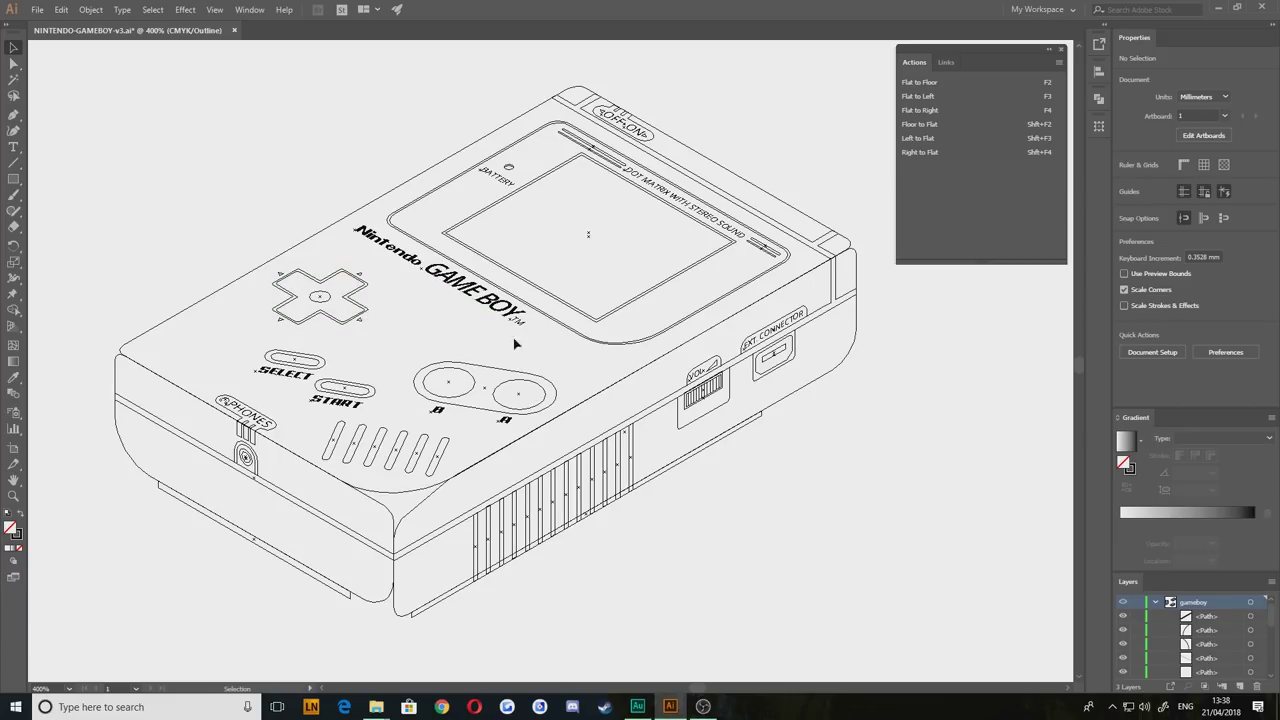
{"action": "mouse_move", "coordinate": [528, 165]}
{"action": "left_mouse_down"}
{"action": "mouse_move", "coordinate": [534, 633]}
{"action": "mouse_move", "coordinate": [391, 468]}
{"action": "left_mouse_up"}
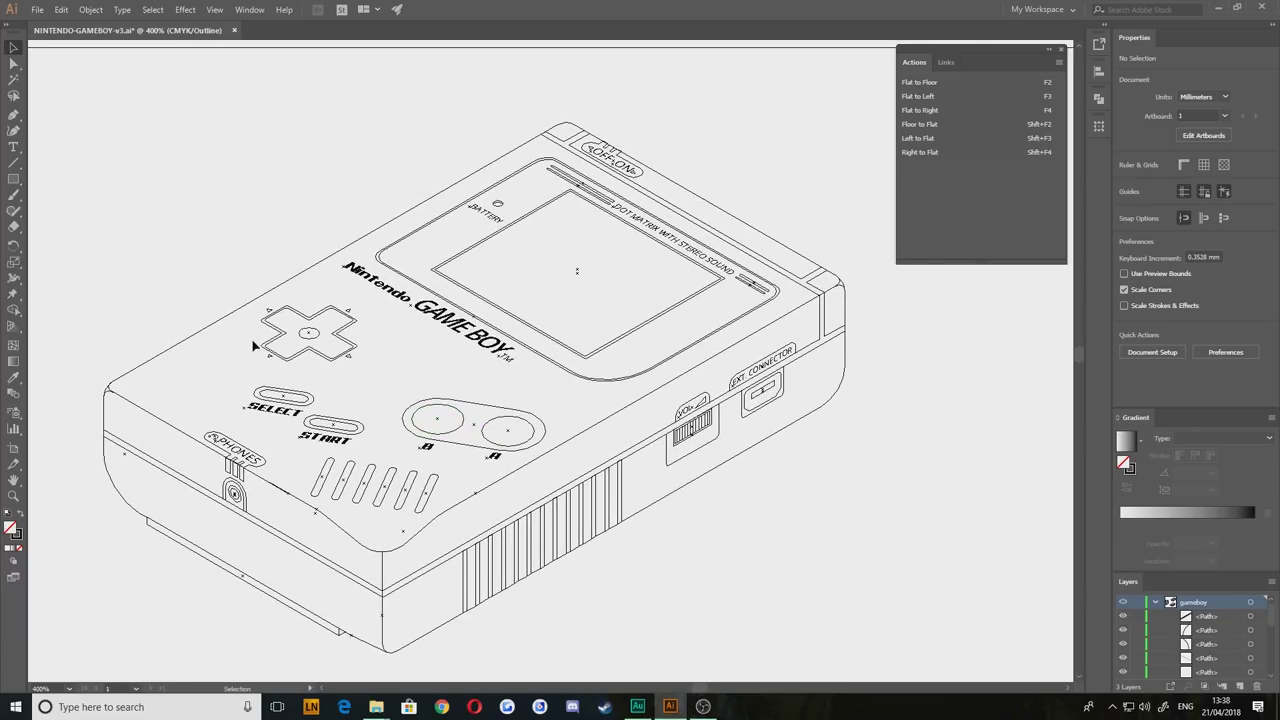
{"action": "left_click_drag", "start_coordinate": [270, 620], "coordinate": [434, 139]}
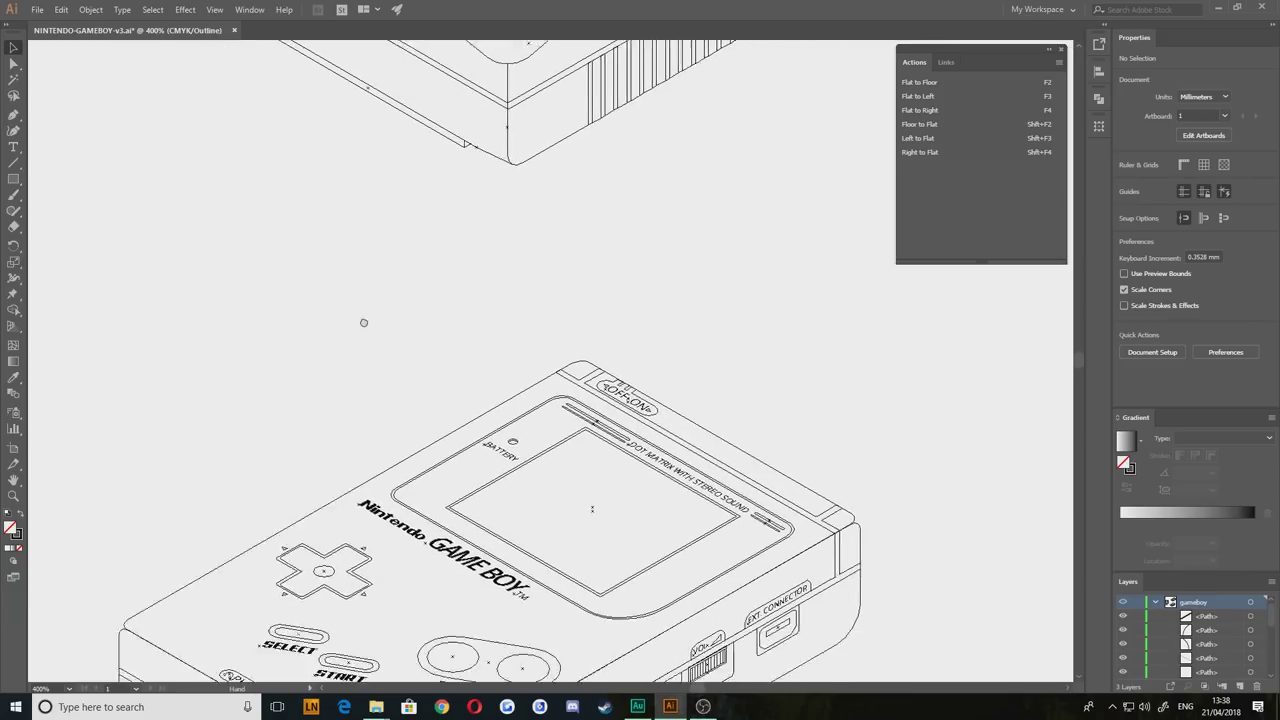
{"action": "left_click_drag", "start_coordinate": [416, 578], "coordinate": [449, 320]}
Step: Move the whole finished isometric Game Boy down and across to sit just above the assembled faces, then deselect it
{"action": "scroll", "coordinate": [449, 320], "scroll_direction": "down", "scroll_amount": 2}
{"action": "scroll", "coordinate": [449, 316], "scroll_direction": "up", "scroll_amount": 5}
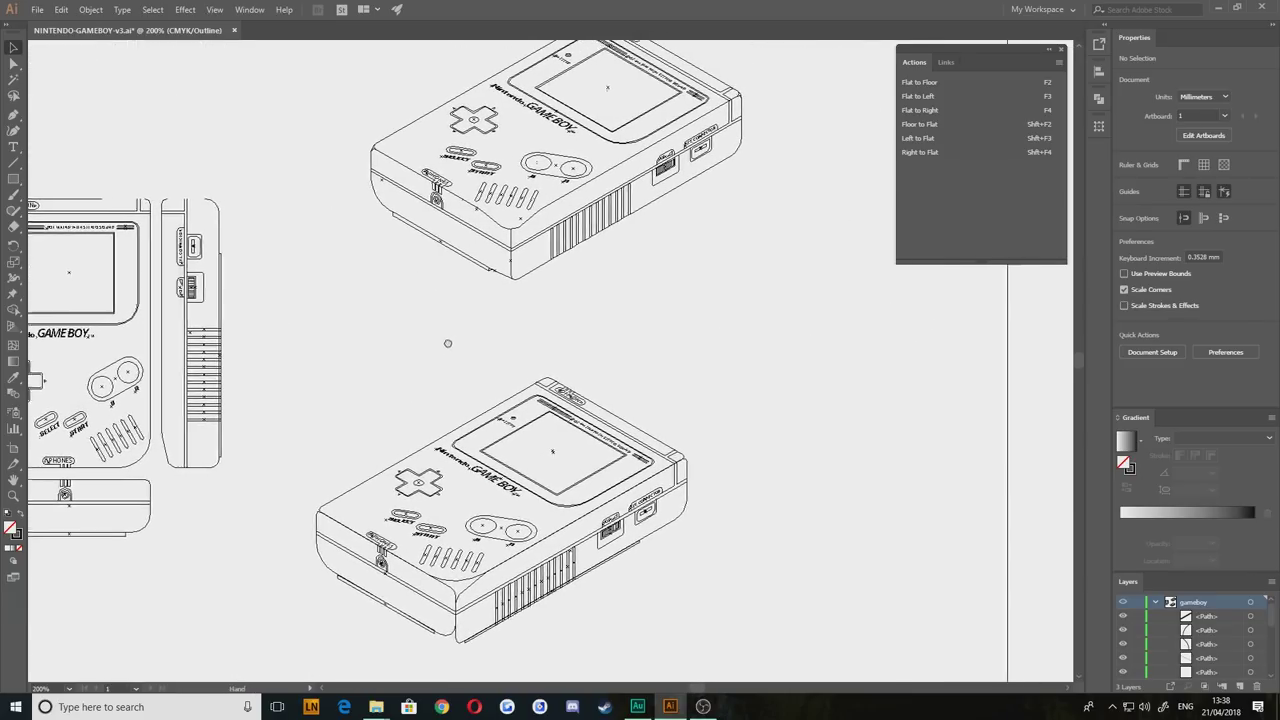
{"action": "left_click_drag", "start_coordinate": [743, 317], "coordinate": [792, 550]}
{"action": "left_click_drag", "start_coordinate": [452, 597], "coordinate": [466, 283]}
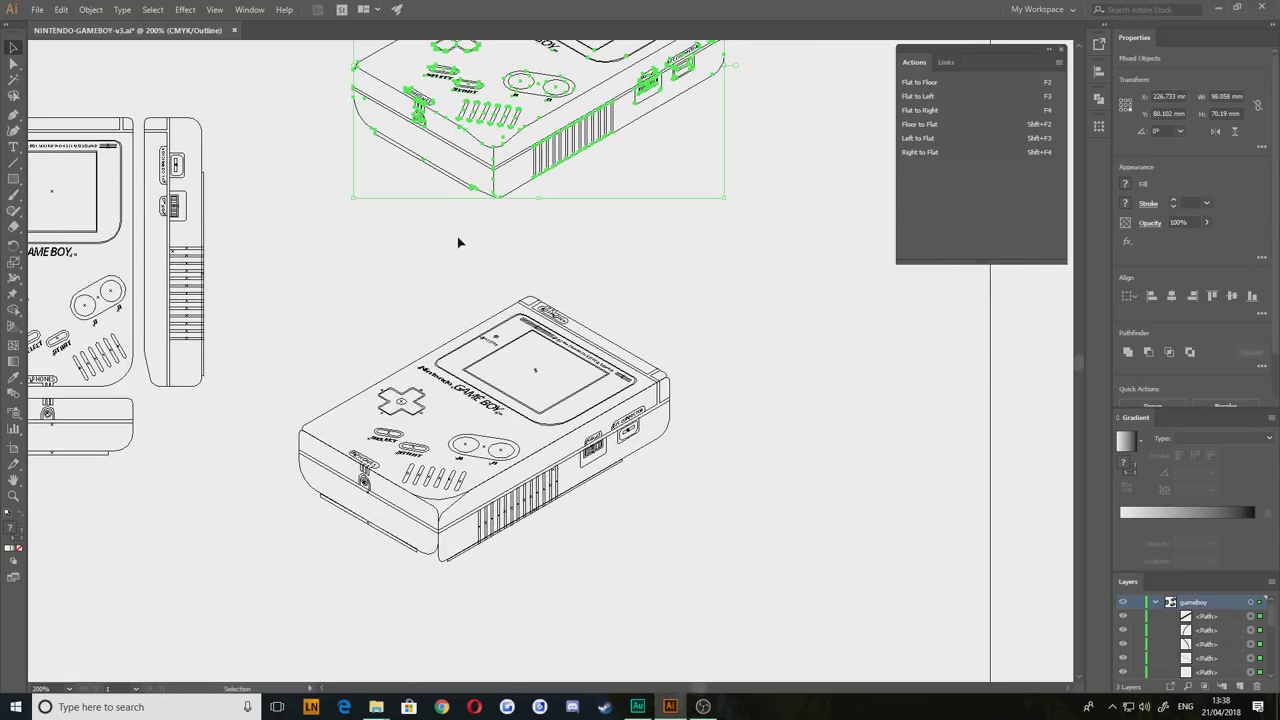
{"action": "left_click_drag", "start_coordinate": [455, 191], "coordinate": [390, 308]}
{"action": "left_click_drag", "start_coordinate": [329, 355], "coordinate": [457, 336]}
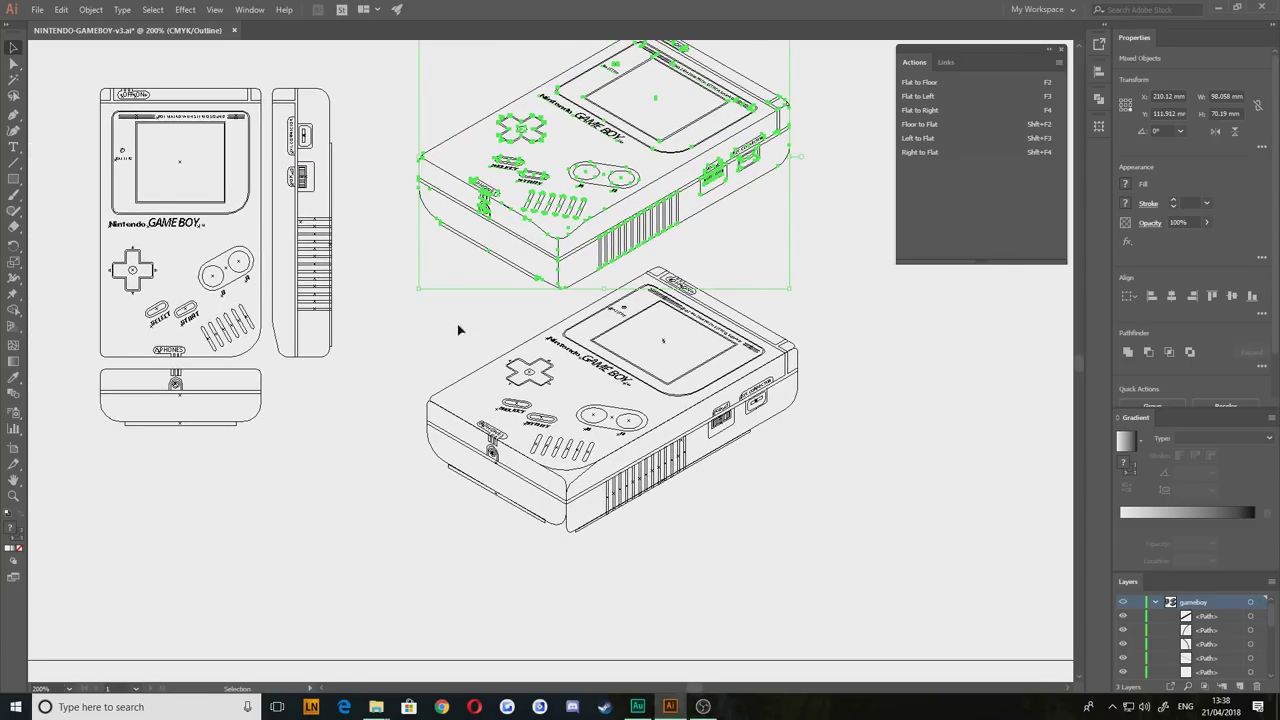
{"action": "left_click", "coordinate": [541, 297]}
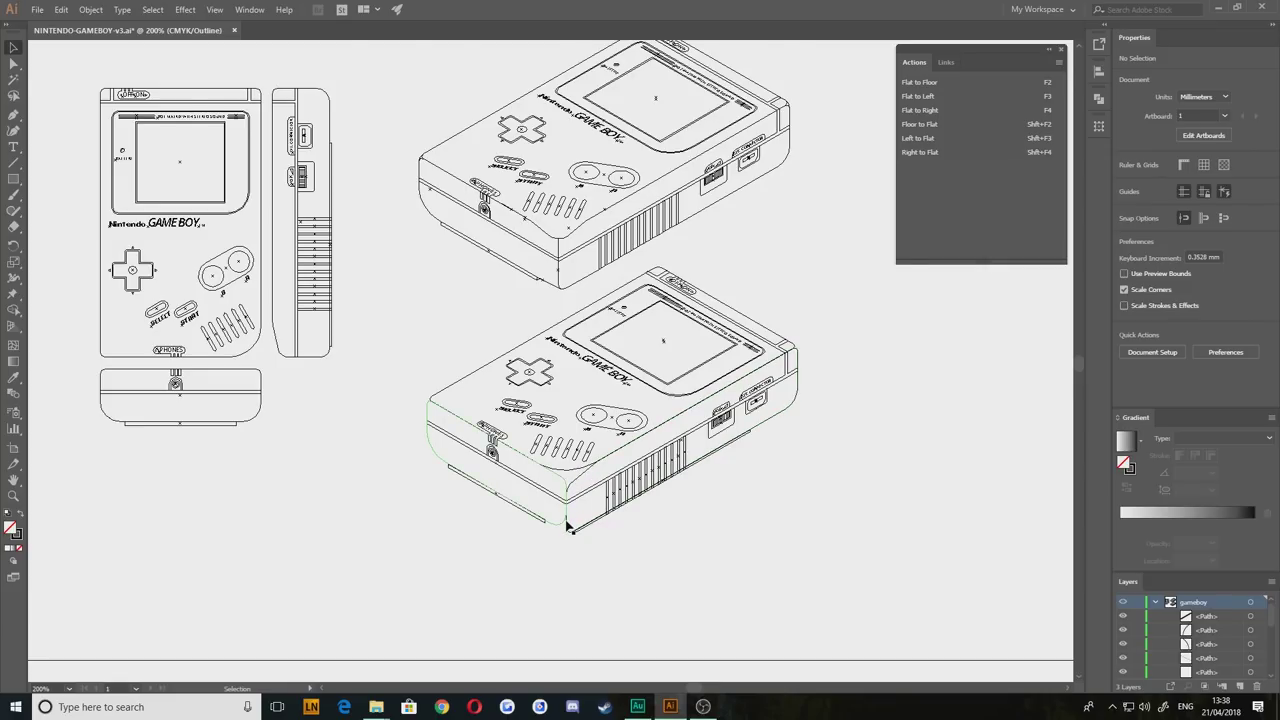
Step: Examine close up the near and far corners of the assembled faces for the gaps between their rounded outlines
{"action": "scroll", "coordinate": [569, 517], "scroll_direction": "up", "scroll_amount": 4}
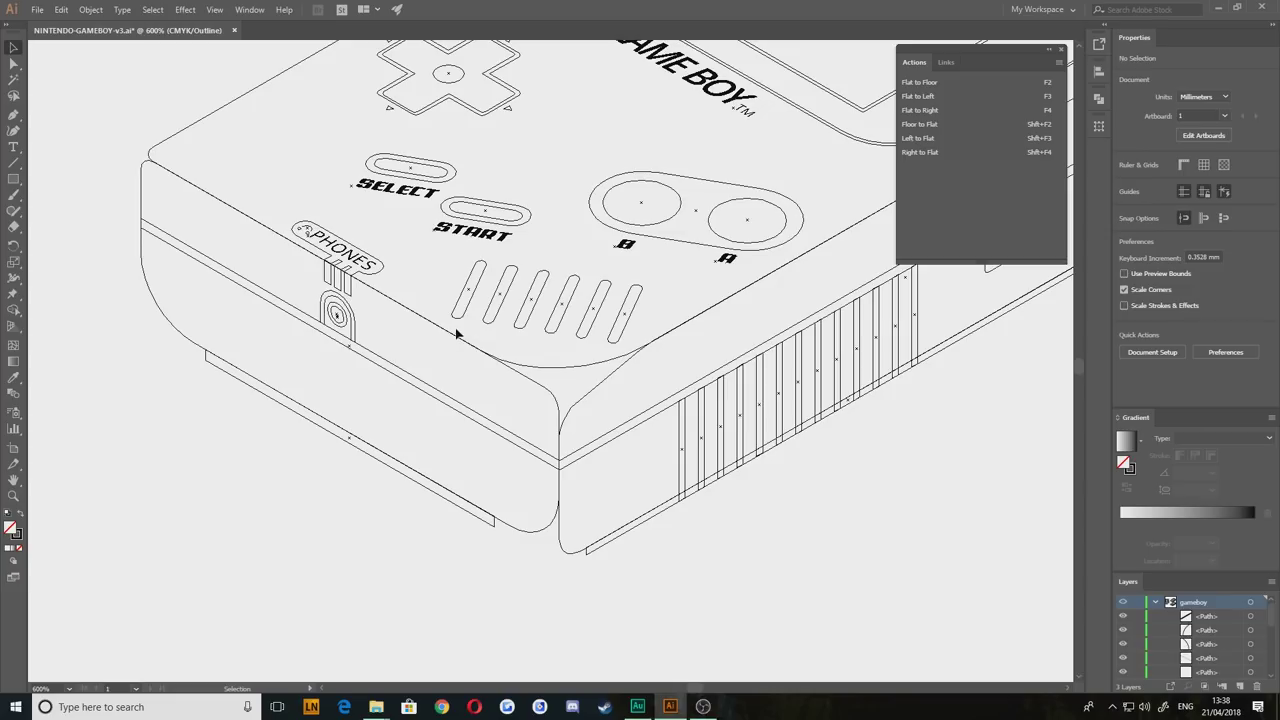
{"action": "scroll", "coordinate": [764, 356], "scroll_direction": "down", "scroll_amount": 2}
{"action": "left_click_drag", "start_coordinate": [764, 356], "coordinate": [484, 550]}
{"action": "scroll", "coordinate": [682, 430], "scroll_direction": "up", "scroll_amount": 5}
{"action": "scroll", "coordinate": [686, 430], "scroll_direction": "up", "scroll_amount": 3}
{"action": "scroll", "coordinate": [686, 430], "scroll_direction": "right", "scroll_amount": 3}
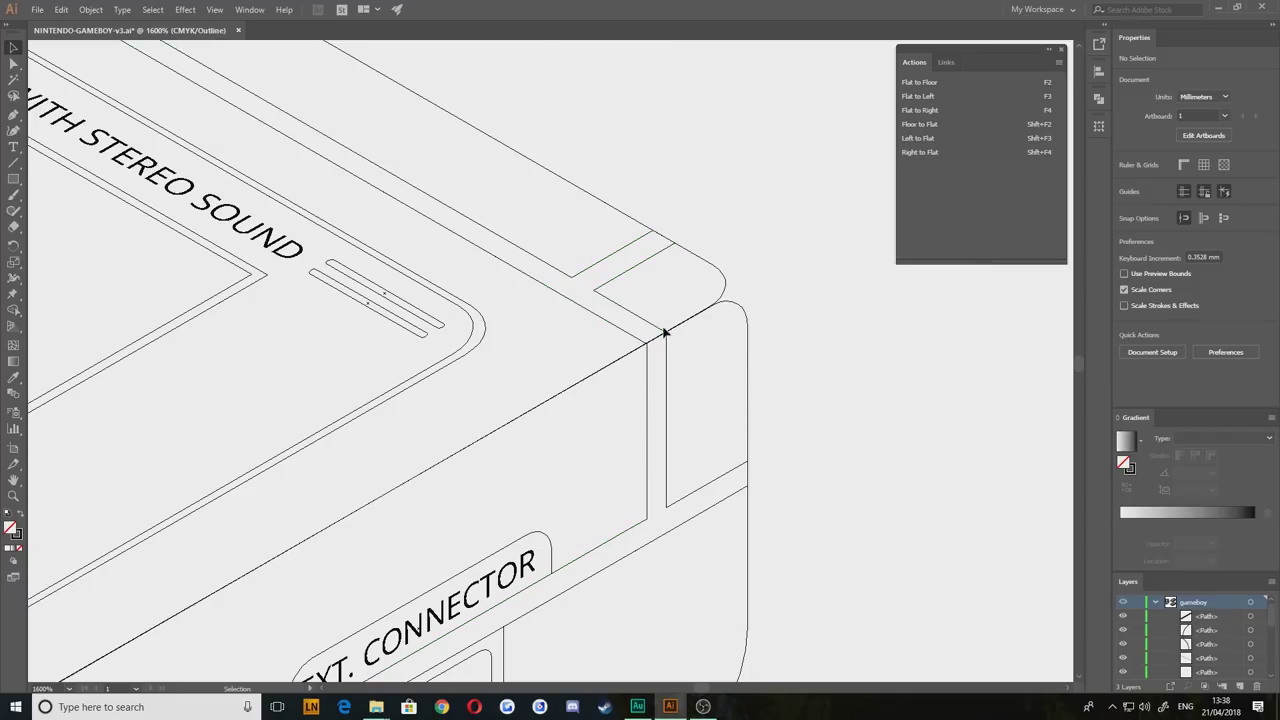
{"action": "scroll", "coordinate": [759, 344], "scroll_direction": "down", "scroll_amount": 8}
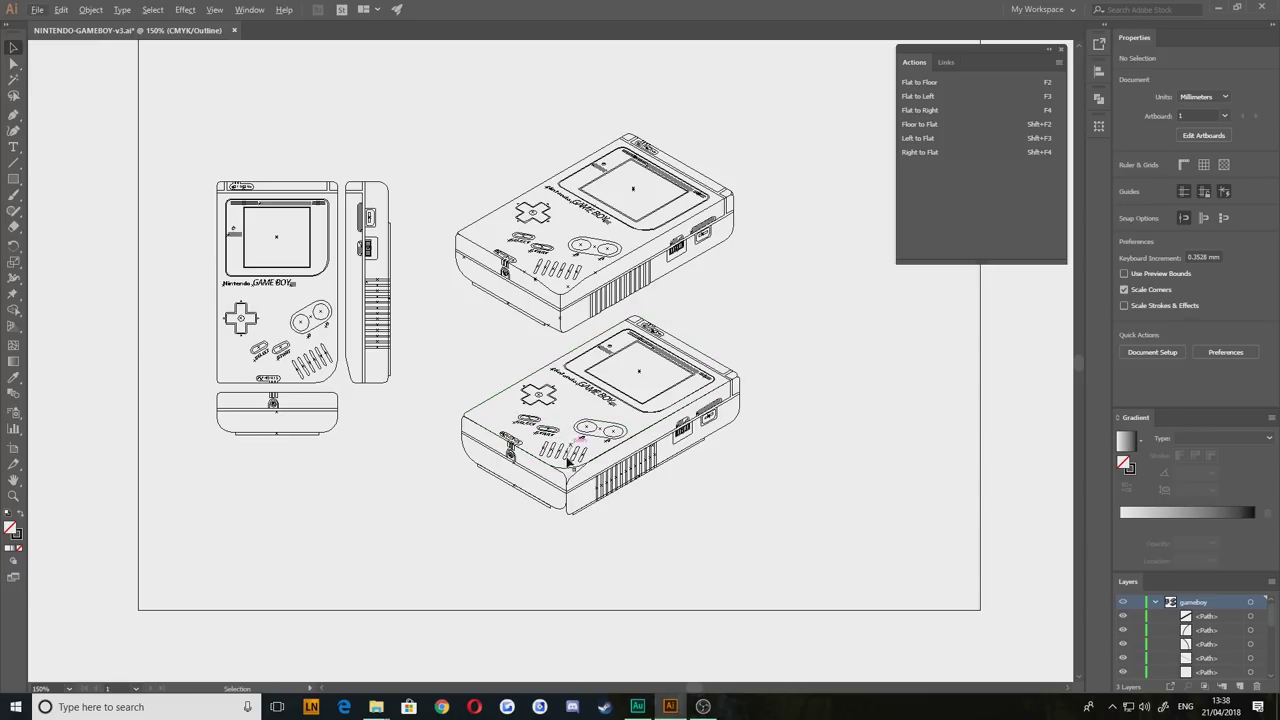
{"action": "scroll", "coordinate": [570, 460], "scroll_direction": "up", "scroll_amount": 4}
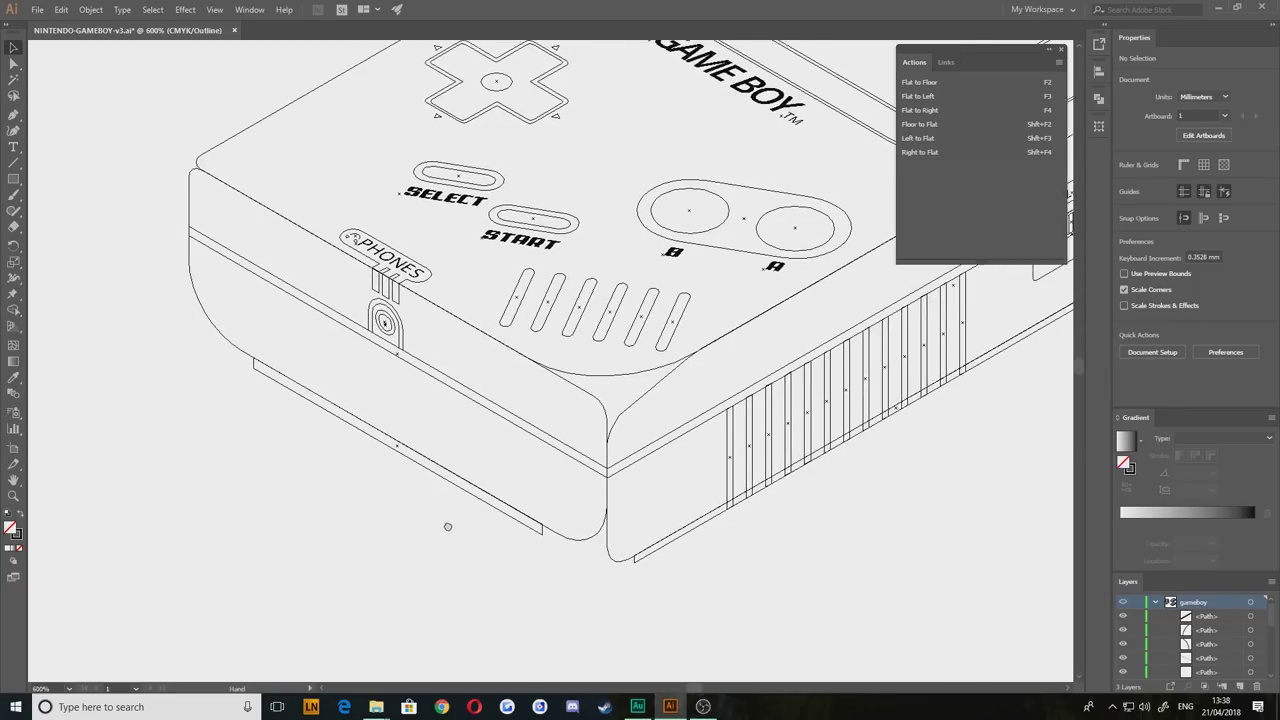
{"action": "left_click_drag", "start_coordinate": [448, 527], "coordinate": [443, 513]}
Step: Draw a curve about 2 mm long with the Pen tool, bridging the front and bottom faces' rounded outlines at the far-left corner
{"action": "mouse_move", "coordinate": [165, 297]}
{"action": "left_mouse_down"}
{"action": "mouse_move", "coordinate": [351, 569]}
{"action": "mouse_move", "coordinate": [437, 596]}
{"action": "left_mouse_up"}
{"action": "scroll", "coordinate": [462, 450], "scroll_direction": "up", "scroll_amount": 4}
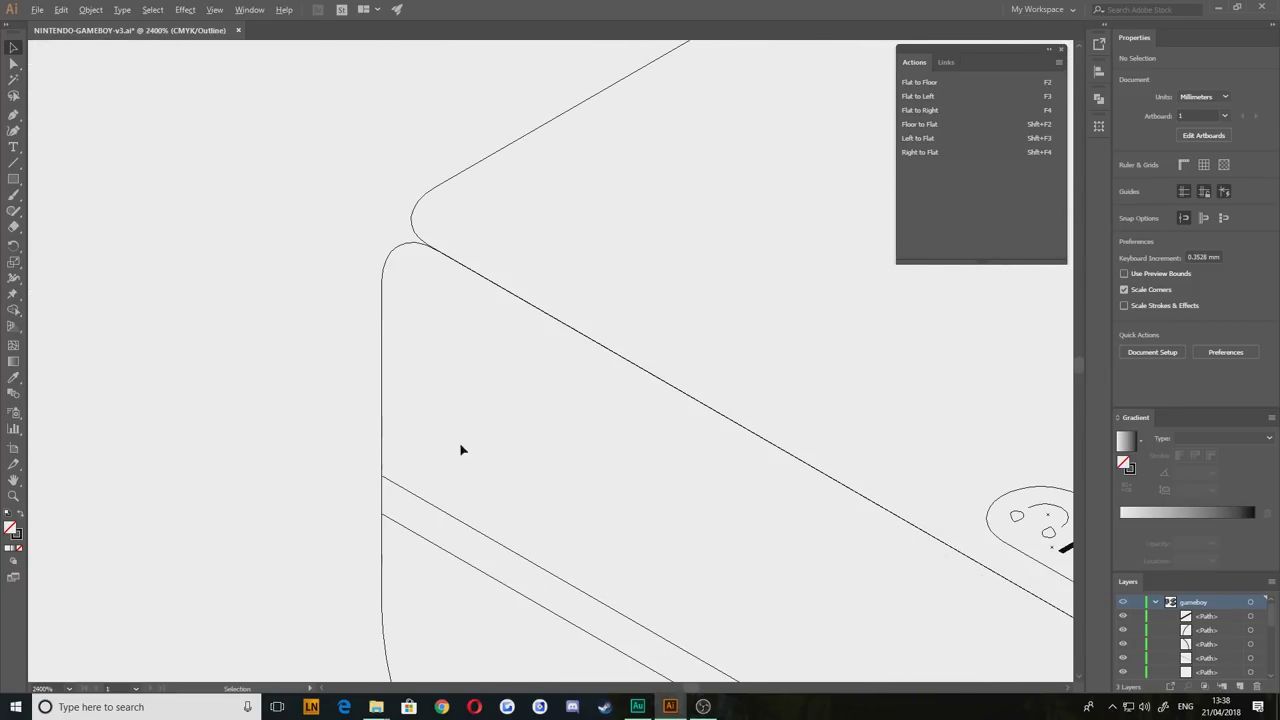
{"action": "left_click_drag", "start_coordinate": [358, 275], "coordinate": [366, 346]}
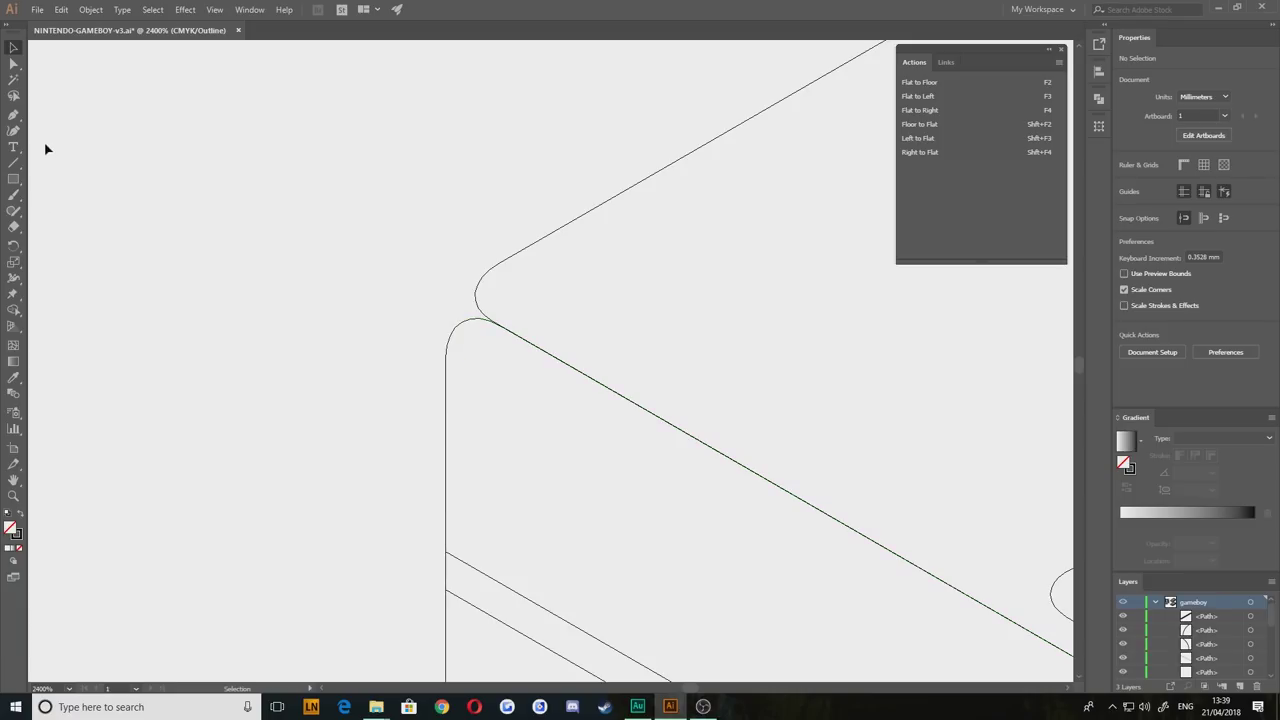
{"action": "left_click", "coordinate": [14, 115]}
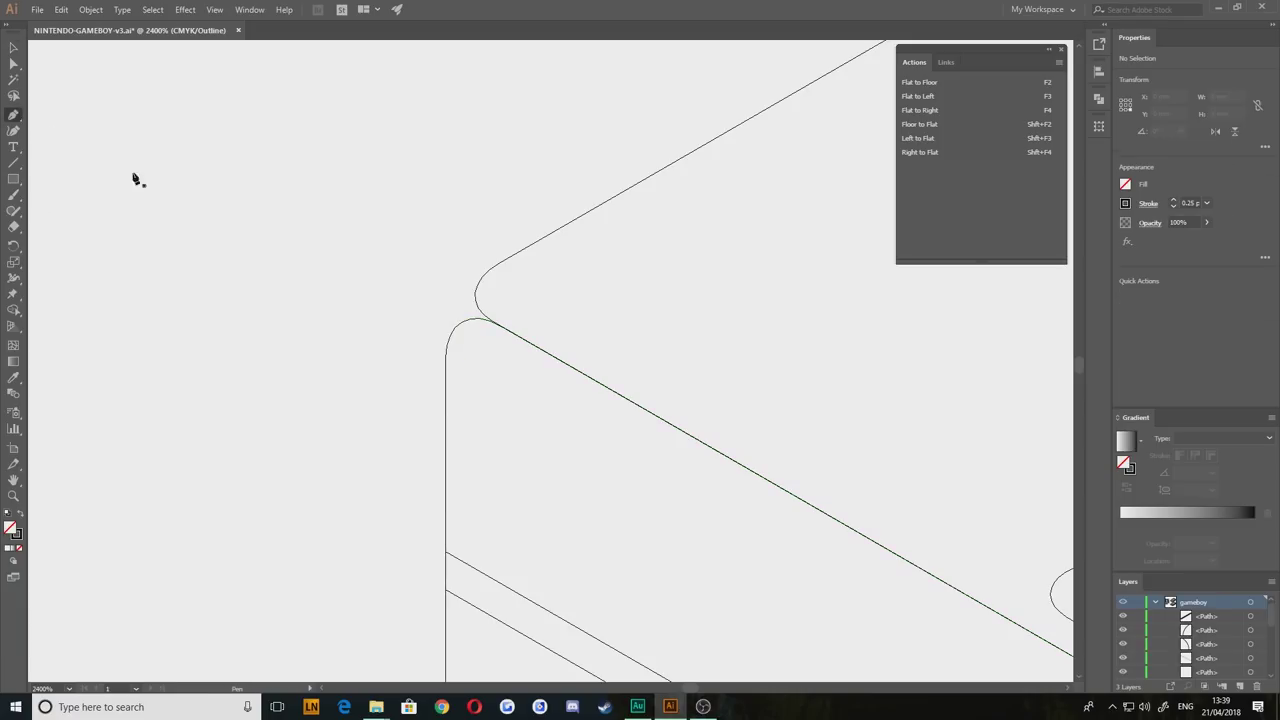
{"action": "left_click", "coordinate": [488, 271]}
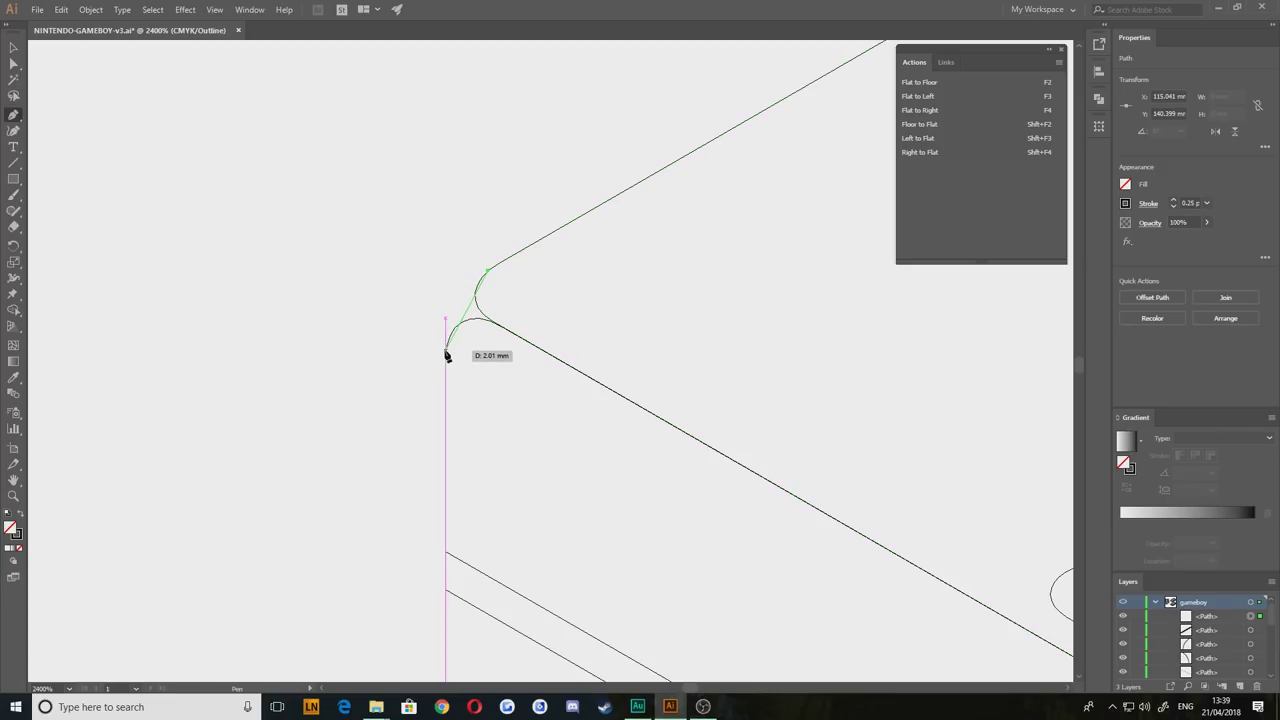
{"action": "left_click_drag", "start_coordinate": [447, 352], "coordinate": [443, 390]}
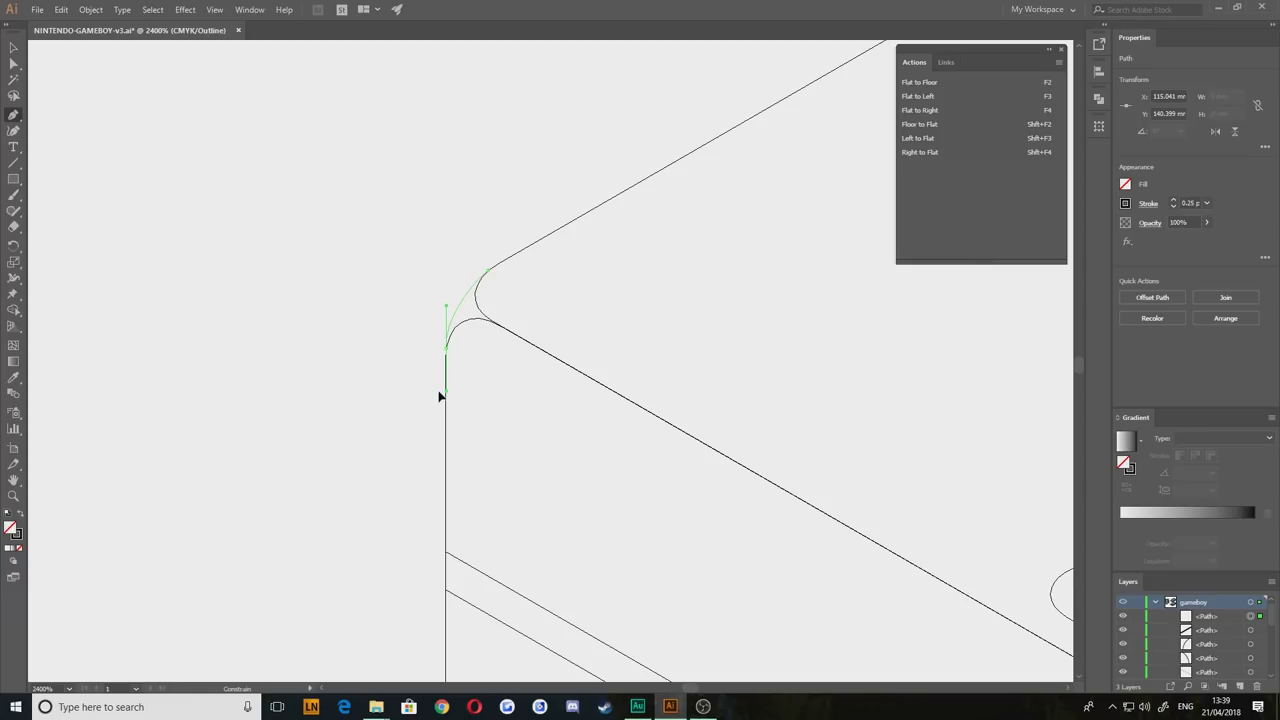
{"action": "left_click_drag", "start_coordinate": [440, 393], "coordinate": [443, 394]}
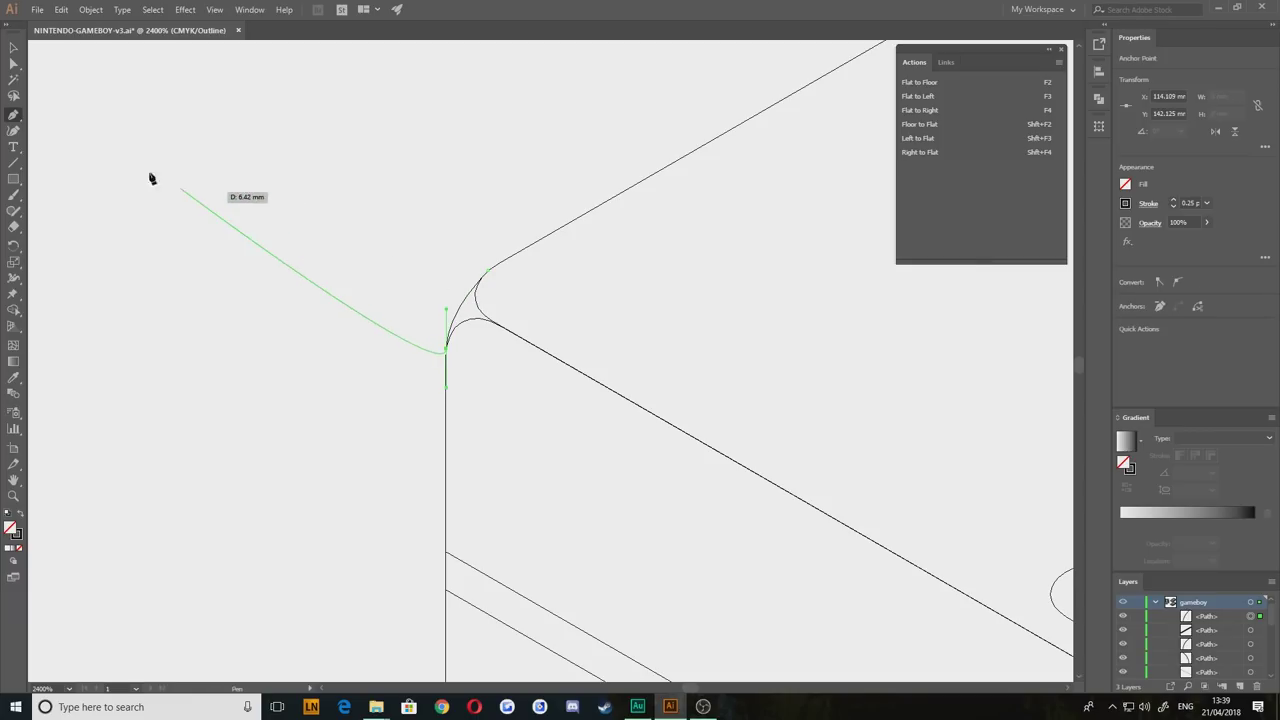
Step: Draw a curve about 2 mm long with the Pen tool, bridging the front and side faces' rounded outlines at the far-right corner
{"action": "left_click", "coordinate": [13, 47]}
{"action": "scroll", "coordinate": [486, 377], "scroll_direction": "down", "scroll_amount": 4}
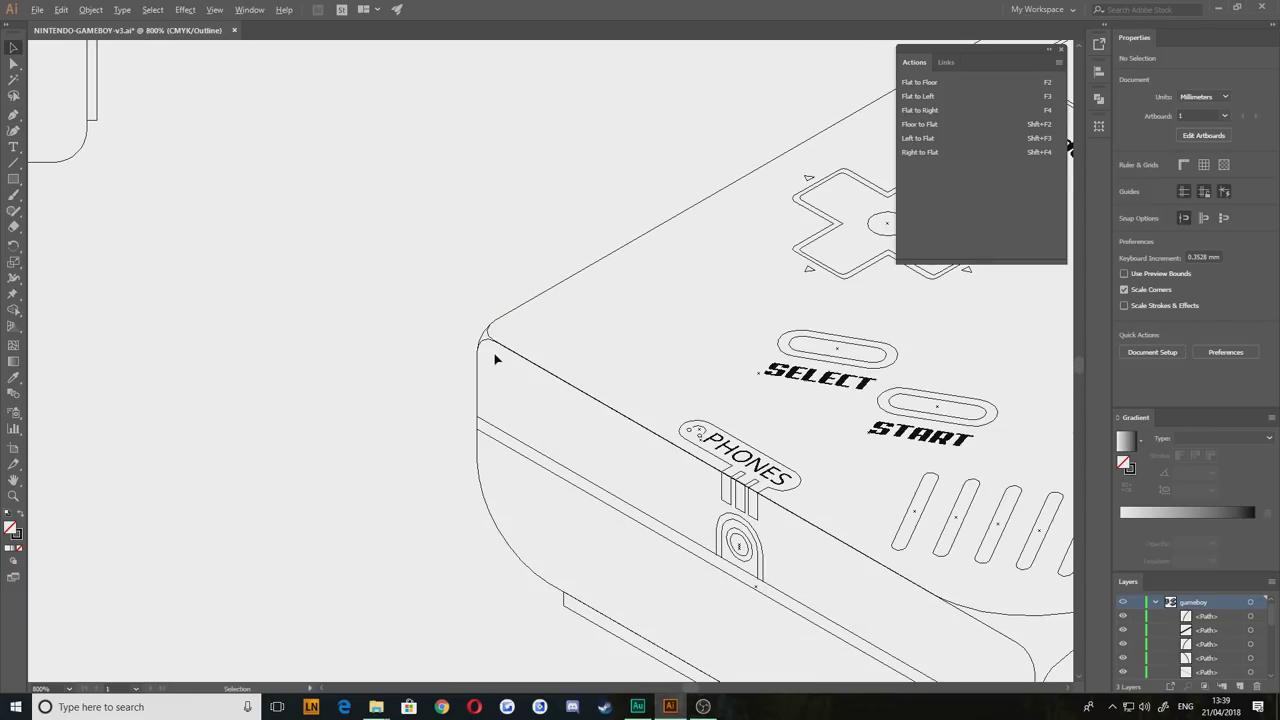
{"action": "left_click_drag", "start_coordinate": [526, 374], "coordinate": [365, 325]}
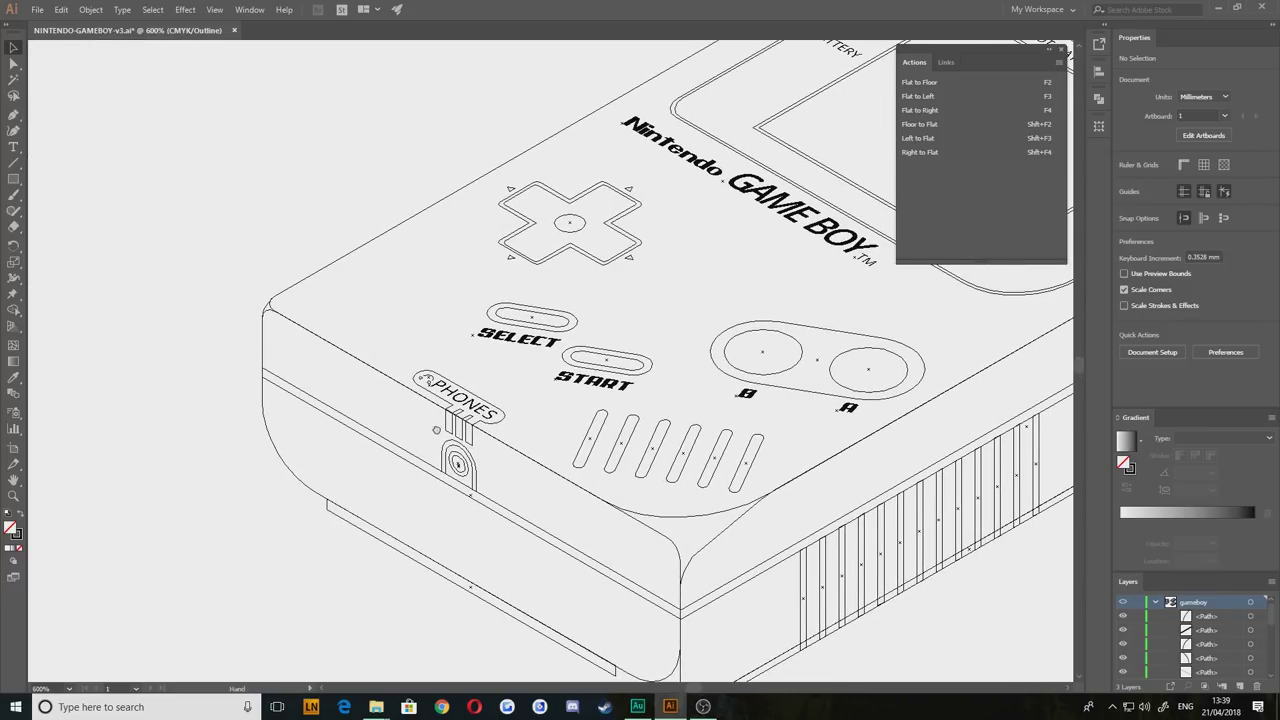
{"action": "left_click_drag", "start_coordinate": [436, 430], "coordinate": [190, 266]}
{"action": "left_click_drag", "start_coordinate": [653, 227], "coordinate": [63, 580]}
{"action": "left_click_drag", "start_coordinate": [400, 437], "coordinate": [289, 411]}
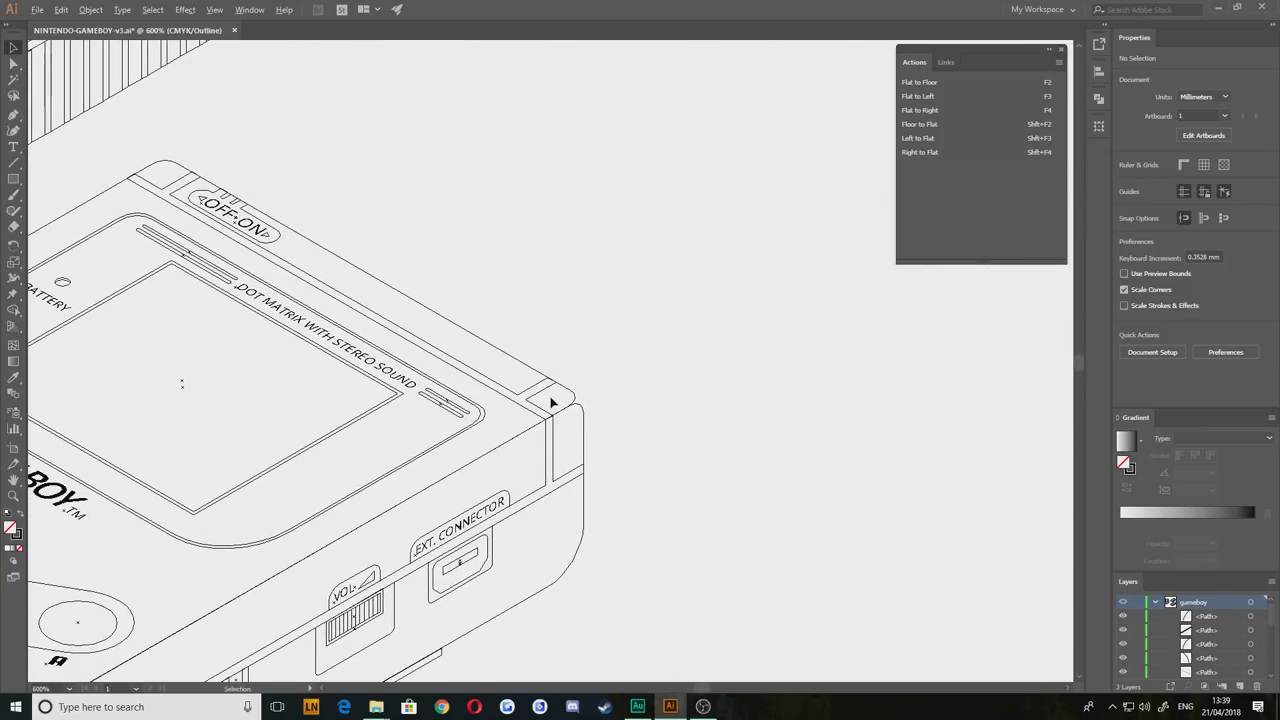
{"action": "scroll", "coordinate": [552, 401], "scroll_direction": "up", "scroll_amount": 3}
{"action": "left_click_drag", "start_coordinate": [497, 363], "coordinate": [486, 339]}
{"action": "key", "text": "p"}
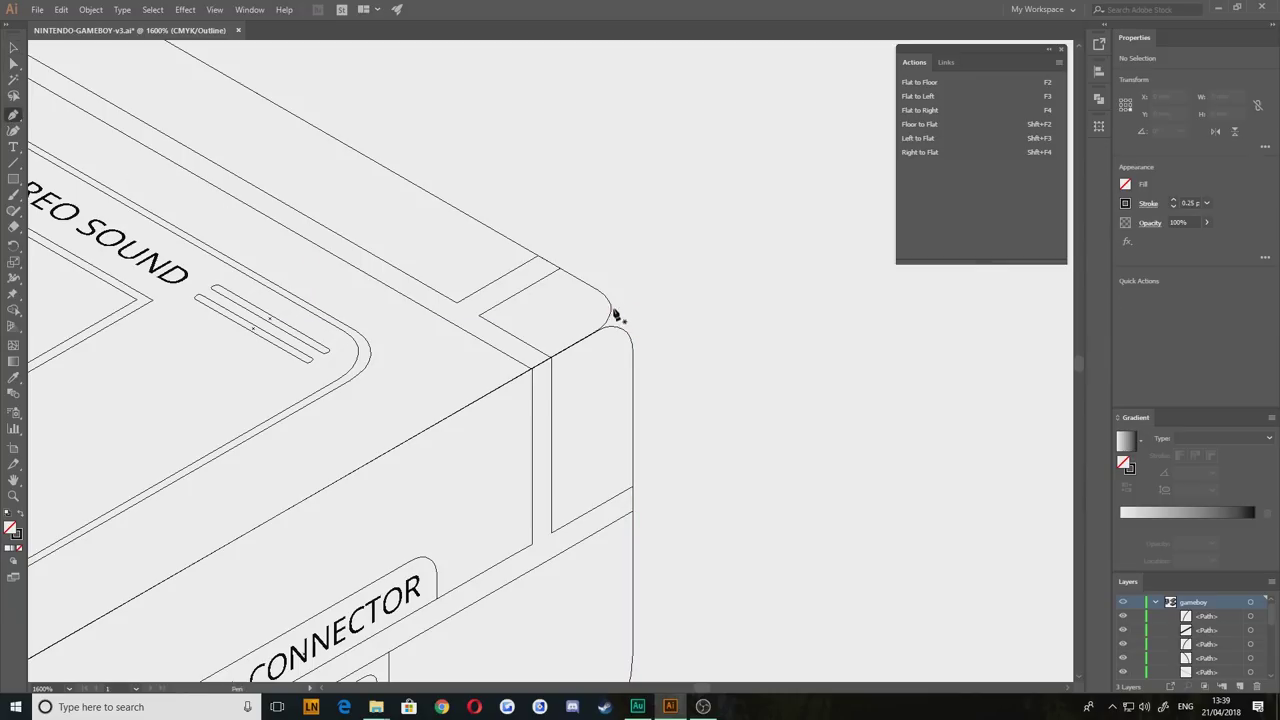
{"action": "left_click", "coordinate": [603, 296]}
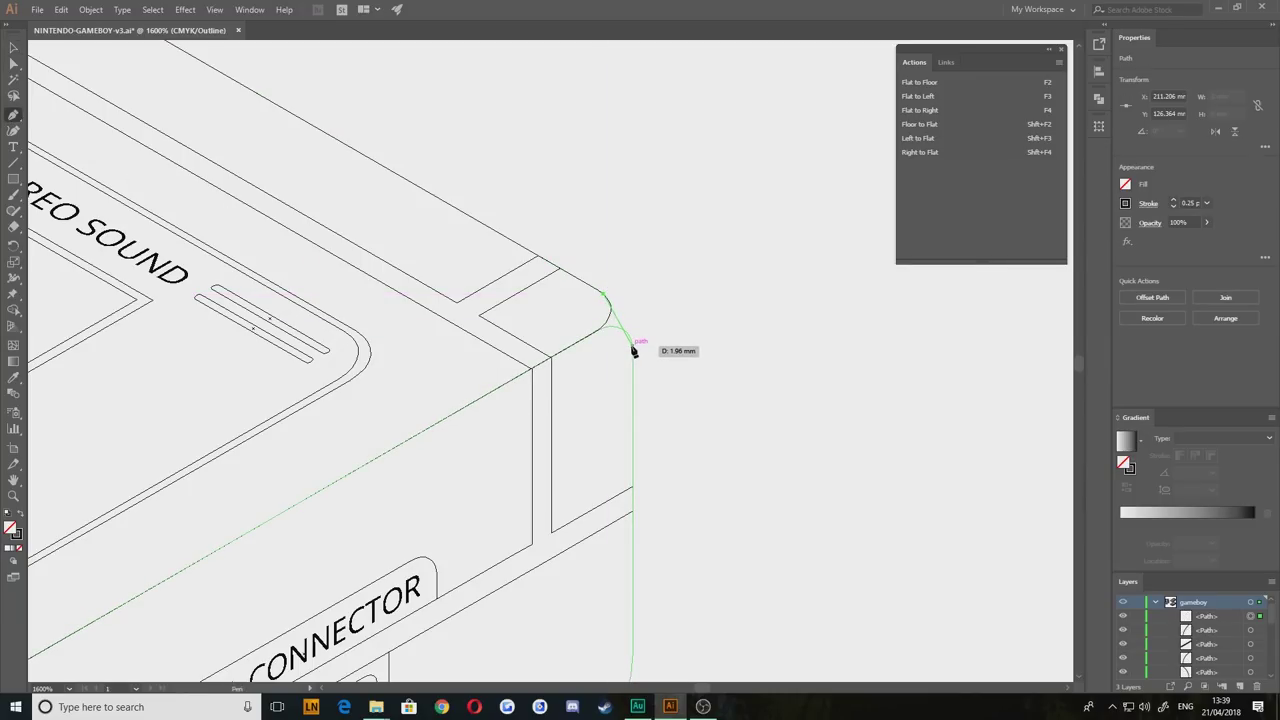
{"action": "left_click_drag", "start_coordinate": [633, 348], "coordinate": [633, 375]}
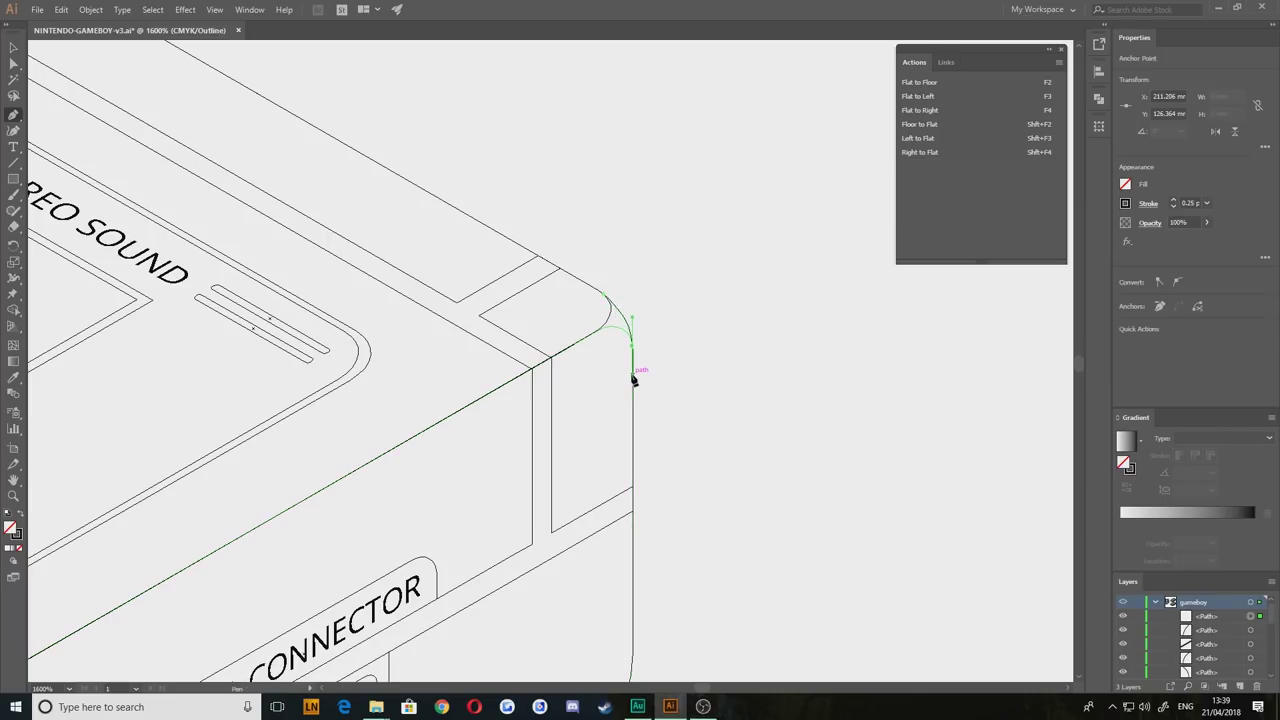
{"action": "left_click", "coordinate": [14, 47]}
{"action": "left_click", "coordinate": [573, 177]}
Step: Examine the long edge shared by the front and side faces and the near corner for doubled lines and mismatched outlines
{"action": "left_click_drag", "start_coordinate": [508, 402], "coordinate": [628, 332]}
{"action": "left_click_drag", "start_coordinate": [431, 469], "coordinate": [459, 451]}
{"action": "left_click_drag", "start_coordinate": [310, 532], "coordinate": [322, 530]}
{"action": "scroll", "coordinate": [322, 528], "scroll_direction": "down", "scroll_amount": 5}
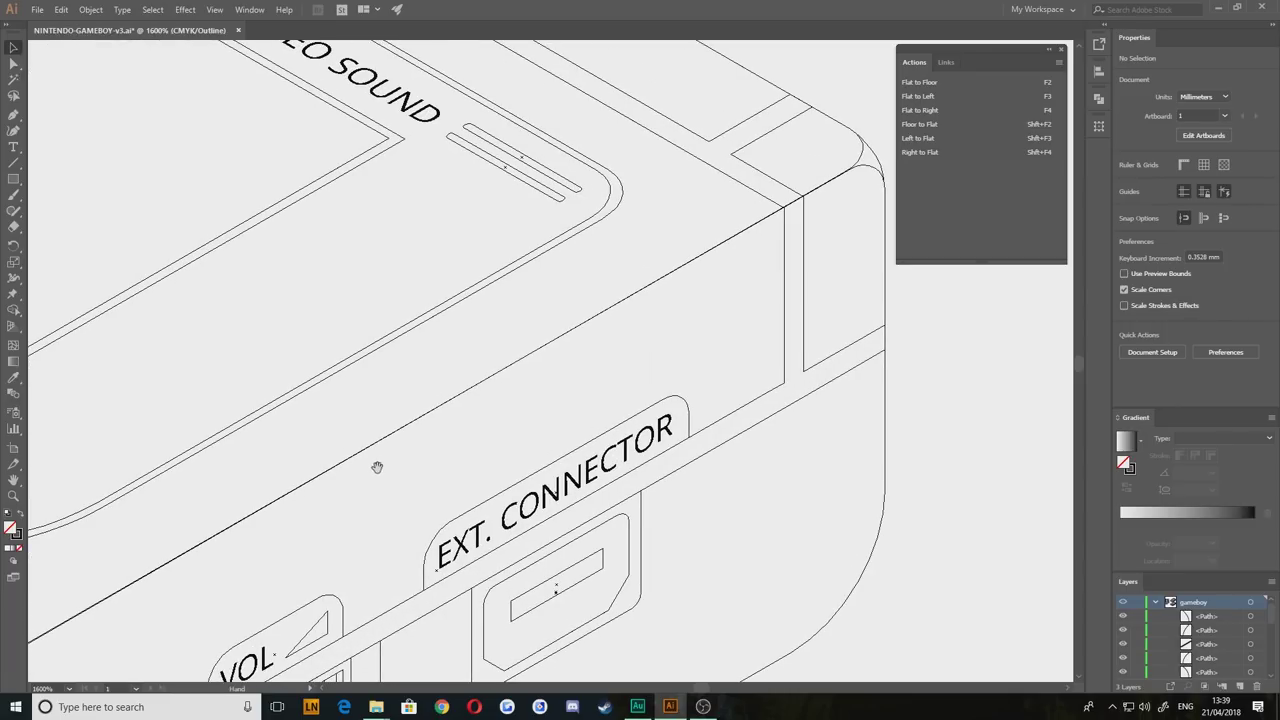
{"action": "left_click_drag", "start_coordinate": [506, 419], "coordinate": [567, 386]}
{"action": "left_click_drag", "start_coordinate": [520, 219], "coordinate": [360, 656]}
{"action": "left_click_drag", "start_coordinate": [450, 469], "coordinate": [512, 126]}
{"action": "left_click_drag", "start_coordinate": [341, 582], "coordinate": [389, 453]}
{"action": "scroll", "coordinate": [487, 420], "scroll_direction": "up", "scroll_amount": 3}
{"action": "scroll", "coordinate": [466, 290], "scroll_direction": "up", "scroll_amount": 3}
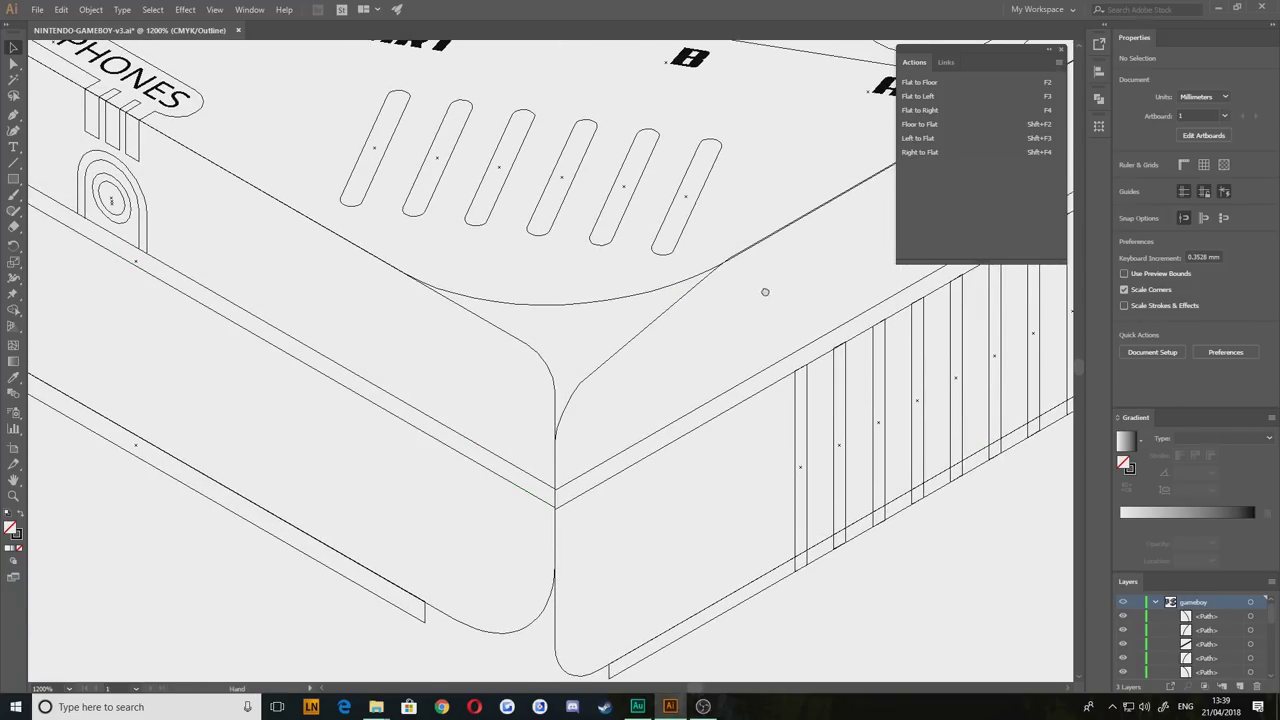
{"action": "left_click_drag", "start_coordinate": [765, 292], "coordinate": [425, 444]}
{"action": "scroll", "coordinate": [496, 406], "scroll_direction": "up", "scroll_amount": 2}
{"action": "left_click_drag", "start_coordinate": [340, 404], "coordinate": [549, 298]}
{"action": "scroll", "coordinate": [485, 400], "scroll_direction": "up", "scroll_amount": 2}
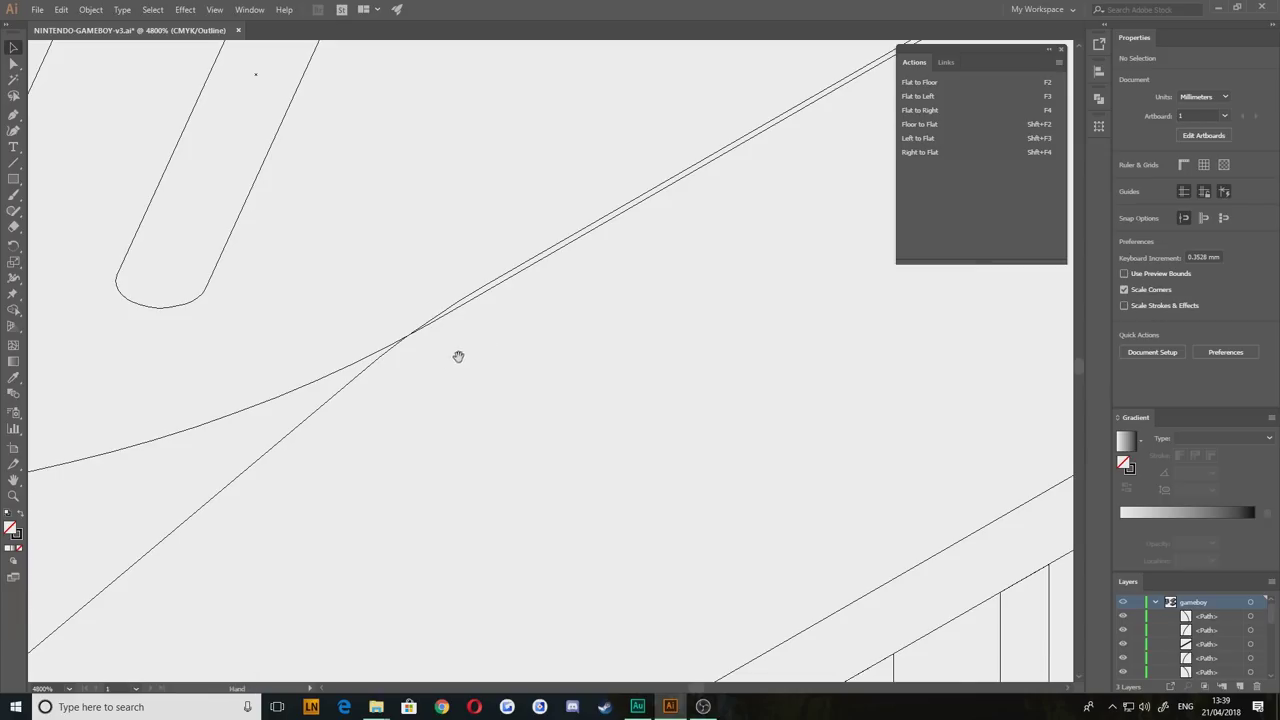
{"action": "left_click_drag", "start_coordinate": [458, 356], "coordinate": [420, 394]}
{"action": "scroll", "coordinate": [590, 366], "scroll_direction": "down", "scroll_amount": 3}
{"action": "left_click_drag", "start_coordinate": [636, 378], "coordinate": [449, 526]}
{"action": "left_click_drag", "start_coordinate": [855, 260], "coordinate": [265, 559]}
{"action": "left_click_drag", "start_coordinate": [664, 369], "coordinate": [862, 205]}
{"action": "scroll", "coordinate": [349, 540], "scroll_direction": "down", "scroll_amount": 1}
{"action": "scroll", "coordinate": [411, 500], "scroll_direction": "down", "scroll_amount": 1}
{"action": "left_click_drag", "start_coordinate": [429, 494], "coordinate": [530, 431]}
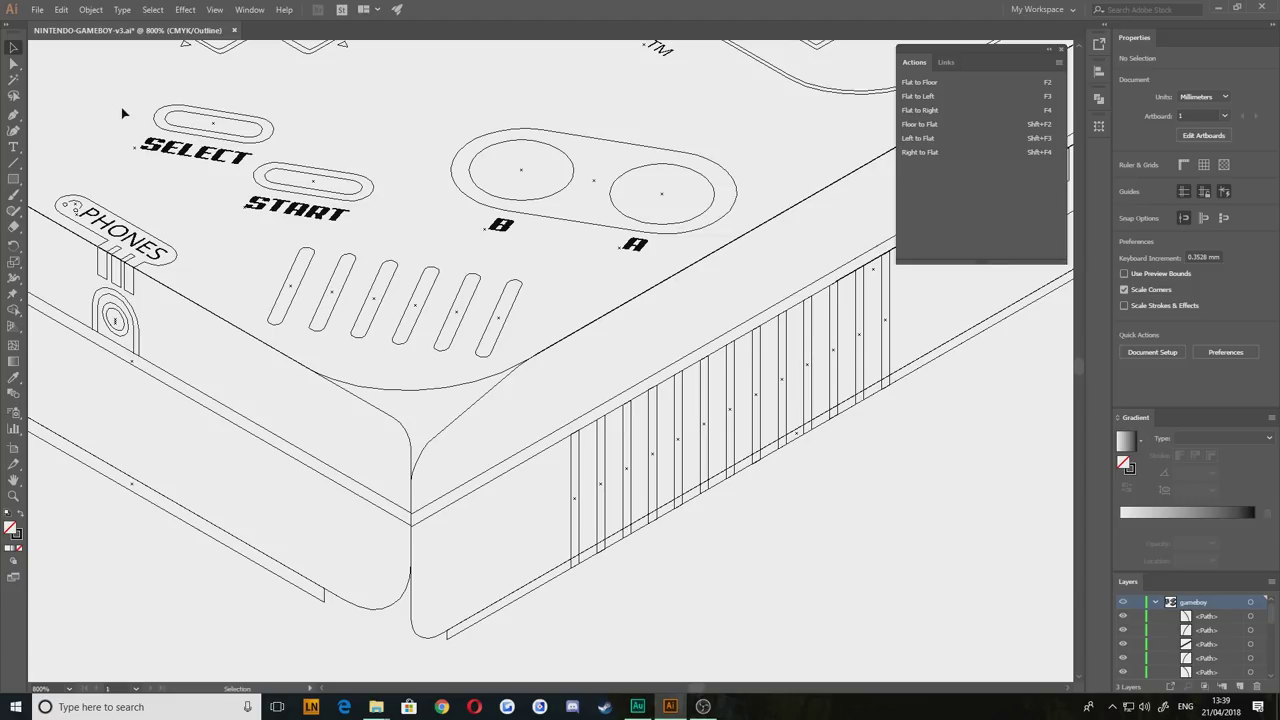
Step: Delete the side face's long upper edge segment that doubles the front face's edge
{"action": "left_click", "coordinate": [13, 63]}
{"action": "scroll", "coordinate": [634, 332], "scroll_direction": "up", "scroll_amount": 3}
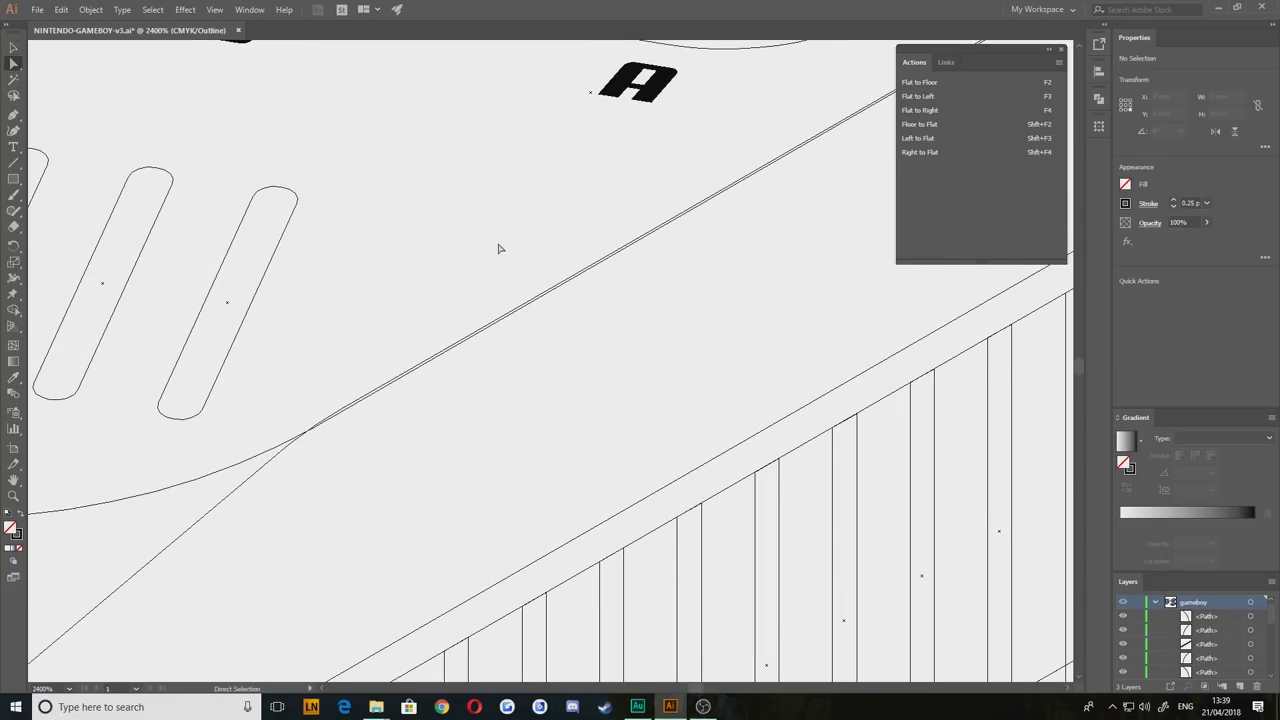
{"action": "left_click", "coordinate": [668, 223]}
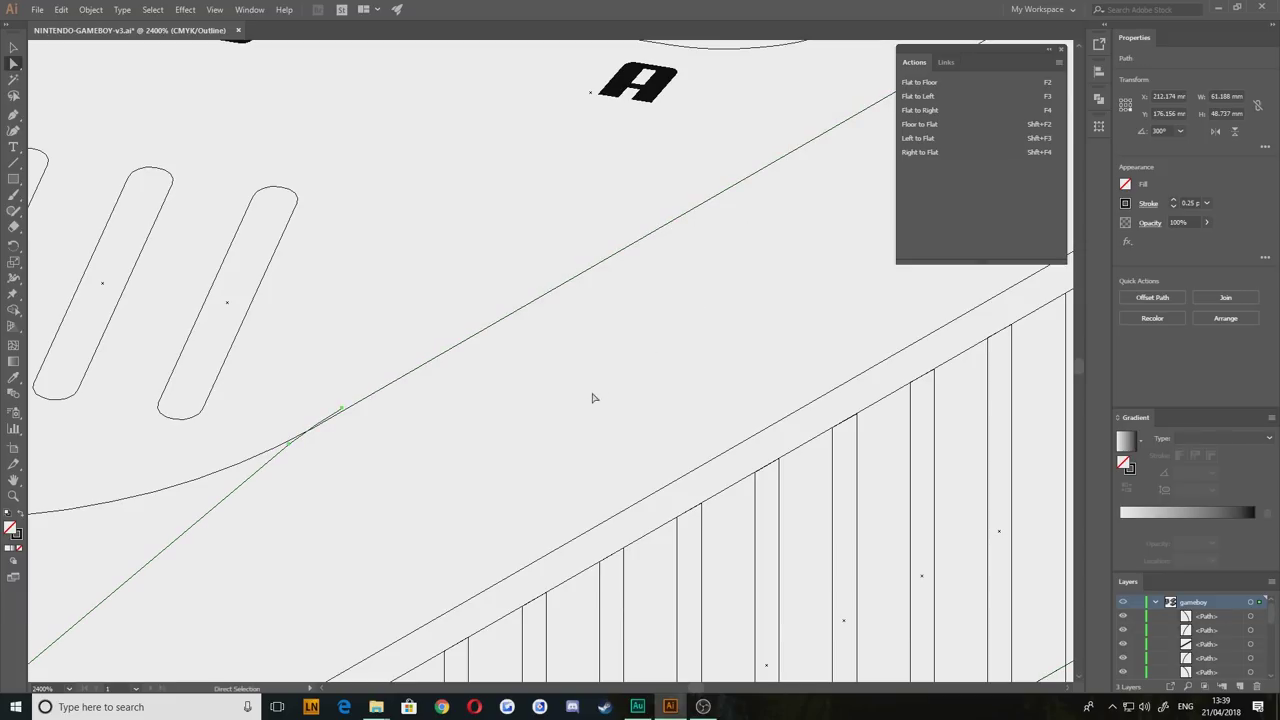
Step: Check the side face's open outline from the far-right corner back to the near corner, and deselect it
{"action": "scroll", "coordinate": [590, 396], "scroll_direction": "down", "scroll_amount": 2}
{"action": "left_click_drag", "start_coordinate": [686, 271], "coordinate": [287, 557]}
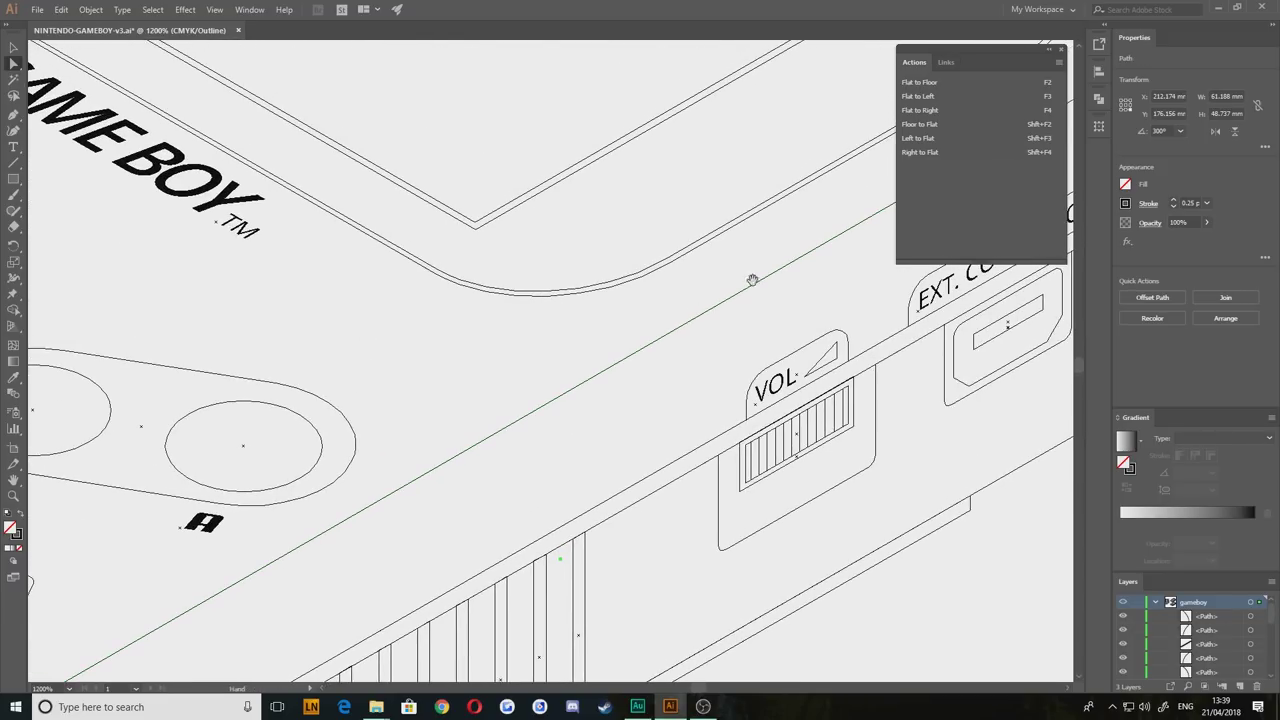
{"action": "left_click_drag", "start_coordinate": [752, 280], "coordinate": [144, 605]}
{"action": "scroll", "coordinate": [515, 455], "scroll_direction": "up", "scroll_amount": 3}
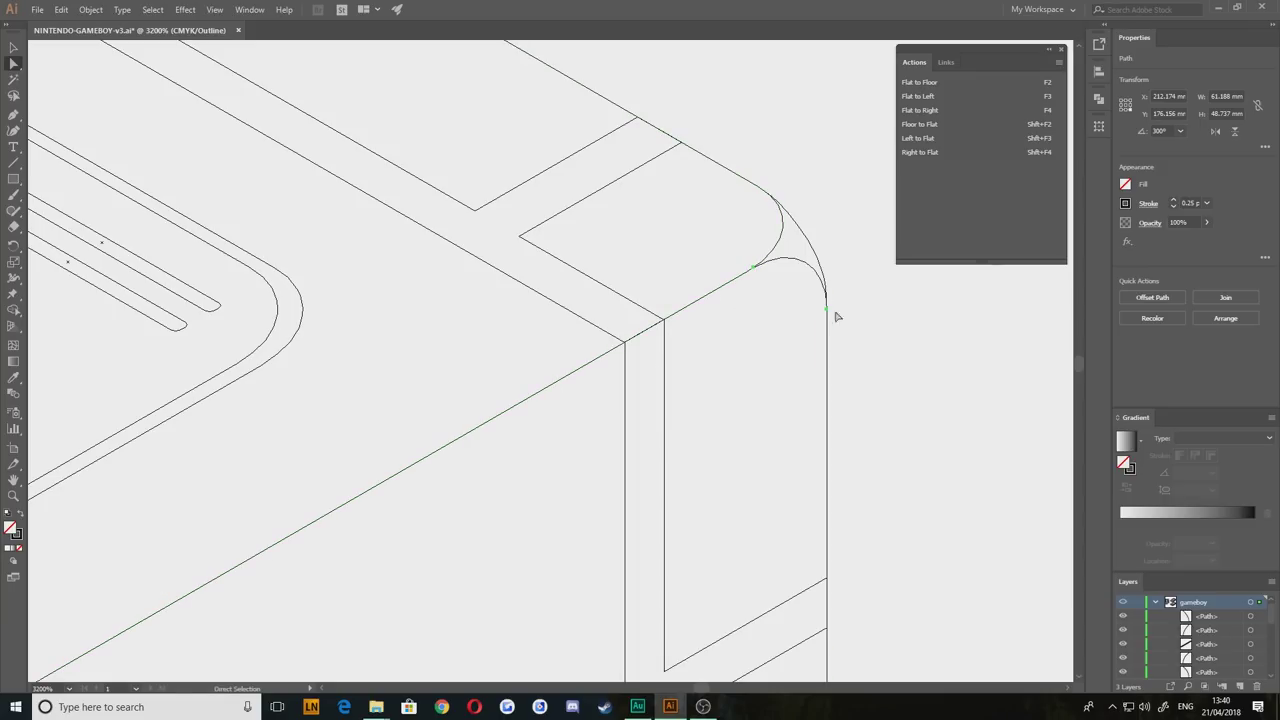
{"action": "scroll", "coordinate": [515, 462], "scroll_direction": "down", "scroll_amount": 2}
{"action": "left_click_drag", "start_coordinate": [374, 566], "coordinate": [840, 274]}
{"action": "left_click_drag", "start_coordinate": [320, 514], "coordinate": [738, 241]}
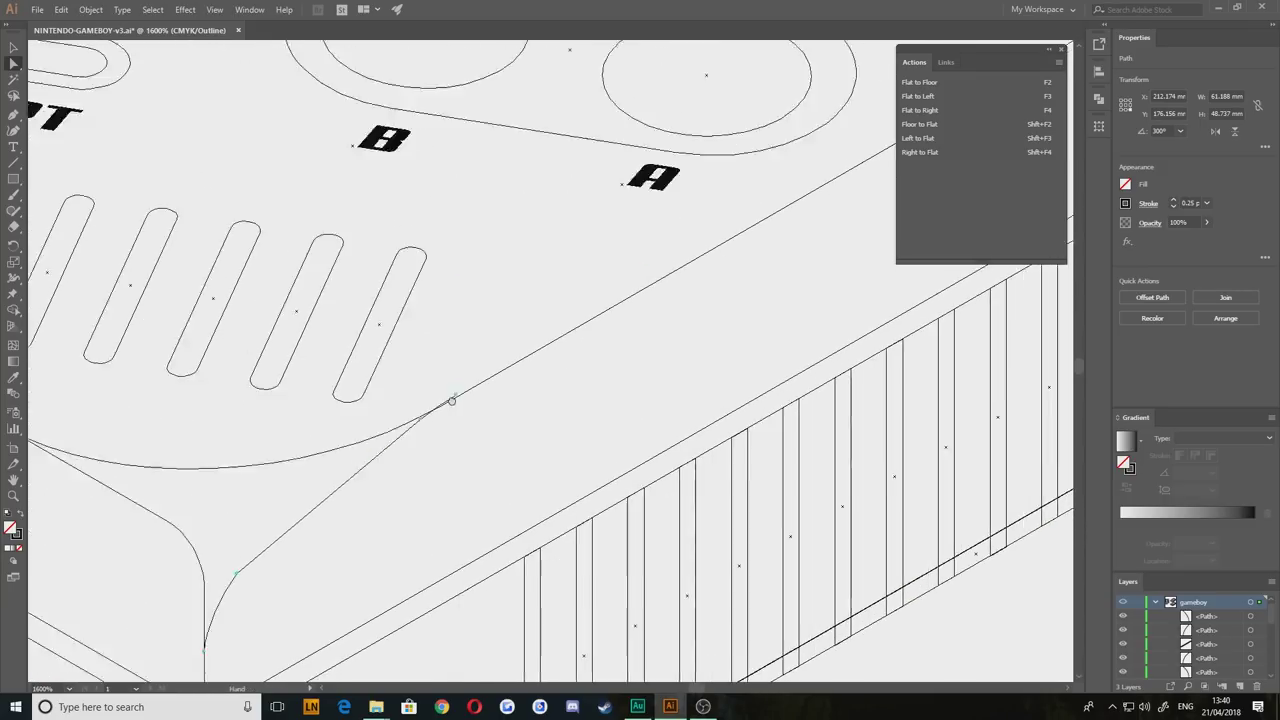
{"action": "left_click_drag", "start_coordinate": [452, 401], "coordinate": [667, 262]}
{"action": "left_click_drag", "start_coordinate": [280, 325], "coordinate": [401, 268]}
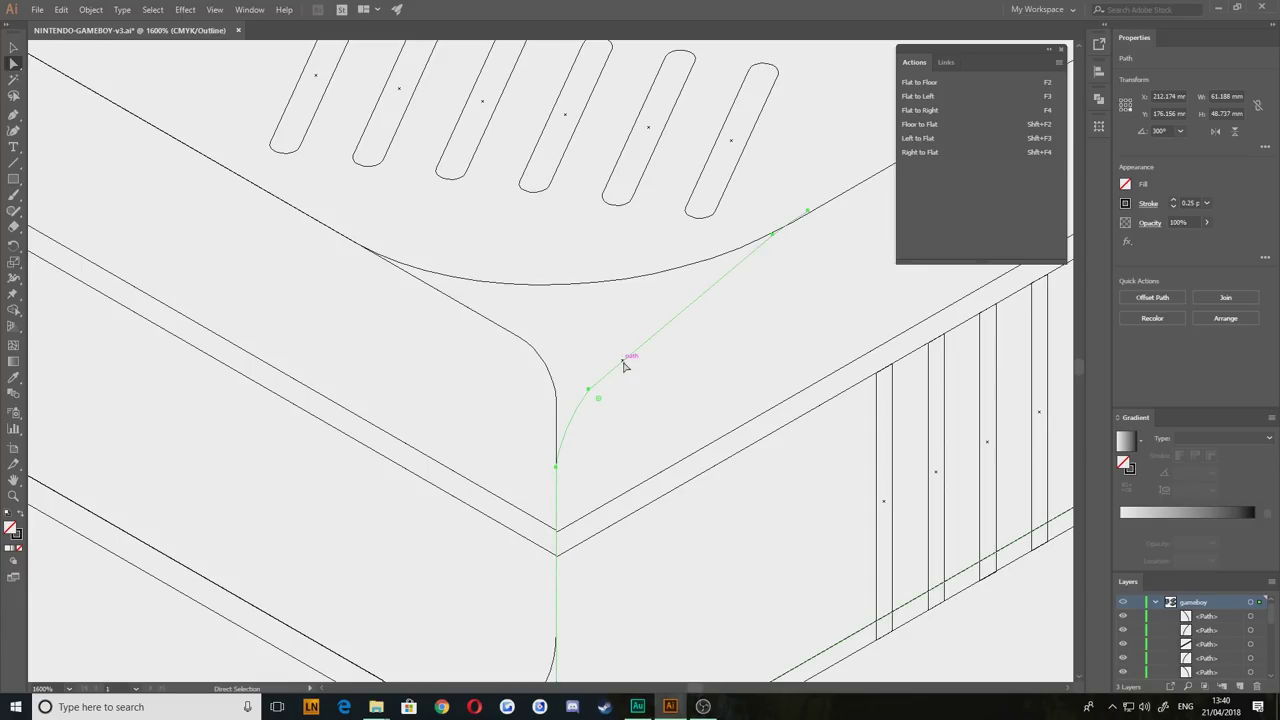
{"action": "left_click", "coordinate": [797, 243]}
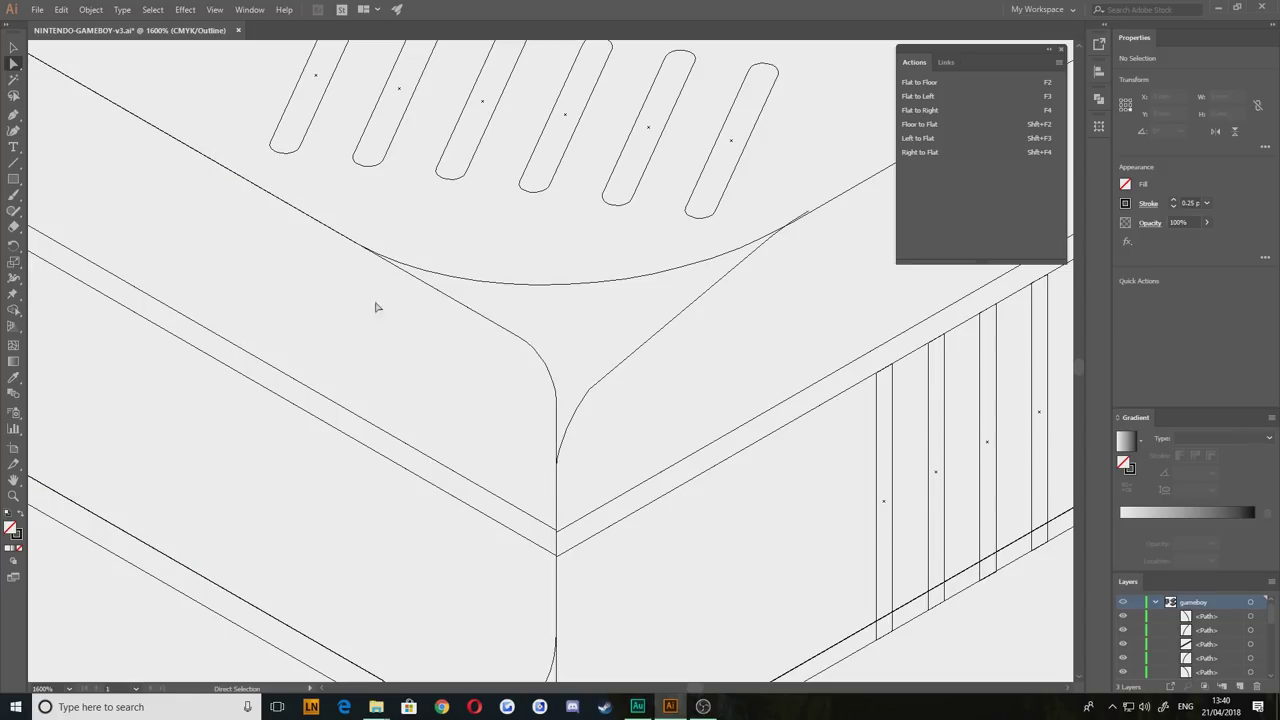
Step: Select the side face outline's anchor points along the sloping and curved segments at the near corner
{"action": "scroll", "coordinate": [786, 318], "scroll_direction": "up", "scroll_amount": 2}
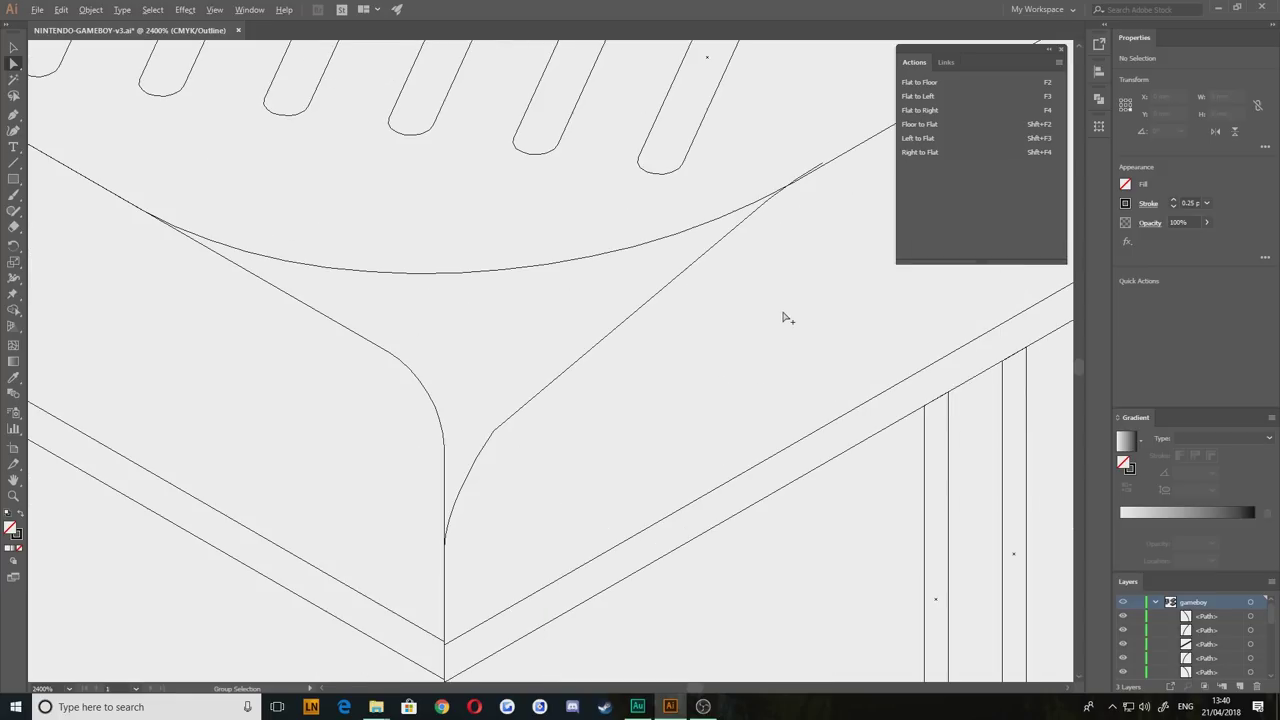
{"action": "left_click", "coordinate": [718, 258]}
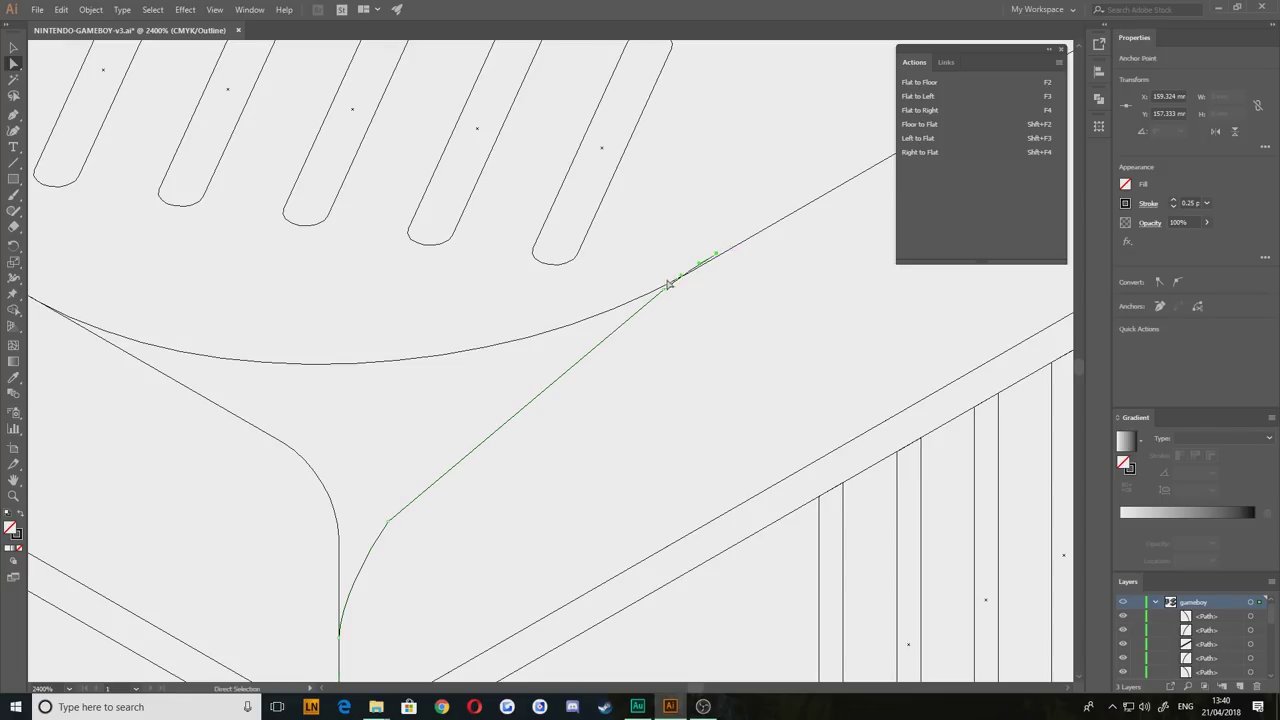
{"action": "scroll", "coordinate": [679, 310], "scroll_direction": "up", "scroll_amount": 2}
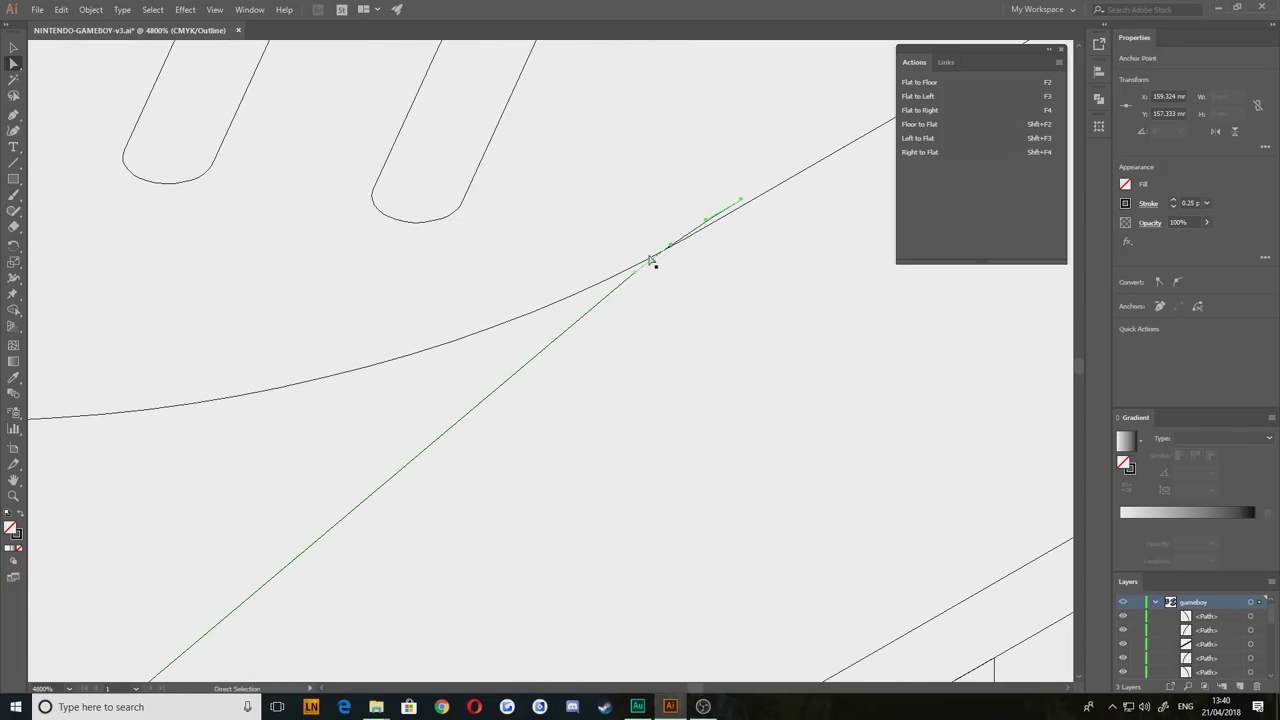
{"action": "left_click", "coordinate": [635, 273], "text": "shift"}
{"action": "key", "text": "space"}
{"action": "left_click_drag", "start_coordinate": [455, 505], "coordinate": [767, 274]}
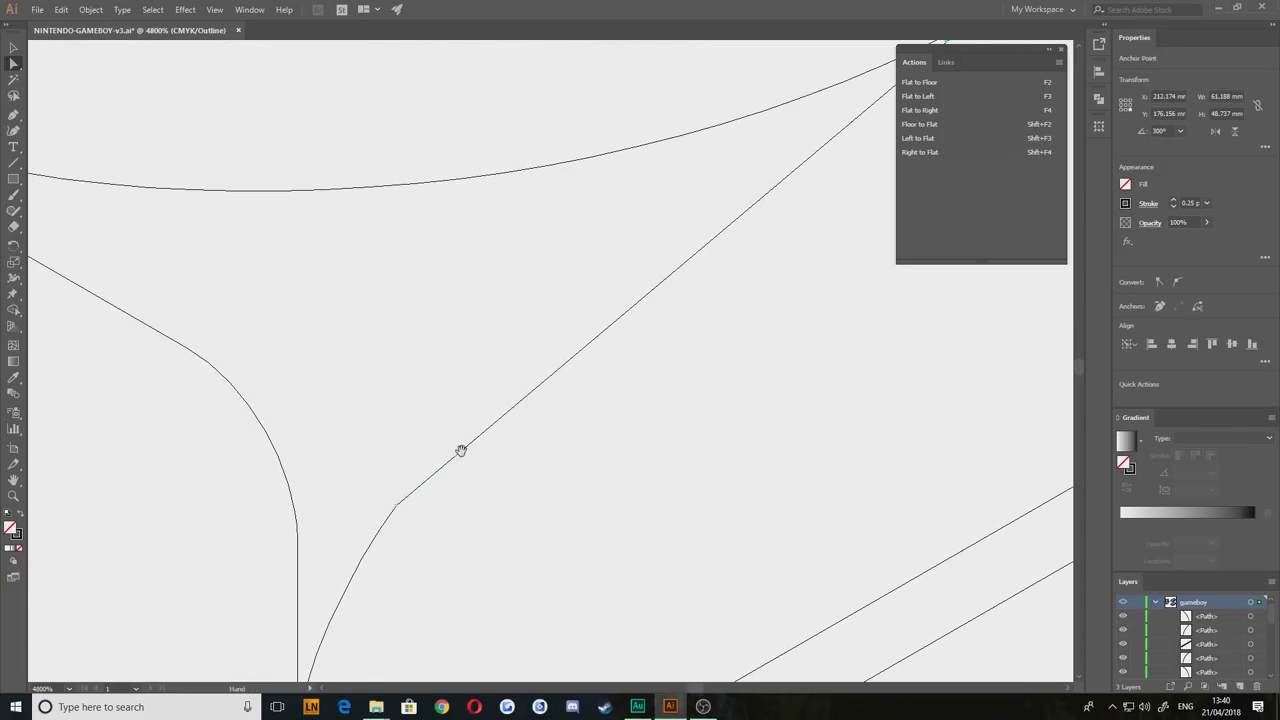
{"action": "left_click", "coordinate": [400, 507]}
{"action": "left_click_drag", "start_coordinate": [346, 580], "coordinate": [526, 318]}
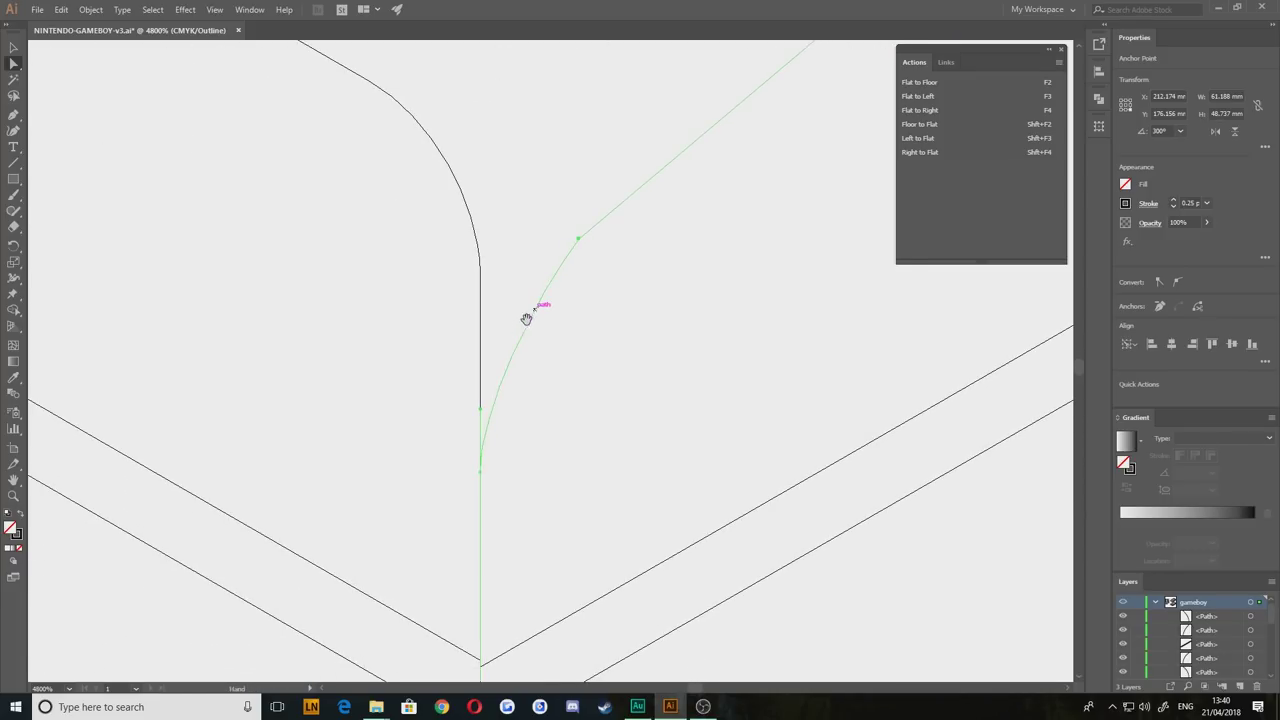
{"action": "left_click", "coordinate": [479, 472]}
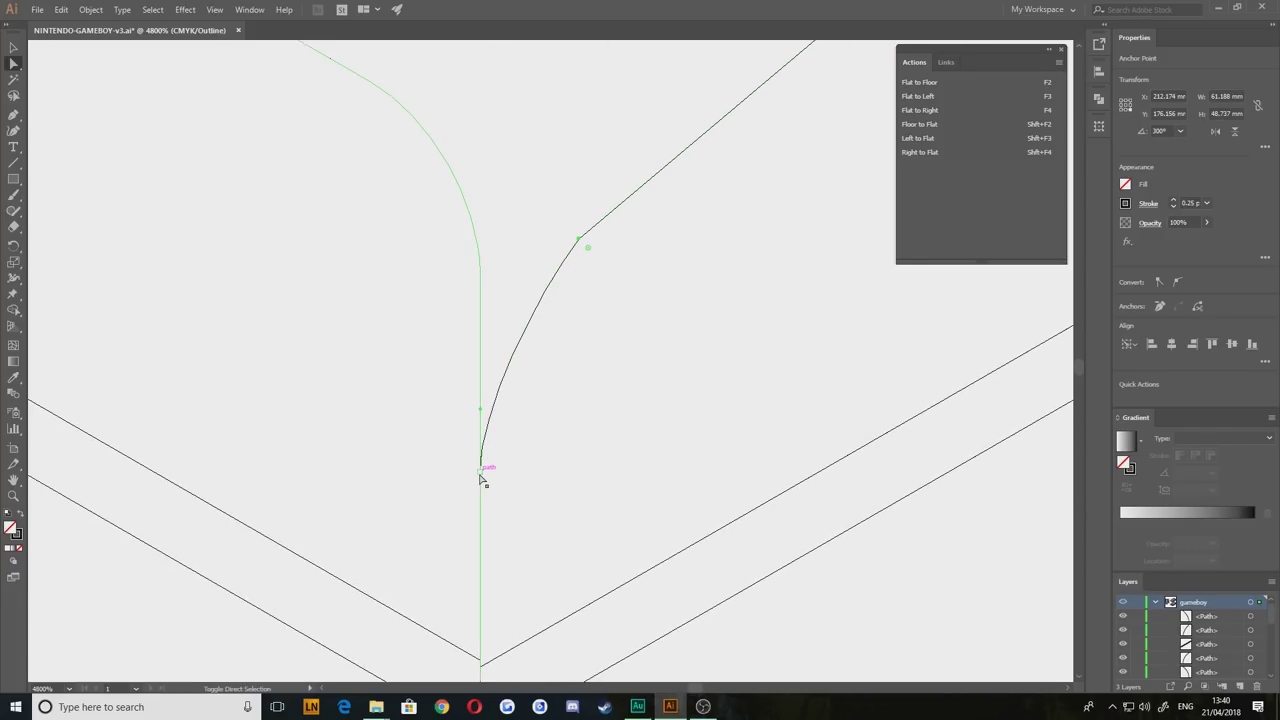
{"action": "left_click", "coordinate": [480, 474], "text": "shift"}
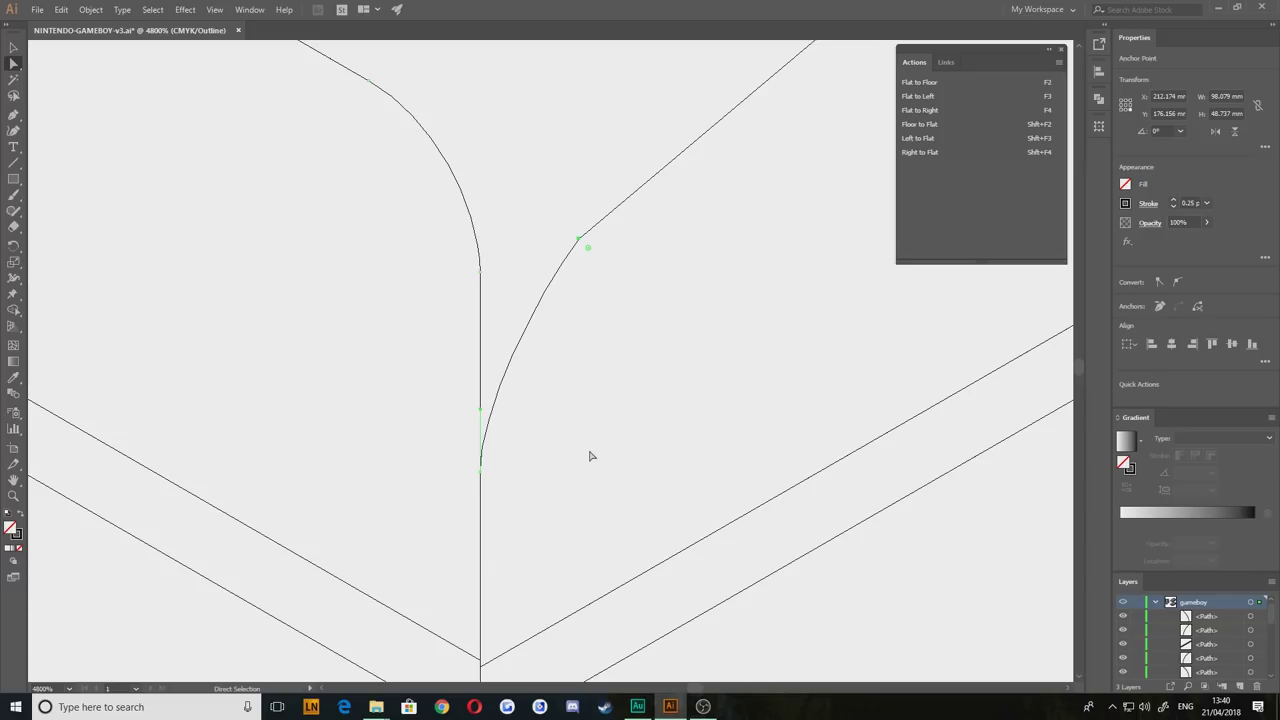
{"action": "scroll", "coordinate": [566, 419], "scroll_direction": "down", "scroll_amount": 3}
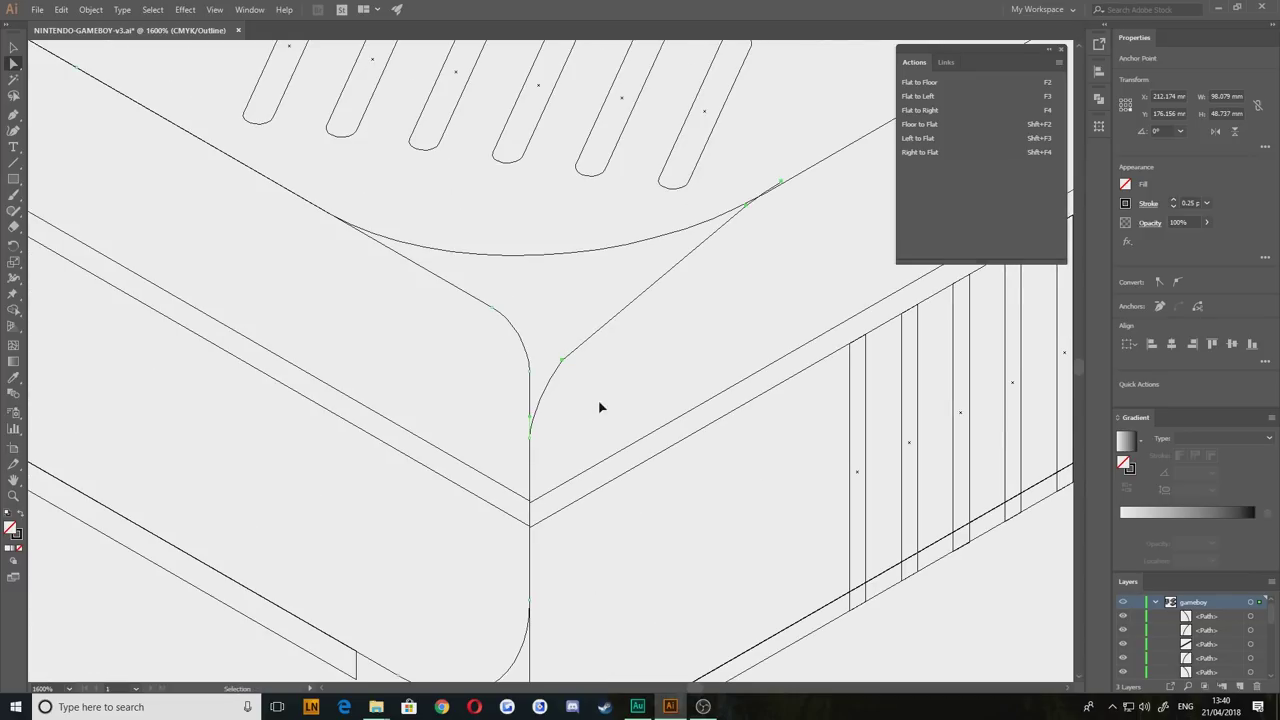
Step: Try to move the side face's selected near-corner segments away from the outline
{"action": "key", "text": "ctrl+z"}
{"action": "key", "text": "ctrl+z"}
{"action": "left_click", "coordinate": [13, 48]}
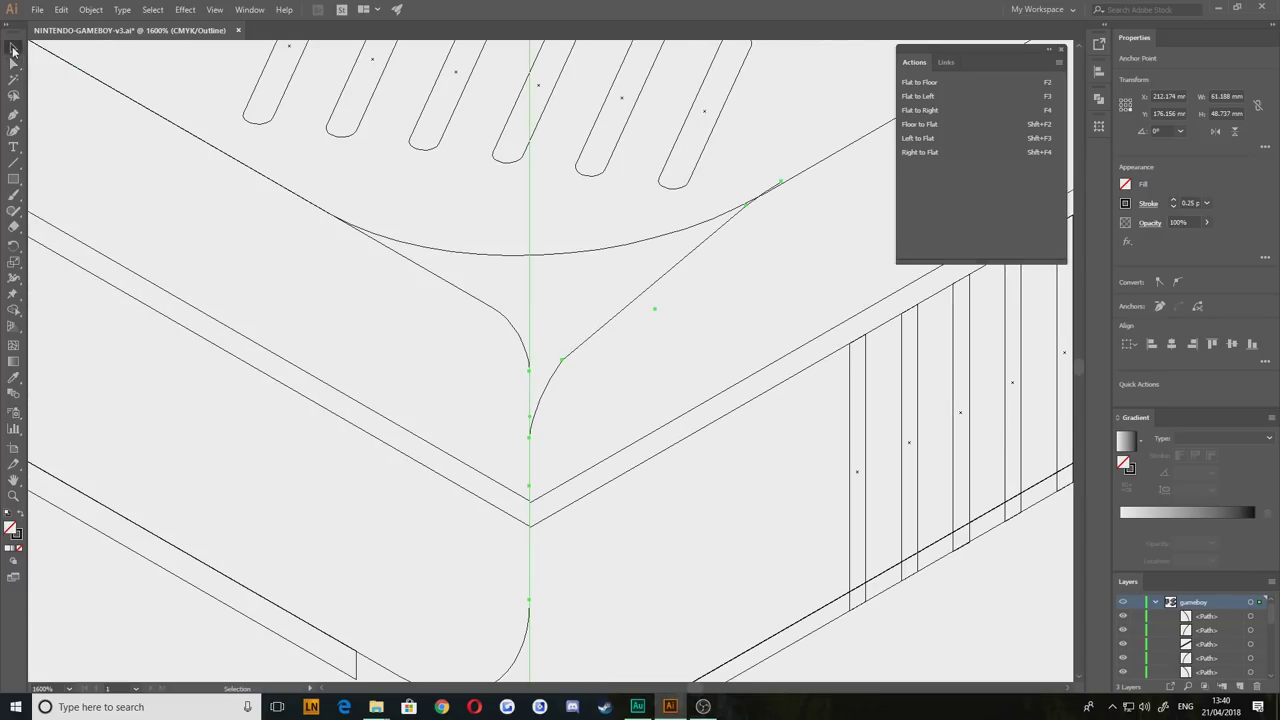
{"action": "left_click_drag", "start_coordinate": [642, 289], "coordinate": [697, 330]}
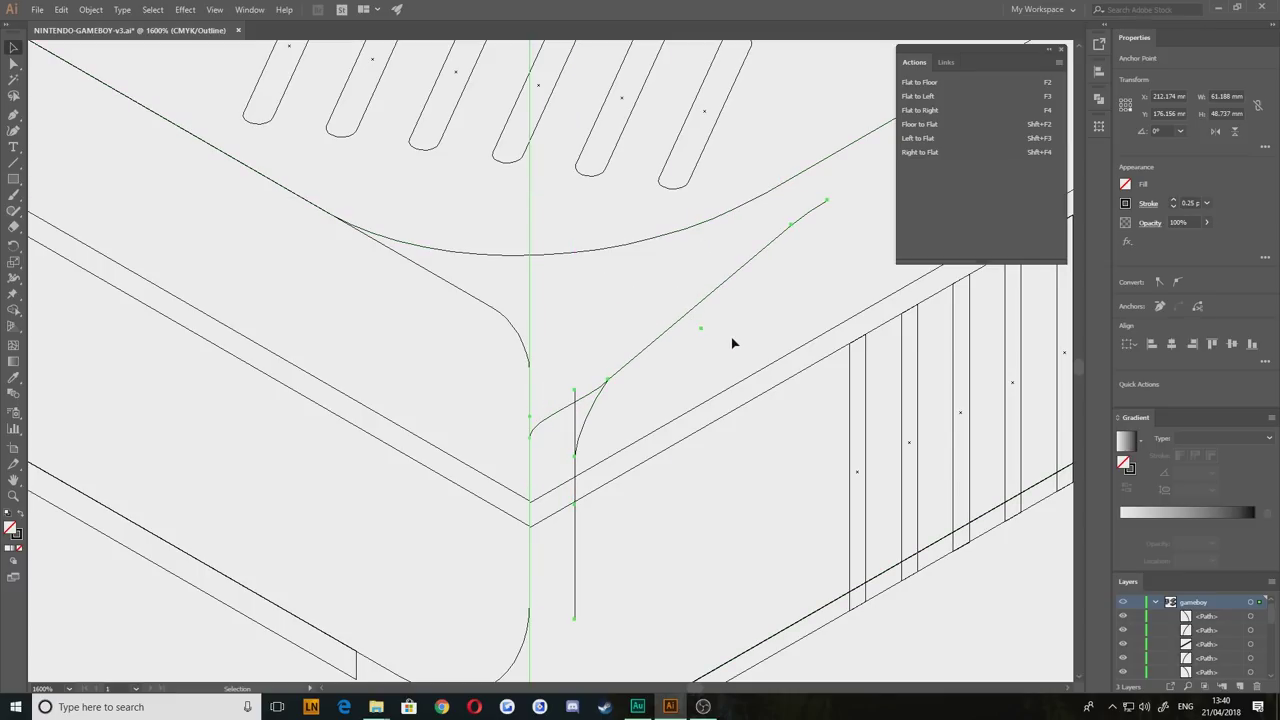
{"action": "left_click_drag", "start_coordinate": [456, 438], "coordinate": [416, 342]}
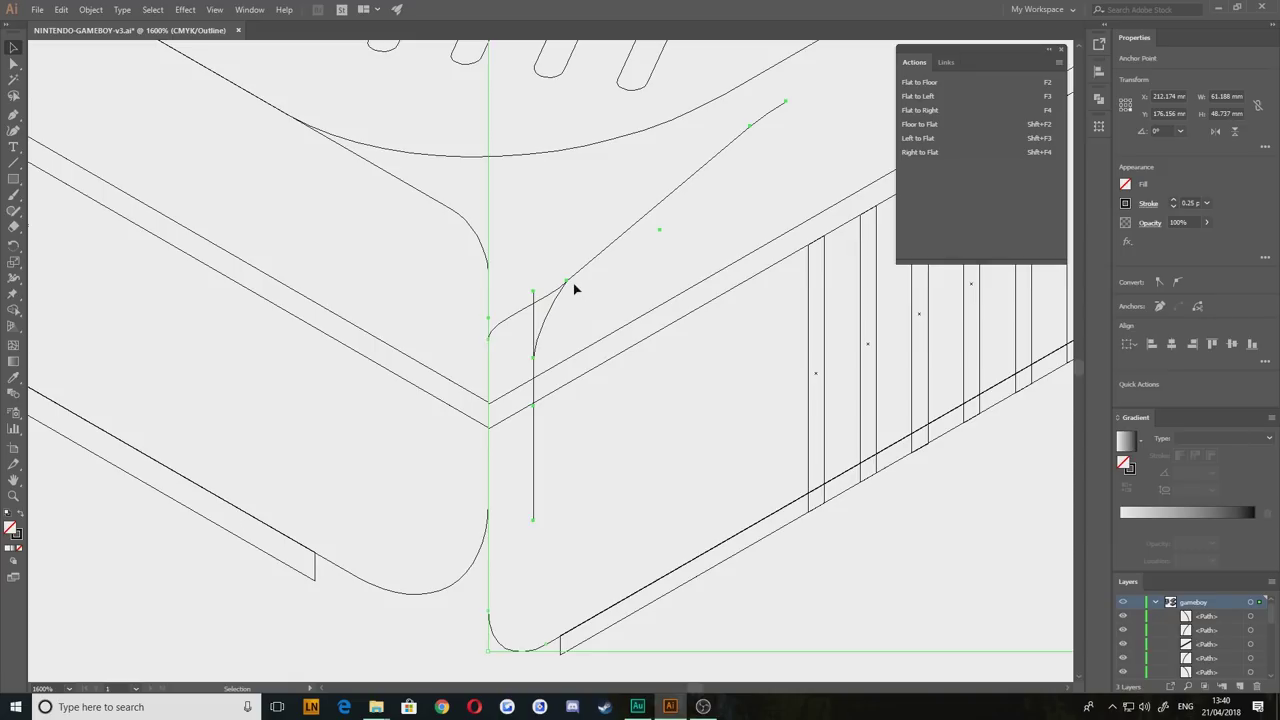
{"action": "key", "text": "ctrl+z"}
{"action": "key", "text": "ctrl+z"}
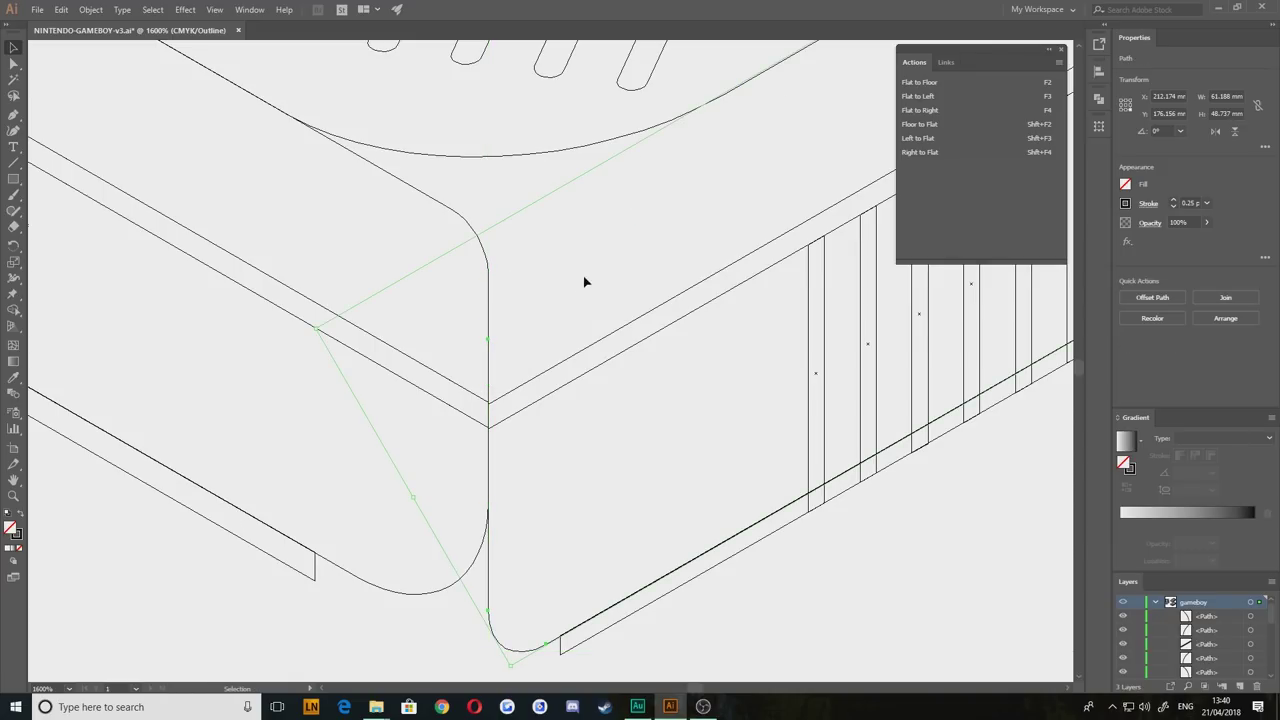
Step: Separate the near-corner segments from the side face outline and place a duplicate of them slightly to the right
{"action": "key", "text": "ctrl+z"}
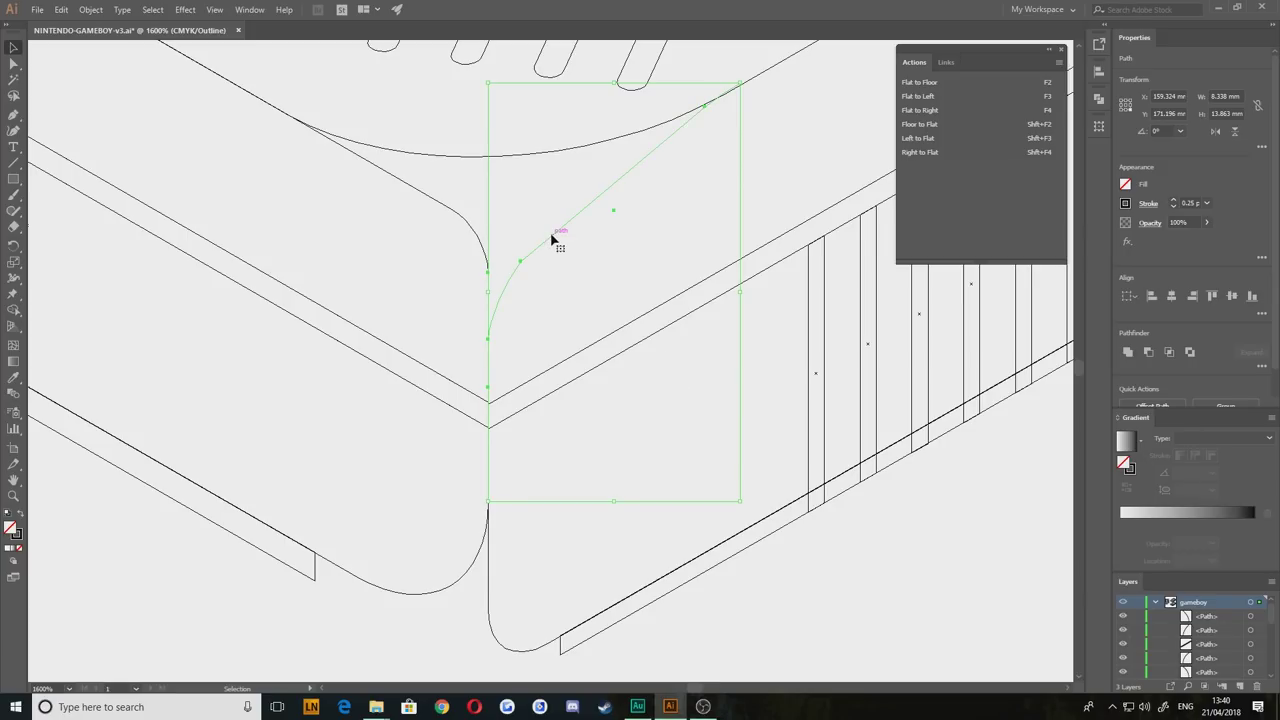
{"action": "left_click_drag", "start_coordinate": [552, 238], "coordinate": [602, 239]}
{"action": "left_click", "coordinate": [408, 297]}
{"action": "left_click_drag", "start_coordinate": [400, 313], "coordinate": [440, 397]}
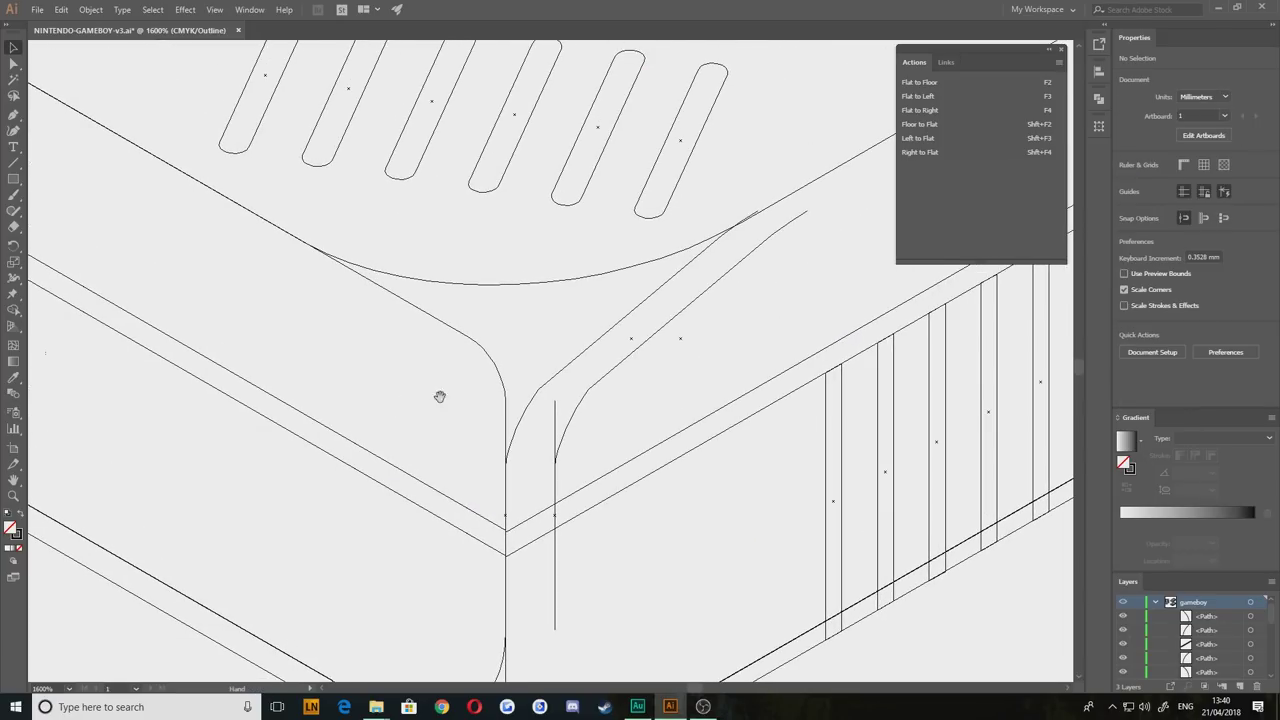
Step: Delete the vertical line and its leftover anchor points from the duplicated near-corner segments, keeping the curved and sloping part
{"action": "left_click", "coordinate": [555, 486]}
{"action": "left_click", "coordinate": [14, 63]}
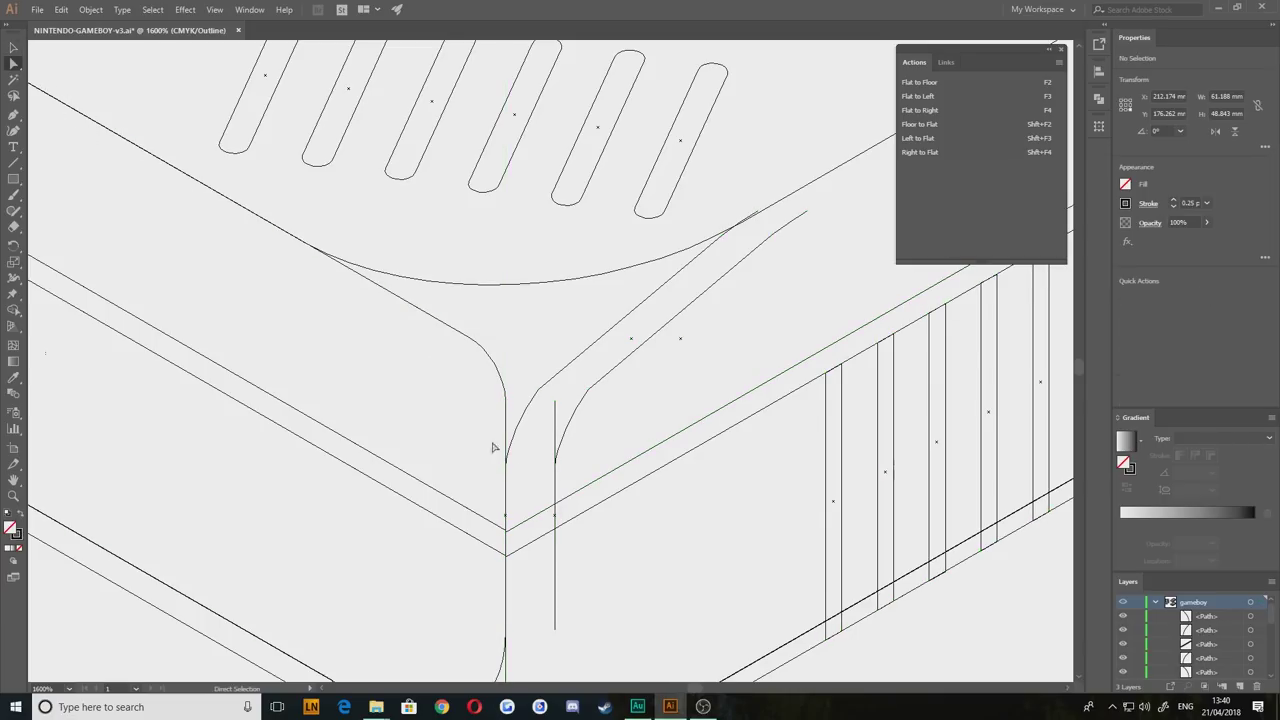
{"action": "left_click", "coordinate": [556, 484]}
{"action": "key", "text": "Delete"}
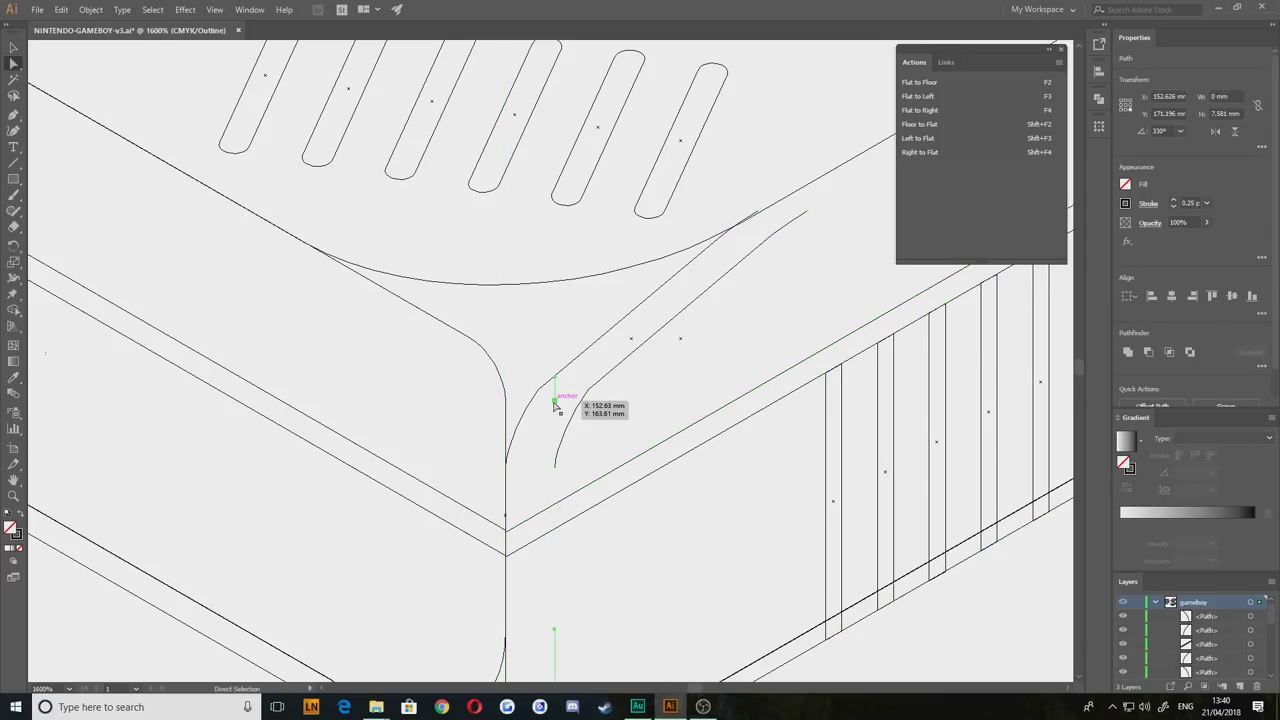
{"action": "left_click", "coordinate": [556, 401]}
{"action": "key", "text": "Delete"}
{"action": "left_click", "coordinate": [556, 631]}
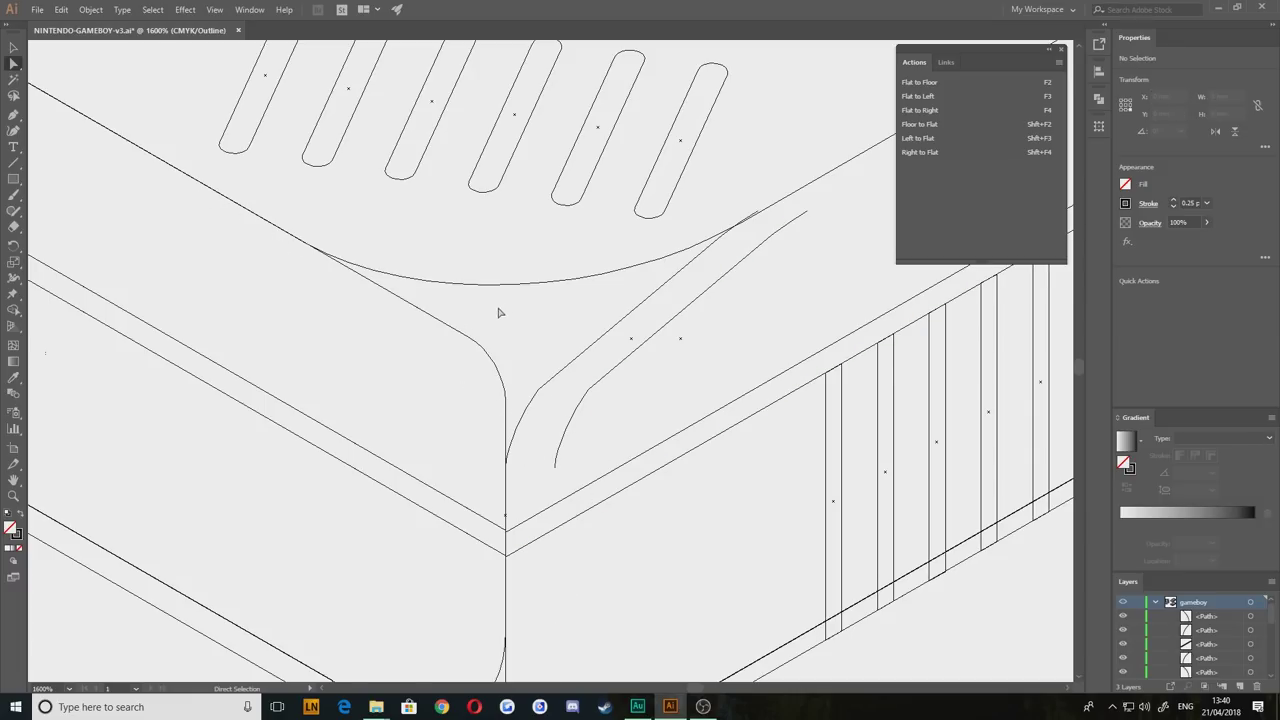
Step: Delete the broad curved segment rounding the top face's near corner
{"action": "scroll", "coordinate": [506, 409], "scroll_direction": "down", "scroll_amount": 1}
{"action": "scroll", "coordinate": [506, 409], "scroll_direction": "down", "scroll_amount": 1}
{"action": "left_click_drag", "start_coordinate": [526, 362], "coordinate": [534, 643]}
{"action": "left_click_drag", "start_coordinate": [516, 185], "coordinate": [496, 694]}
{"action": "scroll", "coordinate": [553, 403], "scroll_direction": "down", "scroll_amount": 1}
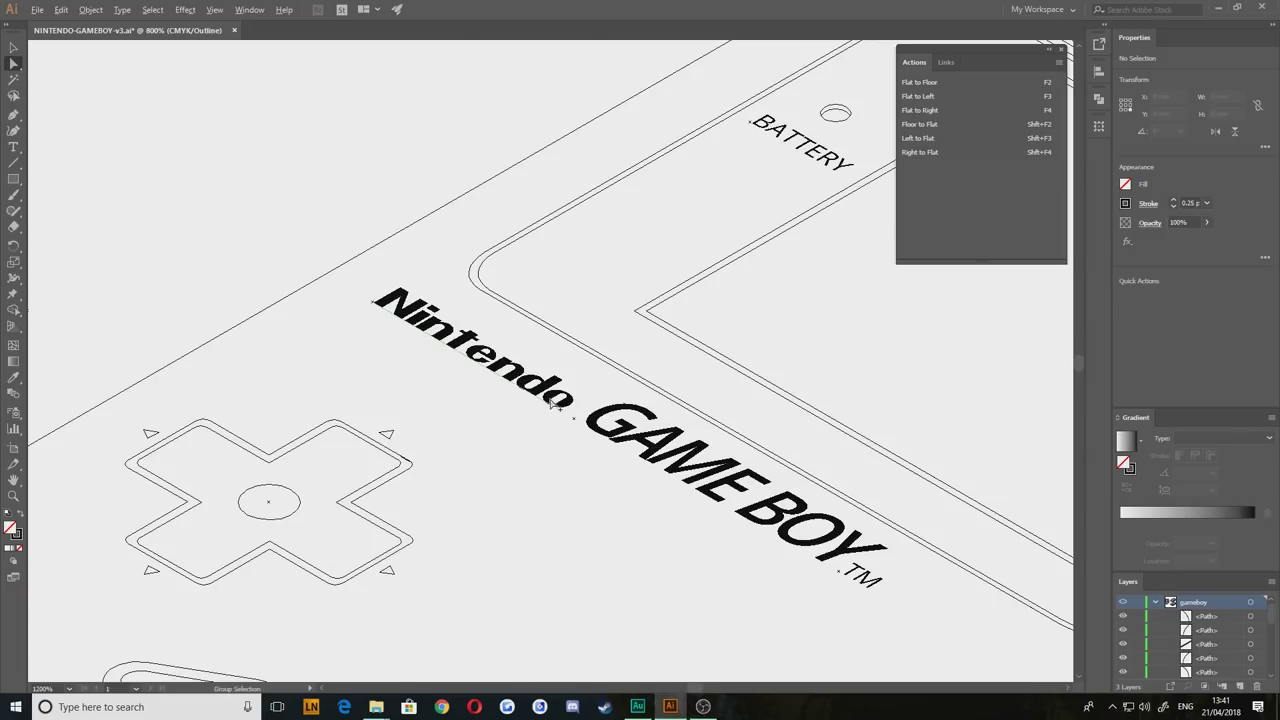
{"action": "scroll", "coordinate": [553, 401], "scroll_direction": "down", "scroll_amount": 3}
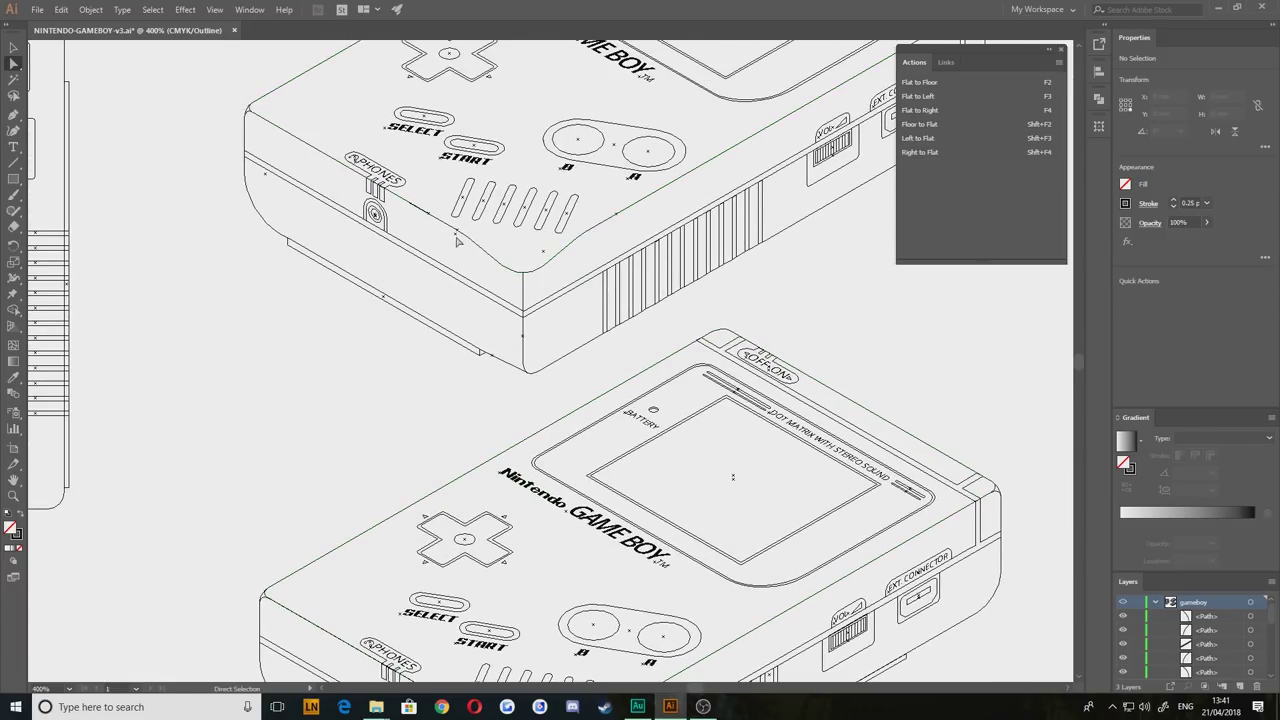
{"action": "scroll", "coordinate": [456, 240], "scroll_direction": "up", "scroll_amount": 3}
{"action": "left_click", "coordinate": [522, 230]}
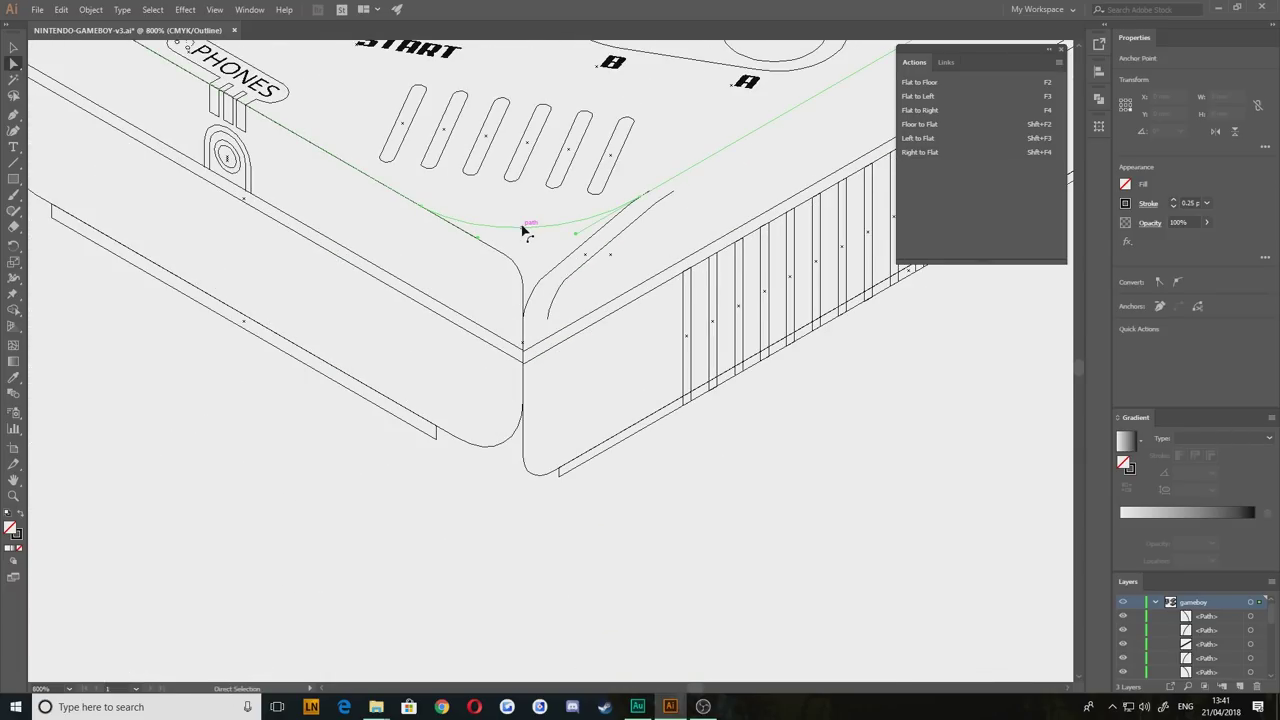
{"action": "key", "text": "Delete"}
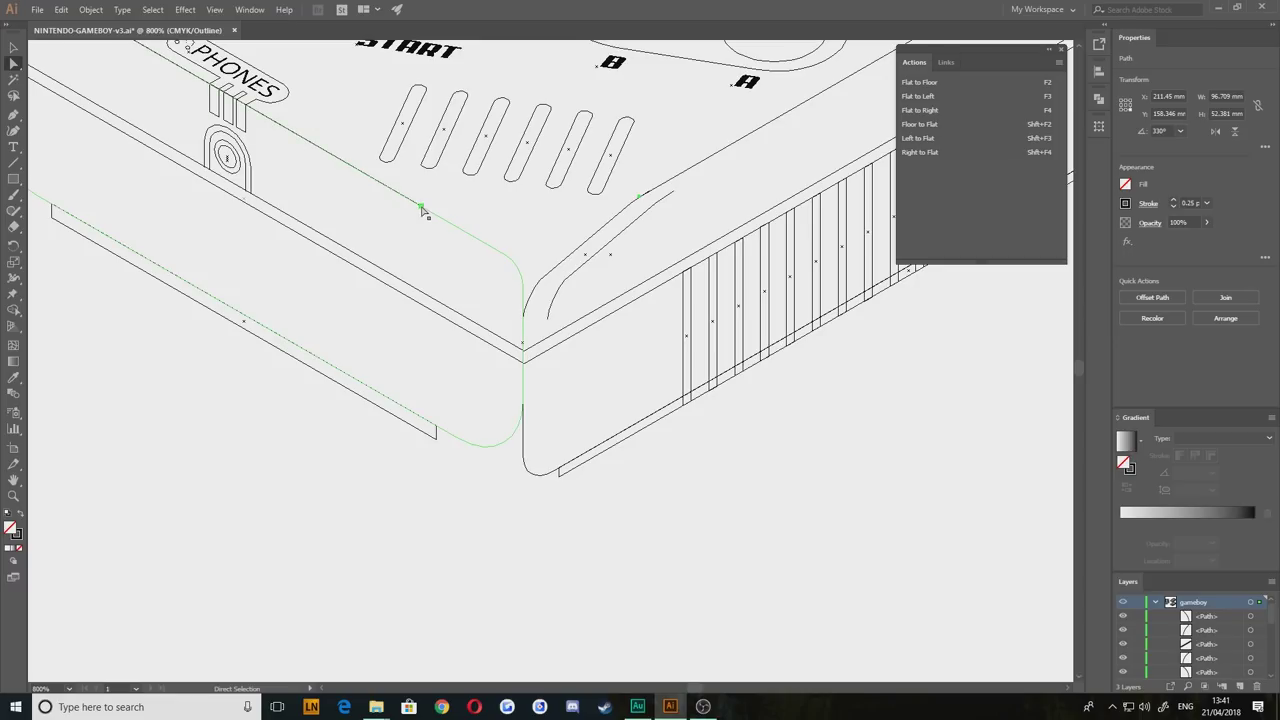
Step: Delete the rounded upper corner segment of the headphone-jack face's outline at the near corner
{"action": "key", "text": "v"}
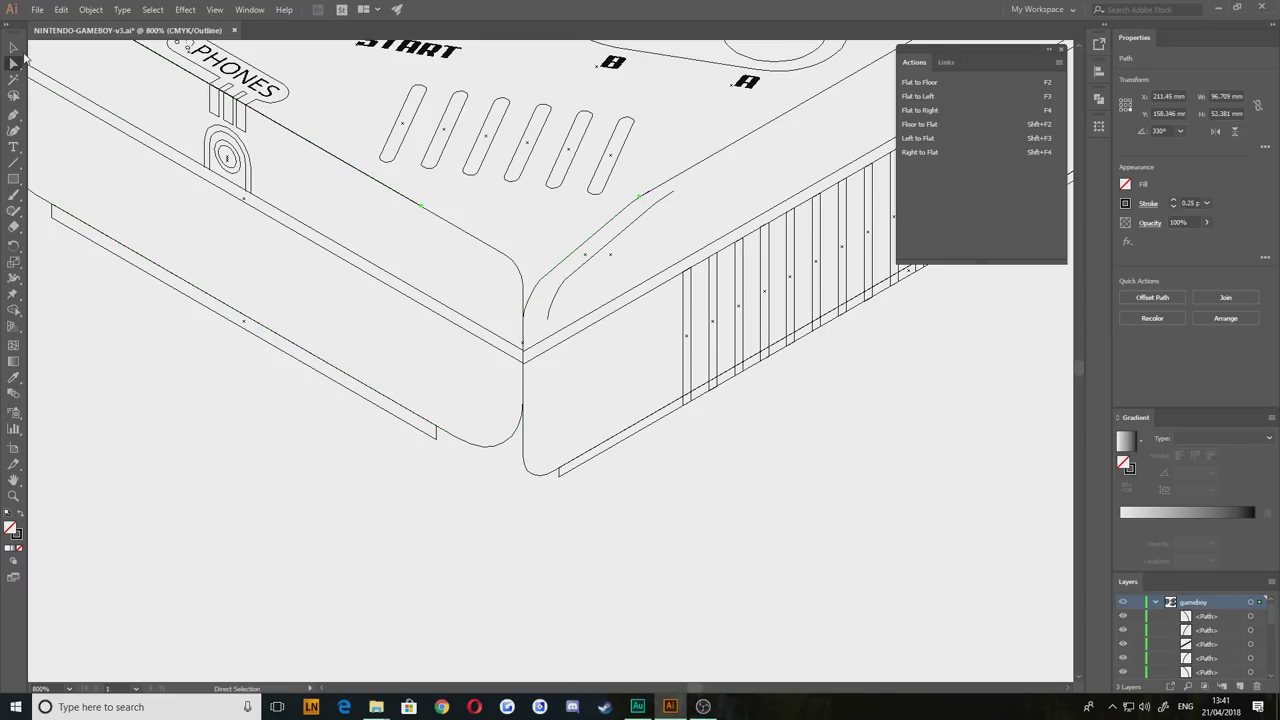
{"action": "scroll", "coordinate": [529, 249], "scroll_direction": "up", "scroll_amount": 2}
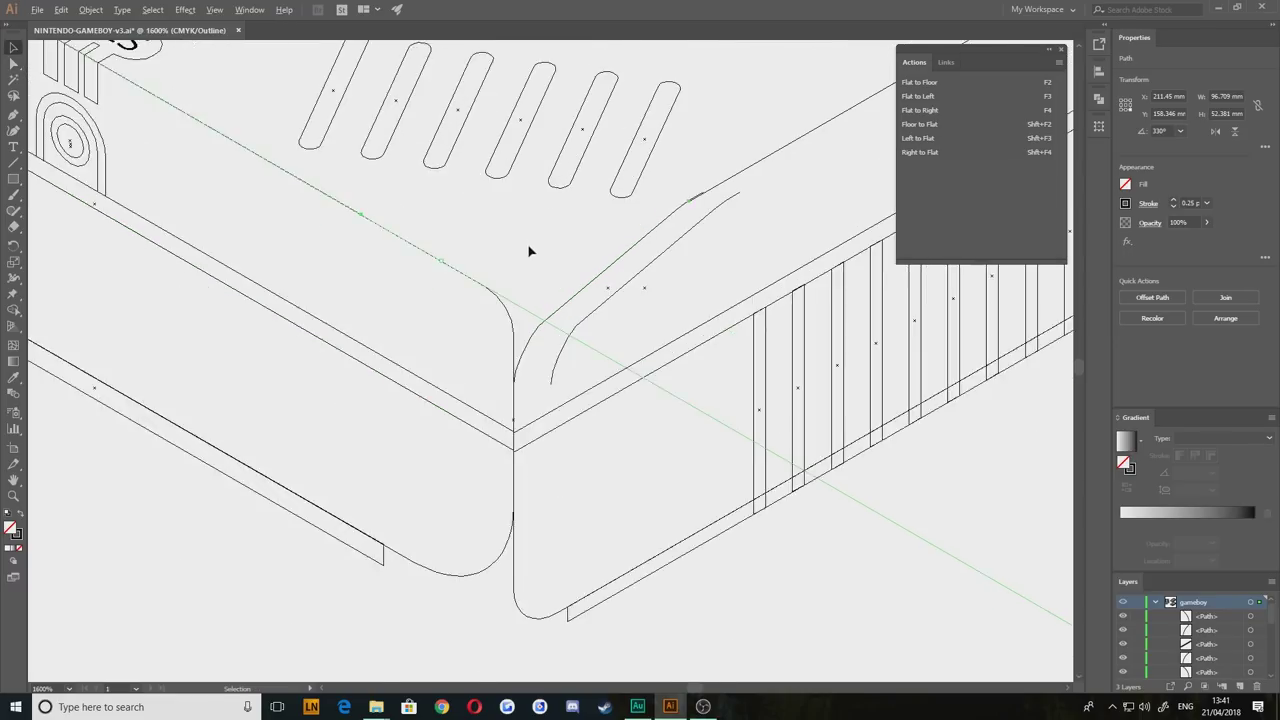
{"action": "left_click", "coordinate": [612, 298]}
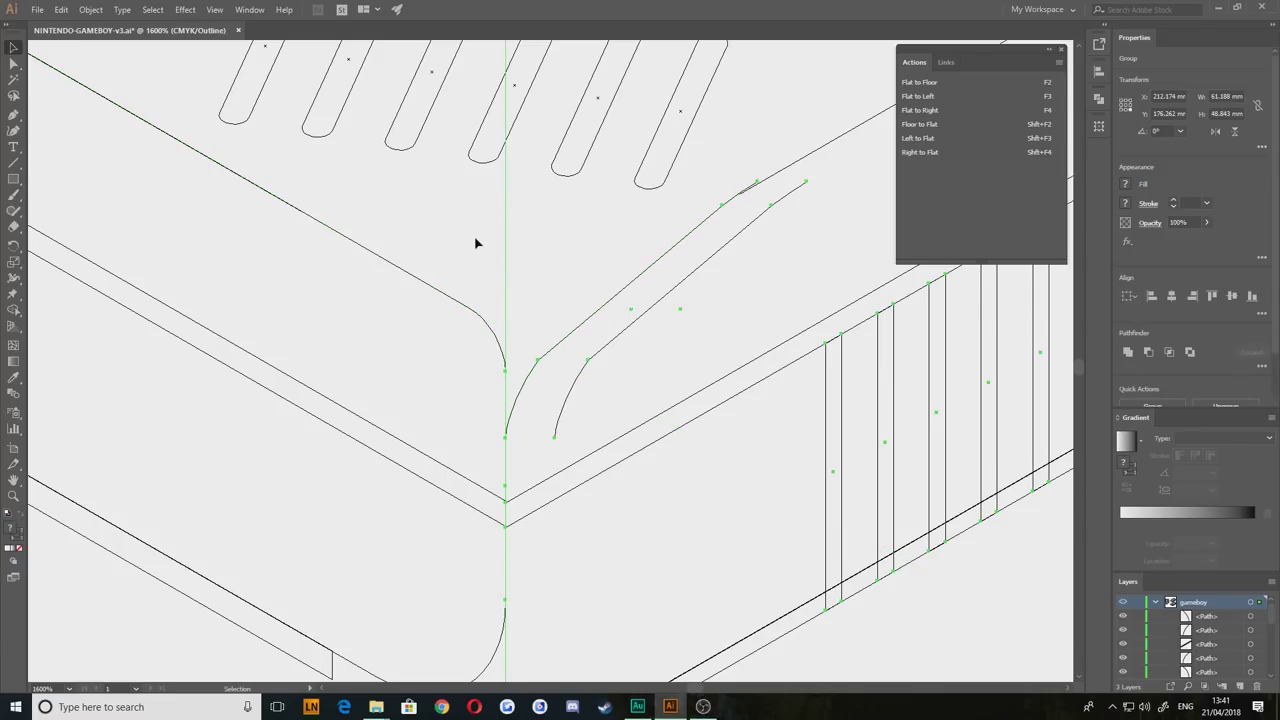
{"action": "key", "text": "a"}
{"action": "left_click", "coordinate": [491, 333]}
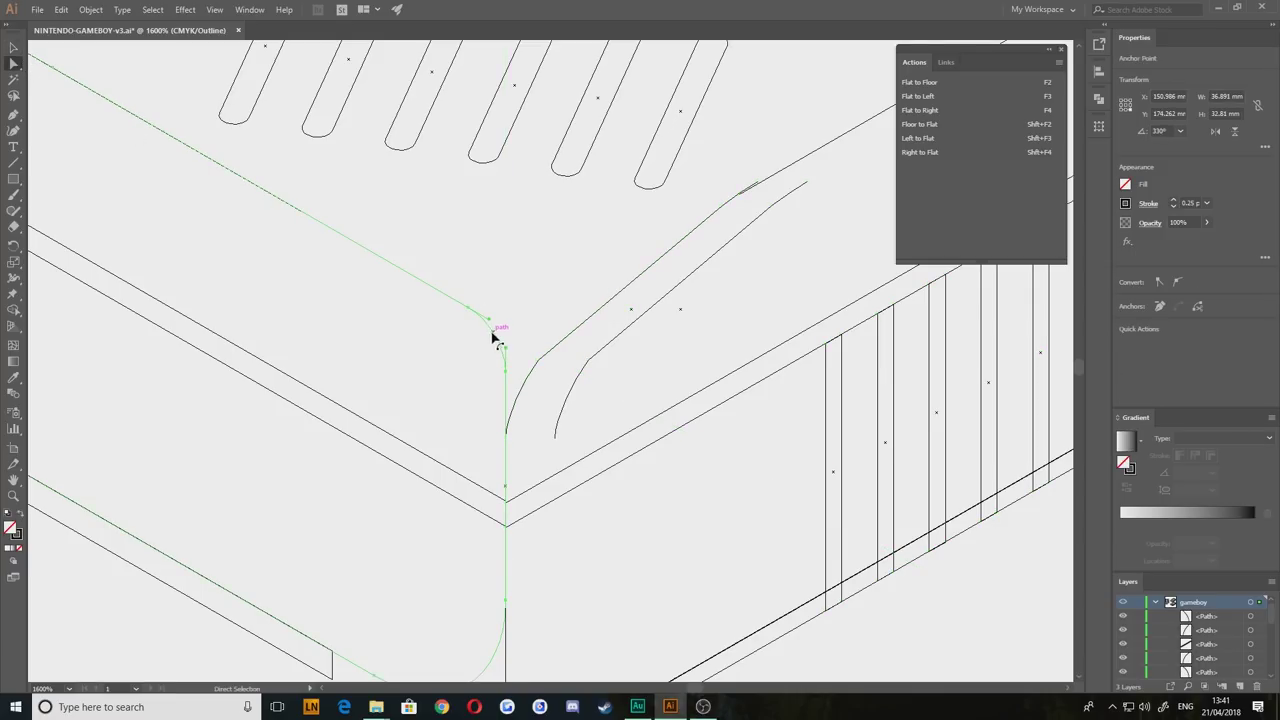
{"action": "key", "text": "Delete"}
Step: Lower the open upper end of the headphone-jack face's vertical corner edge towards the start of the side face's curve
{"action": "left_click", "coordinate": [506, 372]}
{"action": "left_click_drag", "start_coordinate": [506, 371], "coordinate": [443, 399]}
{"action": "scroll", "coordinate": [479, 419], "scroll_direction": "up", "scroll_amount": 3}
{"action": "left_click", "coordinate": [478, 409]}
{"action": "left_click", "coordinate": [524, 292]}
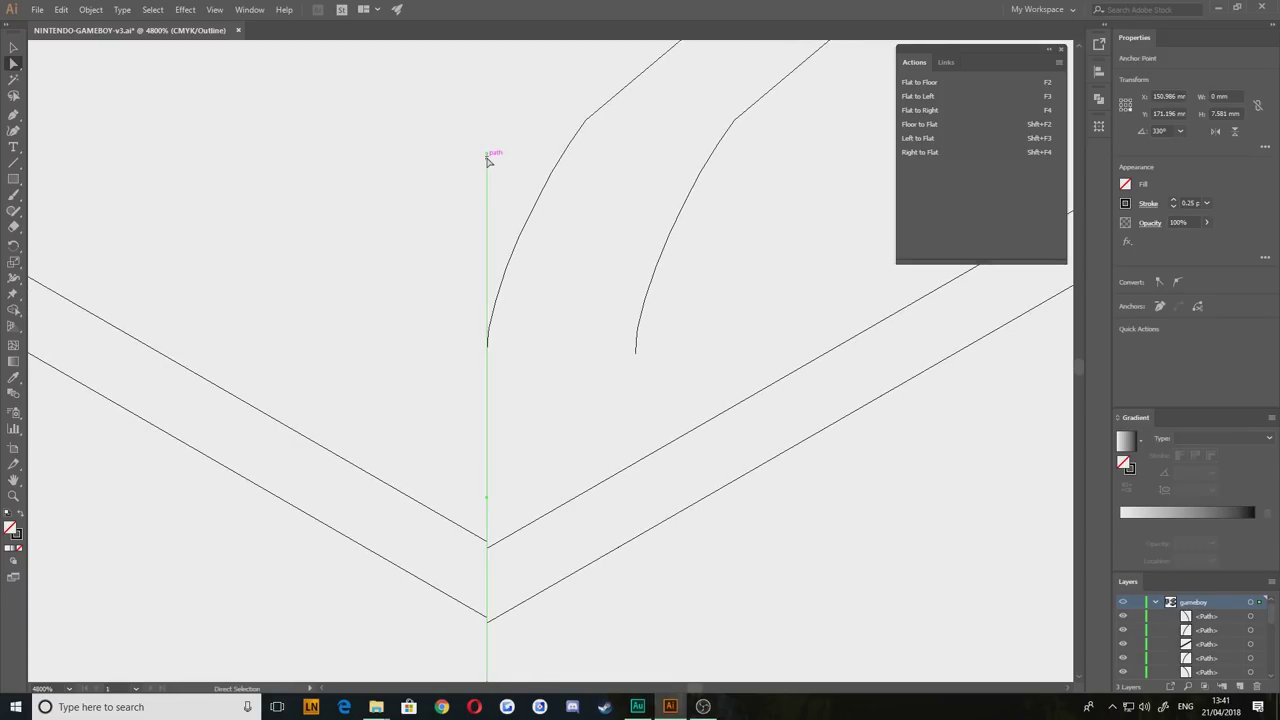
{"action": "left_click_drag", "start_coordinate": [488, 158], "coordinate": [506, 398]}
{"action": "left_click", "coordinate": [403, 383]}
{"action": "scroll", "coordinate": [469, 391], "scroll_direction": "up", "scroll_amount": 3}
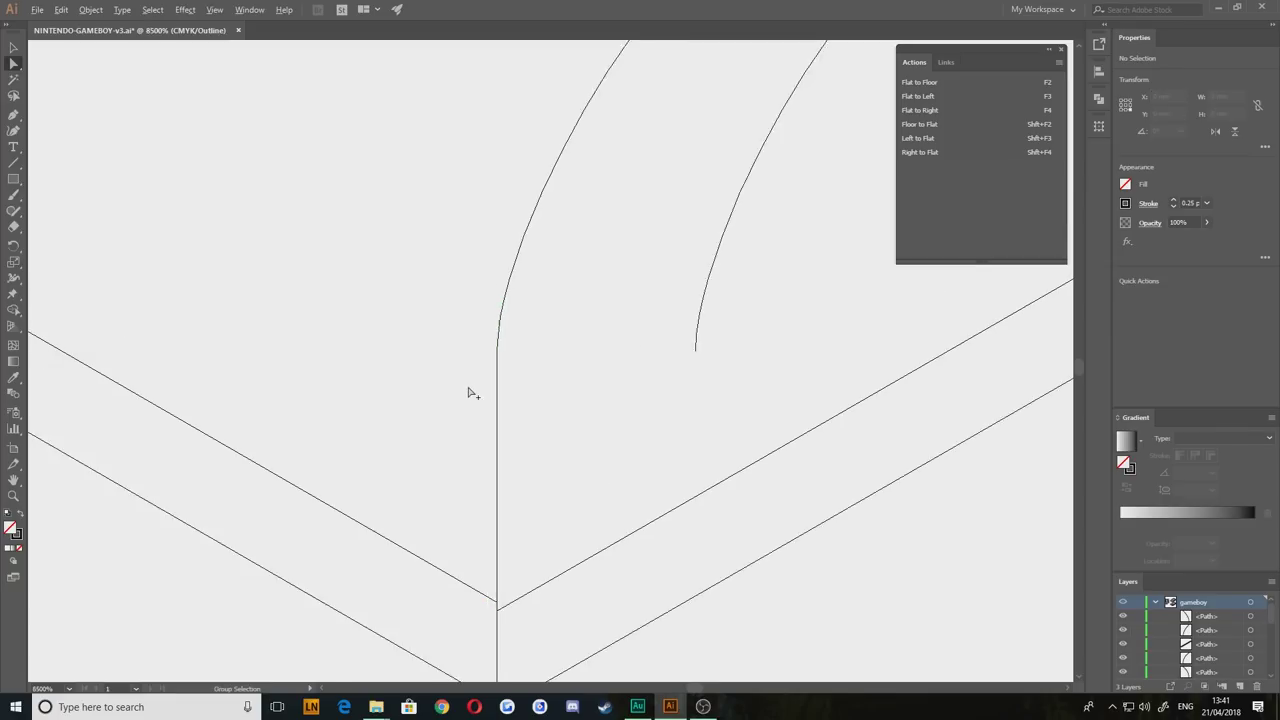
{"action": "left_click", "coordinate": [540, 299]}
{"action": "left_click_drag", "start_coordinate": [540, 299], "coordinate": [576, 276]}
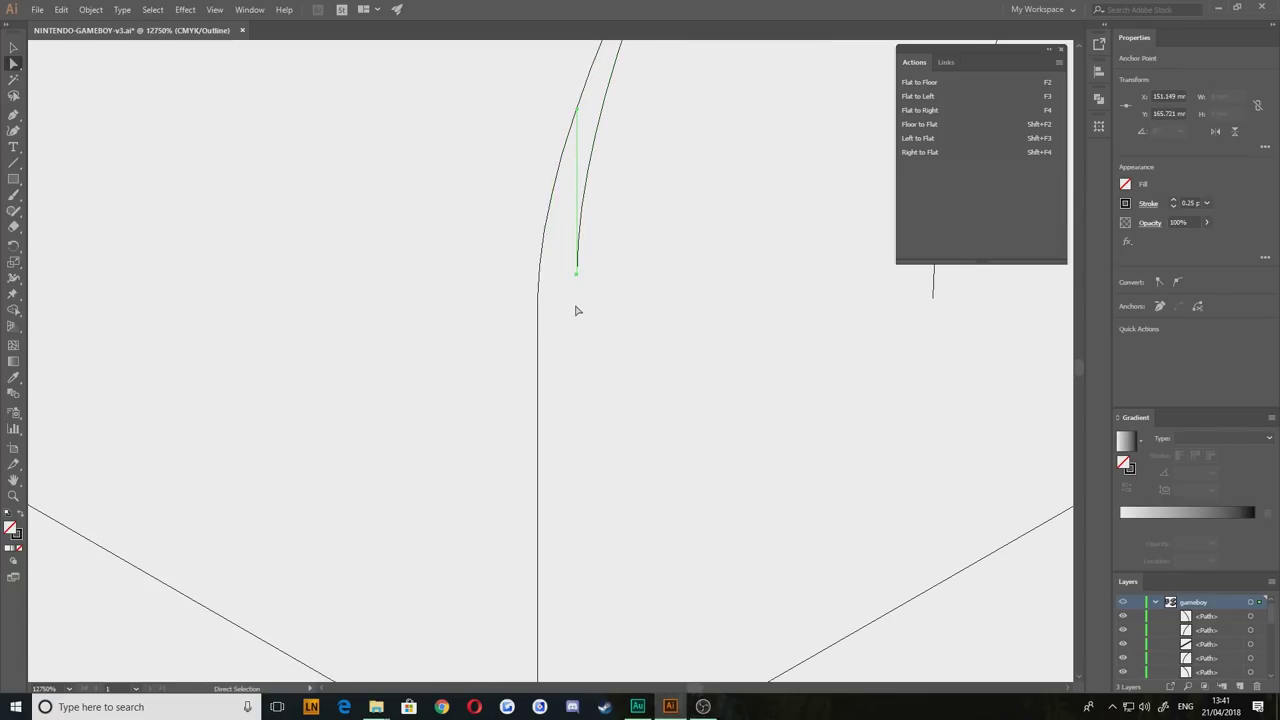
{"action": "scroll", "coordinate": [577, 316], "scroll_direction": "down", "scroll_amount": 3}
{"action": "key", "text": "ctrl+z"}
{"action": "left_click", "coordinate": [519, 314], "text": "ctrl"}
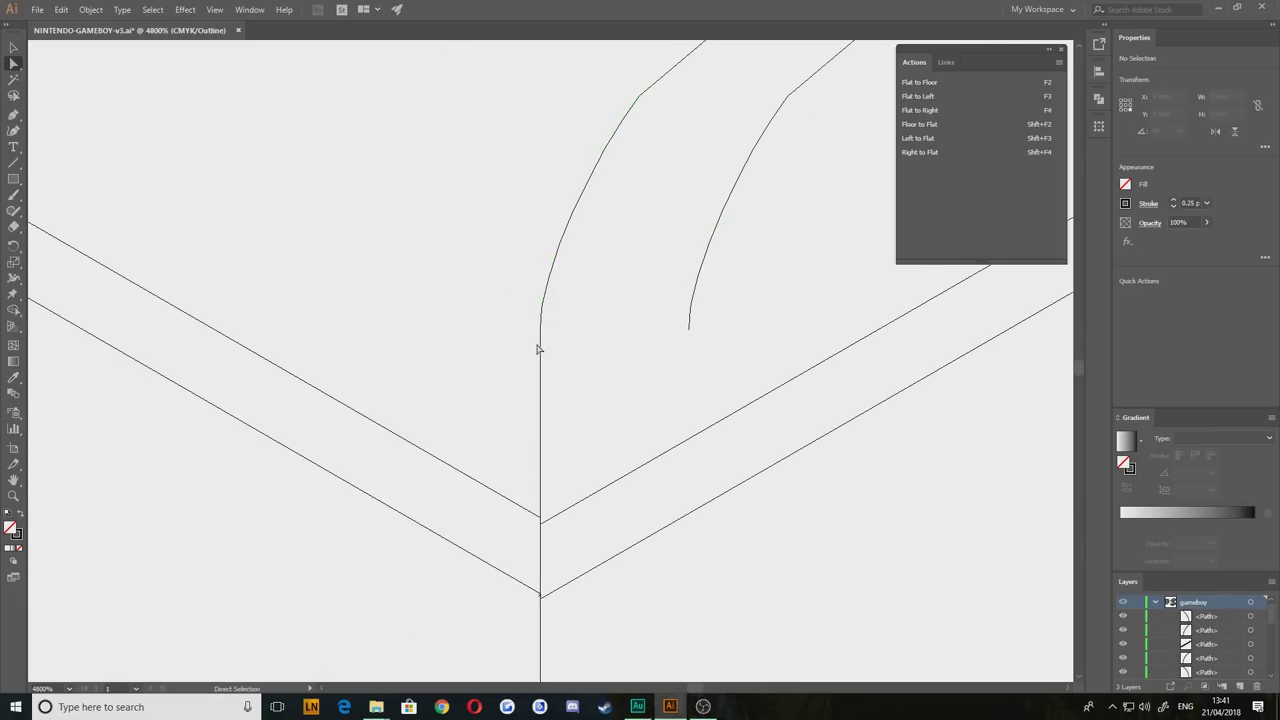
Step: Delete the side face's vertical segment that overlaps the near corner edge
{"action": "left_click", "coordinate": [541, 344]}
{"action": "key", "text": "Delete"}
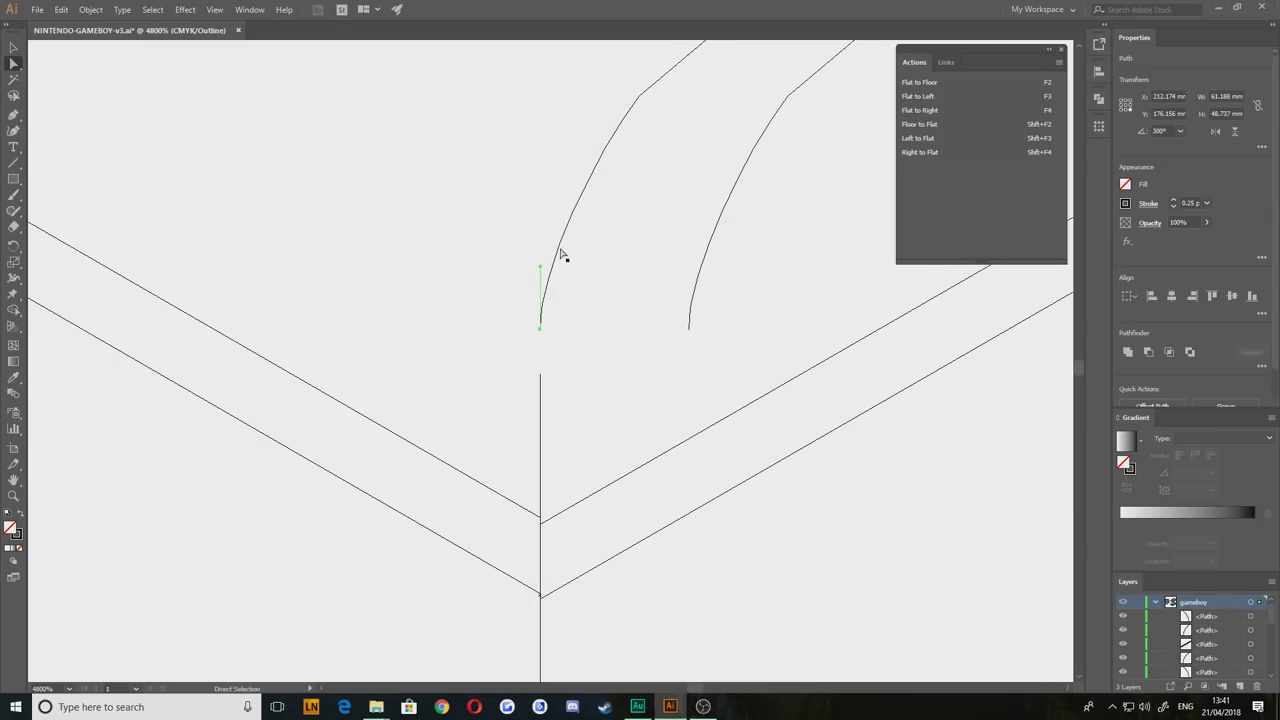
{"action": "left_click", "coordinate": [560, 246]}
{"action": "left_click_drag", "start_coordinate": [643, 207], "coordinate": [563, 431]}
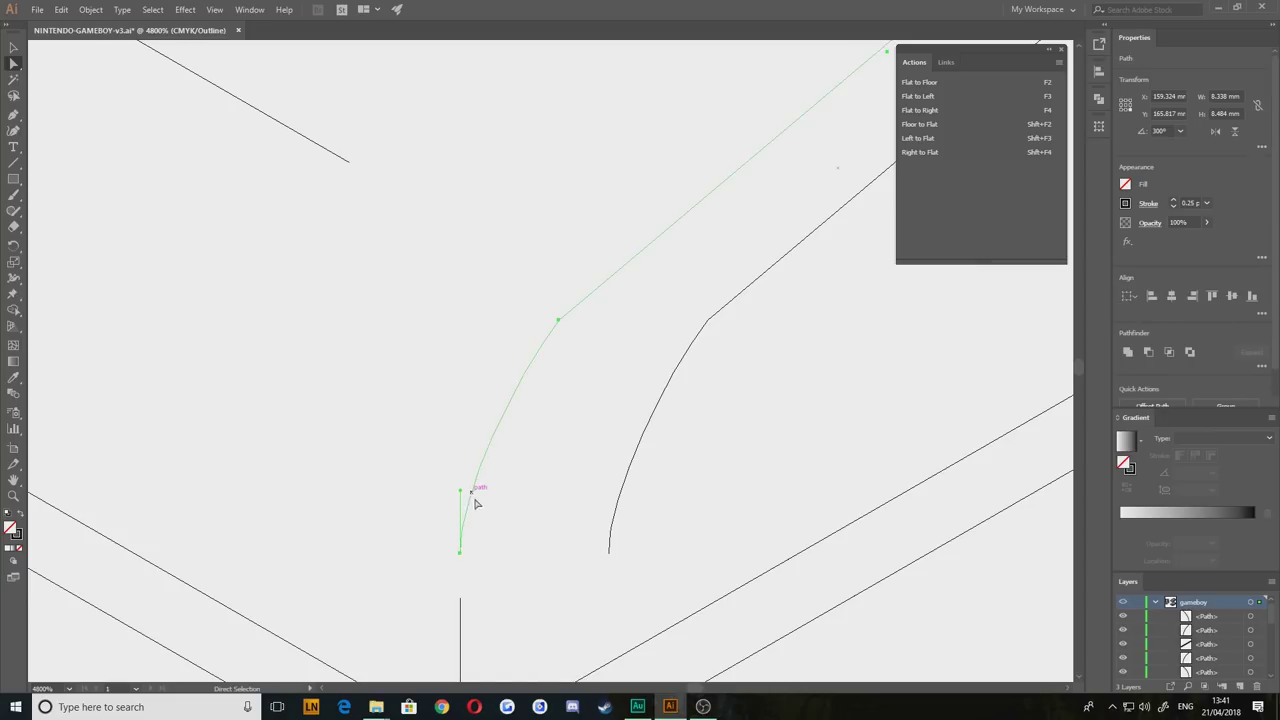
Step: Snap the upper end of the remaining vertical corner edge to the lower end of the side face's curve
{"action": "scroll", "coordinate": [476, 503], "scroll_direction": "down", "scroll_amount": 4}
{"action": "scroll", "coordinate": [476, 503], "scroll_direction": "left", "scroll_amount": 1}
{"action": "left_click", "coordinate": [509, 318]}
{"action": "left_click_drag", "start_coordinate": [484, 314], "coordinate": [521, 338]}
{"action": "left_click_drag", "start_coordinate": [509, 318], "coordinate": [510, 270]}
{"action": "scroll", "coordinate": [472, 358], "scroll_direction": "down", "scroll_amount": 4}
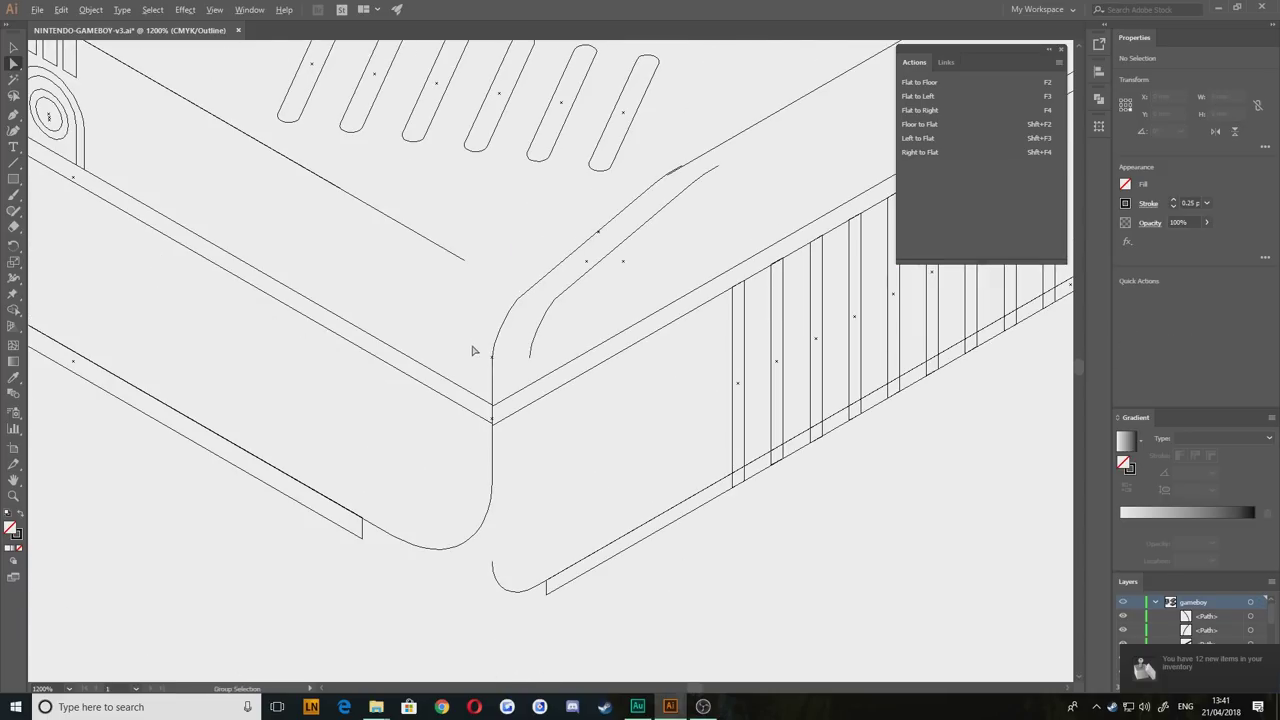
Step: Snap the open end of the top face's long side edge to the upper end of the side face's corner curve
{"action": "scroll", "coordinate": [672, 236], "scroll_direction": "up", "scroll_amount": 5}
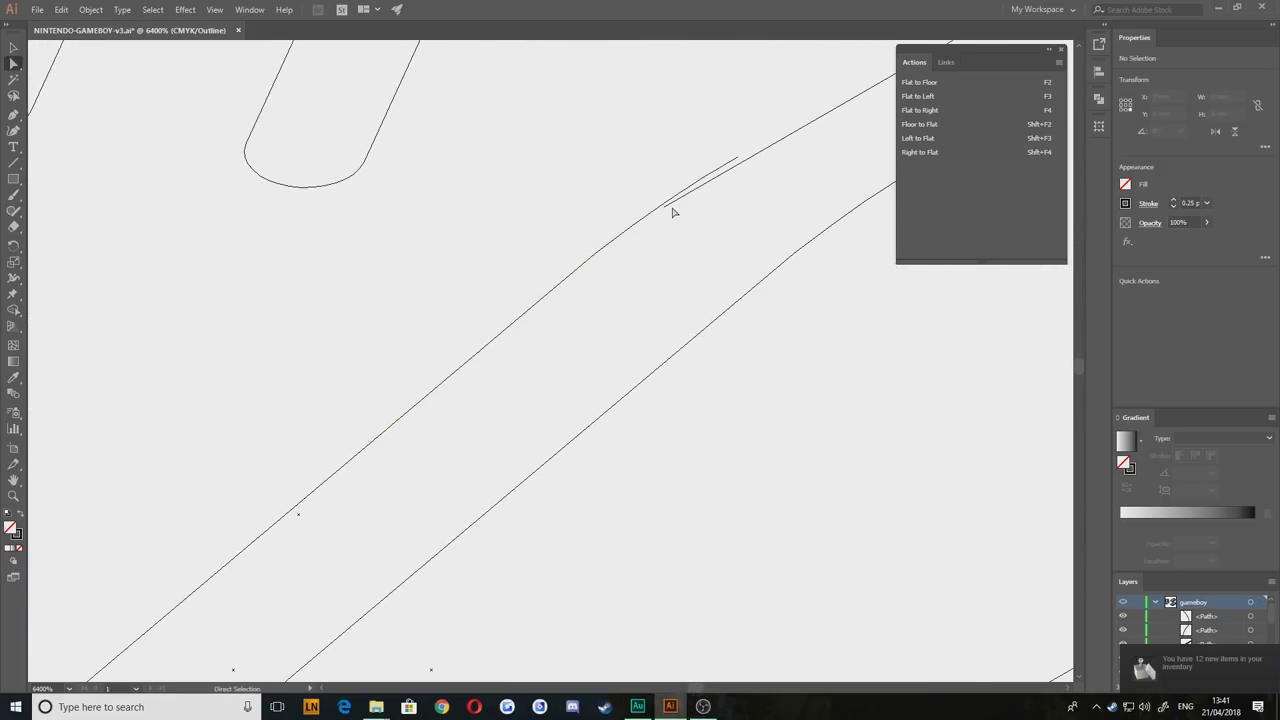
{"action": "left_click", "coordinate": [671, 214]}
{"action": "left_click_drag", "start_coordinate": [674, 215], "coordinate": [651, 306]}
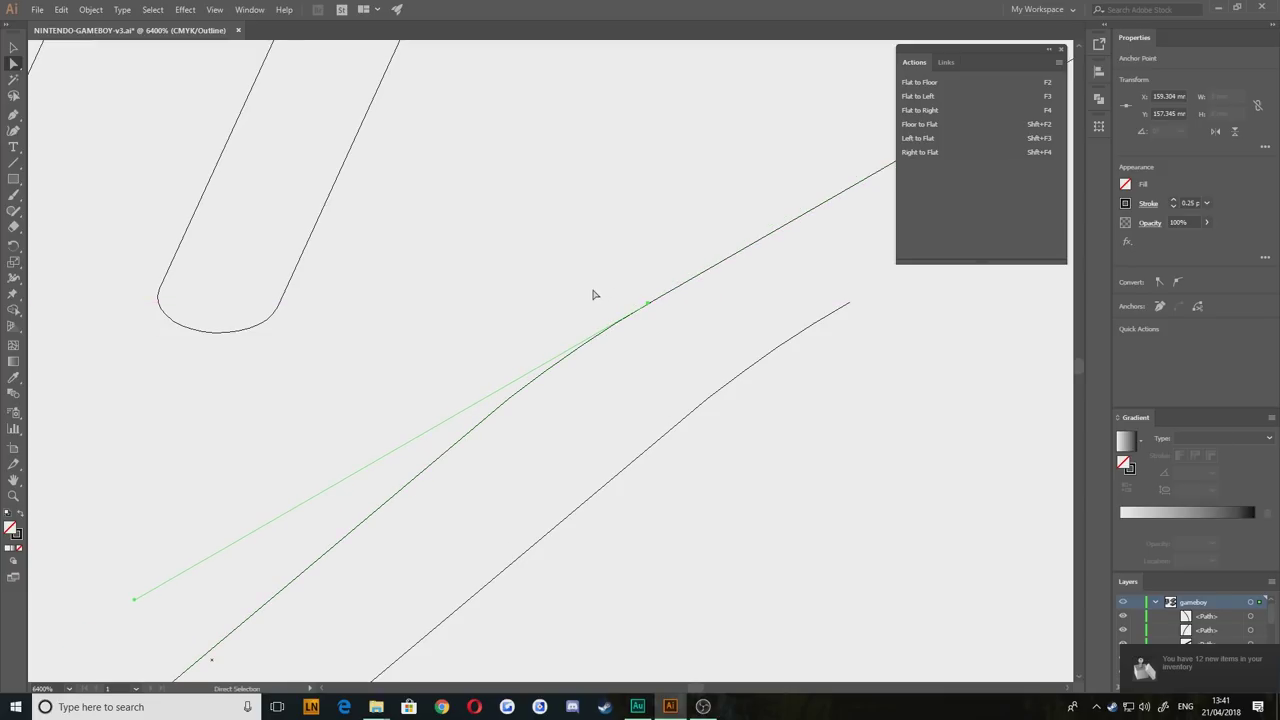
{"action": "left_click", "coordinate": [503, 449]}
Step: Ungroup the side face artwork so its duplicated corner curve can be selected separately
{"action": "scroll", "coordinate": [495, 449], "scroll_direction": "down", "scroll_amount": 4}
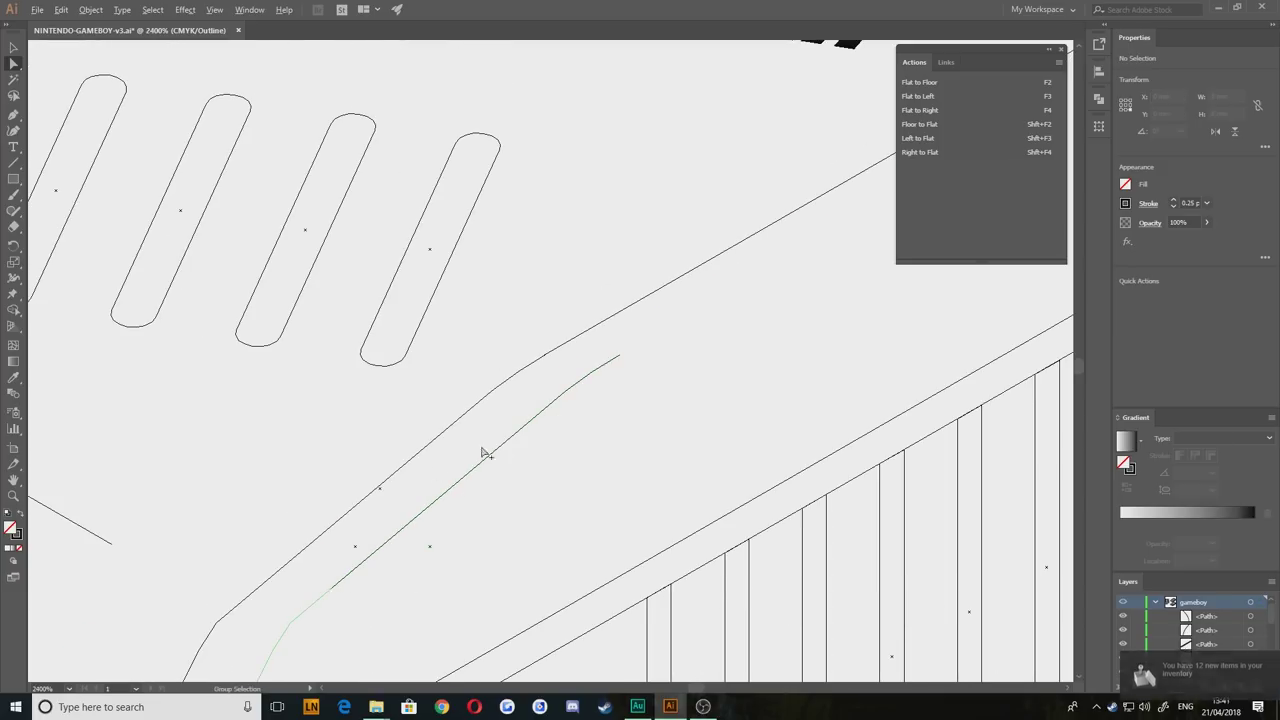
{"action": "left_click", "coordinate": [482, 334]}
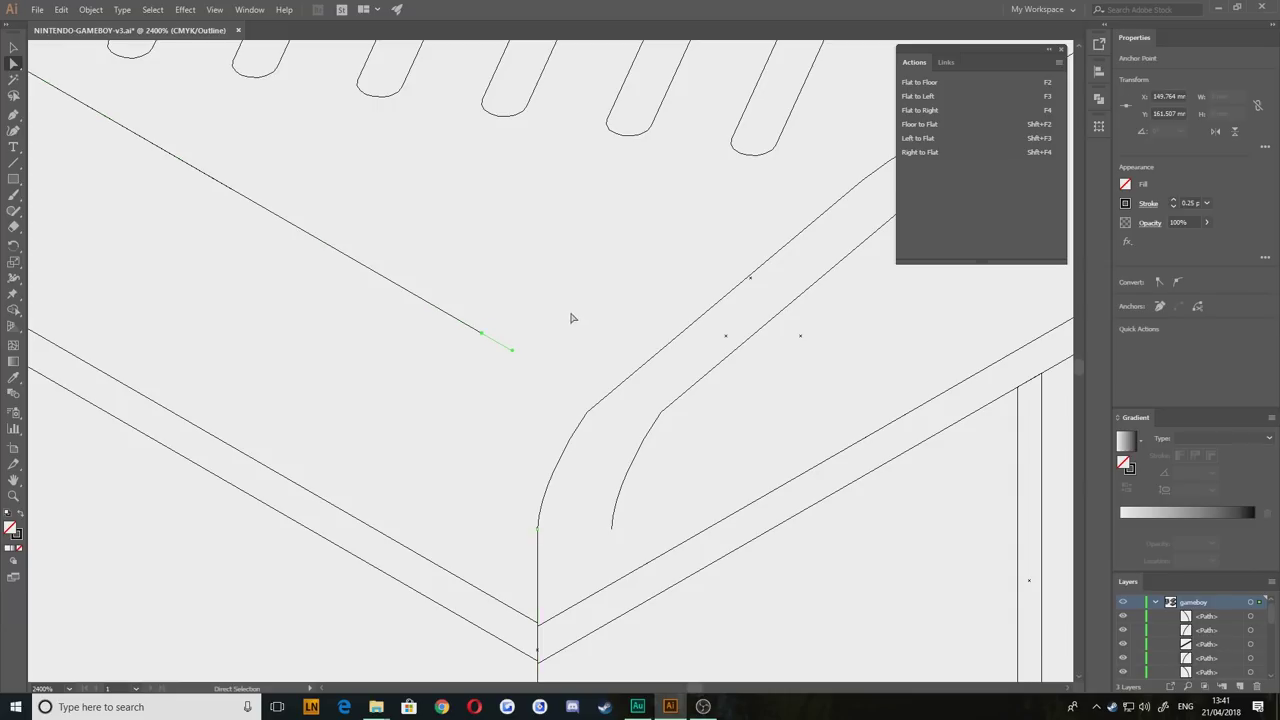
{"action": "left_click", "coordinate": [754, 335], "text": "shift"}
{"action": "key", "text": "v"}
{"action": "left_click", "coordinate": [497, 351]}
{"action": "scroll", "coordinate": [600, 380], "scroll_direction": "down", "scroll_amount": 1}
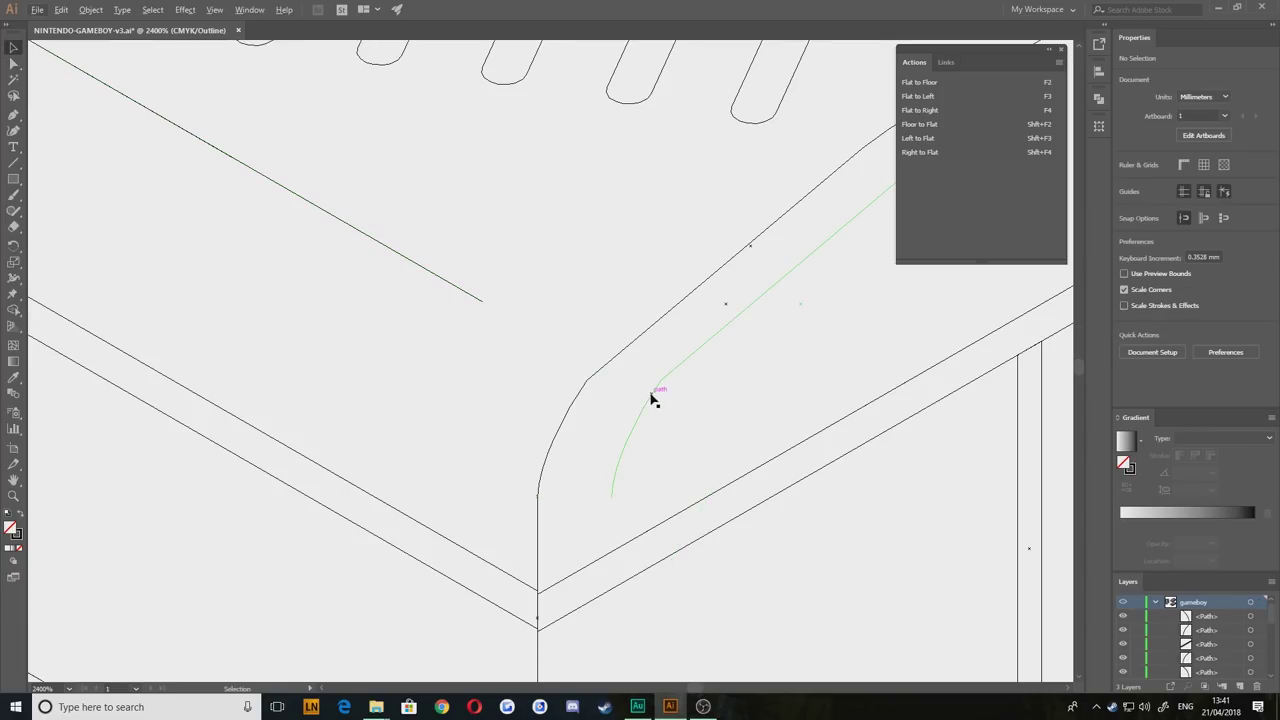
{"action": "left_click", "coordinate": [652, 398]}
{"action": "scroll", "coordinate": [655, 398], "scroll_direction": "down", "scroll_amount": 2}
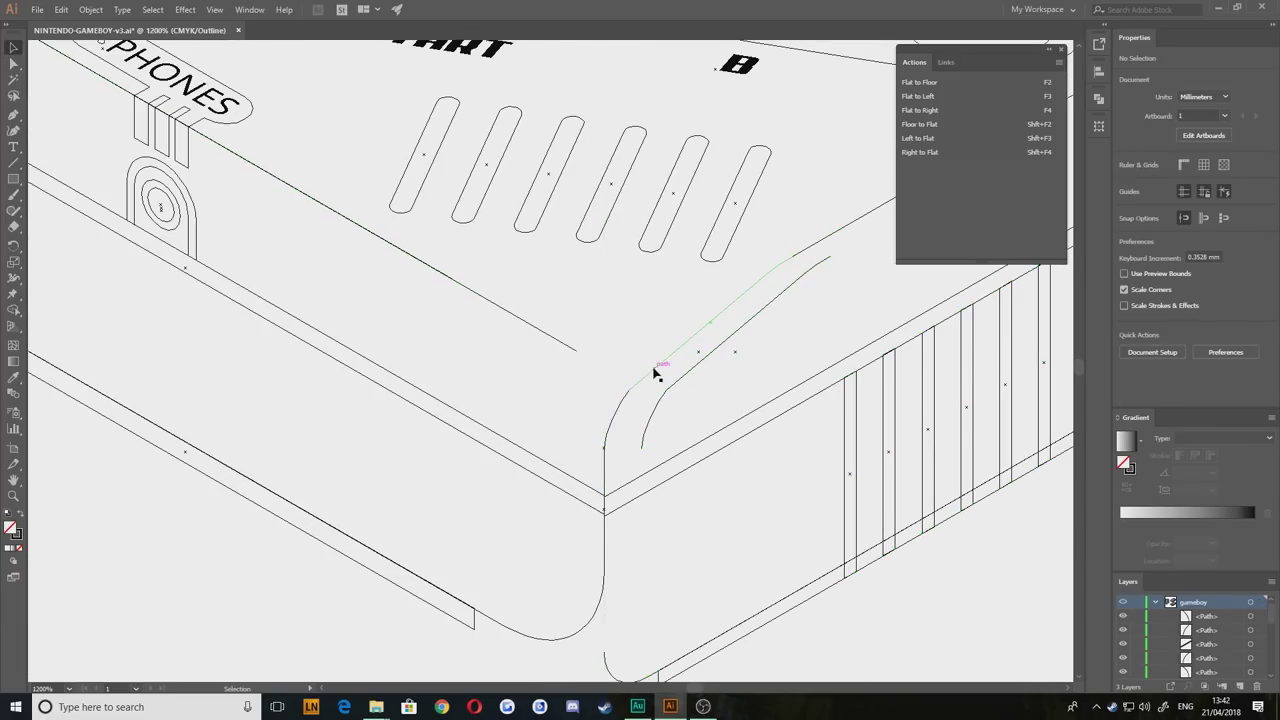
{"action": "right_click", "coordinate": [656, 369]}
{"action": "left_click", "coordinate": [692, 479]}
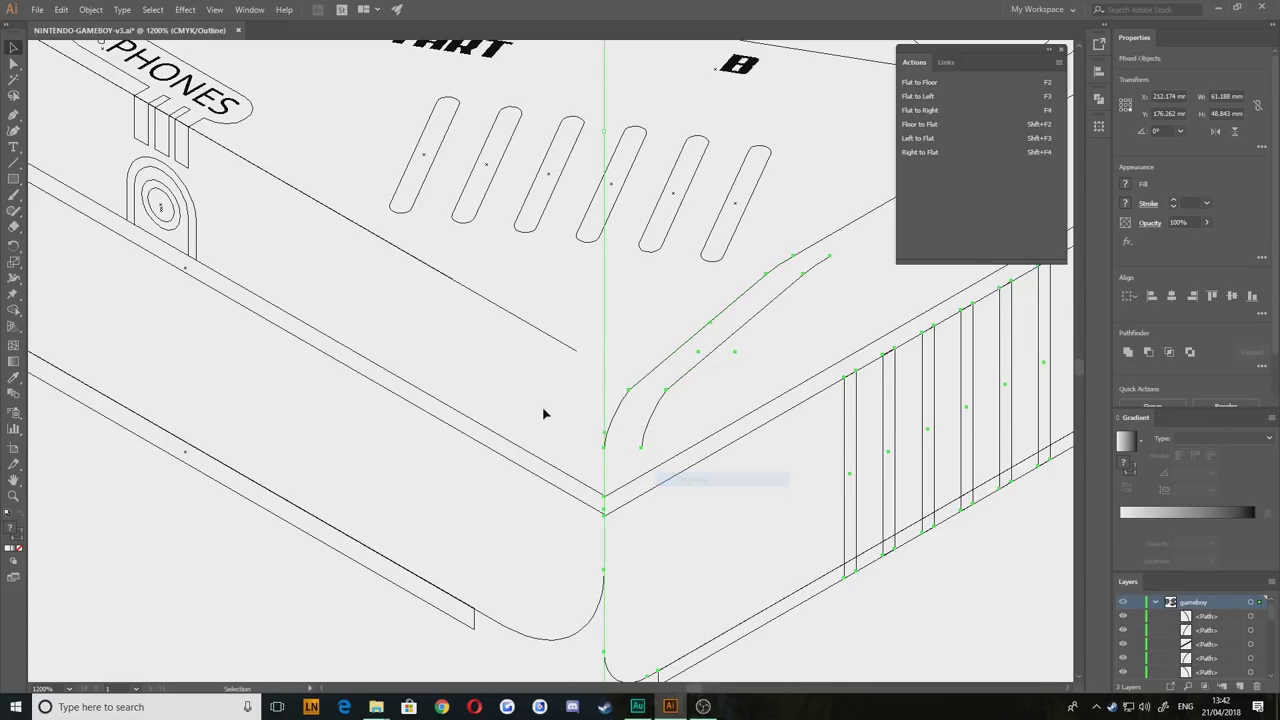
{"action": "left_click", "coordinate": [610, 405]}
Step: Copy the loose corner curve over to the headphone-jack face and reflect the copy across the vertical axis
{"action": "left_click", "coordinate": [667, 398]}
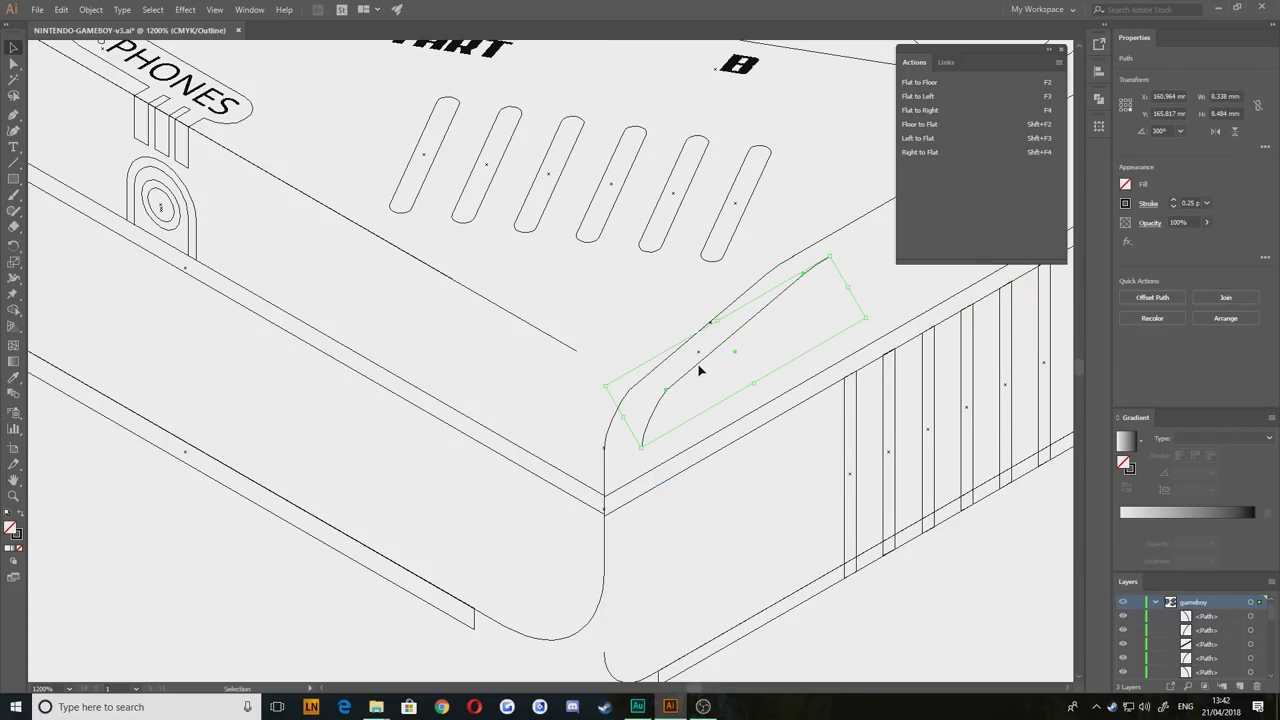
{"action": "left_click_drag", "start_coordinate": [699, 371], "coordinate": [502, 372]}
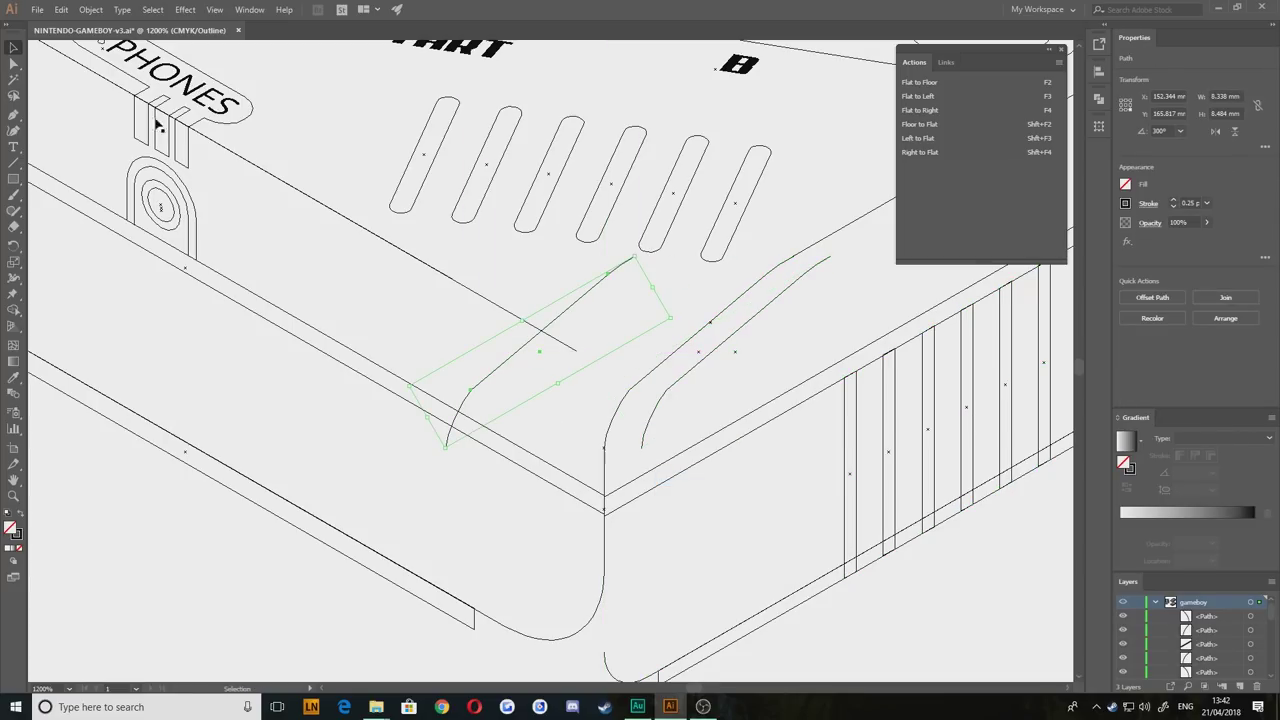
{"action": "left_click", "coordinate": [91, 9]}
{"action": "mouse_move", "coordinate": [115, 22]}
{"action": "left_click", "coordinate": [400, 71]}
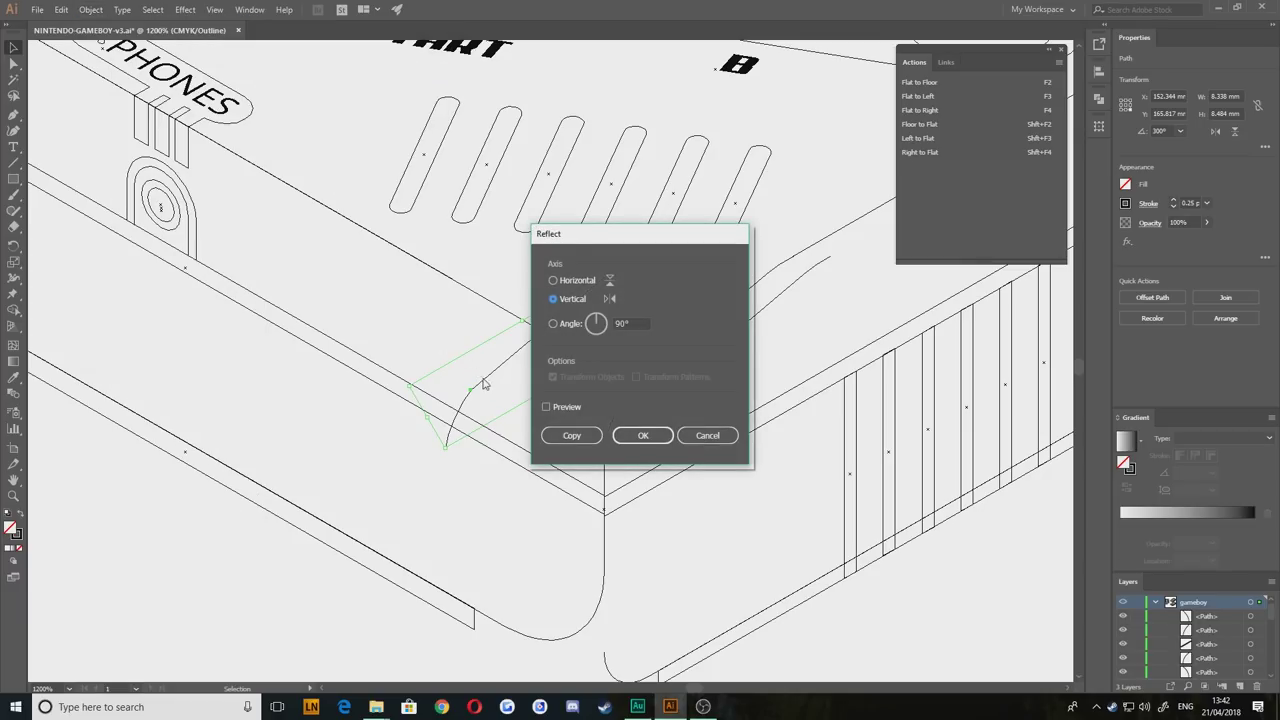
{"action": "key", "text": "Return"}
{"action": "left_click", "coordinate": [538, 449]}
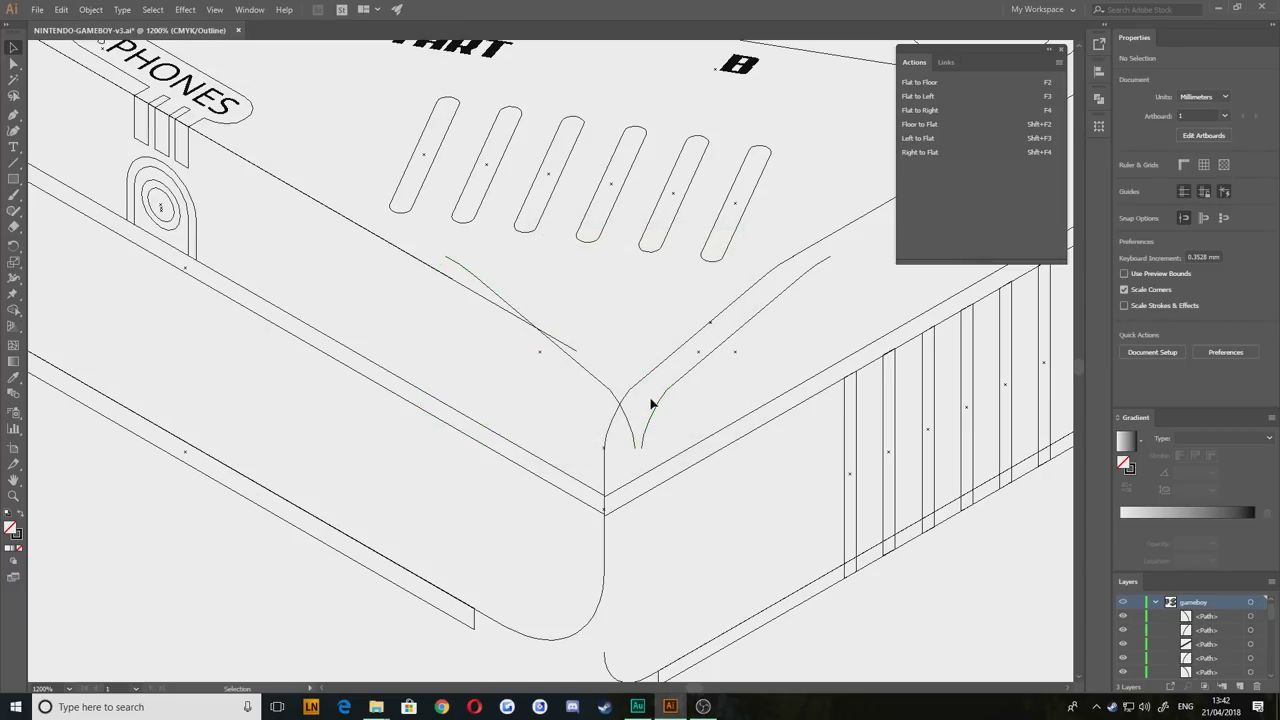
Step: Delete the leftover loose curve beside the side face and snap the mirrored curve's lower end to the top of the vertical corner edge
{"action": "left_click", "coordinate": [682, 393]}
{"action": "key", "text": "Delete"}
{"action": "left_click", "coordinate": [630, 449]}
{"action": "scroll", "coordinate": [616, 463], "scroll_direction": "up", "scroll_amount": 3}
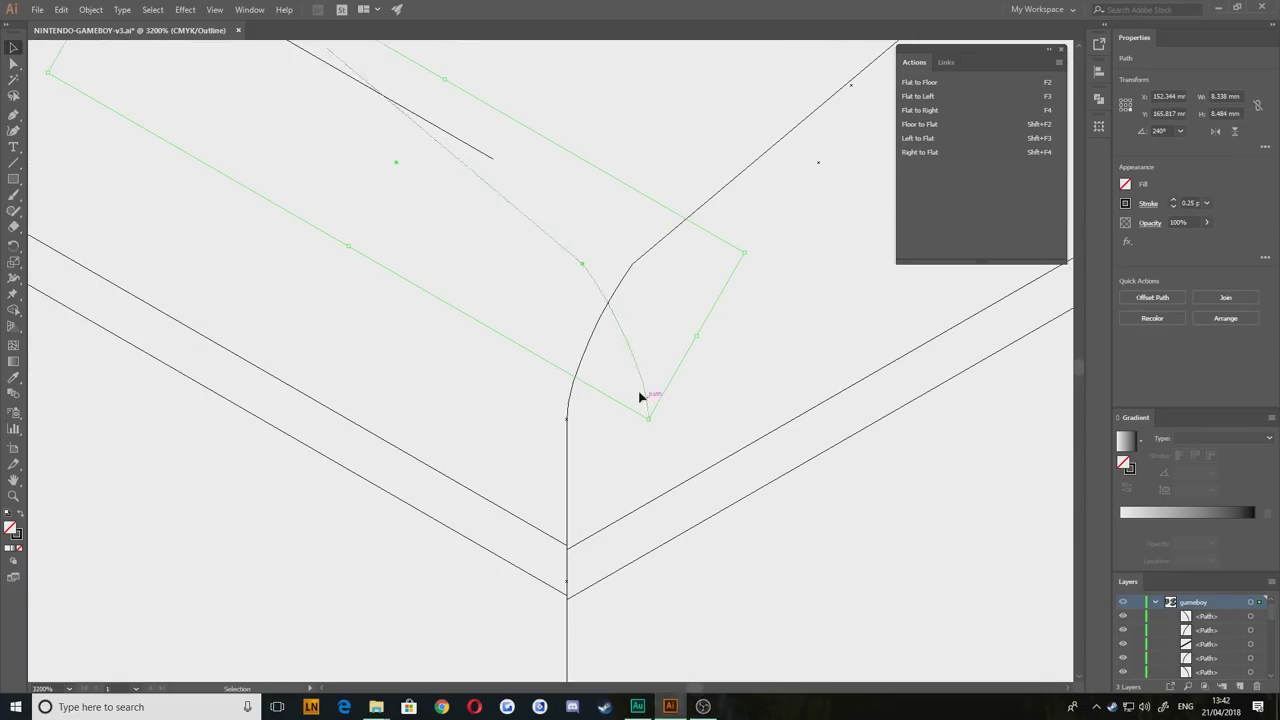
{"action": "left_click_drag", "start_coordinate": [648, 378], "coordinate": [661, 486]}
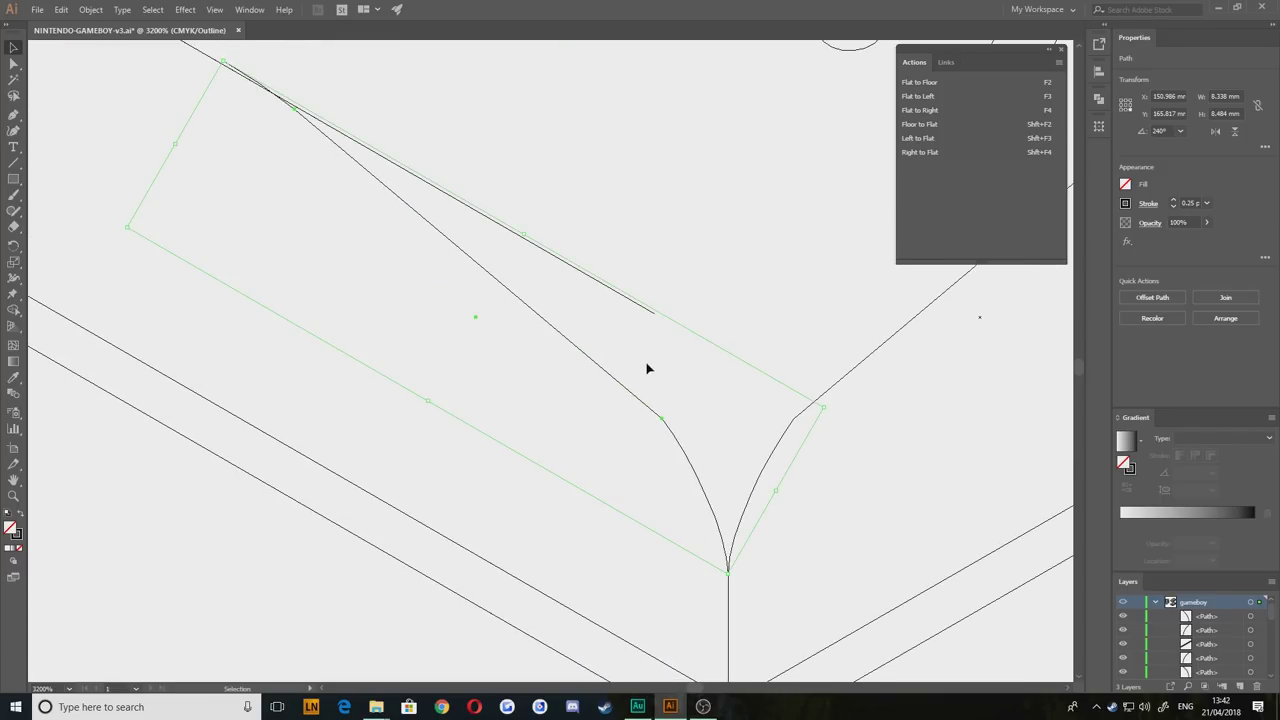
{"action": "scroll", "coordinate": [650, 372], "scroll_direction": "down", "scroll_amount": 2}
{"action": "left_click_drag", "start_coordinate": [553, 350], "coordinate": [546, 442]}
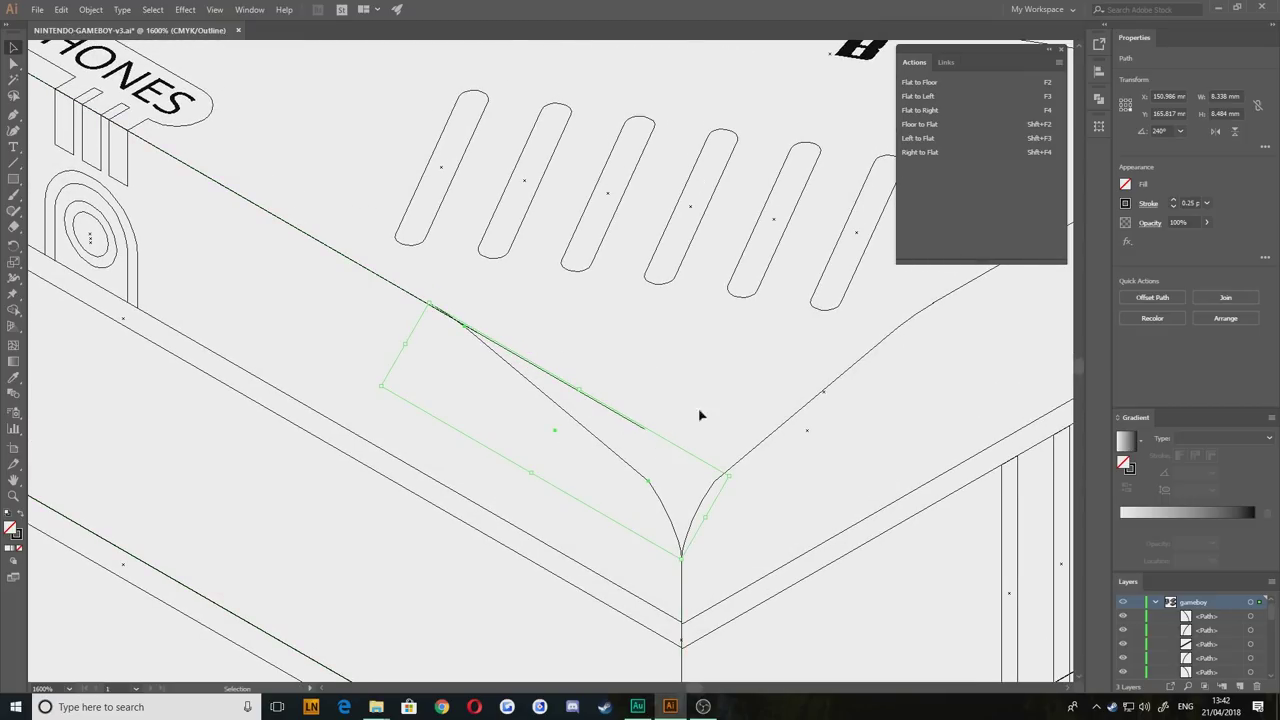
{"action": "left_click", "coordinate": [578, 333]}
Step: Delete the headphone-jack face's upper edge segments that overlap the top face's edge, including the stray leftover anchor point
{"action": "left_click", "coordinate": [15, 64]}
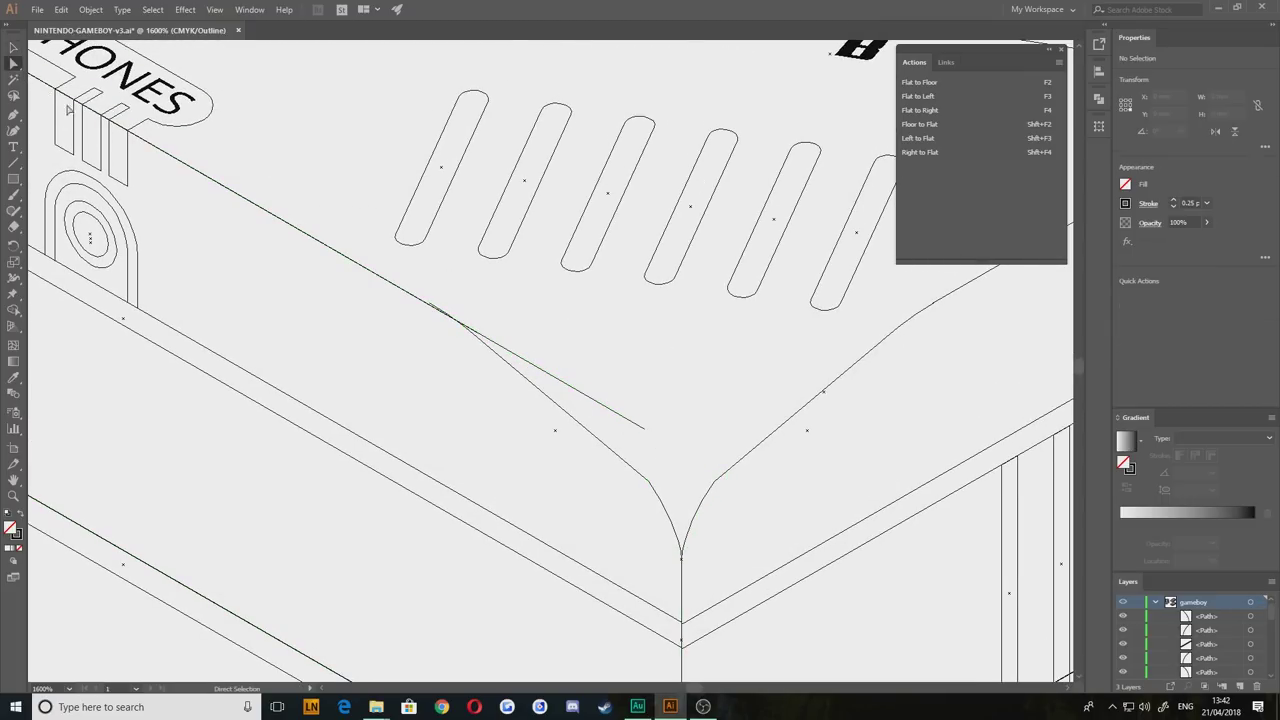
{"action": "left_click", "coordinate": [609, 409]}
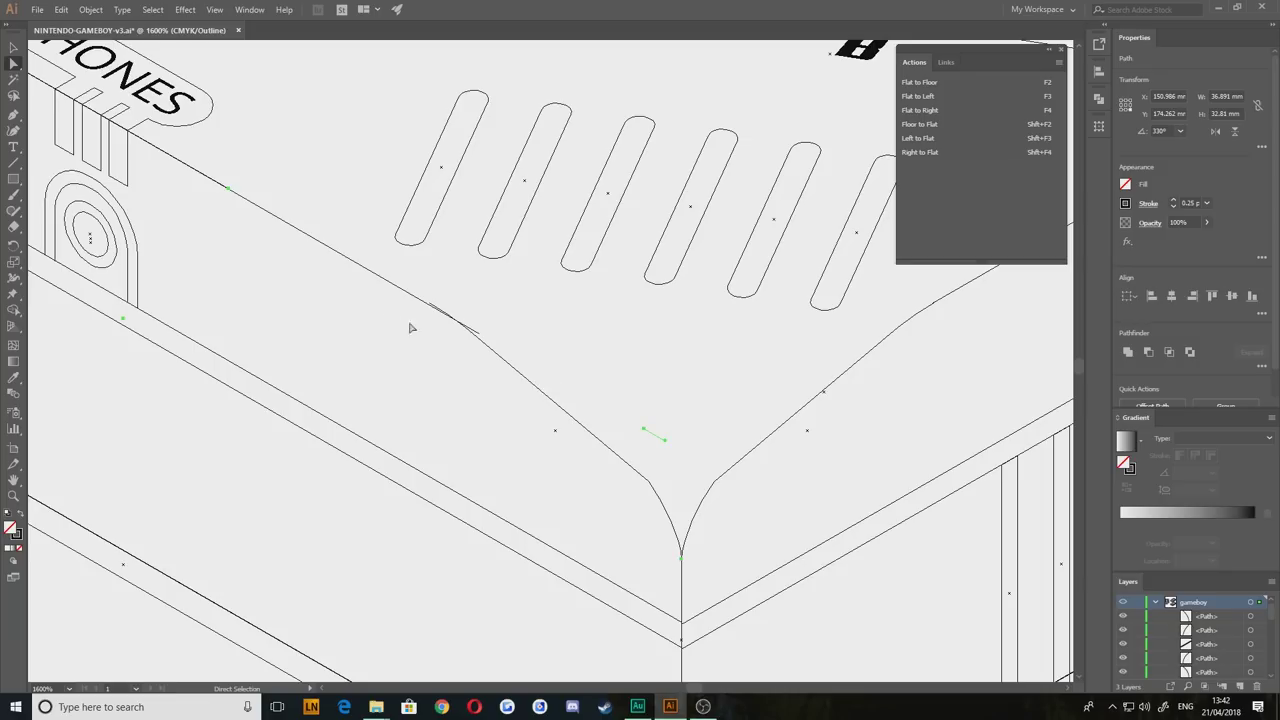
{"action": "left_click_drag", "start_coordinate": [409, 329], "coordinate": [469, 378]}
{"action": "left_click", "coordinate": [832, 521]}
{"action": "key", "text": "Delete"}
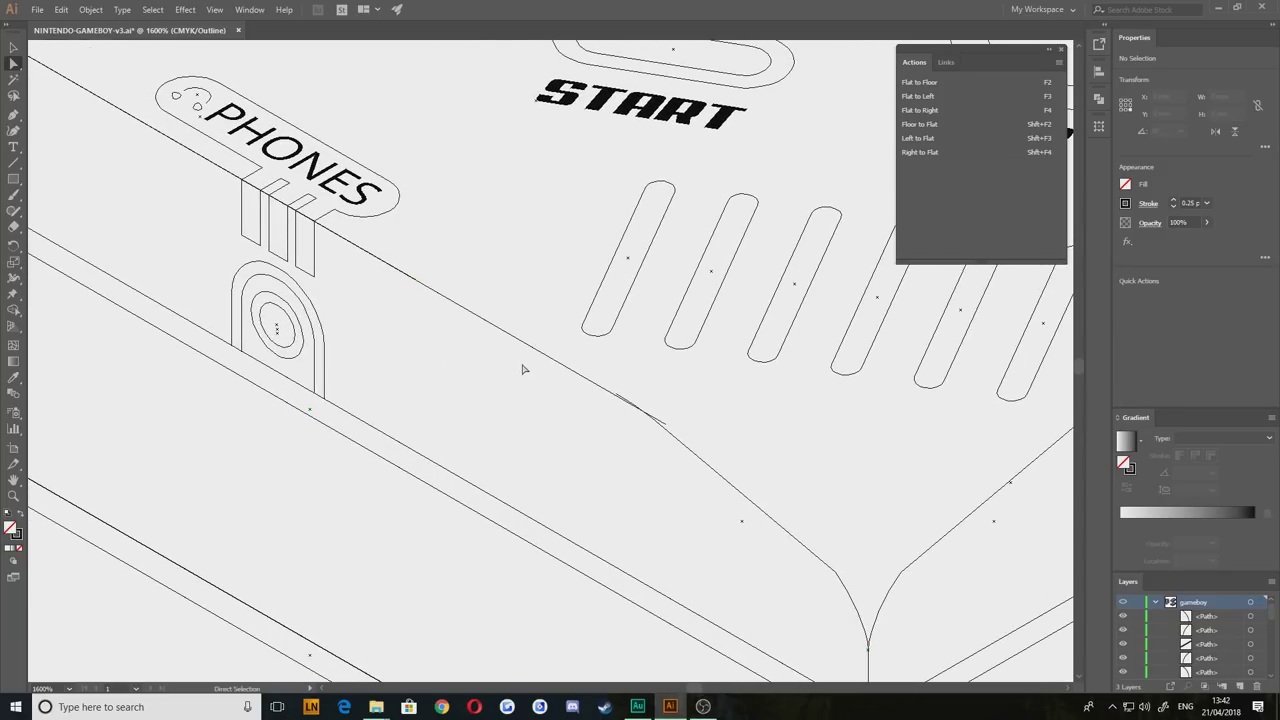
{"action": "left_click", "coordinate": [371, 252]}
{"action": "key", "text": "Delete"}
Step: Snap the open end of the top face's edge above the headphone jack to the upper end of the mirrored curve
{"action": "left_click_drag", "start_coordinate": [223, 189], "coordinate": [480, 349]}
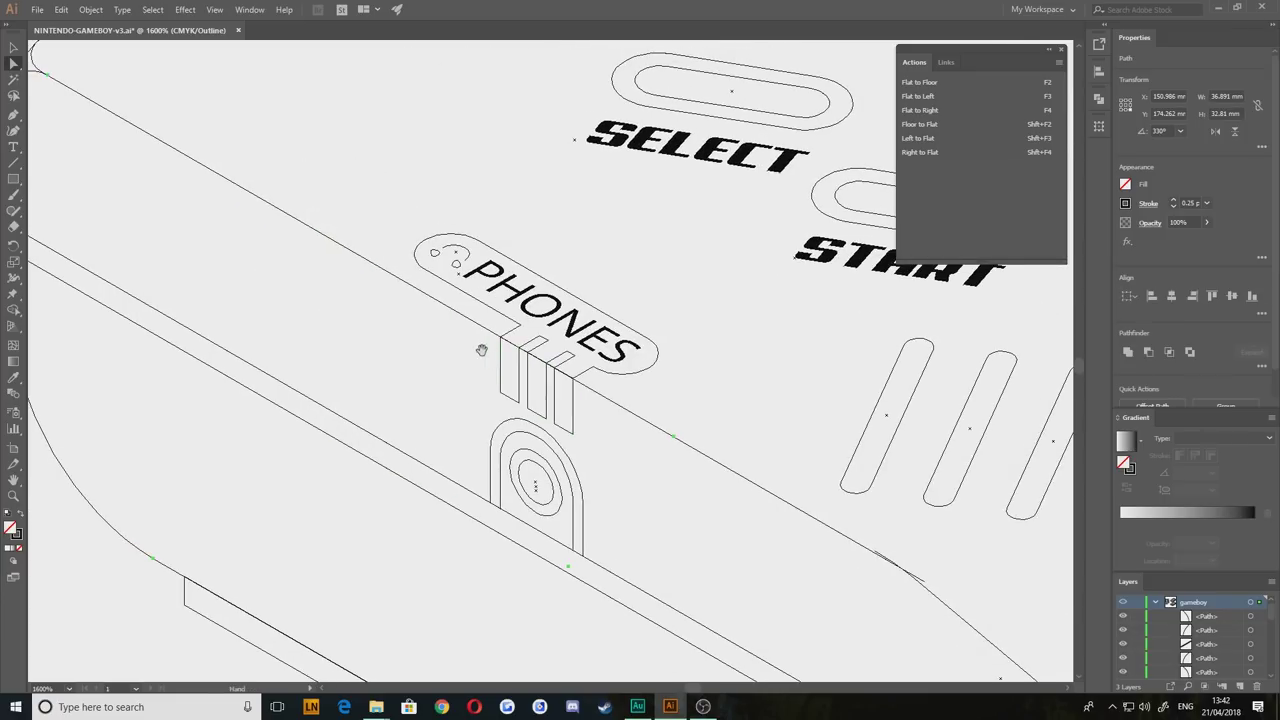
{"action": "left_click_drag", "start_coordinate": [817, 544], "coordinate": [582, 408]}
{"action": "left_click", "coordinate": [688, 449]}
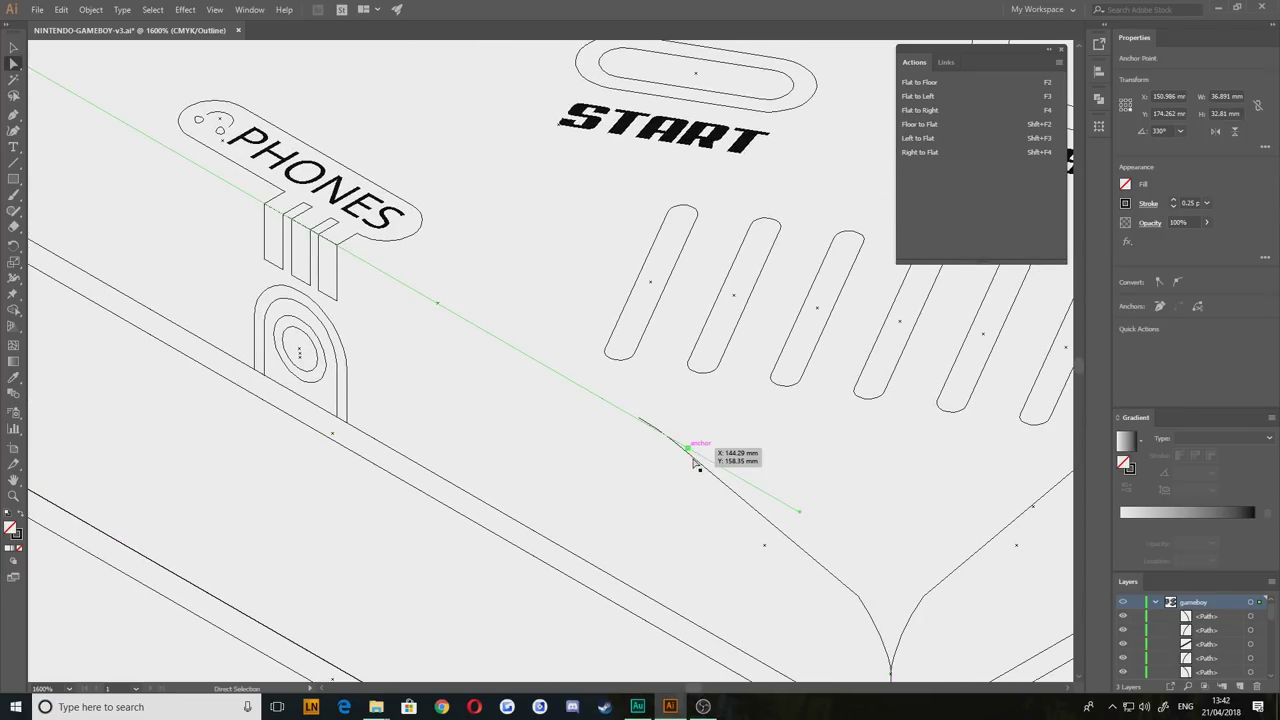
{"action": "left_click_drag", "start_coordinate": [688, 449], "coordinate": [640, 428]}
{"action": "left_click", "coordinate": [704, 488]}
{"action": "scroll", "coordinate": [784, 452], "scroll_direction": "down", "scroll_amount": 2}
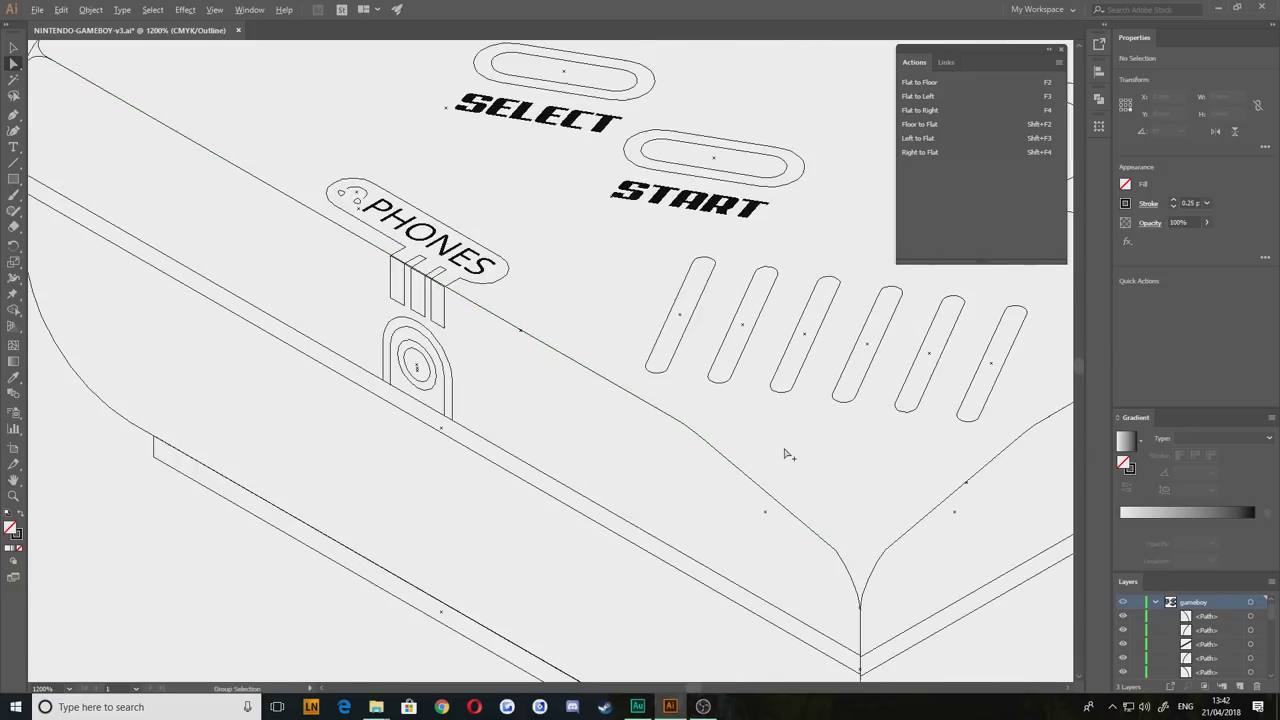
Step: Draw a curved Pen segment joining the upper ends of the two mirrored curves to round the top face's near corner
{"action": "left_click_drag", "start_coordinate": [730, 489], "coordinate": [505, 451]}
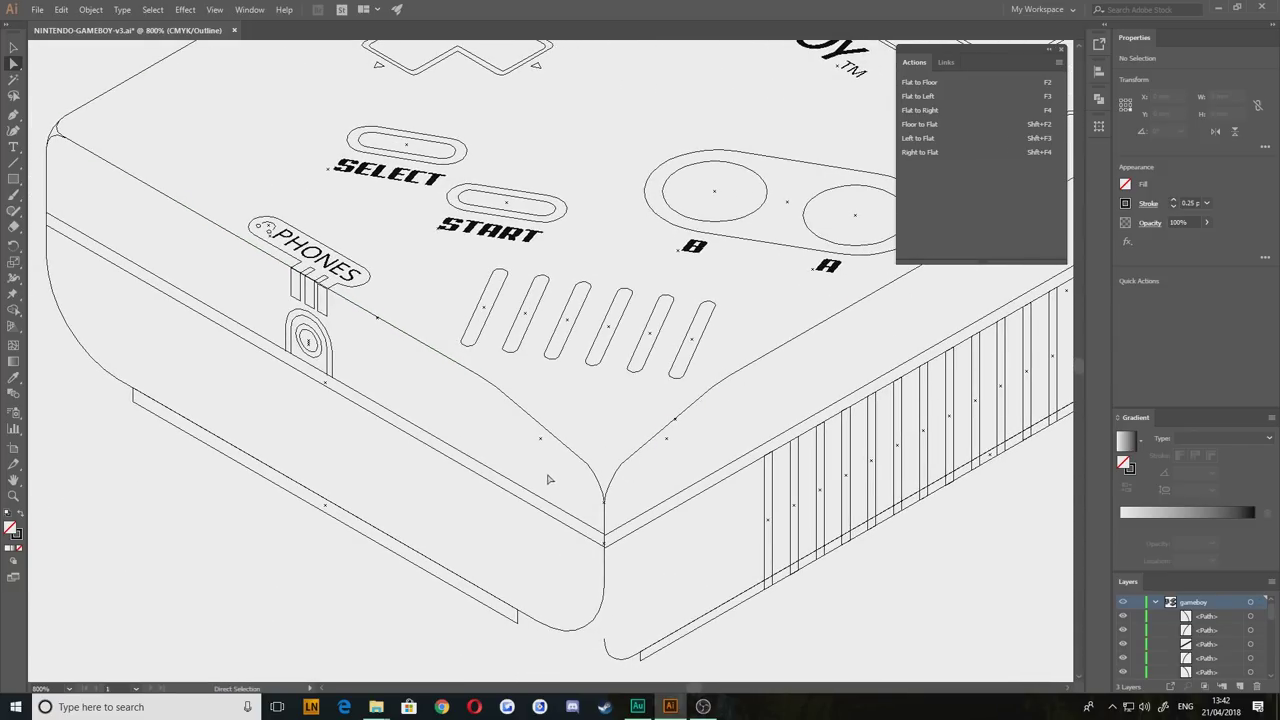
{"action": "scroll", "coordinate": [588, 276], "scroll_direction": "down", "scroll_amount": 5}
{"action": "scroll", "coordinate": [604, 434], "scroll_direction": "up", "scroll_amount": 3}
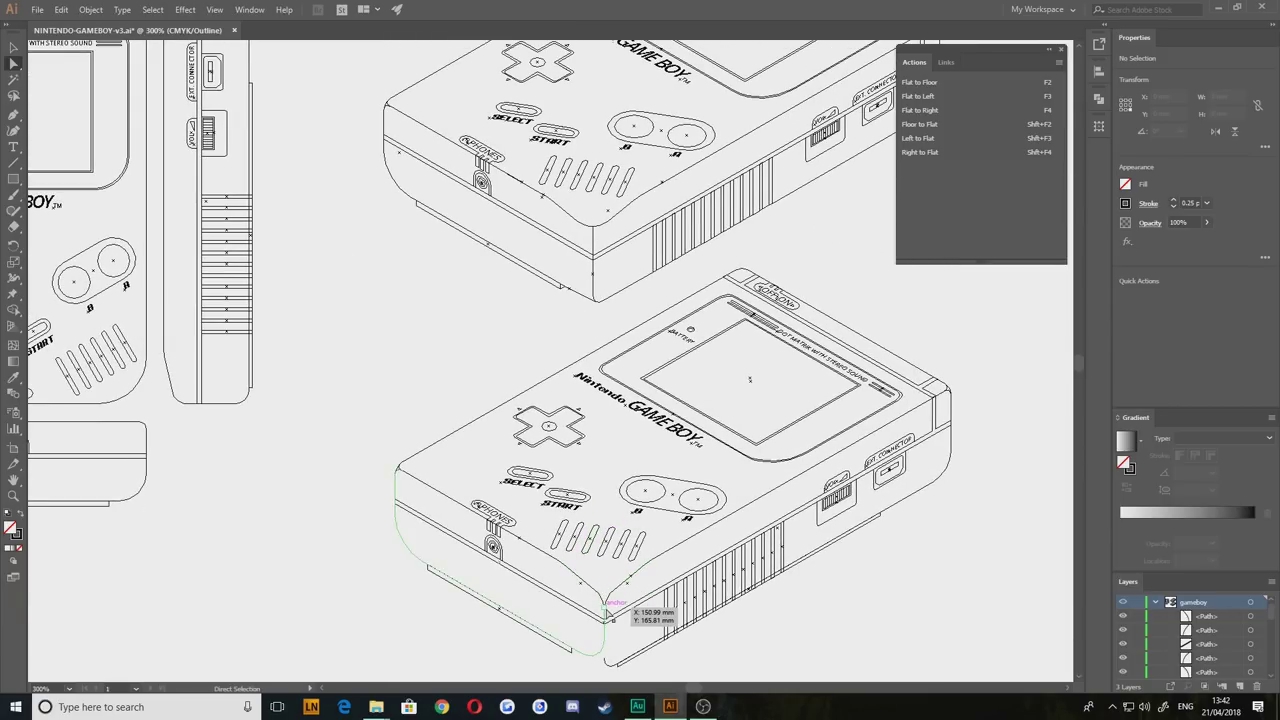
{"action": "scroll", "coordinate": [601, 549], "scroll_direction": "up", "scroll_amount": 6}
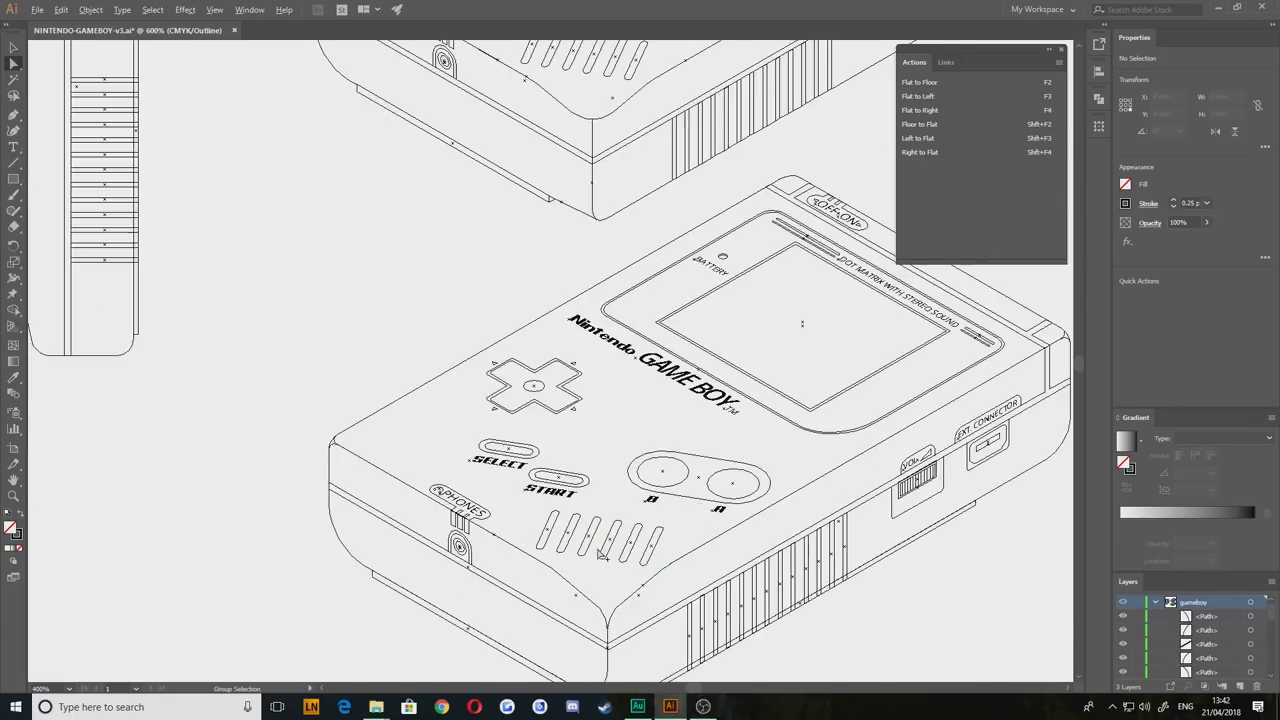
{"action": "left_click_drag", "start_coordinate": [601, 588], "coordinate": [475, 251]}
{"action": "key", "text": "p"}
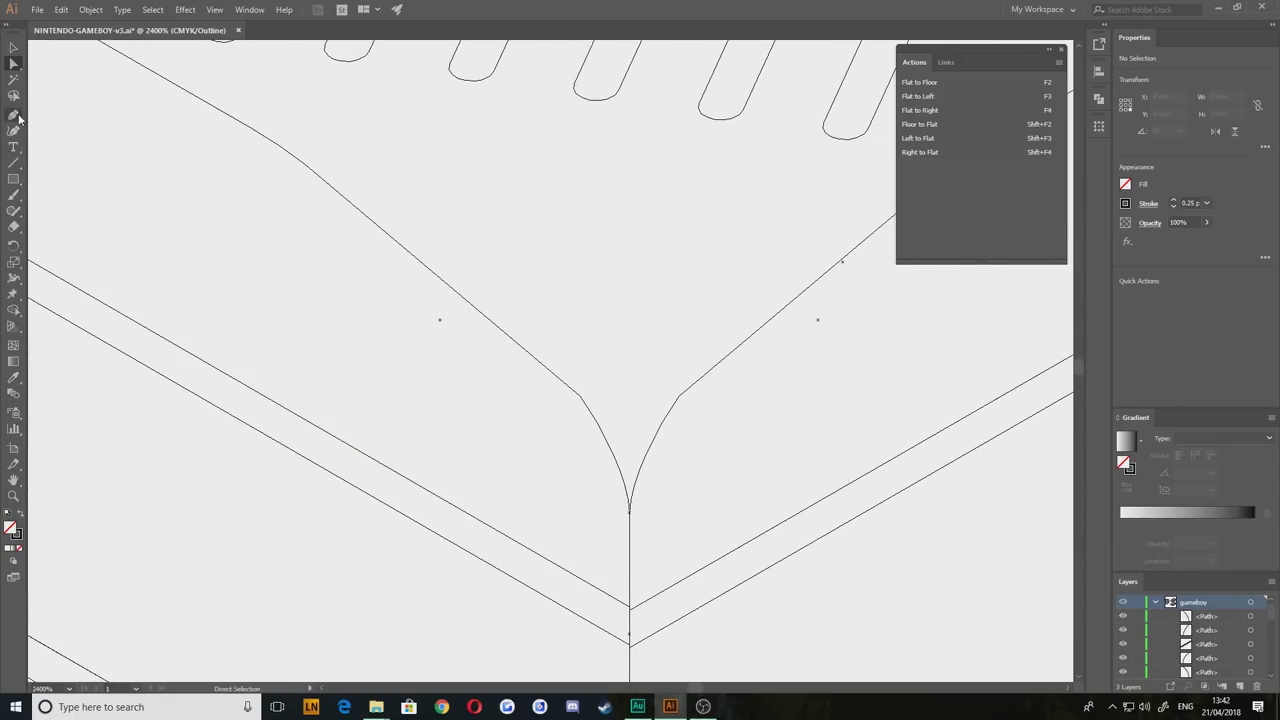
{"action": "left_click", "coordinate": [679, 399]}
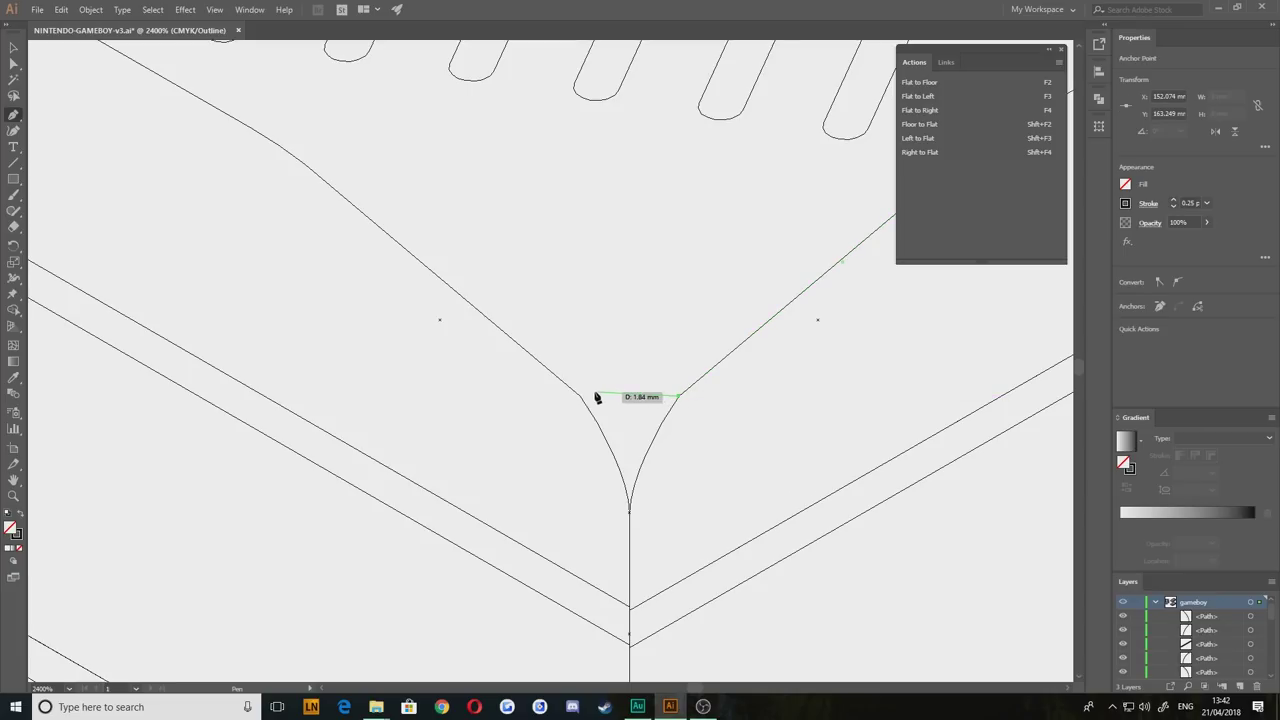
{"action": "left_click_drag", "start_coordinate": [581, 397], "coordinate": [518, 366]}
{"action": "left_click", "coordinate": [14, 63]}
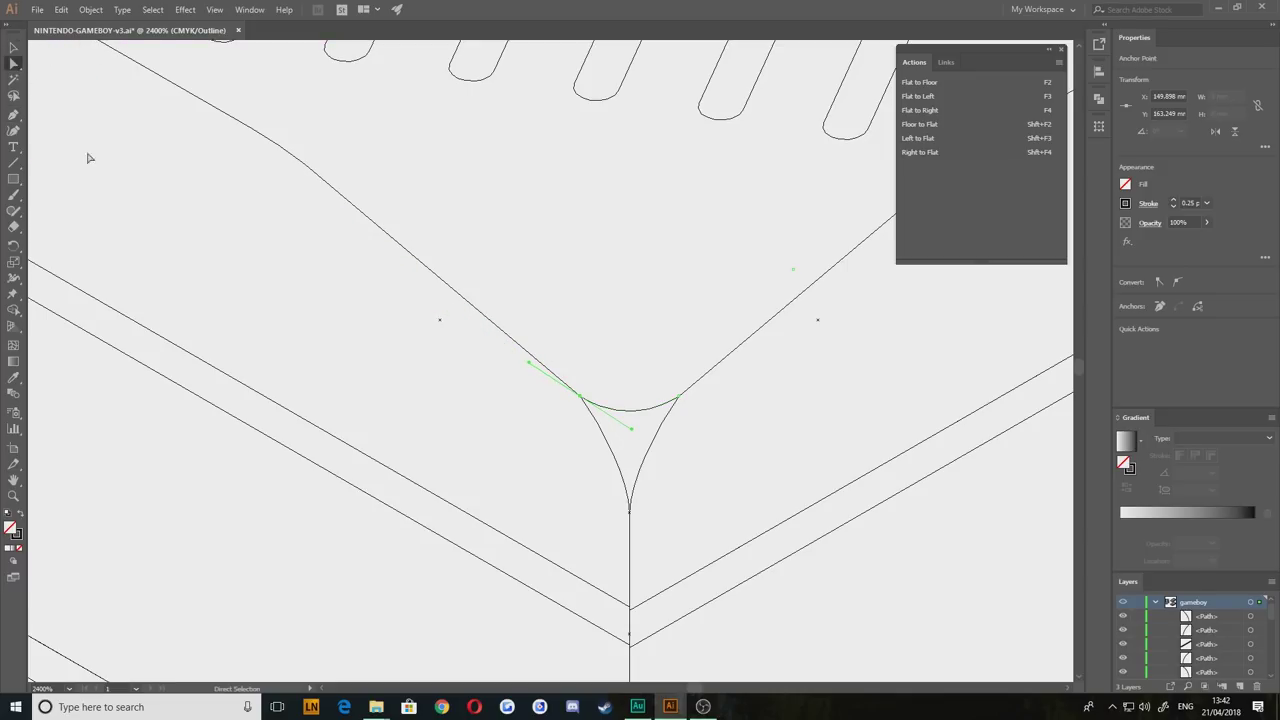
Step: Delete the two mirrored curves below the rounded corner and extend the vertical corner edge up to the new curve
{"action": "left_click", "coordinate": [535, 431]}
{"action": "left_click_drag", "start_coordinate": [535, 431], "coordinate": [447, 358]}
{"action": "left_click_drag", "start_coordinate": [578, 412], "coordinate": [487, 375]}
{"action": "key", "text": "Delete"}
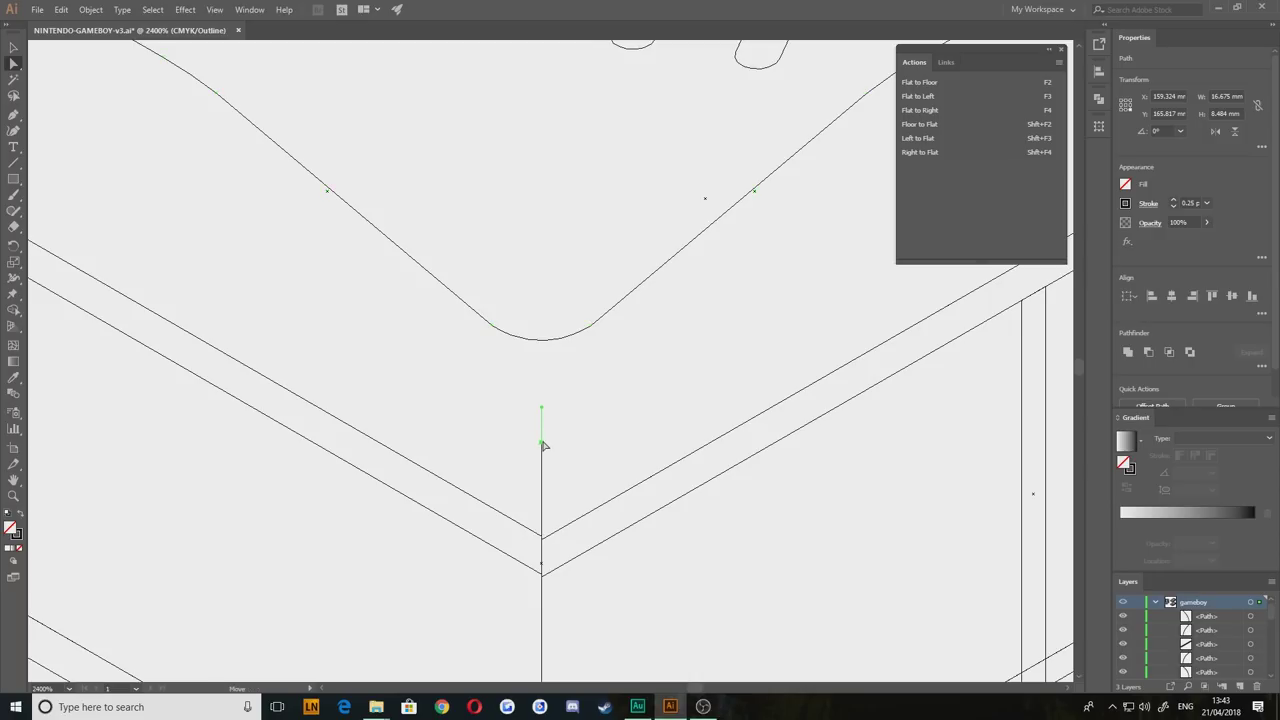
{"action": "left_click_drag", "start_coordinate": [542, 445], "coordinate": [542, 340]}
{"action": "left_click", "coordinate": [498, 379]}
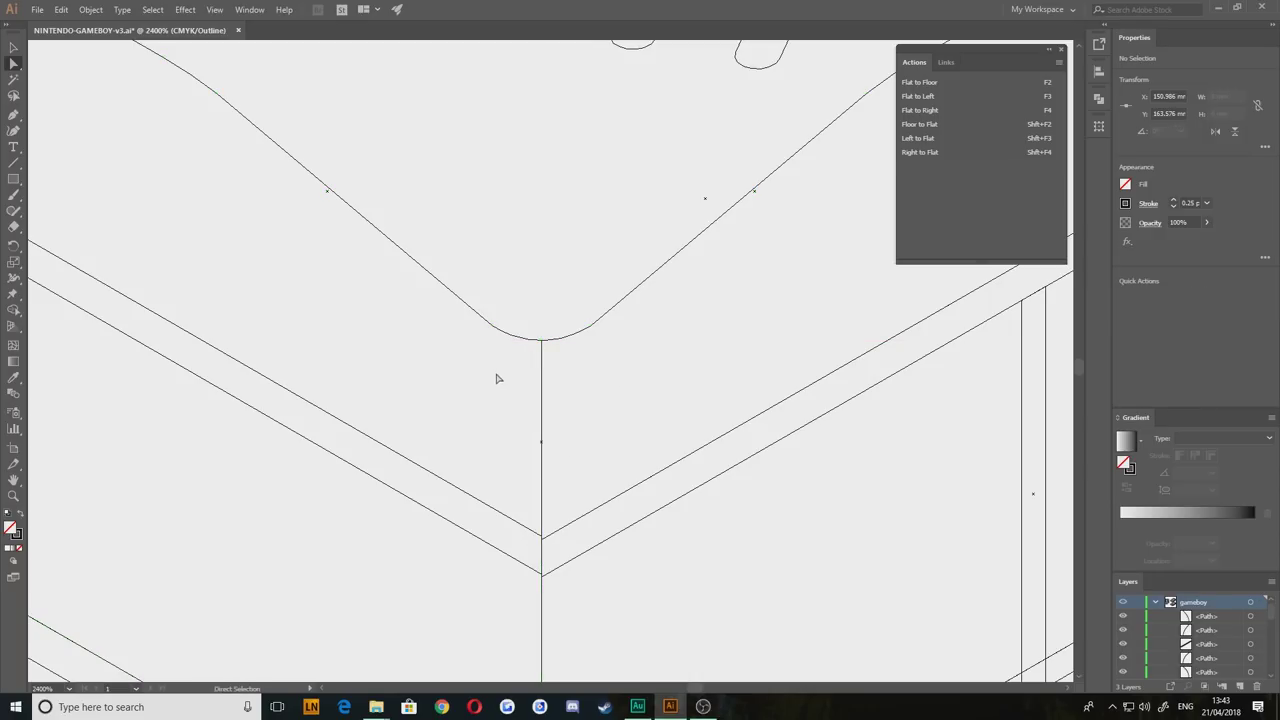
Step: Try to snap the mismatched seam line ends together at the vertical corner edge, and undo the move
{"action": "scroll", "coordinate": [498, 379], "scroll_direction": "down", "scroll_amount": 6}
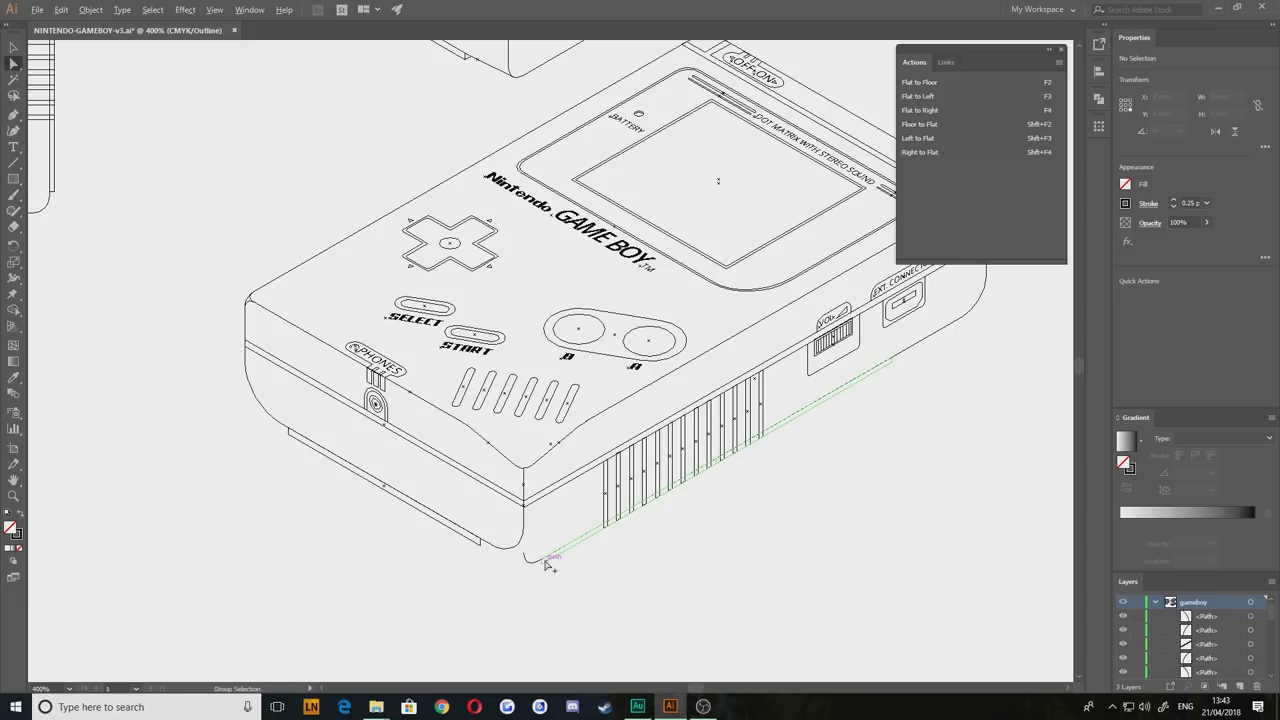
{"action": "scroll", "coordinate": [535, 505], "scroll_direction": "up", "scroll_amount": 6}
{"action": "scroll", "coordinate": [507, 511], "scroll_direction": "up", "scroll_amount": 1}
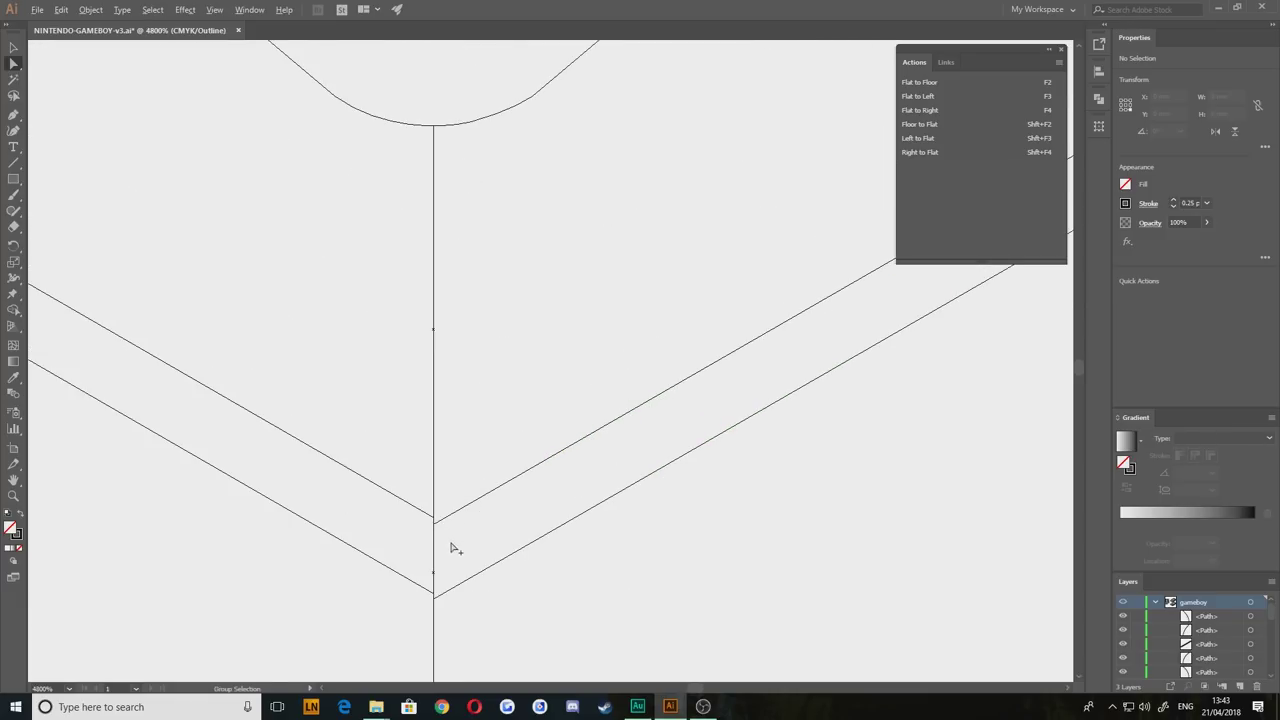
{"action": "left_click_drag", "start_coordinate": [449, 543], "coordinate": [549, 438]}
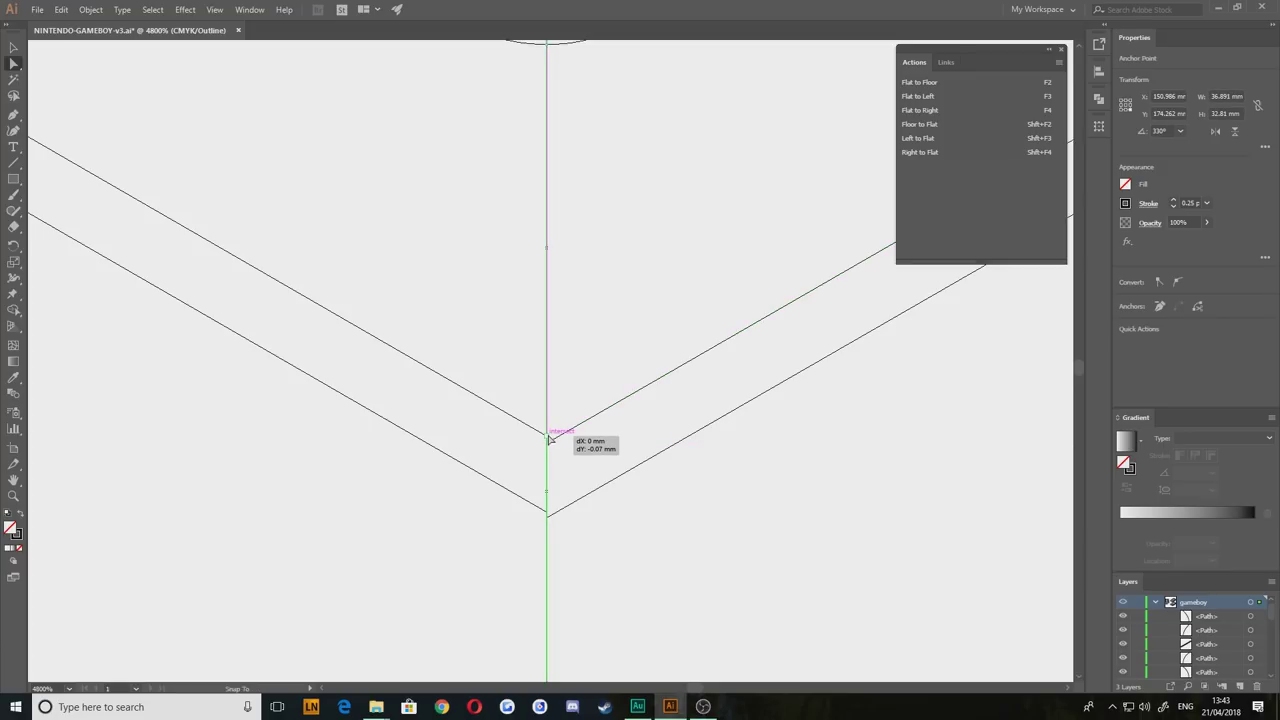
{"action": "left_click_drag", "start_coordinate": [548, 437], "coordinate": [549, 437]}
{"action": "key", "text": "ctrl+z"}
{"action": "left_click", "coordinate": [586, 456]}
{"action": "scroll", "coordinate": [590, 495], "scroll_direction": "down", "scroll_amount": 3}
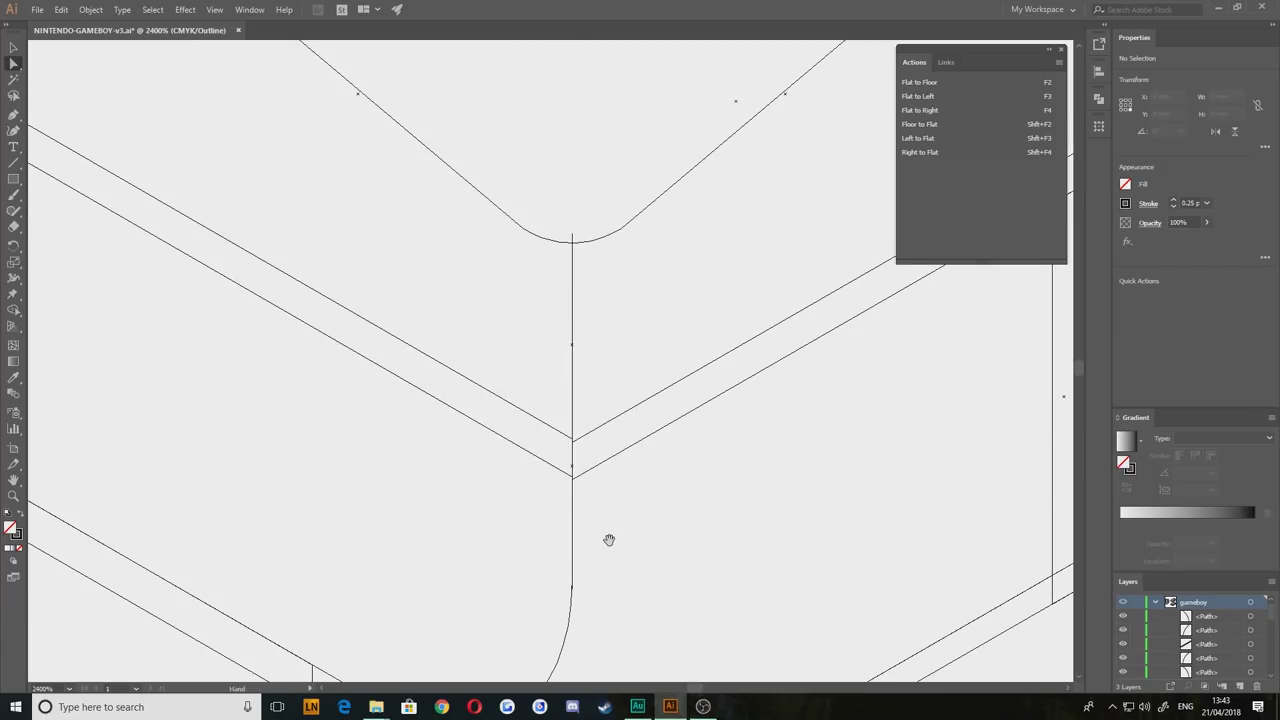
Step: Delete the headphone-jack face's vertical segment that overlaps the near corner edge
{"action": "left_click_drag", "start_coordinate": [608, 537], "coordinate": [565, 449]}
{"action": "scroll", "coordinate": [551, 440], "scroll_direction": "up", "scroll_amount": 8}
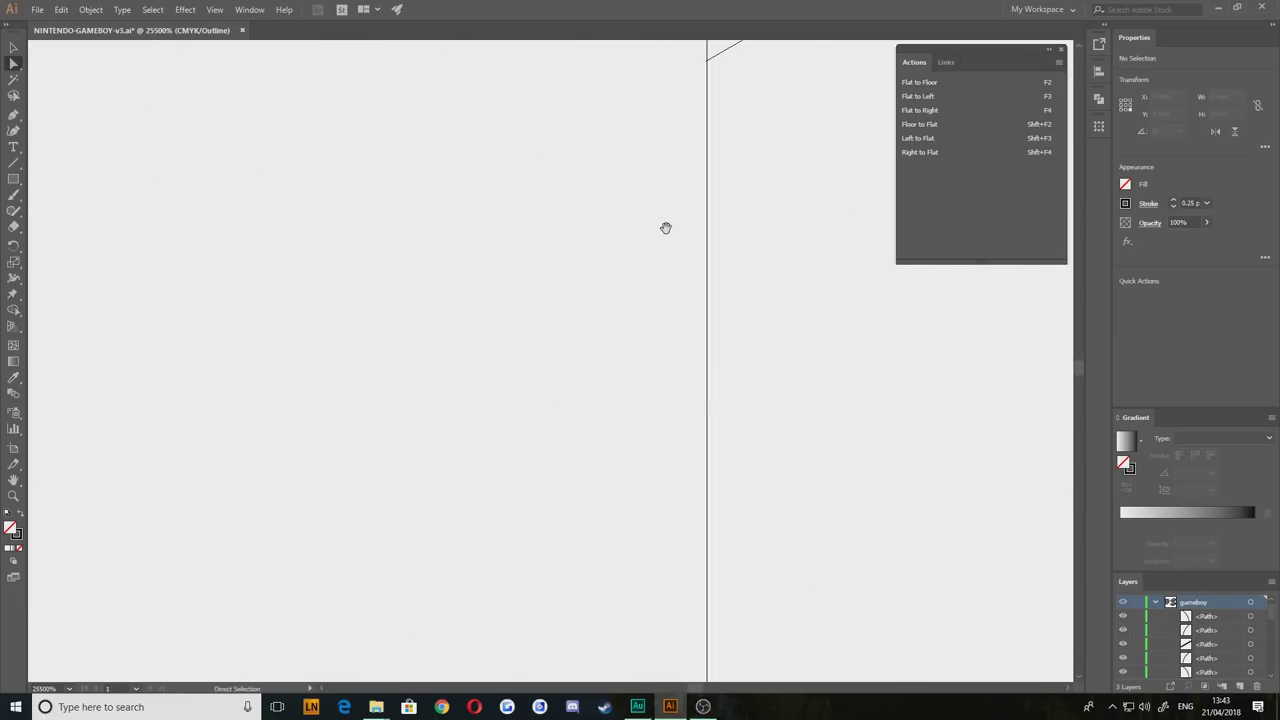
{"action": "left_click_drag", "start_coordinate": [665, 228], "coordinate": [519, 278]}
{"action": "left_click", "coordinate": [602, 492]}
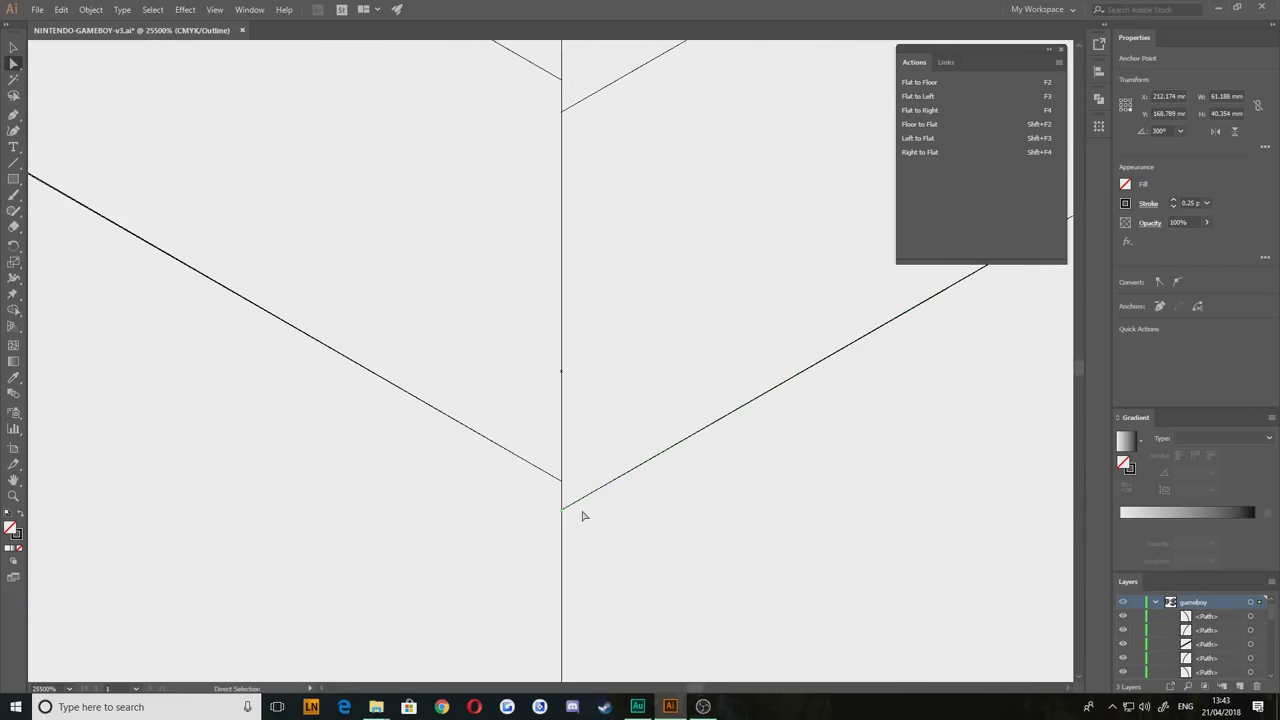
{"action": "key", "text": "Delete"}
{"action": "key", "text": "ctrl+z"}
{"action": "left_click_drag", "start_coordinate": [563, 511], "coordinate": [584, 481]}
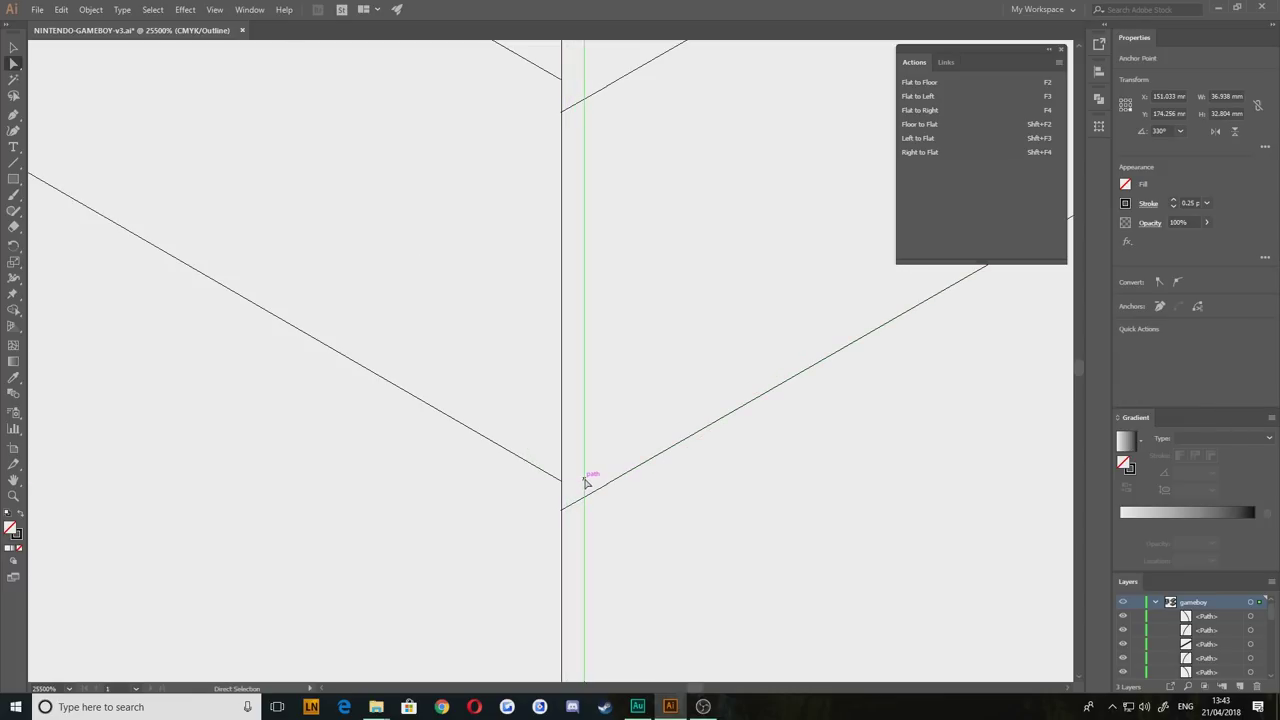
{"action": "key", "text": "Delete"}
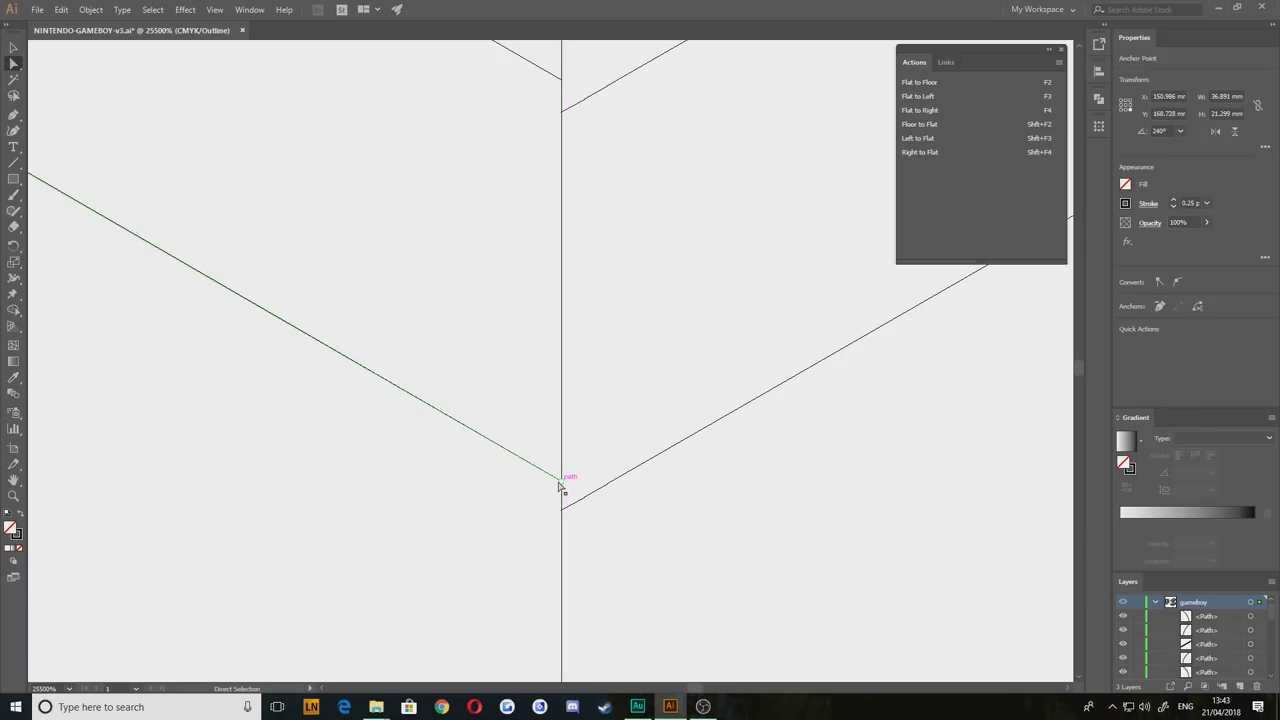
Step: Snap the headphone-jack face's lower and upper seam line ends to the side face's seam ends at the corner edge
{"action": "left_click_drag", "start_coordinate": [558, 485], "coordinate": [561, 511]}
{"action": "left_click", "coordinate": [506, 555]}
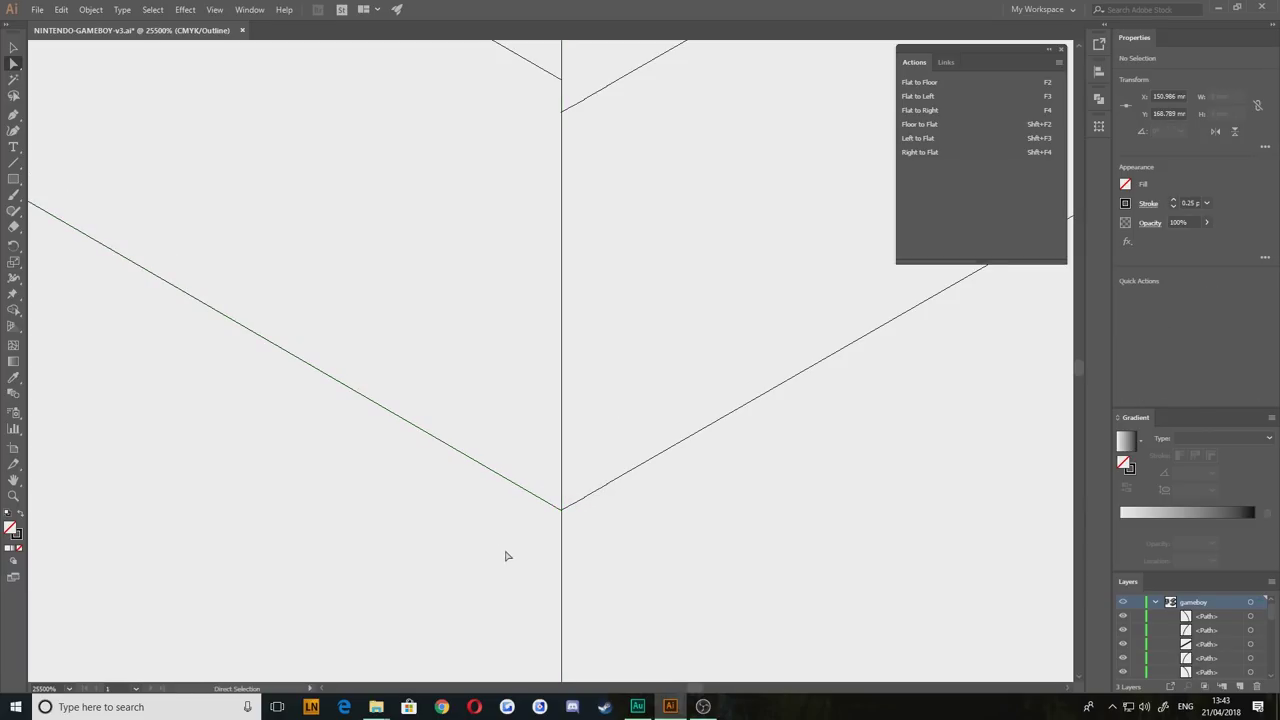
{"action": "left_click_drag", "start_coordinate": [547, 74], "coordinate": [561, 110]}
{"action": "scroll", "coordinate": [400, 268], "scroll_direction": "down", "scroll_amount": 5}
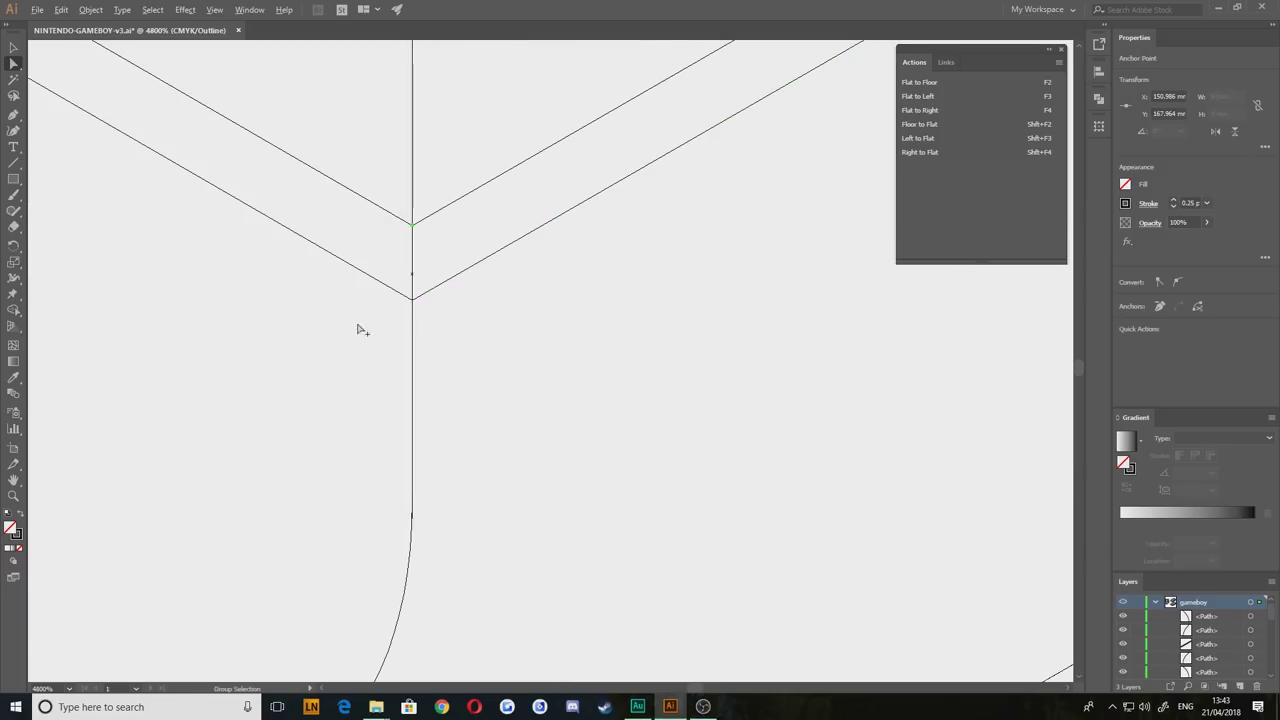
{"action": "left_click", "coordinate": [360, 329]}
Step: Extend the upper end of the vertical corner edge to meet the top face's rounded corner
{"action": "left_click_drag", "start_coordinate": [336, 329], "coordinate": [672, 527]}
{"action": "scroll", "coordinate": [672, 527], "scroll_direction": "down", "scroll_amount": 2}
{"action": "left_click_drag", "start_coordinate": [92, 228], "coordinate": [496, 435]}
{"action": "scroll", "coordinate": [495, 434], "scroll_direction": "down", "scroll_amount": 5}
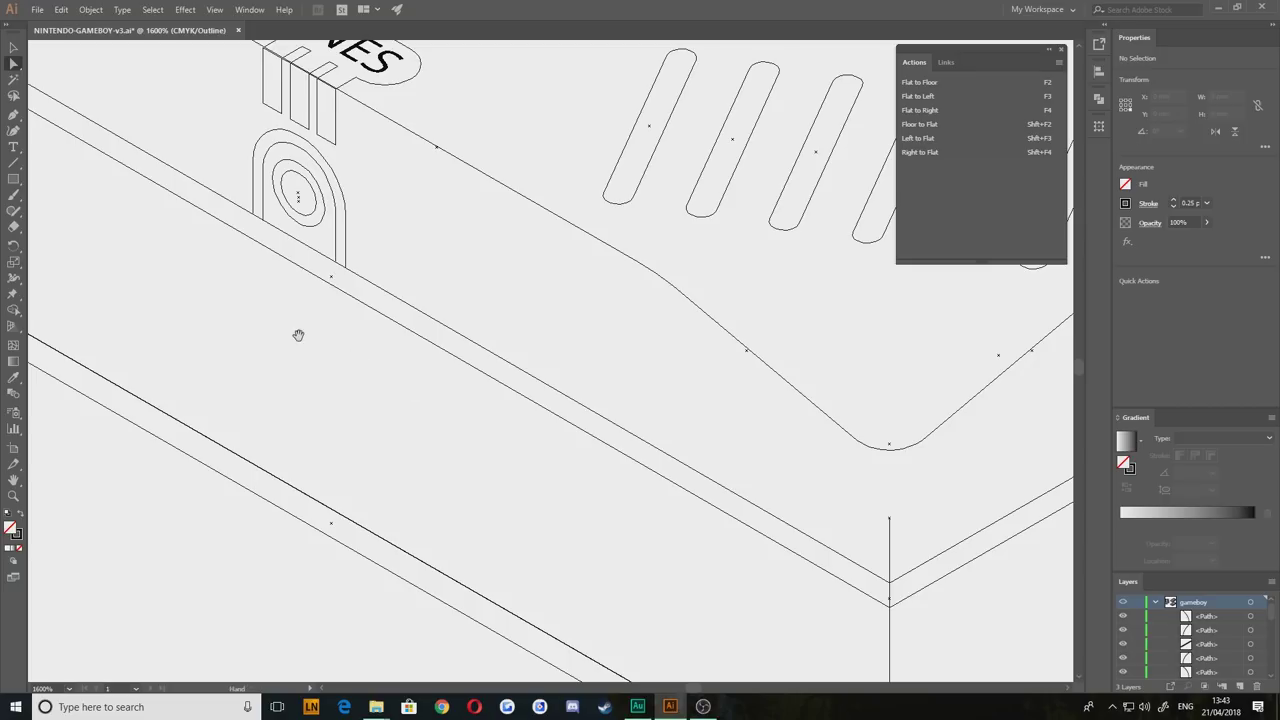
{"action": "left_click_drag", "start_coordinate": [629, 543], "coordinate": [542, 527]}
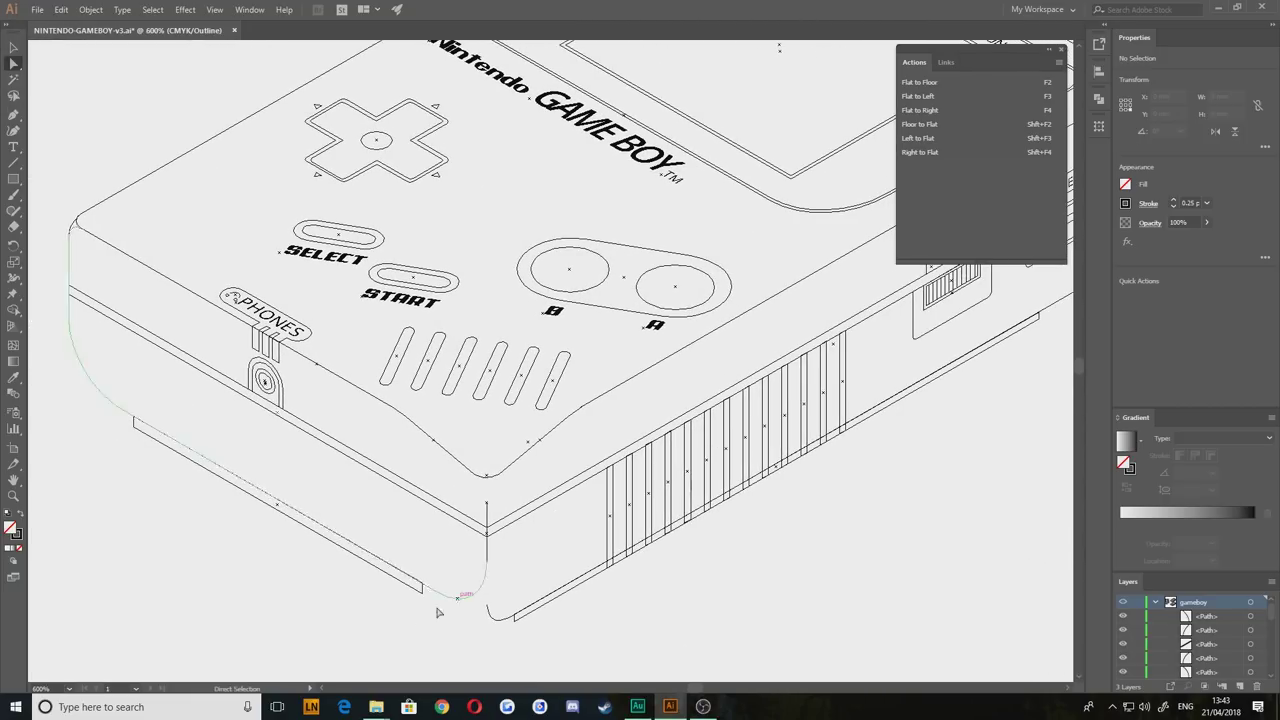
{"action": "left_click_drag", "start_coordinate": [470, 648], "coordinate": [463, 560]}
{"action": "scroll", "coordinate": [488, 416], "scroll_direction": "up", "scroll_amount": 3}
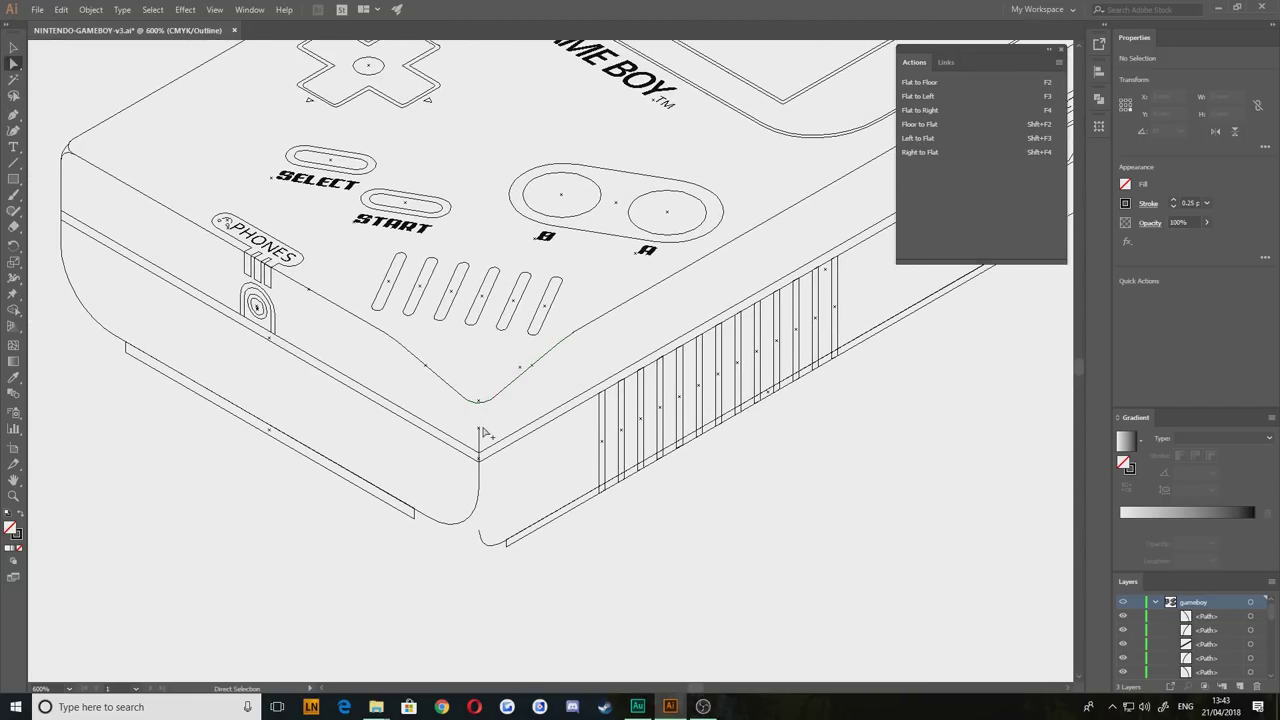
{"action": "left_click", "coordinate": [476, 433]}
{"action": "left_click_drag", "start_coordinate": [476, 433], "coordinate": [476, 378]}
{"action": "left_click", "coordinate": [432, 574]}
Step: Draw a straight Pen line from the side face's bottom corner curve to the headphone-jack face's bottom edge
{"action": "scroll", "coordinate": [432, 574], "scroll_direction": "down", "scroll_amount": 3}
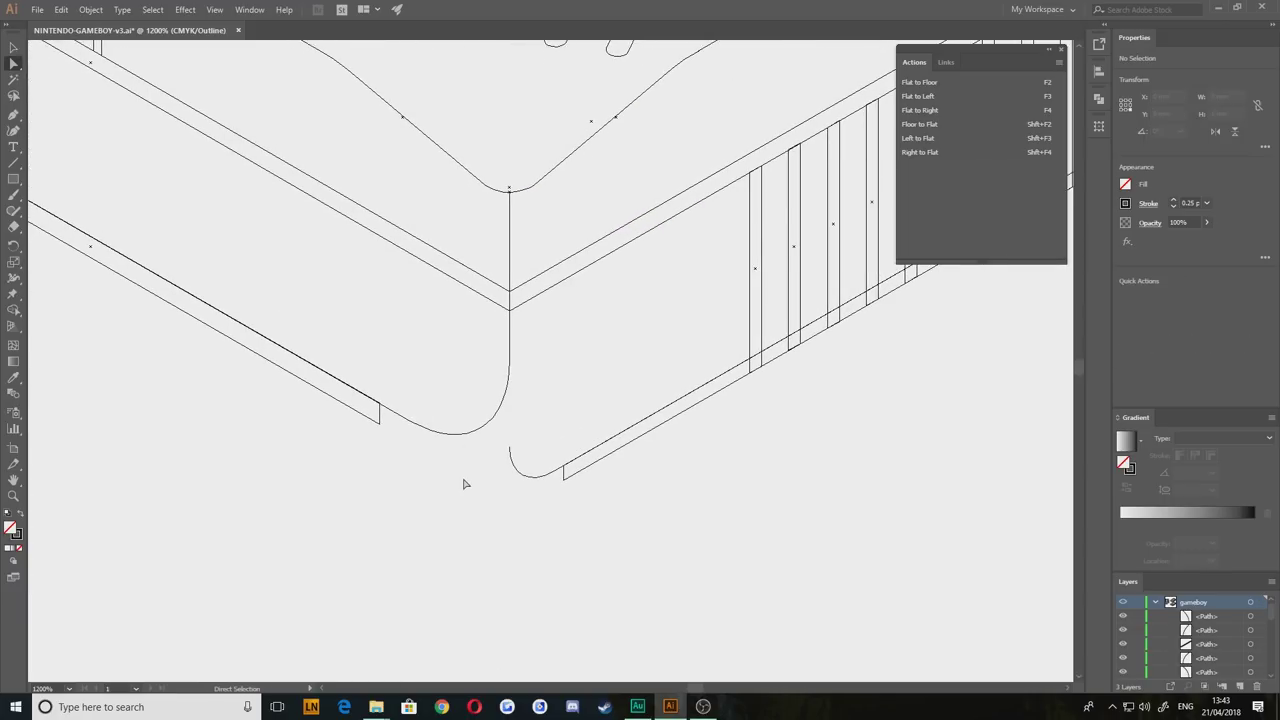
{"action": "scroll", "coordinate": [466, 483], "scroll_direction": "up", "scroll_amount": 3}
{"action": "left_click_drag", "start_coordinate": [397, 454], "coordinate": [397, 457]}
{"action": "left_click_drag", "start_coordinate": [309, 395], "coordinate": [346, 439]}
{"action": "left_click", "coordinate": [13, 116]}
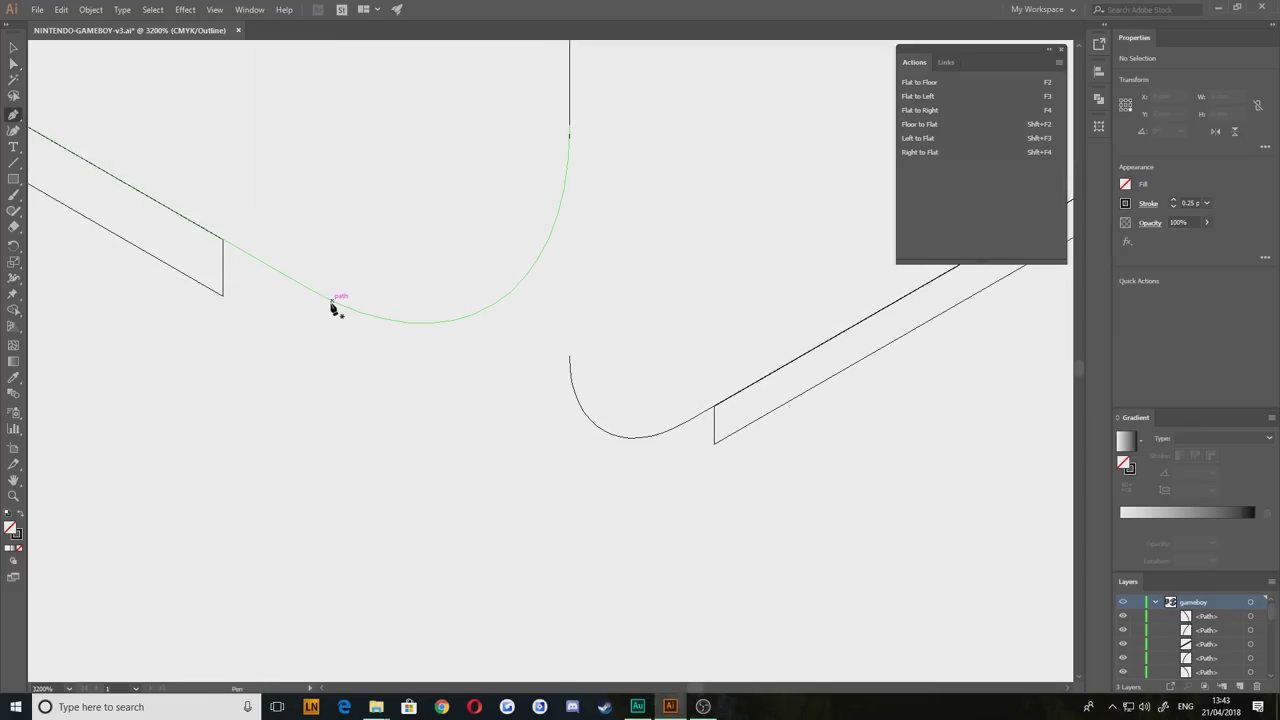
{"action": "left_click", "coordinate": [631, 442]}
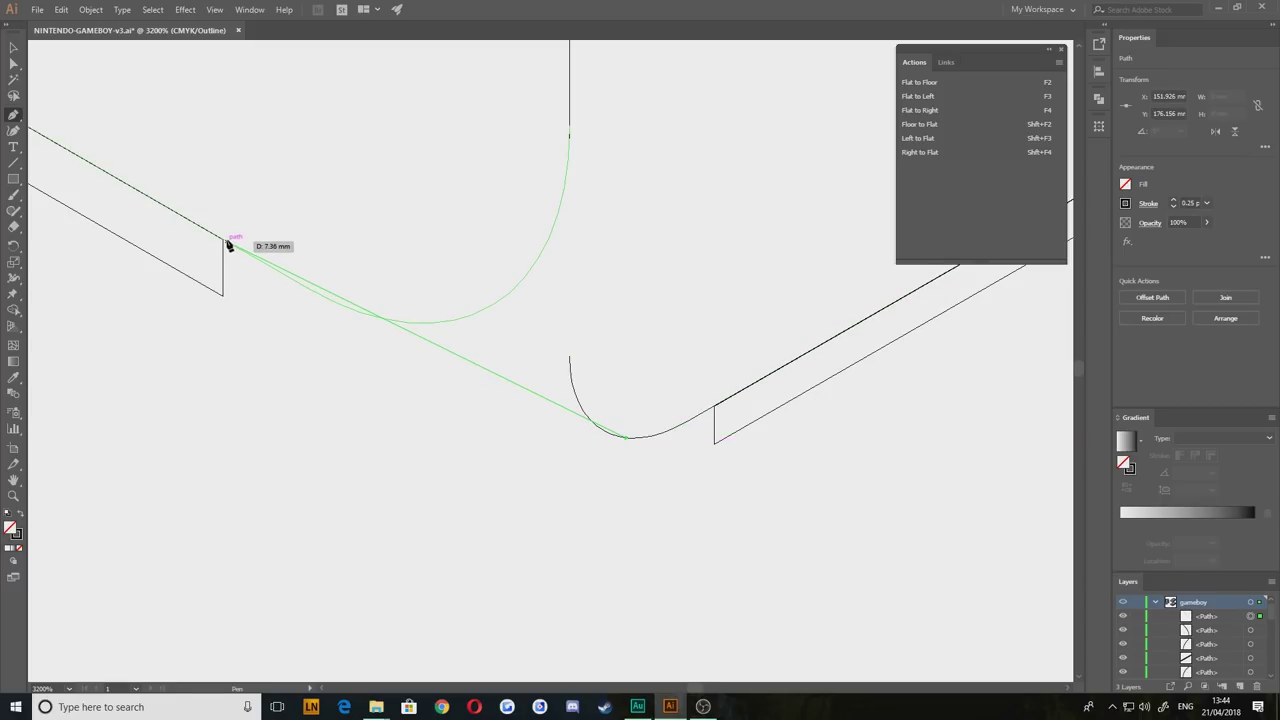
{"action": "key", "text": "ctrl+z"}
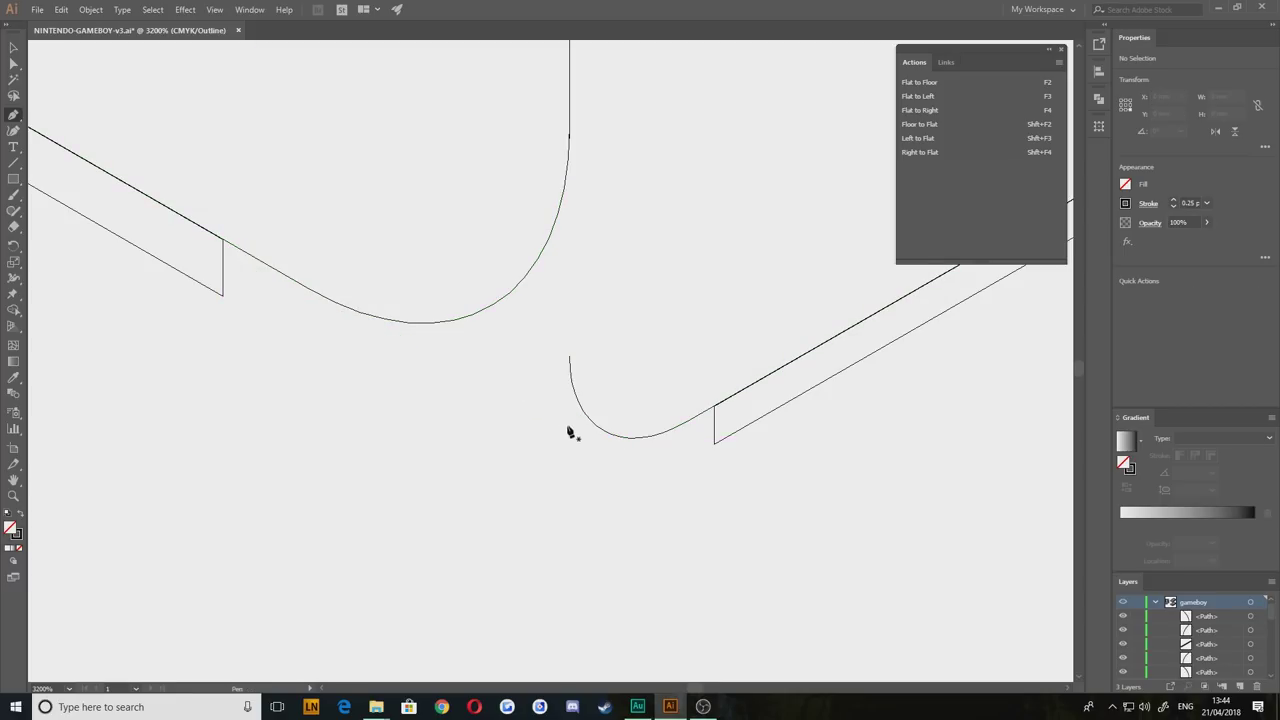
{"action": "left_click", "coordinate": [584, 420]}
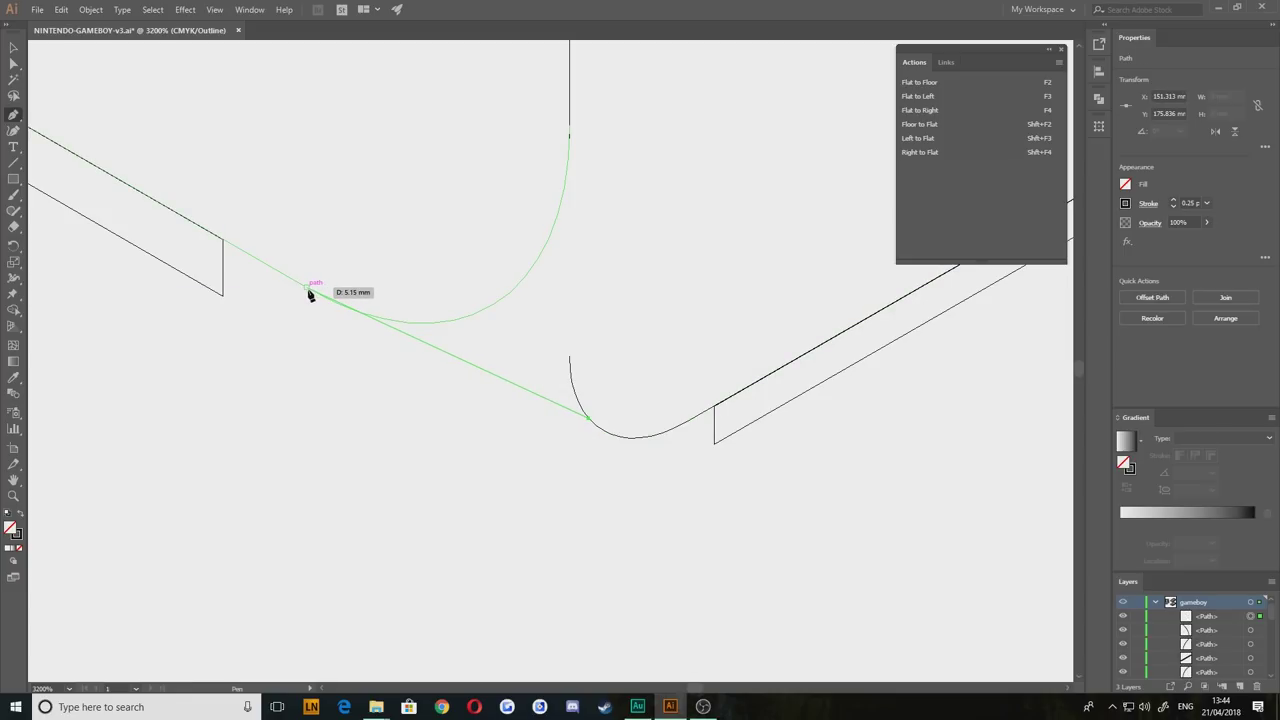
{"action": "left_click", "coordinate": [306, 288]}
{"action": "left_click", "coordinate": [17, 65]}
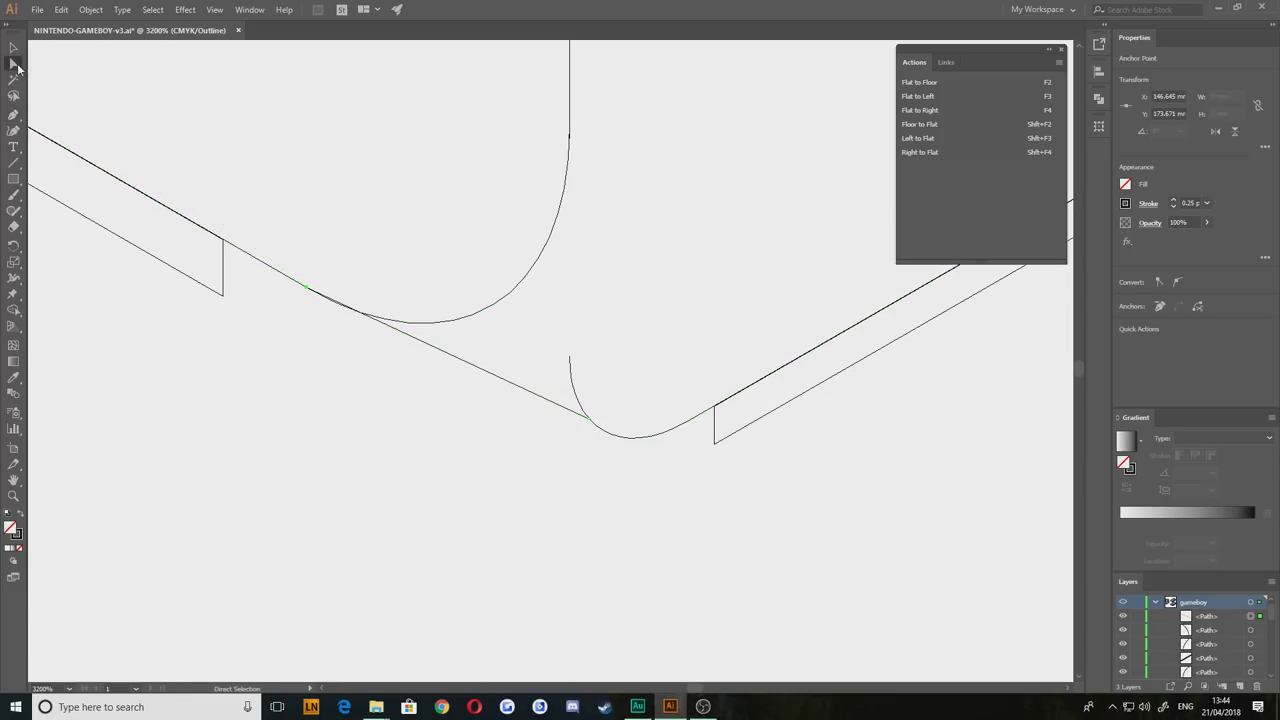
Step: Delete the headphone-jack face's bottom corner curve, and undo both that deletion and the straight connecting line
{"action": "left_click", "coordinate": [556, 285]}
{"action": "key", "text": "Delete"}
{"action": "left_click_drag", "start_coordinate": [566, 338], "coordinate": [588, 378]}
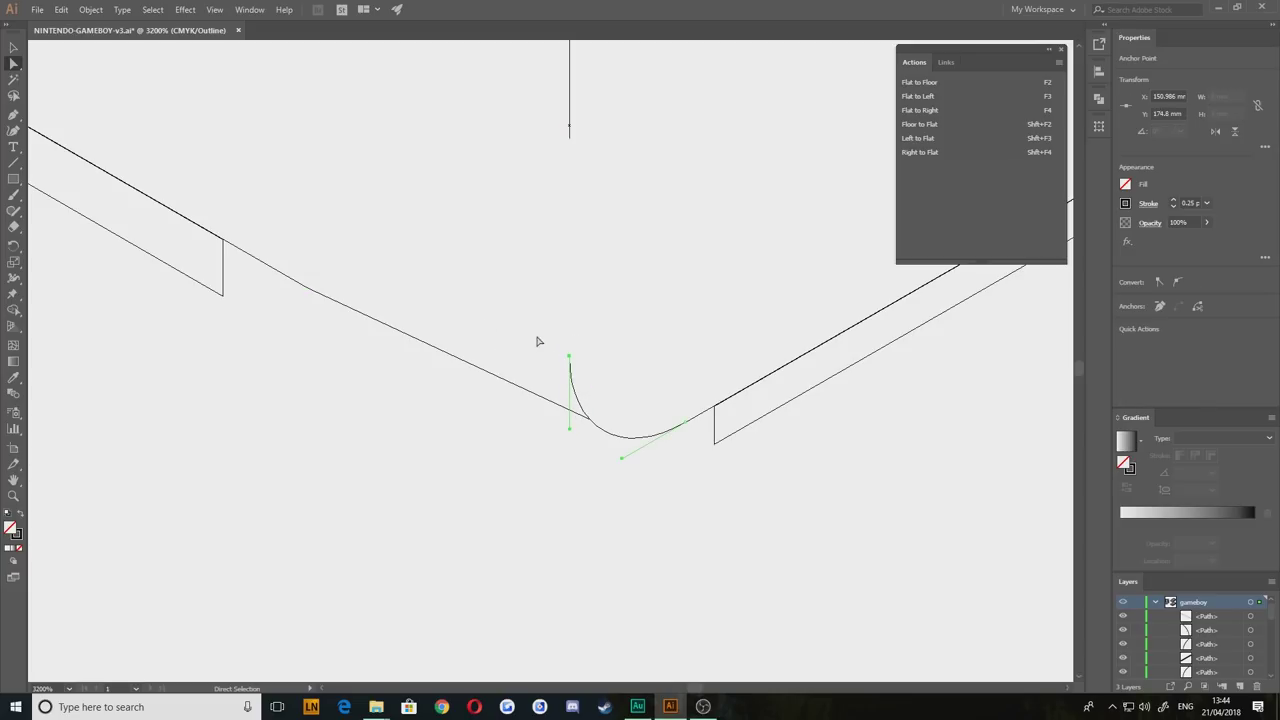
{"action": "key", "text": "ctrl+z"}
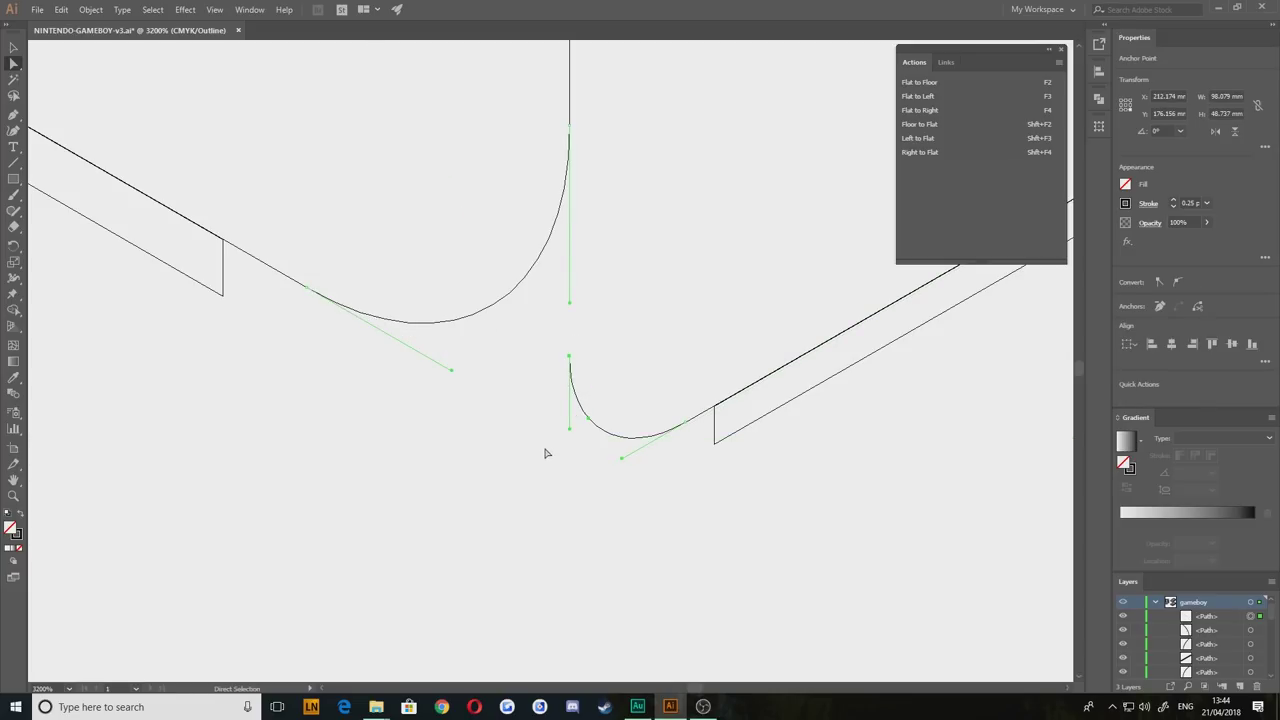
{"action": "left_click", "coordinate": [532, 473]}
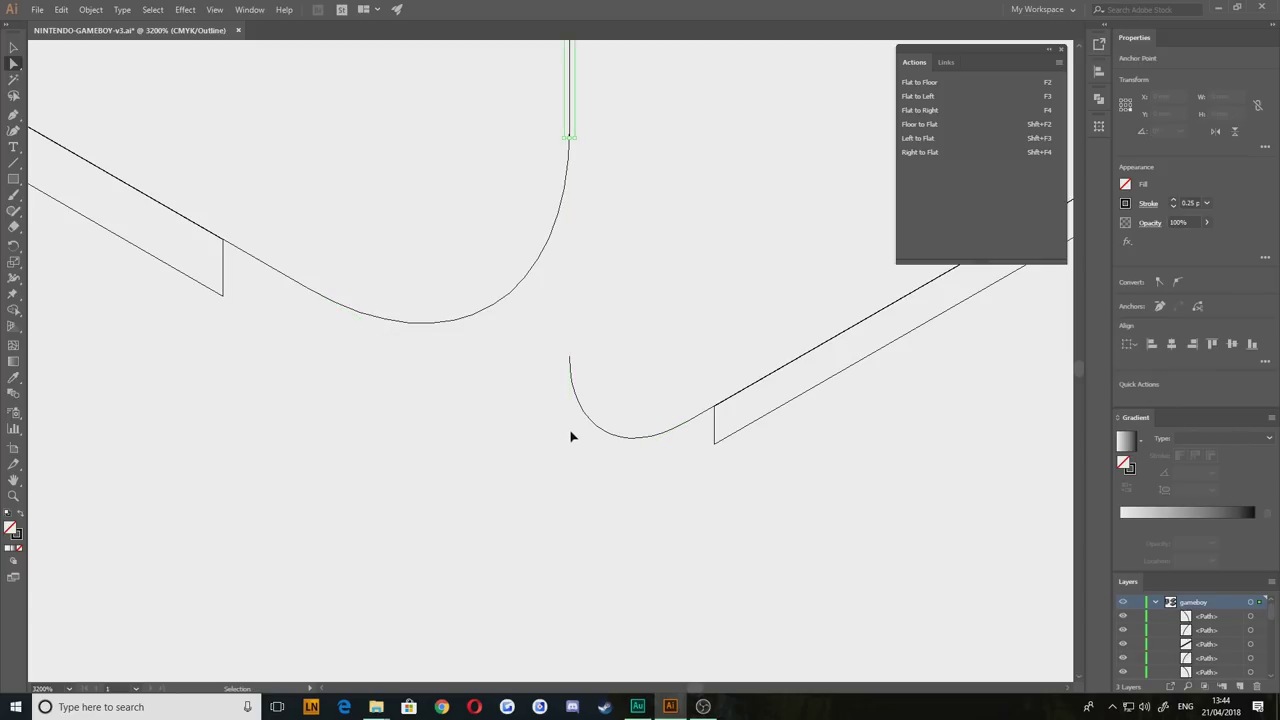
Step: Snap the vertical corner edge's top end back onto the rounded corner curve
{"action": "scroll", "coordinate": [534, 371], "scroll_direction": "down", "scroll_amount": 4}
{"action": "left_click_drag", "start_coordinate": [519, 248], "coordinate": [596, 401]}
{"action": "scroll", "coordinate": [597, 402], "scroll_direction": "up", "scroll_amount": 4}
{"action": "left_click_drag", "start_coordinate": [535, 357], "coordinate": [536, 219]}
{"action": "left_click", "coordinate": [500, 274]}
Step: Compare the bottom near corner of the working isometric drawing with the same corner on the upper copy
{"action": "left_click_drag", "start_coordinate": [457, 536], "coordinate": [481, 381]}
{"action": "scroll", "coordinate": [481, 381], "scroll_direction": "down", "scroll_amount": 6}
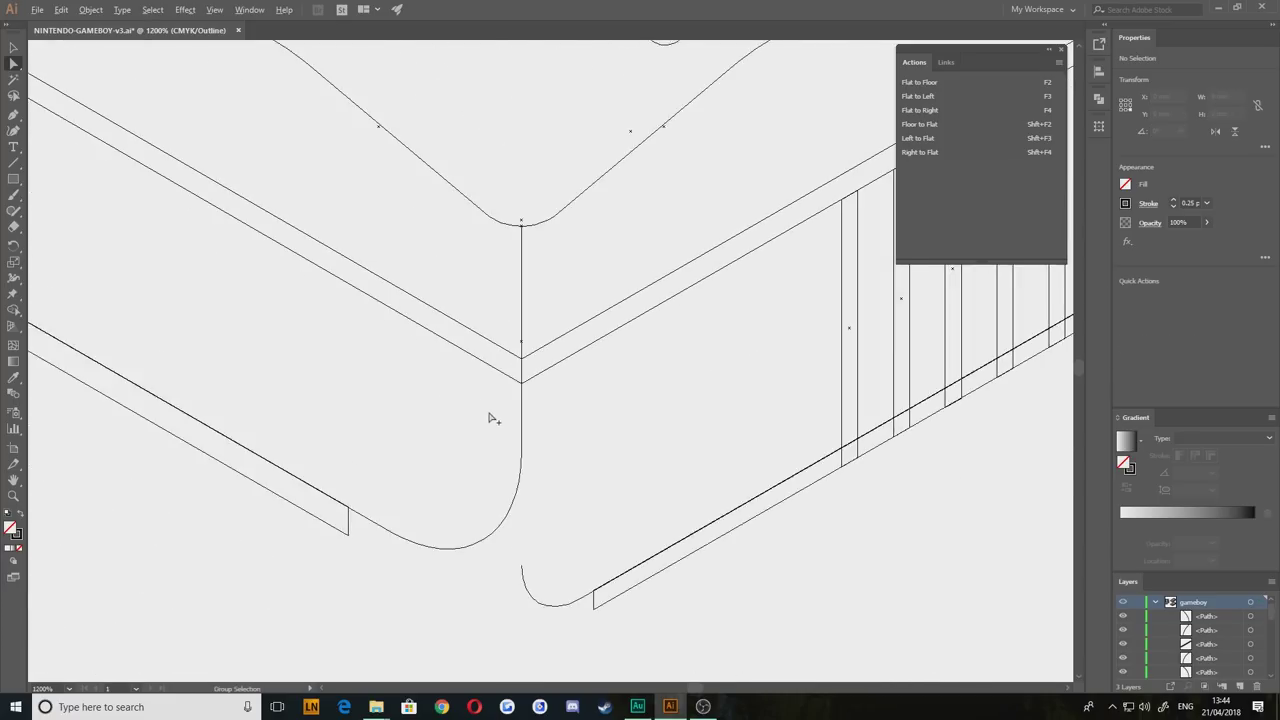
{"action": "mouse_move", "coordinate": [465, 561]}
{"action": "left_mouse_down"}
{"action": "mouse_move", "coordinate": [247, 528]}
{"action": "mouse_move", "coordinate": [268, 548]}
{"action": "mouse_move", "coordinate": [440, 546]}
{"action": "mouse_move", "coordinate": [422, 558]}
{"action": "mouse_move", "coordinate": [451, 571]}
{"action": "left_mouse_up"}
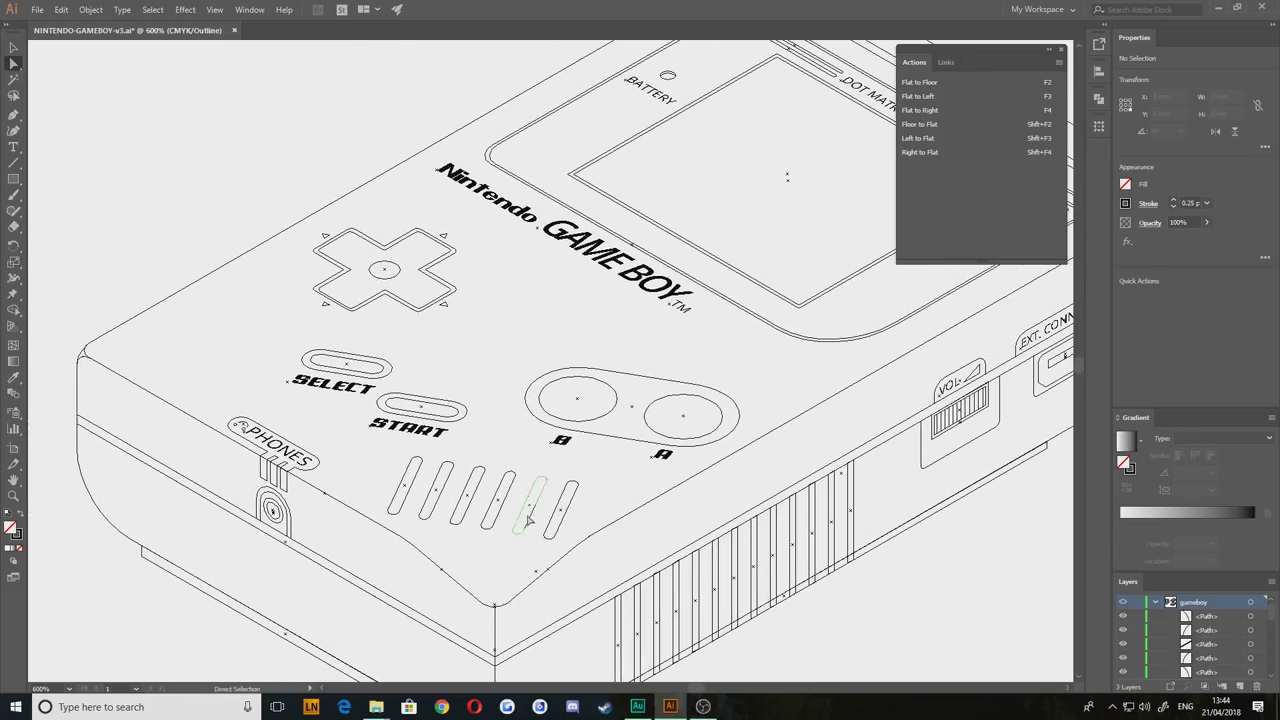
{"action": "scroll", "coordinate": [520, 511], "scroll_direction": "down", "scroll_amount": 2}
{"action": "left_click_drag", "start_coordinate": [509, 447], "coordinate": [457, 421]}
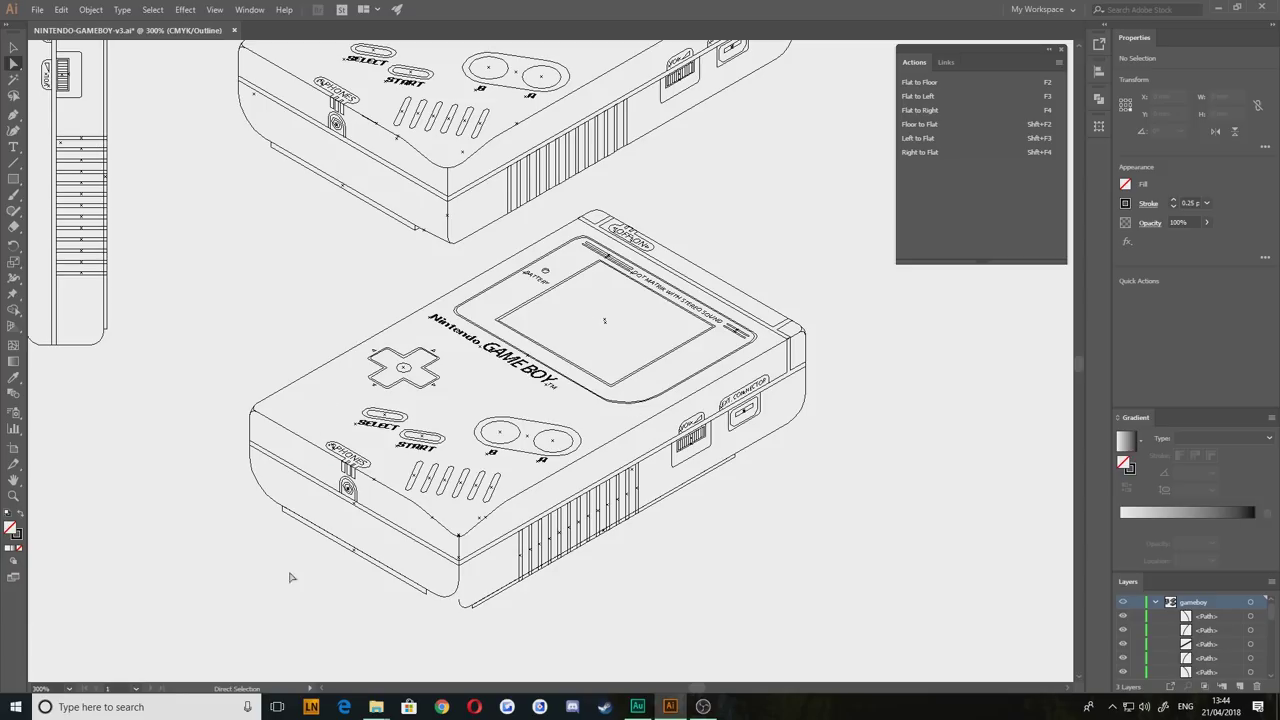
{"action": "scroll", "coordinate": [544, 594], "scroll_direction": "up", "scroll_amount": 3}
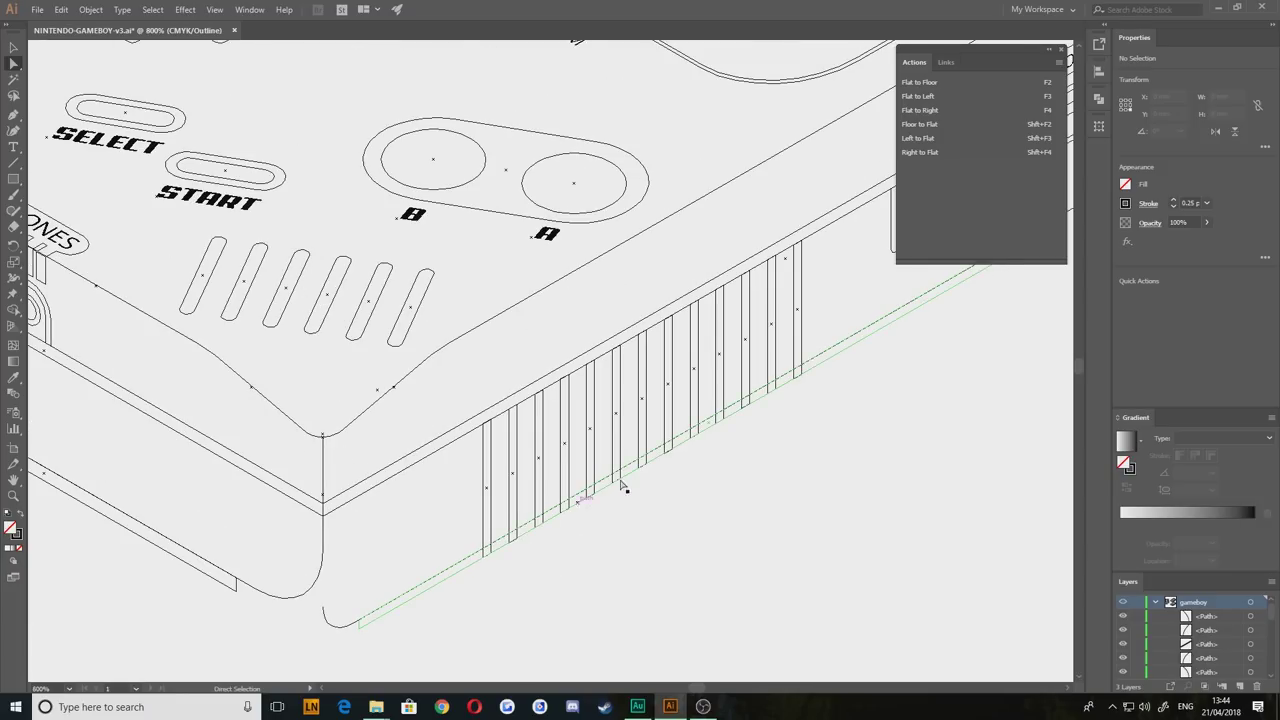
{"action": "left_click_drag", "start_coordinate": [480, 228], "coordinate": [536, 630]}
{"action": "left_click_drag", "start_coordinate": [513, 213], "coordinate": [566, 605]}
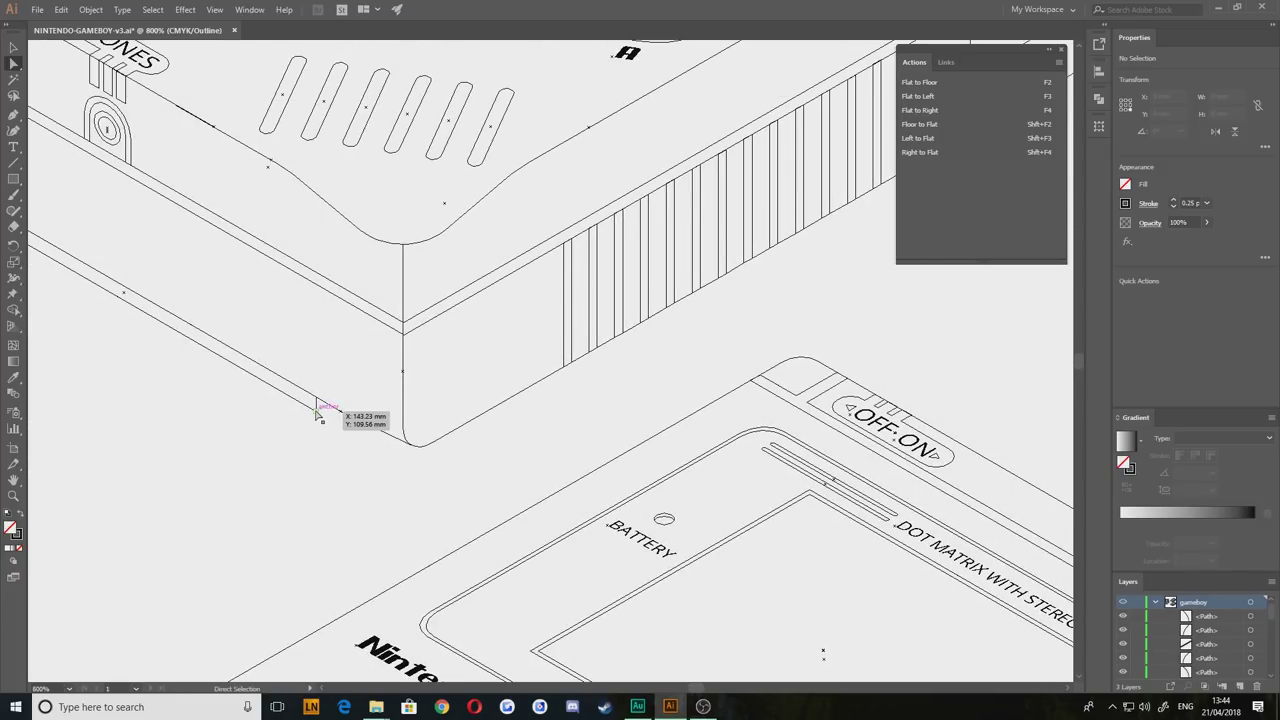
Step: Delete the lower isometric copy of the Game Boy, including its leftover fragments, and keep the upper one
{"action": "scroll", "coordinate": [703, 380], "scroll_direction": "down", "scroll_amount": 3}
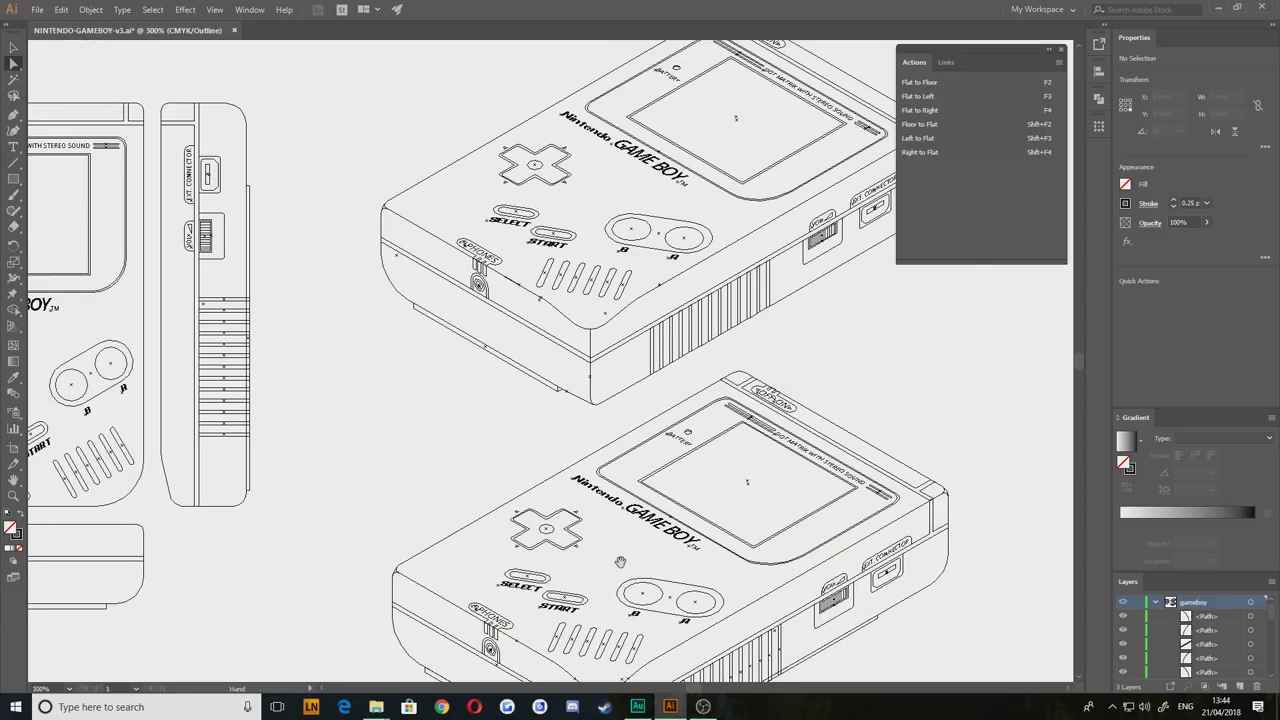
{"action": "left_click_drag", "start_coordinate": [620, 562], "coordinate": [543, 390]}
{"action": "left_click_drag", "start_coordinate": [955, 583], "coordinate": [267, 269]}
{"action": "key", "text": "Delete"}
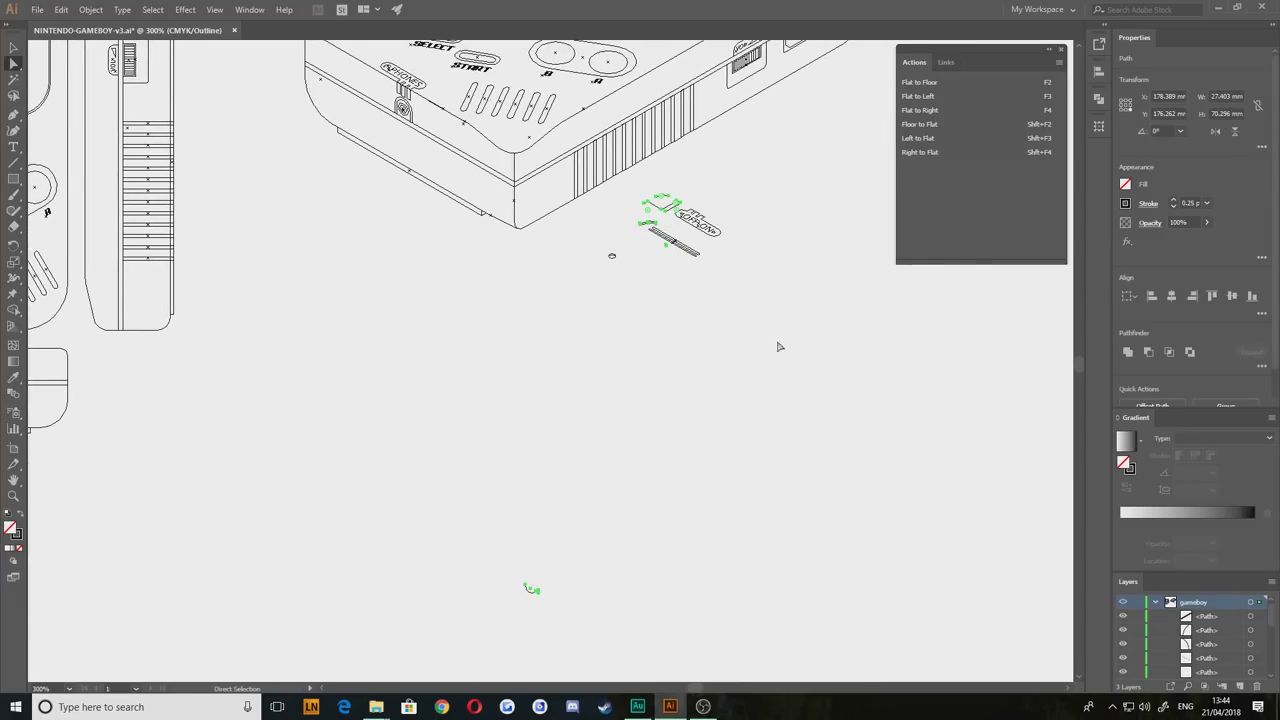
{"action": "left_click_drag", "start_coordinate": [780, 349], "coordinate": [603, 194]}
{"action": "key", "text": "Delete"}
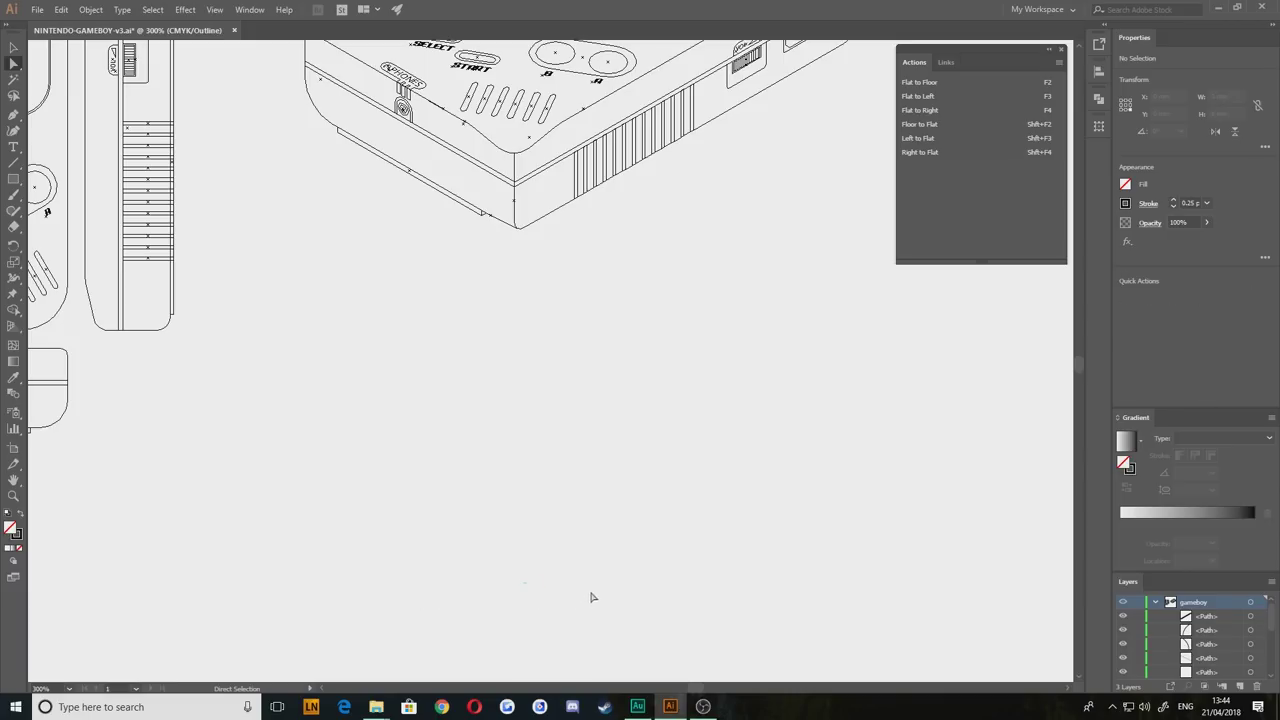
{"action": "left_click_drag", "start_coordinate": [643, 390], "coordinate": [497, 429]}
Step: Examine the remaining isometric Game Boy drawing, checking its front, side and headphone-jack faces and the near corner
{"action": "scroll", "coordinate": [383, 446], "scroll_direction": "down", "scroll_amount": 5}
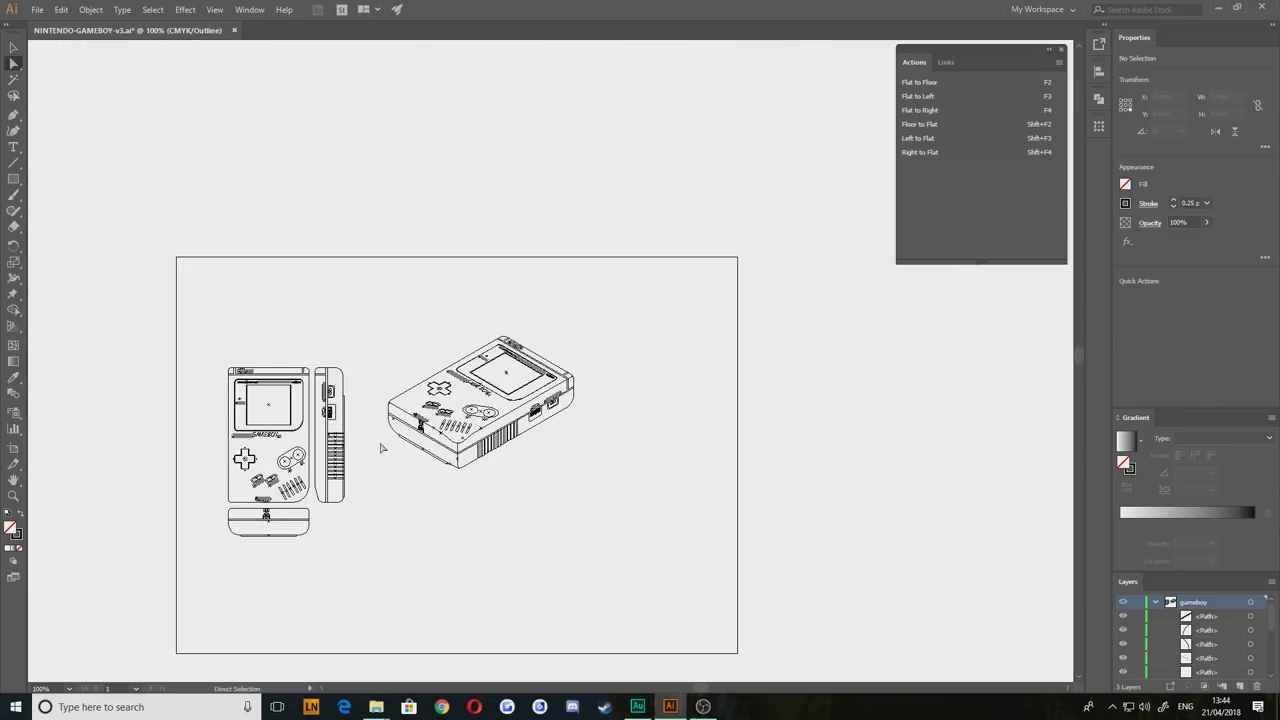
{"action": "scroll", "coordinate": [449, 457], "scroll_direction": "up", "scroll_amount": 4}
{"action": "left_click_drag", "start_coordinate": [498, 394], "coordinate": [441, 459]}
{"action": "left_click_drag", "start_coordinate": [786, 482], "coordinate": [332, 158]}
{"action": "left_click_drag", "start_coordinate": [434, 309], "coordinate": [573, 423]}
{"action": "left_click_drag", "start_coordinate": [422, 570], "coordinate": [320, 349]}
{"action": "left_click", "coordinate": [337, 356]}
{"action": "scroll", "coordinate": [507, 338], "scroll_direction": "up", "scroll_amount": 3}
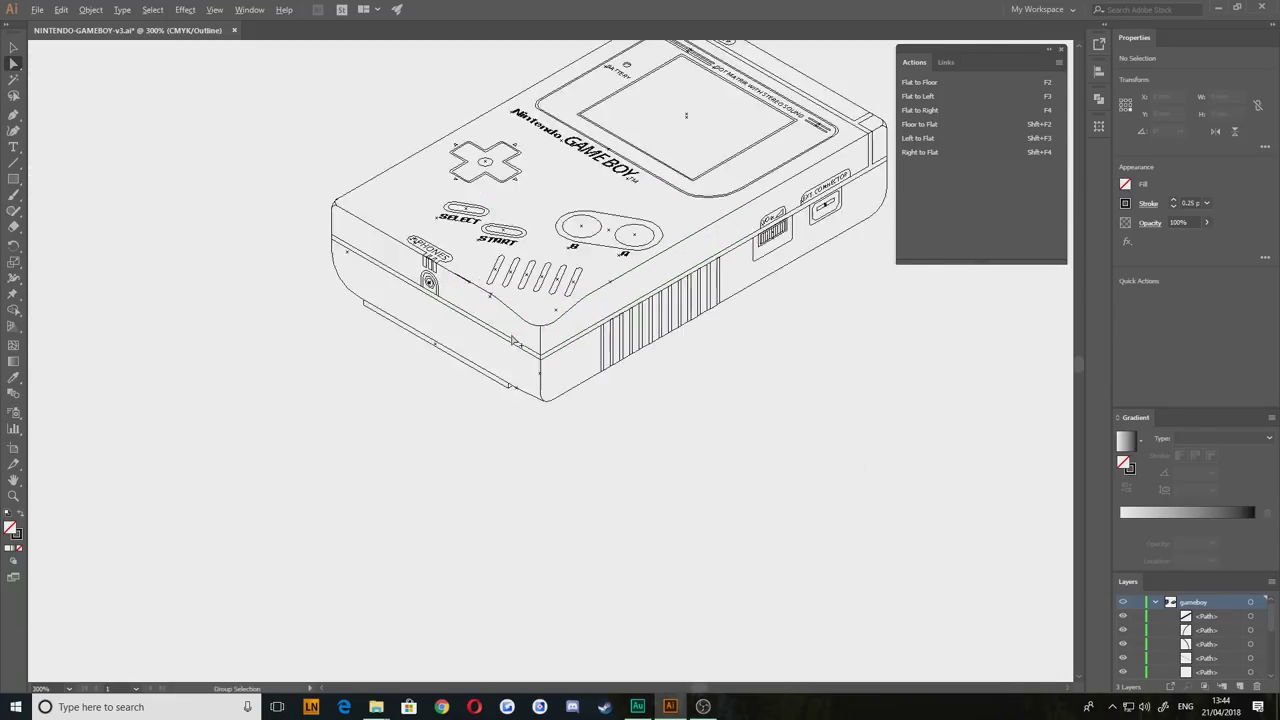
{"action": "left_click_drag", "start_coordinate": [569, 212], "coordinate": [429, 433]}
{"action": "scroll", "coordinate": [442, 426], "scroll_direction": "down", "scroll_amount": 1}
{"action": "left_click_drag", "start_coordinate": [420, 635], "coordinate": [385, 617]}
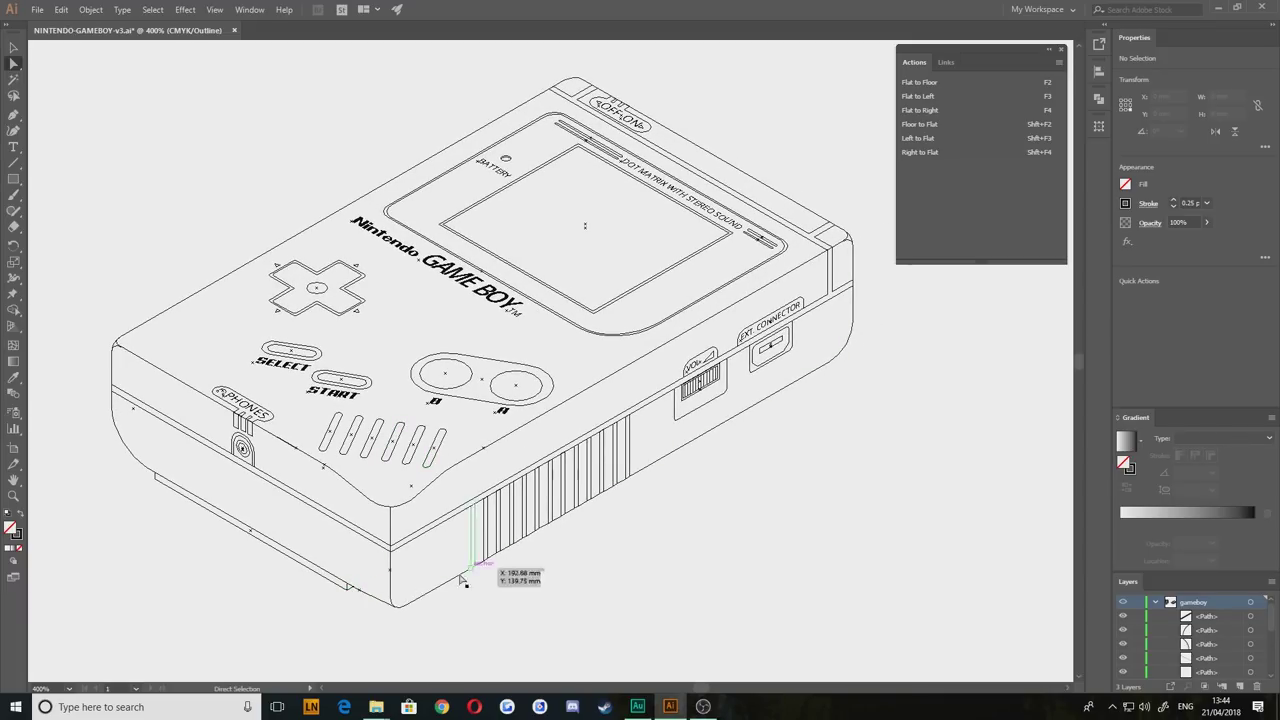
{"action": "left_click_drag", "start_coordinate": [518, 526], "coordinate": [542, 541]}
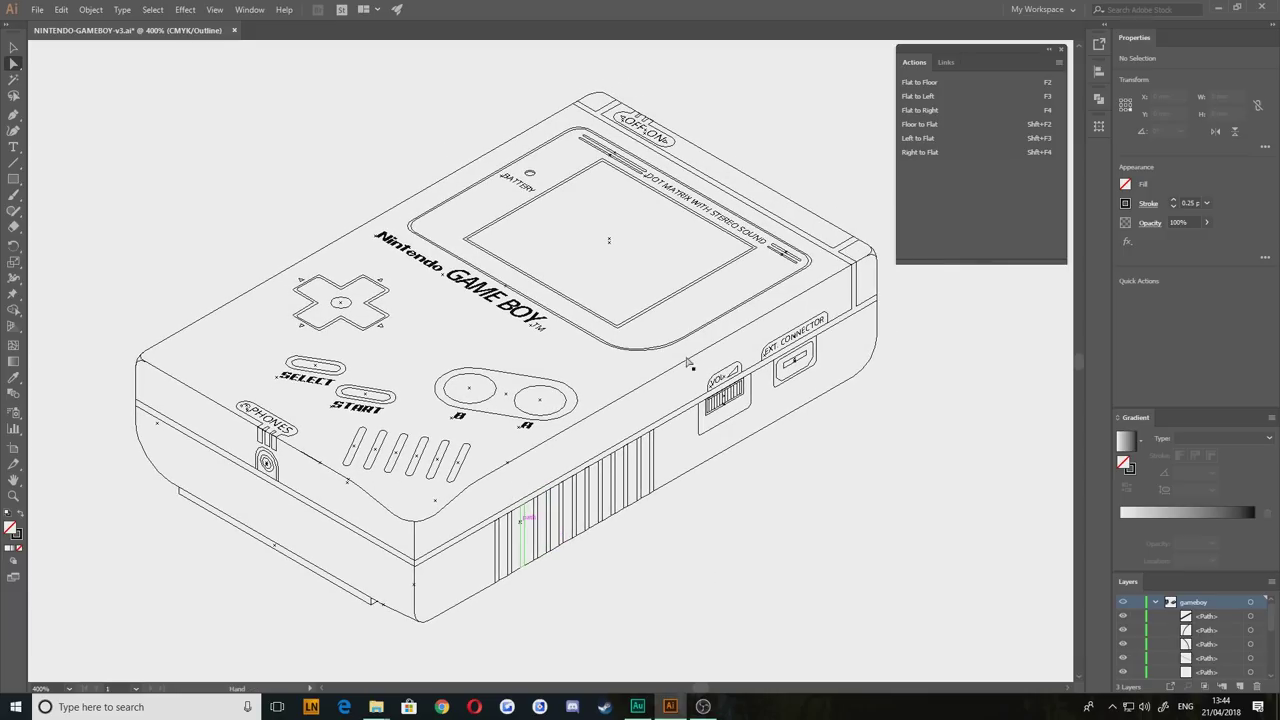
{"action": "left_click", "coordinate": [683, 143]}
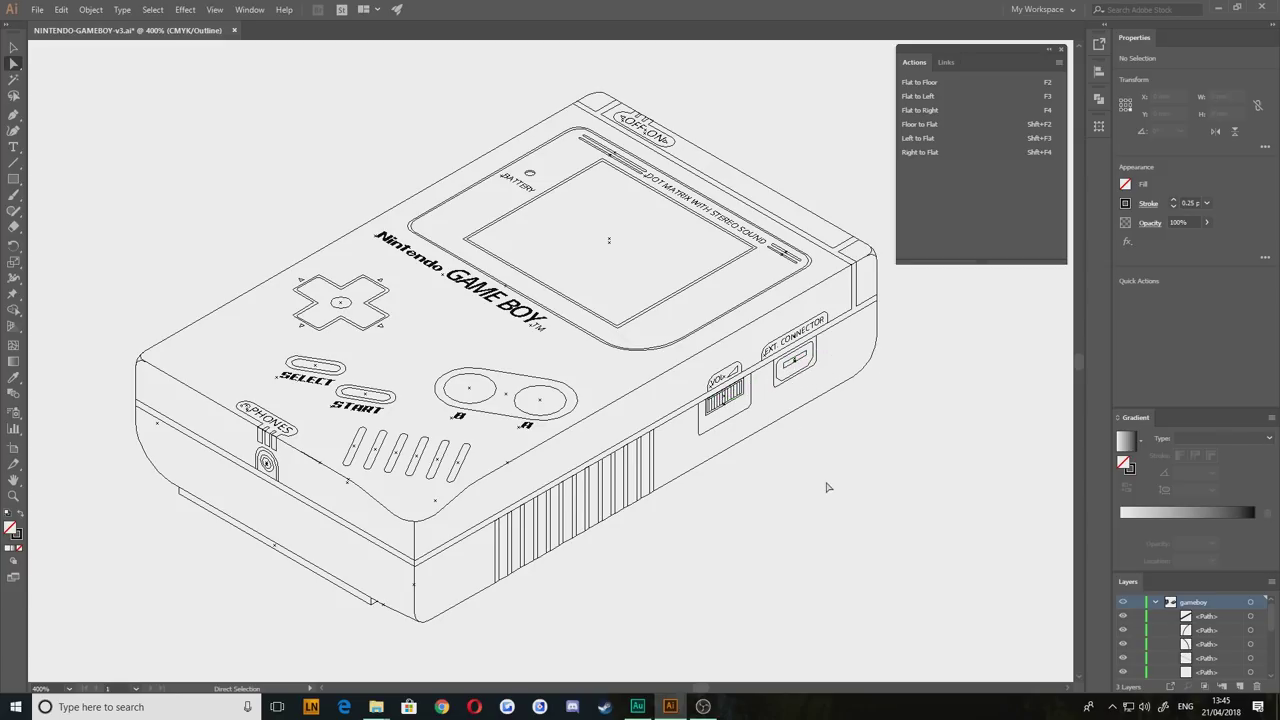
{"action": "left_click_drag", "start_coordinate": [519, 441], "coordinate": [483, 459]}
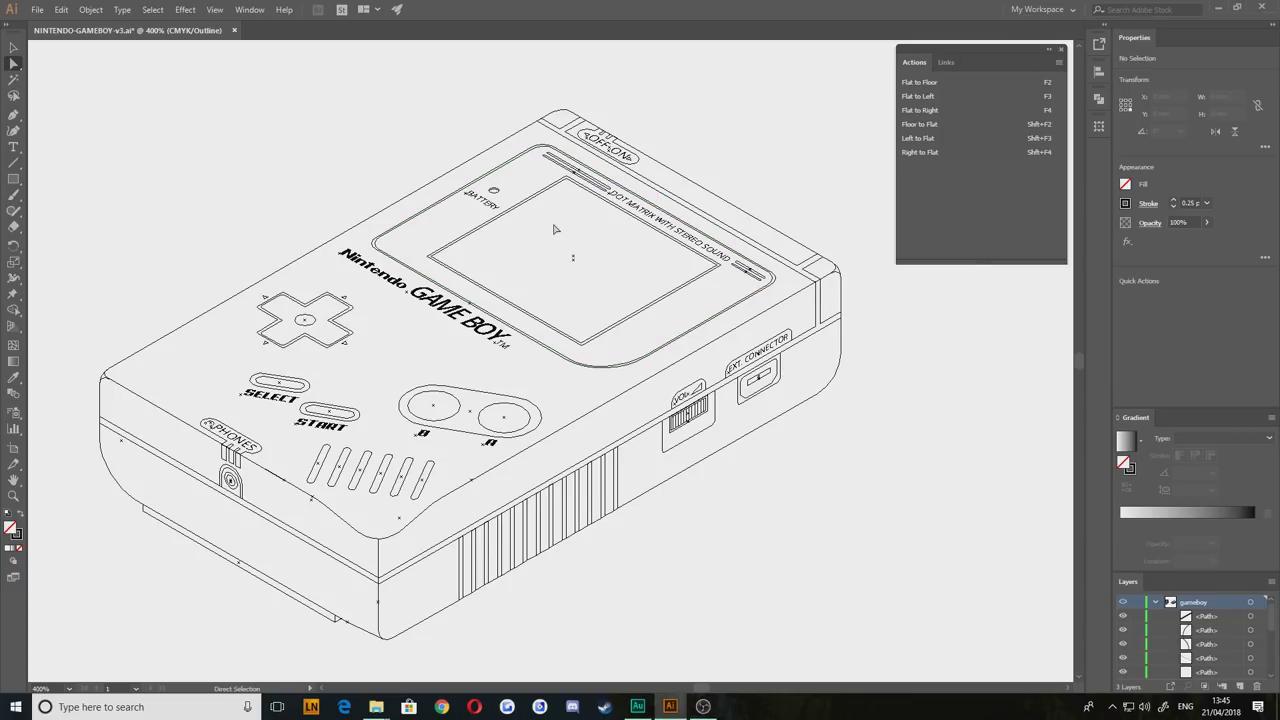
Step: Draw a horizontal line about 18 mm long in the empty area above the Game Boy and duplicate it a little lower
{"action": "left_click", "coordinate": [14, 165]}
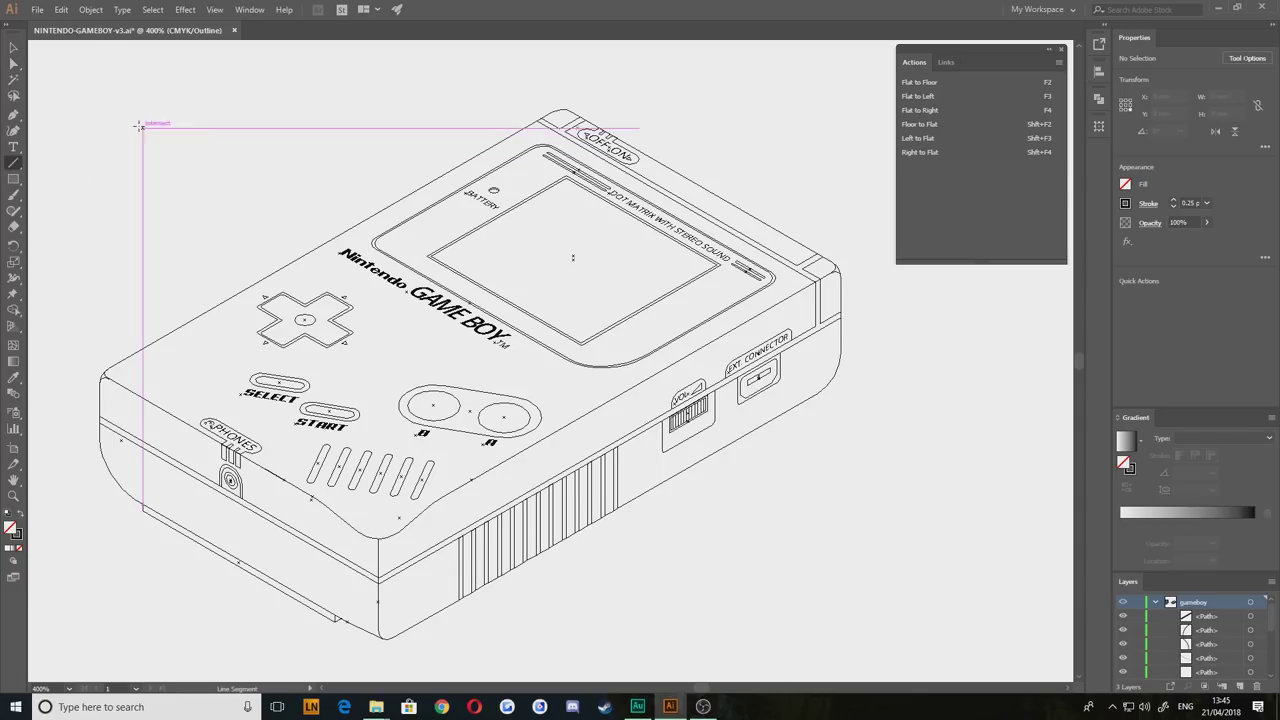
{"action": "left_click_drag", "start_coordinate": [136, 124], "coordinate": [273, 124]}
{"action": "left_click", "coordinate": [13, 47]}
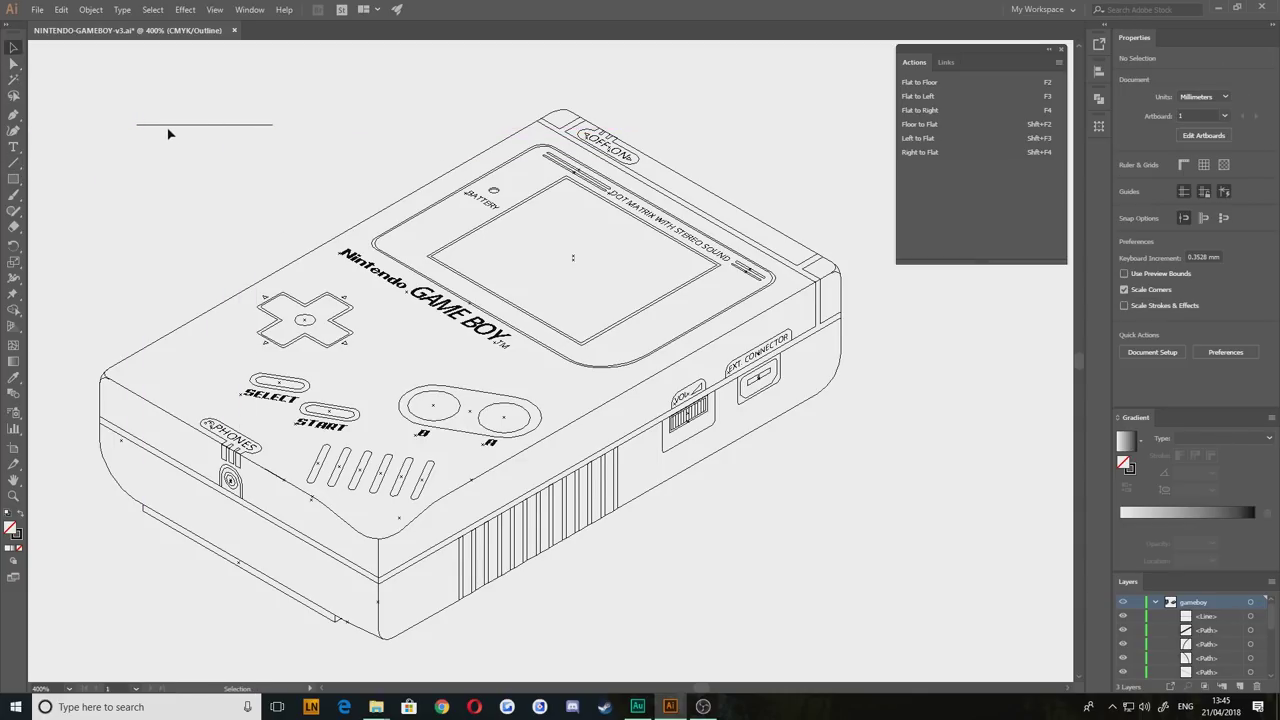
{"action": "left_click_drag", "start_coordinate": [140, 152], "coordinate": [418, 239]}
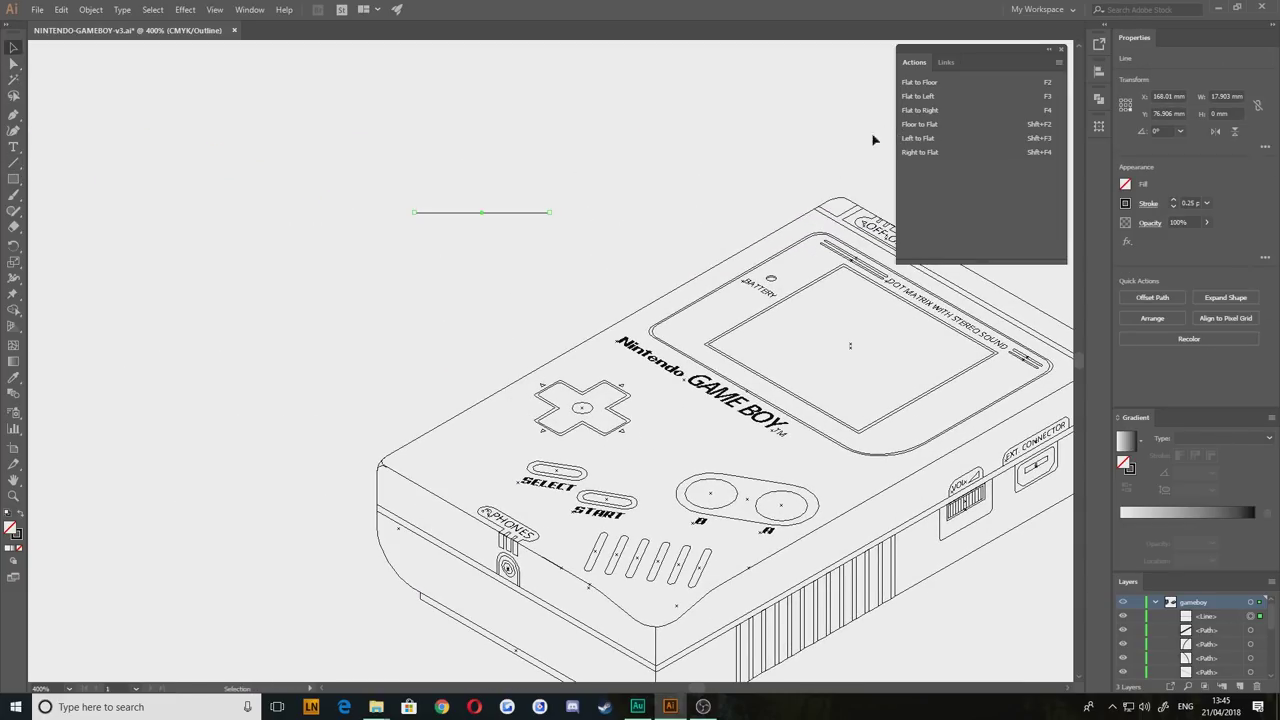
{"action": "left_click_drag", "start_coordinate": [529, 215], "coordinate": [506, 266]}
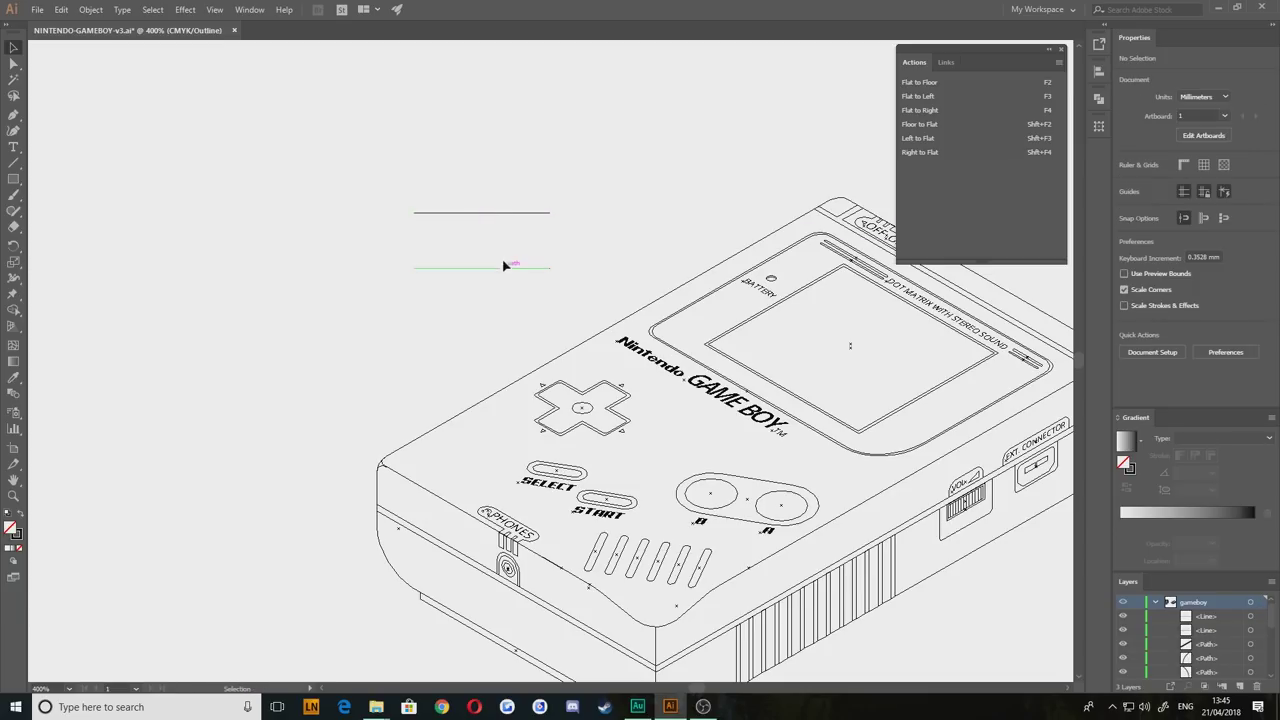
Step: Project the upper sample line with the Flat to Floor action and the lower one with Flat to Right
{"action": "left_click", "coordinate": [503, 212]}
{"action": "left_click", "coordinate": [914, 86]}
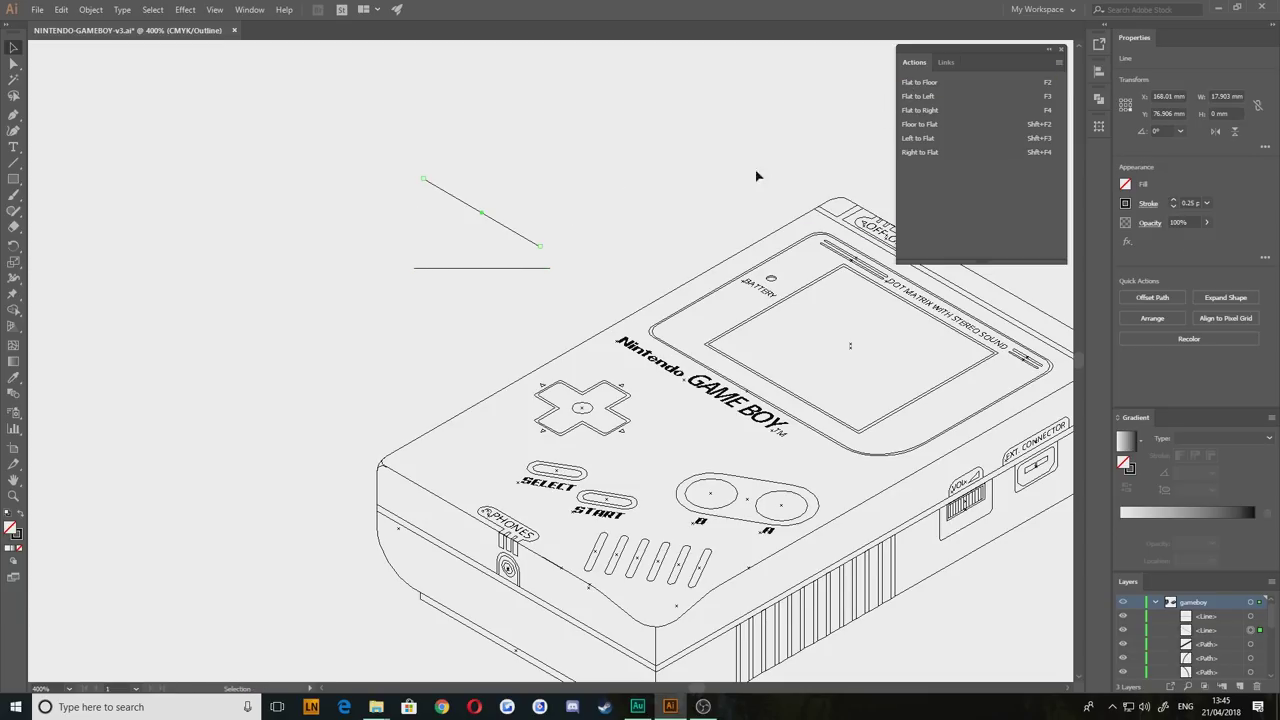
{"action": "left_click", "coordinate": [496, 268]}
{"action": "left_click", "coordinate": [918, 97]}
{"action": "left_click", "coordinate": [911, 110]}
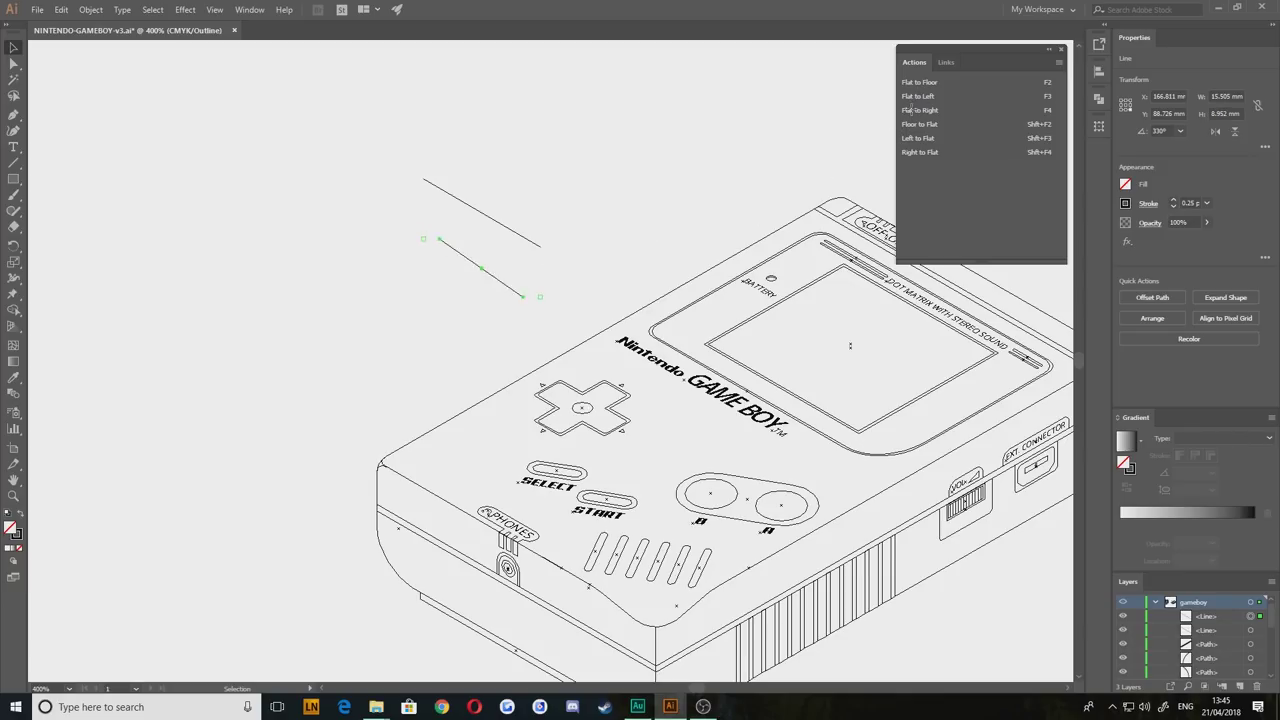
{"action": "key", "text": "ctrl+z"}
{"action": "key", "text": "ctrl+z"}
{"action": "key", "text": "ctrl+z"}
{"action": "key", "text": "ctrl+z"}
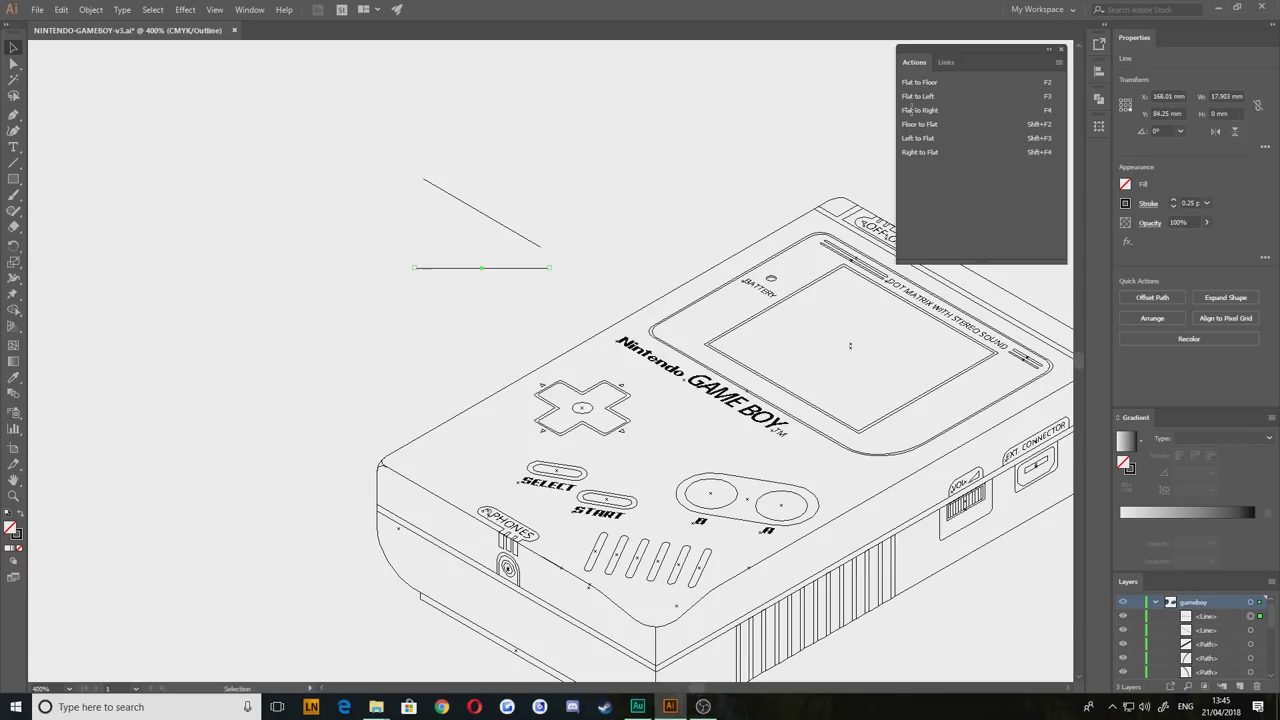
{"action": "left_click", "coordinate": [911, 111]}
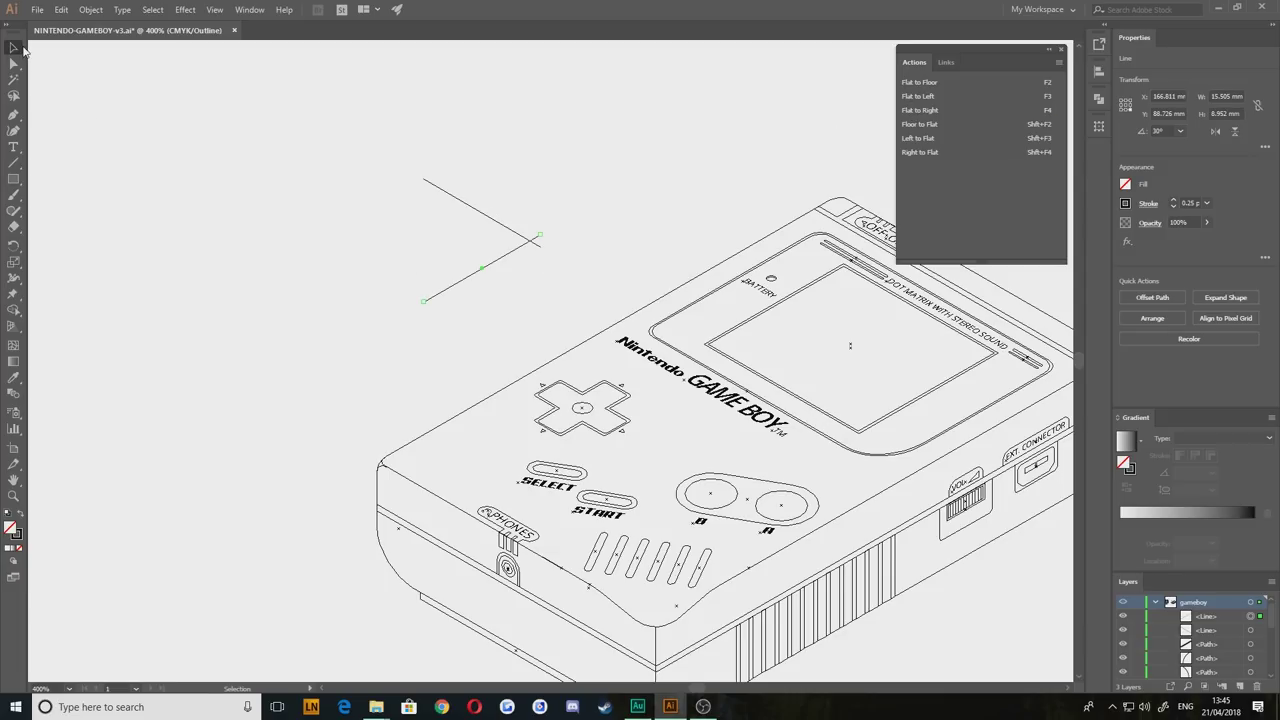
Step: Draw a vertical Pen line upward from the lower end of the sample line projected with Flat to Right
{"action": "double_click", "coordinate": [15, 47]}
{"action": "left_click", "coordinate": [655, 447]}
{"action": "left_click_drag", "start_coordinate": [414, 248], "coordinate": [416, 252]}
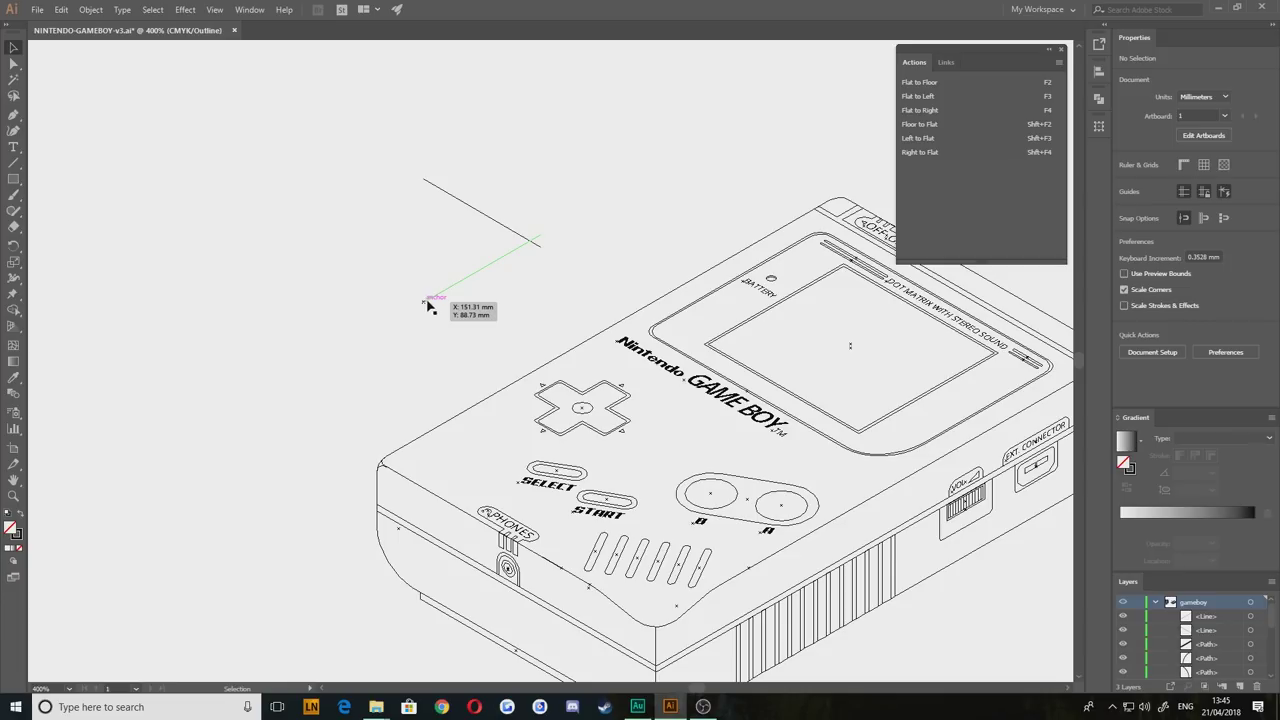
{"action": "left_click_drag", "start_coordinate": [427, 301], "coordinate": [425, 300]}
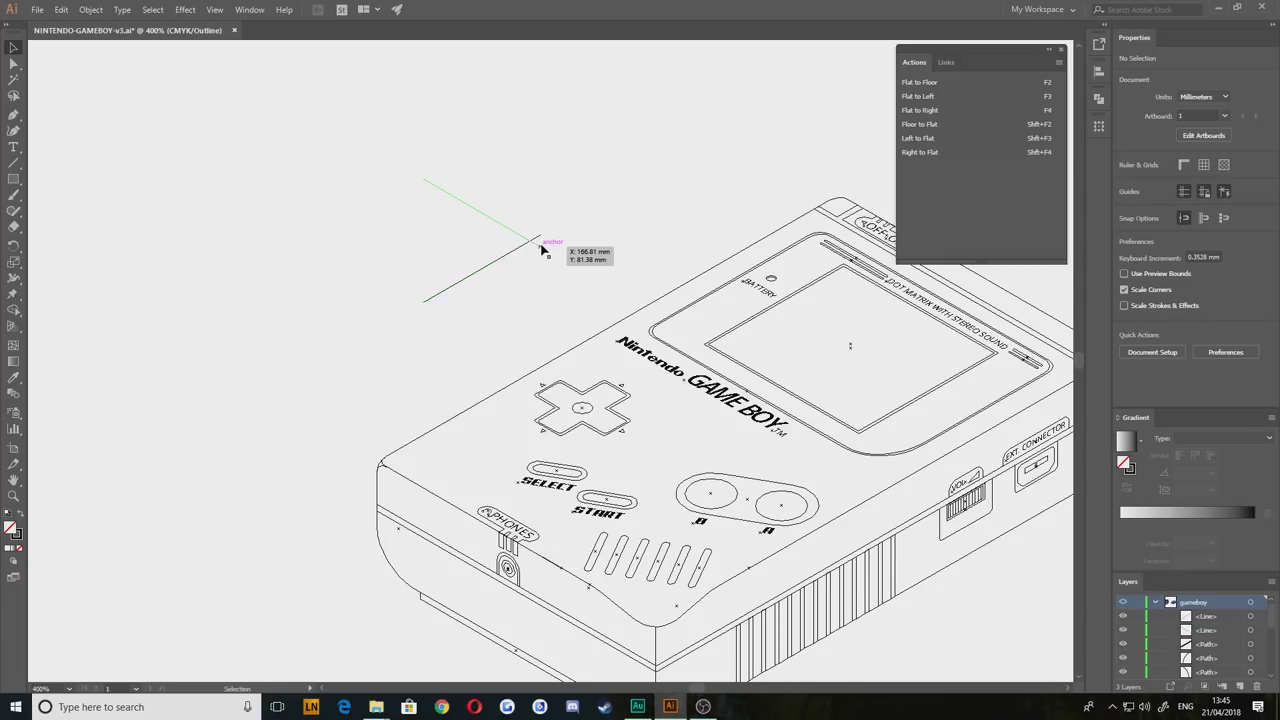
{"action": "left_click_drag", "start_coordinate": [542, 250], "coordinate": [541, 249]}
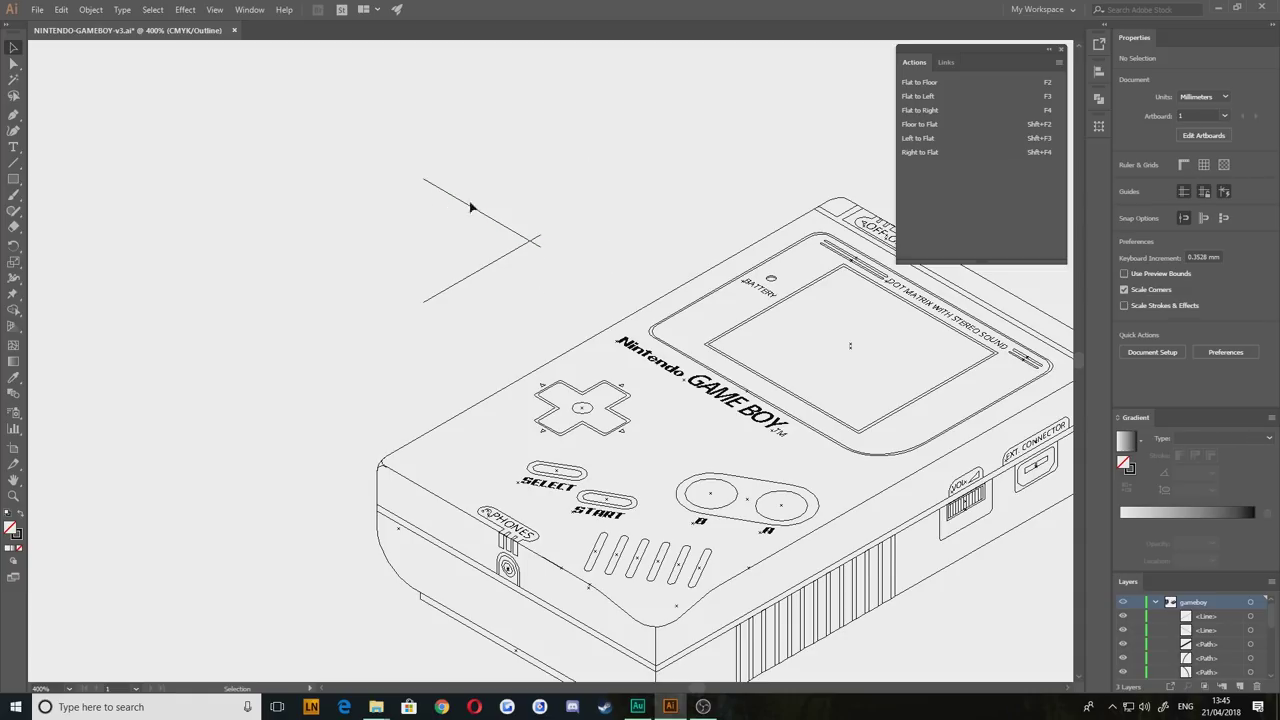
{"action": "left_click", "coordinate": [421, 299]}
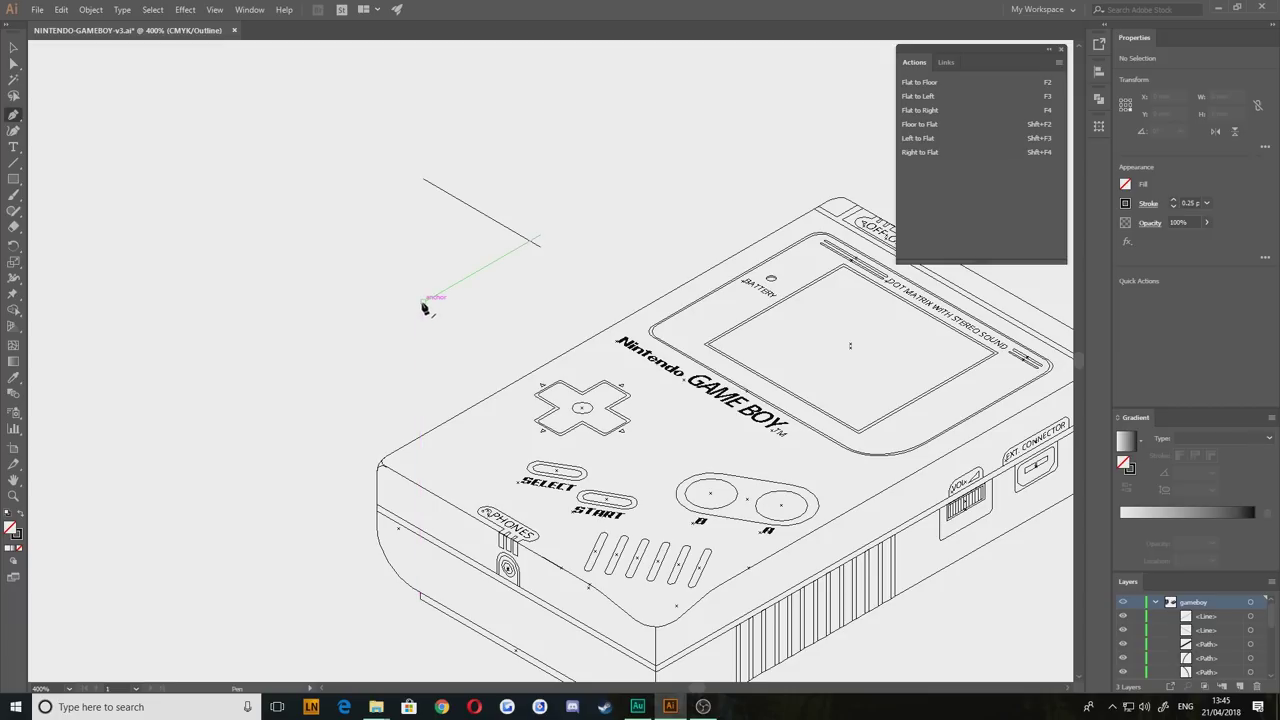
{"action": "left_click", "coordinate": [423, 232]}
{"action": "left_click", "coordinate": [13, 47]}
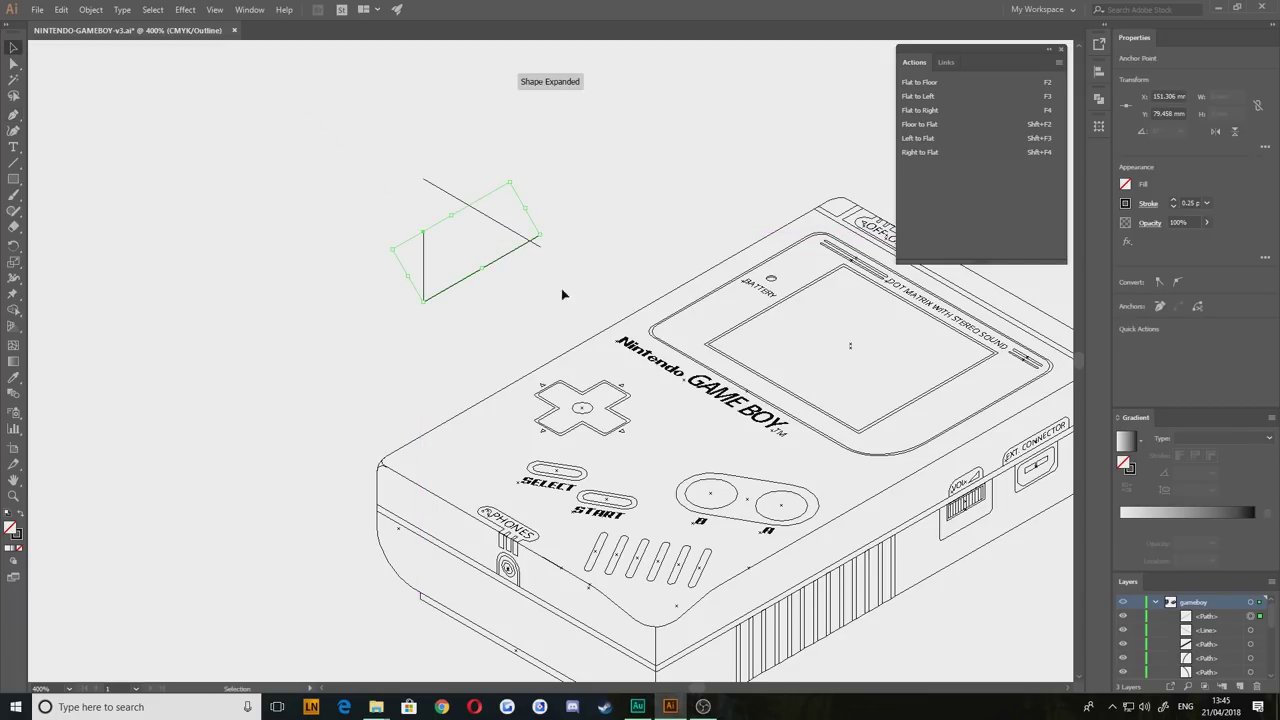
Step: Delete all the sample lines above the Game Boy drawing
{"action": "left_click", "coordinate": [369, 313]}
{"action": "left_click_drag", "start_coordinate": [519, 319], "coordinate": [331, 153]}
{"action": "key", "text": "Delete"}
Step: Delete the short diagonal line between the raised bottom strip's near end and the headphone-jack face's bottom edge
{"action": "left_click_drag", "start_coordinate": [317, 502], "coordinate": [163, 271]}
{"action": "left_click_drag", "start_coordinate": [273, 403], "coordinate": [258, 360]}
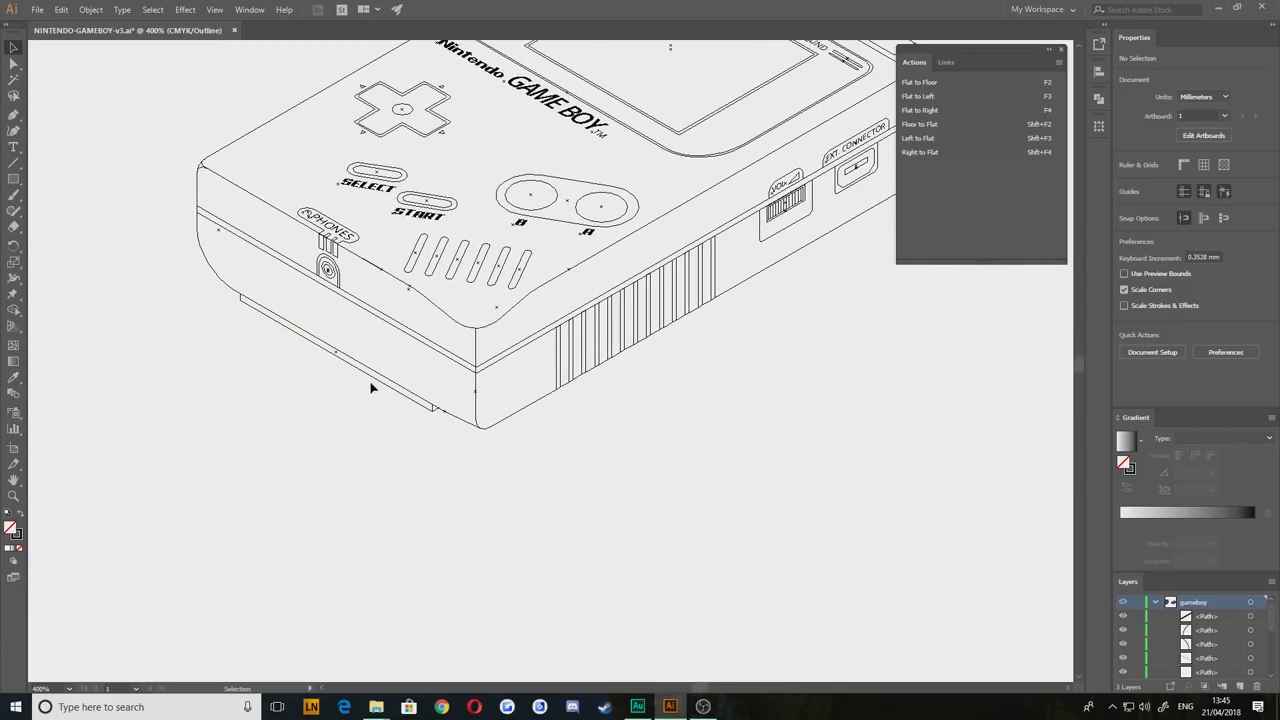
{"action": "scroll", "coordinate": [369, 380], "scroll_direction": "up", "scroll_amount": 5}
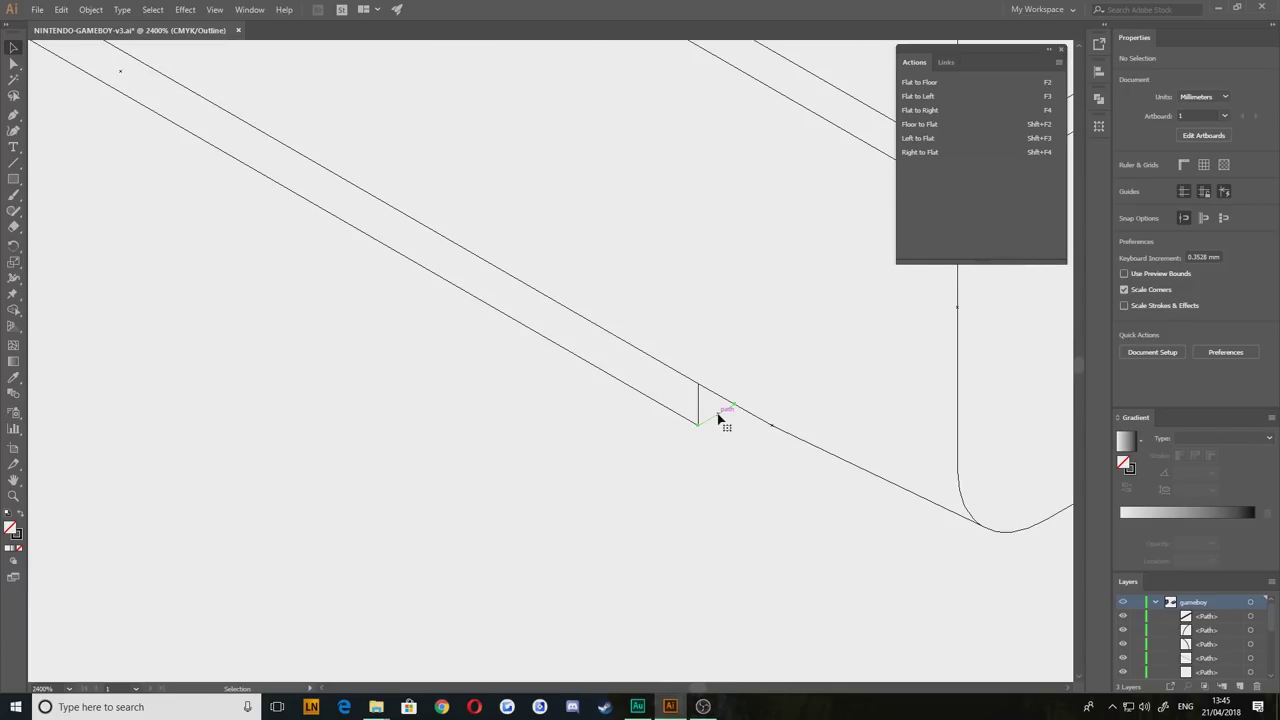
{"action": "left_click_drag", "start_coordinate": [743, 491], "coordinate": [351, 408]}
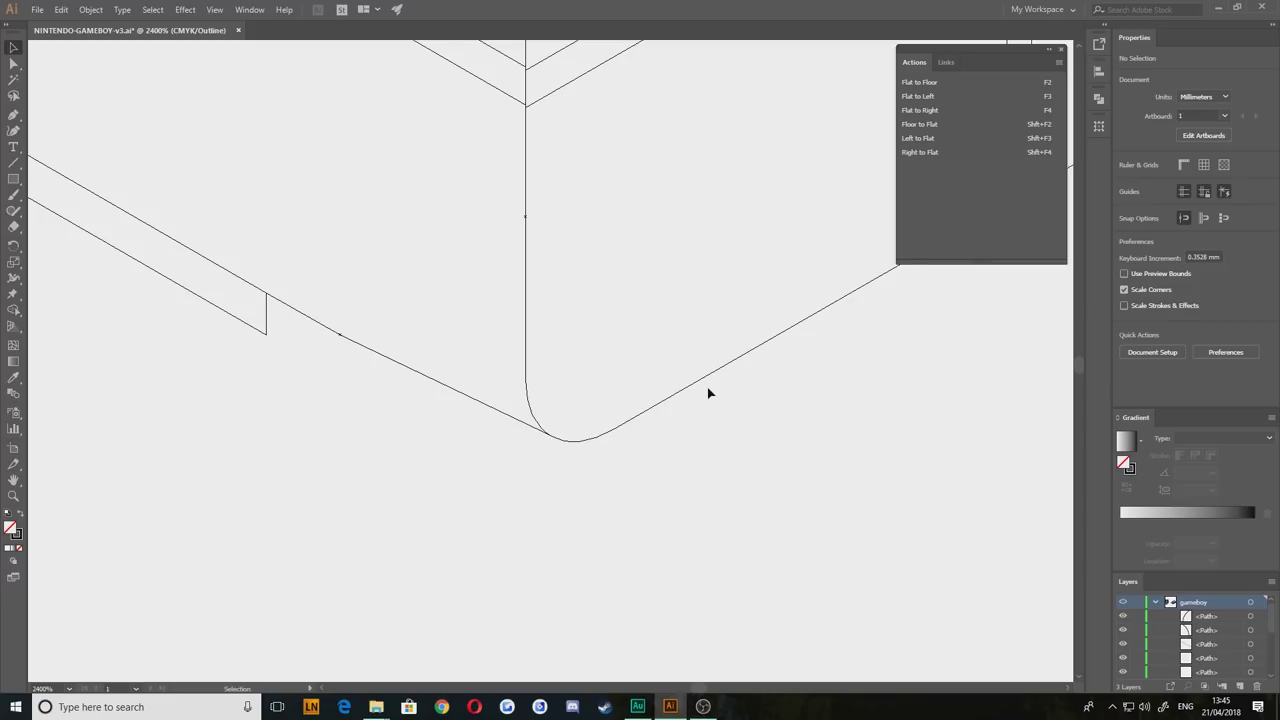
Step: Try a short Pen line from the bottom strip's near lower corner to the headphone-jack face's bottom edge, and undo it
{"action": "scroll", "coordinate": [708, 393], "scroll_direction": "down", "scroll_amount": 6}
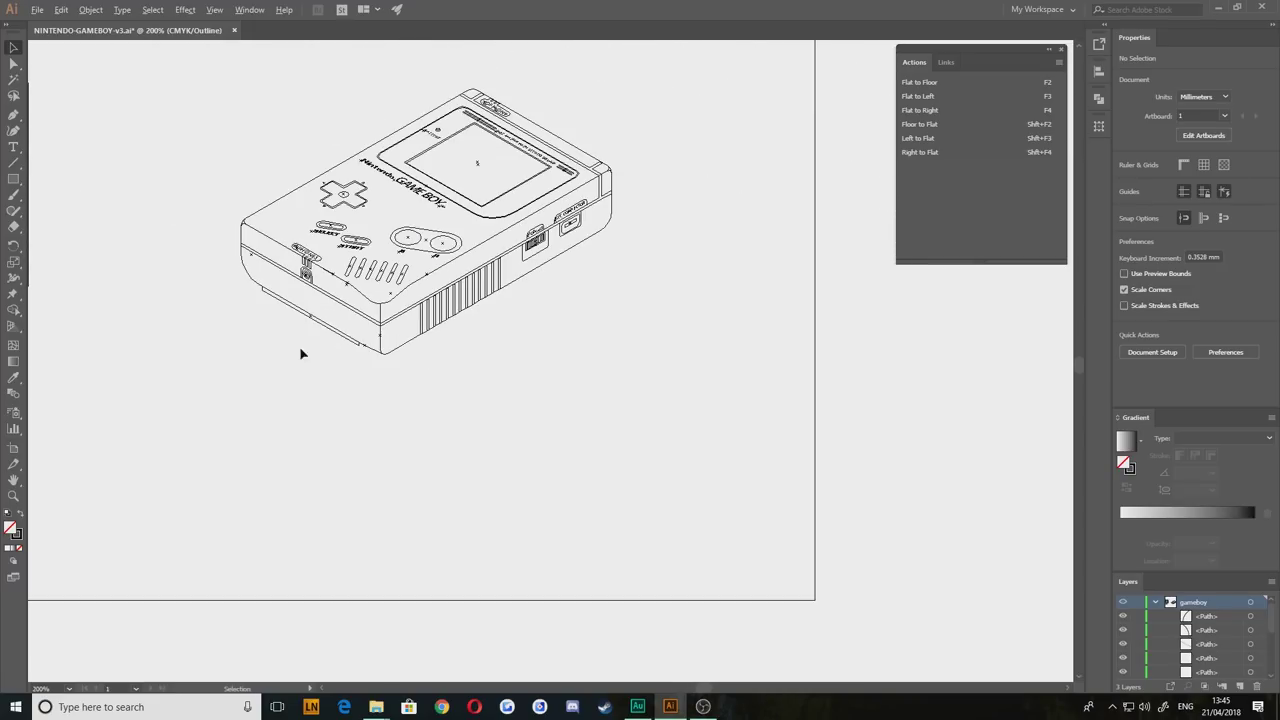
{"action": "scroll", "coordinate": [301, 353], "scroll_direction": "left", "scroll_amount": 5}
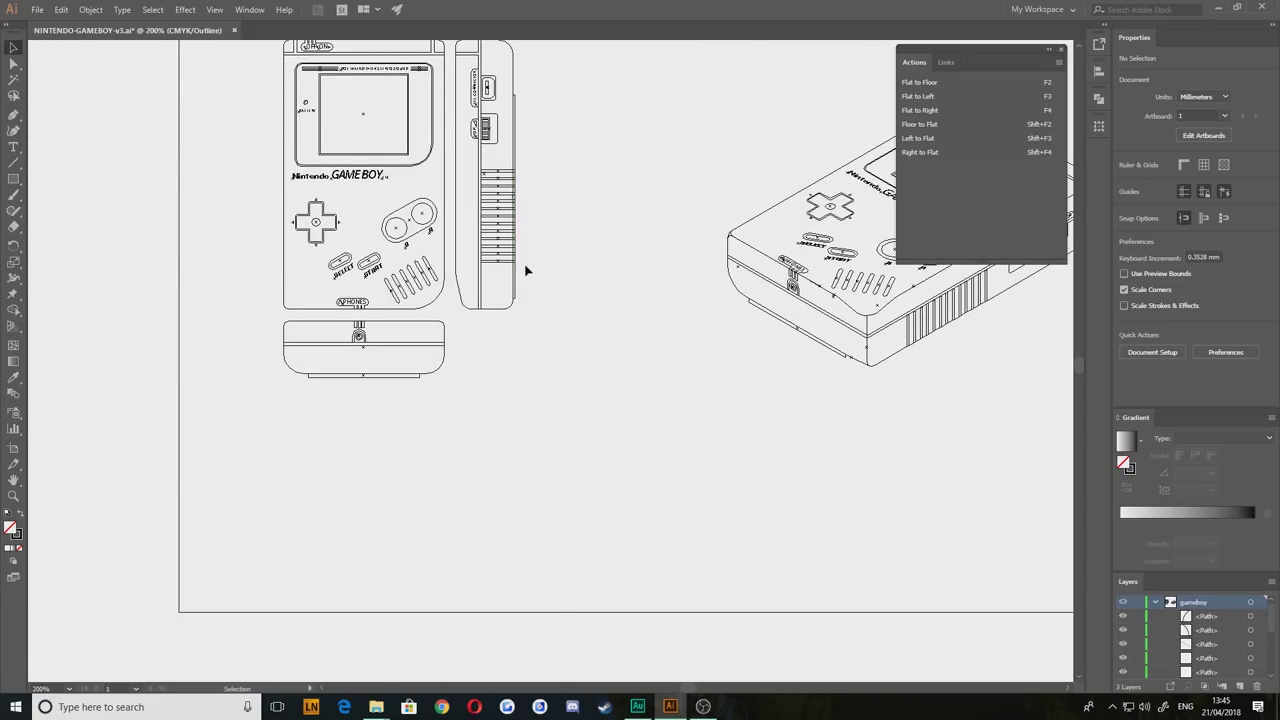
{"action": "scroll", "coordinate": [420, 466], "scroll_direction": "right", "scroll_amount": 4}
{"action": "scroll", "coordinate": [546, 434], "scroll_direction": "up", "scroll_amount": 4}
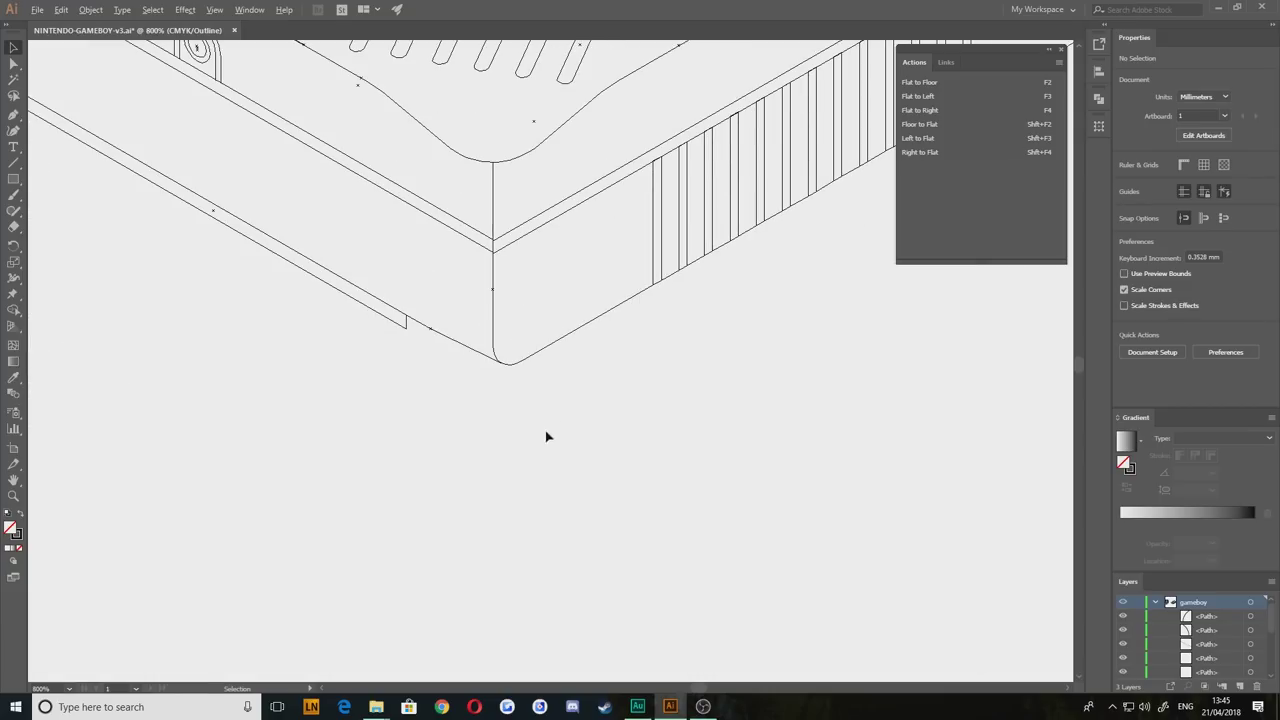
{"action": "left_click", "coordinate": [15, 116]}
{"action": "left_click", "coordinate": [490, 373]}
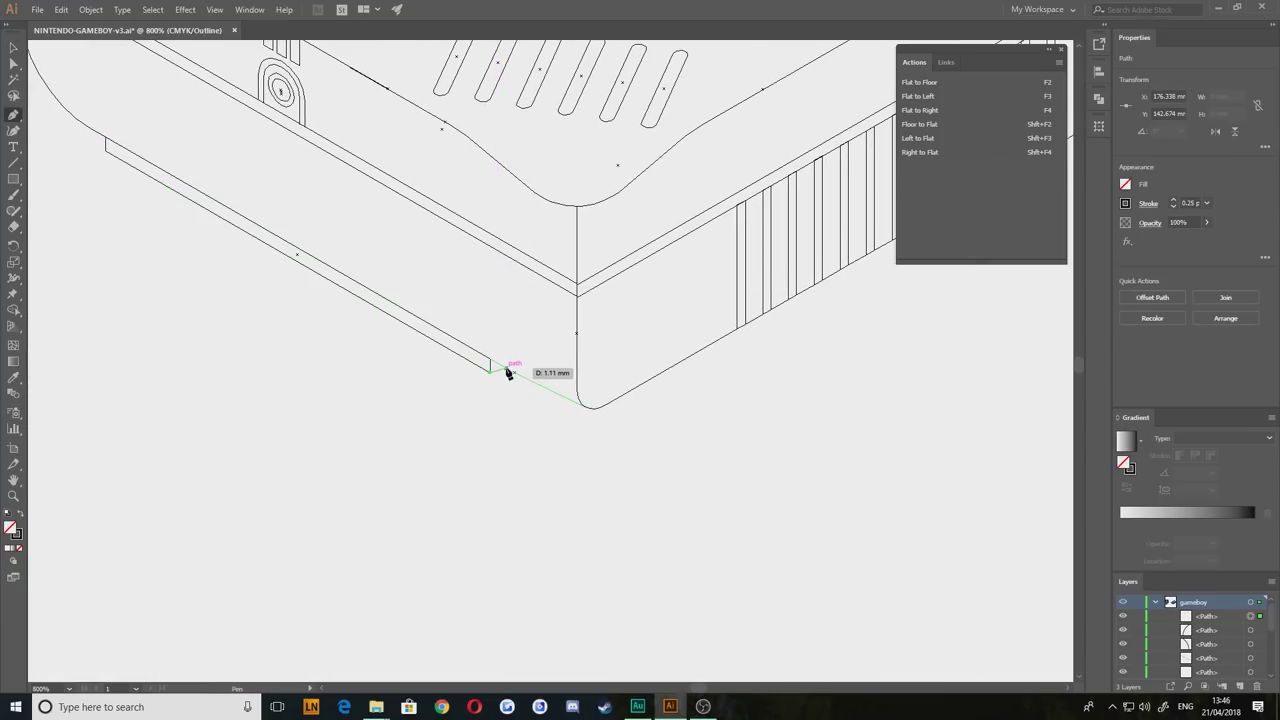
{"action": "left_click", "coordinate": [497, 365]}
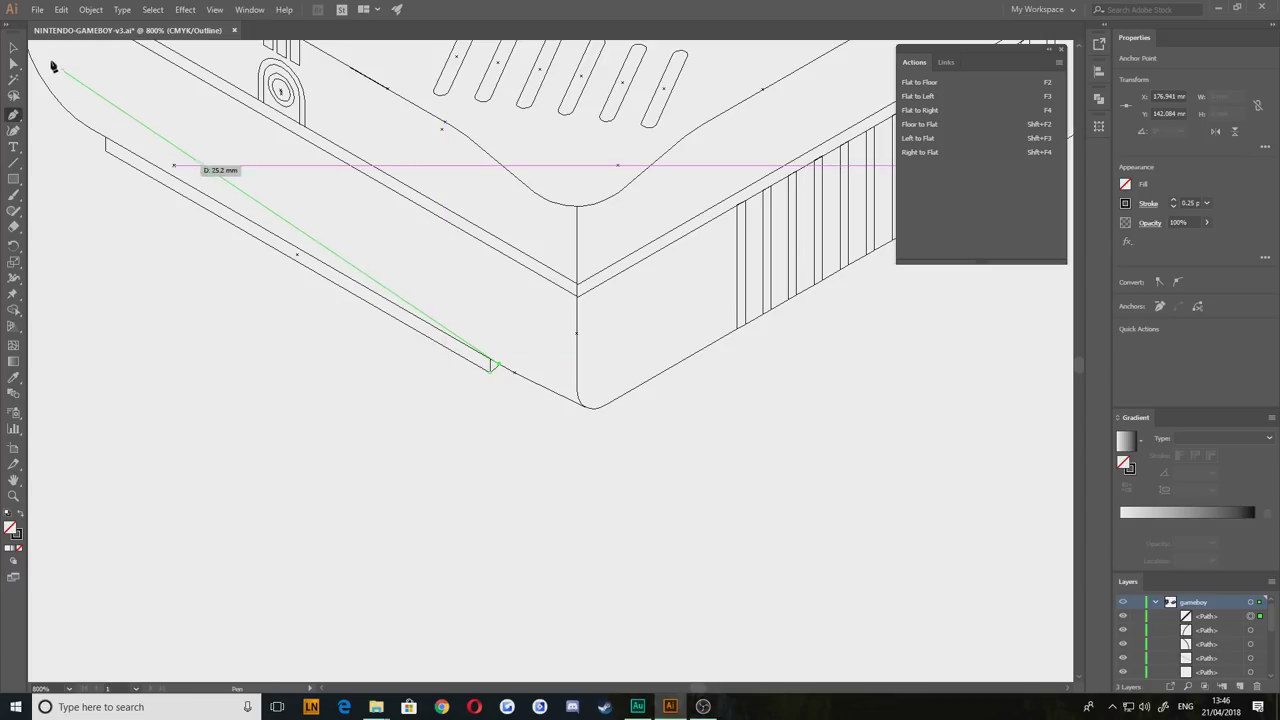
{"action": "key", "text": "v"}
{"action": "left_click", "coordinate": [345, 493]}
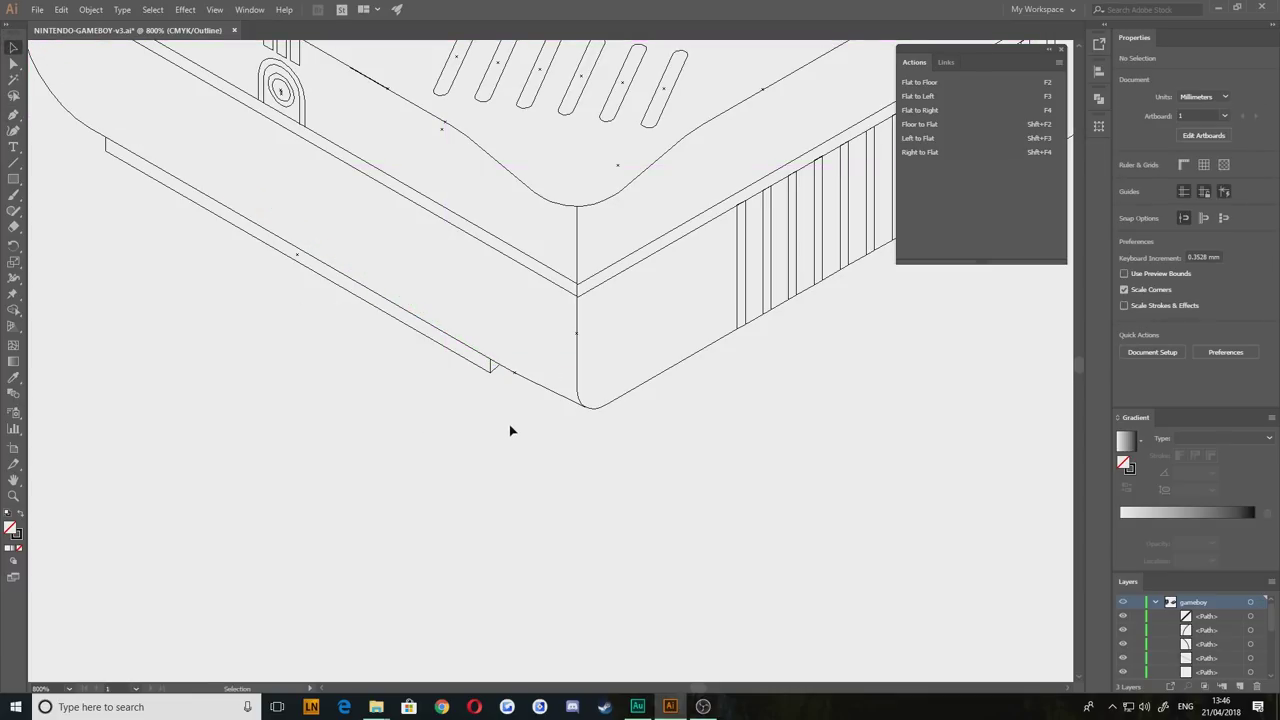
{"action": "key", "text": "ctrl+z"}
{"action": "key", "text": "ctrl+z"}
Step: Draw a horizontal Pen line about 4.3 mm long in the empty area below the bottom strip
{"action": "left_click", "coordinate": [13, 114]}
{"action": "left_click", "coordinate": [267, 372]}
{"action": "left_click", "coordinate": [333, 372]}
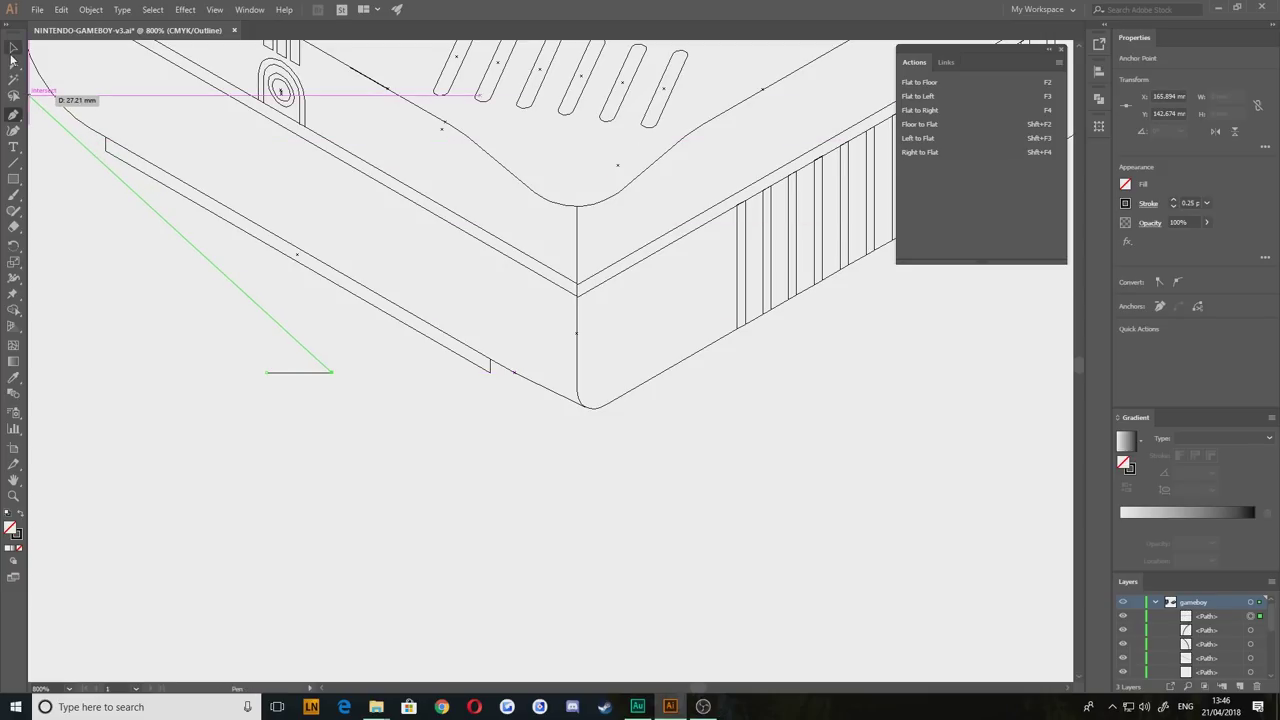
{"action": "left_click", "coordinate": [12, 49]}
Step: Project the short line with the Flat to Right action and snap its lower end to the bottom strip's near lower corner
{"action": "left_click_drag", "start_coordinate": [226, 348], "coordinate": [370, 405]}
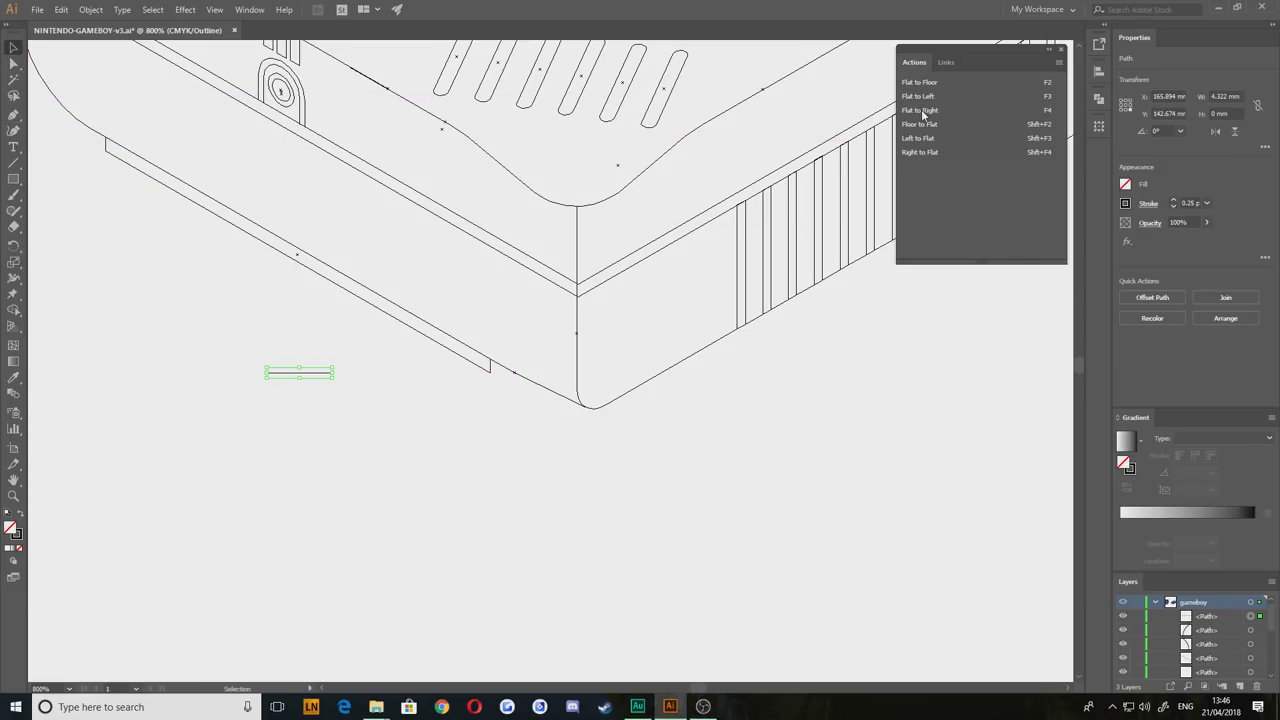
{"action": "left_click", "coordinate": [921, 111]}
{"action": "left_click", "coordinate": [293, 428]}
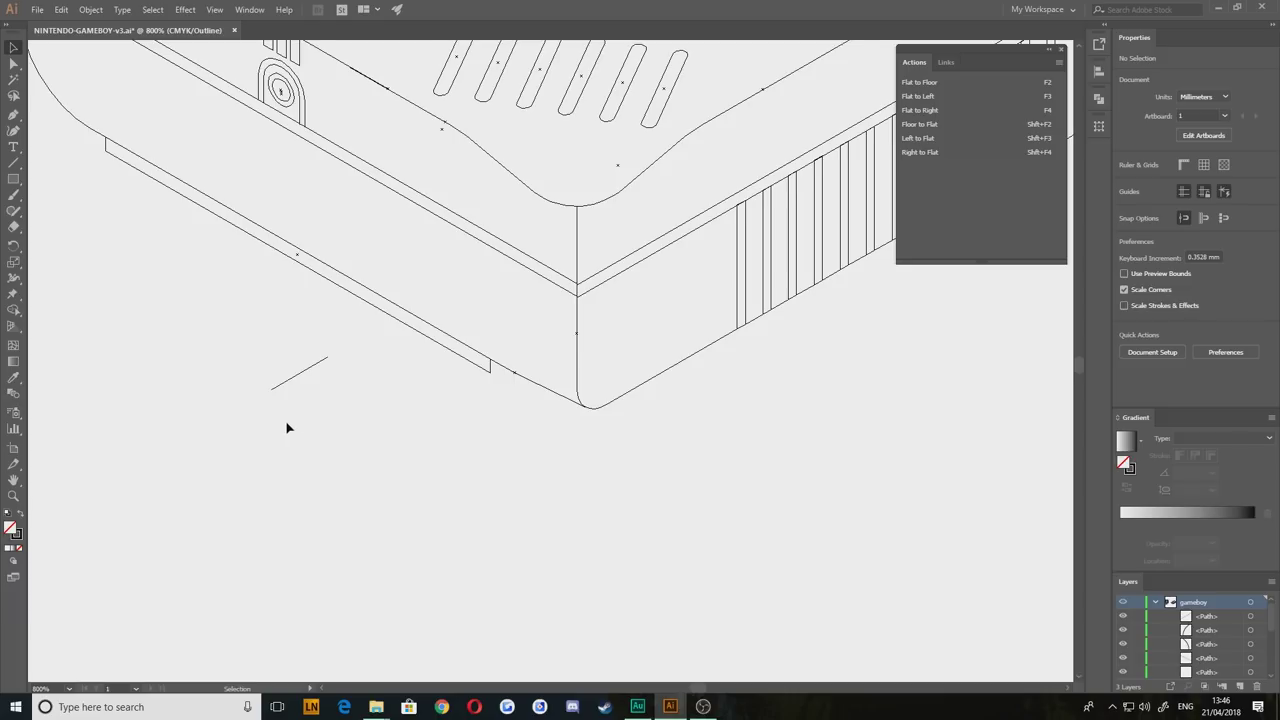
{"action": "scroll", "coordinate": [288, 426], "scroll_direction": "up", "scroll_amount": 1}
{"action": "left_click_drag", "start_coordinate": [250, 388], "coordinate": [689, 358]}
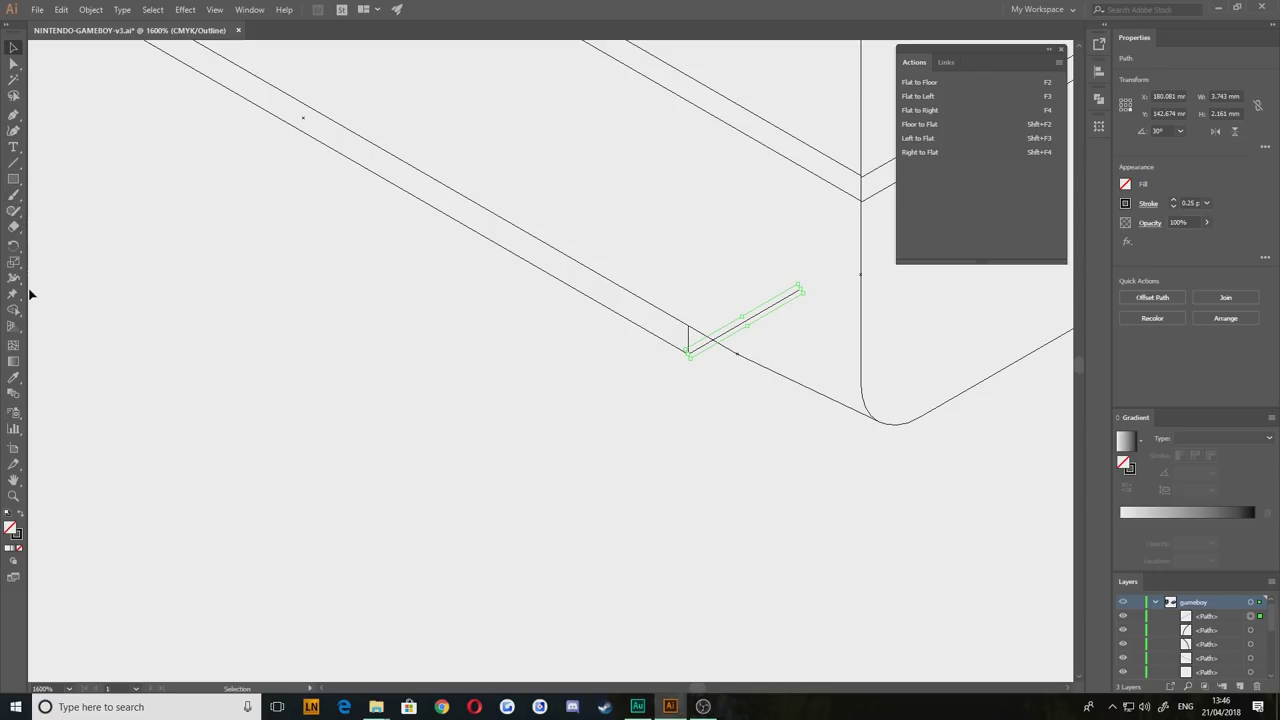
Step: Cut the projected depth line with the Scissors tool where it crosses the headphone-jack face's bottom edge, and delete the part beyond the crossing
{"action": "left_click_drag", "start_coordinate": [13, 227], "coordinate": [60, 244]}
{"action": "left_click", "coordinate": [711, 339]}
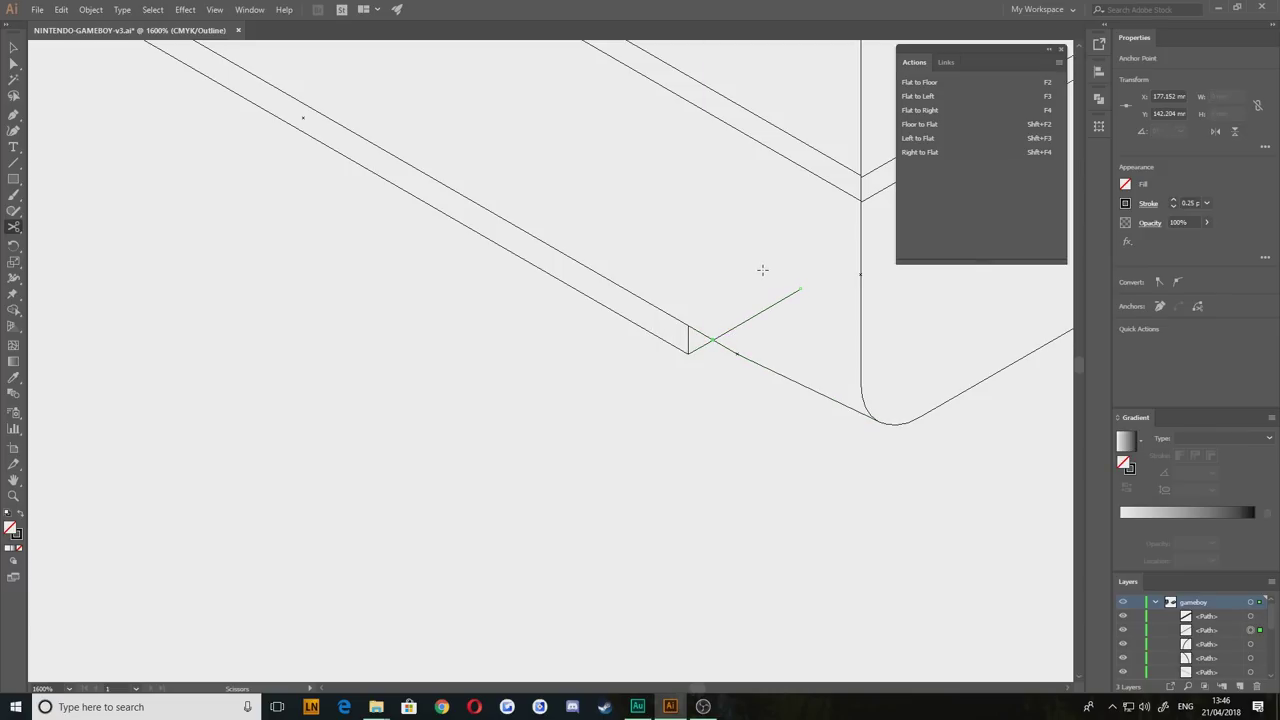
{"action": "key", "text": "v"}
{"action": "key", "text": "Delete"}
{"action": "left_click", "coordinate": [433, 447]}
{"action": "left_click_drag", "start_coordinate": [631, 503], "coordinate": [523, 515]}
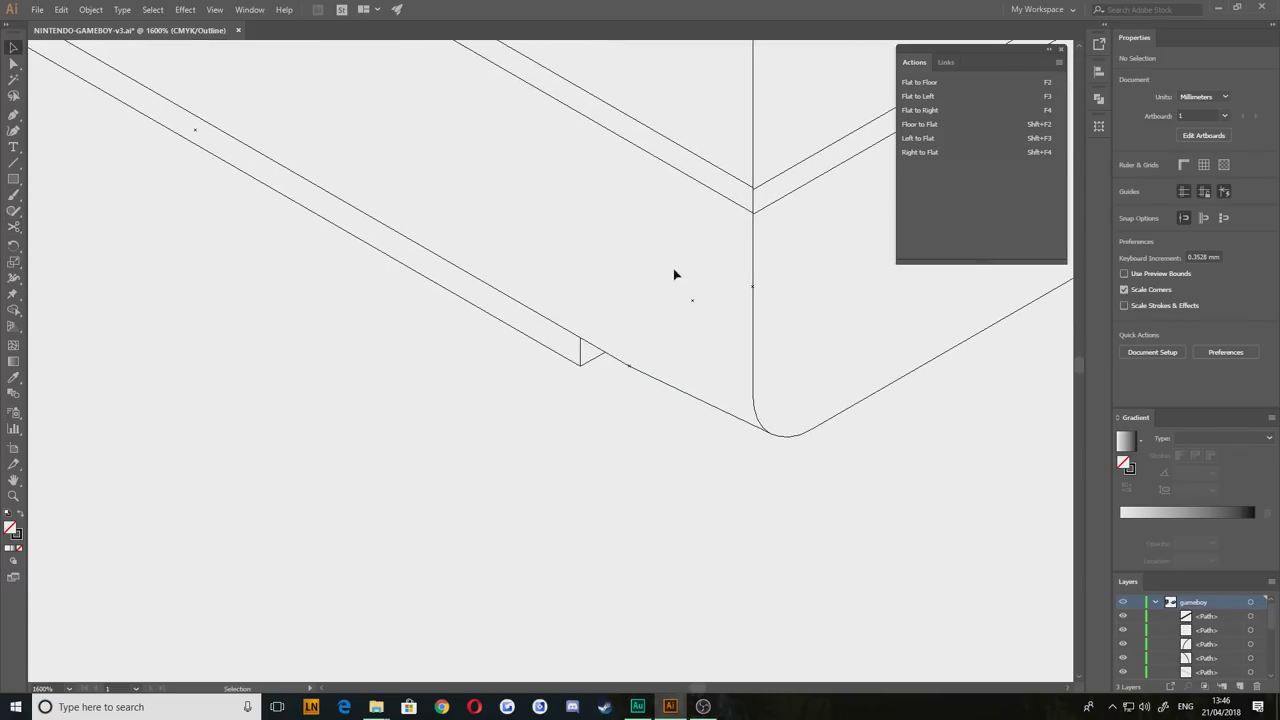
Step: Examine the whole isometric Game Boy outline next to the flat views, including its buttons, volume wheel and connector details
{"action": "scroll", "coordinate": [510, 376], "scroll_direction": "down", "scroll_amount": 4}
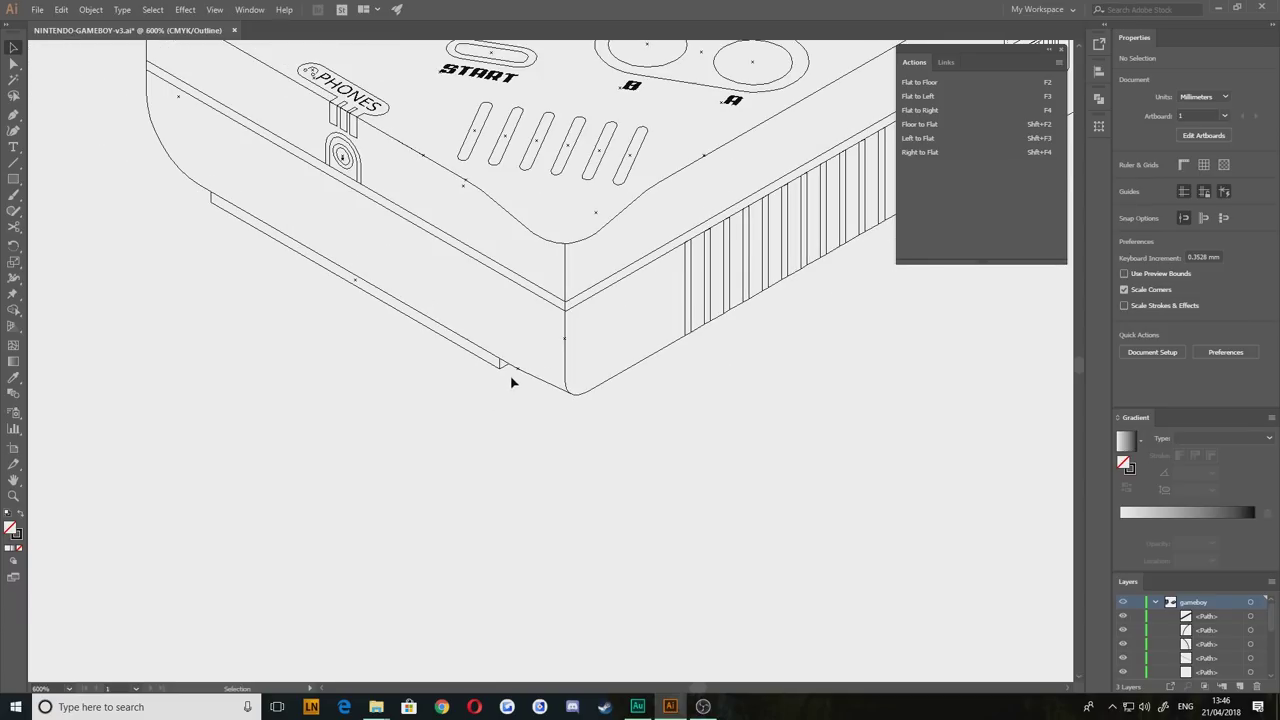
{"action": "scroll", "coordinate": [511, 384], "scroll_direction": "down", "scroll_amount": 4}
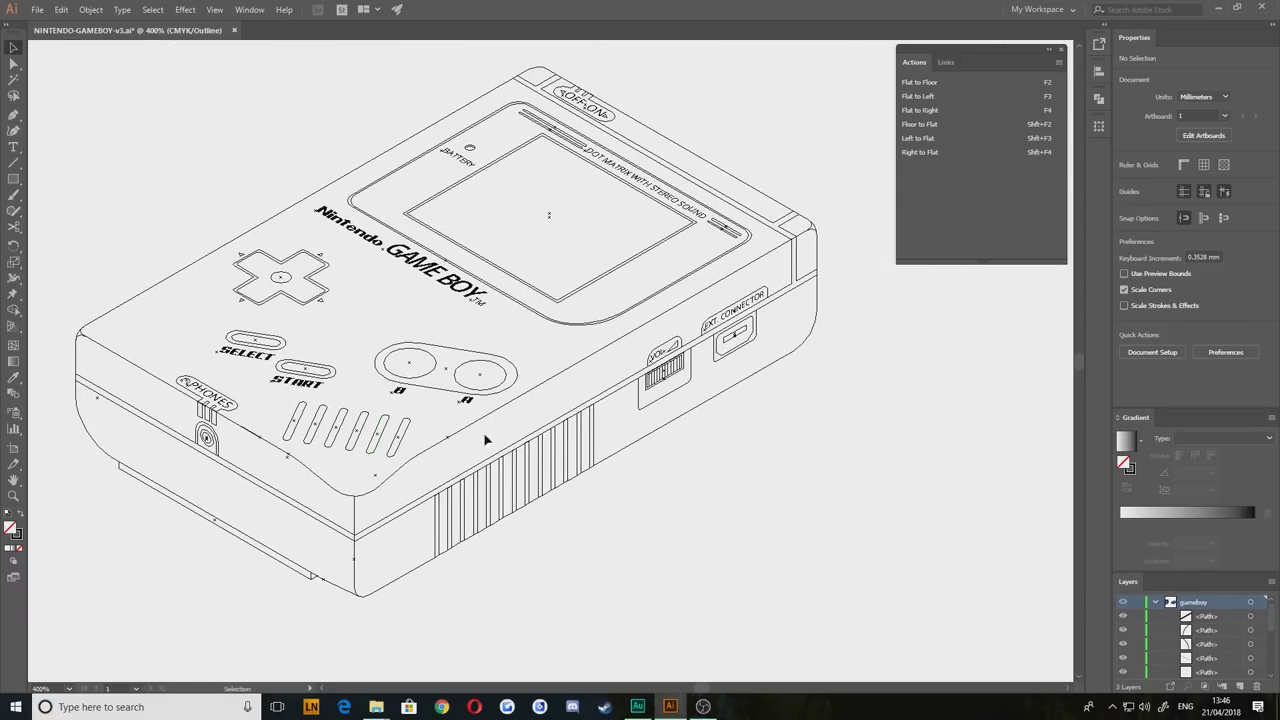
{"action": "left_click_drag", "start_coordinate": [236, 250], "coordinate": [261, 274]}
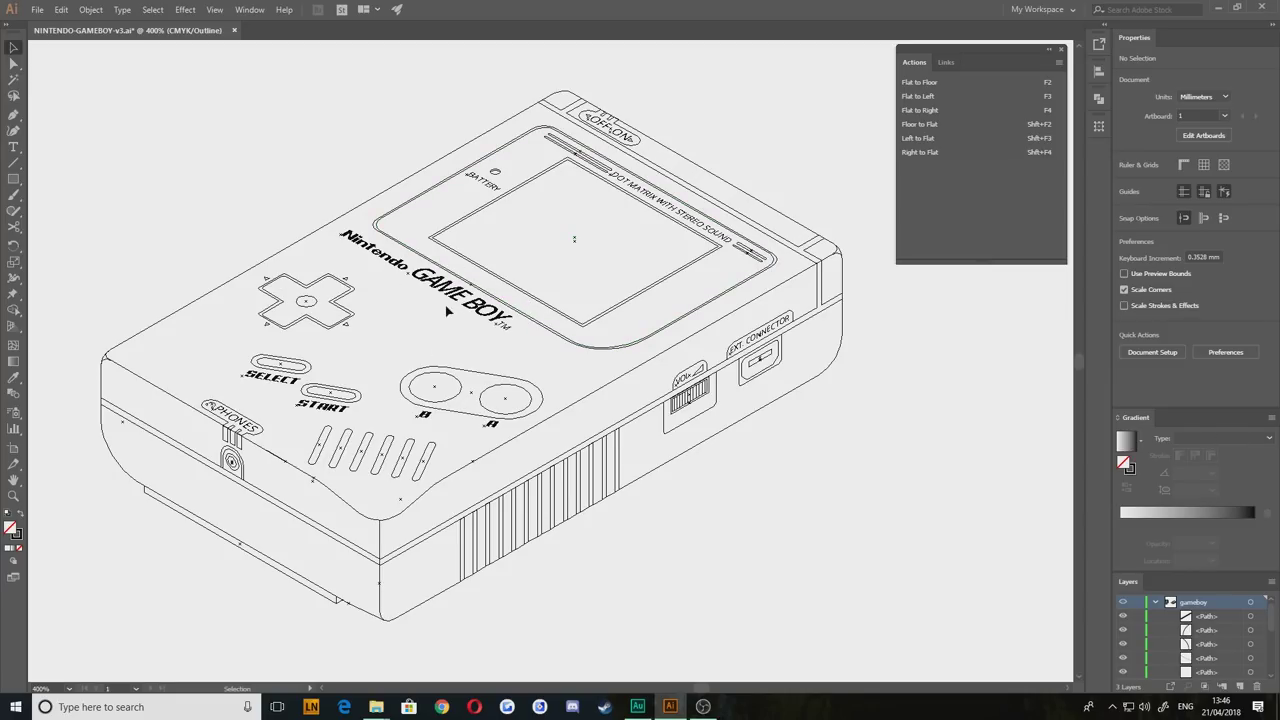
{"action": "left_click_drag", "start_coordinate": [188, 192], "coordinate": [229, 219]}
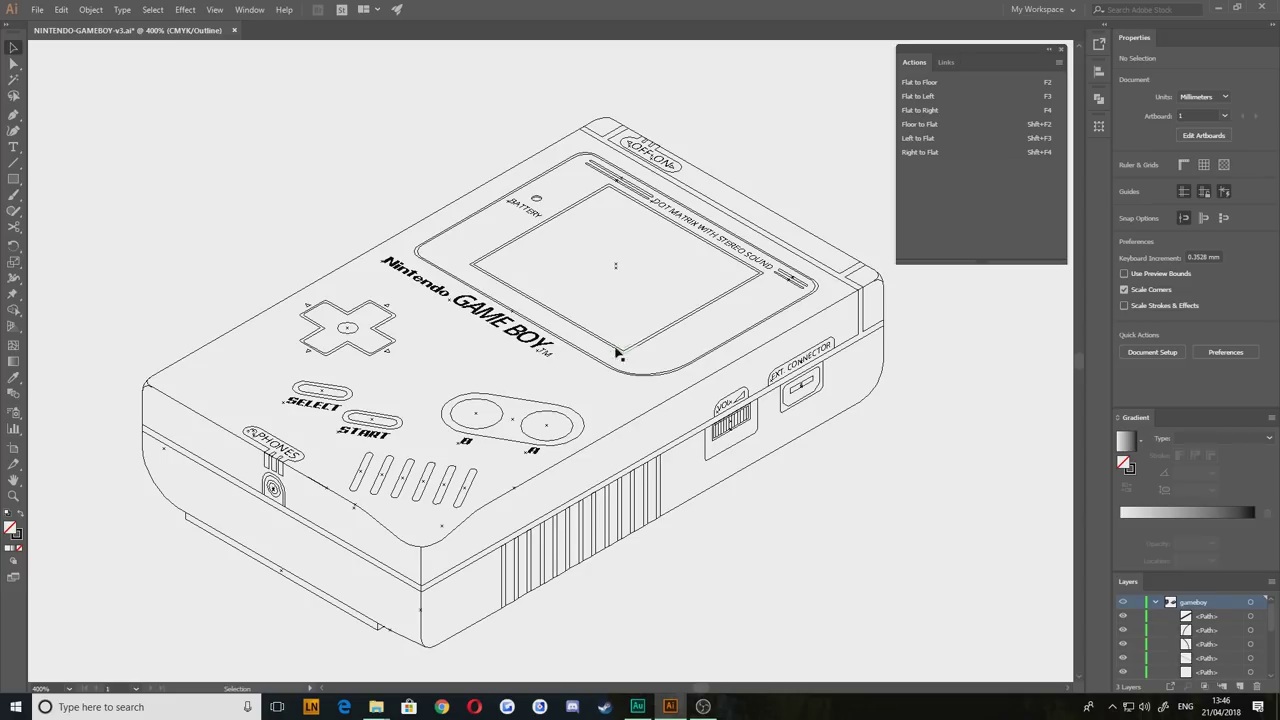
{"action": "scroll", "coordinate": [618, 353], "scroll_direction": "down", "scroll_amount": 1}
{"action": "scroll", "coordinate": [618, 353], "scroll_direction": "right", "scroll_amount": 1}
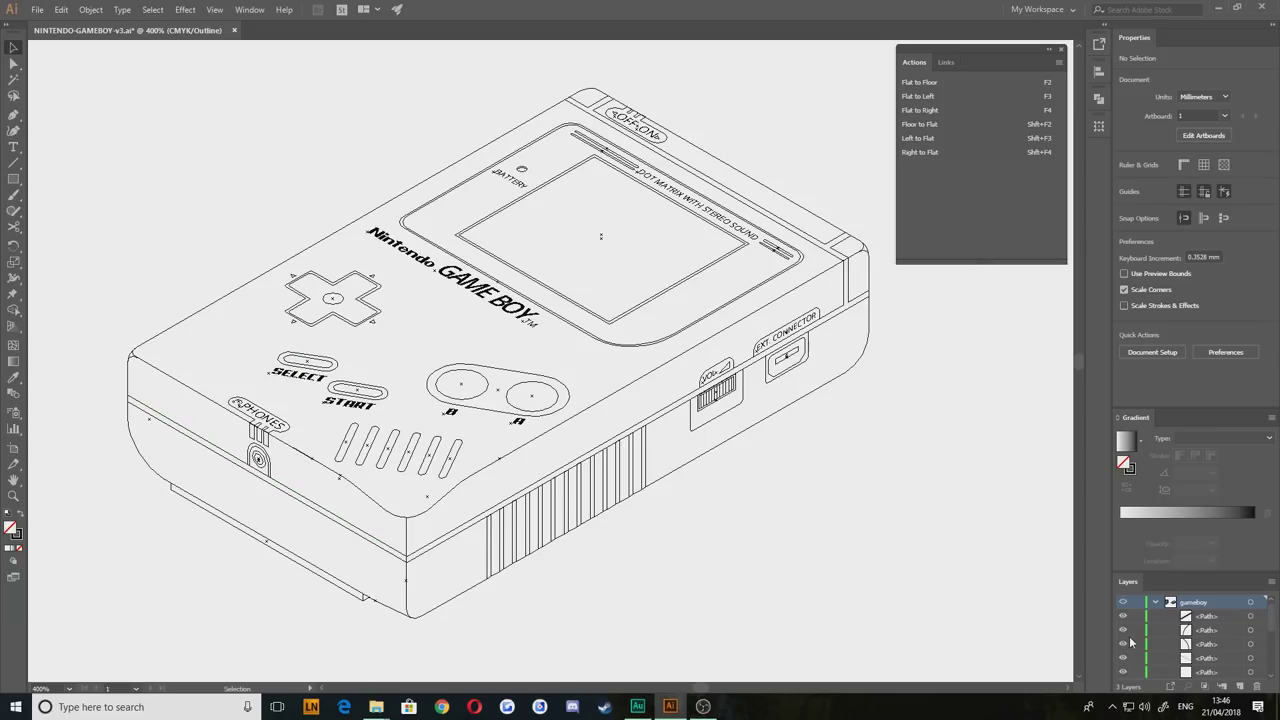
{"action": "scroll", "coordinate": [752, 508], "scroll_direction": "down", "scroll_amount": 4}
{"action": "left_click_drag", "start_coordinate": [519, 581], "coordinate": [540, 503]}
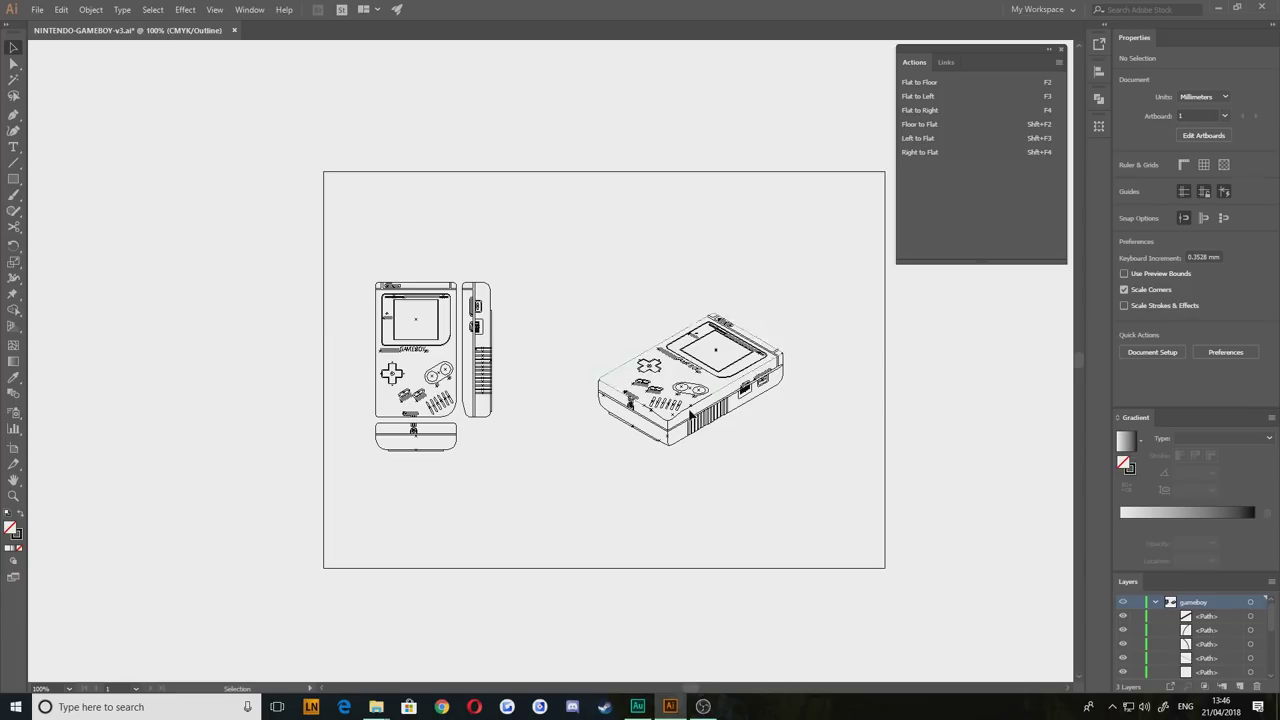
{"action": "scroll", "coordinate": [692, 418], "scroll_direction": "up", "scroll_amount": 5}
{"action": "left_click_drag", "start_coordinate": [646, 294], "coordinate": [474, 488]}
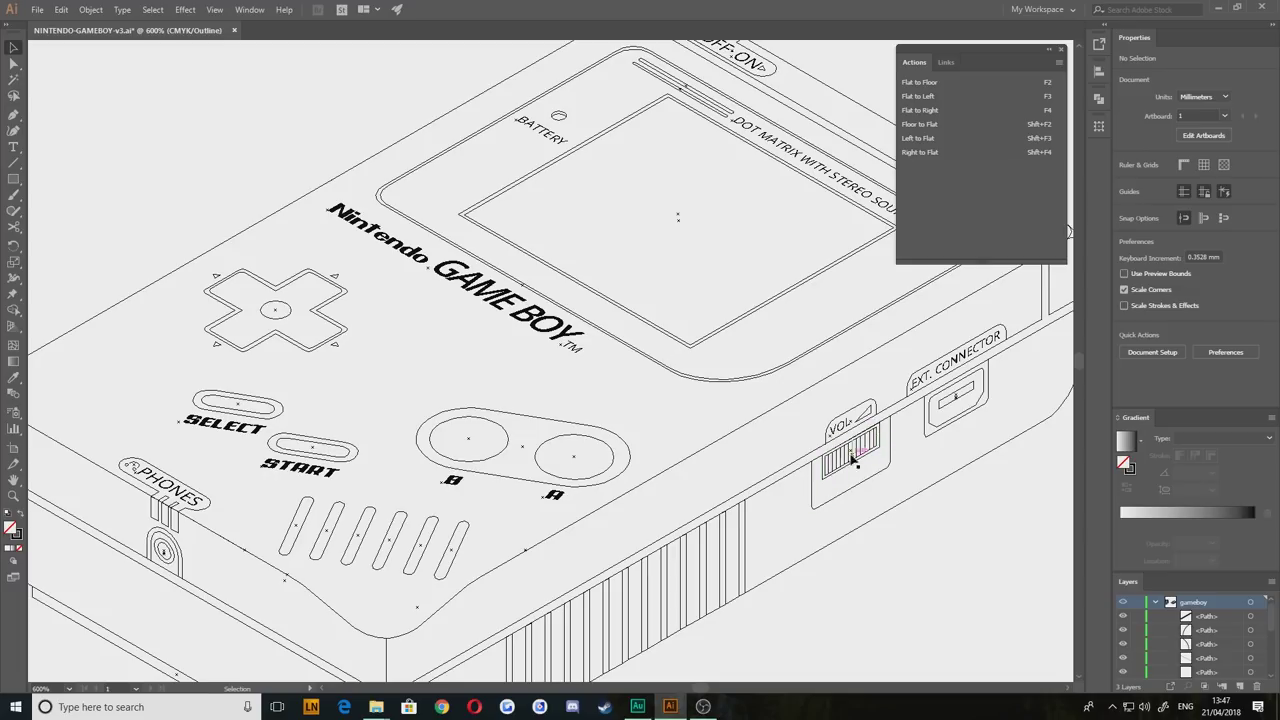
{"action": "left_click_drag", "start_coordinate": [400, 397], "coordinate": [600, 396]}
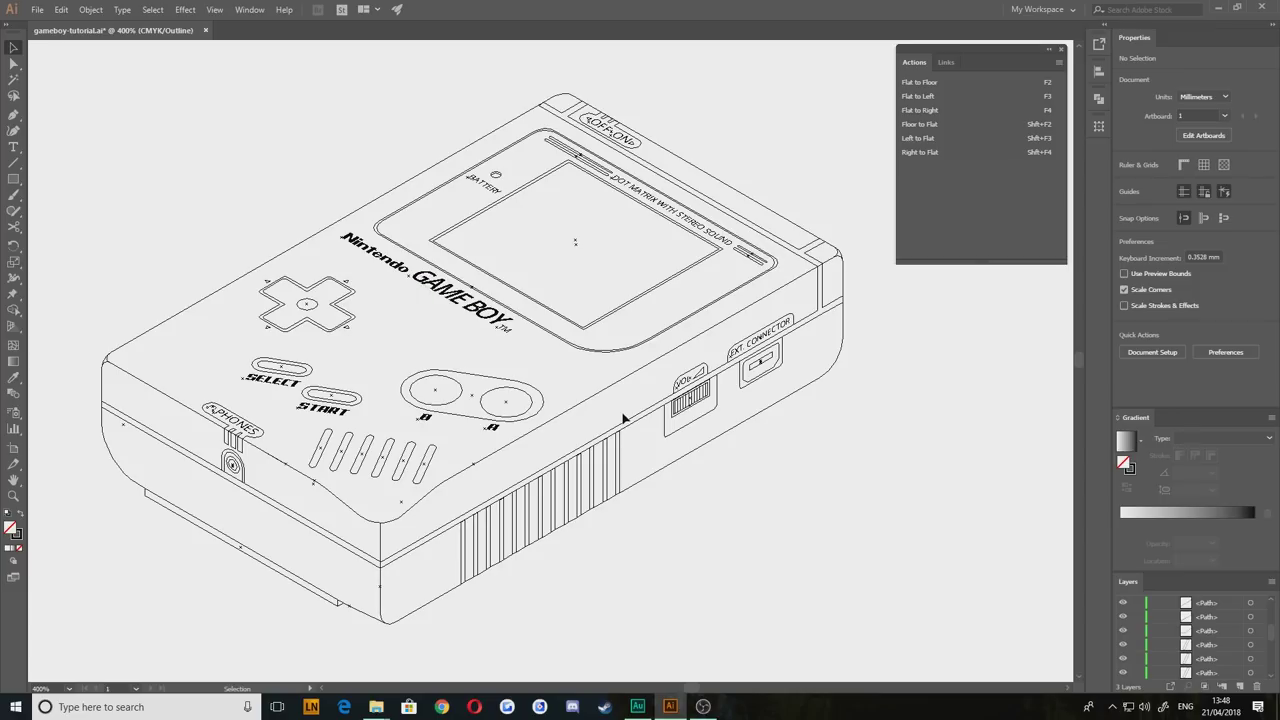
Step: Shrink the Gradient panel to make room for the Layers list, and check where the front face's outline sits in the gameboy layer
{"action": "left_click_drag", "start_coordinate": [1146, 571], "coordinate": [1144, 385]}
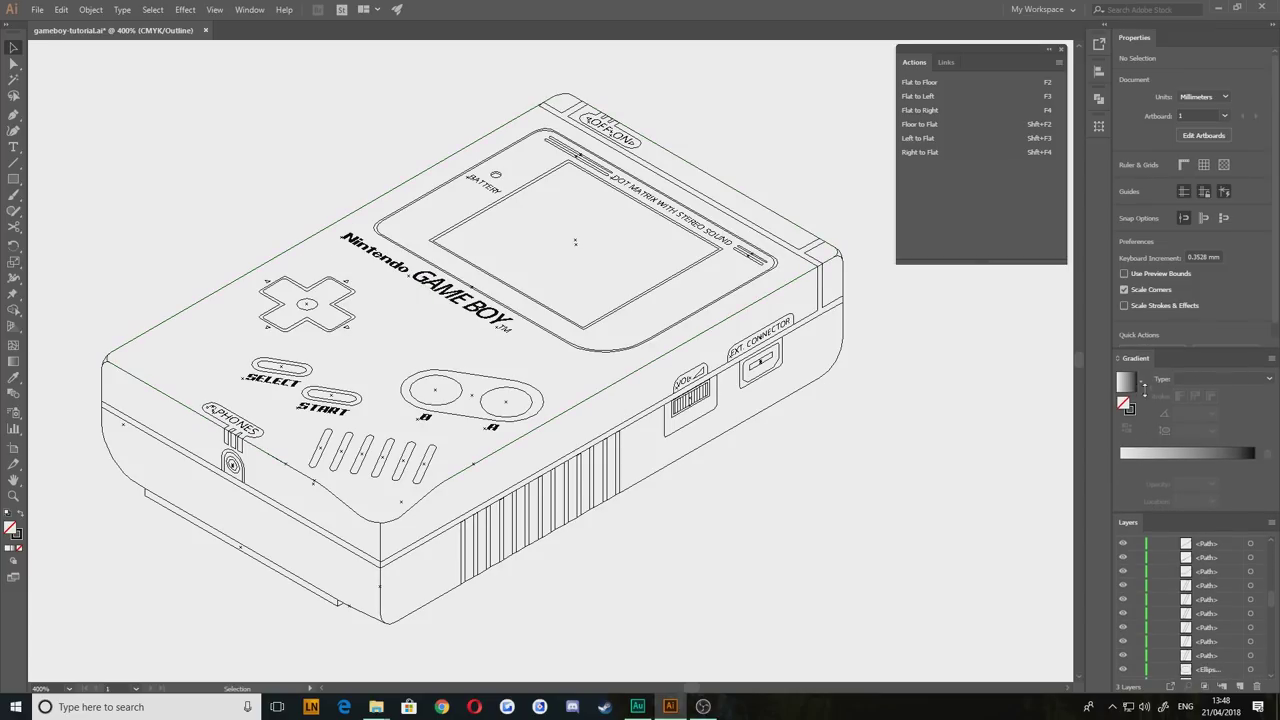
{"action": "double_click", "coordinate": [1140, 360]}
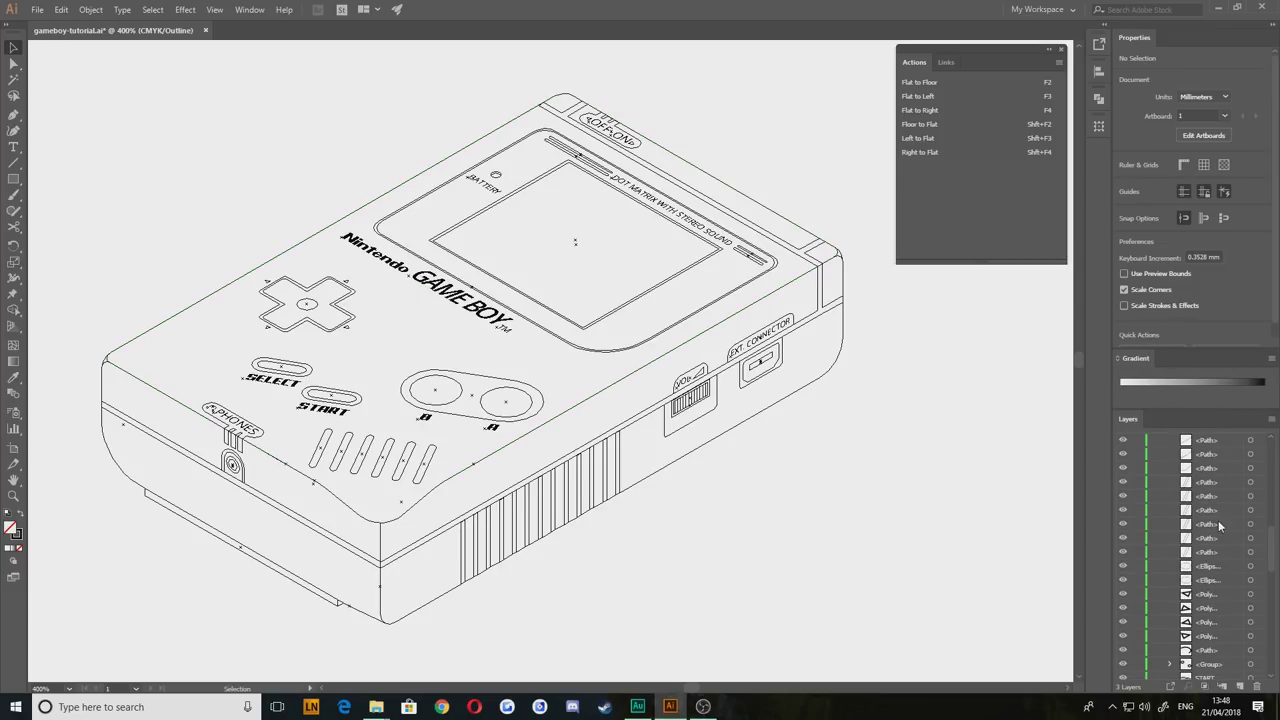
{"action": "scroll", "coordinate": [1229, 586], "scroll_direction": "down", "scroll_amount": 5}
{"action": "left_click", "coordinate": [636, 382]}
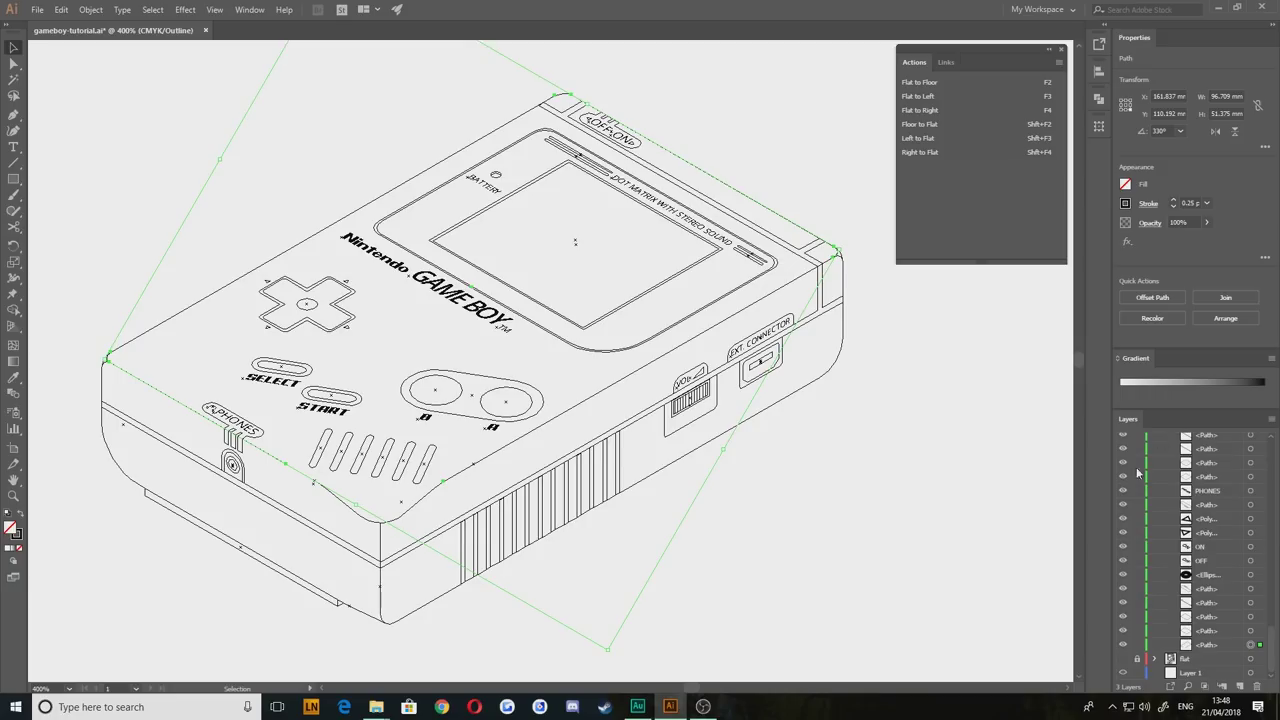
{"action": "left_click", "coordinate": [820, 498]}
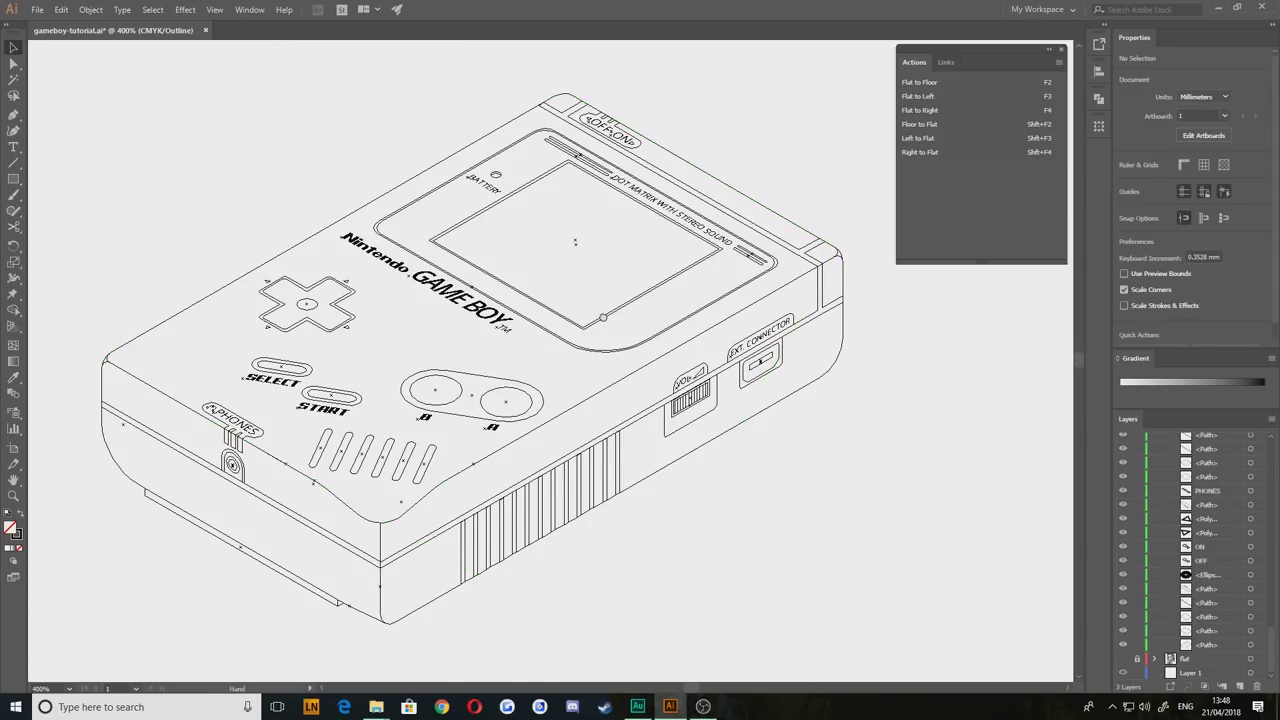
Step: Examine the isometric drawing's outer edges and the corner and seam lines around the headphone-jack face
{"action": "left_click_drag", "start_coordinate": [600, 314], "coordinate": [712, 390]}
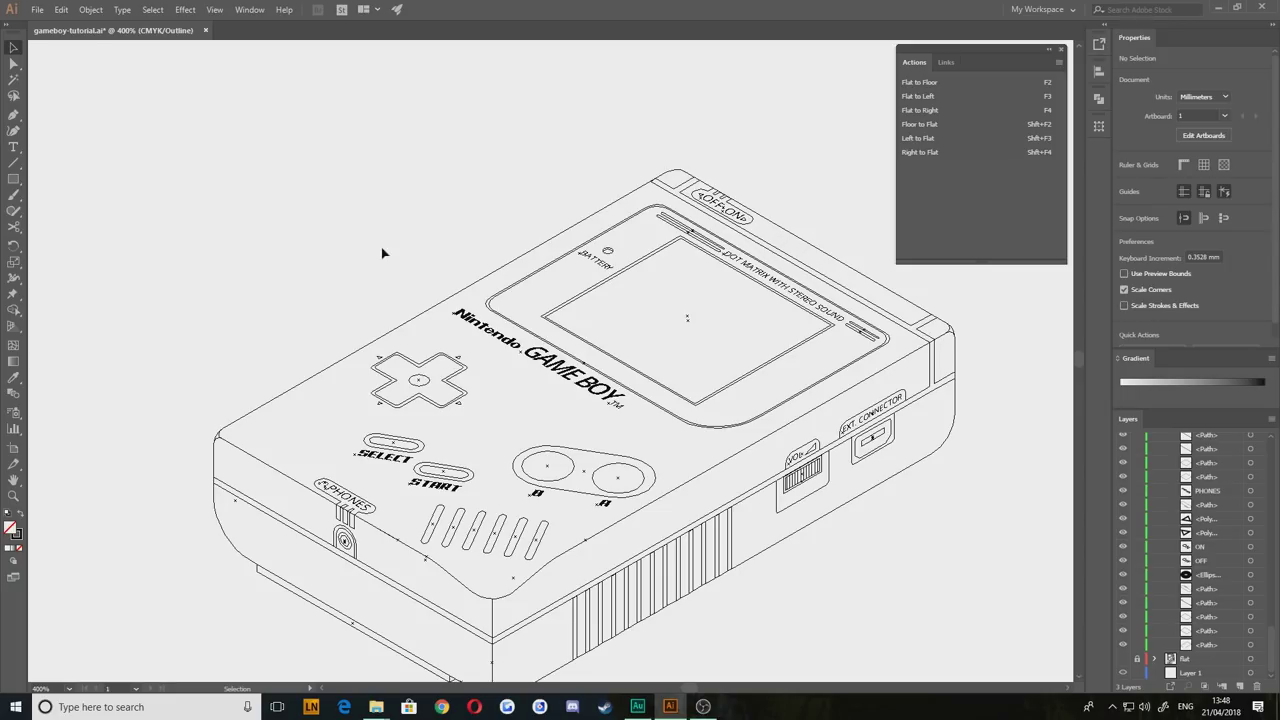
{"action": "left_click_drag", "start_coordinate": [489, 487], "coordinate": [398, 395]}
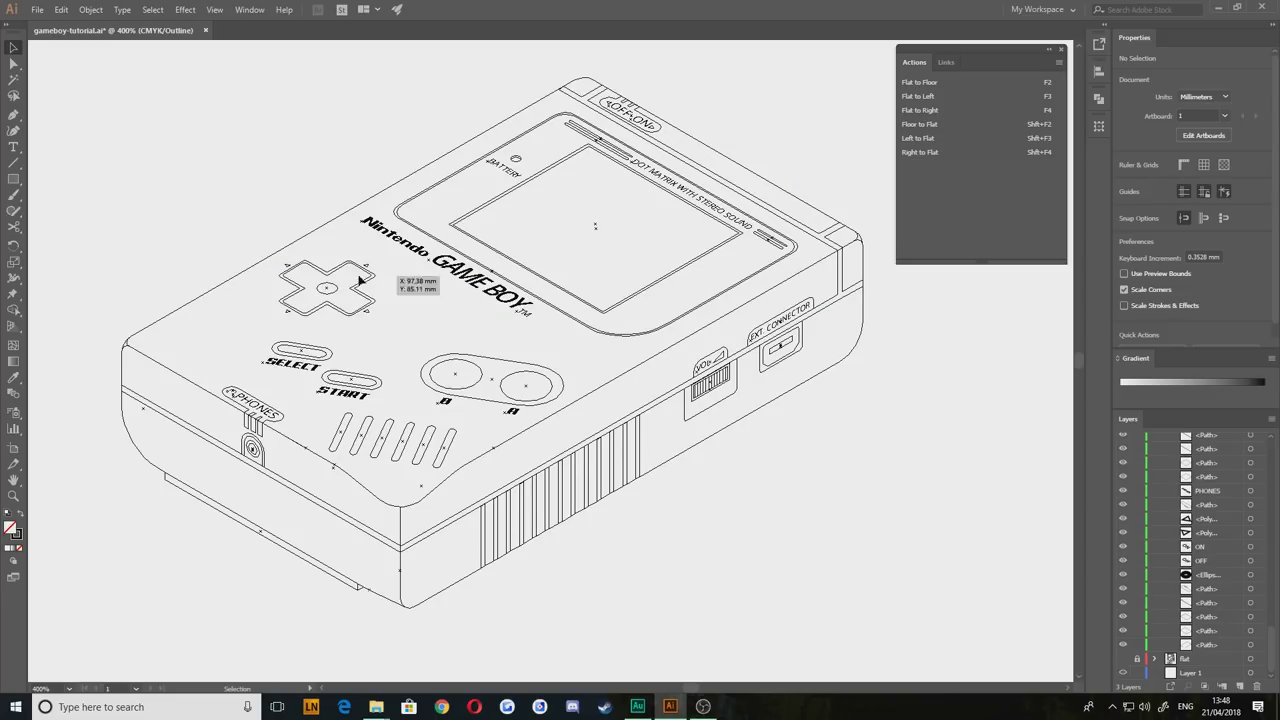
{"action": "left_click_drag", "start_coordinate": [683, 191], "coordinate": [667, 213]}
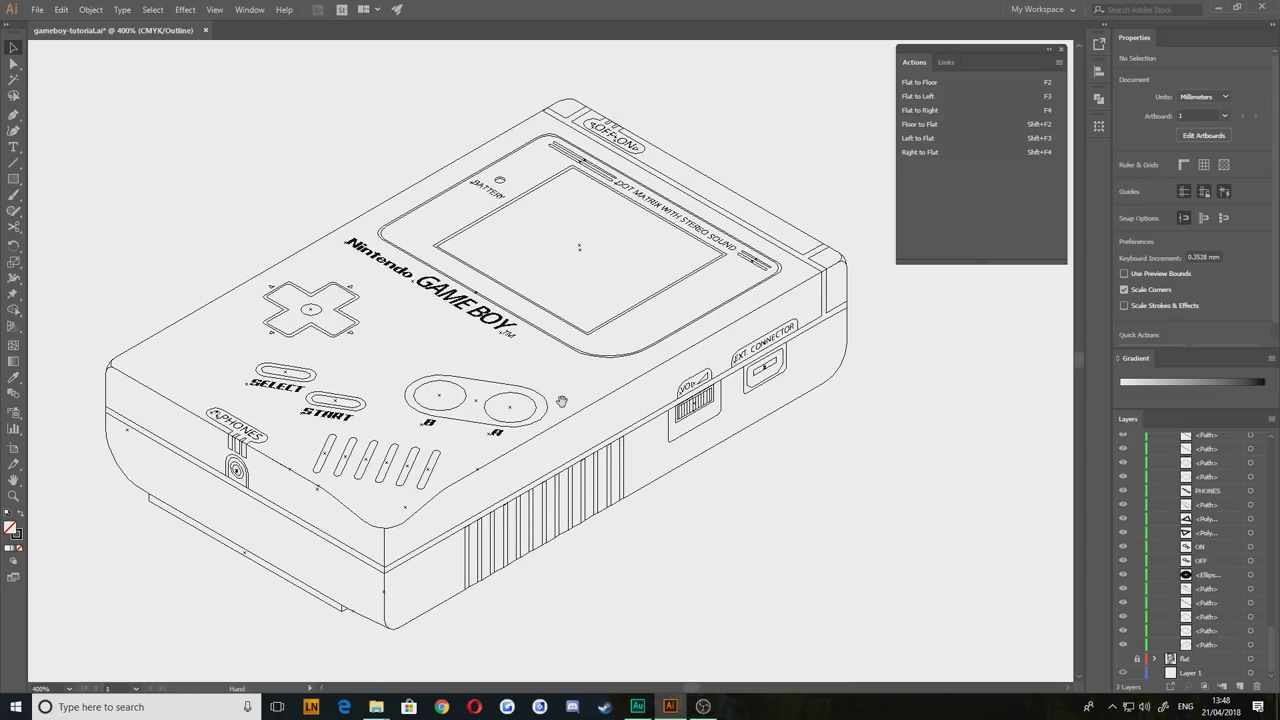
{"action": "left_click_drag", "start_coordinate": [253, 569], "coordinate": [463, 459]}
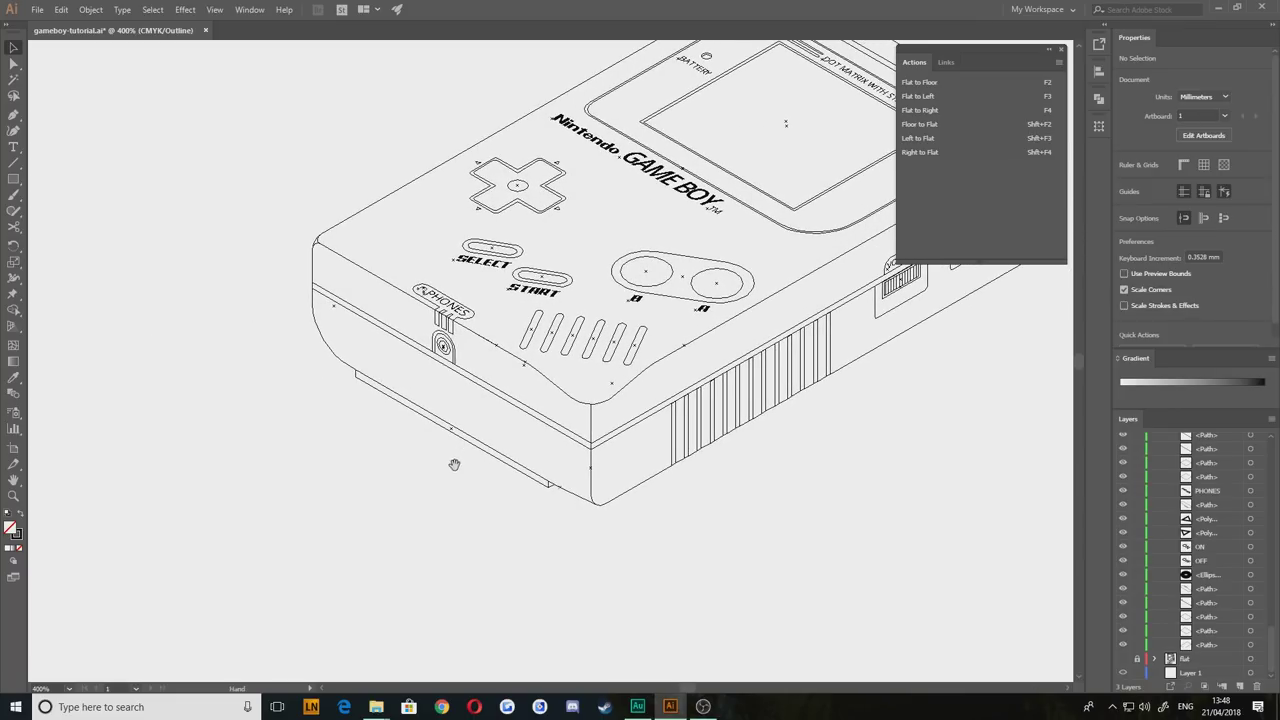
{"action": "scroll", "coordinate": [380, 394], "scroll_direction": "up", "scroll_amount": 3}
{"action": "left_click_drag", "start_coordinate": [479, 295], "coordinate": [388, 298]}
{"action": "mouse_move", "coordinate": [303, 235]}
{"action": "left_mouse_down"}
{"action": "mouse_move", "coordinate": [321, 264]}
{"action": "mouse_move", "coordinate": [306, 223]}
{"action": "left_mouse_up"}
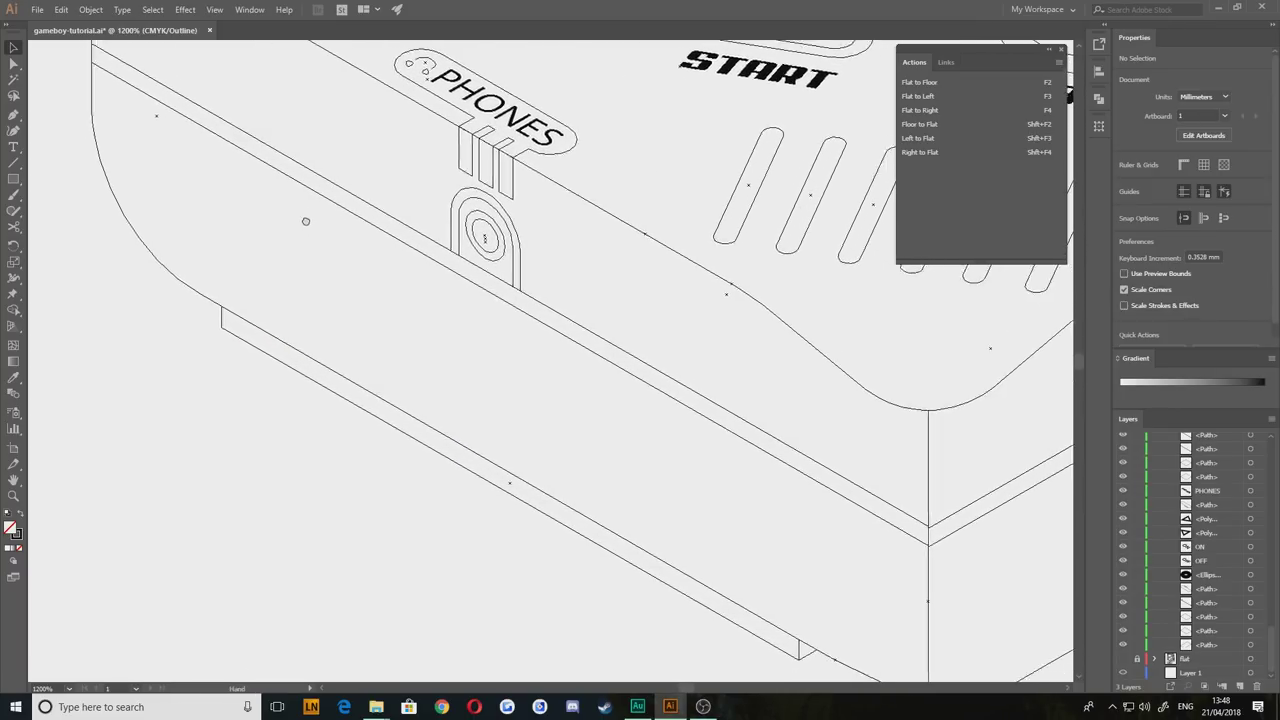
{"action": "left_click_drag", "start_coordinate": [216, 109], "coordinate": [383, 309]}
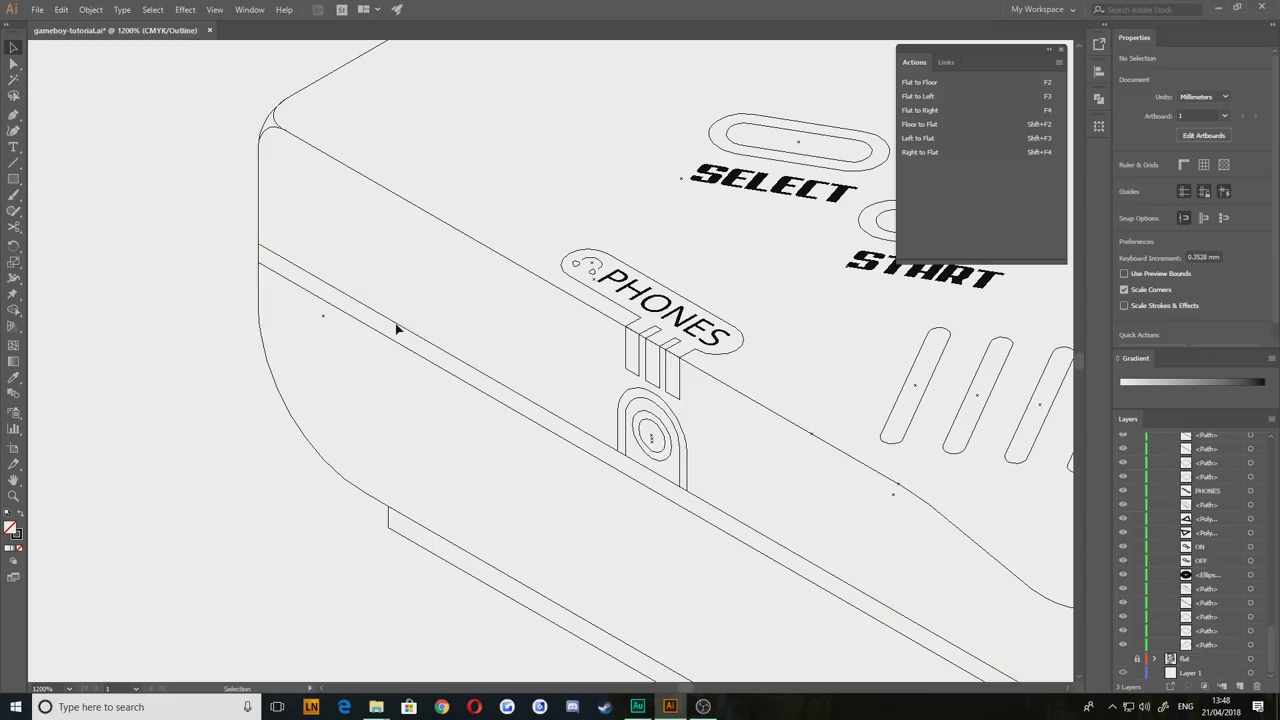
{"action": "left_click", "coordinate": [14, 116]}
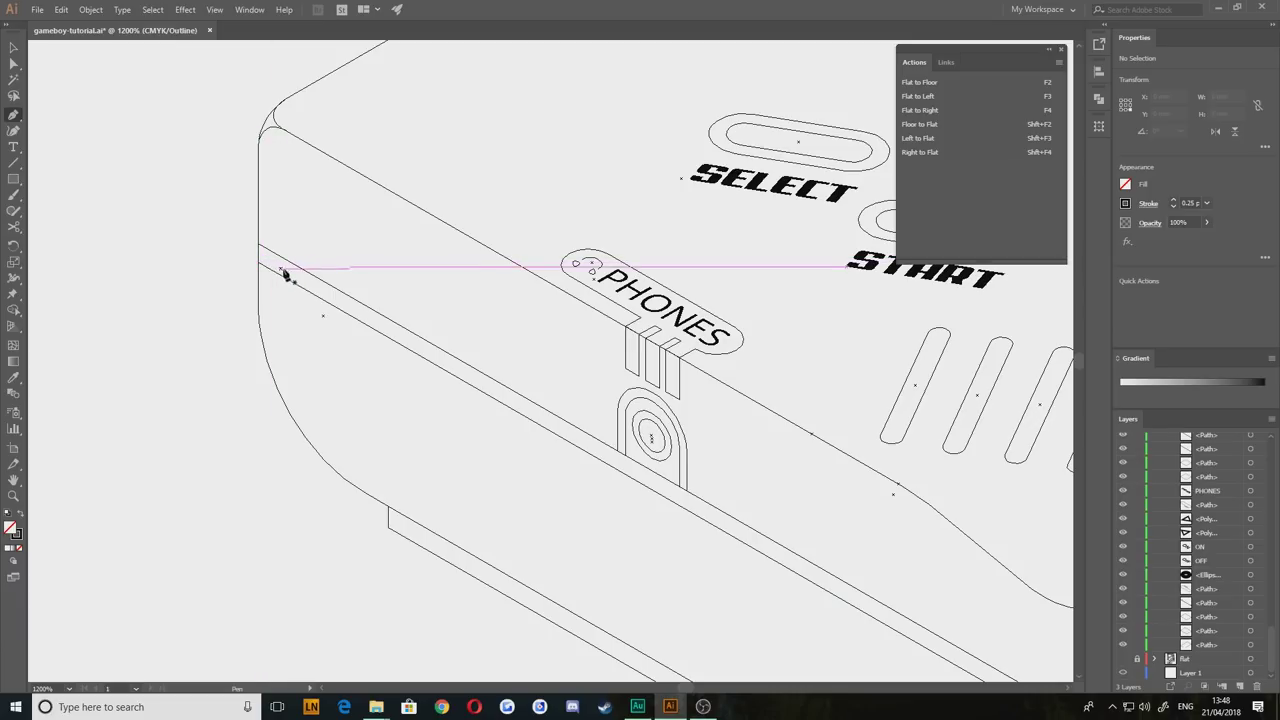
{"action": "left_click", "coordinate": [15, 50]}
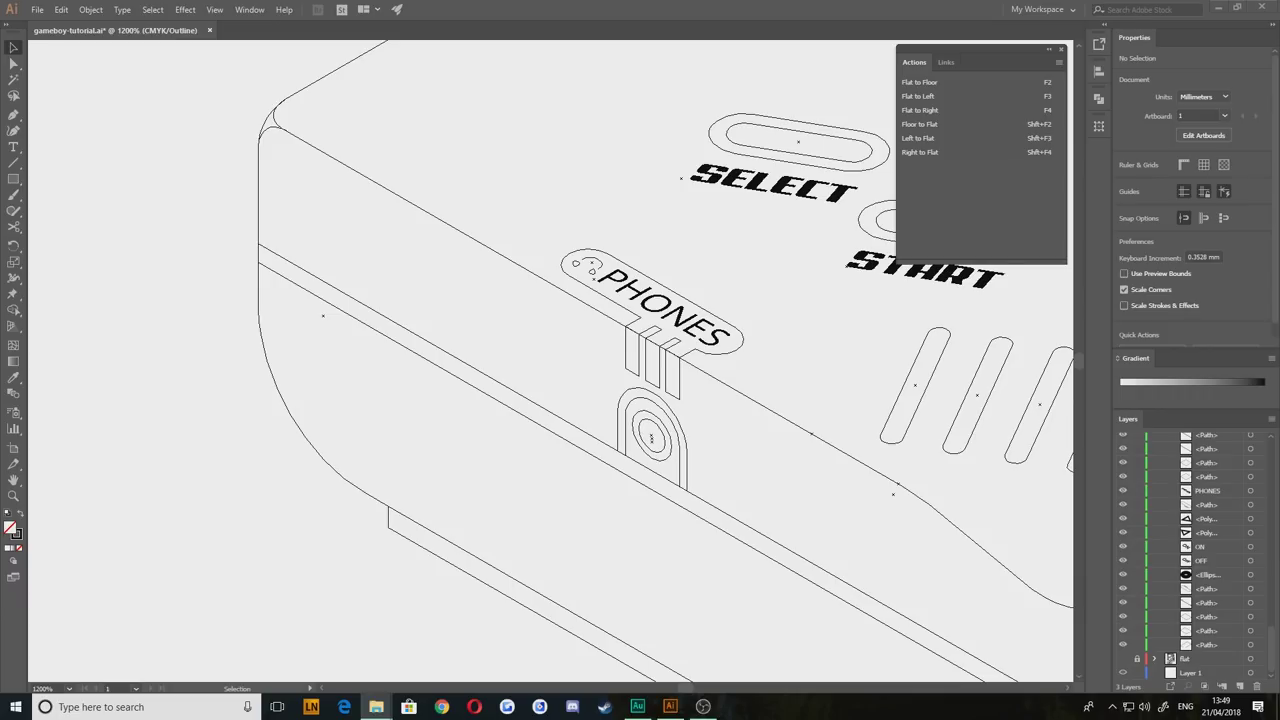
Step: Place the Nintendo Gameboy Classic blueprint image as a linked file and switch the document from Outline to Preview mode
{"action": "left_click", "coordinate": [163, 234]}
{"action": "scroll", "coordinate": [189, 257], "scroll_direction": "down", "scroll_amount": 10}
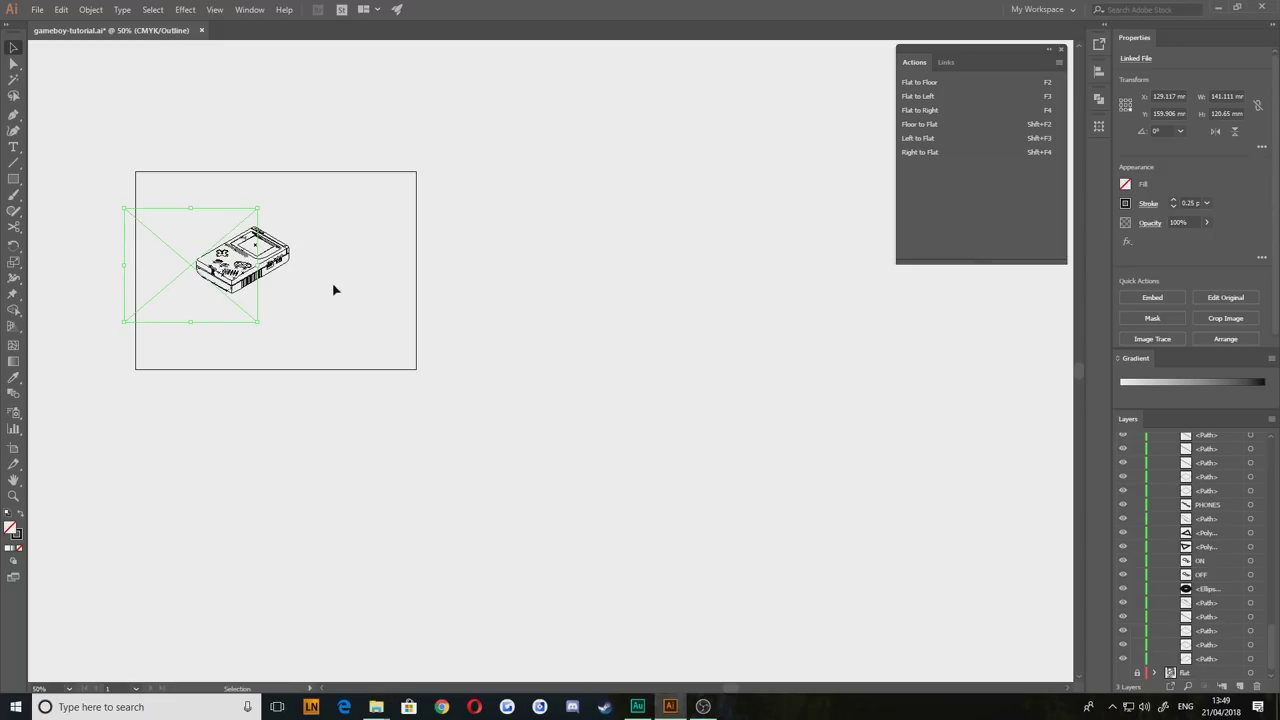
{"action": "right_click", "coordinate": [330, 270]}
{"action": "left_click", "coordinate": [367, 428]}
{"action": "left_click_drag", "start_coordinate": [211, 352], "coordinate": [427, 403]}
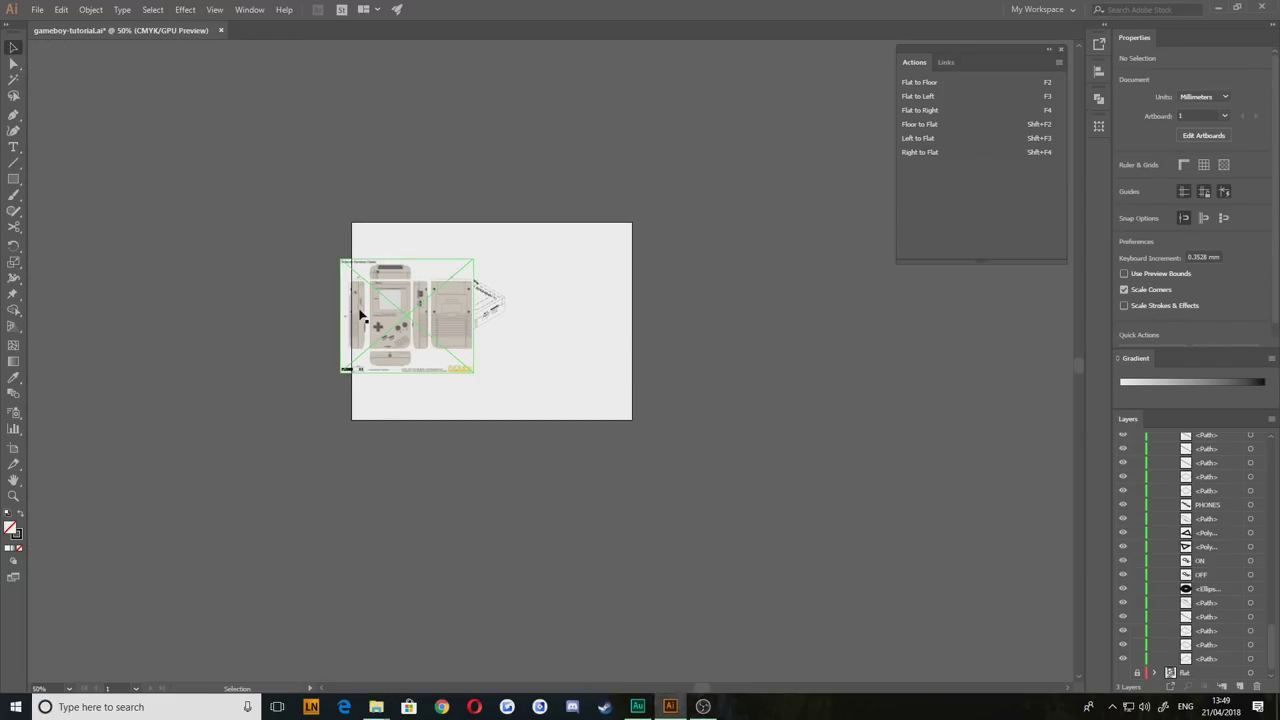
Step: Move the blueprint image clear of the isometric drawing, inspect its side and front views, and delete the image
{"action": "scroll", "coordinate": [362, 316], "scroll_direction": "up", "scroll_amount": 5}
{"action": "mouse_move", "coordinate": [306, 397]}
{"action": "left_mouse_down"}
{"action": "mouse_move", "coordinate": [213, 256]}
{"action": "mouse_move", "coordinate": [609, 480]}
{"action": "mouse_move", "coordinate": [317, 310]}
{"action": "mouse_move", "coordinate": [743, 328]}
{"action": "left_mouse_up"}
{"action": "left_click_drag", "start_coordinate": [603, 326], "coordinate": [415, 454]}
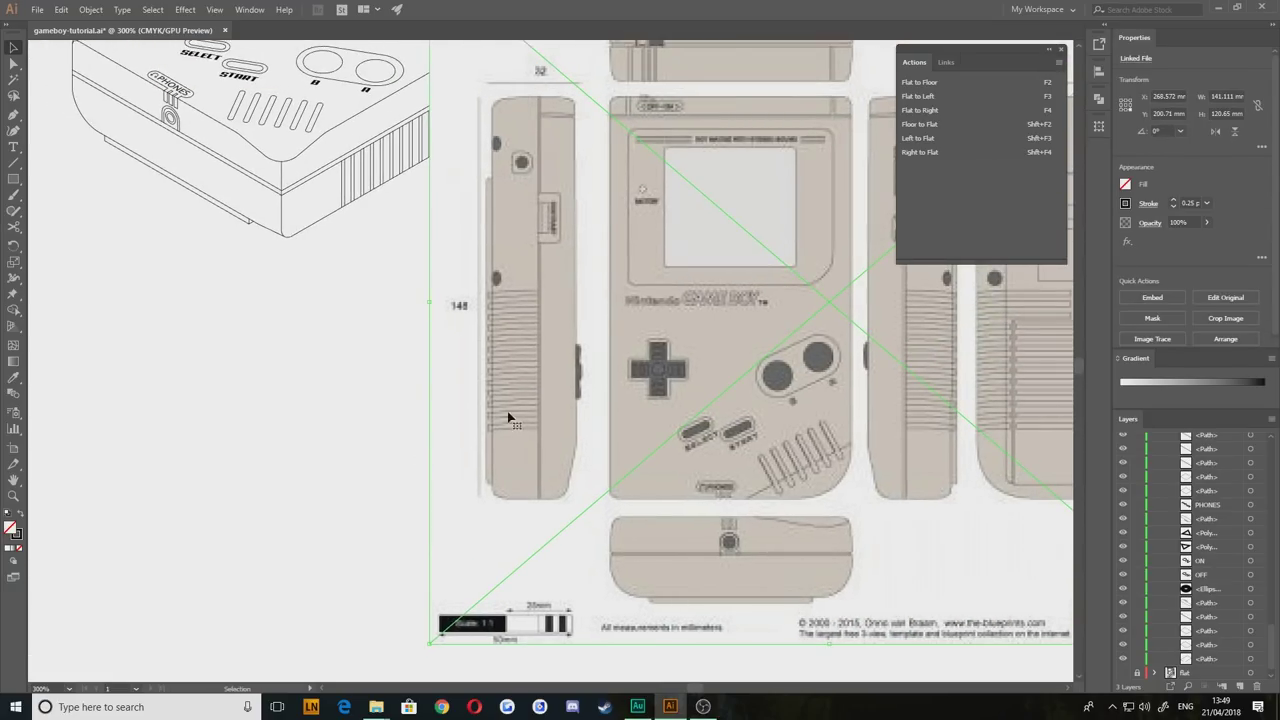
{"action": "left_click_drag", "start_coordinate": [509, 417], "coordinate": [589, 404]}
{"action": "left_click_drag", "start_coordinate": [679, 208], "coordinate": [568, 412]}
{"action": "left_click_drag", "start_coordinate": [456, 358], "coordinate": [615, 312]}
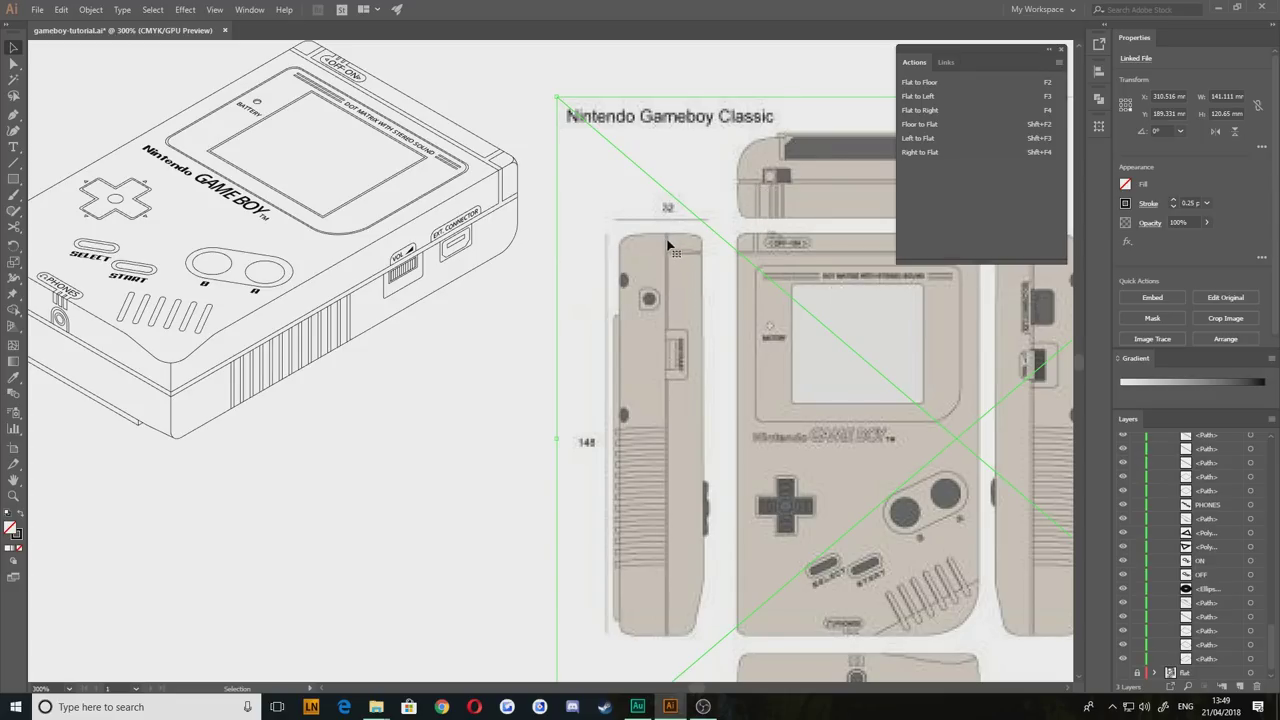
{"action": "key", "text": "Delete"}
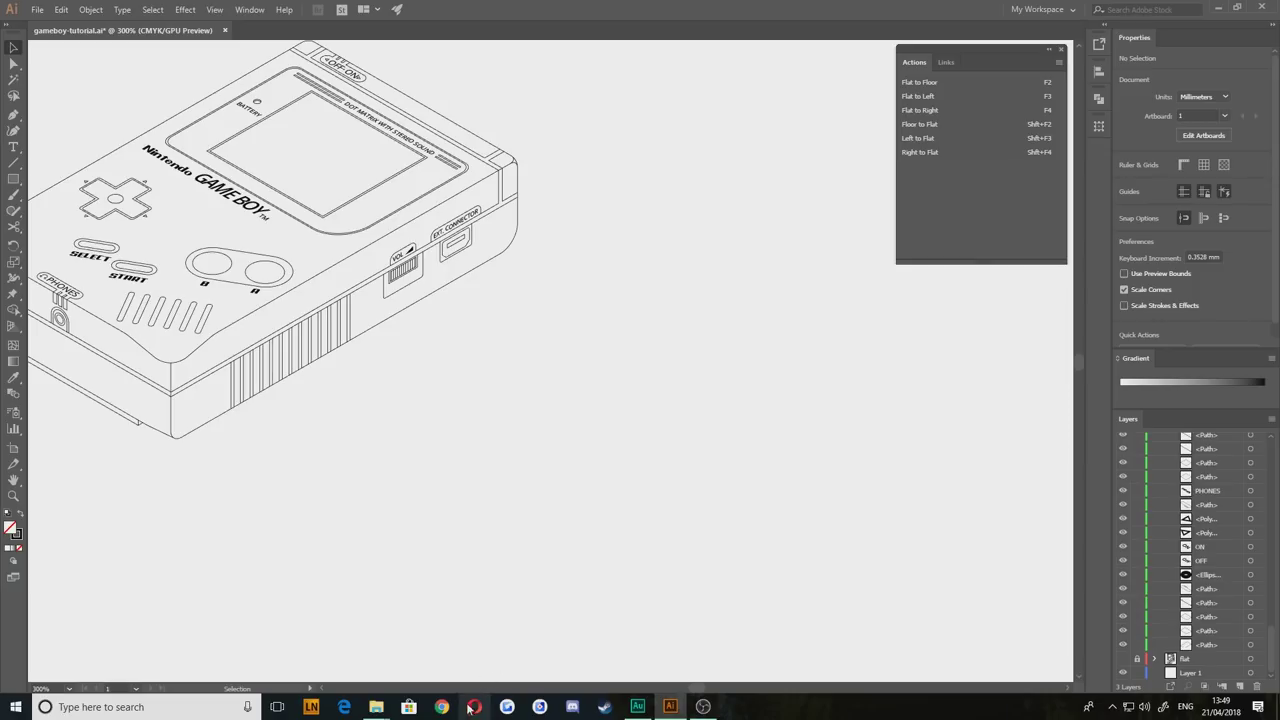
Step: Switch to Chrome and search Google Images for "gameboy original vector"
{"action": "left_click", "coordinate": [441, 707]}
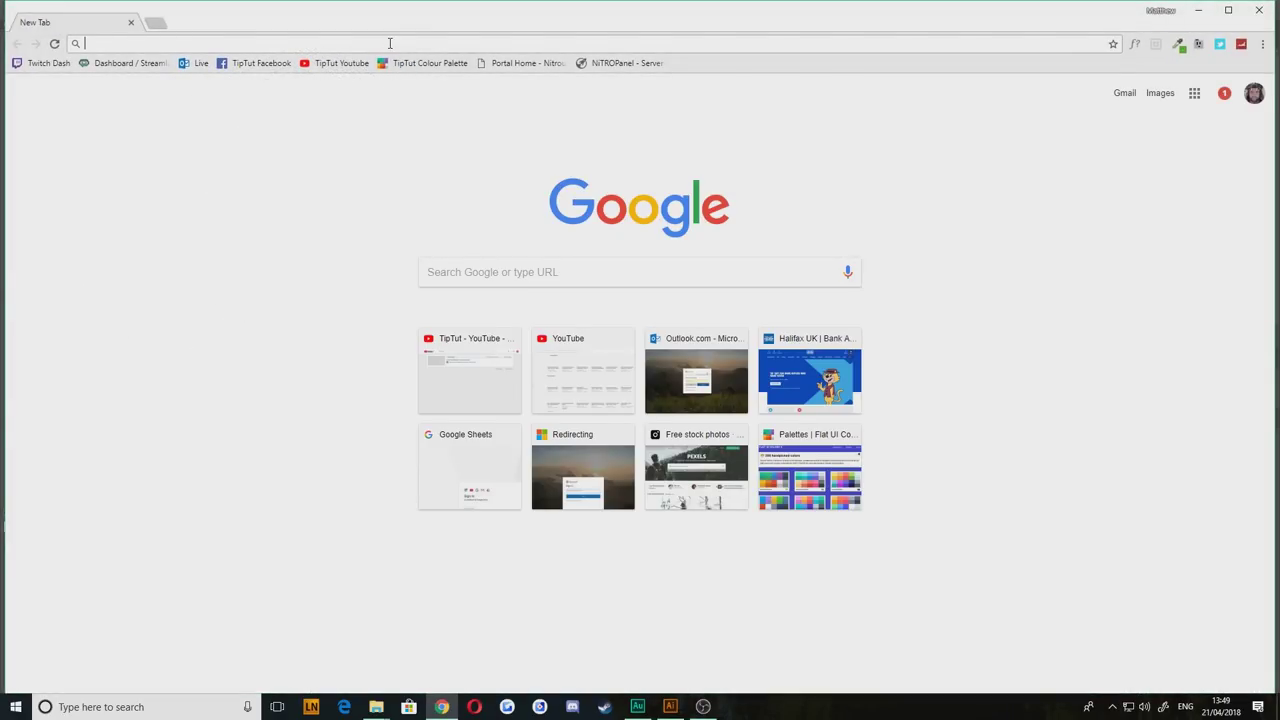
{"action": "type", "text": "gameboy origina"}
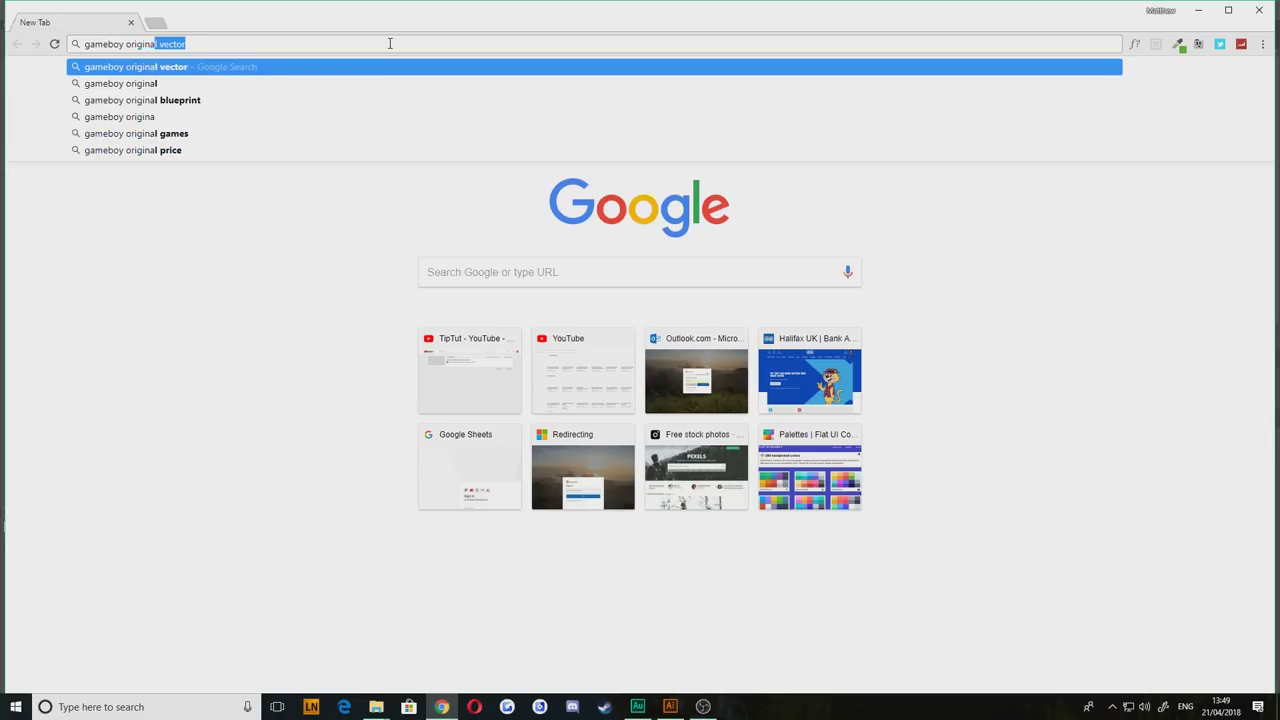
{"action": "key", "text": "Return"}
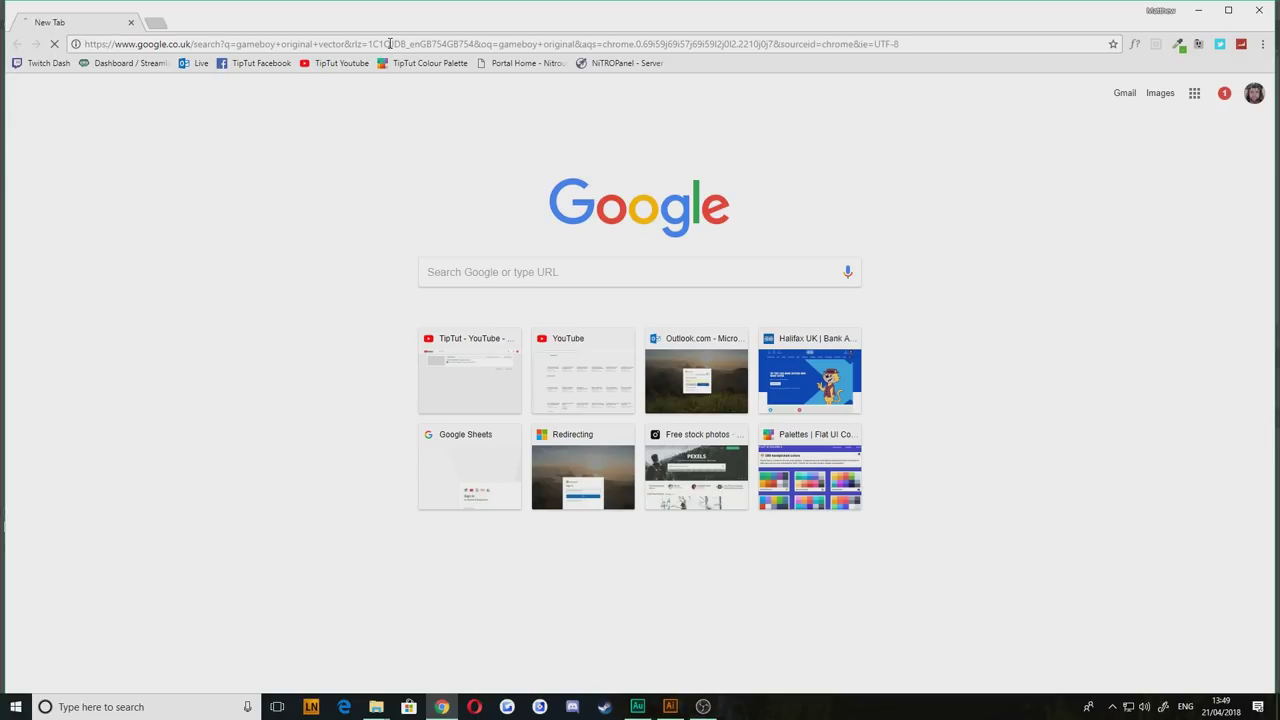
{"action": "left_click", "coordinate": [166, 139]}
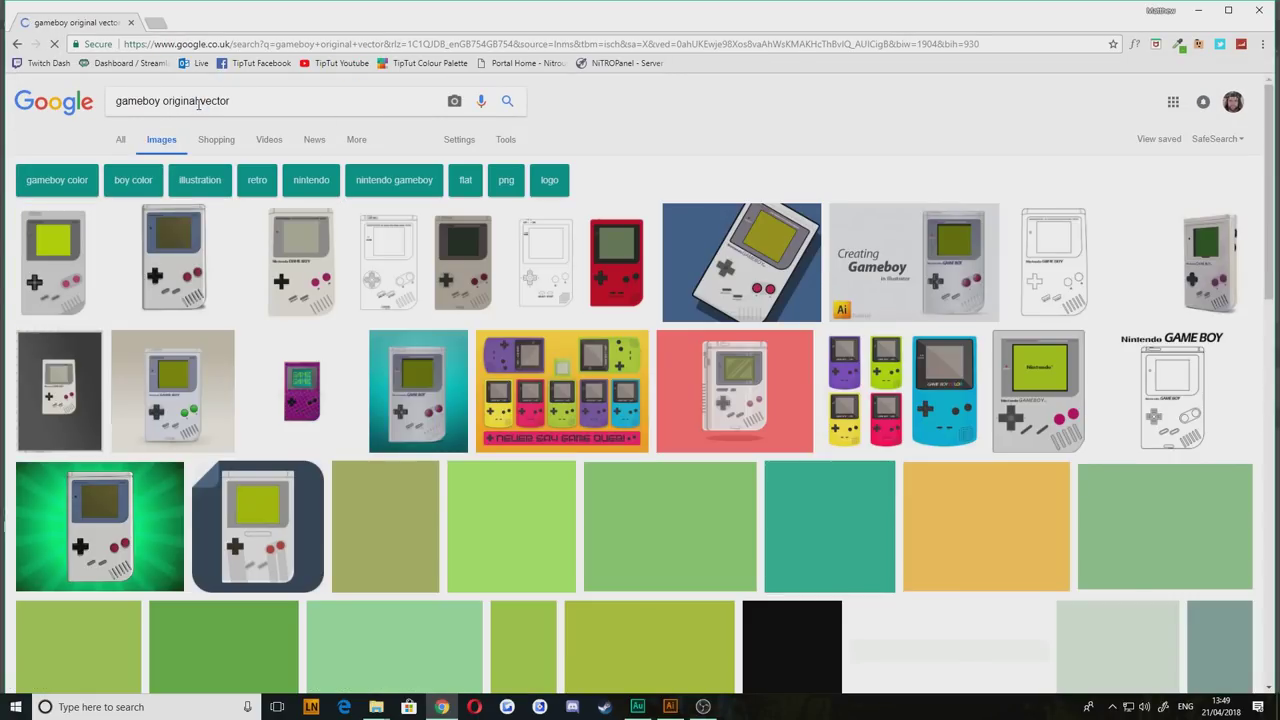
Step: Shorten the image search to "gameboy original" and run it again
{"action": "left_click", "coordinate": [374, 106]}
{"action": "key", "text": "BackSpace"}
{"action": "key", "text": "BackSpace"}
{"action": "key", "text": "BackSpace"}
{"action": "key", "text": "BackSpace"}
{"action": "key", "text": "BackSpace"}
{"action": "key", "text": "BackSpace"}
{"action": "key", "text": "BackSpace"}
{"action": "key", "text": "Return"}
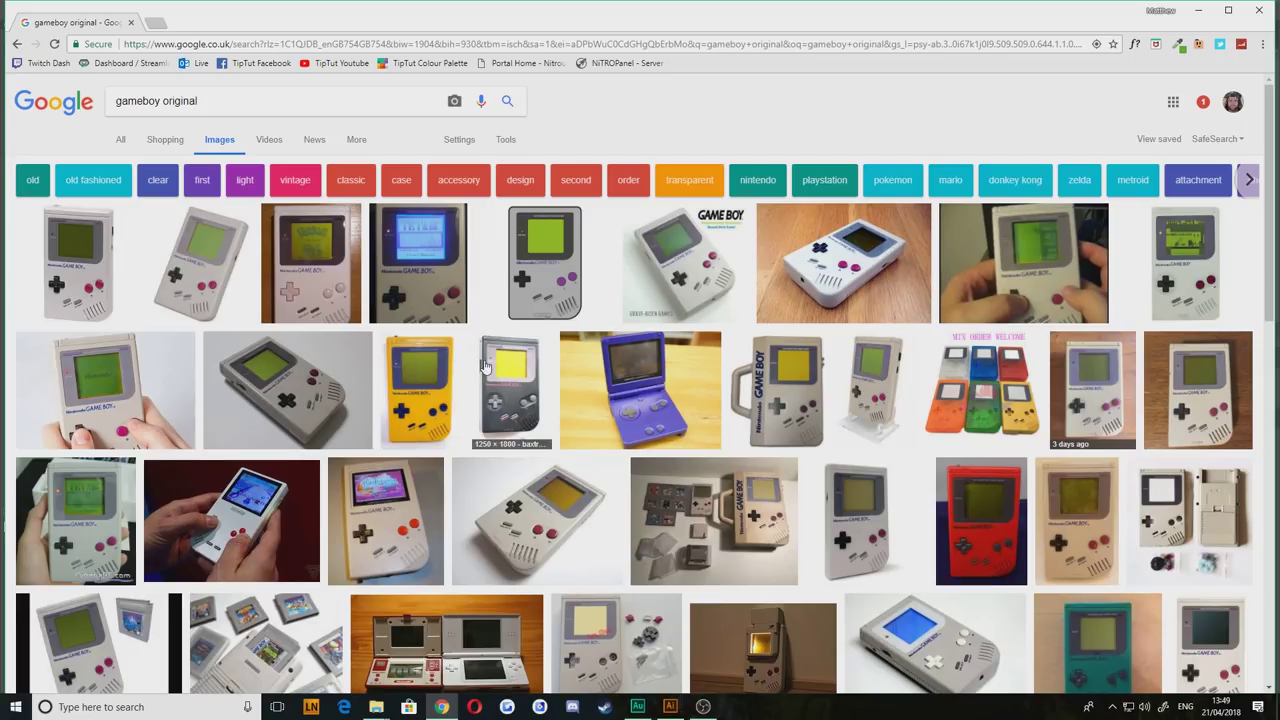
Step: Open the photo of the grey Game Boy lying at an angle on a white background and look through further reference photos
{"action": "scroll", "coordinate": [557, 410], "scroll_direction": "down", "scroll_amount": 2}
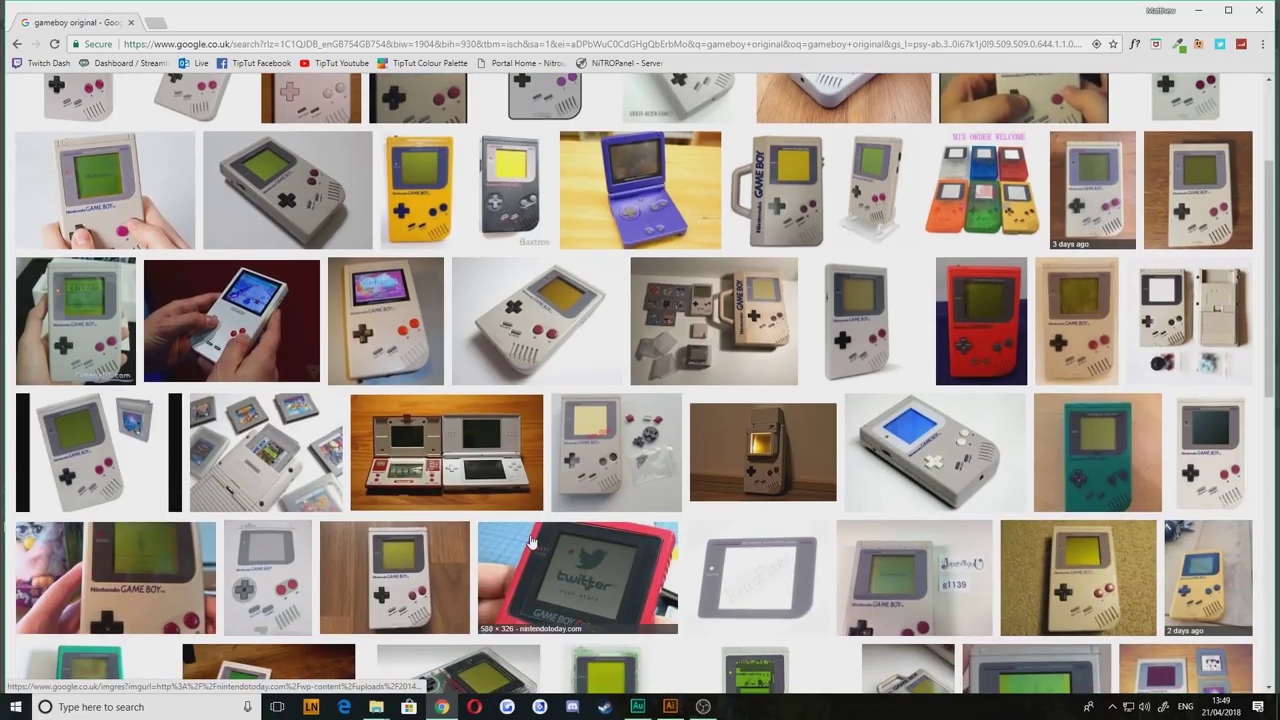
{"action": "left_click", "coordinate": [518, 312]}
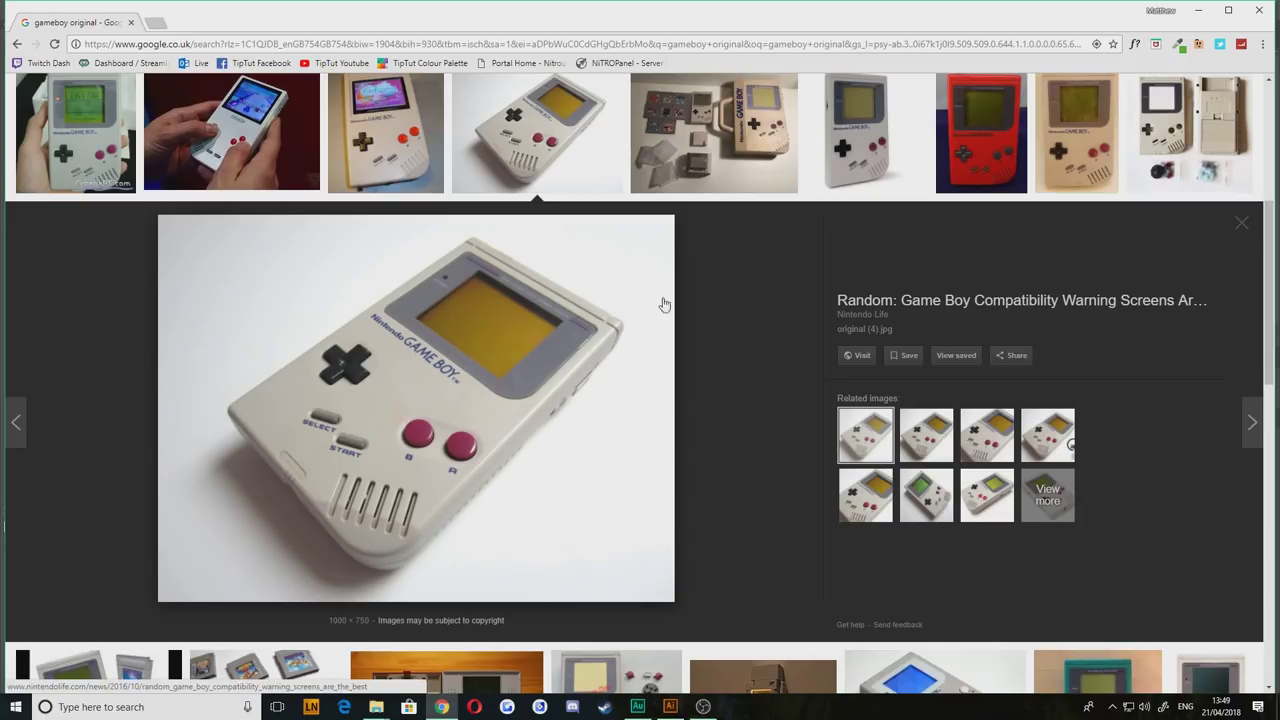
{"action": "scroll", "coordinate": [811, 265], "scroll_direction": "down", "scroll_amount": 3}
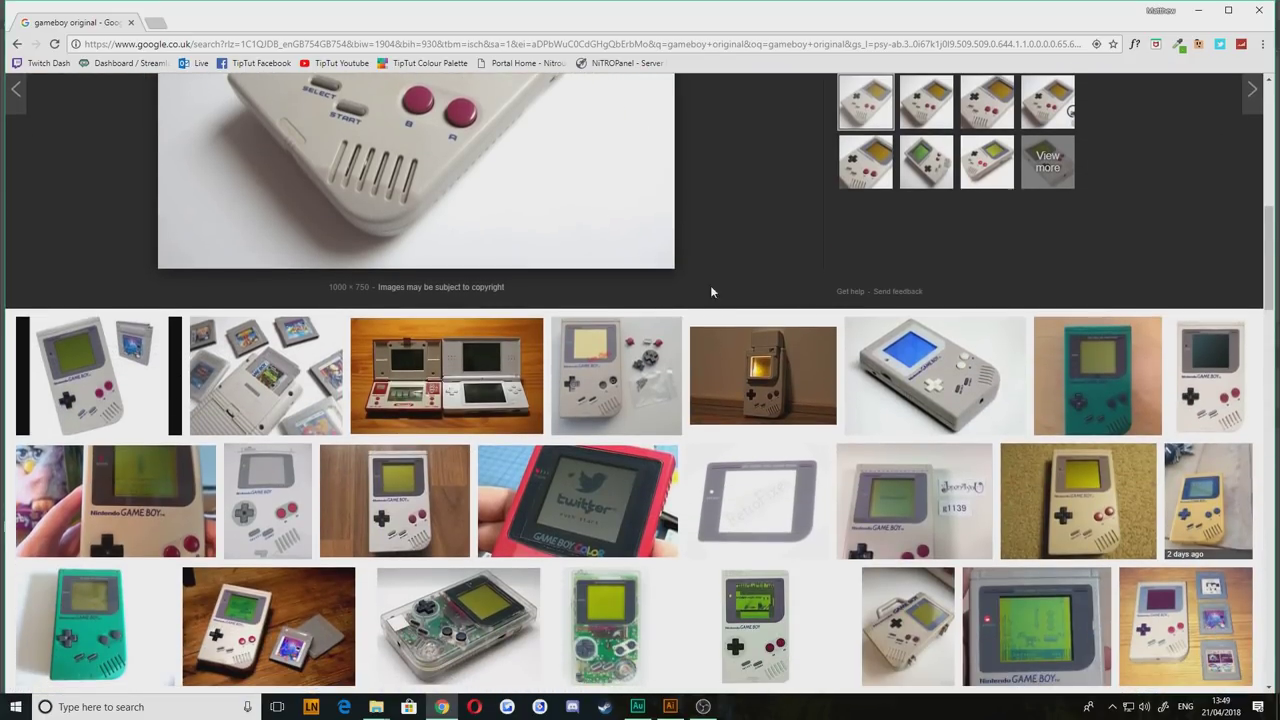
Step: Search the images for "gameboy original bottom" and examine the photo of the white Game Boy's bottom side with its headphone jack
{"action": "scroll", "coordinate": [710, 285], "scroll_direction": "up", "scroll_amount": 10}
{"action": "type", "text": "bottom"}
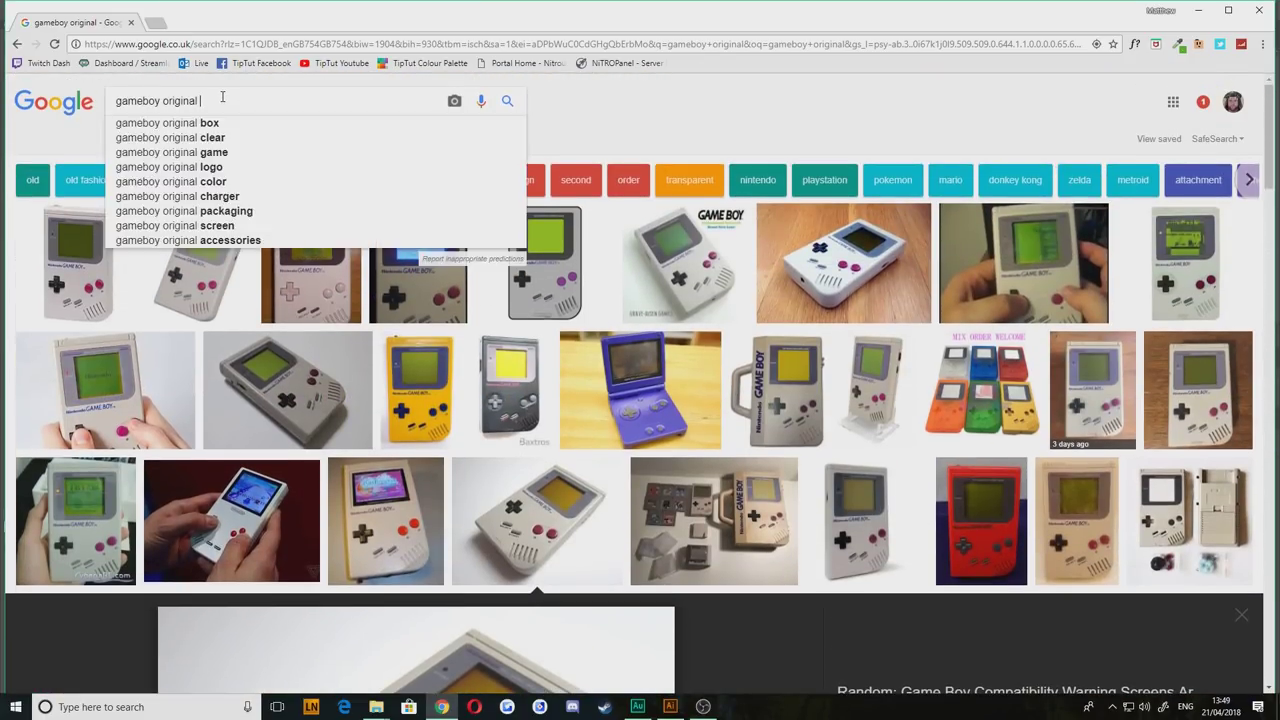
{"action": "key", "text": "Return"}
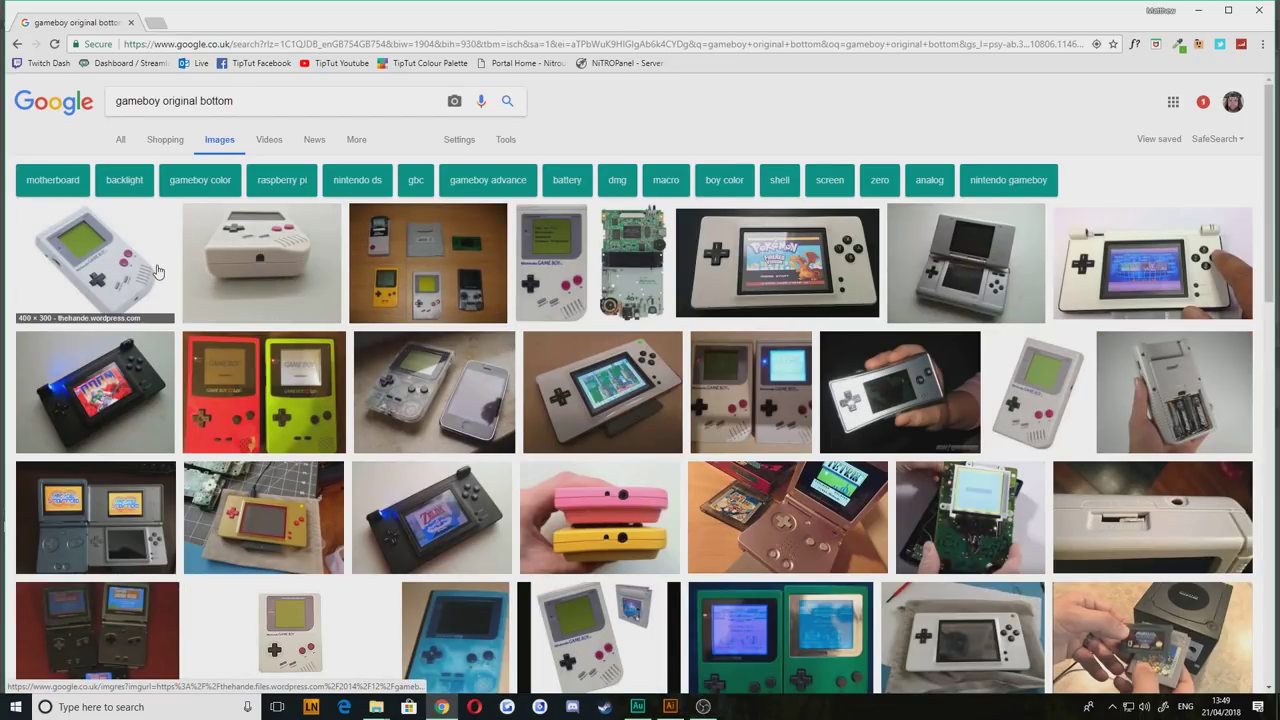
{"action": "left_click", "coordinate": [302, 277]}
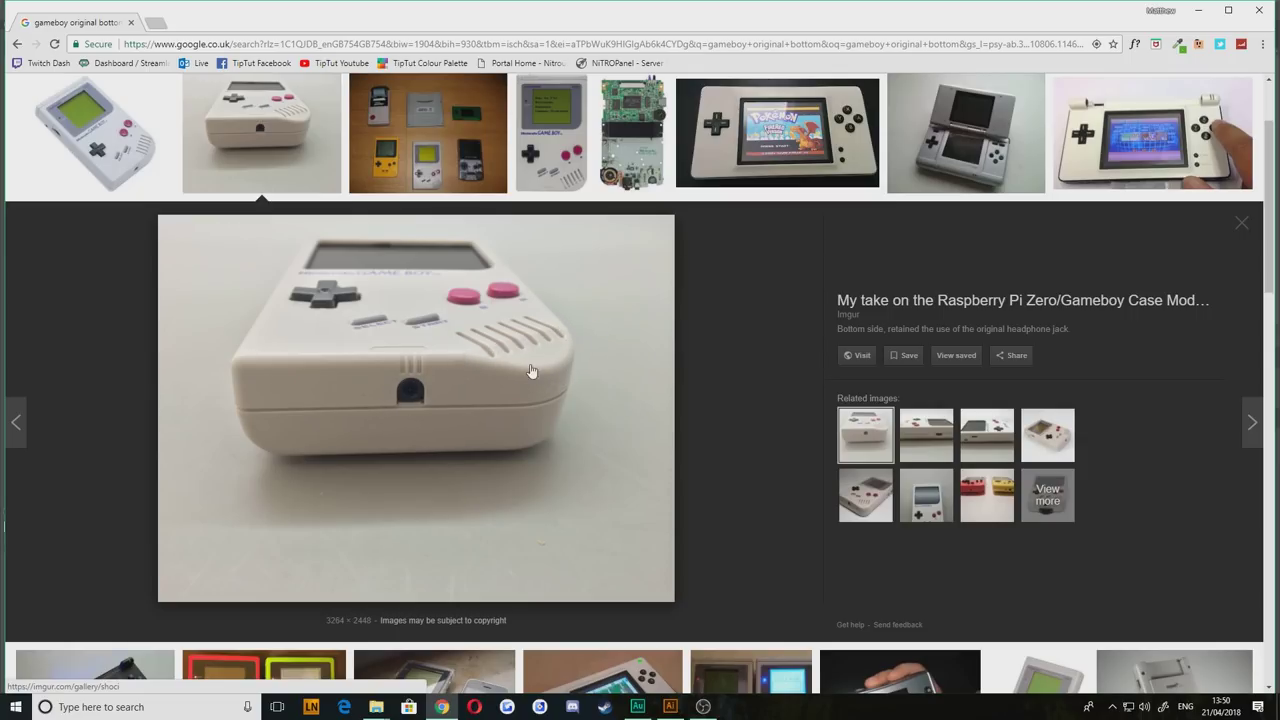
Step: Switch to Illustrator and show the isometric Game Boy in Outline mode, close up on the seam lines at the front vertical corner
{"action": "left_click", "coordinate": [670, 707]}
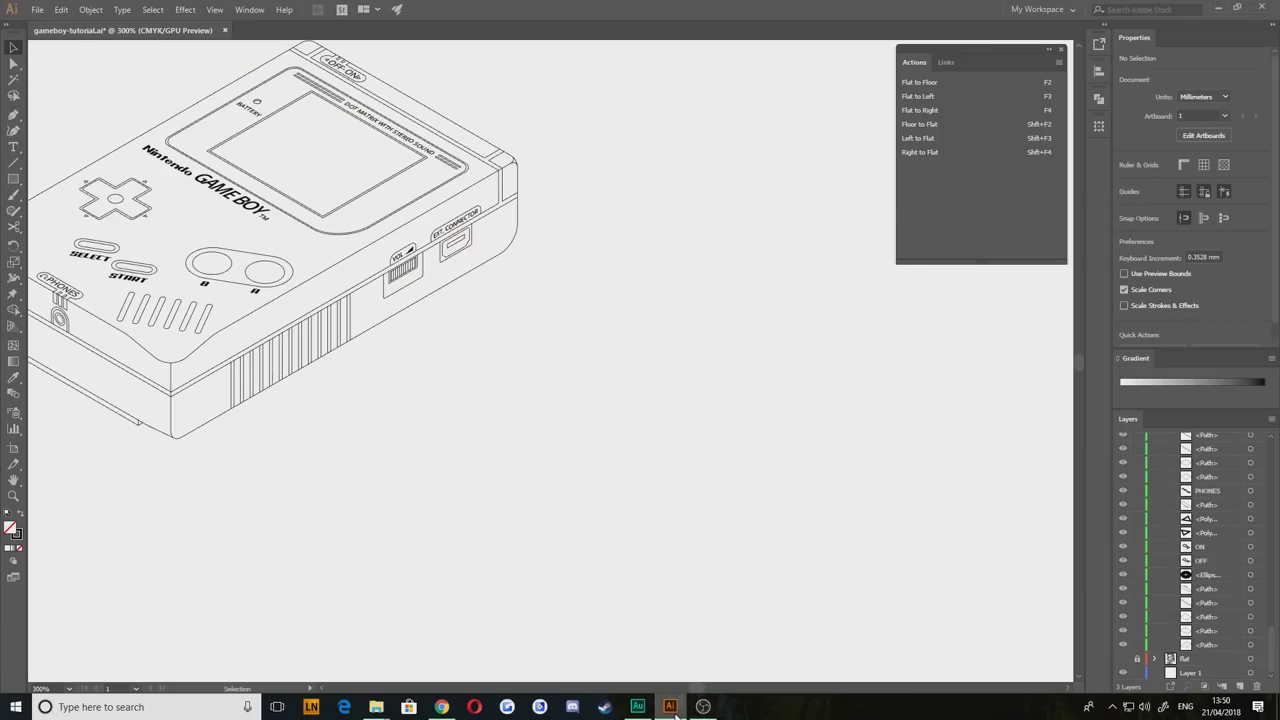
{"action": "left_click_drag", "start_coordinate": [364, 497], "coordinate": [796, 516]}
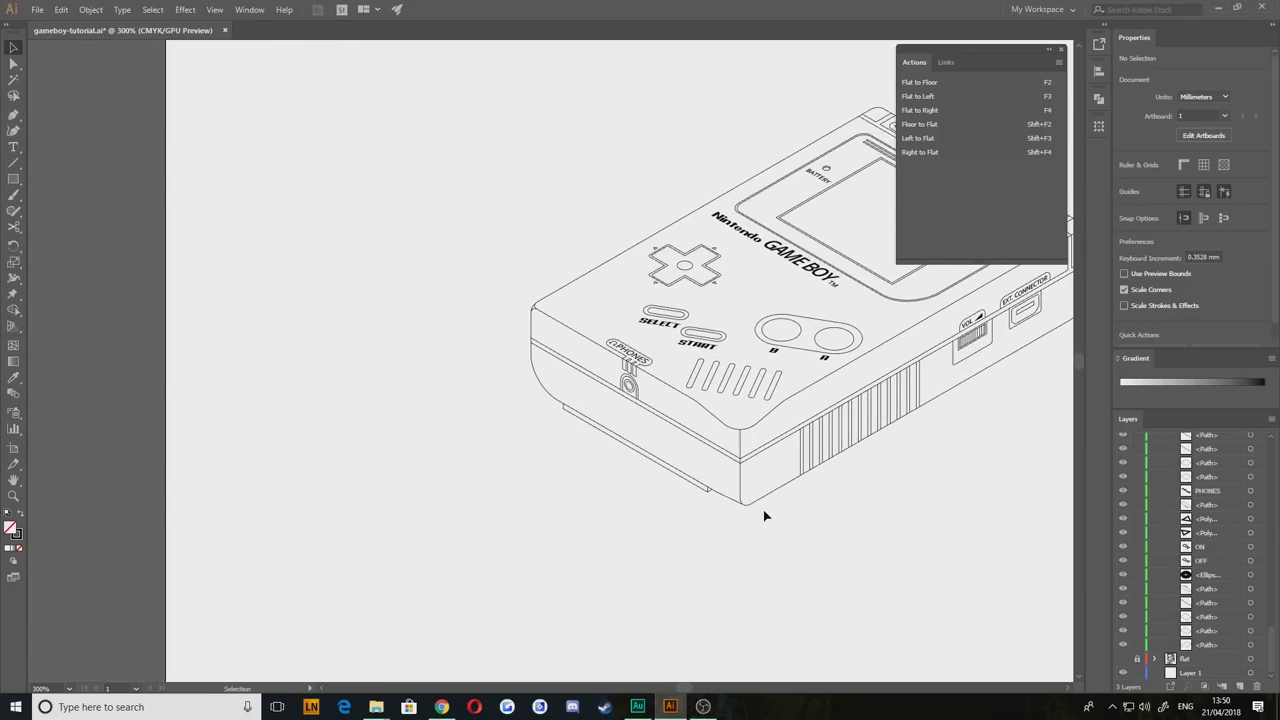
{"action": "scroll", "coordinate": [764, 516], "scroll_direction": "up", "scroll_amount": 4}
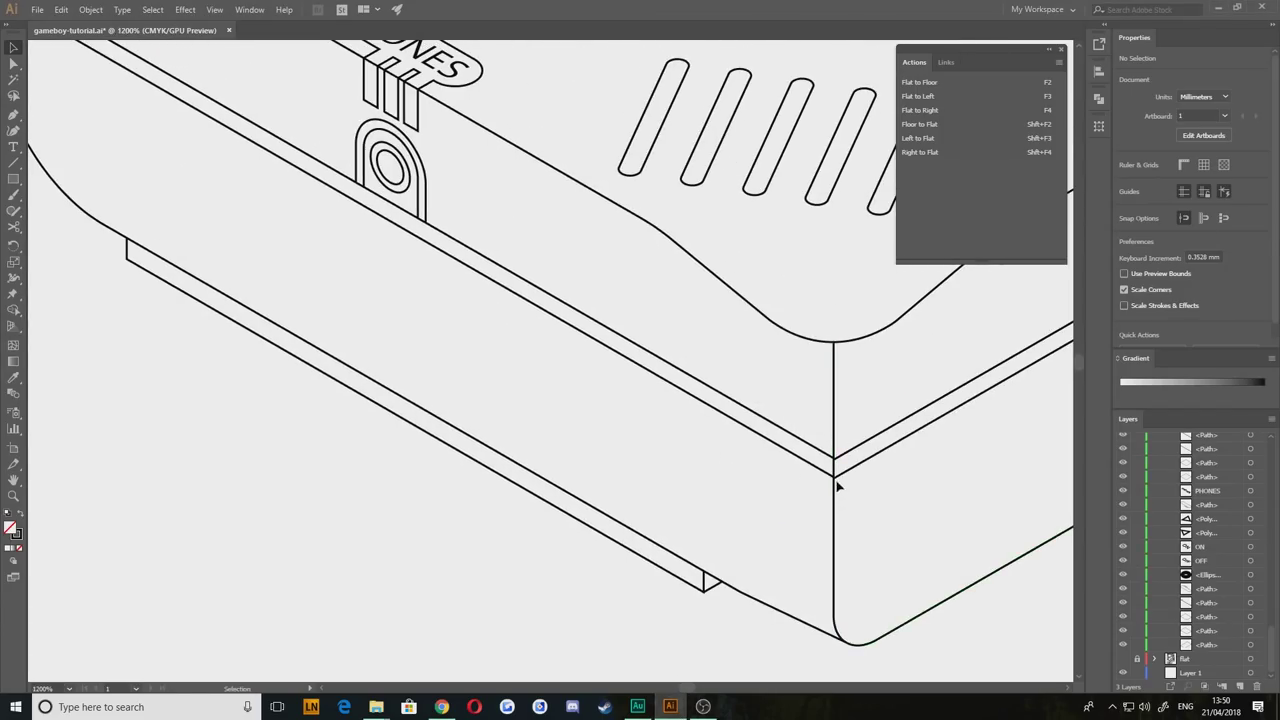
{"action": "right_click", "coordinate": [158, 548]}
{"action": "left_click", "coordinate": [195, 476]}
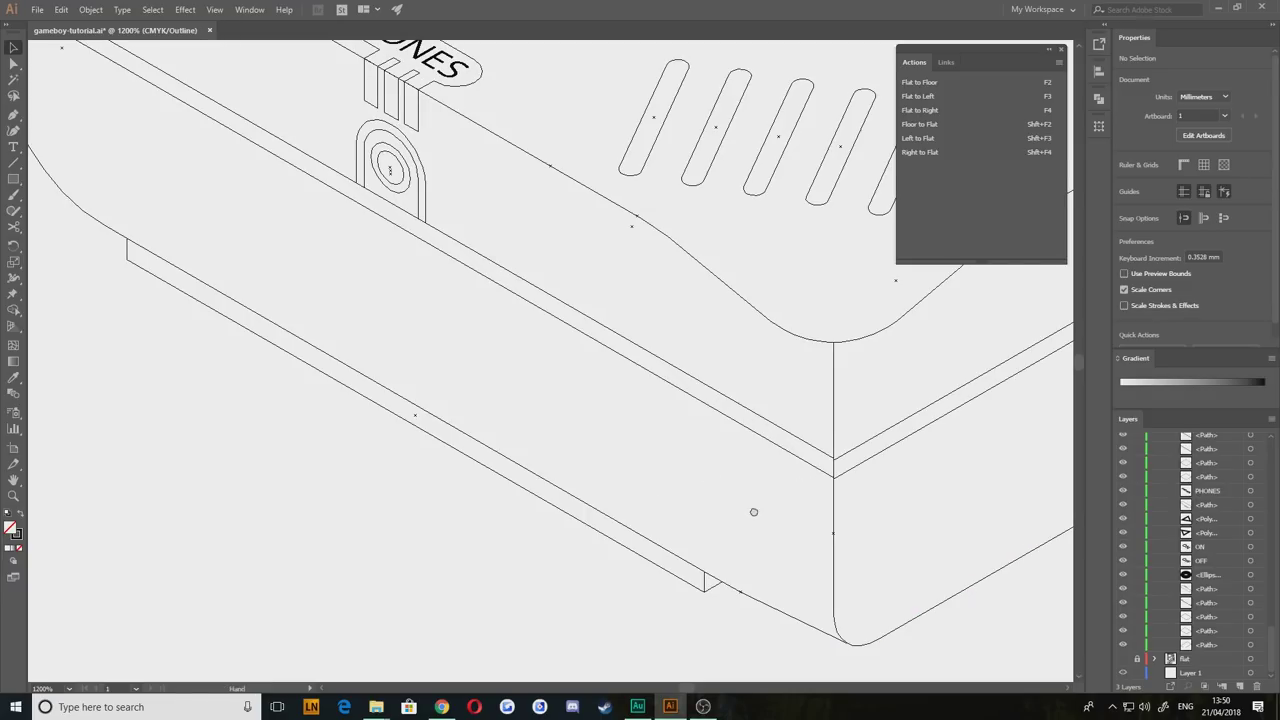
{"action": "left_click_drag", "start_coordinate": [754, 512], "coordinate": [503, 509]}
{"action": "scroll", "coordinate": [515, 484], "scroll_direction": "up", "scroll_amount": 4}
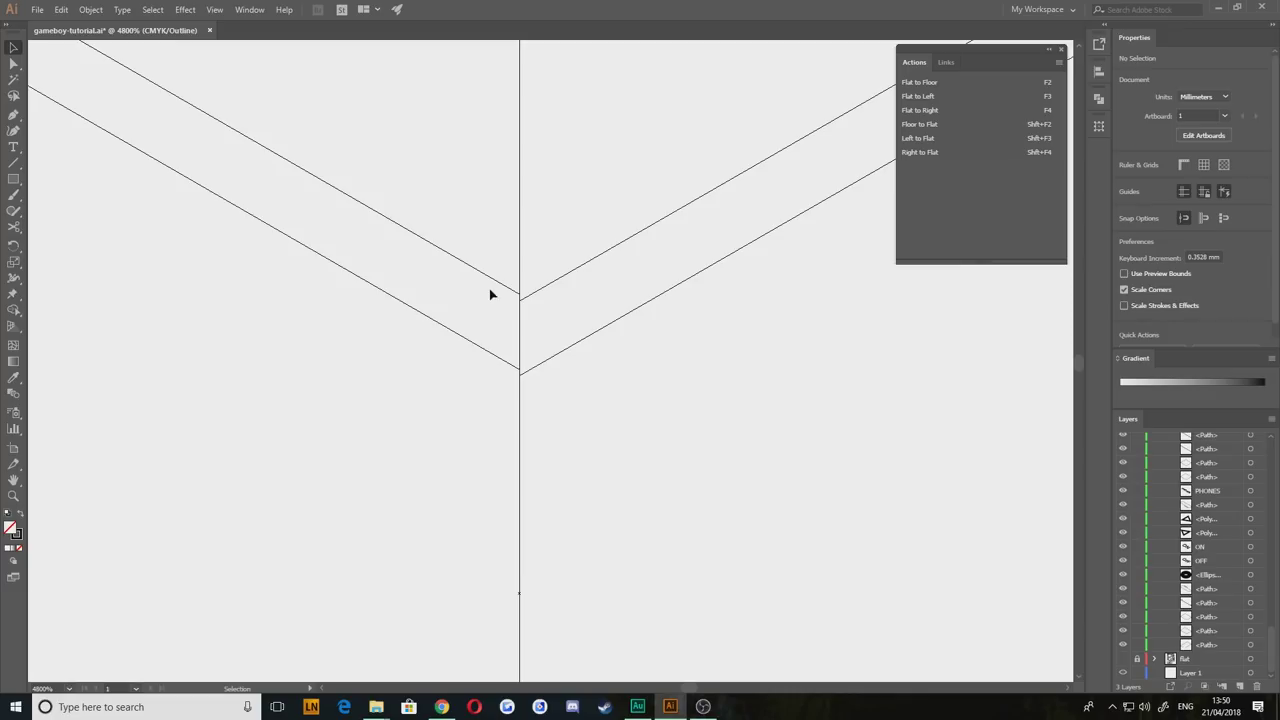
Step: Move the corner endpoints of the bottom face's two seam lines to meet the side face's seam lines on the vertical edge
{"action": "left_click", "coordinate": [500, 285]}
{"action": "left_click", "coordinate": [14, 62]}
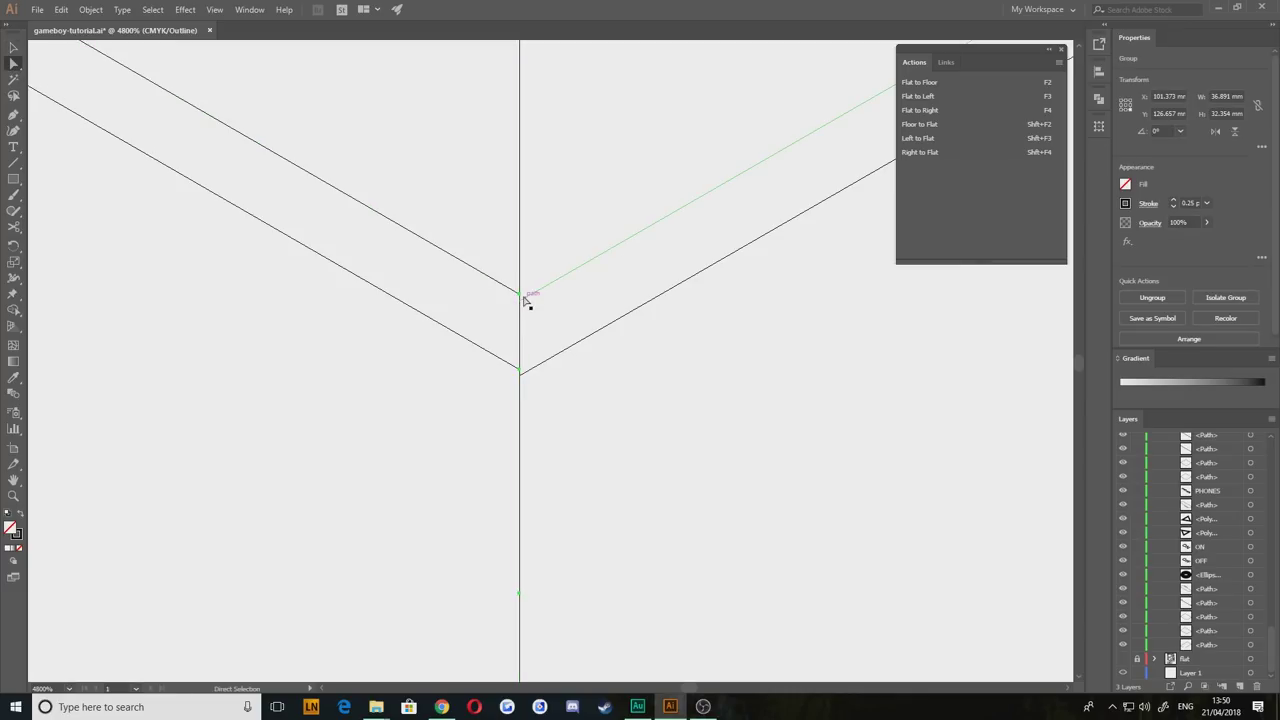
{"action": "left_click_drag", "start_coordinate": [522, 297], "coordinate": [519, 300]}
{"action": "left_click", "coordinate": [520, 372]}
{"action": "left_click_drag", "start_coordinate": [520, 373], "coordinate": [520, 376]}
{"action": "left_click", "coordinate": [444, 393]}
{"action": "left_click_drag", "start_coordinate": [282, 334], "coordinate": [768, 528]}
{"action": "left_click", "coordinate": [230, 378]}
{"action": "key", "text": "space"}
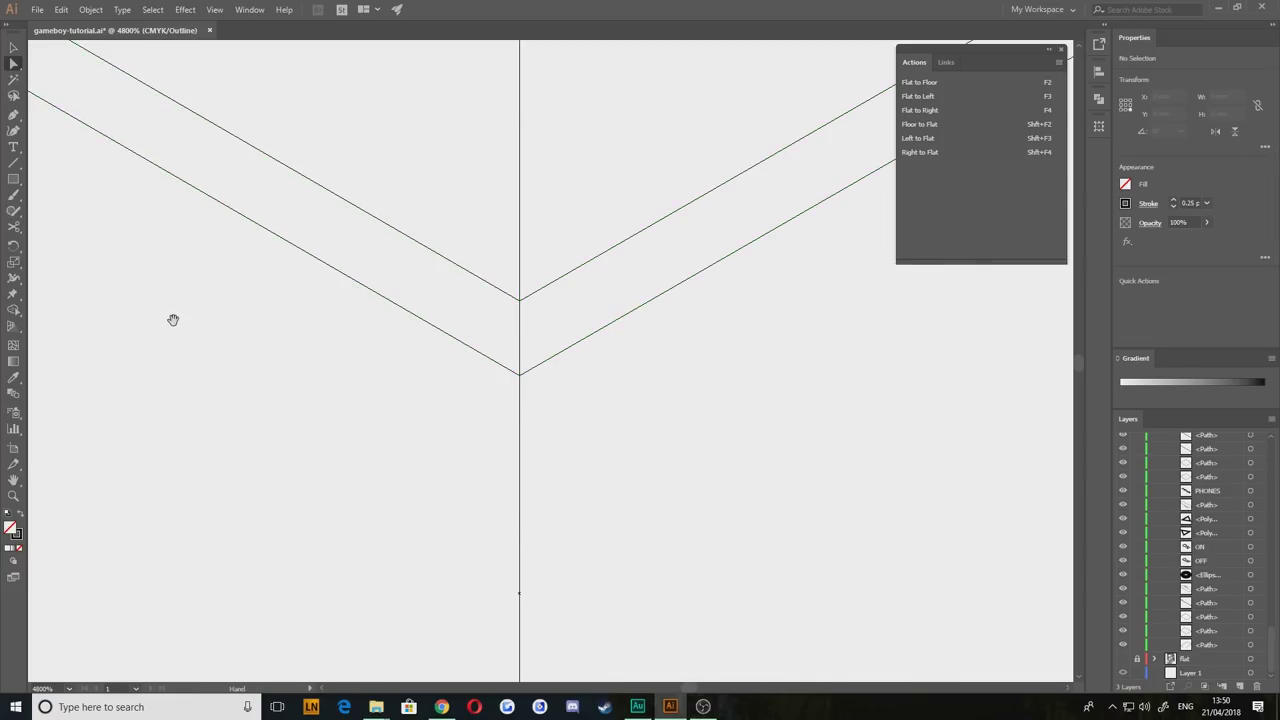
Step: Draw a vertical line with the Pen tool between the two parallel seam lines, close to the body's left corner edge
{"action": "left_click_drag", "start_coordinate": [173, 320], "coordinate": [820, 638]}
{"action": "left_click_drag", "start_coordinate": [240, 200], "coordinate": [980, 650]}
{"action": "left_click_drag", "start_coordinate": [306, 291], "coordinate": [429, 312]}
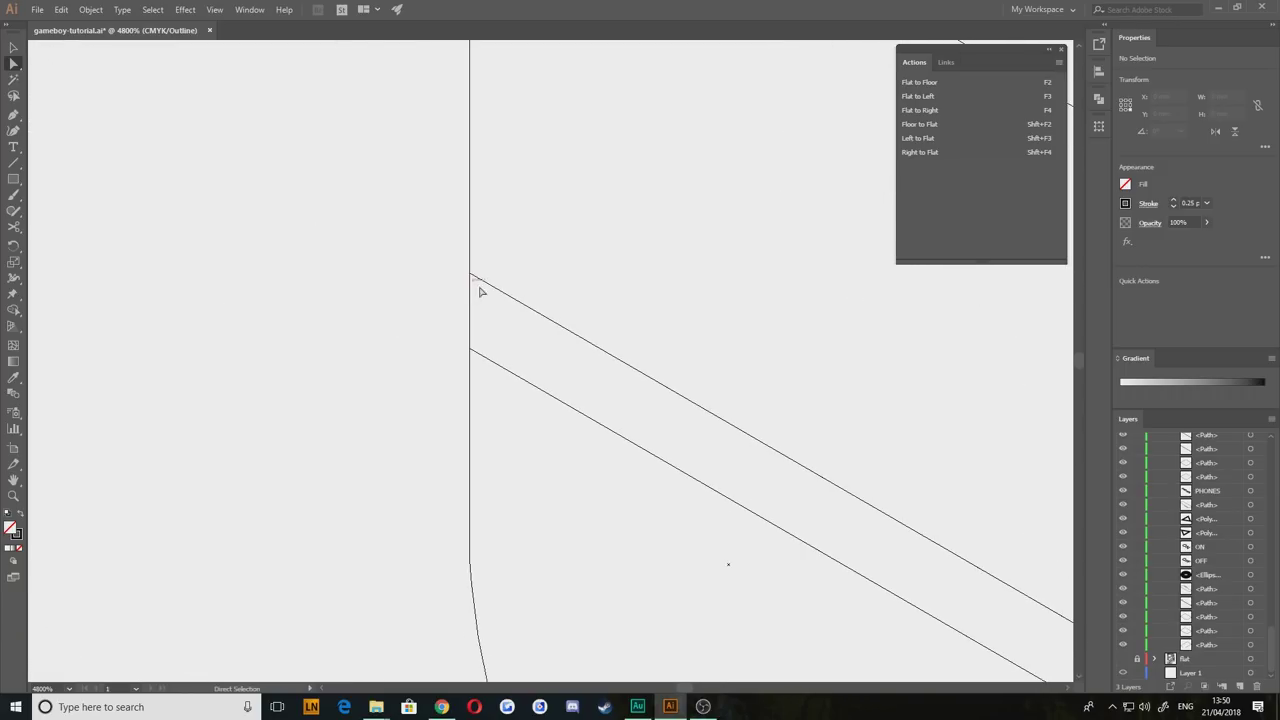
{"action": "left_click", "coordinate": [15, 115]}
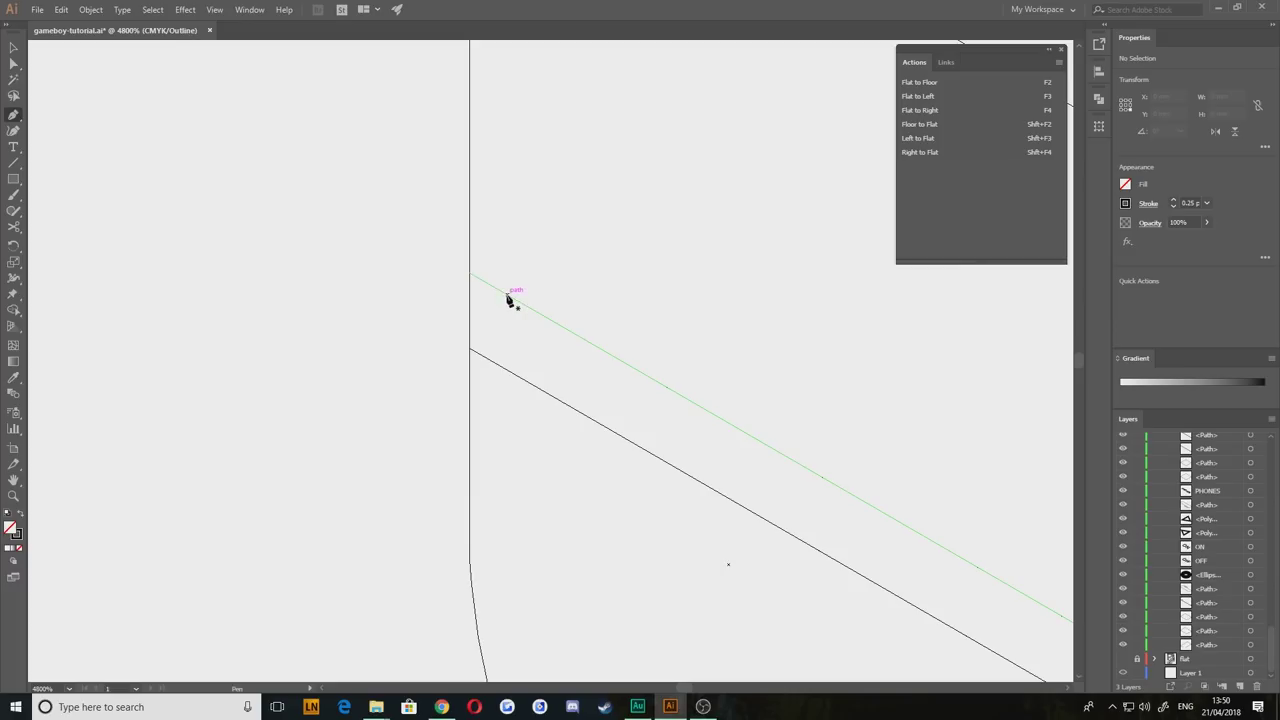
{"action": "left_click", "coordinate": [507, 296]}
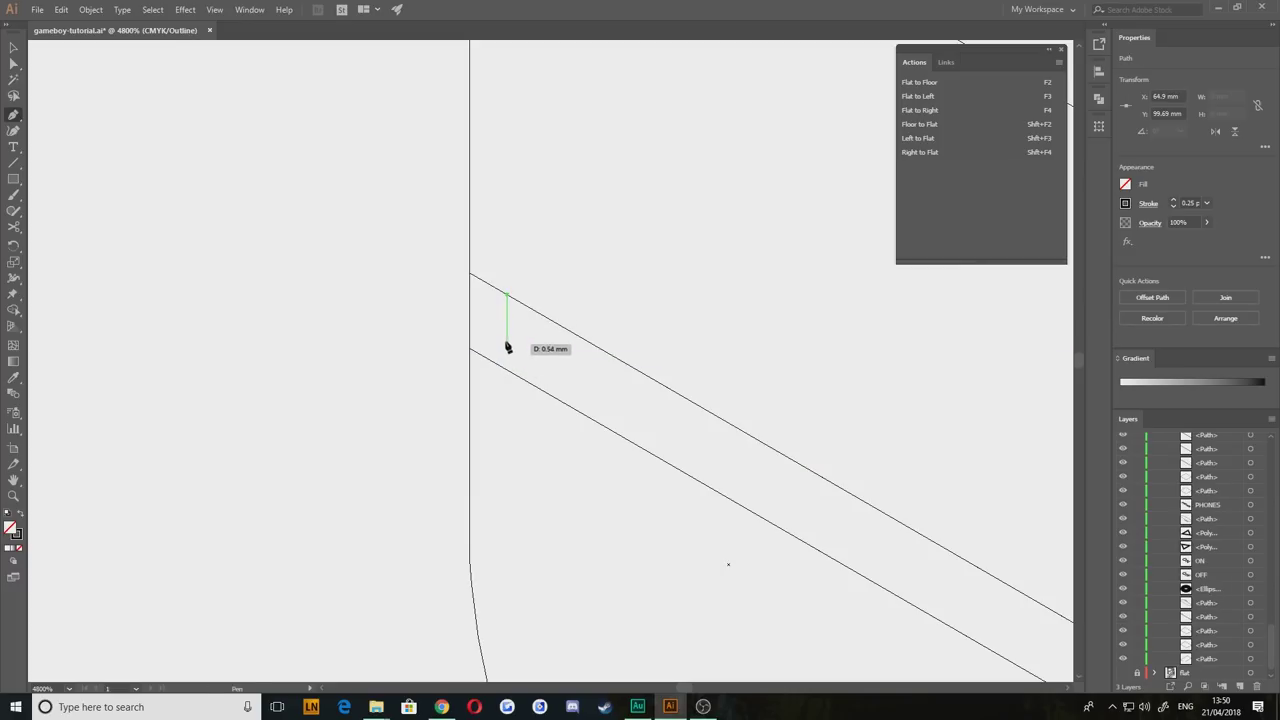
{"action": "left_click", "coordinate": [508, 350]}
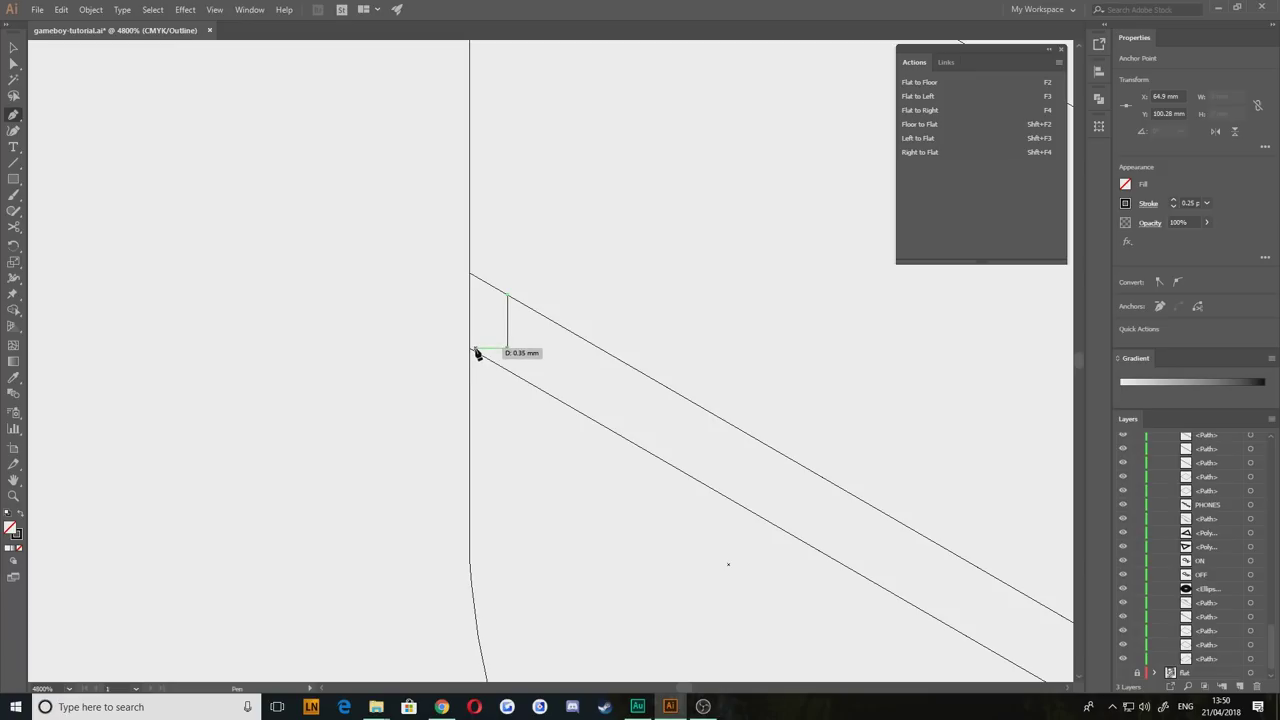
{"action": "key", "text": "ctrl+z"}
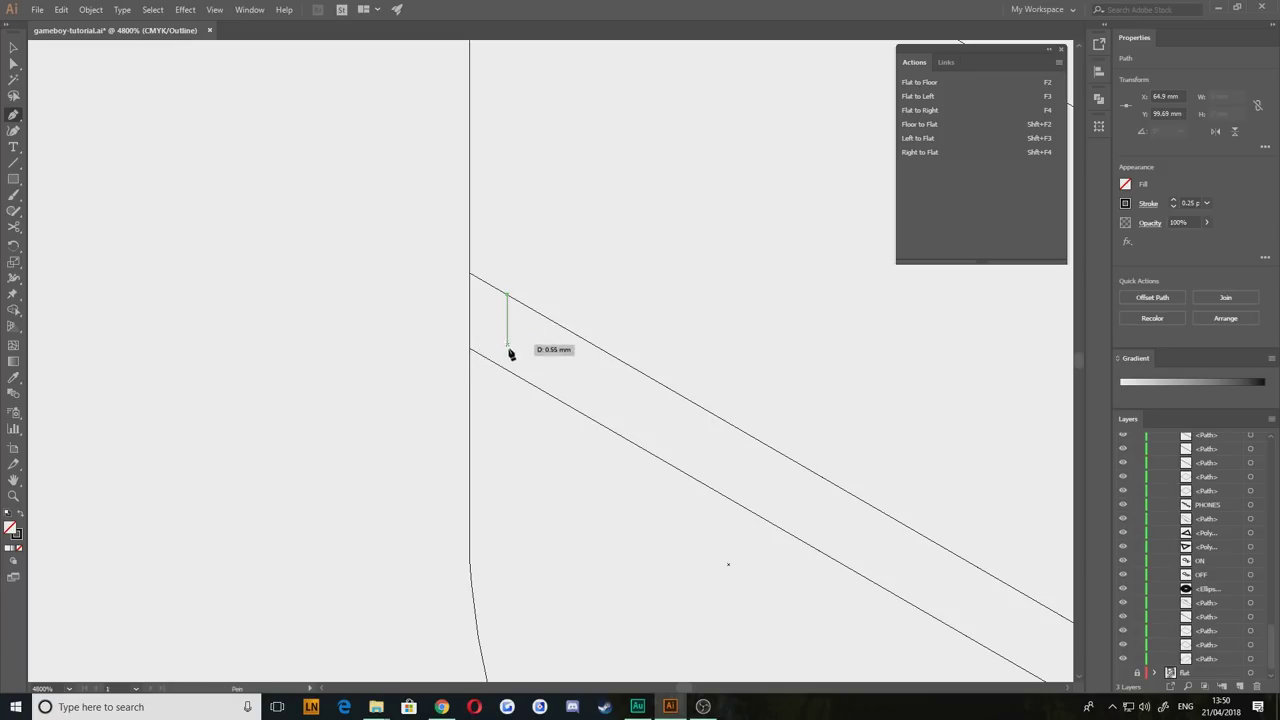
{"action": "left_click", "coordinate": [508, 368]}
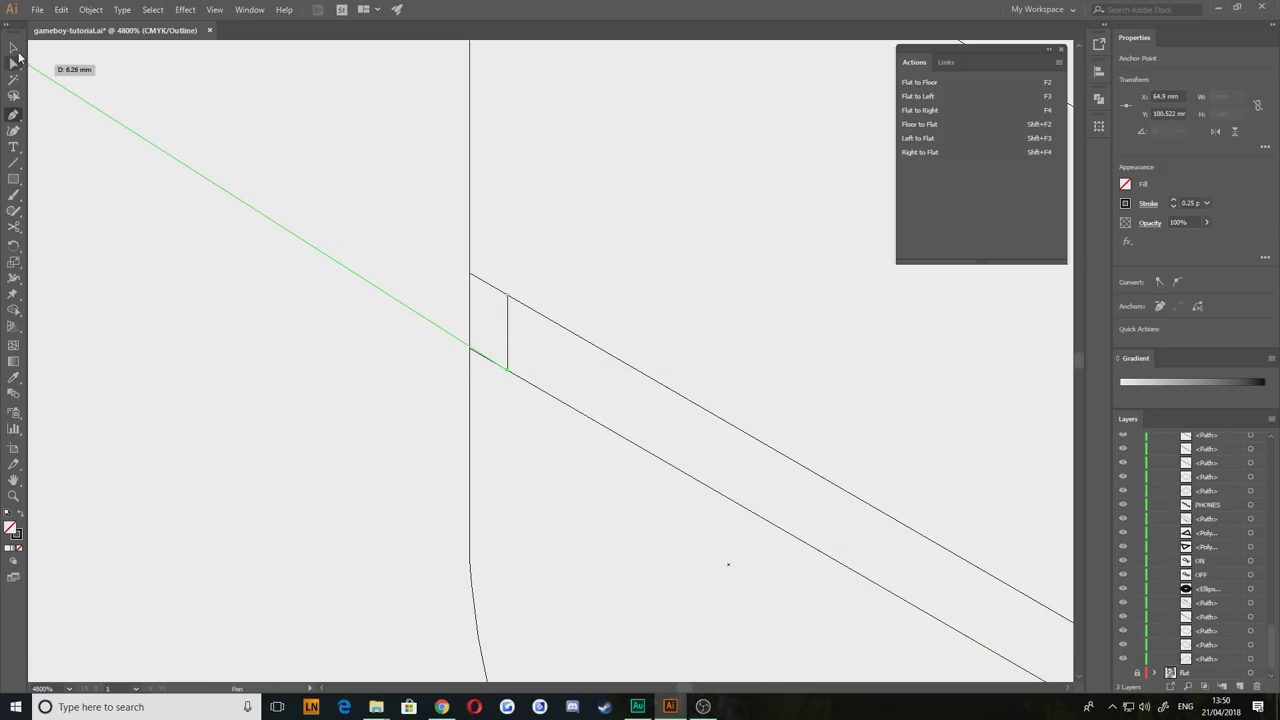
{"action": "left_click", "coordinate": [13, 47]}
{"action": "left_click", "coordinate": [231, 229]}
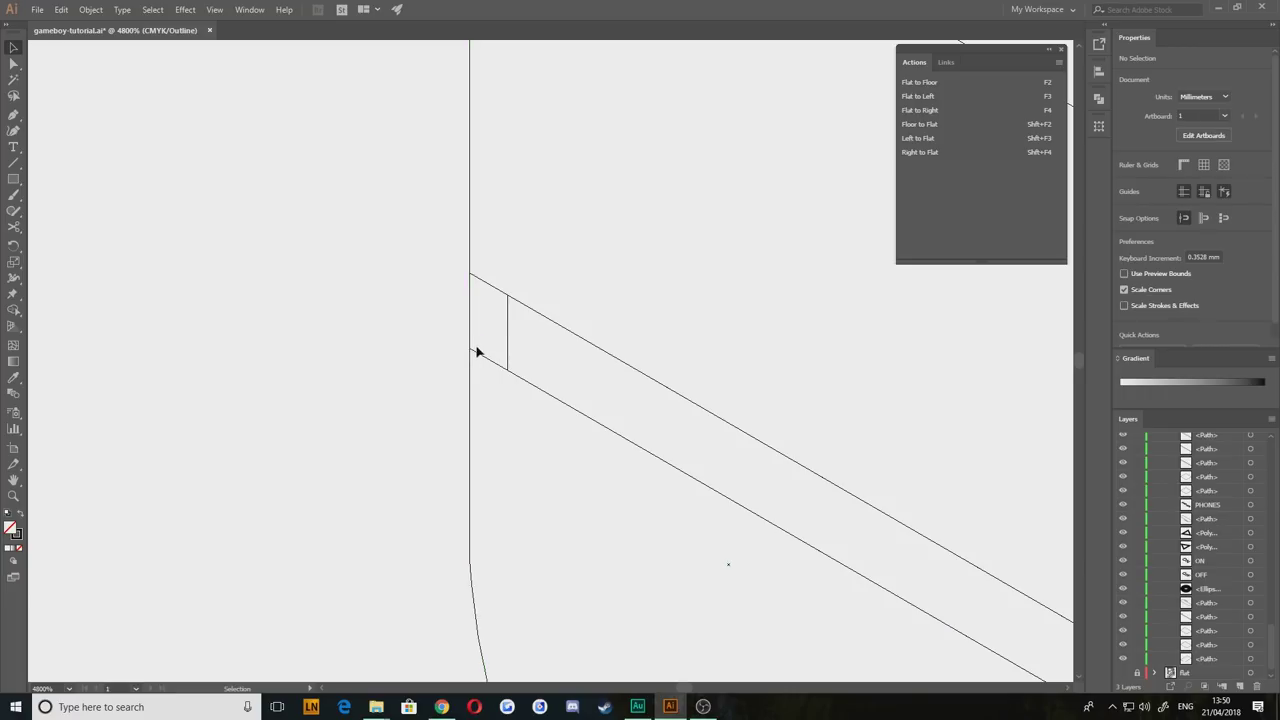
Step: Draw a horizontal line about 0.89 mm long in the empty area beside the body and apply the Flat to Right action to it
{"action": "left_click", "coordinate": [13, 113]}
{"action": "left_click", "coordinate": [241, 290]}
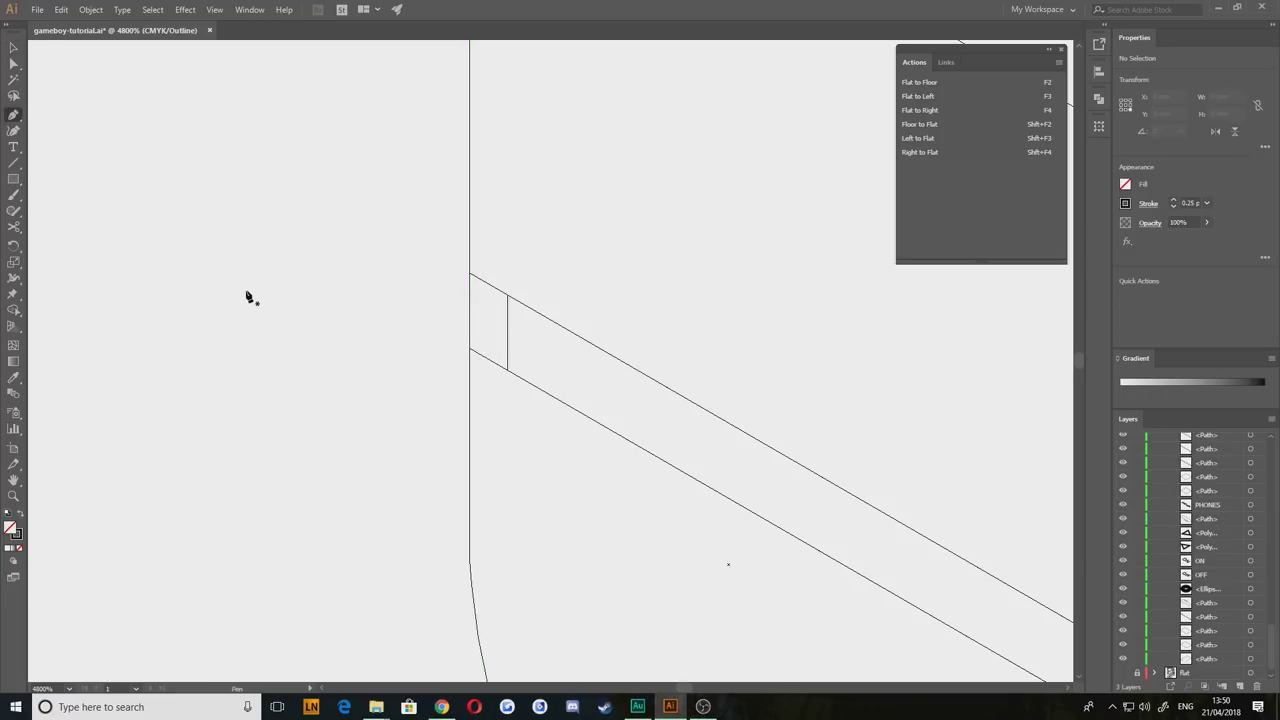
{"action": "left_click", "coordinate": [323, 290]}
{"action": "left_click", "coordinate": [13, 47]}
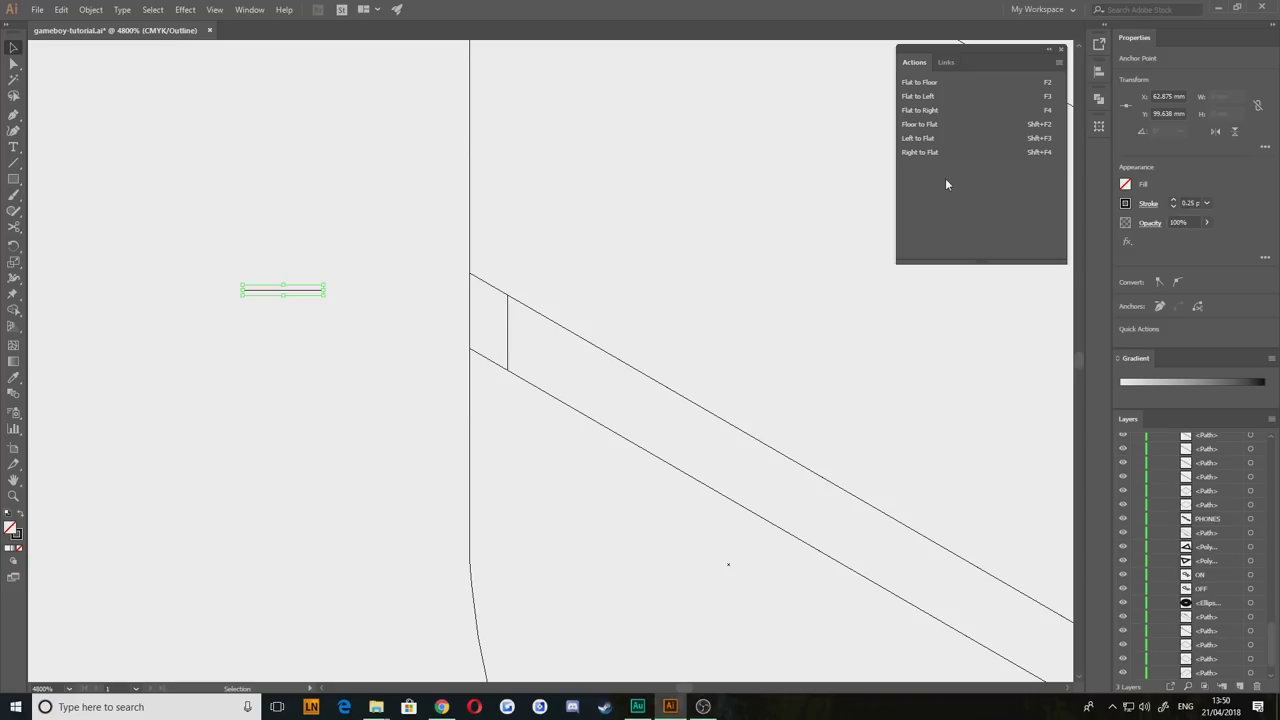
{"action": "left_click", "coordinate": [924, 114]}
{"action": "left_click", "coordinate": [326, 337]}
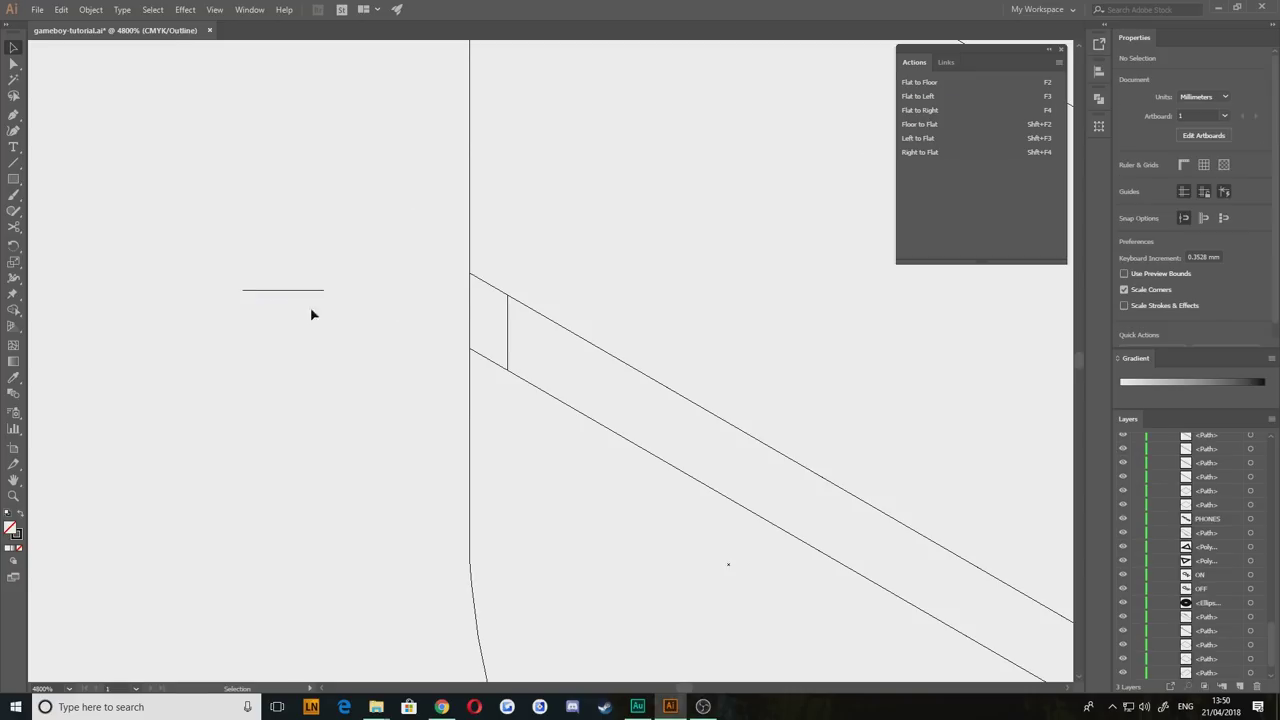
{"action": "left_click", "coordinate": [312, 291]}
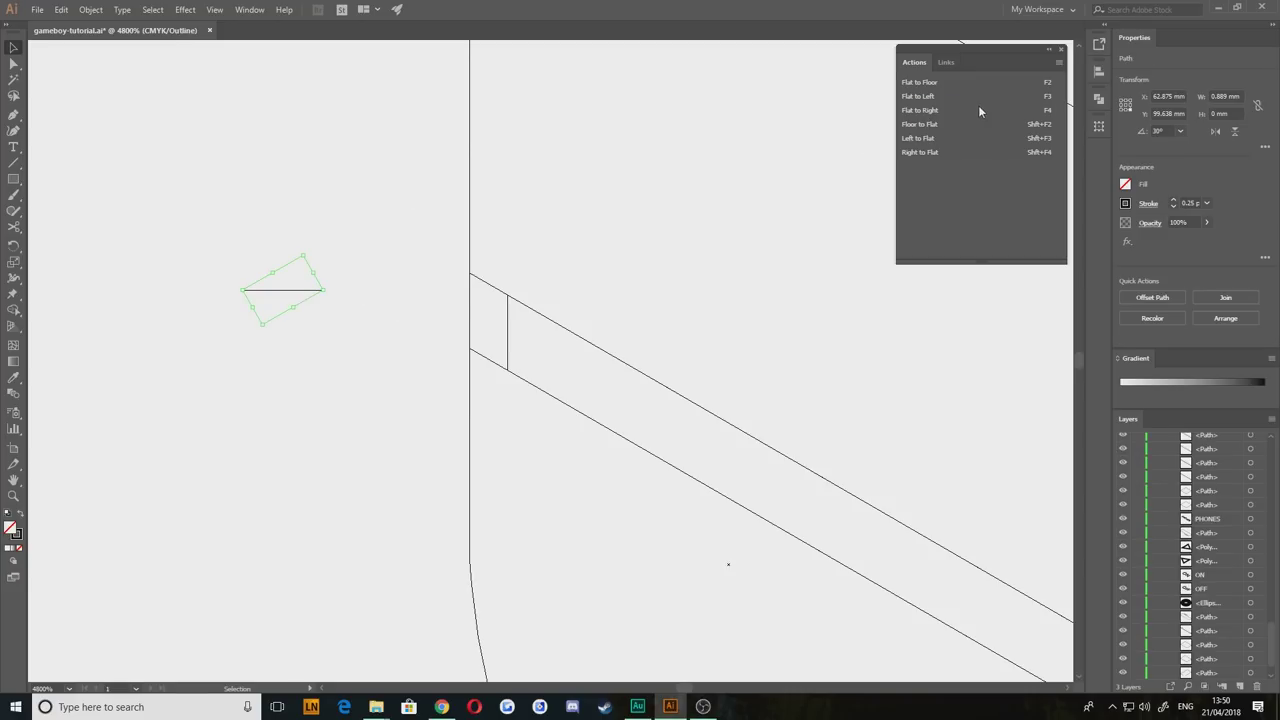
{"action": "left_click", "coordinate": [933, 110]}
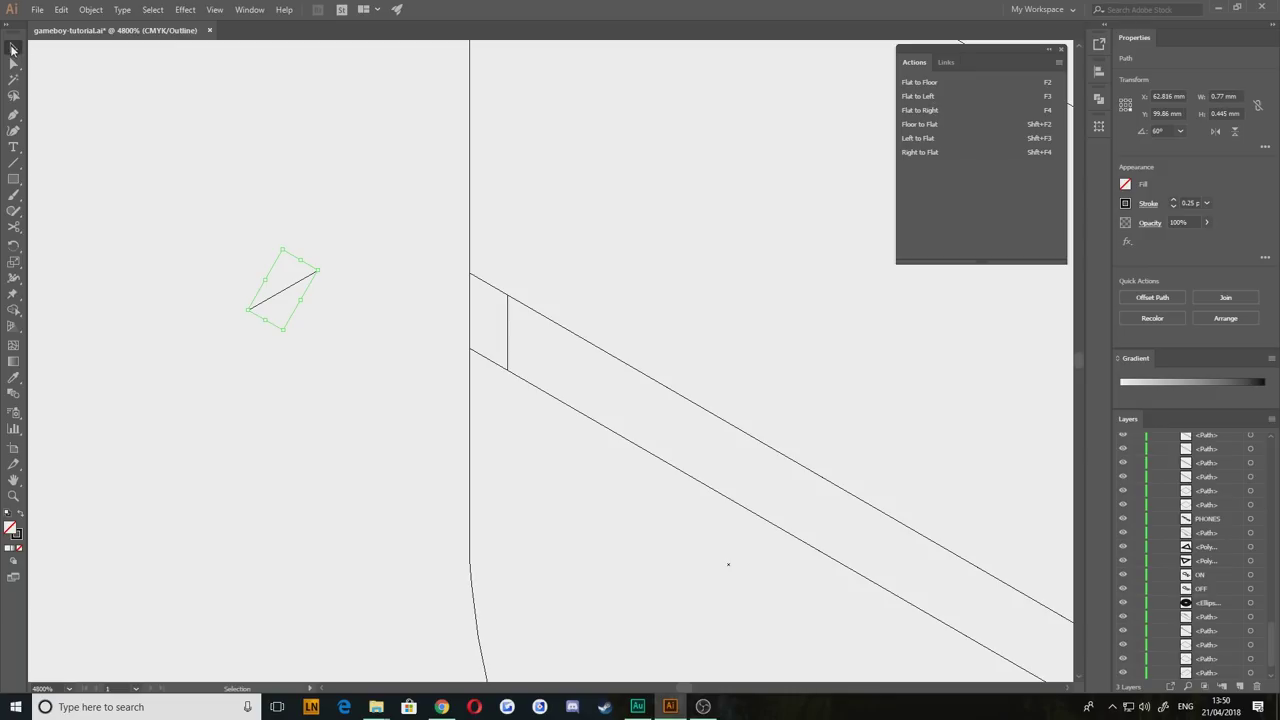
Step: Move the angled line so its lower end meets the lower seam corner, and shorten the vertical line to end on it
{"action": "left_click", "coordinate": [208, 289]}
{"action": "left_click_drag", "start_coordinate": [256, 313], "coordinate": [507, 326]}
{"action": "left_click", "coordinate": [380, 343]}
{"action": "left_click", "coordinate": [383, 351]}
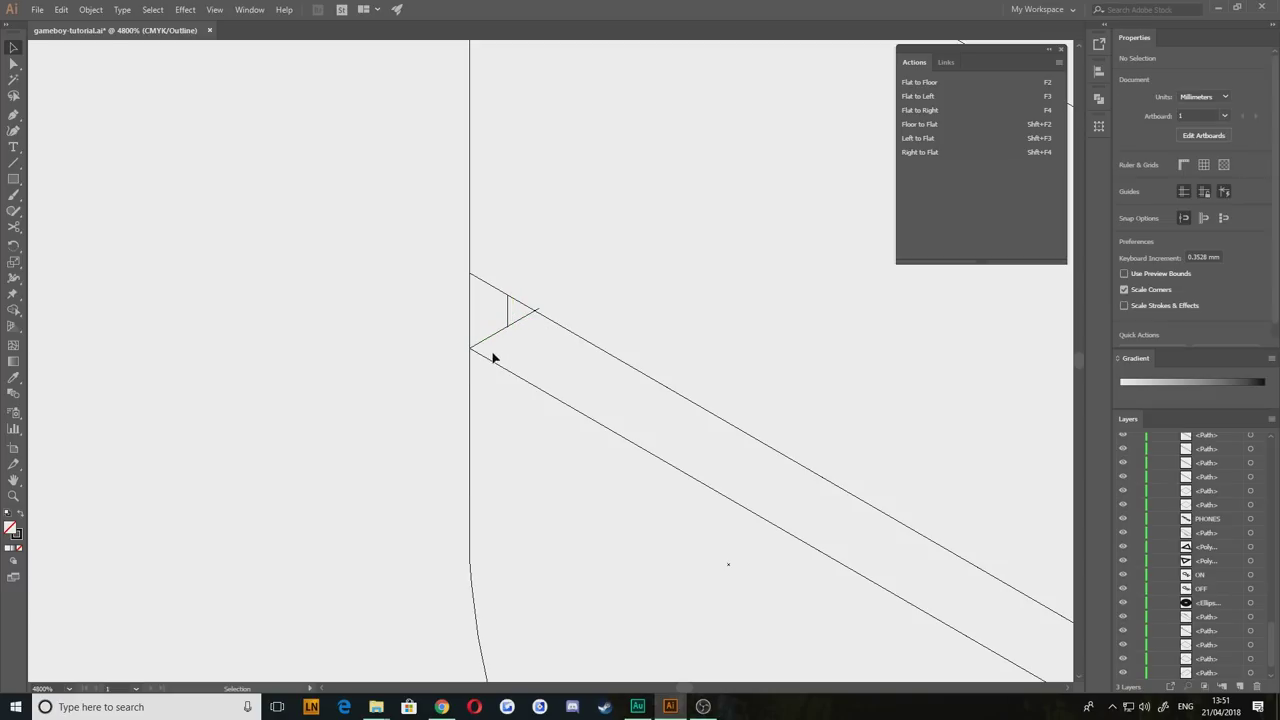
Step: Cut the angled line where it meets the short vertical line and delete the excess beyond that point
{"action": "left_click", "coordinate": [530, 318]}
{"action": "scroll", "coordinate": [530, 318], "scroll_direction": "up", "scroll_amount": 3}
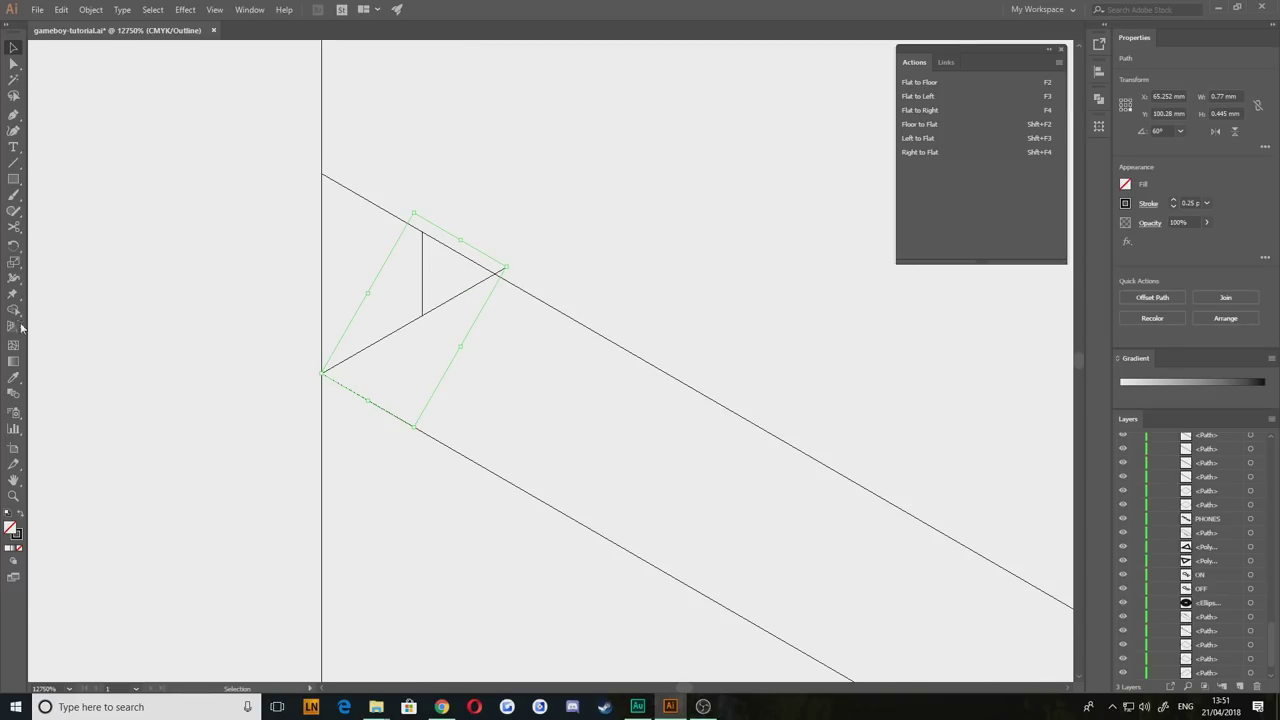
{"action": "left_click", "coordinate": [14, 226]}
{"action": "left_click", "coordinate": [423, 315]}
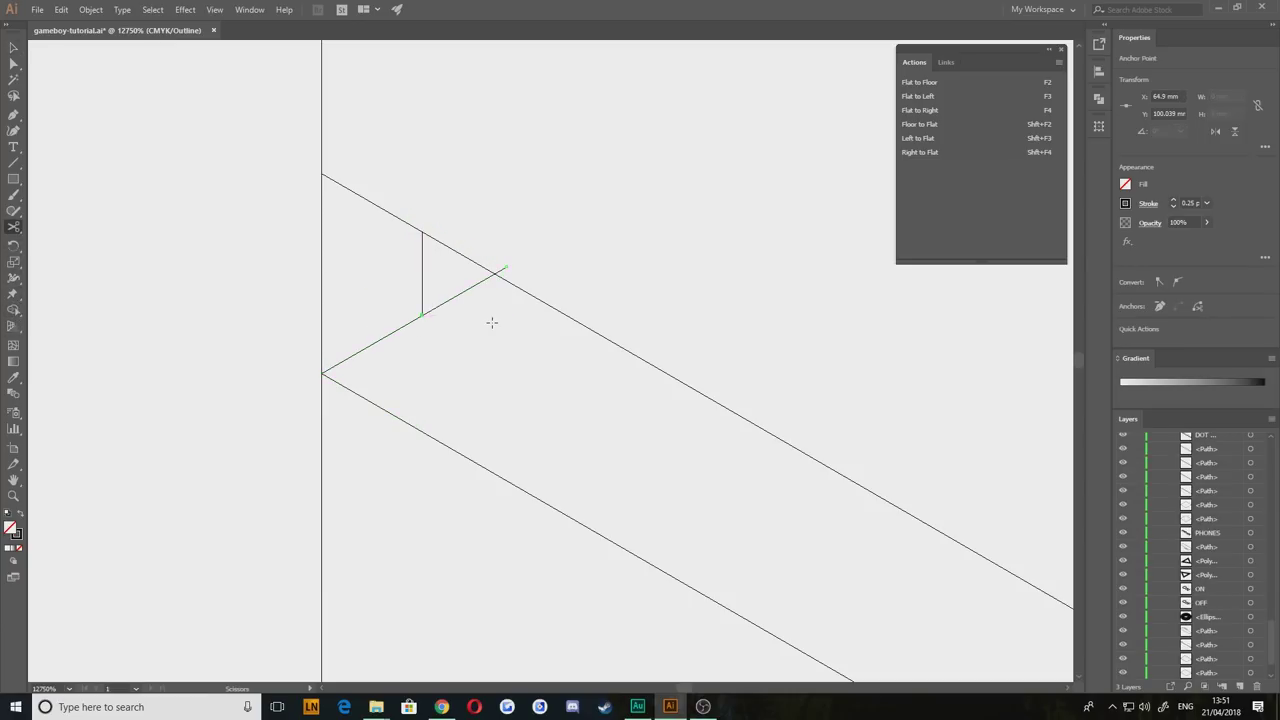
{"action": "key", "text": "v"}
{"action": "left_click", "coordinate": [449, 309]}
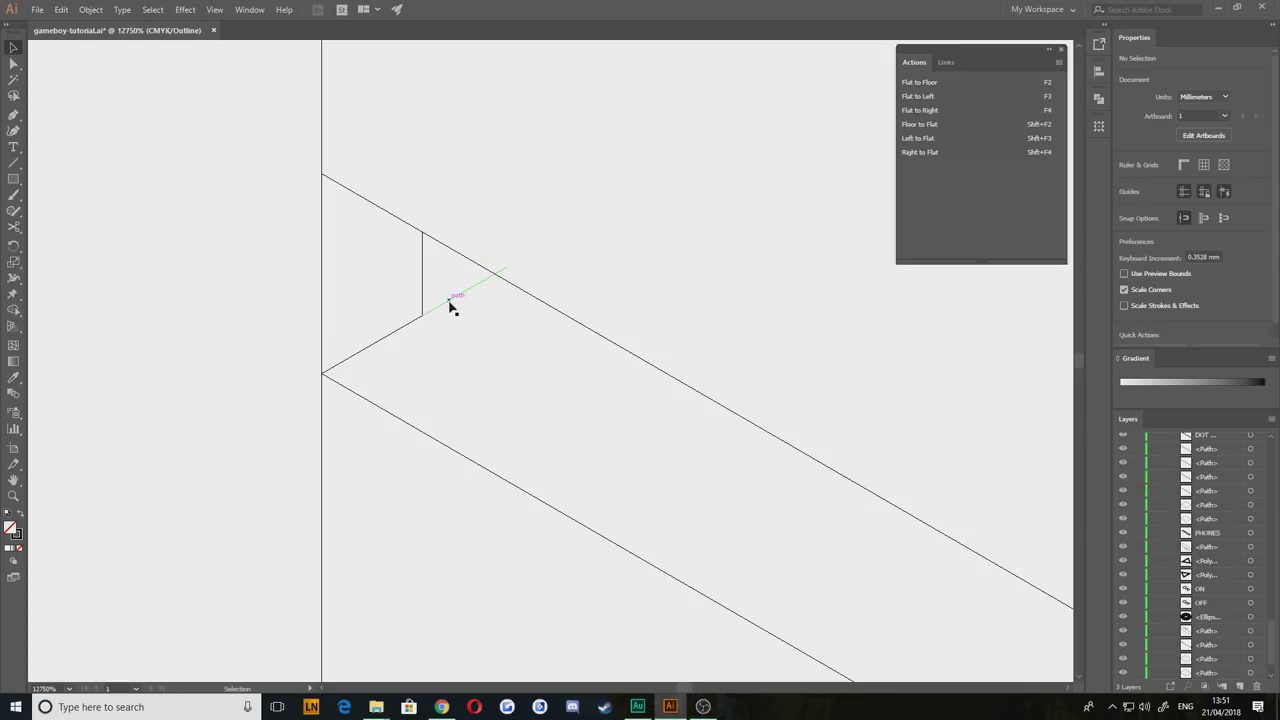
{"action": "left_click", "coordinate": [449, 309]}
{"action": "key", "text": "Delete"}
{"action": "scroll", "coordinate": [346, 423], "scroll_direction": "down", "scroll_amount": 2}
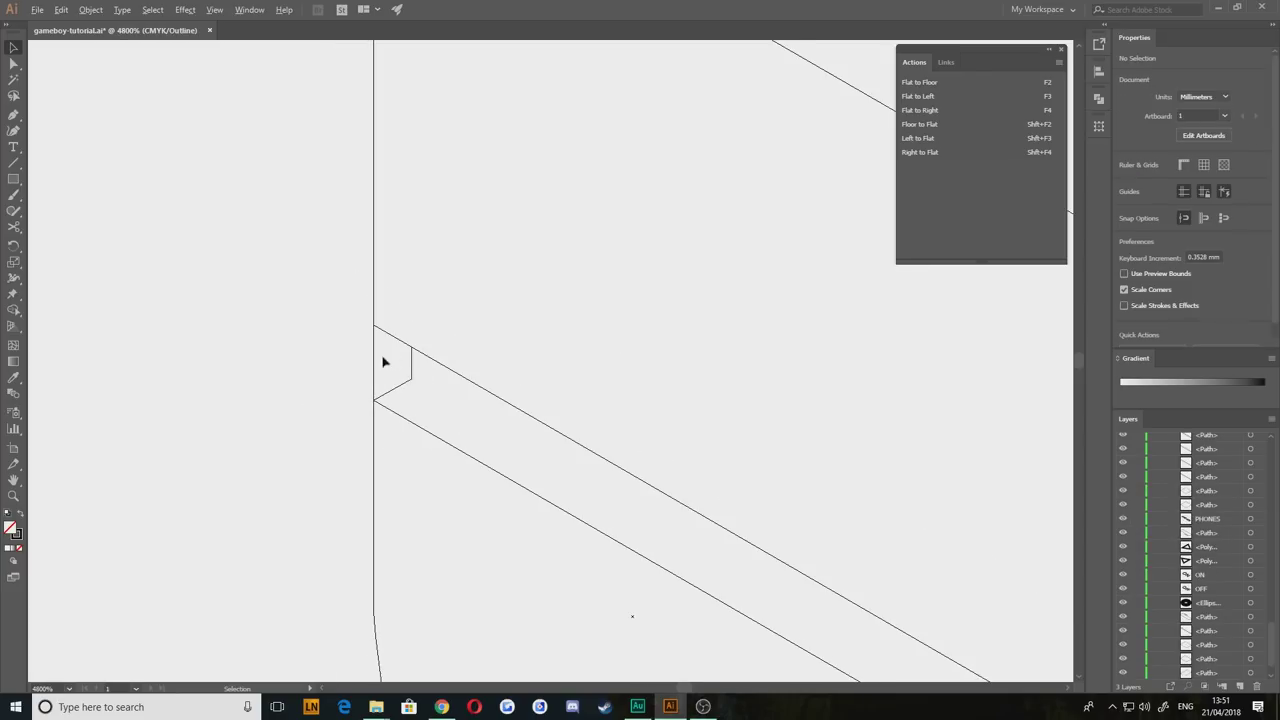
Step: Cut the body's vertical edge with Scissors at the upper seam corner and just above the lower seam corner
{"action": "scroll", "coordinate": [381, 382], "scroll_direction": "up", "scroll_amount": 2}
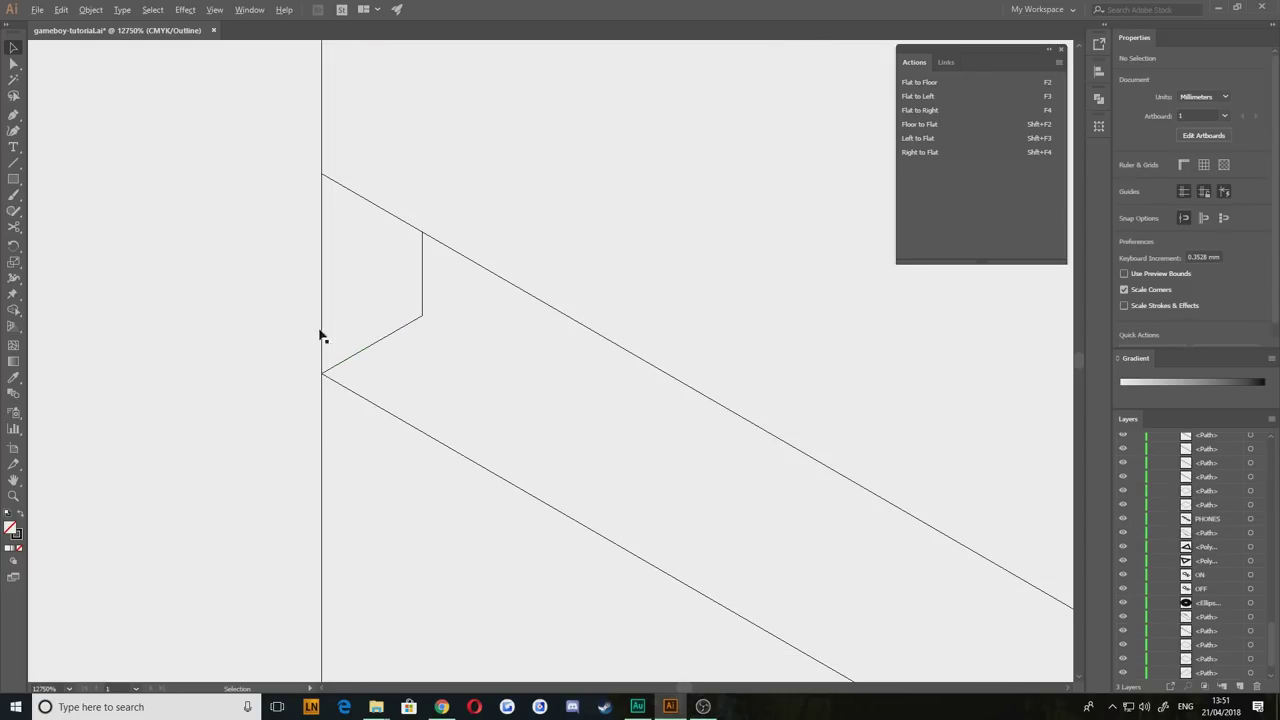
{"action": "left_click", "coordinate": [14, 227]}
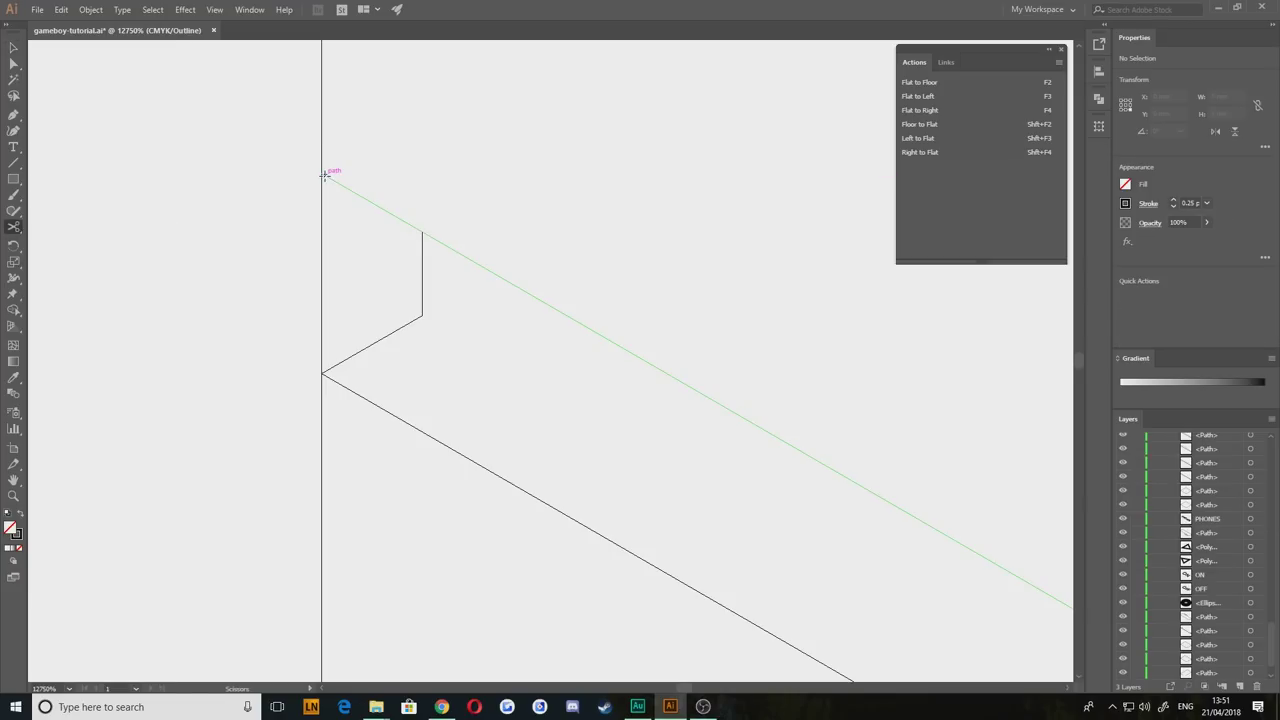
{"action": "left_click", "coordinate": [320, 174]}
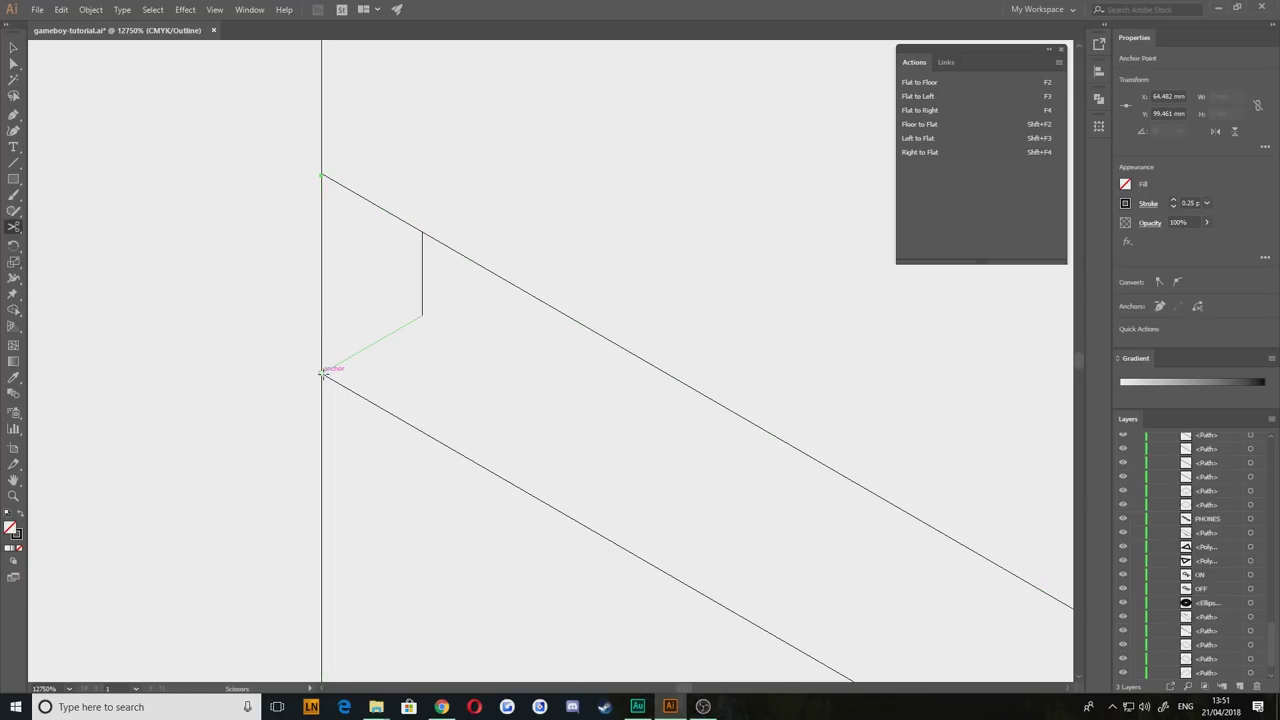
{"action": "left_click", "coordinate": [321, 374]}
{"action": "key", "text": "Return"}
{"action": "scroll", "coordinate": [320, 379], "scroll_direction": "up", "scroll_amount": 3}
{"action": "left_click_drag", "start_coordinate": [206, 410], "coordinate": [584, 556]}
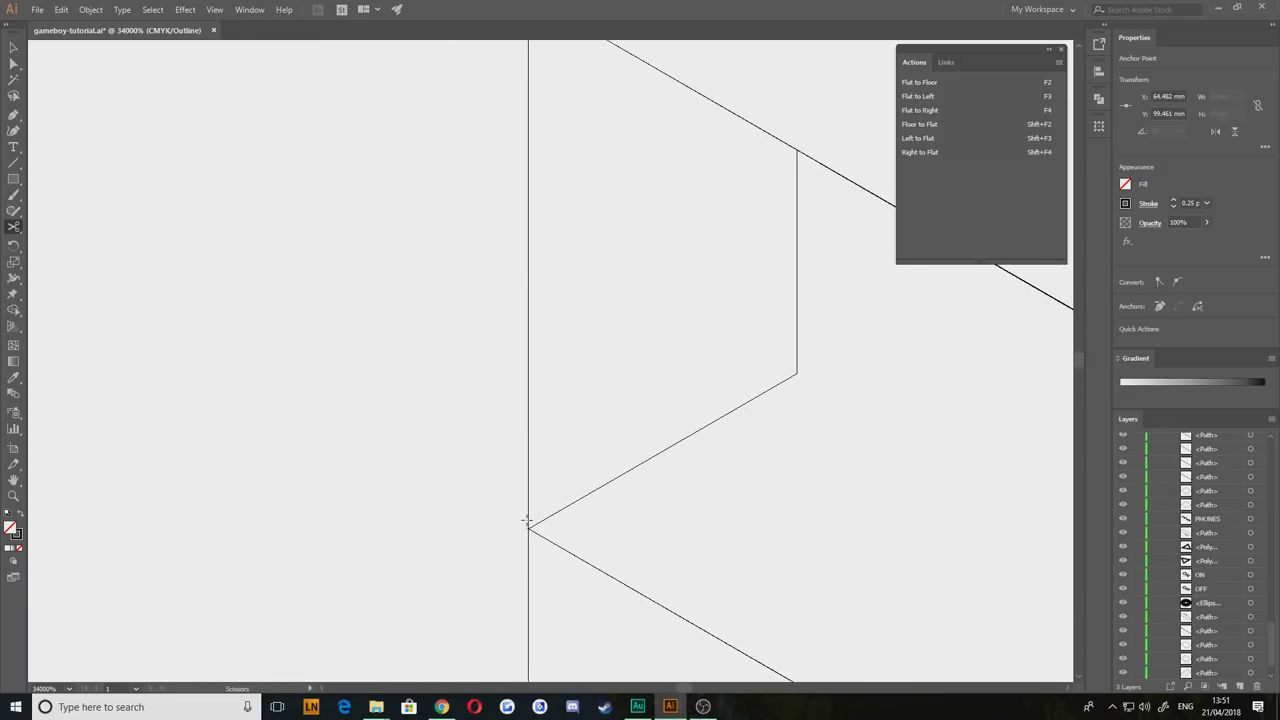
{"action": "left_click", "coordinate": [528, 521]}
Step: Try to delete the cut piece of the body's edge by selecting it with the Selection tool
{"action": "left_click", "coordinate": [14, 48]}
{"action": "left_click", "coordinate": [528, 317]}
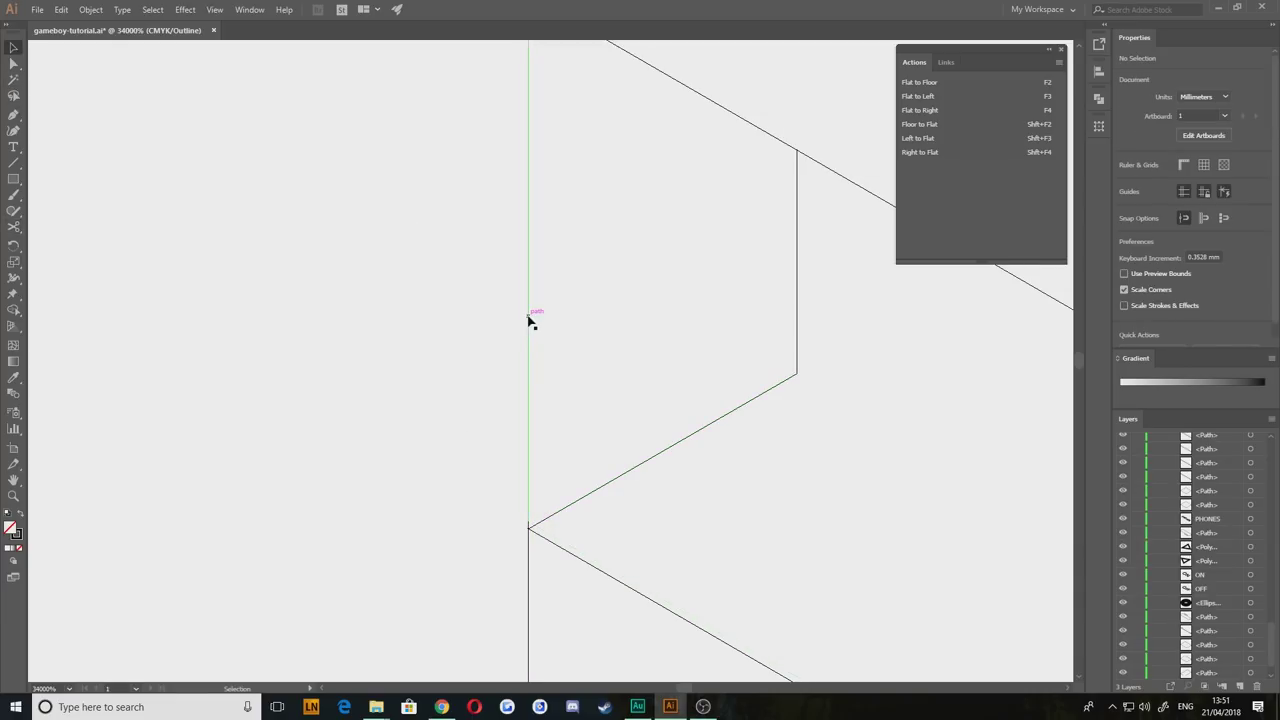
{"action": "key", "text": "Delete"}
{"action": "key", "text": "ctrl+z"}
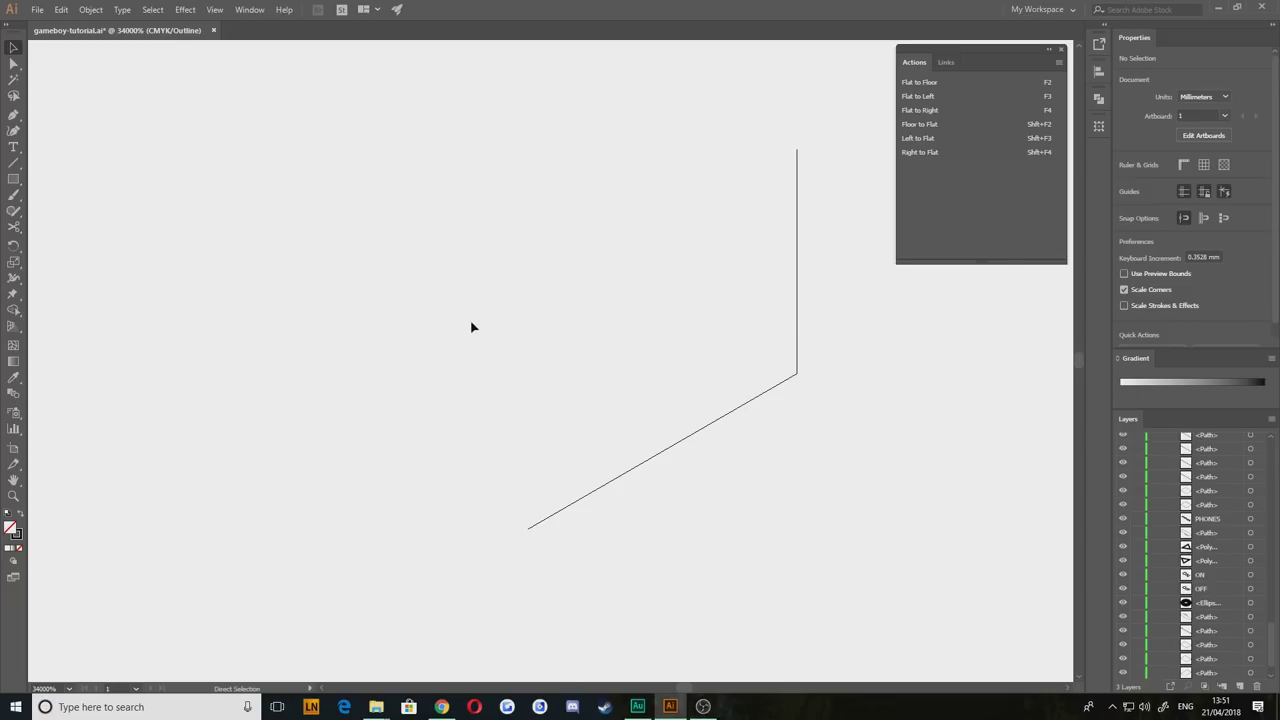
Step: Delete only the edge segment between the two cuts using Direct Selection, opening the notch in the seam
{"action": "scroll", "coordinate": [420, 346], "scroll_direction": "down", "scroll_amount": 3}
{"action": "scroll", "coordinate": [250, 205], "scroll_direction": "up", "scroll_amount": 2}
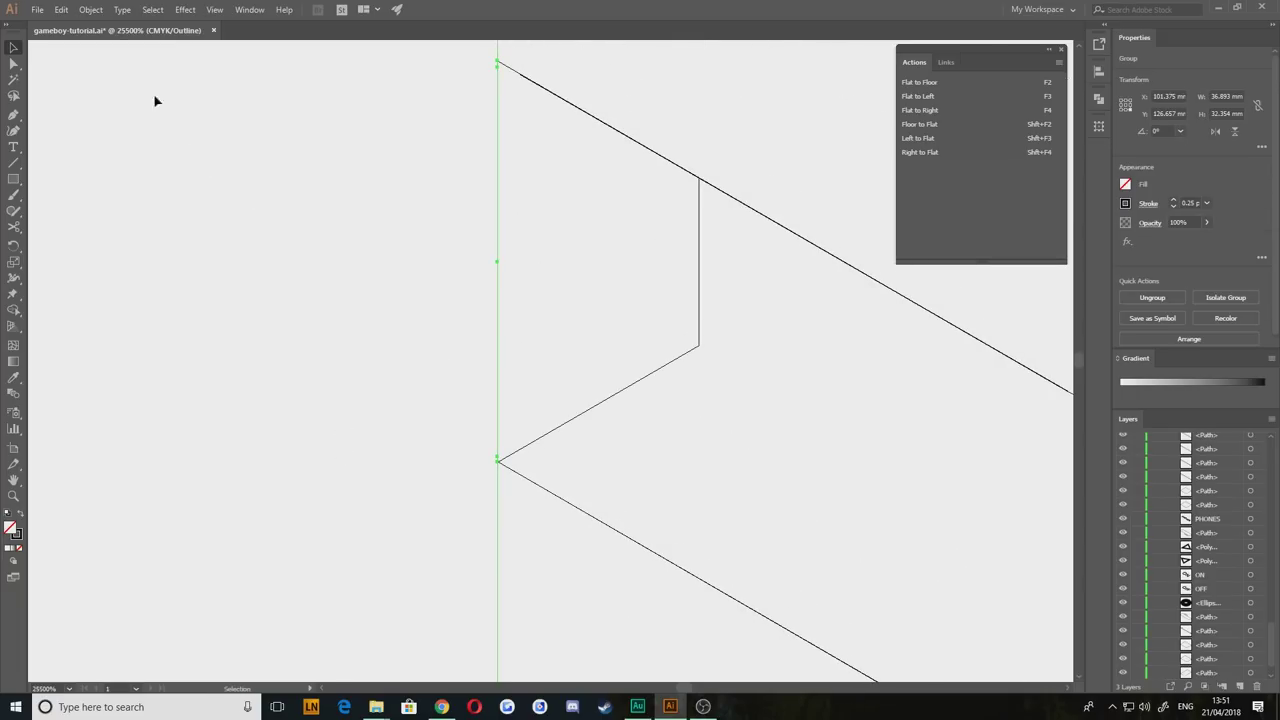
{"action": "left_click", "coordinate": [14, 64]}
{"action": "left_click", "coordinate": [266, 188]}
{"action": "left_click", "coordinate": [500, 247]}
{"action": "key", "text": "Delete"}
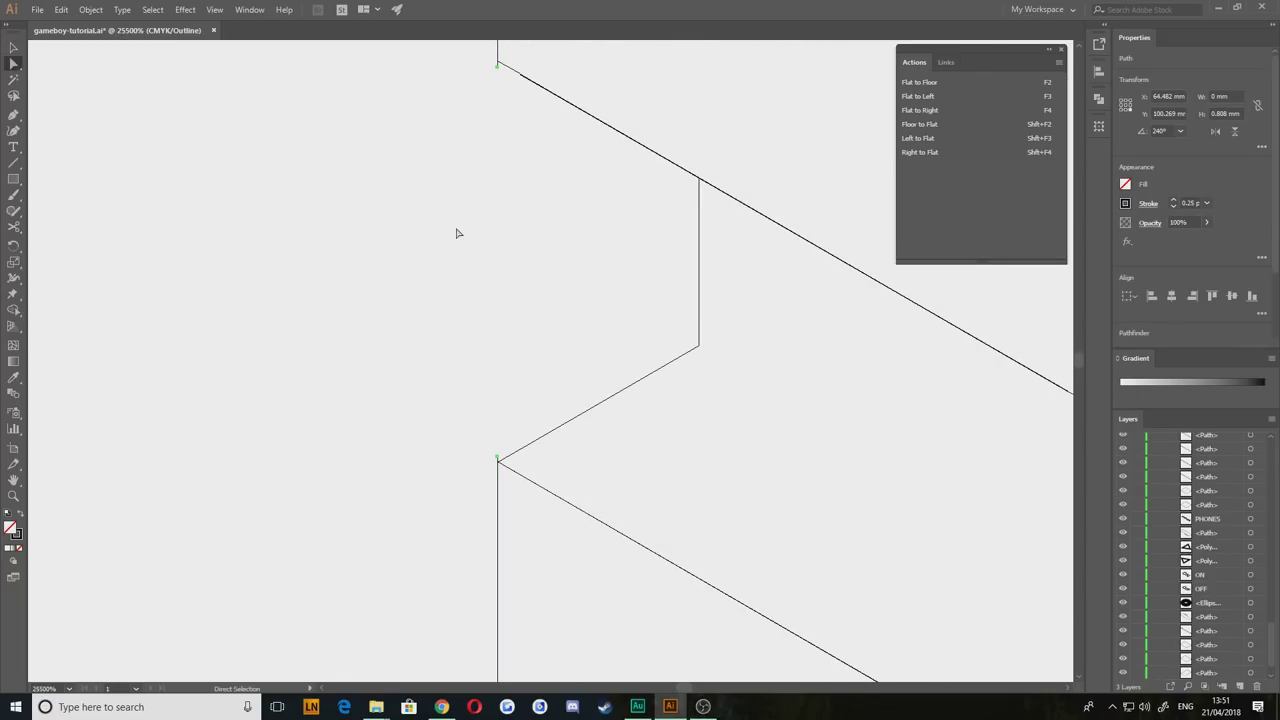
Step: Move the loose lower end of the upper edge onto the upper seam line's corner
{"action": "left_click", "coordinate": [470, 128]}
{"action": "left_click_drag", "start_coordinate": [434, 120], "coordinate": [506, 276]}
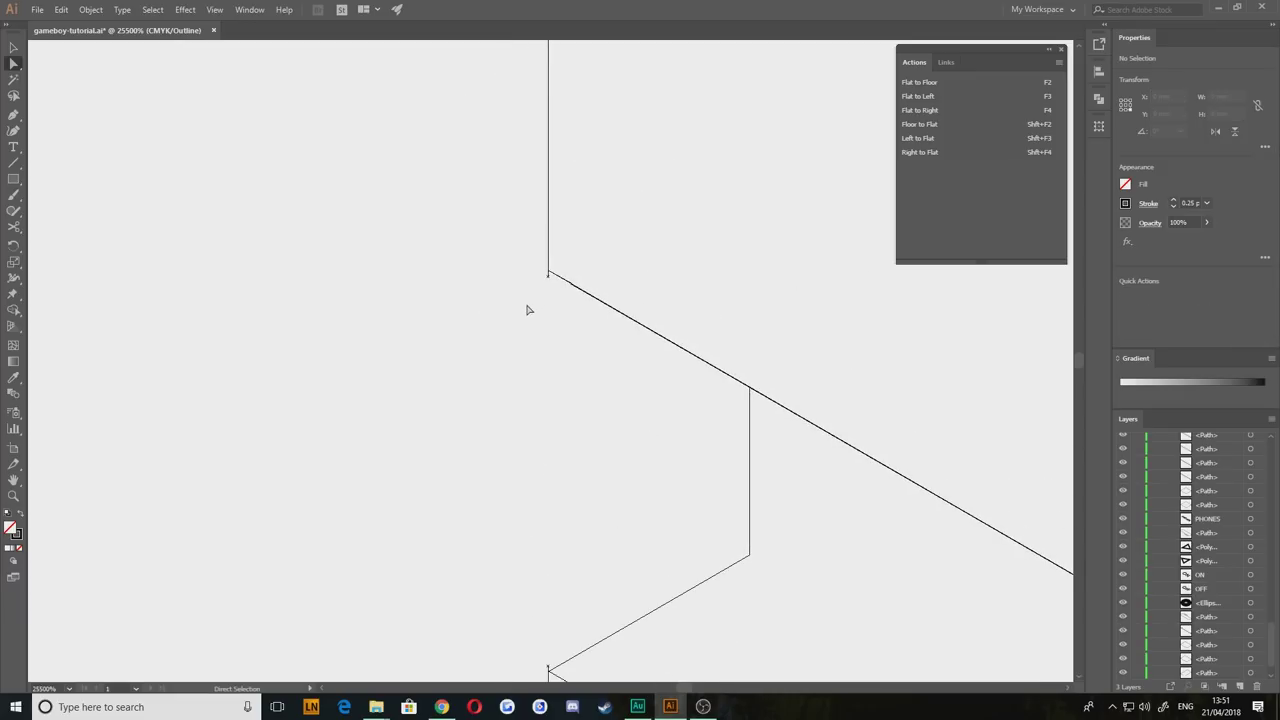
{"action": "scroll", "coordinate": [529, 310], "scroll_direction": "up", "scroll_amount": 3}
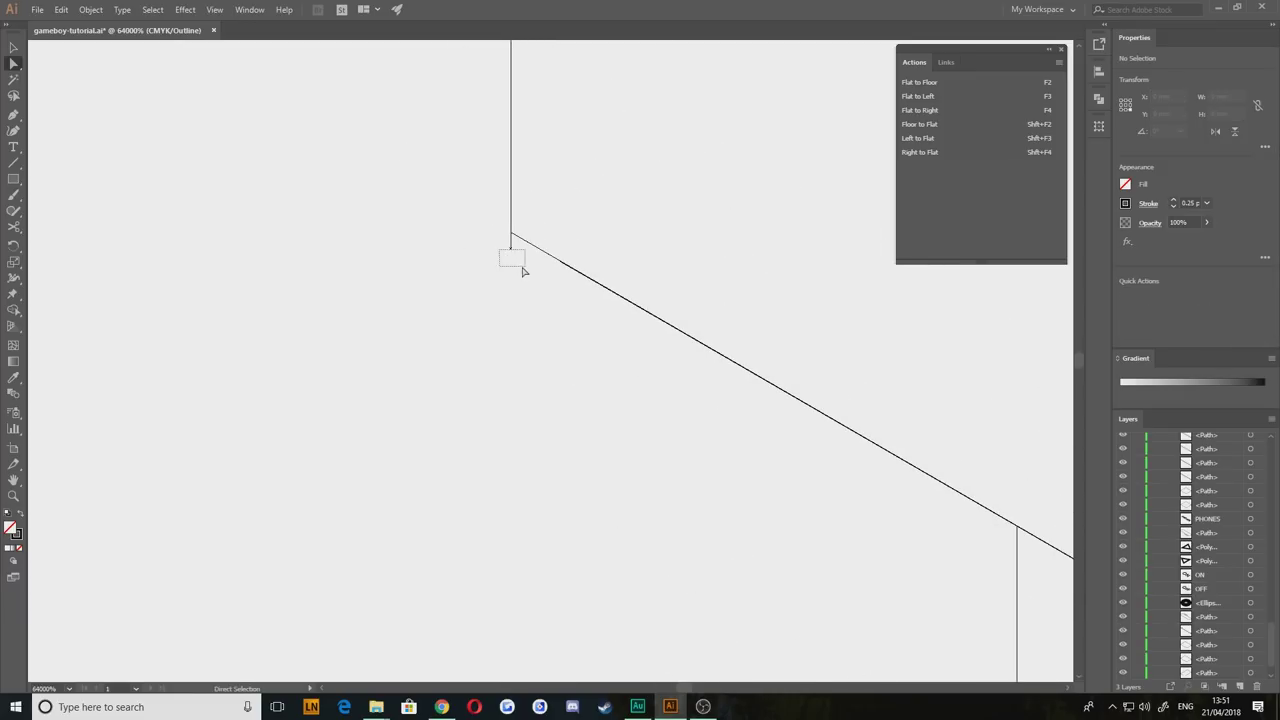
{"action": "left_click_drag", "start_coordinate": [516, 259], "coordinate": [511, 233]}
Step: Move the overshooting top end of the lower edge onto the notch's lower corner
{"action": "left_click_drag", "start_coordinate": [466, 519], "coordinate": [424, 205]}
{"action": "left_click_drag", "start_coordinate": [356, 540], "coordinate": [409, 82]}
{"action": "left_click_drag", "start_coordinate": [353, 497], "coordinate": [368, 443]}
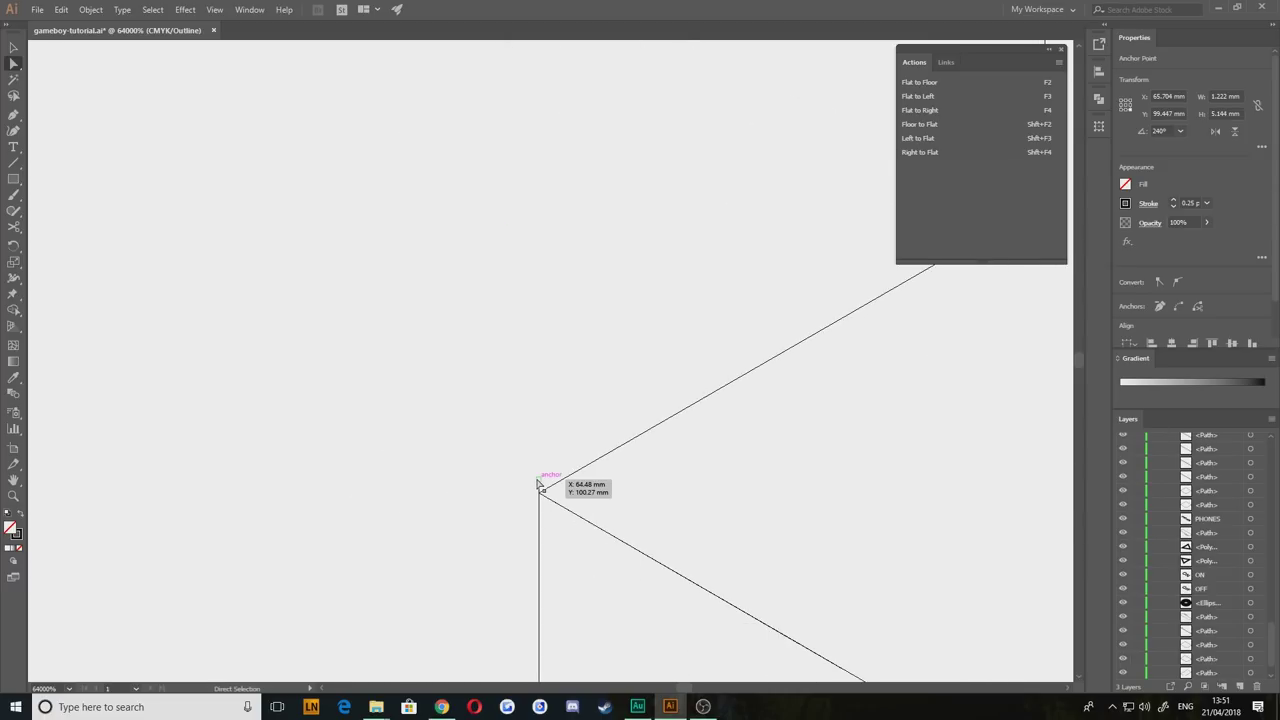
{"action": "left_click", "coordinate": [541, 491]}
{"action": "left_click_drag", "start_coordinate": [539, 481], "coordinate": [540, 492]}
{"action": "left_click", "coordinate": [469, 477]}
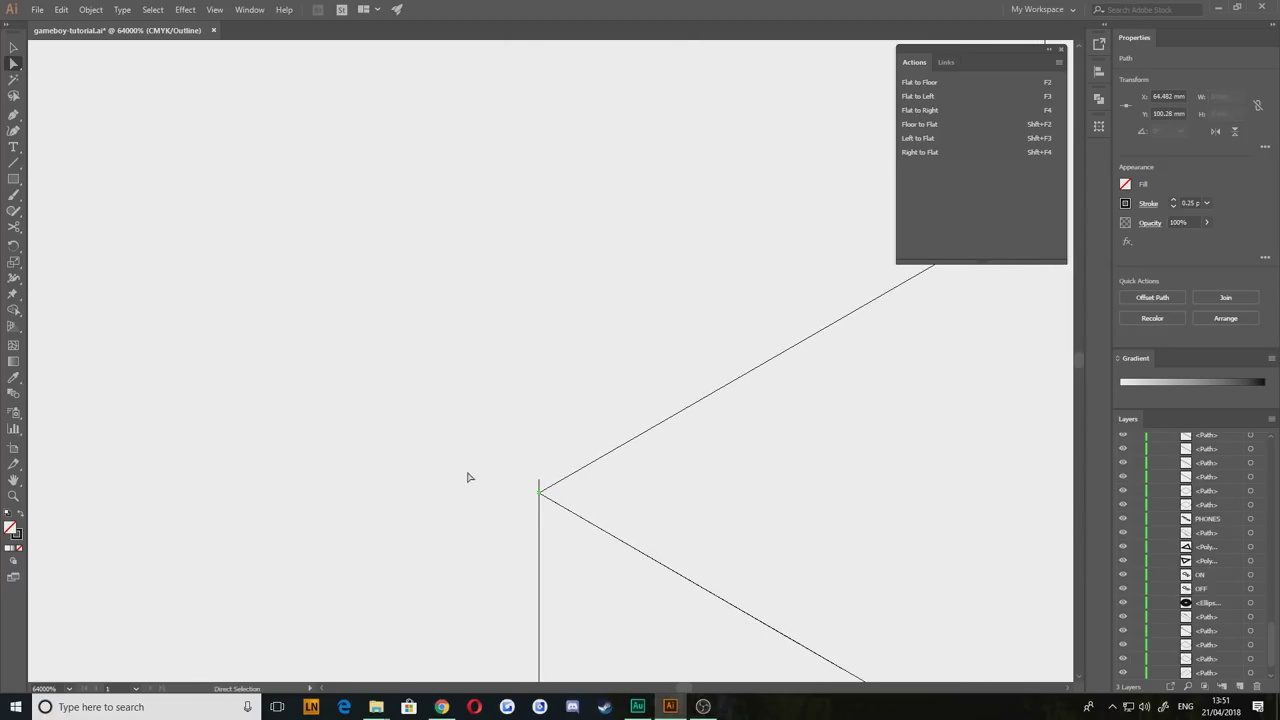
{"action": "left_click_drag", "start_coordinate": [526, 437], "coordinate": [504, 538]}
{"action": "left_click", "coordinate": [460, 527]}
{"action": "left_click", "coordinate": [556, 352]}
Step: Try to delete the upper seam line where it meets the notch's short vertical line
{"action": "scroll", "coordinate": [623, 303], "scroll_direction": "down", "scroll_amount": 4}
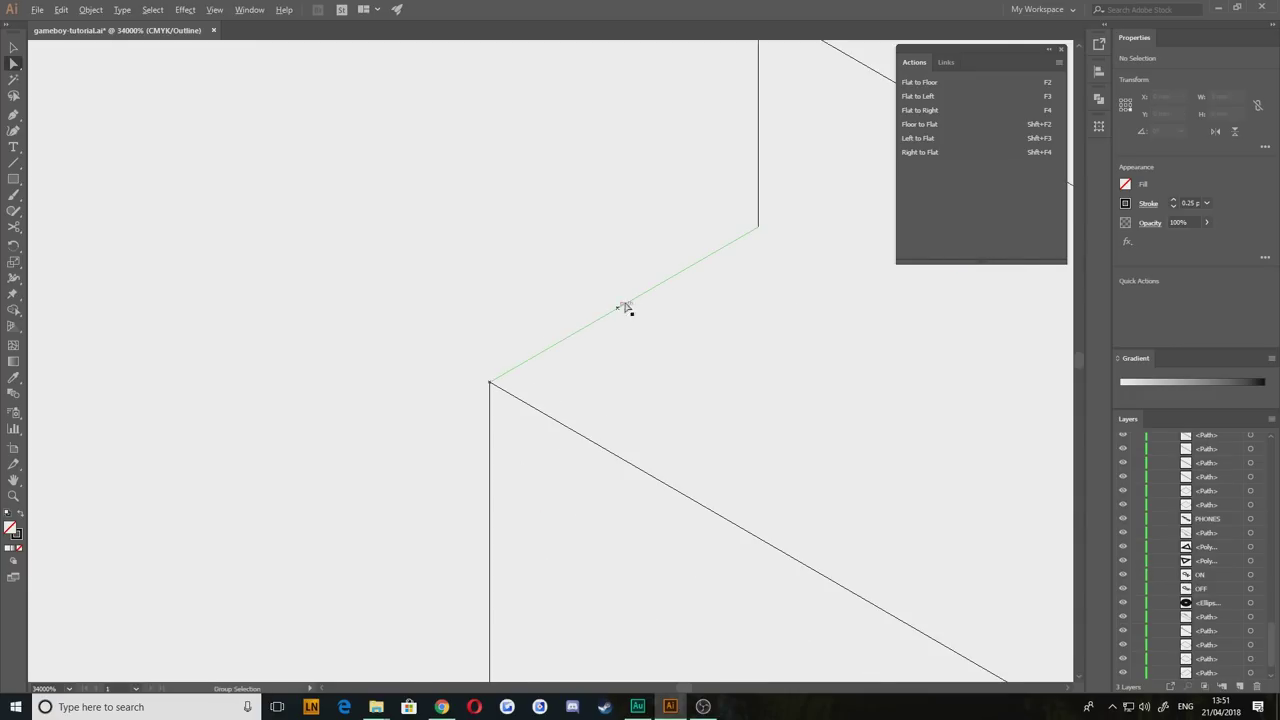
{"action": "left_click_drag", "start_coordinate": [660, 540], "coordinate": [674, 570]}
{"action": "scroll", "coordinate": [511, 386], "scroll_direction": "up", "scroll_amount": 4}
{"action": "left_click_drag", "start_coordinate": [514, 185], "coordinate": [695, 488]}
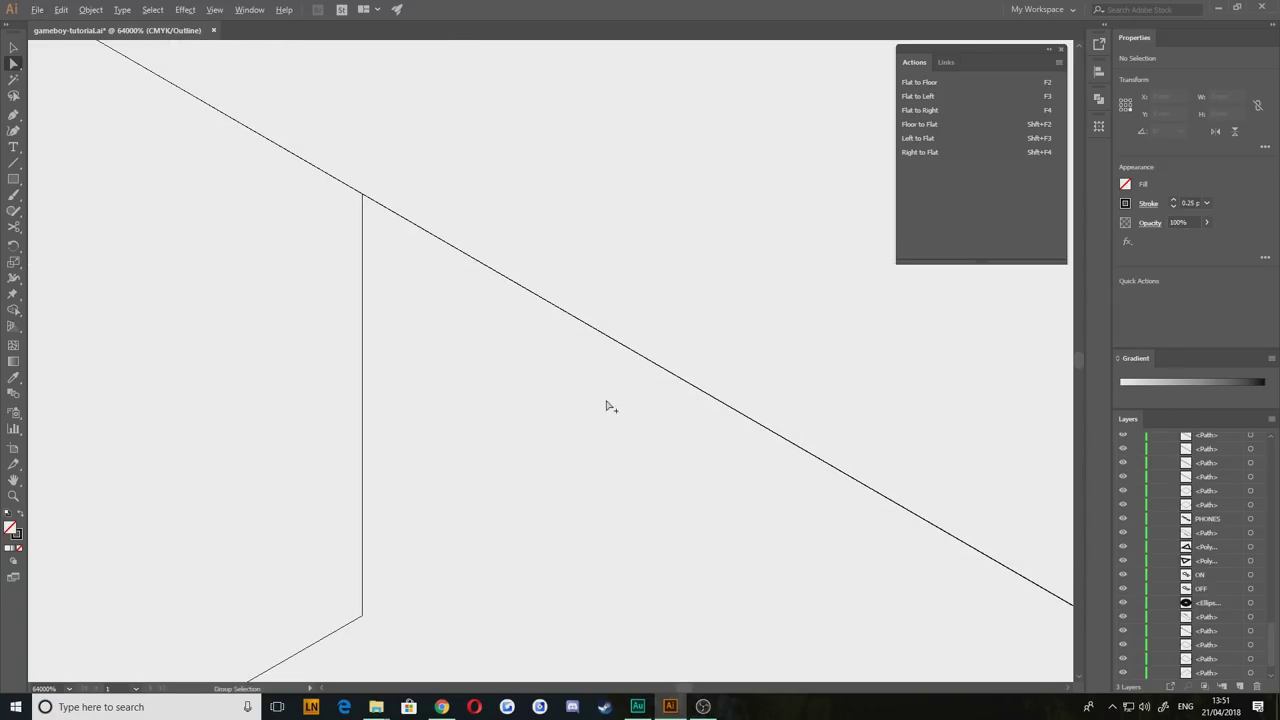
{"action": "left_click", "coordinate": [371, 200]}
{"action": "key", "text": "Delete"}
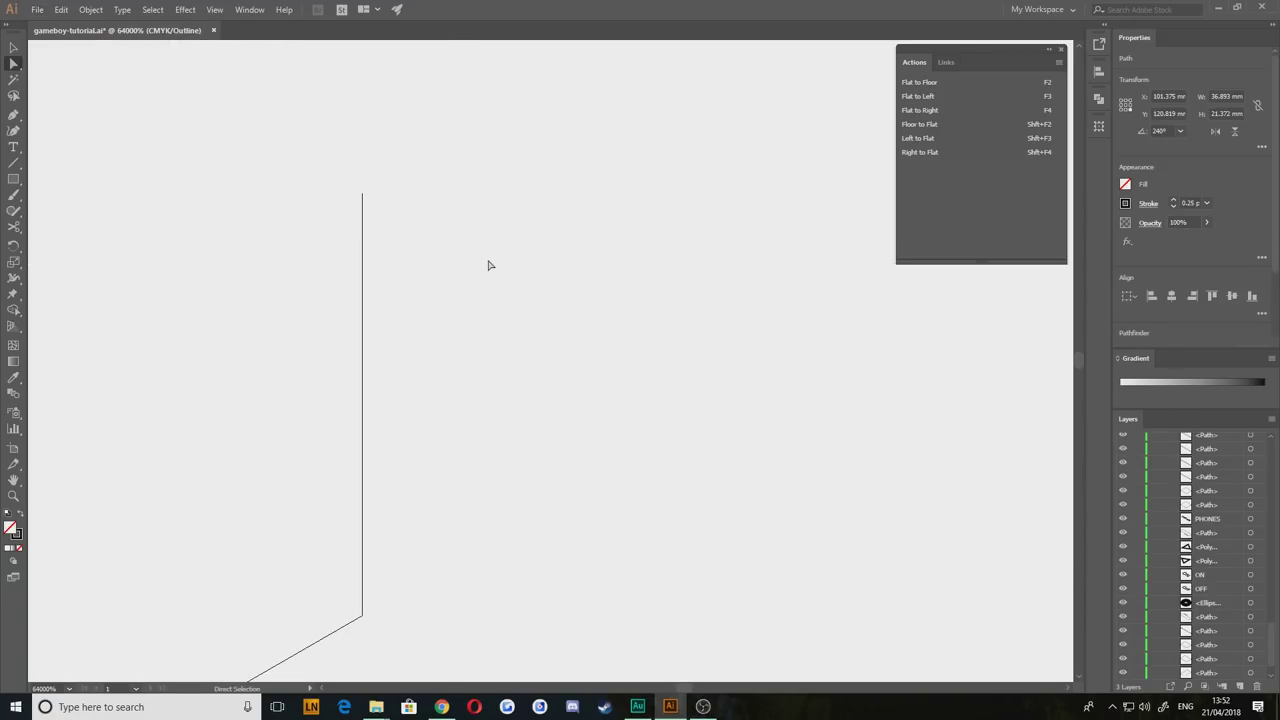
{"action": "key", "text": "ctrl+z"}
Step: Examine the notch at the left corner and how the seam runs around the rest of the body
{"action": "left_click", "coordinate": [257, 322]}
{"action": "scroll", "coordinate": [366, 383], "scroll_direction": "down", "scroll_amount": 3}
{"action": "left_click_drag", "start_coordinate": [386, 410], "coordinate": [178, 51]}
{"action": "scroll", "coordinate": [406, 431], "scroll_direction": "down", "scroll_amount": 1}
{"action": "left_click_drag", "start_coordinate": [447, 443], "coordinate": [190, 282]}
{"action": "scroll", "coordinate": [515, 360], "scroll_direction": "down", "scroll_amount": 2}
{"action": "left_click_drag", "start_coordinate": [789, 470], "coordinate": [745, 516]}
{"action": "left_click_drag", "start_coordinate": [455, 400], "coordinate": [800, 522]}
{"action": "left_click_drag", "start_coordinate": [270, 218], "coordinate": [715, 528]}
{"action": "left_click_drag", "start_coordinate": [428, 386], "coordinate": [469, 385]}
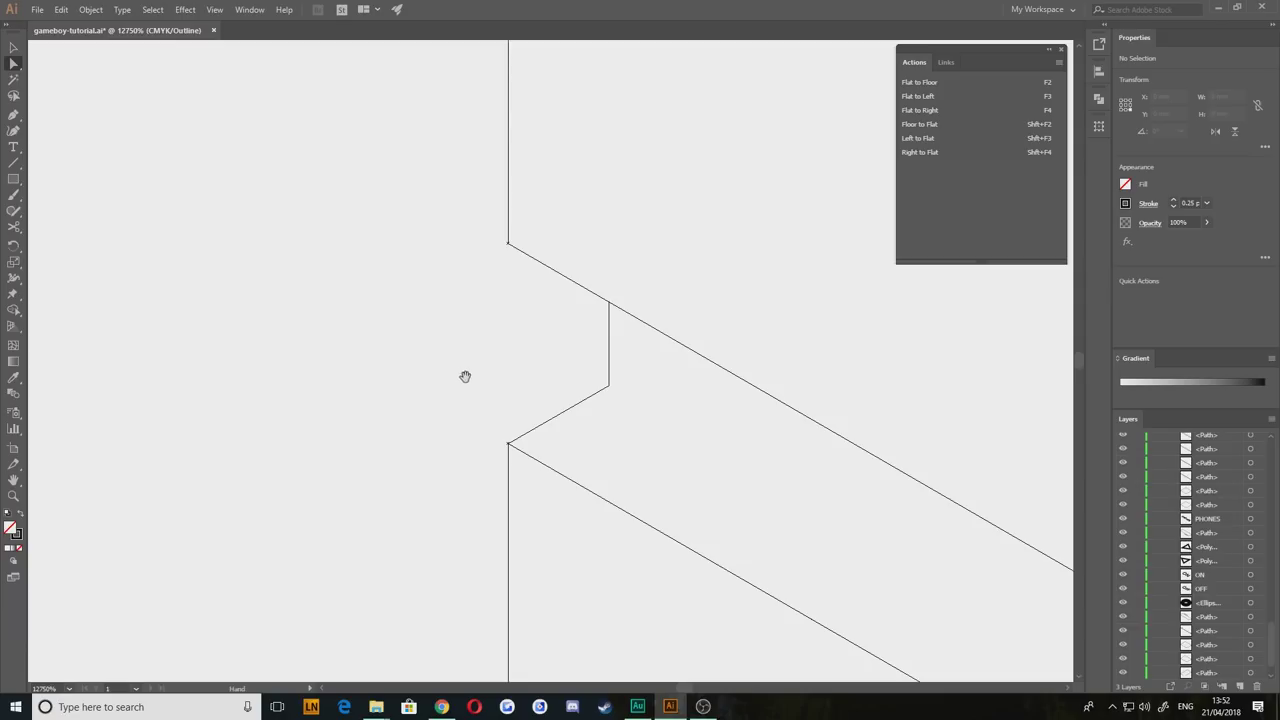
{"action": "scroll", "coordinate": [486, 401], "scroll_direction": "down", "scroll_amount": 2}
{"action": "left_click_drag", "start_coordinate": [623, 497], "coordinate": [343, 345]}
{"action": "scroll", "coordinate": [437, 400], "scroll_direction": "down", "scroll_amount": 3}
{"action": "left_click_drag", "start_coordinate": [546, 522], "coordinate": [321, 336]}
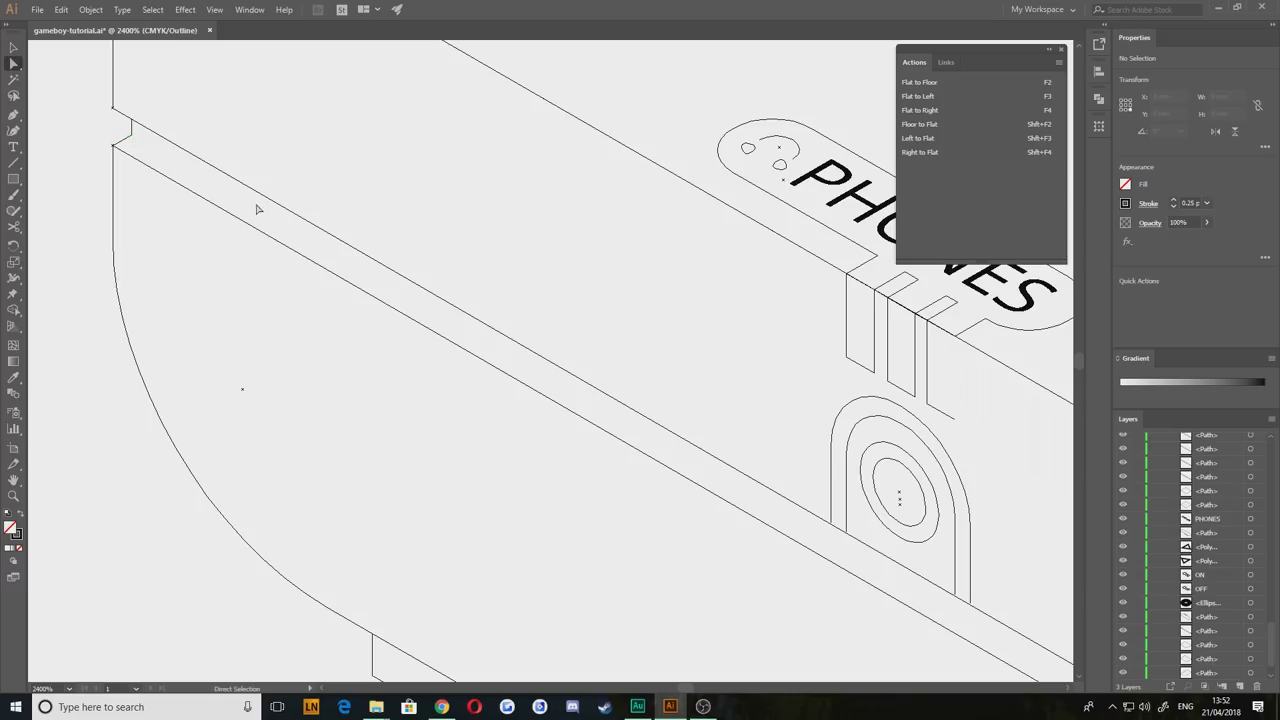
{"action": "scroll", "coordinate": [404, 315], "scroll_direction": "down", "scroll_amount": 4}
{"action": "left_click_drag", "start_coordinate": [306, 431], "coordinate": [179, 416]}
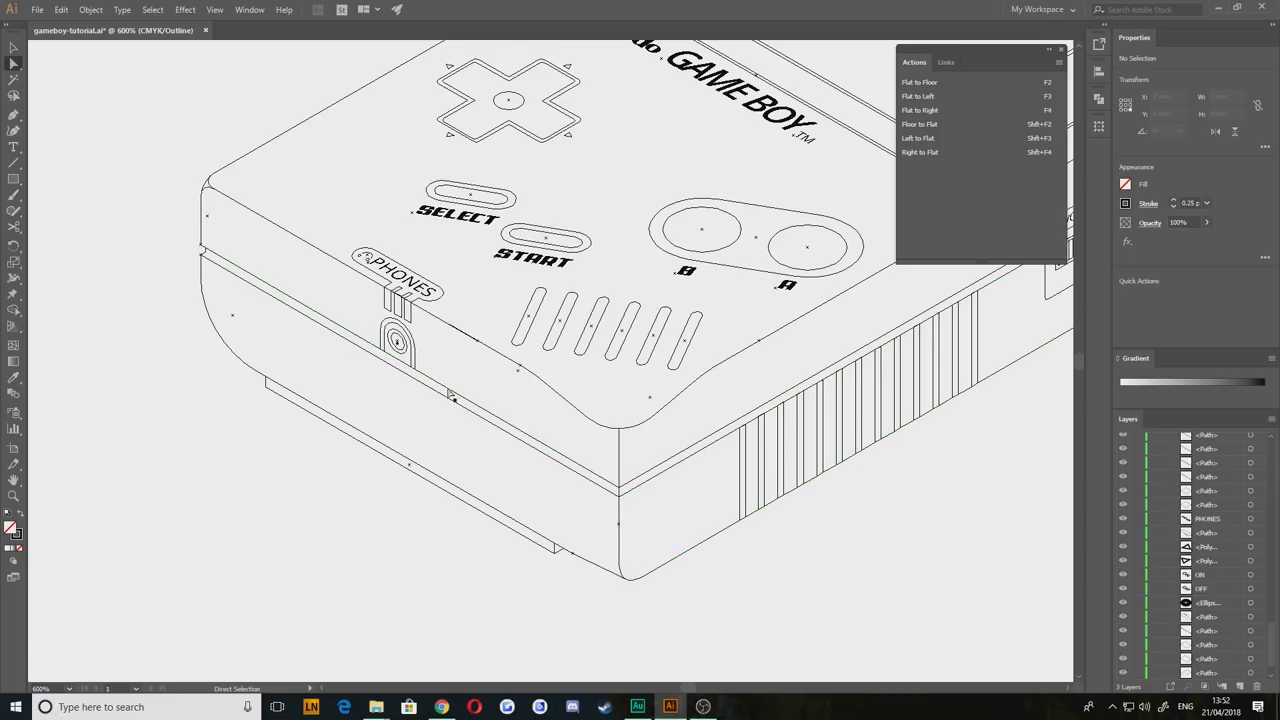
Step: Draw a long horizontal straight line with the Pen tool in the empty area below the Game Boy
{"action": "left_click_drag", "start_coordinate": [249, 290], "coordinate": [443, 405]}
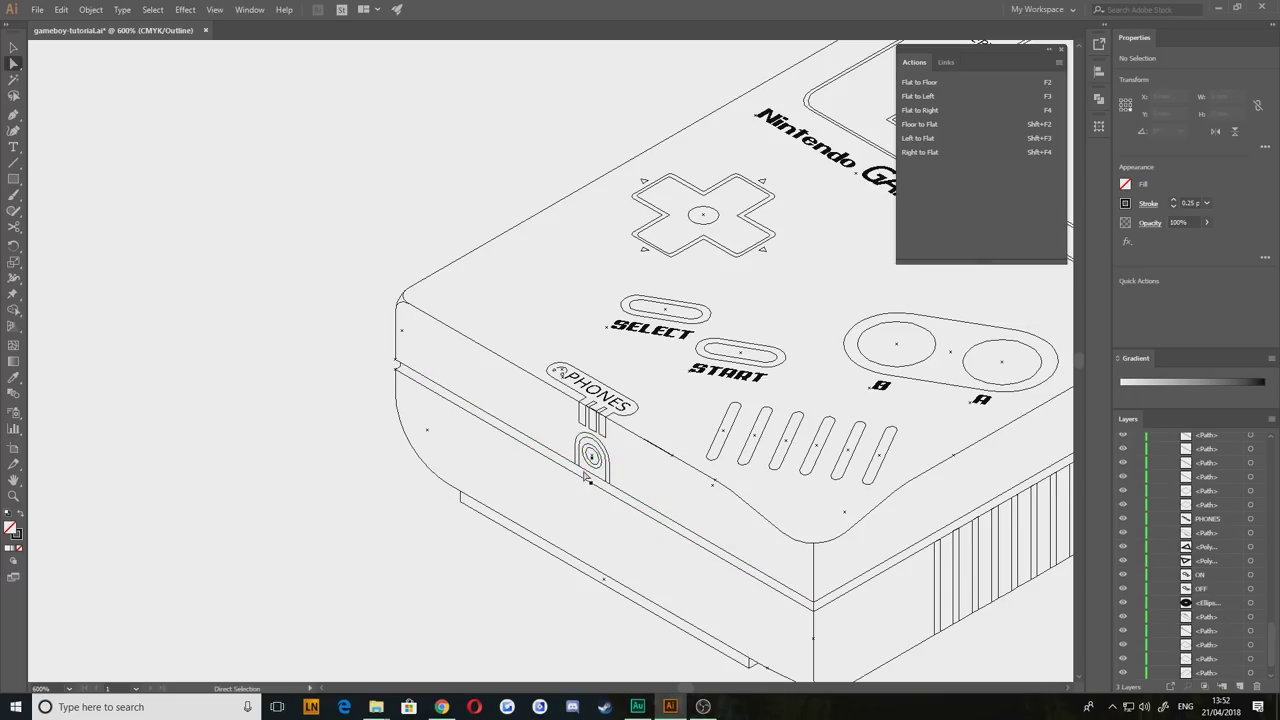
{"action": "scroll", "coordinate": [352, 360], "scroll_direction": "up", "scroll_amount": 4}
{"action": "left_click_drag", "start_coordinate": [463, 431], "coordinate": [170, 228]}
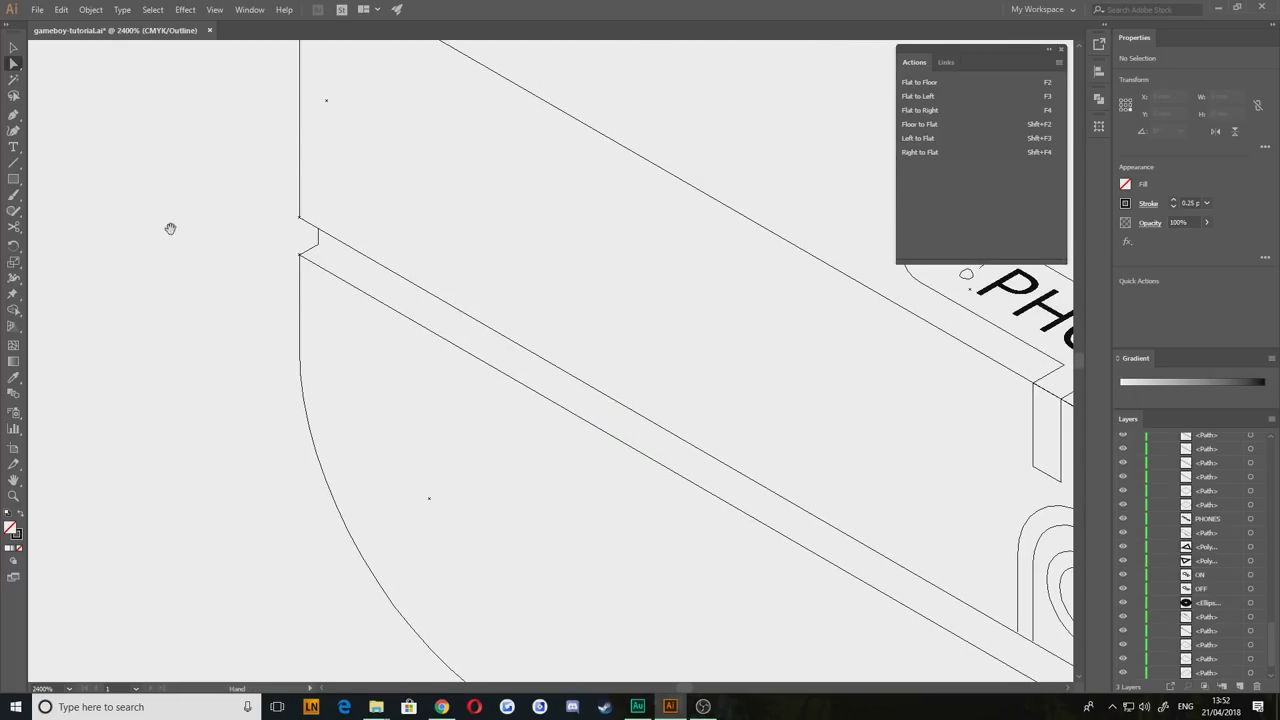
{"action": "left_click", "coordinate": [13, 115]}
{"action": "scroll", "coordinate": [269, 306], "scroll_direction": "down", "scroll_amount": 6}
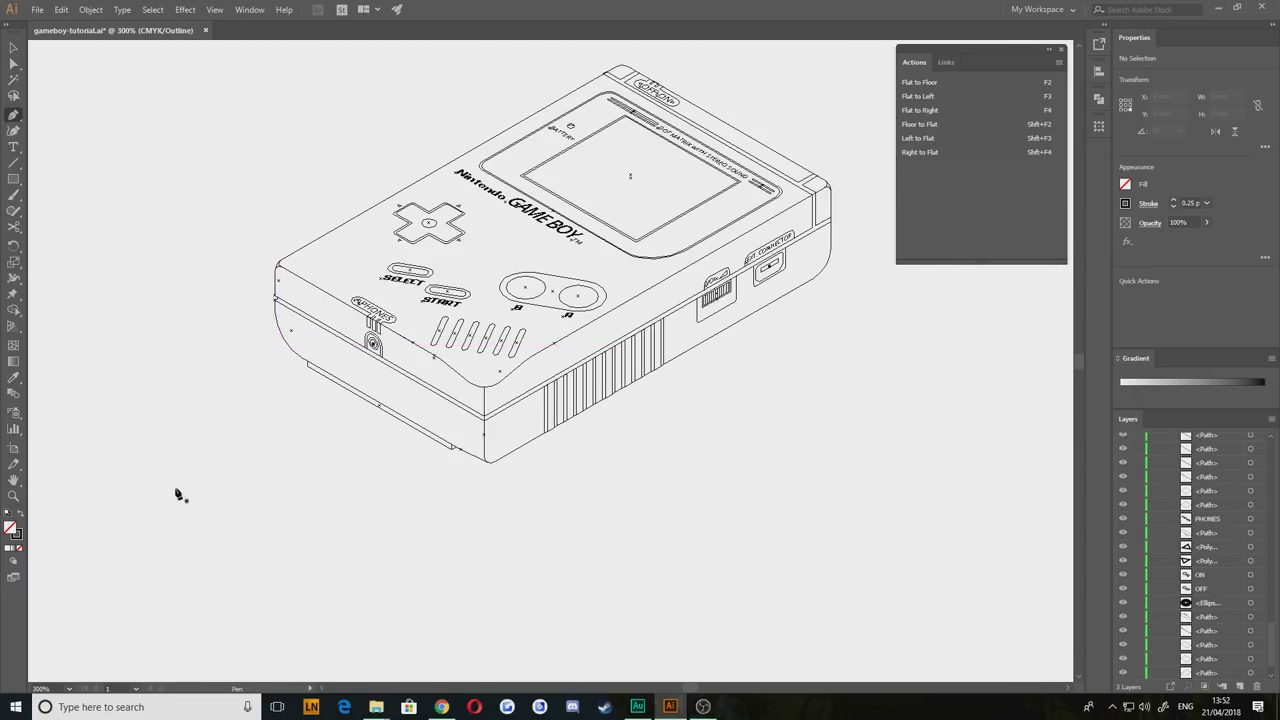
{"action": "left_click", "coordinate": [167, 487]}
{"action": "left_click", "coordinate": [801, 512], "text": "shift"}
{"action": "left_click", "coordinate": [13, 47]}
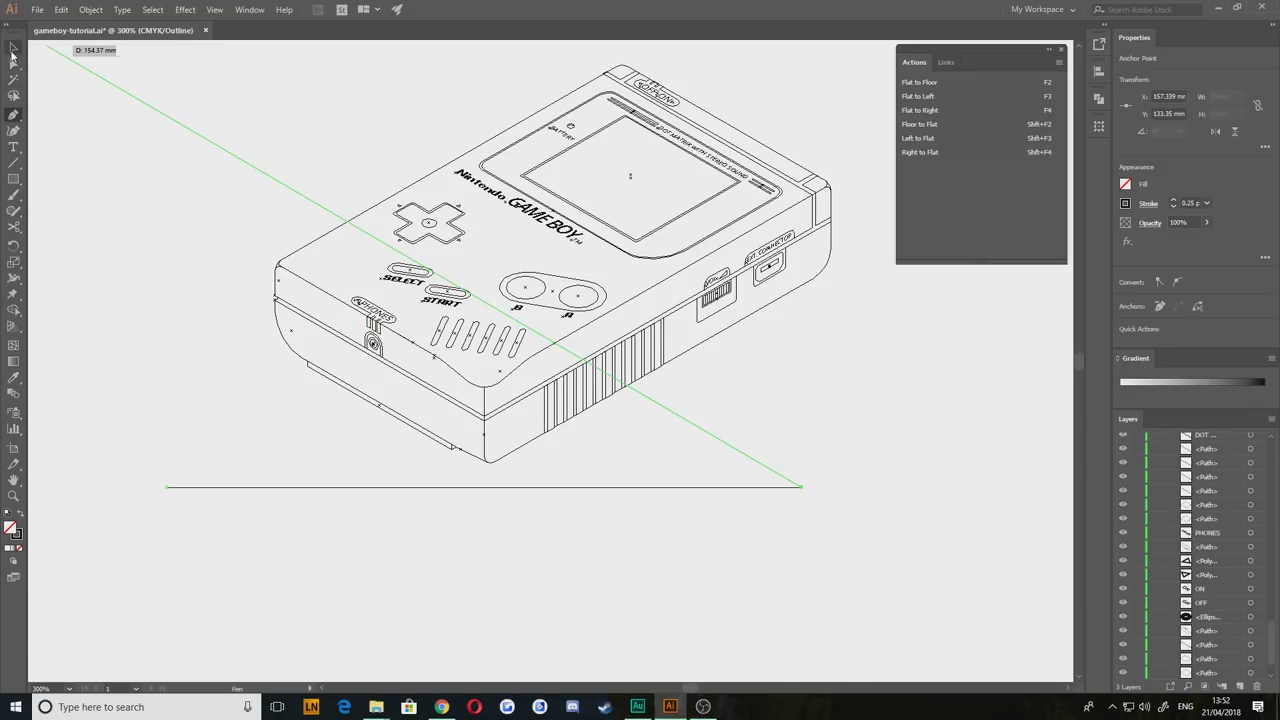
{"action": "left_click", "coordinate": [214, 423]}
Step: Apply the Flat to Left action to the horizontal line below the Game Boy
{"action": "left_click", "coordinate": [252, 487]}
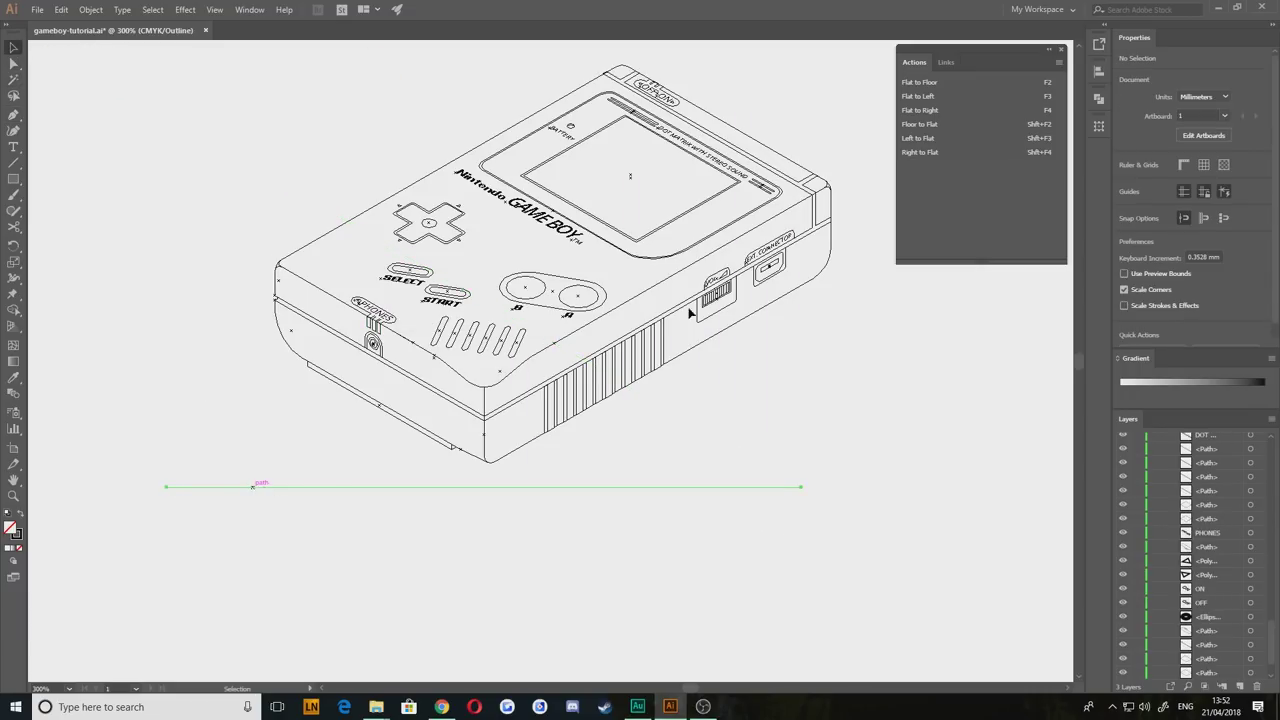
{"action": "left_click", "coordinate": [918, 98]}
{"action": "left_click", "coordinate": [210, 386]}
Step: Move the slanted line so its upper end sits on the inner corner of the notch at the body's left edge
{"action": "scroll", "coordinate": [222, 380], "scroll_direction": "up", "scroll_amount": 1}
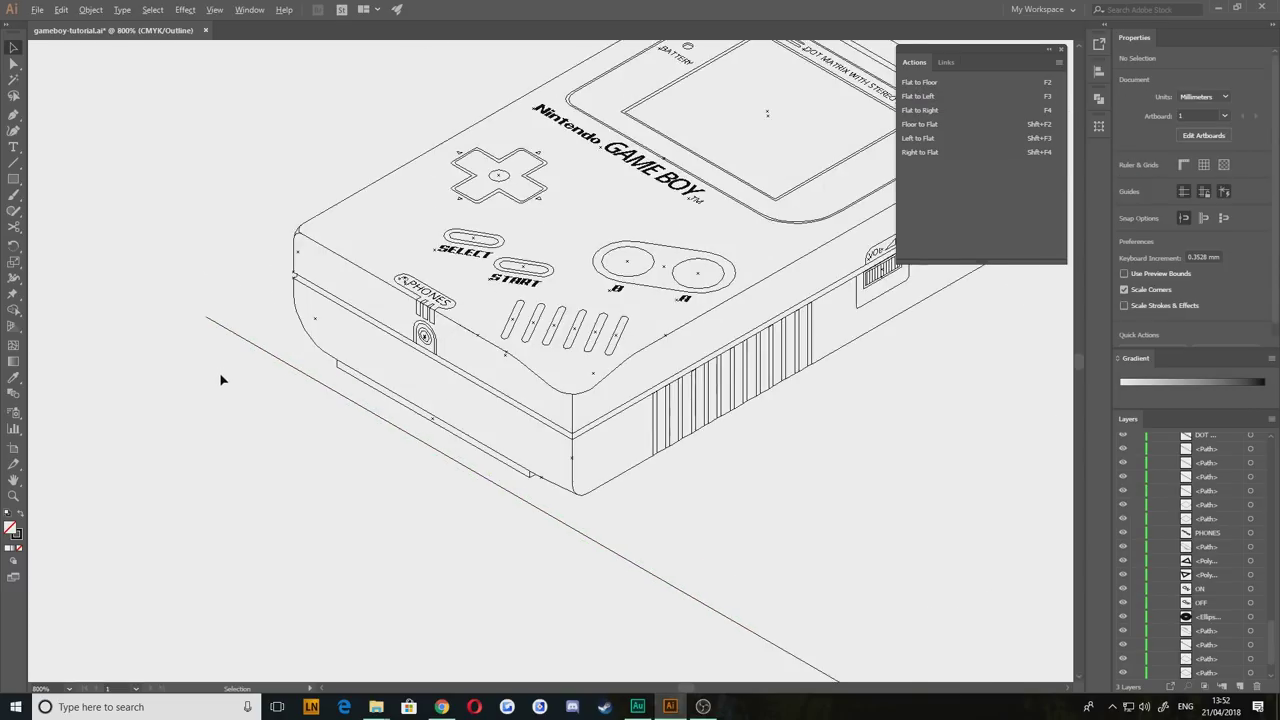
{"action": "scroll", "coordinate": [222, 380], "scroll_direction": "up", "scroll_amount": 3}
{"action": "left_click_drag", "start_coordinate": [320, 429], "coordinate": [864, 187]}
{"action": "key", "text": "space"}
{"action": "left_click_drag", "start_coordinate": [658, 411], "coordinate": [434, 329]}
{"action": "left_click", "coordinate": [434, 328]}
Step: Cut the new middle seam line where it crosses the front vertical corner edge and delete the part extending beyond it
{"action": "scroll", "coordinate": [651, 234], "scroll_direction": "down", "scroll_amount": 5}
{"action": "key", "text": "space"}
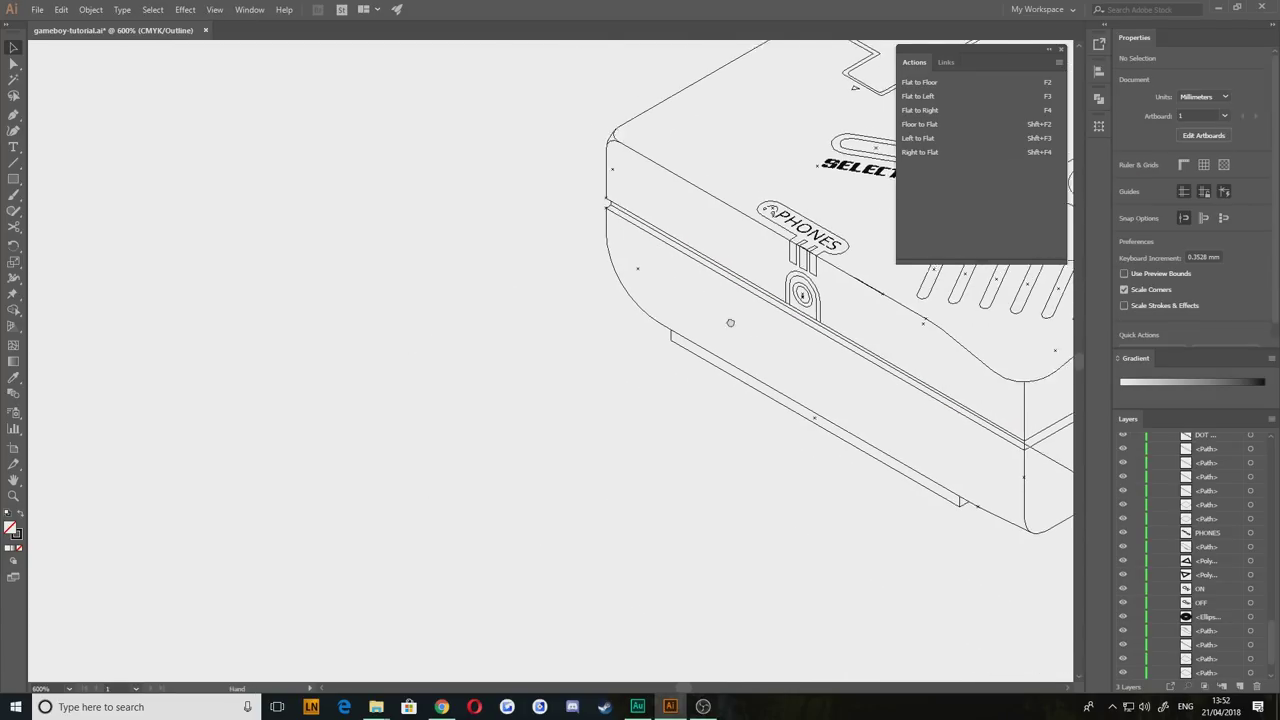
{"action": "left_click_drag", "start_coordinate": [730, 322], "coordinate": [452, 274]}
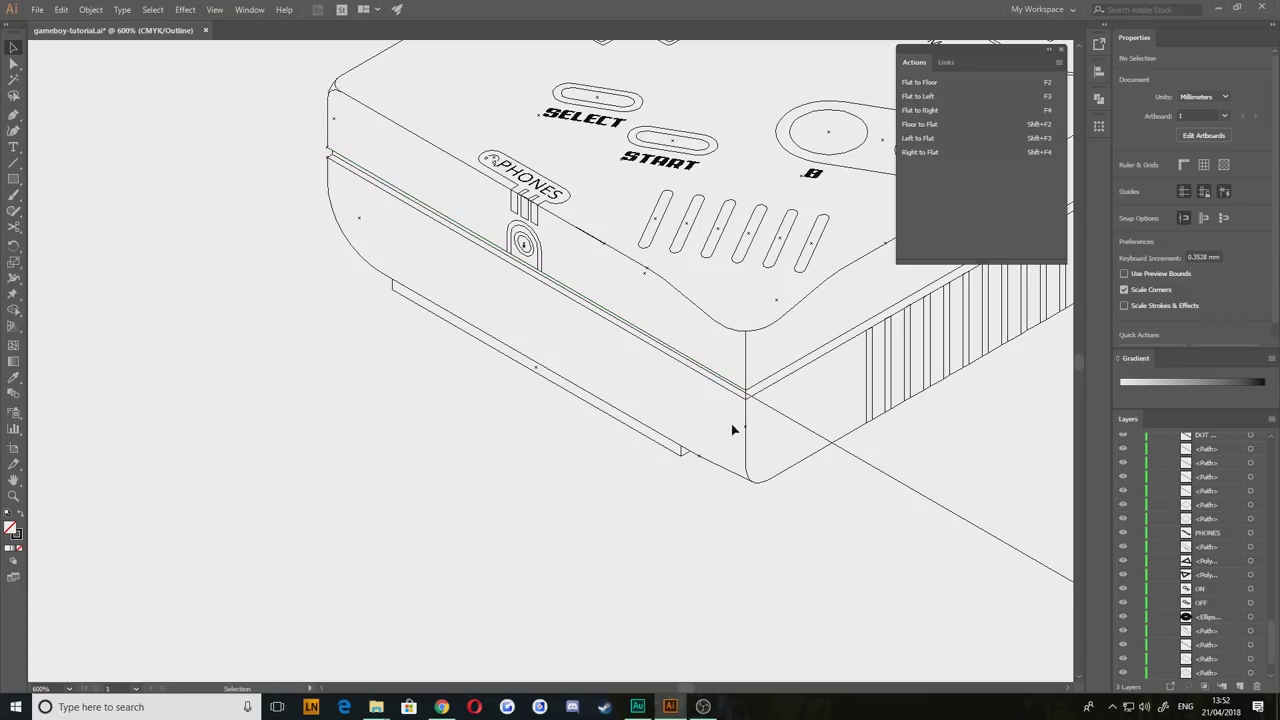
{"action": "scroll", "coordinate": [732, 430], "scroll_direction": "up", "scroll_amount": 6}
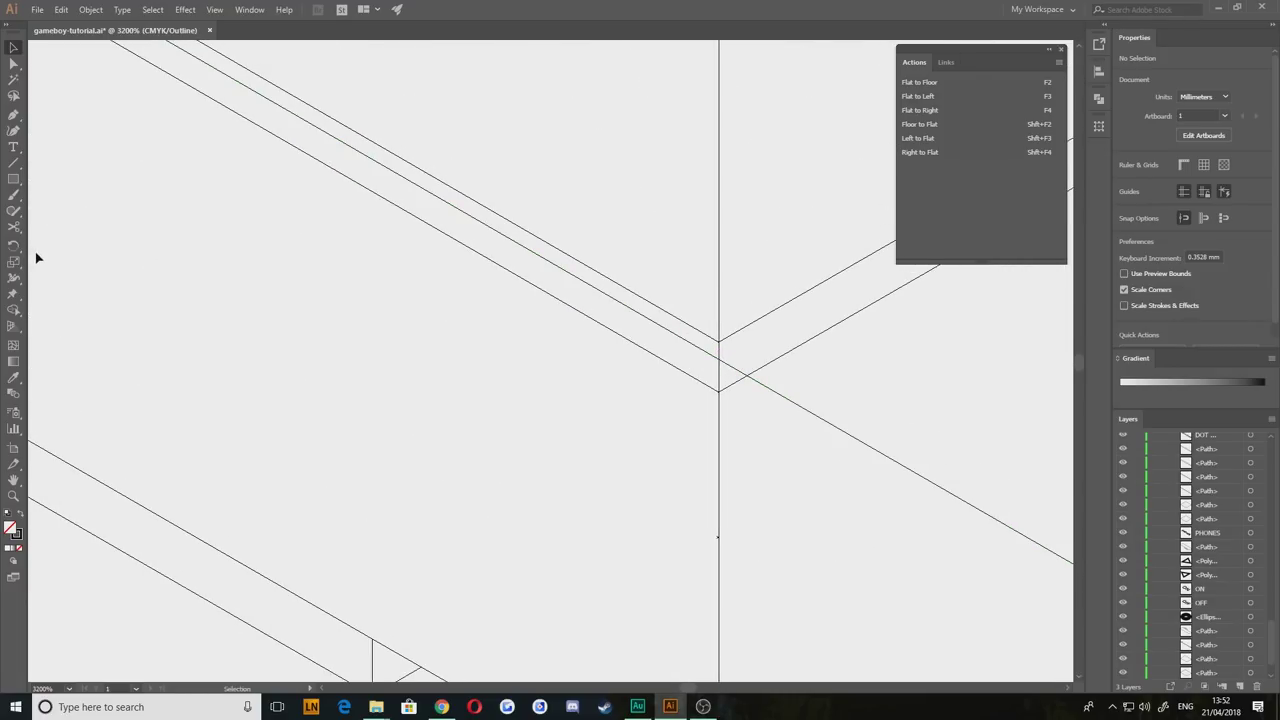
{"action": "key", "text": "c"}
{"action": "left_click", "coordinate": [720, 358]}
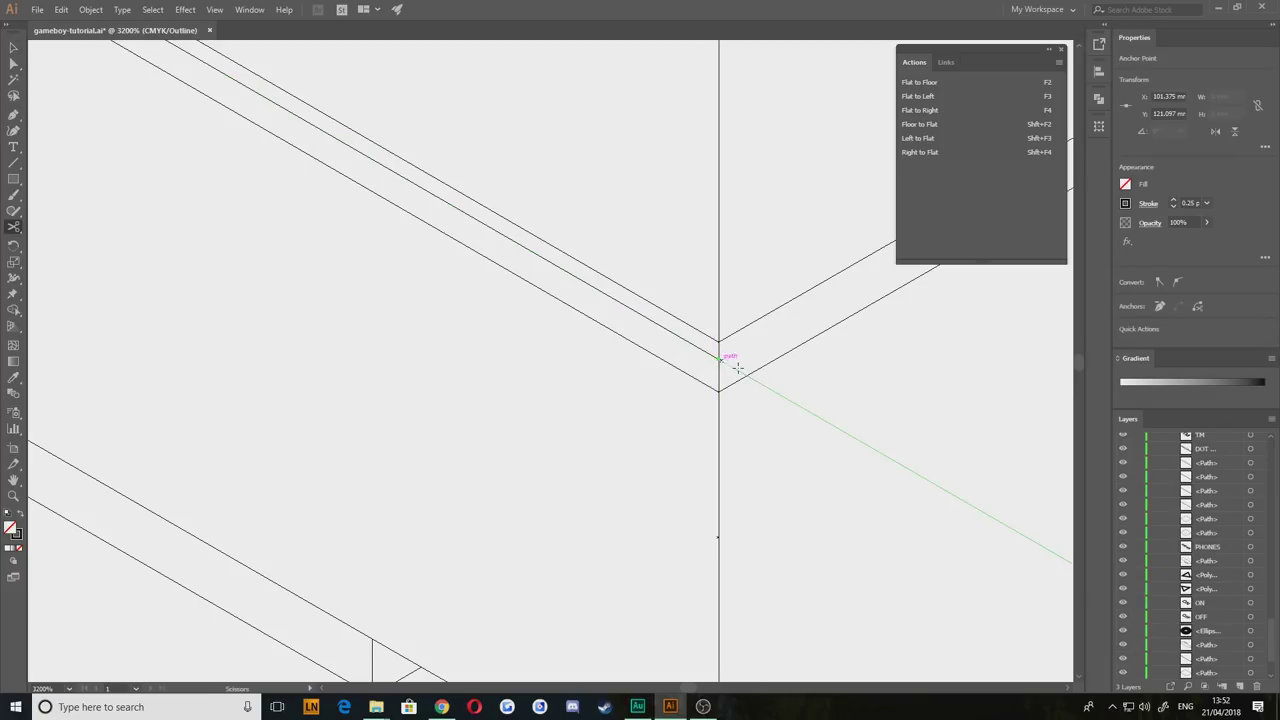
{"action": "key", "text": "v"}
{"action": "left_click", "coordinate": [798, 455]}
{"action": "left_click", "coordinate": [840, 436]}
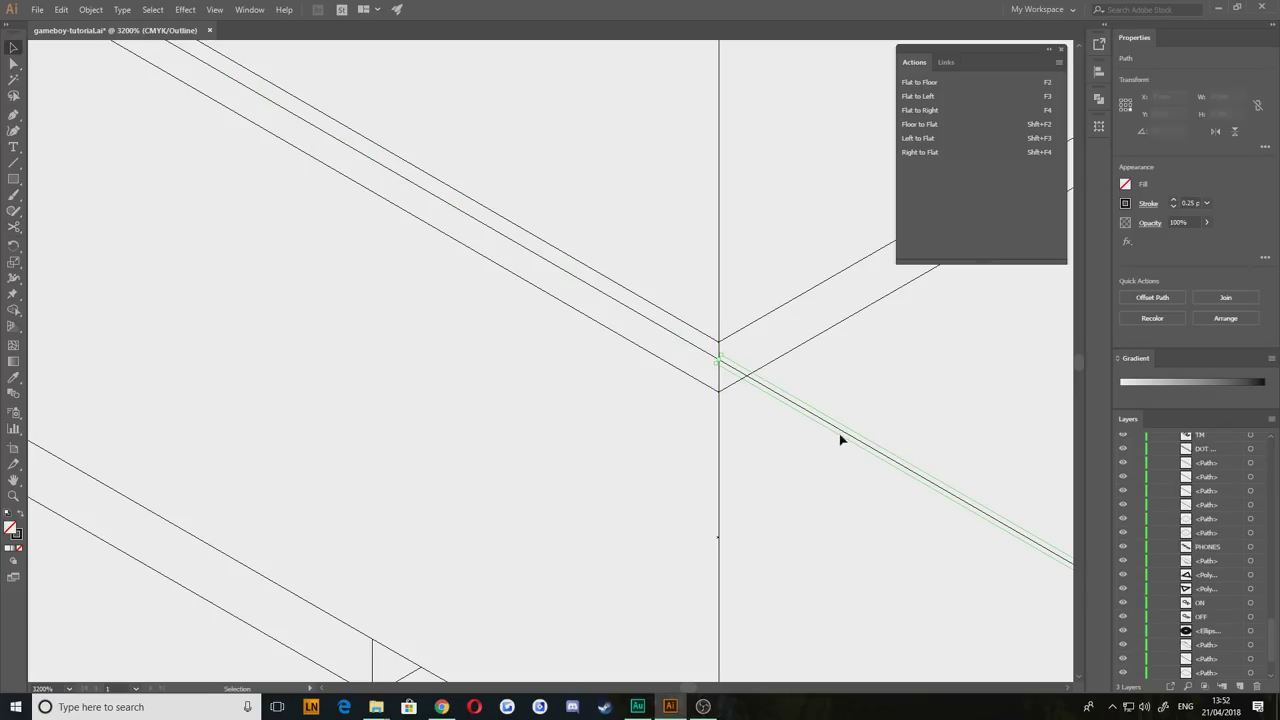
{"action": "key", "text": "Delete"}
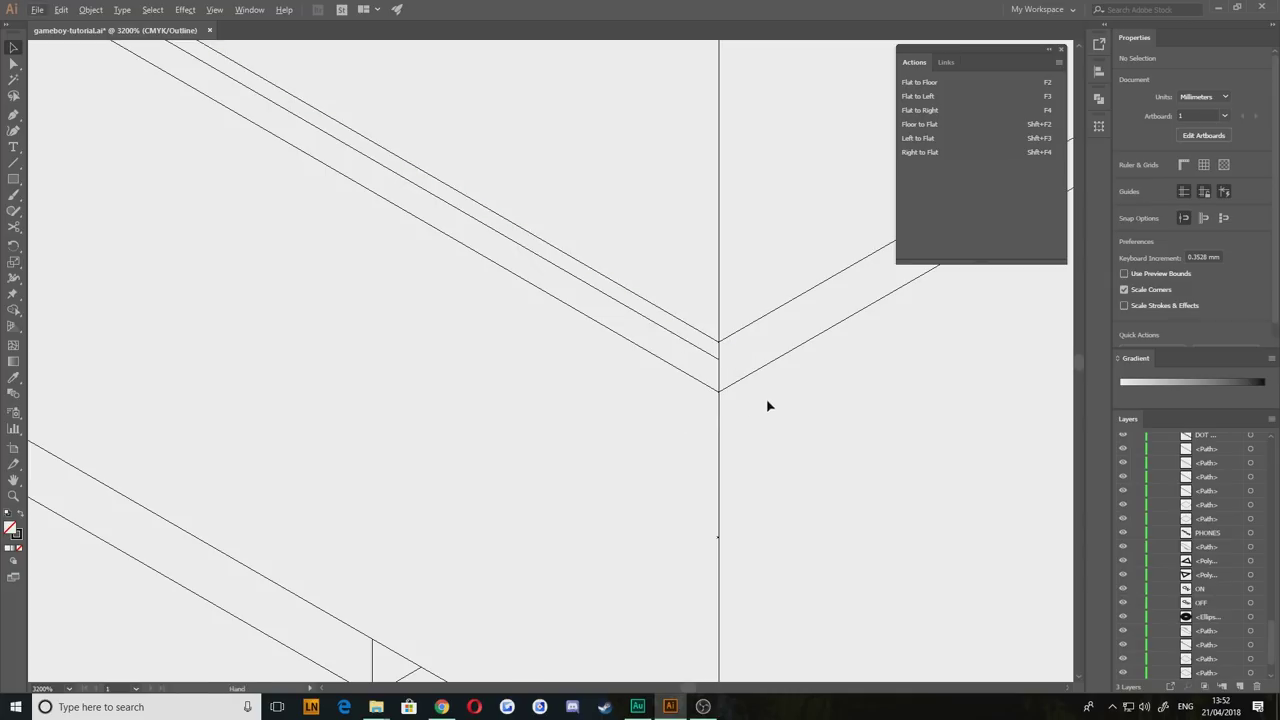
Step: Cut the front vertical corner edge just above and just below the seam and delete the piece in between
{"action": "left_click", "coordinate": [15, 226]}
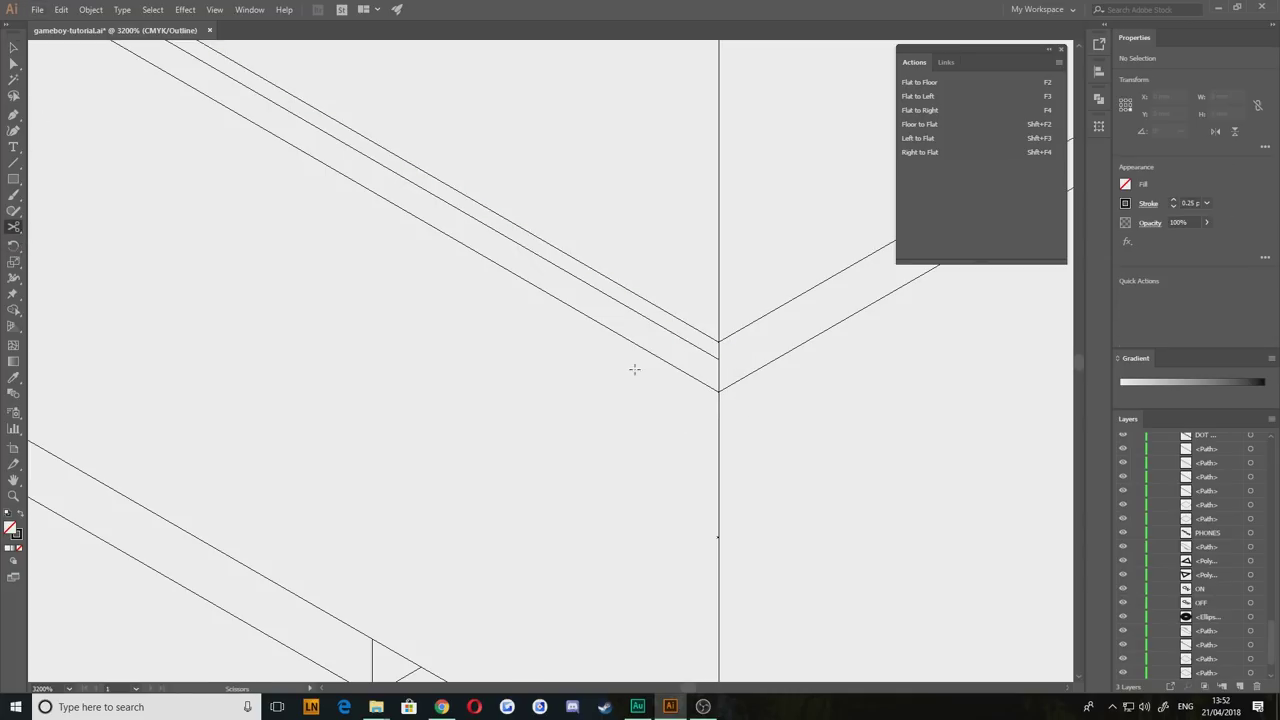
{"action": "left_click", "coordinate": [718, 389]}
{"action": "left_click", "coordinate": [762, 368]}
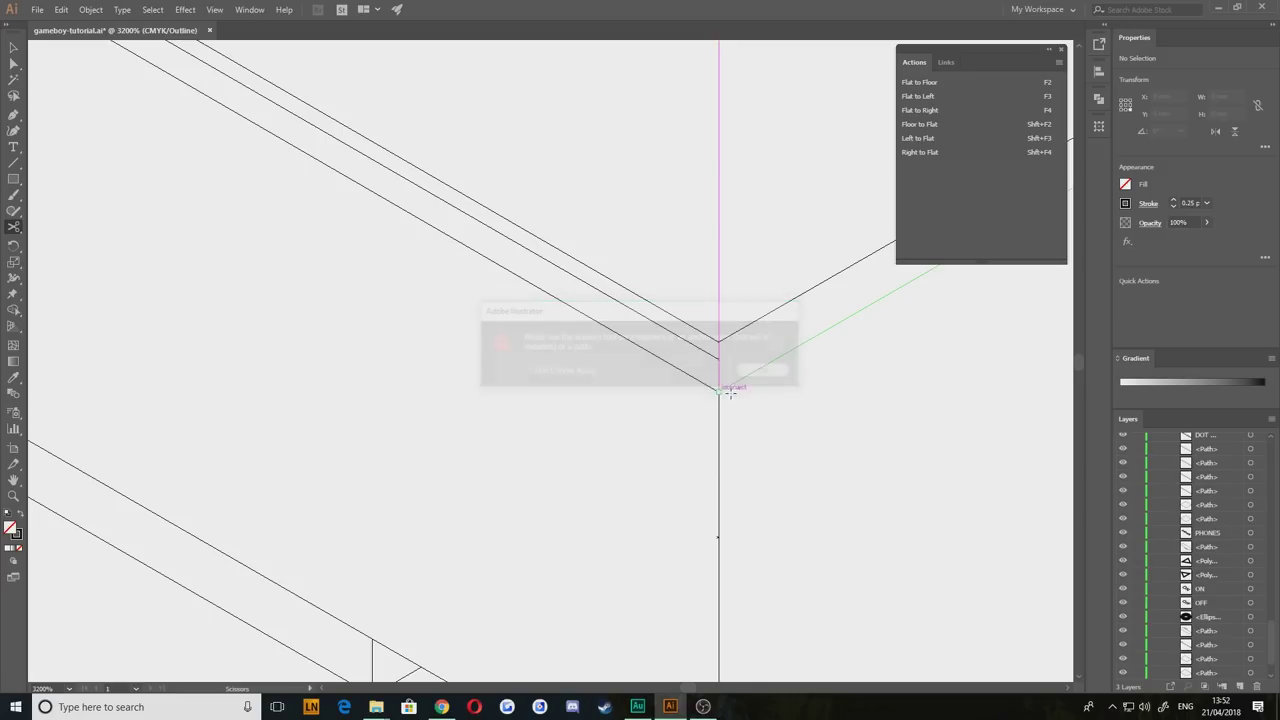
{"action": "left_click", "coordinate": [718, 402]}
{"action": "left_click", "coordinate": [718, 316]}
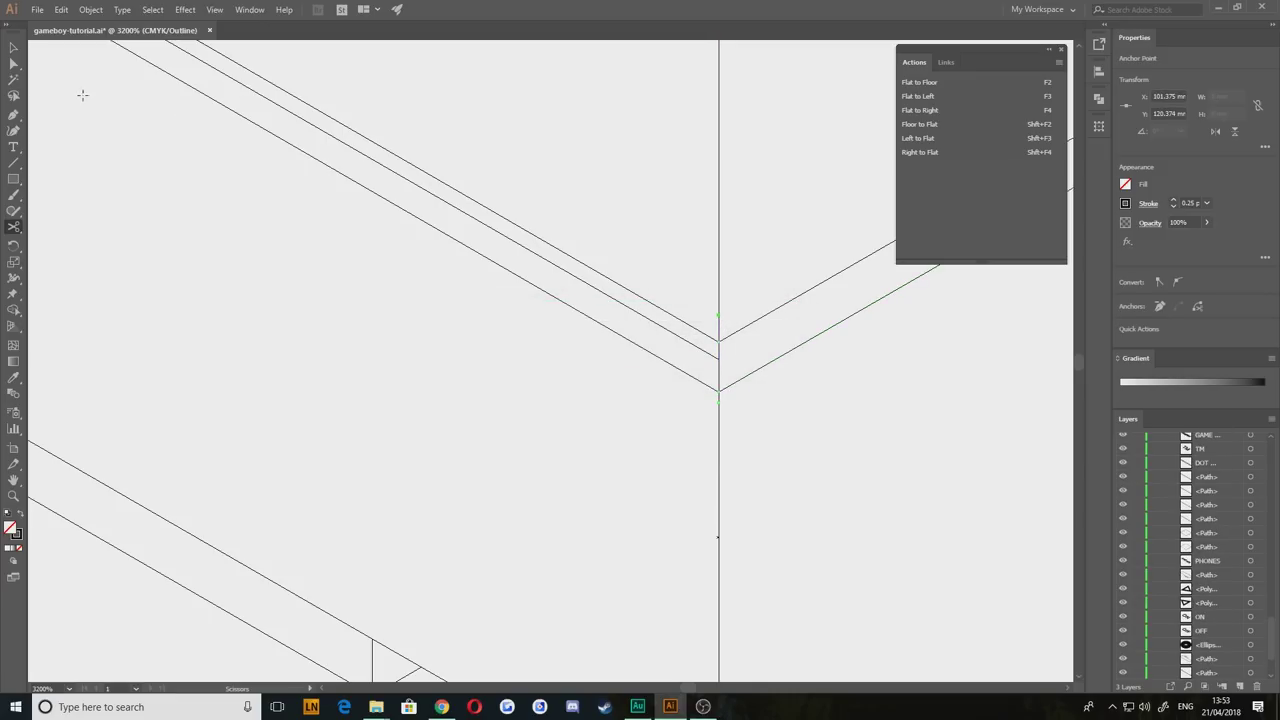
{"action": "left_click", "coordinate": [13, 48]}
{"action": "left_click", "coordinate": [630, 227]}
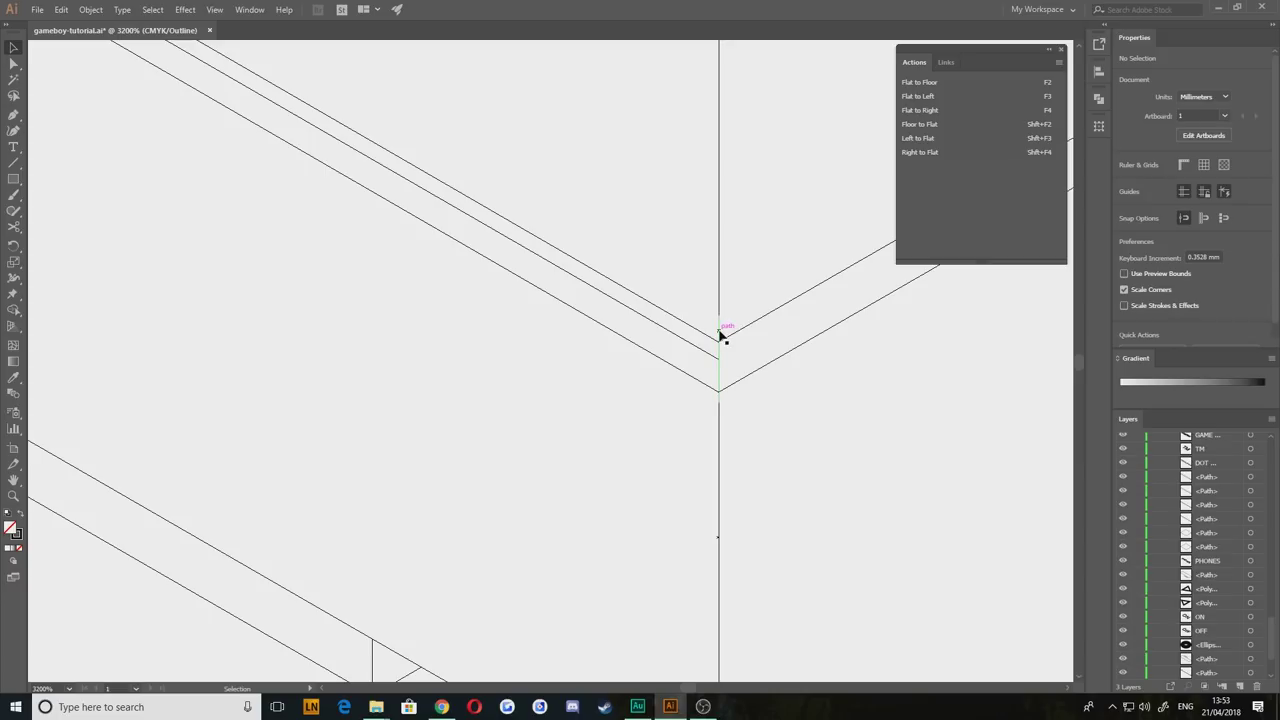
{"action": "left_click", "coordinate": [720, 335]}
{"action": "key", "text": "Delete"}
Step: Move the loose ends of the front vertical edges onto the corners of the upper and lower seam lines
{"action": "left_click", "coordinate": [13, 63]}
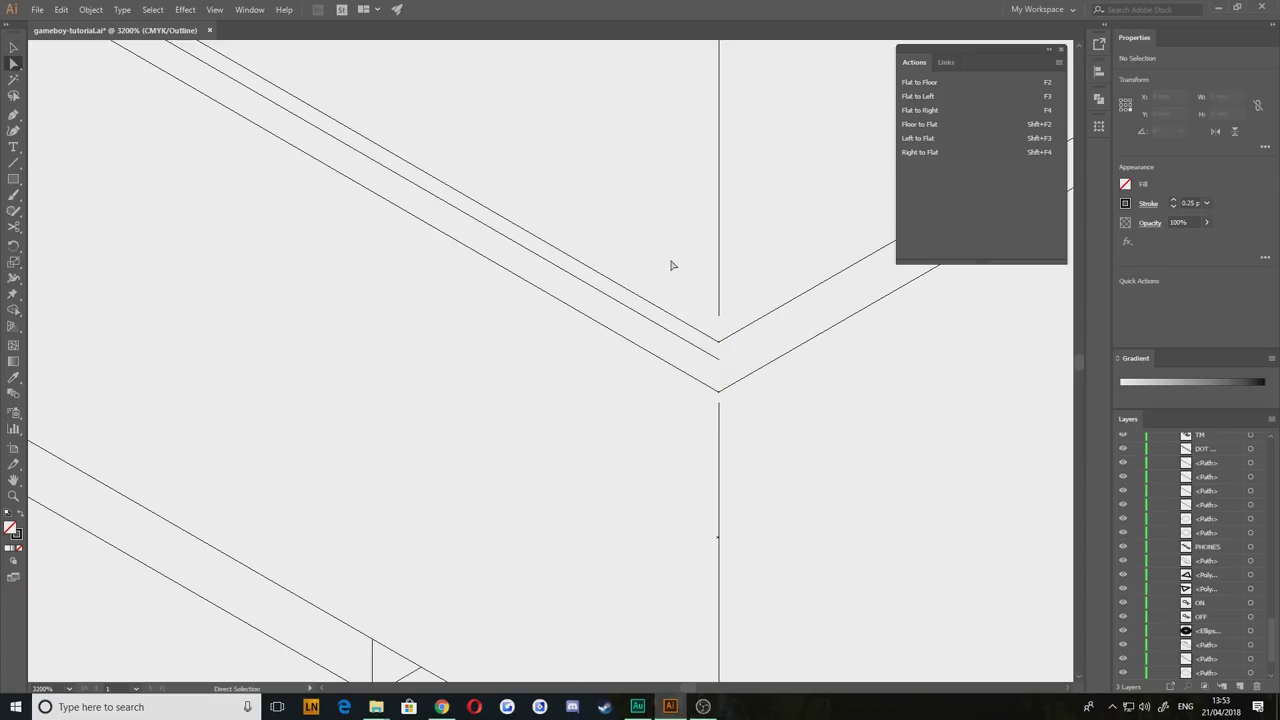
{"action": "scroll", "coordinate": [714, 343], "scroll_direction": "up", "scroll_amount": 5}
{"action": "left_click", "coordinate": [711, 287]}
{"action": "left_click_drag", "start_coordinate": [712, 287], "coordinate": [713, 394]}
{"action": "key", "text": "space"}
{"action": "left_click_drag", "start_coordinate": [712, 678], "coordinate": [660, 512]}
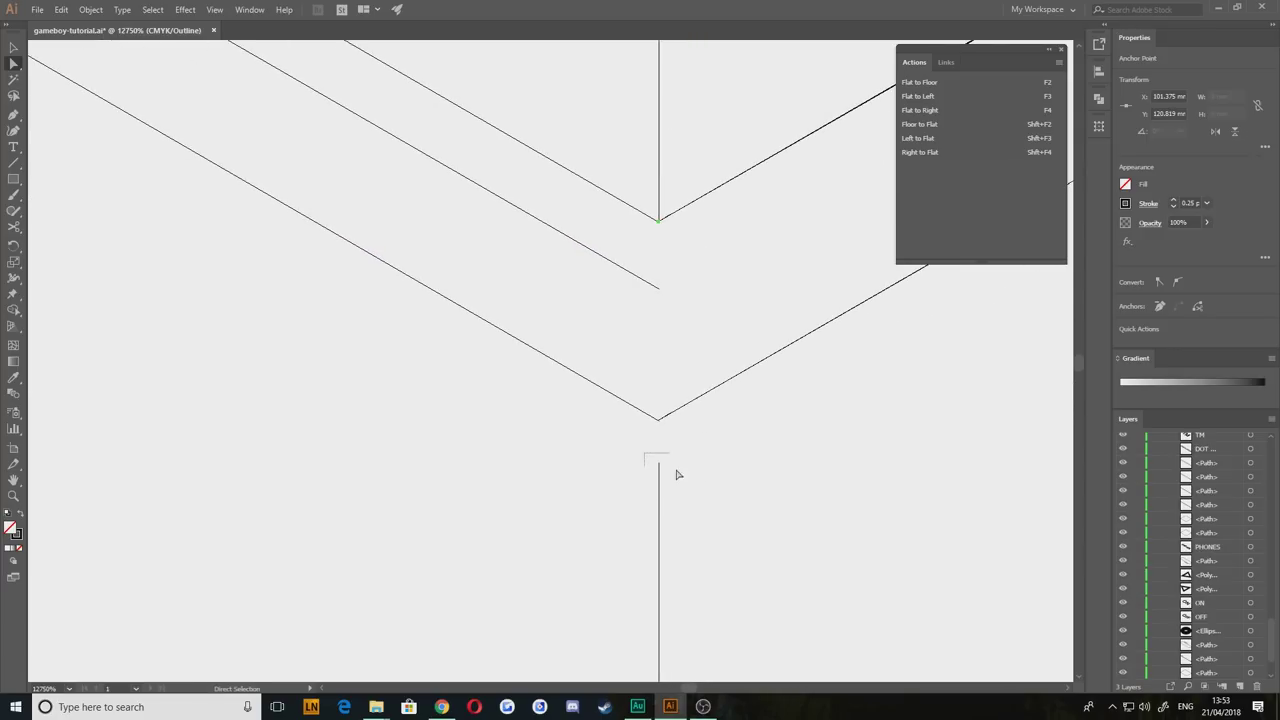
{"action": "left_click_drag", "start_coordinate": [660, 466], "coordinate": [659, 418]}
{"action": "left_click", "coordinate": [627, 410]}
{"action": "scroll", "coordinate": [627, 410], "scroll_direction": "down", "scroll_amount": 3}
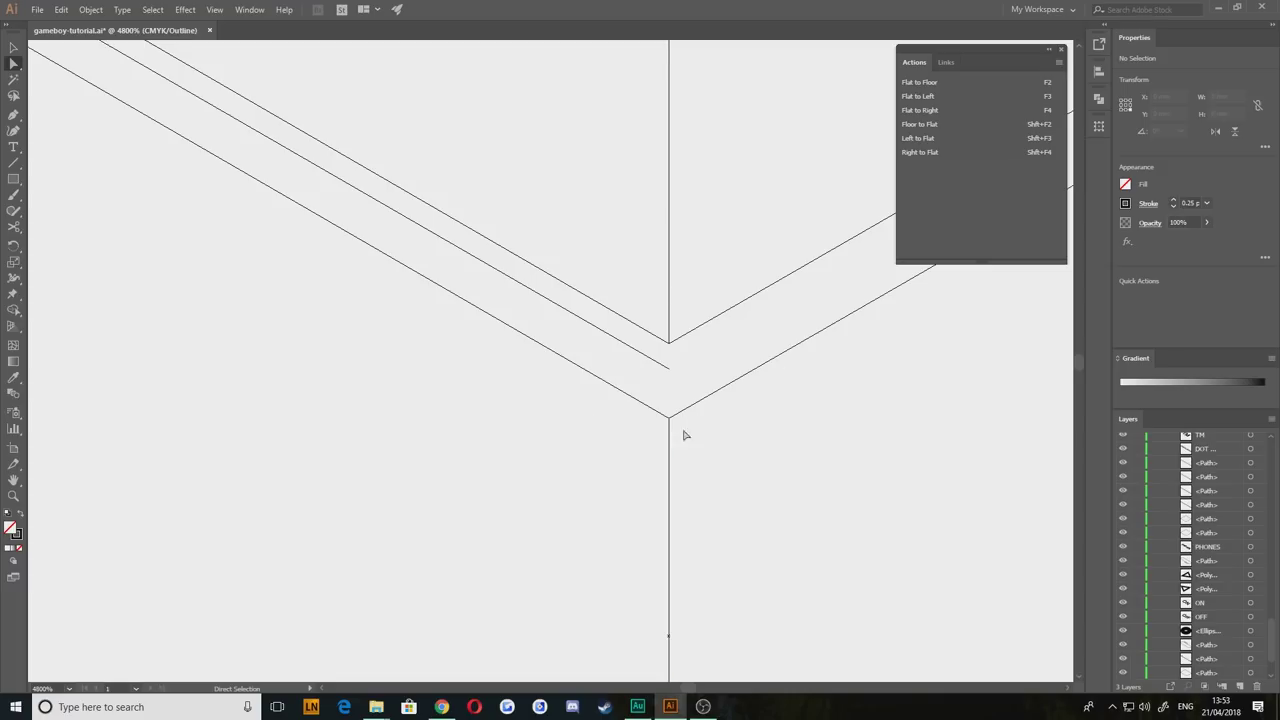
Step: Examine the three seam lines between the front corner and the headphone jack
{"action": "left_click", "coordinate": [42, 56]}
{"action": "left_click", "coordinate": [14, 48]}
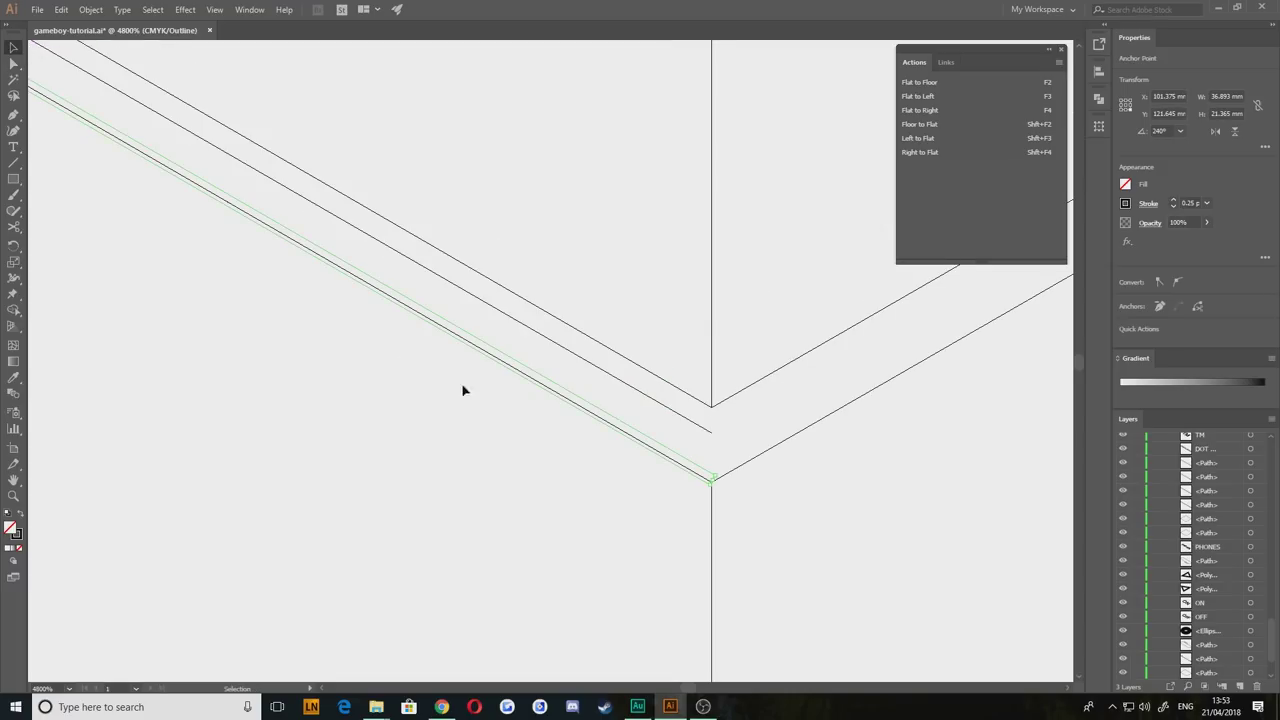
{"action": "left_click", "coordinate": [626, 489]}
{"action": "scroll", "coordinate": [706, 497], "scroll_direction": "down", "scroll_amount": 2}
{"action": "left_click_drag", "start_coordinate": [350, 341], "coordinate": [531, 415]}
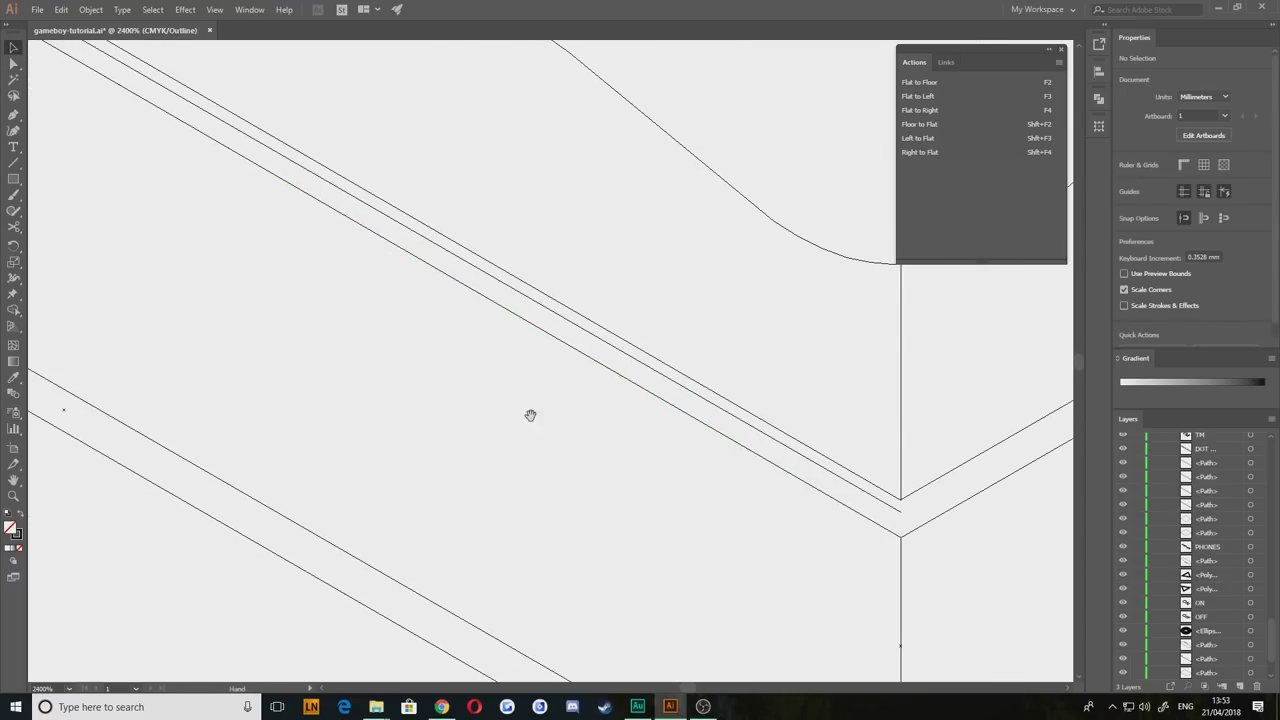
{"action": "left_click_drag", "start_coordinate": [299, 338], "coordinate": [575, 458]}
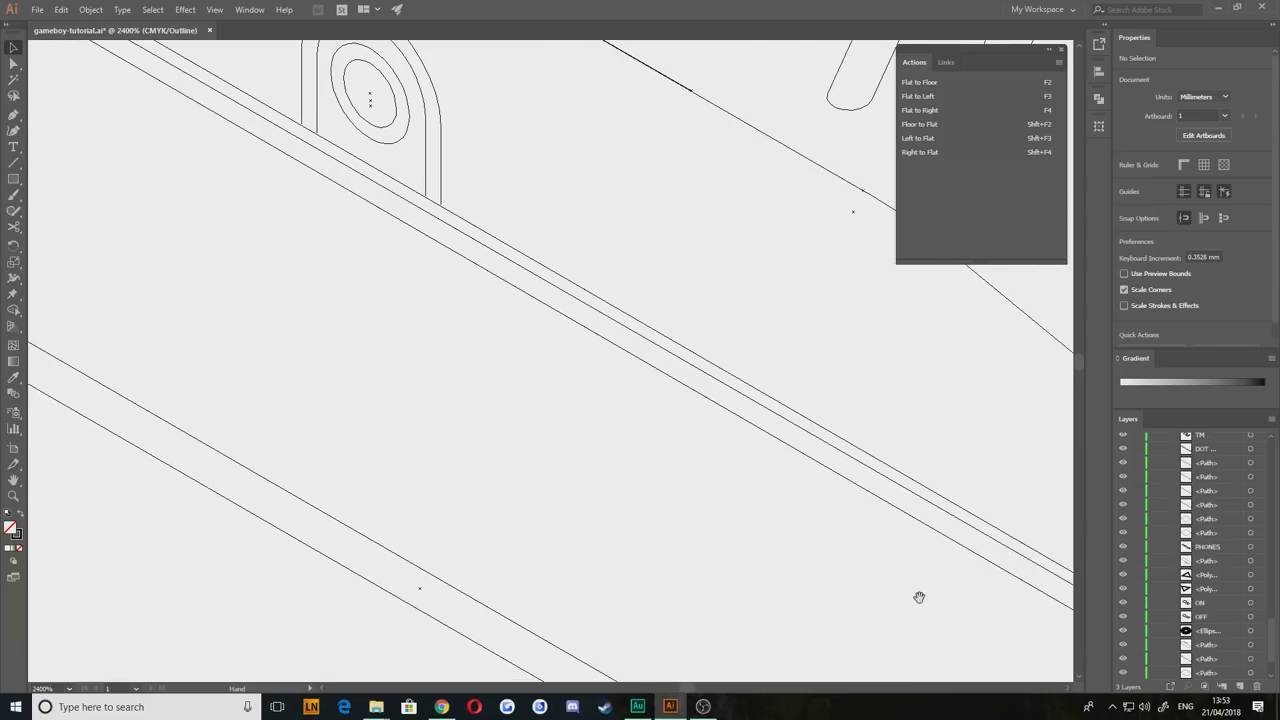
{"action": "left_click_drag", "start_coordinate": [919, 597], "coordinate": [692, 517]}
Step: Try to pull the upper seam line's front corner down onto the end of the middle seam line
{"action": "scroll", "coordinate": [716, 548], "scroll_direction": "up", "scroll_amount": 2}
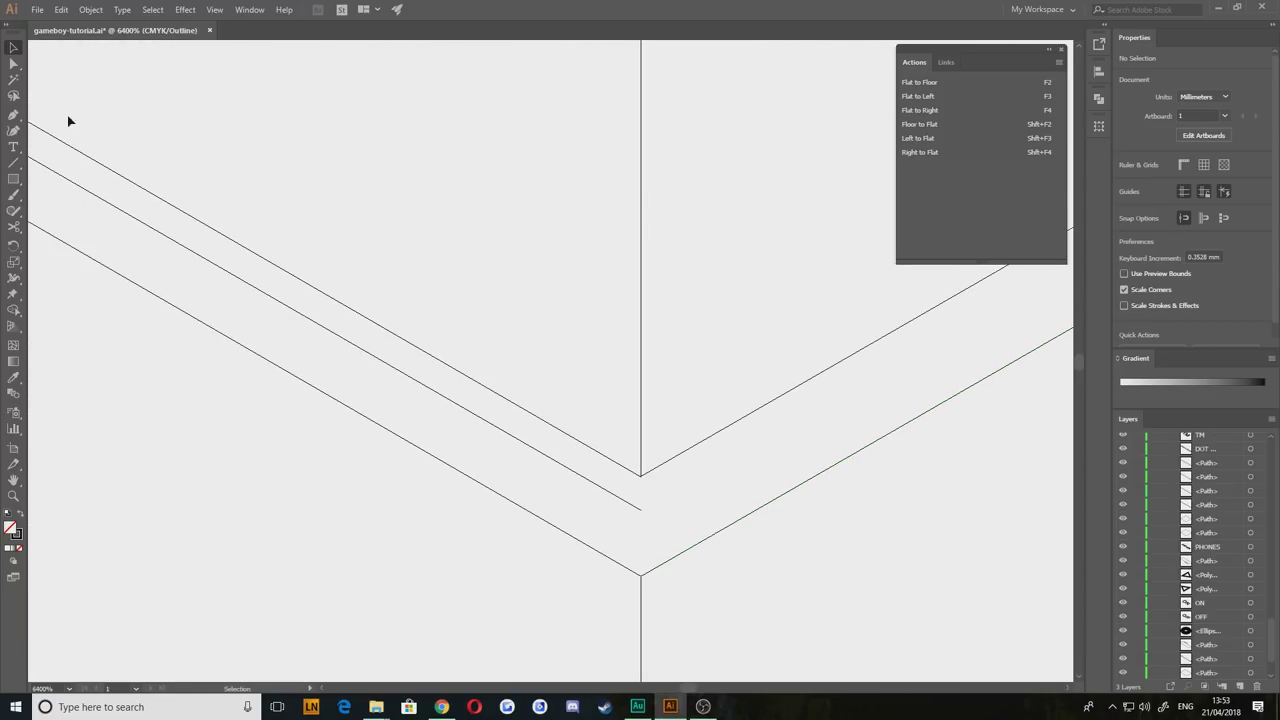
{"action": "left_click", "coordinate": [13, 115]}
{"action": "left_click", "coordinate": [13, 62]}
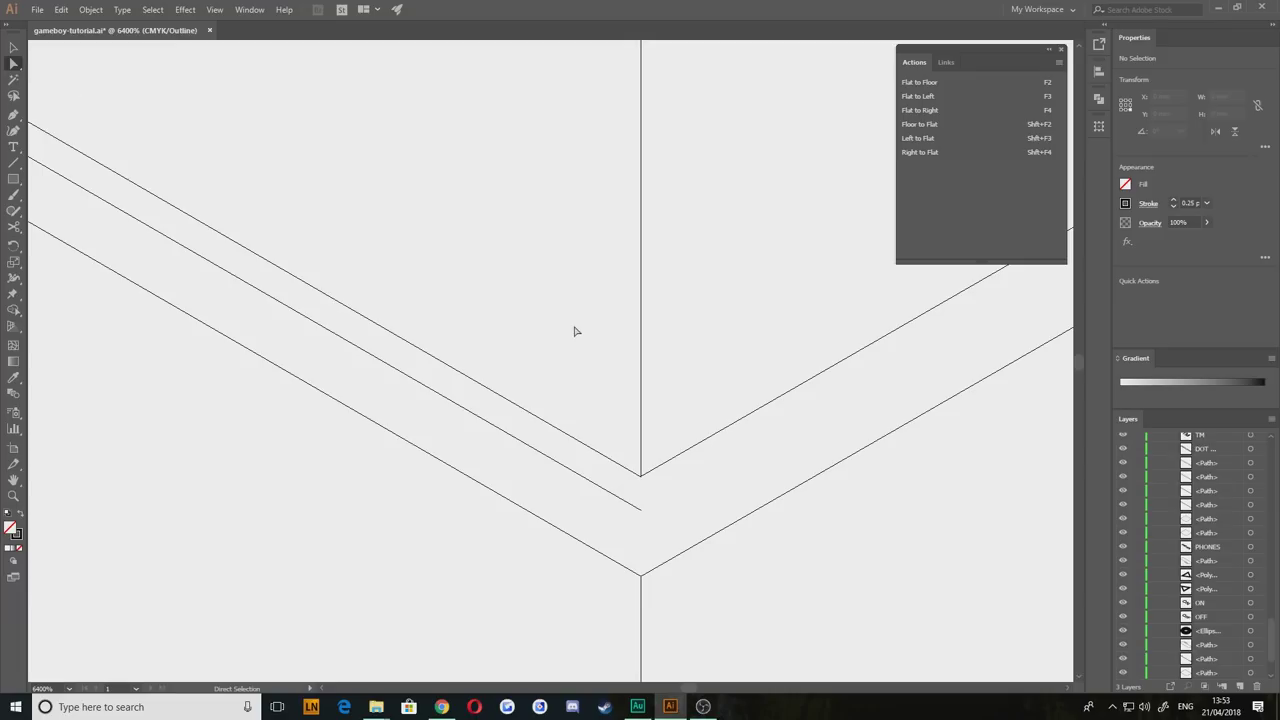
{"action": "left_click", "coordinate": [640, 358]}
{"action": "left_click", "coordinate": [642, 476]}
{"action": "left_click_drag", "start_coordinate": [643, 478], "coordinate": [645, 505]}
{"action": "key", "text": "ctrl+z"}
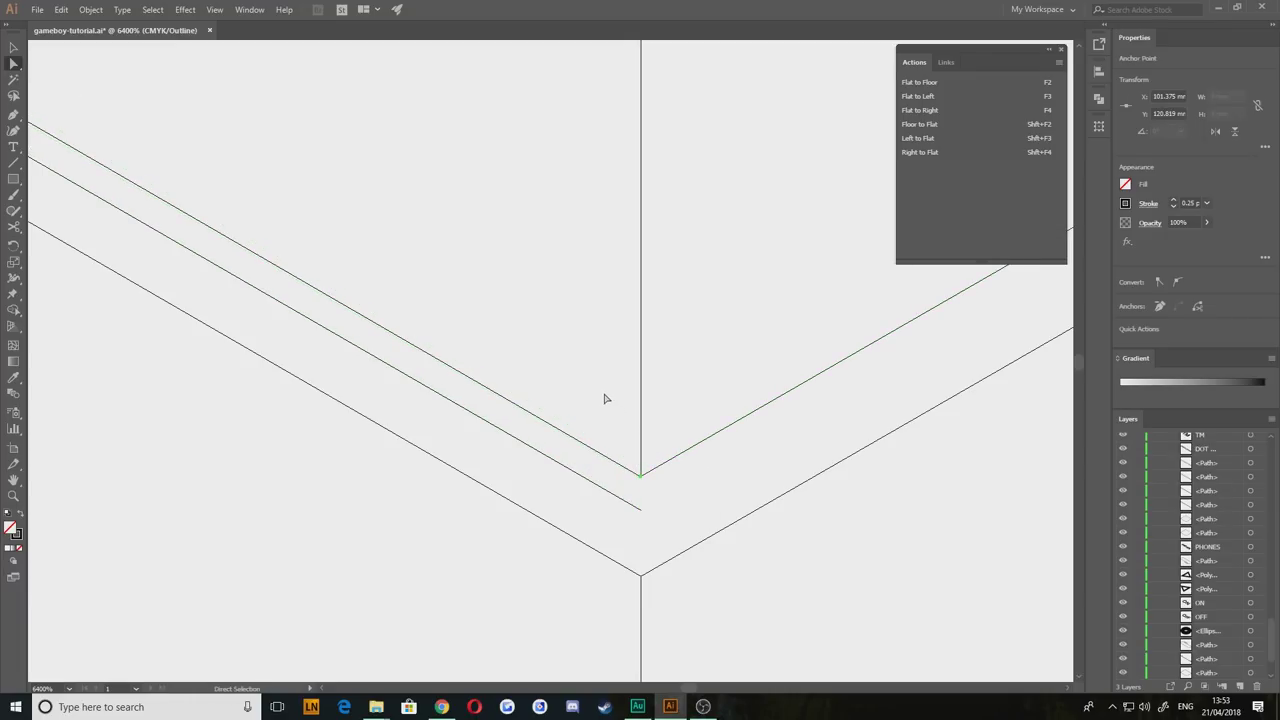
{"action": "left_click", "coordinate": [641, 454]}
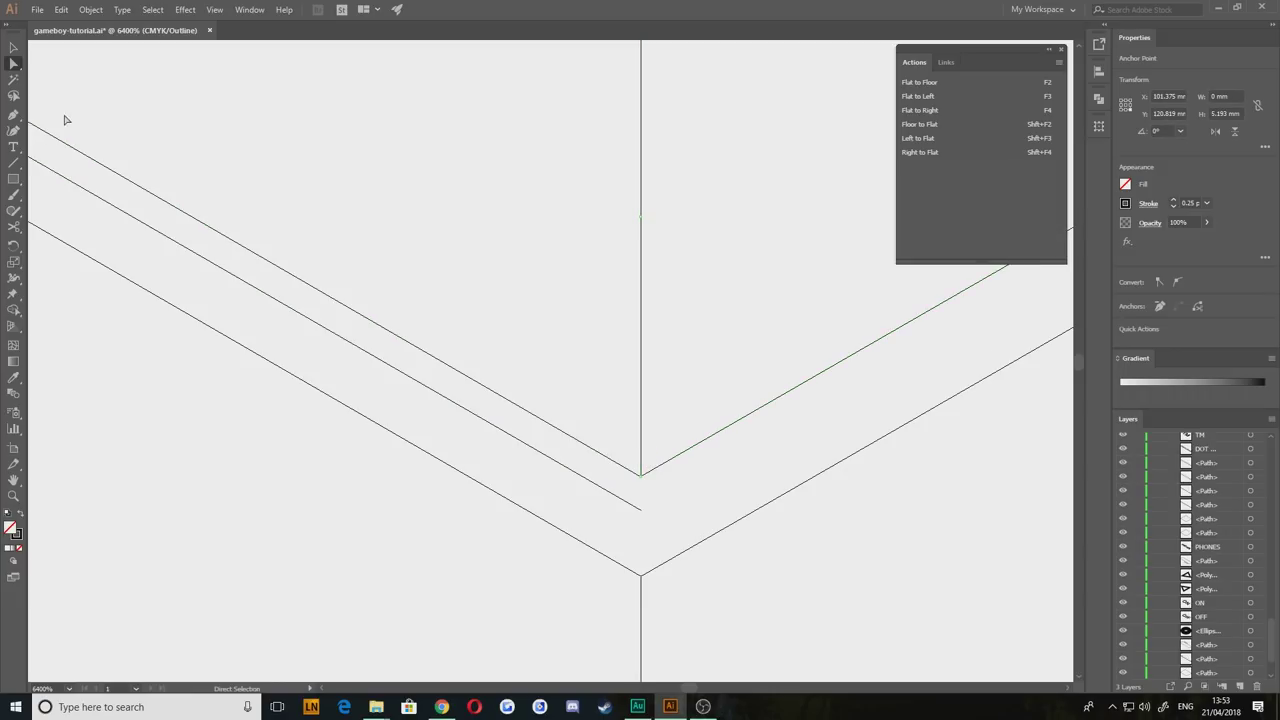
Step: Draw a short vertical line from the middle seam line's end up to the upper seam line's front corner
{"action": "left_click", "coordinate": [15, 116]}
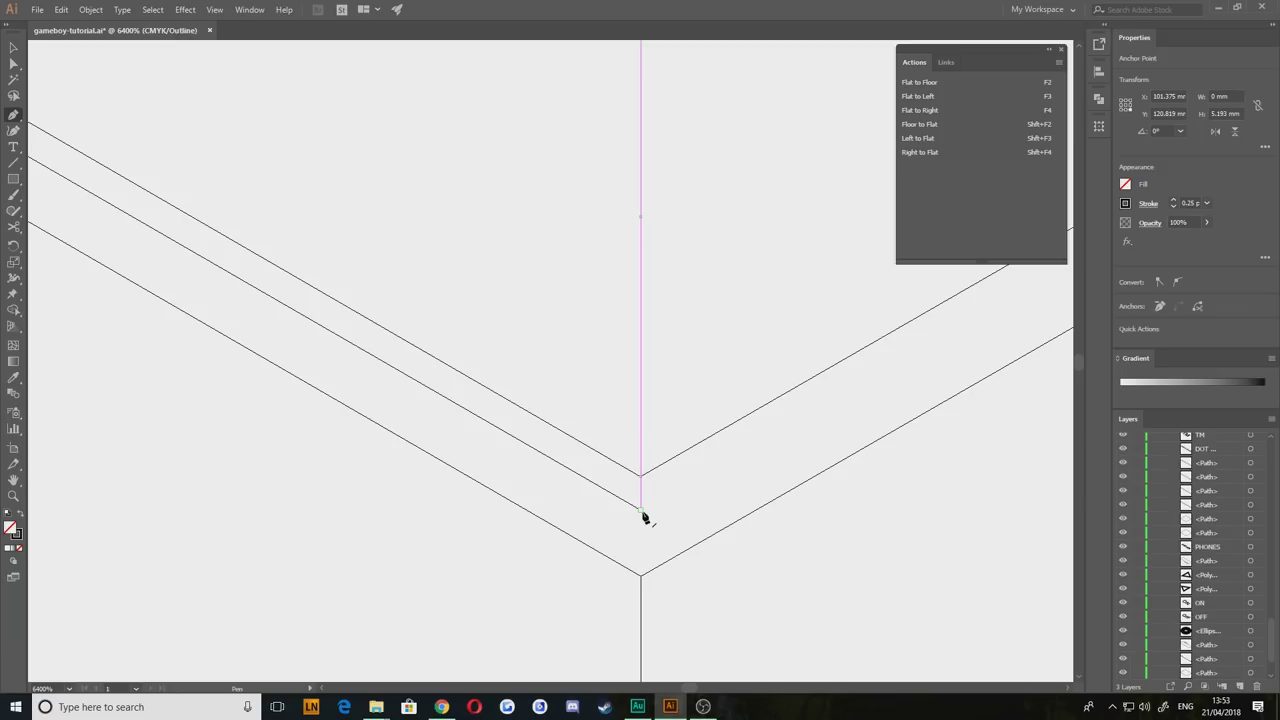
{"action": "left_click", "coordinate": [642, 509]}
{"action": "left_click", "coordinate": [641, 477]}
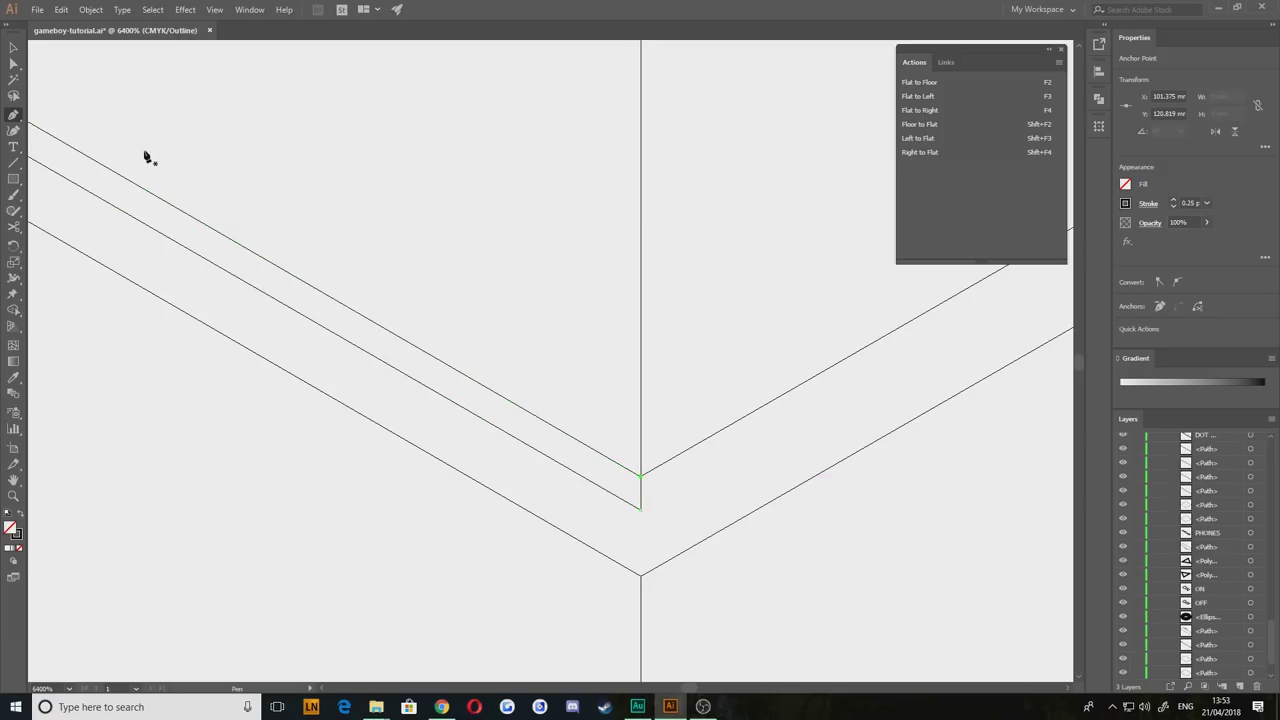
{"action": "left_click", "coordinate": [13, 47]}
{"action": "left_click", "coordinate": [283, 152]}
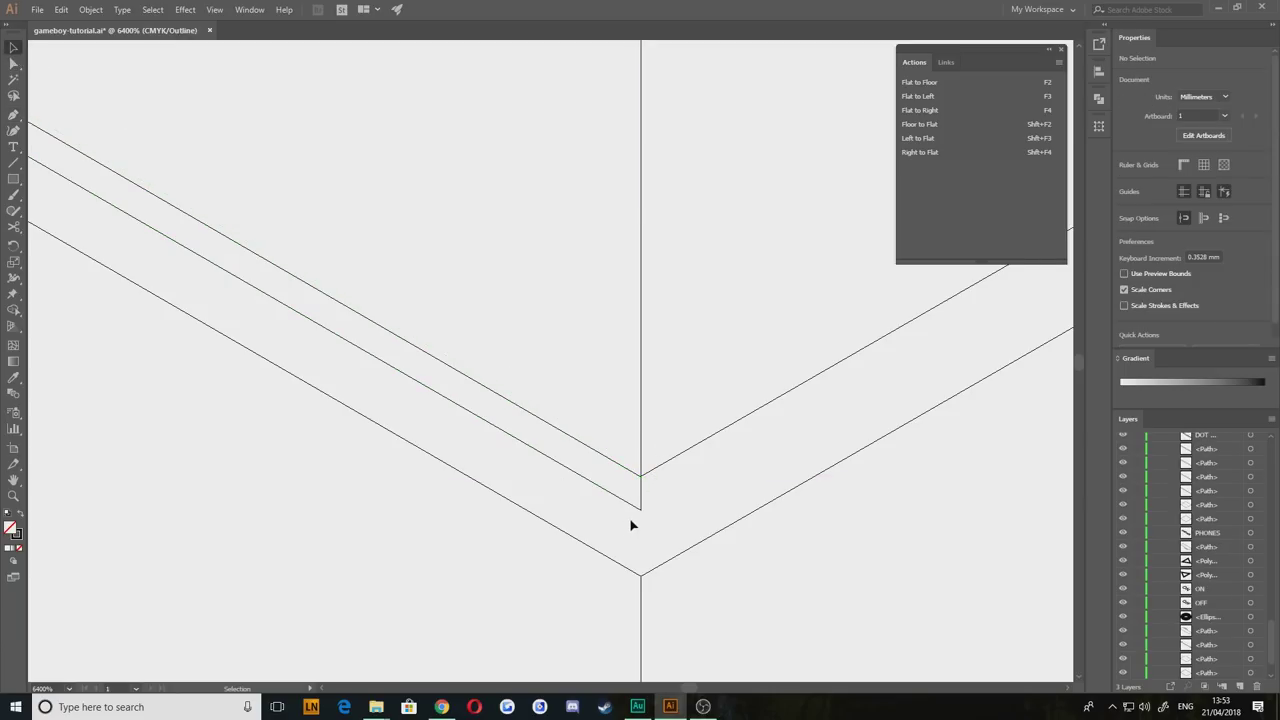
Step: Cut the upper seam line at two points inside the headphone jack's arch and delete the section between them
{"action": "scroll", "coordinate": [631, 525], "scroll_direction": "down", "scroll_amount": 3}
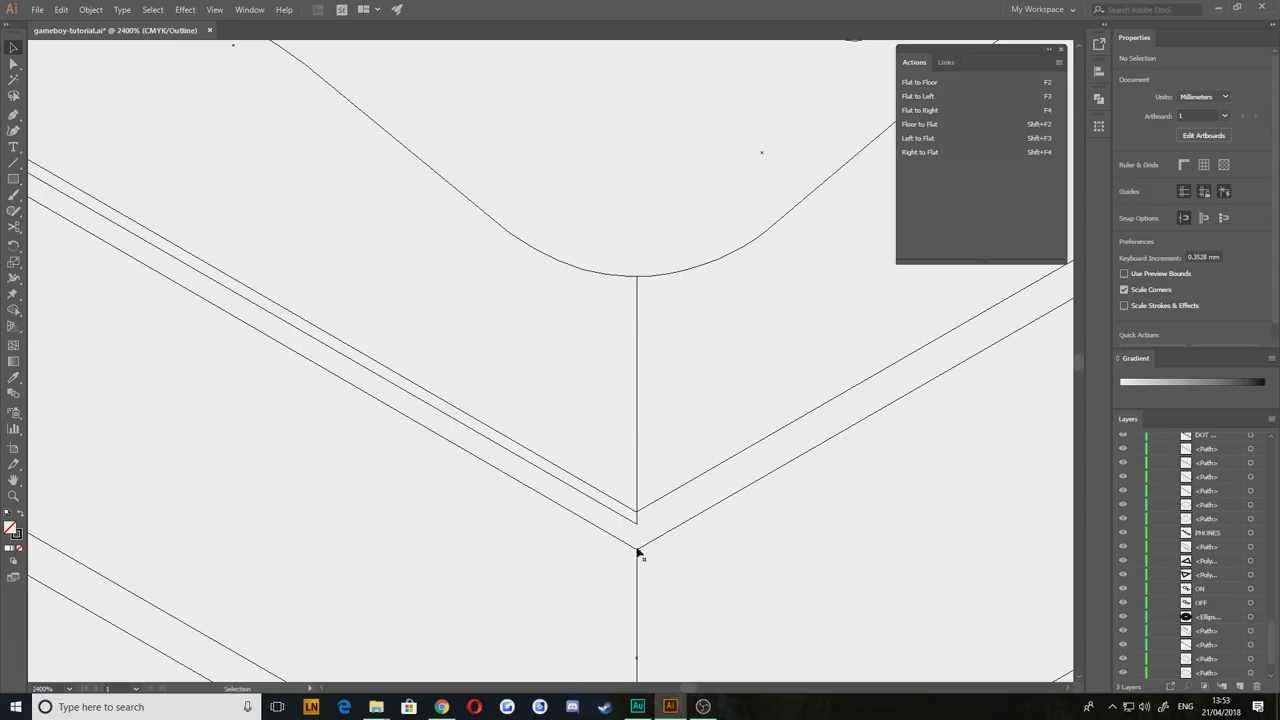
{"action": "left_click_drag", "start_coordinate": [249, 331], "coordinate": [797, 526]}
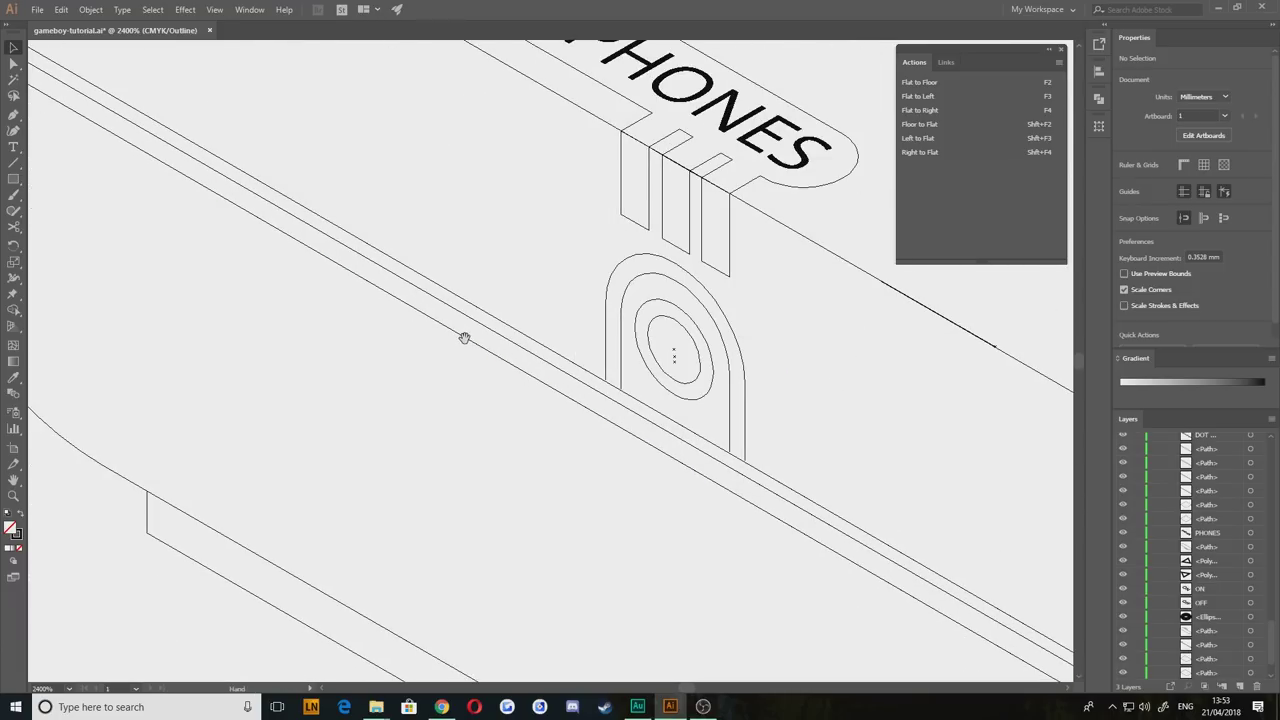
{"action": "left_click_drag", "start_coordinate": [320, 308], "coordinate": [779, 581]}
{"action": "left_click_drag", "start_coordinate": [627, 402], "coordinate": [270, 215]}
{"action": "left_click_drag", "start_coordinate": [655, 550], "coordinate": [388, 437]}
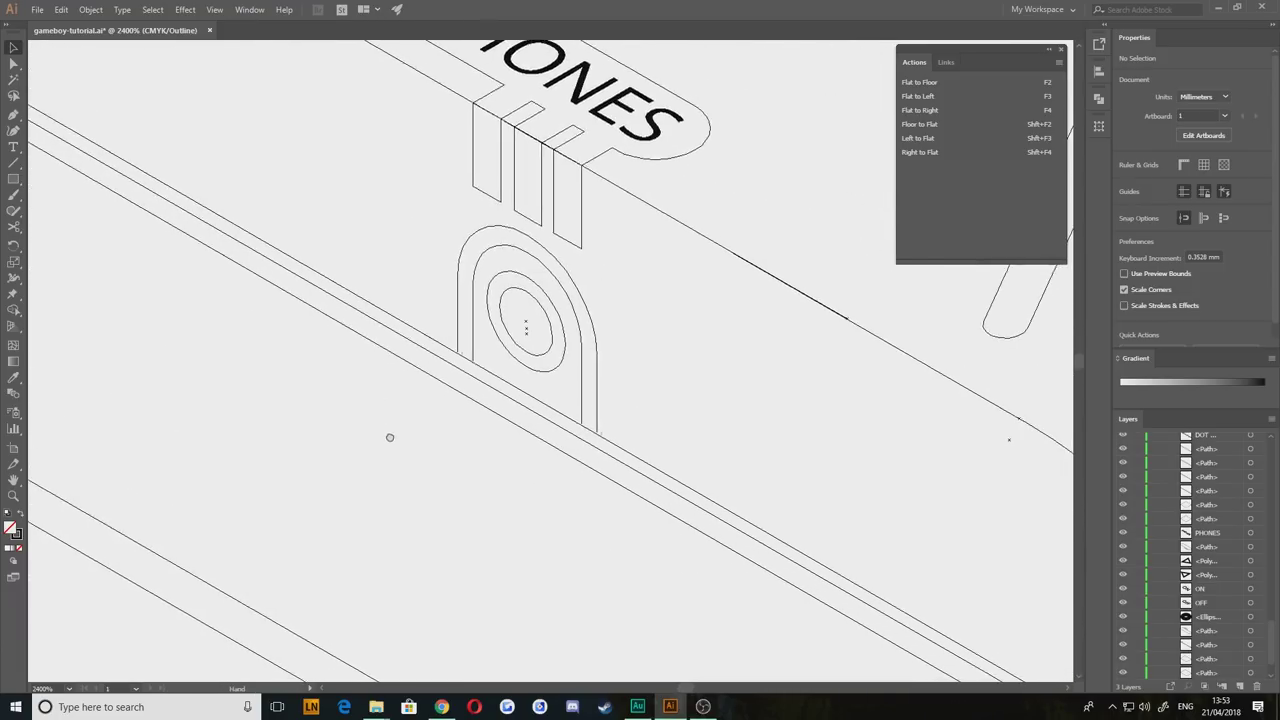
{"action": "scroll", "coordinate": [482, 413], "scroll_direction": "up", "scroll_amount": 2}
{"action": "left_click_drag", "start_coordinate": [409, 314], "coordinate": [479, 381]}
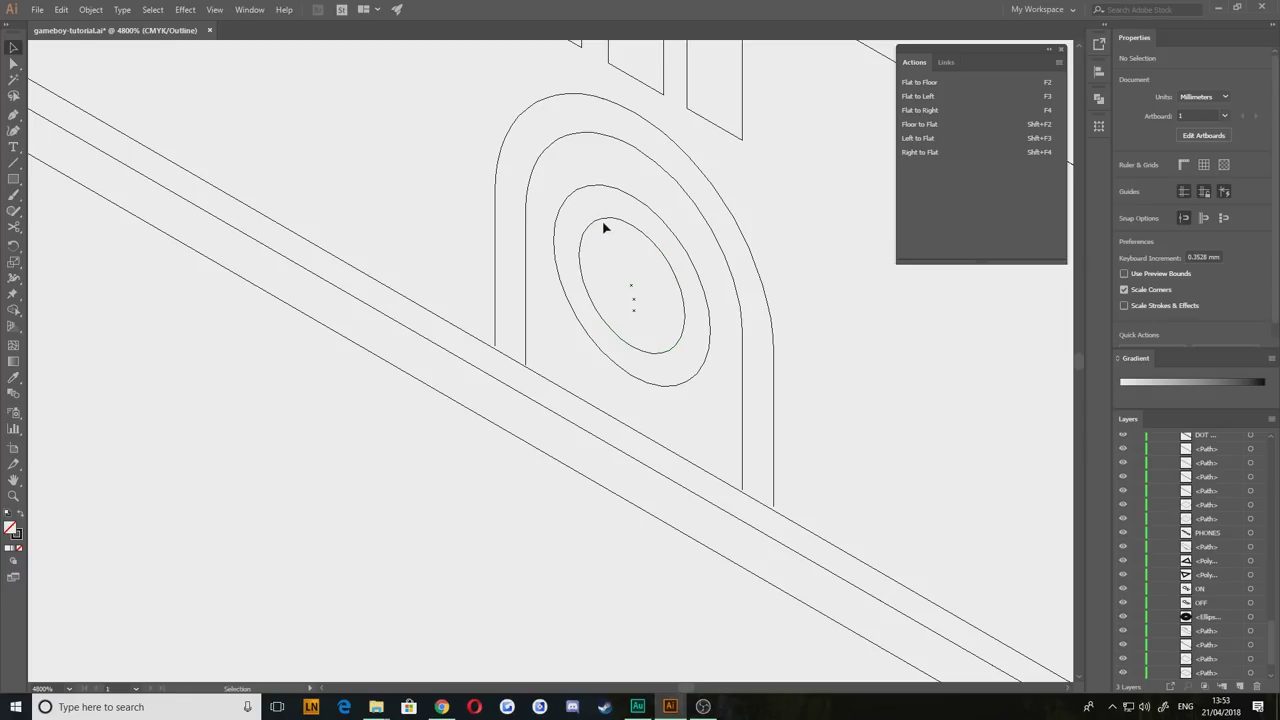
{"action": "left_click", "coordinate": [13, 226]}
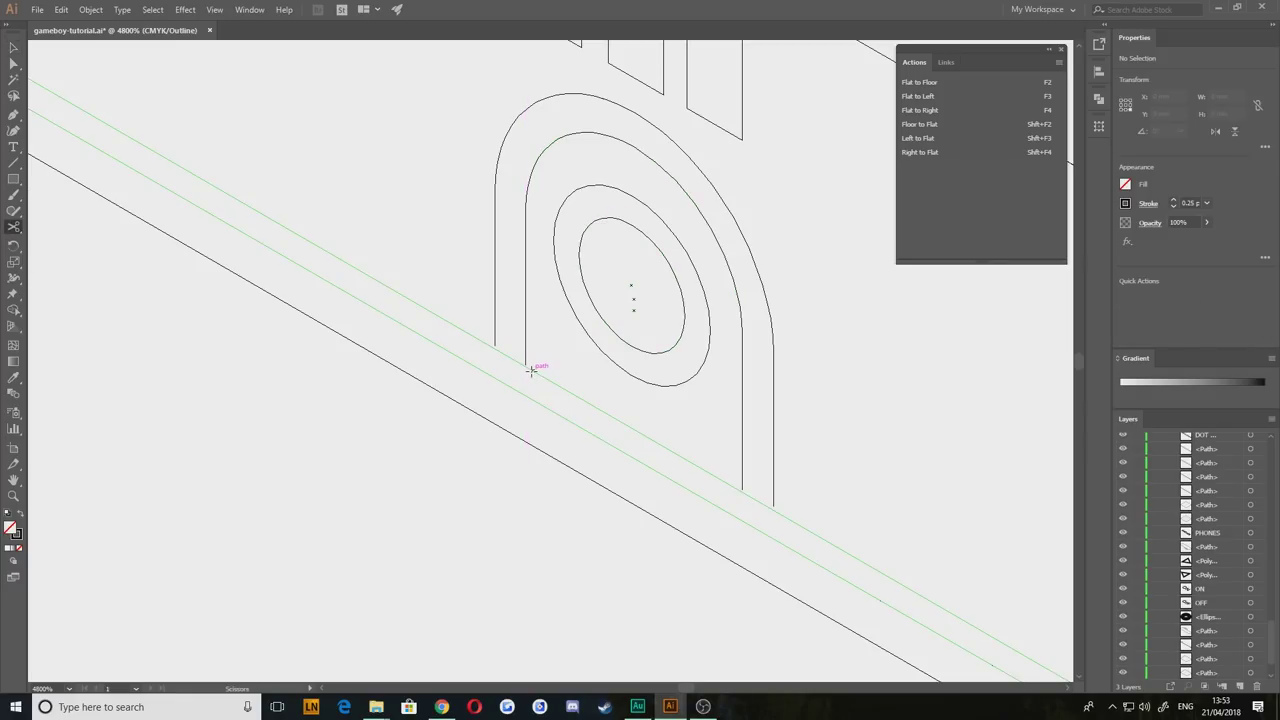
{"action": "left_click", "coordinate": [533, 372]}
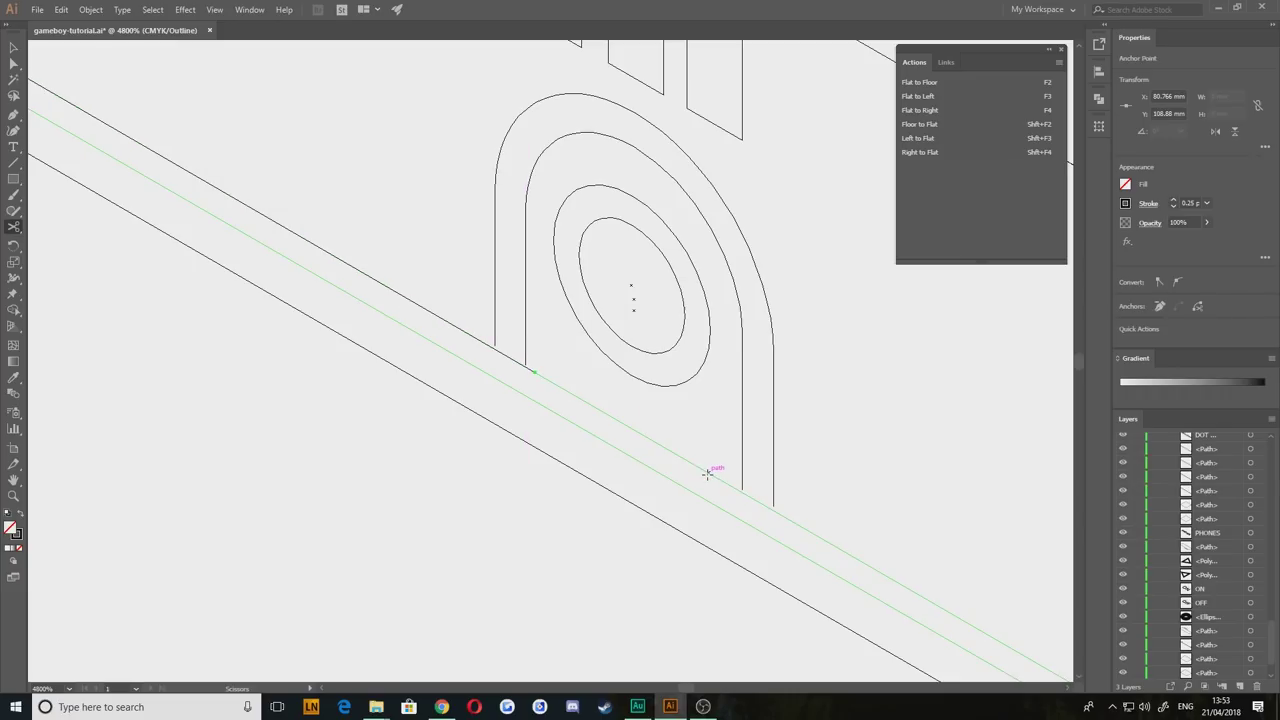
{"action": "left_click", "coordinate": [707, 474]}
{"action": "left_click", "coordinate": [13, 47]}
{"action": "key", "text": "Delete"}
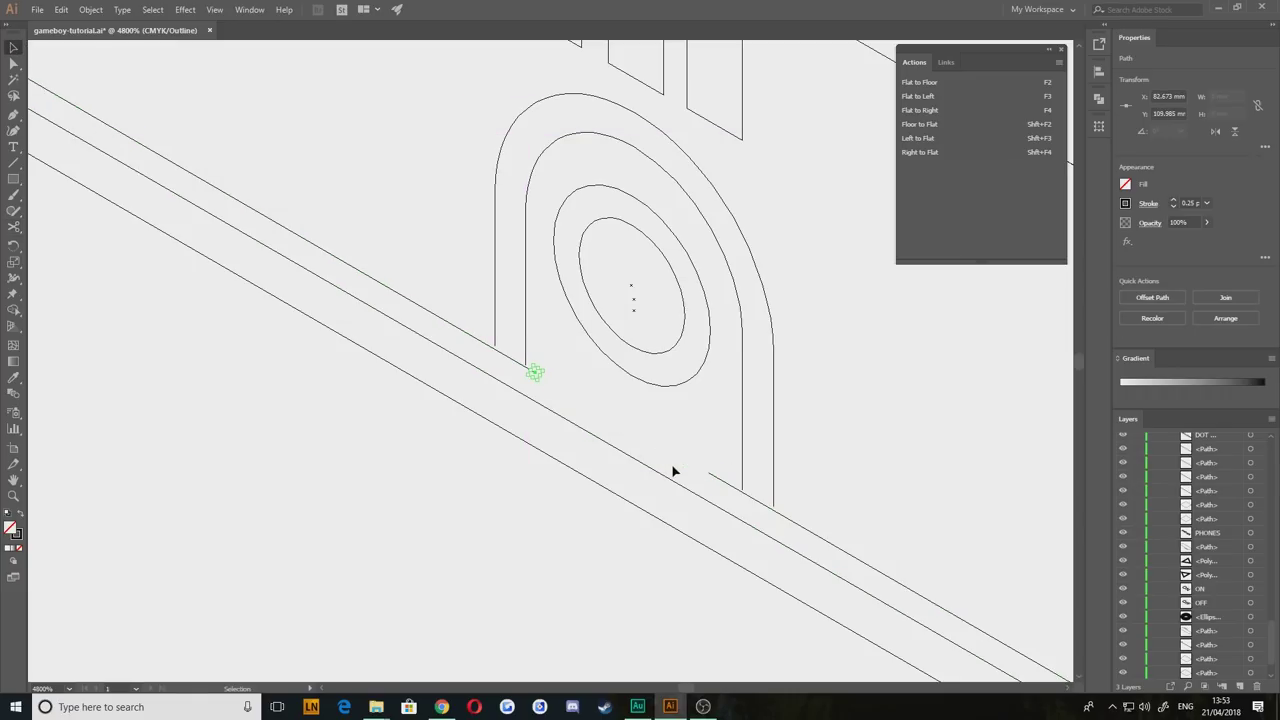
Step: Extend the four lower ends of the headphone jack's two arch outlines straight down past the upper seam line
{"action": "left_click", "coordinate": [13, 63]}
{"action": "scroll", "coordinate": [550, 395], "scroll_direction": "up", "scroll_amount": 3}
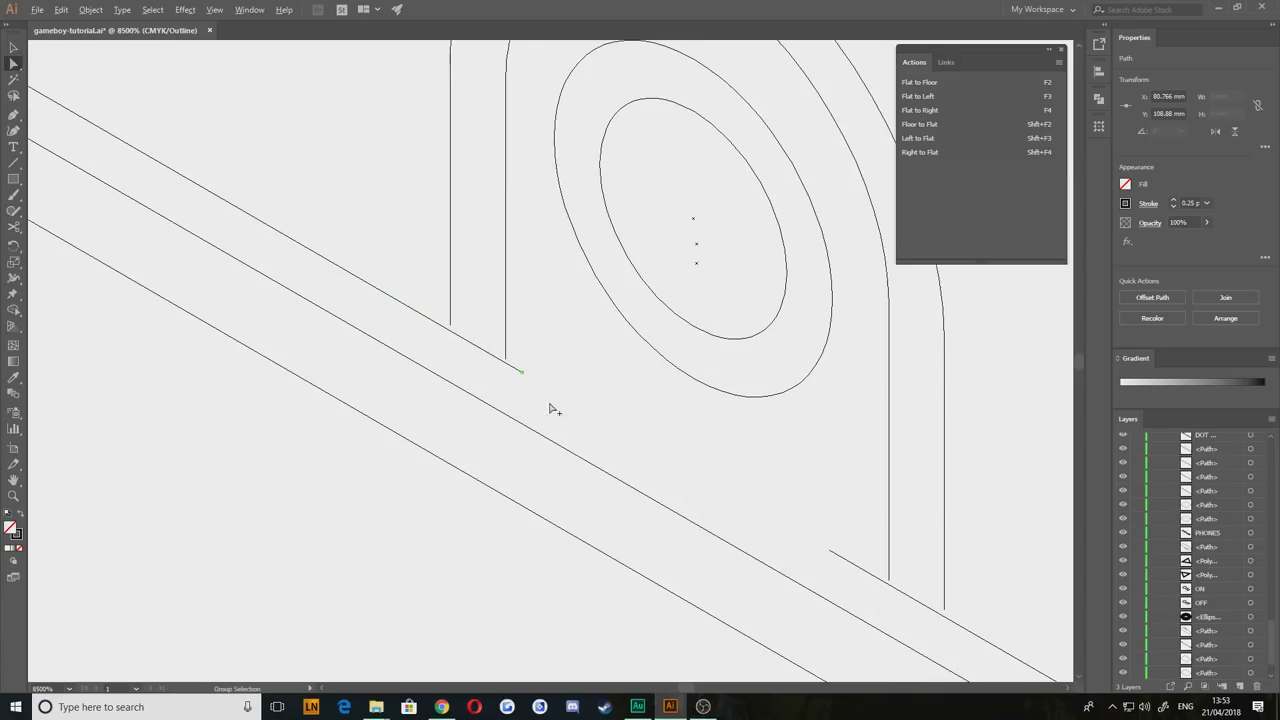
{"action": "left_click", "coordinate": [507, 359]}
{"action": "left_click", "coordinate": [451, 322], "text": "shift"}
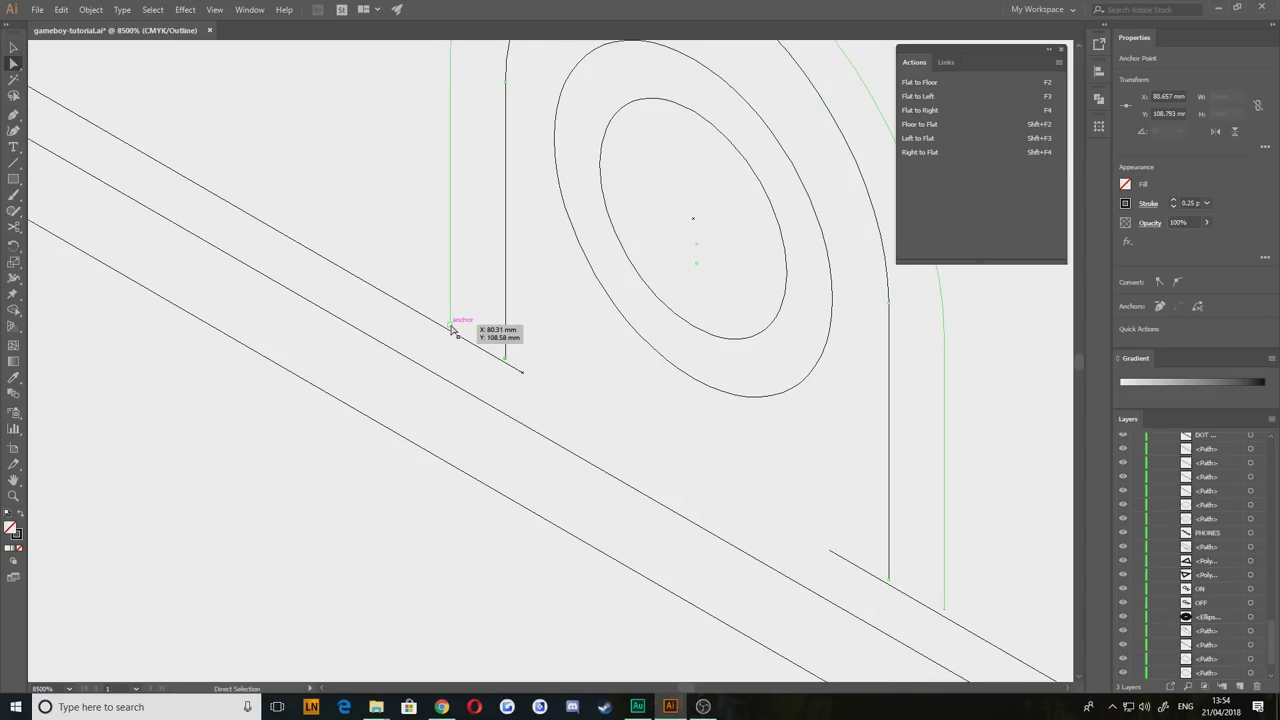
{"action": "left_click", "coordinate": [889, 580]}
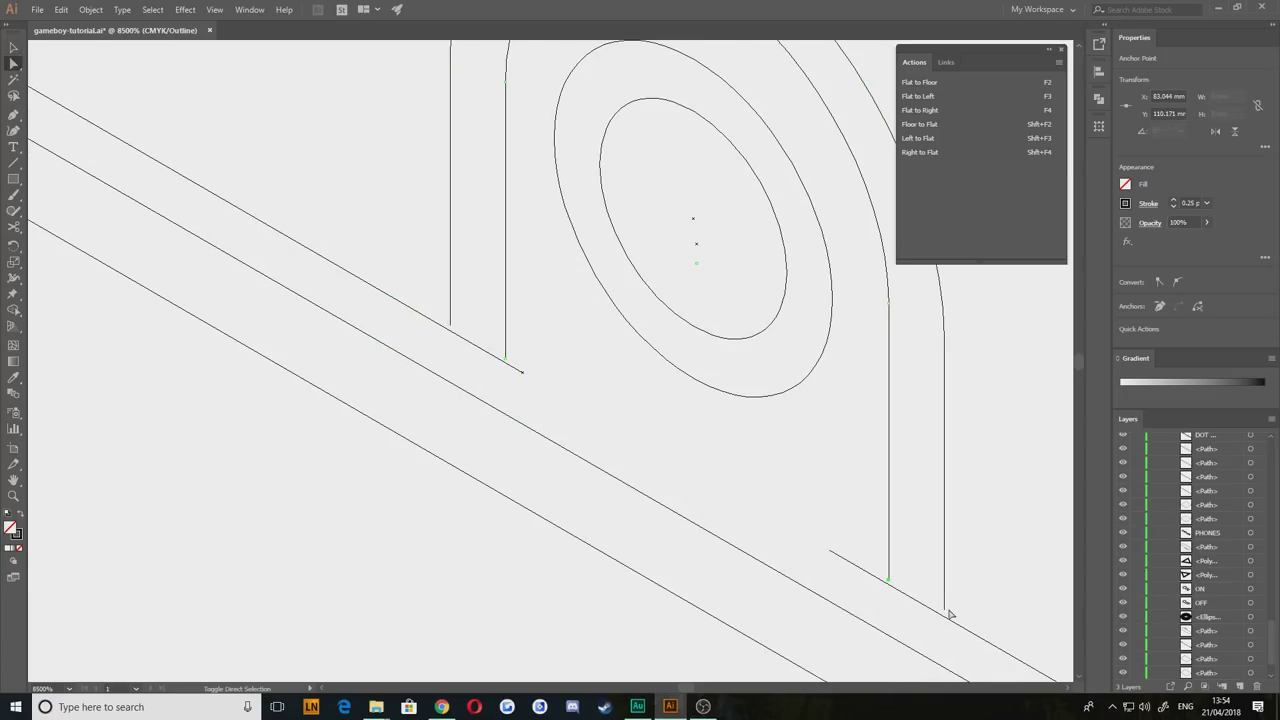
{"action": "left_click", "coordinate": [945, 609], "text": "shift"}
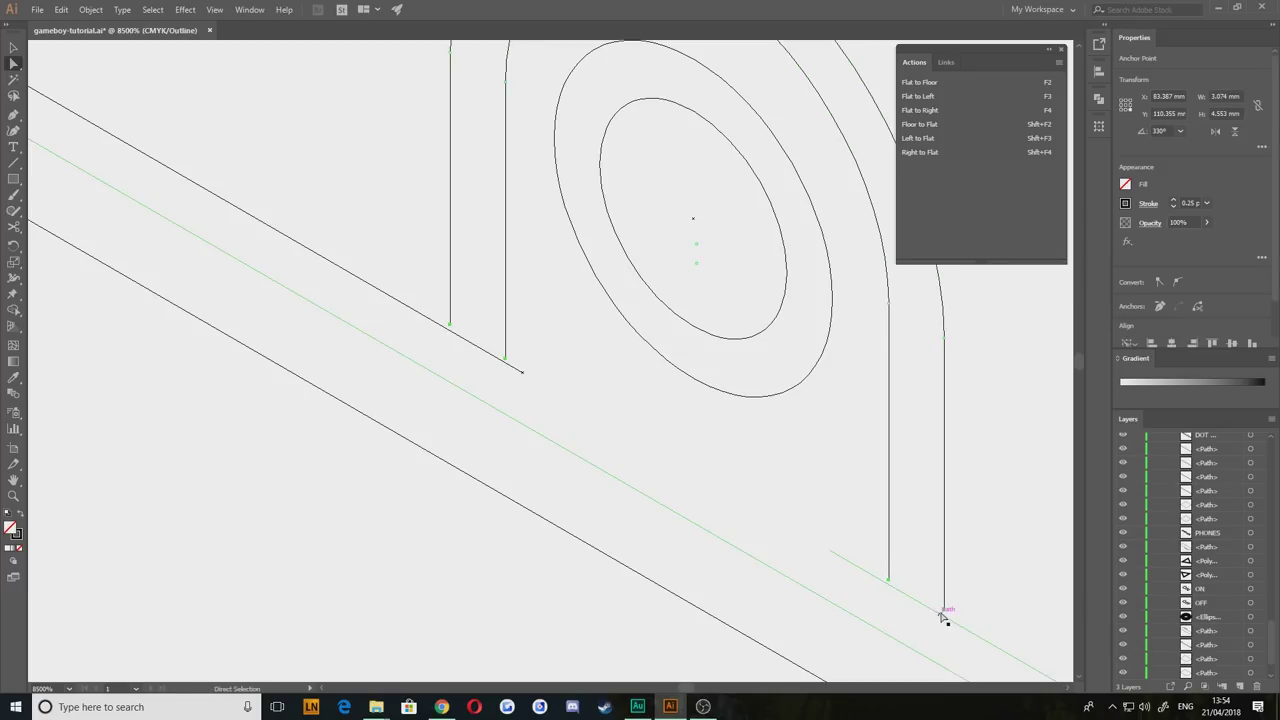
{"action": "left_click_drag", "start_coordinate": [944, 613], "coordinate": [946, 638]}
{"action": "left_click", "coordinate": [688, 580]}
{"action": "left_click_drag", "start_coordinate": [782, 613], "coordinate": [622, 504]}
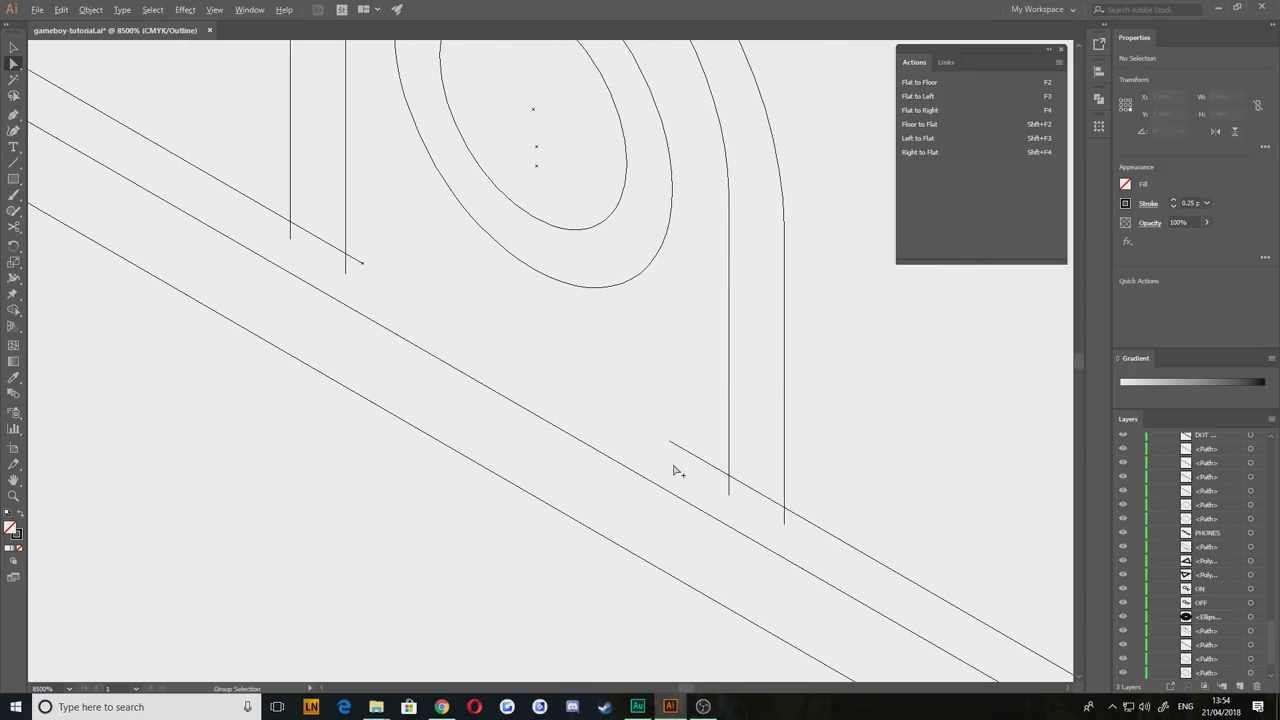
Step: Trim the arch ends that overhang the upper seam line with the Shape Builder tool
{"action": "scroll", "coordinate": [678, 471], "scroll_direction": "down", "scroll_amount": 2}
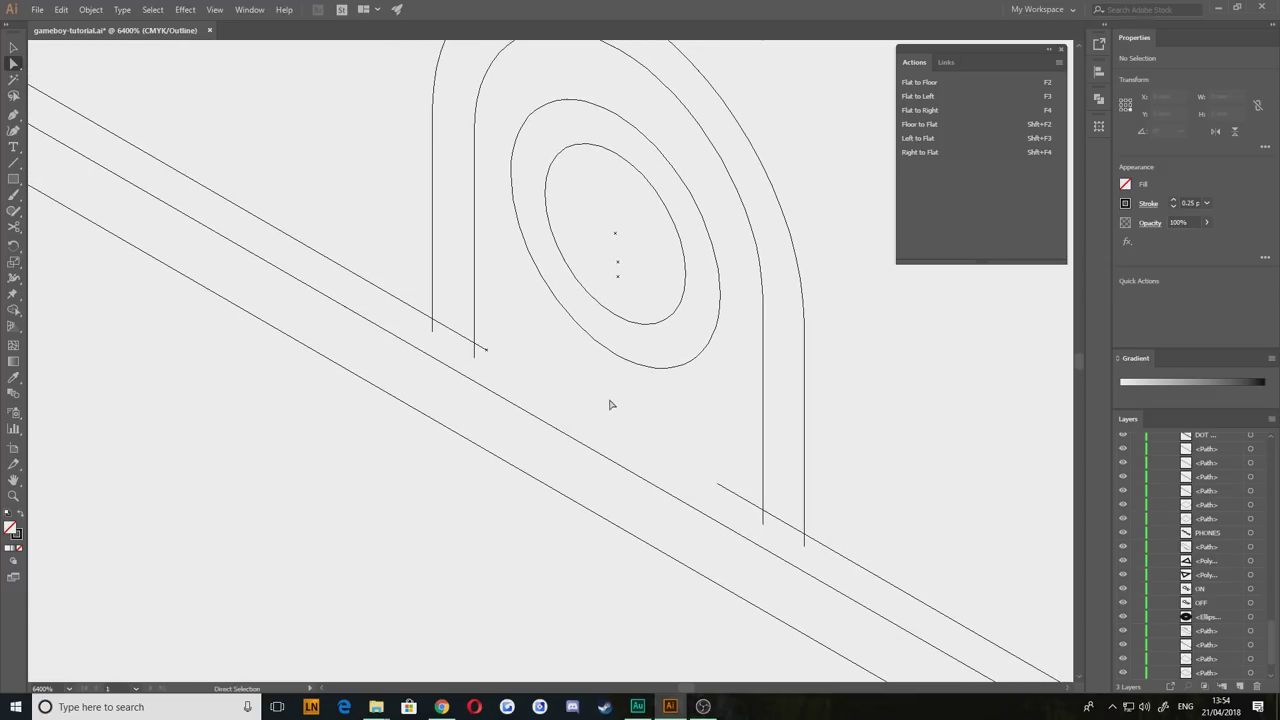
{"action": "left_click_drag", "start_coordinate": [866, 627], "coordinate": [350, 268]}
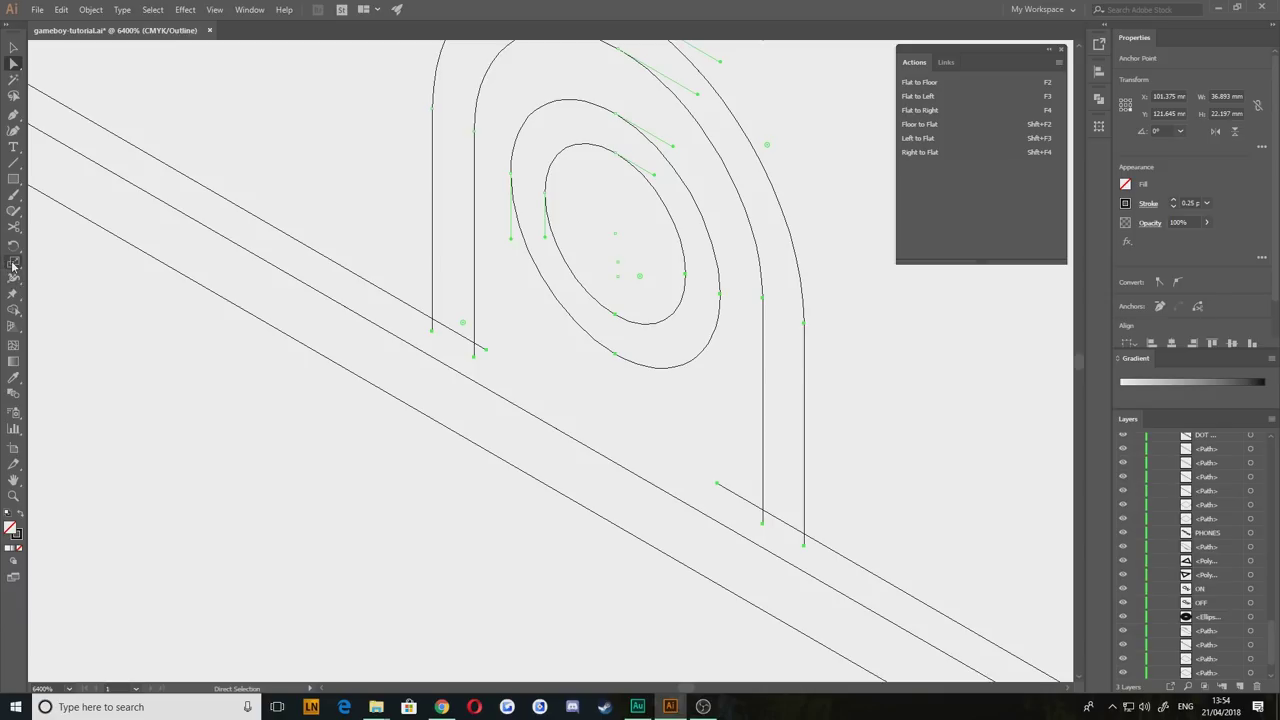
{"action": "left_click", "coordinate": [13, 310]}
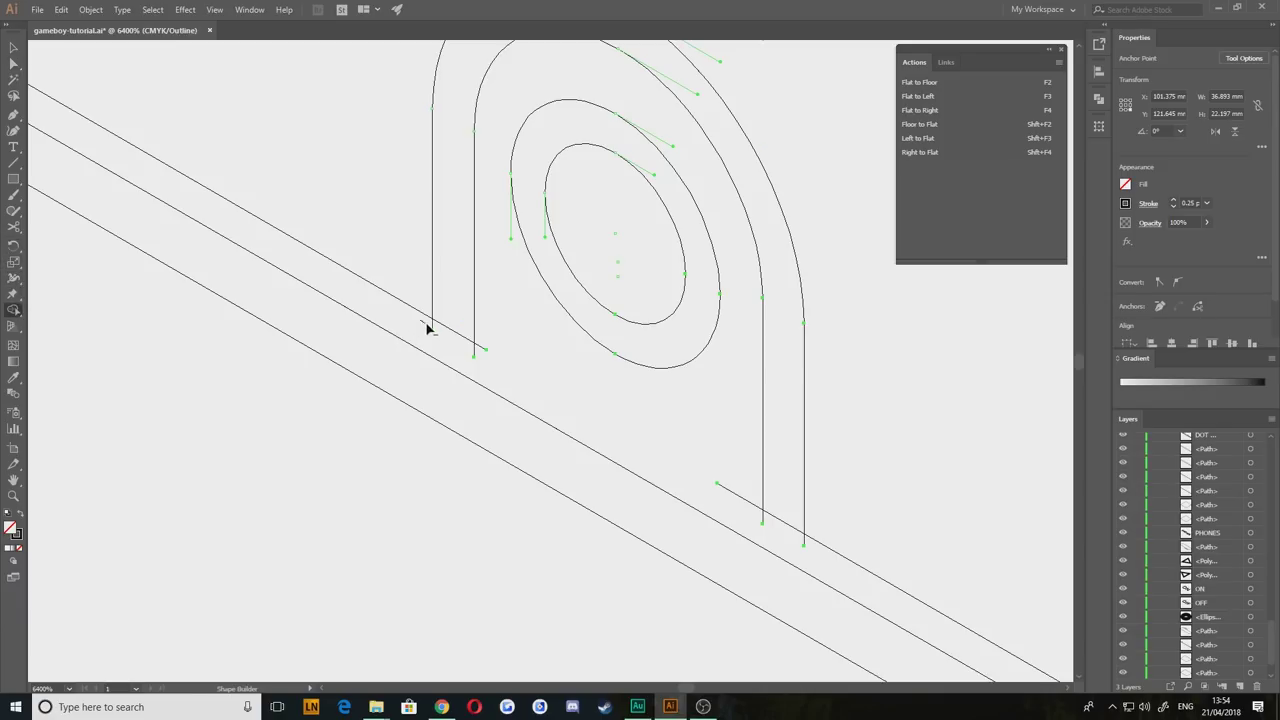
{"action": "left_click_drag", "start_coordinate": [460, 347], "coordinate": [481, 358]}
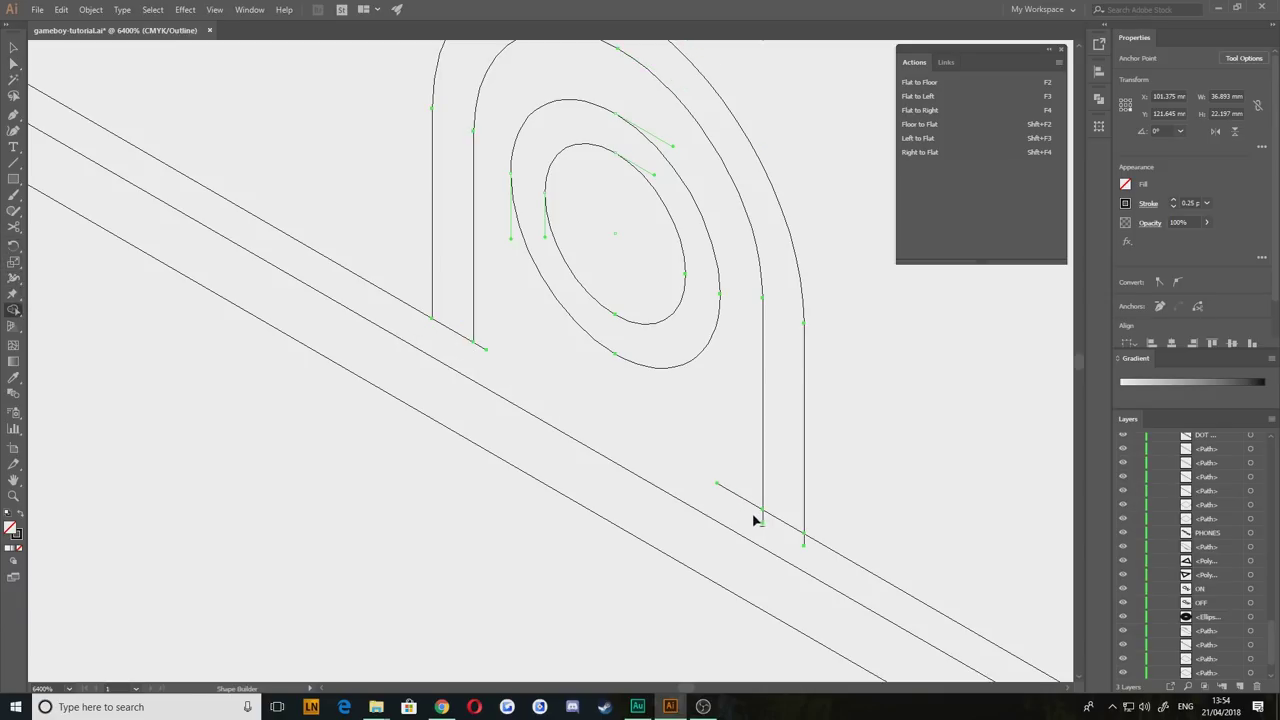
{"action": "left_click_drag", "start_coordinate": [817, 555], "coordinate": [820, 558]}
{"action": "left_click", "coordinate": [13, 47]}
{"action": "left_click", "coordinate": [254, 137]}
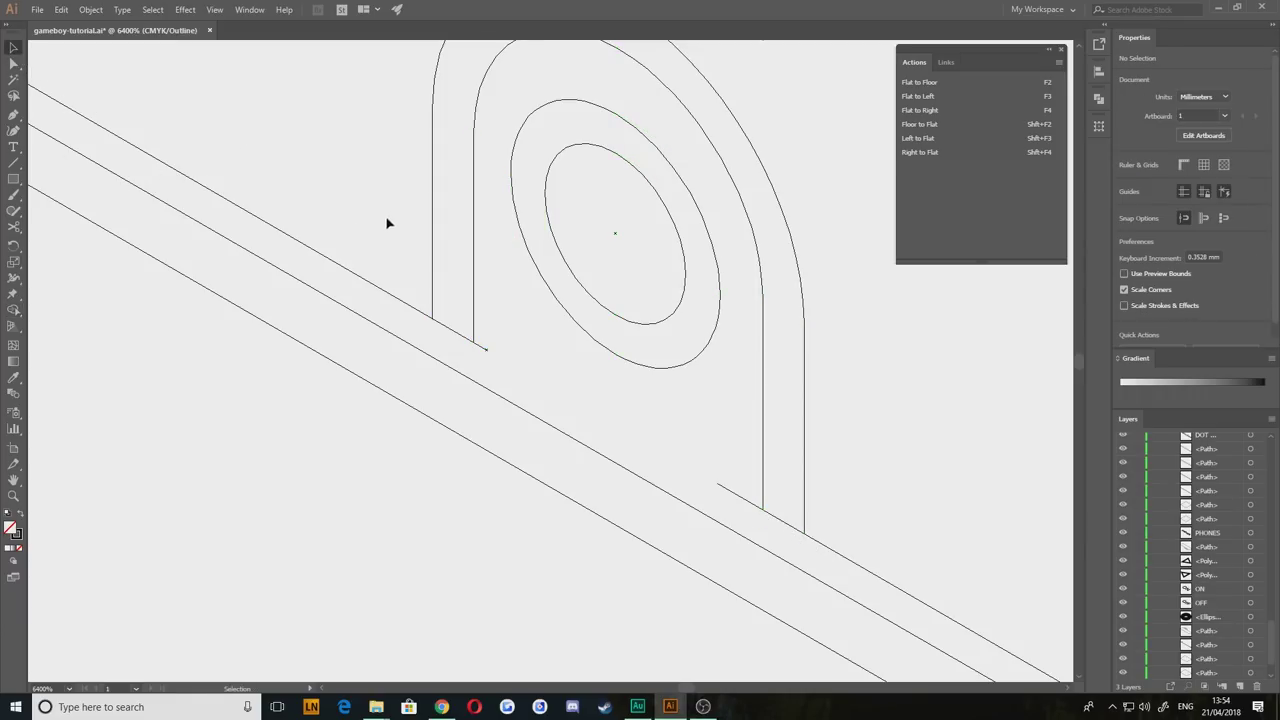
Step: Remove the two leftover seam line stubs inside the inner arch with the Shape Builder tool
{"action": "left_click_drag", "start_coordinate": [478, 343], "coordinate": [777, 556]}
{"action": "left_click", "coordinate": [13, 226]}
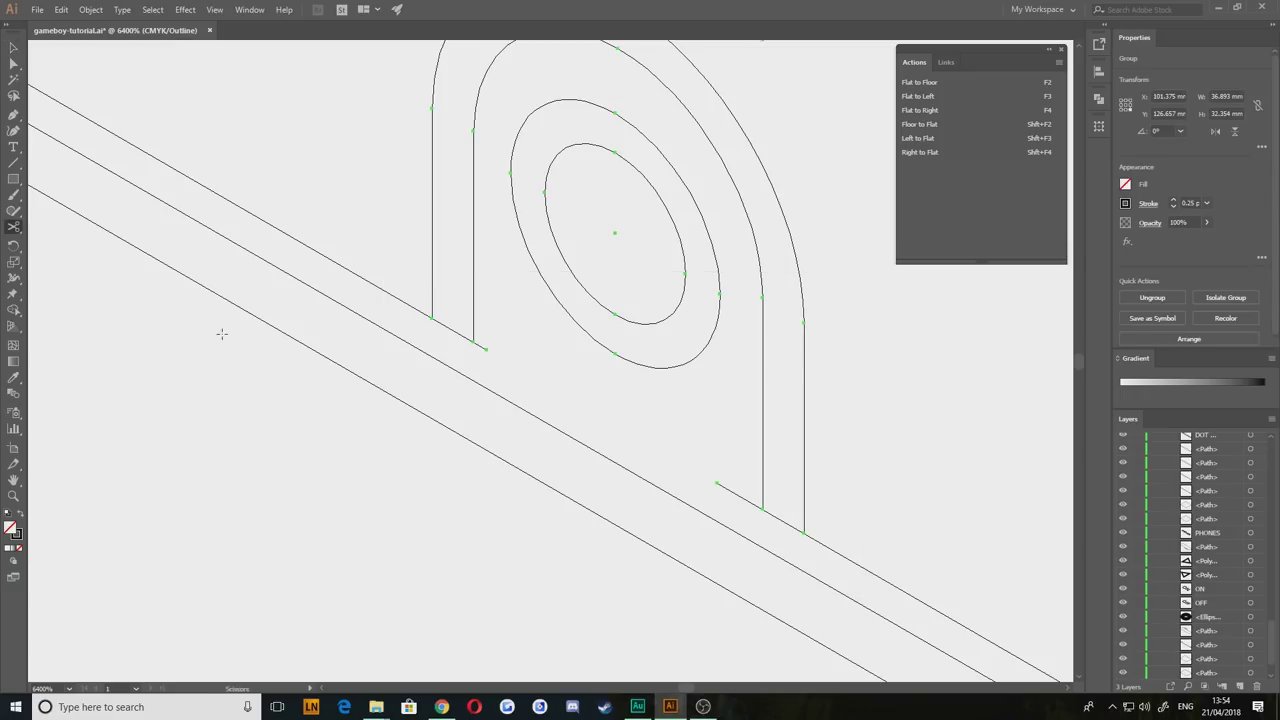
{"action": "left_click", "coordinate": [479, 358]}
{"action": "left_click", "coordinate": [743, 369]}
{"action": "key", "text": "c"}
{"action": "left_click", "coordinate": [13, 312]}
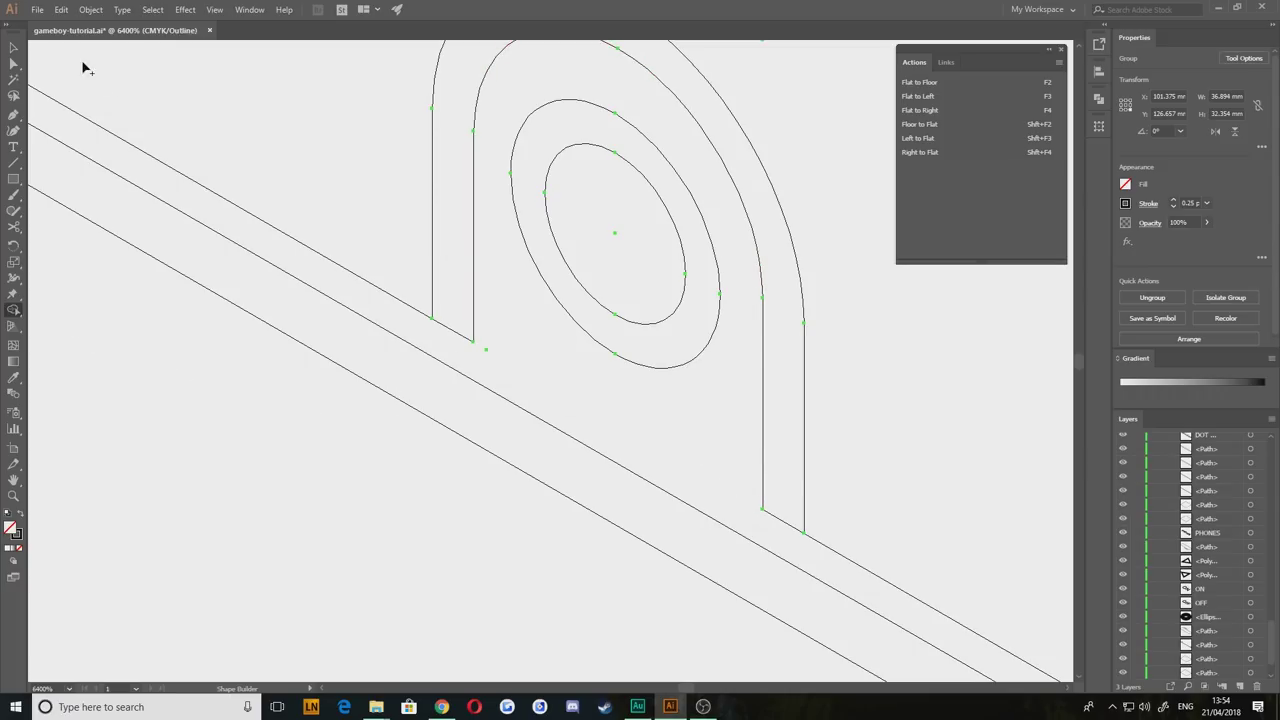
{"action": "left_click", "coordinate": [18, 48]}
{"action": "left_click", "coordinate": [835, 180]}
Step: Draw a horizontal line about 2 mm long, apply Flat to Right, and place its end on the inner arch's lower-left corner
{"action": "left_click_drag", "start_coordinate": [642, 254], "coordinate": [494, 317]}
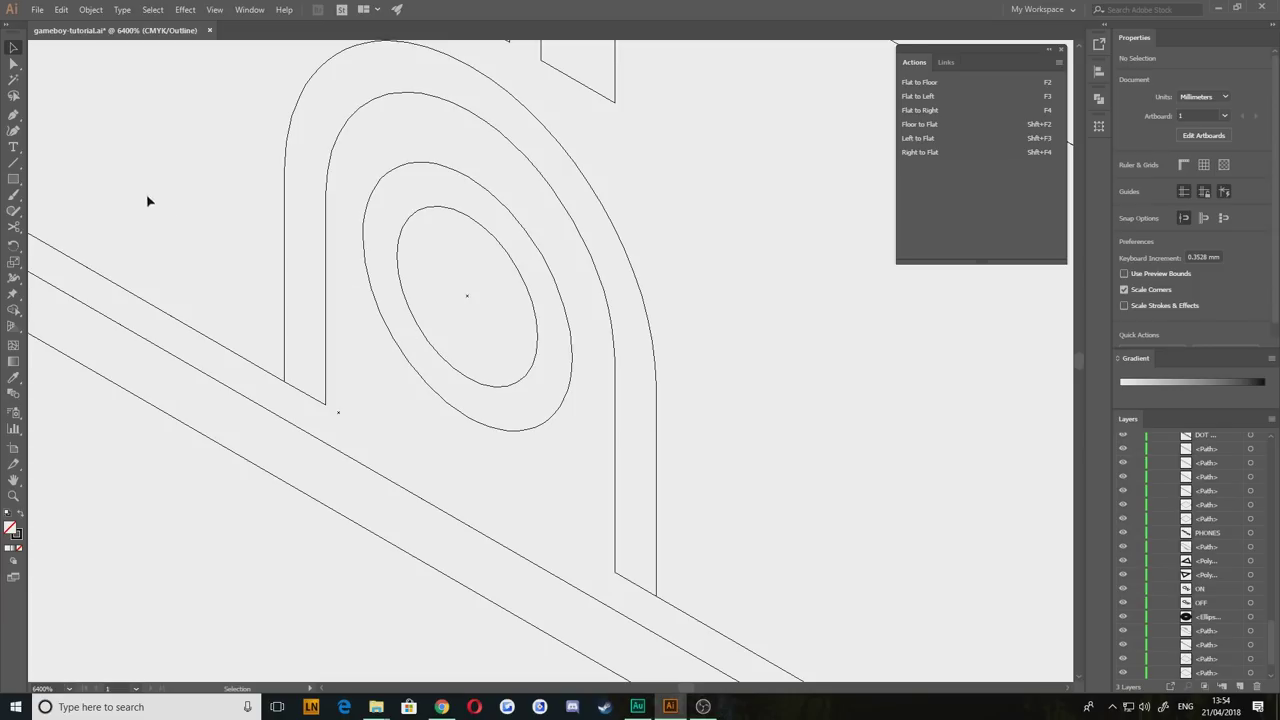
{"action": "left_click", "coordinate": [14, 116]}
{"action": "left_click", "coordinate": [748, 371]}
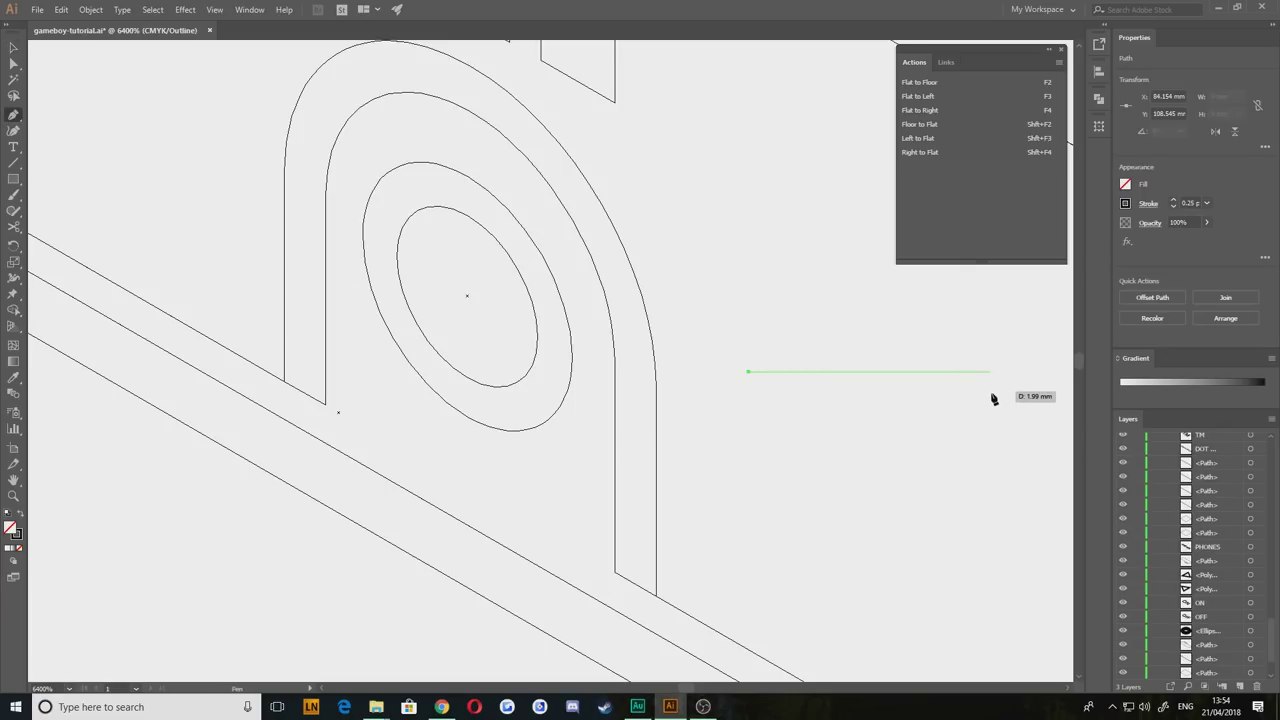
{"action": "left_click", "coordinate": [997, 371], "text": "shift"}
{"action": "left_click", "coordinate": [12, 47]}
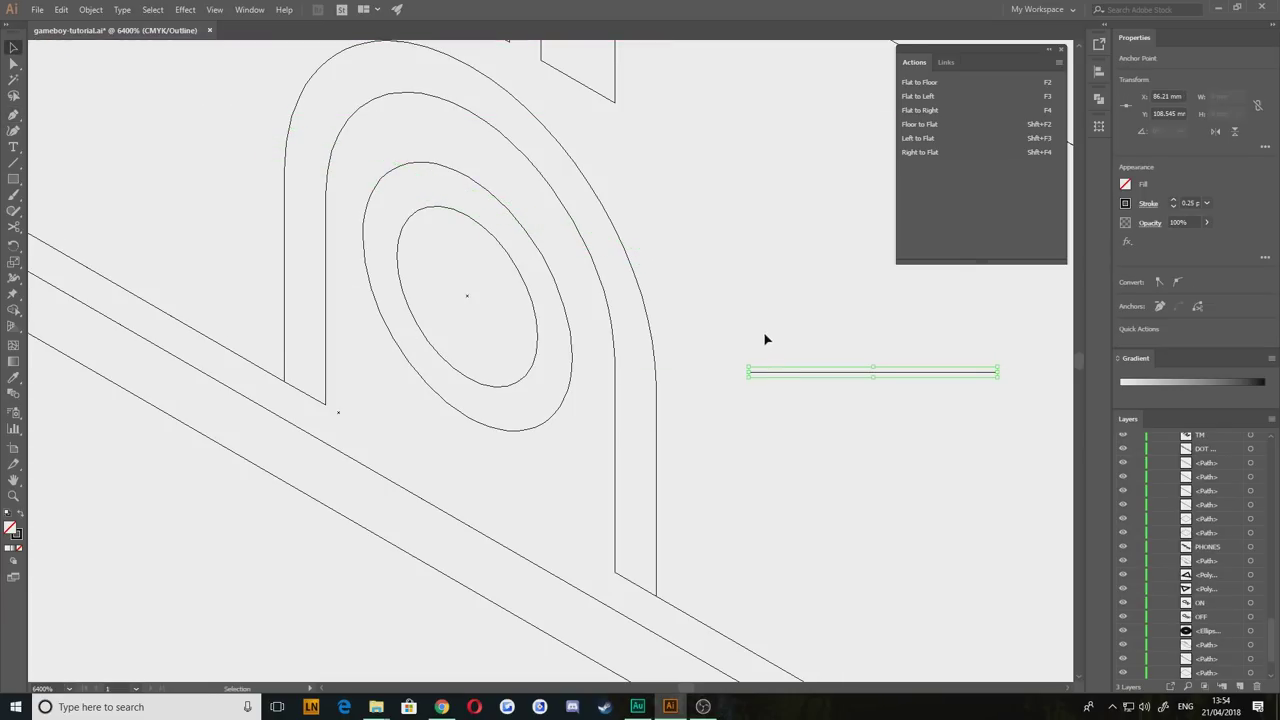
{"action": "left_click", "coordinate": [915, 116]}
{"action": "left_click_drag", "start_coordinate": [767, 433], "coordinate": [336, 404]}
{"action": "left_click_drag", "start_coordinate": [456, 464], "coordinate": [489, 384]}
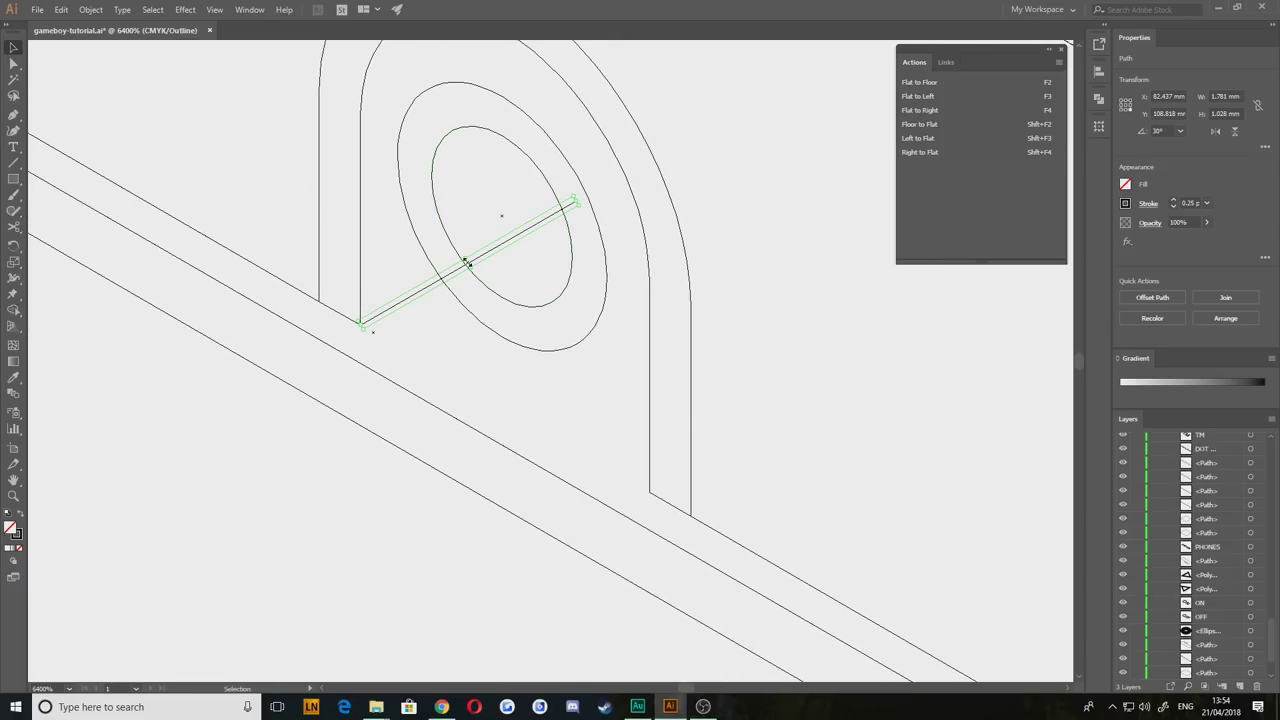
Step: Remove the part of the angled line crossing the jack's inner ellipse and the stub beyond it
{"action": "left_click_drag", "start_coordinate": [432, 339], "coordinate": [432, 180]}
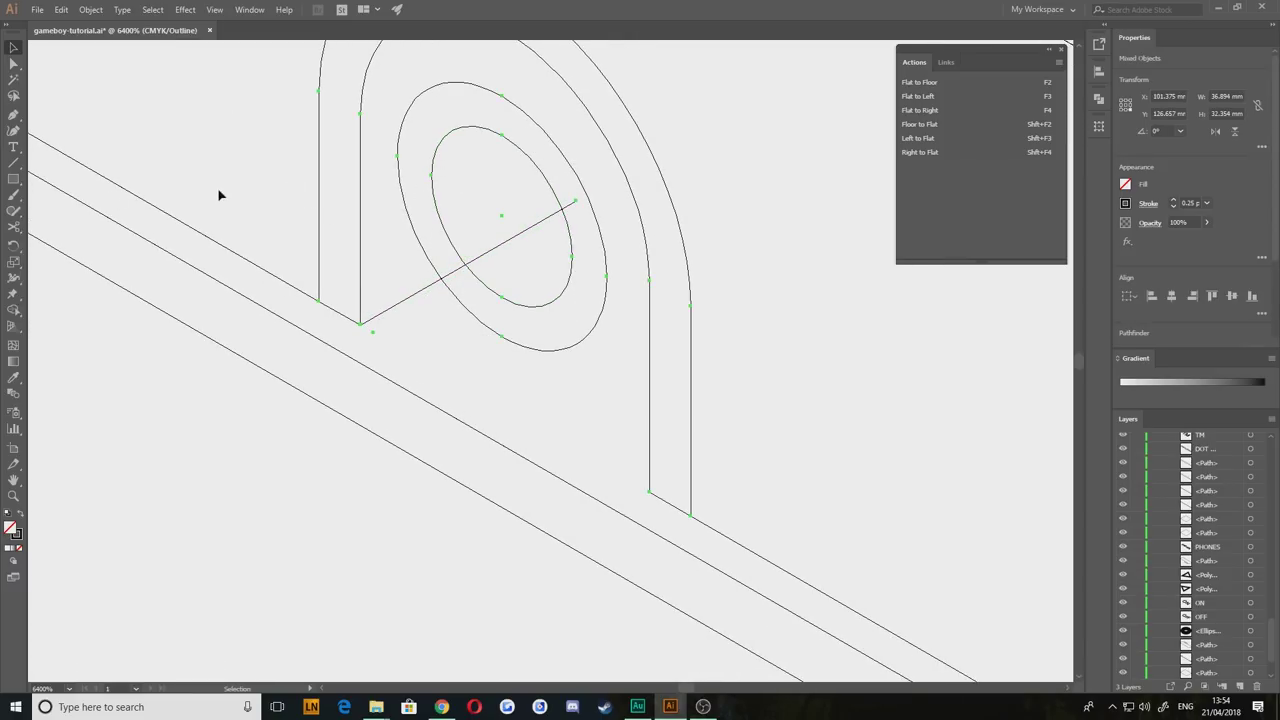
{"action": "left_click", "coordinate": [15, 311]}
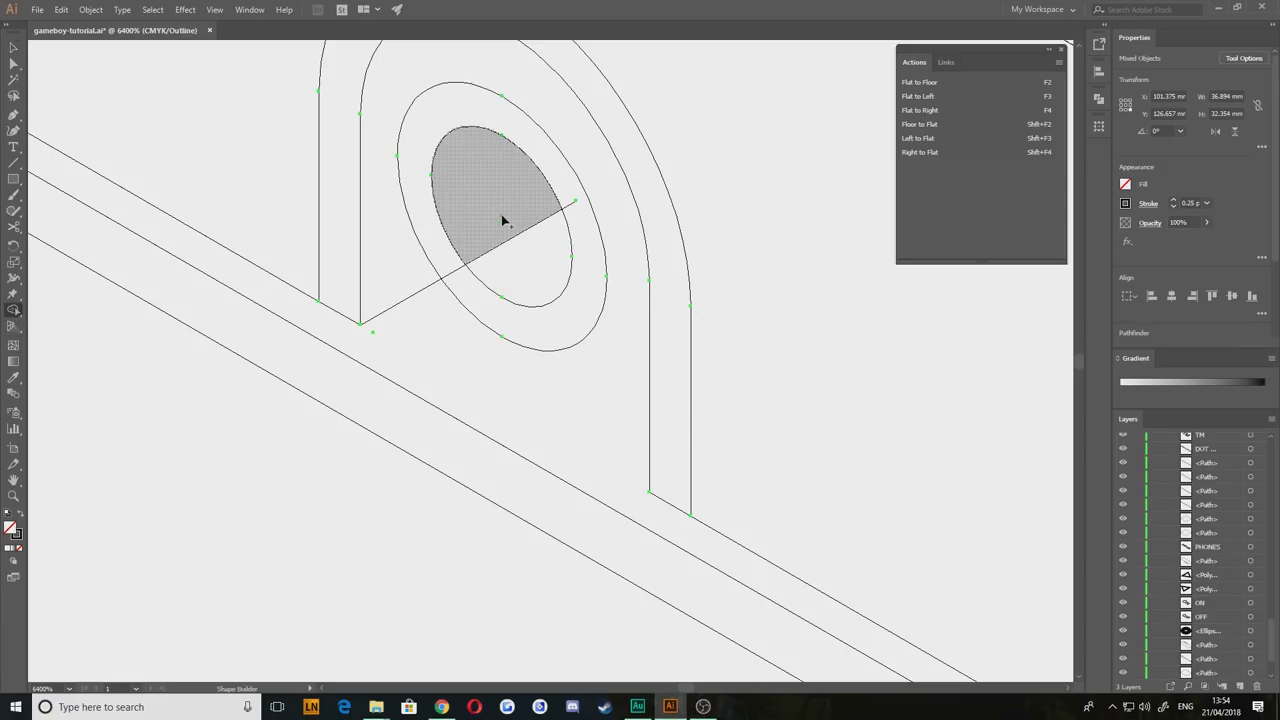
{"action": "left_click_drag", "start_coordinate": [503, 217], "coordinate": [520, 275]}
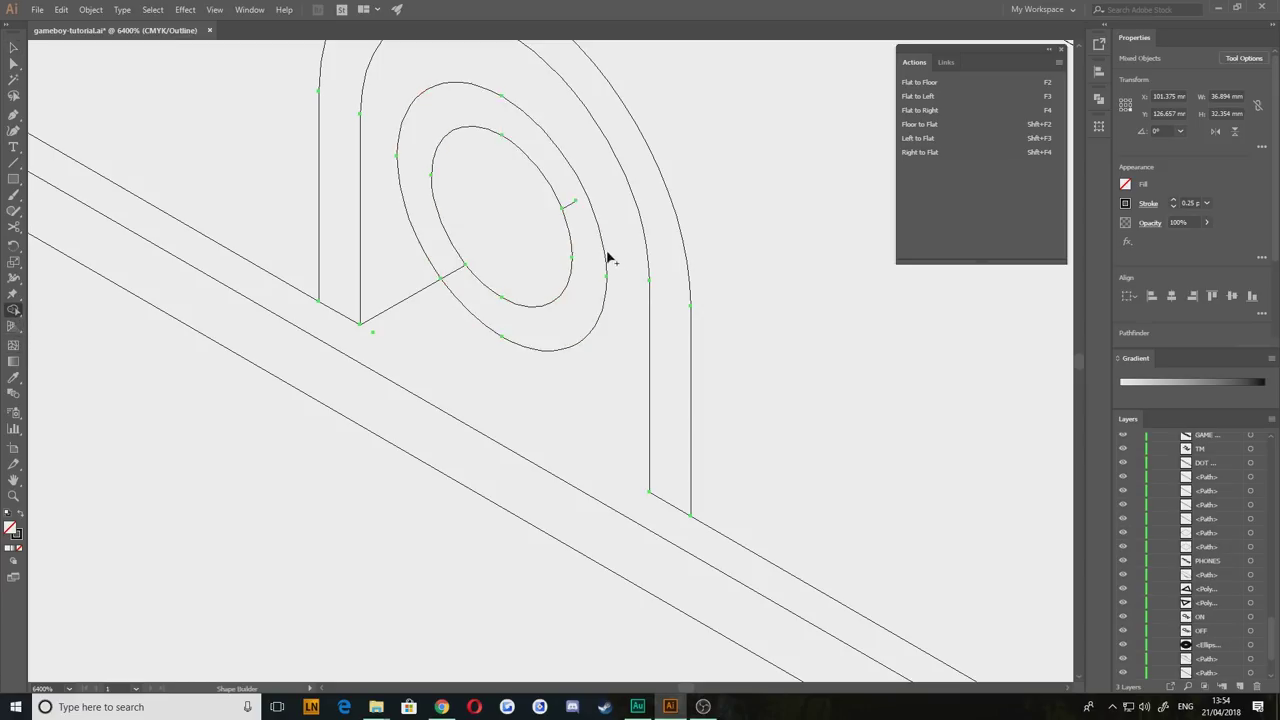
{"action": "left_click", "coordinate": [578, 222], "text": "alt"}
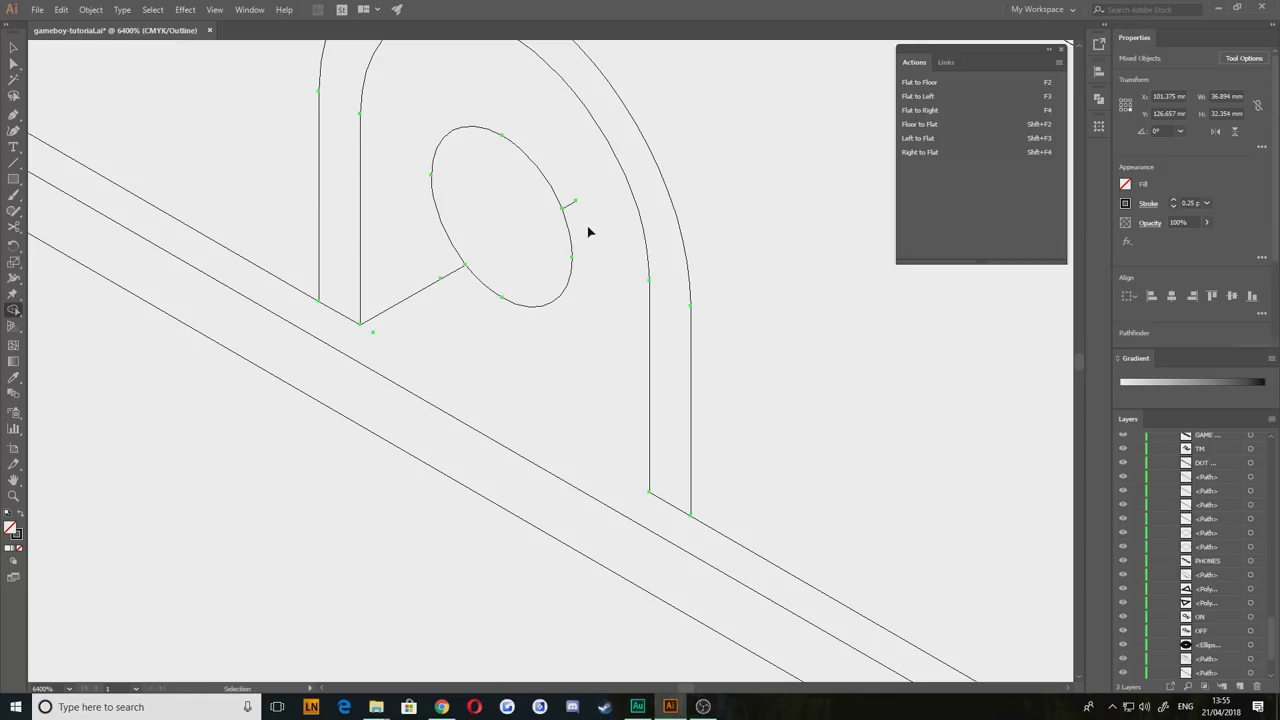
{"action": "key", "text": "ctrl+z"}
{"action": "key", "text": "v"}
{"action": "left_click", "coordinate": [569, 205]}
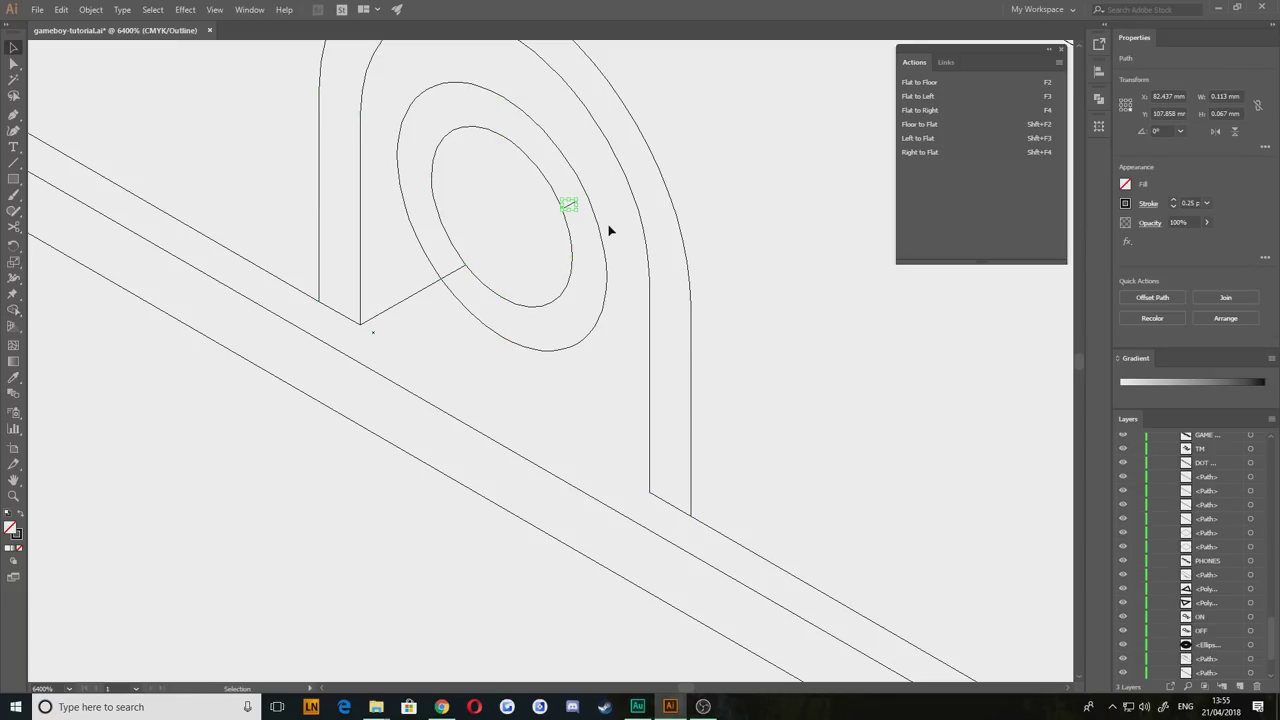
{"action": "key", "text": "Delete"}
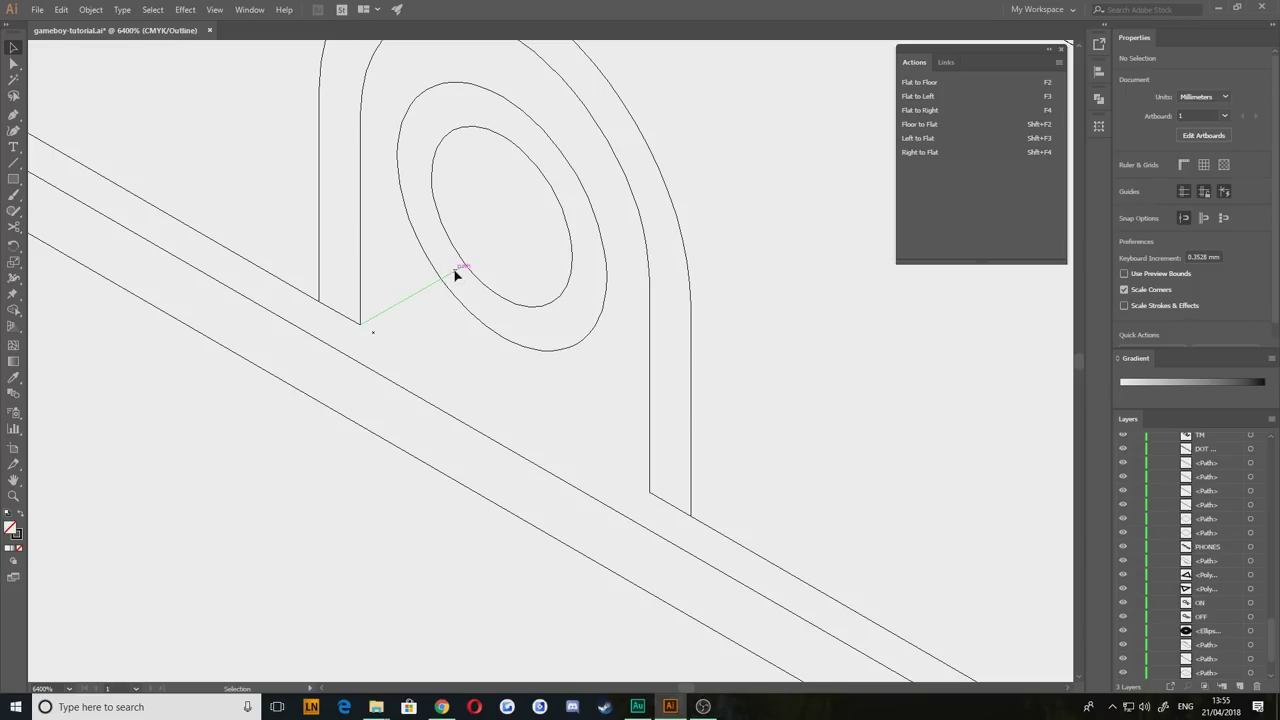
Step: Cut the angled line where it meets the jack's outer ellipse and delete the piece between the two ellipses
{"action": "left_click", "coordinate": [455, 274]}
{"action": "left_click", "coordinate": [14, 227]}
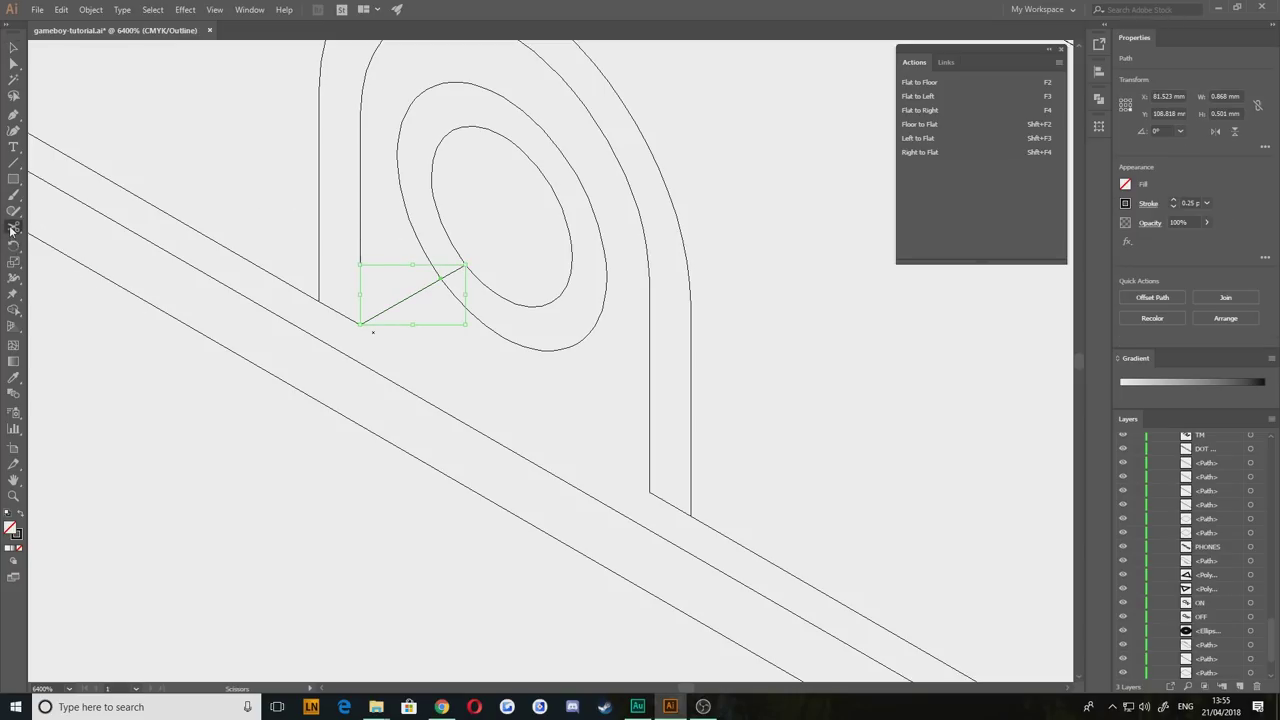
{"action": "left_click", "coordinate": [463, 285]}
{"action": "key", "text": "v"}
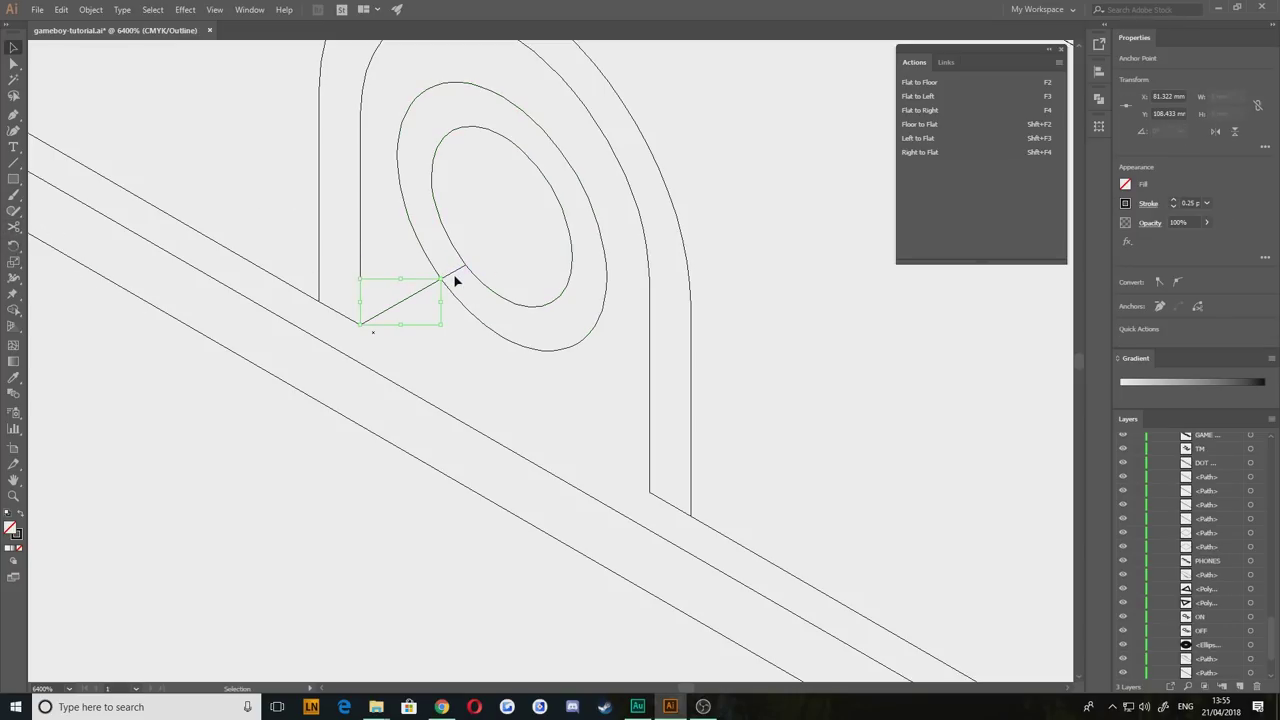
{"action": "left_click", "coordinate": [455, 275]}
{"action": "key", "text": "Delete"}
Step: Examine the headphone jack opening and the seam lines running from it to the left notch
{"action": "left_click_drag", "start_coordinate": [428, 218], "coordinate": [495, 298]}
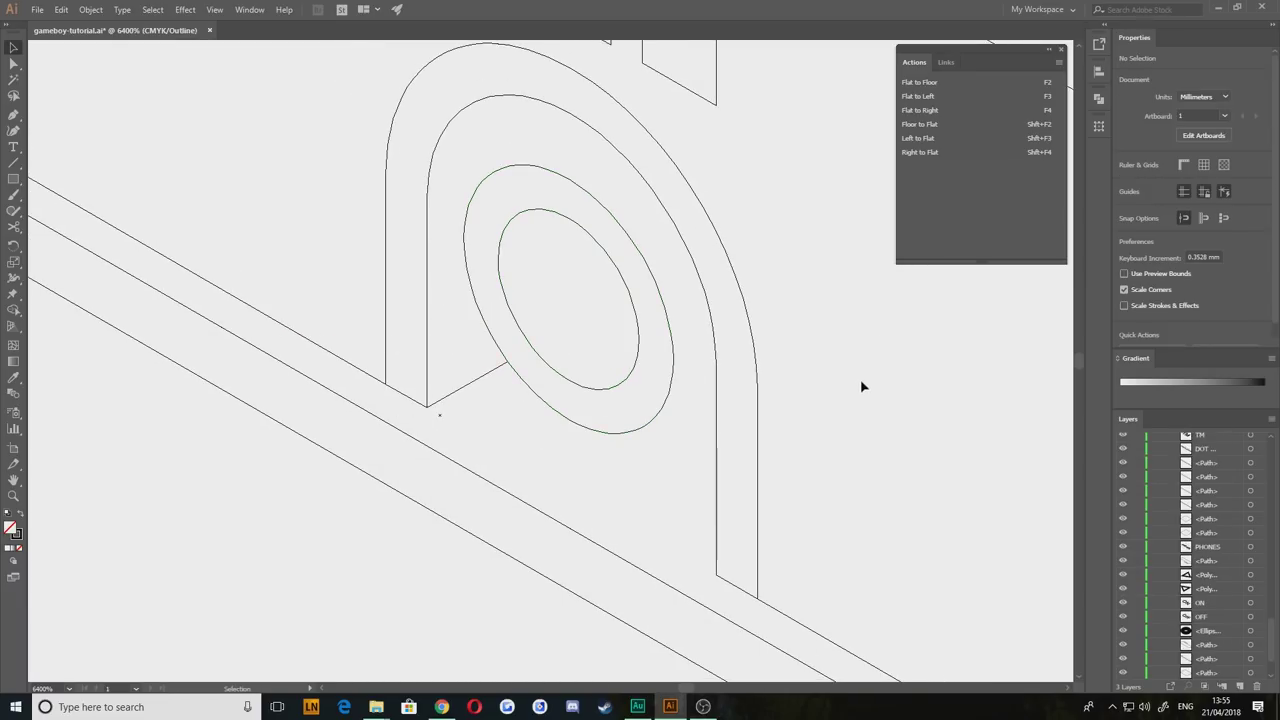
{"action": "left_click_drag", "start_coordinate": [818, 465], "coordinate": [691, 343]}
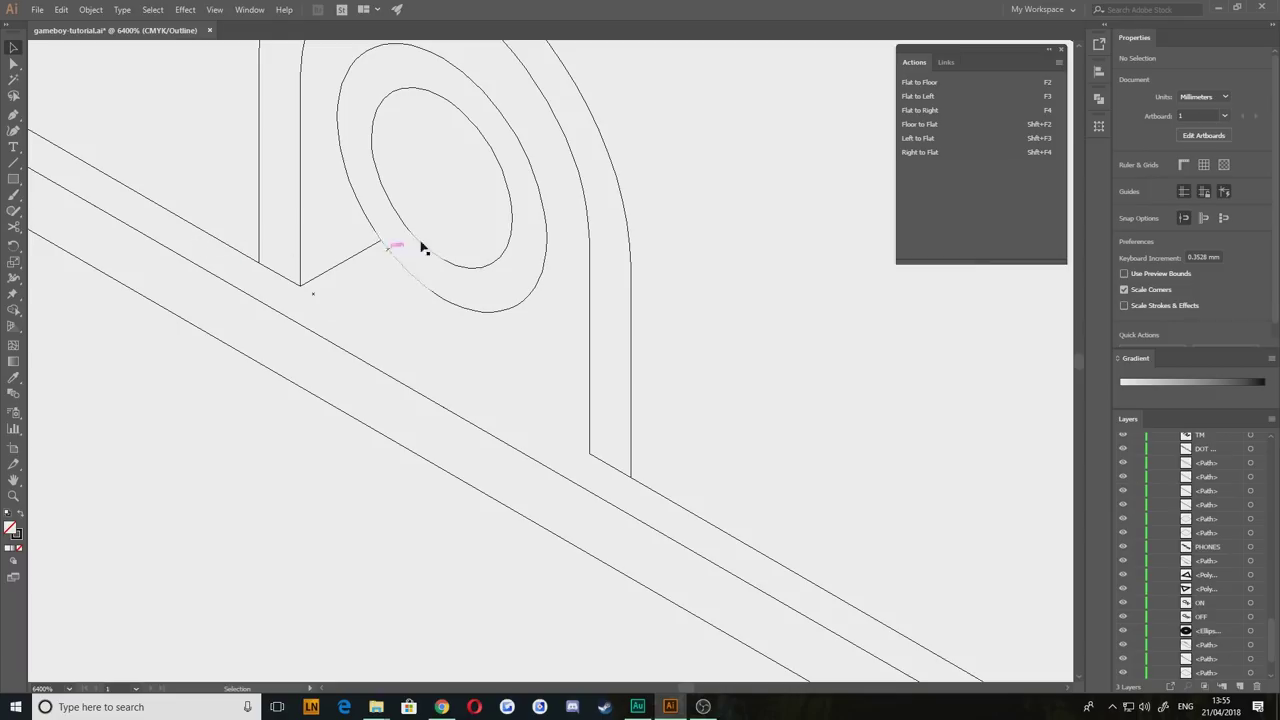
{"action": "left_click_drag", "start_coordinate": [406, 215], "coordinate": [517, 375]}
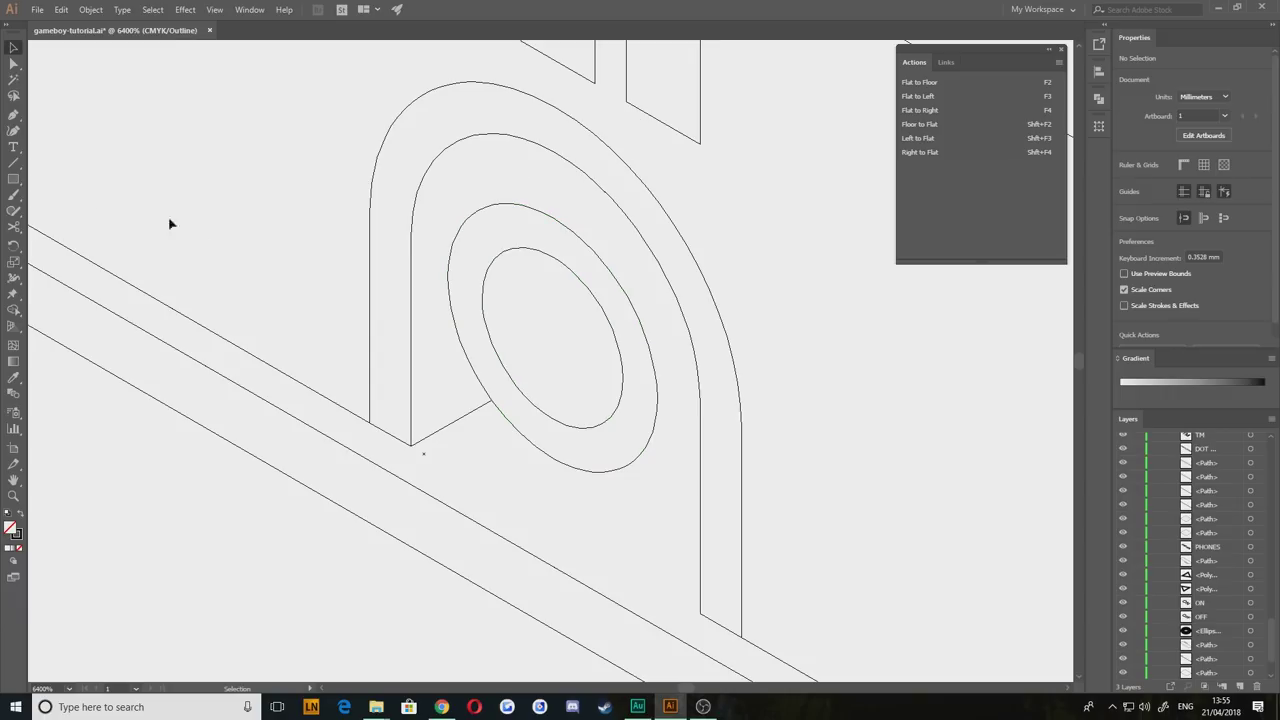
{"action": "left_click_drag", "start_coordinate": [531, 584], "coordinate": [260, 399]}
{"action": "scroll", "coordinate": [305, 449], "scroll_direction": "down", "scroll_amount": 4}
{"action": "left_click_drag", "start_coordinate": [173, 438], "coordinate": [524, 577]}
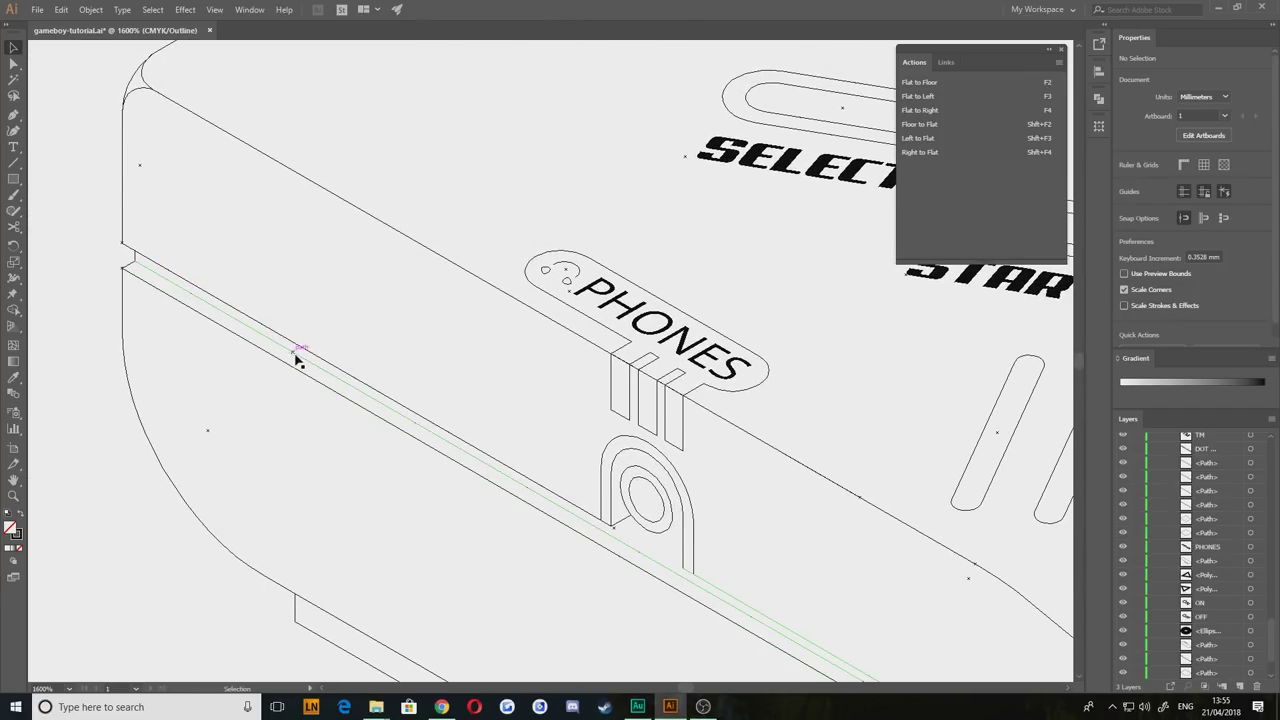
Step: Draw a short horizontal line in the empty area below the seam, near the headphone jack
{"action": "scroll", "coordinate": [613, 538], "scroll_direction": "up", "scroll_amount": 3}
{"action": "scroll", "coordinate": [613, 538], "scroll_direction": "up", "scroll_amount": 2}
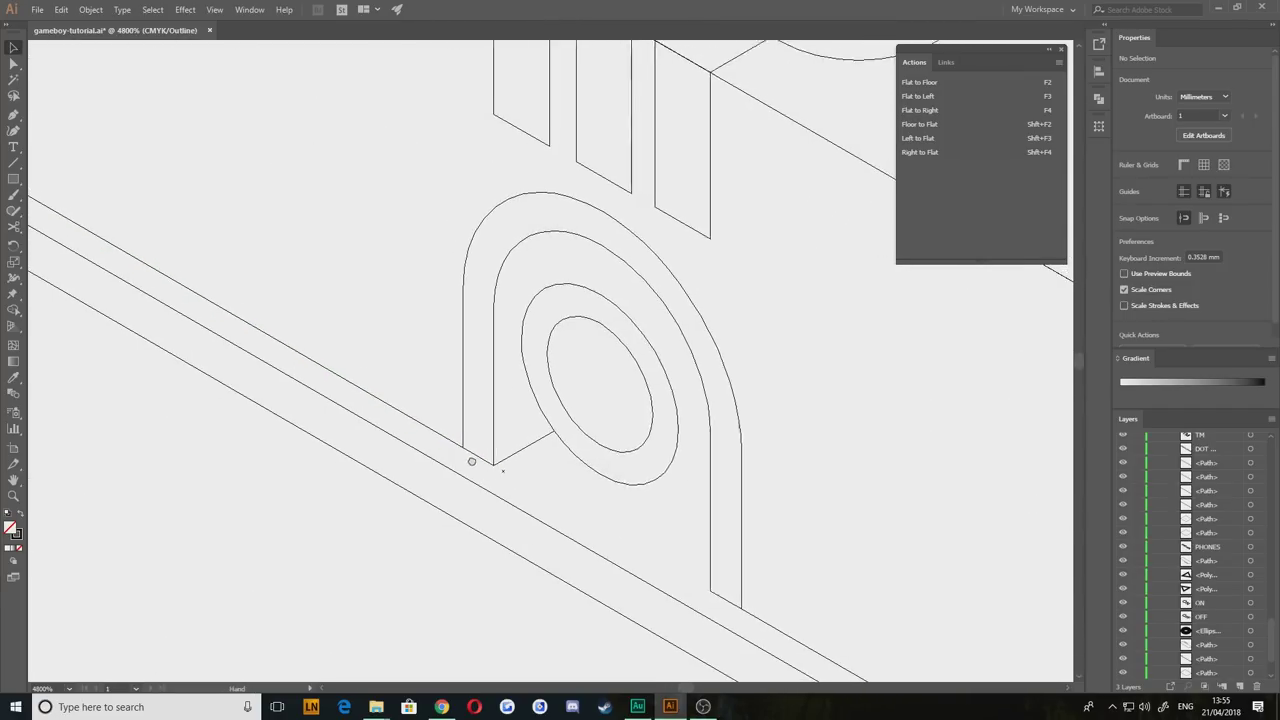
{"action": "left_click", "coordinate": [477, 438]}
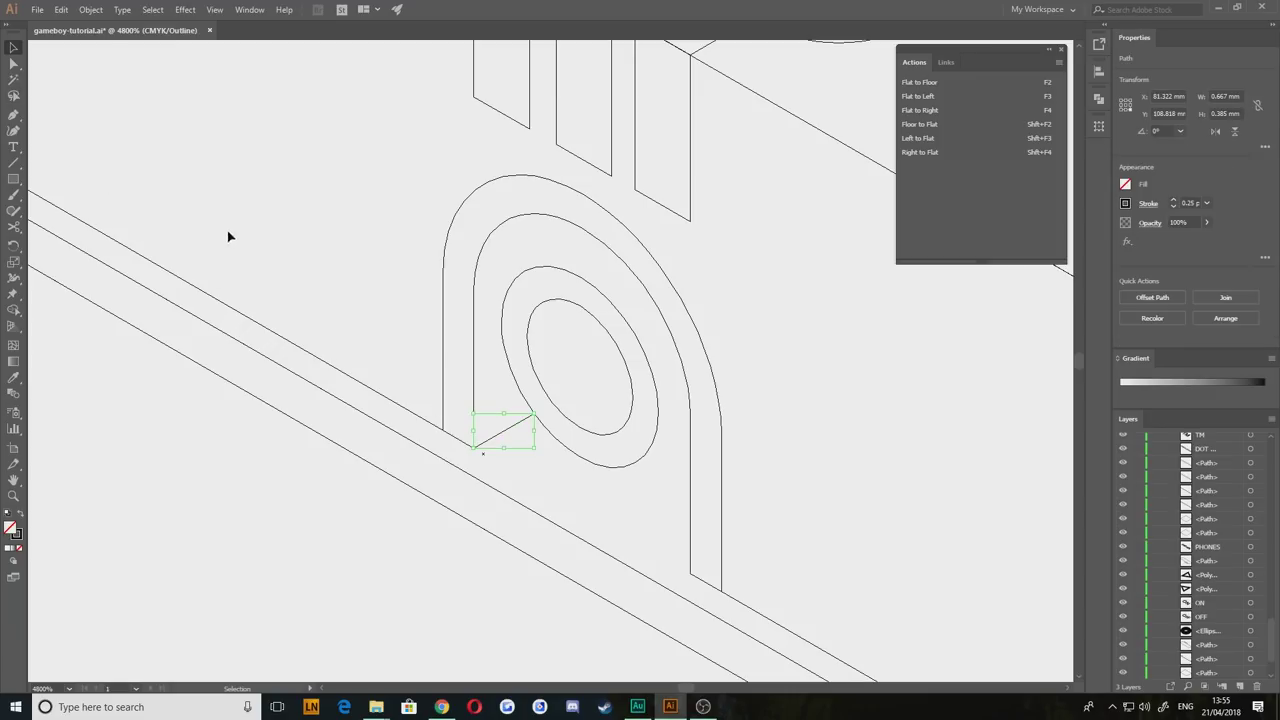
{"action": "left_click", "coordinate": [345, 494]}
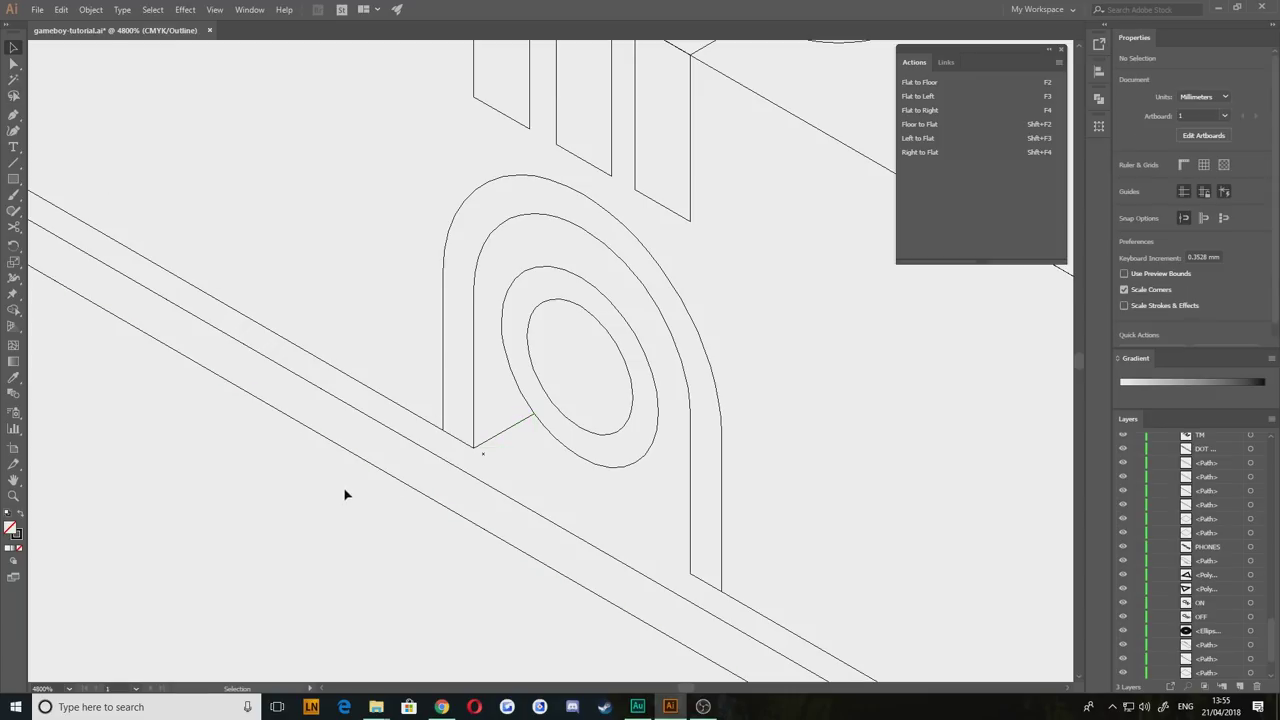
{"action": "left_click", "coordinate": [14, 117]}
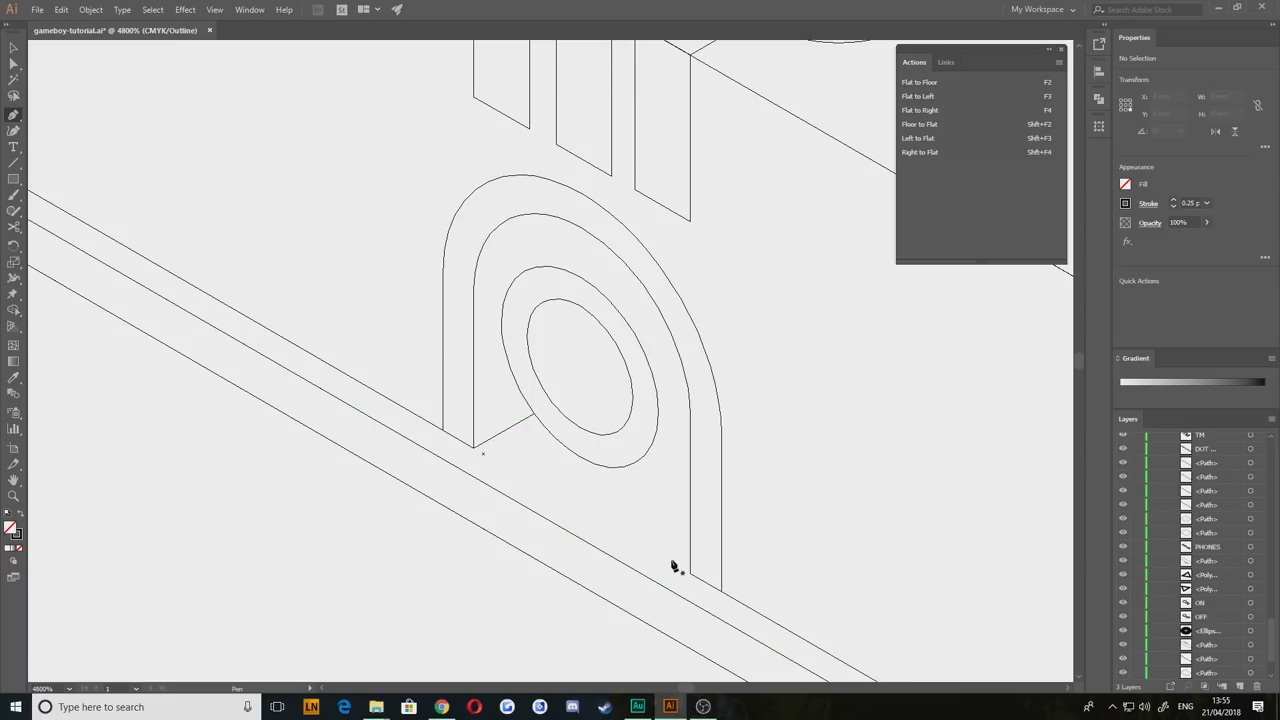
{"action": "key", "text": "space"}
{"action": "left_click_drag", "start_coordinate": [620, 557], "coordinate": [636, 473]}
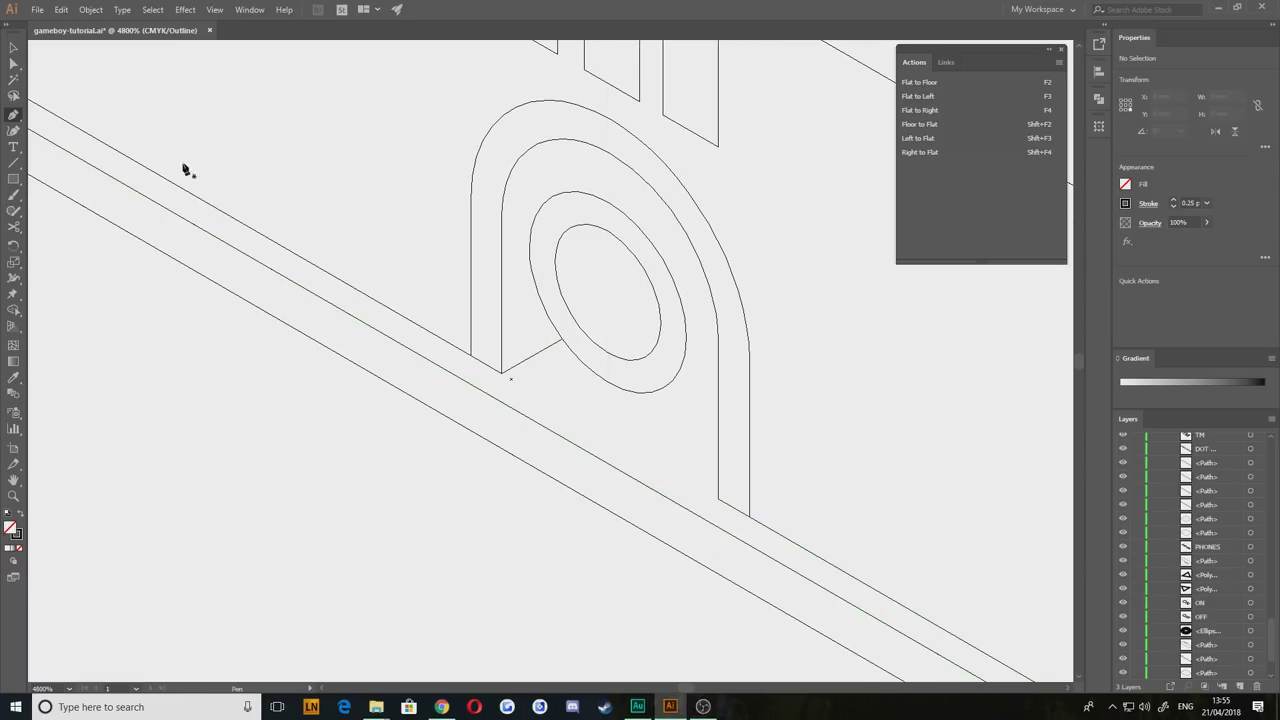
{"action": "left_click", "coordinate": [205, 443]}
{"action": "left_click", "coordinate": [350, 443], "text": "shift"}
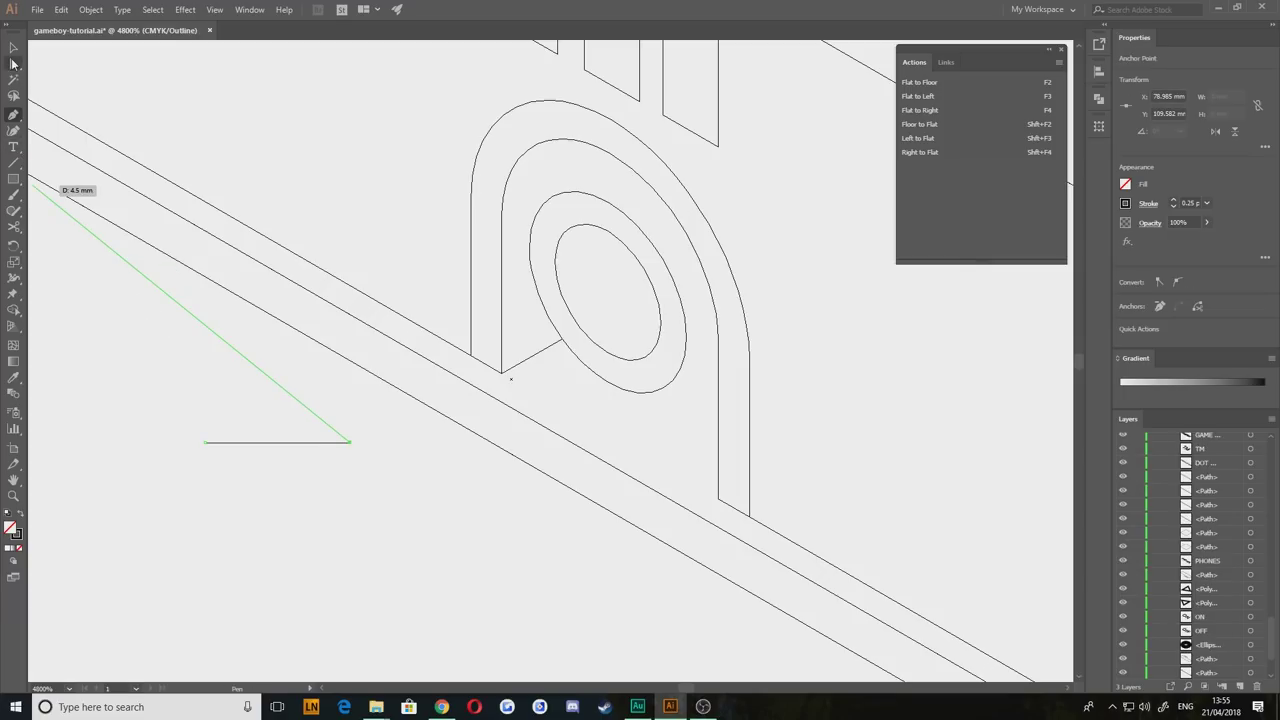
Step: Apply Flat to Right to the short line and try it as a depth line at the inner arch's lower-left corner
{"action": "left_click", "coordinate": [13, 48]}
{"action": "left_click", "coordinate": [355, 453]}
{"action": "left_click_drag", "start_coordinate": [350, 442], "coordinate": [474, 391]}
{"action": "left_click", "coordinate": [927, 111]}
{"action": "left_click", "coordinate": [217, 498]}
{"action": "left_click", "coordinate": [343, 509]}
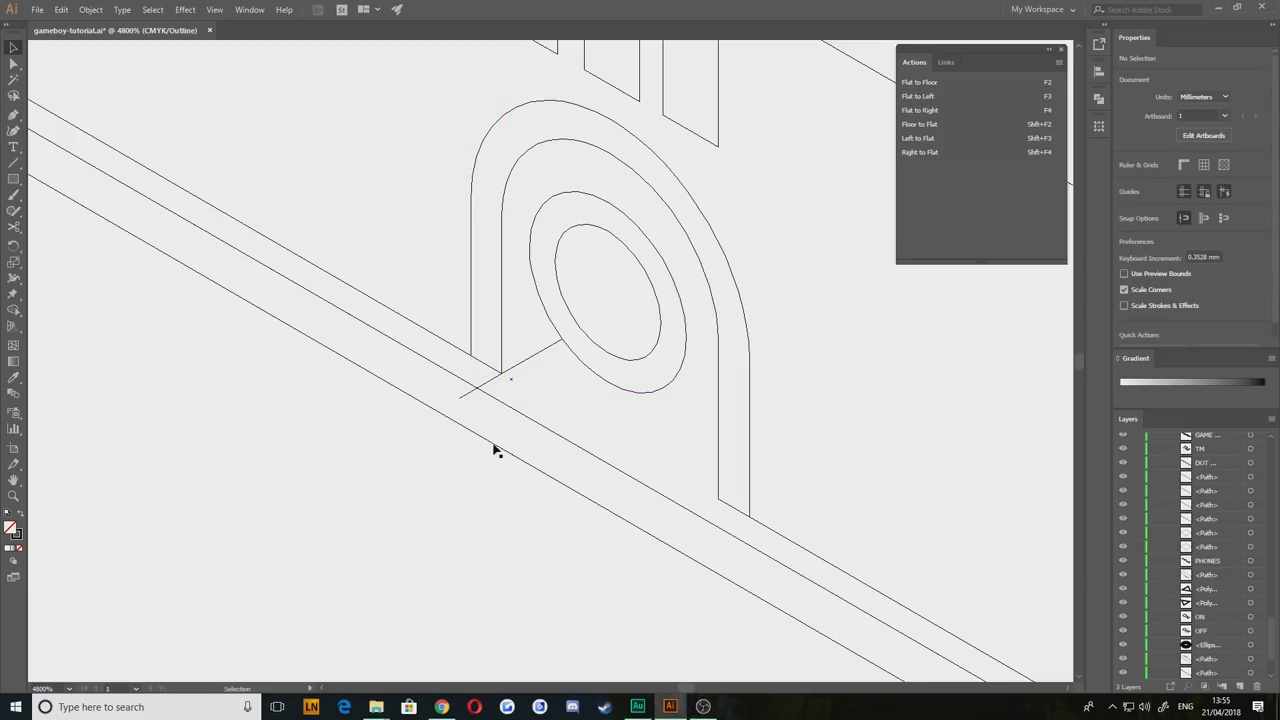
{"action": "left_click", "coordinate": [488, 383]}
{"action": "key", "text": "Delete"}
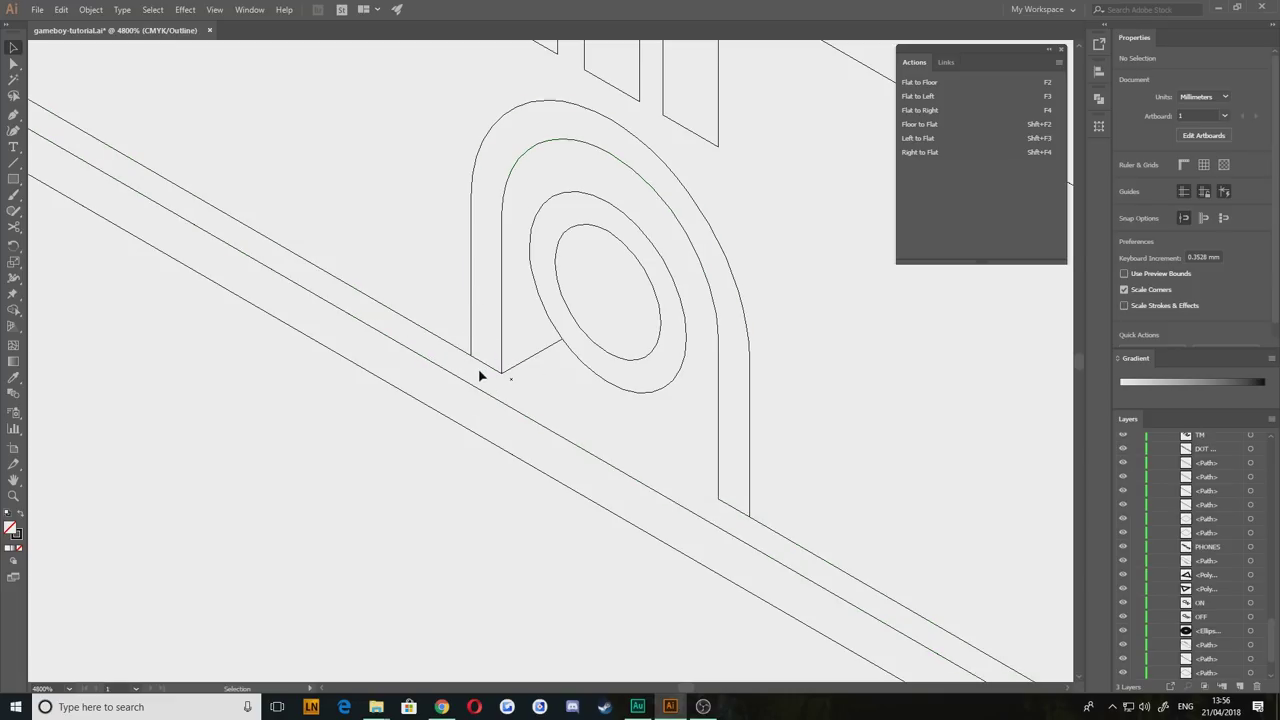
{"action": "left_click", "coordinate": [486, 150]}
{"action": "key", "text": "Delete"}
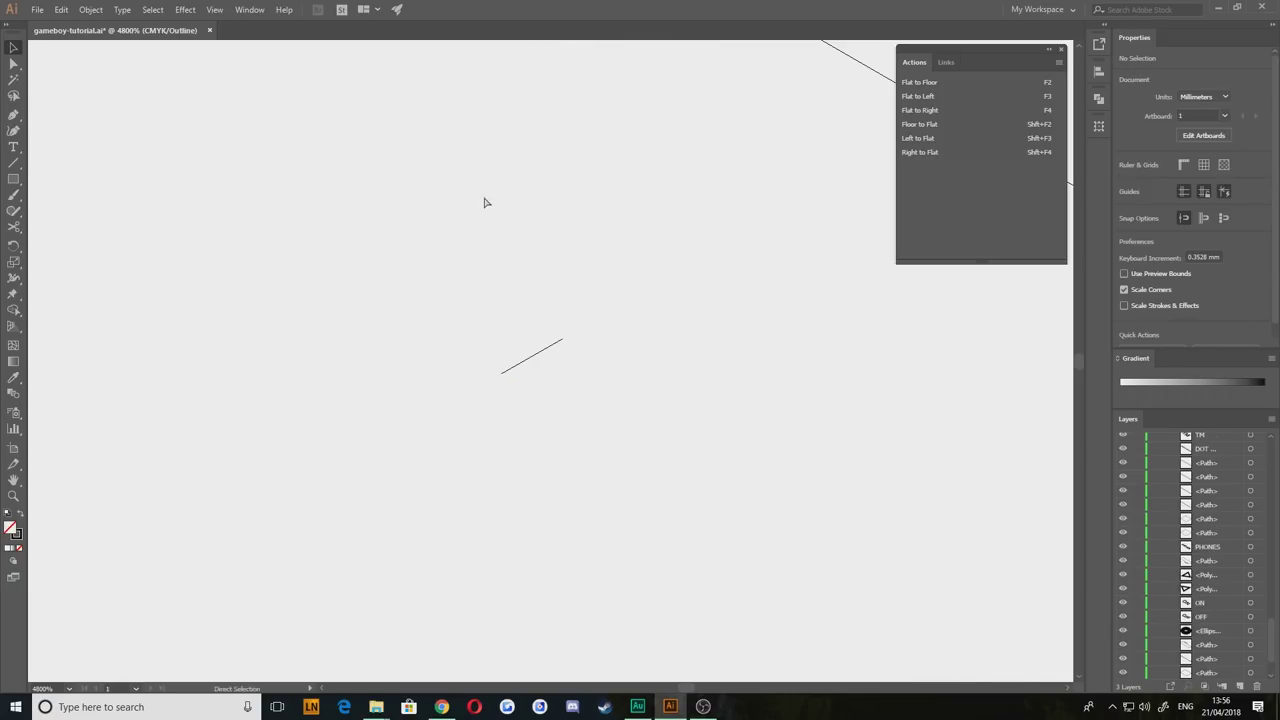
{"action": "key", "text": "ctrl+z"}
Step: Ungroup the line artwork and delete the outer arch around the headphone jack
{"action": "right_click", "coordinate": [476, 173]}
{"action": "left_click", "coordinate": [500, 283]}
{"action": "left_click", "coordinate": [449, 206]}
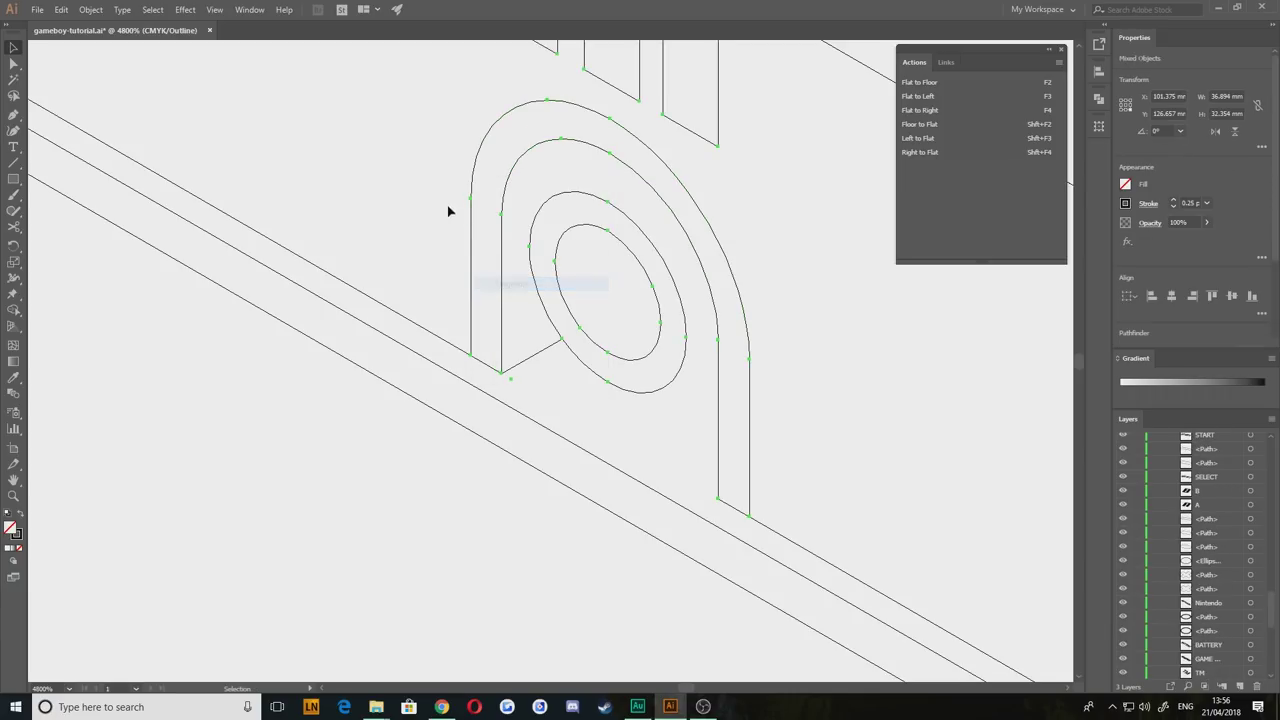
{"action": "left_click", "coordinate": [471, 183]}
{"action": "key", "text": "Delete"}
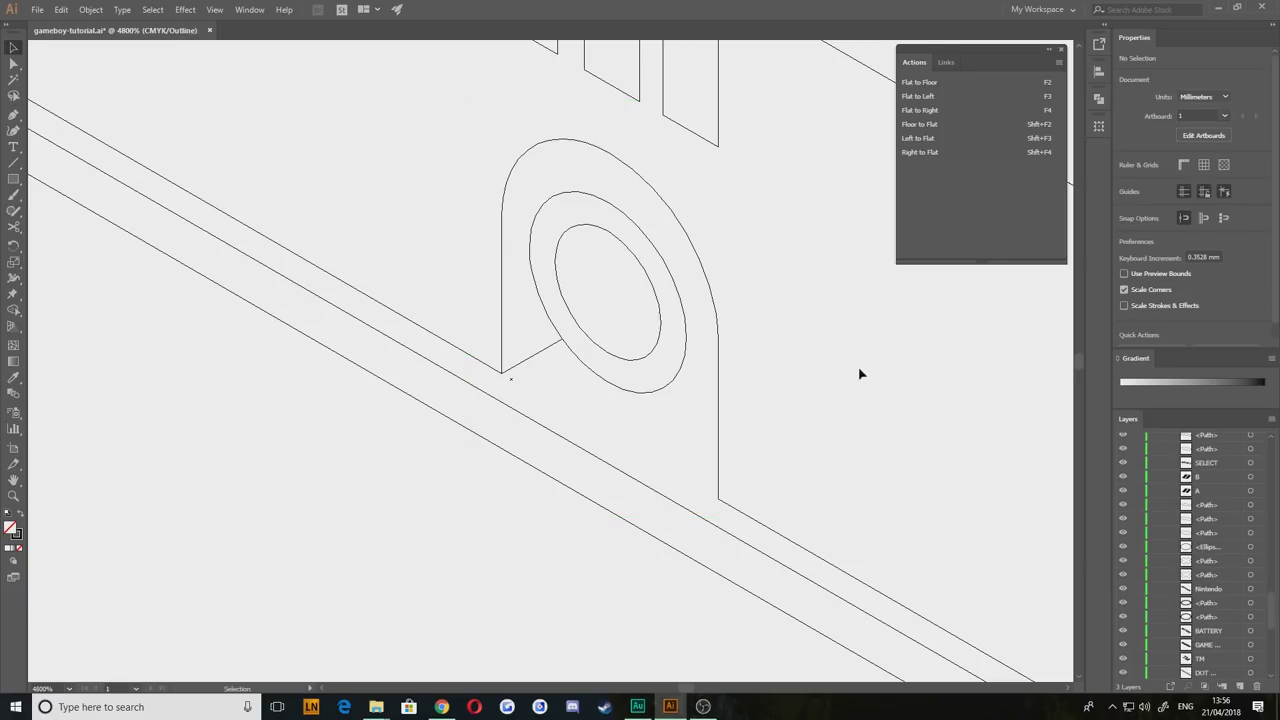
Step: Draw short vertical lines joining the remaining arch's two lower corners to the middle seam line
{"action": "left_click_drag", "start_coordinate": [845, 443], "coordinate": [769, 404]}
{"action": "left_click_drag", "start_coordinate": [800, 463], "coordinate": [790, 429]}
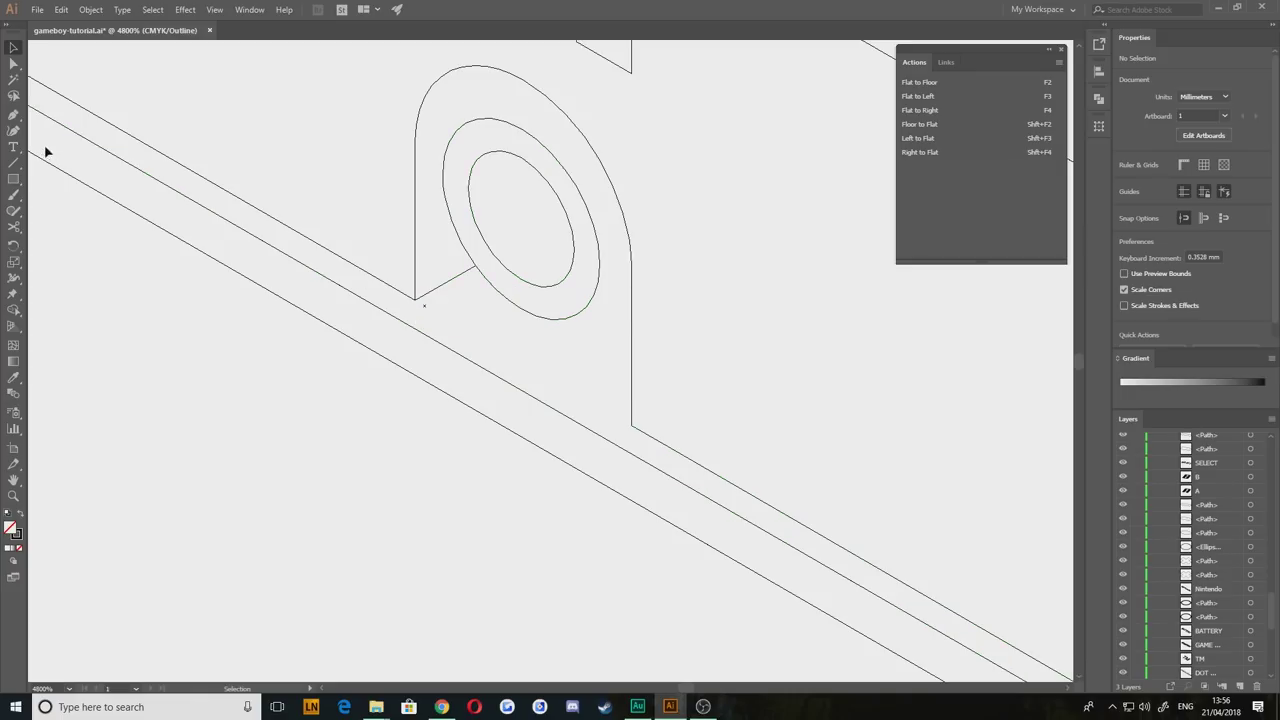
{"action": "left_click", "coordinate": [14, 114]}
{"action": "left_click", "coordinate": [415, 298]}
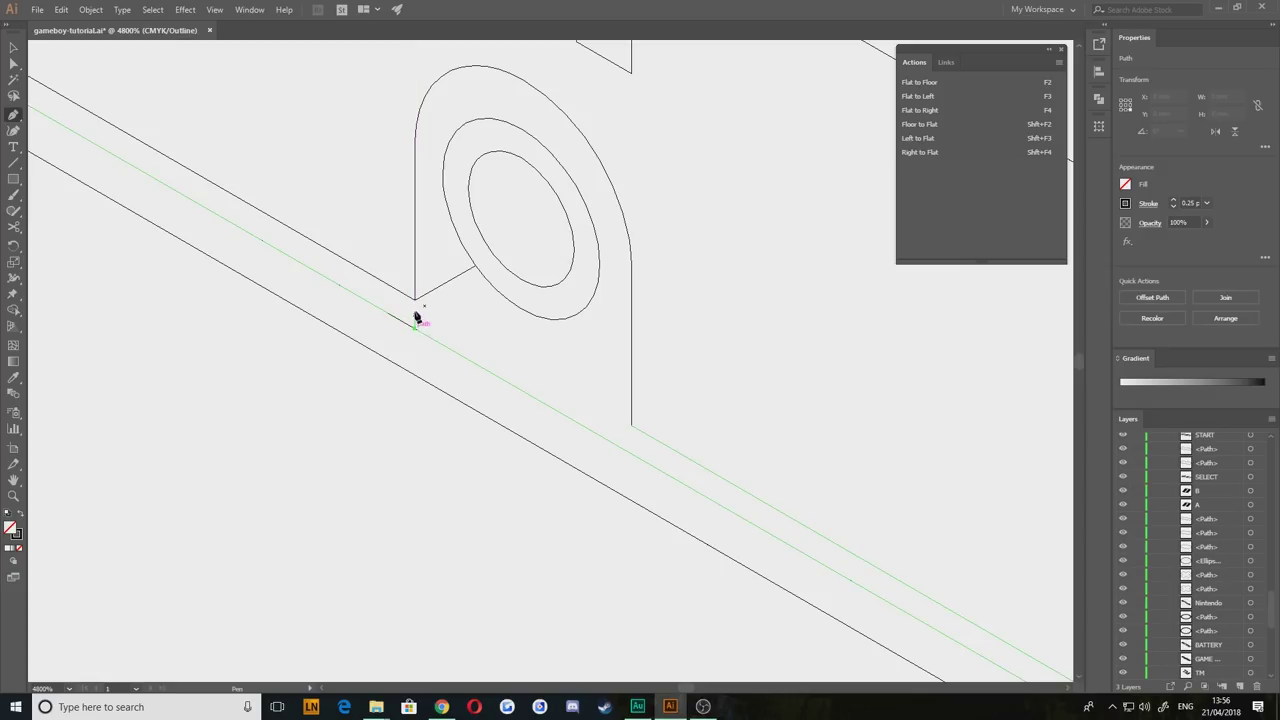
{"action": "left_click", "coordinate": [415, 328]}
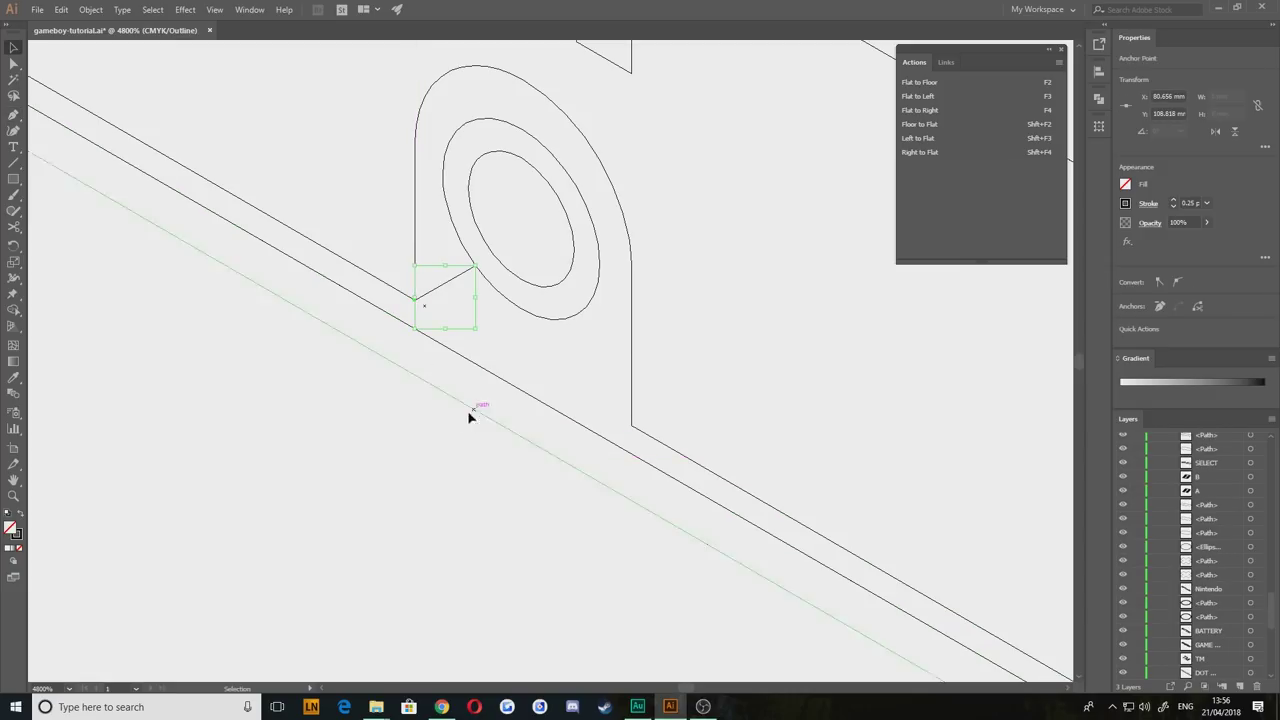
{"action": "key", "text": "v"}
{"action": "left_click", "coordinate": [391, 459]}
{"action": "left_click", "coordinate": [14, 114]}
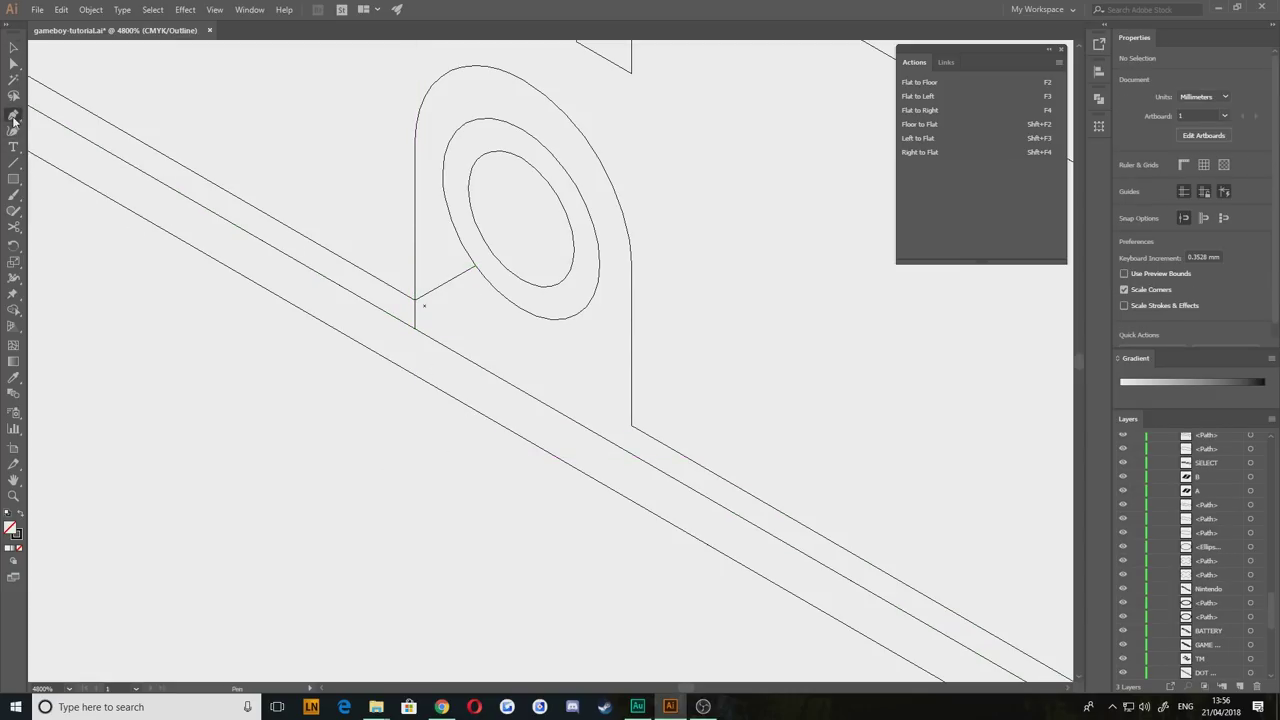
{"action": "left_click", "coordinate": [631, 454]}
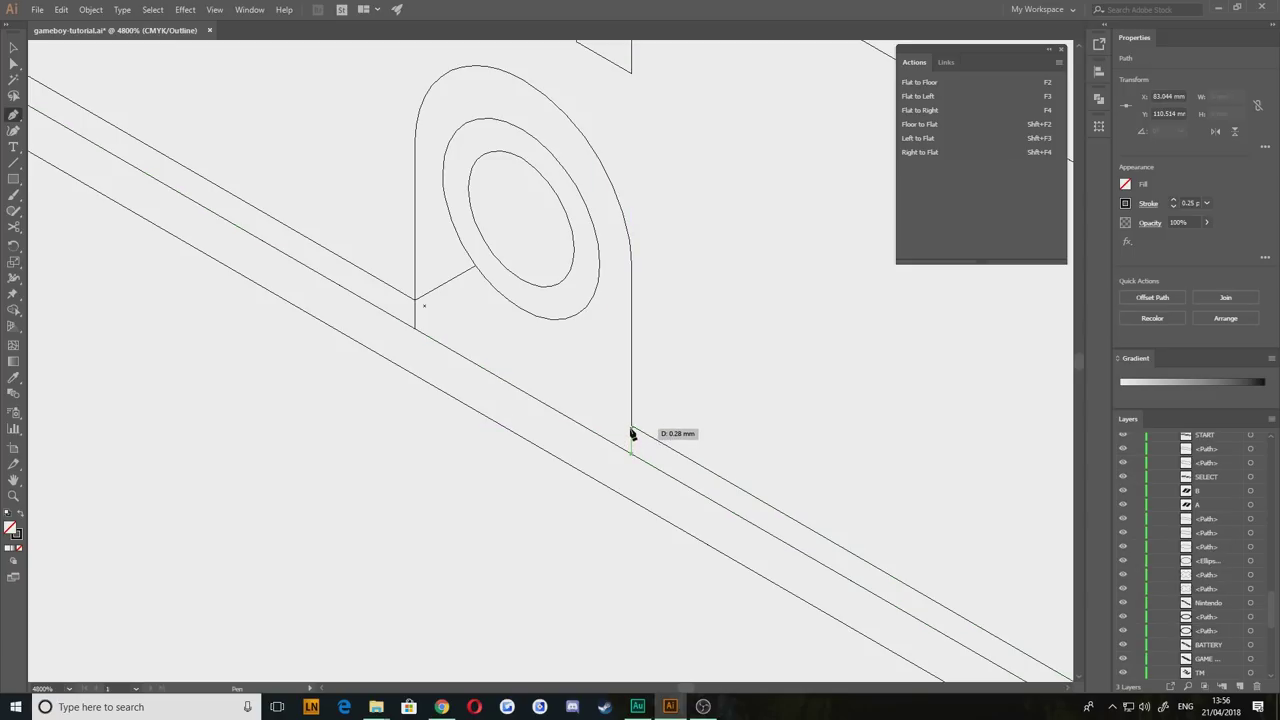
{"action": "key", "text": "v"}
{"action": "left_click", "coordinate": [440, 498]}
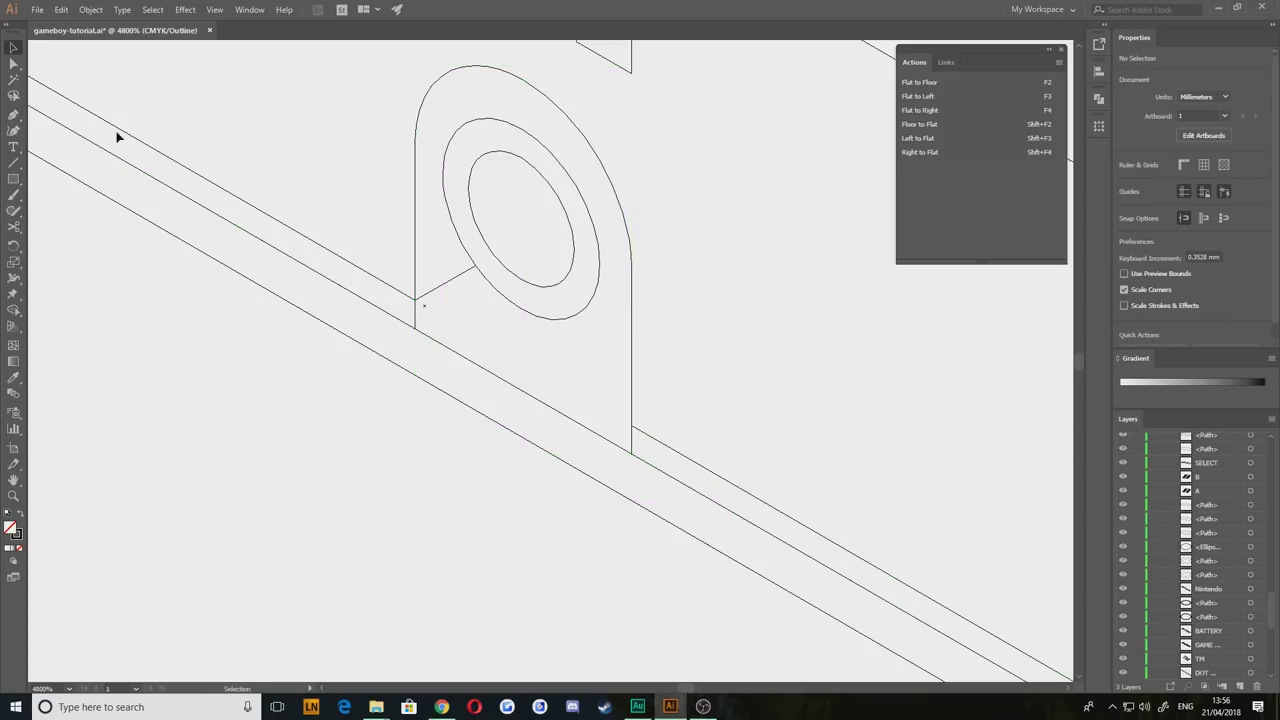
Step: Cut the middle seam line twice below the jack and remove the segment, ending the left part at the arch's left side
{"action": "left_click", "coordinate": [488, 372]}
{"action": "left_click", "coordinate": [14, 228]}
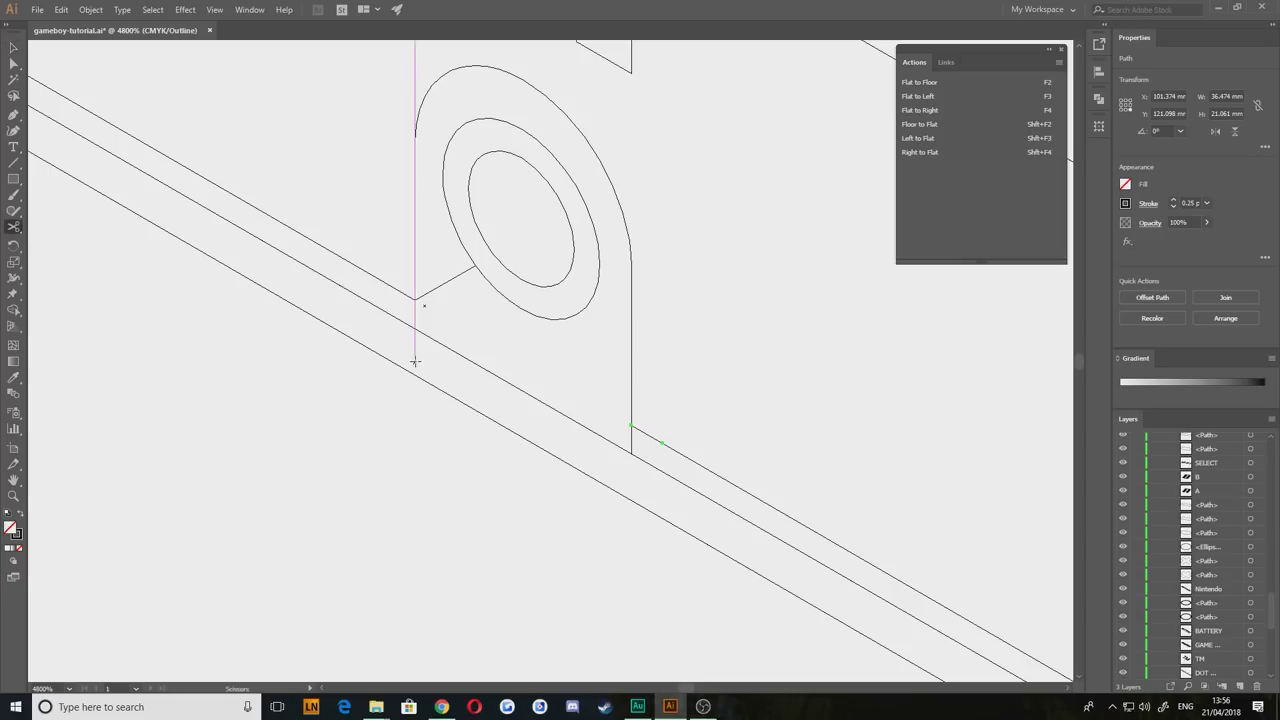
{"action": "left_click", "coordinate": [415, 326]}
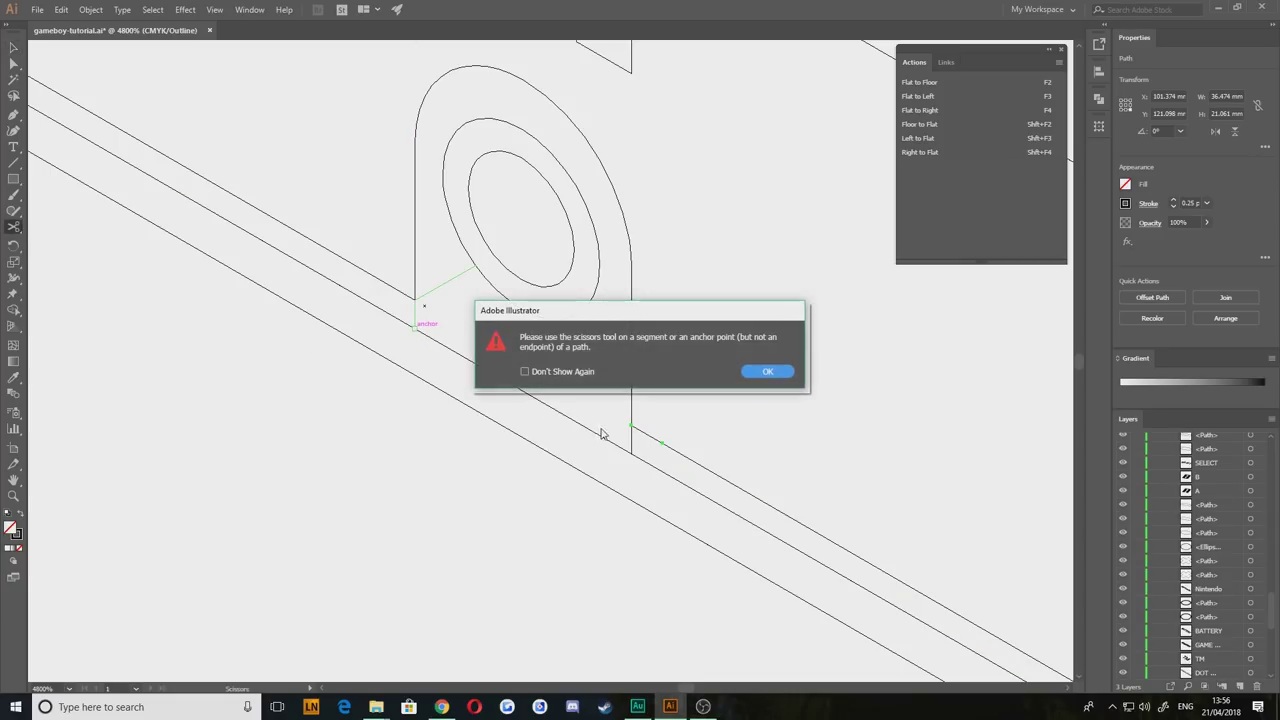
{"action": "left_click", "coordinate": [767, 371]}
{"action": "left_click", "coordinate": [474, 364]}
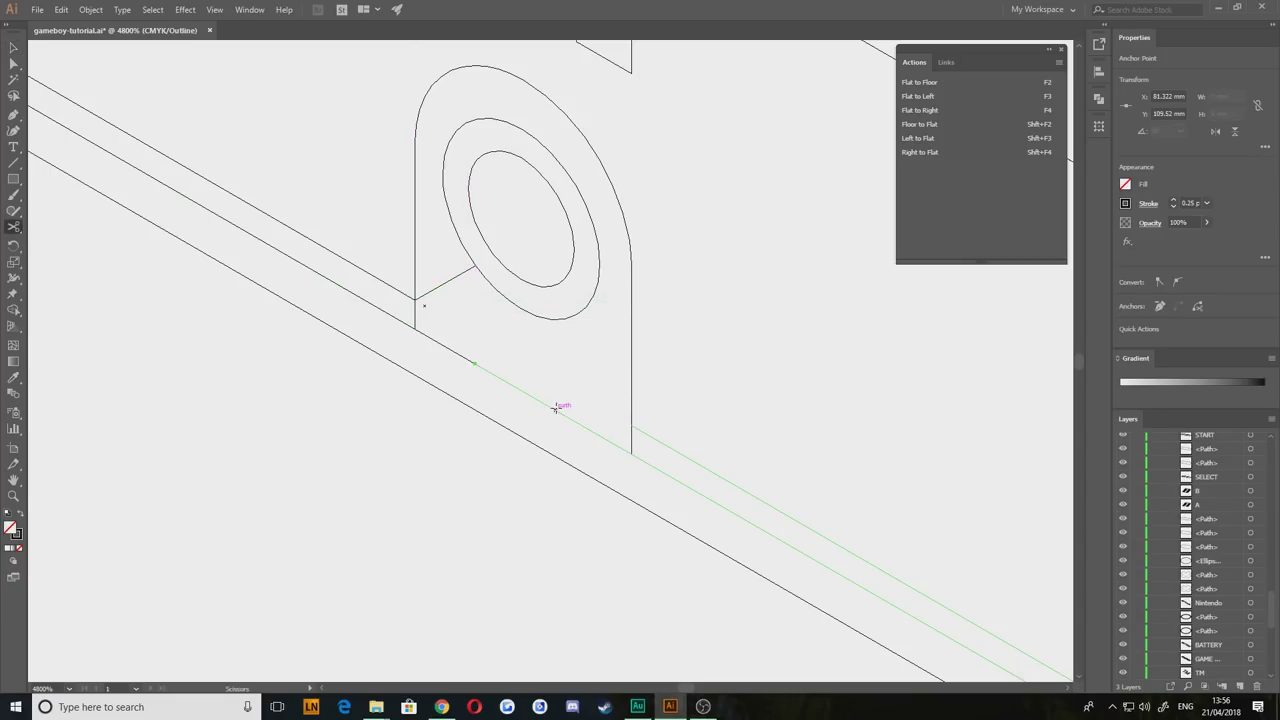
{"action": "left_click", "coordinate": [557, 411]}
{"action": "key", "text": "v"}
{"action": "left_click", "coordinate": [549, 341]}
{"action": "left_click_drag", "start_coordinate": [557, 409], "coordinate": [414, 327]}
{"action": "key", "text": "Delete"}
Step: Snap the right cut end of the middle seam line to the bottom of the arch's right side
{"action": "left_click", "coordinate": [14, 63]}
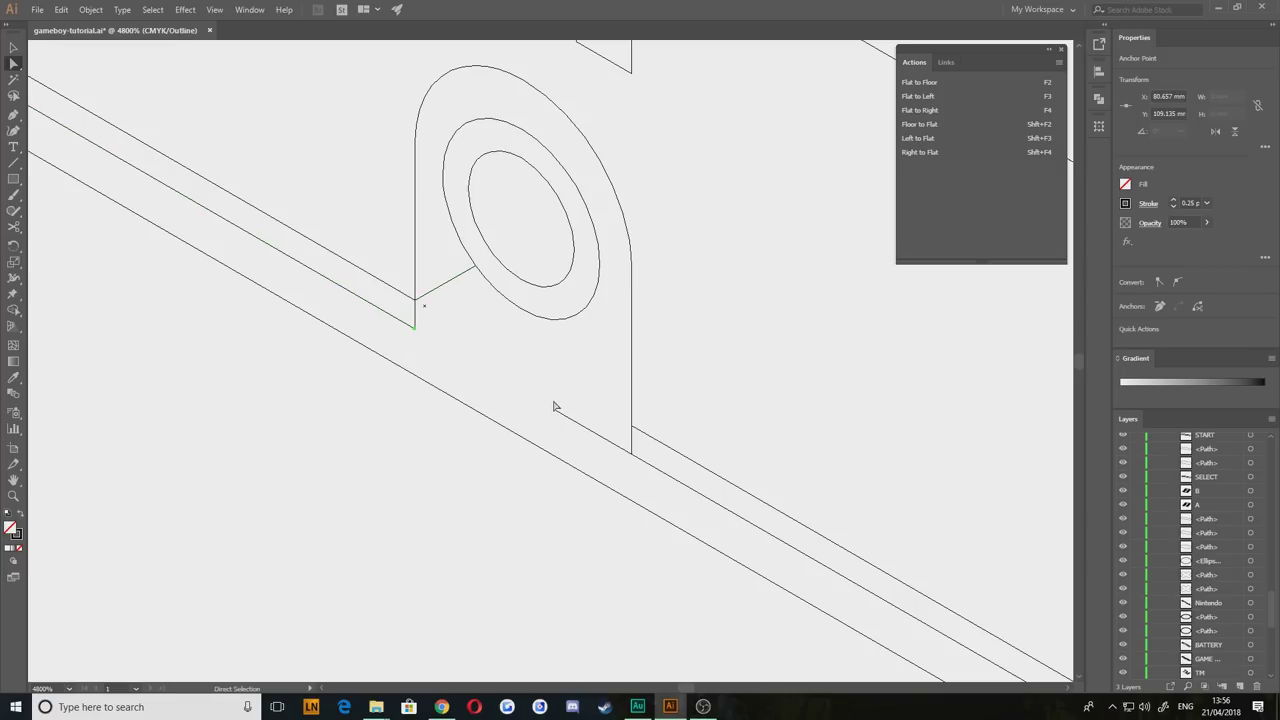
{"action": "left_click_drag", "start_coordinate": [552, 411], "coordinate": [584, 432]}
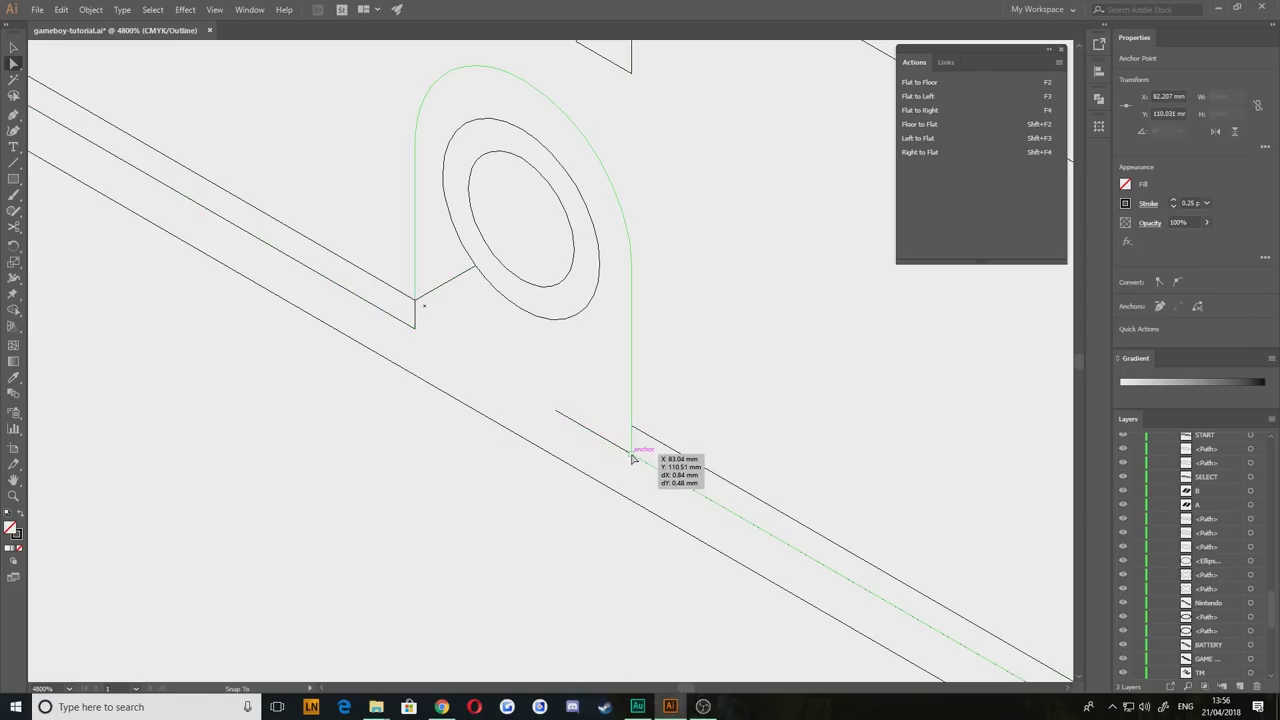
{"action": "left_click_drag", "start_coordinate": [632, 458], "coordinate": [632, 456]}
{"action": "left_click", "coordinate": [437, 531]}
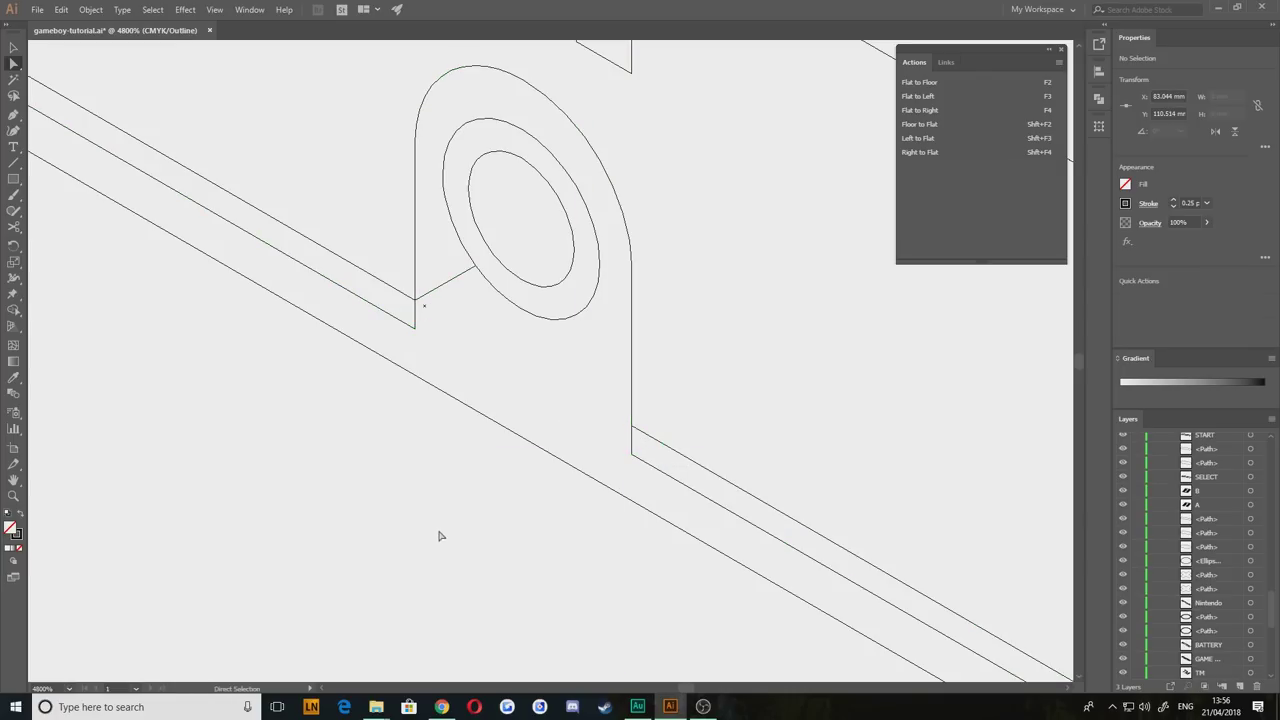
Step: Try moving the jack's angled depth line down toward the lower seam line
{"action": "left_click", "coordinate": [431, 298]}
{"action": "left_click_drag", "start_coordinate": [437, 295], "coordinate": [446, 348]}
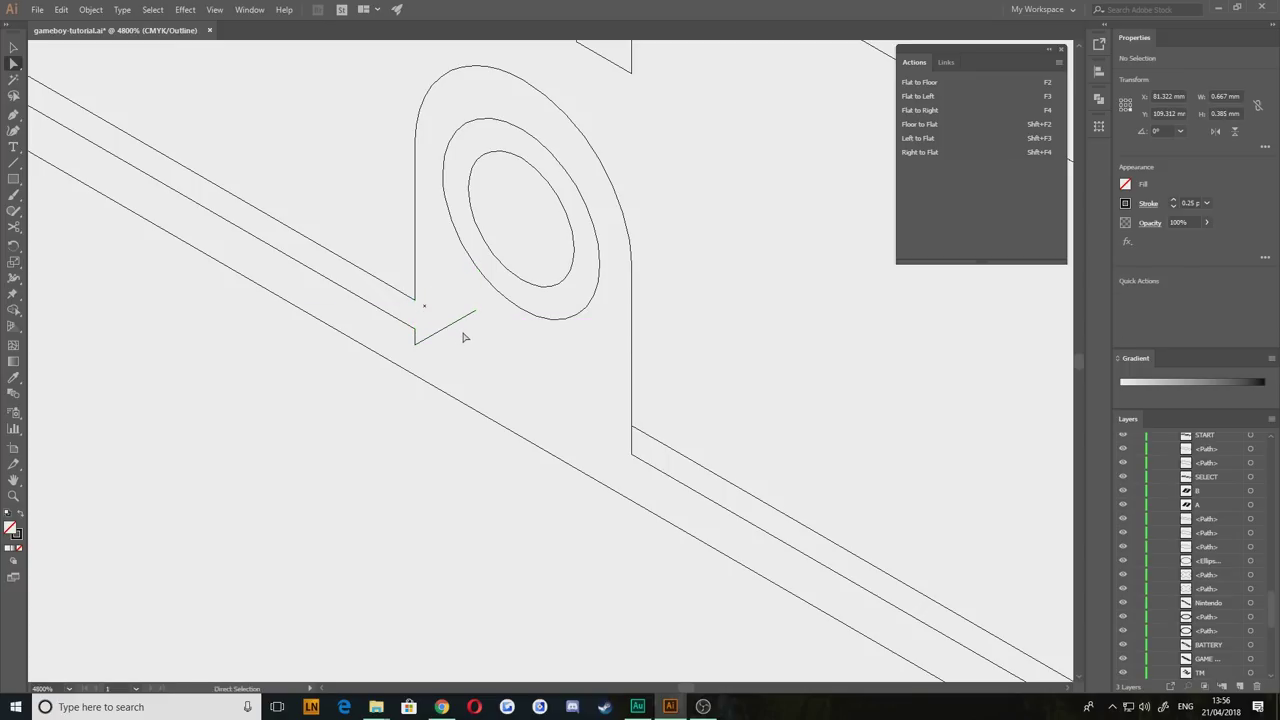
{"action": "scroll", "coordinate": [457, 343], "scroll_direction": "up", "scroll_amount": 2}
{"action": "key", "text": "ctrl+z"}
Step: Delete the angled depth line between the arch's lower-left corner and the jack's outer ellipse
{"action": "left_click", "coordinate": [471, 343]}
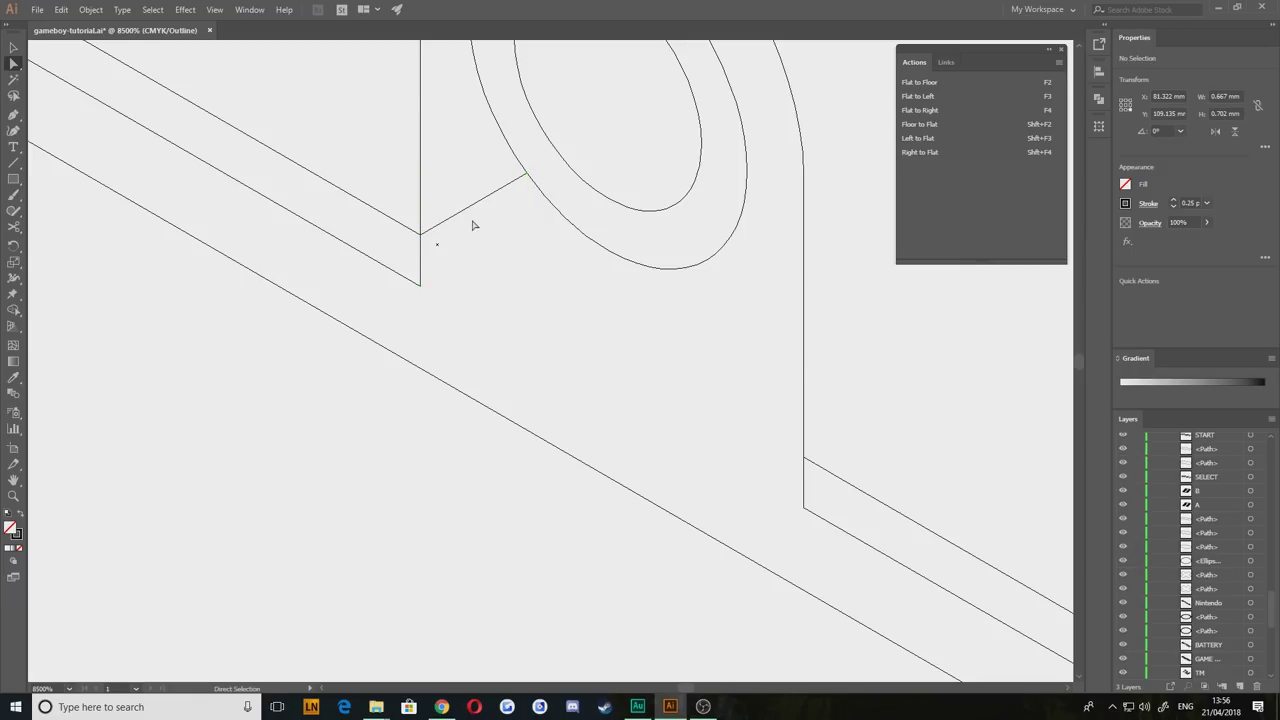
{"action": "left_click", "coordinate": [494, 192]}
{"action": "left_click", "coordinate": [478, 203]}
{"action": "key", "text": "Delete"}
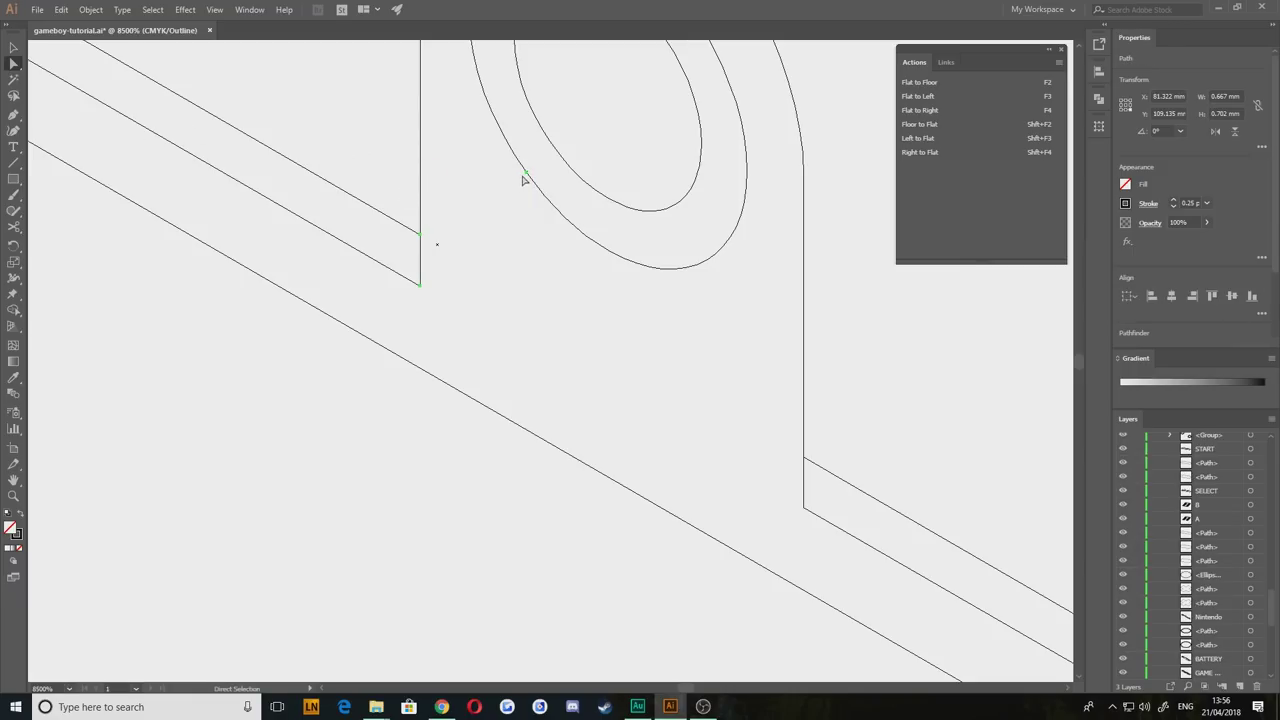
{"action": "left_click", "coordinate": [495, 230]}
Step: Examine the opened jack arch and seam, and compare them with the Game Boy reference photo in Chrome
{"action": "left_click_drag", "start_coordinate": [354, 212], "coordinate": [503, 286]}
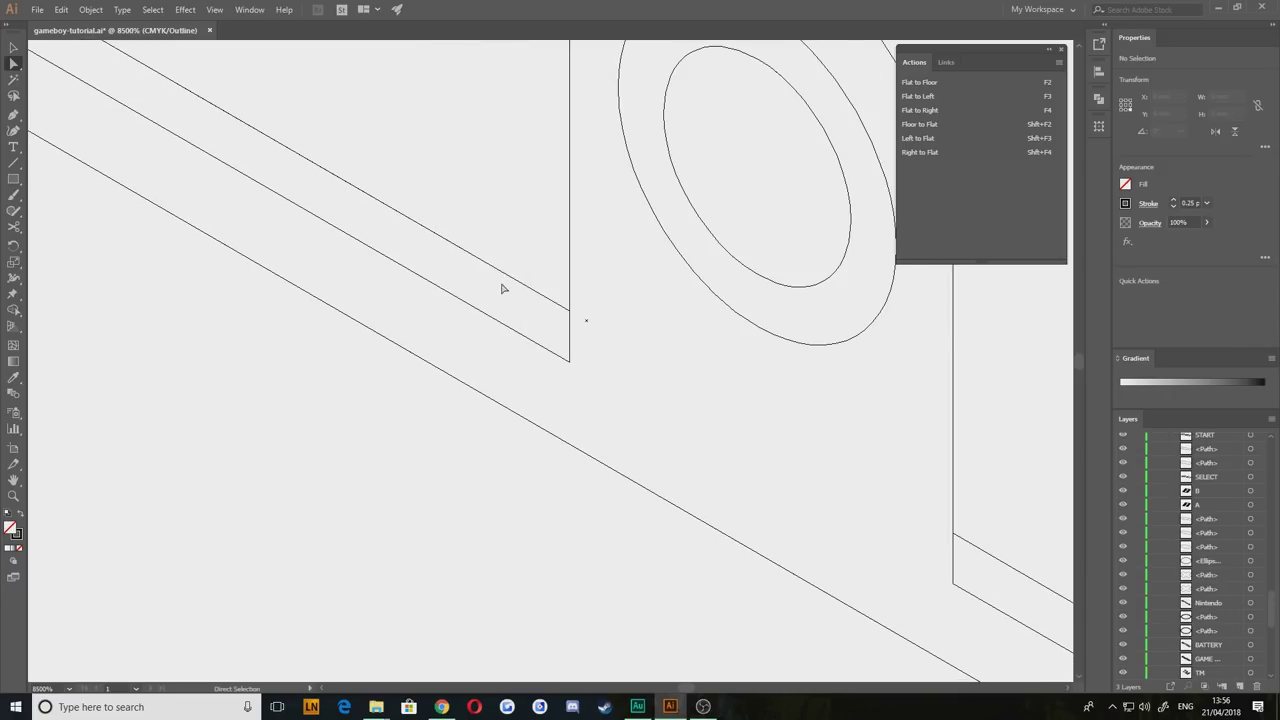
{"action": "scroll", "coordinate": [507, 286], "scroll_direction": "down", "scroll_amount": 5}
{"action": "left_click_drag", "start_coordinate": [283, 249], "coordinate": [441, 330]}
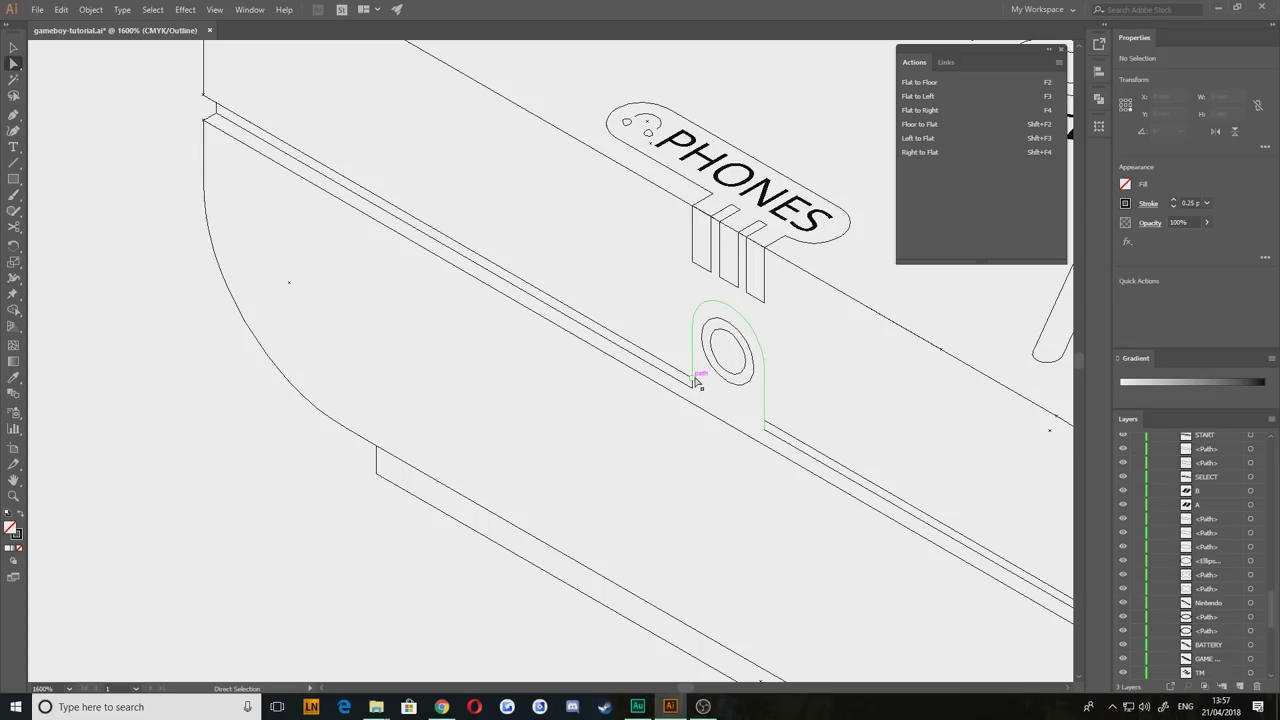
{"action": "left_click_drag", "start_coordinate": [720, 403], "coordinate": [517, 297]}
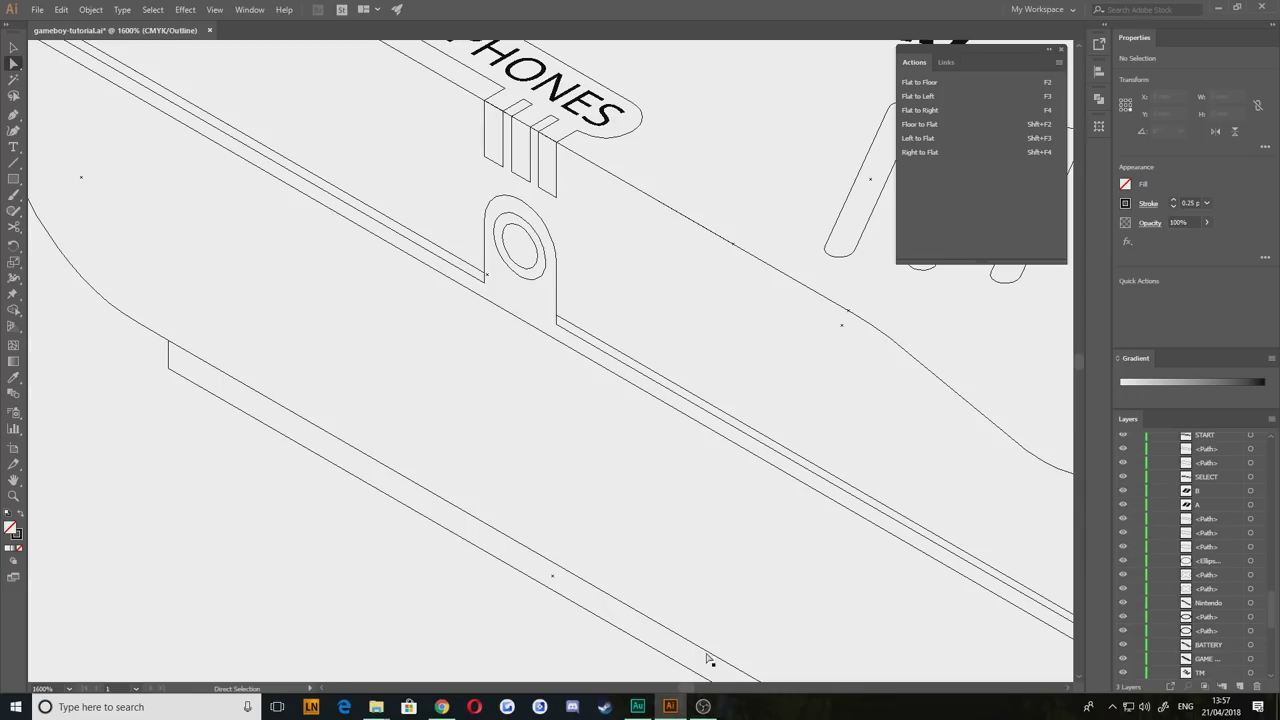
{"action": "left_click", "coordinate": [441, 707]}
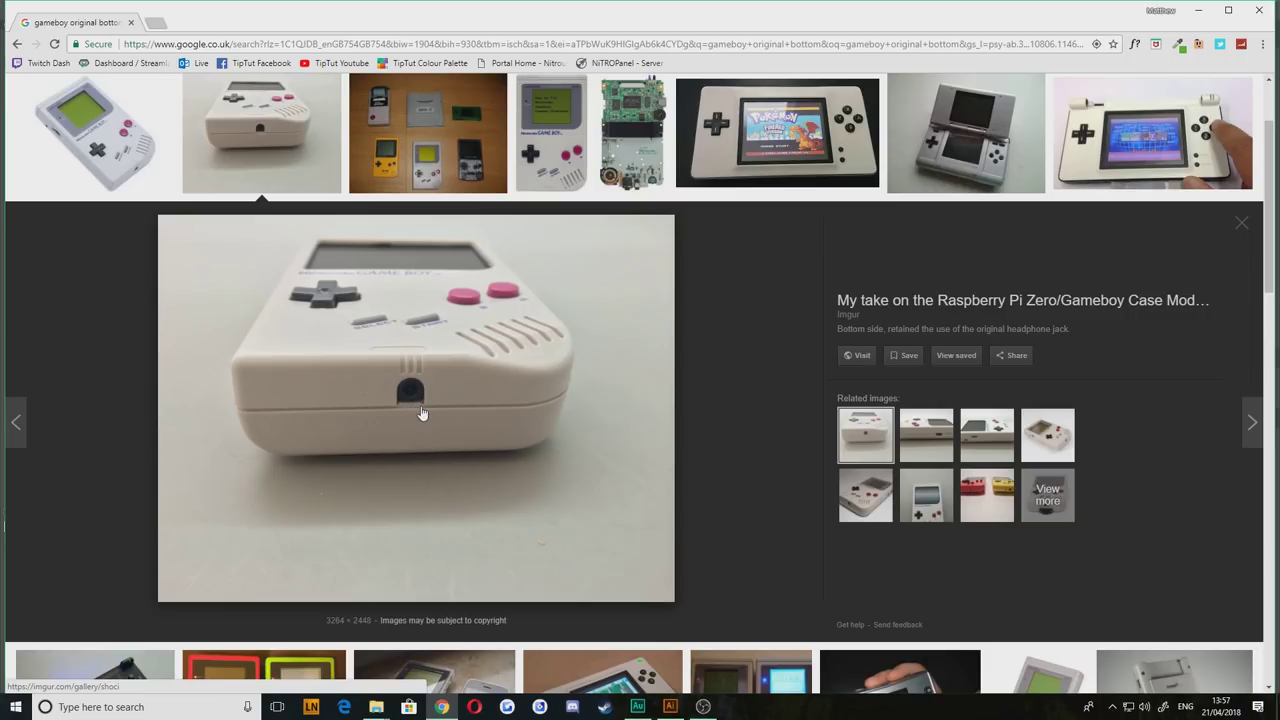
{"action": "left_click", "coordinate": [651, 714]}
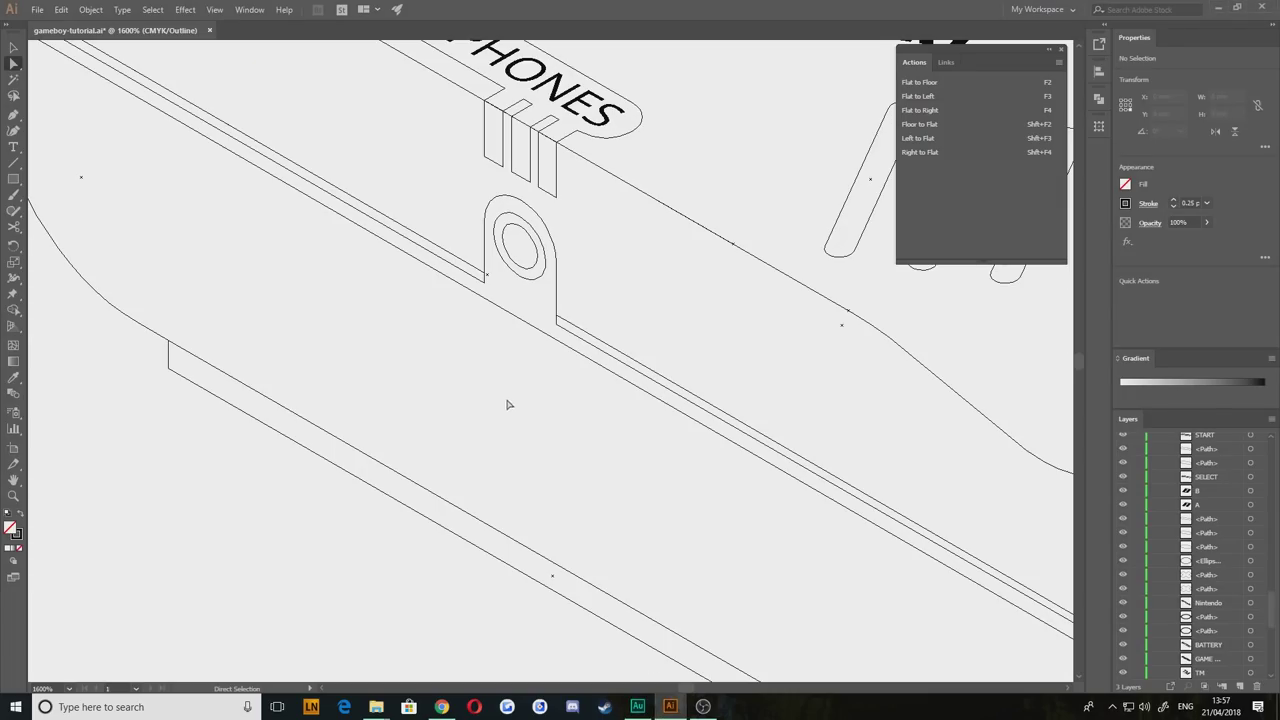
Step: Undo the deletion of the jack's angled depth line and the removal of the middle seam segment below the jack
{"action": "left_click_drag", "start_coordinate": [352, 318], "coordinate": [383, 448]}
{"action": "scroll", "coordinate": [528, 461], "scroll_direction": "up", "scroll_amount": 2}
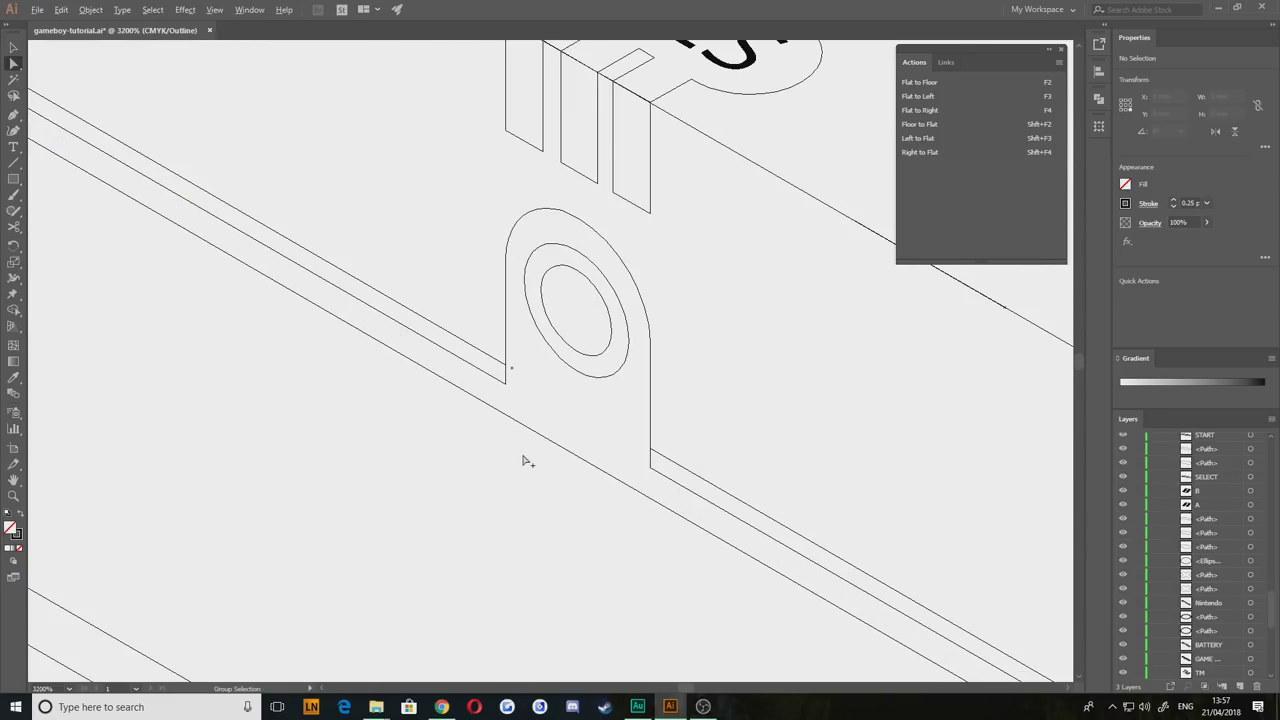
{"action": "left_click_drag", "start_coordinate": [487, 446], "coordinate": [444, 477]}
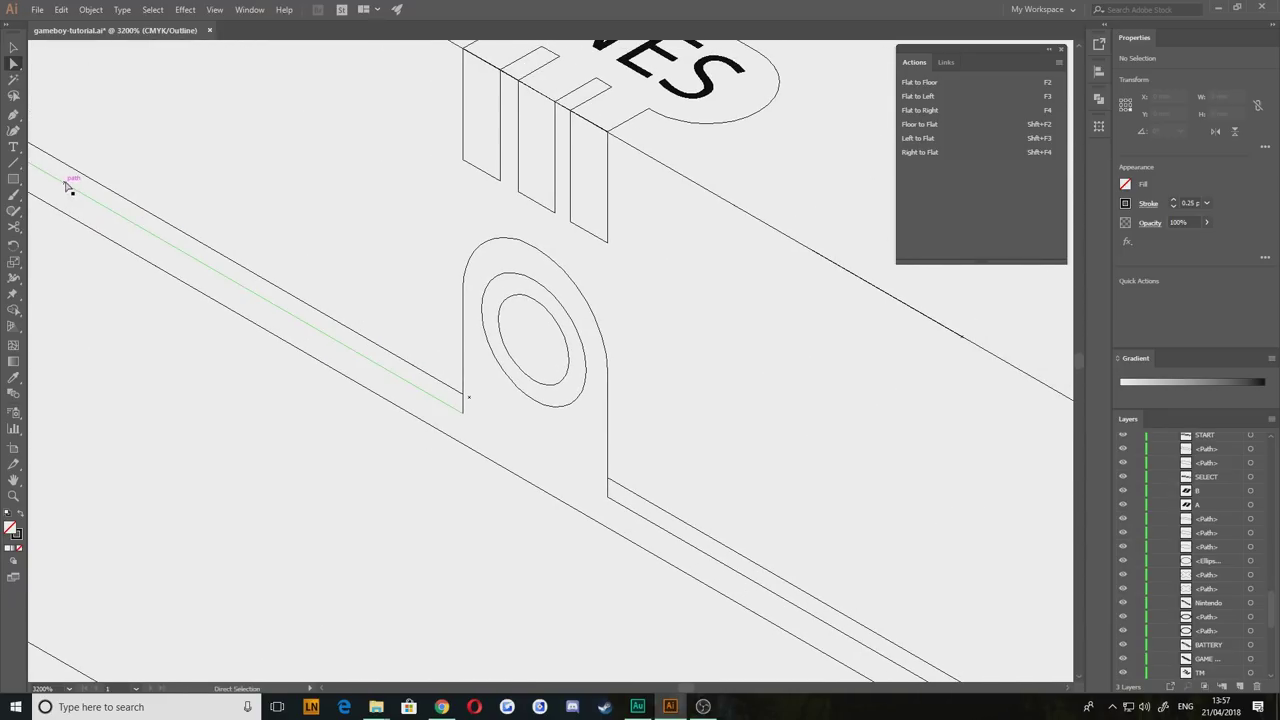
{"action": "left_click_drag", "start_coordinate": [195, 375], "coordinate": [626, 471]}
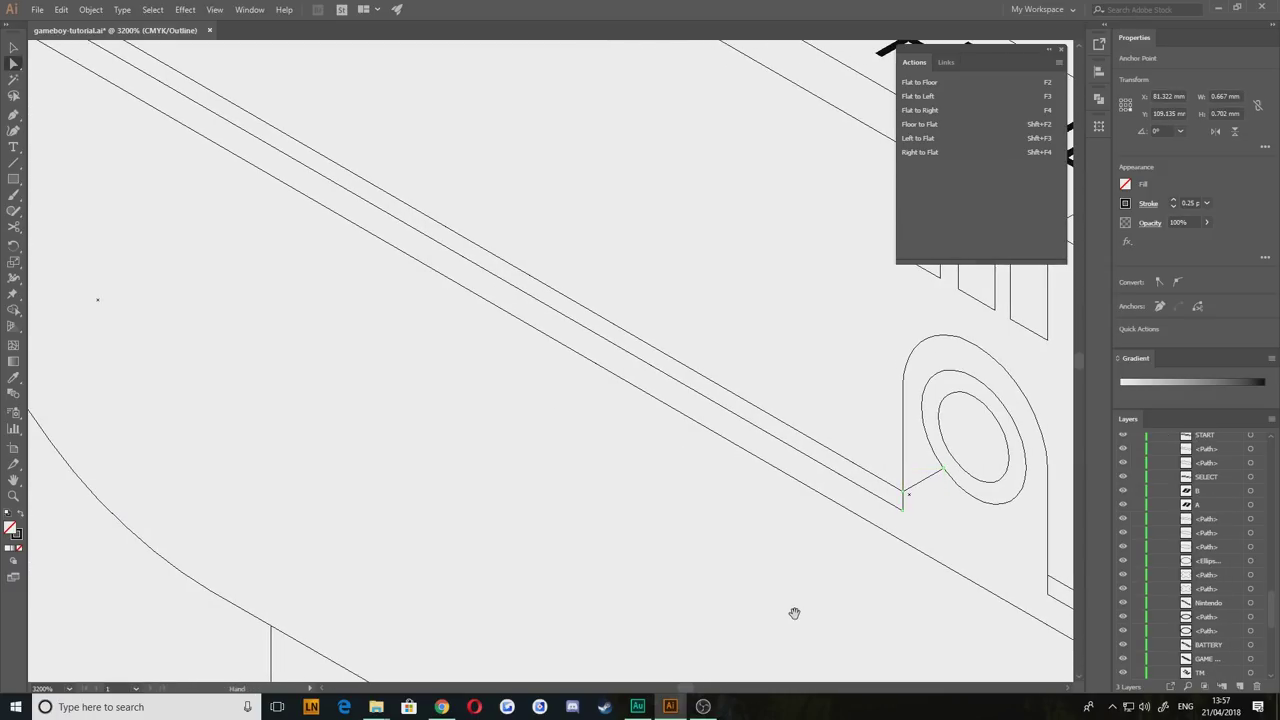
{"action": "left_click_drag", "start_coordinate": [794, 609], "coordinate": [380, 477]}
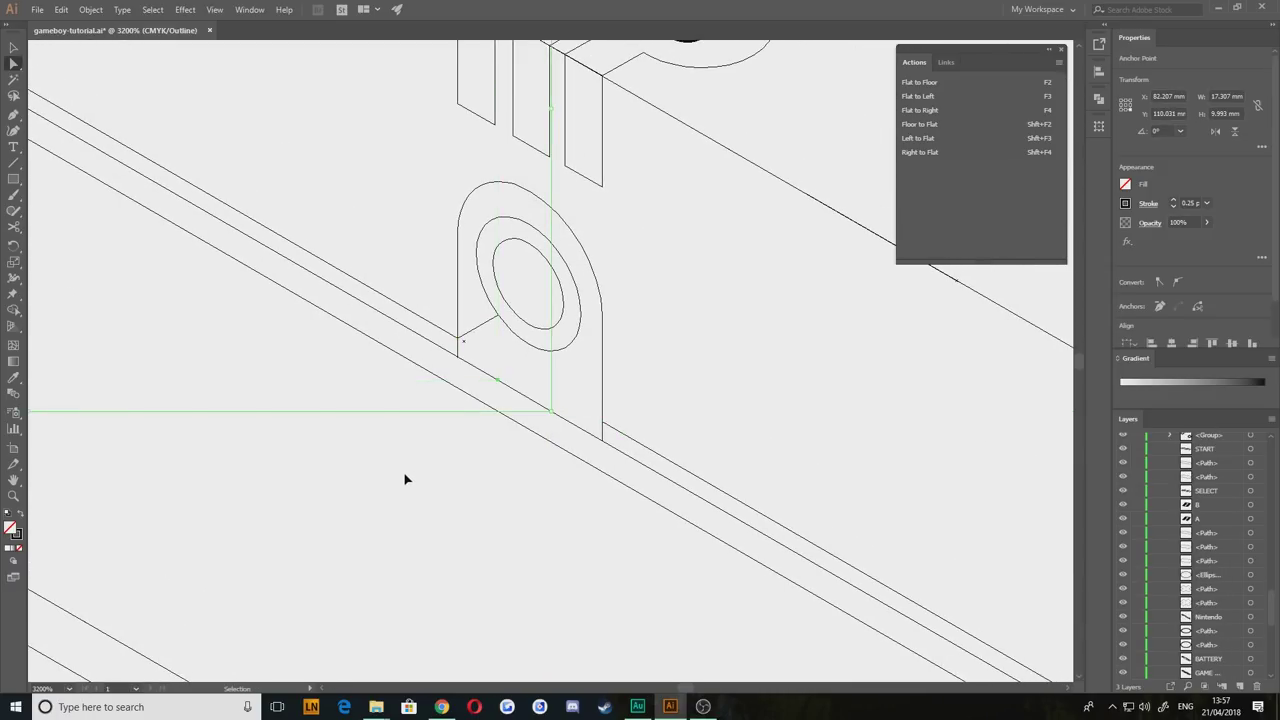
Step: Draw a straight Pen segment along the upper seam across the jack, from the arch's lower-left corner to its right side
{"action": "left_click", "coordinate": [454, 557]}
{"action": "left_click_drag", "start_coordinate": [454, 557], "coordinate": [362, 503]}
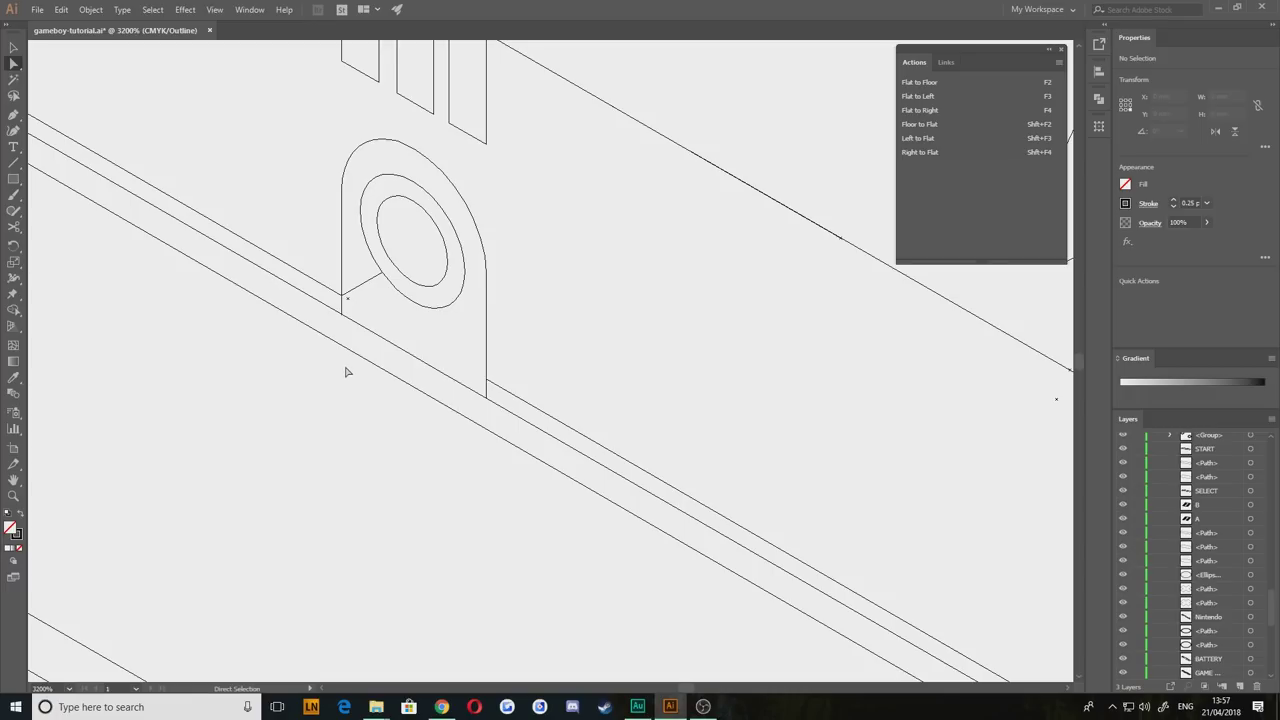
{"action": "left_click_drag", "start_coordinate": [389, 231], "coordinate": [437, 286]}
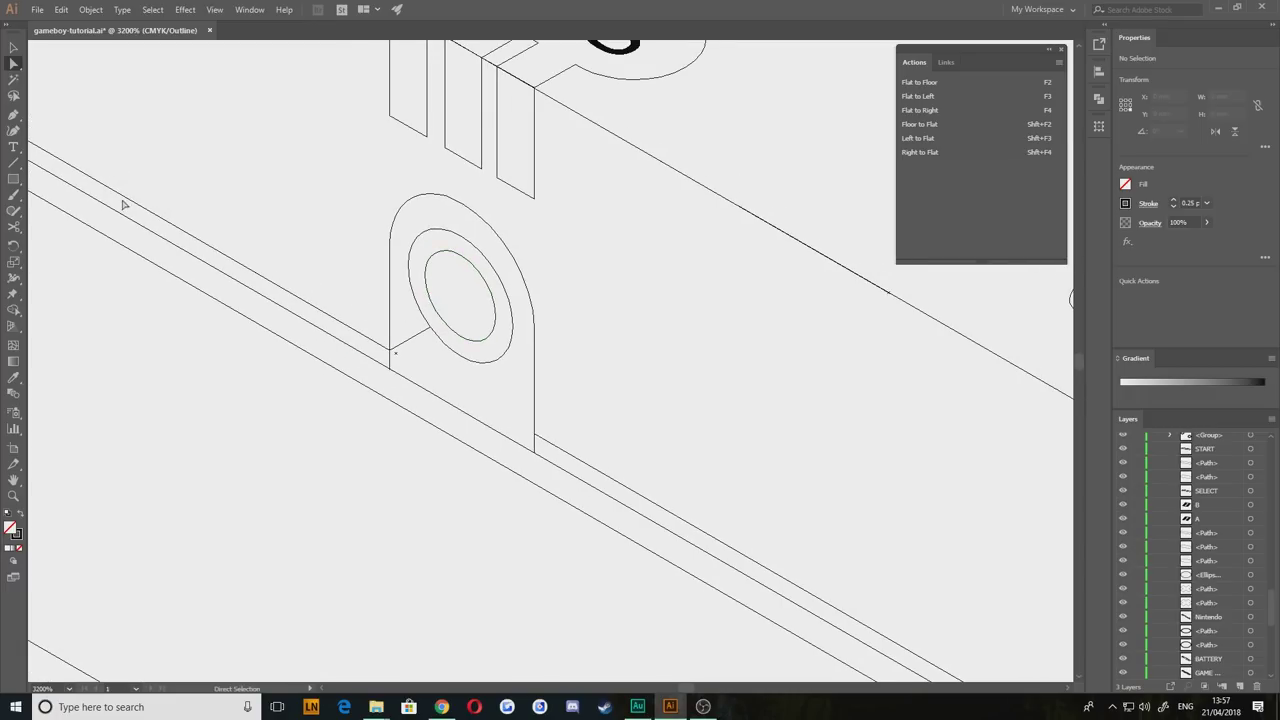
{"action": "left_click", "coordinate": [13, 116]}
{"action": "left_click", "coordinate": [391, 350]}
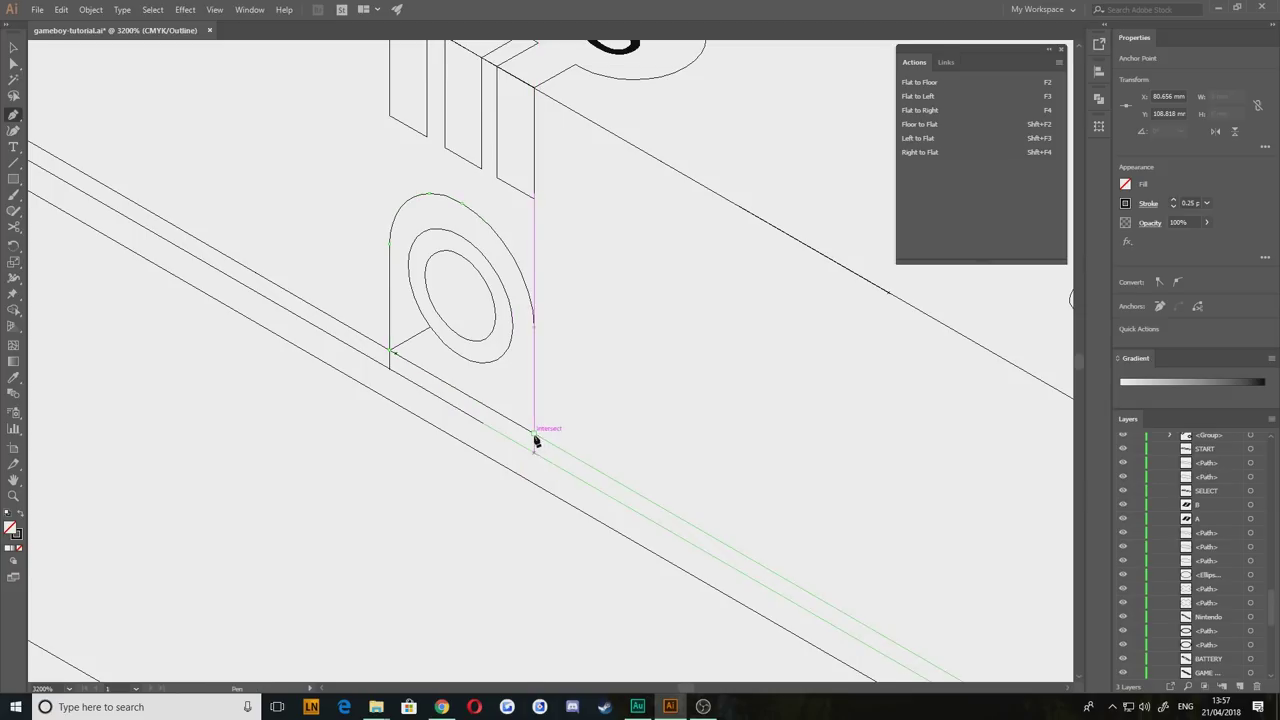
{"action": "left_click", "coordinate": [534, 435]}
{"action": "key", "text": "v"}
{"action": "left_click", "coordinate": [298, 555]}
{"action": "left_click_drag", "start_coordinate": [322, 558], "coordinate": [404, 469]}
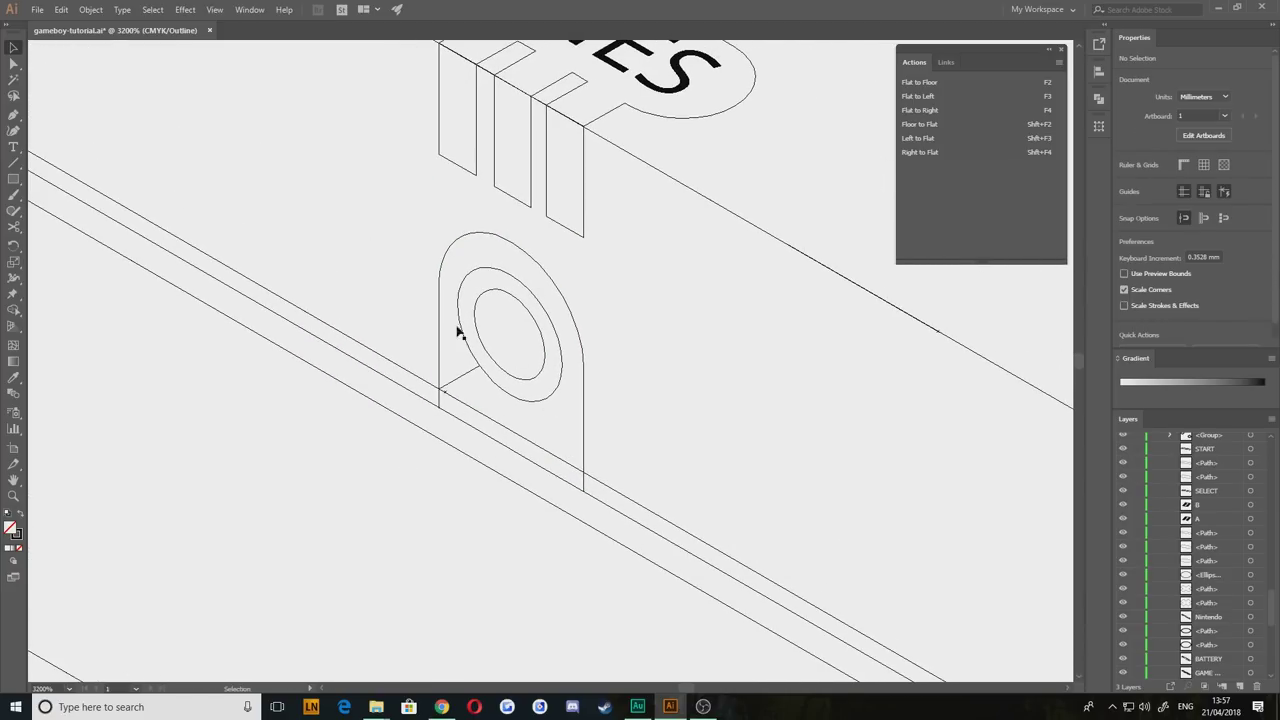
{"action": "left_click", "coordinate": [12, 115]}
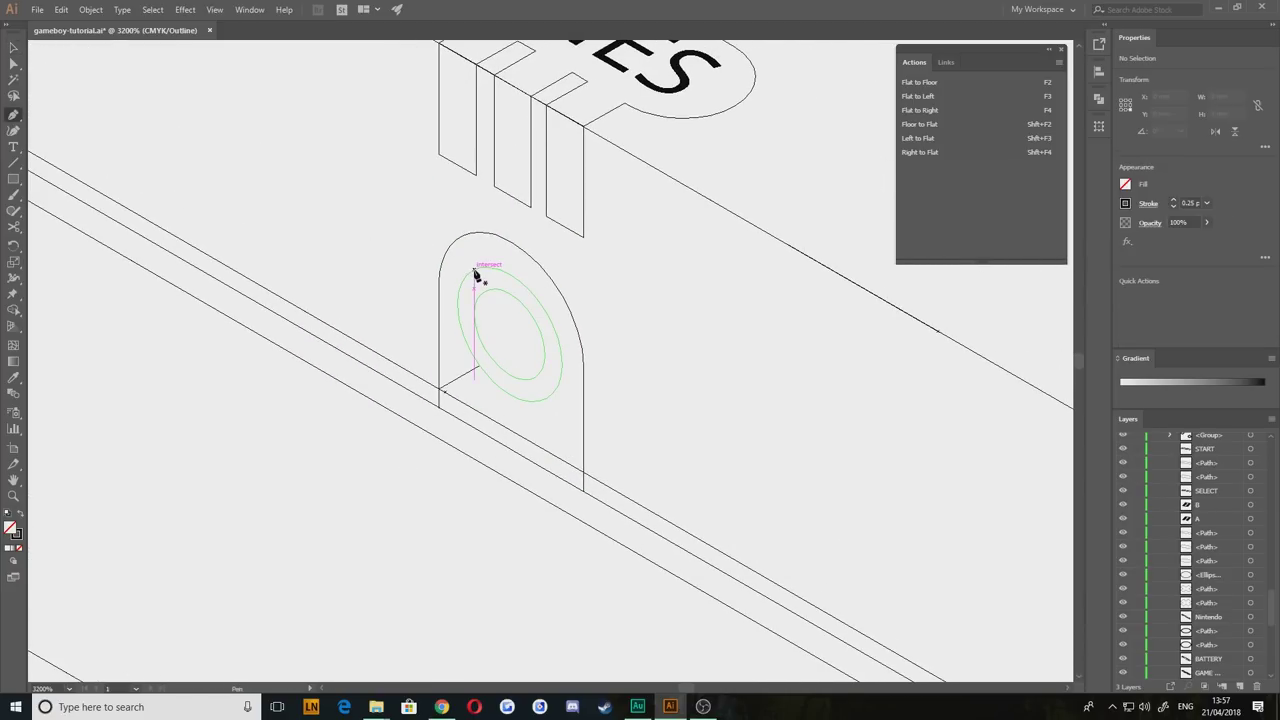
{"action": "left_click", "coordinate": [475, 270]}
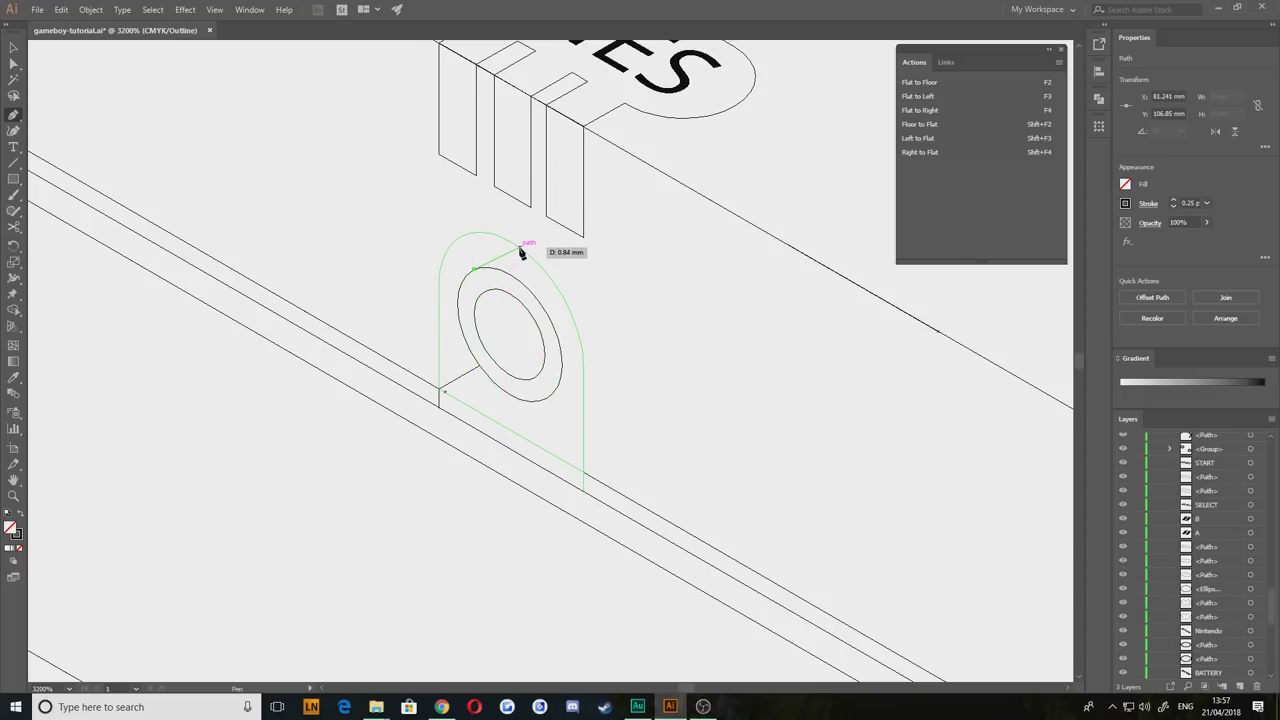
{"action": "key", "text": "ctrl+z"}
{"action": "key", "text": "ctrl+z"}
{"action": "key", "text": "ctrl+z"}
{"action": "key", "text": "ctrl+z"}
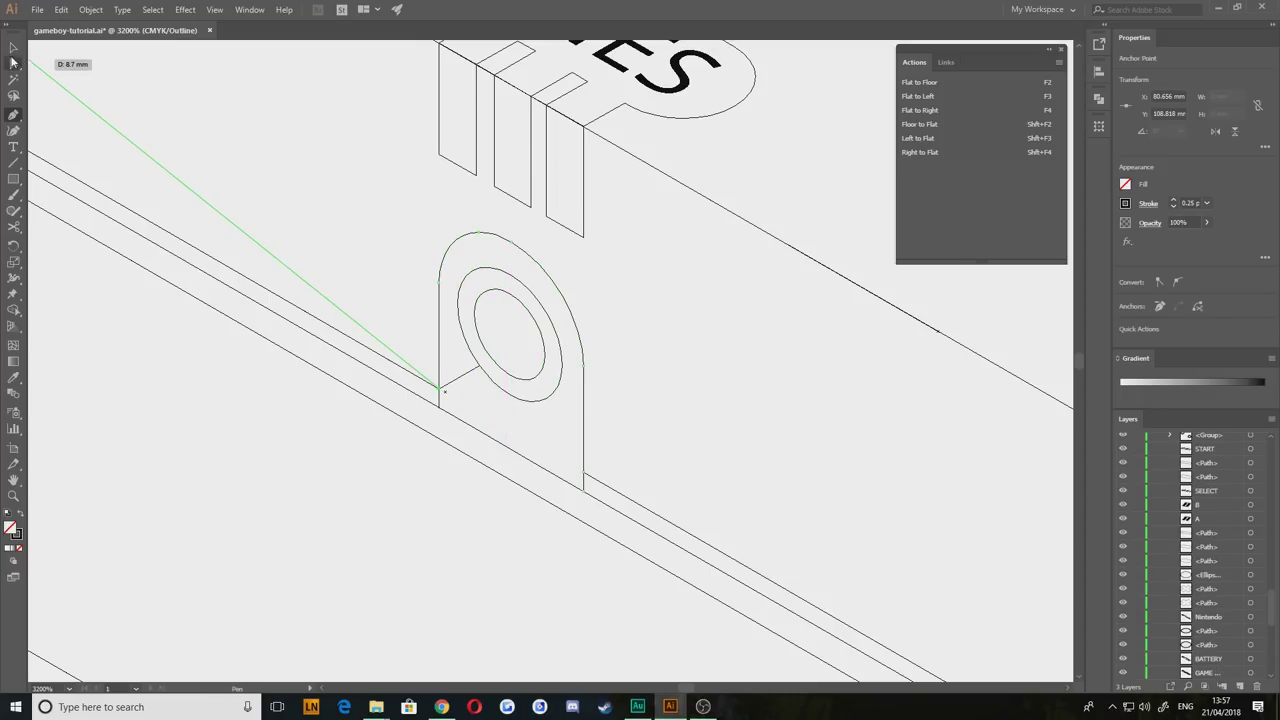
Step: Place the seam segment's end point again where the arch's right side meets the upper seam line, and finish the path
{"action": "left_click", "coordinate": [583, 469]}
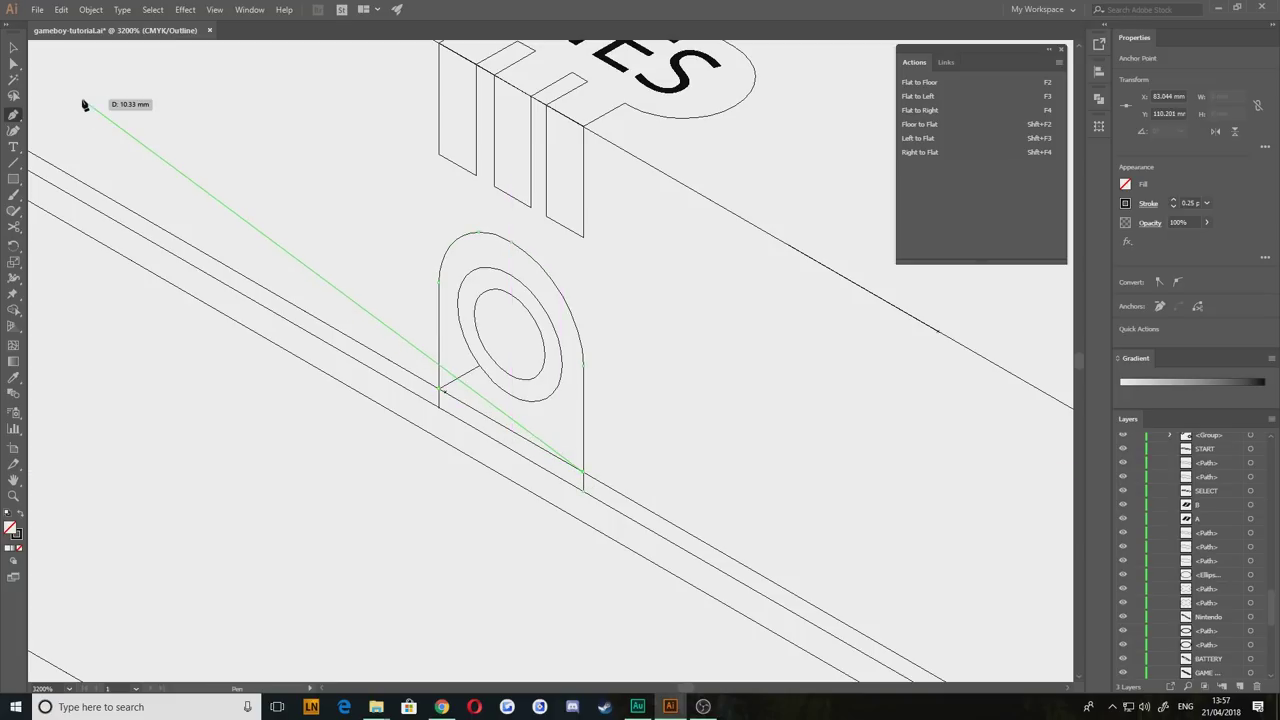
{"action": "left_click", "coordinate": [19, 54]}
{"action": "left_click", "coordinate": [201, 377]}
{"action": "left_click_drag", "start_coordinate": [466, 317], "coordinate": [425, 325]}
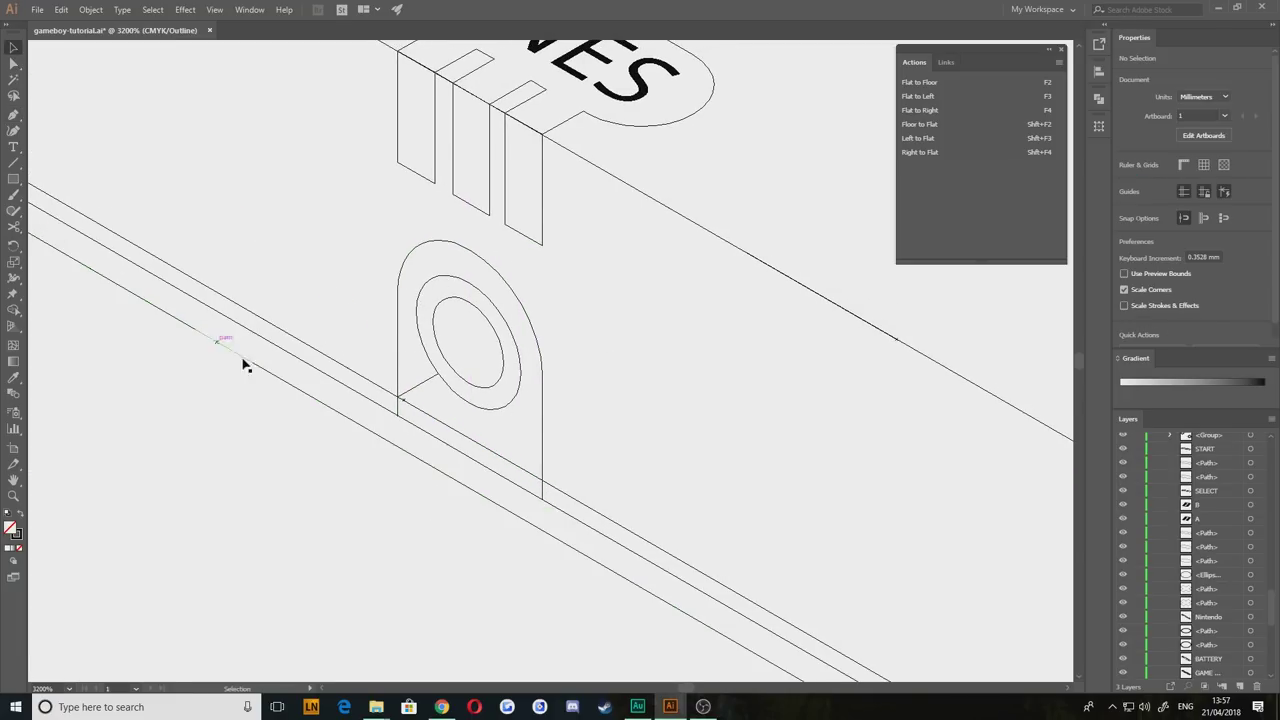
{"action": "scroll", "coordinate": [503, 411], "scroll_direction": "down", "scroll_amount": 3}
{"action": "left_click_drag", "start_coordinate": [507, 419], "coordinate": [361, 420]}
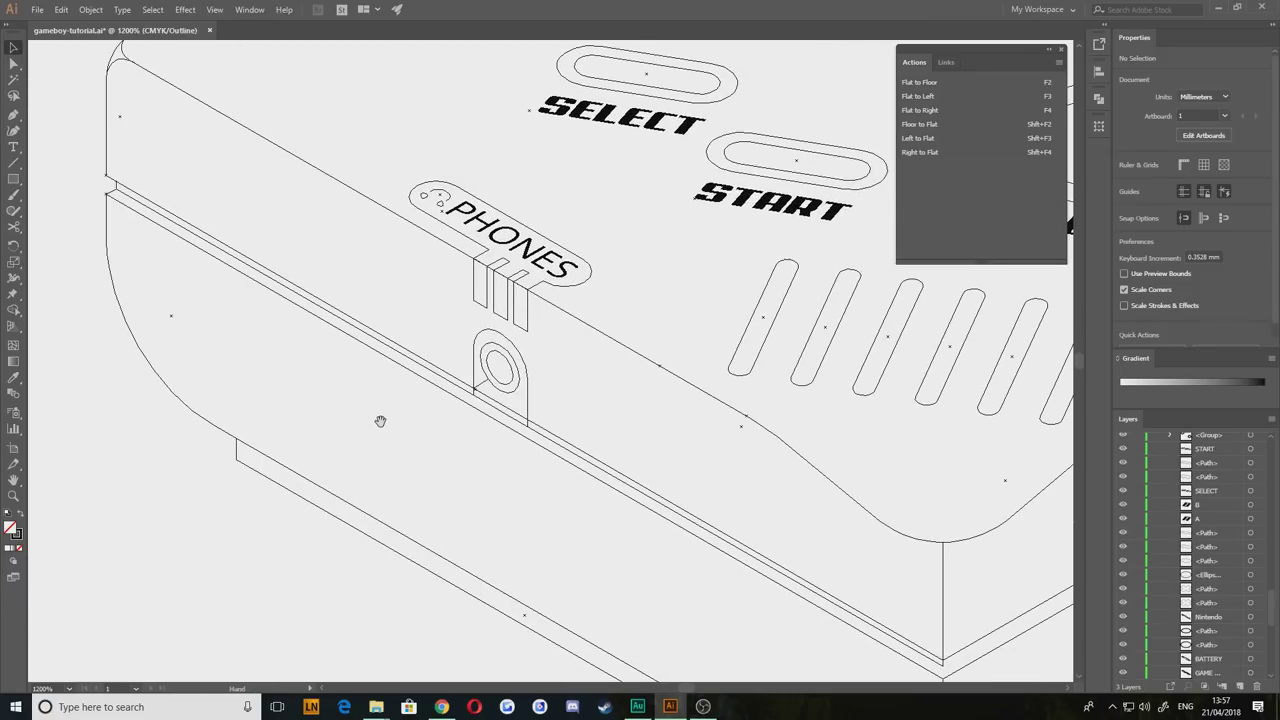
Step: Draw a horizontal line about 3 mm long beside the jack with the Pen tool and apply the Flat to Right action to it
{"action": "scroll", "coordinate": [437, 434], "scroll_direction": "up", "scroll_amount": 4}
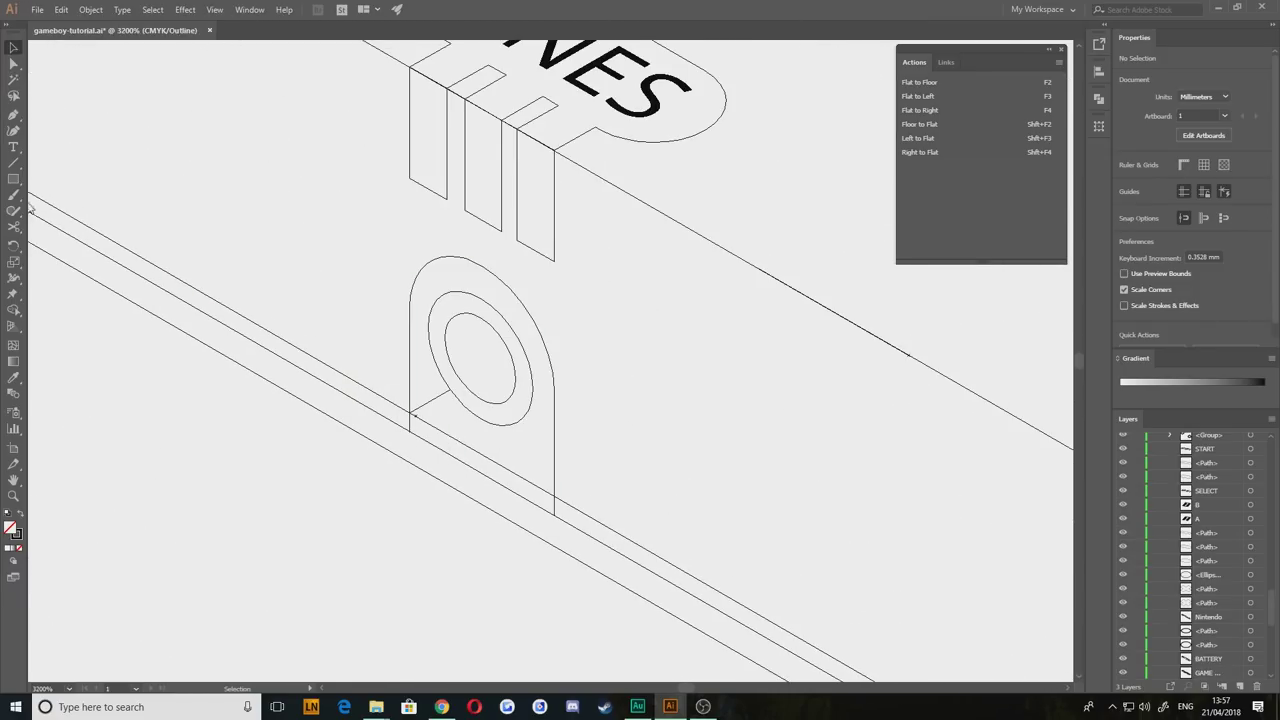
{"action": "left_click", "coordinate": [13, 114]}
{"action": "left_click", "coordinate": [146, 195]}
{"action": "left_click", "coordinate": [330, 195]}
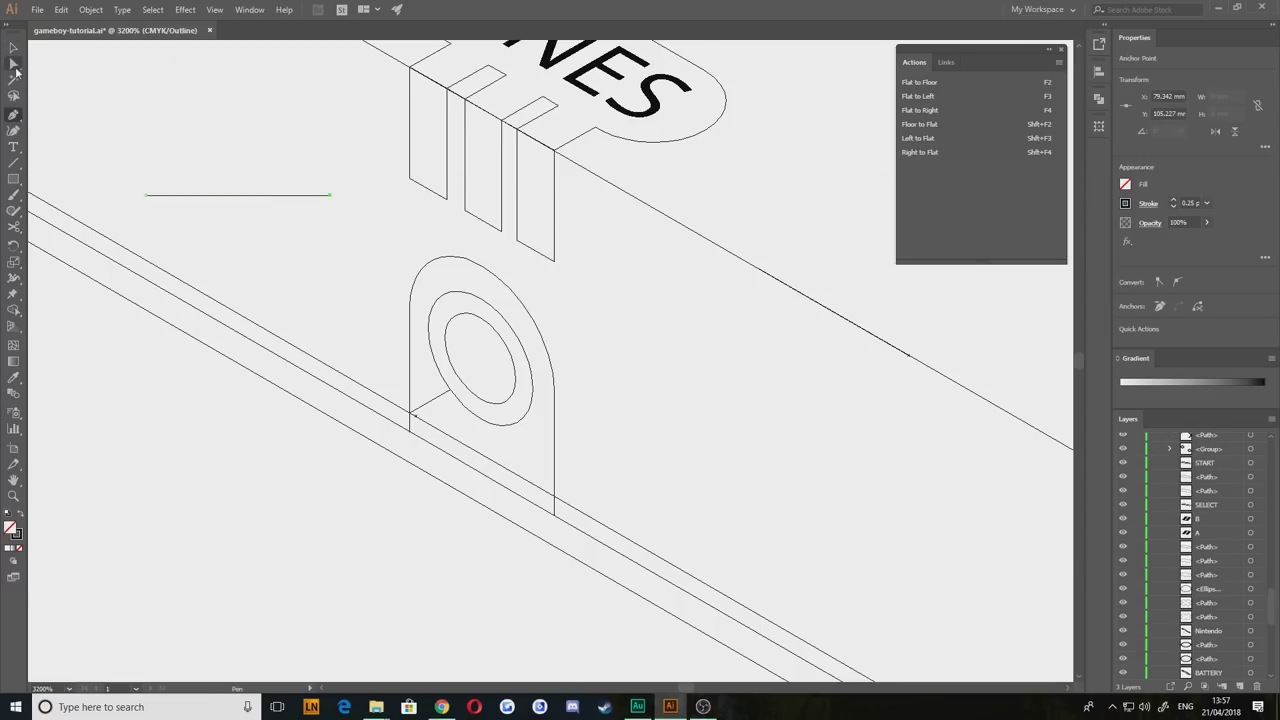
{"action": "left_click", "coordinate": [13, 47]}
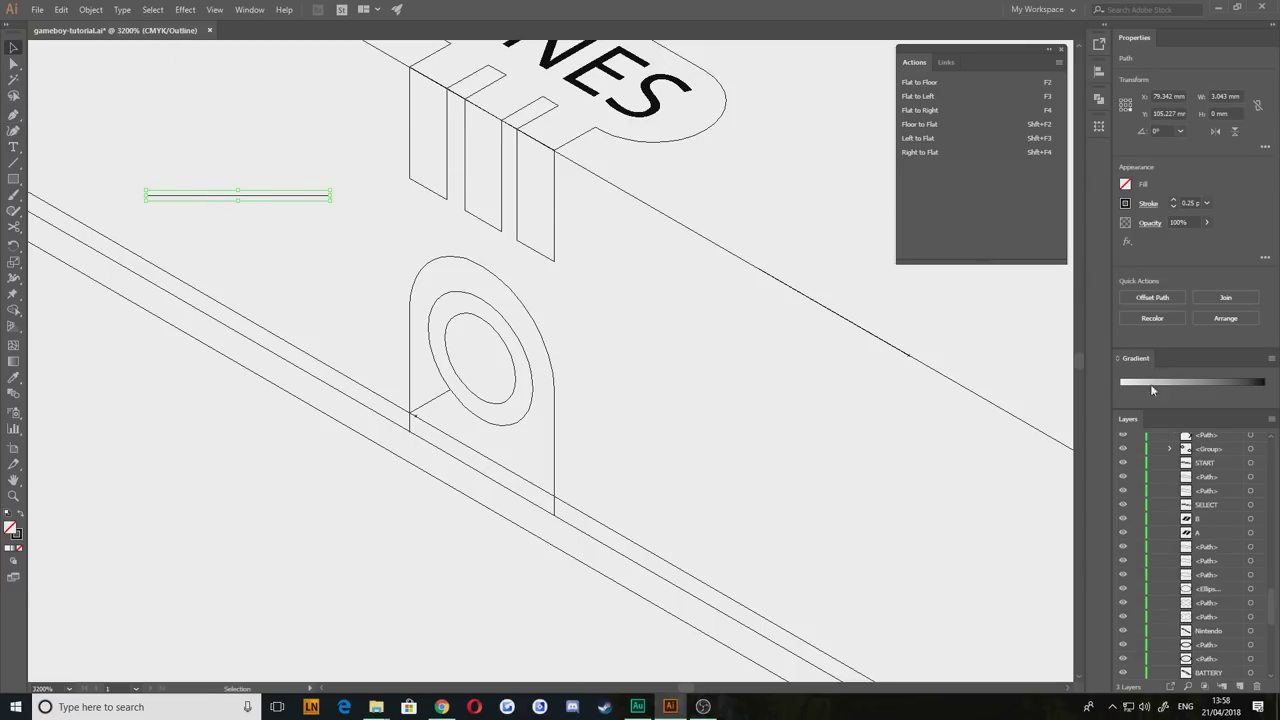
{"action": "left_click", "coordinate": [918, 110]}
{"action": "left_click", "coordinate": [177, 243]}
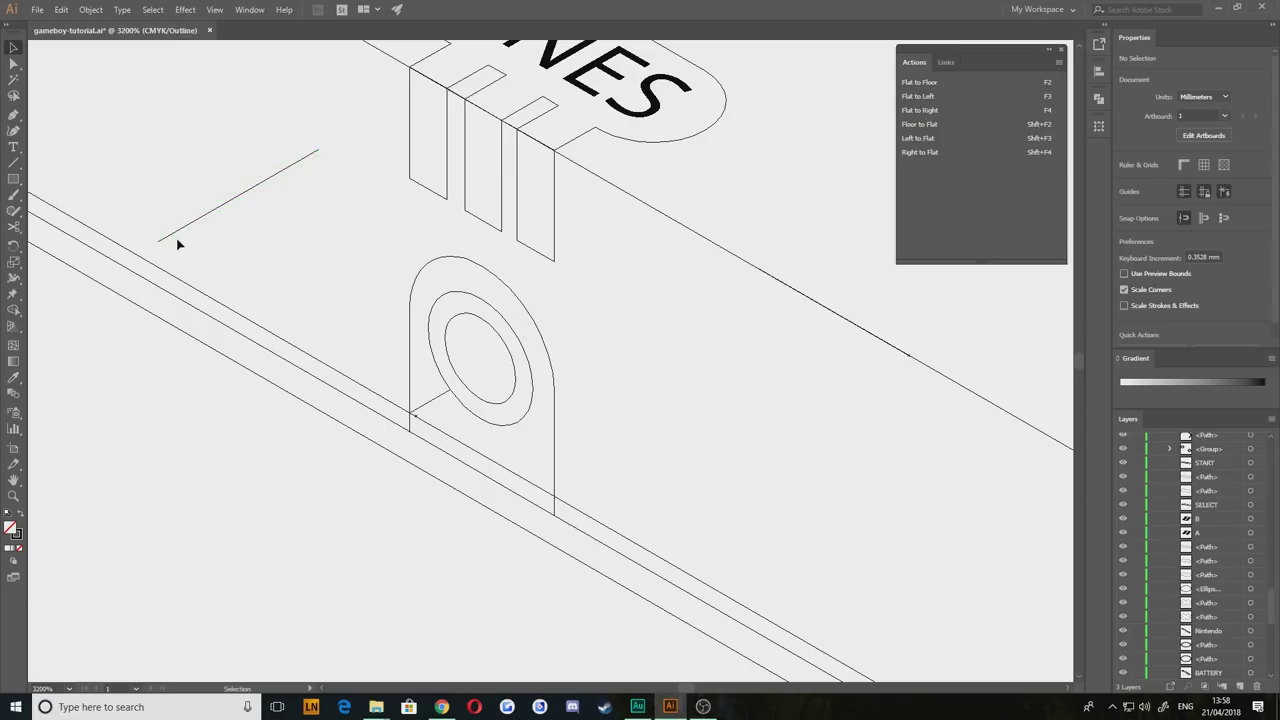
Step: Move the angled line so its lower end touches the upper-left edge of the jack's outer ellipse
{"action": "left_click_drag", "start_coordinate": [171, 240], "coordinate": [451, 291]}
{"action": "scroll", "coordinate": [451, 306], "scroll_direction": "up", "scroll_amount": 5}
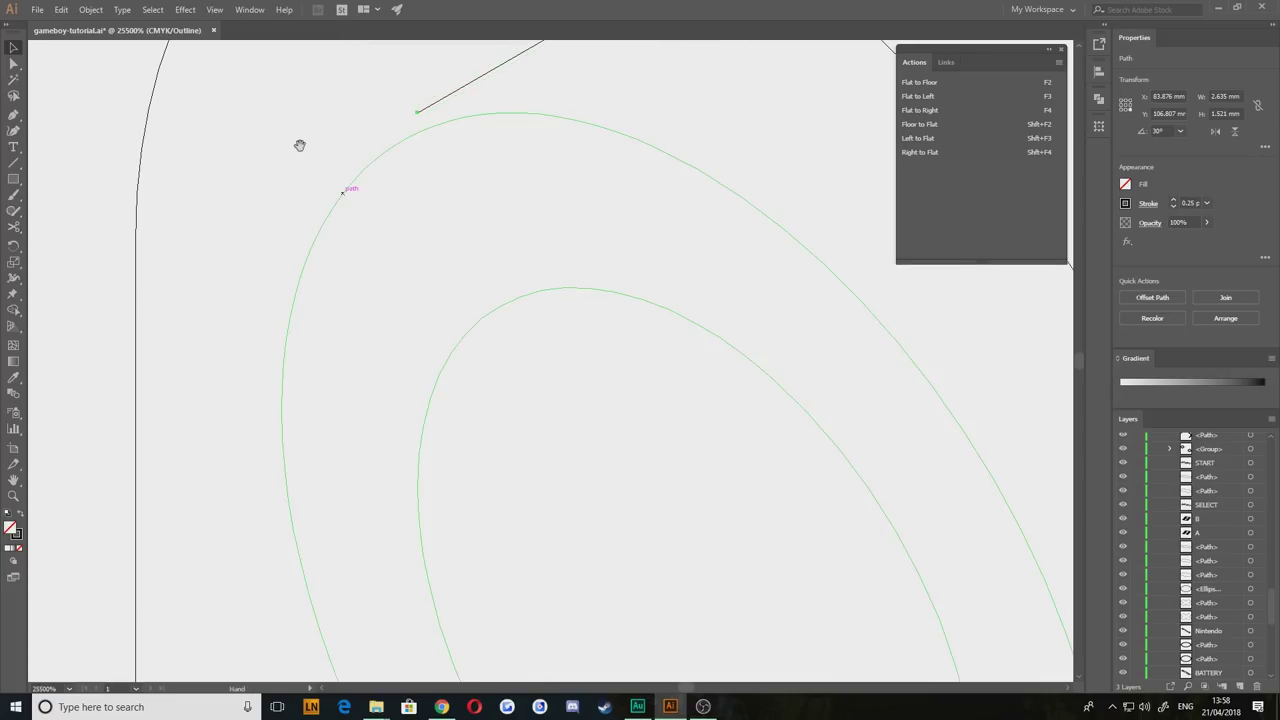
{"action": "left_click_drag", "start_coordinate": [300, 145], "coordinate": [334, 243]}
{"action": "left_click_drag", "start_coordinate": [474, 205], "coordinate": [471, 226]}
{"action": "left_click", "coordinate": [361, 229]}
{"action": "scroll", "coordinate": [431, 253], "scroll_direction": "up", "scroll_amount": 2}
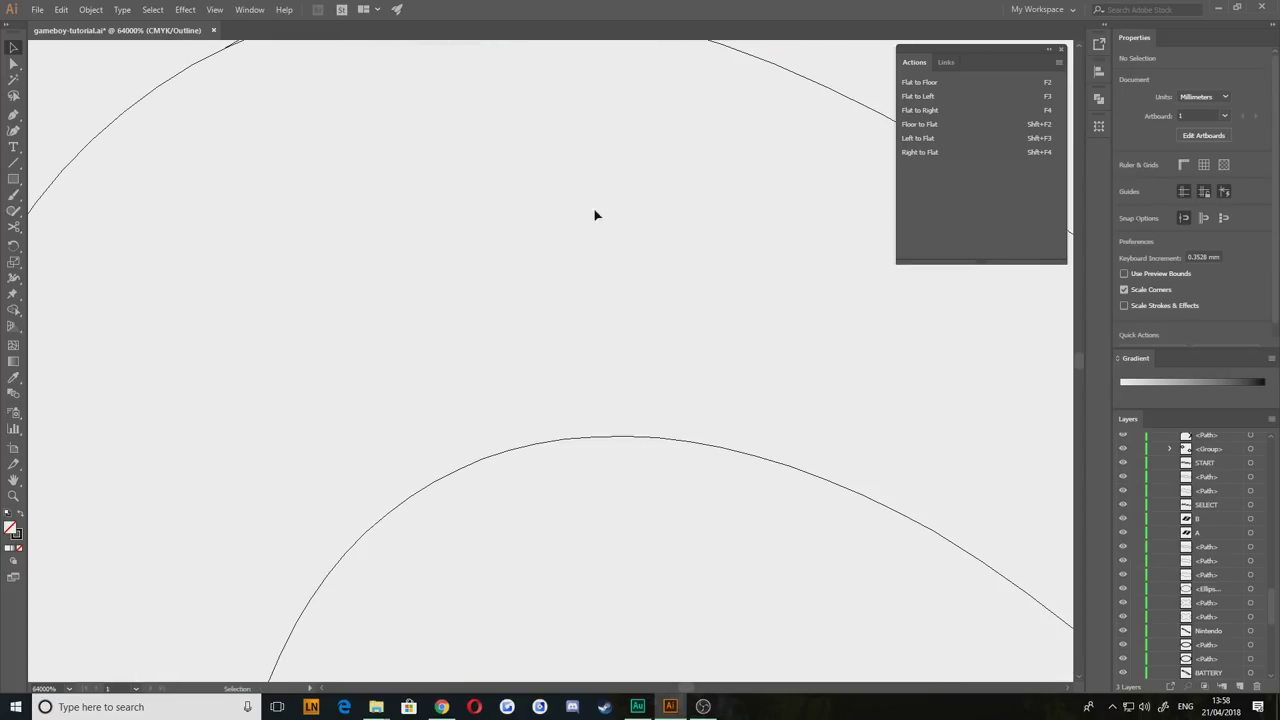
{"action": "left_click_drag", "start_coordinate": [404, 335], "coordinate": [513, 573]}
{"action": "left_click_drag", "start_coordinate": [438, 411], "coordinate": [602, 423]}
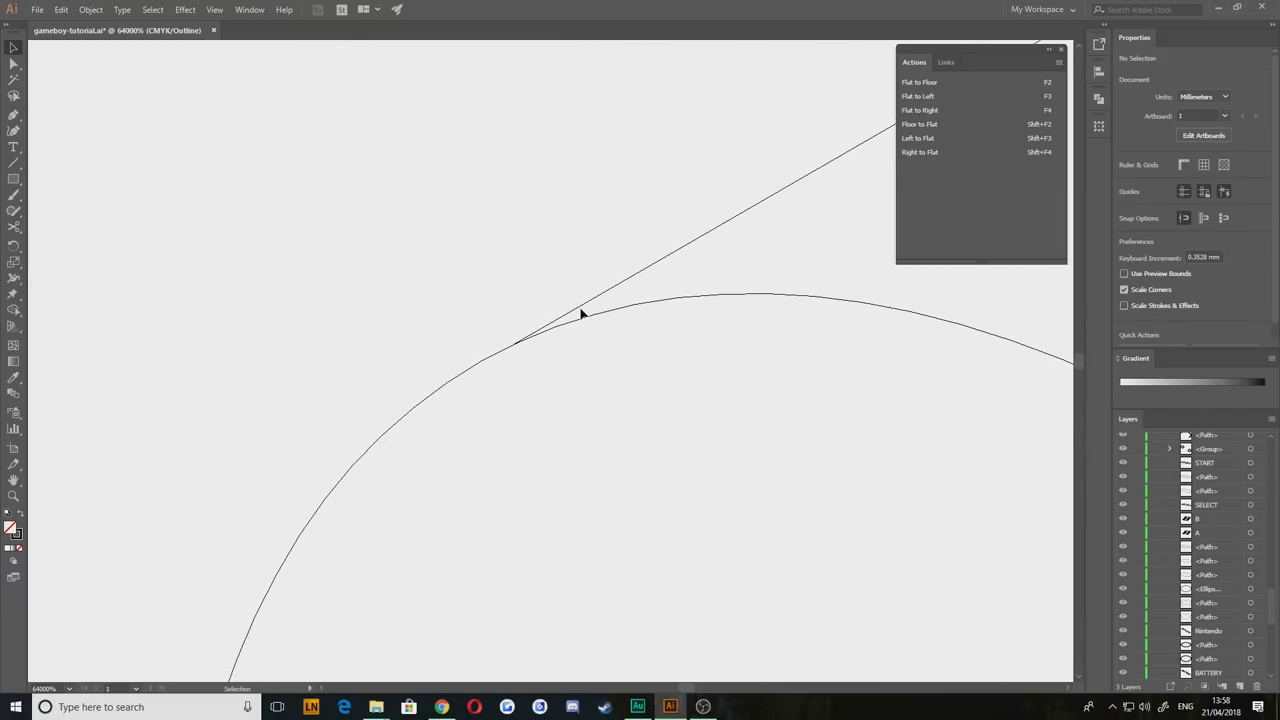
Step: Try to cut with the Scissors tool where the angled line meets the jack's outer ellipse
{"action": "scroll", "coordinate": [617, 331], "scroll_direction": "down", "scroll_amount": 5}
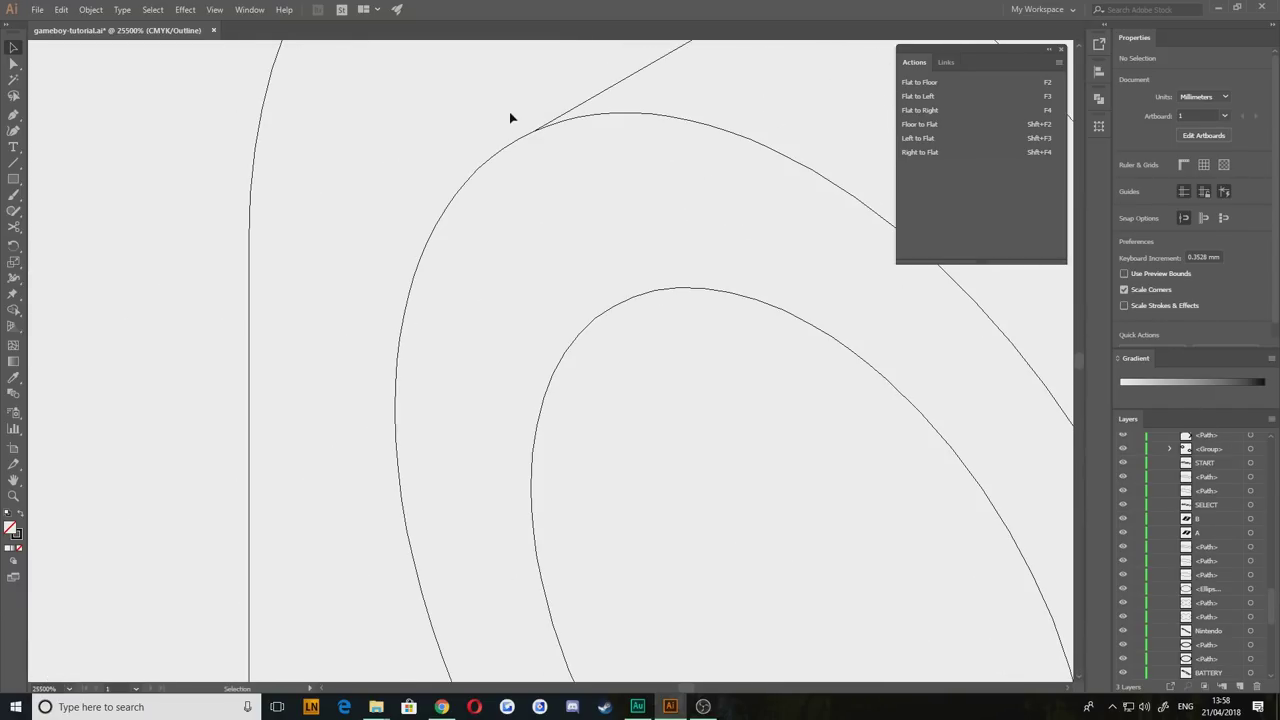
{"action": "left_click_drag", "start_coordinate": [513, 107], "coordinate": [586, 170]}
{"action": "left_click", "coordinate": [14, 227]}
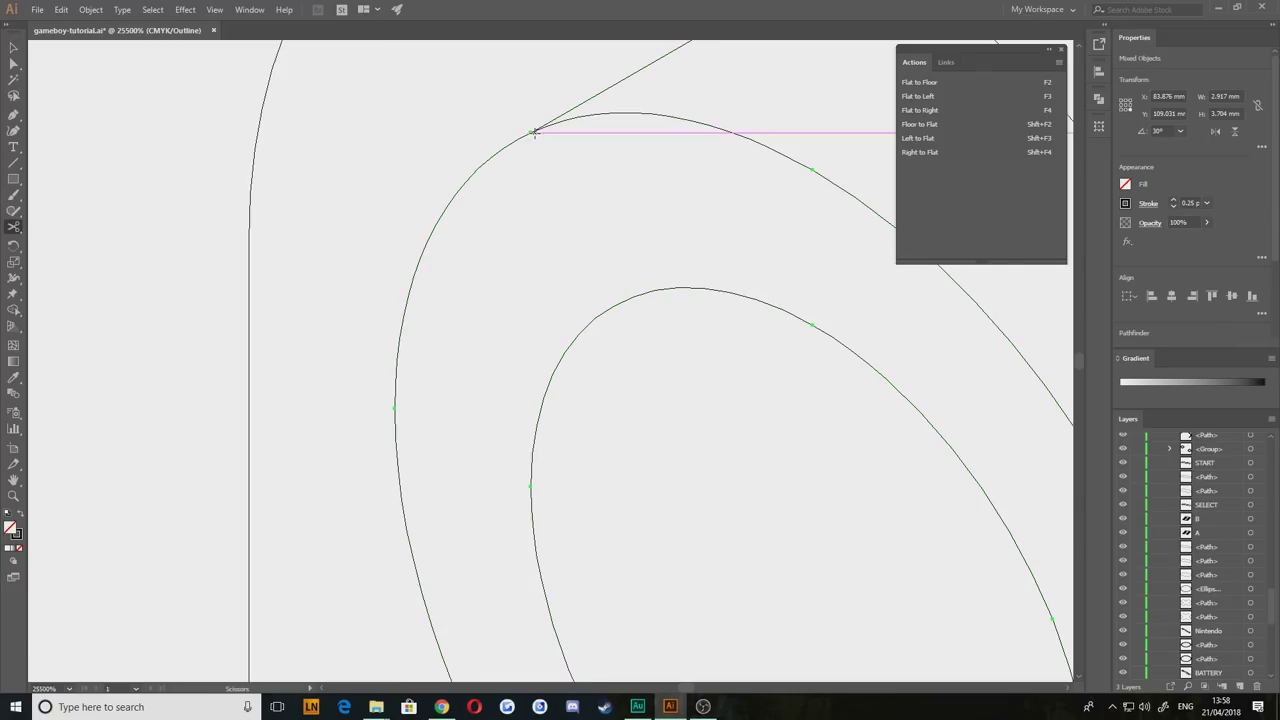
{"action": "left_click", "coordinate": [530, 132]}
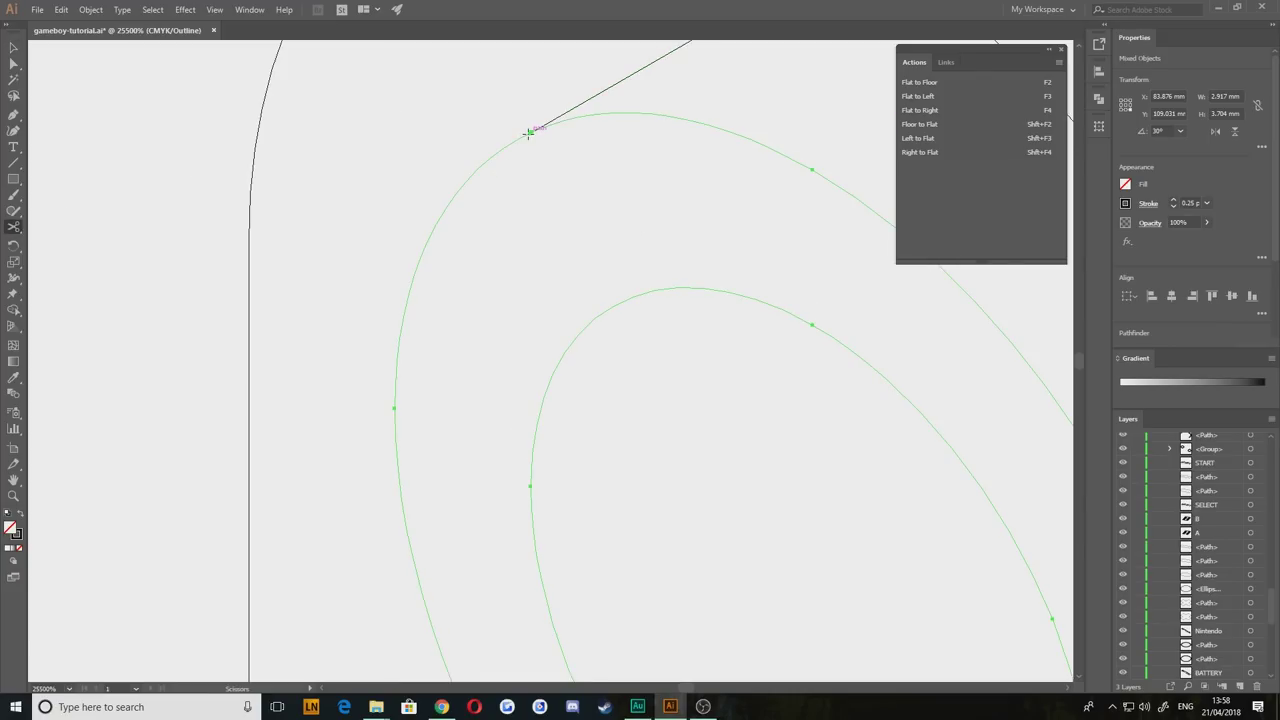
{"action": "left_click", "coordinate": [766, 372]}
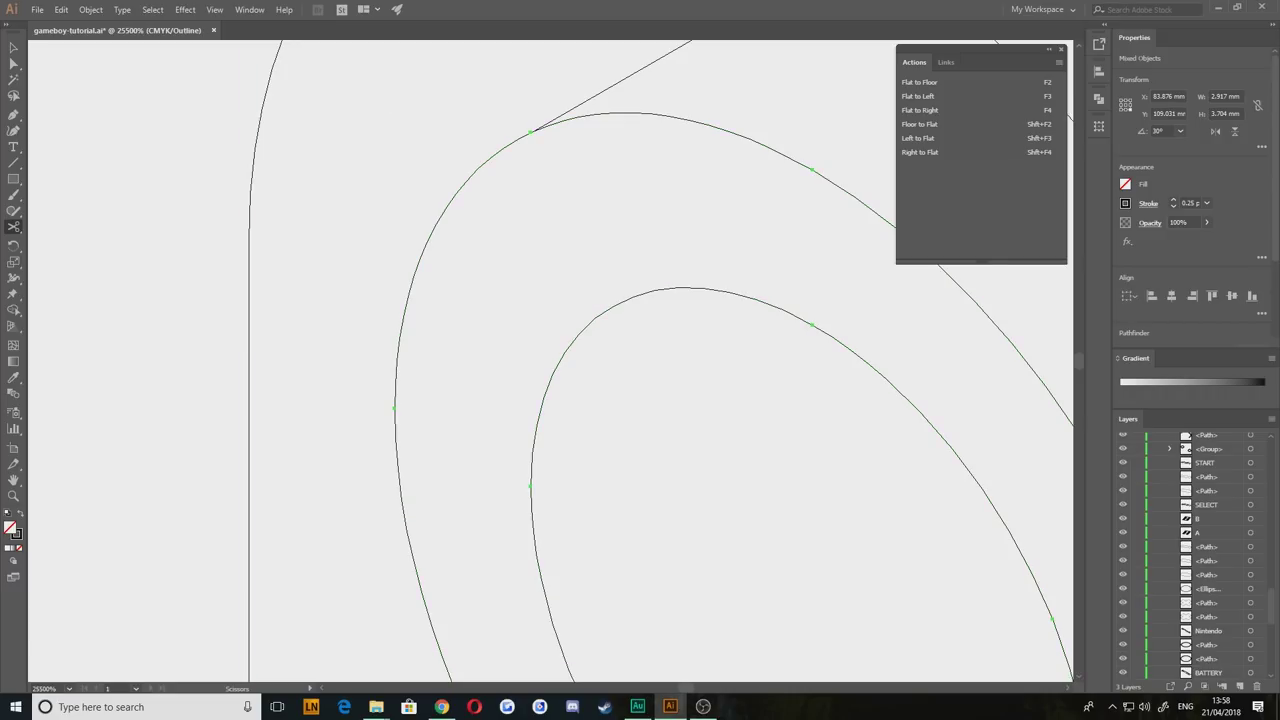
{"action": "left_click", "coordinate": [13, 48]}
{"action": "left_click", "coordinate": [488, 127]}
{"action": "left_click_drag", "start_coordinate": [402, 115], "coordinate": [344, 234]}
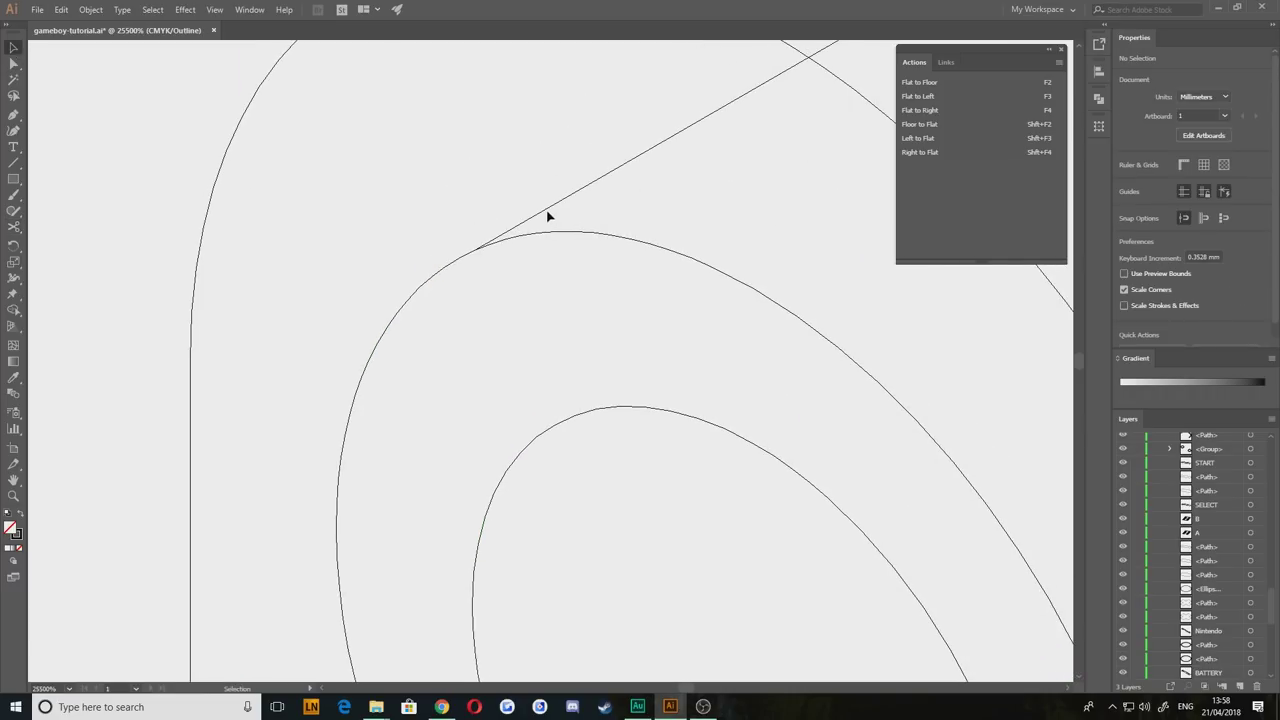
Step: Shift the angled line slightly into the outer ellipse, cut it at the crossing and delete the short end inside
{"action": "left_click_drag", "start_coordinate": [546, 210], "coordinate": [522, 228]}
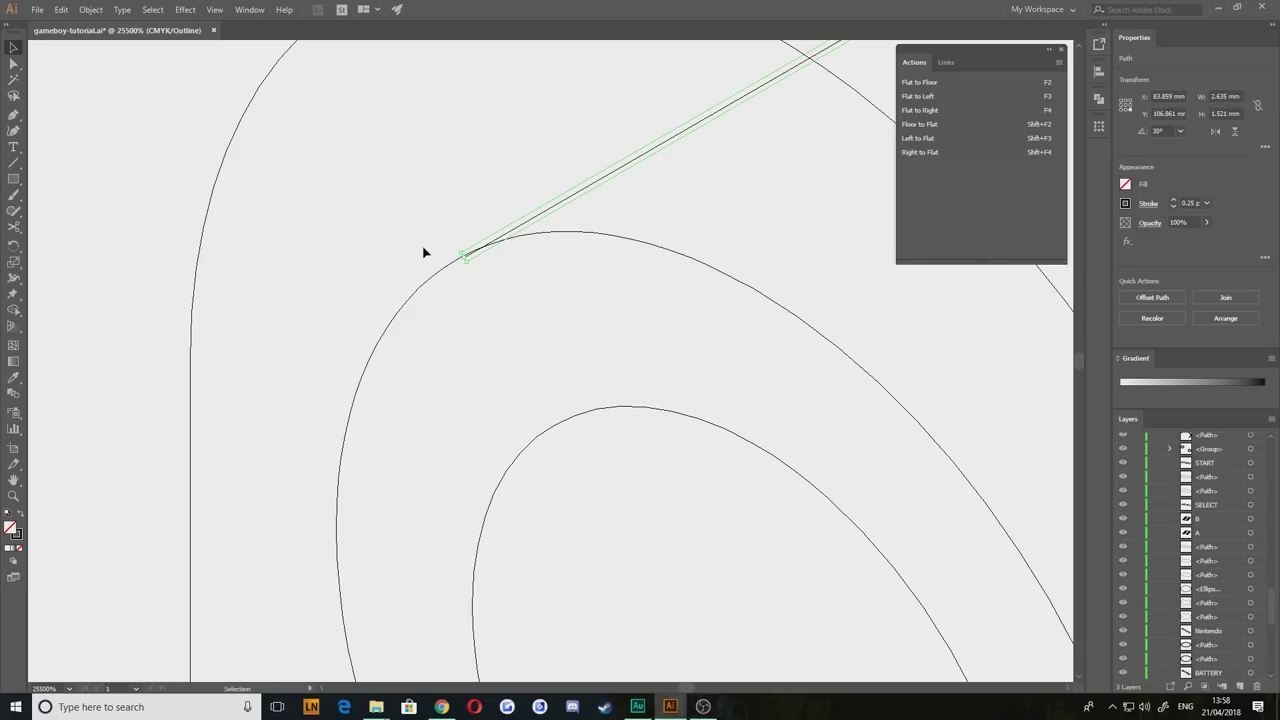
{"action": "left_click", "coordinate": [423, 252]}
{"action": "left_click_drag", "start_coordinate": [508, 277], "coordinate": [452, 206]}
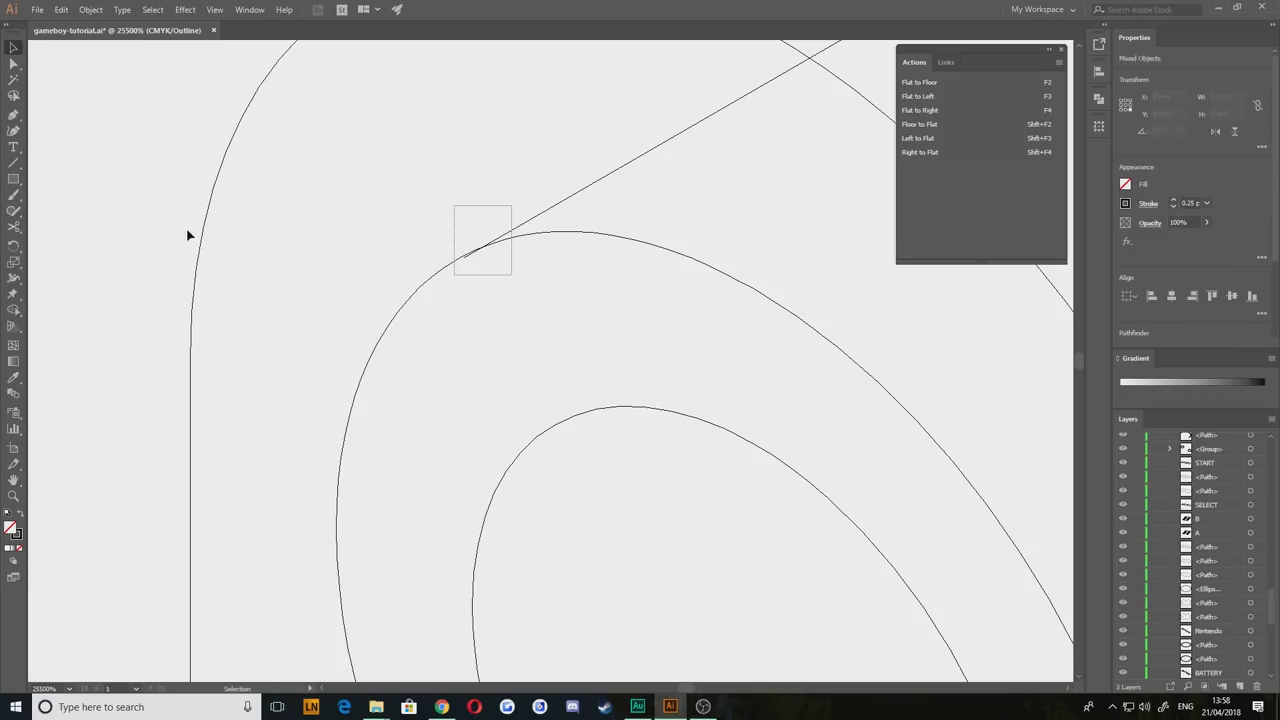
{"action": "left_click", "coordinate": [15, 228]}
{"action": "left_click", "coordinate": [482, 246]}
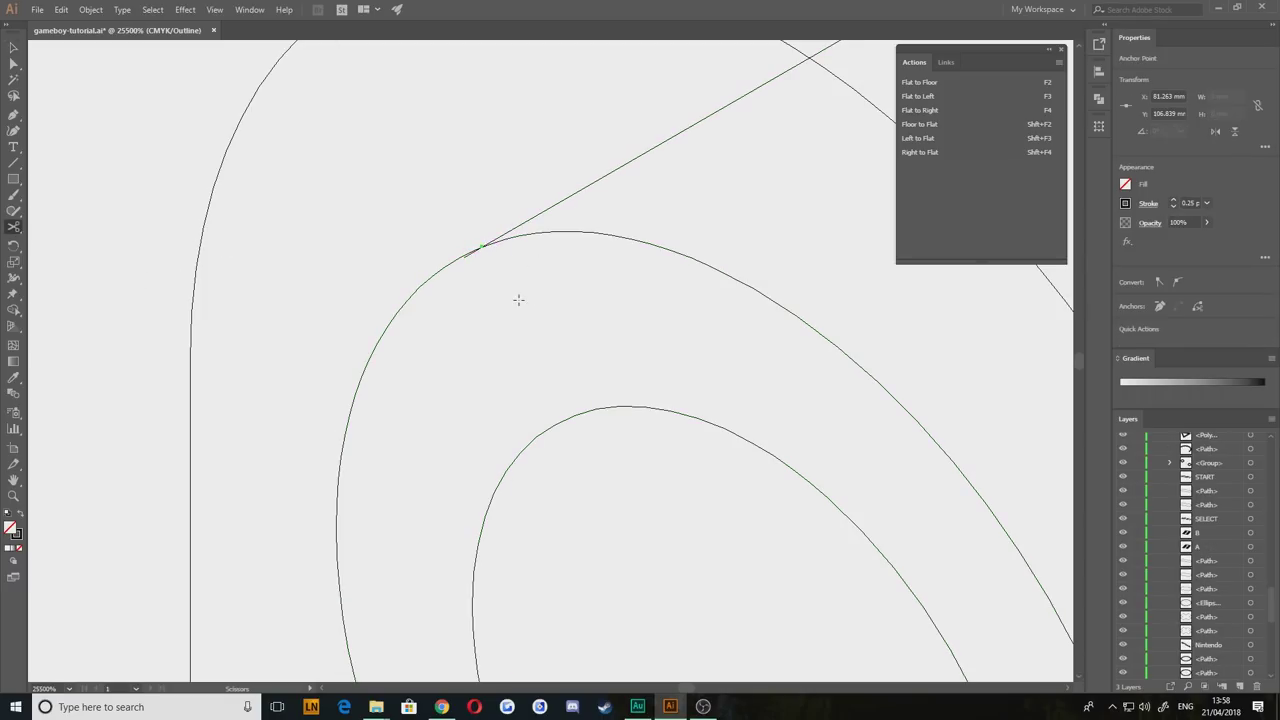
{"action": "key", "text": "v"}
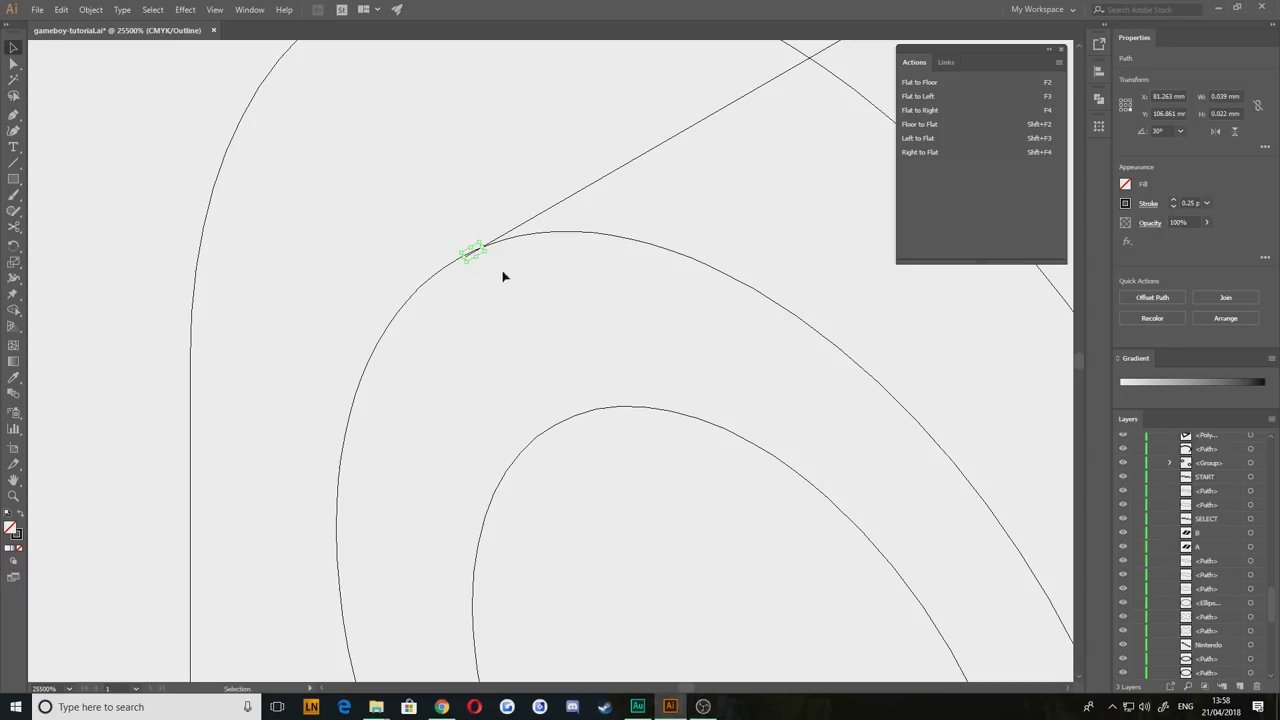
{"action": "left_click", "coordinate": [530, 282]}
{"action": "scroll", "coordinate": [569, 291], "scroll_direction": "down", "scroll_amount": 2}
{"action": "scroll", "coordinate": [486, 294], "scroll_direction": "down", "scroll_amount": 2}
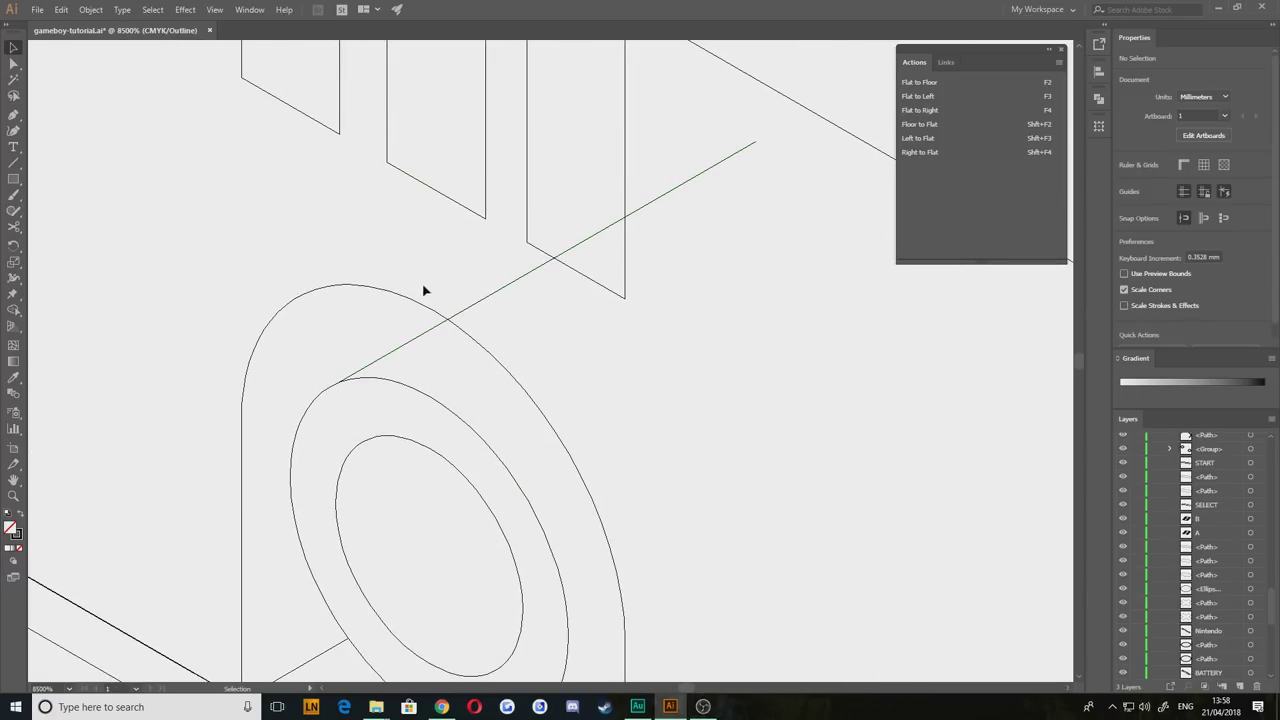
Step: Cut the angled line where it crosses the jack's arch and delete the part extending beyond the arch
{"action": "left_click", "coordinate": [440, 313]}
{"action": "left_click", "coordinate": [13, 230]}
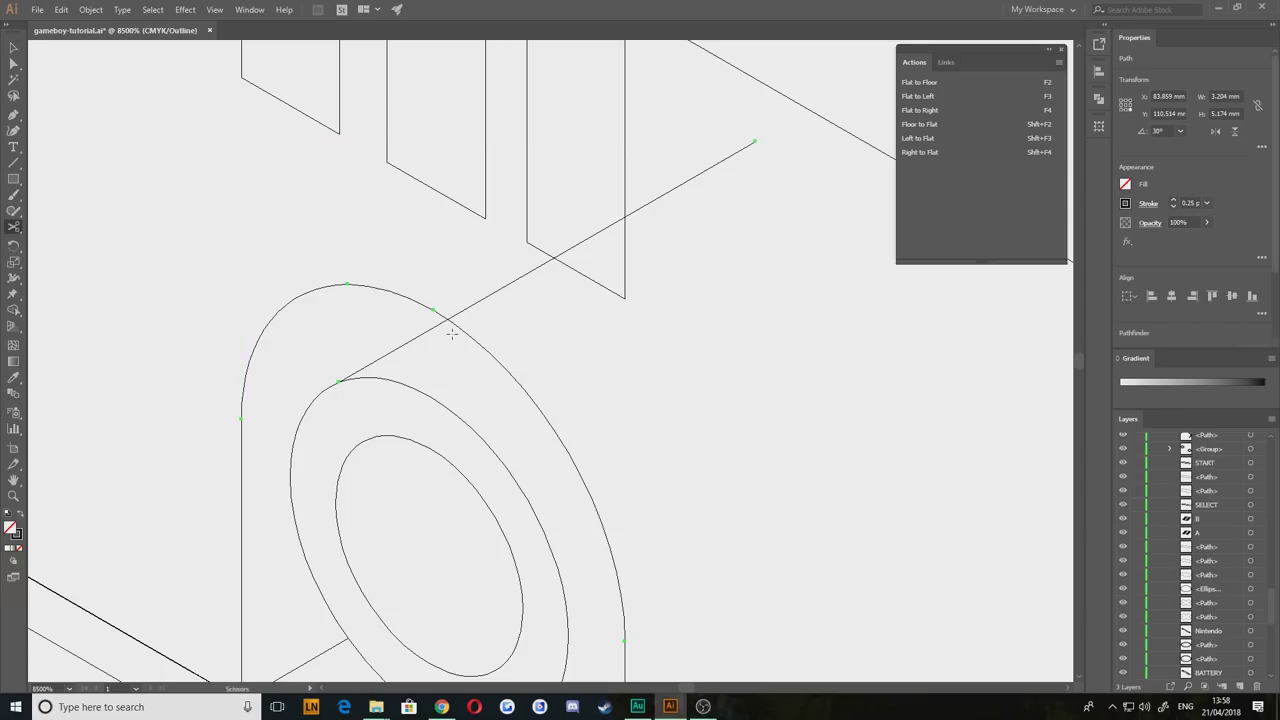
{"action": "left_click", "coordinate": [447, 319]}
{"action": "key", "text": "v"}
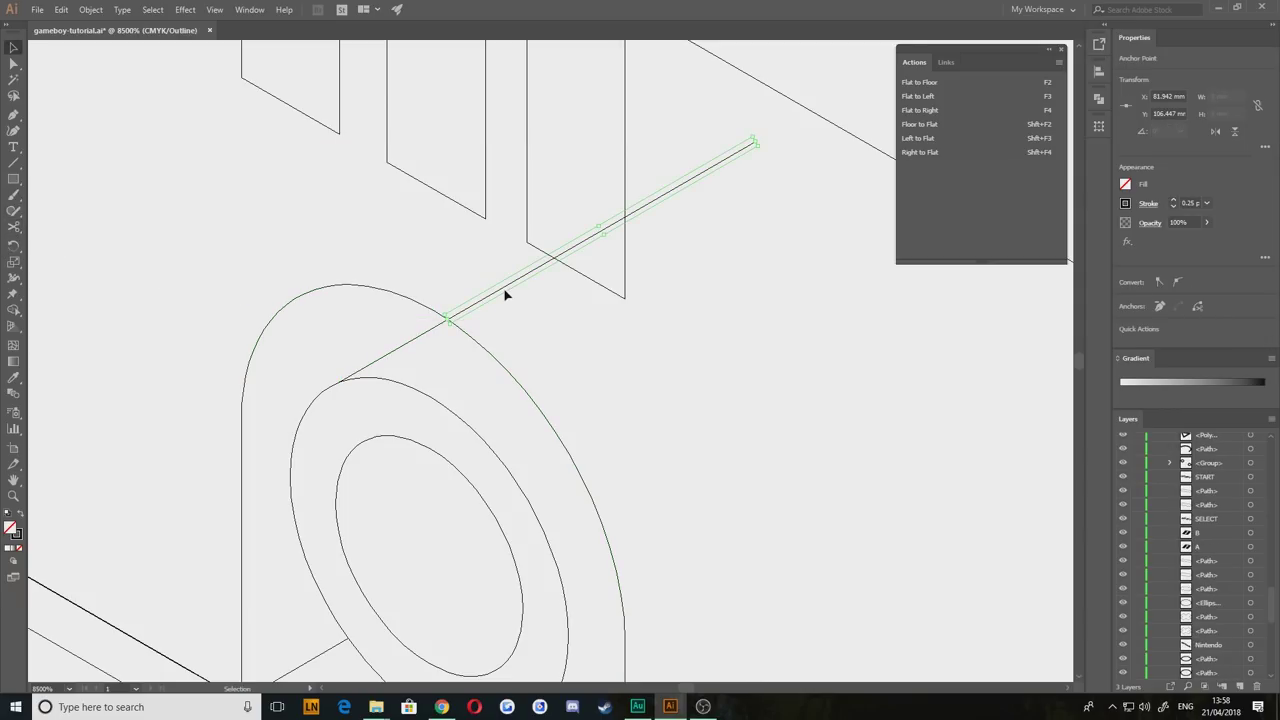
{"action": "key", "text": "Delete"}
{"action": "key", "text": "Delete"}
{"action": "scroll", "coordinate": [560, 320], "scroll_direction": "down", "scroll_amount": 4}
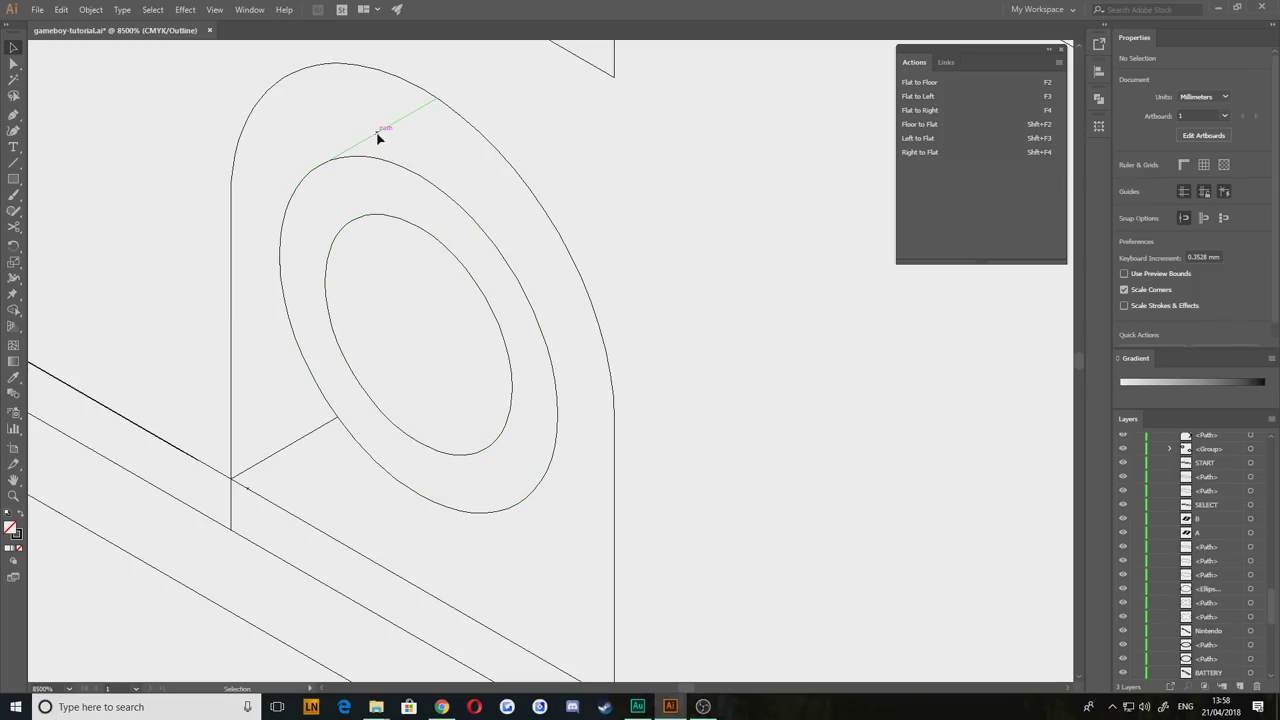
Step: Duplicate the short upper depth line and position the copy against the lower-right edge of the jack's outer ellipse
{"action": "left_click_drag", "start_coordinate": [378, 138], "coordinate": [574, 470]}
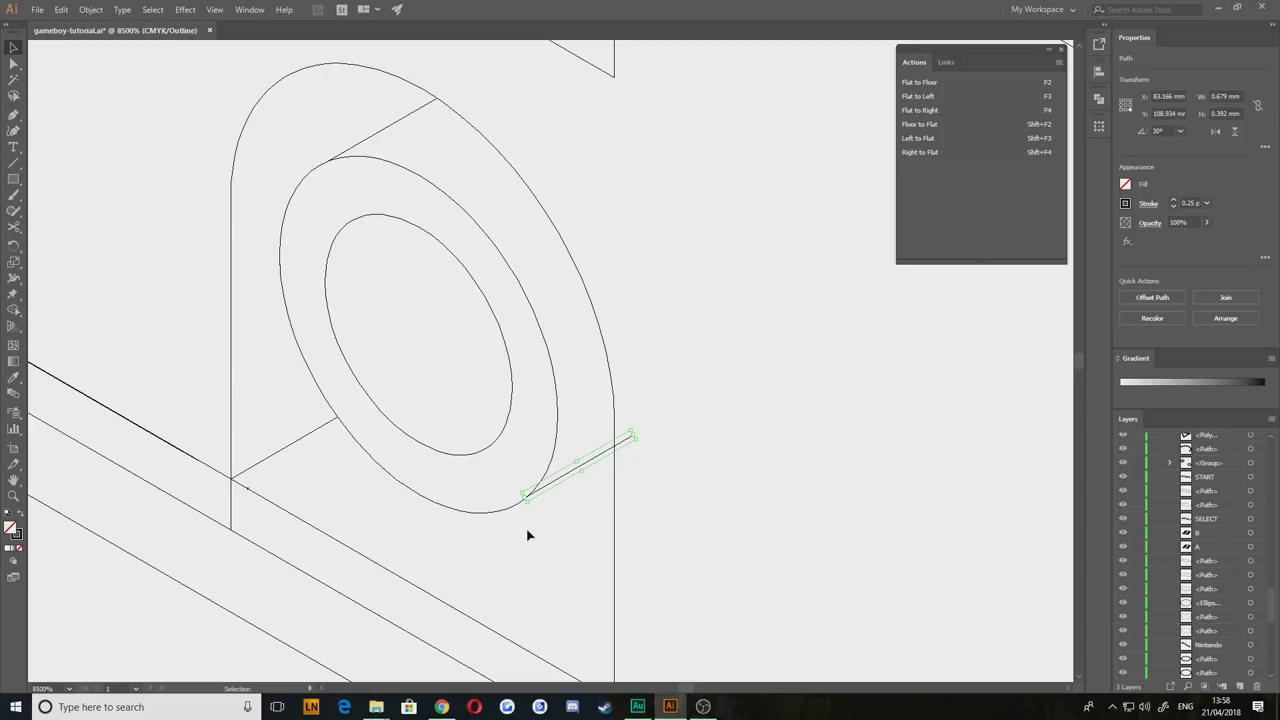
{"action": "left_click", "coordinate": [525, 556]}
{"action": "scroll", "coordinate": [525, 558], "scroll_direction": "up", "scroll_amount": 5}
{"action": "left_click_drag", "start_coordinate": [481, 168], "coordinate": [495, 640]}
{"action": "left_click_drag", "start_coordinate": [545, 160], "coordinate": [480, 566]}
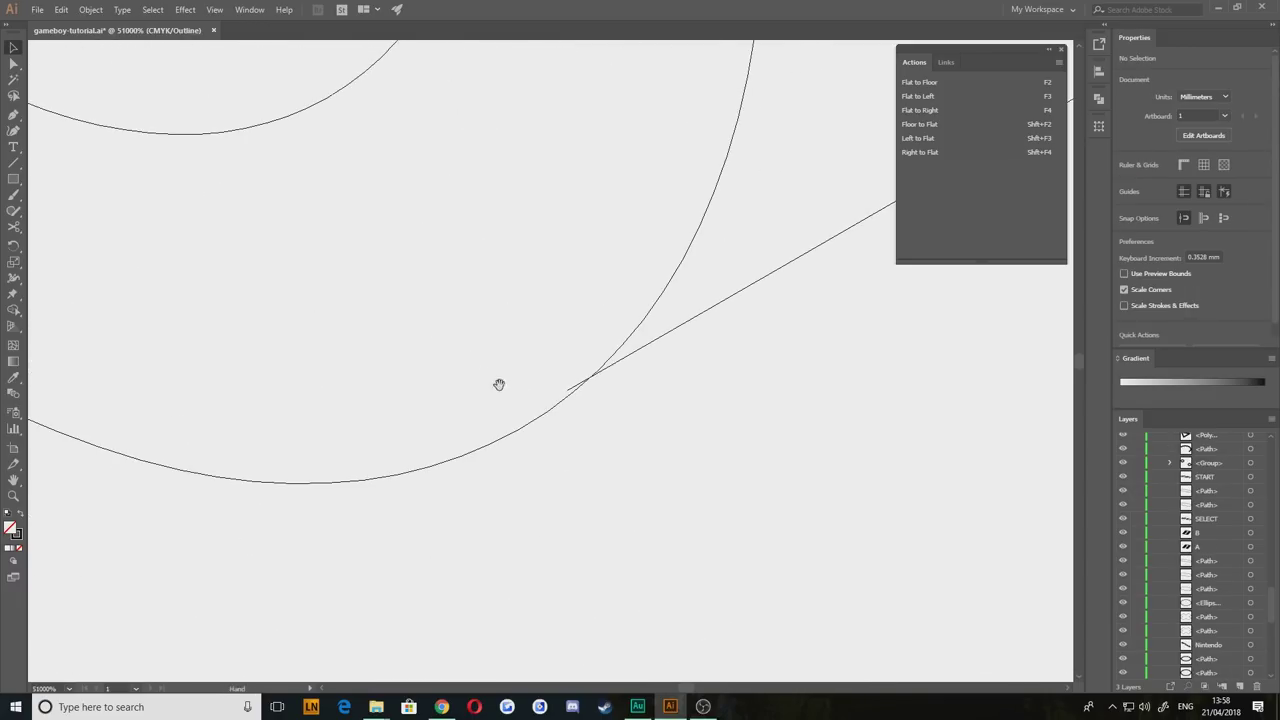
{"action": "left_click_drag", "start_coordinate": [631, 363], "coordinate": [608, 377]}
{"action": "left_click", "coordinate": [555, 449]}
Step: Cut the copied depth line where it meets the jack's outer ellipse and delete the short end inside the ellipse
{"action": "scroll", "coordinate": [558, 443], "scroll_direction": "up", "scroll_amount": 1}
{"action": "left_click_drag", "start_coordinate": [432, 530], "coordinate": [627, 396]}
{"action": "left_click_drag", "start_coordinate": [486, 386], "coordinate": [613, 465]}
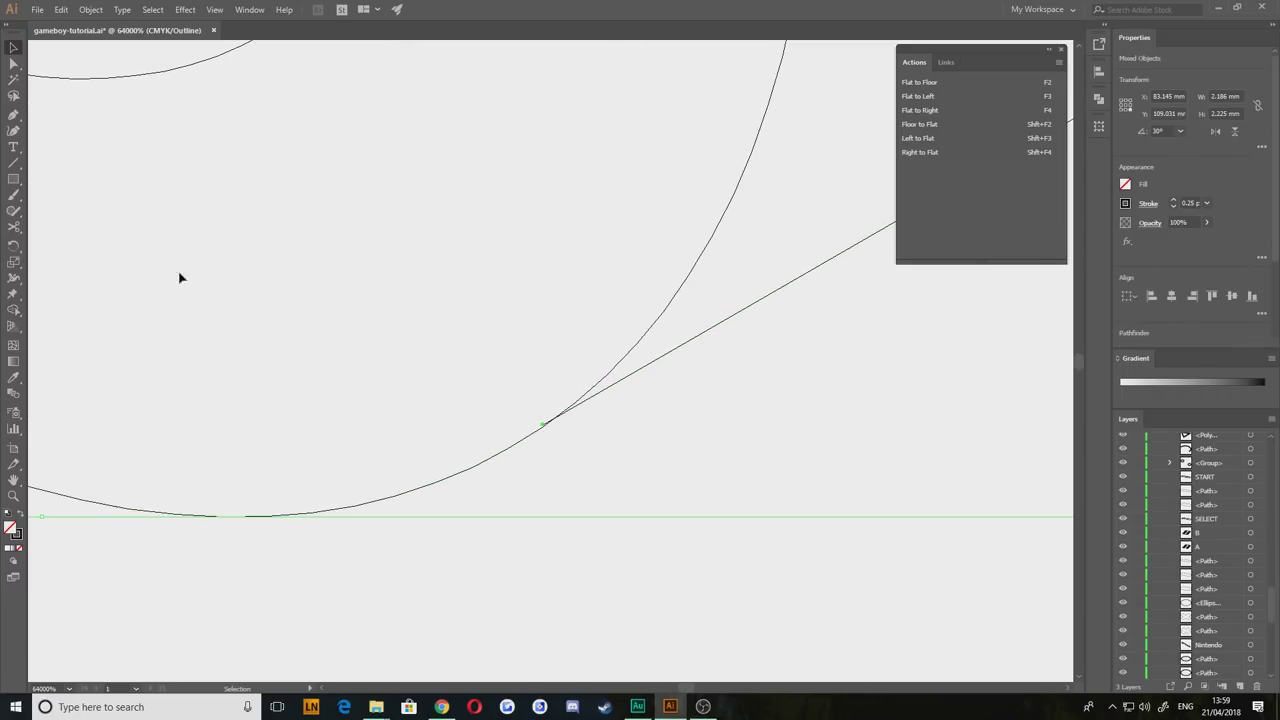
{"action": "left_click", "coordinate": [14, 226]}
{"action": "left_click", "coordinate": [557, 419]}
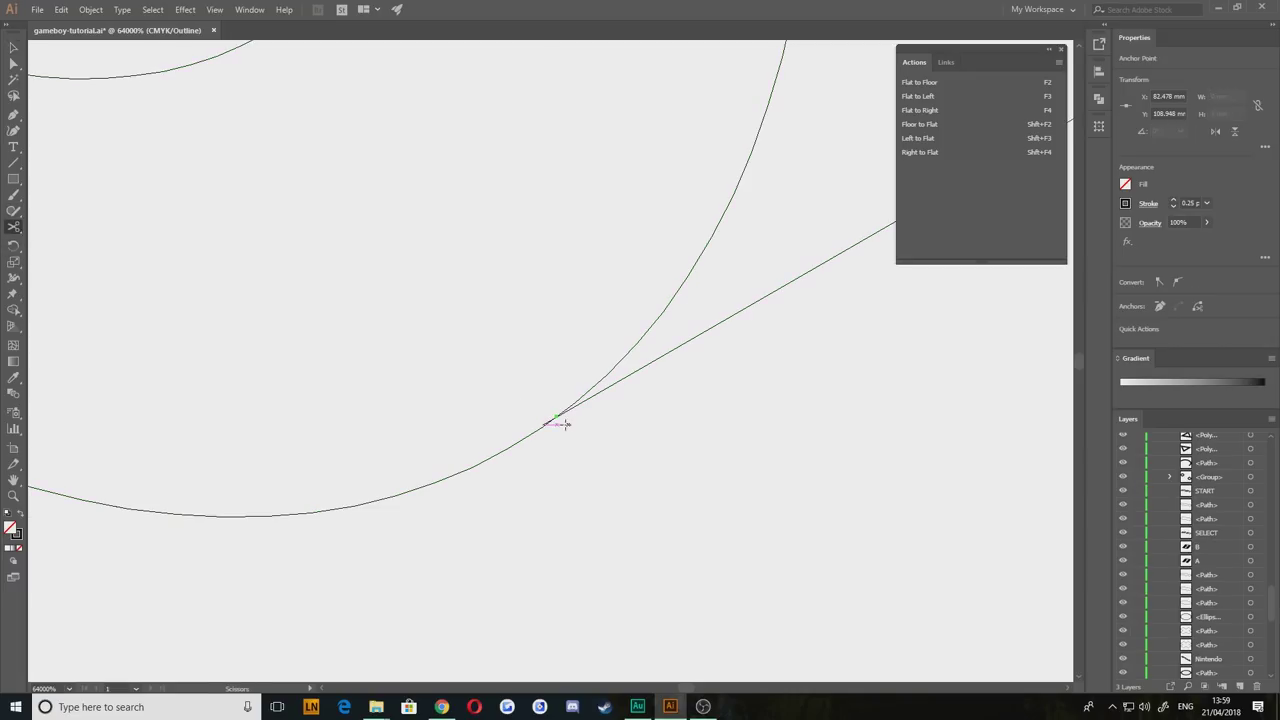
{"action": "key", "text": "v"}
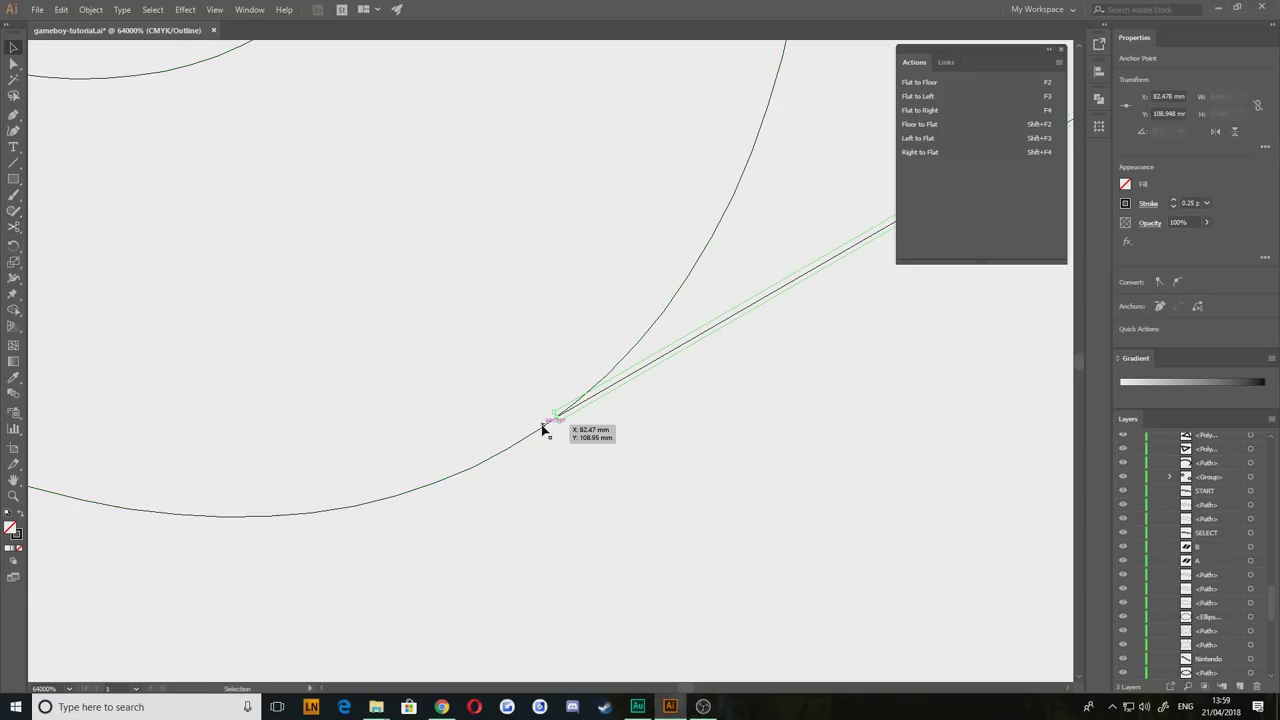
{"action": "left_click", "coordinate": [543, 427]}
{"action": "key", "text": "Delete"}
Step: Cut the same depth line where it crosses the arch's vertical edge and delete the part extending beyond the arch
{"action": "scroll", "coordinate": [647, 455], "scroll_direction": "down", "scroll_amount": 1}
{"action": "left_click_drag", "start_coordinate": [700, 369], "coordinate": [380, 474]}
{"action": "scroll", "coordinate": [372, 465], "scroll_direction": "down", "scroll_amount": 2}
{"action": "left_click_drag", "start_coordinate": [403, 317], "coordinate": [549, 466]}
{"action": "scroll", "coordinate": [548, 464], "scroll_direction": "up", "scroll_amount": 2}
{"action": "left_click_drag", "start_coordinate": [523, 351], "coordinate": [566, 482]}
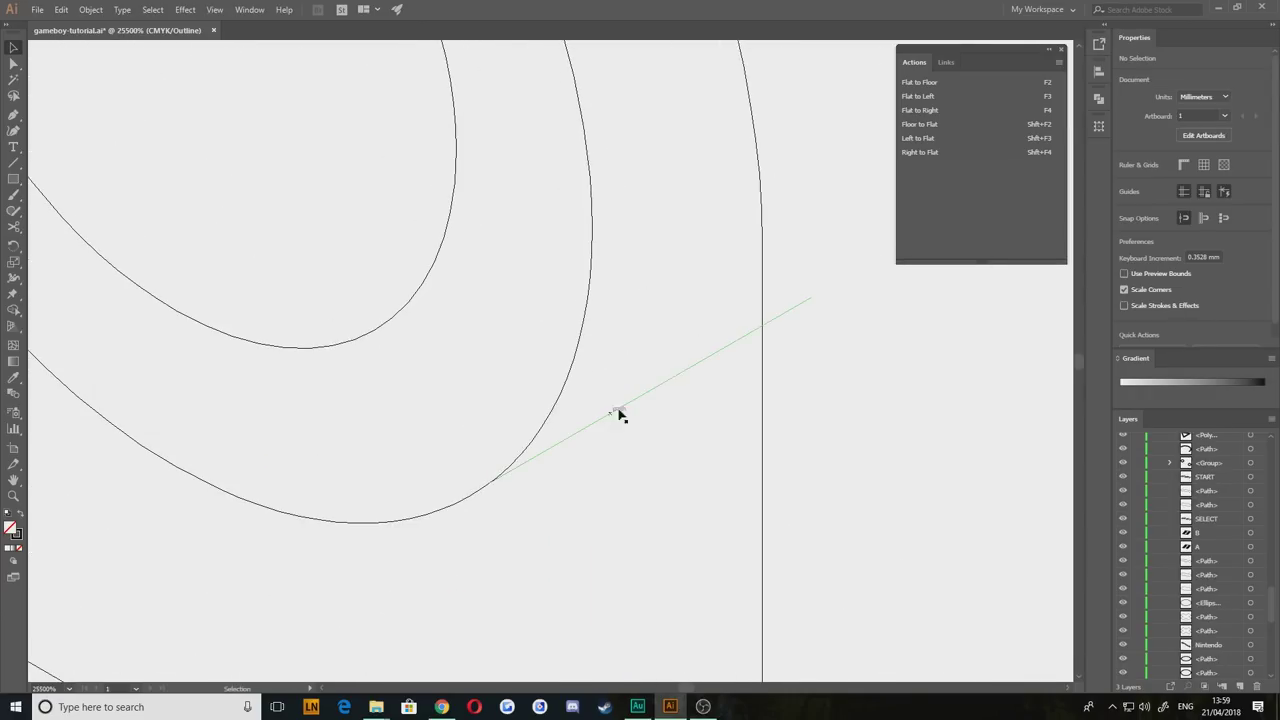
{"action": "left_click", "coordinate": [812, 295]}
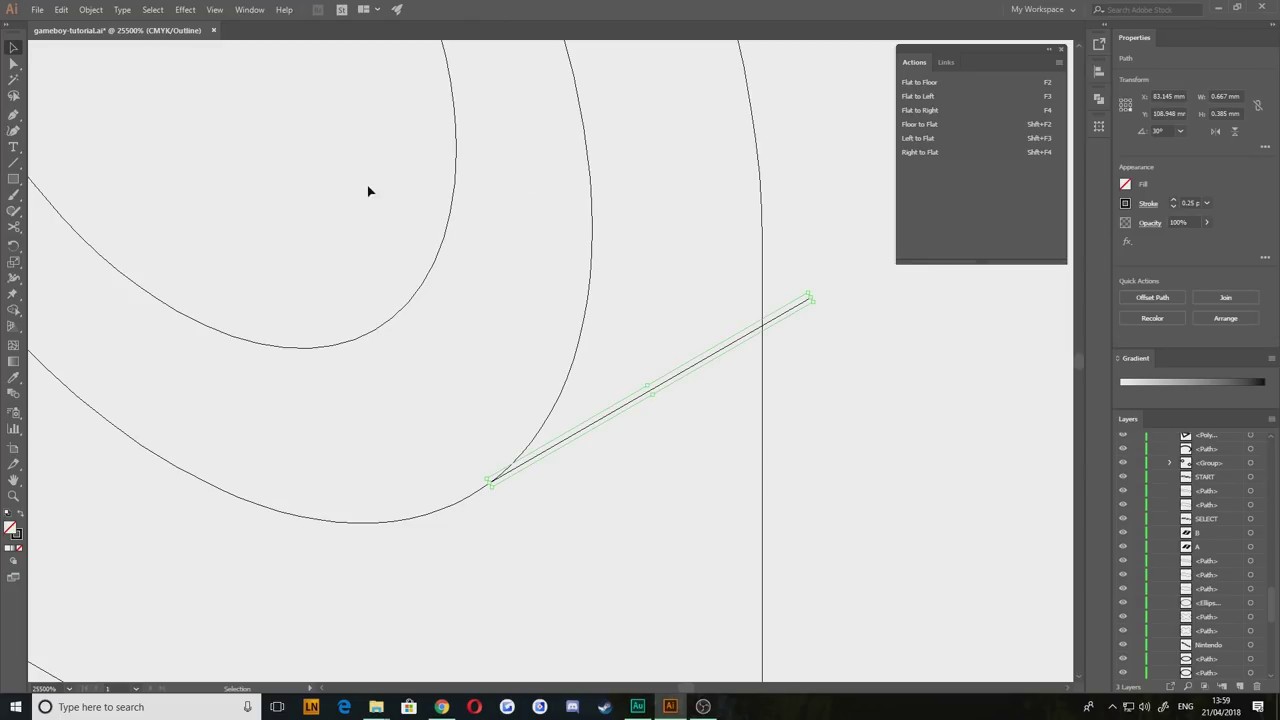
{"action": "left_click", "coordinate": [13, 63]}
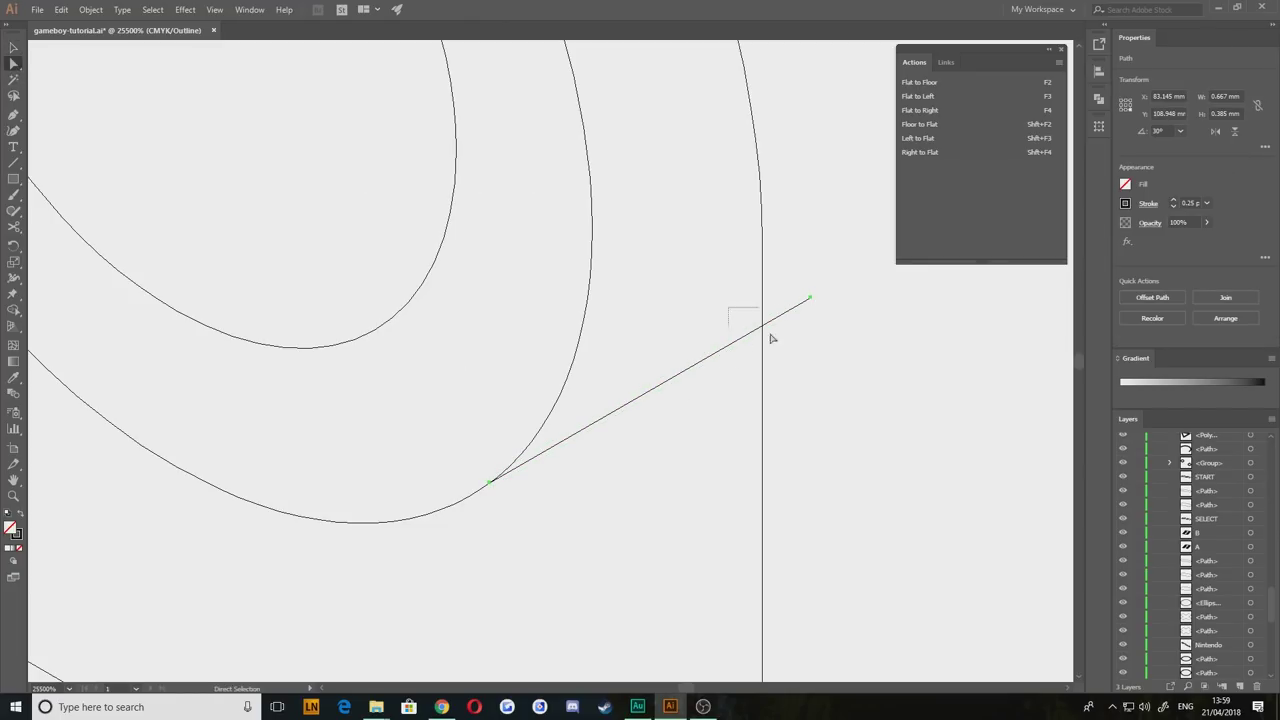
{"action": "left_click_drag", "start_coordinate": [772, 338], "coordinate": [772, 338]}
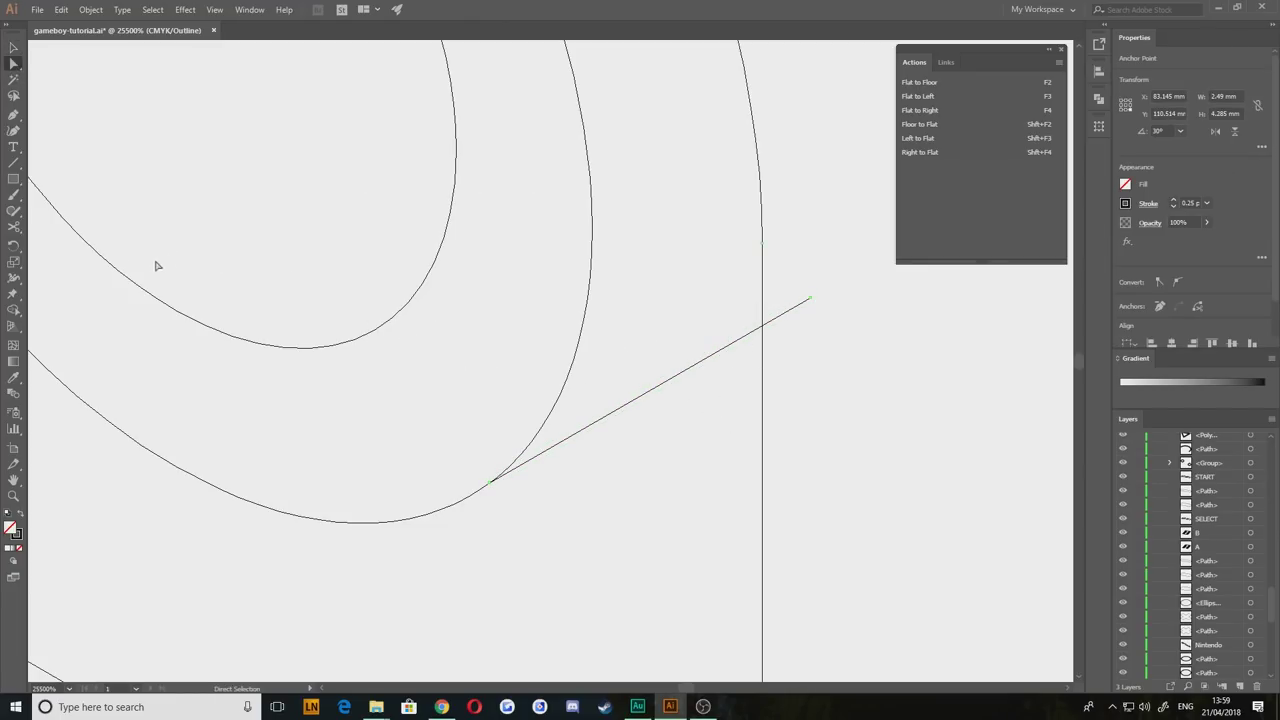
{"action": "left_click", "coordinate": [13, 228]}
{"action": "left_click", "coordinate": [762, 325]}
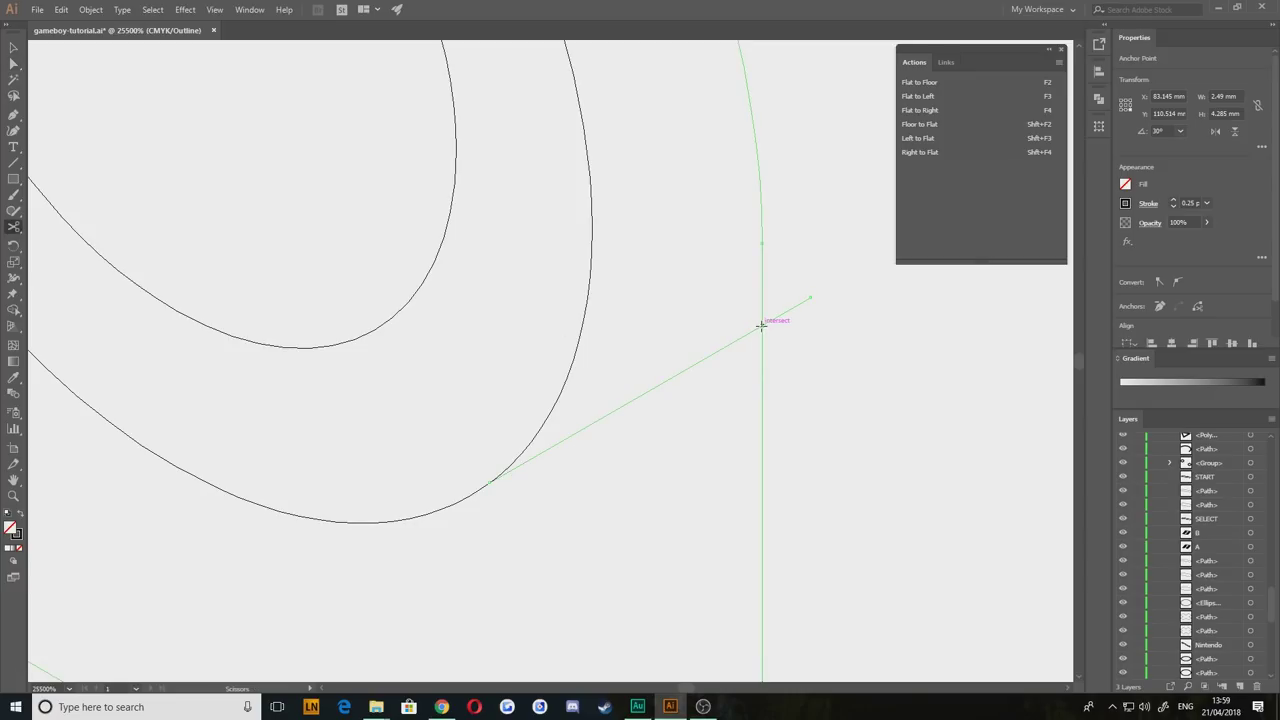
{"action": "key", "text": "v"}
{"action": "left_click_drag", "start_coordinate": [841, 347], "coordinate": [797, 272]}
{"action": "key", "text": "Delete"}
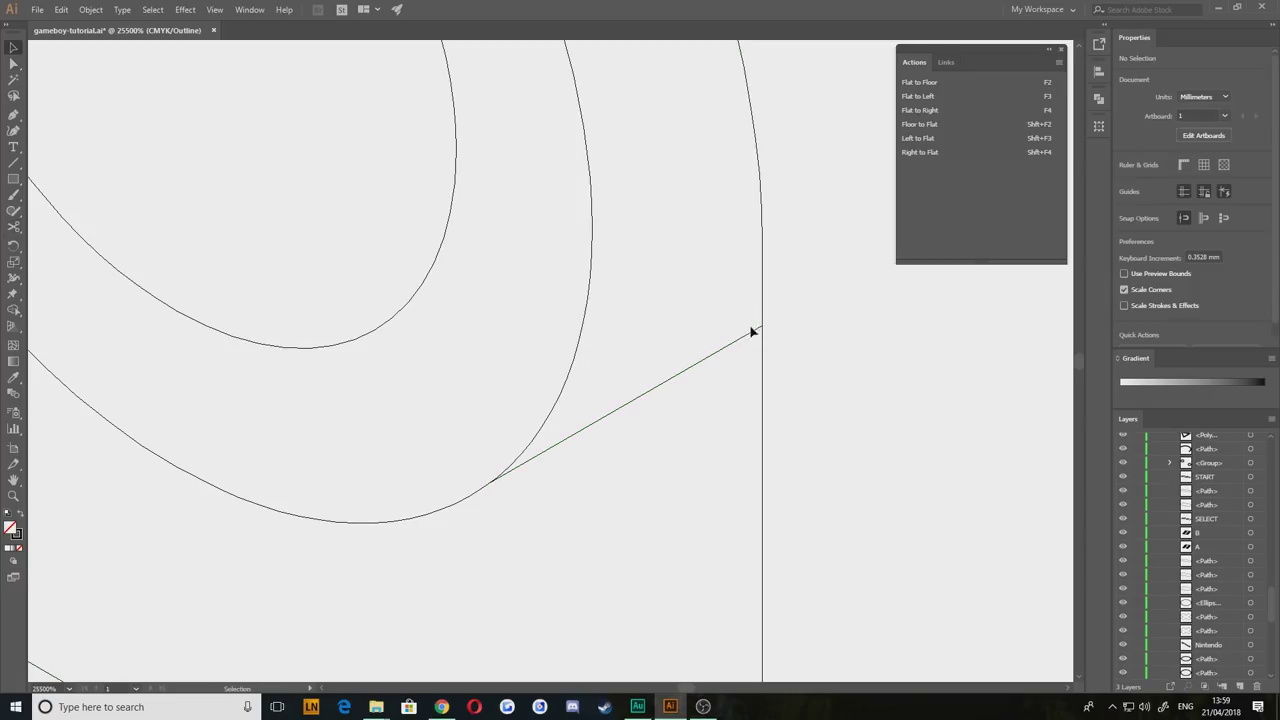
Step: Examine the jack and the strips below the PHONES label, and compare them with the Game Boy reference photo in Chrome
{"action": "scroll", "coordinate": [785, 332], "scroll_direction": "down", "scroll_amount": 1}
{"action": "scroll", "coordinate": [785, 338], "scroll_direction": "down", "scroll_amount": 5}
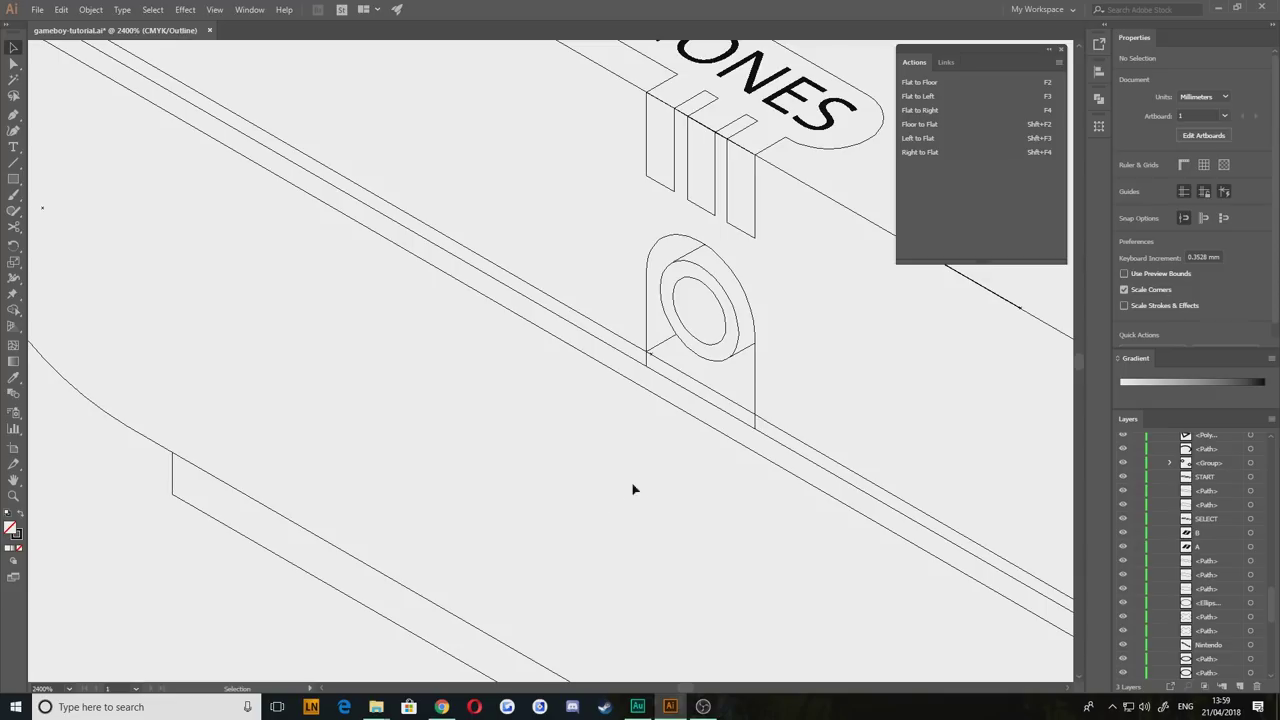
{"action": "scroll", "coordinate": [633, 489], "scroll_direction": "down", "scroll_amount": 3}
{"action": "left_click_drag", "start_coordinate": [633, 489], "coordinate": [501, 418]}
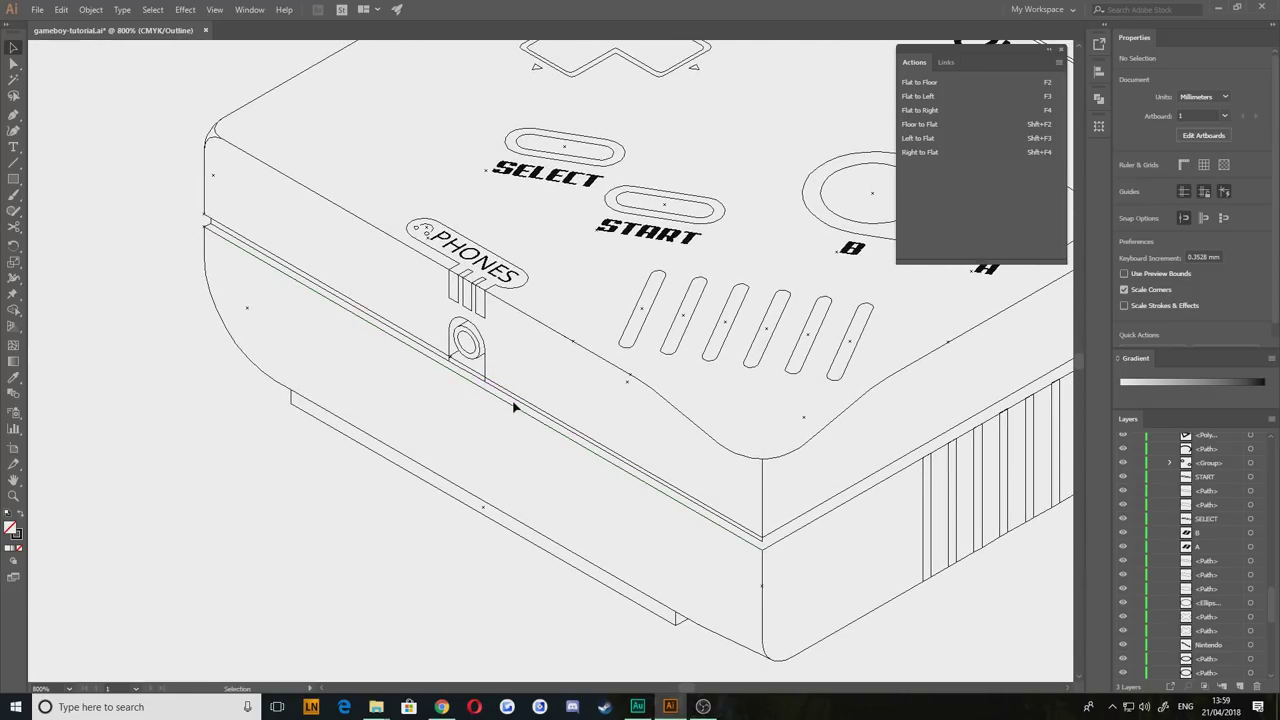
{"action": "scroll", "coordinate": [514, 406], "scroll_direction": "up", "scroll_amount": 6}
{"action": "scroll", "coordinate": [582, 391], "scroll_direction": "down", "scroll_amount": 4}
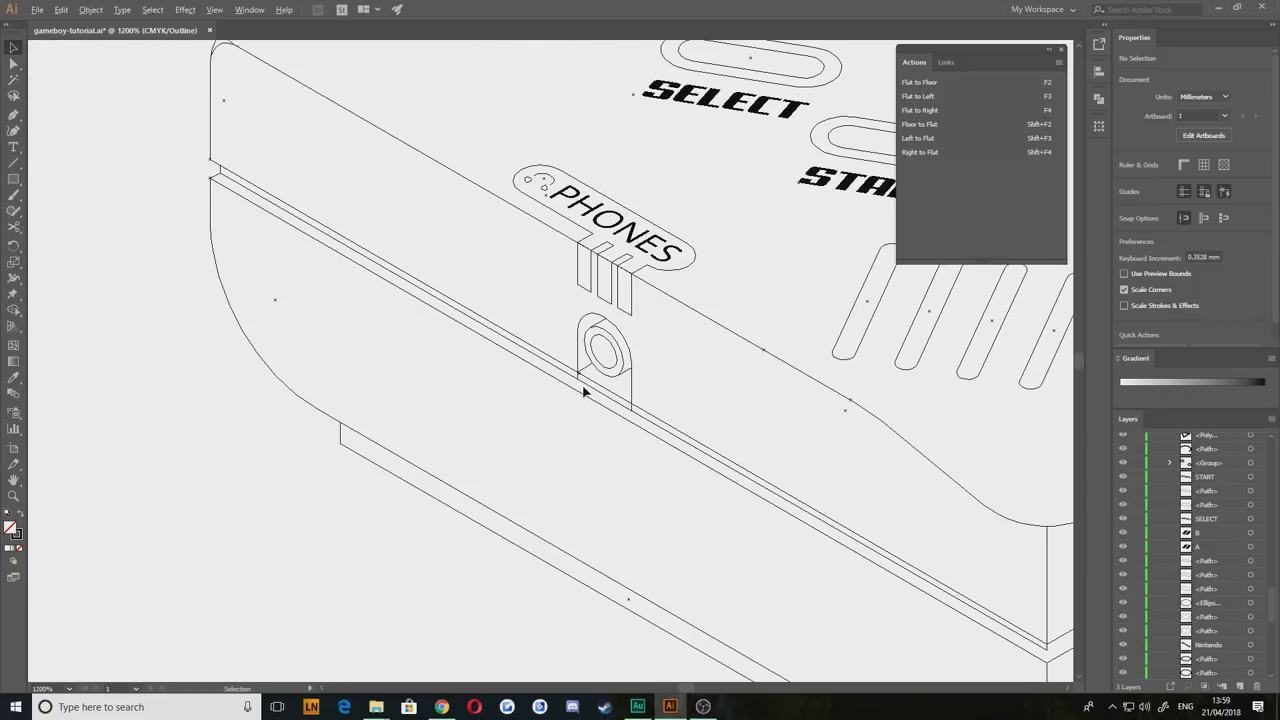
{"action": "left_click_drag", "start_coordinate": [808, 582], "coordinate": [501, 476]}
{"action": "left_click_drag", "start_coordinate": [265, 175], "coordinate": [538, 404]}
{"action": "scroll", "coordinate": [550, 402], "scroll_direction": "up", "scroll_amount": 4}
{"action": "left_click_drag", "start_coordinate": [617, 407], "coordinate": [456, 365]}
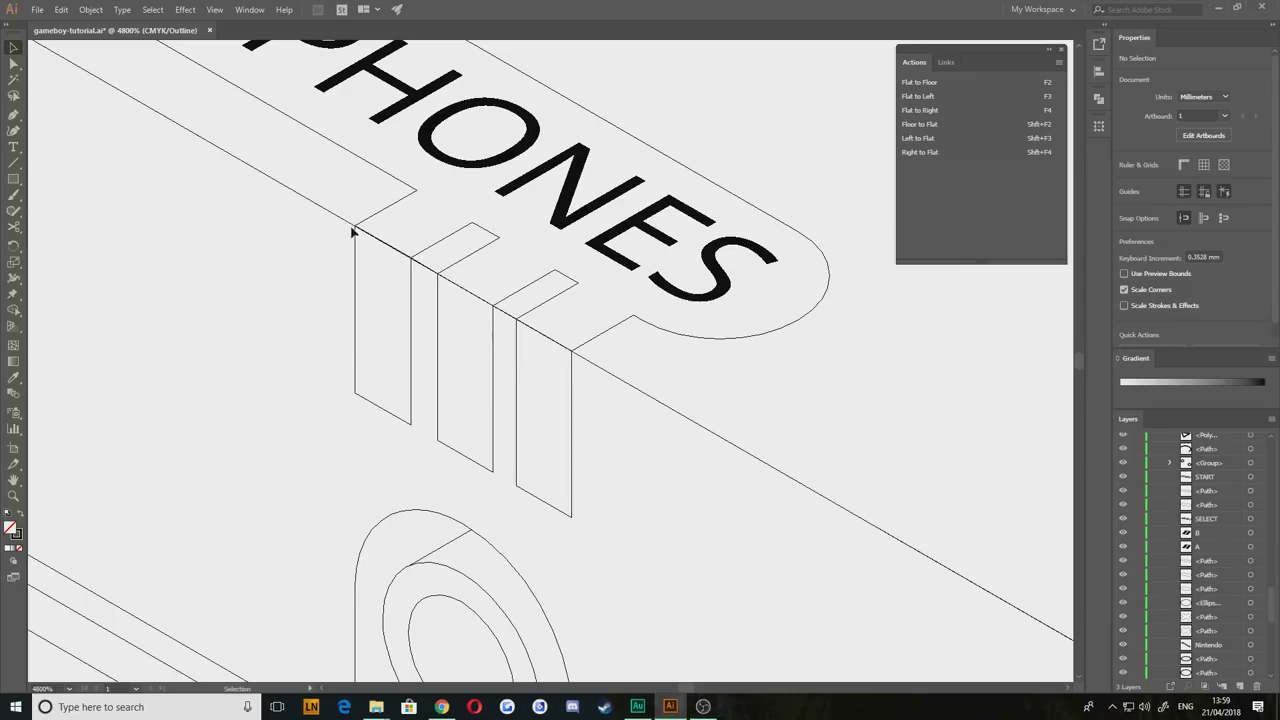
{"action": "left_click", "coordinate": [441, 707]}
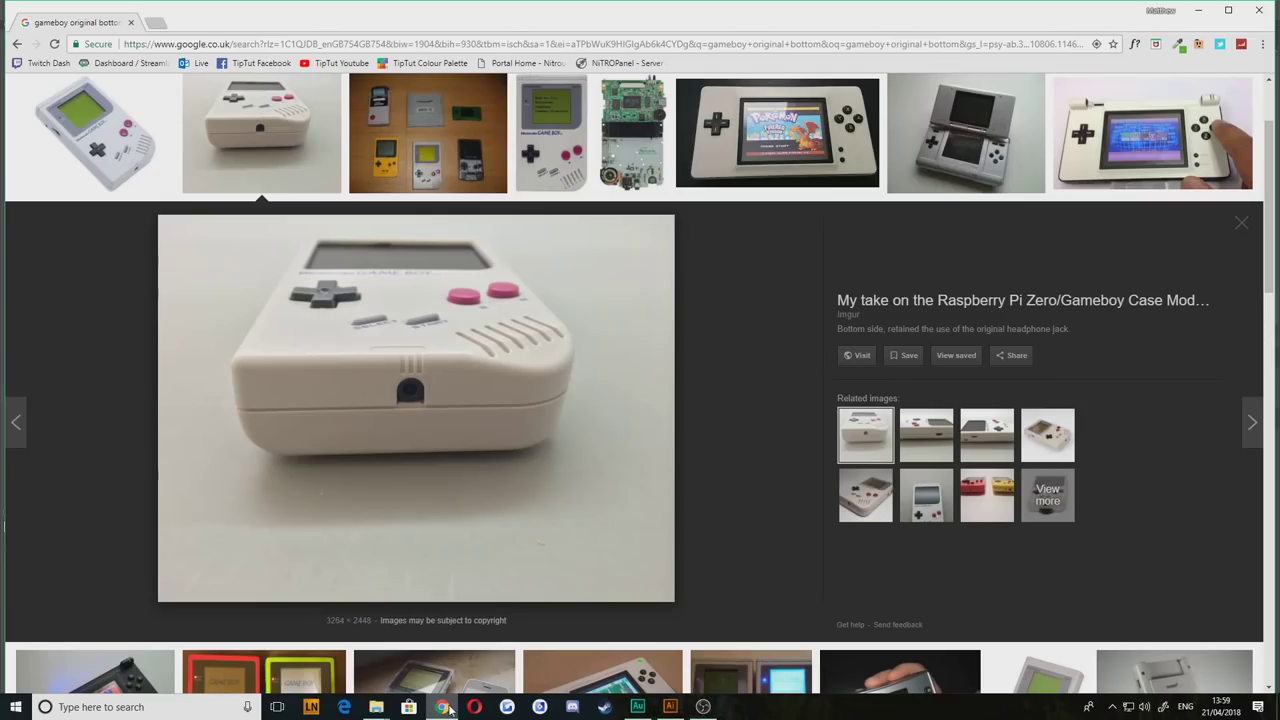
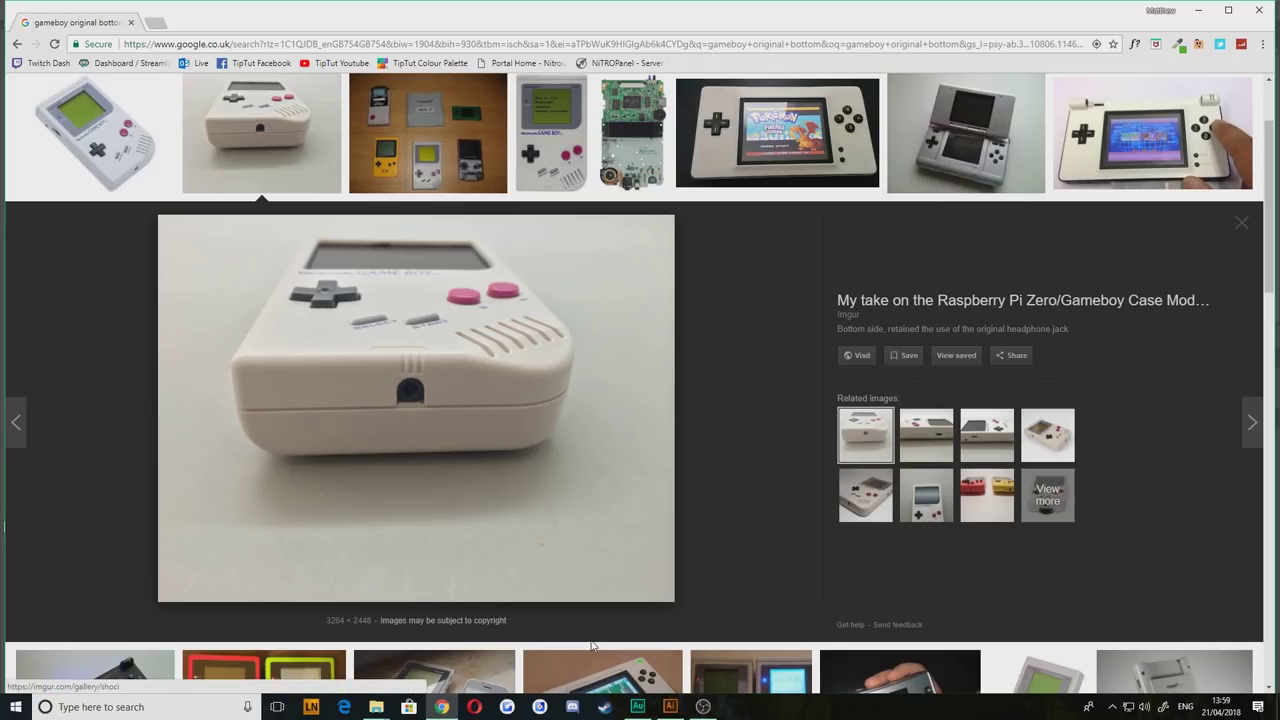
{"action": "left_click", "coordinate": [670, 707]}
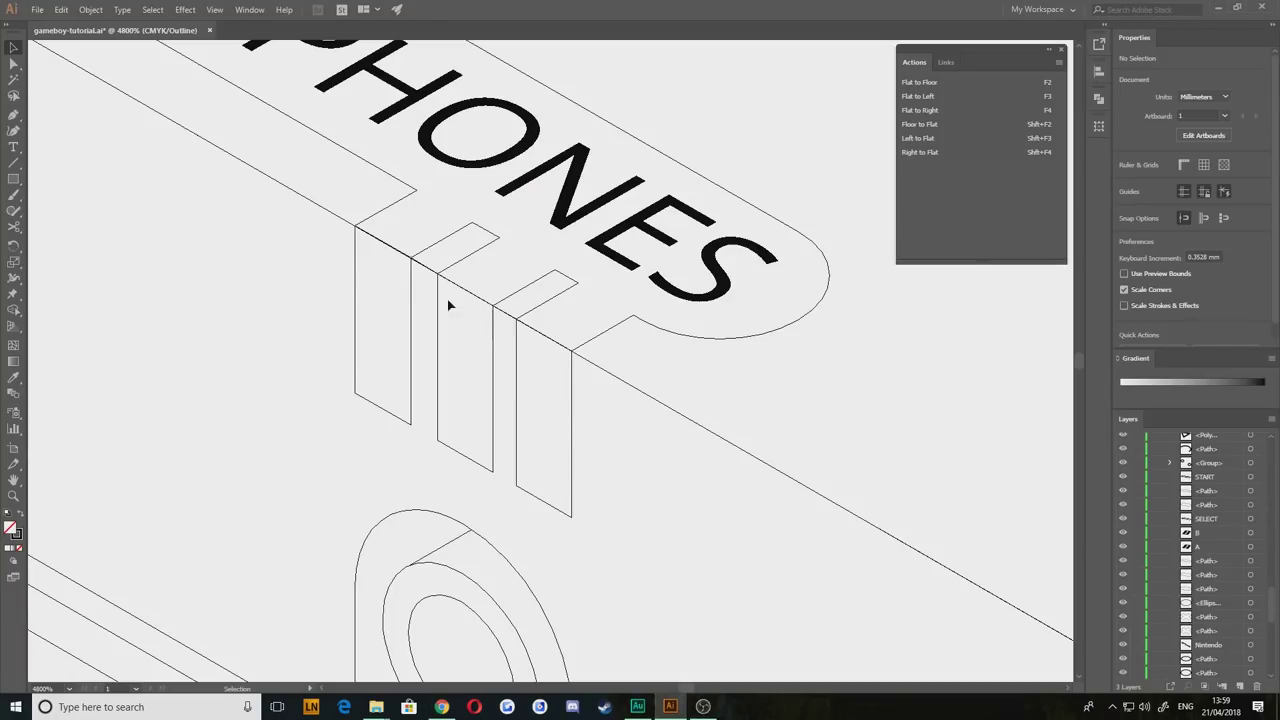
Step: Draw a curve about 0.5 mm tall with the Pen tool, rounding the corner between the PHONES label outline and the first vertical strip
{"action": "left_click_drag", "start_coordinate": [349, 236], "coordinate": [425, 289]}
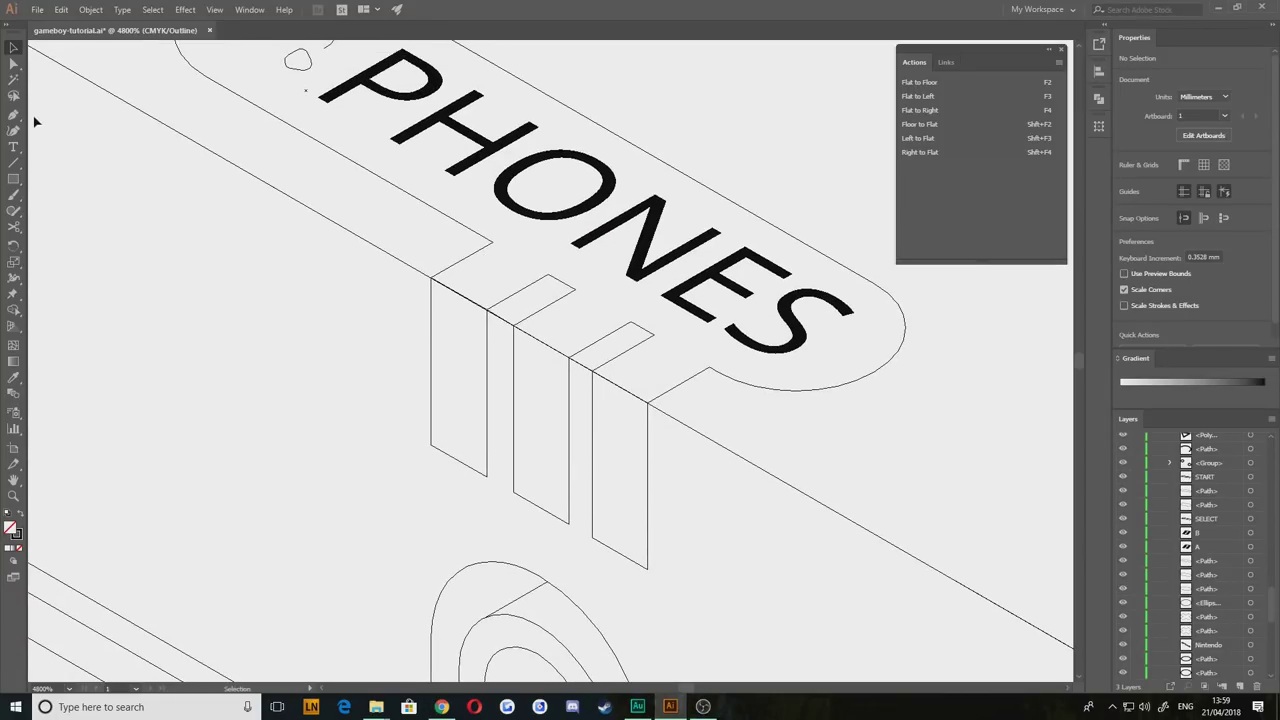
{"action": "left_click", "coordinate": [14, 115]}
{"action": "left_click", "coordinate": [452, 265]}
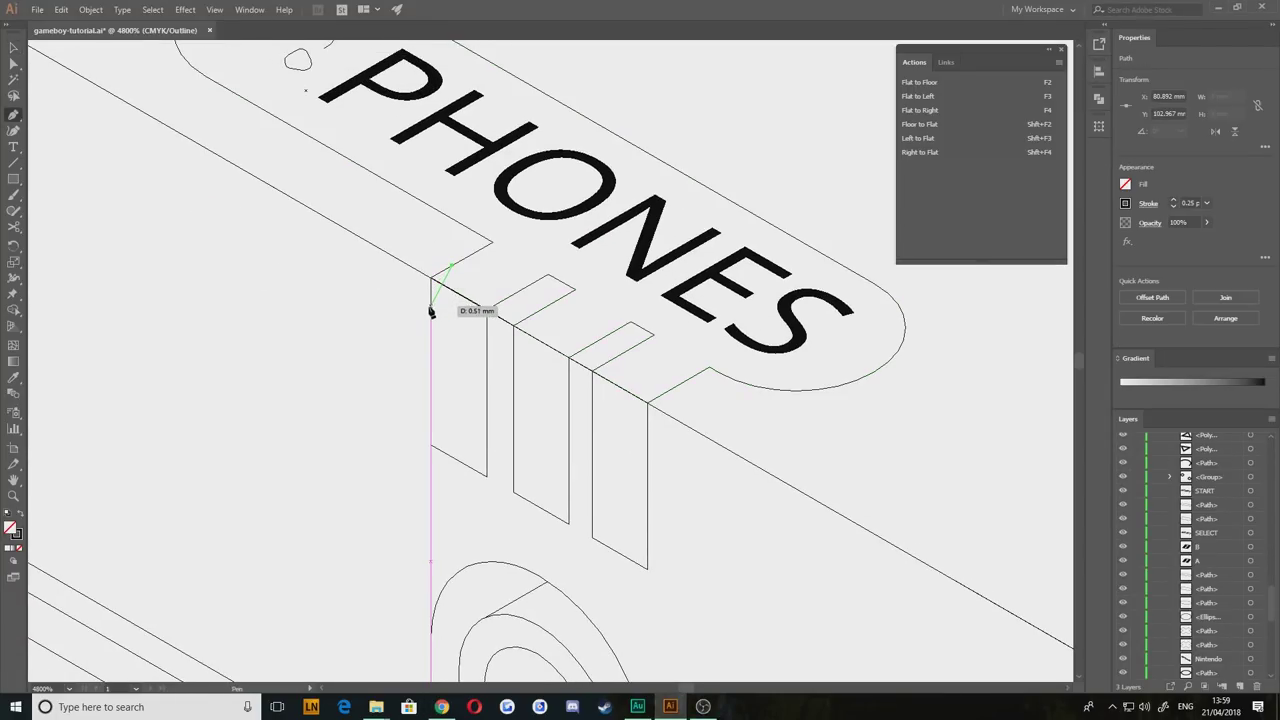
{"action": "left_click_drag", "start_coordinate": [431, 311], "coordinate": [429, 352]}
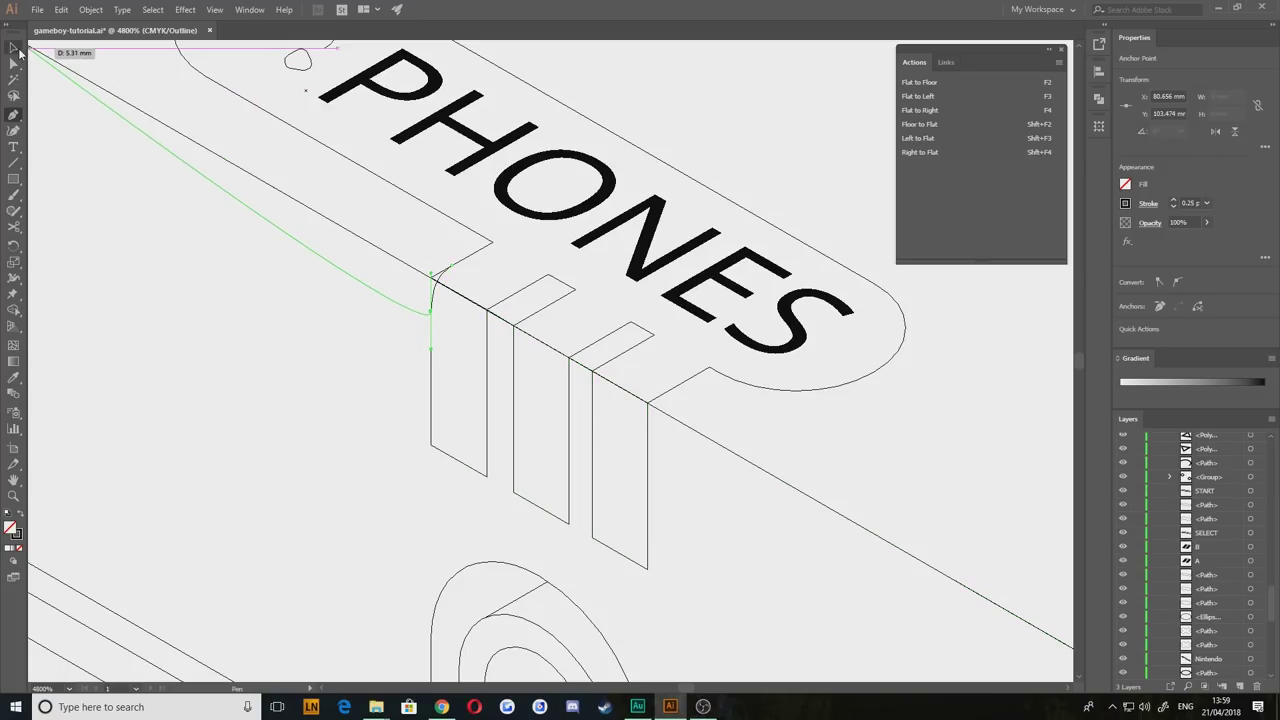
{"action": "left_click", "coordinate": [15, 48]}
{"action": "left_click", "coordinate": [345, 303]}
Step: Delete the label outline's duplicate segment that runs along the case edge across the top of the first strip
{"action": "scroll", "coordinate": [411, 320], "scroll_direction": "up", "scroll_amount": 2}
{"action": "key", "text": "space"}
{"action": "left_click_drag", "start_coordinate": [425, 237], "coordinate": [441, 339]}
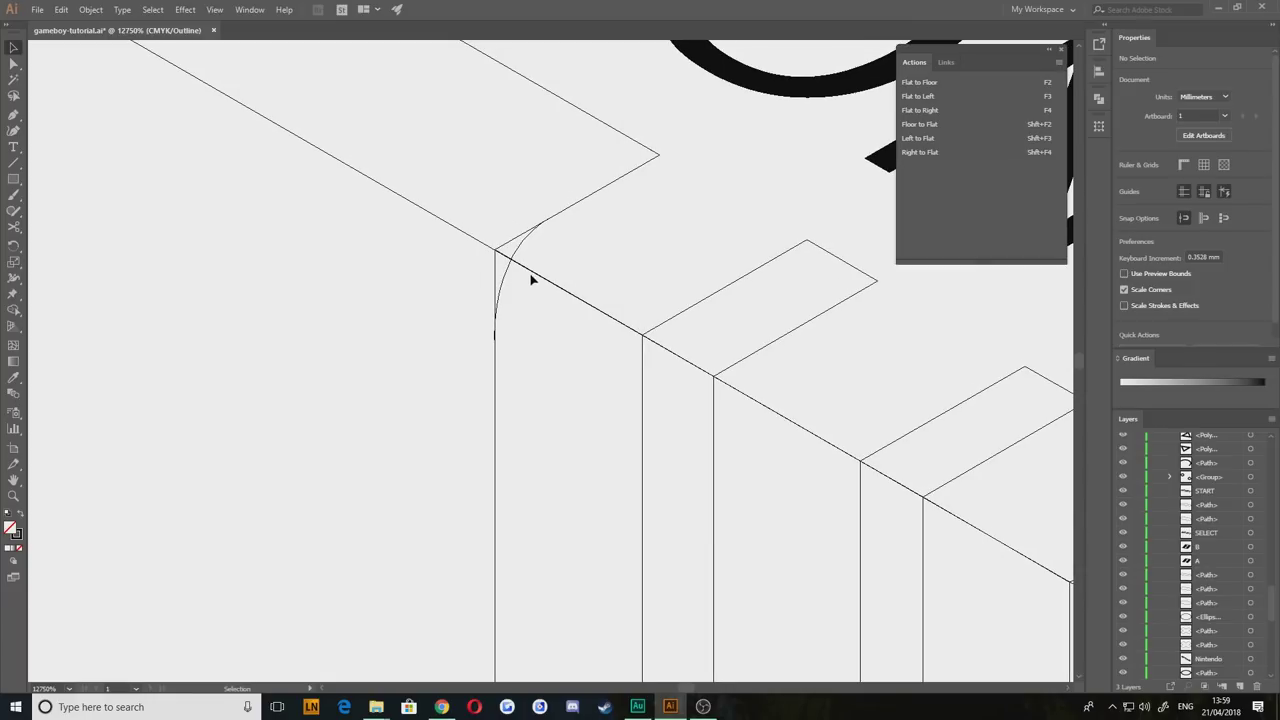
{"action": "left_click", "coordinate": [533, 273]}
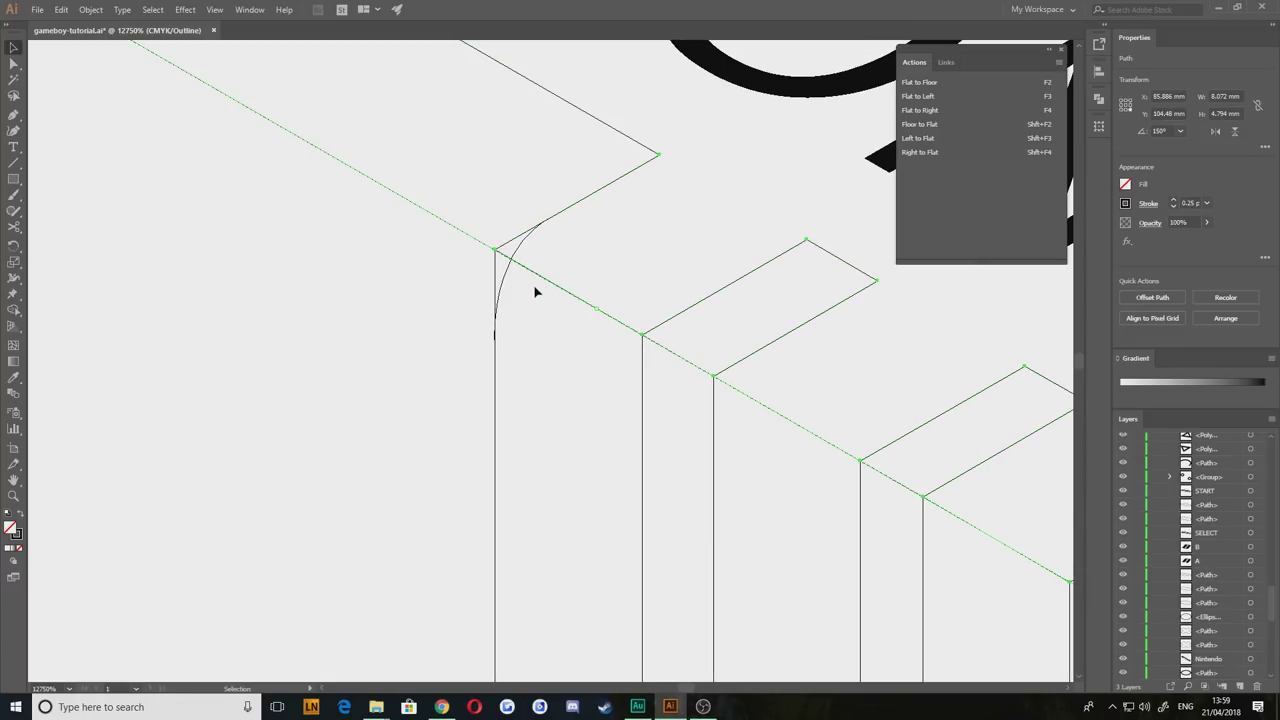
{"action": "left_click", "coordinate": [541, 286]}
{"action": "left_click", "coordinate": [506, 261]}
{"action": "left_click", "coordinate": [13, 63]}
{"action": "left_click", "coordinate": [523, 268]}
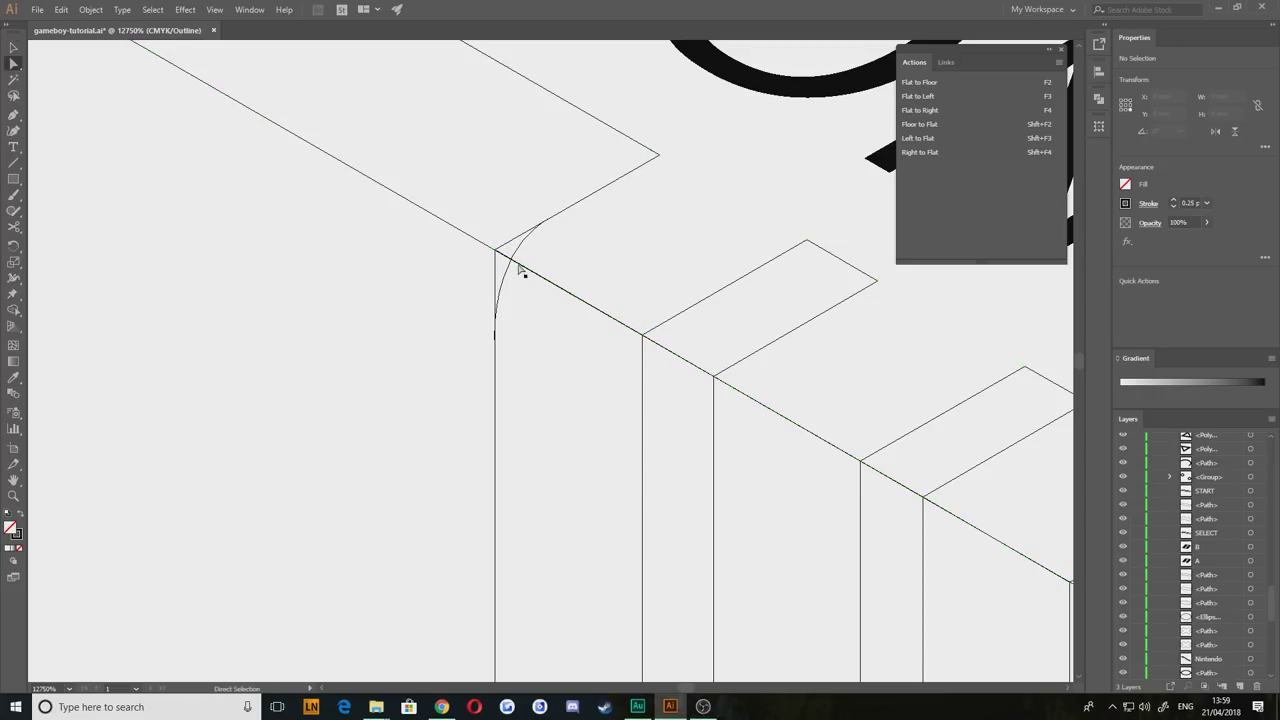
{"action": "key", "text": "Delete"}
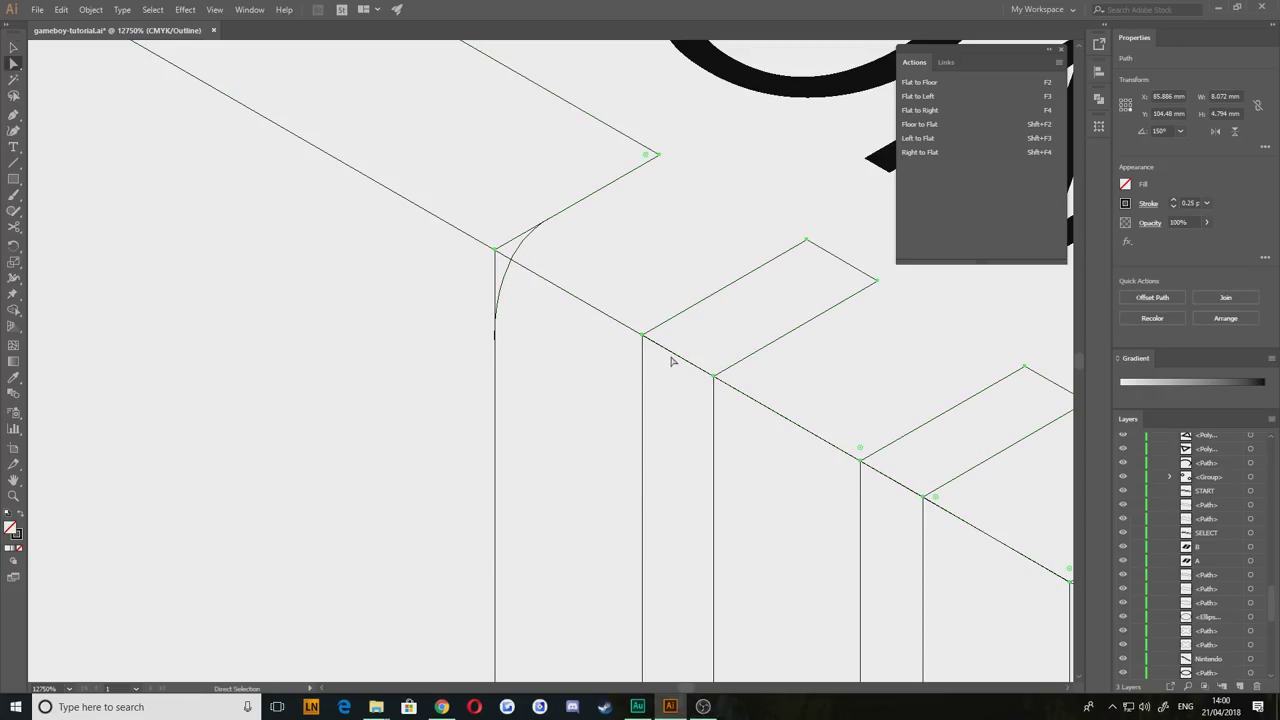
Step: Select the paths meeting at the rounded corner and remove the case-edge piece between corner and curve with the Shape Builder
{"action": "left_click", "coordinate": [672, 362]}
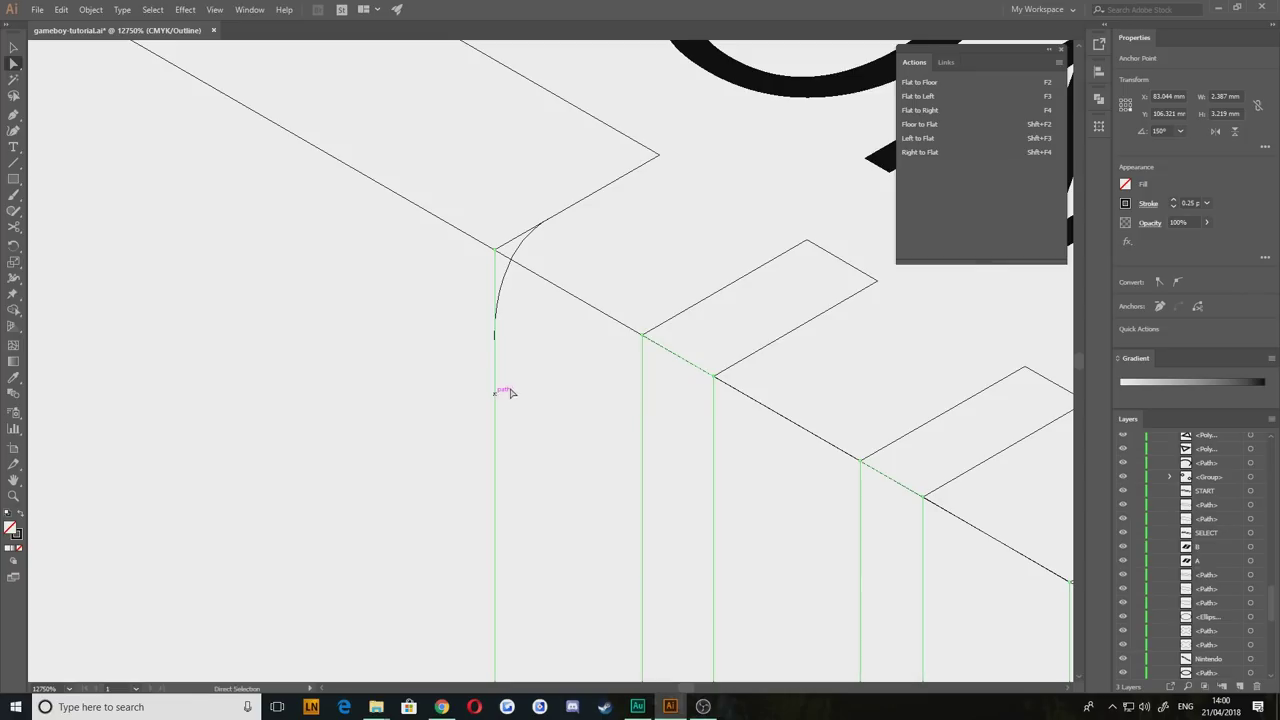
{"action": "left_click_drag", "start_coordinate": [442, 192], "coordinate": [556, 375]}
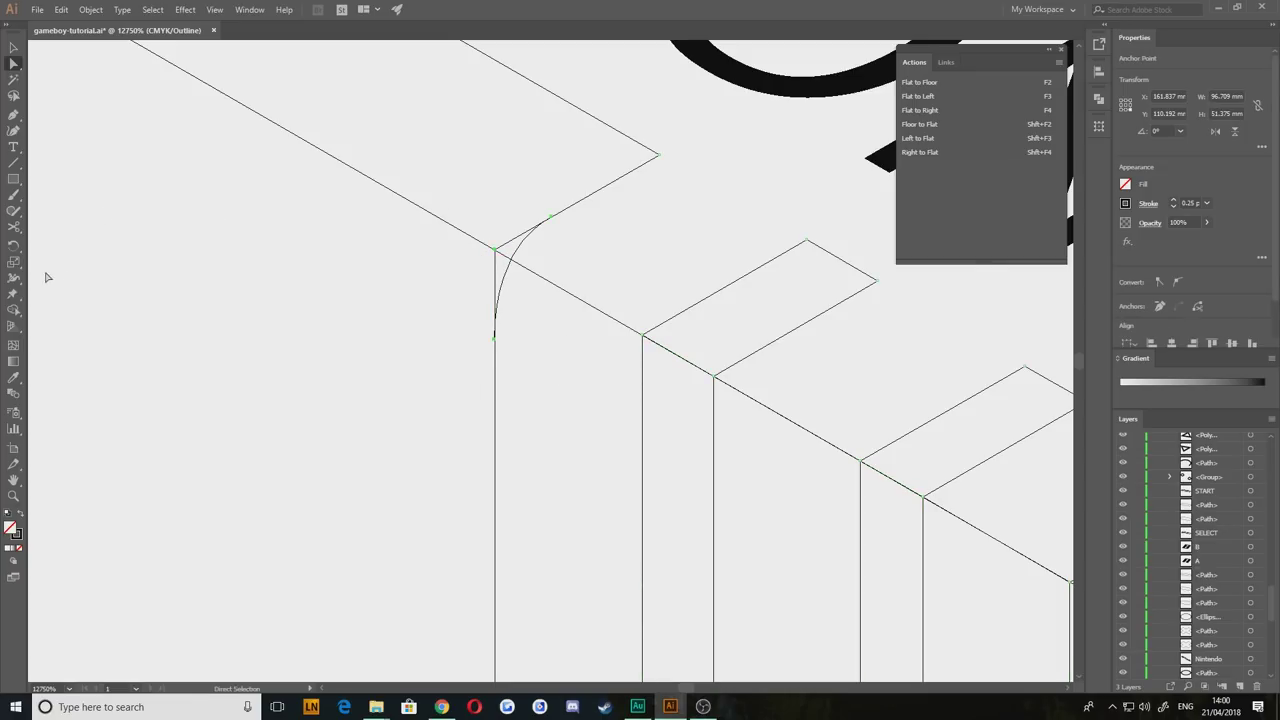
{"action": "left_click", "coordinate": [15, 312]}
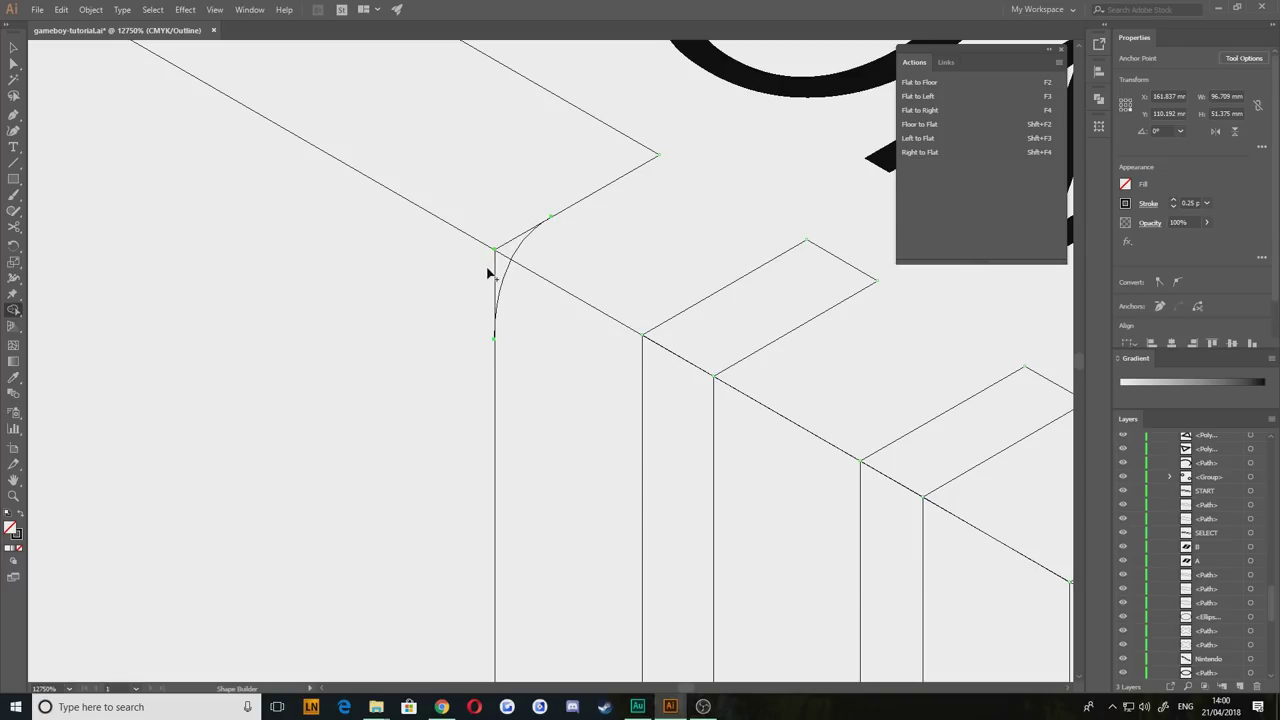
{"action": "left_click", "coordinate": [500, 268], "text": "alt"}
Step: Try to remove the leftover corner area outside the curve by using the Shape Builder on the label and strip paths
{"action": "scroll", "coordinate": [431, 305], "scroll_direction": "down", "scroll_amount": 5}
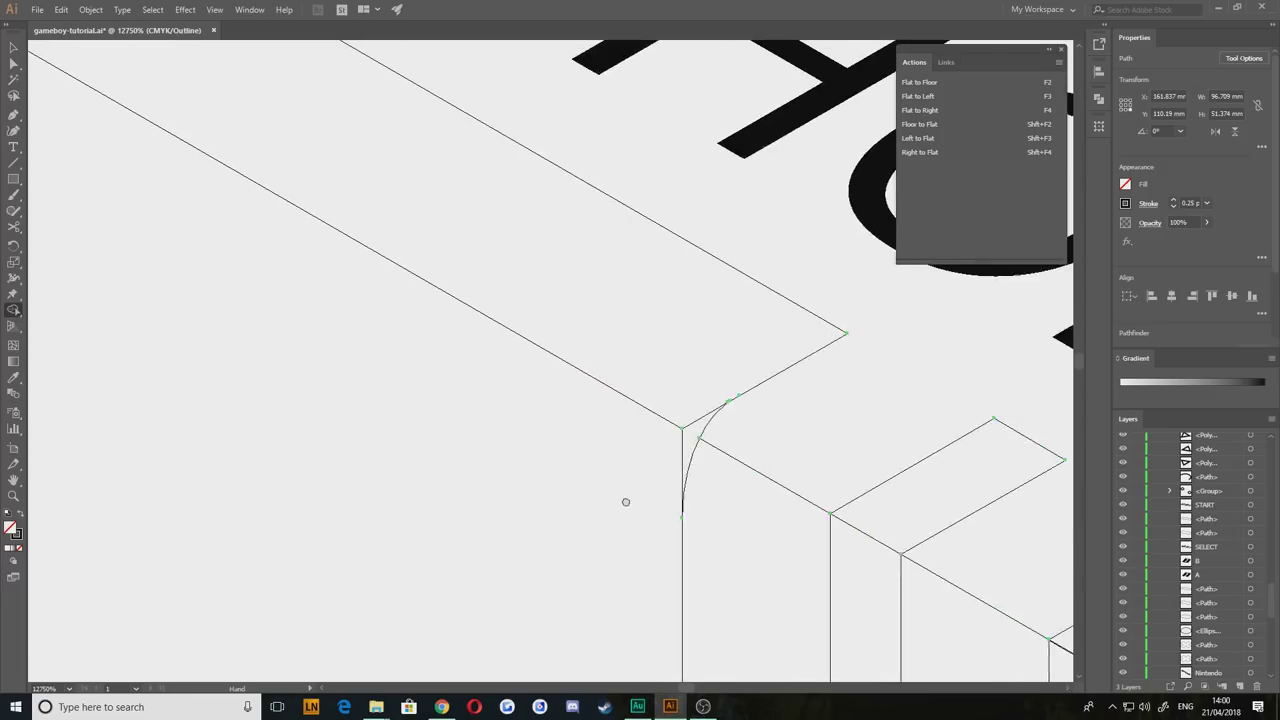
{"action": "key", "text": "v"}
{"action": "left_click_drag", "start_coordinate": [565, 536], "coordinate": [732, 355]}
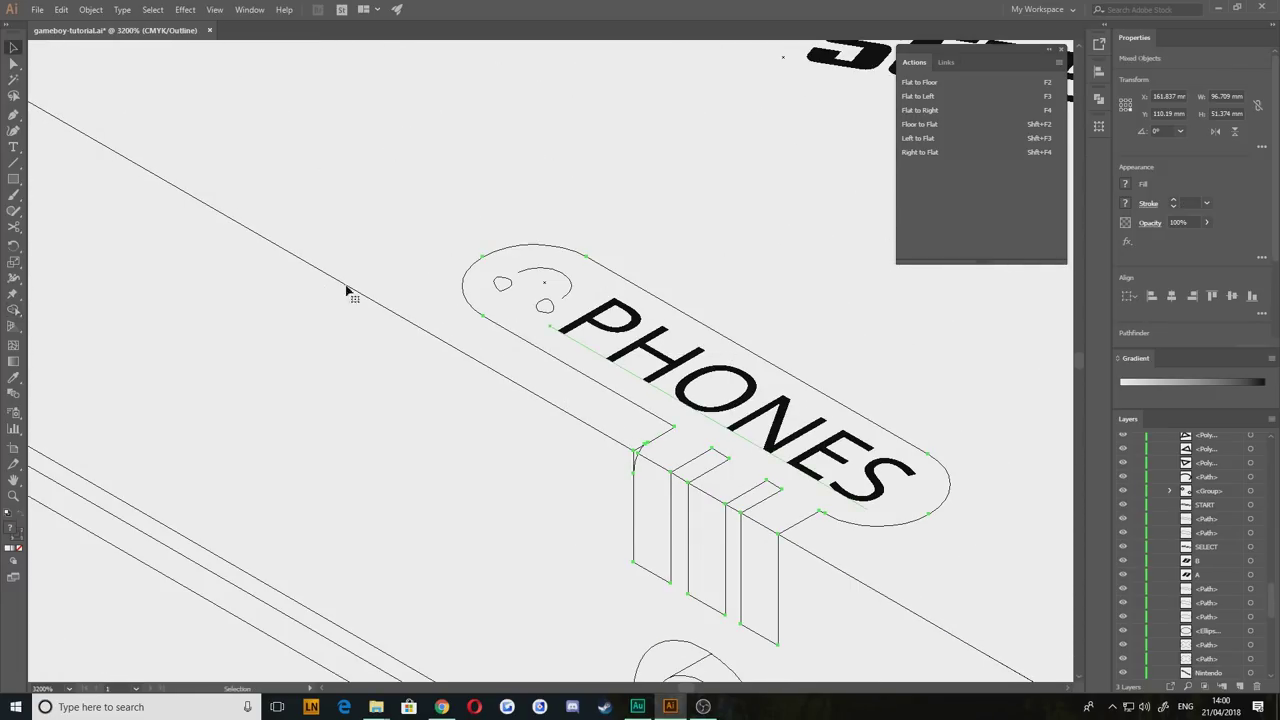
{"action": "left_click_drag", "start_coordinate": [572, 499], "coordinate": [379, 357]}
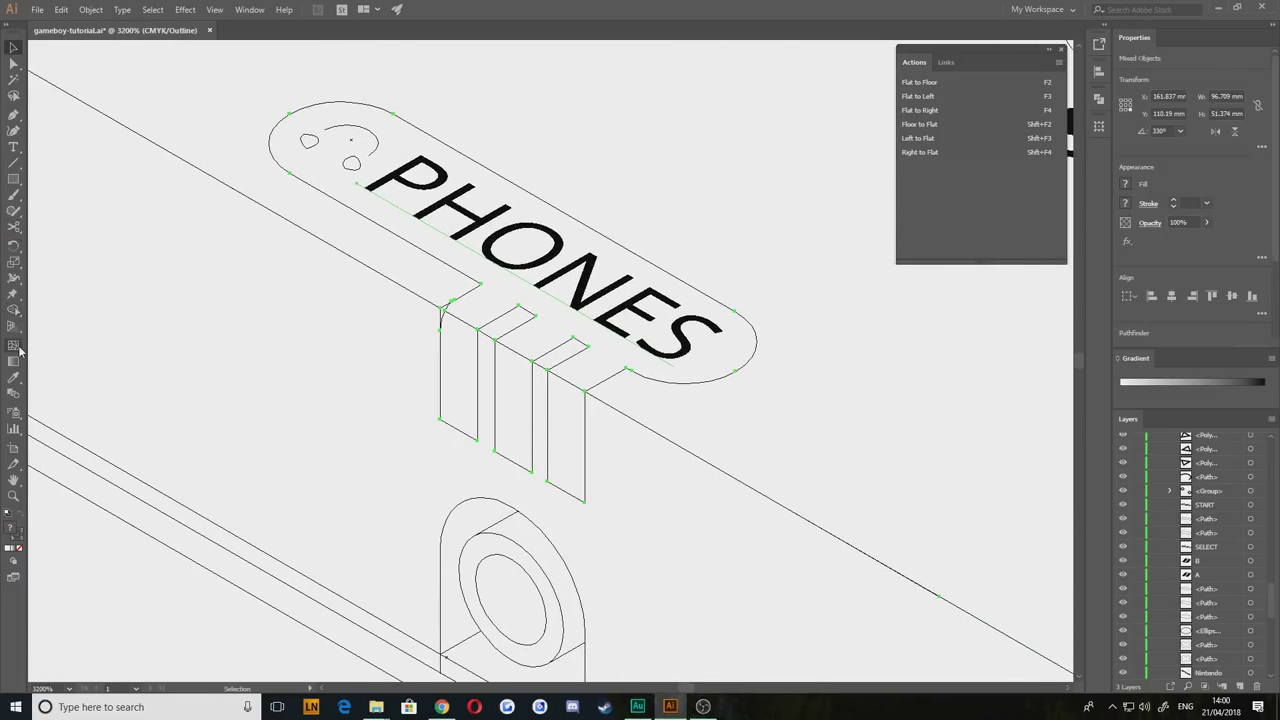
{"action": "left_click", "coordinate": [14, 395]}
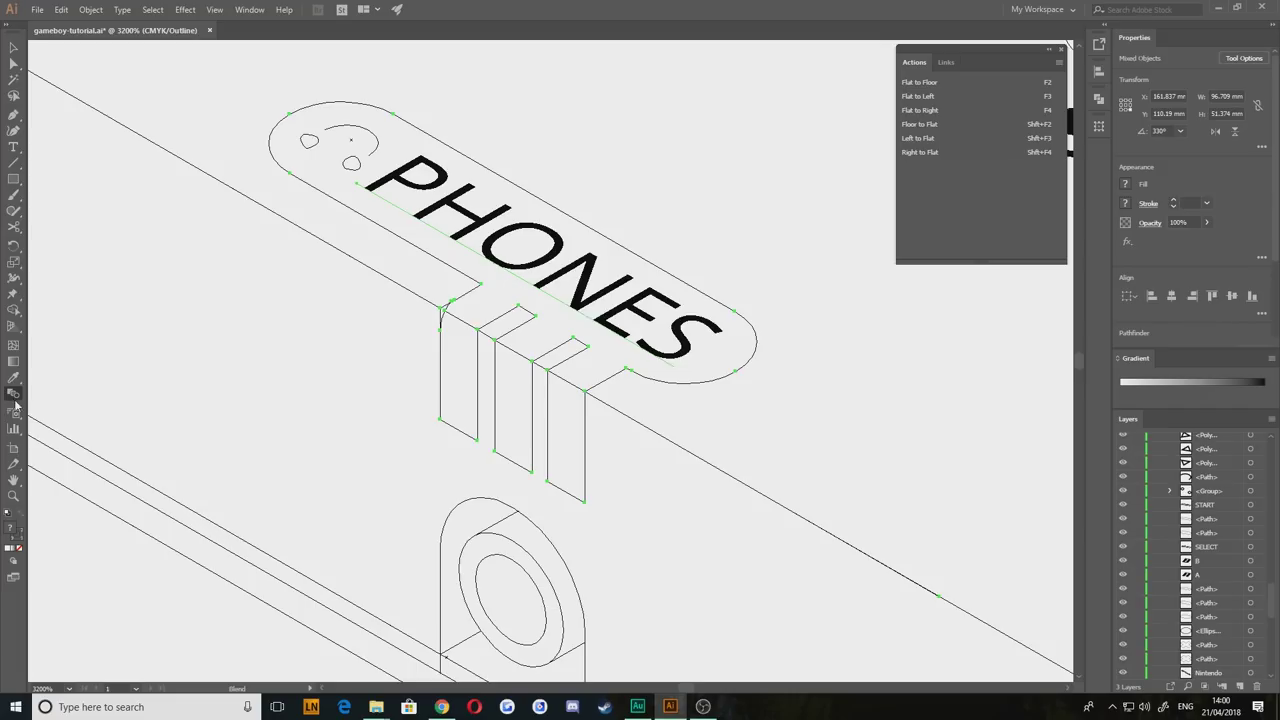
{"action": "left_click", "coordinate": [13, 309]}
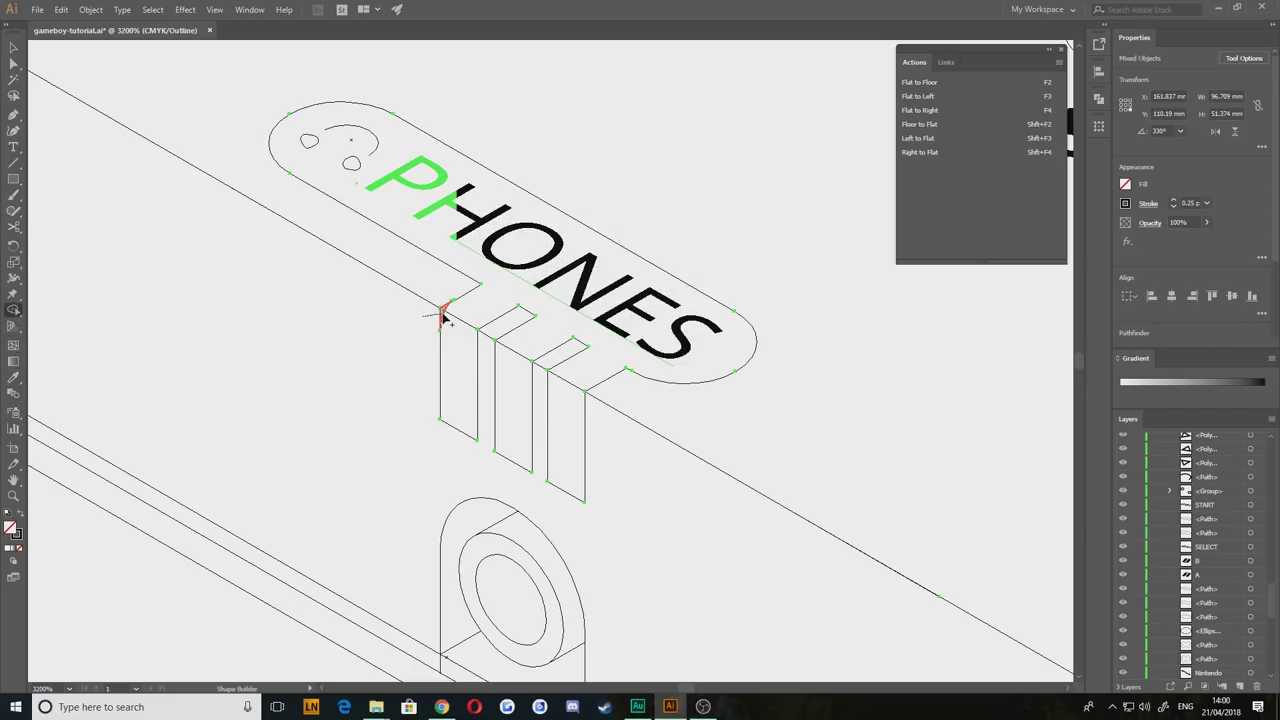
{"action": "scroll", "coordinate": [422, 345], "scroll_direction": "up", "scroll_amount": 5}
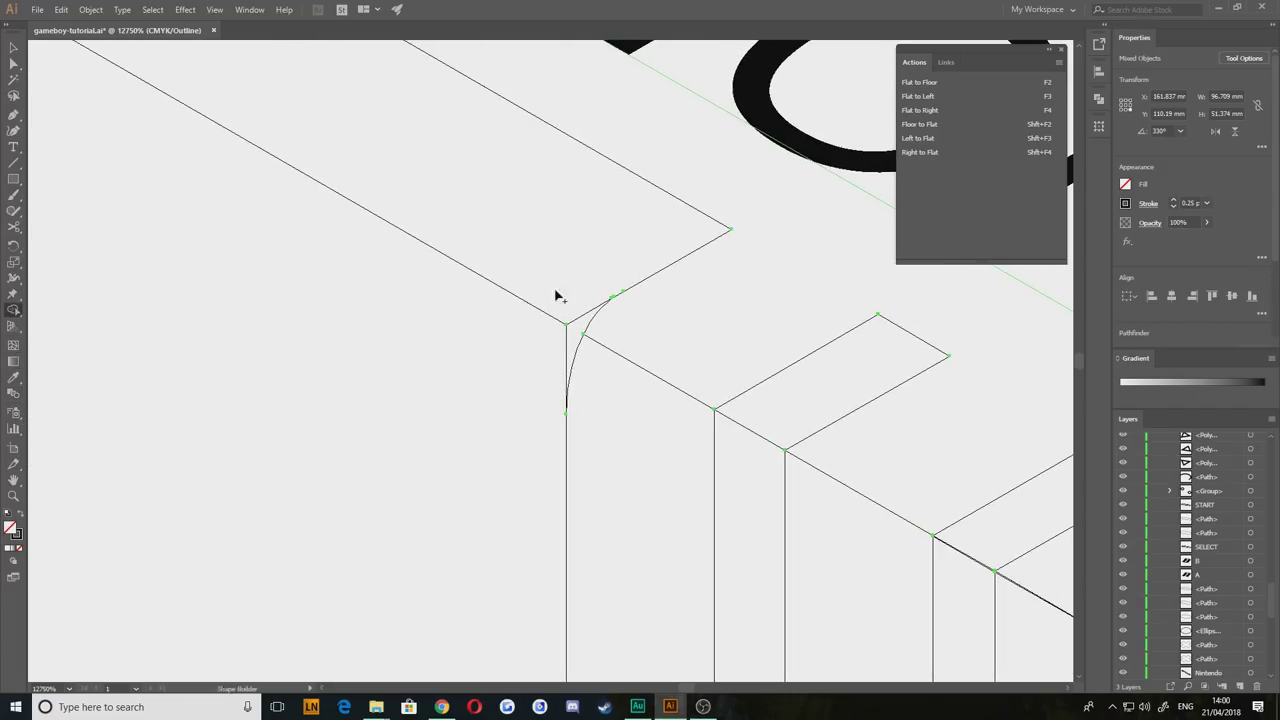
{"action": "key", "text": "v"}
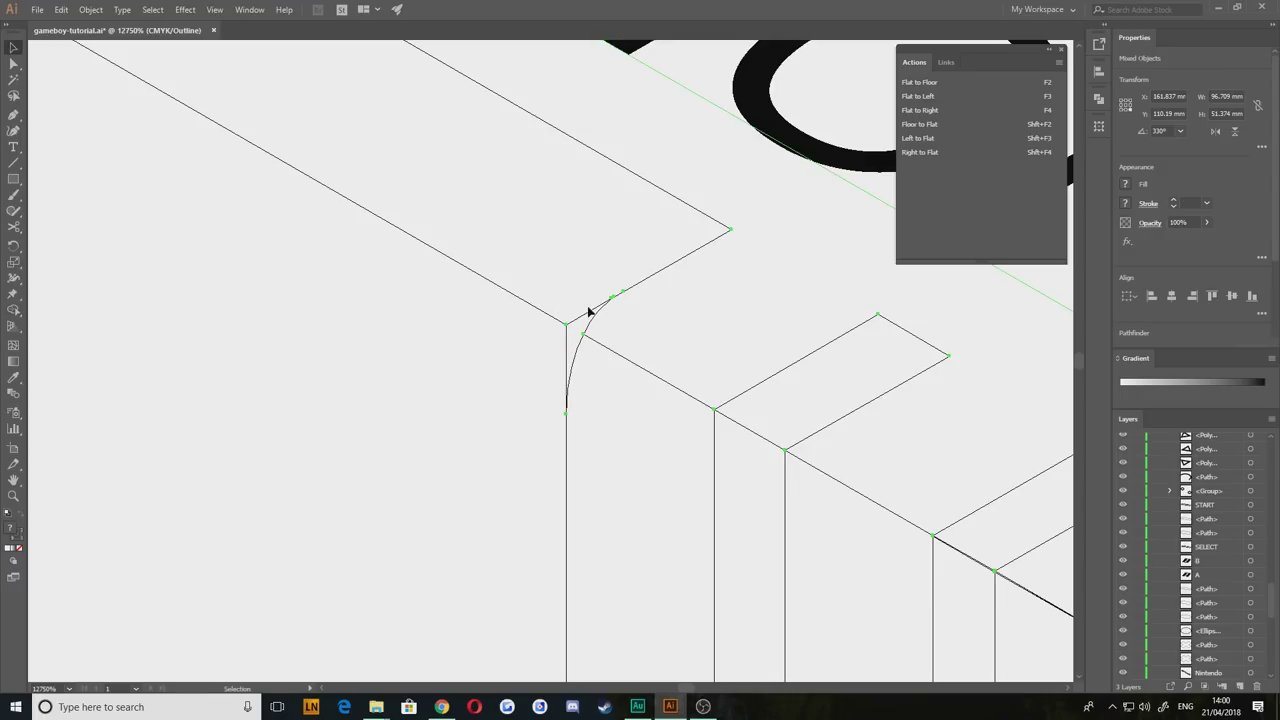
Step: Delete the straight segment between the case-edge corner and the curve's upper end, and undo the extra deletion of the remaining path
{"action": "left_click", "coordinate": [587, 326]}
{"action": "left_click", "coordinate": [14, 64]}
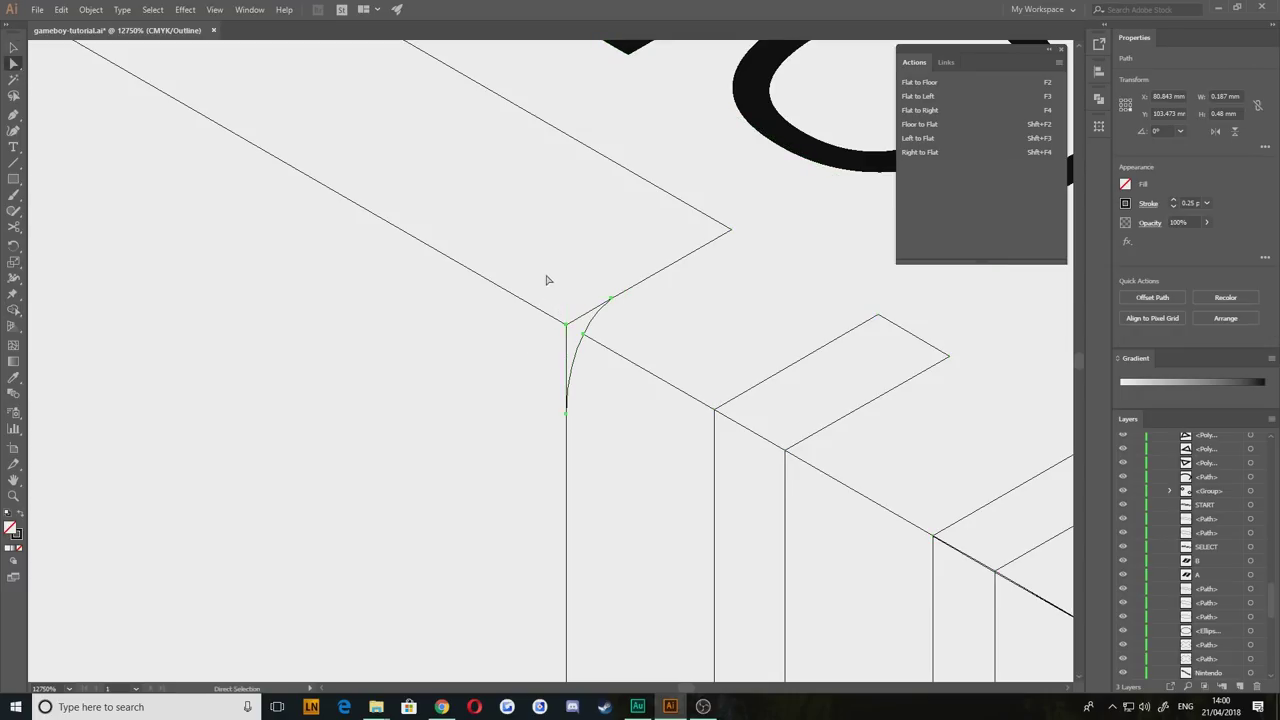
{"action": "left_click", "coordinate": [549, 280]}
{"action": "left_click", "coordinate": [576, 318]}
{"action": "key", "text": "Delete"}
{"action": "key", "text": "Delete"}
{"action": "key", "text": "ctrl+z"}
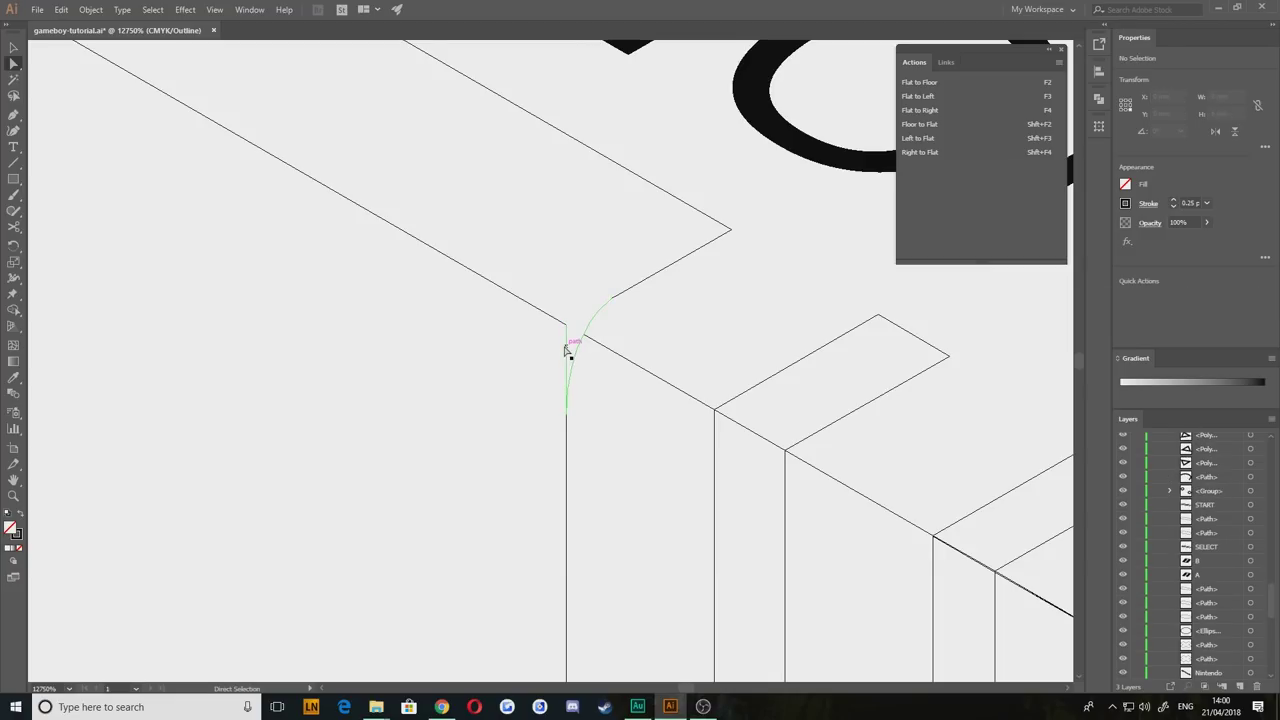
Step: Delete the leftover vertical segment outside the corner curve and move the case edge's loose endpoint onto the curve
{"action": "left_click", "coordinate": [569, 345]}
{"action": "key", "text": "Delete"}
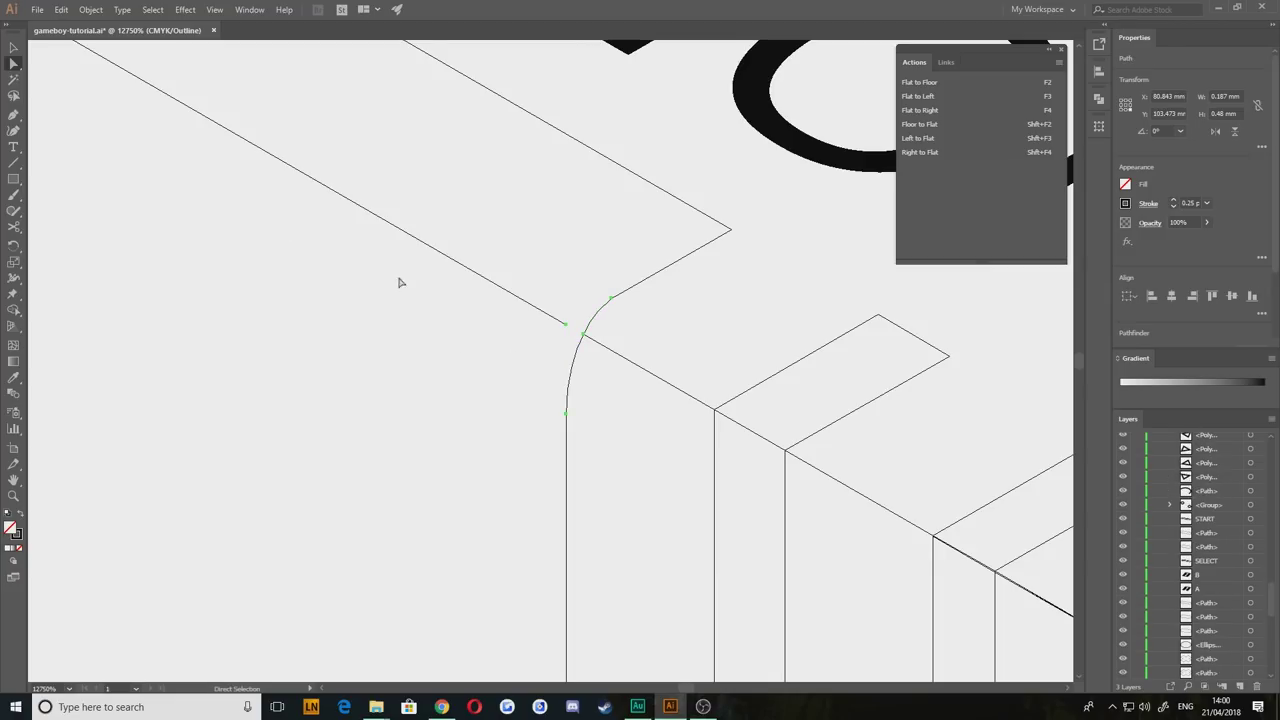
{"action": "left_click_drag", "start_coordinate": [566, 326], "coordinate": [586, 341]}
{"action": "left_click", "coordinate": [567, 328]}
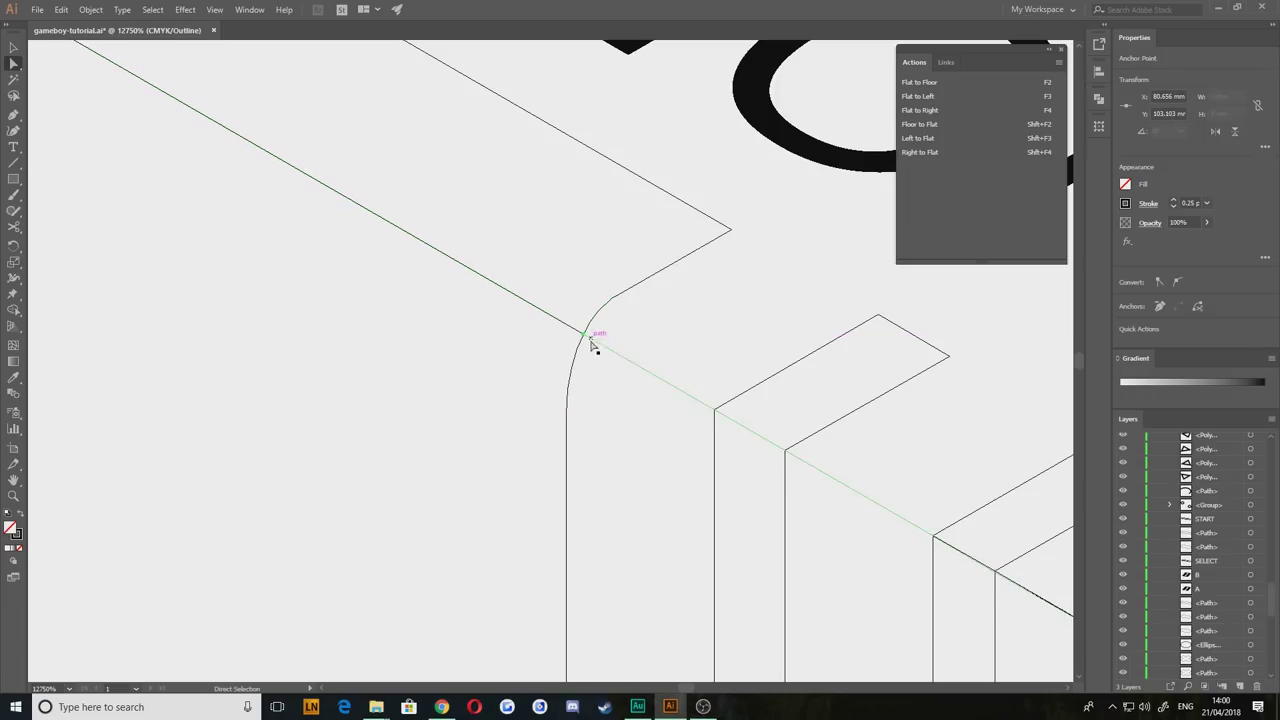
Step: Delete the remaining case-edge line segment between the corner curve and the notch beside the first strip
{"action": "left_click", "coordinate": [637, 369]}
{"action": "key", "text": "Delete"}
{"action": "left_click", "coordinate": [510, 367]}
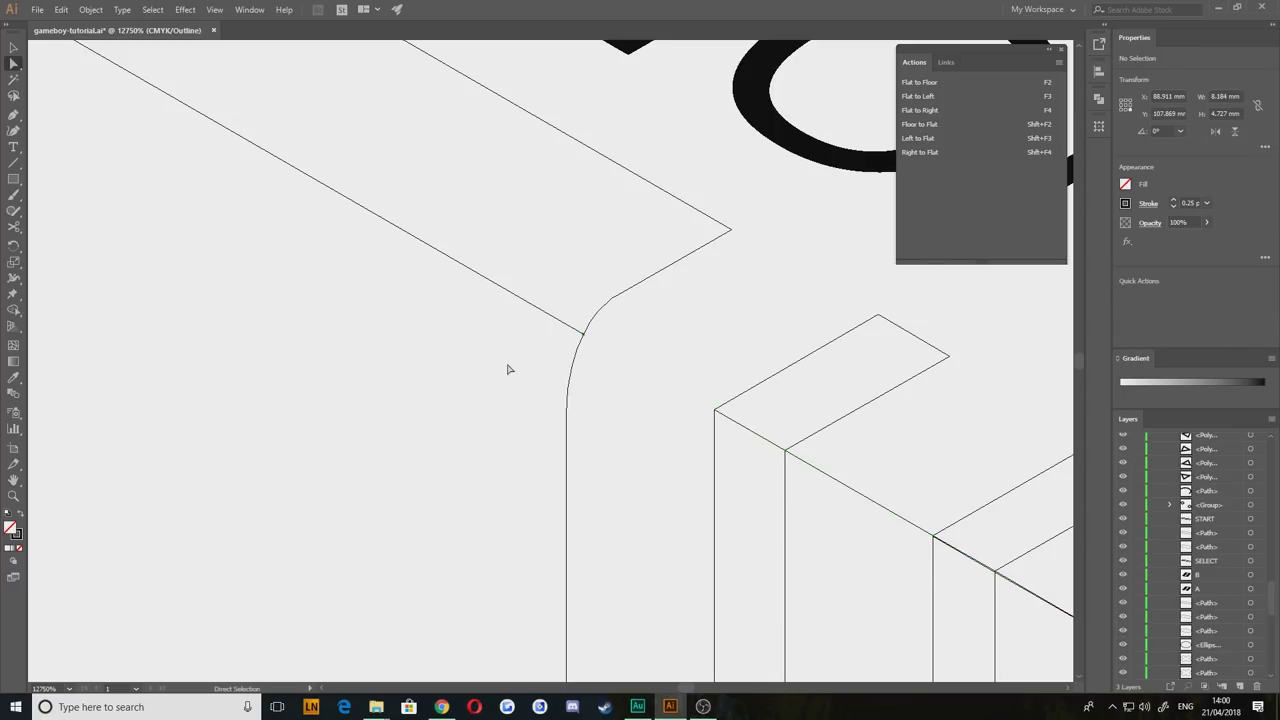
Step: Copy the corner curve about 0.61 mm across and 0.35 mm down onto the first strip's other corner at the case edge
{"action": "key", "text": "ctrl+minus"}
{"action": "key", "text": "ctrl+minus"}
{"action": "key", "text": "ctrl+minus"}
{"action": "key", "text": "ctrl+minus"}
{"action": "left_click_drag", "start_coordinate": [468, 415], "coordinate": [368, 357]}
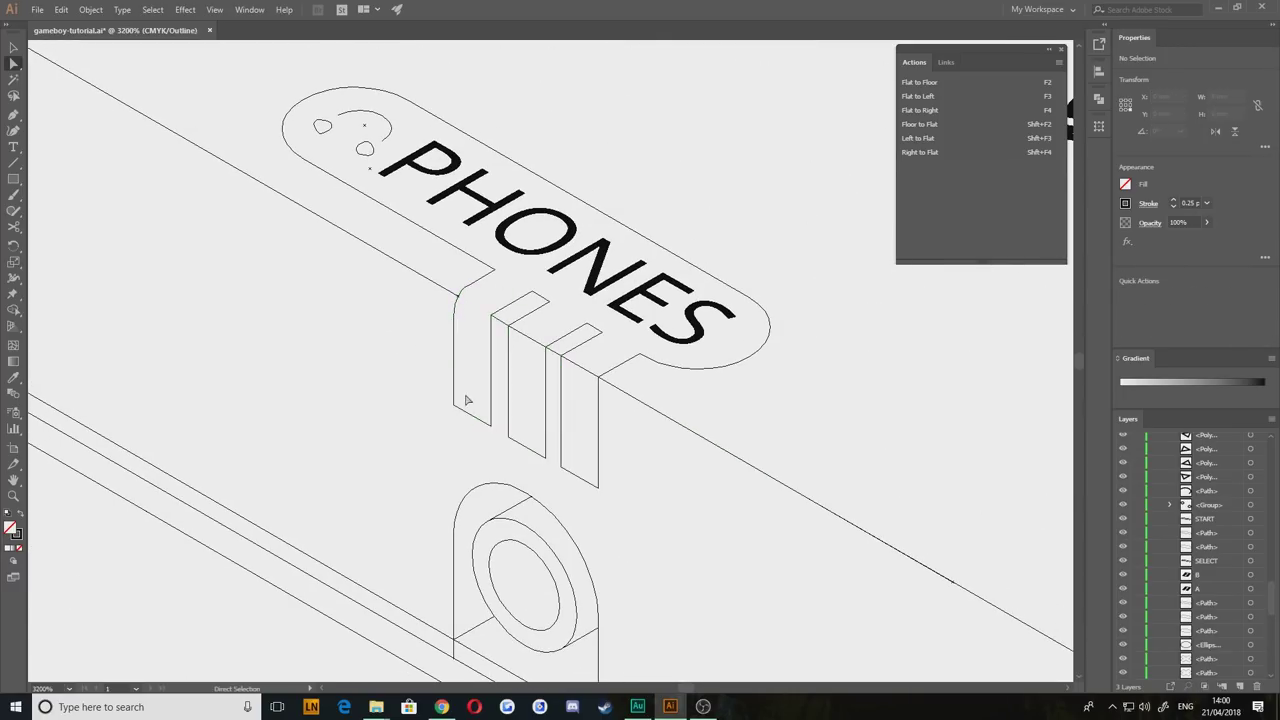
{"action": "scroll", "coordinate": [463, 351], "scroll_direction": "down", "scroll_amount": 2}
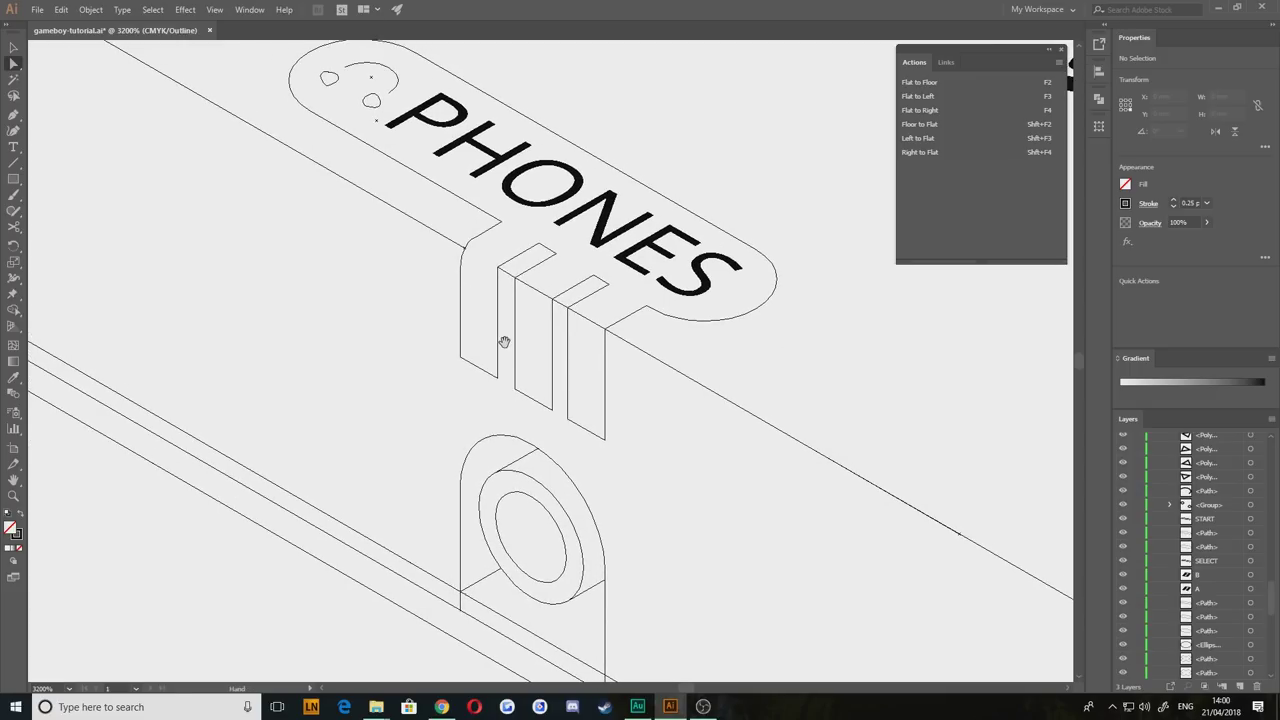
{"action": "scroll", "coordinate": [481, 328], "scroll_direction": "up", "scroll_amount": 5}
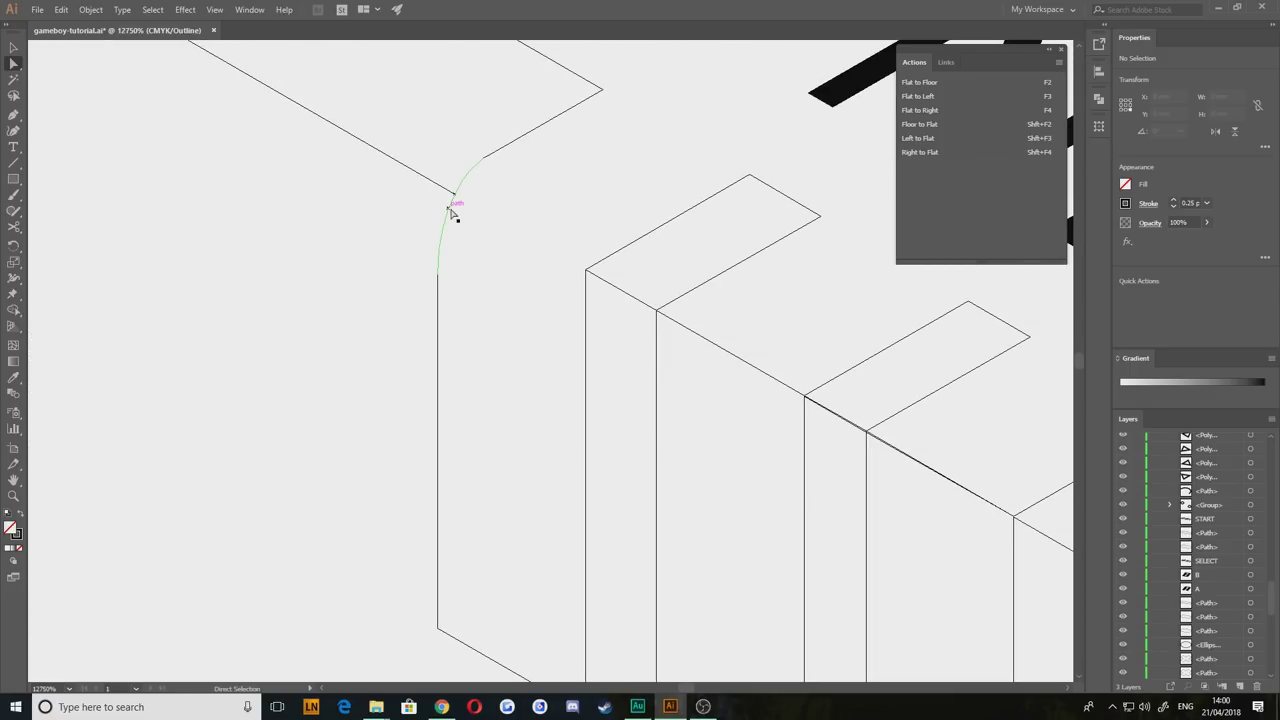
{"action": "left_click", "coordinate": [450, 211]}
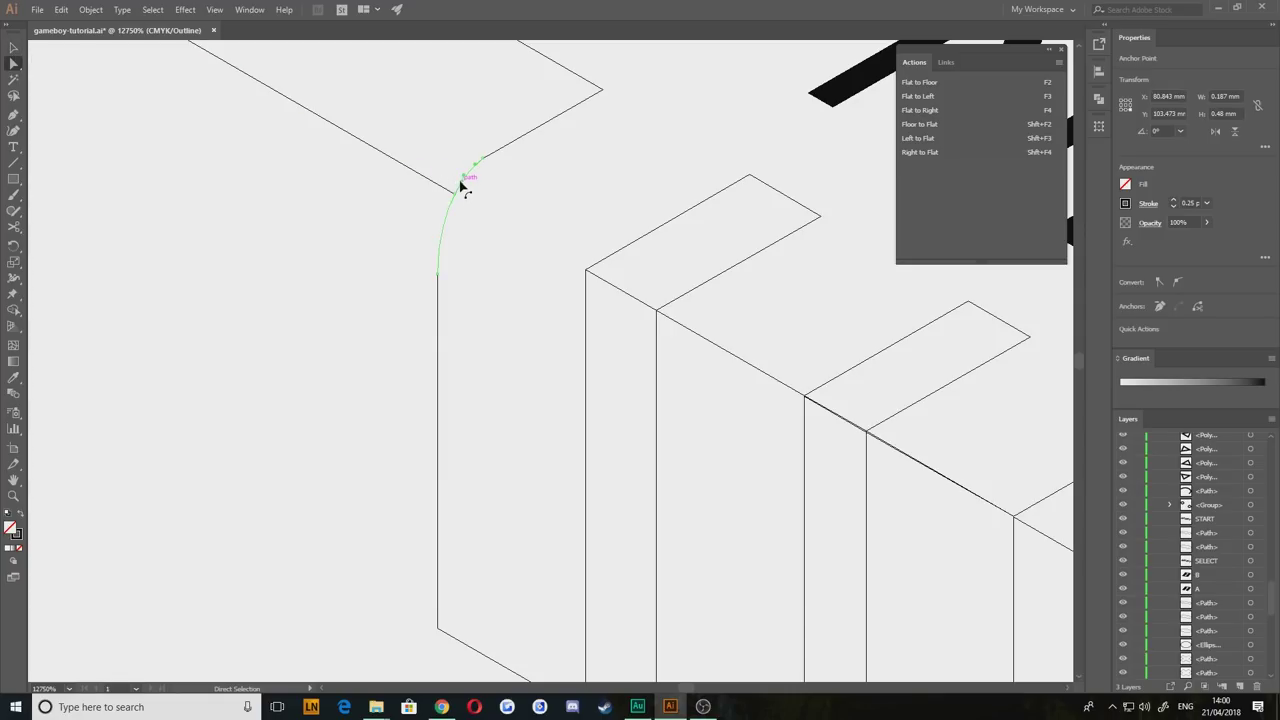
{"action": "left_click_drag", "start_coordinate": [460, 190], "coordinate": [606, 275]}
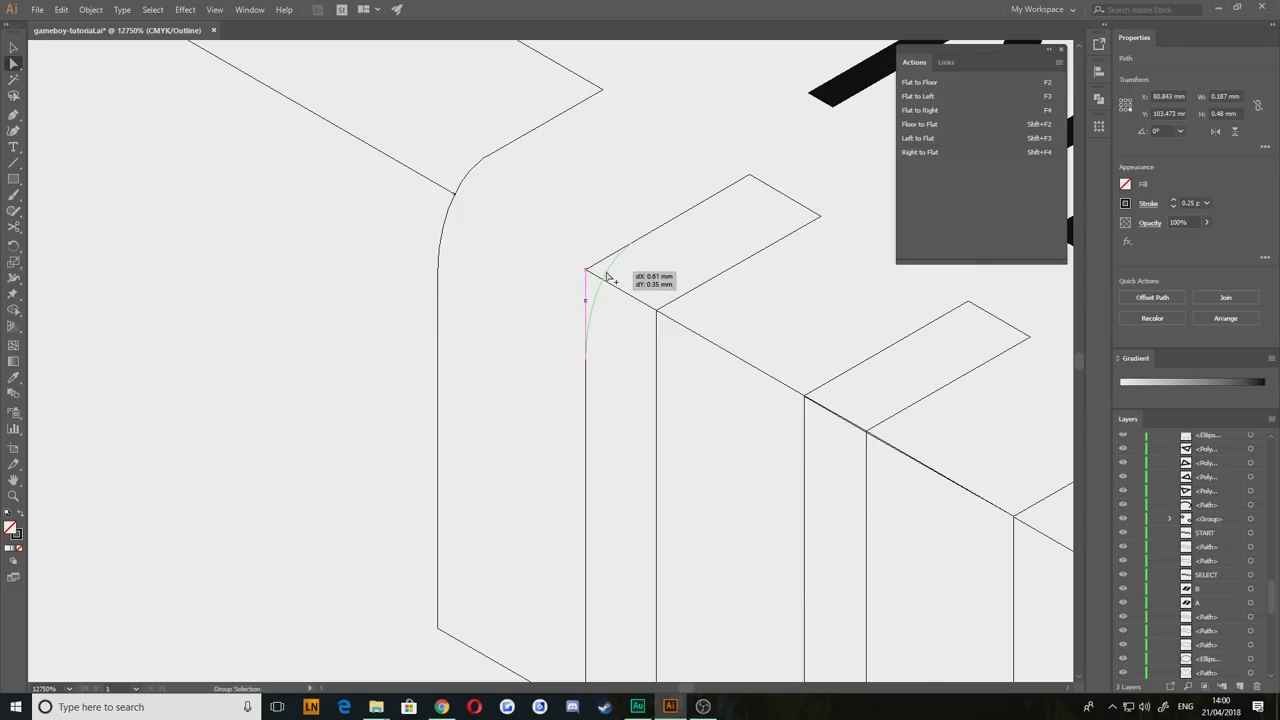
{"action": "left_click", "coordinate": [516, 290]}
{"action": "left_click_drag", "start_coordinate": [516, 369], "coordinate": [480, 285]}
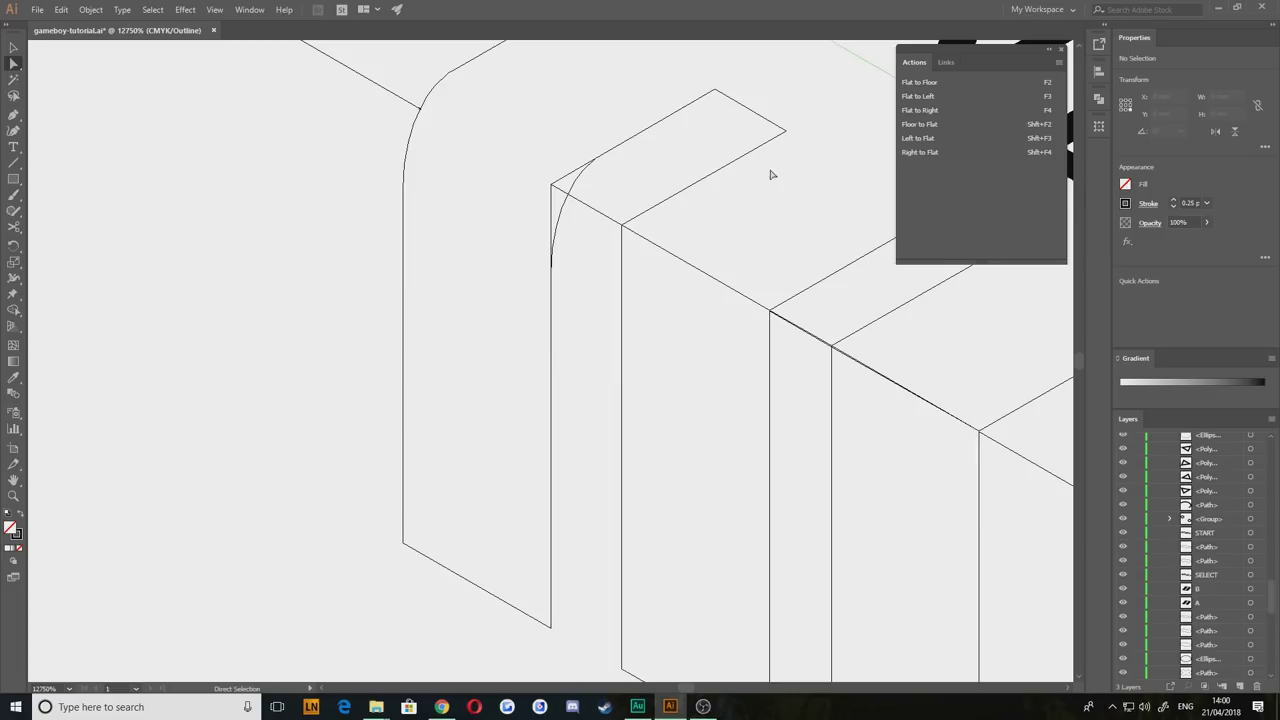
{"action": "left_click_drag", "start_coordinate": [589, 235], "coordinate": [593, 351]}
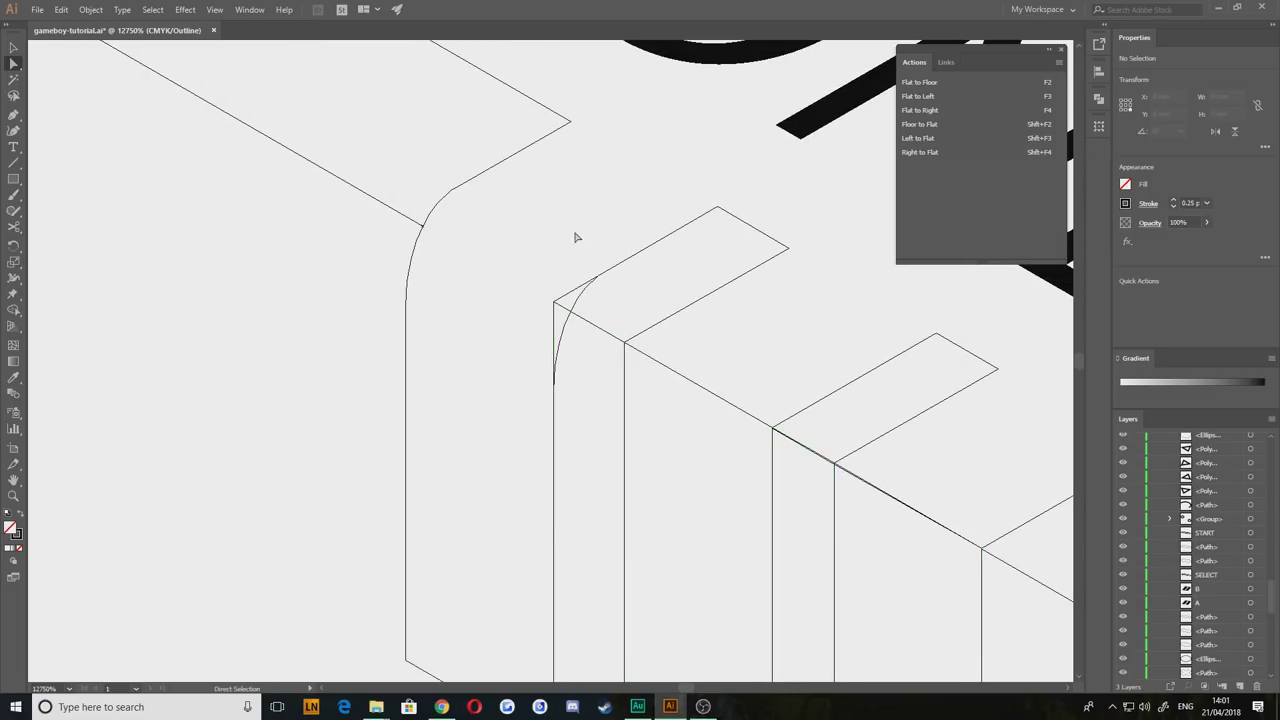
Step: Undo all the corner rounding work back to the square-cornered strips without the curve
{"action": "key", "text": "ctrl+z"}
{"action": "key", "text": "ctrl+z"}
{"action": "key", "text": "ctrl+z"}
{"action": "key", "text": "ctrl+z"}
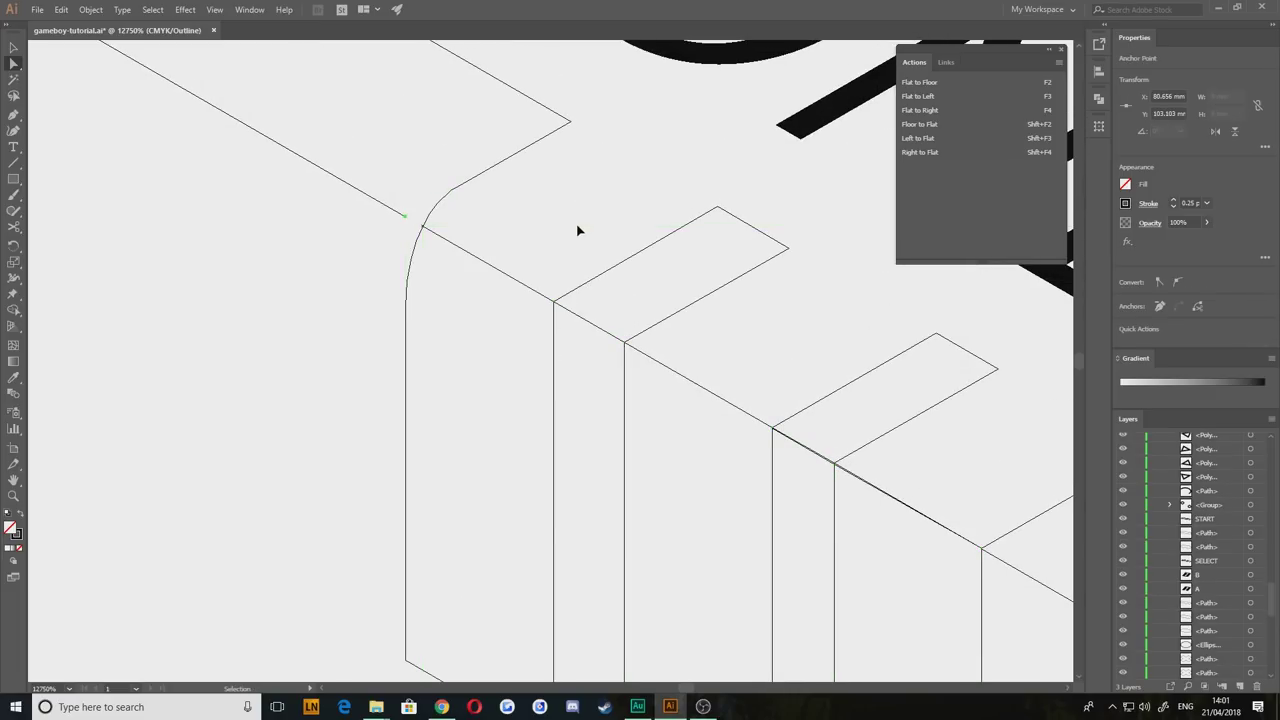
{"action": "key", "text": "ctrl+z"}
{"action": "key", "text": "ctrl+z"}
{"action": "key", "text": "ctrl+z"}
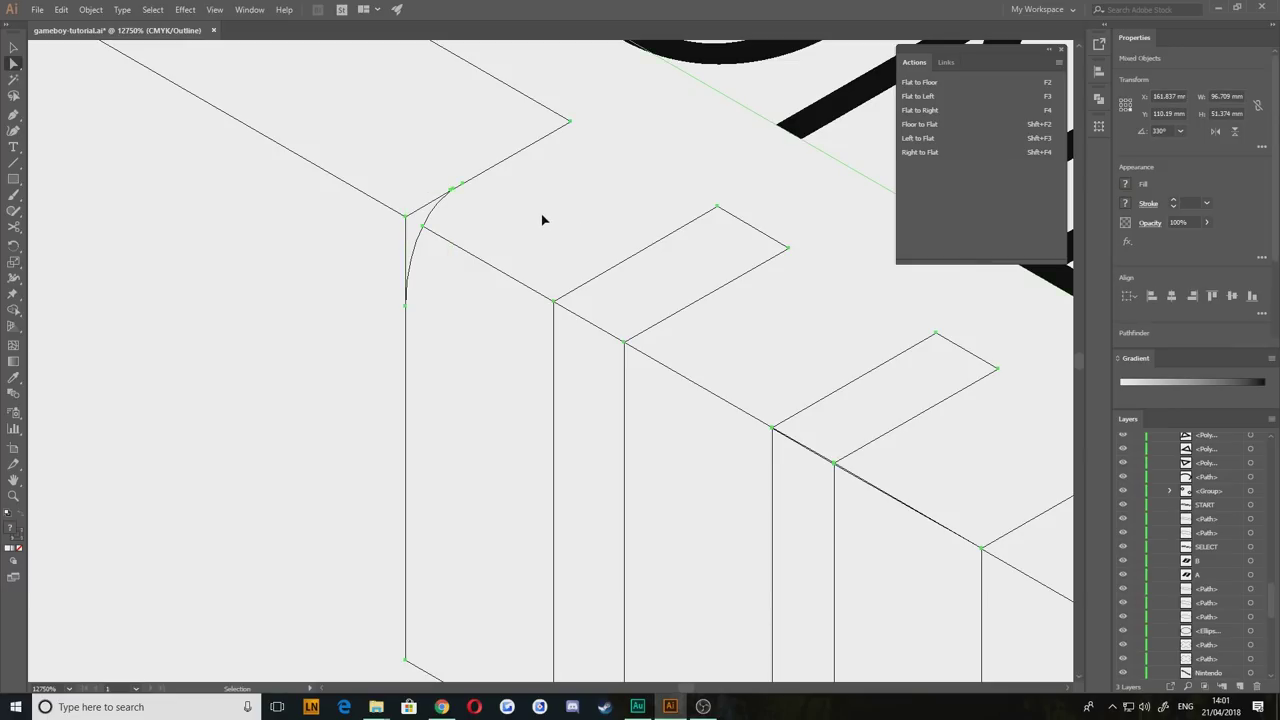
{"action": "key", "text": "ctrl+z"}
{"action": "key", "text": "ctrl+z"}
{"action": "key", "text": "ctrl+z"}
{"action": "key", "text": "ctrl+z"}
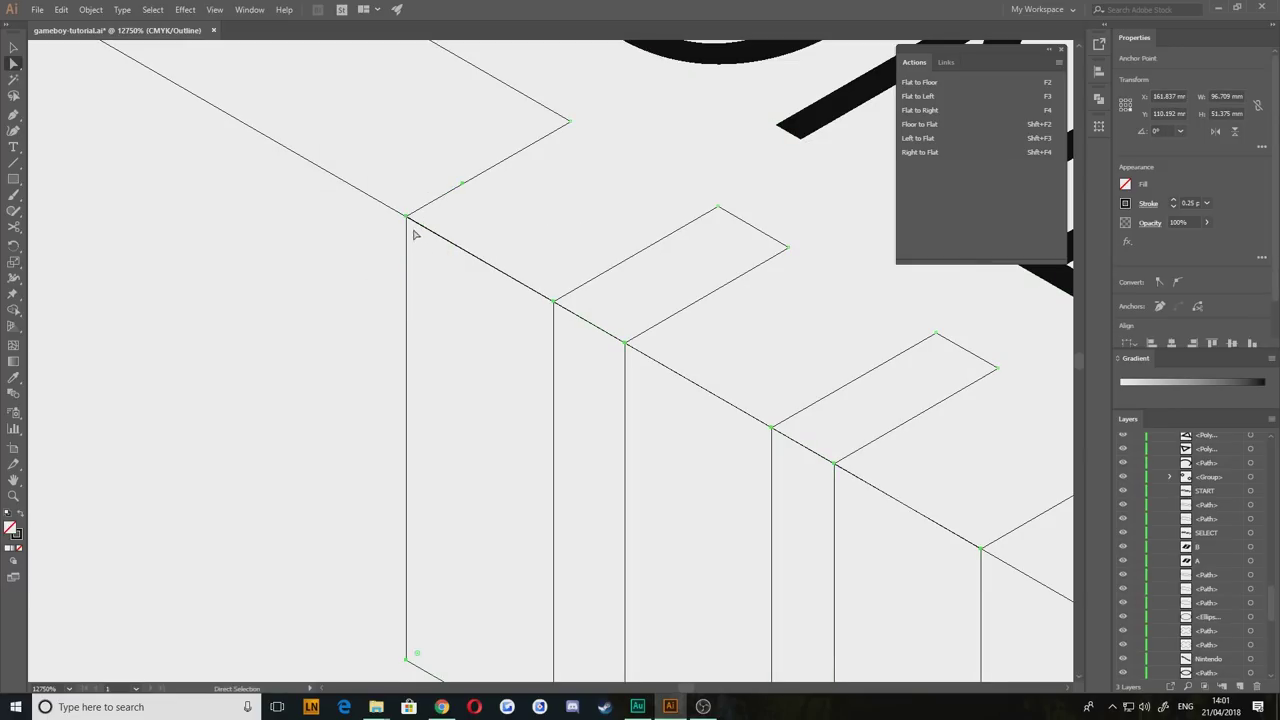
Step: Delete the label outline's segment that runs along the case edge across the top of the first strip
{"action": "left_click", "coordinate": [405, 242]}
{"action": "left_click", "coordinate": [425, 228]}
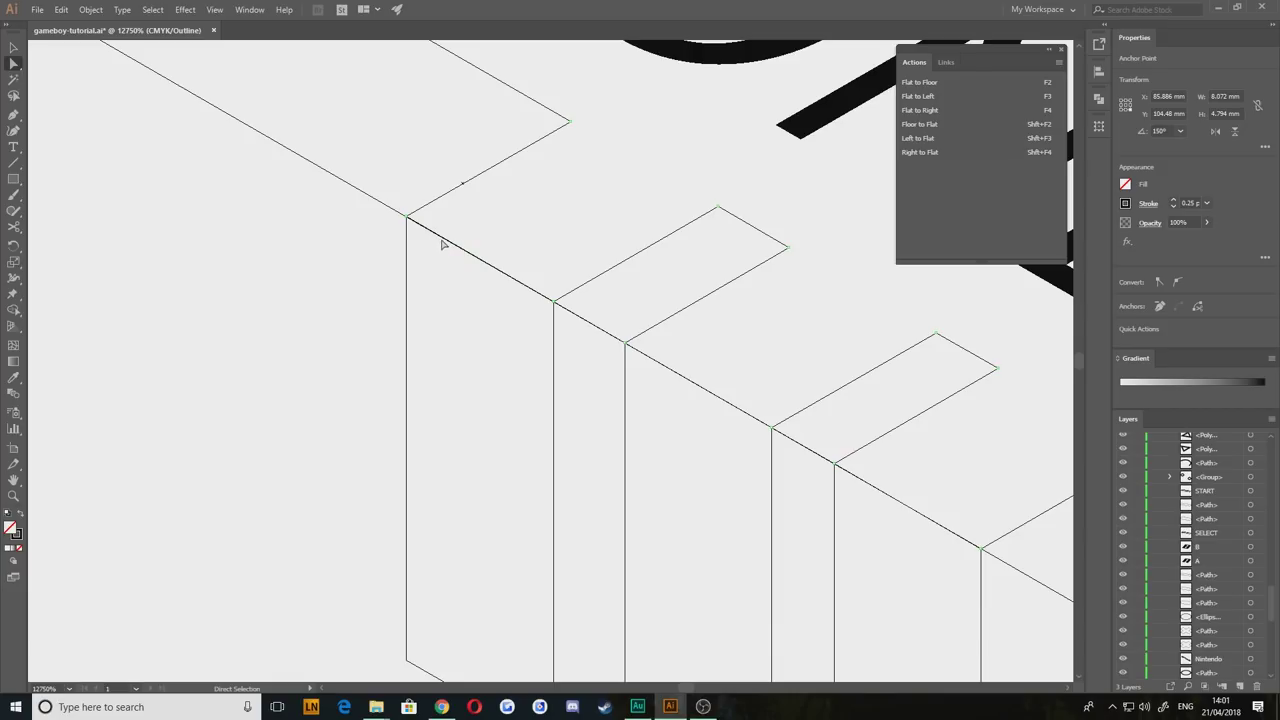
{"action": "left_click", "coordinate": [447, 242]}
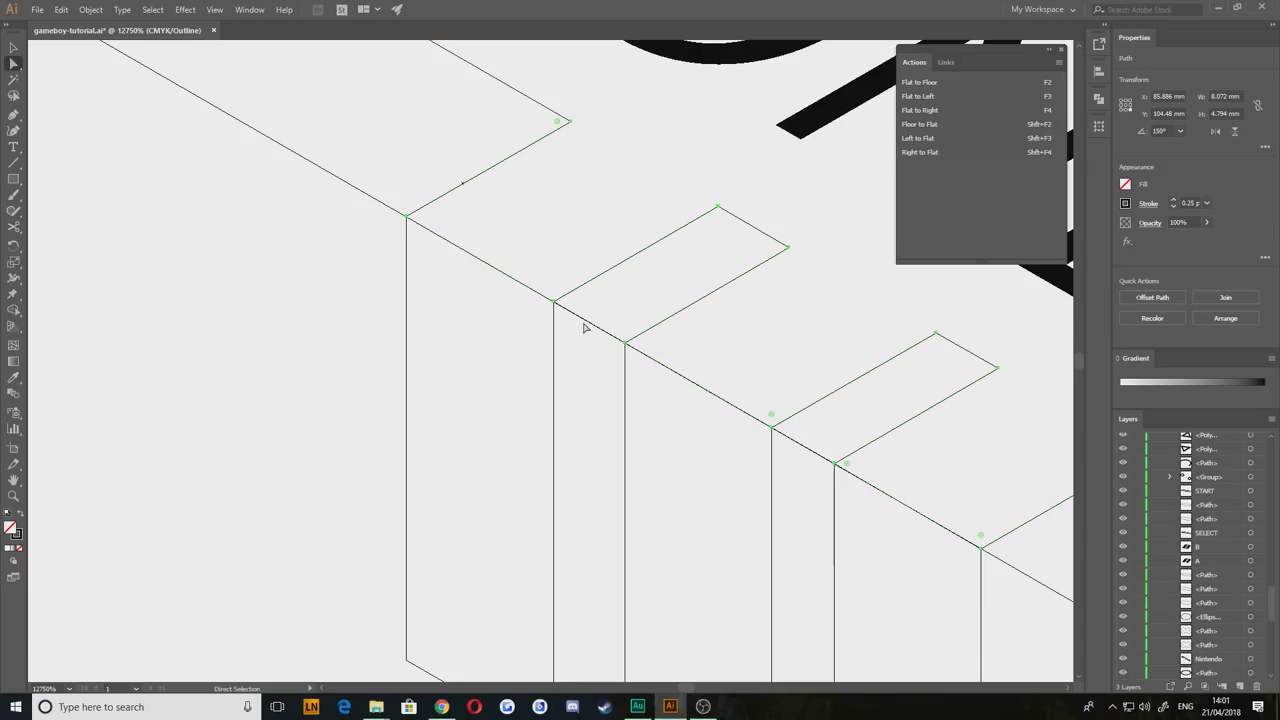
Step: Delete the label outline's case-edge segments across the tops of the second and third strips
{"action": "left_click", "coordinate": [677, 376]}
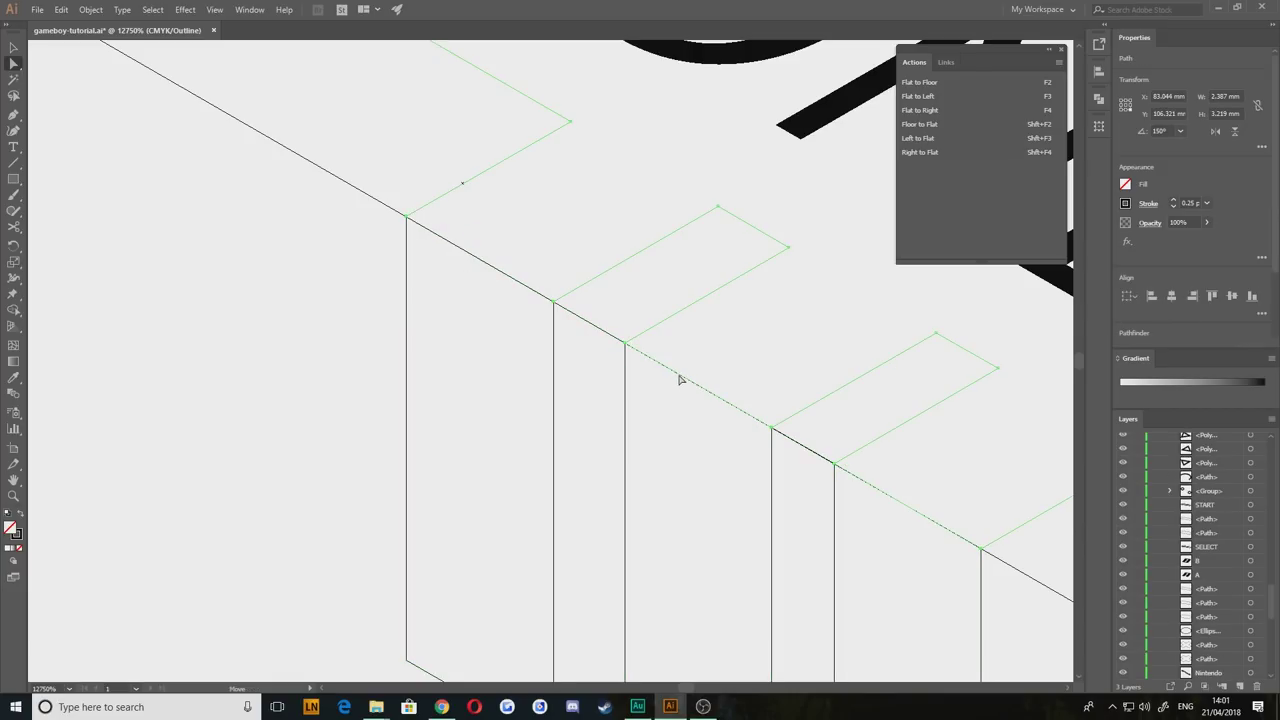
{"action": "left_click_drag", "start_coordinate": [770, 486], "coordinate": [603, 383]}
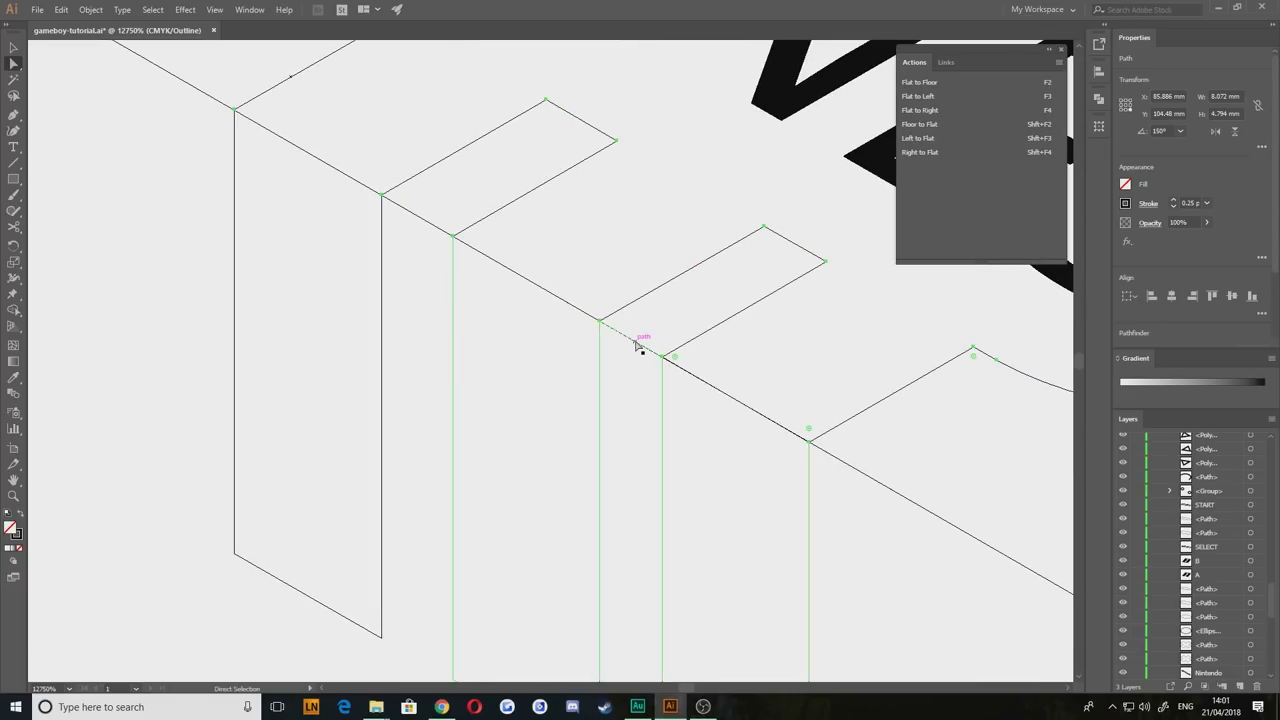
{"action": "left_click", "coordinate": [651, 386]}
{"action": "scroll", "coordinate": [671, 417], "scroll_direction": "down", "scroll_amount": 2}
{"action": "scroll", "coordinate": [620, 350], "scroll_direction": "right", "scroll_amount": 3}
{"action": "left_click", "coordinate": [604, 326]}
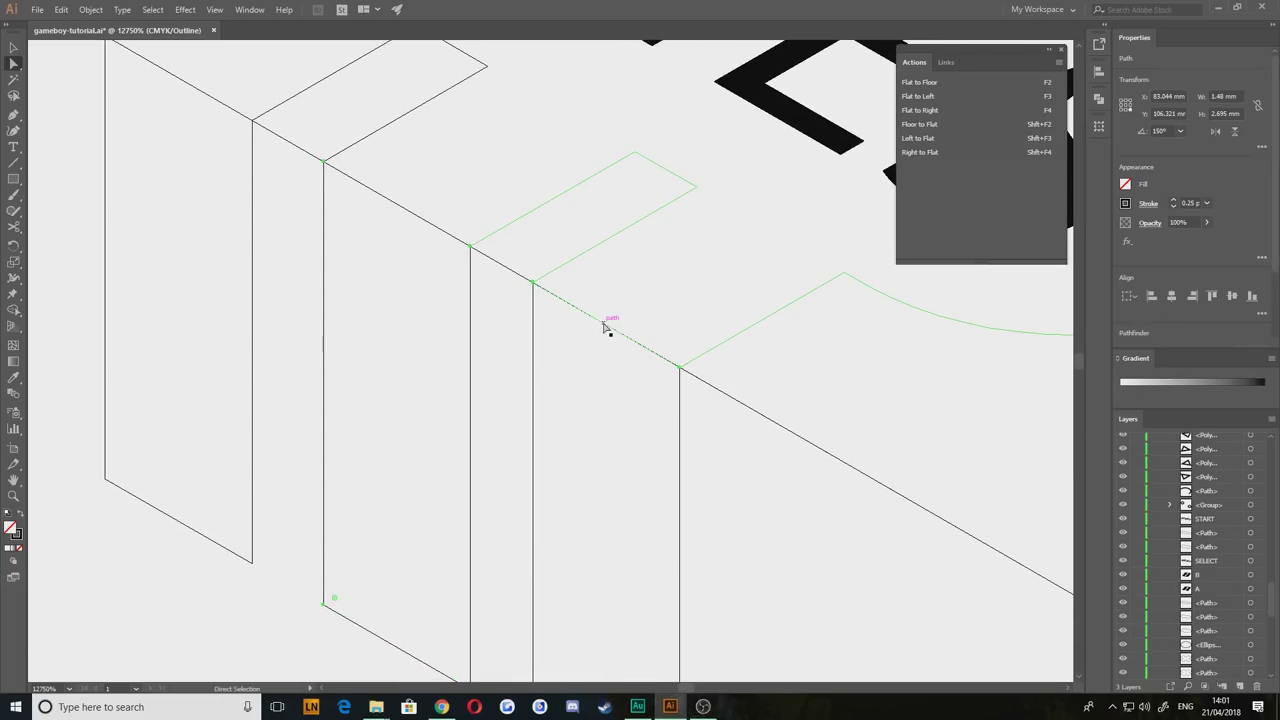
{"action": "left_click", "coordinate": [606, 324]}
{"action": "left_click", "coordinate": [611, 331]}
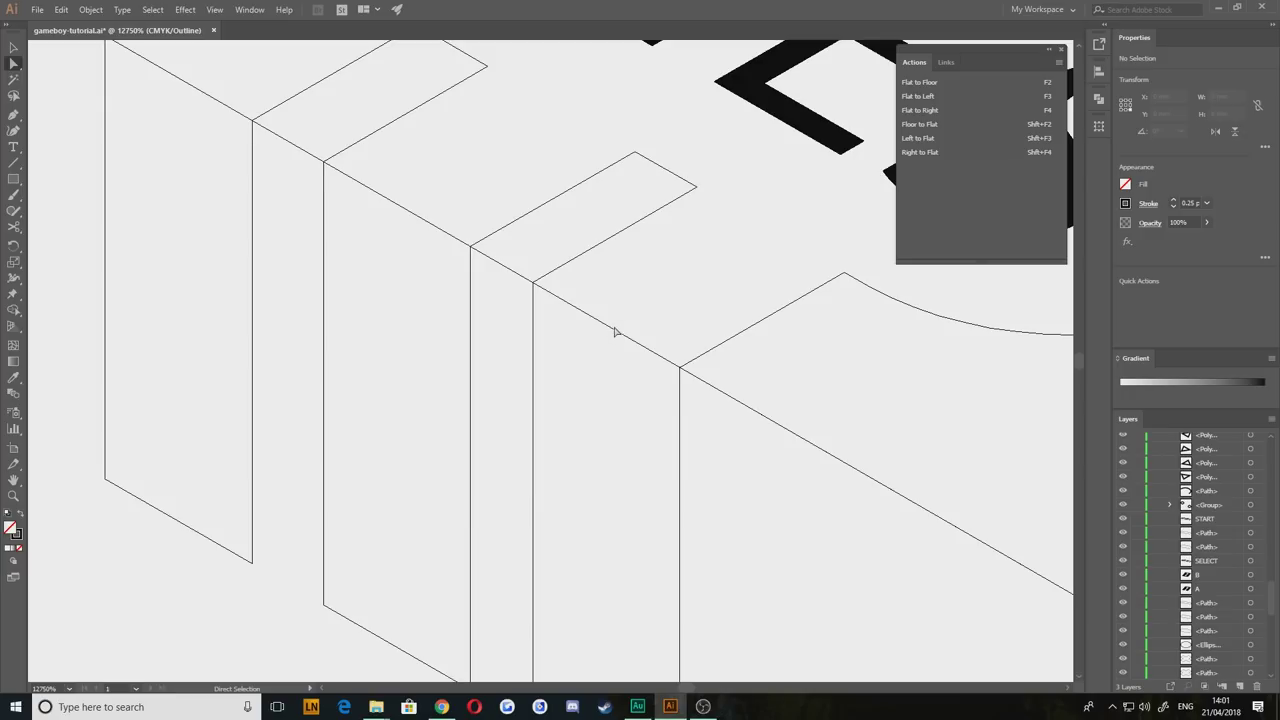
{"action": "left_click", "coordinate": [614, 329]}
{"action": "key", "text": "Delete"}
Step: Duplicate the PHONES label outline about 0.24 mm straight down to create its depth edge
{"action": "left_click_drag", "start_coordinate": [337, 219], "coordinate": [454, 293]}
{"action": "scroll", "coordinate": [490, 315], "scroll_direction": "down", "scroll_amount": 1}
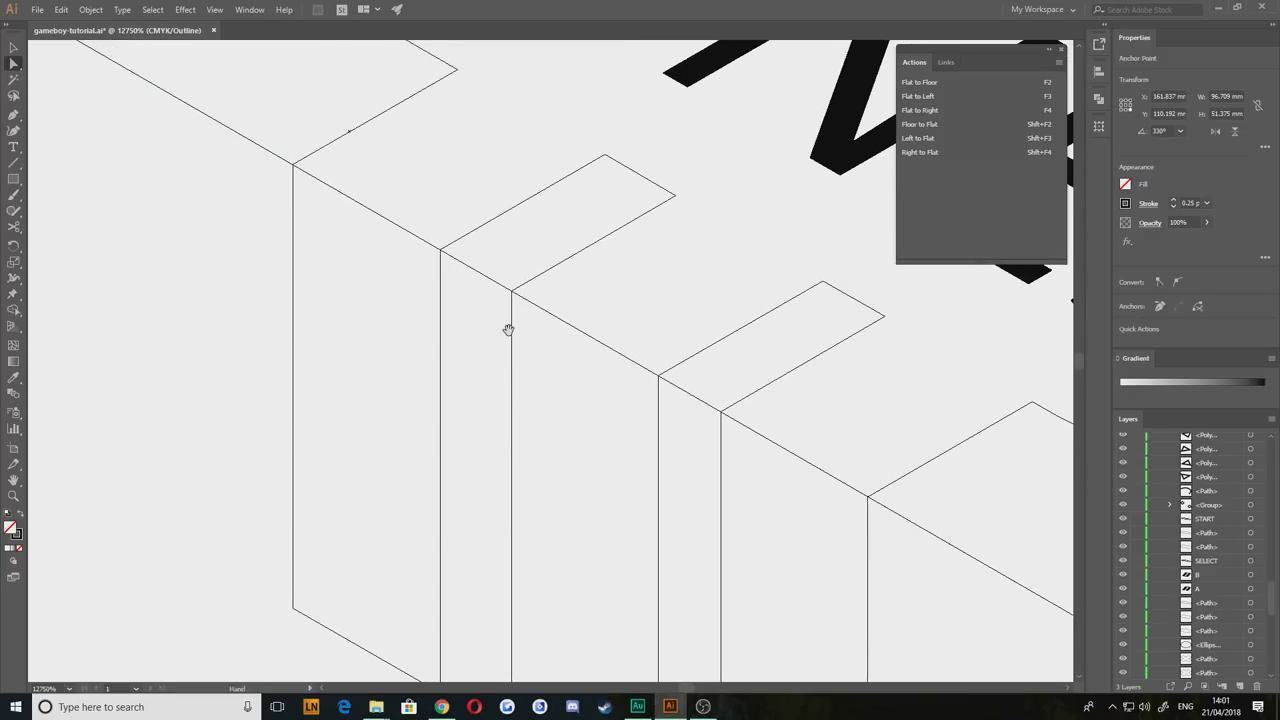
{"action": "scroll", "coordinate": [460, 314], "scroll_direction": "down", "scroll_amount": 1}
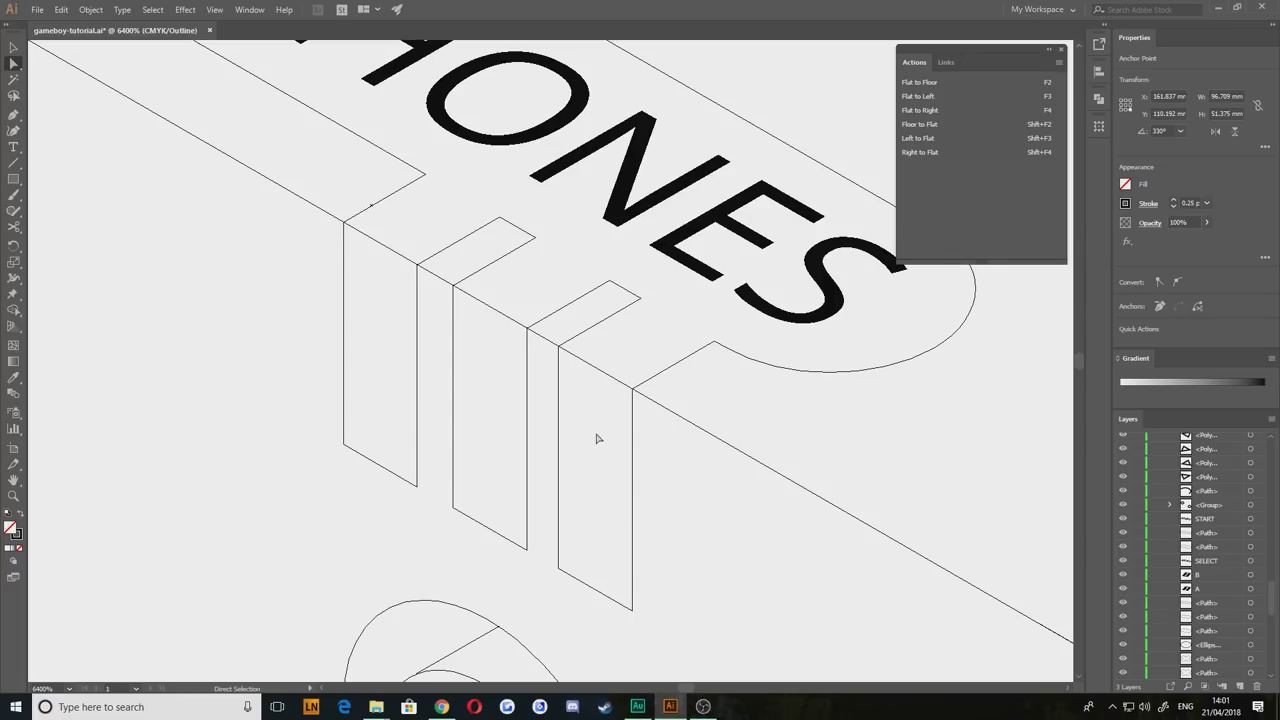
{"action": "left_click_drag", "start_coordinate": [432, 238], "coordinate": [582, 478]}
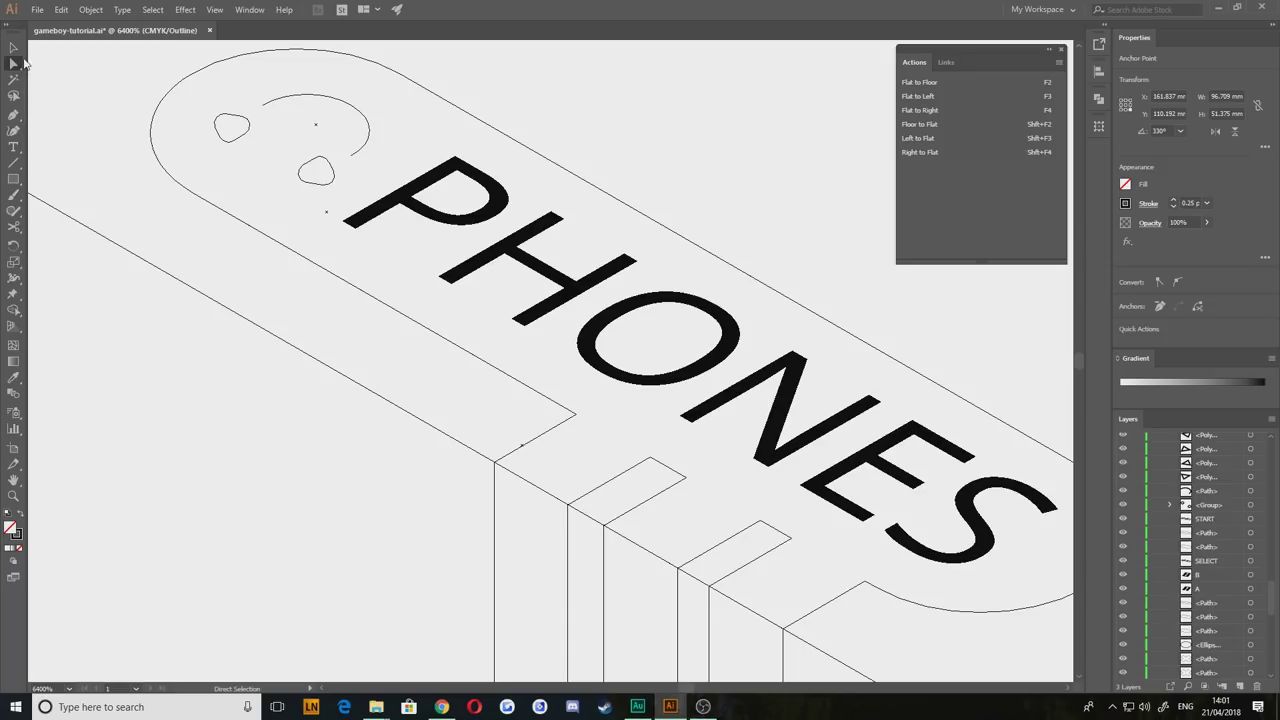
{"action": "left_click", "coordinate": [13, 47]}
{"action": "left_click", "coordinate": [314, 257]}
{"action": "scroll", "coordinate": [314, 257], "scroll_direction": "down", "scroll_amount": 1}
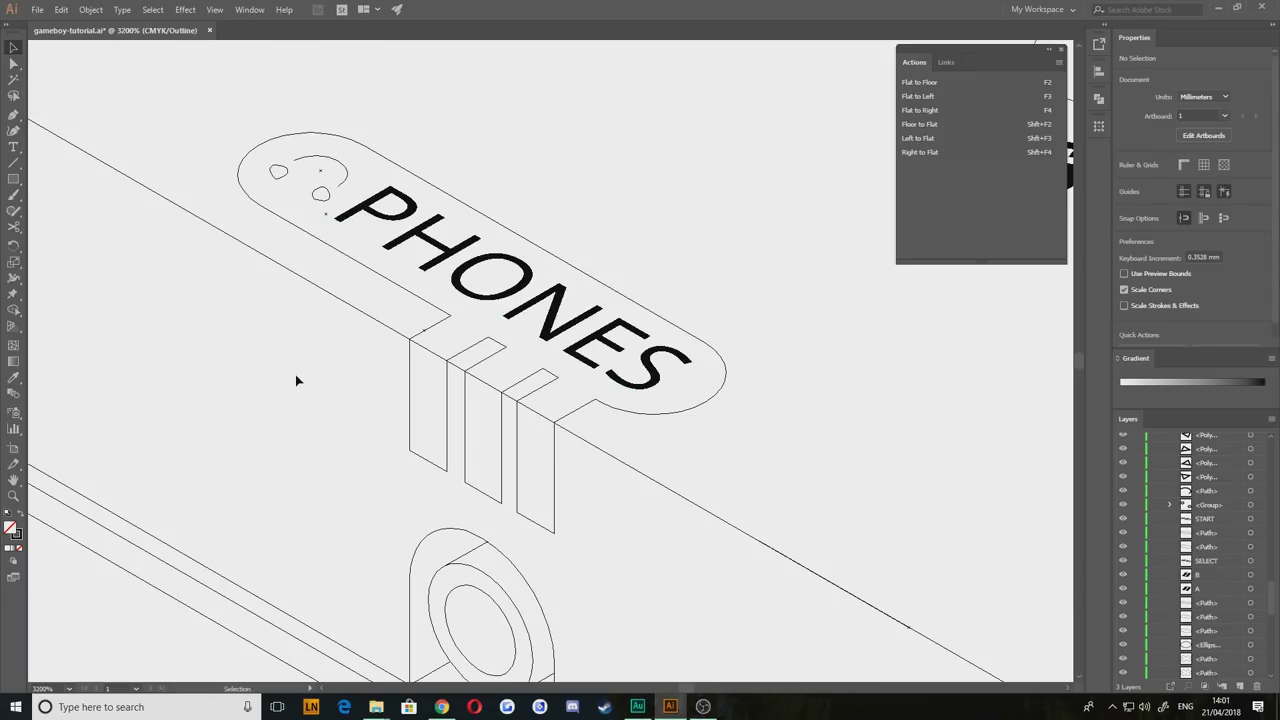
{"action": "left_click", "coordinate": [365, 270]}
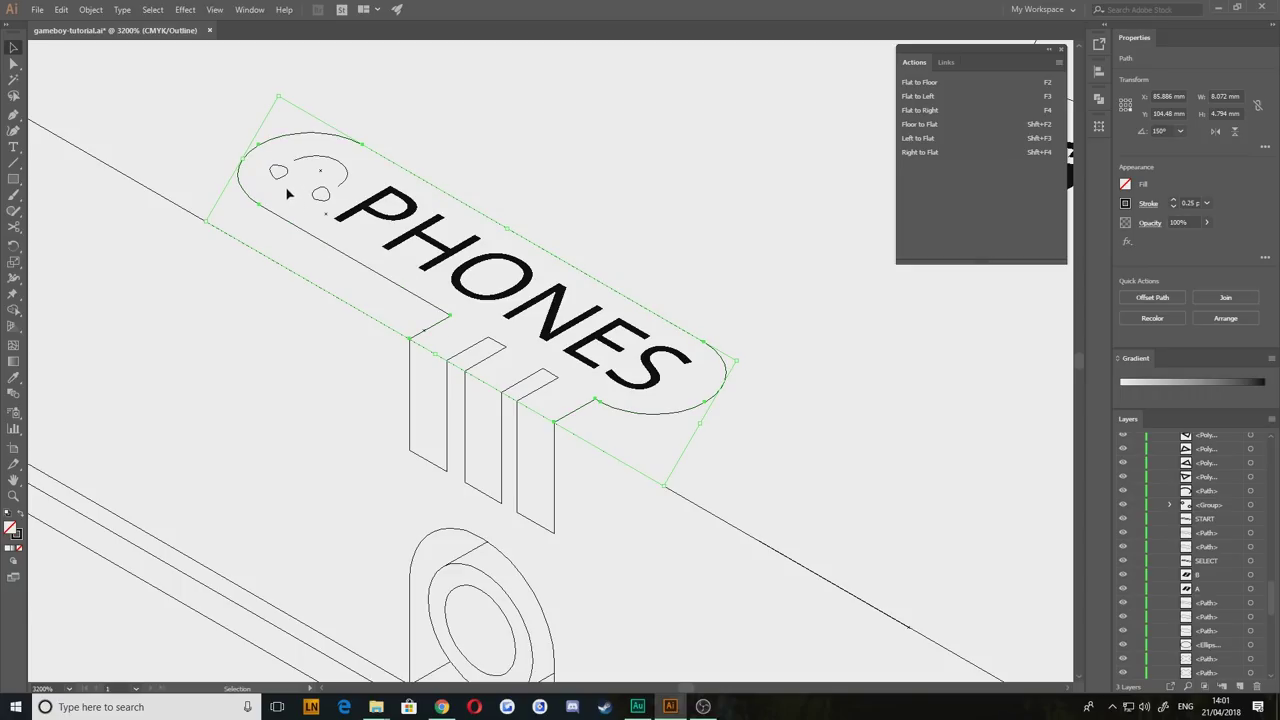
{"action": "left_click", "coordinate": [233, 342]}
{"action": "left_click_drag", "start_coordinate": [233, 342], "coordinate": [288, 337]}
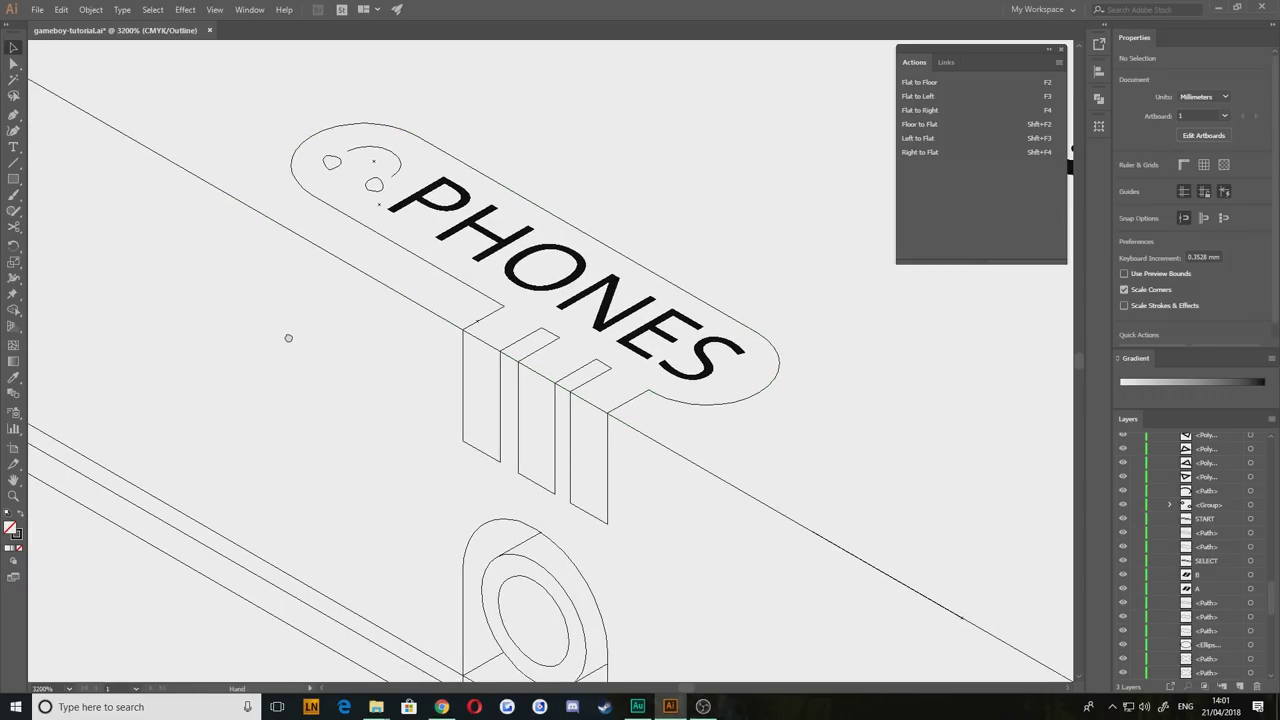
{"action": "left_click", "coordinate": [314, 146]}
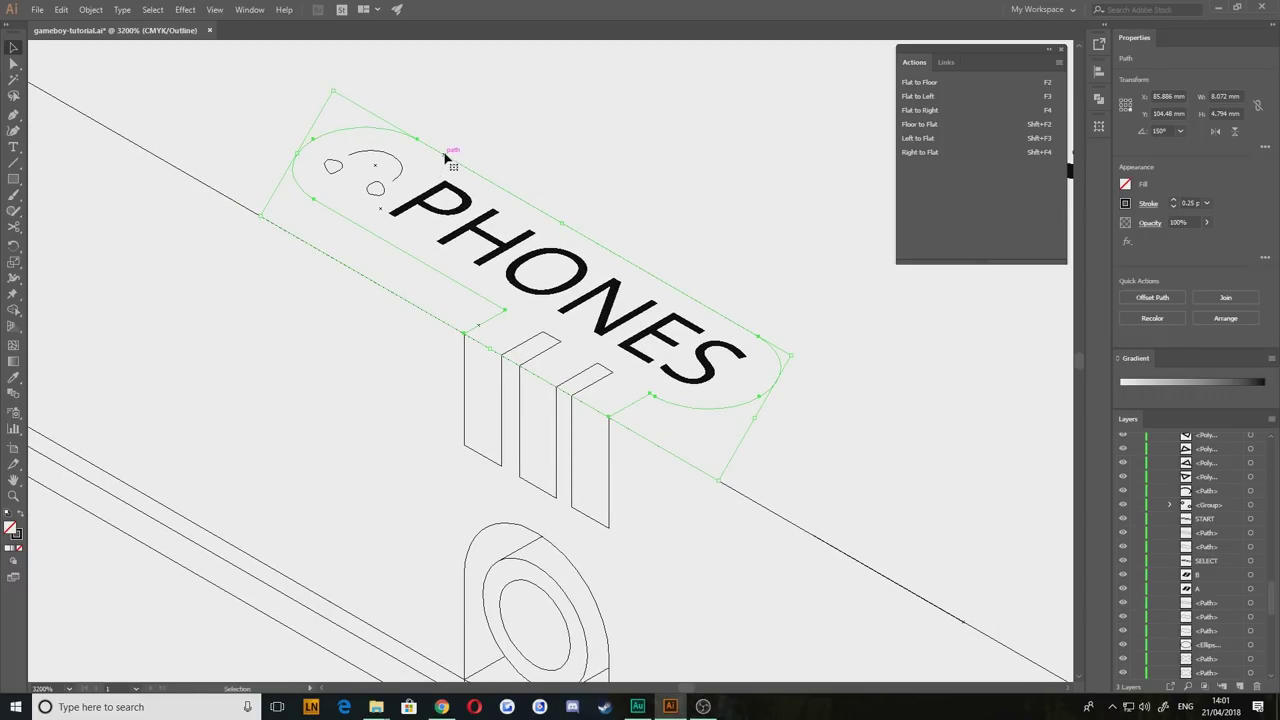
{"action": "left_click_drag", "start_coordinate": [446, 157], "coordinate": [441, 173]}
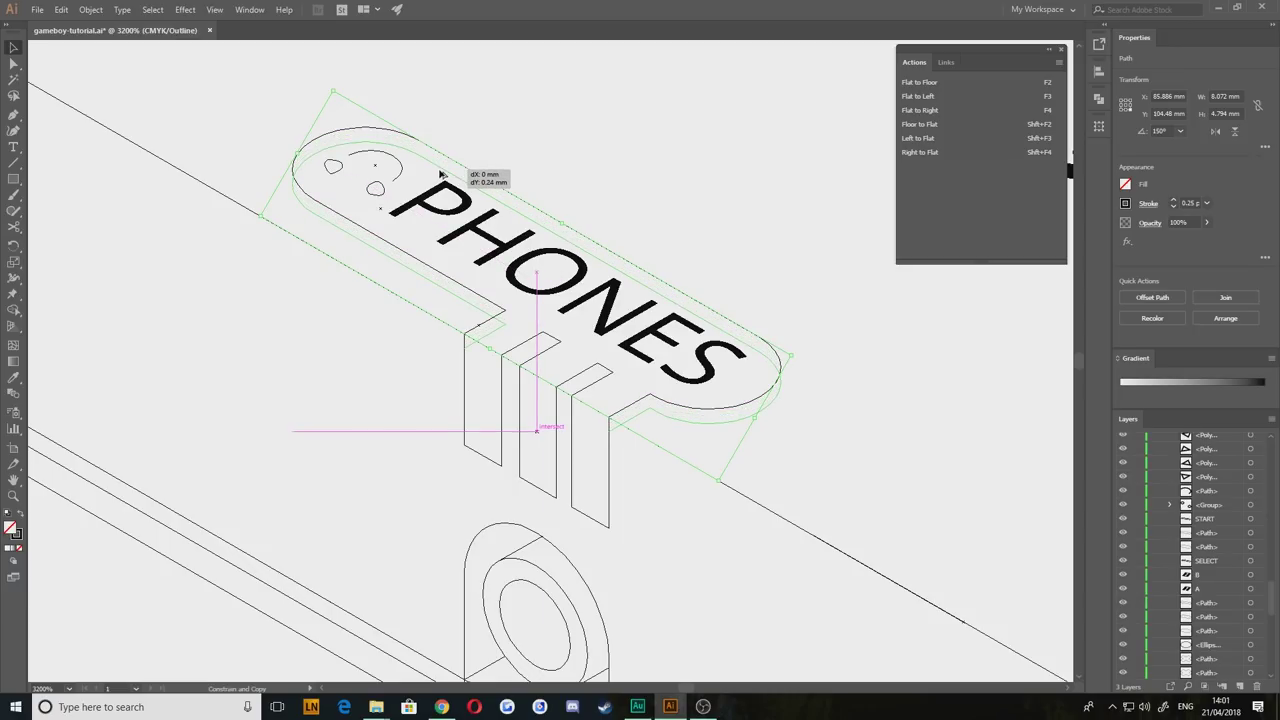
{"action": "left_click_drag", "start_coordinate": [441, 173], "coordinate": [441, 174]}
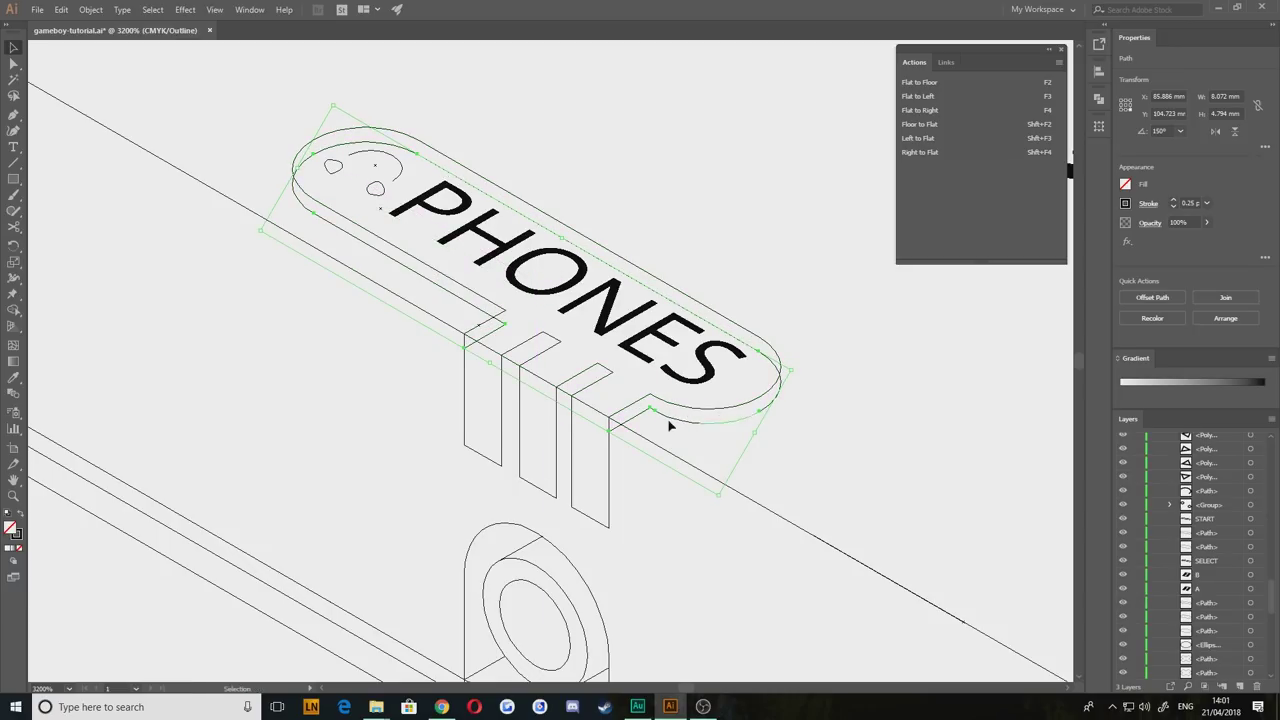
{"action": "left_click", "coordinate": [322, 394]}
Step: Try duplicating the PHONES text about 0.21 mm straight down, and undo the copy
{"action": "left_click_drag", "start_coordinate": [288, 350], "coordinate": [317, 391]}
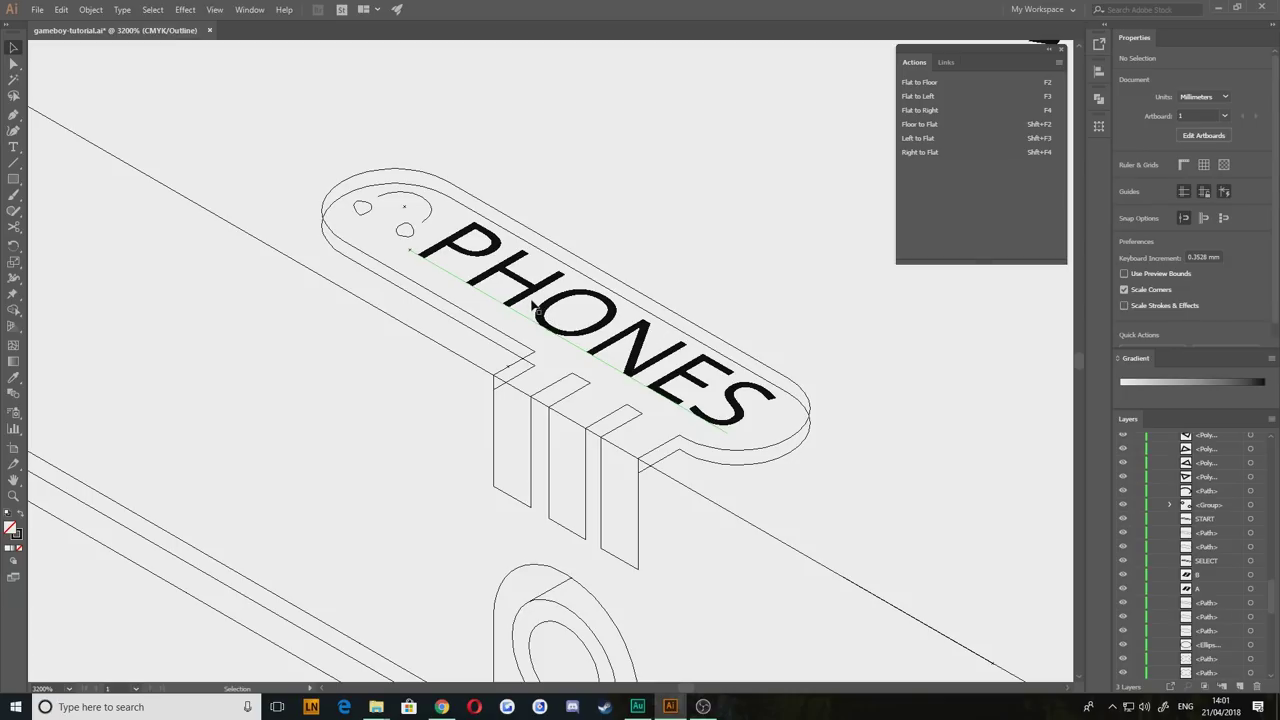
{"action": "left_click_drag", "start_coordinate": [533, 308], "coordinate": [530, 315]}
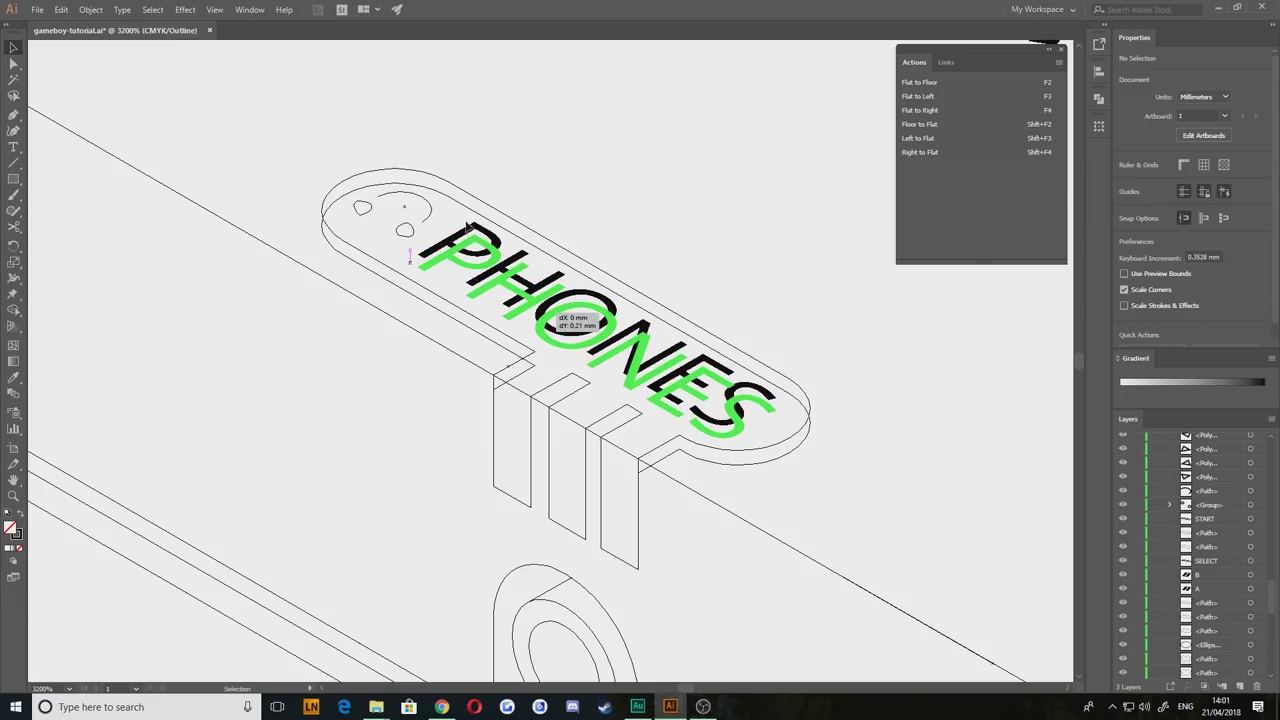
{"action": "left_click_drag", "start_coordinate": [467, 226], "coordinate": [467, 228]}
{"action": "key", "text": "a"}
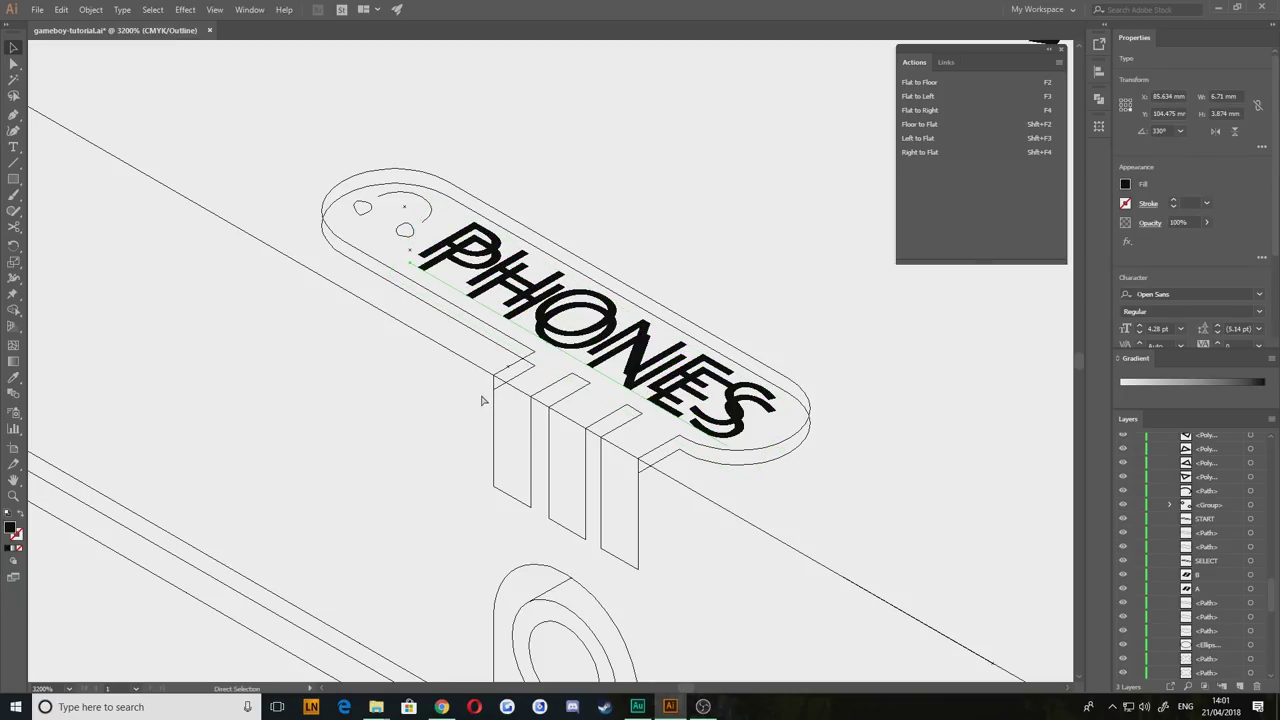
{"action": "key", "text": "ctrl+z"}
{"action": "key", "text": "v"}
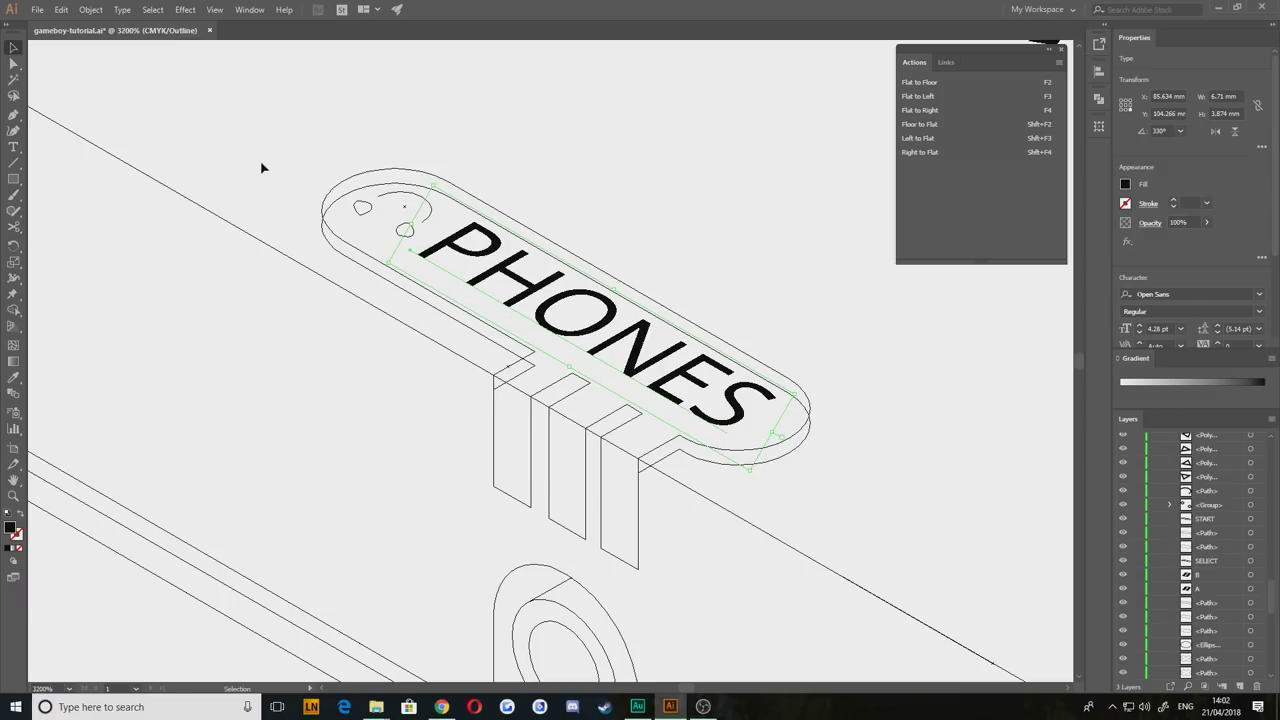
Step: Select both PHONES label outlines and remove the copy's overhang below the label's lower left side with the Shape Builder
{"action": "scroll", "coordinate": [291, 180], "scroll_direction": "up", "scroll_amount": 1}
{"action": "scroll", "coordinate": [410, 332], "scroll_direction": "up", "scroll_amount": 3}
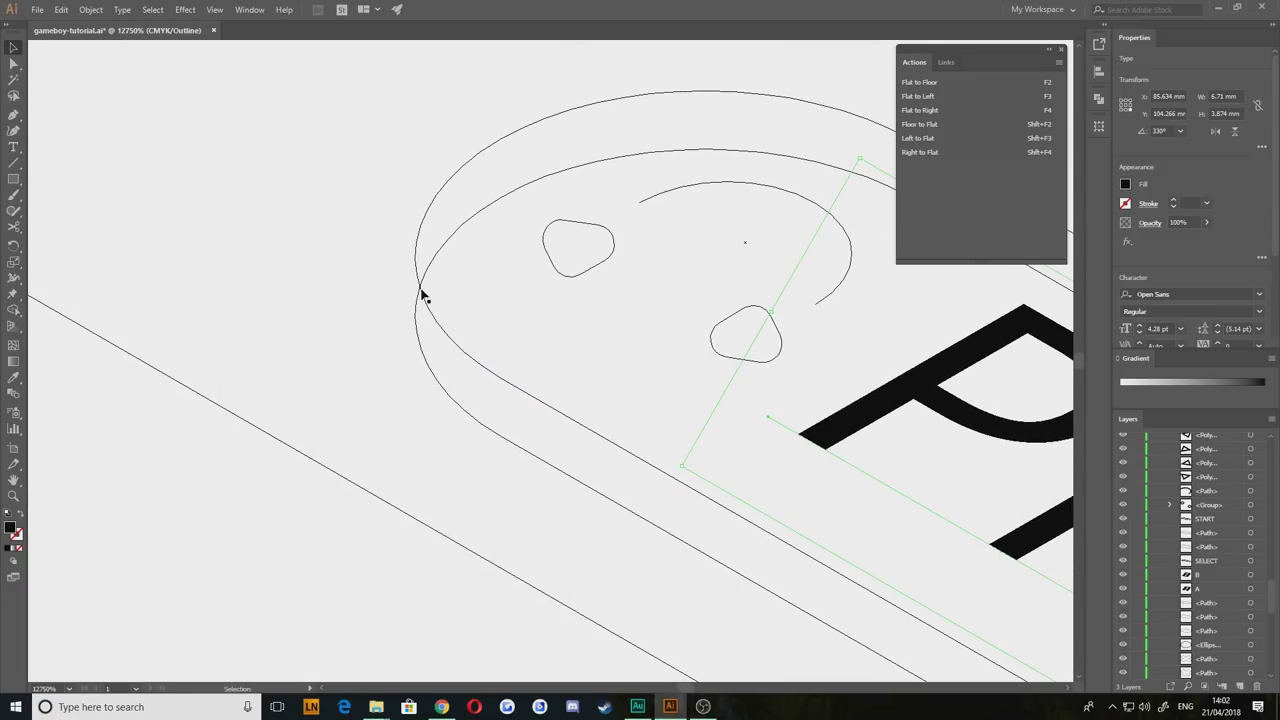
{"action": "scroll", "coordinate": [422, 293], "scroll_direction": "down", "scroll_amount": 2}
{"action": "left_click_drag", "start_coordinate": [351, 250], "coordinate": [409, 337]}
{"action": "left_click_drag", "start_coordinate": [466, 417], "coordinate": [362, 302]}
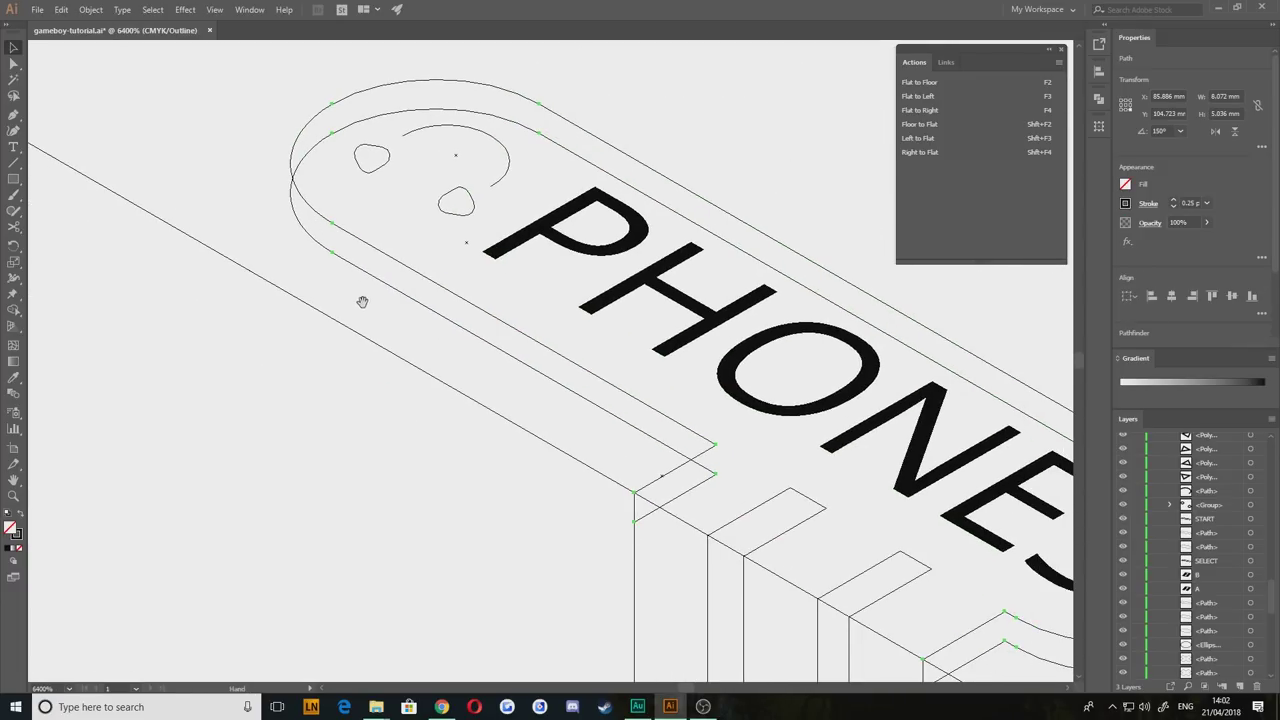
{"action": "left_click", "coordinate": [13, 310]}
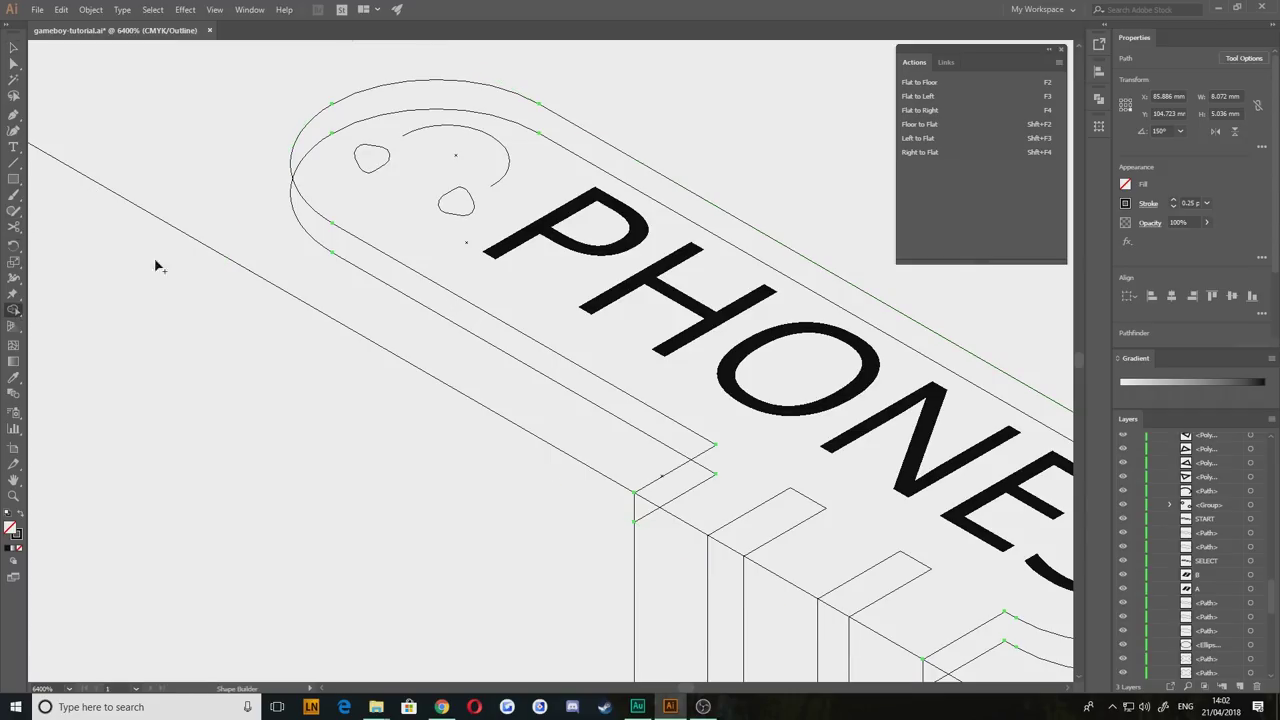
{"action": "left_click", "coordinate": [303, 225], "text": "alt"}
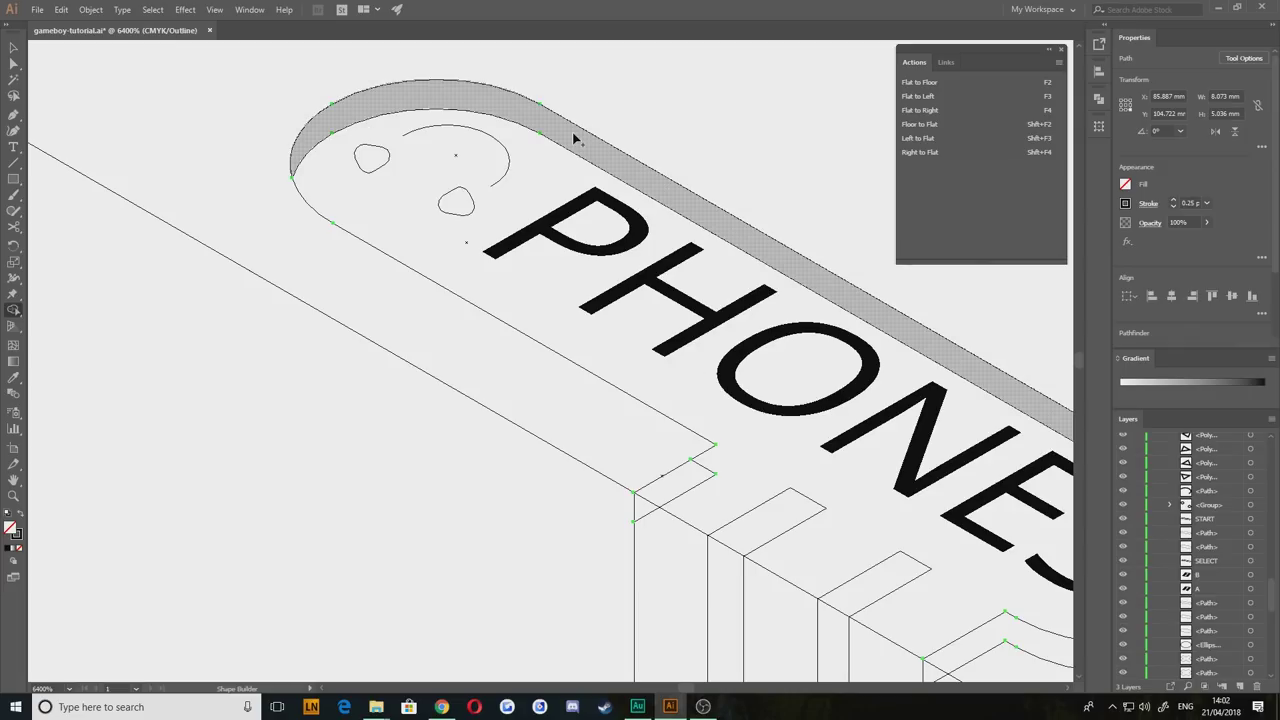
Step: Remove the outline copy's overhang below the label's rounded right end and deselect the outlines
{"action": "left_click_drag", "start_coordinate": [629, 338], "coordinate": [506, 209]}
{"action": "left_click_drag", "start_coordinate": [717, 383], "coordinate": [532, 288]}
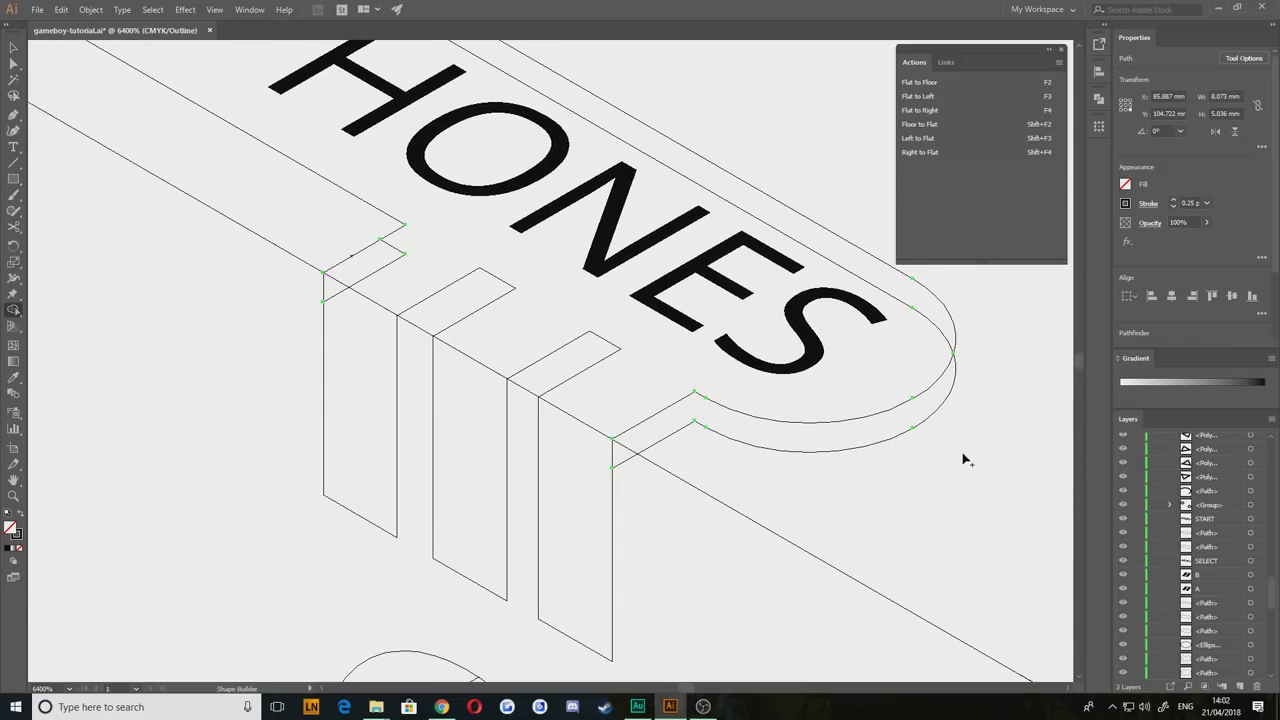
{"action": "left_click_drag", "start_coordinate": [883, 430], "coordinate": [867, 462]}
{"action": "left_click_drag", "start_coordinate": [820, 343], "coordinate": [867, 424]}
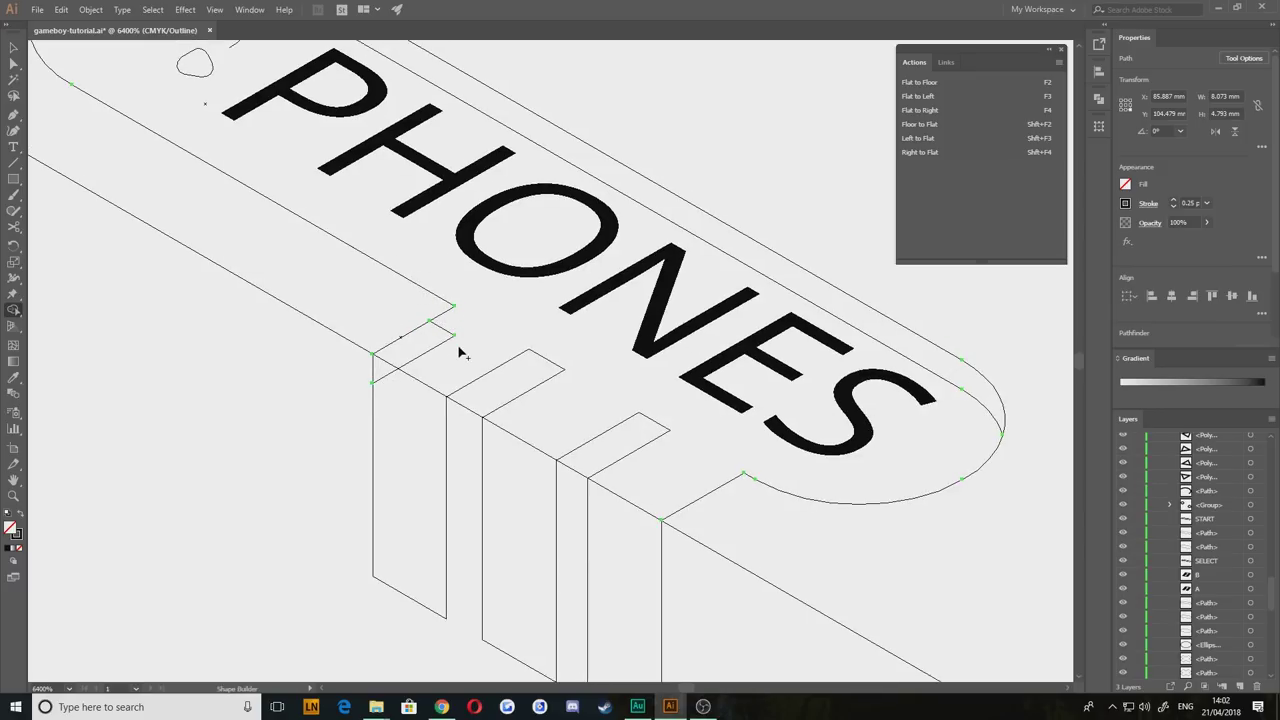
{"action": "left_click_drag", "start_coordinate": [421, 408], "coordinate": [418, 414]}
{"action": "left_click", "coordinate": [13, 48]}
{"action": "left_click", "coordinate": [153, 356]}
Step: Draw a short vertical Pen line joining the label outline's corner beside the first strip to the matching corner of its depth copy
{"action": "left_click_drag", "start_coordinate": [219, 276], "coordinate": [324, 446]}
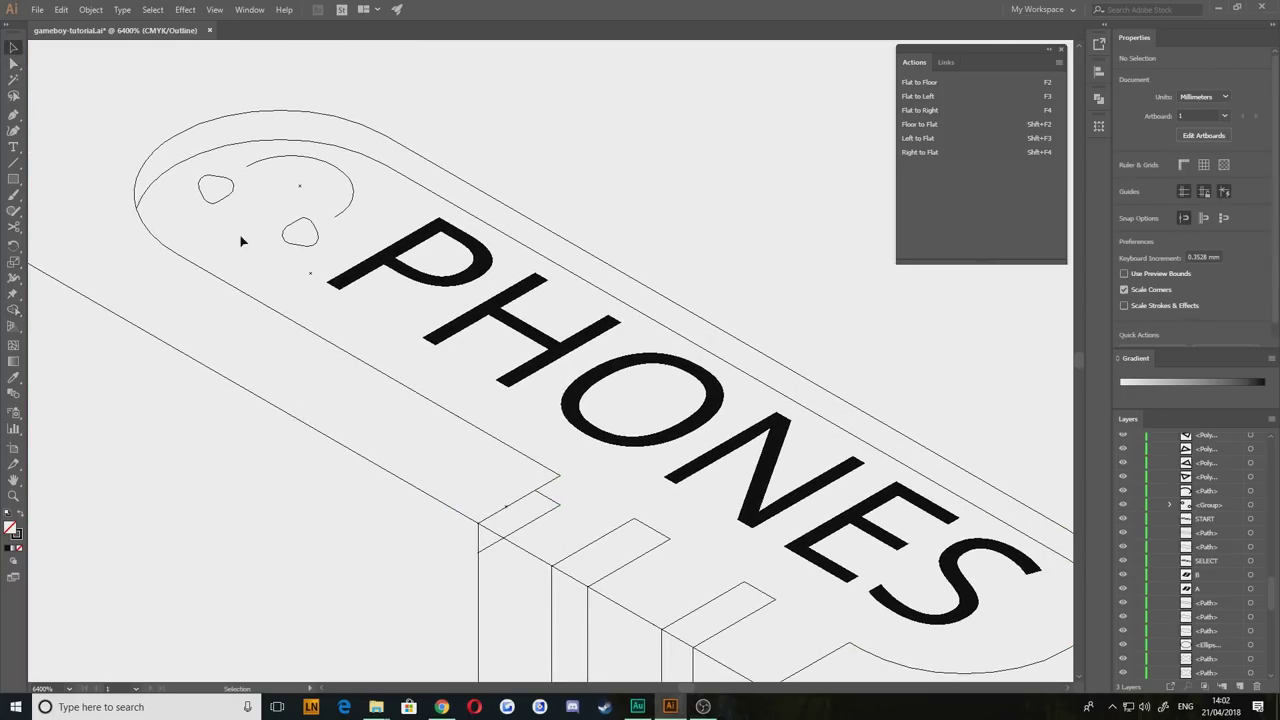
{"action": "left_click_drag", "start_coordinate": [722, 475], "coordinate": [590, 286]}
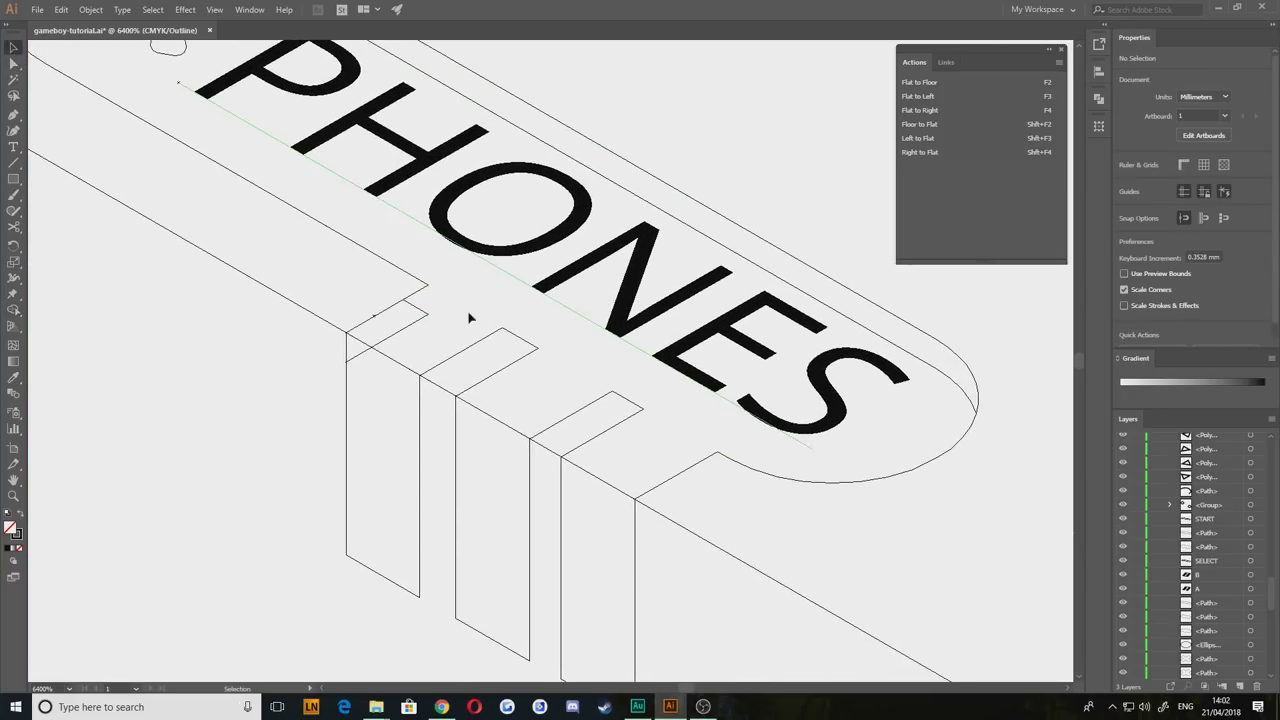
{"action": "left_click_drag", "start_coordinate": [258, 310], "coordinate": [314, 299]}
{"action": "left_click", "coordinate": [13, 115]}
{"action": "left_click", "coordinate": [482, 276]}
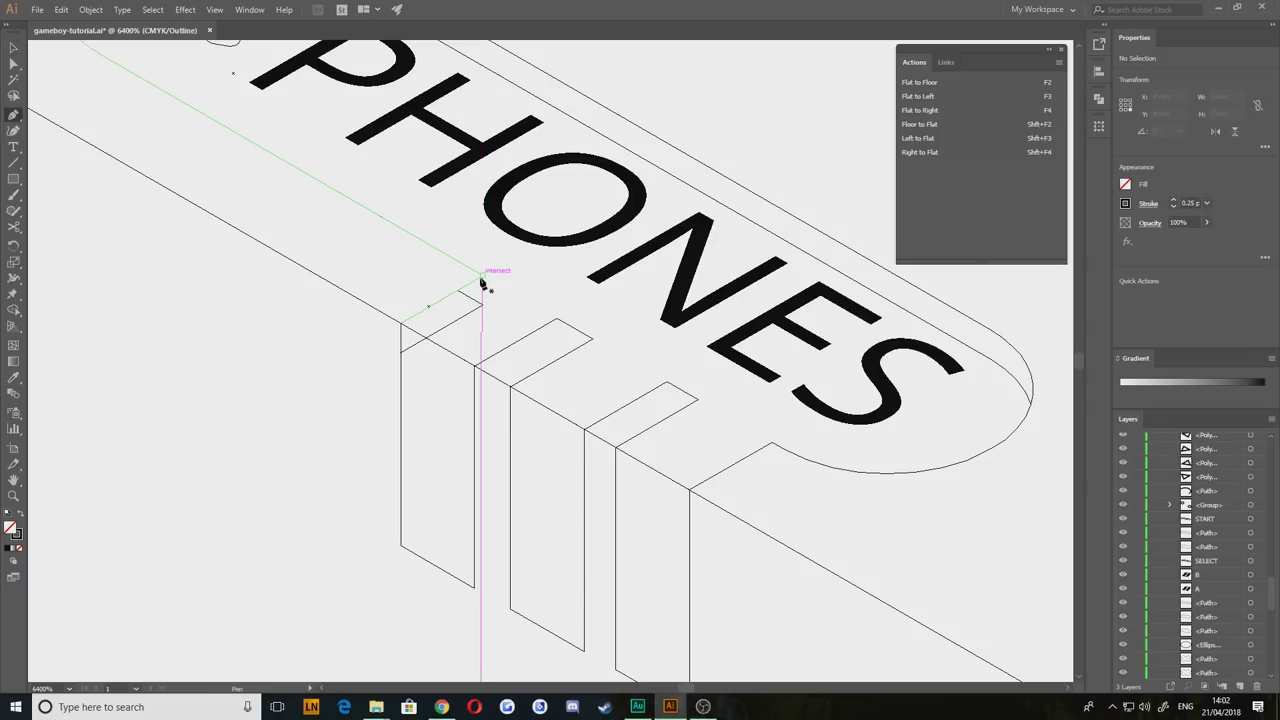
{"action": "left_click", "coordinate": [482, 305]}
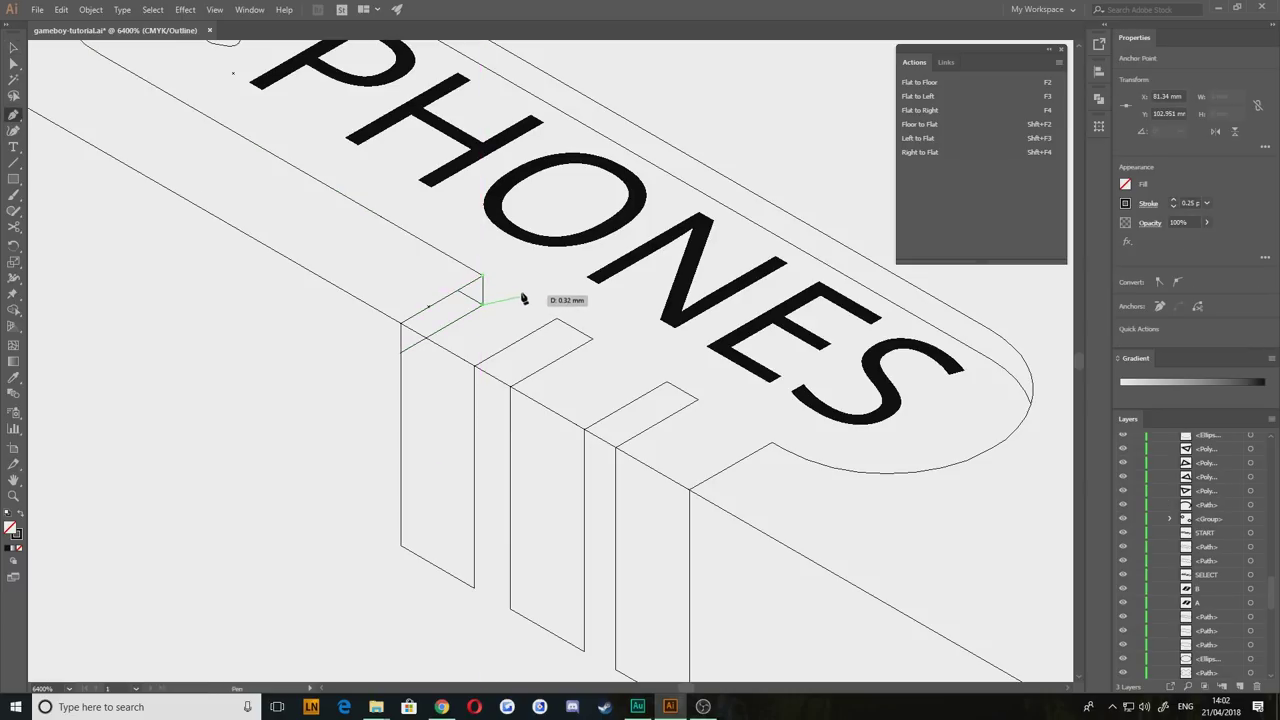
{"action": "key", "text": "v"}
{"action": "left_click", "coordinate": [521, 292]}
Step: Delete the leftover short segment of the depth copy inside the corner above the first strip
{"action": "left_click_drag", "start_coordinate": [495, 352], "coordinate": [549, 362]}
{"action": "left_click", "coordinate": [529, 313]}
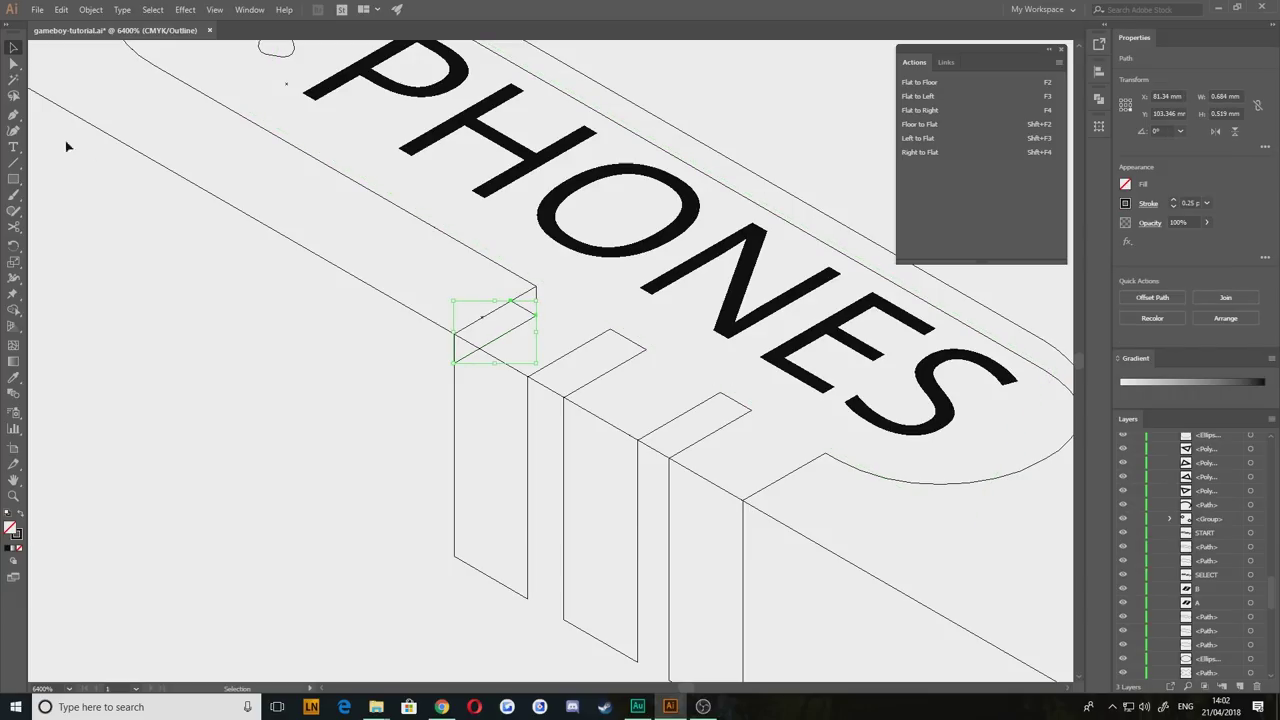
{"action": "left_click", "coordinate": [13, 64]}
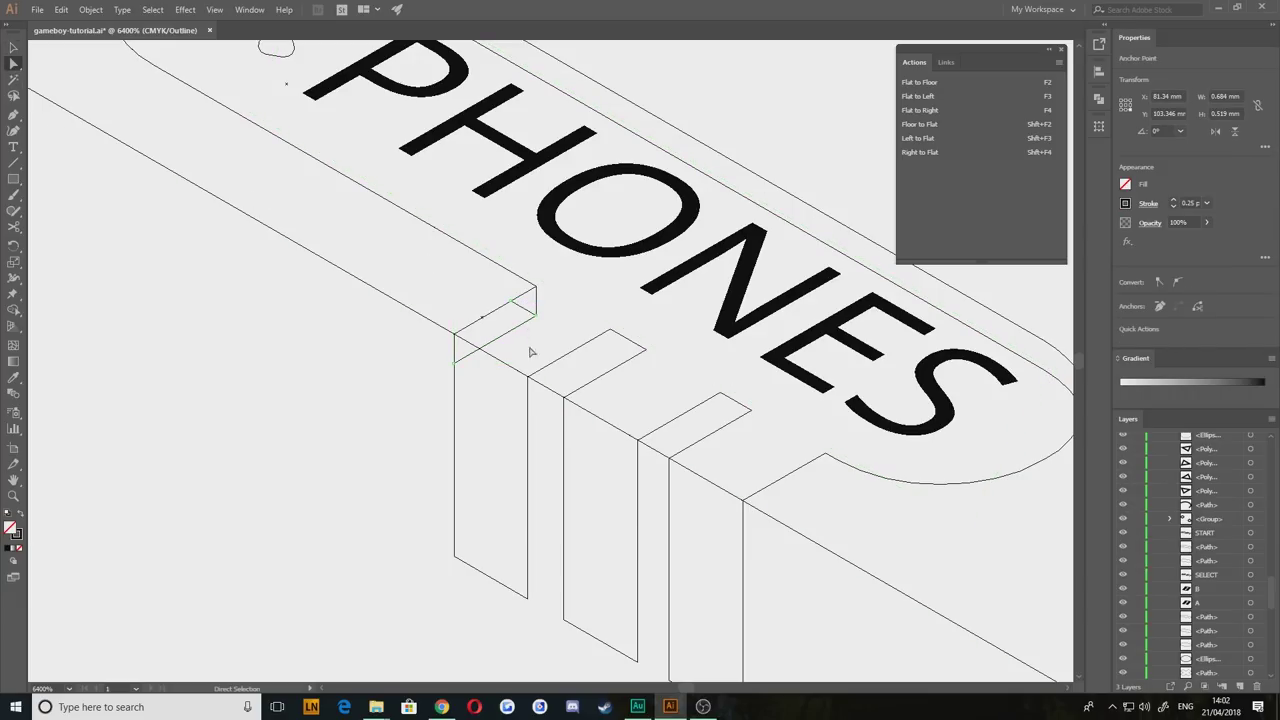
{"action": "left_click", "coordinate": [511, 300]}
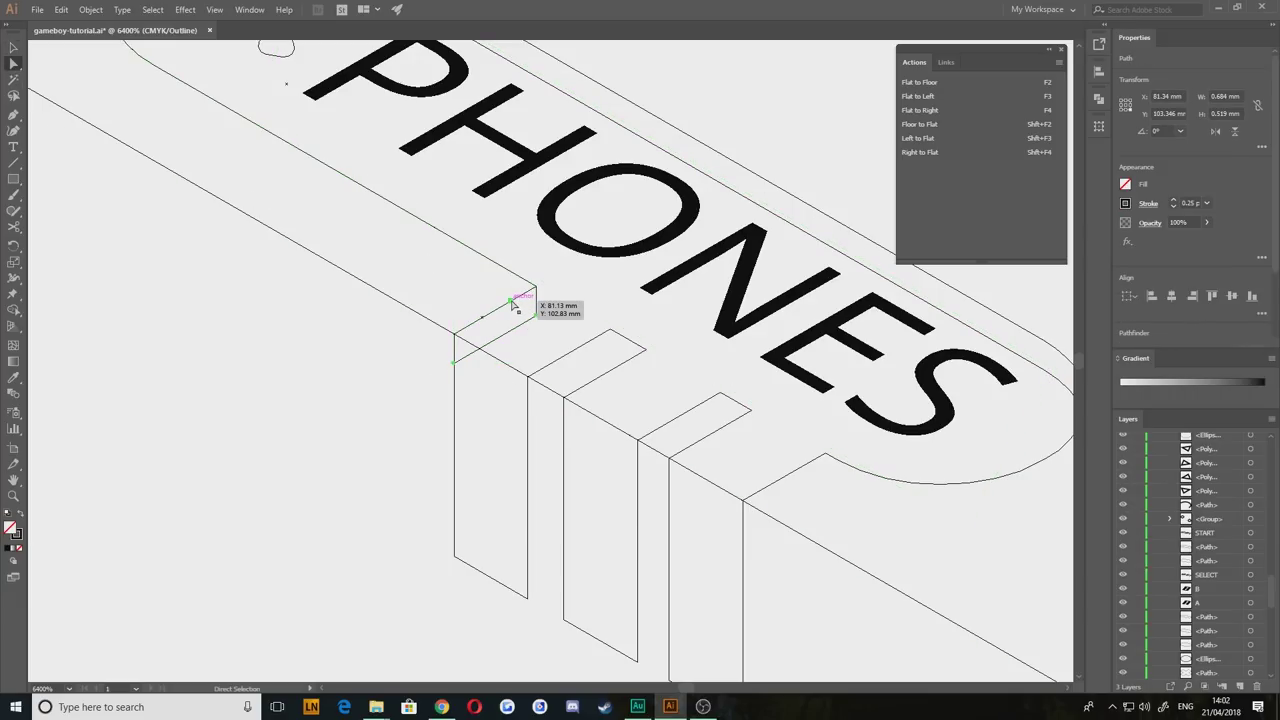
{"action": "left_click", "coordinate": [500, 392]}
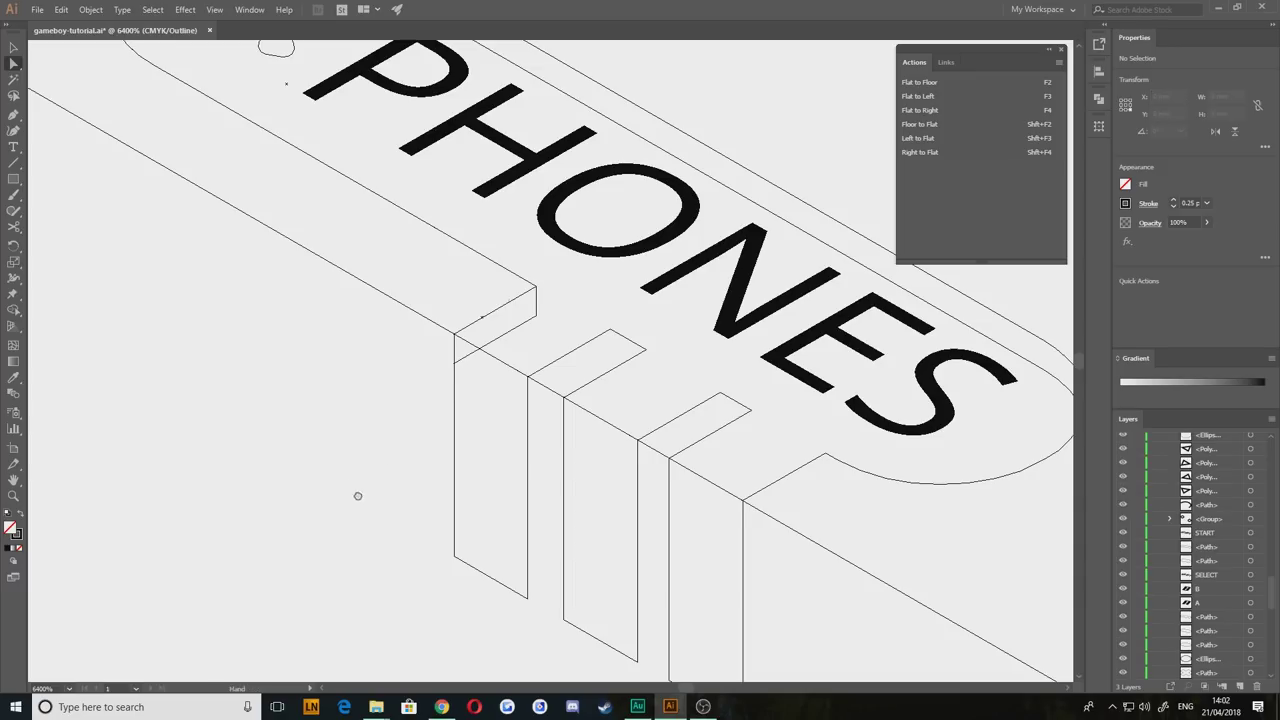
Step: Cut the case edge line with the Scissors across the first strip's top and delete the cut-out piece
{"action": "left_click_drag", "start_coordinate": [362, 498], "coordinate": [337, 447]}
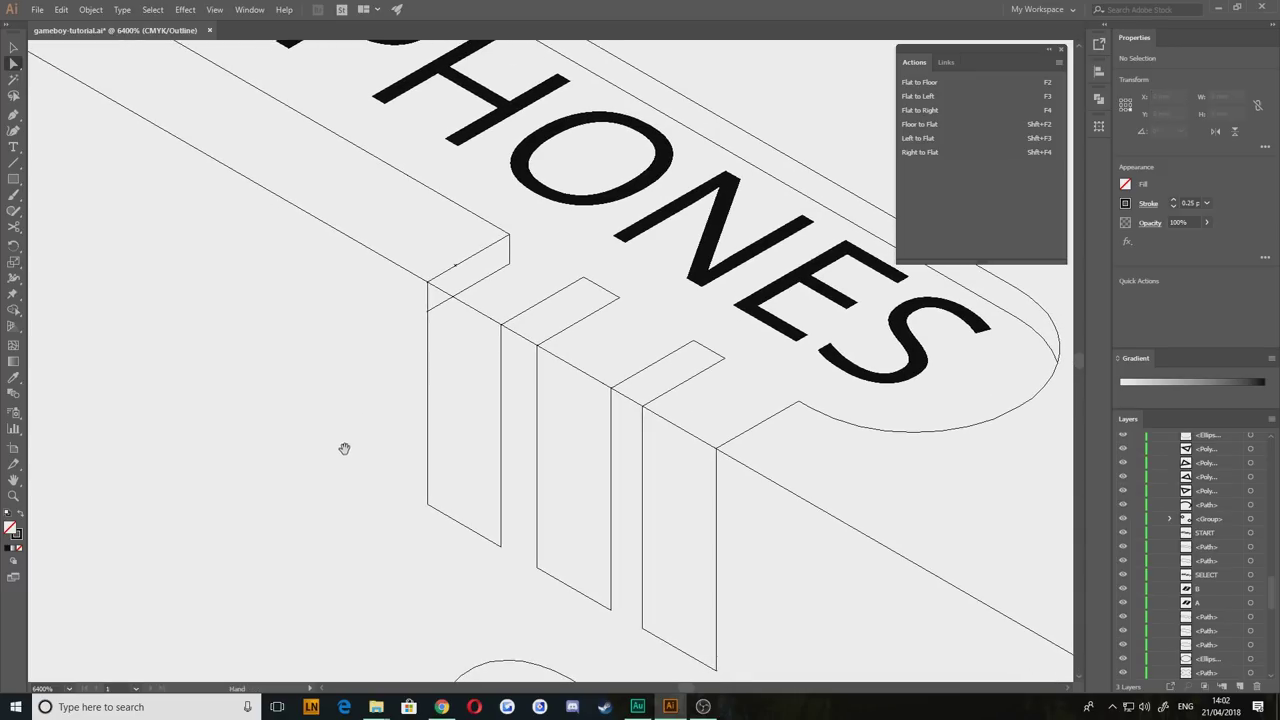
{"action": "left_click", "coordinate": [465, 296]}
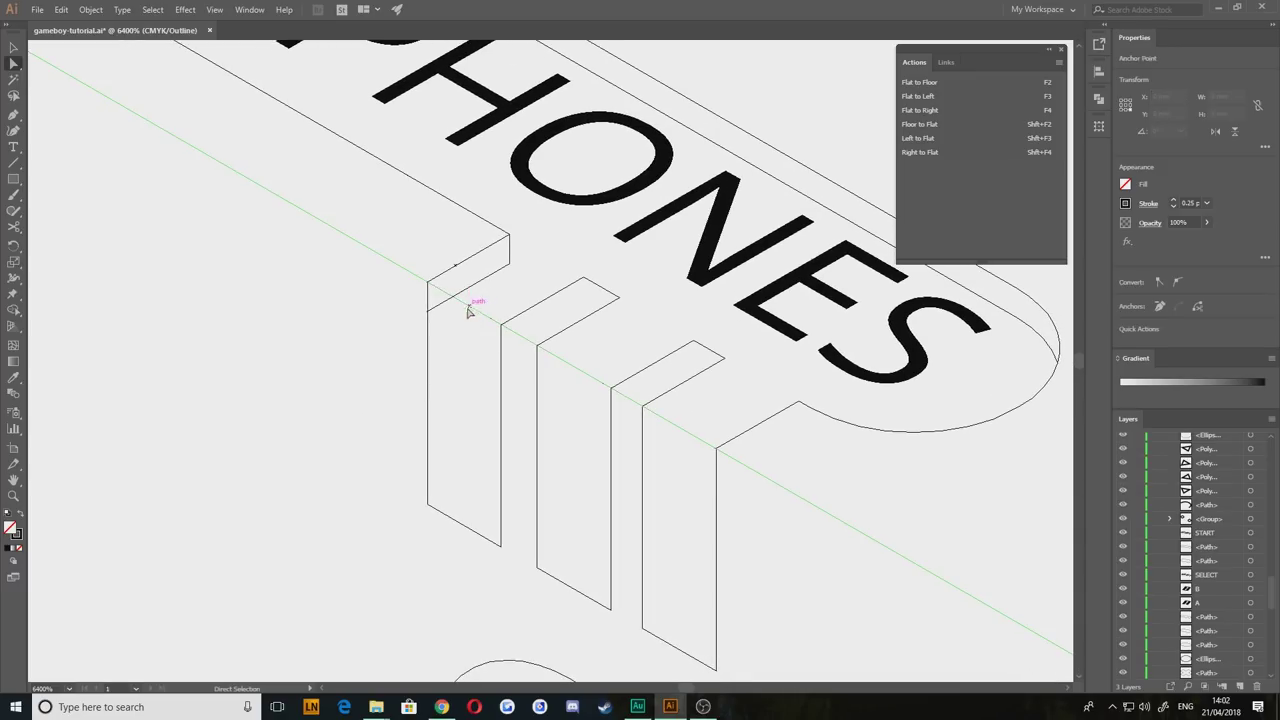
{"action": "left_click", "coordinate": [14, 226]}
{"action": "left_click", "coordinate": [487, 311]}
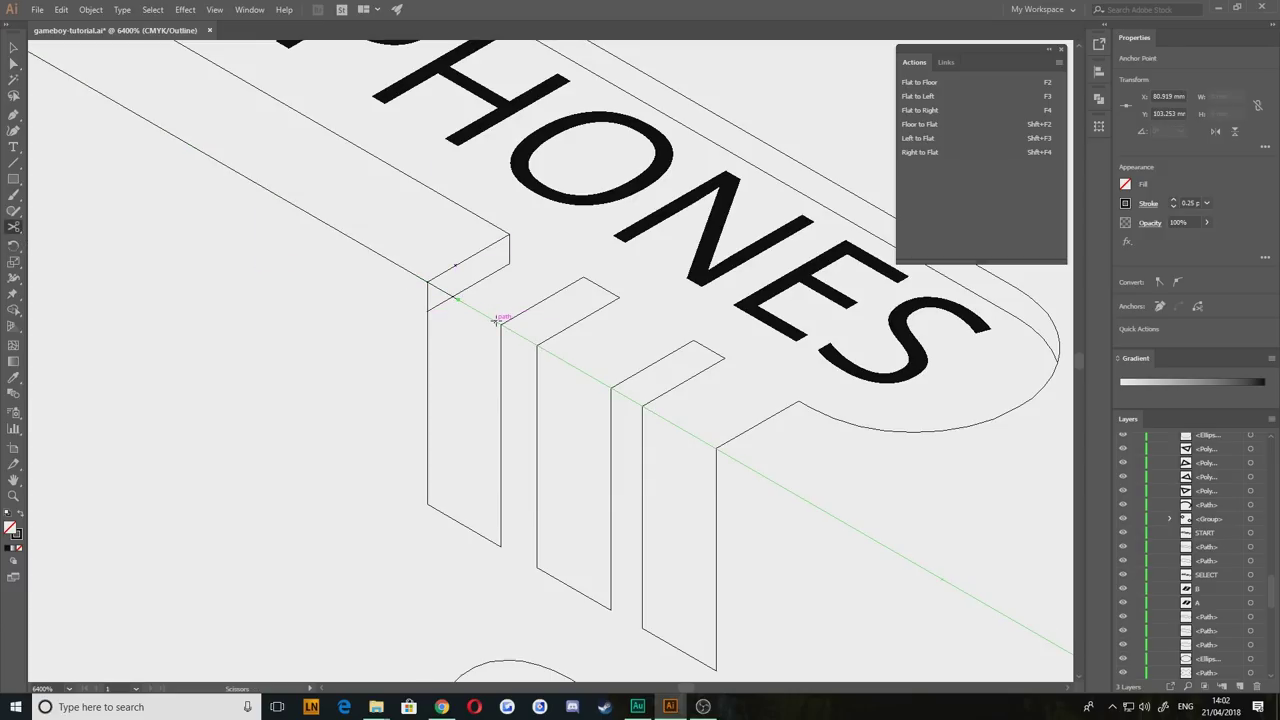
{"action": "key", "text": "v"}
{"action": "left_click", "coordinate": [470, 318]}
{"action": "key", "text": "Delete"}
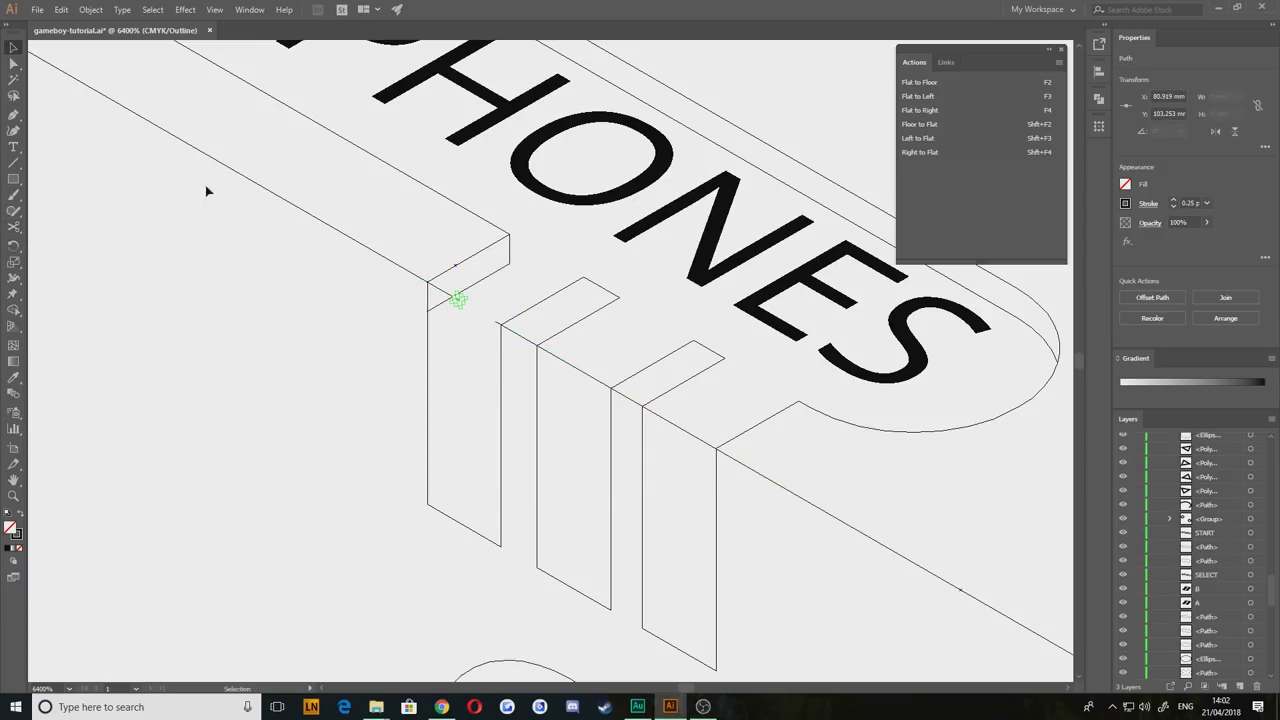
Step: Move the two cut ends of the case edge onto the first strip's upper left and upper right corners
{"action": "left_click", "coordinate": [17, 64]}
{"action": "scroll", "coordinate": [398, 343], "scroll_direction": "up", "scroll_amount": 3}
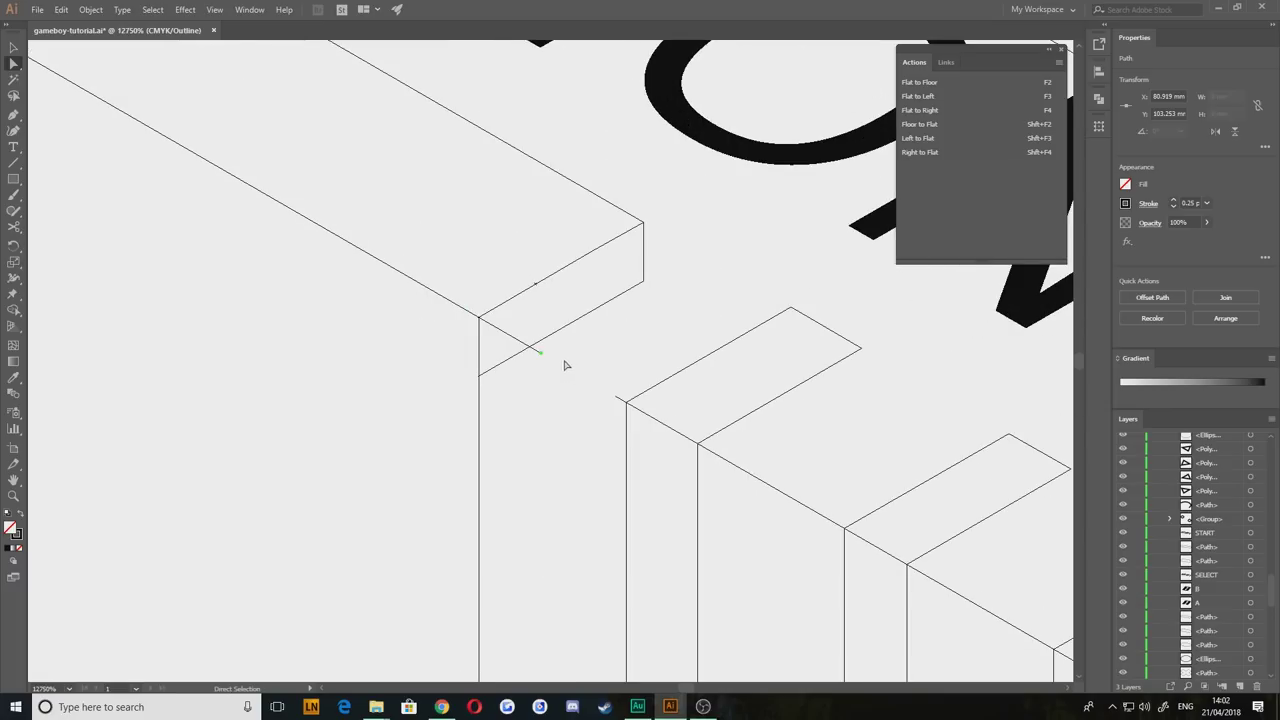
{"action": "left_click_drag", "start_coordinate": [539, 354], "coordinate": [481, 319]}
{"action": "left_click", "coordinate": [406, 392]}
{"action": "left_click_drag", "start_coordinate": [408, 477], "coordinate": [360, 402]}
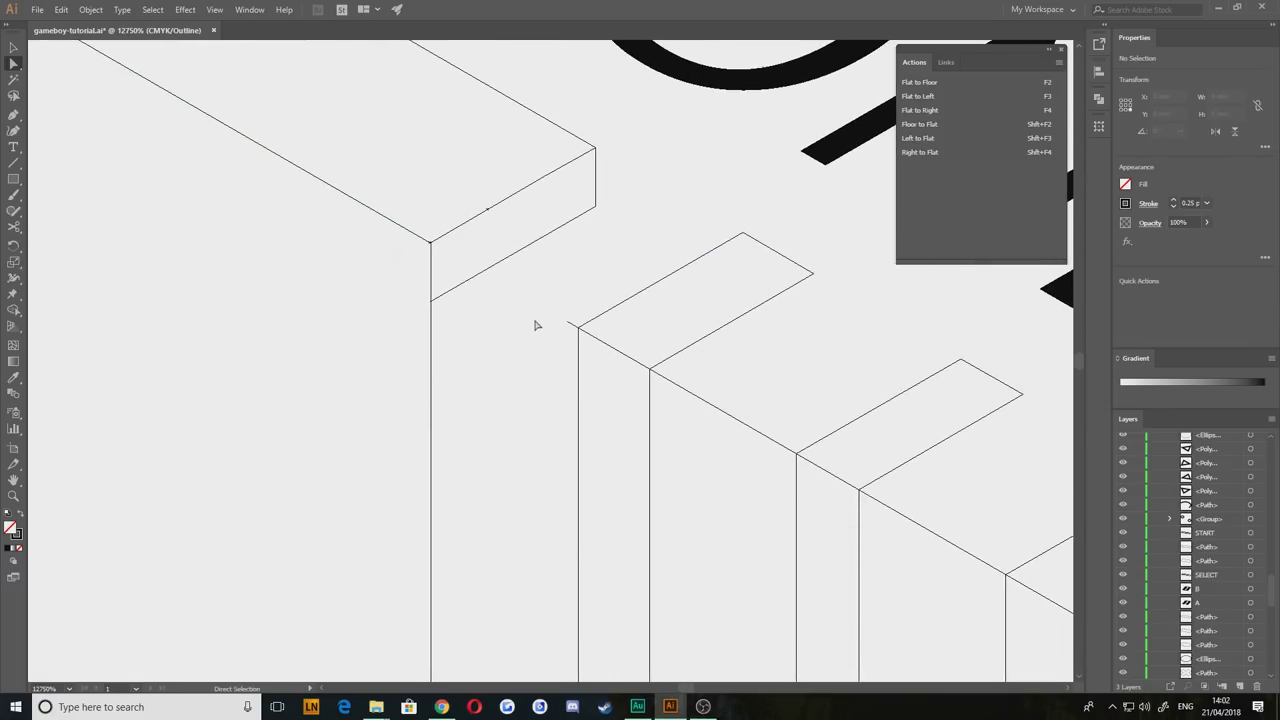
{"action": "left_click_drag", "start_coordinate": [577, 333], "coordinate": [576, 332]}
{"action": "left_click", "coordinate": [508, 424]}
{"action": "left_click_drag", "start_coordinate": [506, 431], "coordinate": [481, 405]}
{"action": "scroll", "coordinate": [492, 419], "scroll_direction": "down", "scroll_amount": 3}
{"action": "left_click_drag", "start_coordinate": [510, 476], "coordinate": [359, 353]}
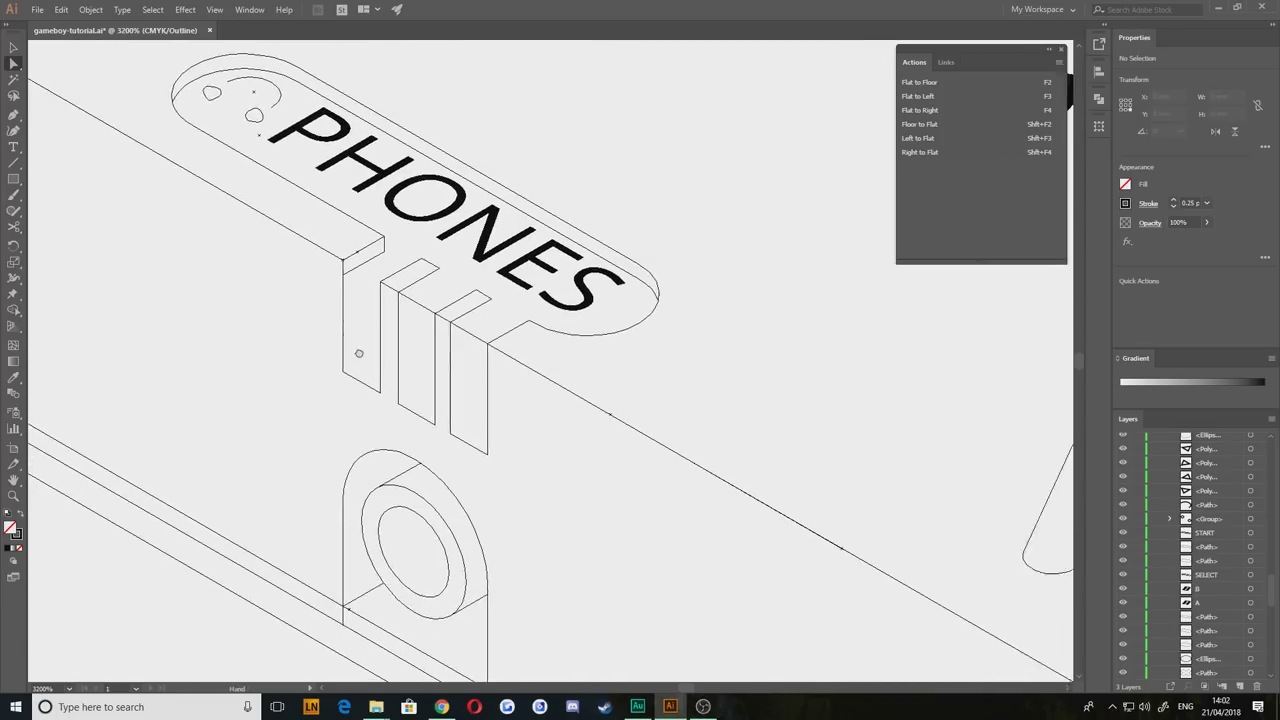
Step: Examine the PHONES label and its strips together with the surrounding case details
{"action": "scroll", "coordinate": [359, 353], "scroll_direction": "down", "scroll_amount": 5}
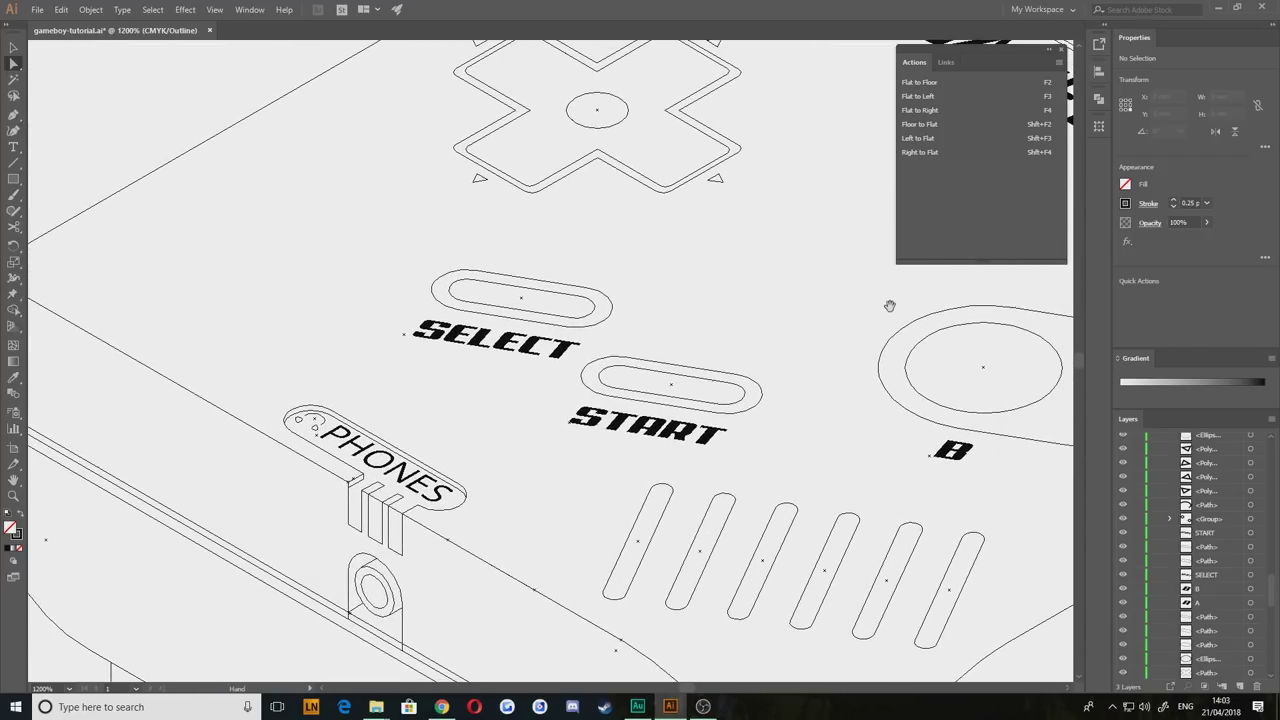
{"action": "left_click_drag", "start_coordinate": [600, 43], "coordinate": [702, 200]}
{"action": "left_click_drag", "start_coordinate": [541, 473], "coordinate": [603, 222]}
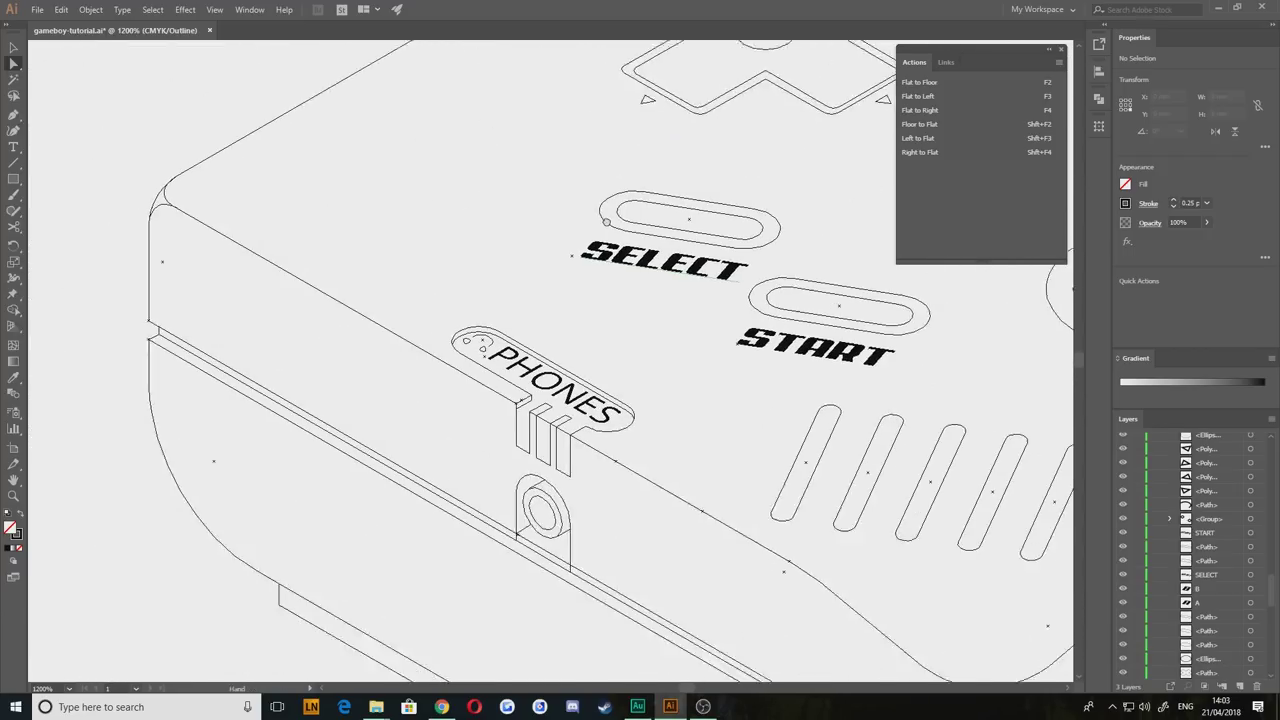
{"action": "left_click_drag", "start_coordinate": [465, 505], "coordinate": [509, 370]}
{"action": "scroll", "coordinate": [567, 343], "scroll_direction": "up", "scroll_amount": 3}
{"action": "mouse_move", "coordinate": [527, 215]}
{"action": "left_mouse_down"}
{"action": "mouse_move", "coordinate": [446, 360]}
{"action": "mouse_move", "coordinate": [434, 330]}
{"action": "left_mouse_up"}
{"action": "scroll", "coordinate": [508, 369], "scroll_direction": "up", "scroll_amount": 1}
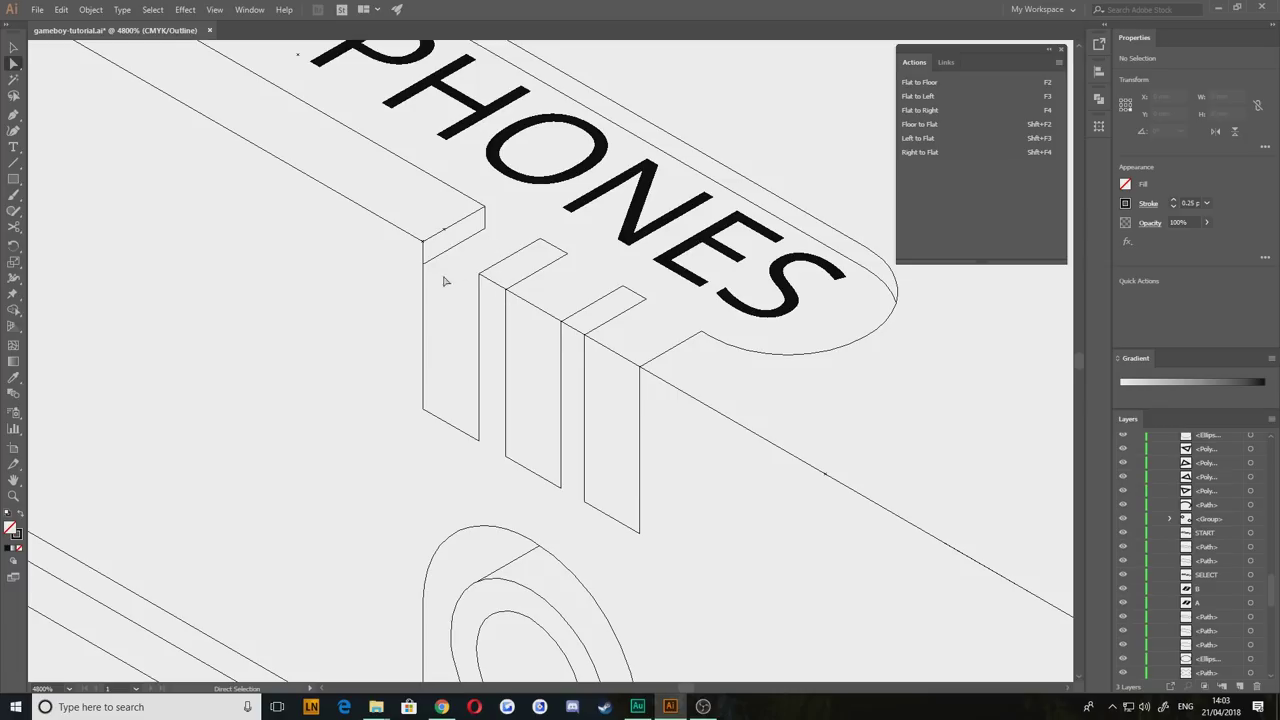
{"action": "left_click_drag", "start_coordinate": [339, 283], "coordinate": [380, 354]}
{"action": "scroll", "coordinate": [468, 366], "scroll_direction": "up", "scroll_amount": 1}
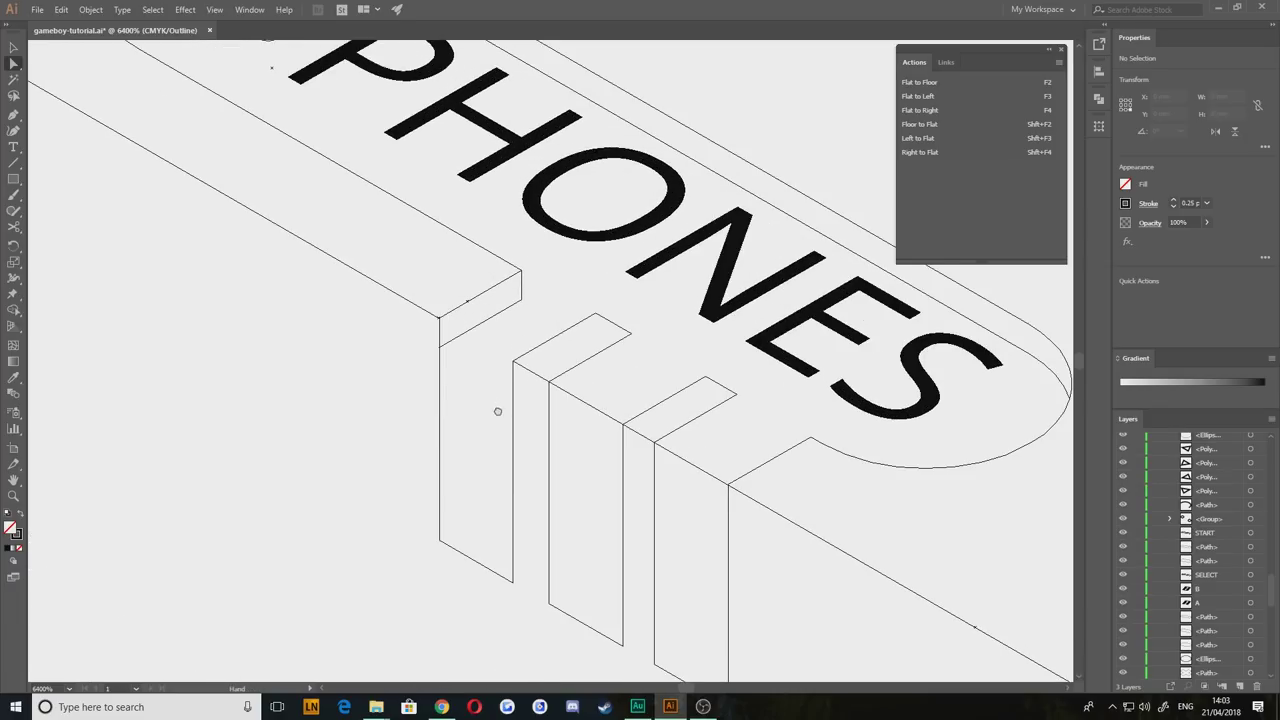
Step: Cut the case edge past the third strip, delete the piece crossing the strips, and snap the remaining end to the third strip's corner
{"action": "left_click_drag", "start_coordinate": [497, 411], "coordinate": [480, 284]}
{"action": "left_click", "coordinate": [523, 348]}
{"action": "key", "text": "c"}
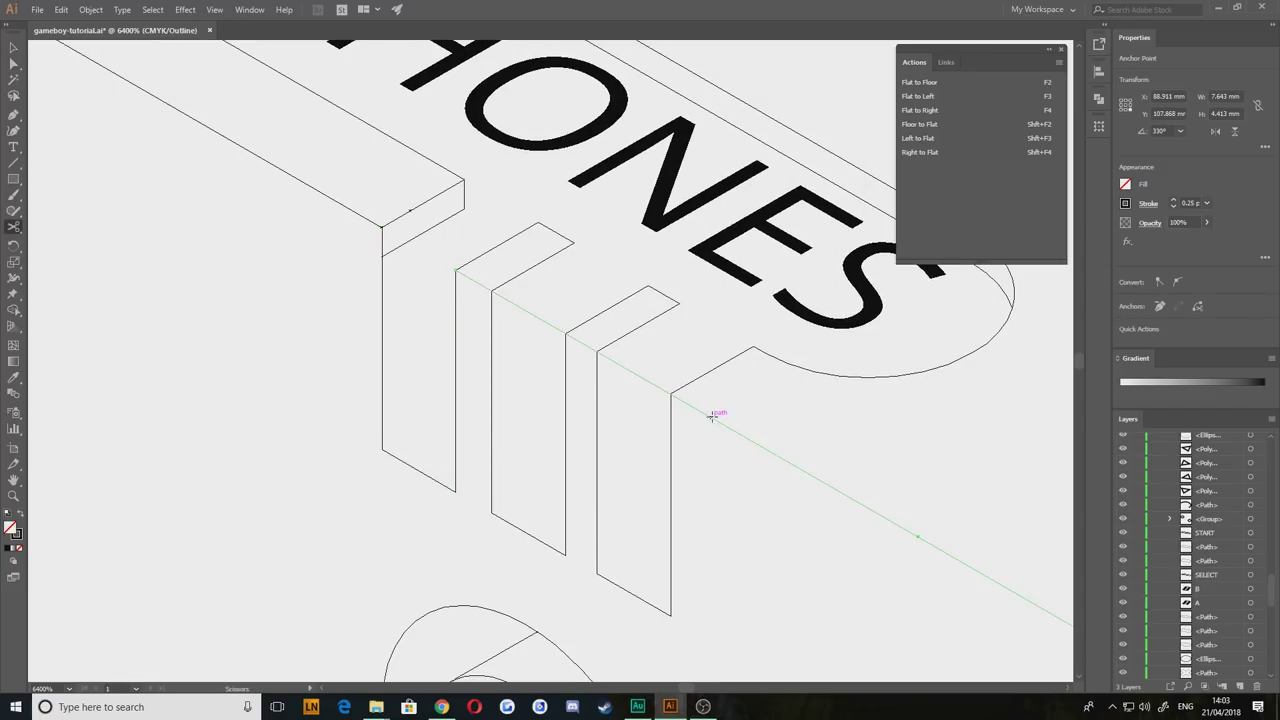
{"action": "left_click", "coordinate": [712, 416]}
{"action": "key", "text": "Delete"}
{"action": "key", "text": "v"}
{"action": "left_click_drag", "start_coordinate": [712, 416], "coordinate": [671, 394]}
{"action": "left_click", "coordinate": [169, 134]}
{"action": "key", "text": "a"}
{"action": "mouse_move", "coordinate": [309, 277]}
{"action": "left_mouse_down"}
{"action": "mouse_move", "coordinate": [520, 420]}
{"action": "mouse_move", "coordinate": [321, 260]}
{"action": "left_mouse_up"}
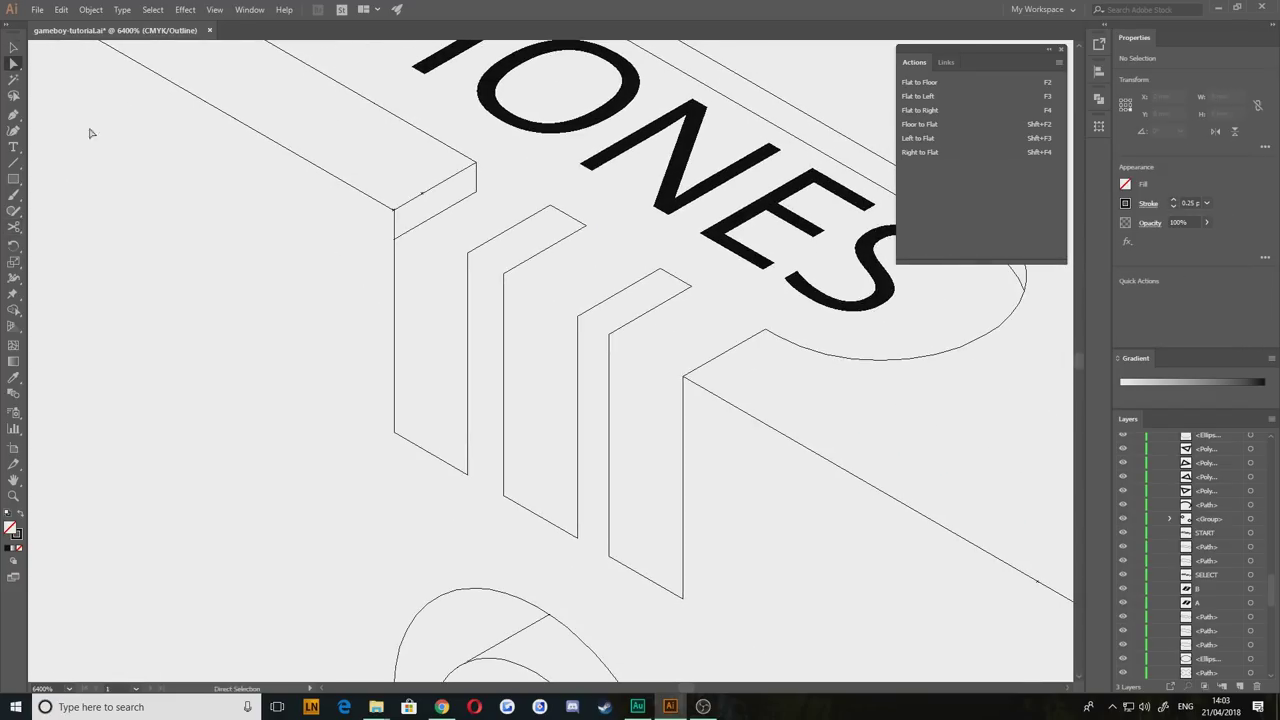
{"action": "key", "text": "p"}
{"action": "mouse_move", "coordinate": [114, 294]}
{"action": "left_mouse_down"}
{"action": "mouse_move", "coordinate": [340, 294]}
{"action": "mouse_move", "coordinate": [423, 257]}
{"action": "mouse_move", "coordinate": [552, 328]}
{"action": "left_mouse_up"}
{"action": "left_click", "coordinate": [13, 47]}
{"action": "key", "text": "F4"}
{"action": "key", "text": "ctrl+z"}
{"action": "key", "text": "F3"}
{"action": "scroll", "coordinate": [506, 372], "scroll_direction": "up", "scroll_amount": 1}
{"action": "left_click_drag", "start_coordinate": [506, 372], "coordinate": [626, 449]}
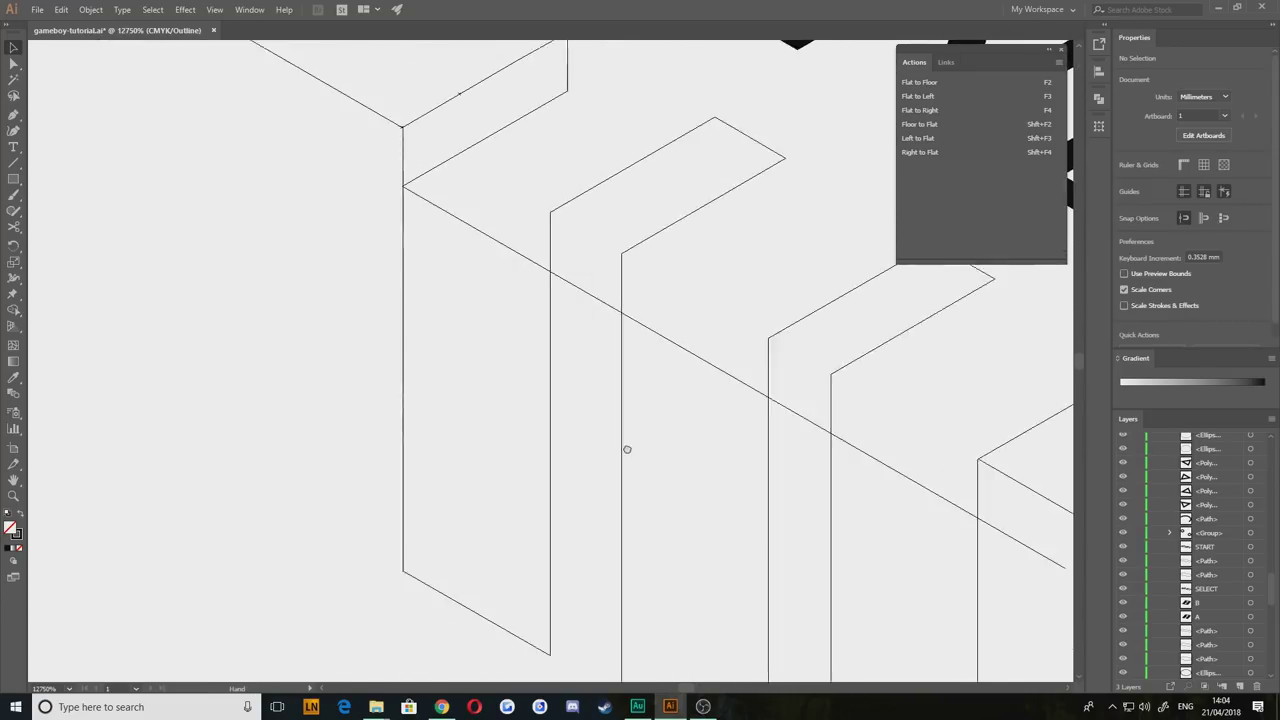
{"action": "left_click", "coordinate": [480, 231]}
{"action": "key", "text": "Delete"}
Step: Duplicate the short vertical corner line of the label outline, about 0.24 mm long, onto the first strip
{"action": "left_click_drag", "start_coordinate": [354, 225], "coordinate": [365, 194]}
{"action": "left_click_drag", "start_coordinate": [414, 124], "coordinate": [494, 274]}
{"action": "left_click_drag", "start_coordinate": [474, 213], "coordinate": [480, 309]}
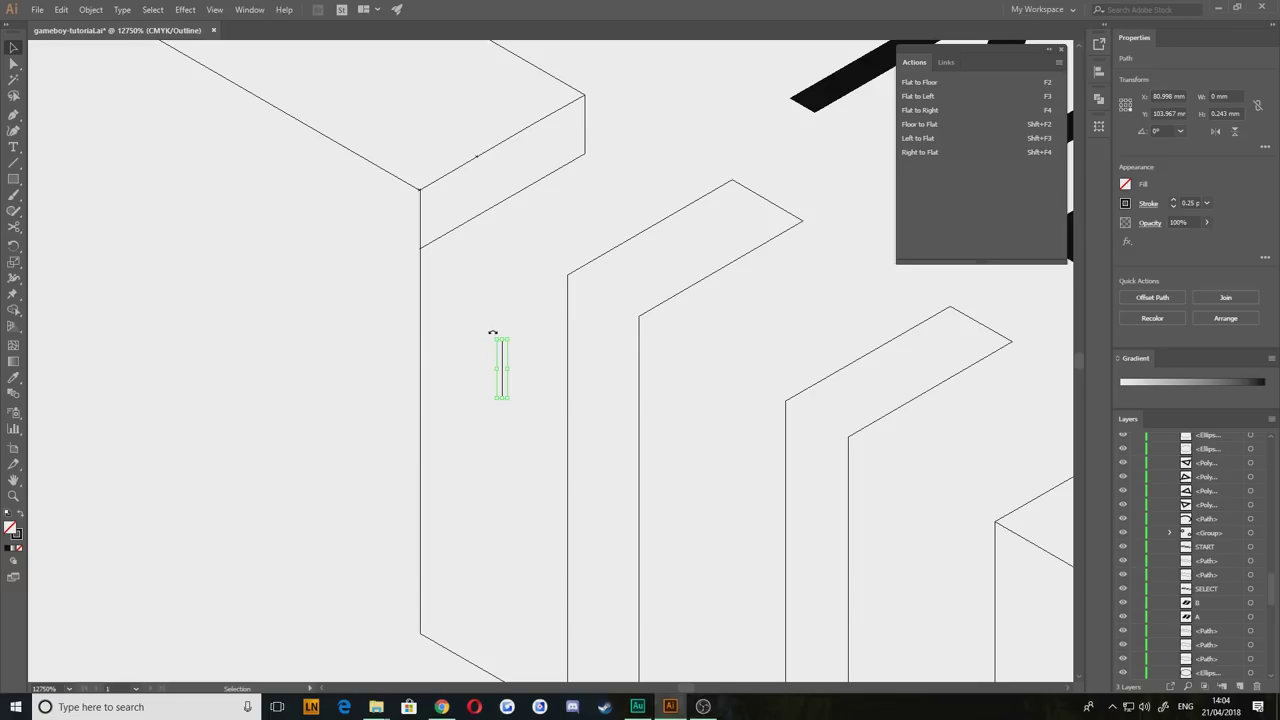
Step: Rotate the copied line 90° and convert it with the Flat to Right action instead of Flat to Left
{"action": "left_click_drag", "start_coordinate": [492, 332], "coordinate": [460, 383]}
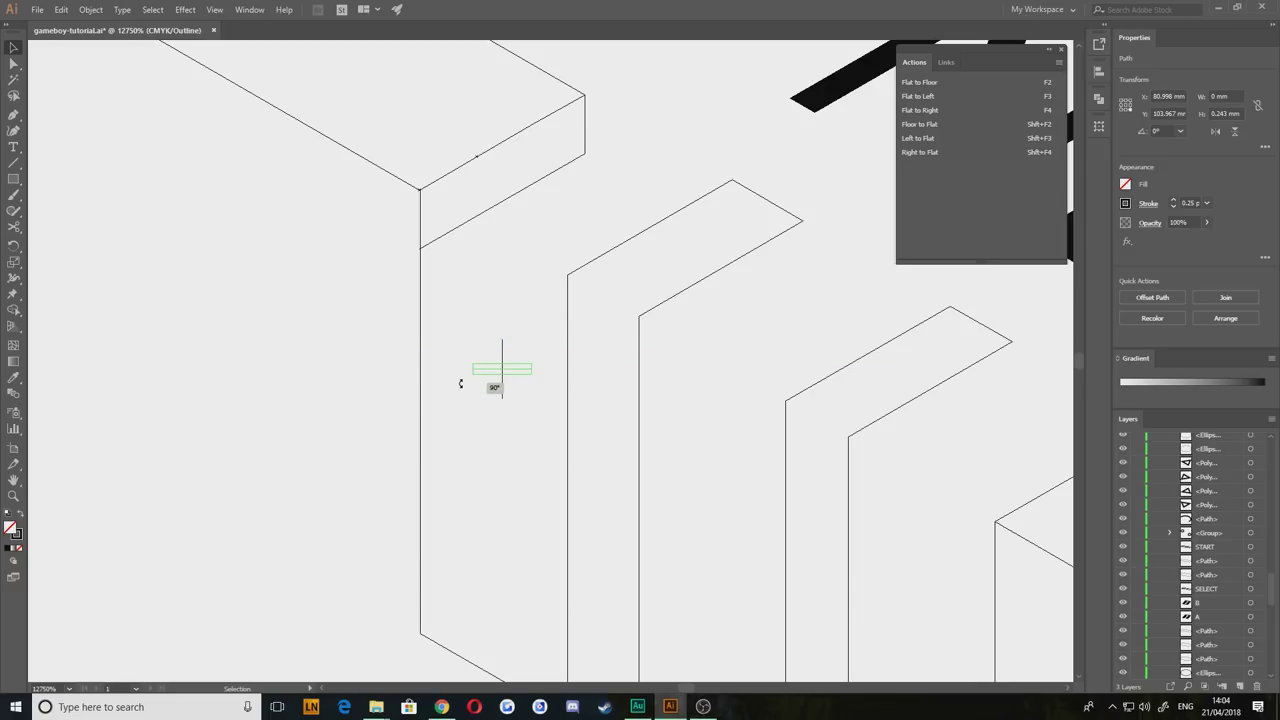
{"action": "left_click", "coordinate": [919, 99]}
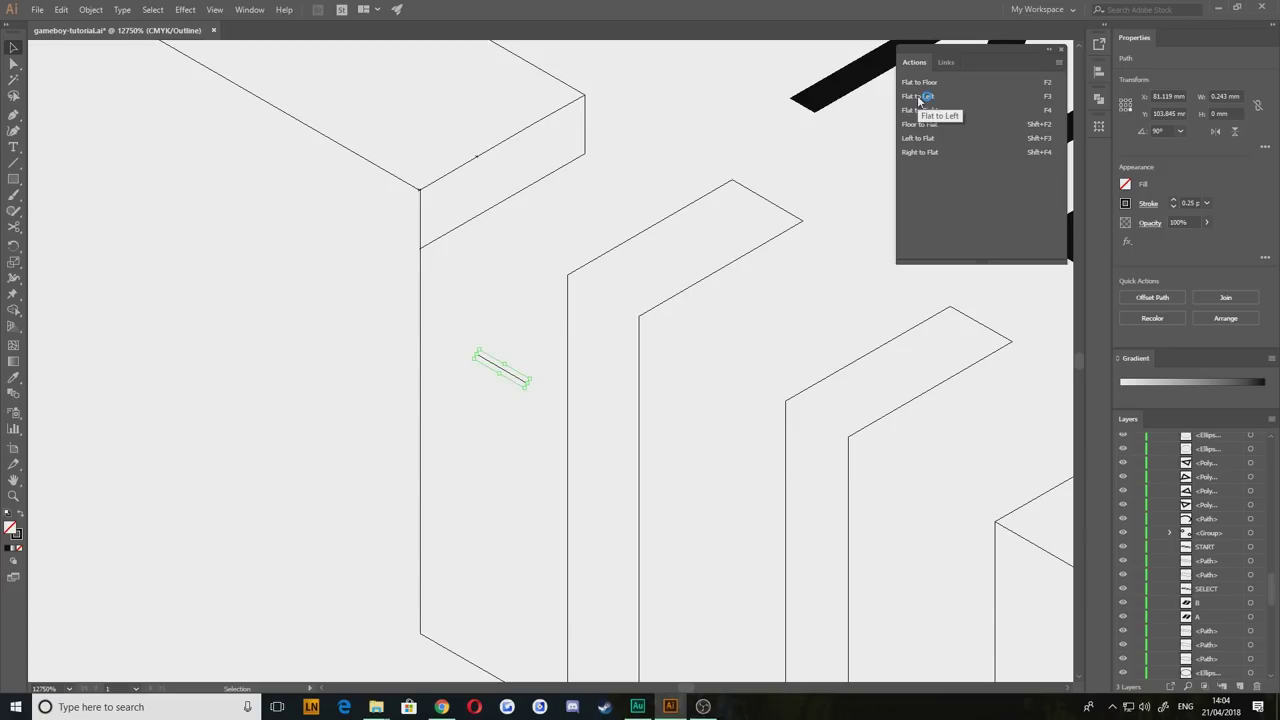
{"action": "left_click", "coordinate": [929, 112]}
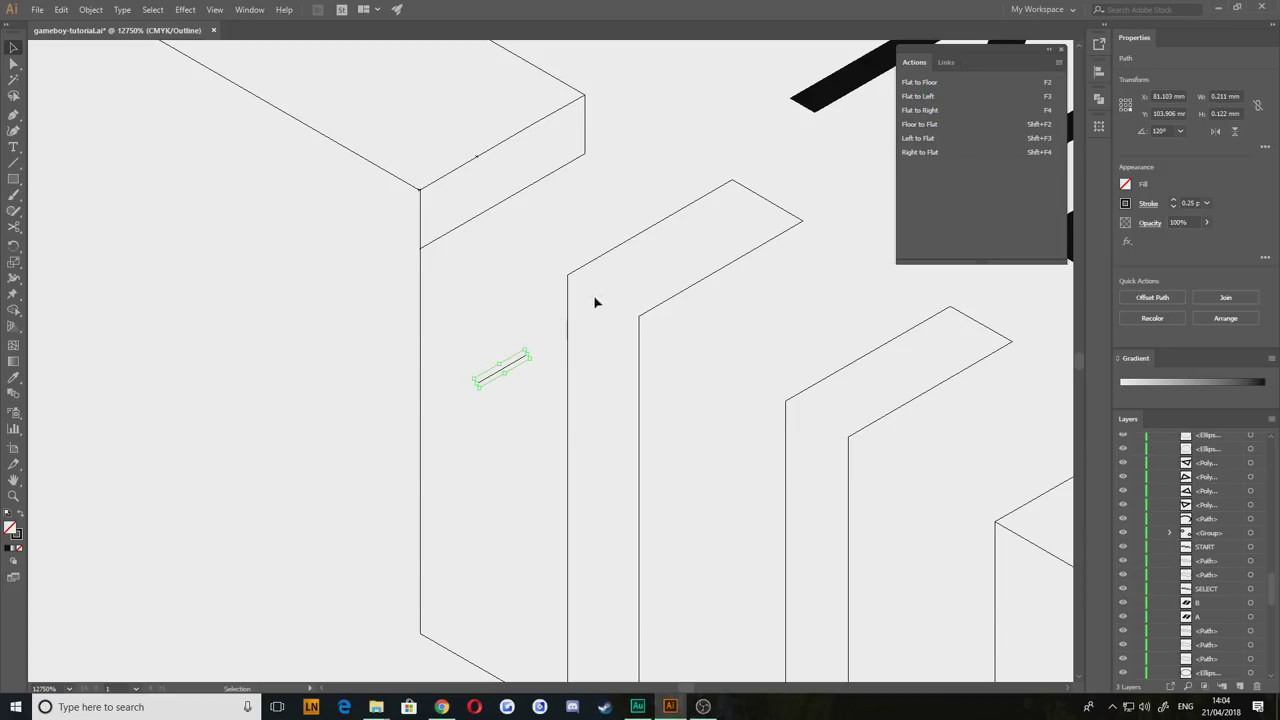
Step: Move the angled line down the first strip and snap its lower end to the strip's bottom left corner
{"action": "left_click_drag", "start_coordinate": [308, 510], "coordinate": [321, 328]}
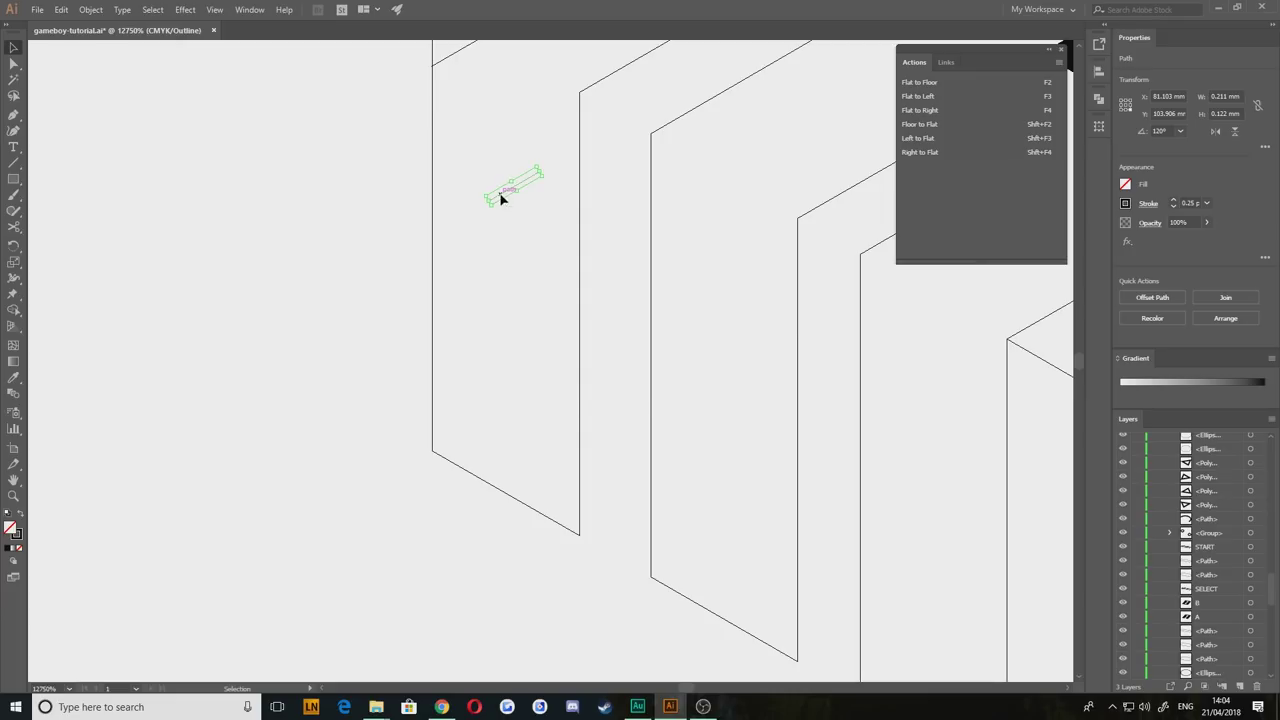
{"action": "left_click_drag", "start_coordinate": [501, 198], "coordinate": [453, 443]}
{"action": "scroll", "coordinate": [409, 479], "scroll_direction": "up", "scroll_amount": 2}
{"action": "left_click_drag", "start_coordinate": [337, 537], "coordinate": [420, 349]}
{"action": "left_click", "coordinate": [549, 547]}
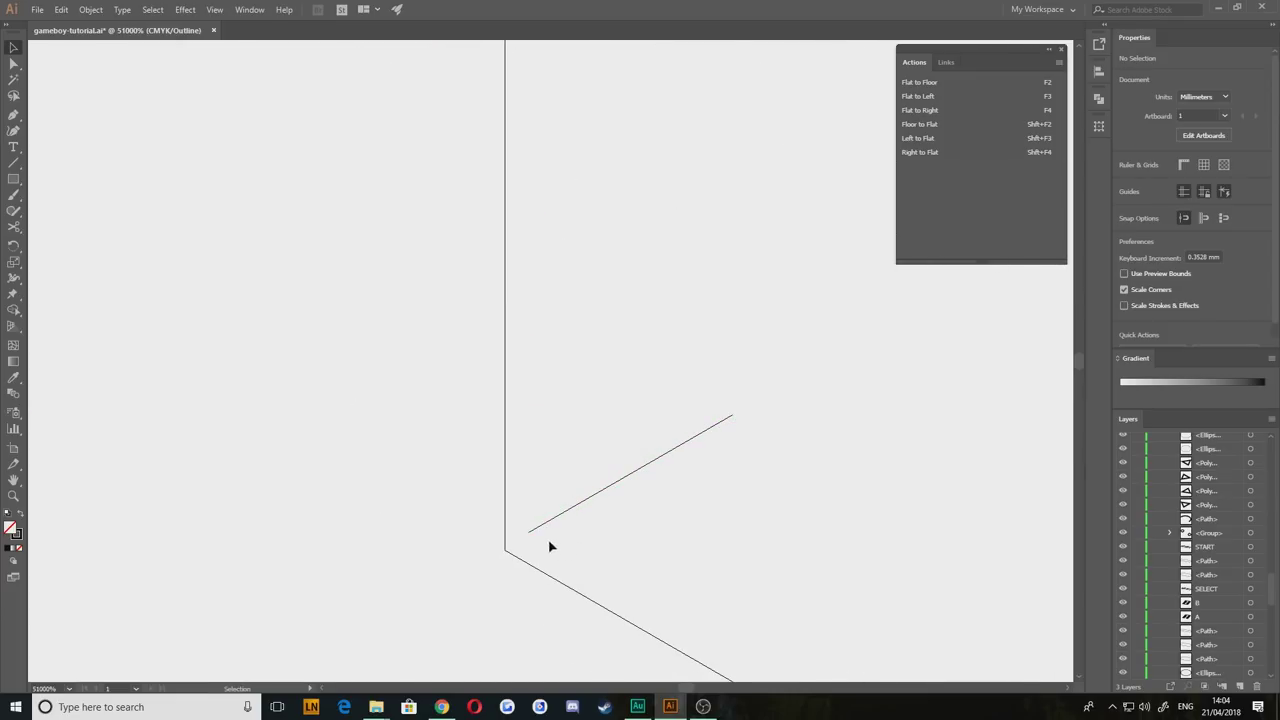
{"action": "left_click_drag", "start_coordinate": [538, 533], "coordinate": [514, 551]}
{"action": "scroll", "coordinate": [566, 514], "scroll_direction": "down", "scroll_amount": 3}
{"action": "scroll", "coordinate": [481, 539], "scroll_direction": "down", "scroll_amount": 1}
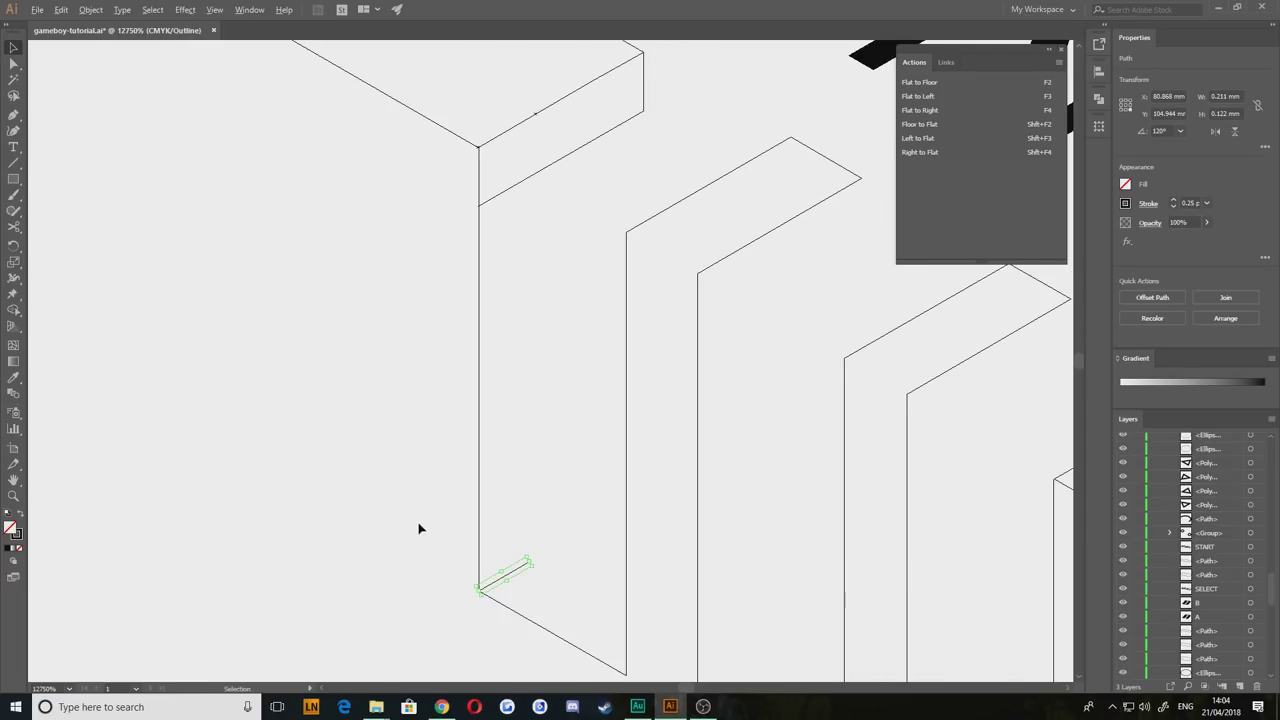
Step: Draw a vertical line inside the first strip from the angled line's upper end up to the label outline's lower depth line
{"action": "left_click", "coordinate": [529, 563]}
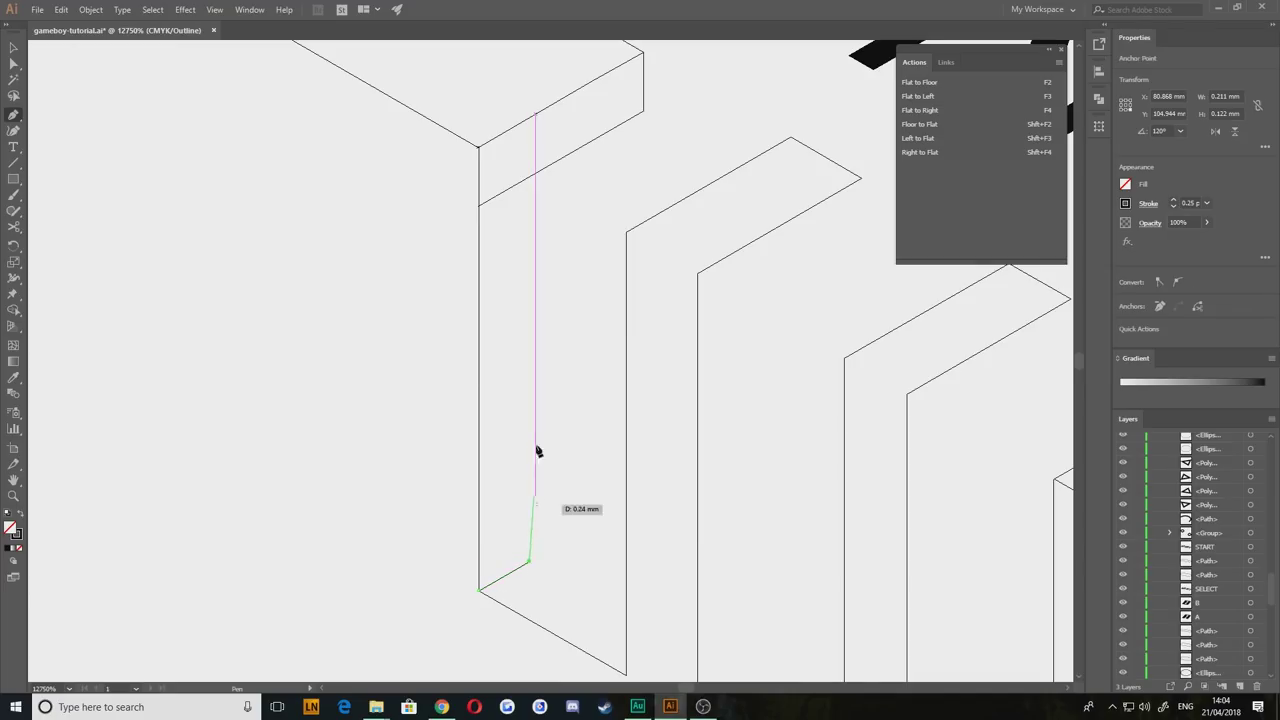
{"action": "left_click", "coordinate": [530, 178]}
{"action": "left_click_drag", "start_coordinate": [367, 353], "coordinate": [326, 317]}
{"action": "key", "text": "v"}
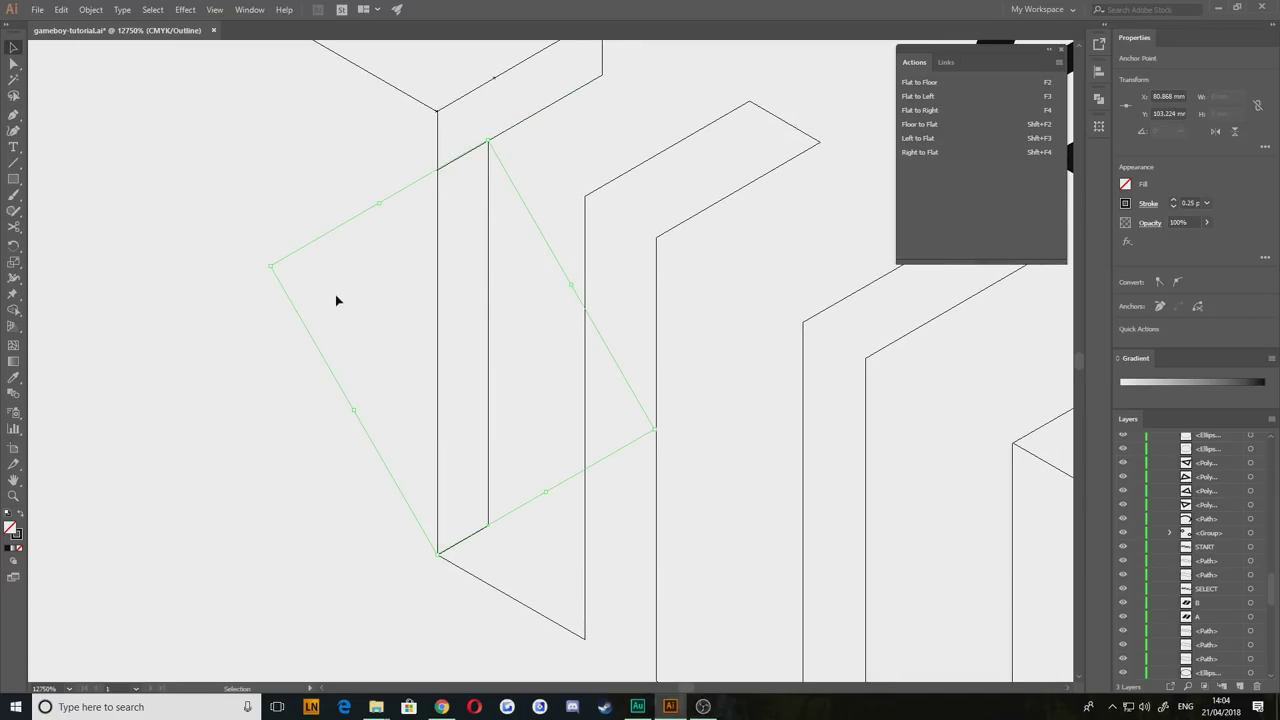
{"action": "left_click_drag", "start_coordinate": [462, 371], "coordinate": [419, 371]}
{"action": "scroll", "coordinate": [443, 340], "scroll_direction": "down", "scroll_amount": 2}
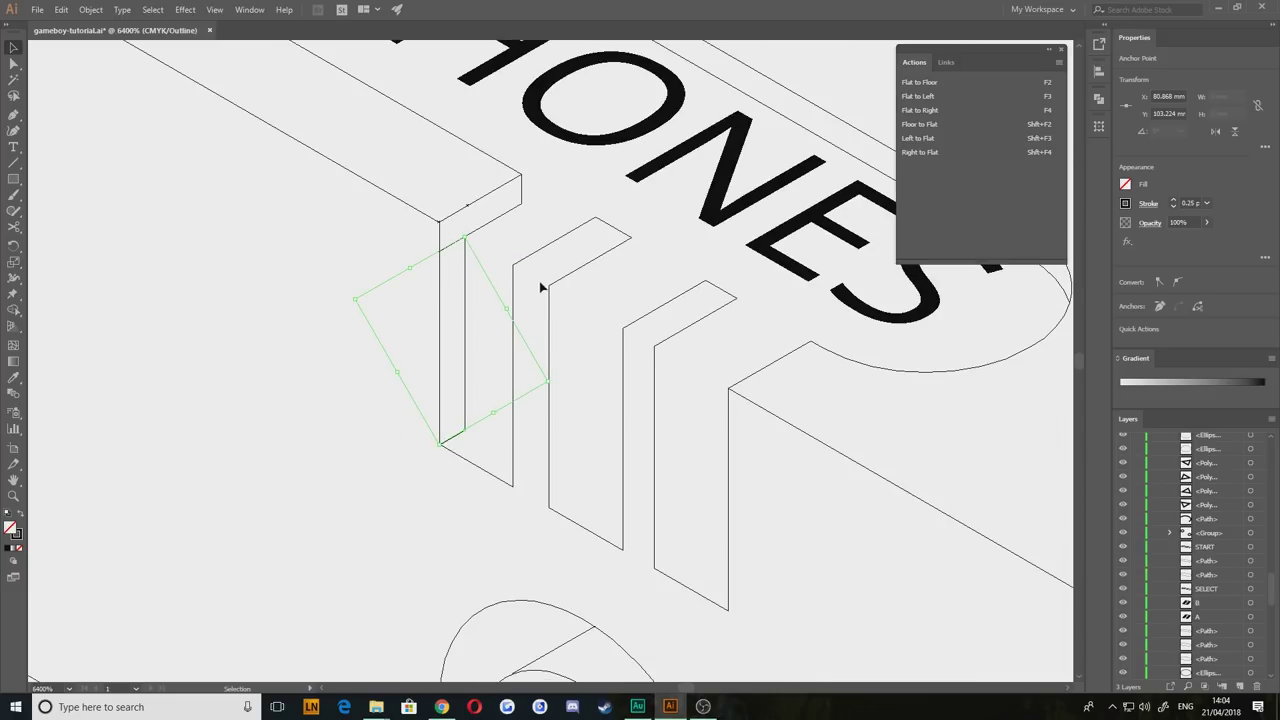
{"action": "left_click", "coordinate": [443, 266]}
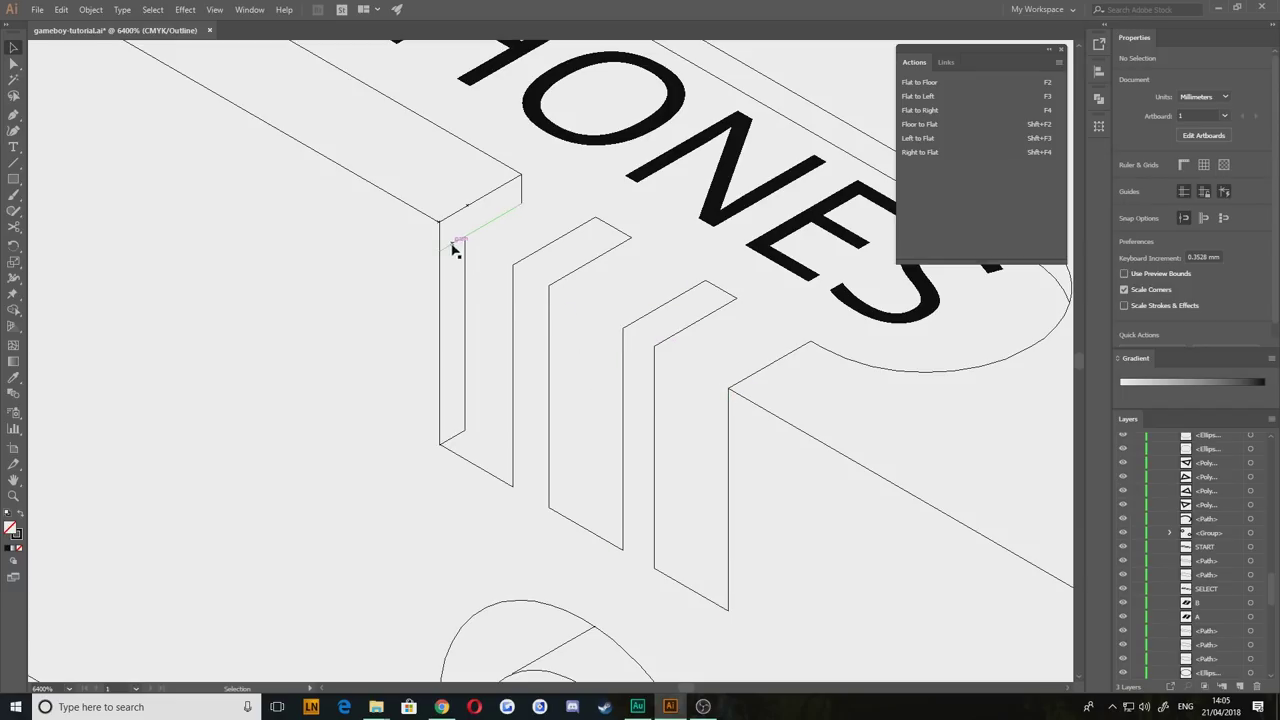
Step: Cut the label outline's lower depth line near the first strip's inner vertical line and delete the piece toward the outer corner
{"action": "scroll", "coordinate": [338, 291], "scroll_direction": "up", "scroll_amount": 2}
{"action": "left_click_drag", "start_coordinate": [502, 139], "coordinate": [322, 372]}
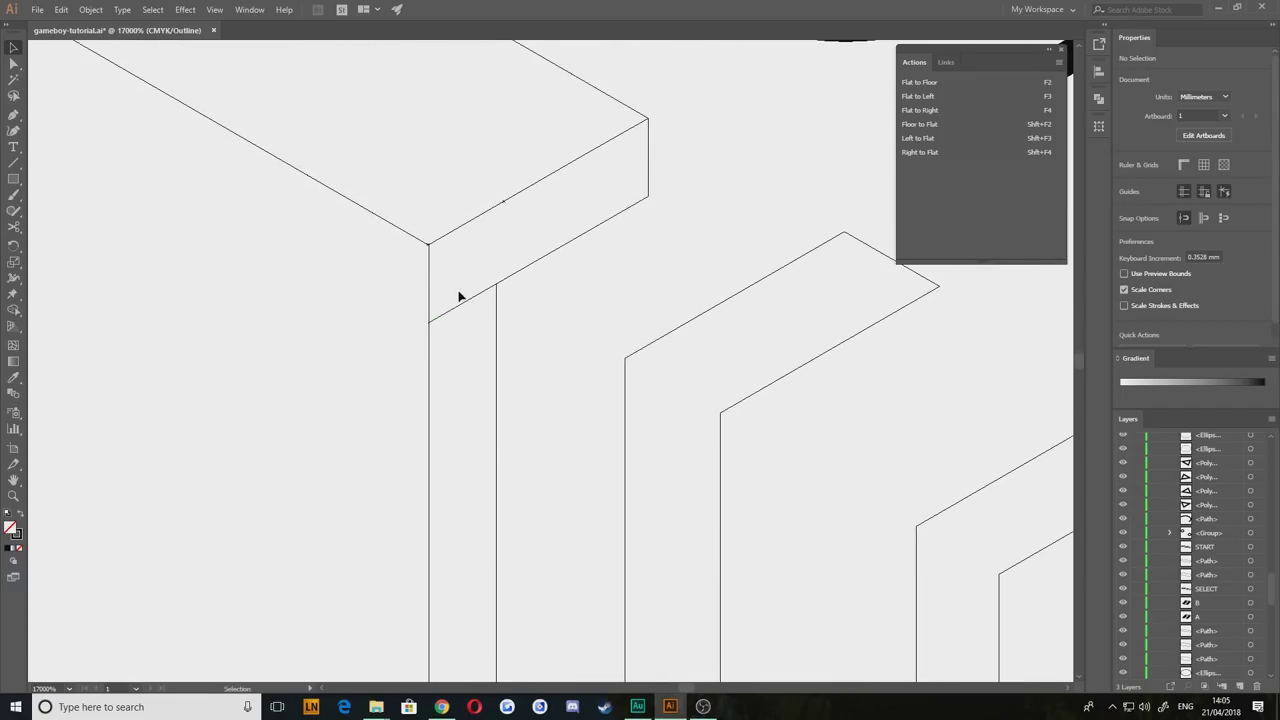
{"action": "left_click", "coordinate": [459, 296]}
{"action": "left_click", "coordinate": [14, 63]}
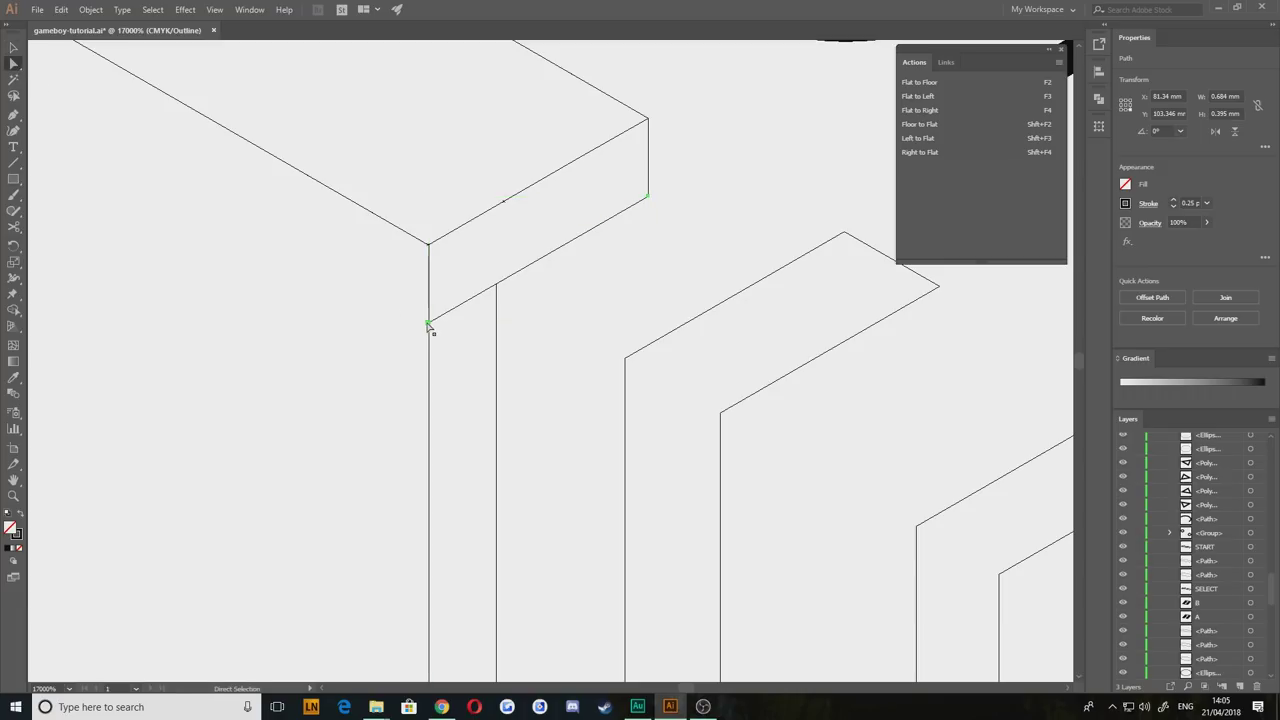
{"action": "left_click", "coordinate": [429, 324]}
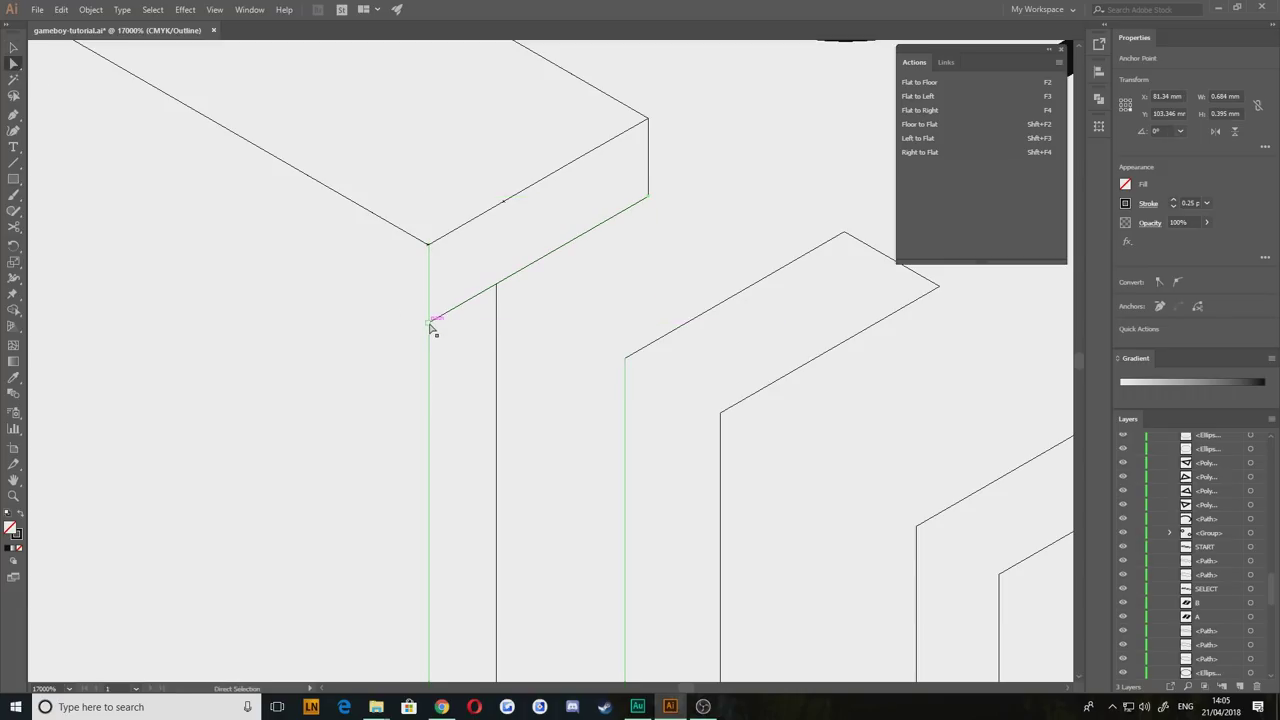
{"action": "left_click_drag", "start_coordinate": [430, 325], "coordinate": [517, 309]}
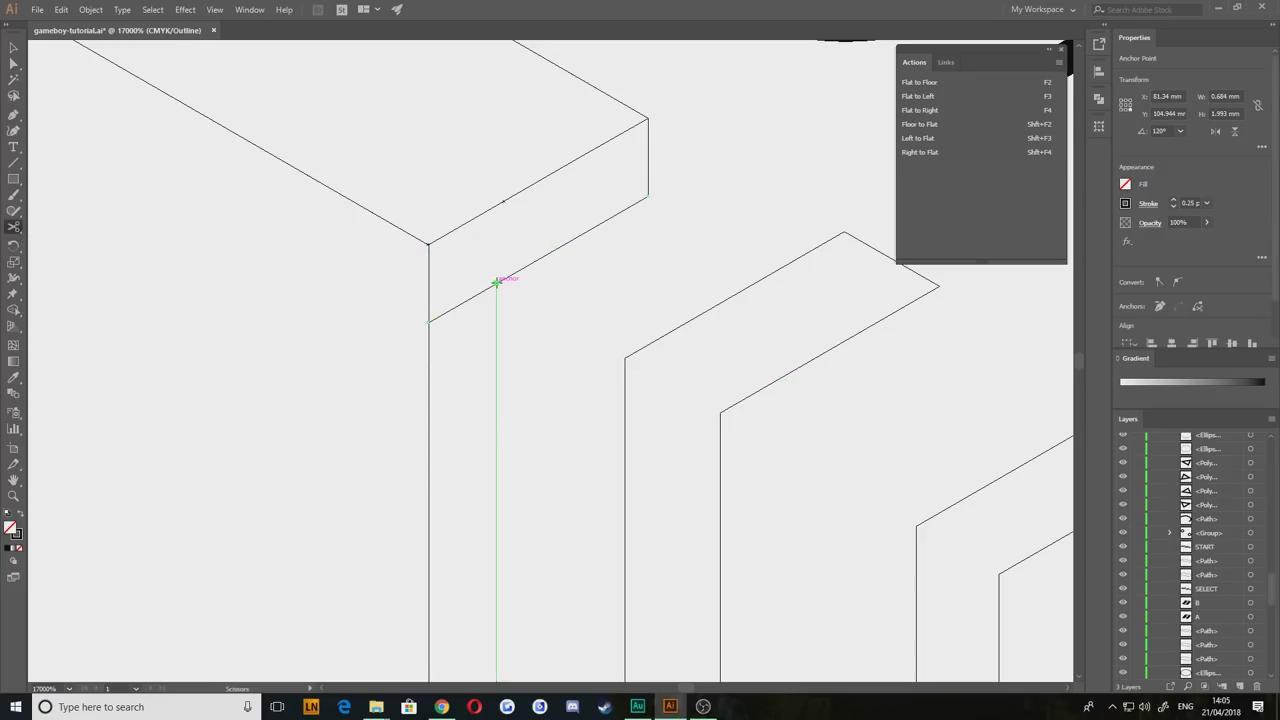
{"action": "left_click", "coordinate": [503, 279]}
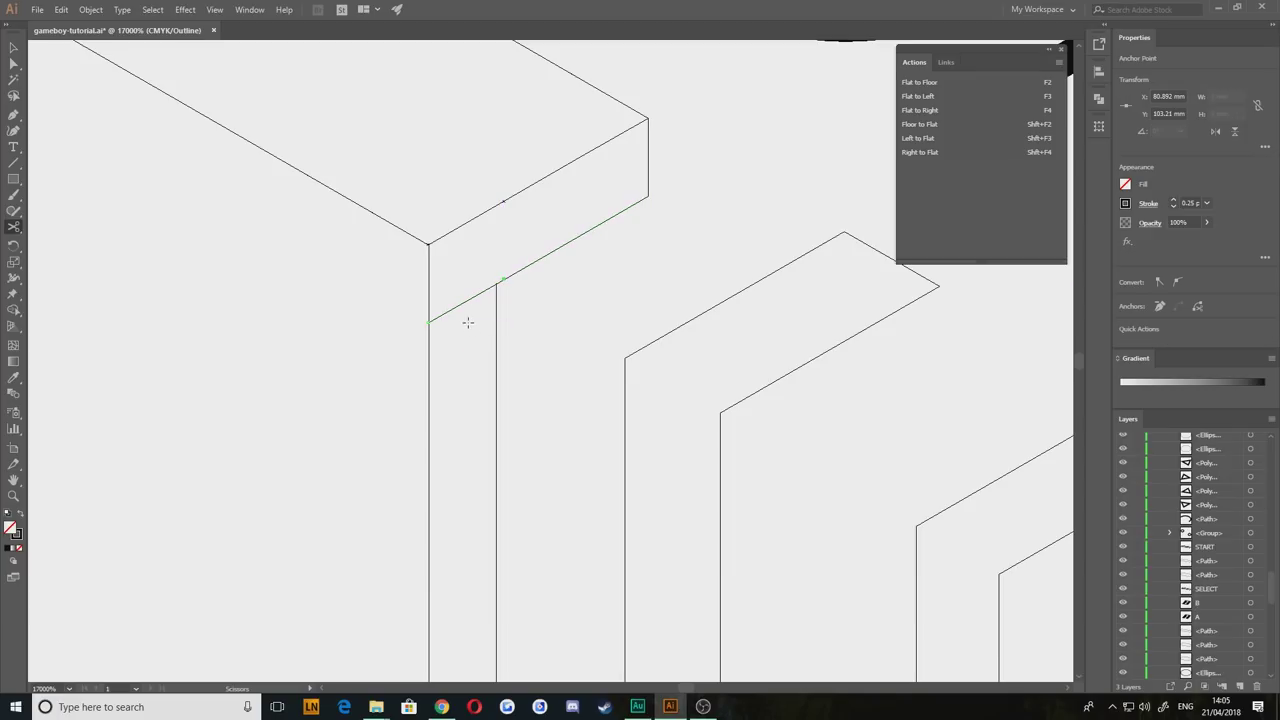
{"action": "key", "text": "Delete"}
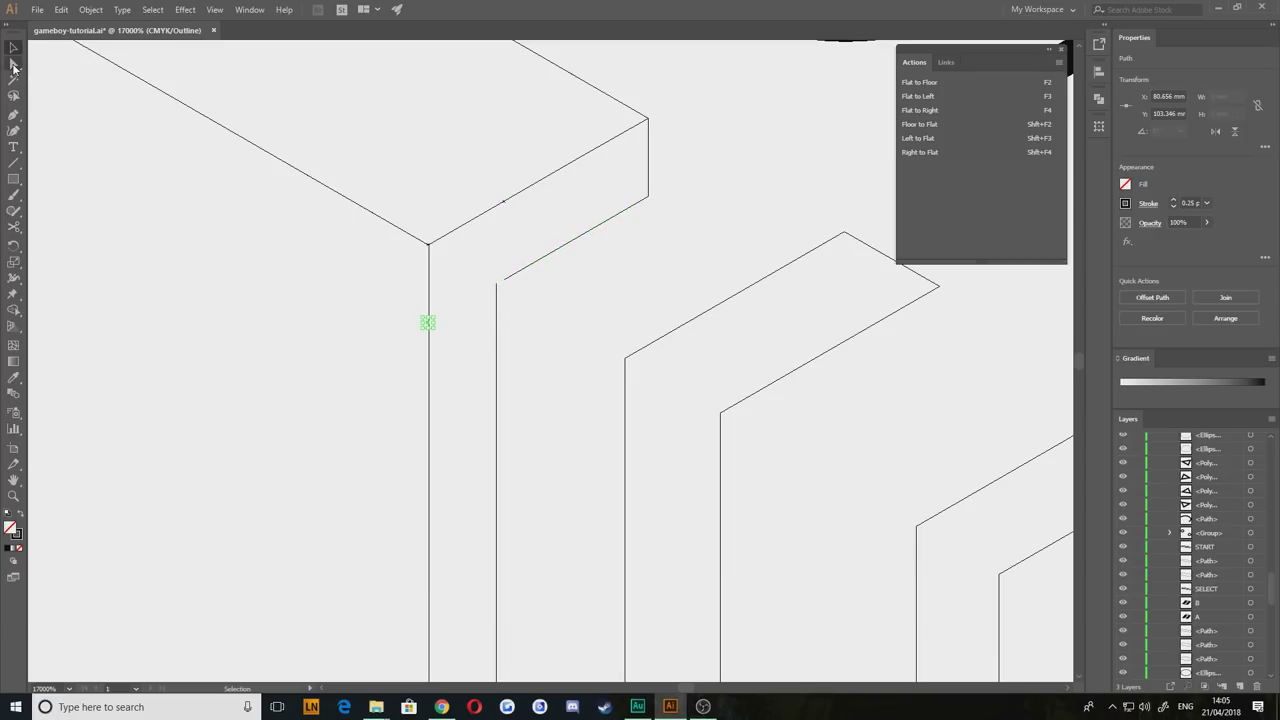
Step: Snap the loose end of the label's lower depth line to the top of the first strip's inner vertical line
{"action": "left_click", "coordinate": [13, 64]}
{"action": "left_click", "coordinate": [535, 322]}
{"action": "left_click_drag", "start_coordinate": [506, 281], "coordinate": [497, 284]}
Step: Draw a line from the top of the first strip's inner vertical line to the strip's upper right corner
{"action": "left_click", "coordinate": [14, 115]}
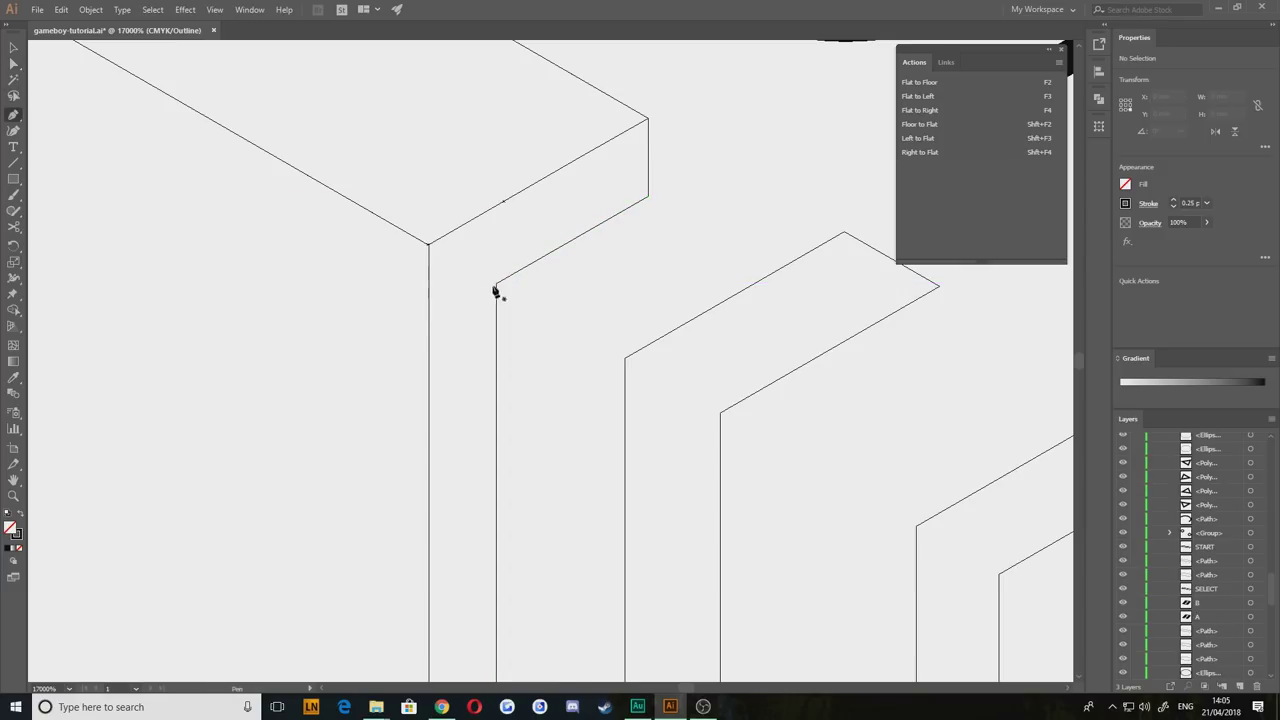
{"action": "left_click", "coordinate": [497, 284]}
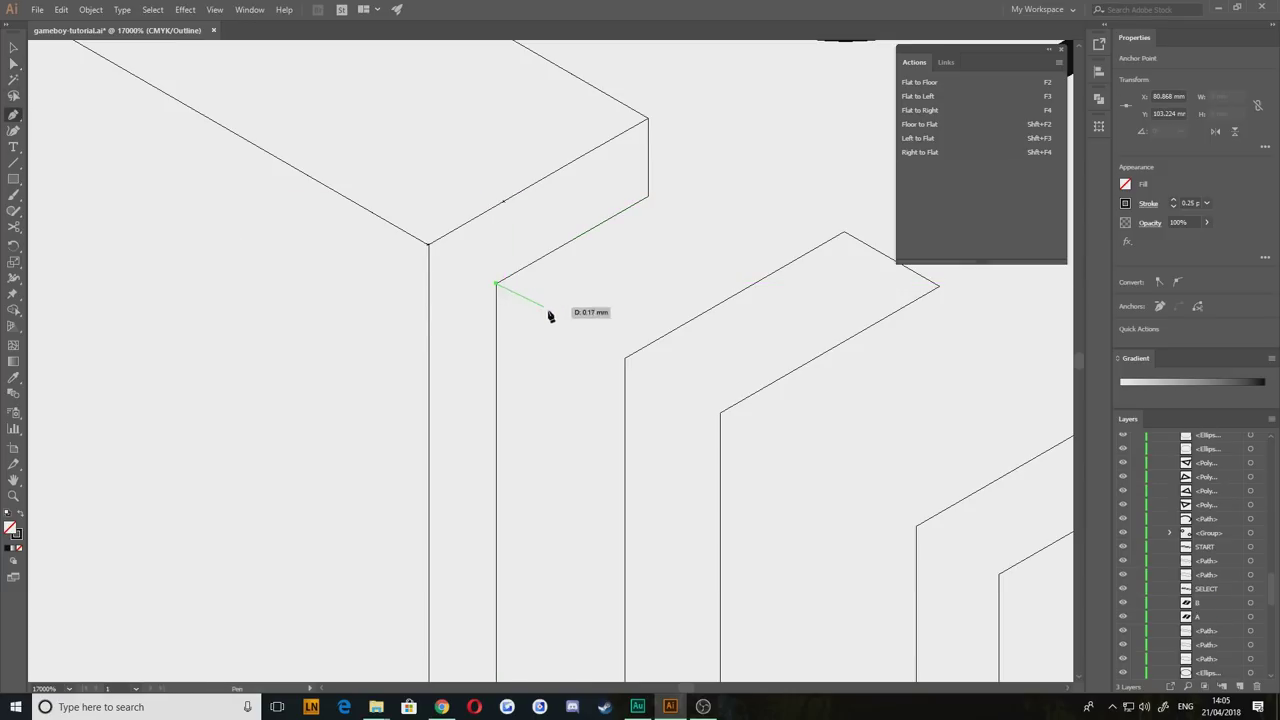
{"action": "left_click", "coordinate": [624, 357]}
{"action": "key", "text": "v"}
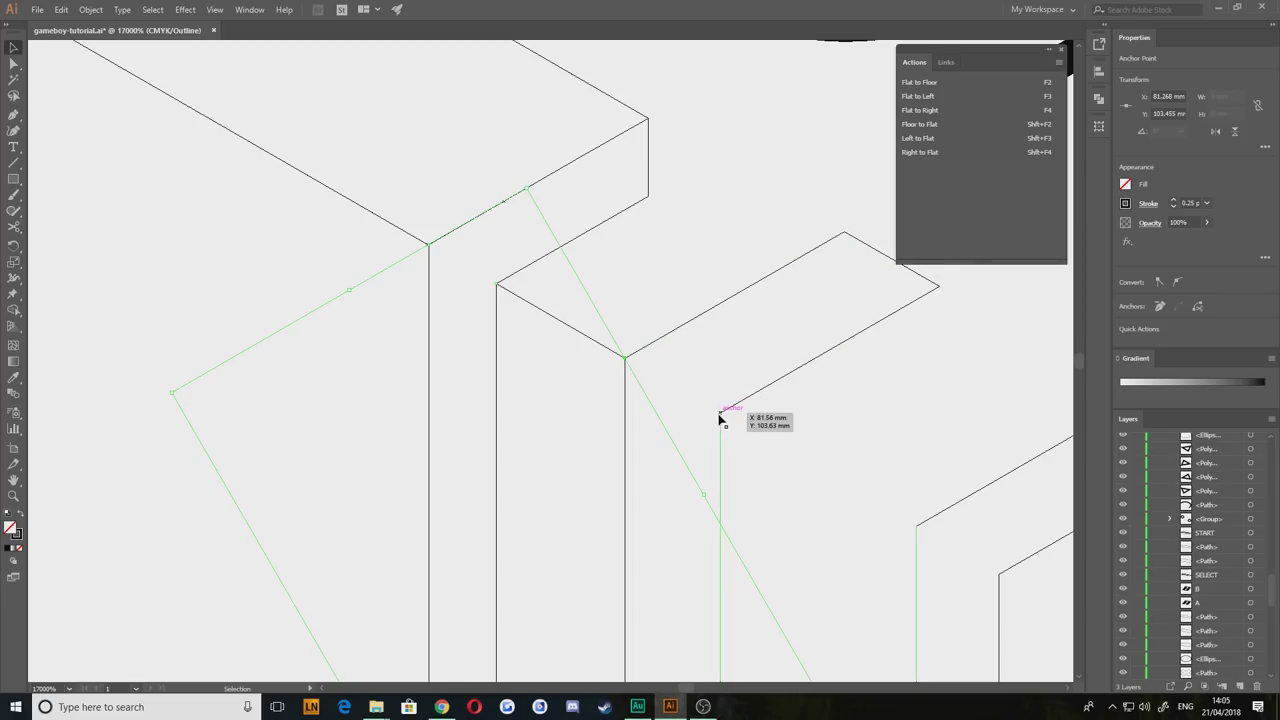
{"action": "left_click_drag", "start_coordinate": [780, 442], "coordinate": [530, 281]}
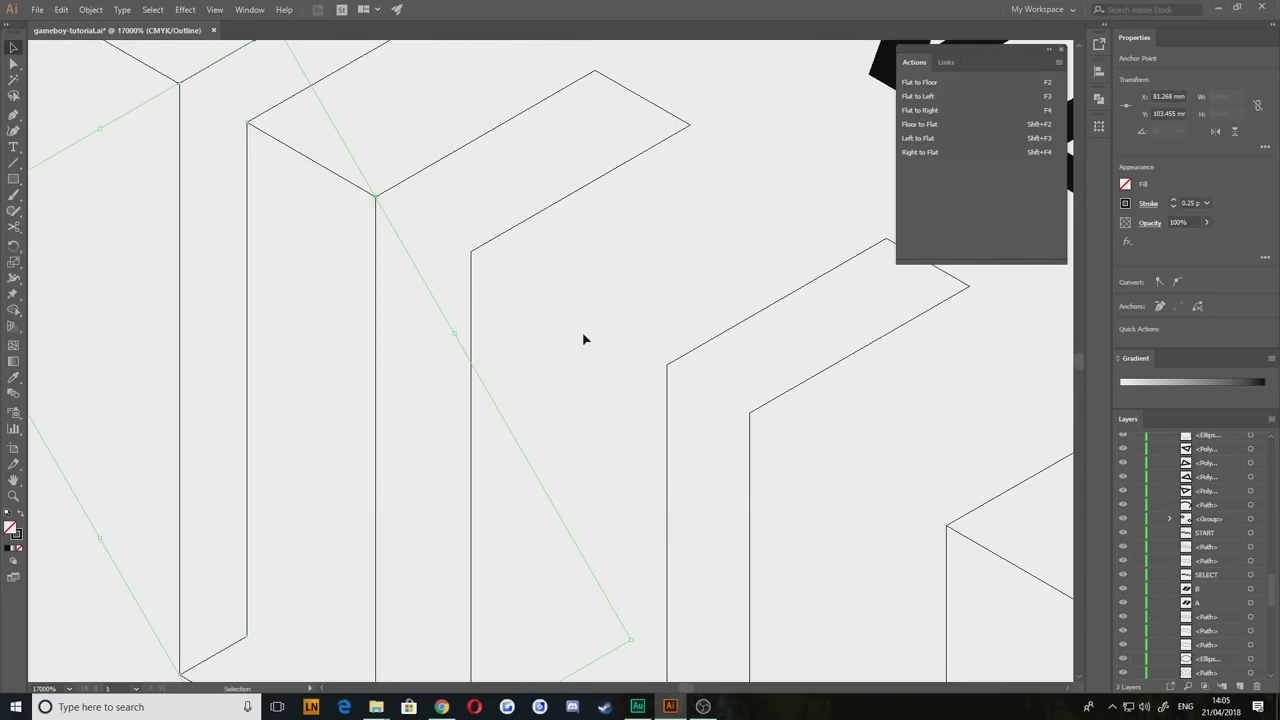
Step: Close the tops of the second and third strips with lines between their upper left and upper right corners
{"action": "left_click", "coordinate": [14, 116]}
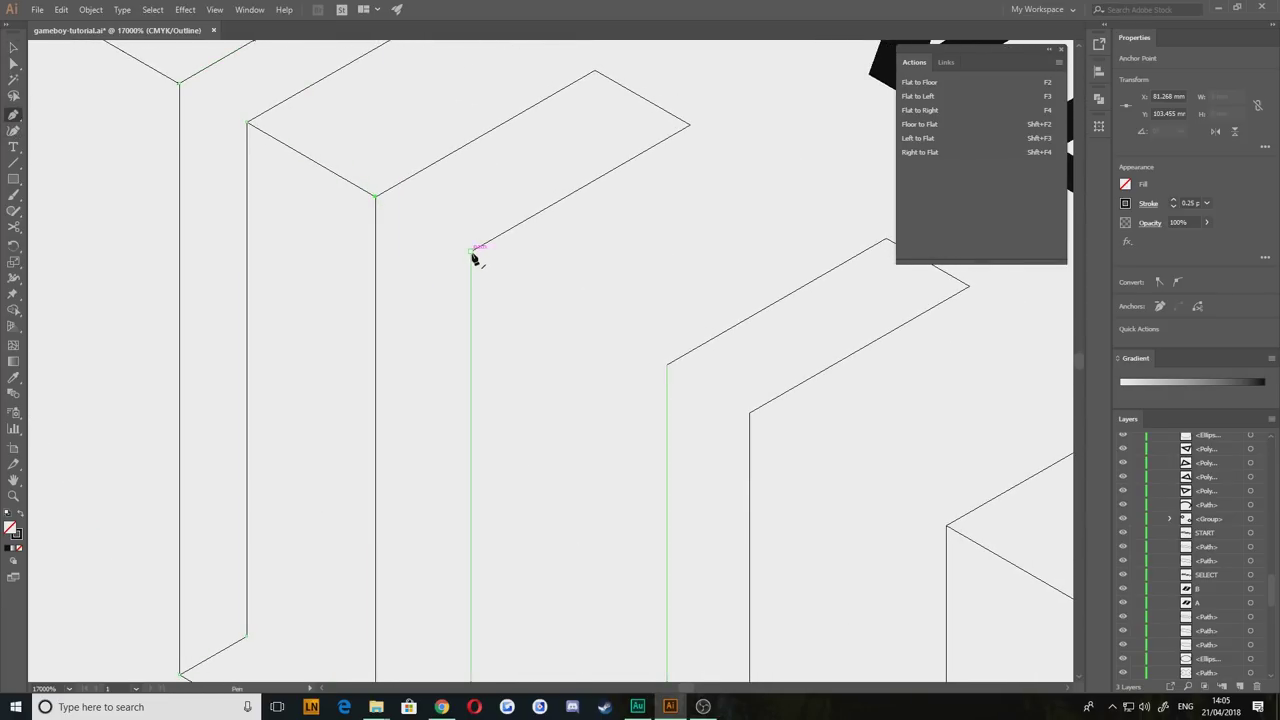
{"action": "scroll", "coordinate": [458, 345], "scroll_direction": "down", "scroll_amount": 3}
{"action": "scroll", "coordinate": [466, 366], "scroll_direction": "down", "scroll_amount": 1, "text": "alt"}
{"action": "scroll", "coordinate": [487, 374], "scroll_direction": "down", "scroll_amount": 1, "text": "alt"}
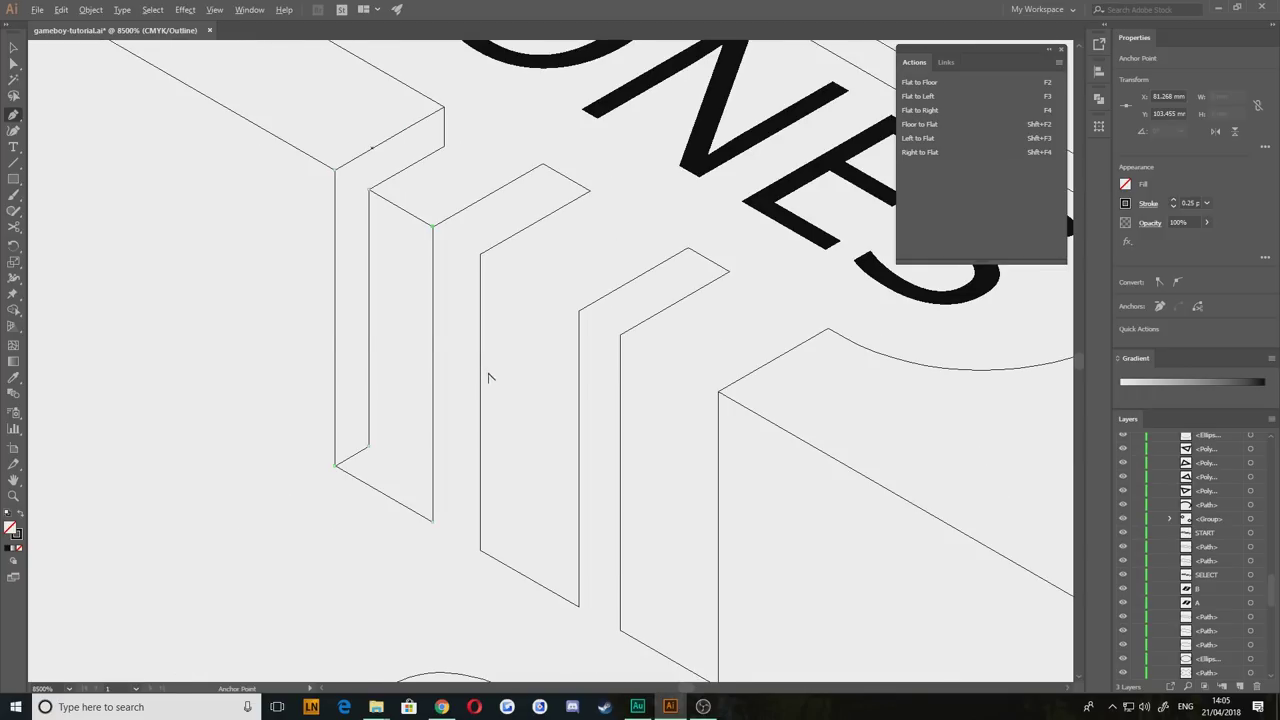
{"action": "left_click_drag", "start_coordinate": [501, 286], "coordinate": [586, 366]}
{"action": "left_click_drag", "start_coordinate": [518, 458], "coordinate": [521, 387]}
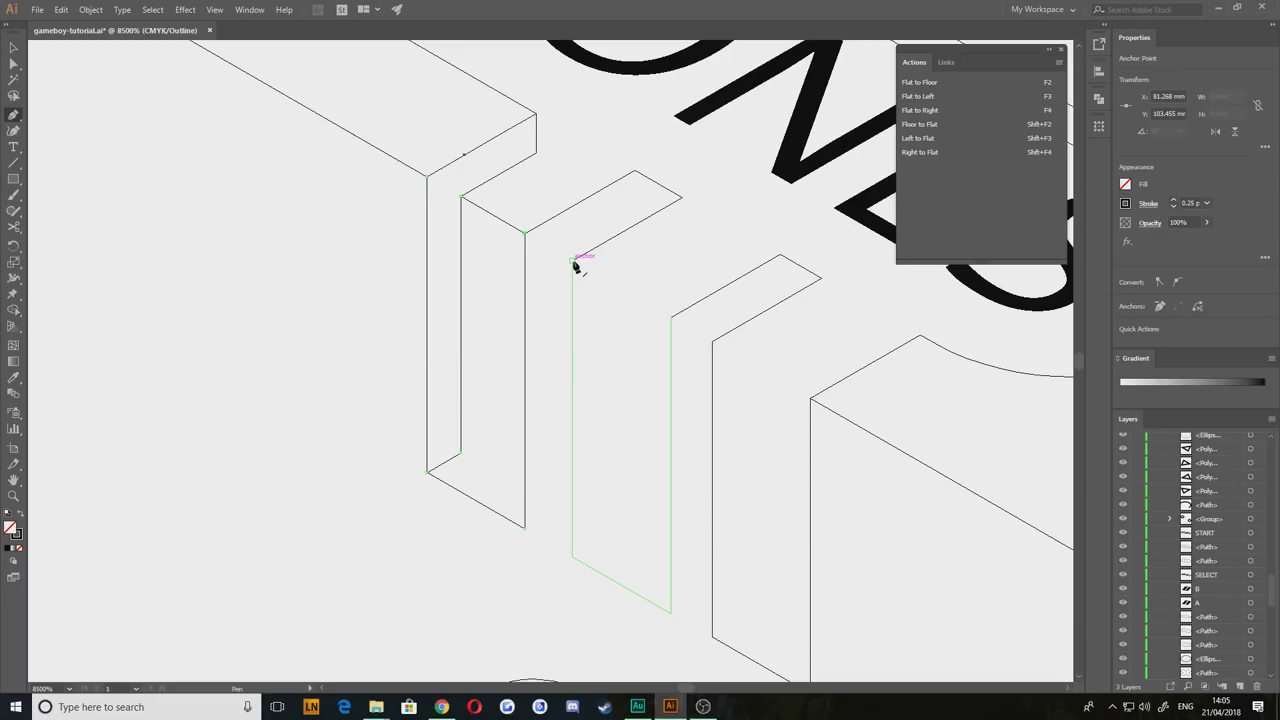
{"action": "left_click_drag", "start_coordinate": [712, 427], "coordinate": [582, 362]}
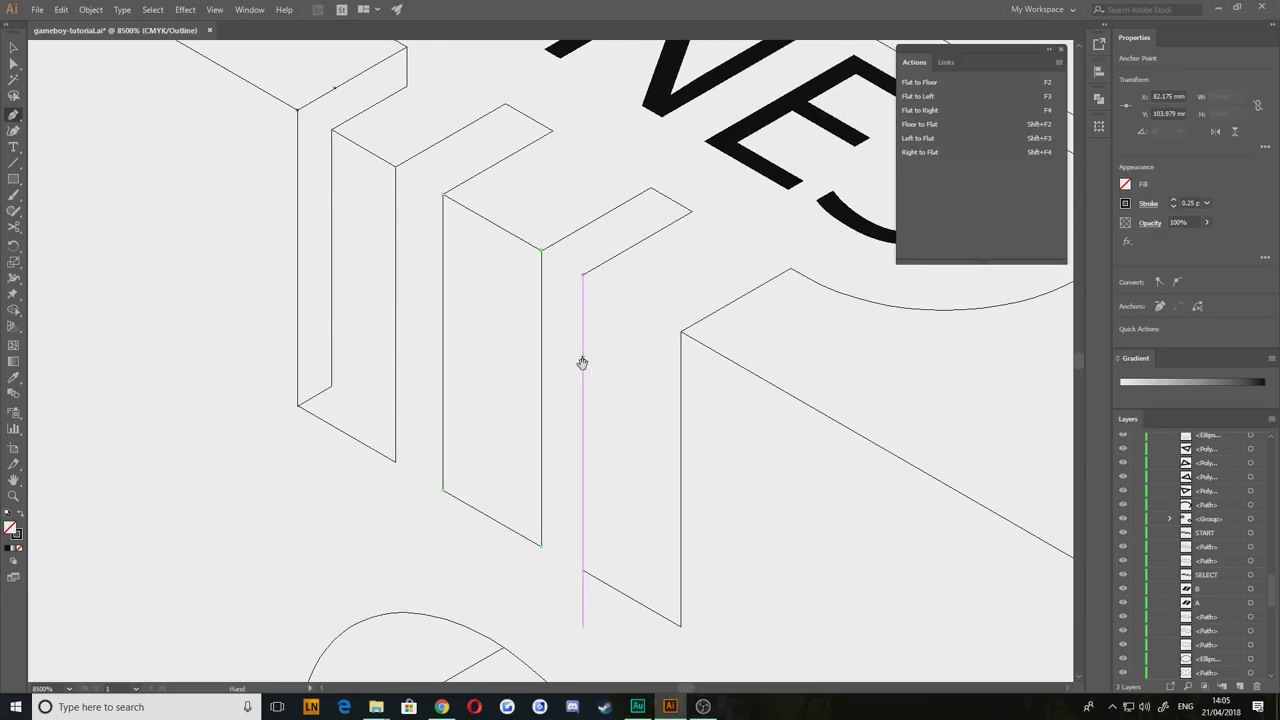
{"action": "left_click", "coordinate": [584, 276]}
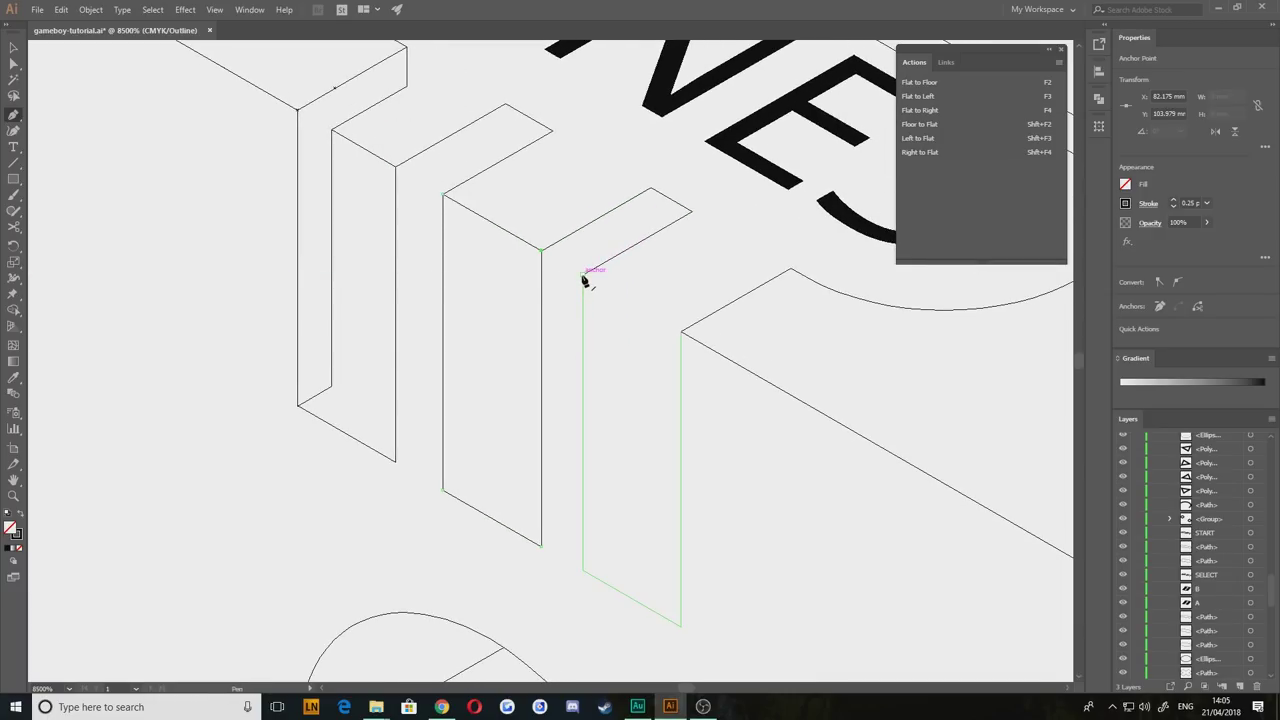
{"action": "left_click", "coordinate": [681, 331]}
{"action": "left_click_drag", "start_coordinate": [569, 344], "coordinate": [689, 403]}
{"action": "key", "text": "v"}
{"action": "left_click", "coordinate": [354, 284]}
Step: Try to move the first strip's top edge line down toward the strip's base
{"action": "left_click_drag", "start_coordinate": [454, 448], "coordinate": [351, 363]}
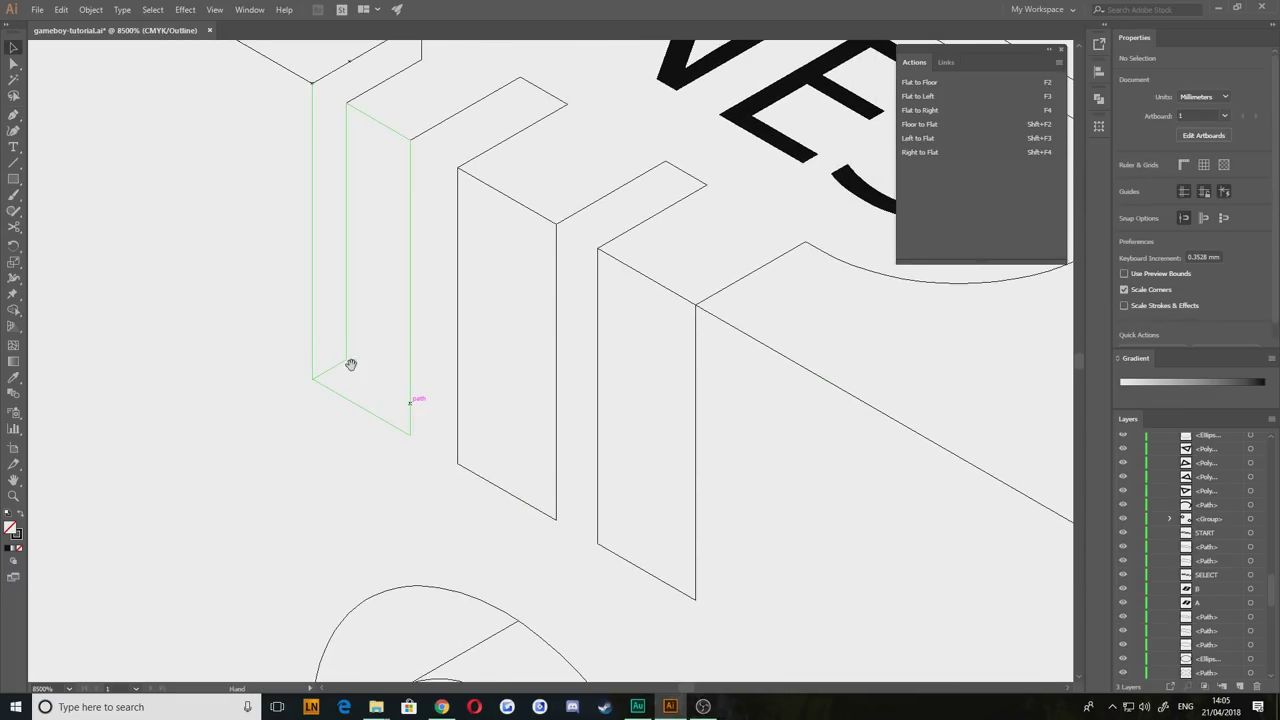
{"action": "left_click_drag", "start_coordinate": [556, 267], "coordinate": [598, 341]}
{"action": "key", "text": "v"}
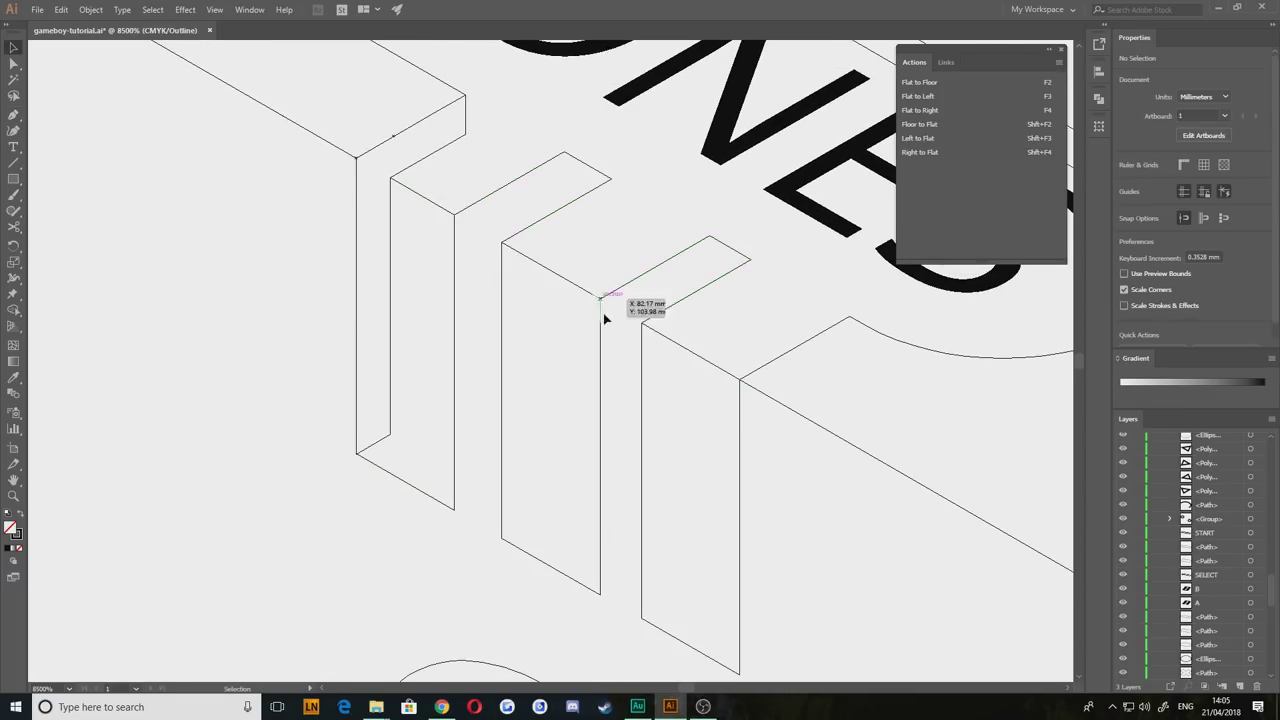
{"action": "key", "text": "h"}
{"action": "left_click_drag", "start_coordinate": [471, 290], "coordinate": [525, 296]}
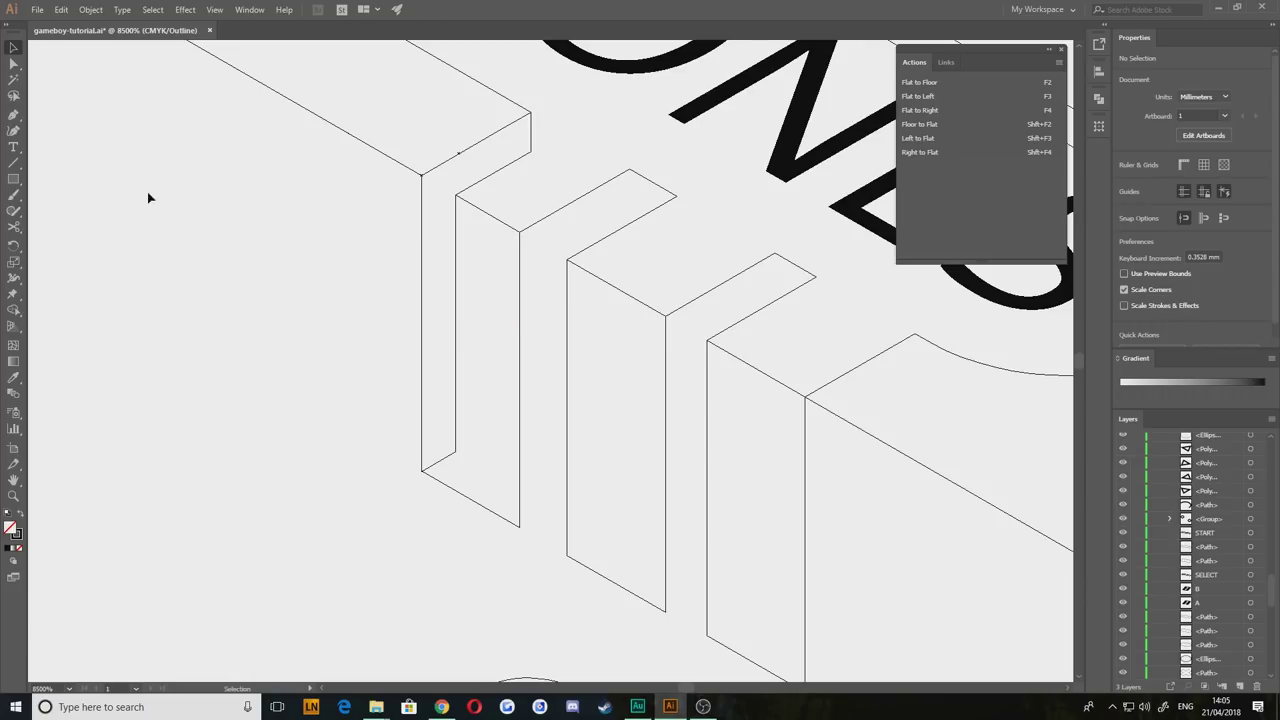
{"action": "left_click_drag", "start_coordinate": [430, 330], "coordinate": [350, 221]}
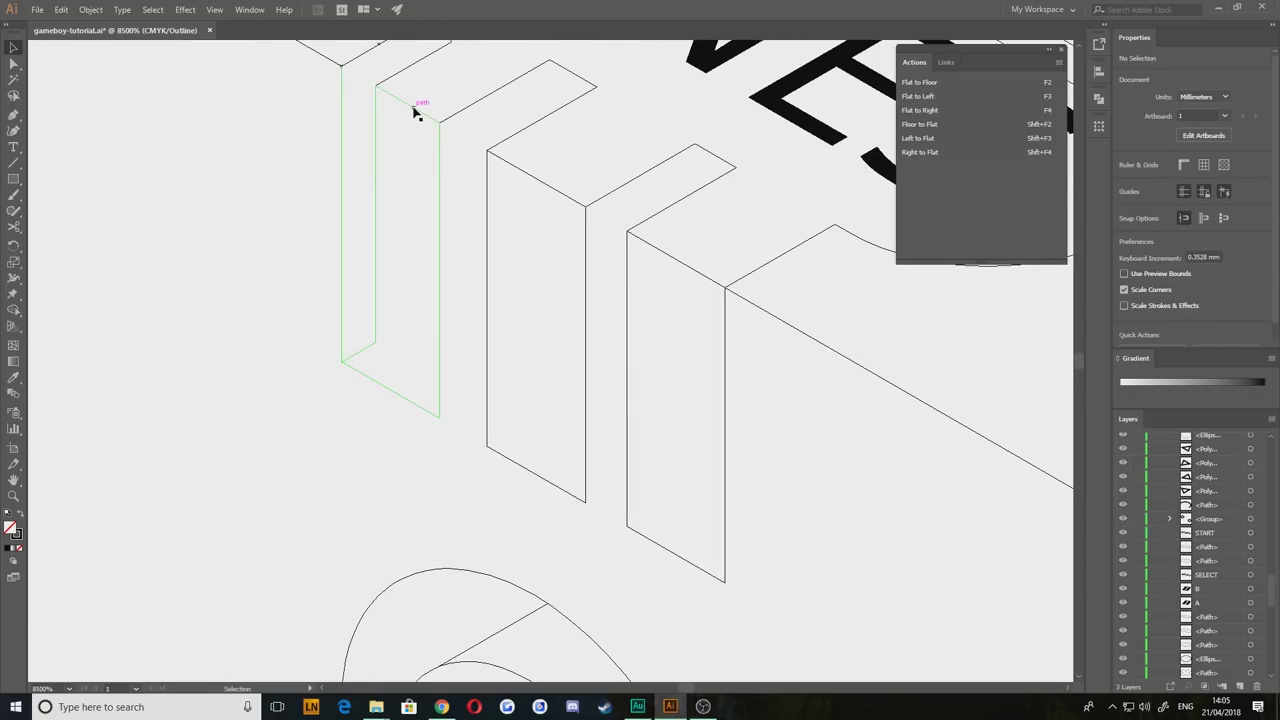
{"action": "left_click", "coordinate": [14, 63]}
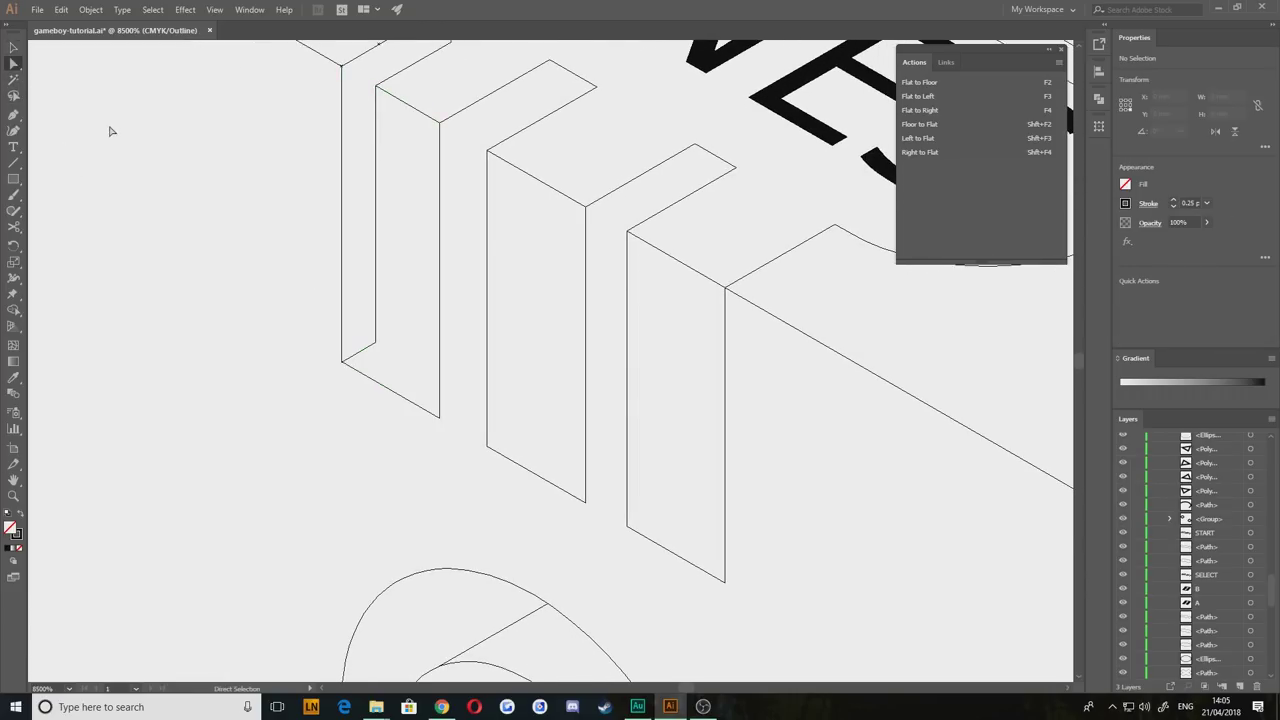
{"action": "left_click", "coordinate": [409, 110]}
{"action": "left_click_drag", "start_coordinate": [408, 111], "coordinate": [394, 334]}
{"action": "key", "text": "ctrl+z"}
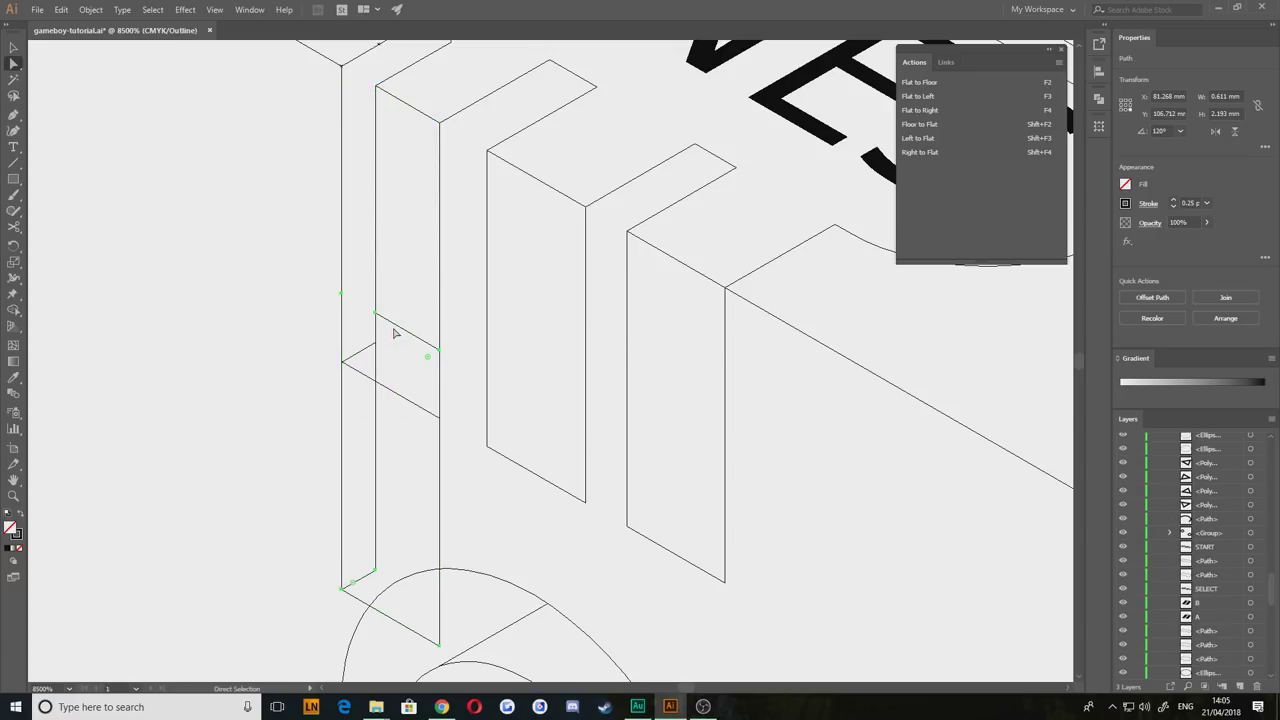
{"action": "left_click", "coordinate": [390, 105]}
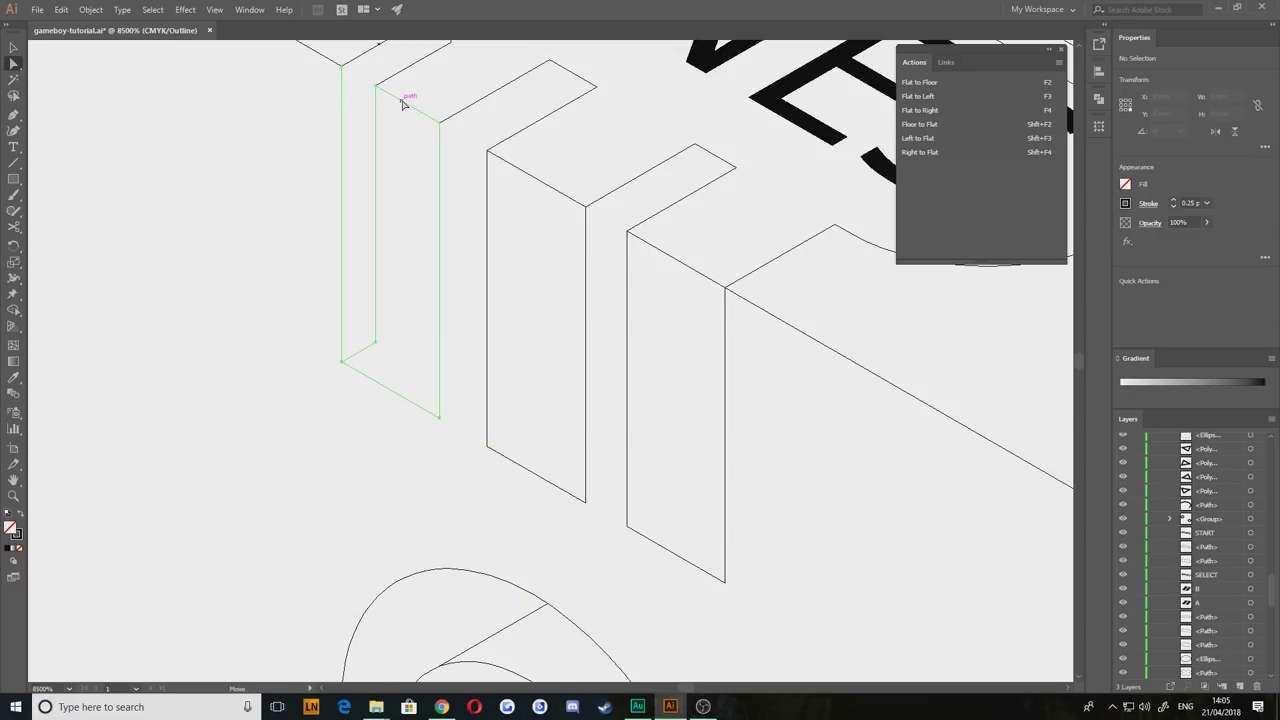
{"action": "left_click", "coordinate": [409, 110]}
{"action": "left_click_drag", "start_coordinate": [409, 110], "coordinate": [402, 369]}
Step: Draw a horizontal line about 1.62 mm long below the first strip and convert it with the Flat to Left action
{"action": "scroll", "coordinate": [388, 351], "scroll_direction": "up", "scroll_amount": 2}
{"action": "mouse_move", "coordinate": [131, 68]}
{"action": "left_mouse_down"}
{"action": "mouse_move", "coordinate": [463, 411]}
{"action": "mouse_move", "coordinate": [595, 469]}
{"action": "mouse_move", "coordinate": [303, 207]}
{"action": "left_mouse_up"}
{"action": "scroll", "coordinate": [546, 449], "scroll_direction": "up", "scroll_amount": 1}
{"action": "scroll", "coordinate": [595, 469], "scroll_direction": "down", "scroll_amount": 2}
{"action": "key", "text": "p"}
{"action": "left_click", "coordinate": [91, 392]}
{"action": "left_click", "coordinate": [611, 392], "text": "shift"}
{"action": "key", "text": "v"}
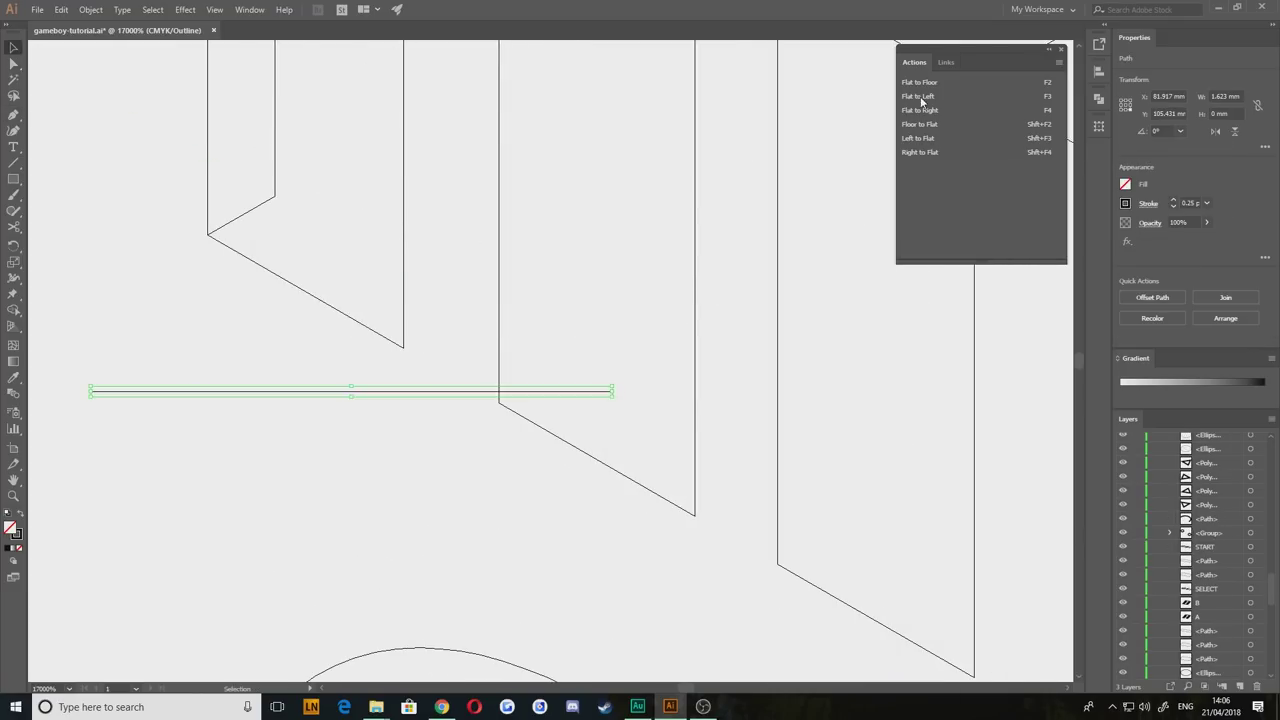
{"action": "left_click", "coordinate": [920, 98]}
Step: Snap the slanted line's start to the first strip's inner bottom corner and extend its other end past the third strip
{"action": "left_click_drag", "start_coordinate": [129, 264], "coordinate": [281, 198]}
{"action": "left_click_drag", "start_coordinate": [419, 319], "coordinate": [426, 644]}
{"action": "left_click_drag", "start_coordinate": [506, 323], "coordinate": [461, 306]}
{"action": "scroll", "coordinate": [540, 404], "scroll_direction": "down", "scroll_amount": 3}
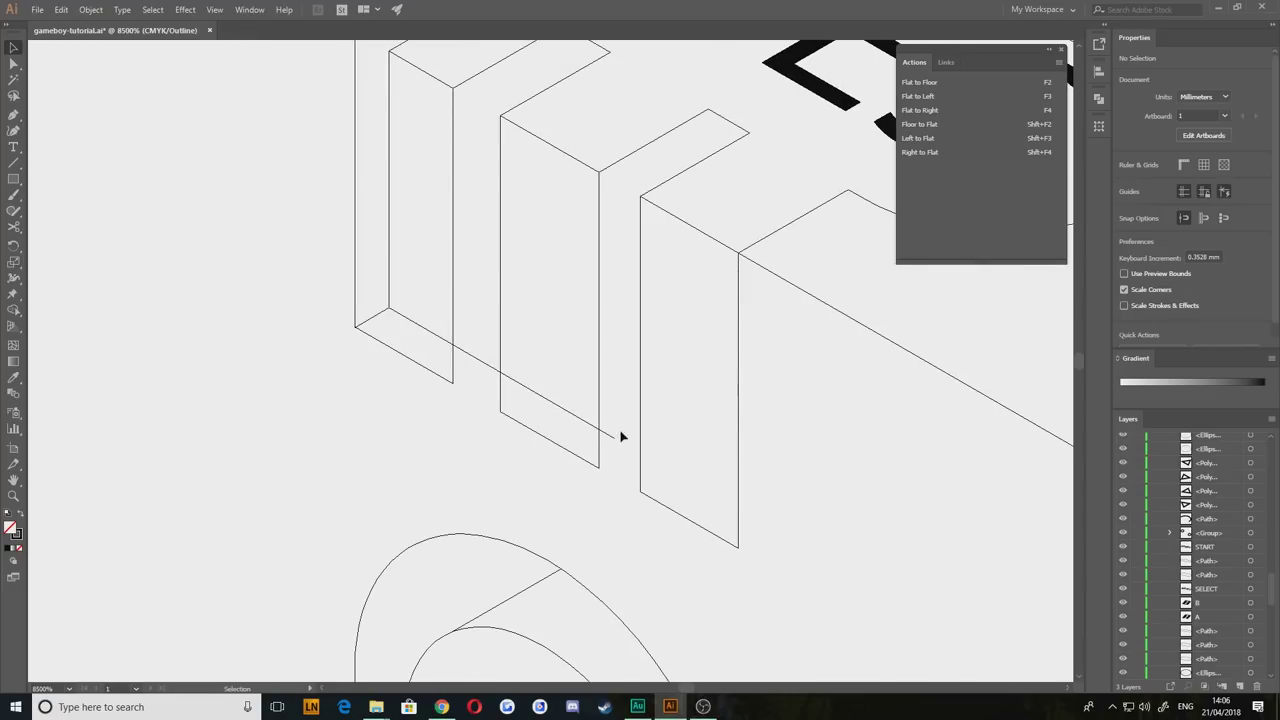
{"action": "left_click_drag", "start_coordinate": [620, 437], "coordinate": [803, 546]}
{"action": "left_click_drag", "start_coordinate": [326, 426], "coordinate": [275, 400]}
Step: Cut the slanted base line at the edges of the three strips and delete the pieces lying outside them
{"action": "key", "text": "c"}
{"action": "left_click", "coordinate": [401, 318]}
{"action": "left_click", "coordinate": [448, 345]}
{"action": "left_click", "coordinate": [547, 402]}
{"action": "left_click", "coordinate": [588, 426]}
{"action": "left_click", "coordinate": [686, 483]}
{"action": "key", "text": "v"}
{"action": "left_click", "coordinate": [718, 501]}
{"action": "key", "text": "Delete"}
{"action": "left_click", "coordinate": [567, 414]}
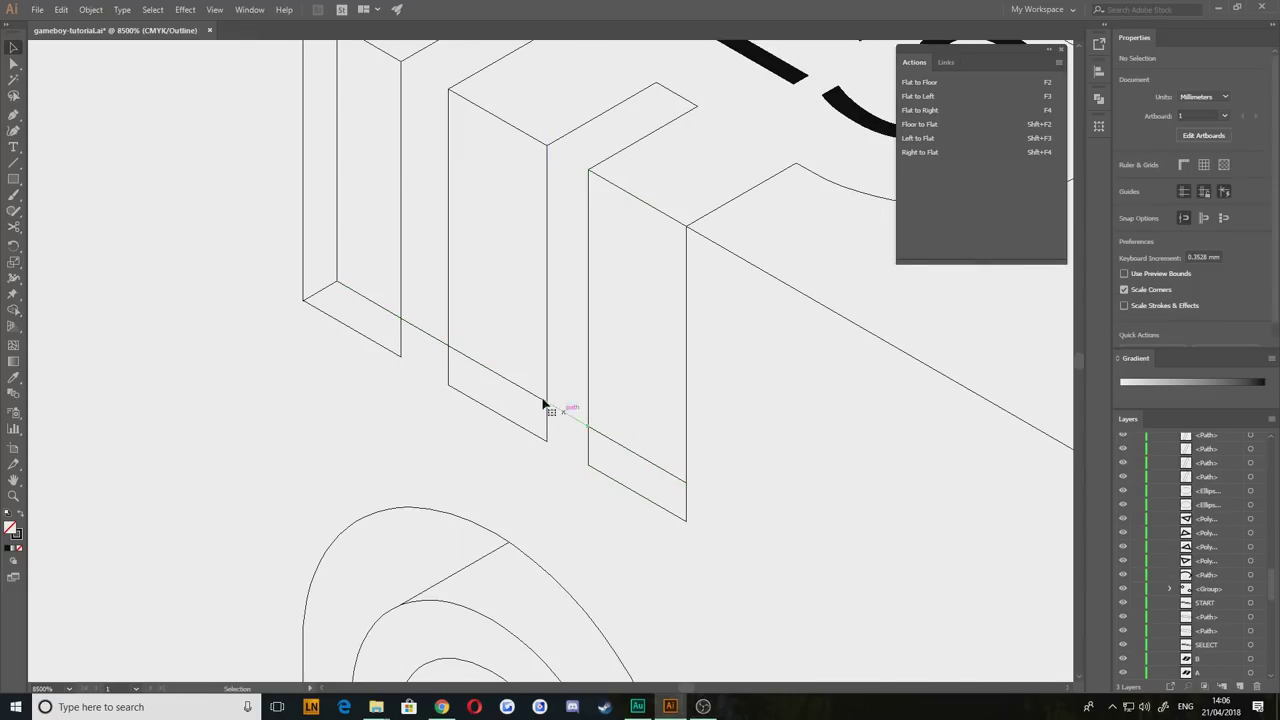
Step: Draw the missing edge segments between the tops of the three strips along the case edge
{"action": "scroll", "coordinate": [474, 227], "scroll_direction": "up", "scroll_amount": 1}
{"action": "mouse_move", "coordinate": [427, 231]}
{"action": "left_mouse_down"}
{"action": "mouse_move", "coordinate": [474, 227]}
{"action": "mouse_move", "coordinate": [407, 243]}
{"action": "left_mouse_up"}
{"action": "left_click", "coordinate": [14, 115]}
{"action": "left_click", "coordinate": [464, 267]}
{"action": "key", "text": "v"}
{"action": "left_click", "coordinate": [291, 287]}
{"action": "scroll", "coordinate": [550, 408], "scroll_direction": "down", "scroll_amount": 2}
{"action": "scroll", "coordinate": [548, 408], "scroll_direction": "up", "scroll_amount": 2}
Step: Place an angled depth line at the second strip's bottom left corner and fit the base line between its end and the right edge
{"action": "key", "text": "a"}
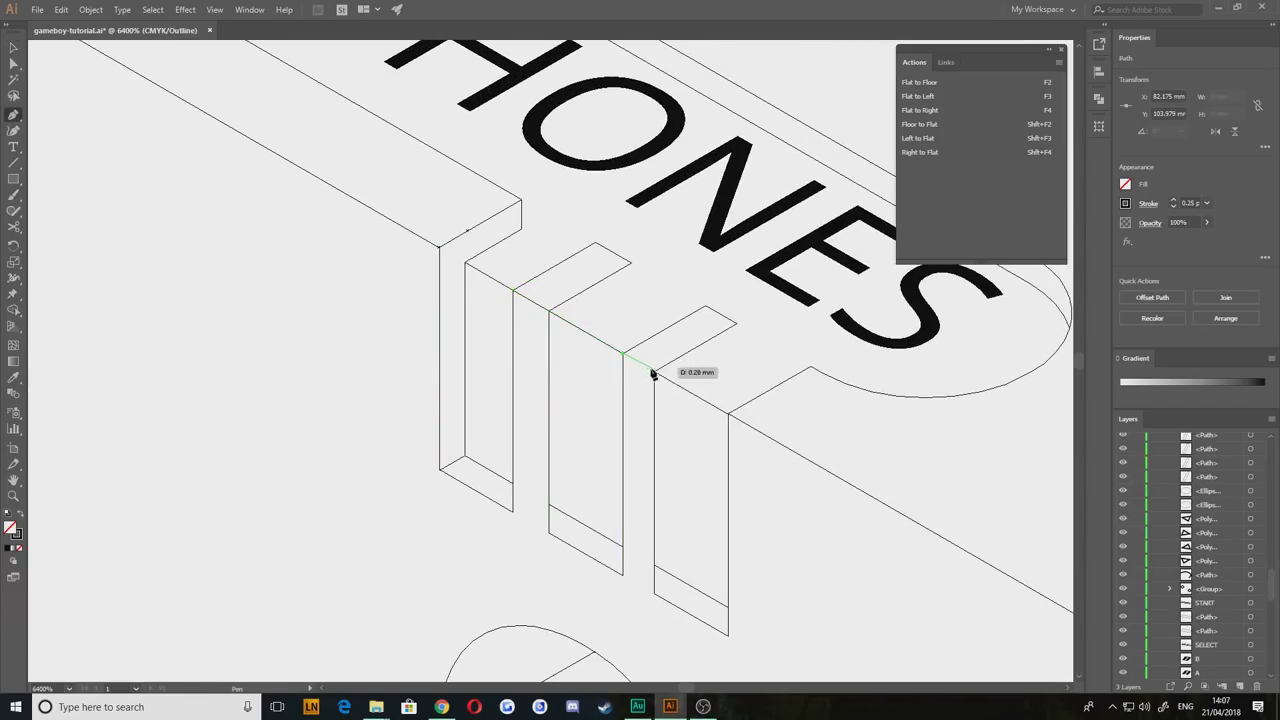
{"action": "scroll", "coordinate": [654, 366], "scroll_direction": "up", "scroll_amount": 1}
{"action": "left_click", "coordinate": [329, 371]}
{"action": "left_click_drag", "start_coordinate": [327, 373], "coordinate": [440, 449]}
{"action": "left_click", "coordinate": [275, 247]}
{"action": "key", "text": "Delete"}
{"action": "scroll", "coordinate": [440, 449], "scroll_direction": "up", "scroll_amount": 5}
{"action": "key", "text": "v"}
{"action": "scroll", "coordinate": [609, 483], "scroll_direction": "down", "scroll_amount": 3}
{"action": "key", "text": "a"}
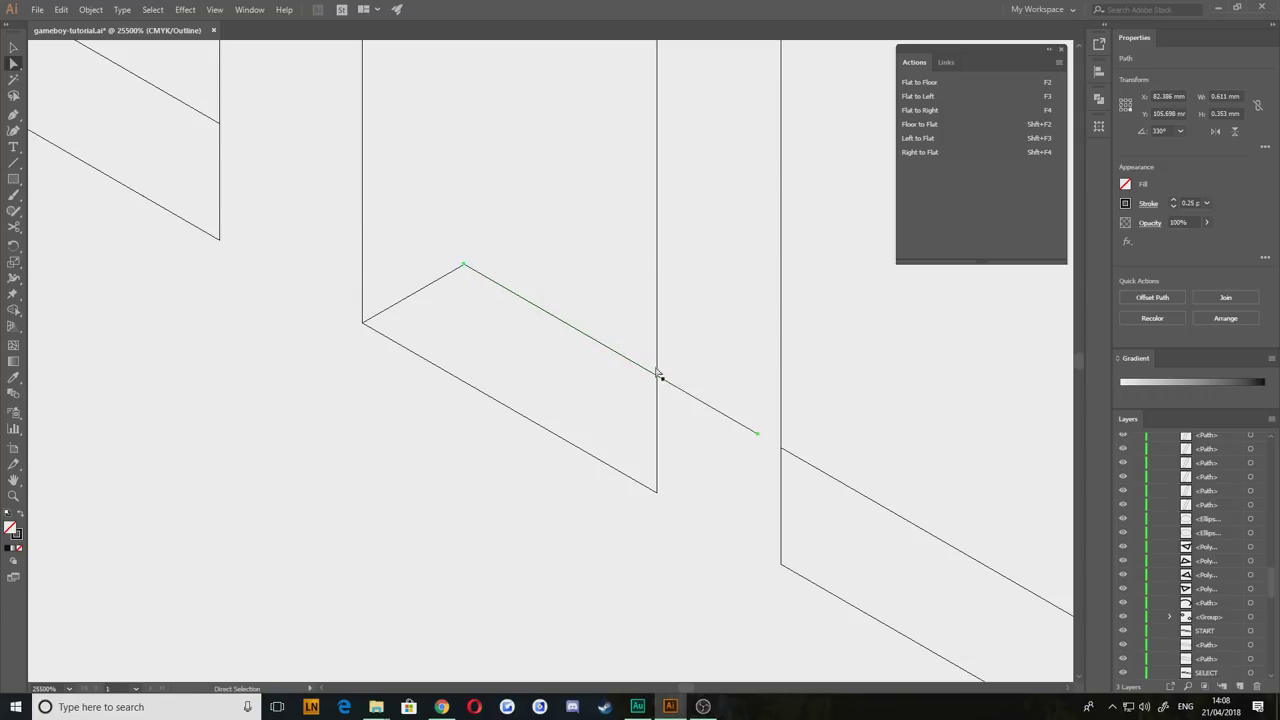
{"action": "left_click_drag", "start_coordinate": [758, 434], "coordinate": [657, 376]}
{"action": "left_click_drag", "start_coordinate": [657, 376], "coordinate": [472, 284]}
Step: Copy the second strip's angled depth line and base line onto the third strip, aligned with its bottom left corner
{"action": "key", "text": "v"}
{"action": "left_click_drag", "start_coordinate": [264, 185], "coordinate": [683, 429], "text": "alt"}
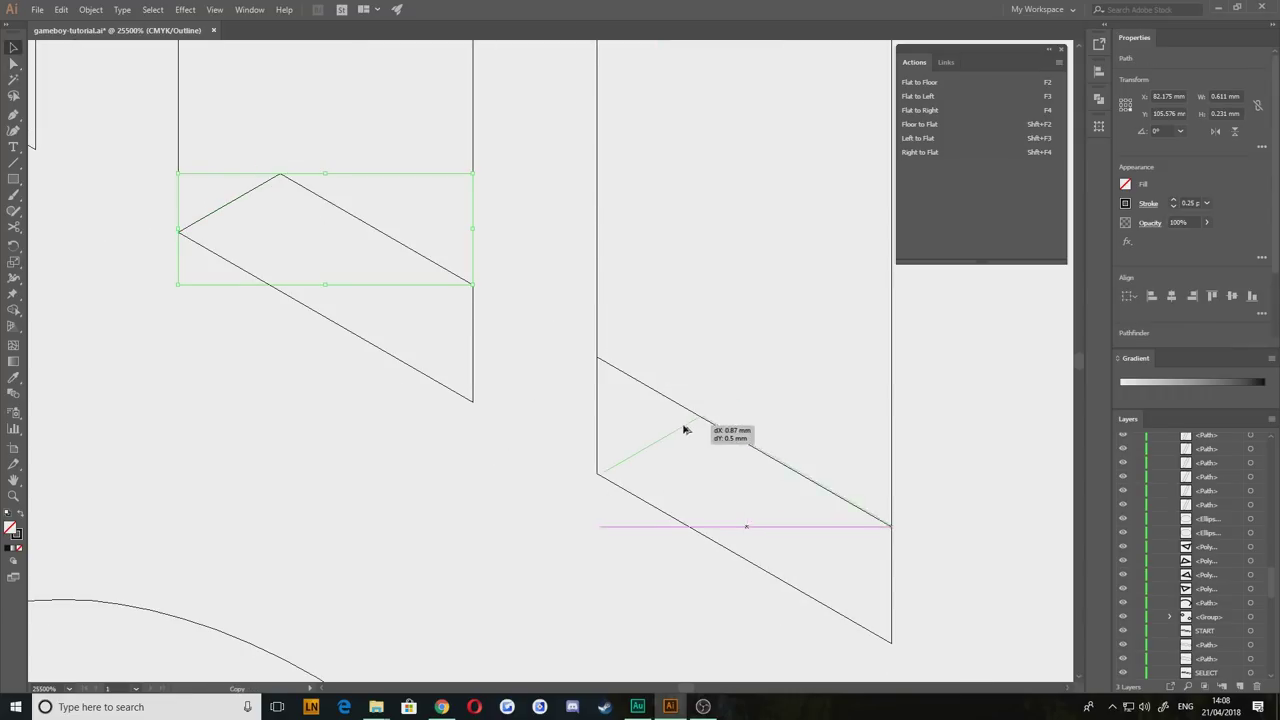
{"action": "scroll", "coordinate": [532, 514], "scroll_direction": "down", "scroll_amount": 3}
Step: Draw vertical lines in the second and third strips from their inner bottom corners up to their top edges
{"action": "key", "text": "p"}
{"action": "left_click", "coordinate": [467, 430]}
{"action": "left_click", "coordinate": [467, 236]}
{"action": "left_click", "coordinate": [522, 384], "text": "ctrl"}
{"action": "left_click", "coordinate": [573, 490]}
{"action": "left_click", "coordinate": [573, 297]}
{"action": "left_click", "coordinate": [229, 259], "text": "ctrl"}
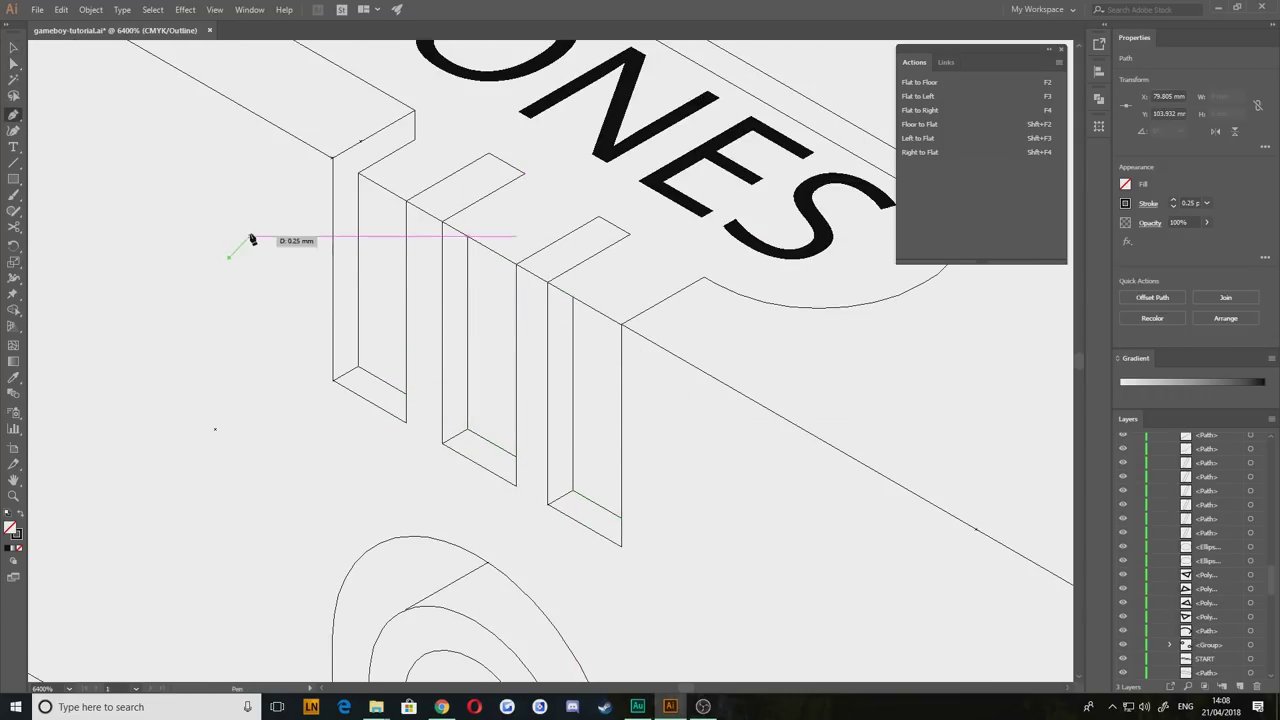
Step: Add a short vertical corner line and a parallel lower depth line to each of the two tabs between the strips
{"action": "key", "text": "v"}
{"action": "mouse_move", "coordinate": [400, 145]}
{"action": "left_mouse_down"}
{"action": "mouse_move", "coordinate": [469, 234]}
{"action": "mouse_move", "coordinate": [596, 283]}
{"action": "mouse_move", "coordinate": [699, 353]}
{"action": "left_mouse_up"}
{"action": "left_click", "coordinate": [613, 300]}
{"action": "left_click", "coordinate": [260, 491]}
{"action": "left_click_drag", "start_coordinate": [260, 491], "coordinate": [215, 473]}
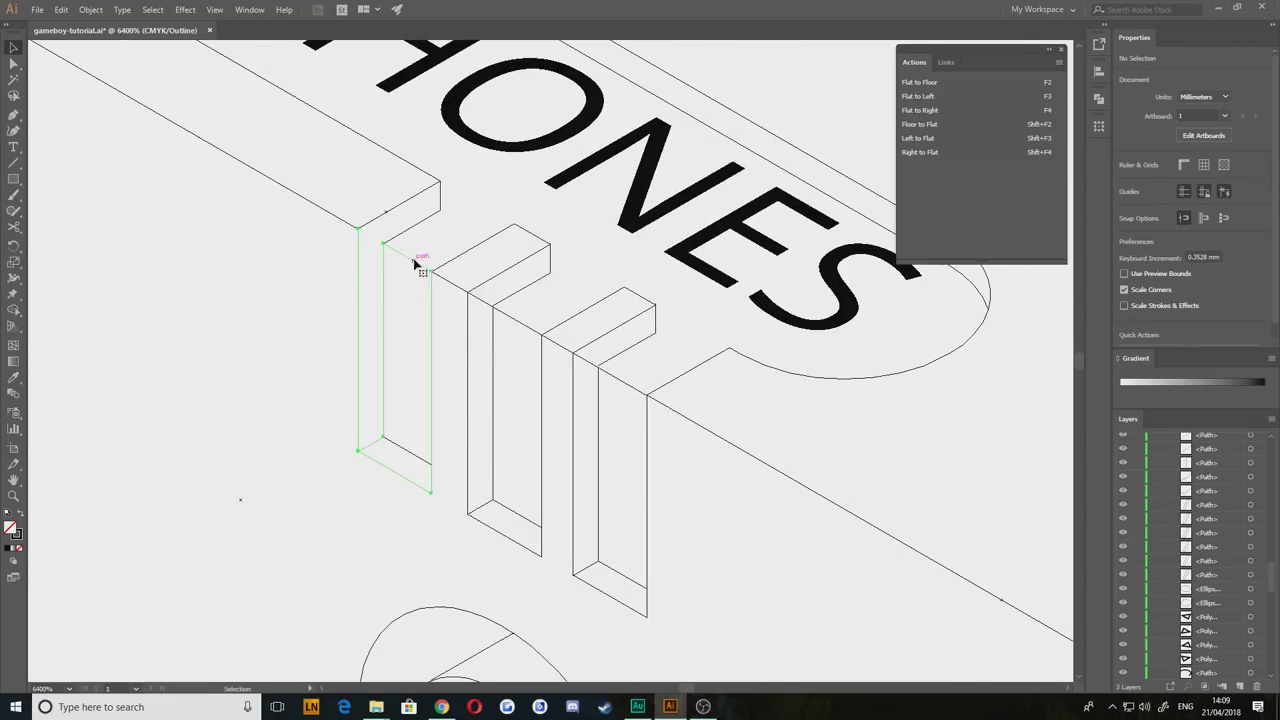
{"action": "left_click", "coordinate": [504, 315]}
{"action": "key", "text": "a"}
{"action": "scroll", "coordinate": [507, 297], "scroll_direction": "up", "scroll_amount": 3}
{"action": "scroll", "coordinate": [498, 335], "scroll_direction": "up", "scroll_amount": 1}
{"action": "left_click_drag", "start_coordinate": [651, 252], "coordinate": [664, 480]}
{"action": "left_click_drag", "start_coordinate": [697, 239], "coordinate": [699, 215]}
{"action": "key", "text": "ctrl+z"}
Step: Cut the case edge line at the second strip's outer and inner left corners and delete the short segment between them
{"action": "key", "text": "v"}
{"action": "left_click_drag", "start_coordinate": [697, 168], "coordinate": [836, 318]}
{"action": "left_click_drag", "start_coordinate": [836, 318], "coordinate": [837, 325], "text": "shift"}
{"action": "scroll", "coordinate": [837, 325], "scroll_direction": "down", "scroll_amount": 1}
{"action": "left_click", "coordinate": [391, 311]}
{"action": "key", "text": "c"}
{"action": "left_click", "coordinate": [459, 255]}
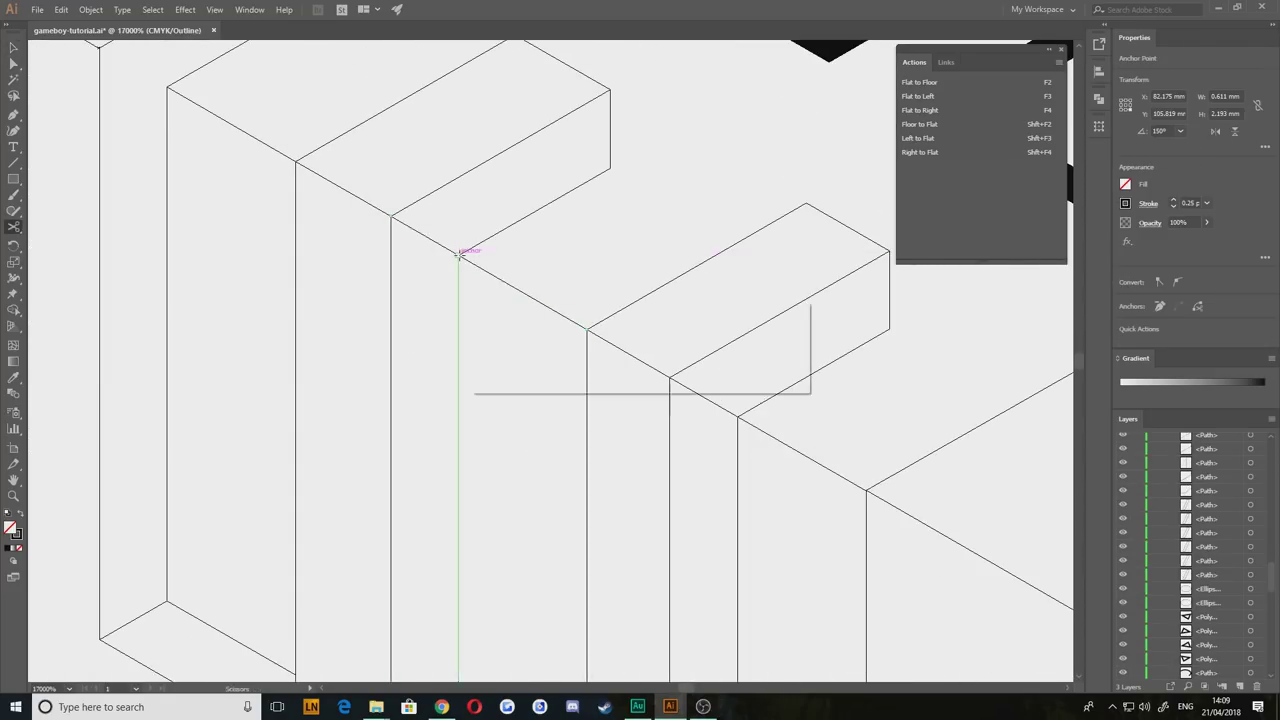
{"action": "key", "text": "Return"}
{"action": "left_click", "coordinate": [465, 259]}
{"action": "key", "text": "a"}
{"action": "key", "text": "Delete"}
{"action": "left_click", "coordinate": [80, 138]}
Step: Cut out the short case edge segment that crosses the third strip's opening between its outer and inner left corners
{"action": "left_click_drag", "start_coordinate": [702, 415], "coordinate": [530, 272]}
{"action": "left_click", "coordinate": [500, 257]}
{"action": "key", "text": "c"}
{"action": "left_click", "coordinate": [503, 257]}
{"action": "key", "text": "a"}
{"action": "key", "text": "Delete"}
{"action": "left_click", "coordinate": [588, 438]}
{"action": "key", "text": "v"}
{"action": "scroll", "coordinate": [588, 438], "scroll_direction": "down", "scroll_amount": 4}
Step: Convert the PHONES text to outlines and duplicate it straight down by about 0.2 mm
{"action": "right_click", "coordinate": [235, 299]}
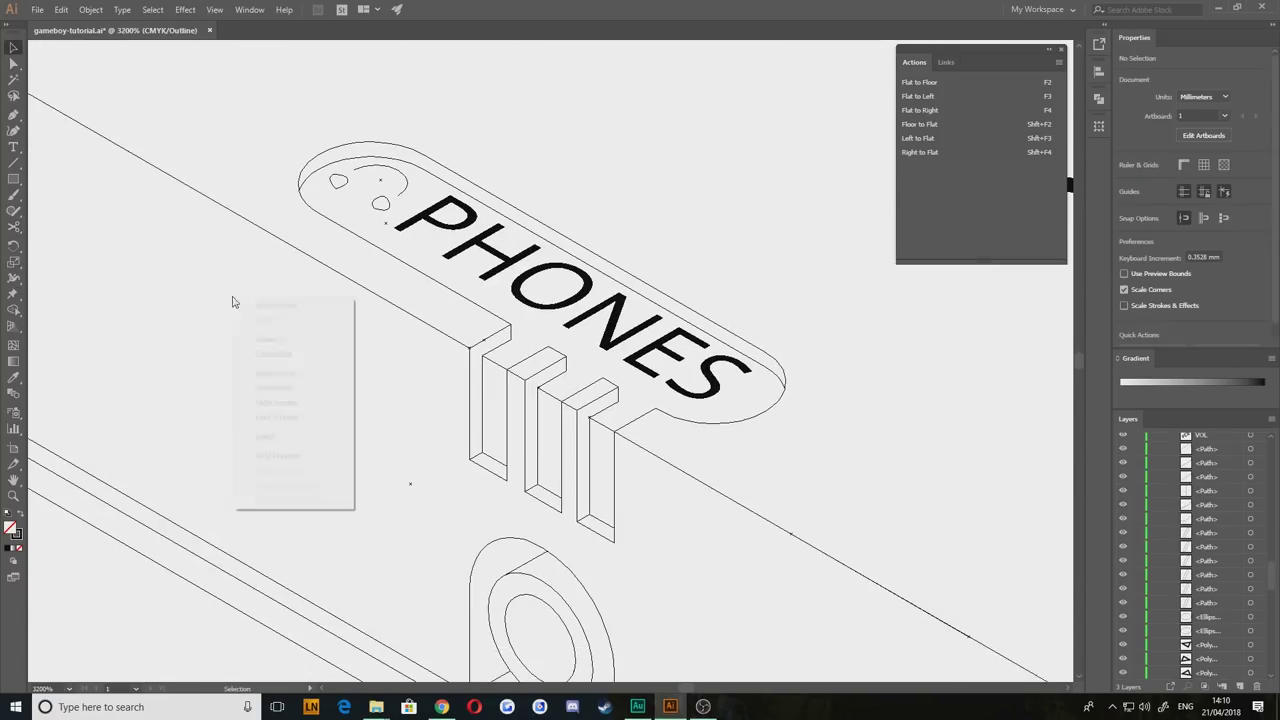
{"action": "left_click", "coordinate": [312, 430]}
{"action": "right_click", "coordinate": [222, 290]}
{"action": "left_click", "coordinate": [312, 427]}
{"action": "left_click", "coordinate": [426, 194]}
{"action": "key", "text": "ctrl+shift+o"}
{"action": "scroll", "coordinate": [430, 200], "scroll_direction": "up", "scroll_amount": 1}
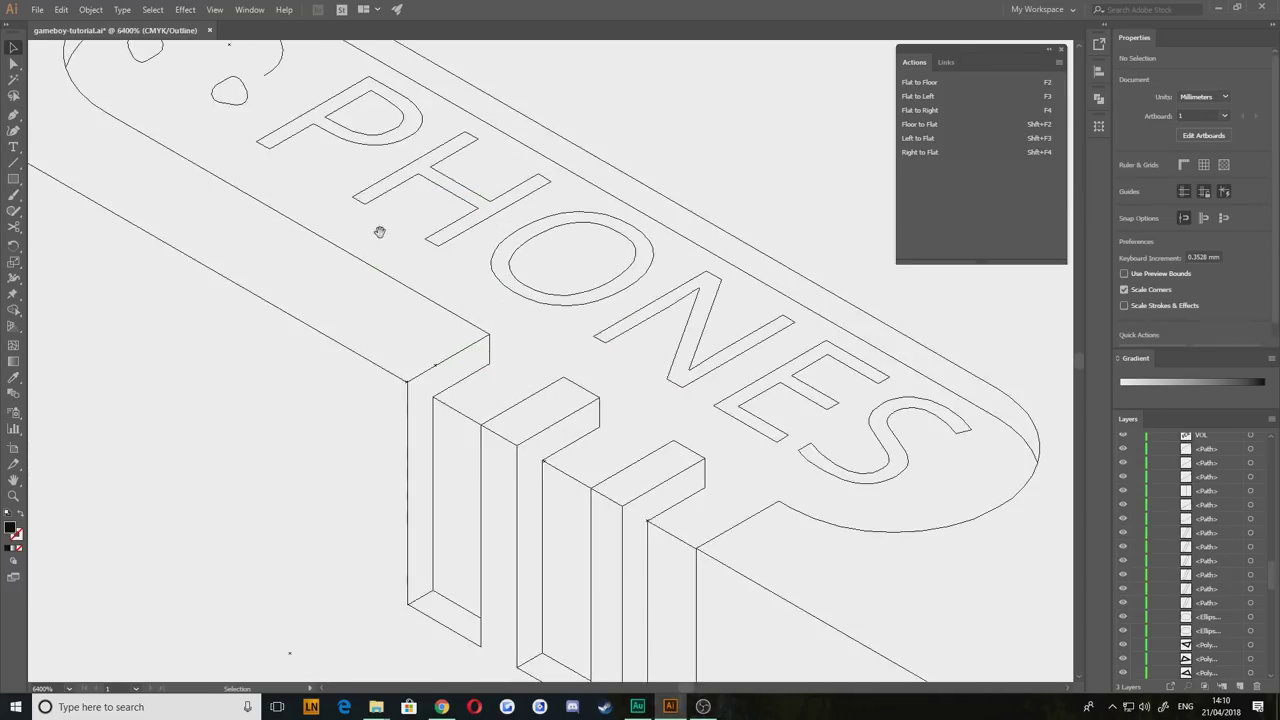
{"action": "left_click_drag", "start_coordinate": [389, 215], "coordinate": [389, 240], "text": "alt"}
Step: Connect the two copies of the letter P with vertical depth lines at its foot corners, inner corner and outer bowl edge
{"action": "key", "text": "p"}
{"action": "left_click", "coordinate": [339, 248]}
{"action": "left_click", "coordinate": [339, 273]}
{"action": "left_click", "coordinate": [352, 282]}
{"action": "left_click", "coordinate": [352, 256]}
{"action": "left_click", "coordinate": [380, 291], "text": "ctrl"}
{"action": "left_click", "coordinate": [396, 256]}
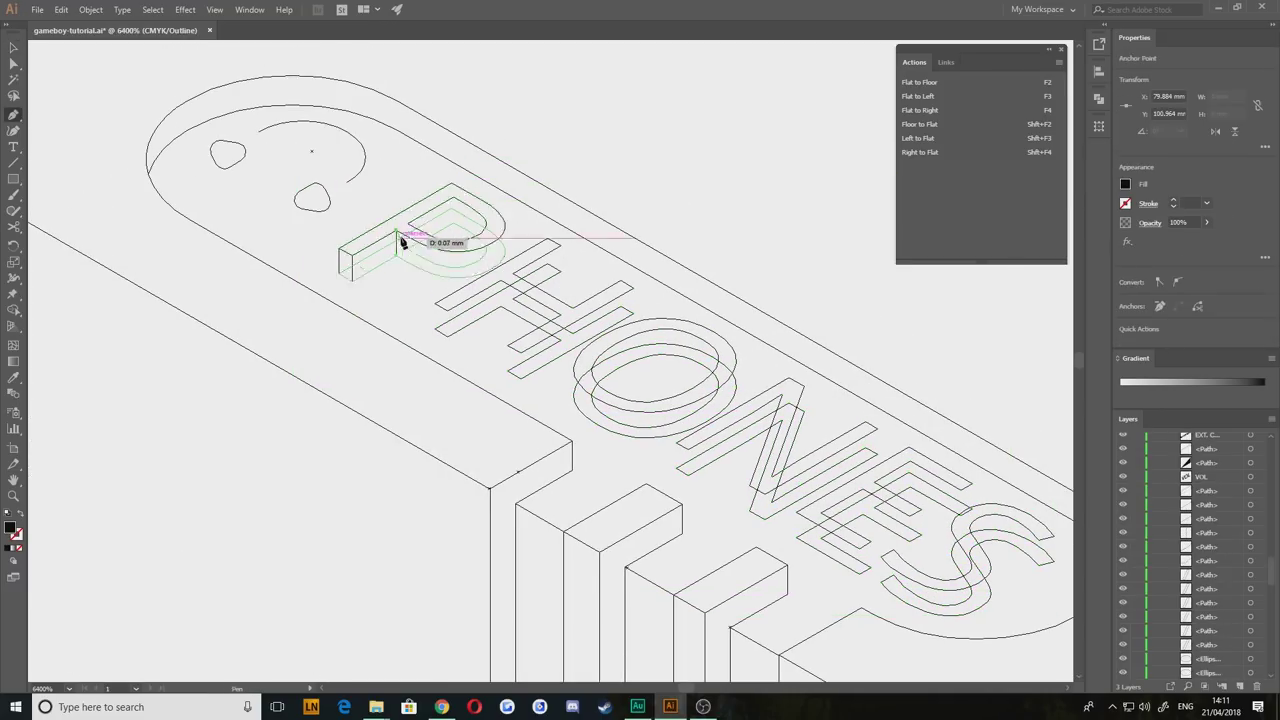
{"action": "left_click", "coordinate": [396, 231]}
{"action": "left_click", "coordinate": [420, 291], "text": "ctrl"}
{"action": "left_click", "coordinate": [505, 250]}
{"action": "left_click", "coordinate": [505, 223]}
{"action": "left_click", "coordinate": [419, 291], "text": "ctrl"}
Step: Remove the hidden overlapping lines of the letter P with the Shape Builder
{"action": "key", "text": "ctrl+a"}
{"action": "key", "text": "shift+m"}
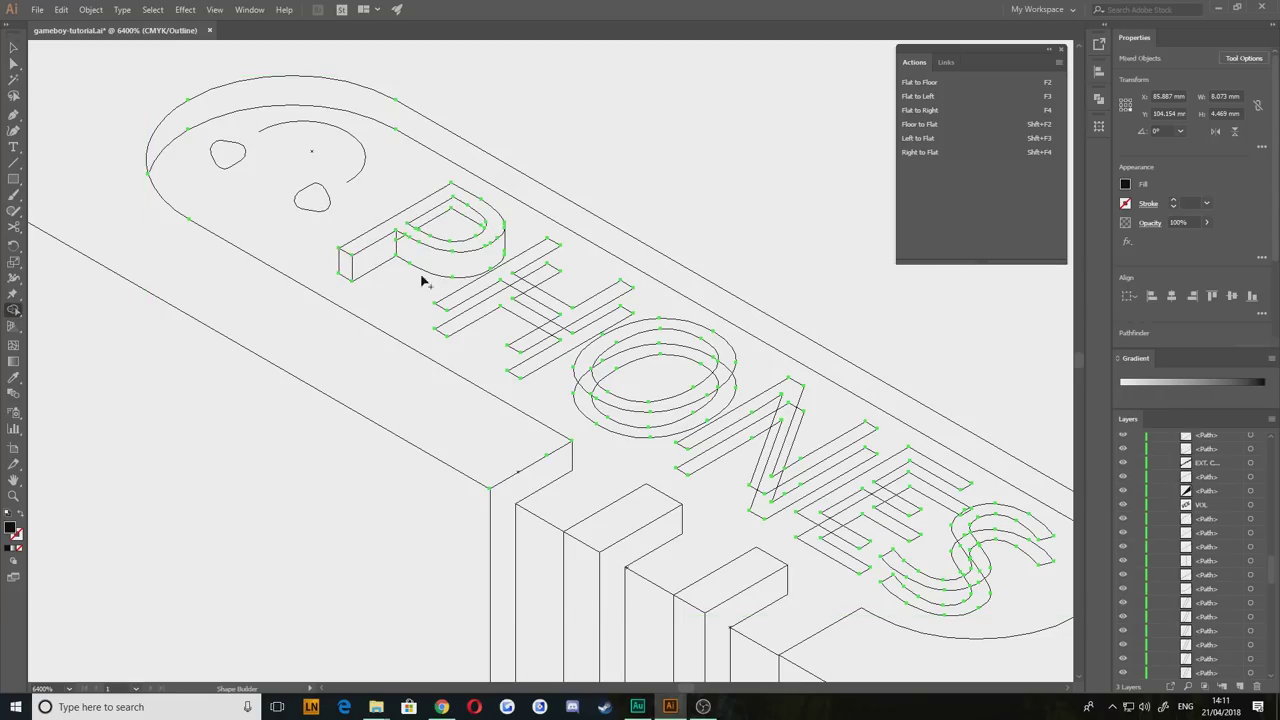
{"action": "left_click", "coordinate": [334, 371], "text": "ctrl"}
{"action": "left_click_drag", "start_coordinate": [334, 371], "coordinate": [209, 326]}
Step: Draw vertical depth lines at the foot corners of the H's first leg and at its inner crossbar corner
{"action": "key", "text": "p"}
{"action": "left_click", "coordinate": [310, 259]}
{"action": "left_click", "coordinate": [310, 284]}
{"action": "left_click", "coordinate": [322, 291]}
{"action": "left_click", "coordinate": [322, 266]}
{"action": "left_click", "coordinate": [343, 294], "text": "ctrl"}
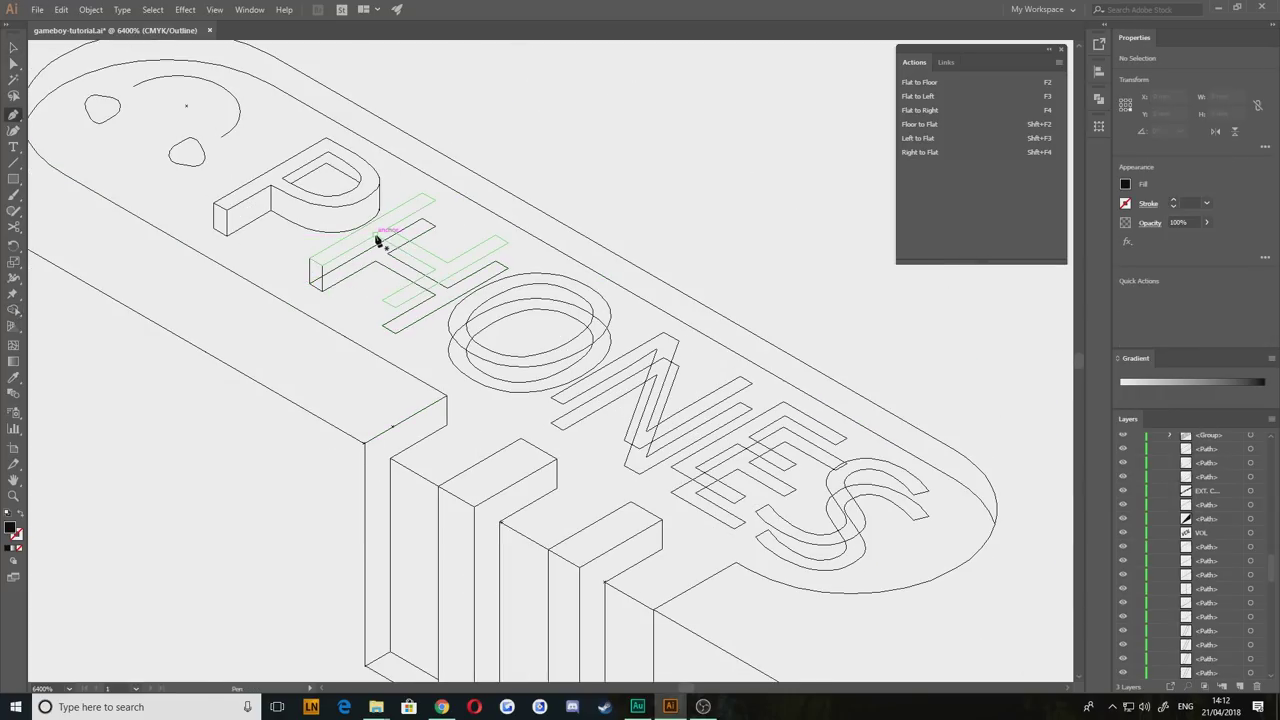
{"action": "left_click", "coordinate": [377, 237]}
{"action": "left_click", "coordinate": [377, 267]}
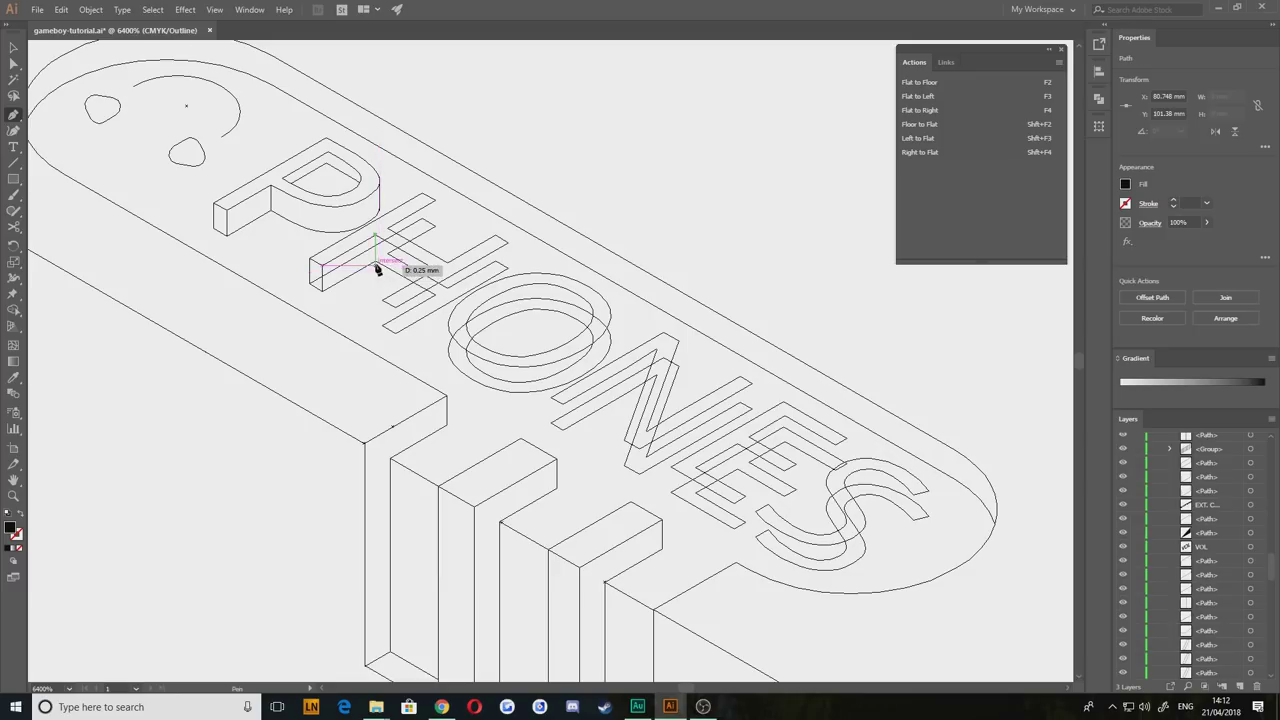
{"action": "key", "text": "ctrl+shift+a"}
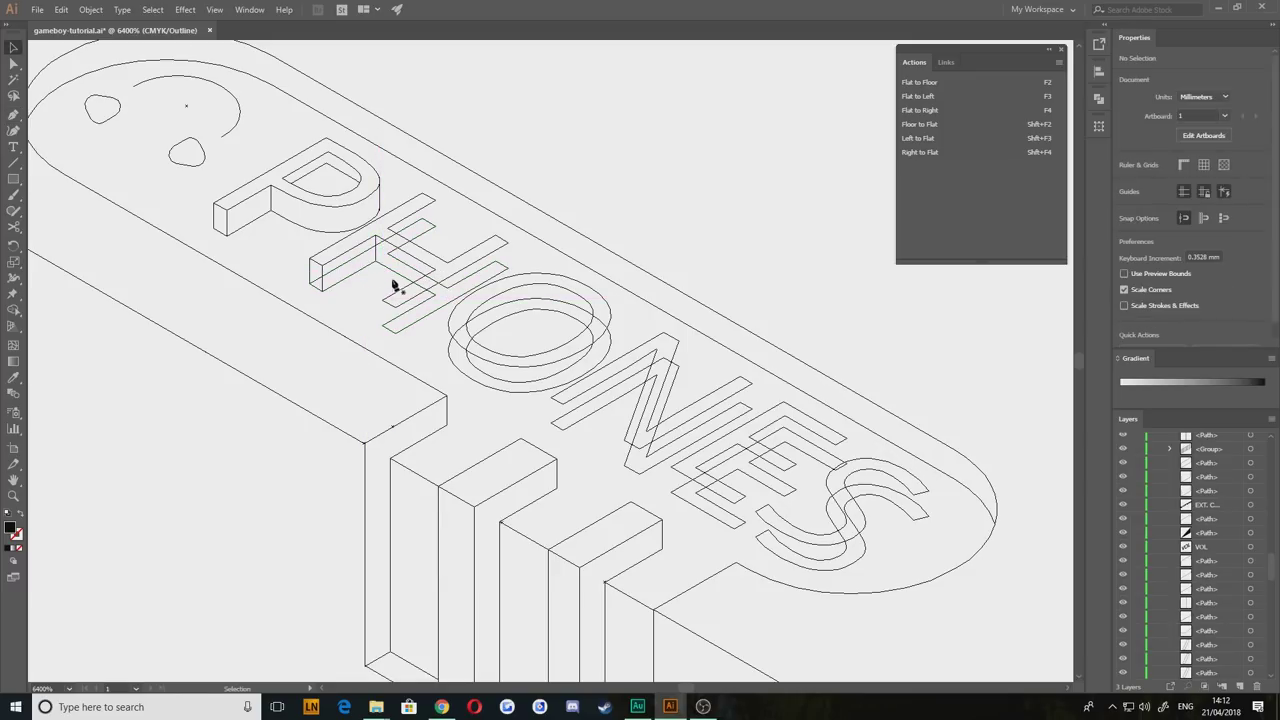
Step: Draw vertical depth lines at both foot corners of the H's second leg
{"action": "left_click", "coordinate": [394, 307]}
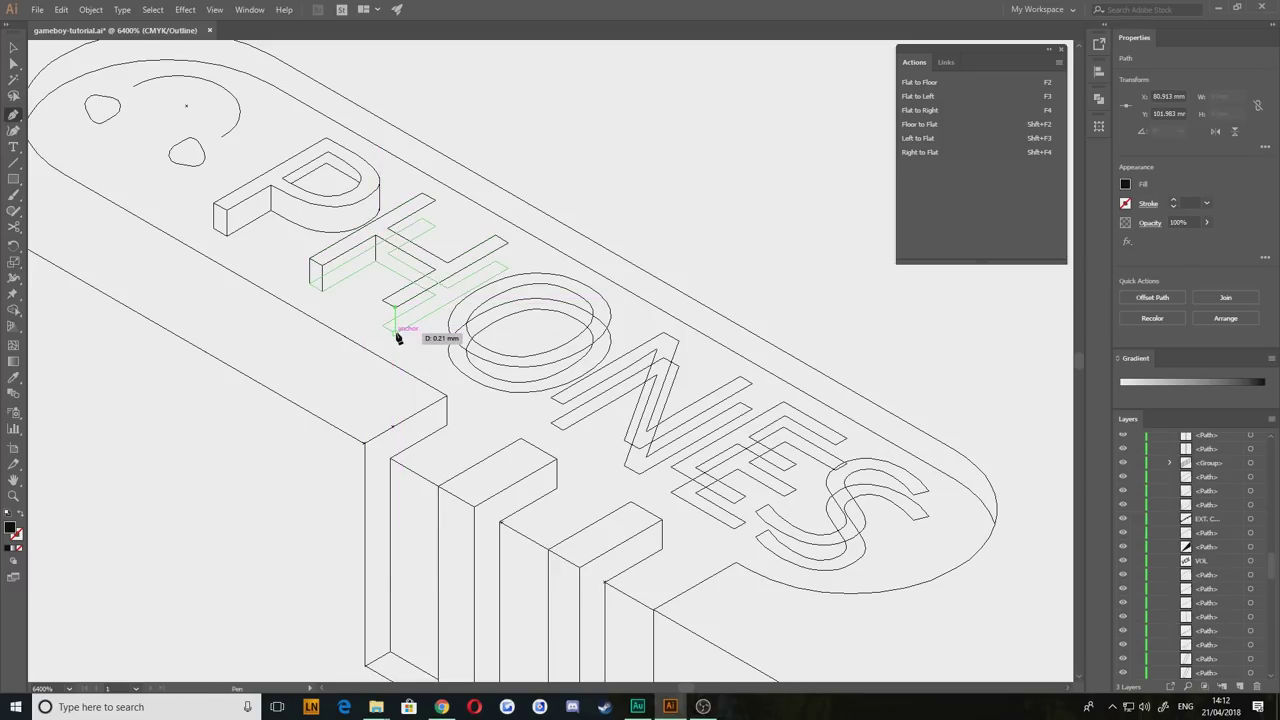
{"action": "left_click", "coordinate": [396, 333]}
{"action": "left_click", "coordinate": [380, 313], "text": "ctrl"}
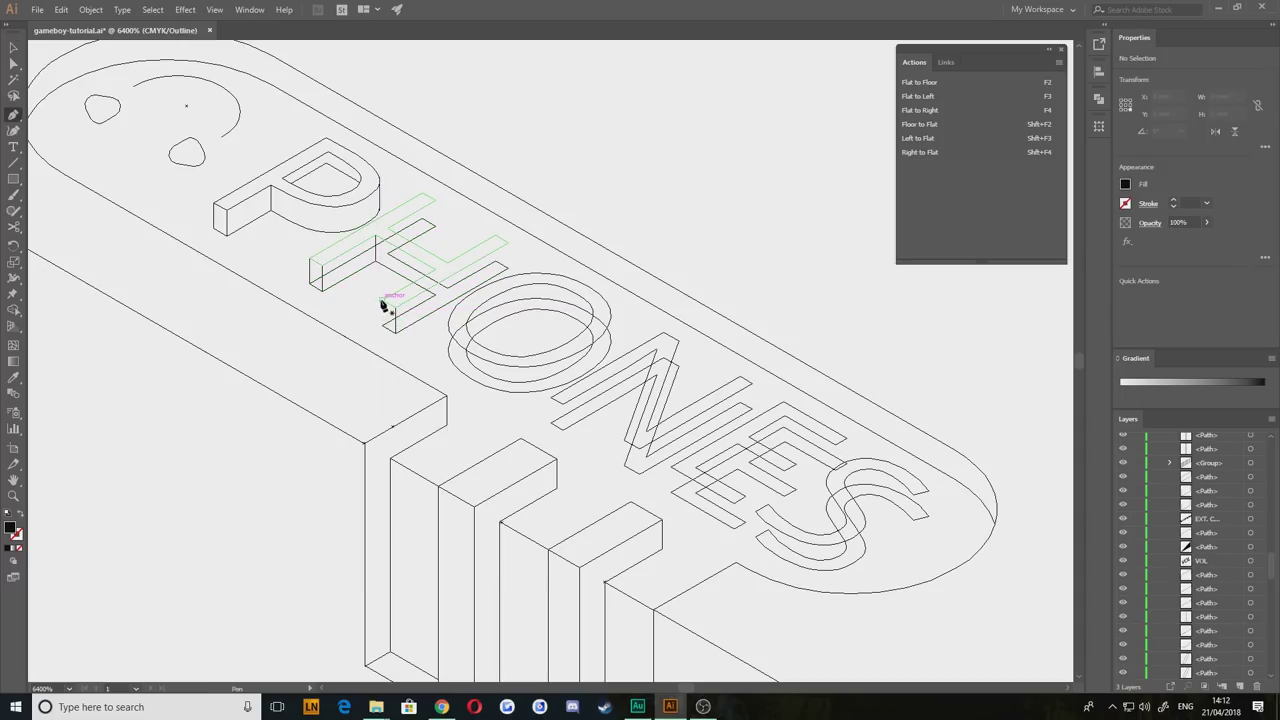
{"action": "left_click", "coordinate": [381, 300]}
{"action": "left_click", "coordinate": [390, 328]}
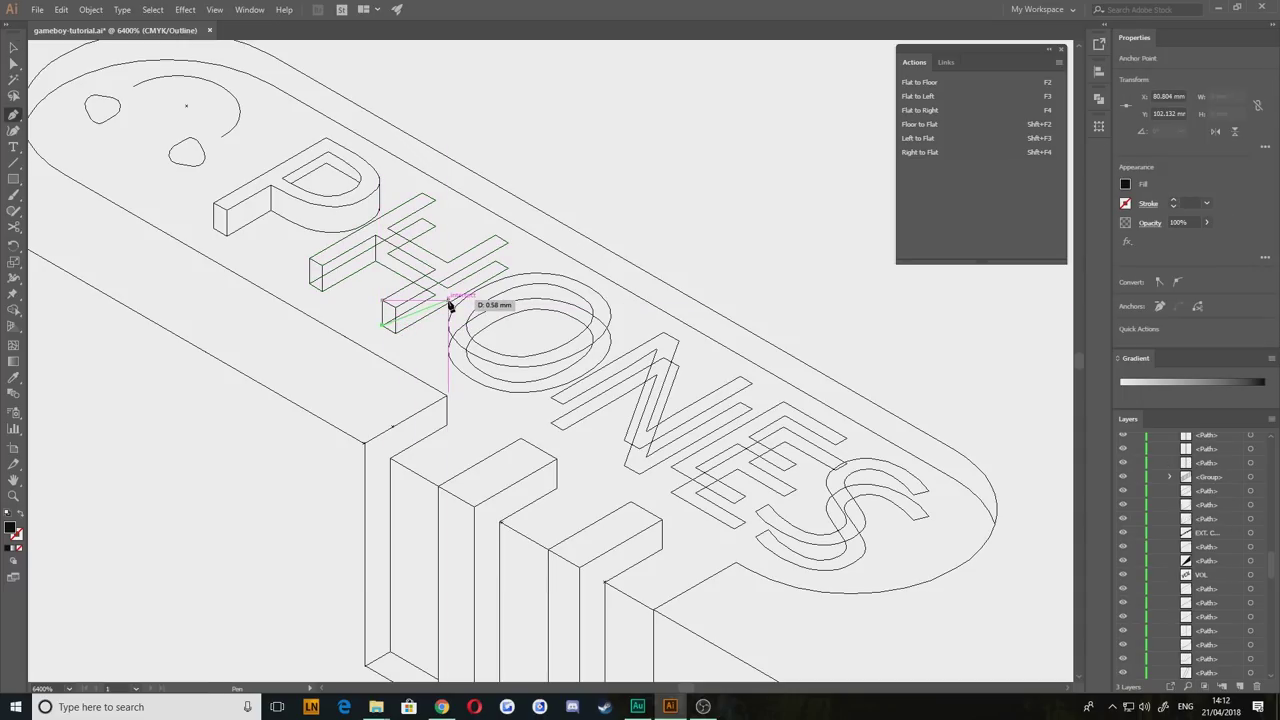
{"action": "key", "text": "v"}
{"action": "key", "text": "ctrl+shift+a"}
Step: Draw vertical depth lines at the upper end corners of both legs of the H
{"action": "key", "text": "p"}
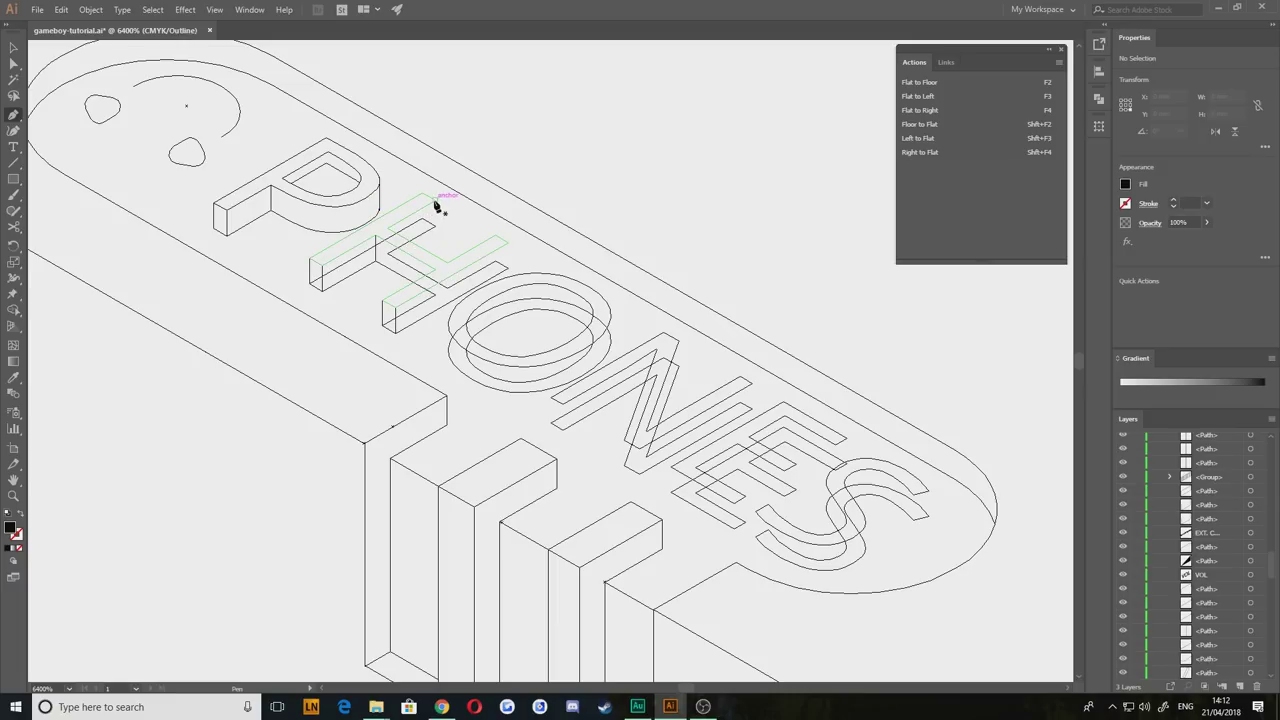
{"action": "left_click", "coordinate": [434, 199]}
{"action": "left_click", "coordinate": [433, 226]}
{"action": "key", "text": "v"}
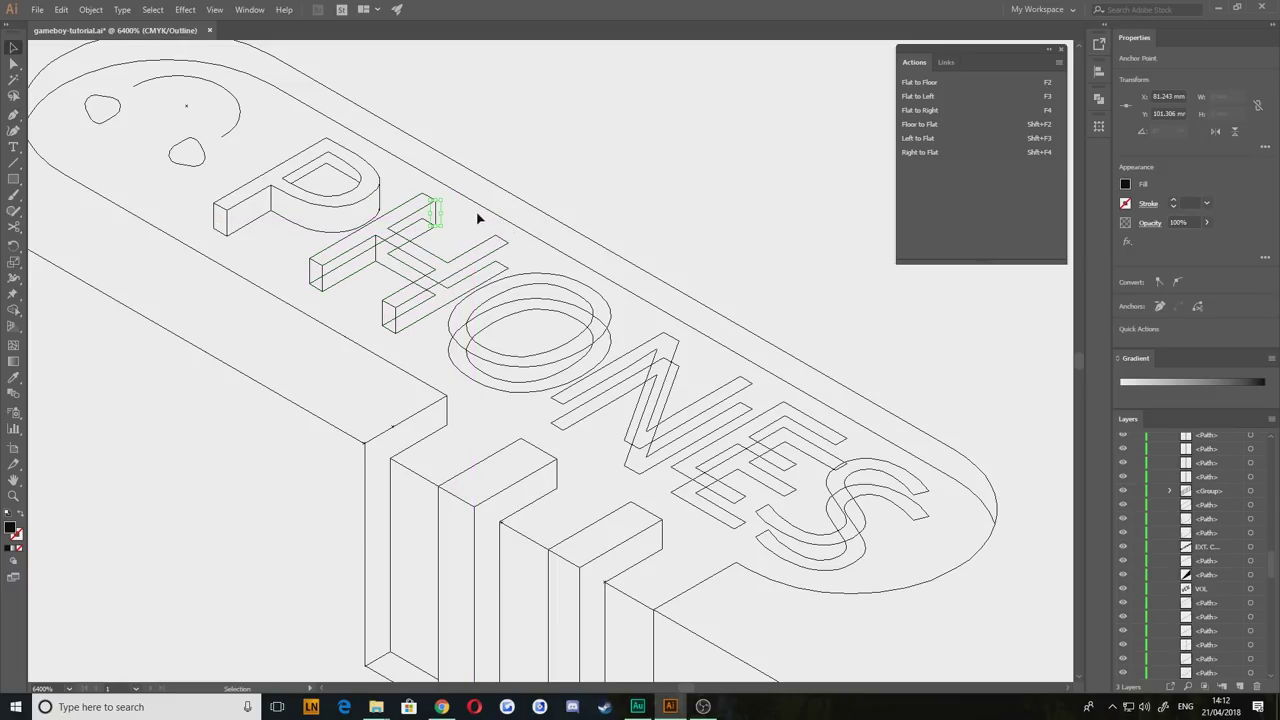
{"action": "left_click", "coordinate": [478, 218]}
{"action": "key", "text": "p"}
{"action": "left_click", "coordinate": [508, 243]}
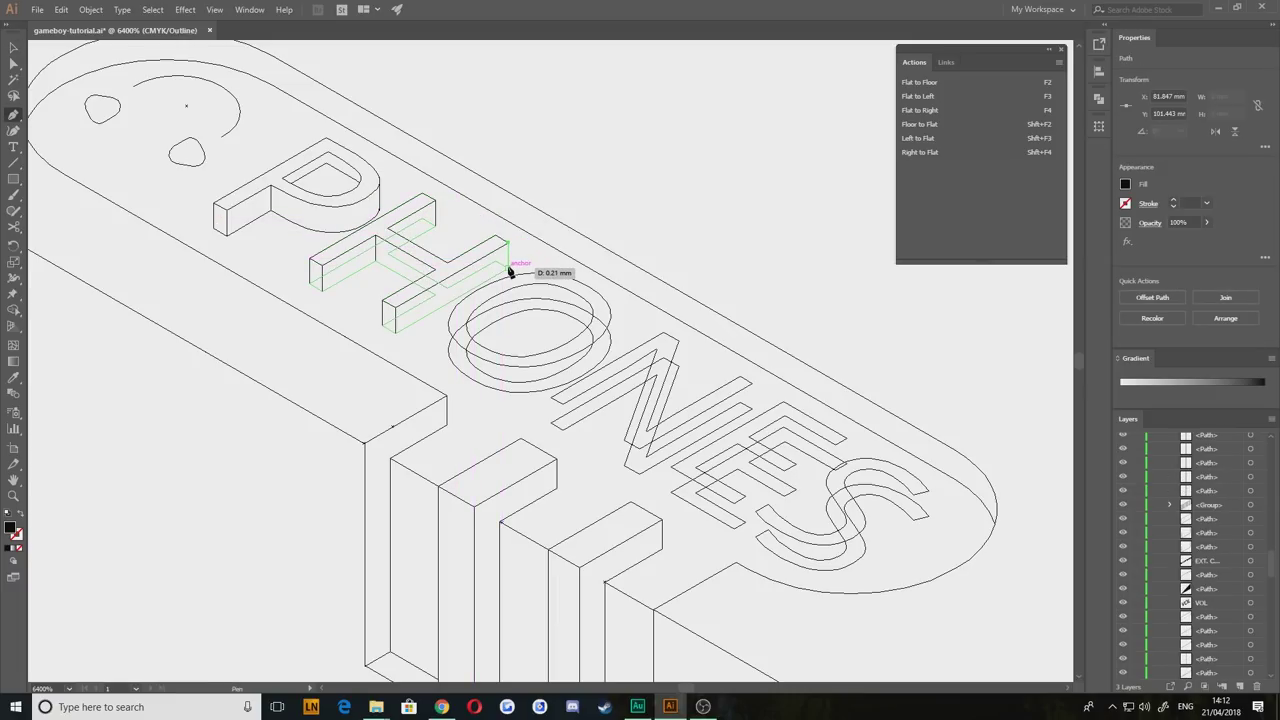
{"action": "left_click", "coordinate": [508, 269]}
{"action": "key", "text": "v"}
{"action": "left_click", "coordinate": [542, 285]}
Step: Connect the two copies of the letter O with vertical depth lines at its outermost points on both sides
{"action": "key", "text": "space"}
{"action": "left_click_drag", "start_coordinate": [530, 300], "coordinate": [505, 252]}
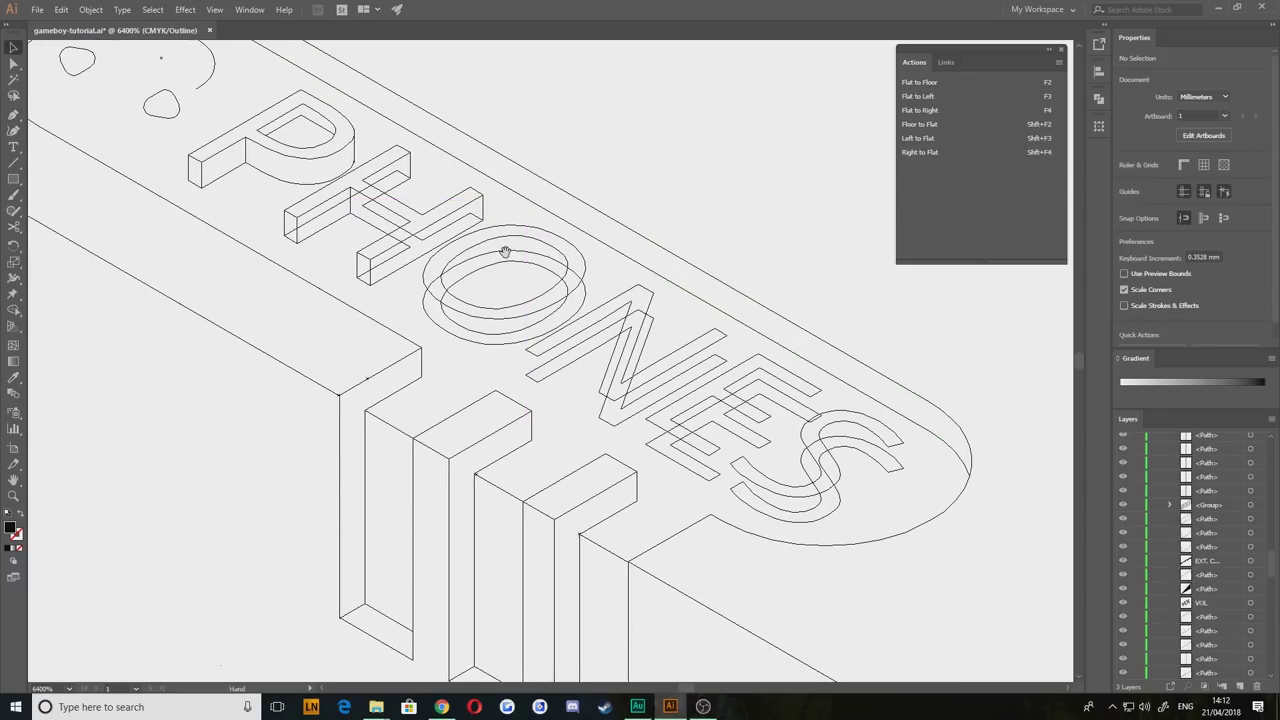
{"action": "key", "text": "p"}
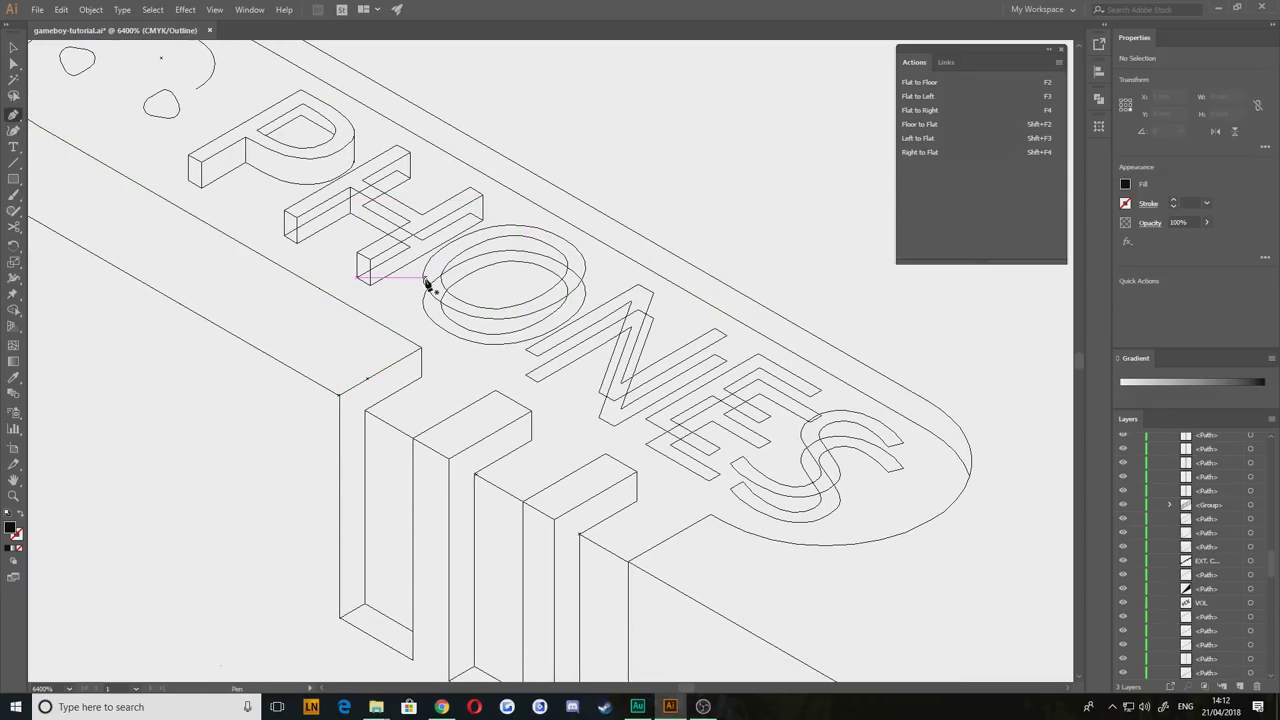
{"action": "left_click_drag", "start_coordinate": [424, 280], "coordinate": [428, 302]}
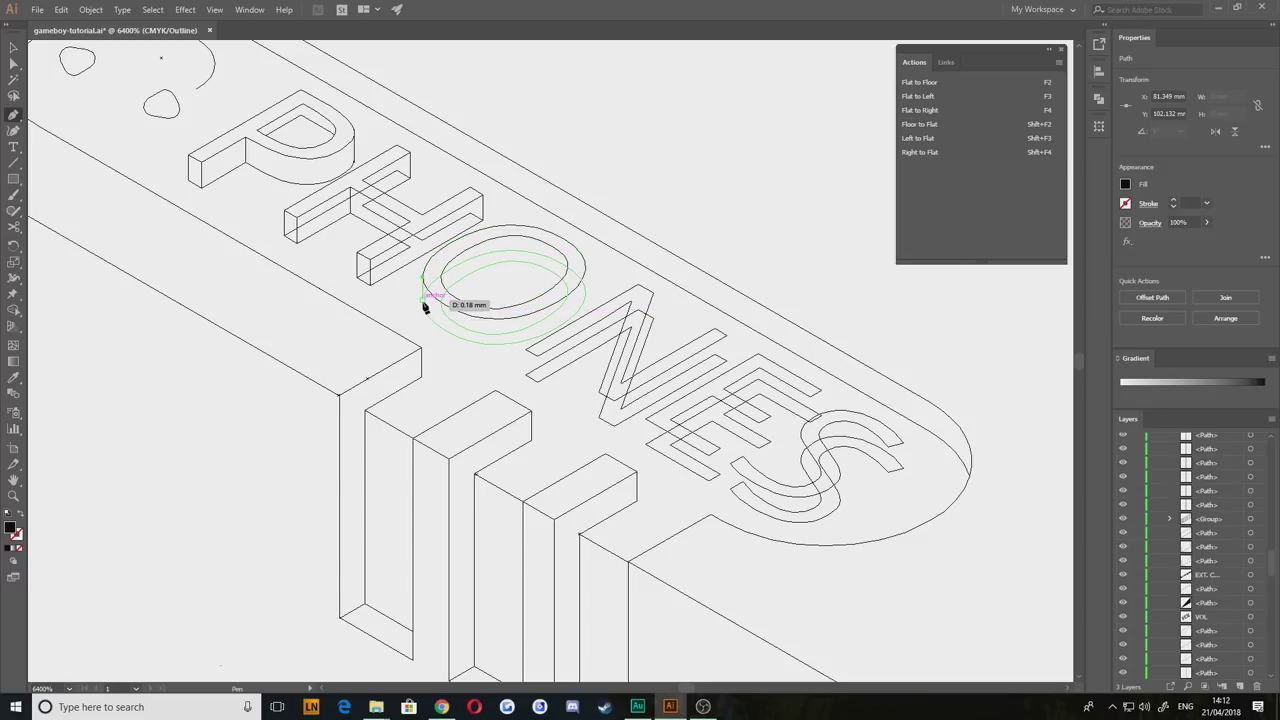
{"action": "key", "text": "v"}
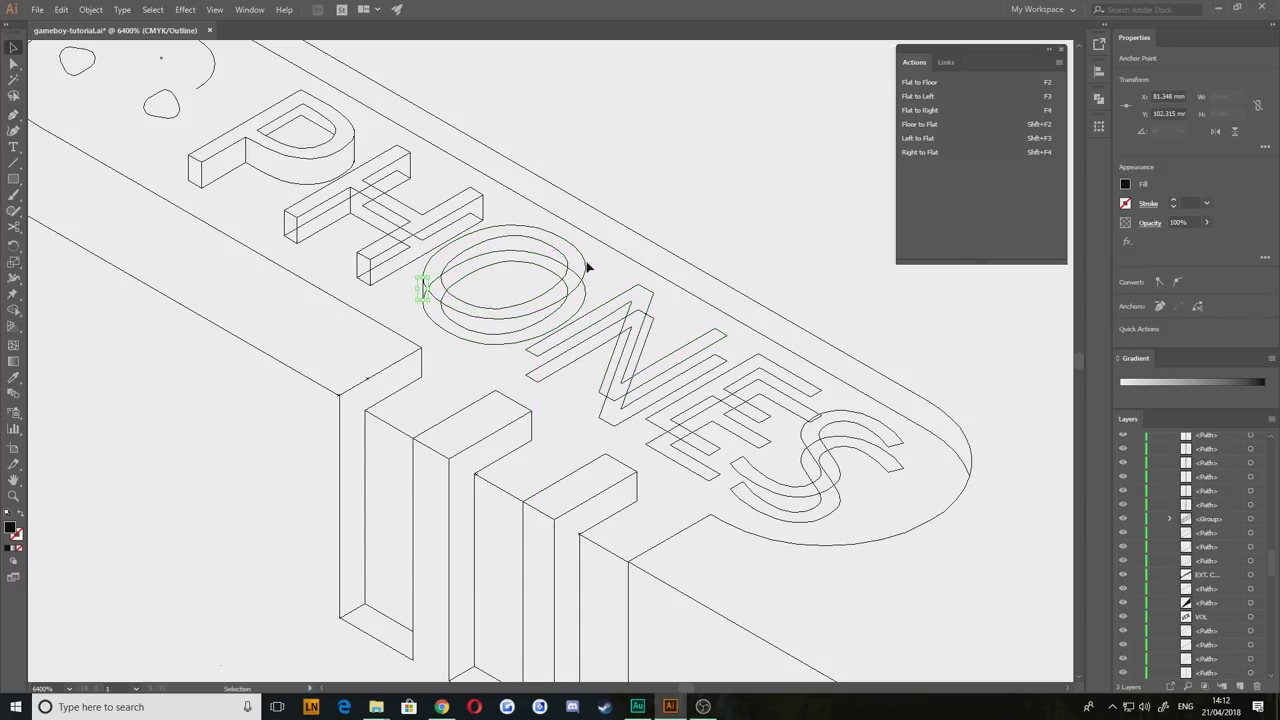
{"action": "left_click_drag", "start_coordinate": [549, 283], "coordinate": [587, 279]}
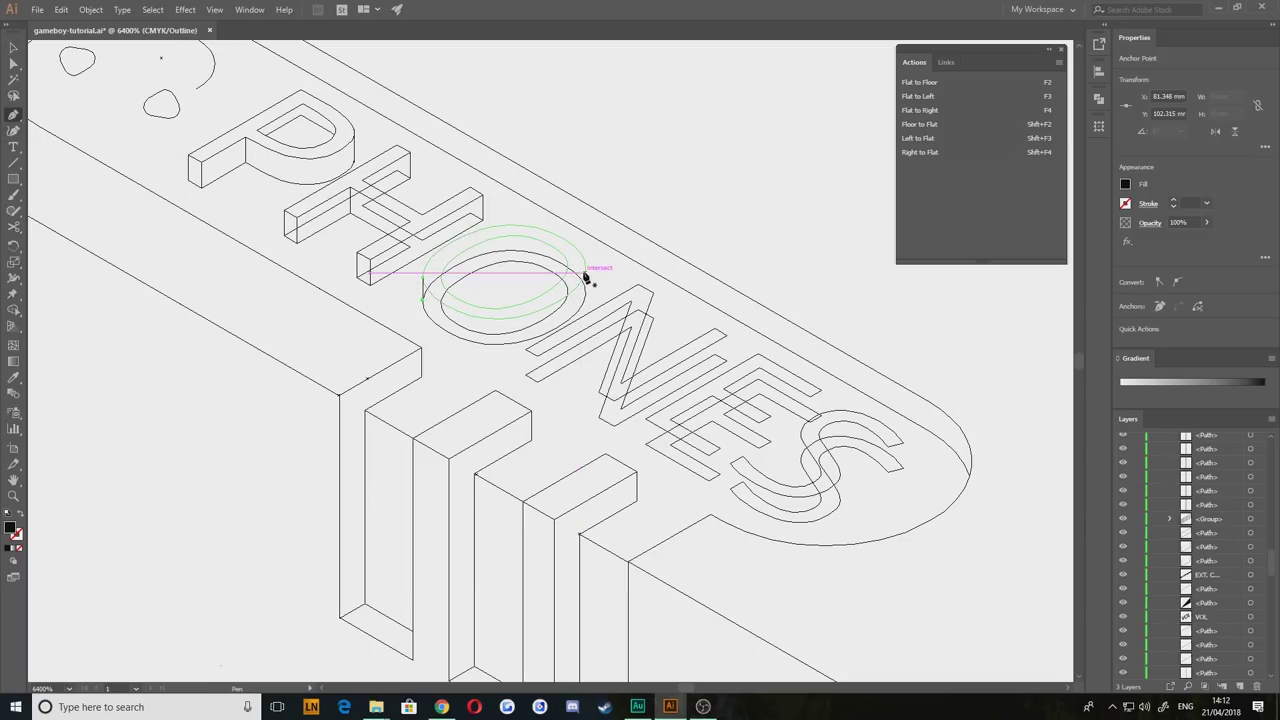
{"action": "left_click", "coordinate": [586, 269]}
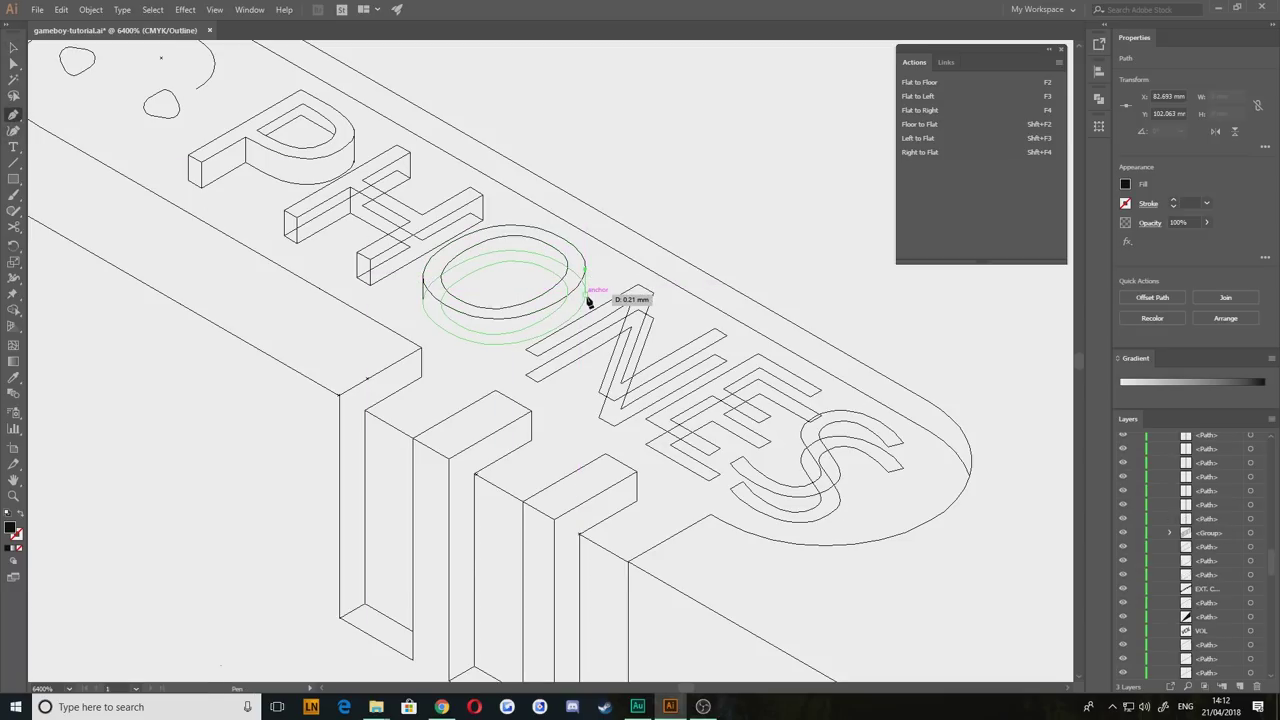
{"action": "left_click", "coordinate": [586, 295]}
{"action": "key", "text": "v"}
{"action": "left_click_drag", "start_coordinate": [561, 409], "coordinate": [551, 381]}
{"action": "left_click_drag", "start_coordinate": [624, 396], "coordinate": [568, 362]}
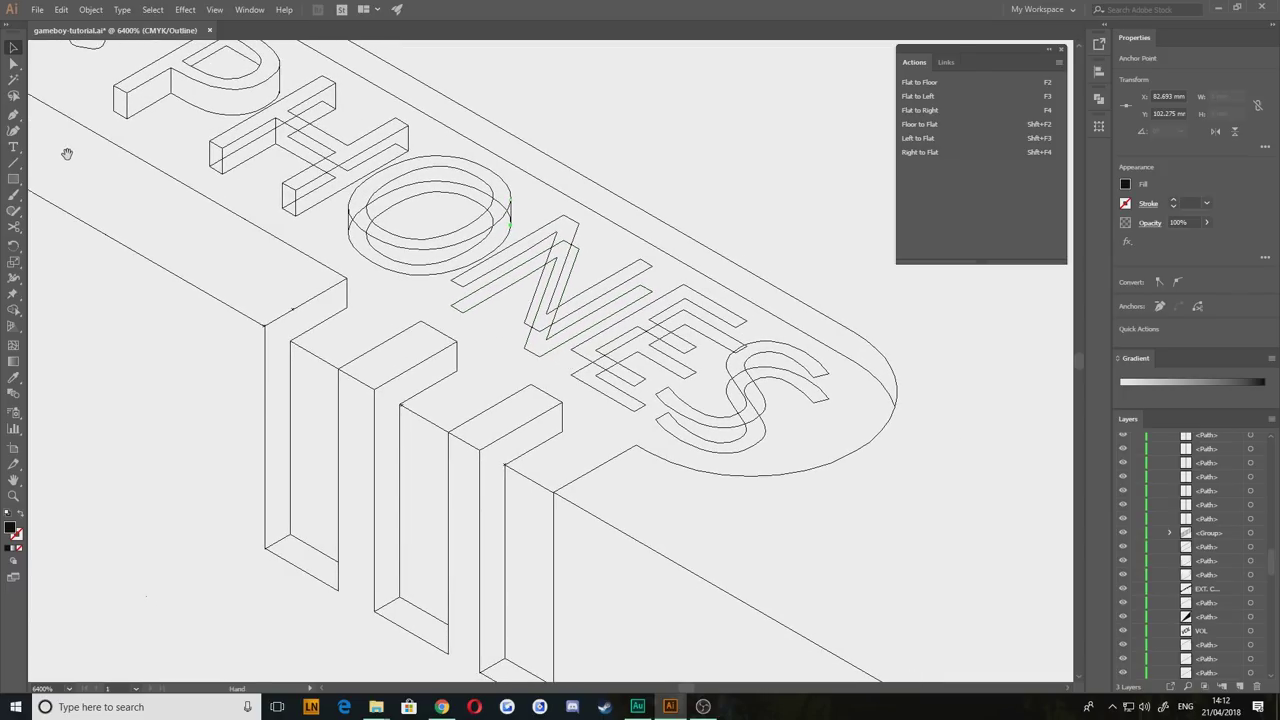
Step: Draw vertical edges joining the two outlines at both corners of the N's lower-left stroke end with the Pen tool
{"action": "mouse_move", "coordinate": [451, 288]}
{"action": "left_mouse_down"}
{"action": "mouse_move", "coordinate": [453, 311]}
{"action": "mouse_move", "coordinate": [470, 296]}
{"action": "left_mouse_up"}
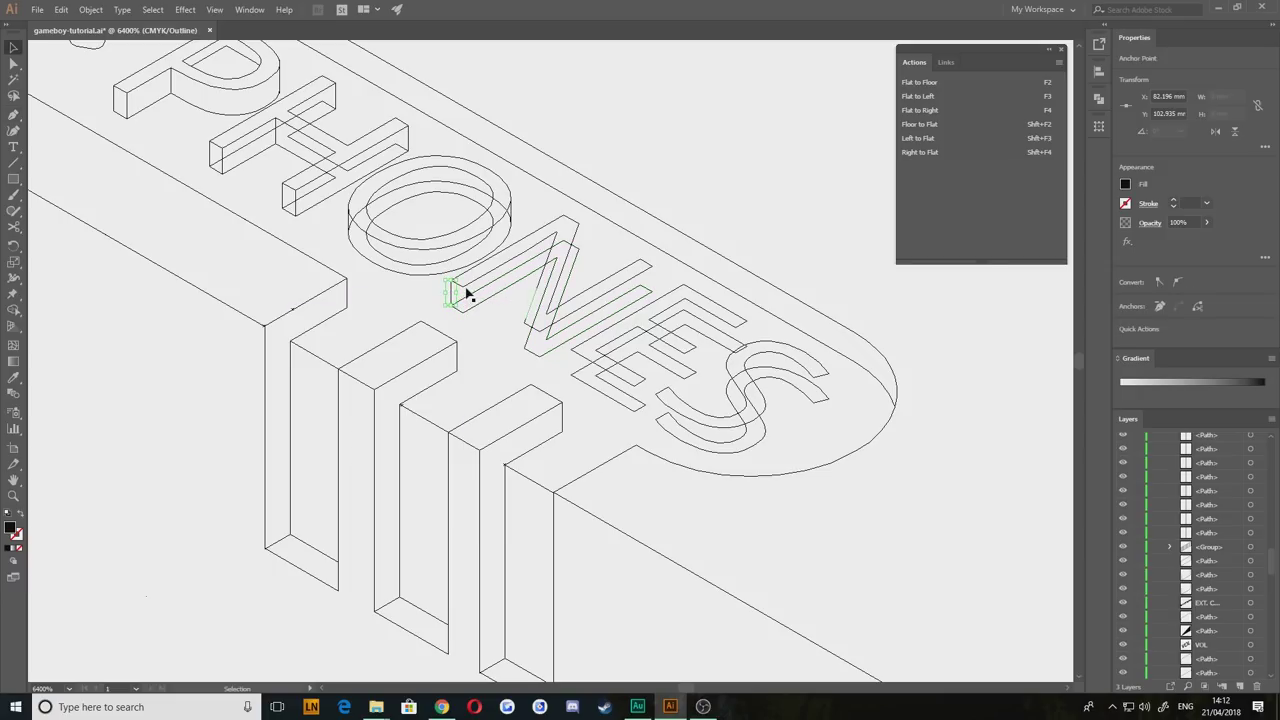
{"action": "key", "text": "p"}
{"action": "left_click", "coordinate": [463, 286]}
{"action": "left_click", "coordinate": [463, 312]}
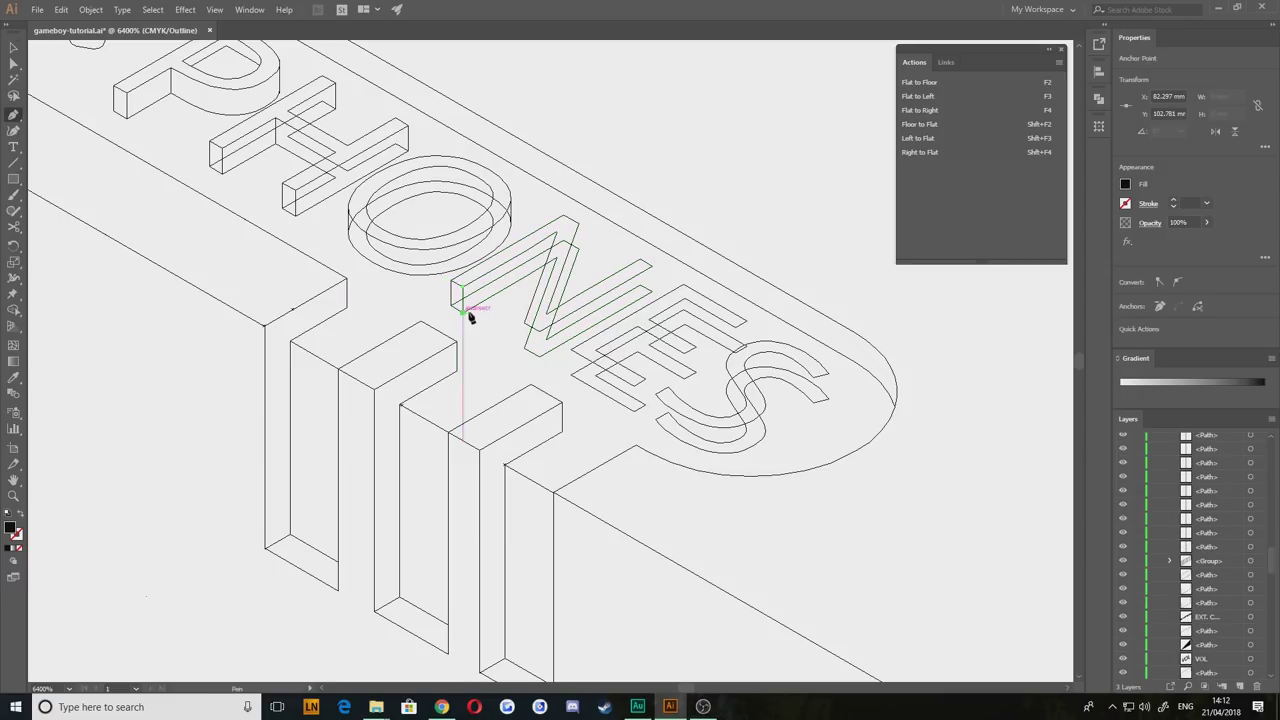
{"action": "key", "text": "v"}
Step: Add vertical connecting edges at the N's upper corner and at the two corners of its bottom point
{"action": "key", "text": "space"}
{"action": "left_click_drag", "start_coordinate": [277, 209], "coordinate": [408, 322]}
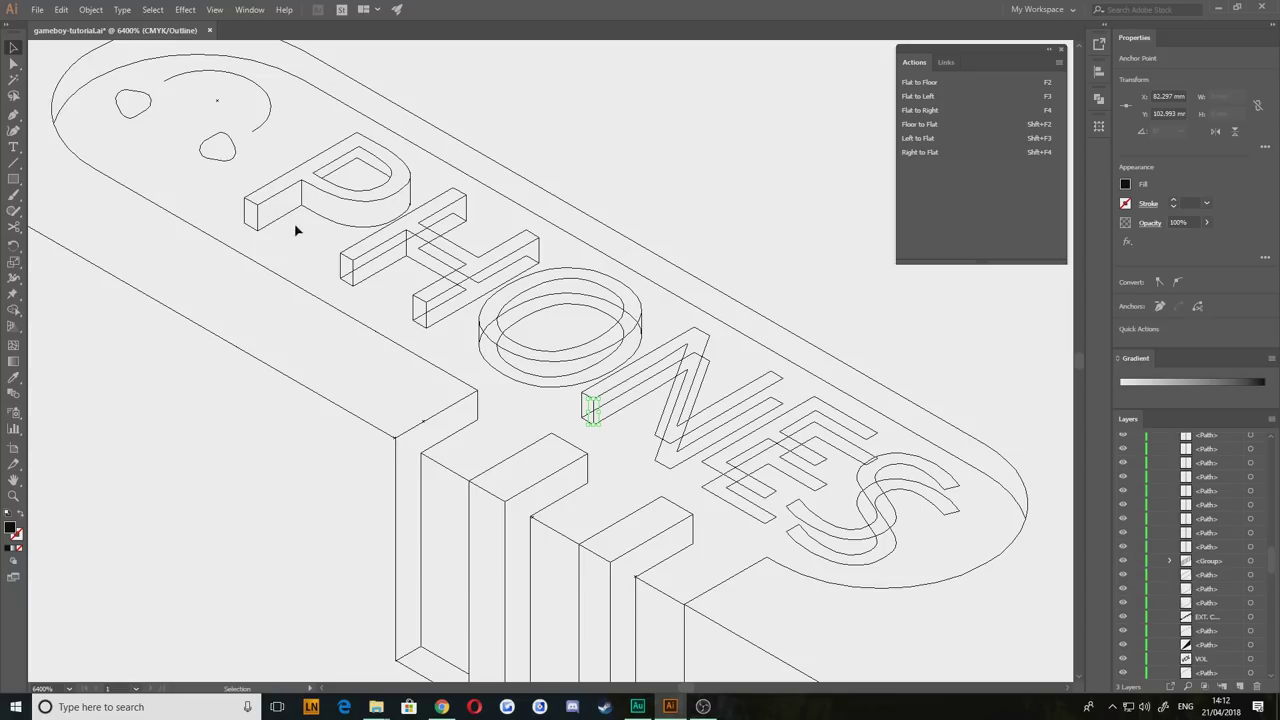
{"action": "key", "text": "space"}
{"action": "left_click_drag", "start_coordinate": [567, 419], "coordinate": [406, 348]}
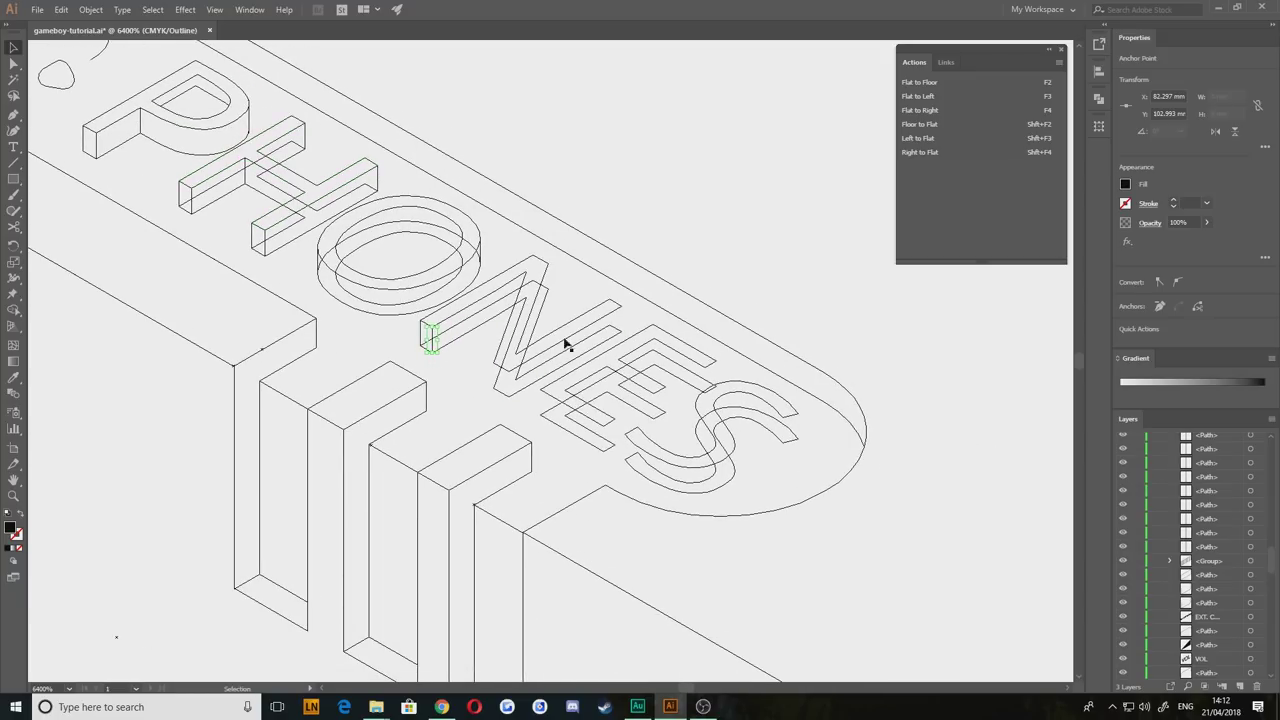
{"action": "left_click", "coordinate": [548, 264]}
{"action": "left_click", "coordinate": [548, 289]}
{"action": "key", "text": "space"}
{"action": "left_click_drag", "start_coordinate": [460, 404], "coordinate": [485, 346]}
{"action": "key", "text": "Escape"}
{"action": "key", "text": "v"}
{"action": "key", "text": "p"}
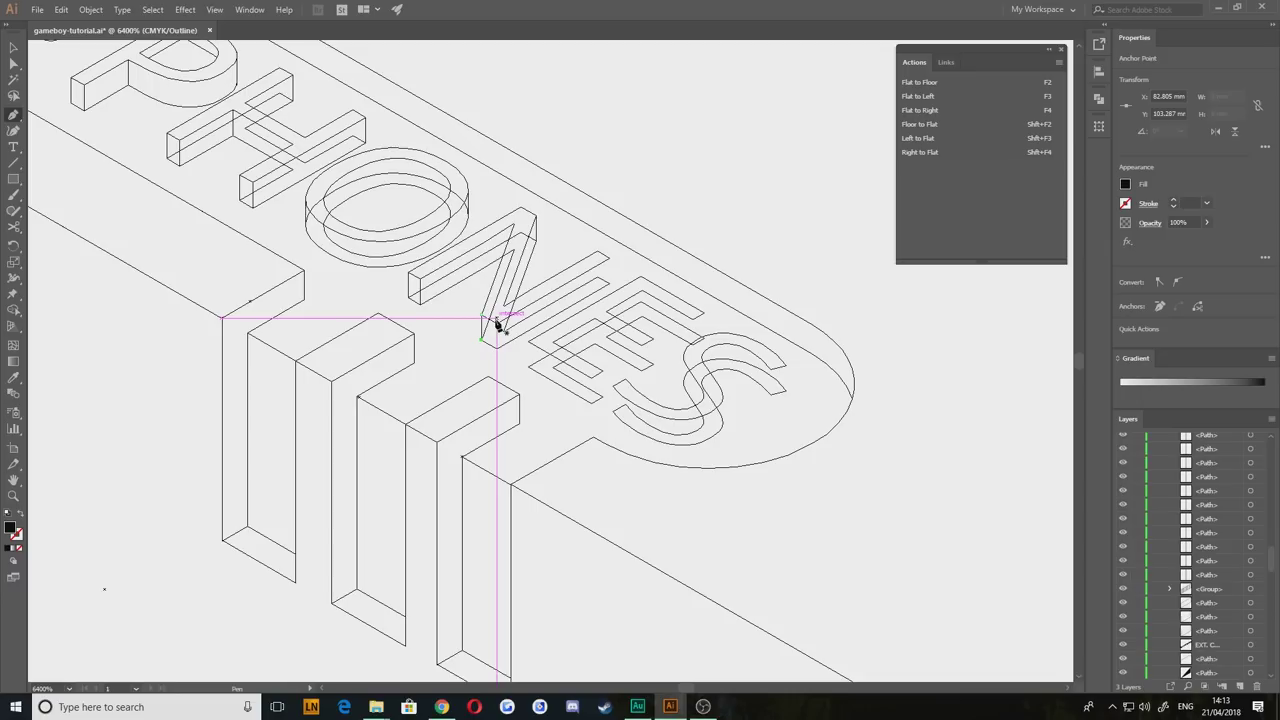
{"action": "left_click", "coordinate": [497, 322]}
{"action": "left_click_drag", "start_coordinate": [500, 352], "coordinate": [502, 351]}
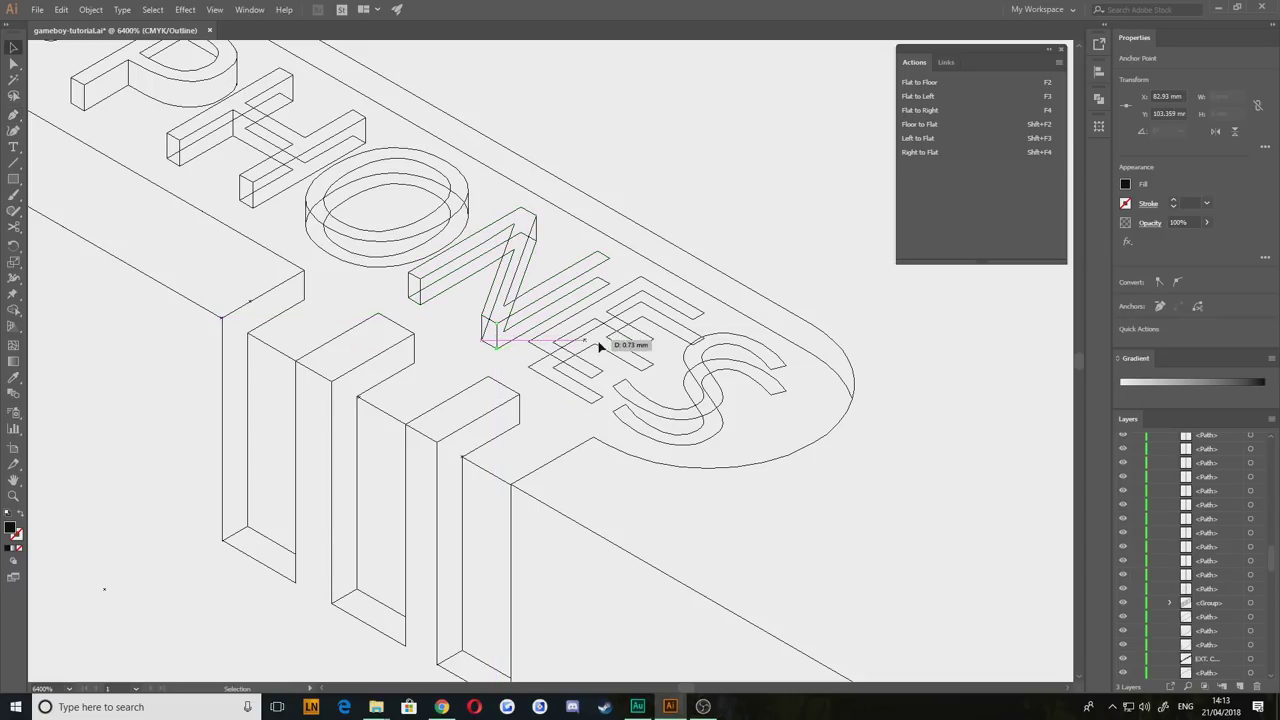
Step: Draw vertical connecting edges at the end of the N's right stroke and at its inner lower corner
{"action": "key", "text": "v"}
{"action": "key", "text": "p"}
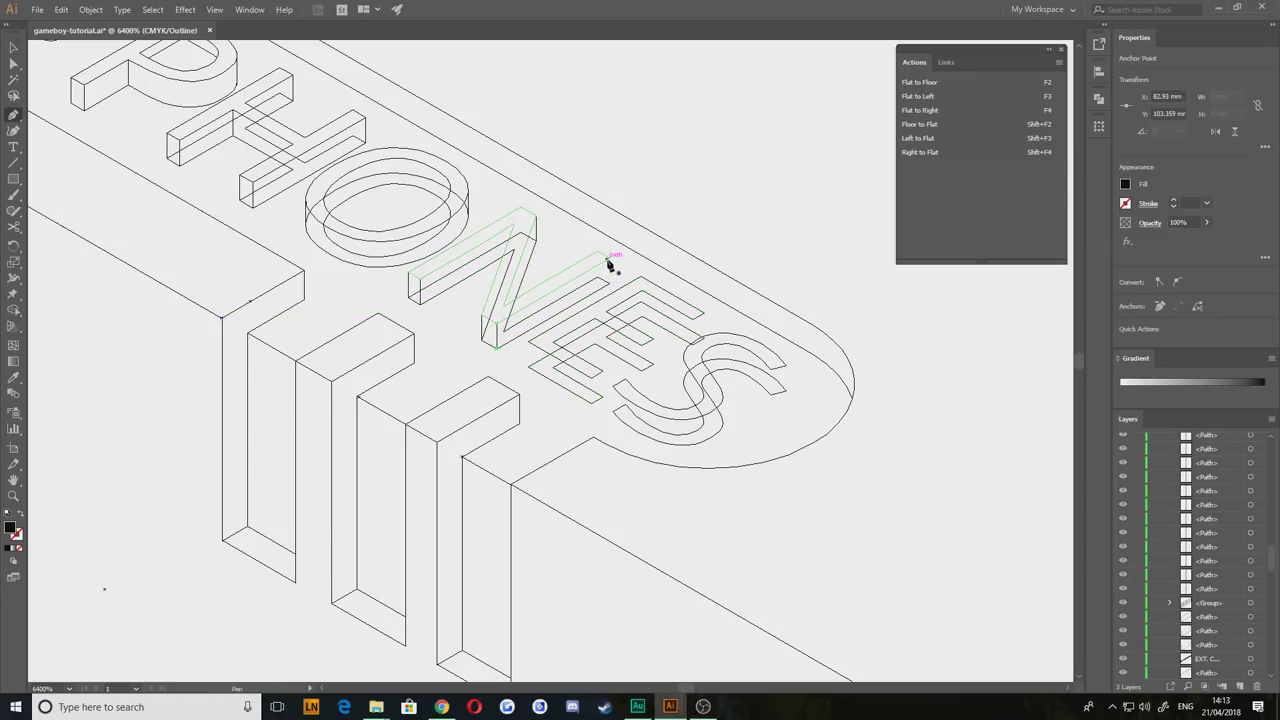
{"action": "left_click", "coordinate": [609, 259]}
{"action": "left_click", "coordinate": [609, 284]}
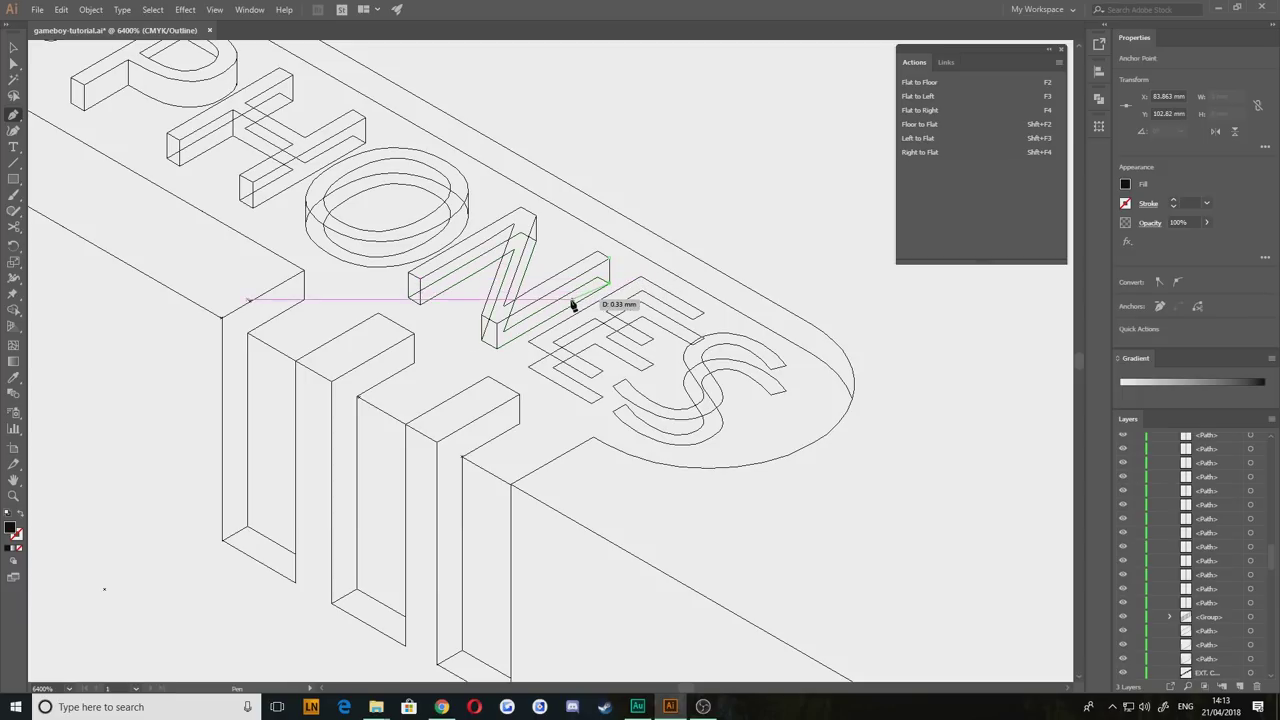
{"action": "key", "text": "v"}
{"action": "left_click", "coordinate": [488, 336]}
{"action": "key", "text": "p"}
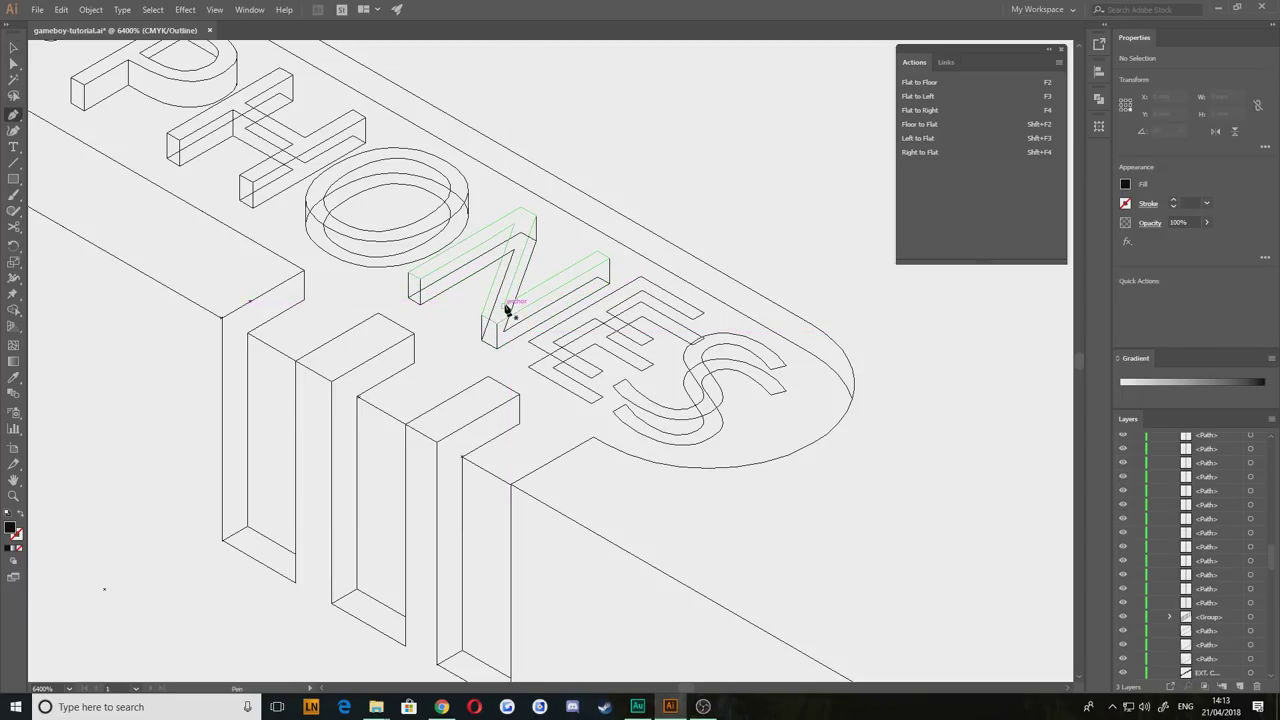
{"action": "left_click_drag", "start_coordinate": [506, 315], "coordinate": [507, 334]}
{"action": "left_click", "coordinate": [503, 331]}
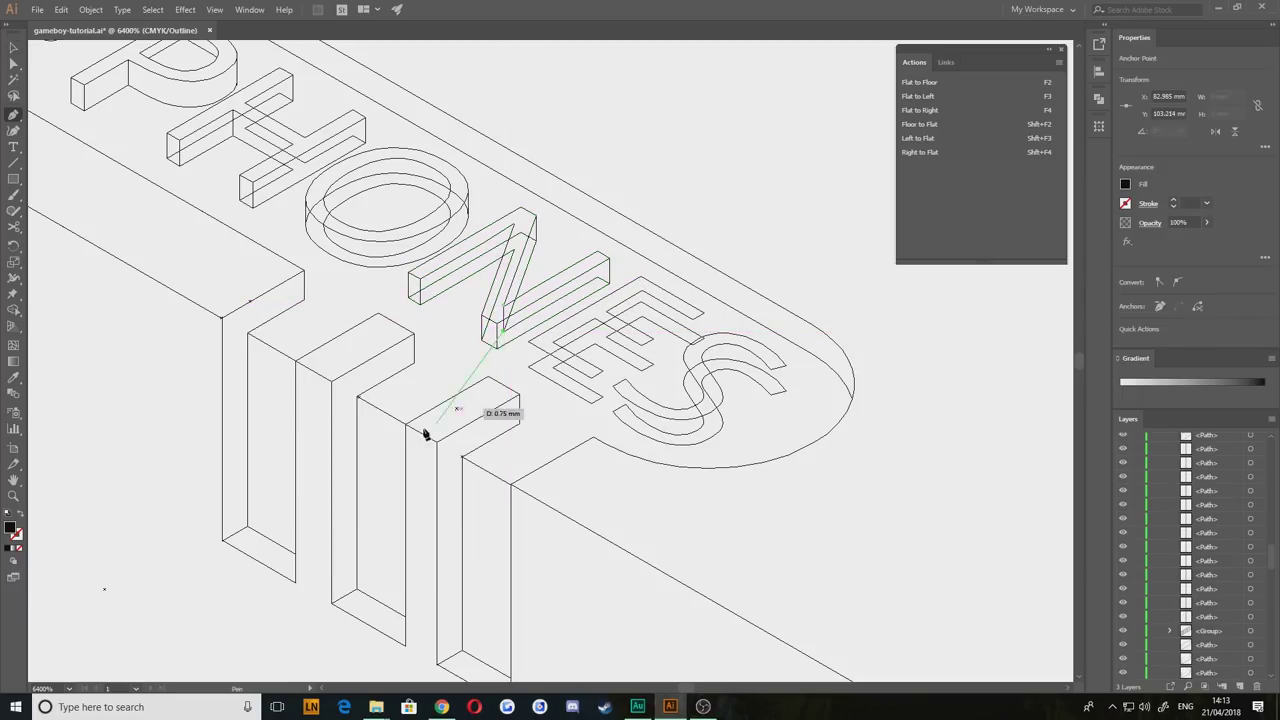
{"action": "key", "text": "v"}
{"action": "left_click", "coordinate": [458, 320]}
Step: Draw the vertical edge connecting the two outlines at the E's leftmost corner
{"action": "left_click_drag", "start_coordinate": [485, 387], "coordinate": [402, 333]}
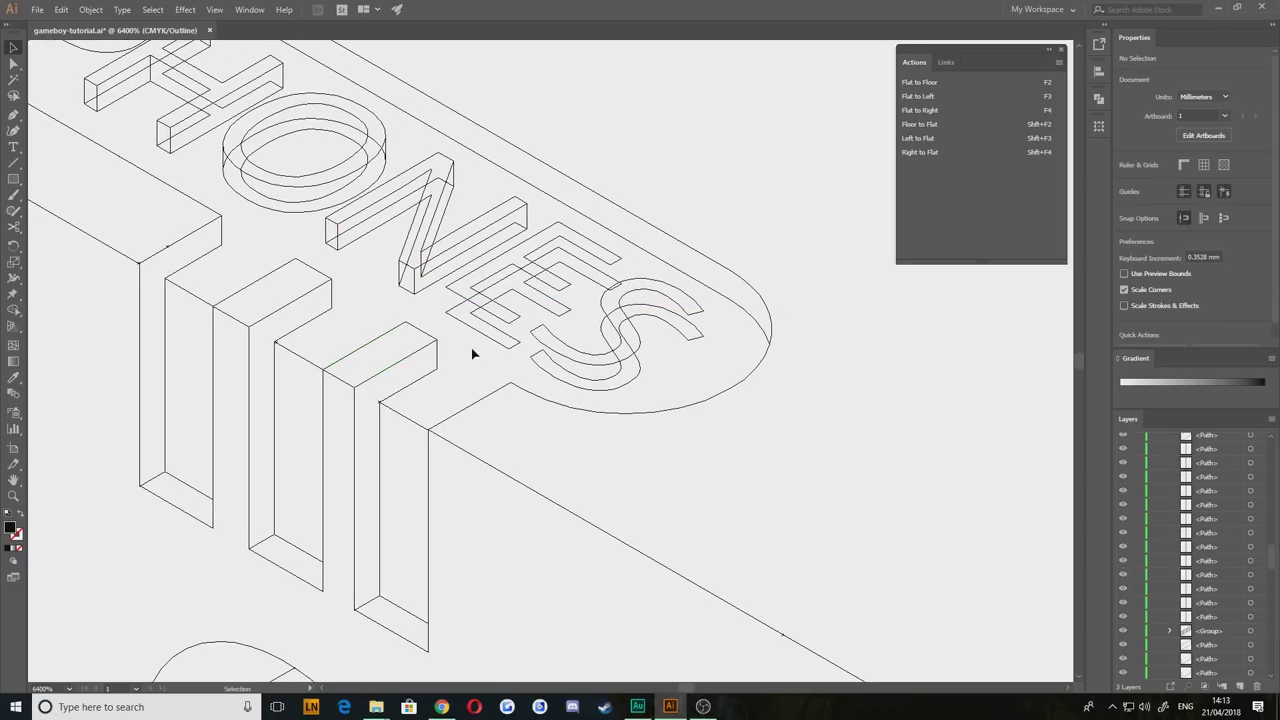
{"action": "left_click_drag", "start_coordinate": [483, 361], "coordinate": [443, 331]}
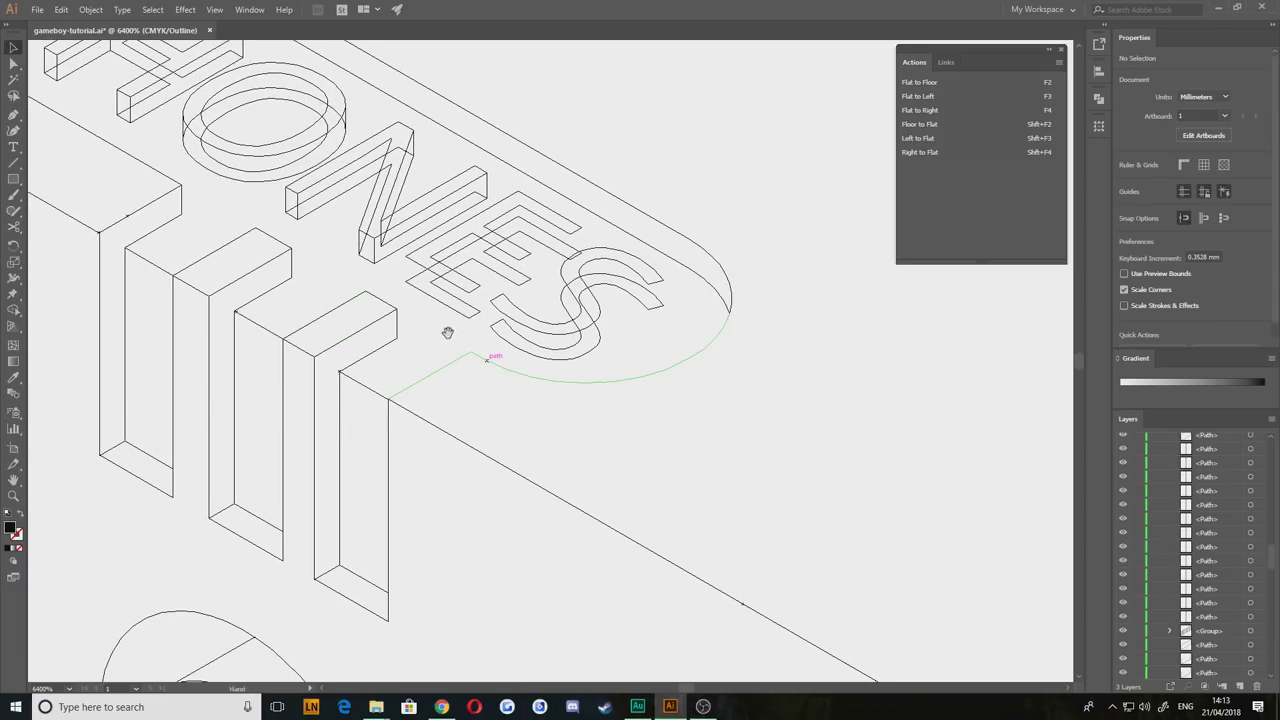
{"action": "key", "text": "p"}
{"action": "left_click", "coordinate": [406, 259]}
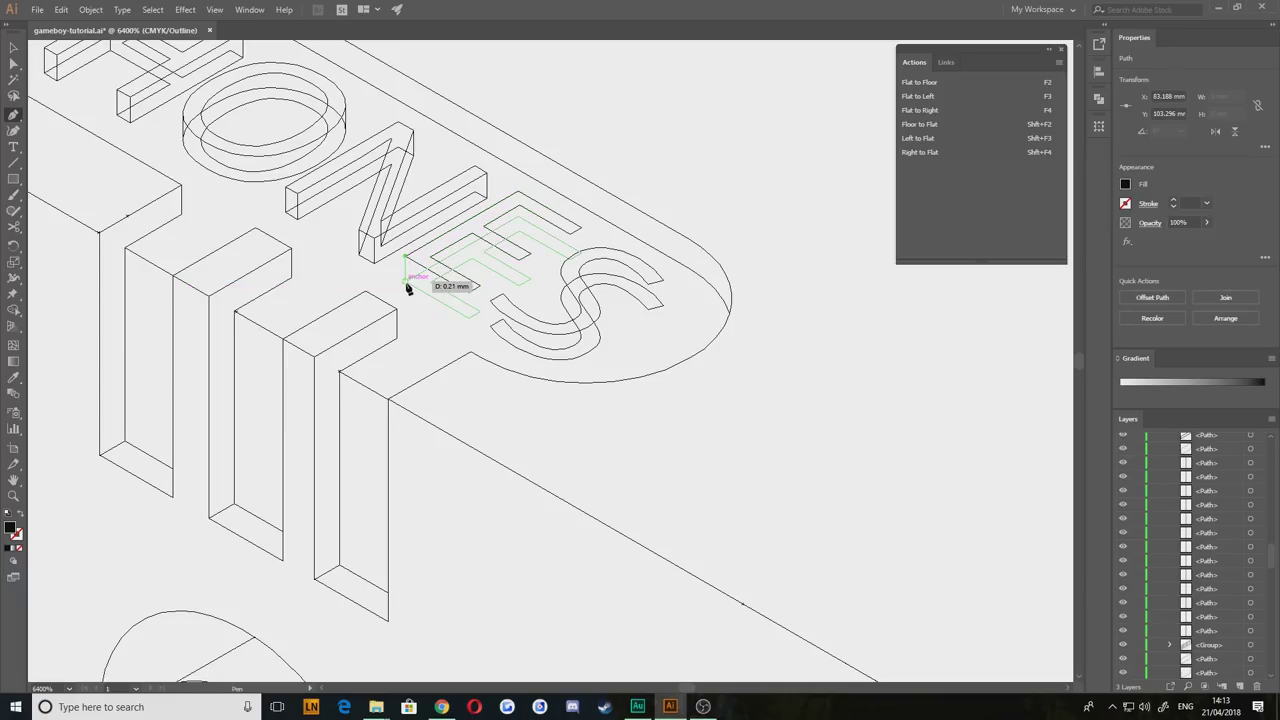
{"action": "left_click", "coordinate": [406, 283]}
{"action": "left_click", "coordinate": [485, 314], "text": "ctrl"}
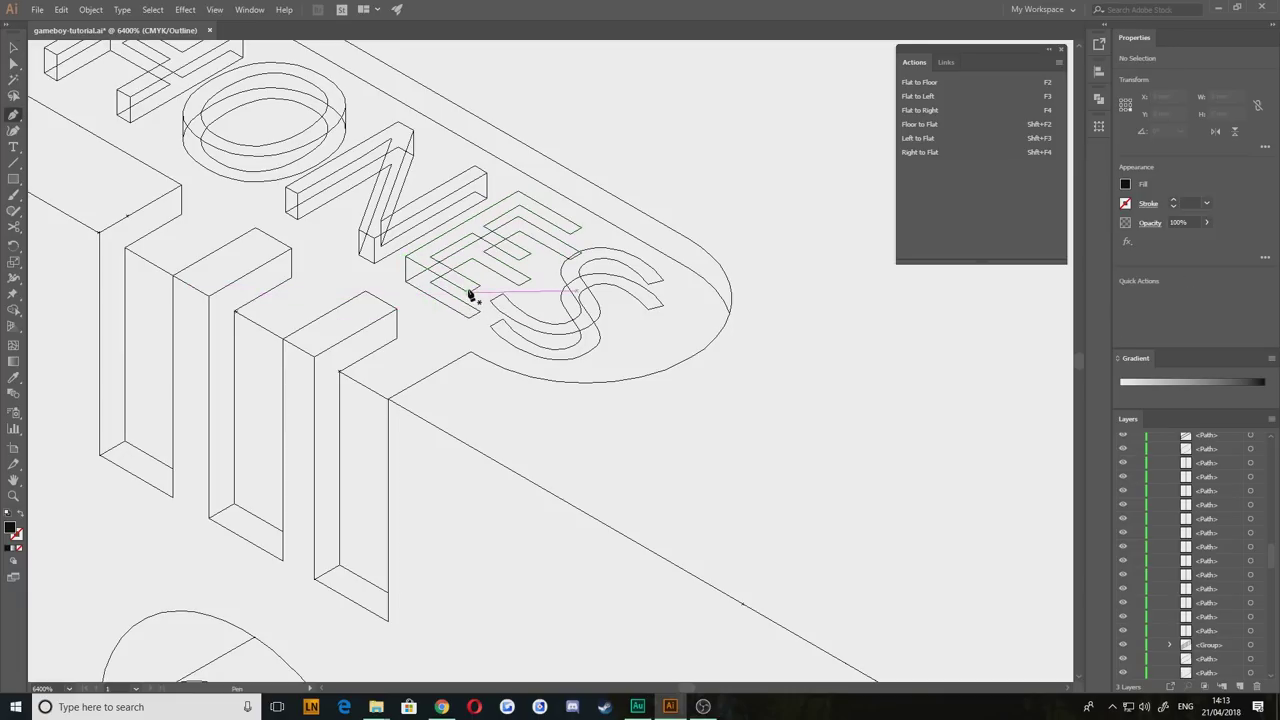
Step: Draw vertical edges at both corners of the end of the E's lowest arm
{"action": "left_click", "coordinate": [468, 293]}
{"action": "left_click", "coordinate": [469, 318]}
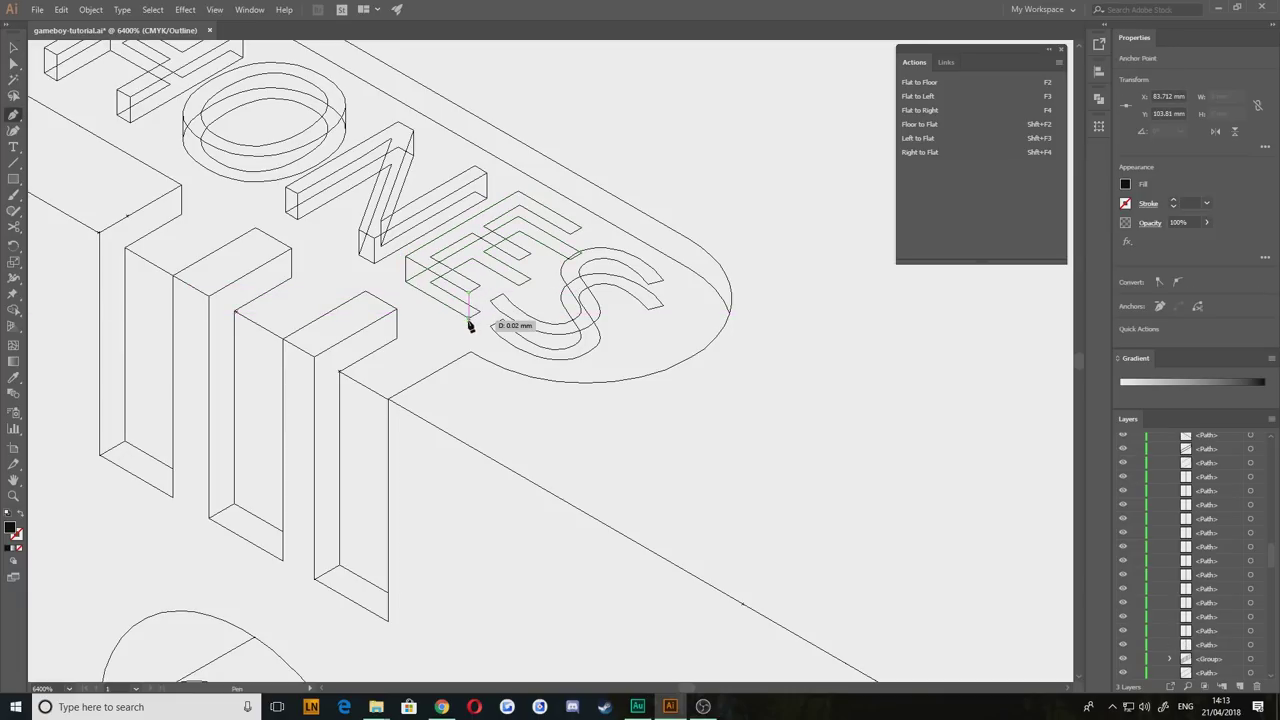
{"action": "key", "text": "v"}
{"action": "left_click", "coordinate": [482, 314], "text": "ctrl"}
{"action": "left_click", "coordinate": [480, 286]}
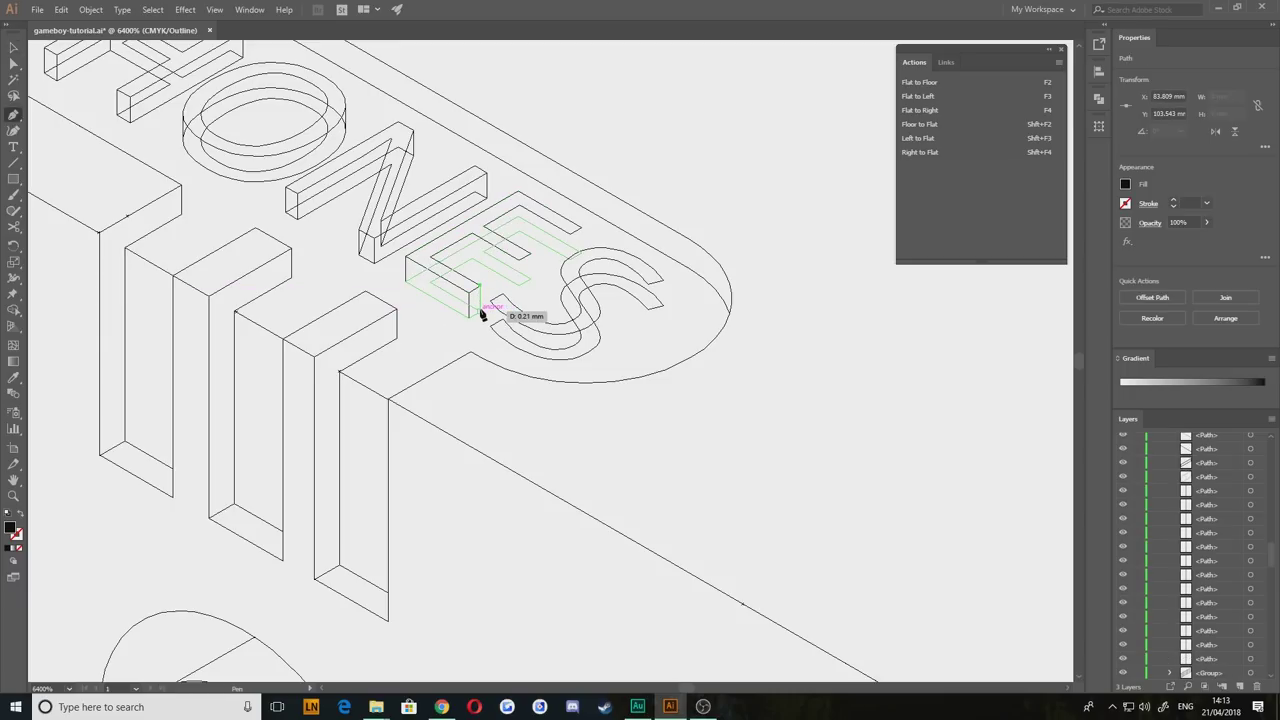
{"action": "left_click", "coordinate": [480, 311]}
{"action": "left_click", "coordinate": [435, 320], "text": "ctrl"}
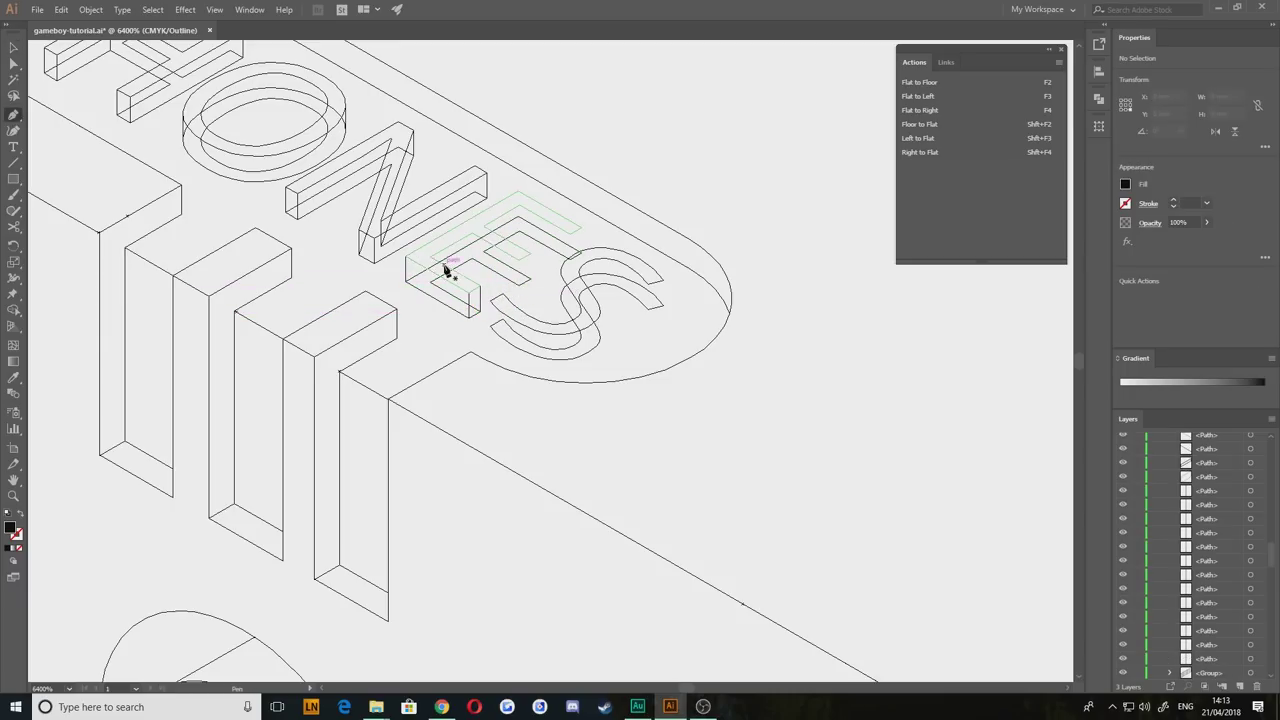
Step: Add vertical connecting edges at the ends of the E's middle and upper arms
{"action": "left_click_drag", "start_coordinate": [521, 262], "coordinate": [545, 278]}
{"action": "left_click", "coordinate": [542, 267], "text": "ctrl"}
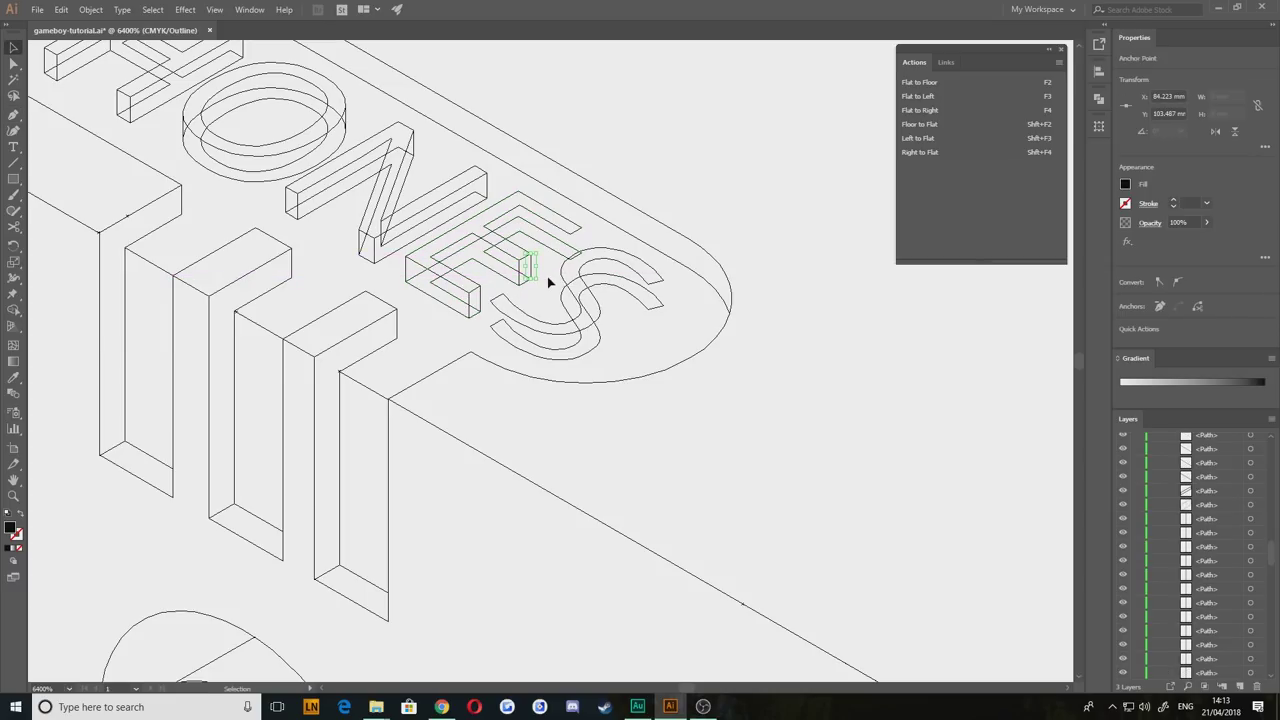
{"action": "left_click", "coordinate": [548, 277], "text": "ctrl"}
{"action": "left_click", "coordinate": [581, 228]}
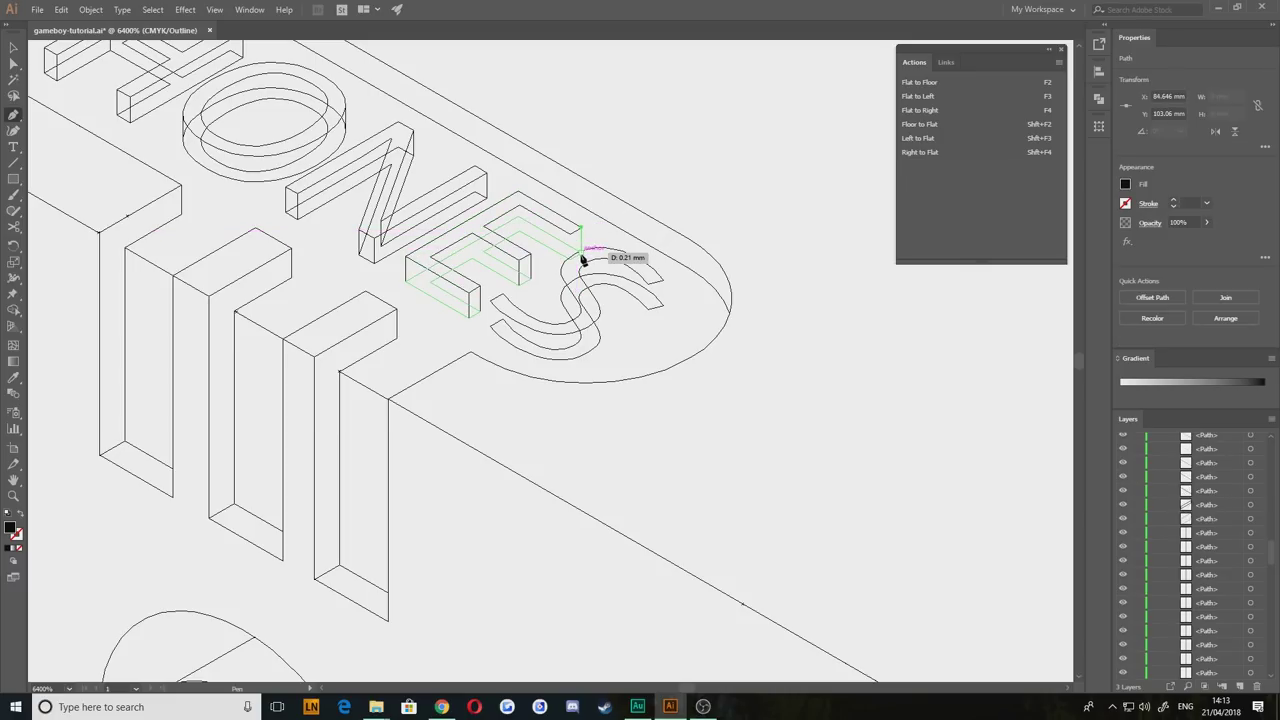
{"action": "left_click", "coordinate": [581, 253]}
{"action": "left_click", "coordinate": [547, 291], "text": "ctrl"}
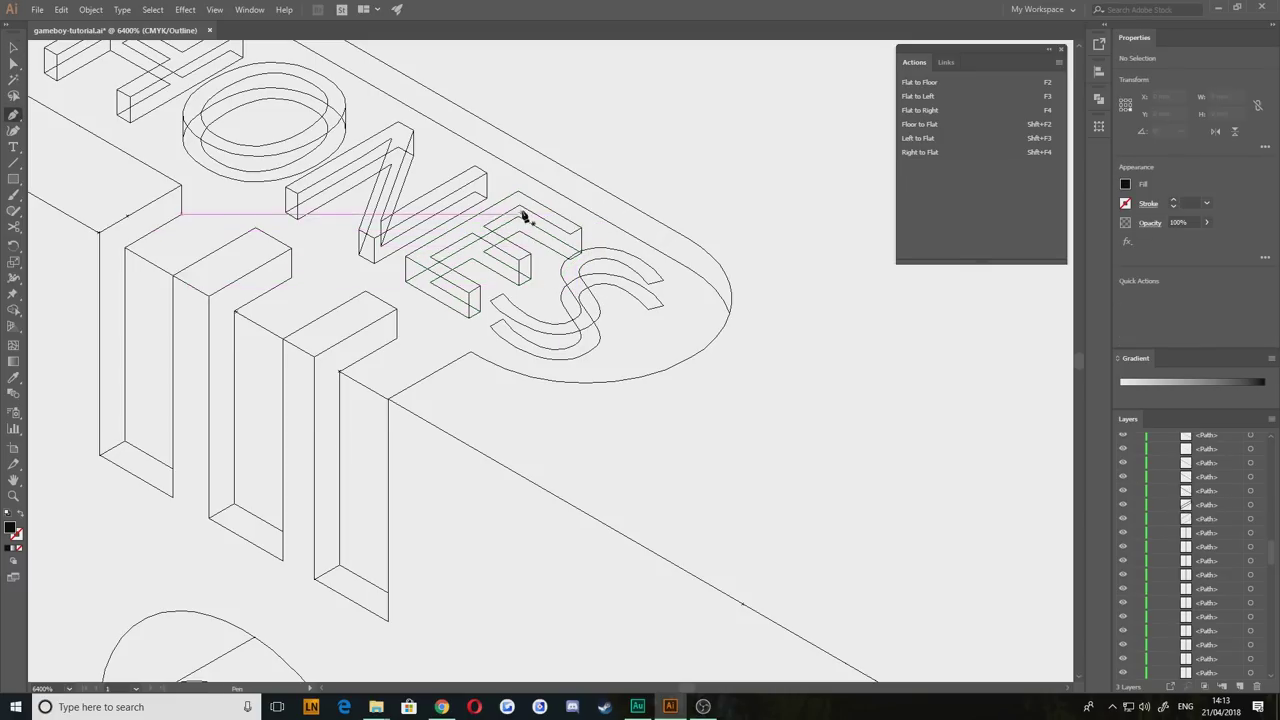
Step: Draw vertical connecting edges at the S's lower-left tip and at the outermost point of its lower-right curve
{"action": "left_click_drag", "start_coordinate": [523, 343], "coordinate": [463, 294]}
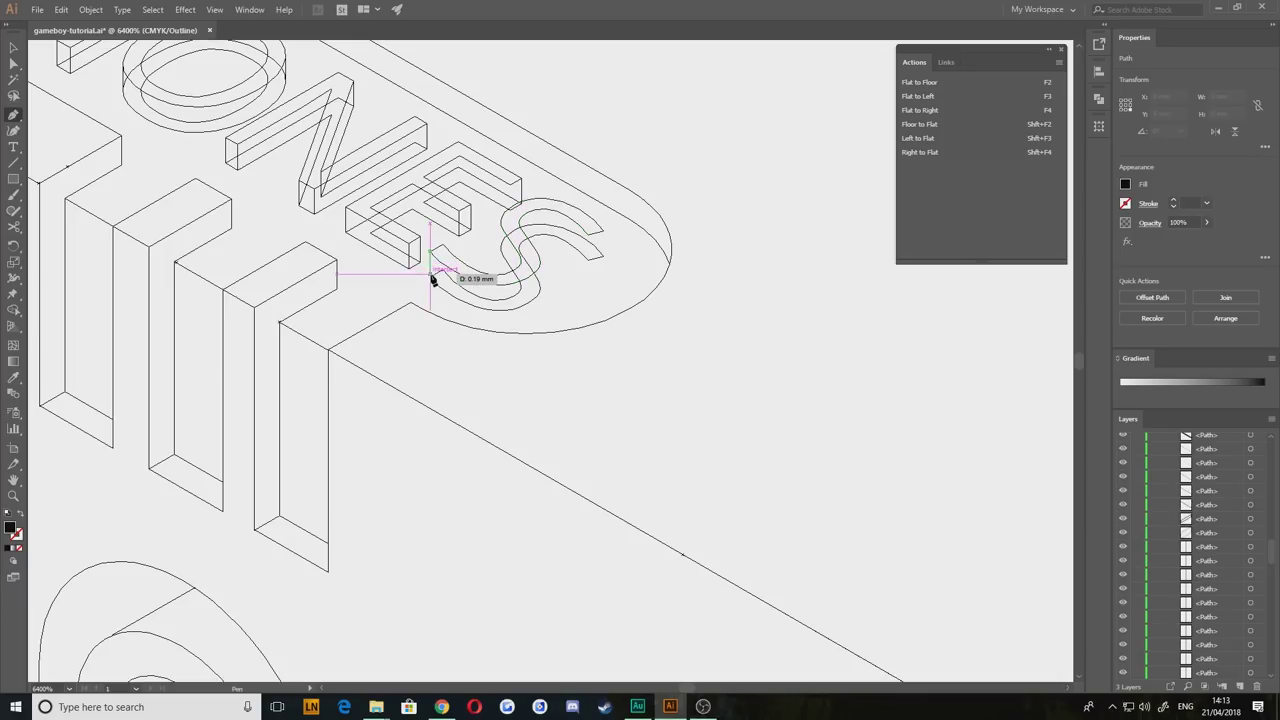
{"action": "left_click", "coordinate": [430, 266], "text": "ctrl"}
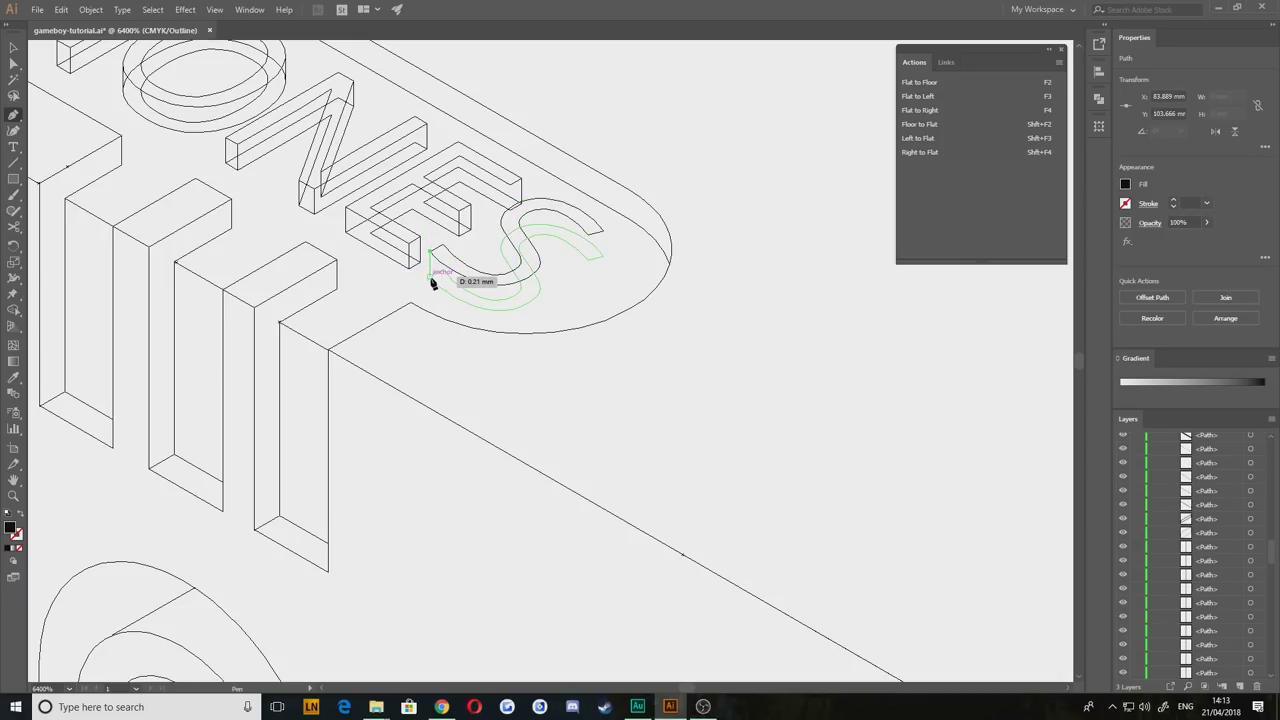
{"action": "left_click_drag", "start_coordinate": [543, 266], "coordinate": [541, 291]}
{"action": "left_click", "coordinate": [541, 290]}
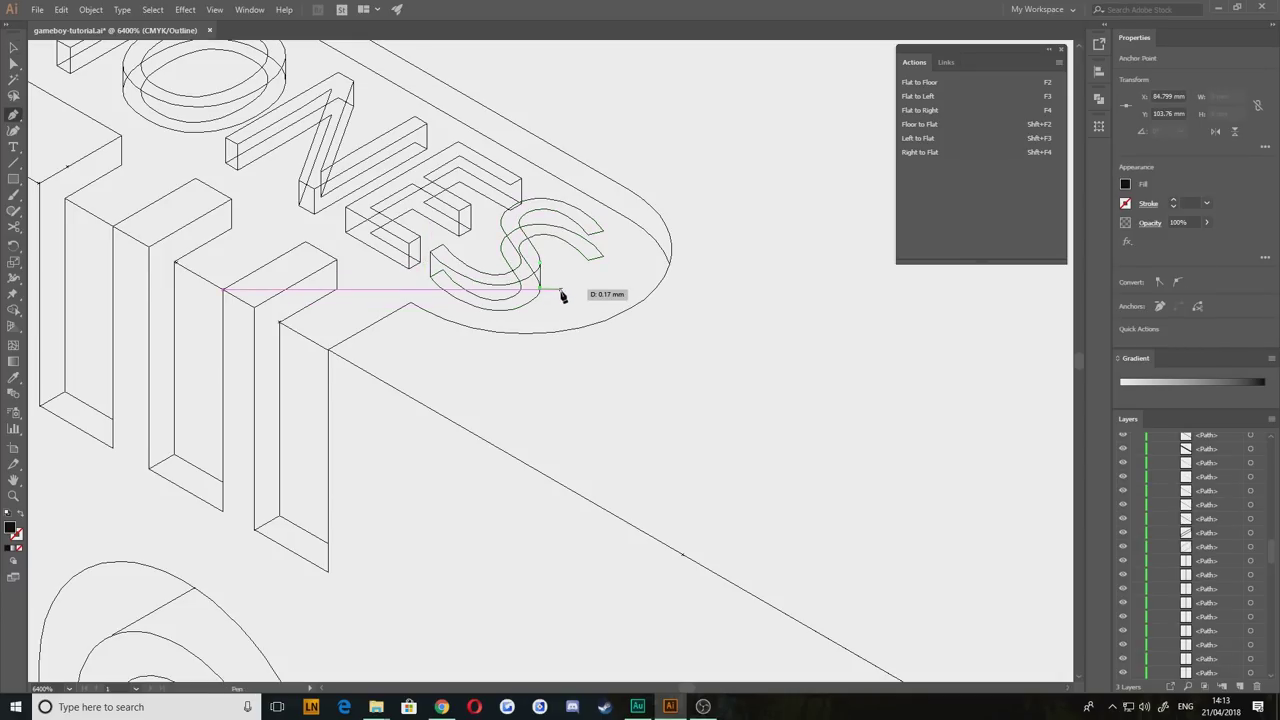
{"action": "left_click", "coordinate": [564, 279], "text": "ctrl"}
Step: Close off the S's upper-right end with vertical edges at both of its corners
{"action": "left_click_drag", "start_coordinate": [607, 237], "coordinate": [581, 297]}
{"action": "left_click", "coordinate": [581, 297]}
{"action": "key", "text": "p"}
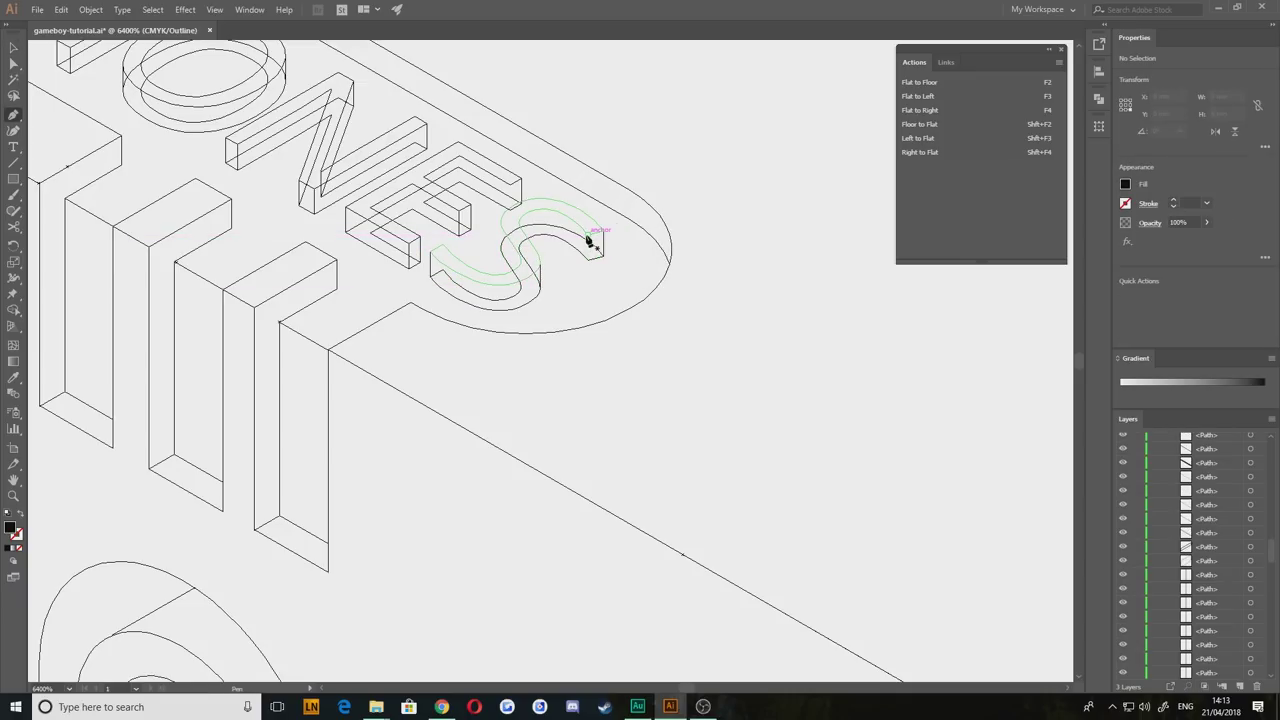
{"action": "left_click", "coordinate": [588, 235]}
{"action": "left_click", "coordinate": [588, 260]}
{"action": "key", "text": "Escape"}
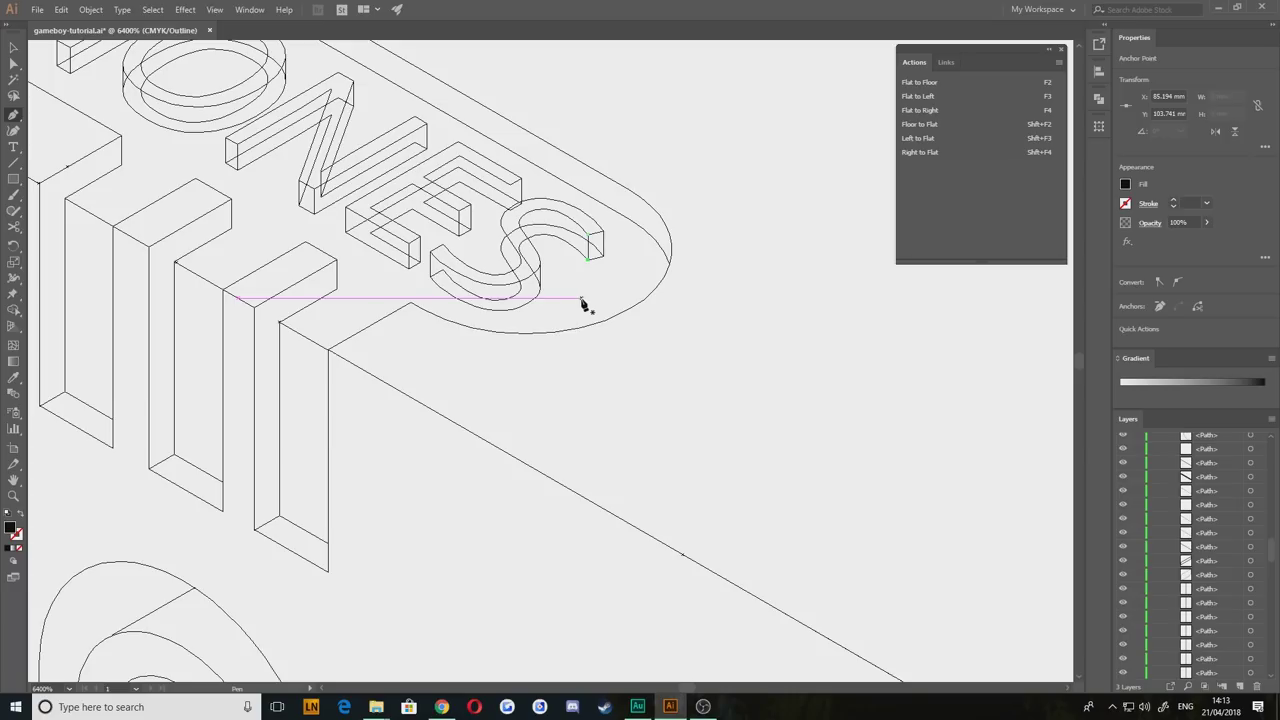
Step: Draw the vertical connecting edge at the outermost left point of the S's upper curve
{"action": "left_click", "coordinate": [524, 277], "text": "ctrl"}
{"action": "left_click", "coordinate": [500, 219]}
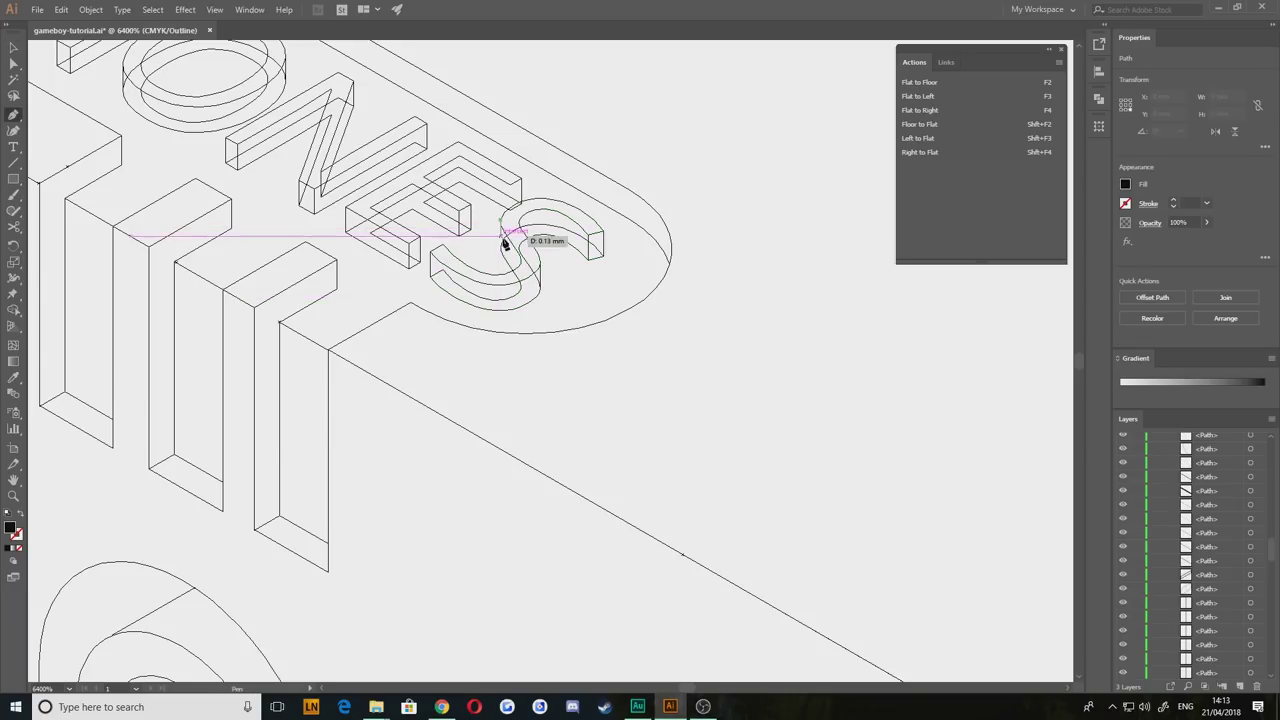
{"action": "left_click", "coordinate": [501, 245]}
{"action": "key", "text": "v"}
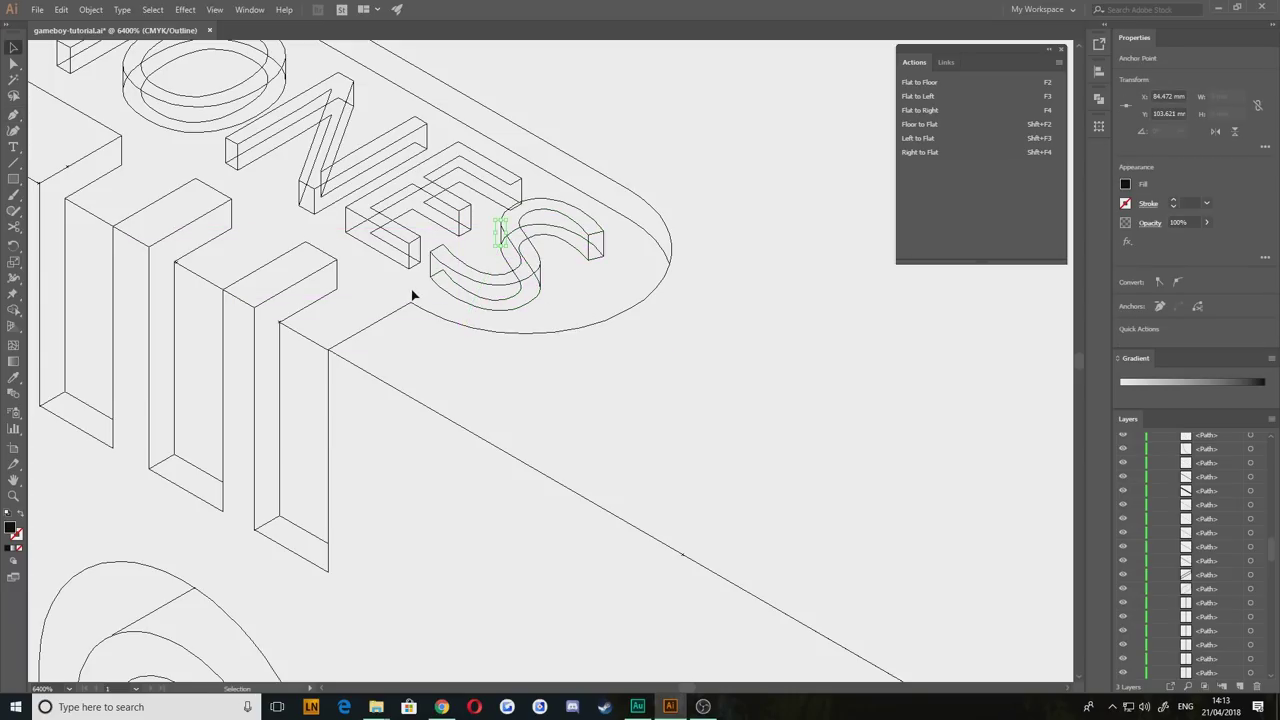
{"action": "left_click", "coordinate": [412, 295]}
{"action": "key", "text": "p"}
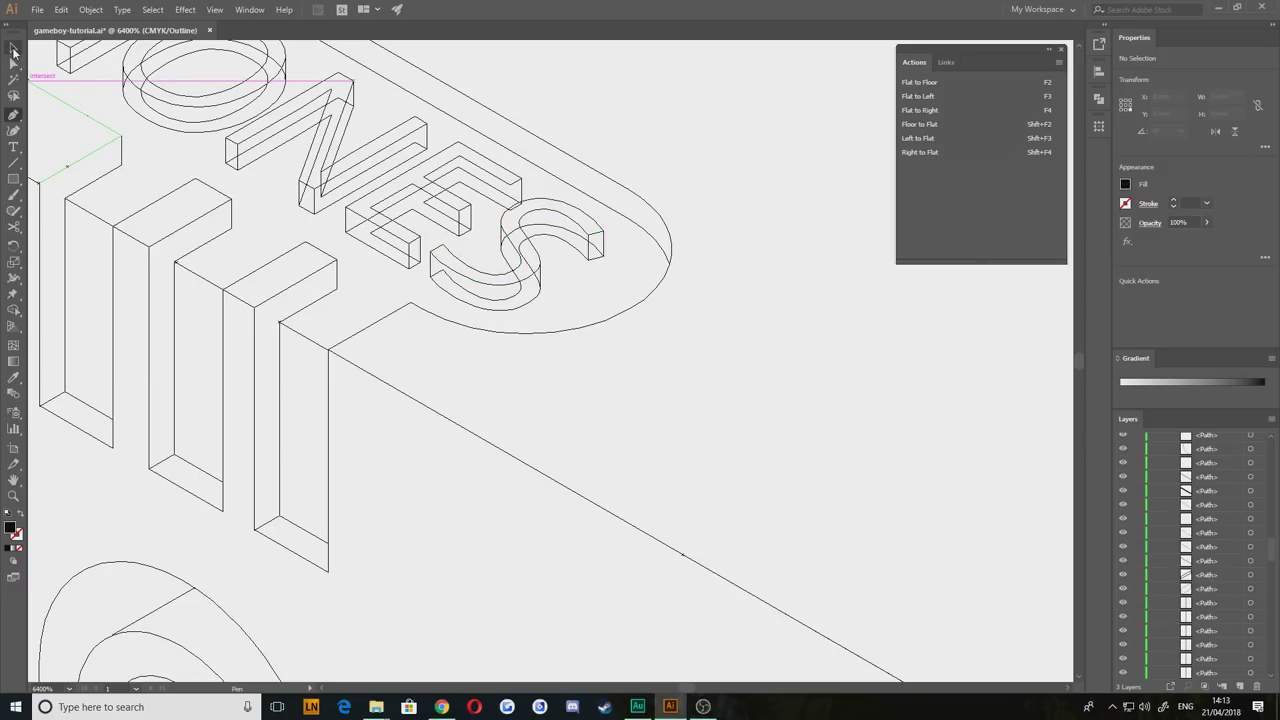
Step: Select the PHONES lettering outlines and merge the regions of the H's top face with the Shape Builder tool
{"action": "left_click", "coordinate": [14, 50]}
{"action": "left_click_drag", "start_coordinate": [157, 139], "coordinate": [448, 363]}
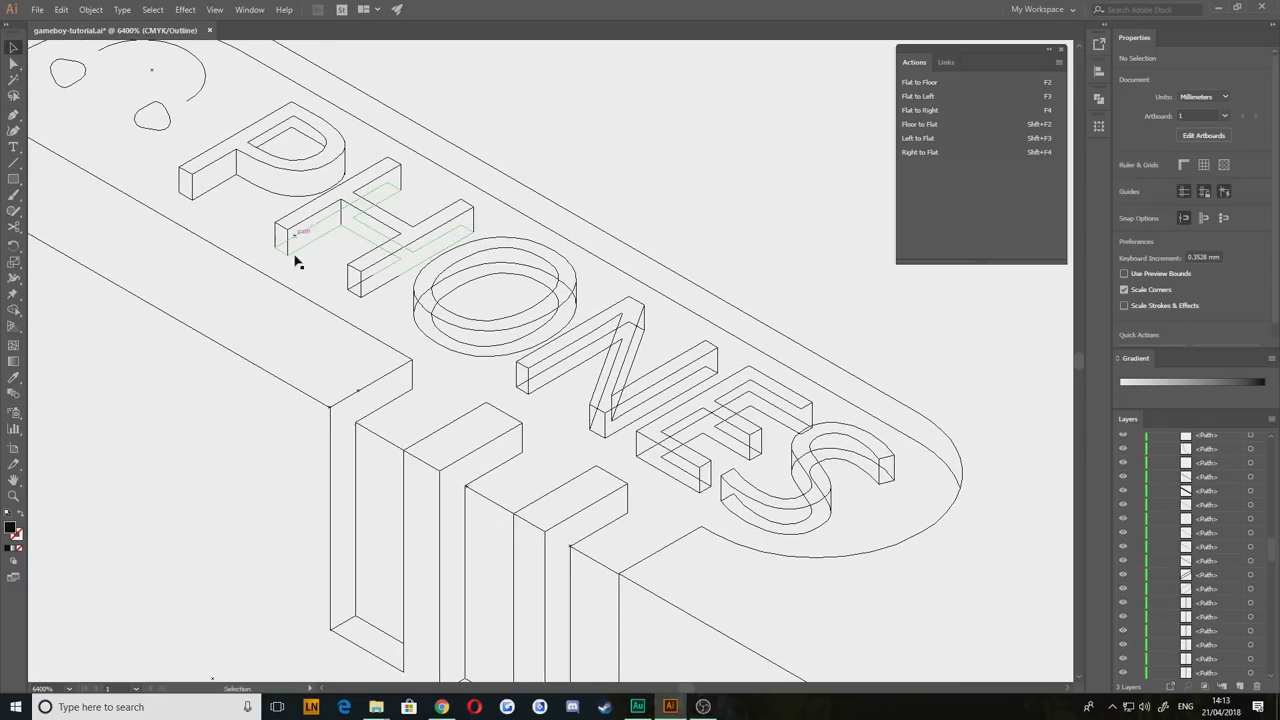
{"action": "left_click_drag", "start_coordinate": [924, 597], "coordinate": [236, 101]}
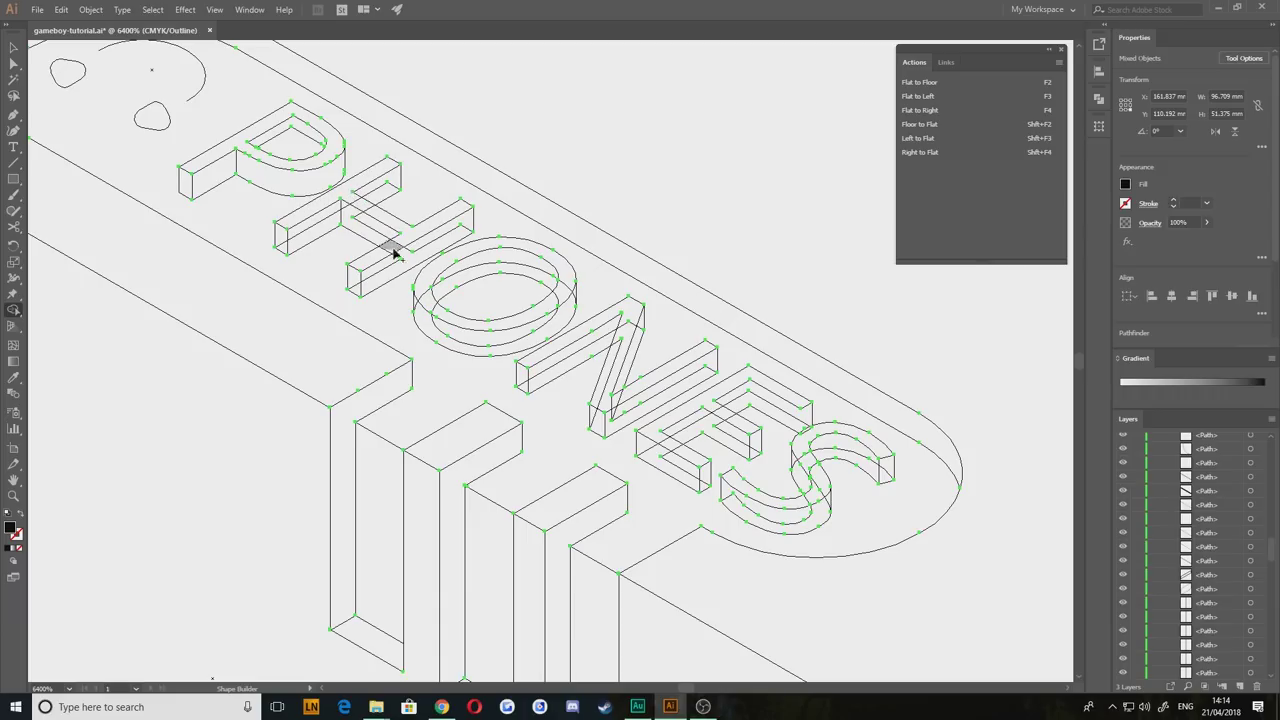
{"action": "left_click_drag", "start_coordinate": [347, 200], "coordinate": [370, 215]}
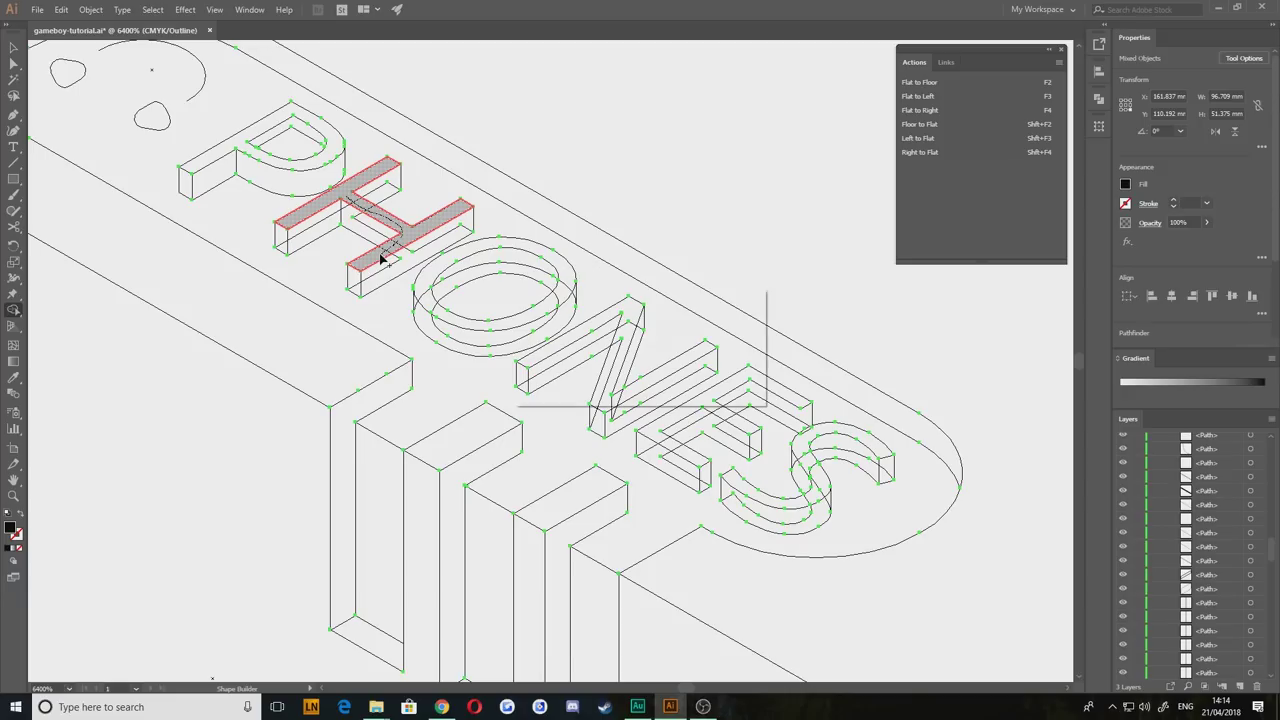
{"action": "left_click_drag", "start_coordinate": [381, 258], "coordinate": [384, 262]}
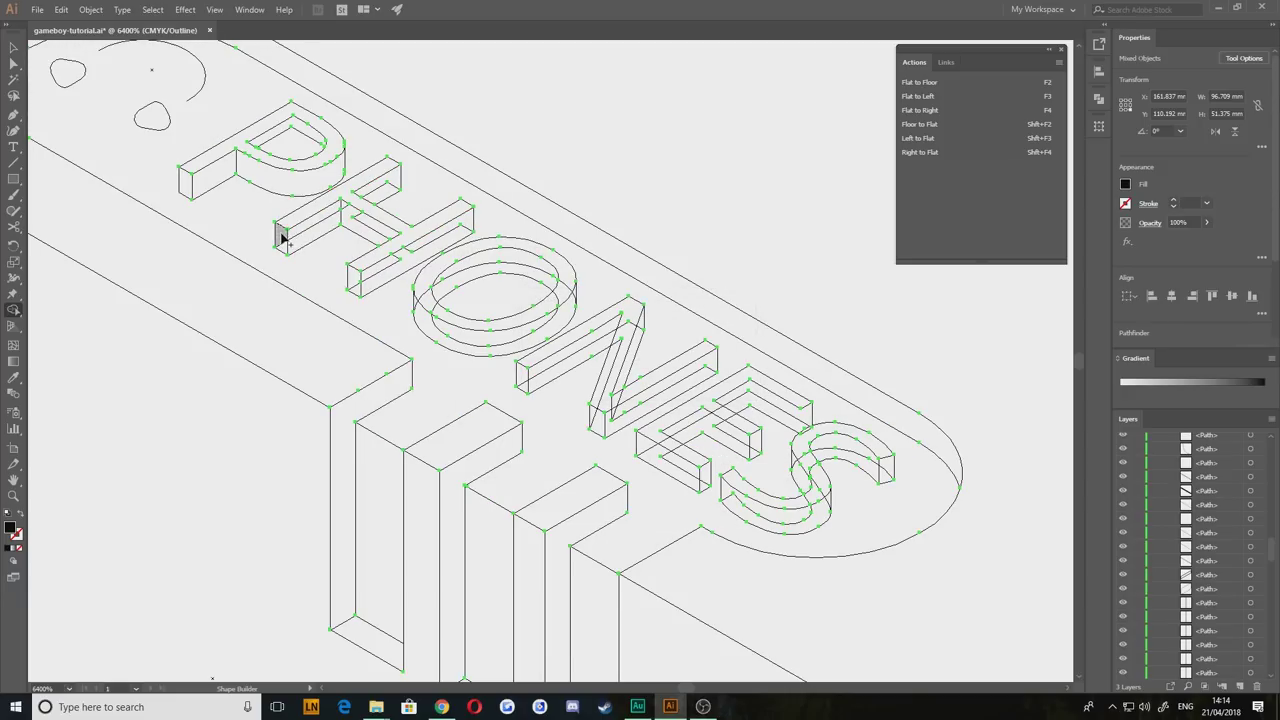
Step: Merge the split regions of the H's side faces into clean shapes with the Shape Builder tool
{"action": "left_click", "coordinate": [283, 250]}
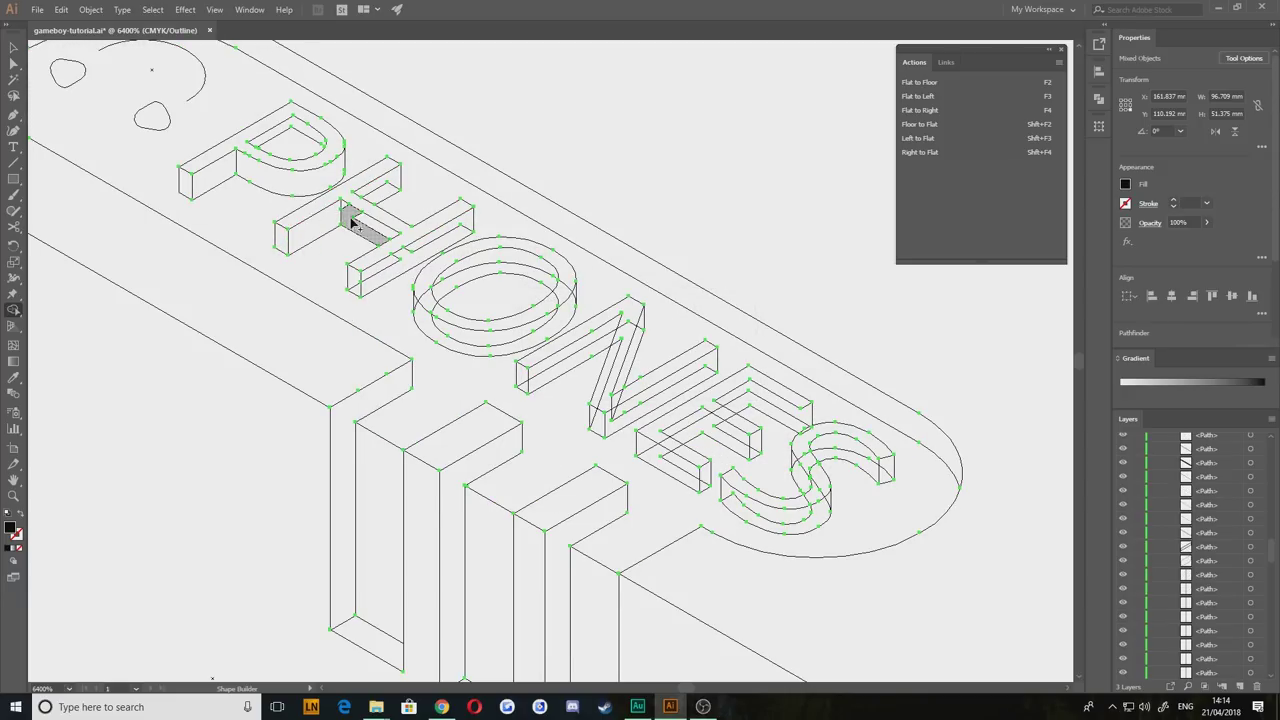
{"action": "left_click_drag", "start_coordinate": [362, 222], "coordinate": [355, 289]}
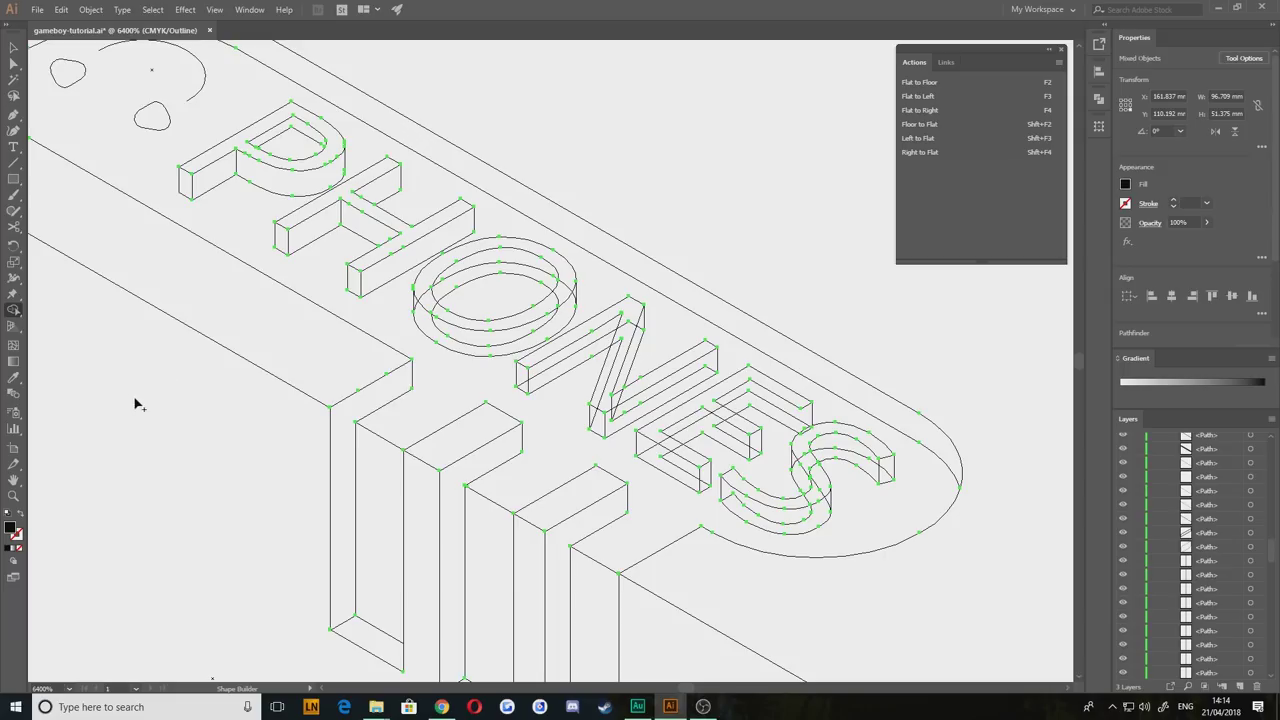
{"action": "left_click_drag", "start_coordinate": [201, 394], "coordinate": [268, 417]}
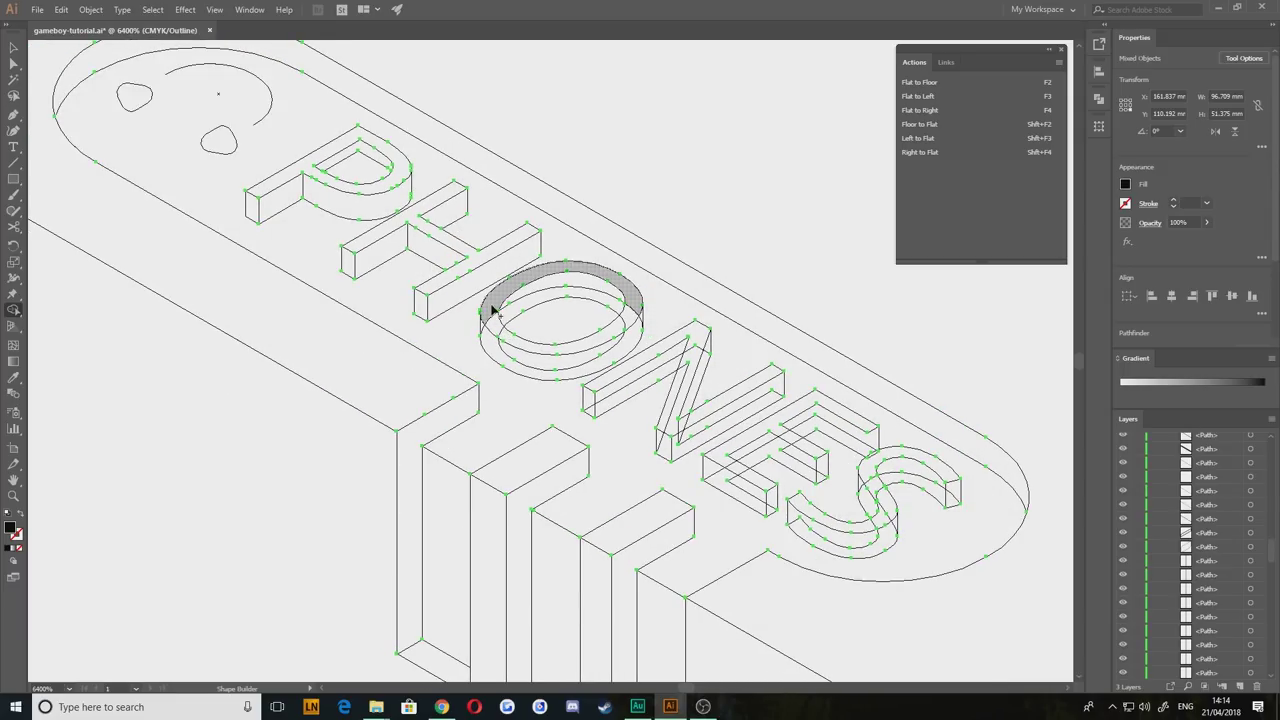
Step: Merge the split regions of the O's top ring and outer side wall with the Shape Builder tool
{"action": "mouse_move", "coordinate": [492, 311]}
{"action": "left_mouse_down"}
{"action": "mouse_move", "coordinate": [502, 338]}
{"action": "mouse_move", "coordinate": [522, 336]}
{"action": "left_mouse_up"}
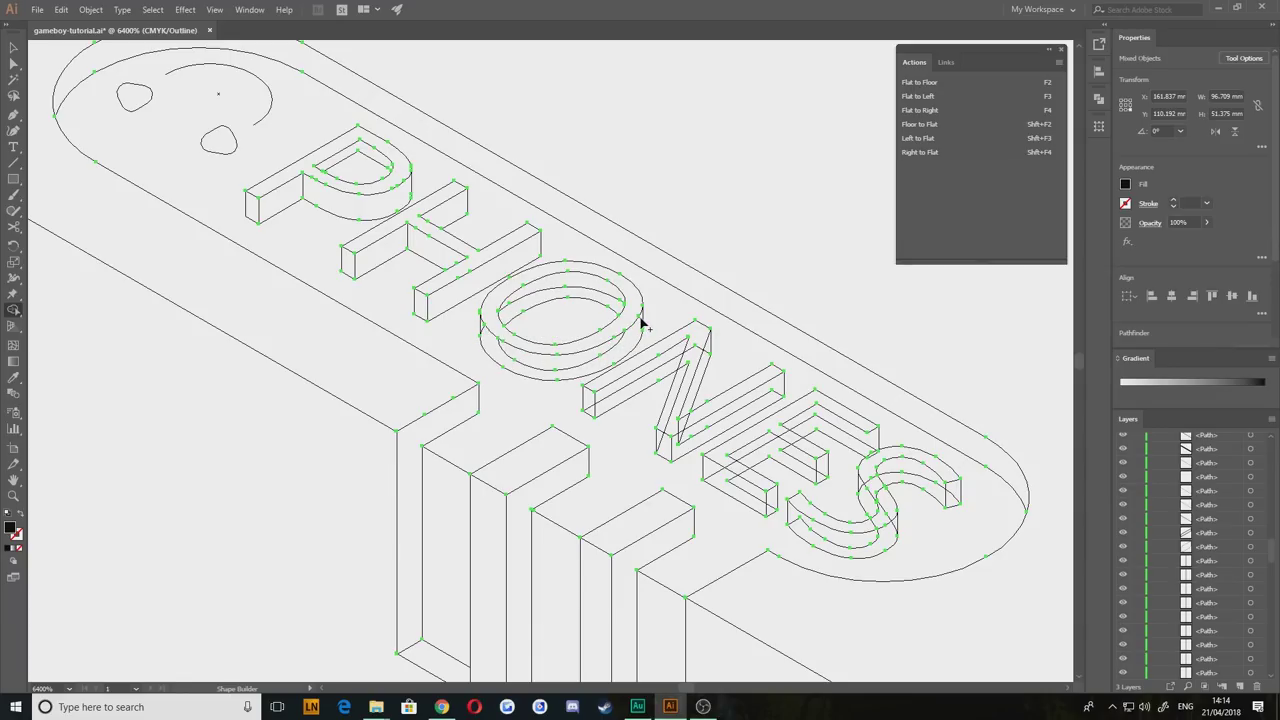
{"action": "left_click", "coordinate": [640, 324]}
{"action": "left_click_drag", "start_coordinate": [488, 336], "coordinate": [504, 348]}
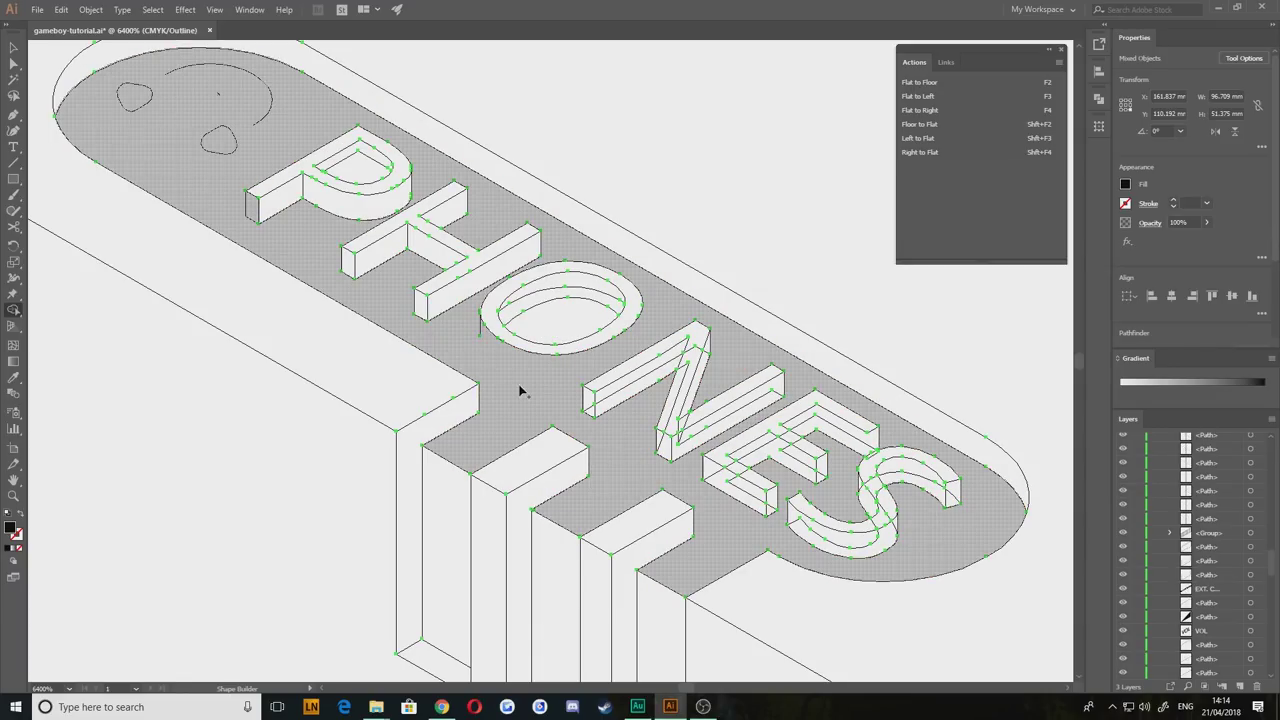
{"action": "key", "text": "ctrl+z"}
{"action": "scroll", "coordinate": [519, 388], "scroll_direction": "up", "scroll_amount": 3}
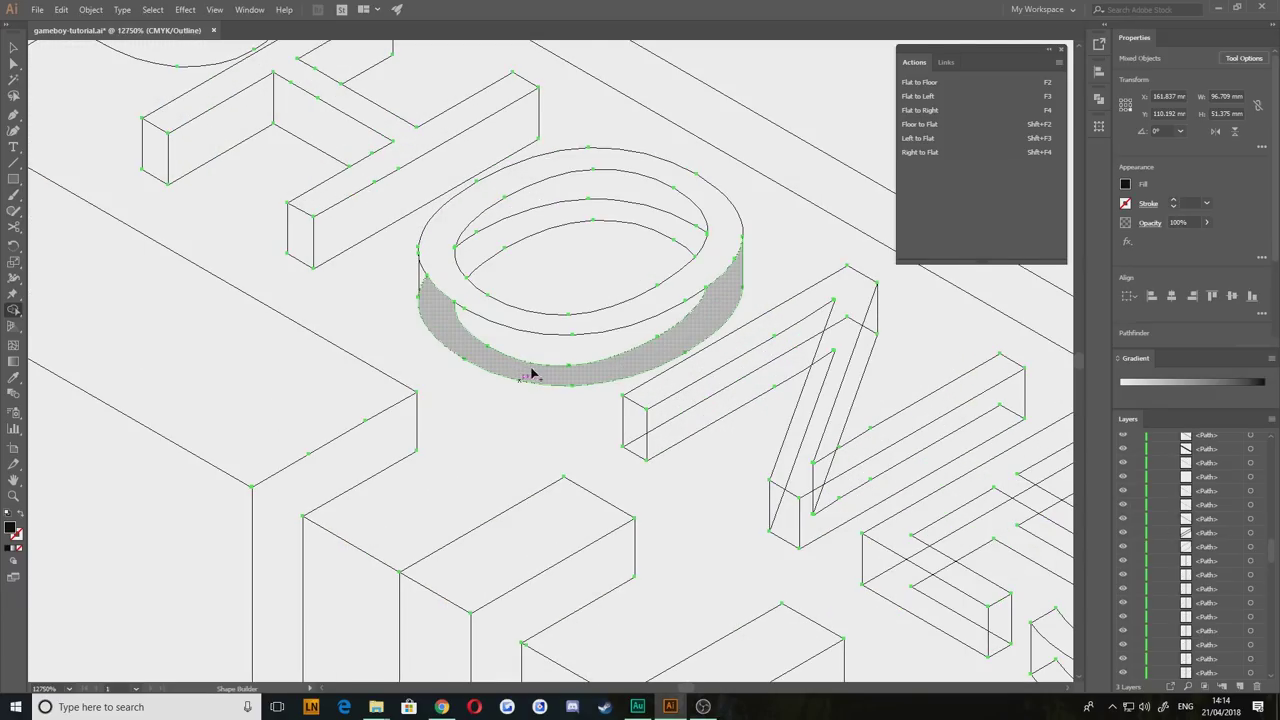
{"action": "mouse_move", "coordinate": [481, 337]}
{"action": "left_mouse_down"}
{"action": "mouse_move", "coordinate": [457, 334]}
{"action": "mouse_move", "coordinate": [423, 278]}
{"action": "left_mouse_up"}
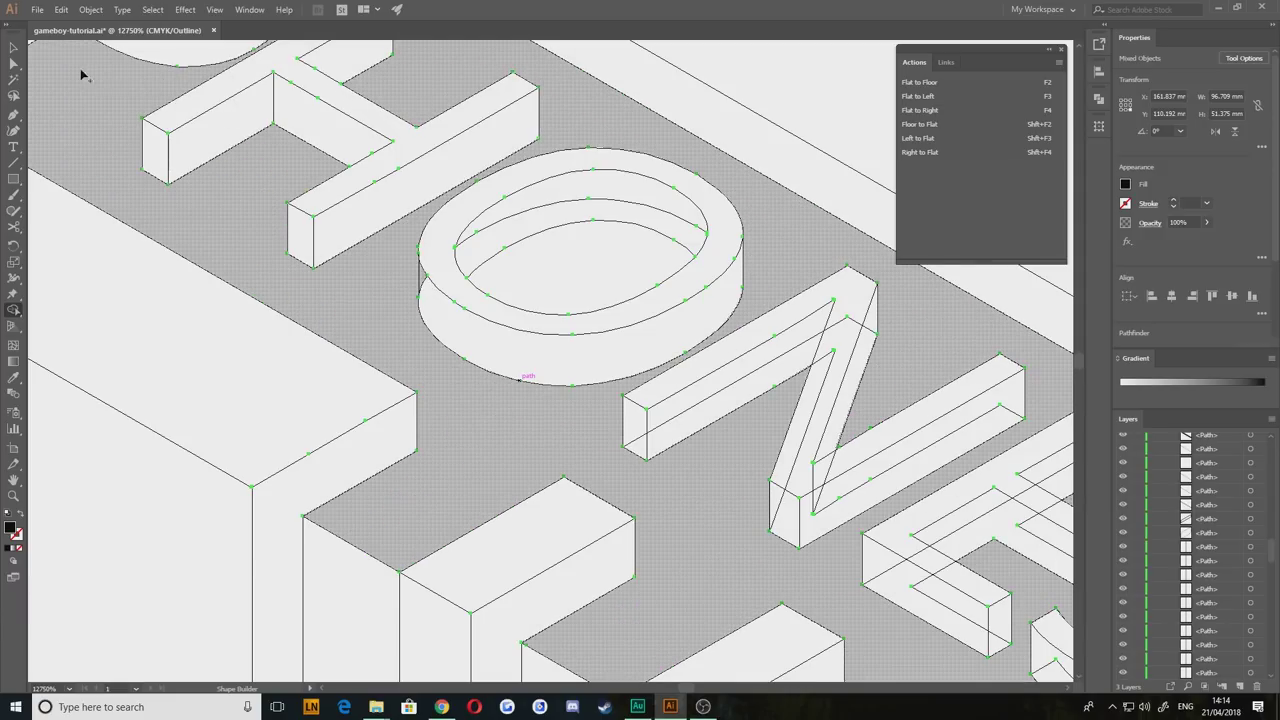
{"action": "left_click", "coordinate": [14, 49]}
{"action": "left_click", "coordinate": [158, 377]}
{"action": "scroll", "coordinate": [400, 350], "scroll_direction": "up", "scroll_amount": 4}
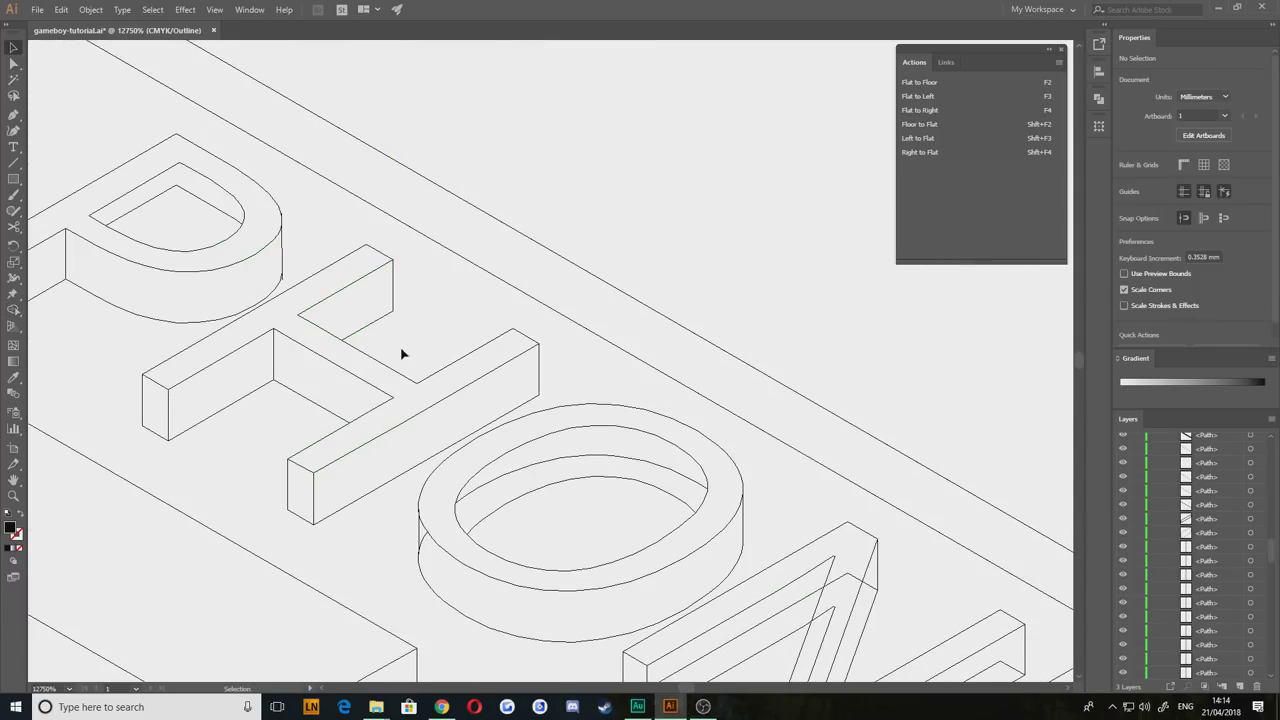
Step: Reposition both ends of the O's left vertical connecting edge onto the outermost points of its upper and lower curves
{"action": "scroll", "coordinate": [395, 533], "scroll_direction": "up", "scroll_amount": 4}
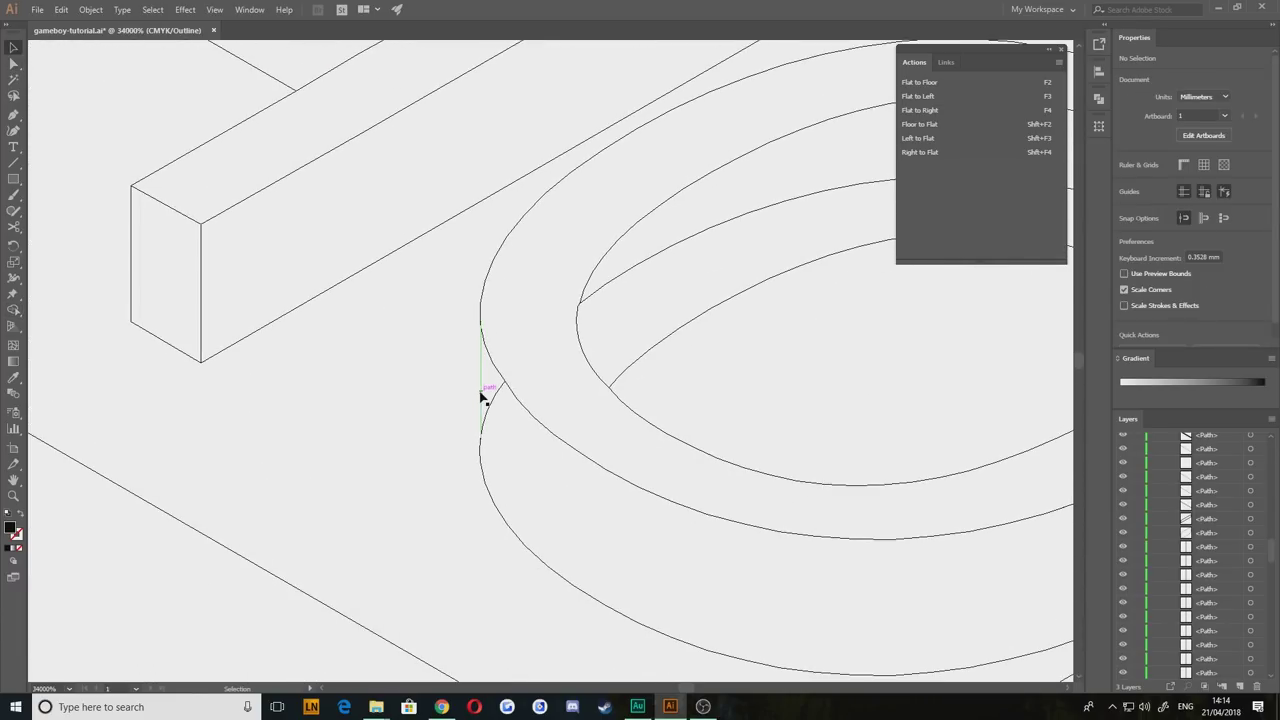
{"action": "left_click", "coordinate": [481, 398]}
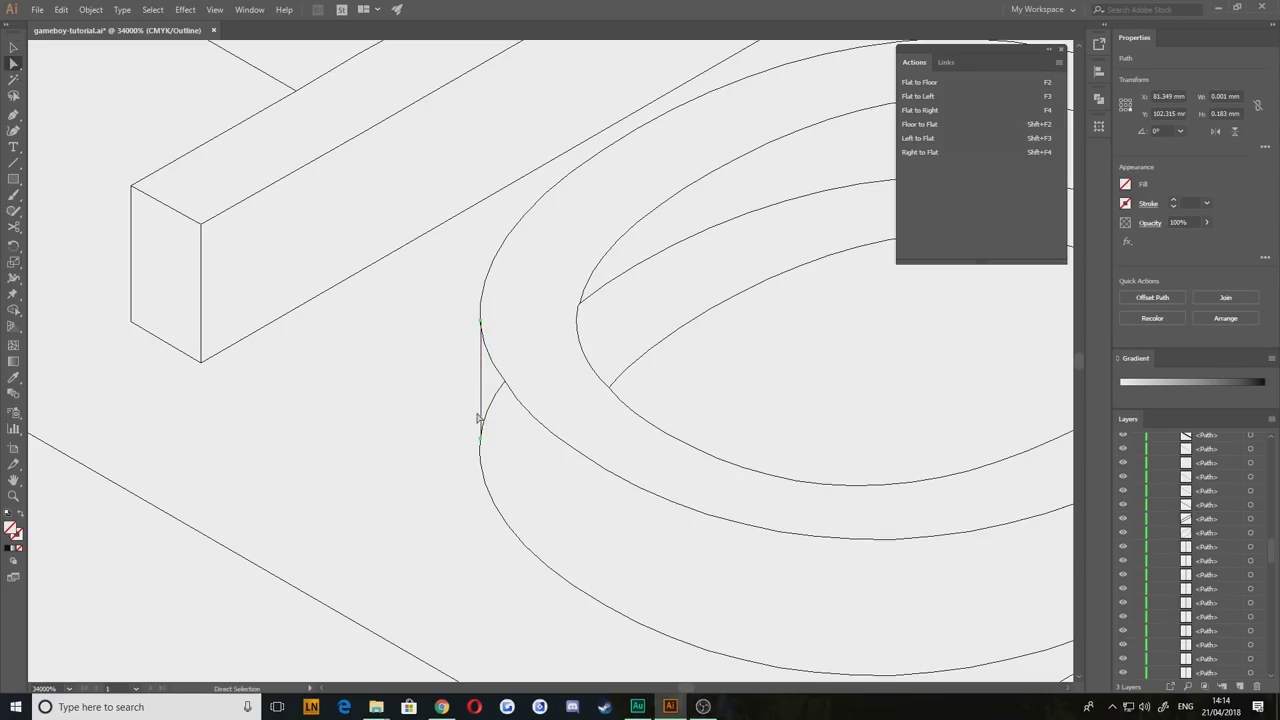
{"action": "left_click_drag", "start_coordinate": [480, 441], "coordinate": [420, 414]}
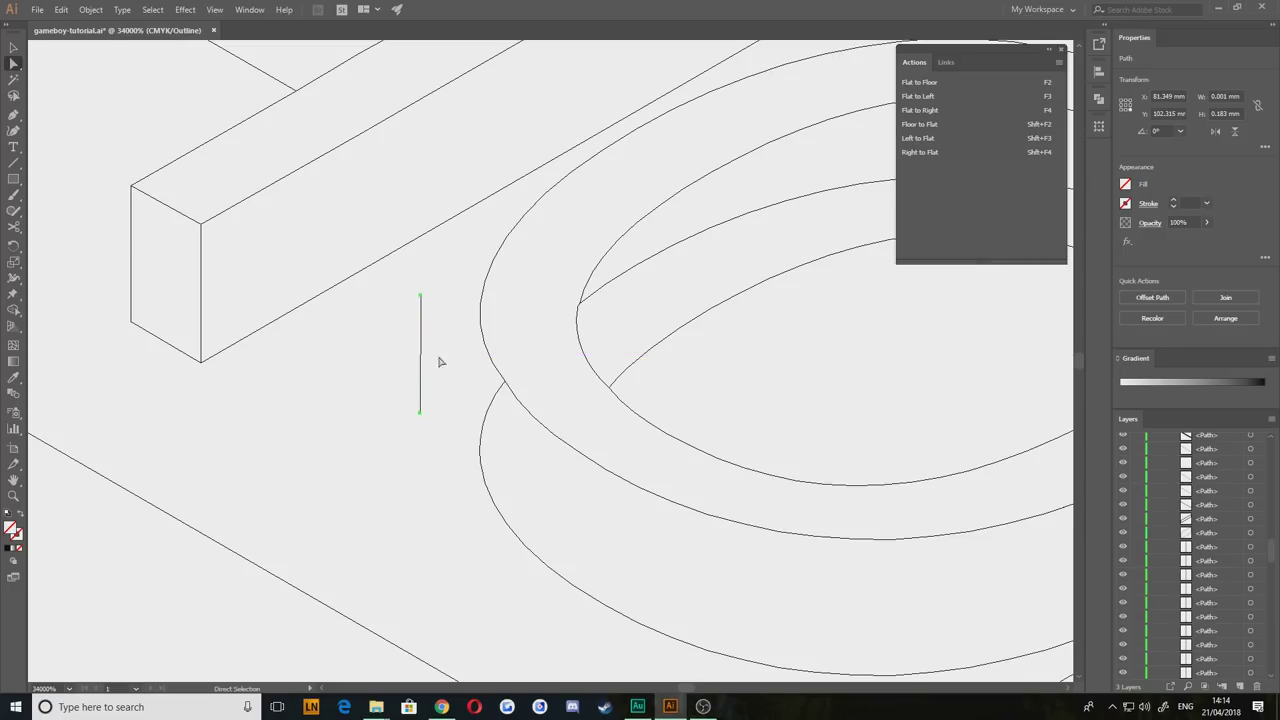
{"action": "left_click", "coordinate": [421, 298]}
{"action": "left_click_drag", "start_coordinate": [418, 300], "coordinate": [480, 312]}
{"action": "left_click_drag", "start_coordinate": [421, 413], "coordinate": [480, 453]}
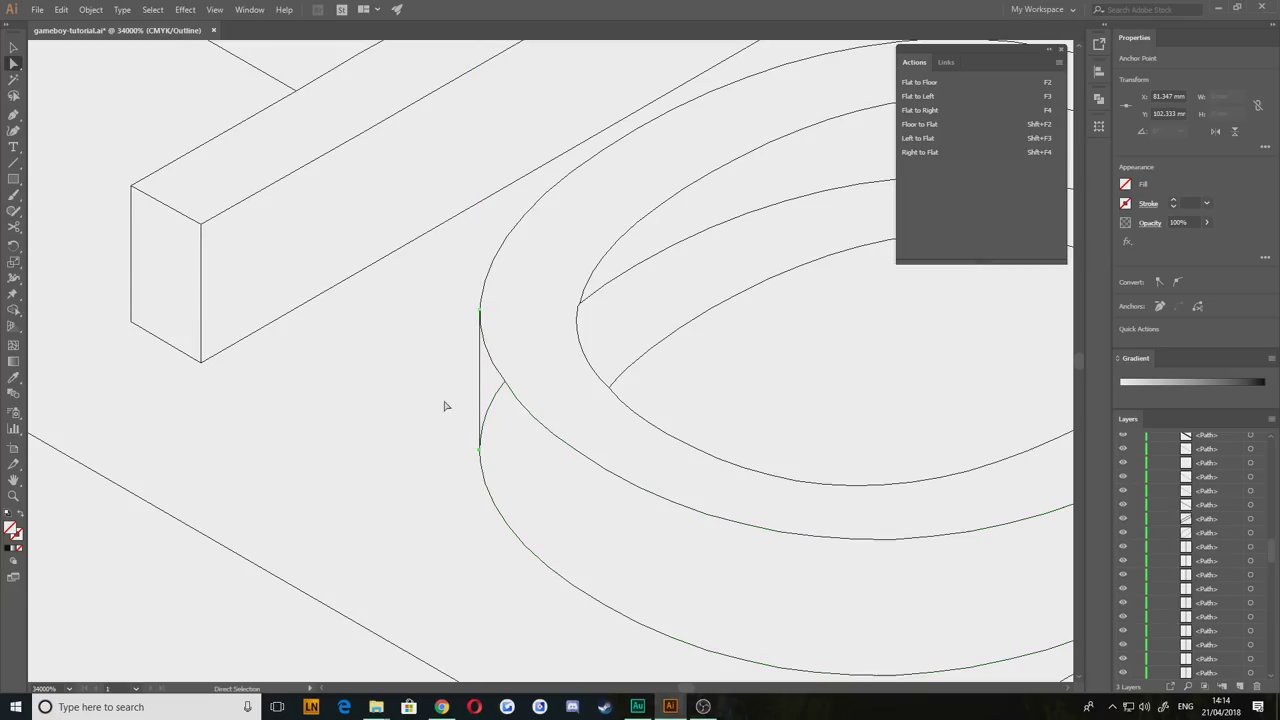
Step: Select the O's outlines and merge the remaining split regions of its outer and inner walls with the Shape Builder tool
{"action": "left_click_drag", "start_coordinate": [571, 503], "coordinate": [582, 508]}
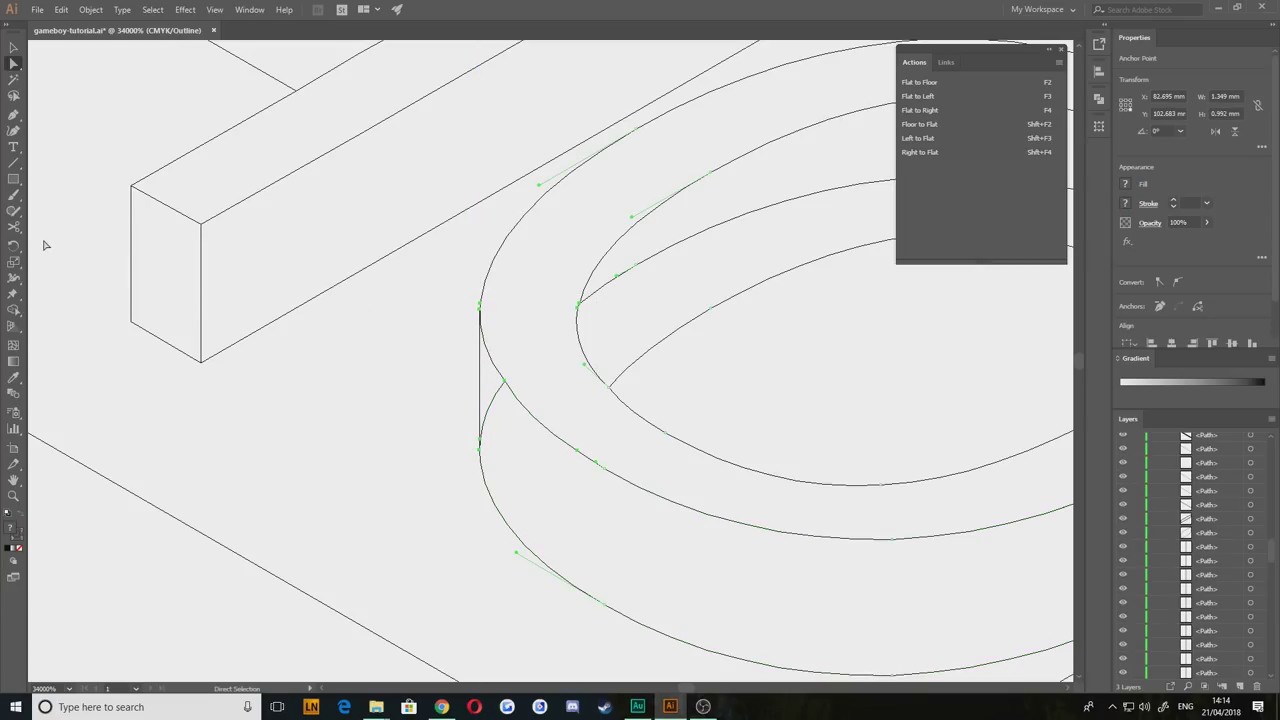
{"action": "left_click", "coordinate": [13, 312]}
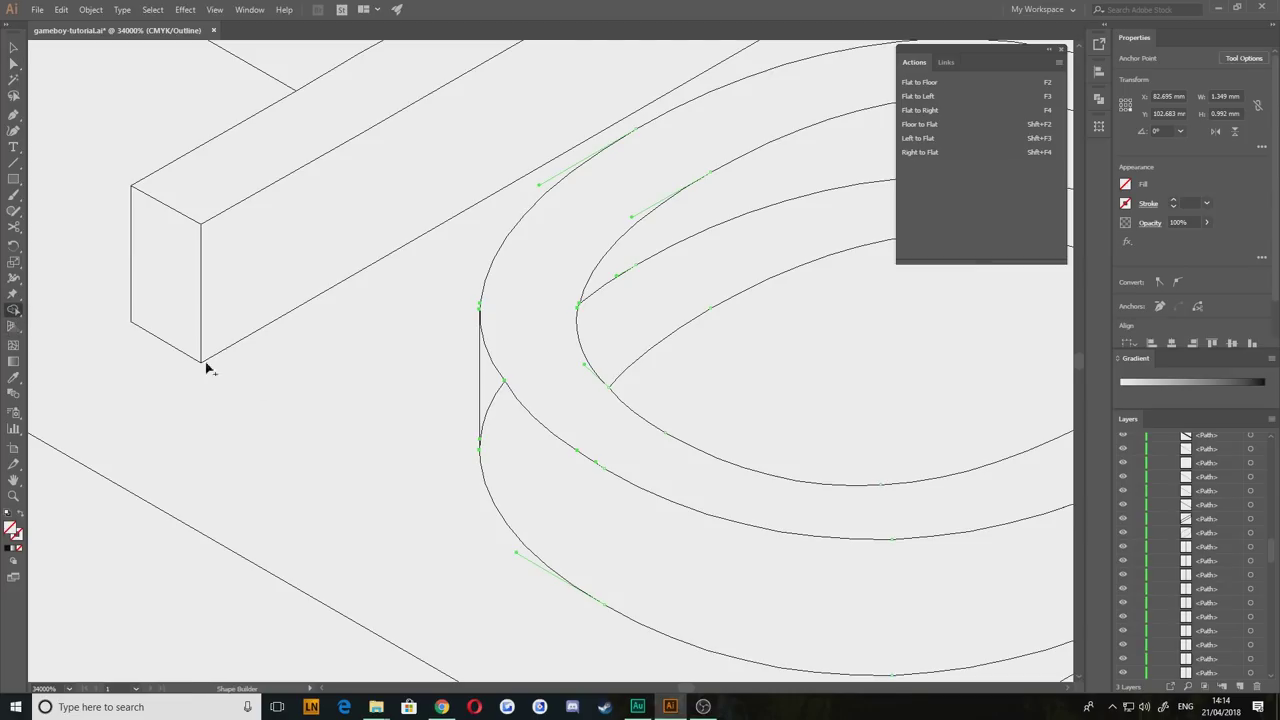
{"action": "left_click_drag", "start_coordinate": [491, 401], "coordinate": [522, 460]}
{"action": "scroll", "coordinate": [522, 460], "scroll_direction": "down", "scroll_amount": 1}
{"action": "mouse_move", "coordinate": [670, 605]}
{"action": "left_mouse_down"}
{"action": "mouse_move", "coordinate": [648, 377]}
{"action": "mouse_move", "coordinate": [317, 634]}
{"action": "left_mouse_up"}
{"action": "left_click_drag", "start_coordinate": [461, 266], "coordinate": [461, 310]}
{"action": "left_click_drag", "start_coordinate": [341, 437], "coordinate": [417, 443]}
{"action": "scroll", "coordinate": [398, 457], "scroll_direction": "down", "scroll_amount": 2}
{"action": "left_click", "coordinate": [13, 48]}
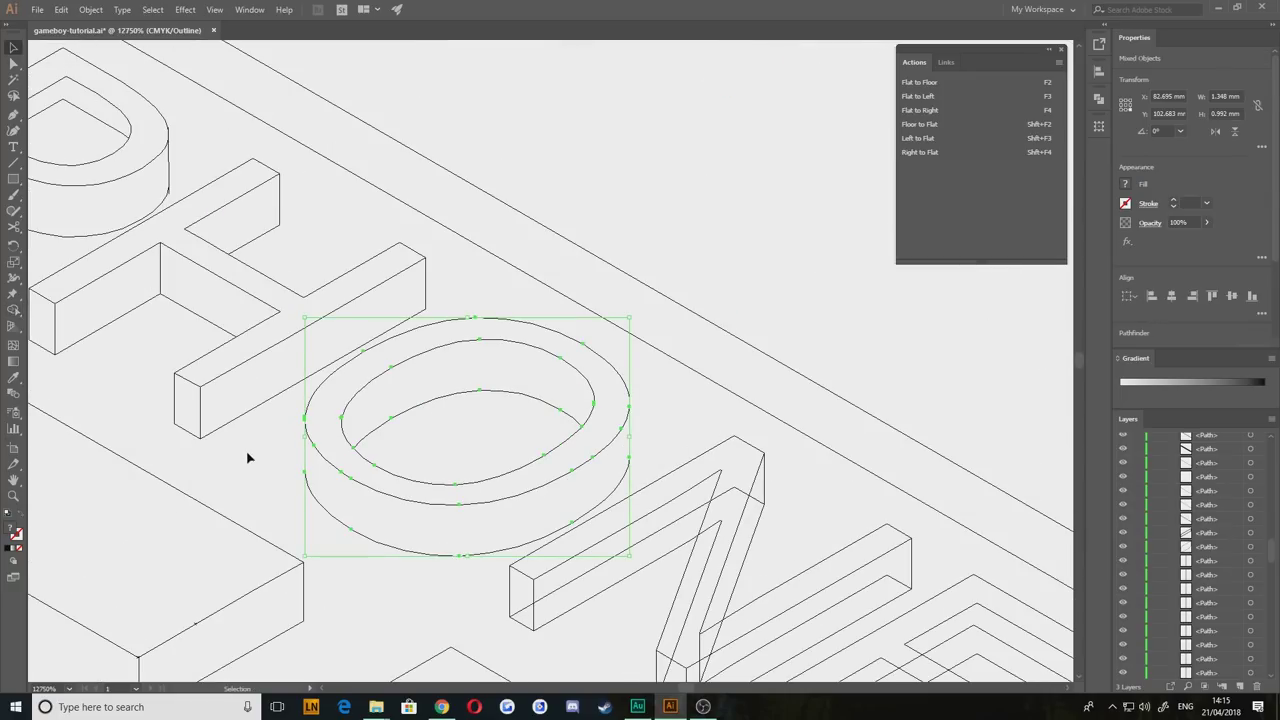
{"action": "left_click", "coordinate": [258, 458]}
Step: Select the PHONES lettering outlines and merge the split regions of the N's faces with the Shape Builder tool
{"action": "scroll", "coordinate": [344, 488], "scroll_direction": "down", "scroll_amount": 2}
{"action": "left_click_drag", "start_coordinate": [853, 608], "coordinate": [744, 503]}
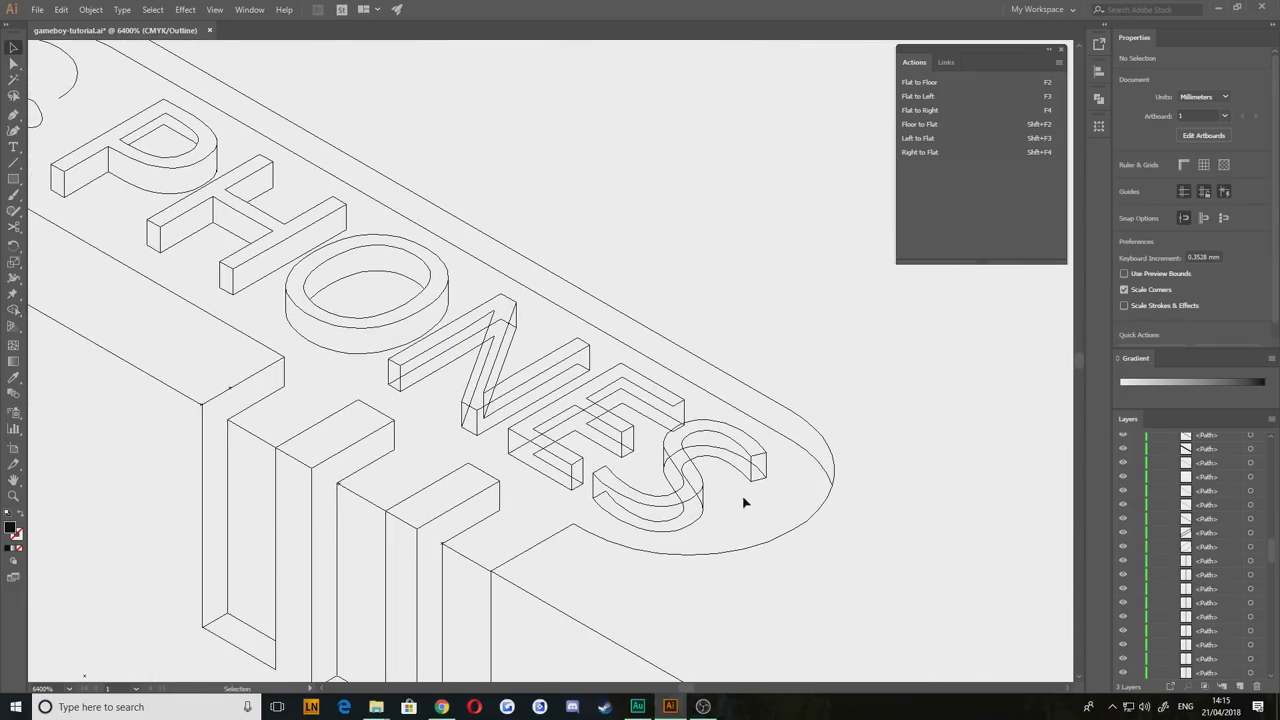
{"action": "left_click_drag", "start_coordinate": [394, 298], "coordinate": [405, 322]}
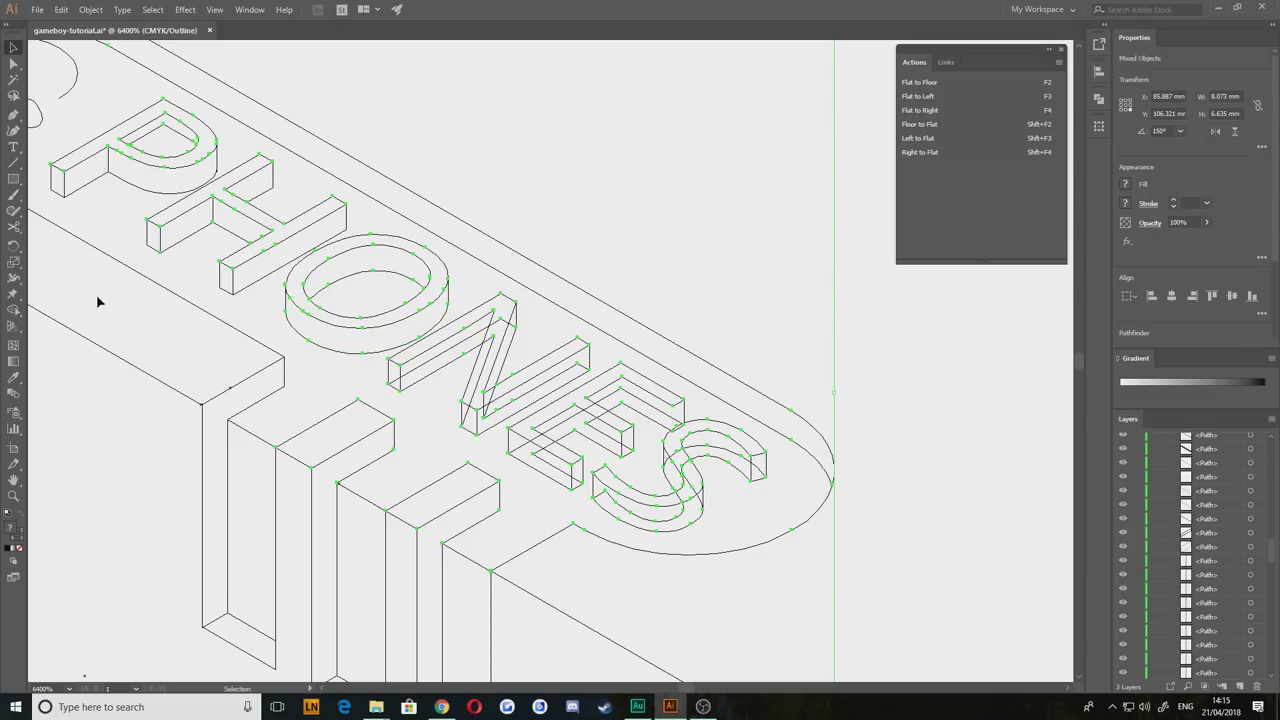
{"action": "left_click", "coordinate": [13, 310]}
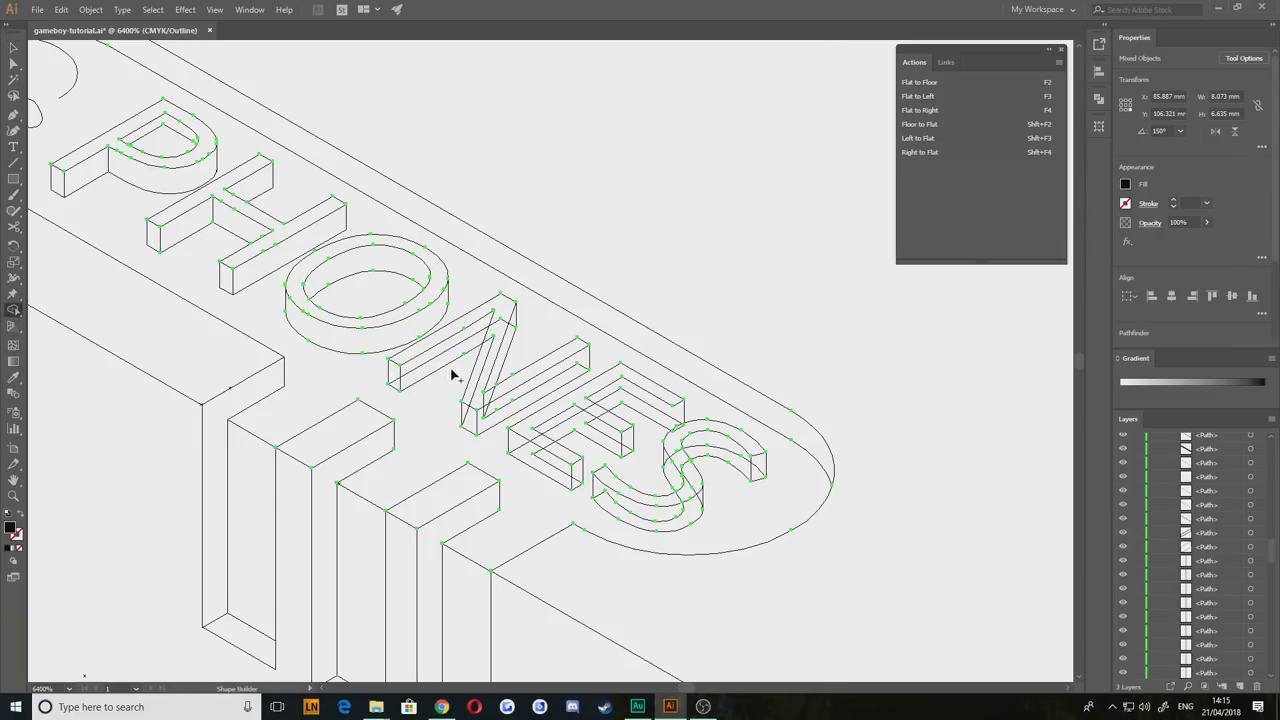
{"action": "key", "text": "v"}
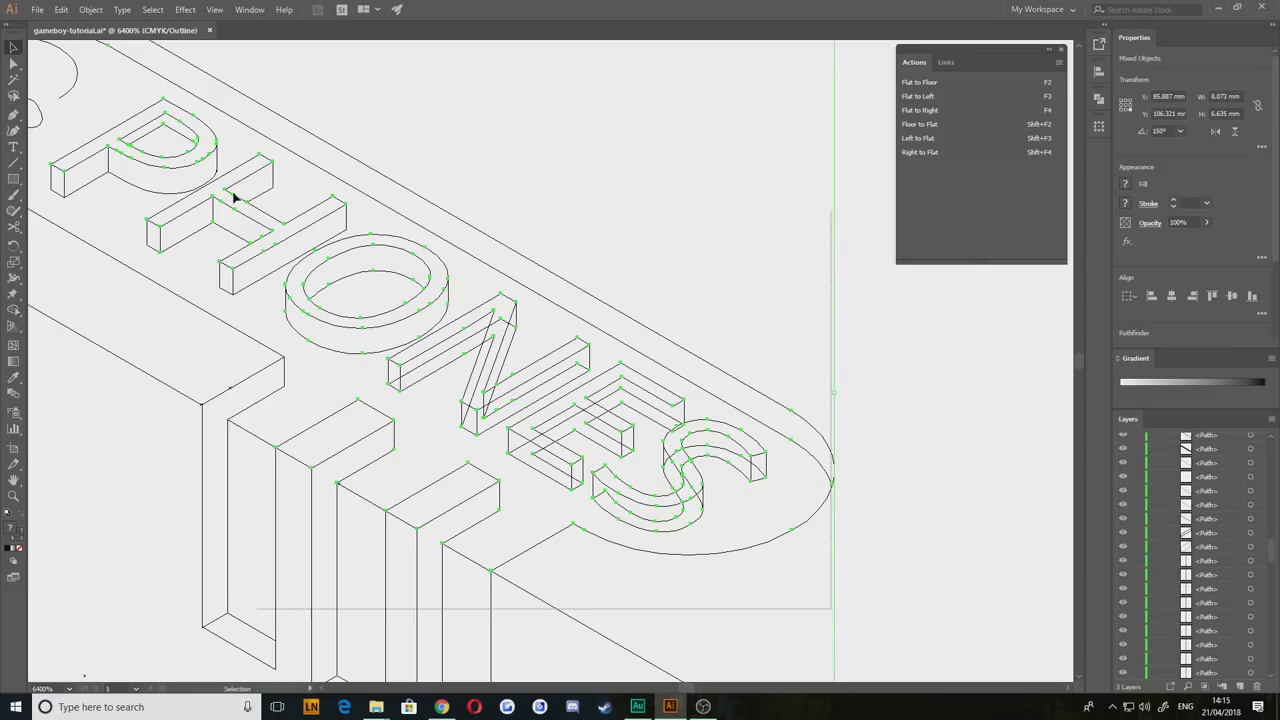
{"action": "key", "text": "ctrl+a"}
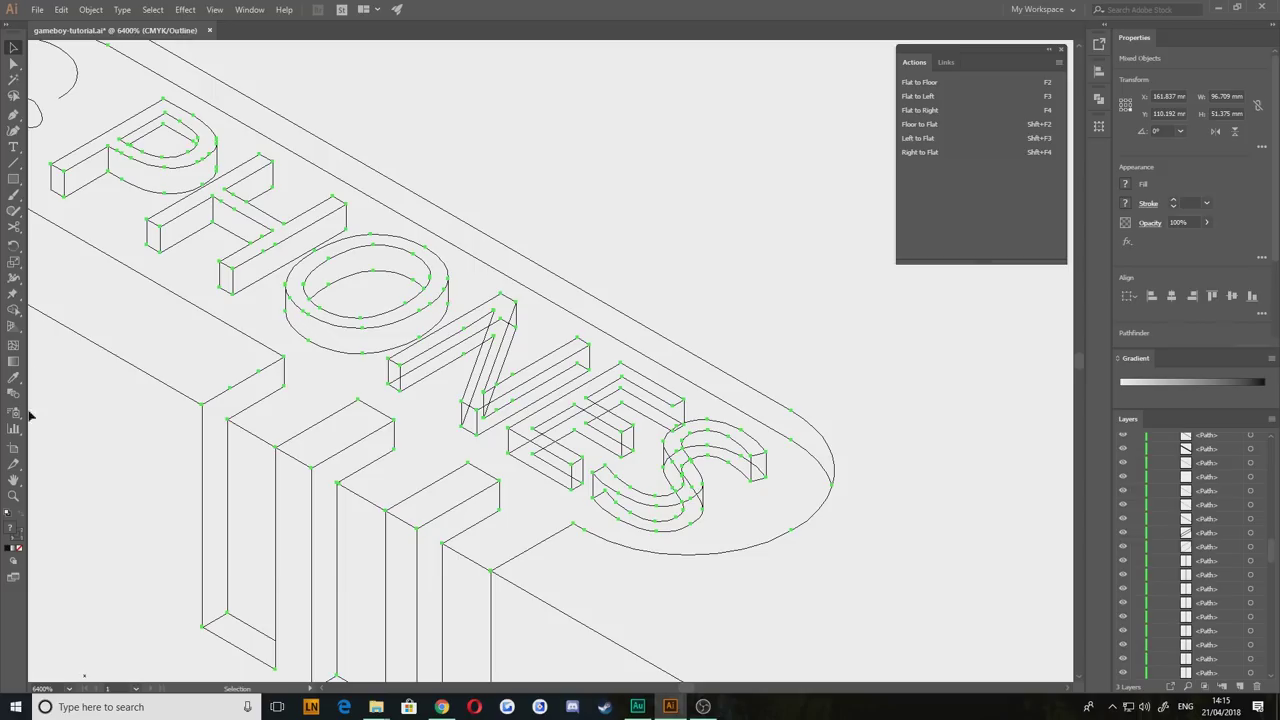
{"action": "key", "text": "shift+m"}
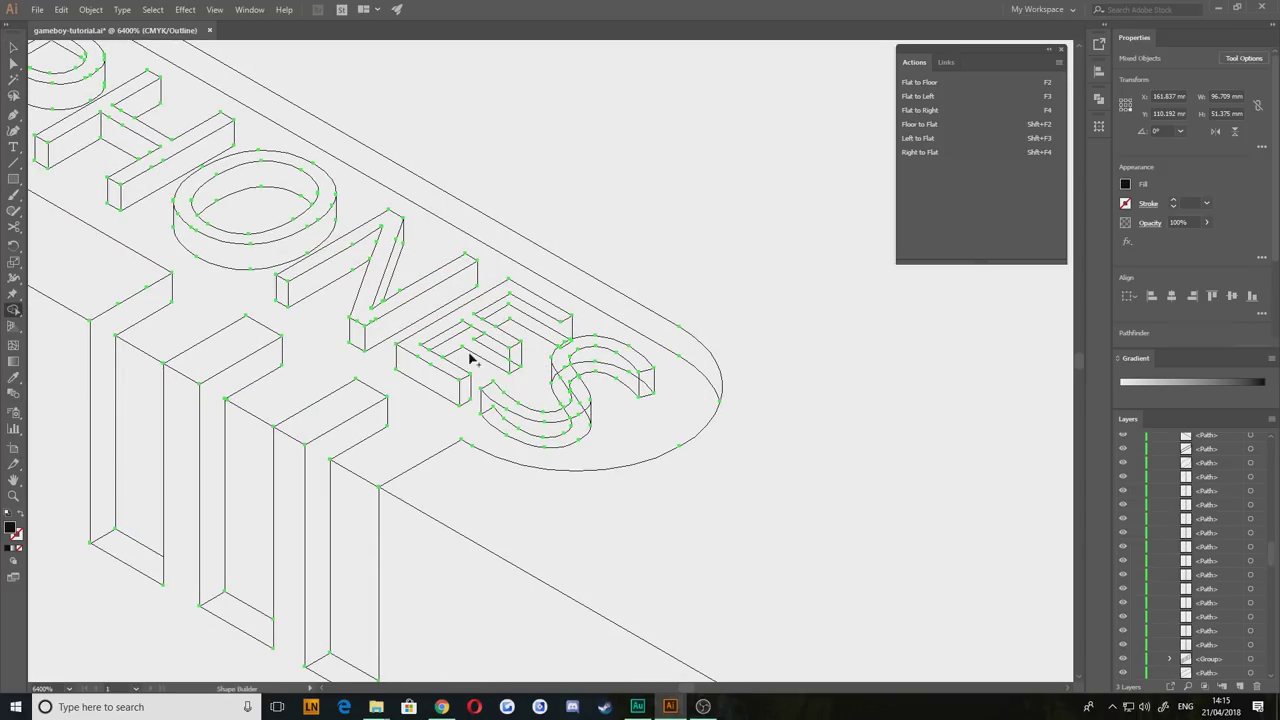
Step: Reselect the artwork and clean up the E's middle arm faces with the Shape Builder tool
{"action": "key", "text": "v"}
{"action": "key", "text": "ctrl+a"}
{"action": "key", "text": "shift+m"}
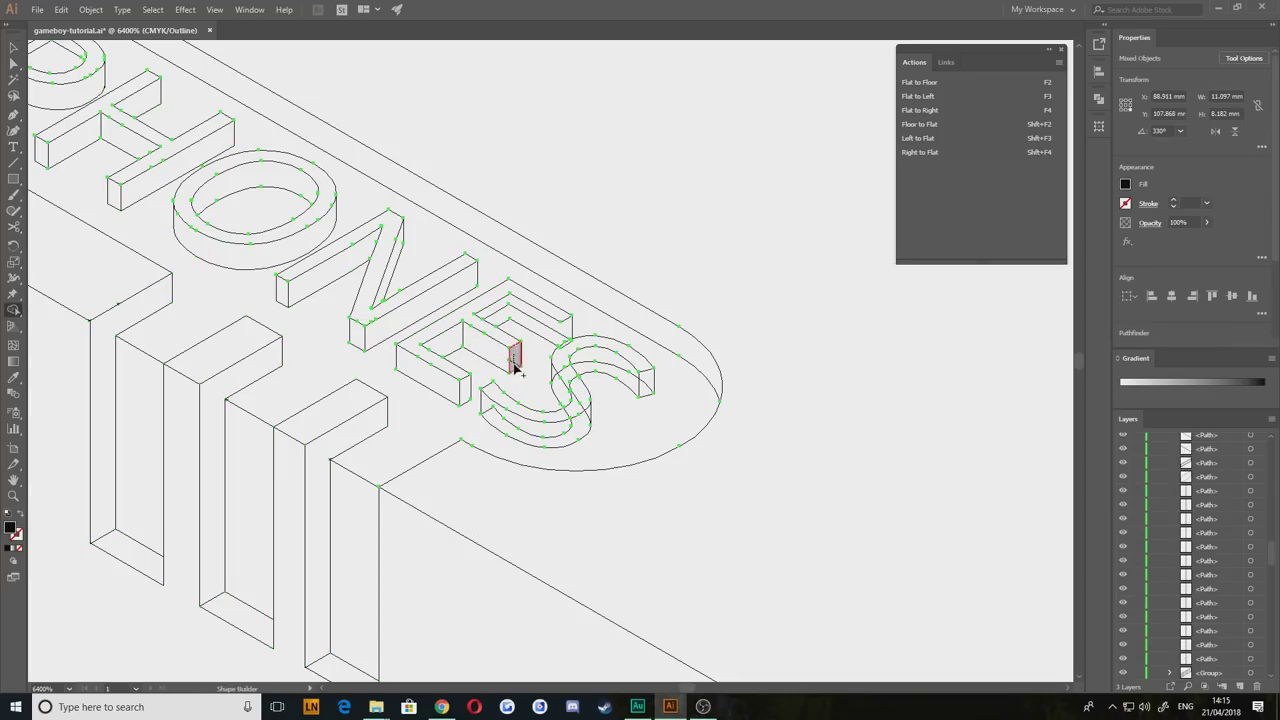
Step: Draw the missing vertical and lower edges of the E's upper arm with the Pen tool
{"action": "key", "text": "p"}
{"action": "left_click", "coordinate": [561, 321]}
{"action": "left_click", "coordinate": [561, 347]}
{"action": "left_click", "coordinate": [510, 319]}
{"action": "left_click", "coordinate": [561, 347]}
Step: Select all outlines and merge the split regions of the S's top and side faces with the Shape Builder tool
{"action": "key", "text": "ctrl+a"}
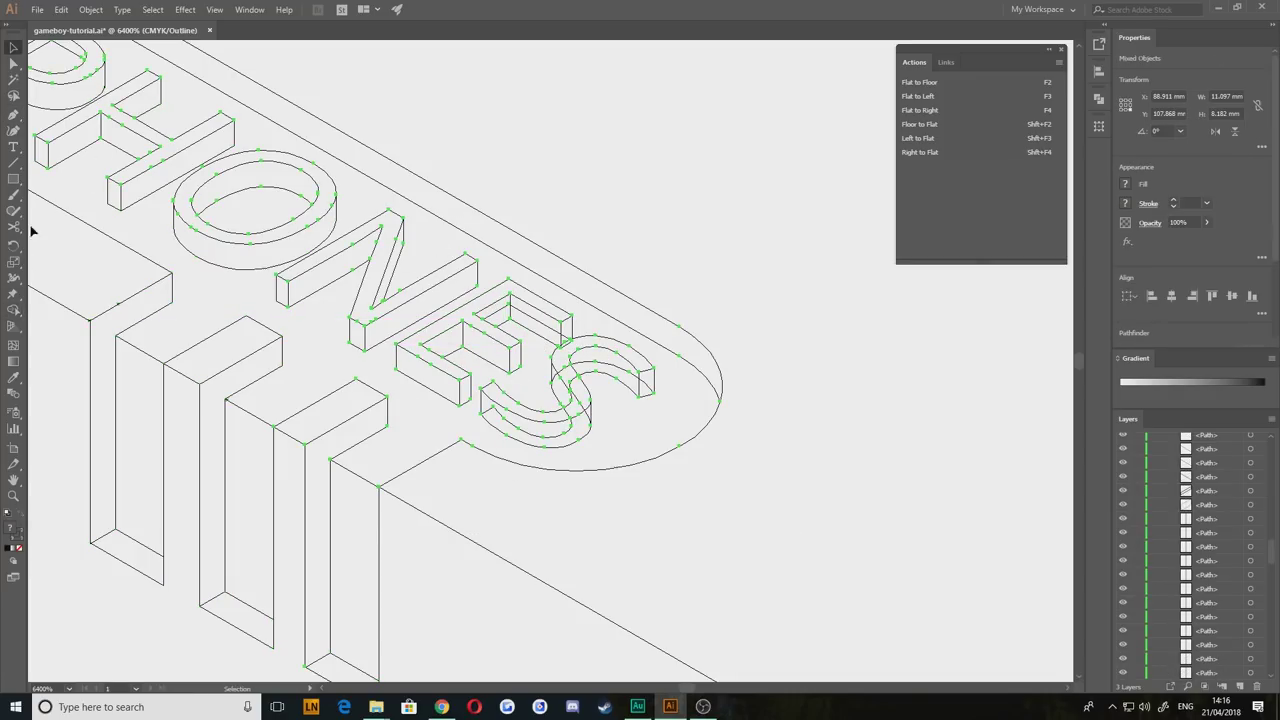
{"action": "key", "text": "shift+m"}
{"action": "scroll", "coordinate": [560, 345], "scroll_direction": "up", "scroll_amount": 2}
{"action": "left_click_drag", "start_coordinate": [515, 449], "coordinate": [540, 384]}
{"action": "left_click_drag", "start_coordinate": [537, 328], "coordinate": [600, 204]}
{"action": "left_click_drag", "start_coordinate": [603, 255], "coordinate": [633, 370]}
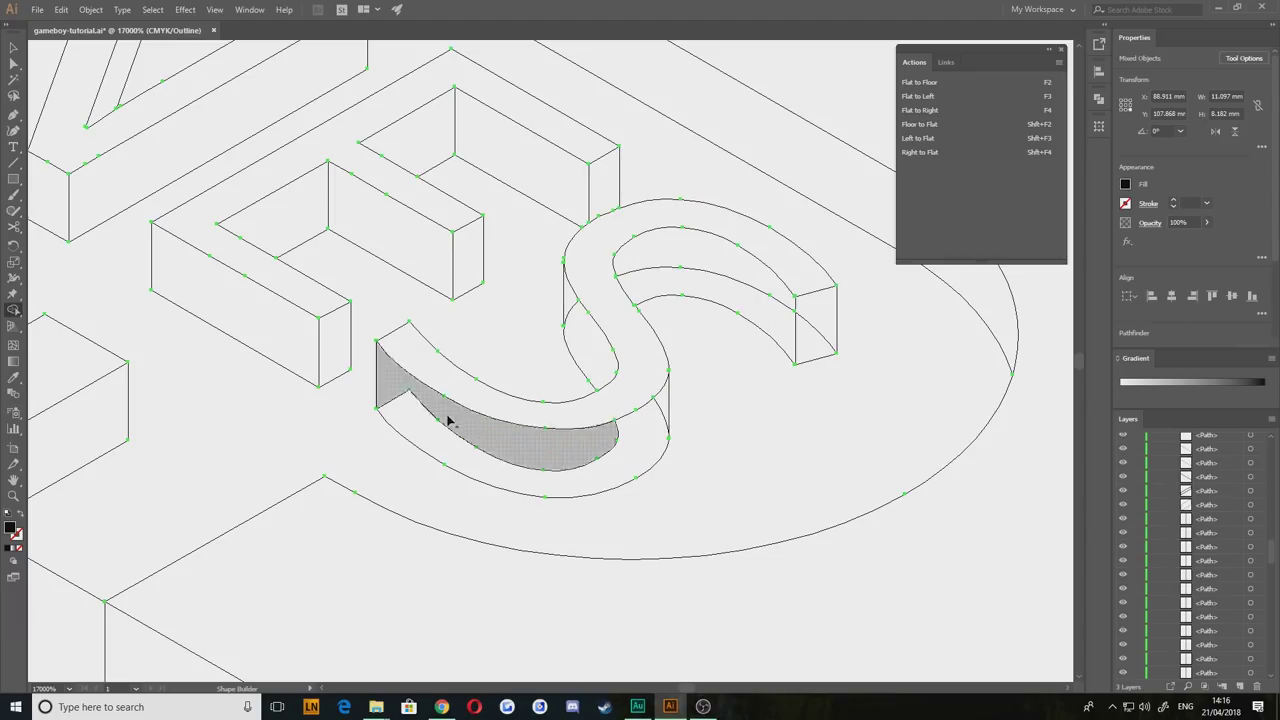
{"action": "left_click_drag", "start_coordinate": [449, 420], "coordinate": [640, 430]}
{"action": "left_click_drag", "start_coordinate": [825, 308], "coordinate": [805, 345]}
Step: Convert the headband arc of the headphones icon into an outlined shape with Outline Stroke
{"action": "scroll", "coordinate": [697, 260], "scroll_direction": "down", "scroll_amount": 3}
{"action": "left_click_drag", "start_coordinate": [167, 85], "coordinate": [328, 348]}
{"action": "scroll", "coordinate": [533, 477], "scroll_direction": "up", "scroll_amount": 2}
{"action": "key", "text": "v"}
{"action": "left_click", "coordinate": [520, 281]}
{"action": "left_click", "coordinate": [91, 10]}
{"action": "left_click", "coordinate": [323, 346]}
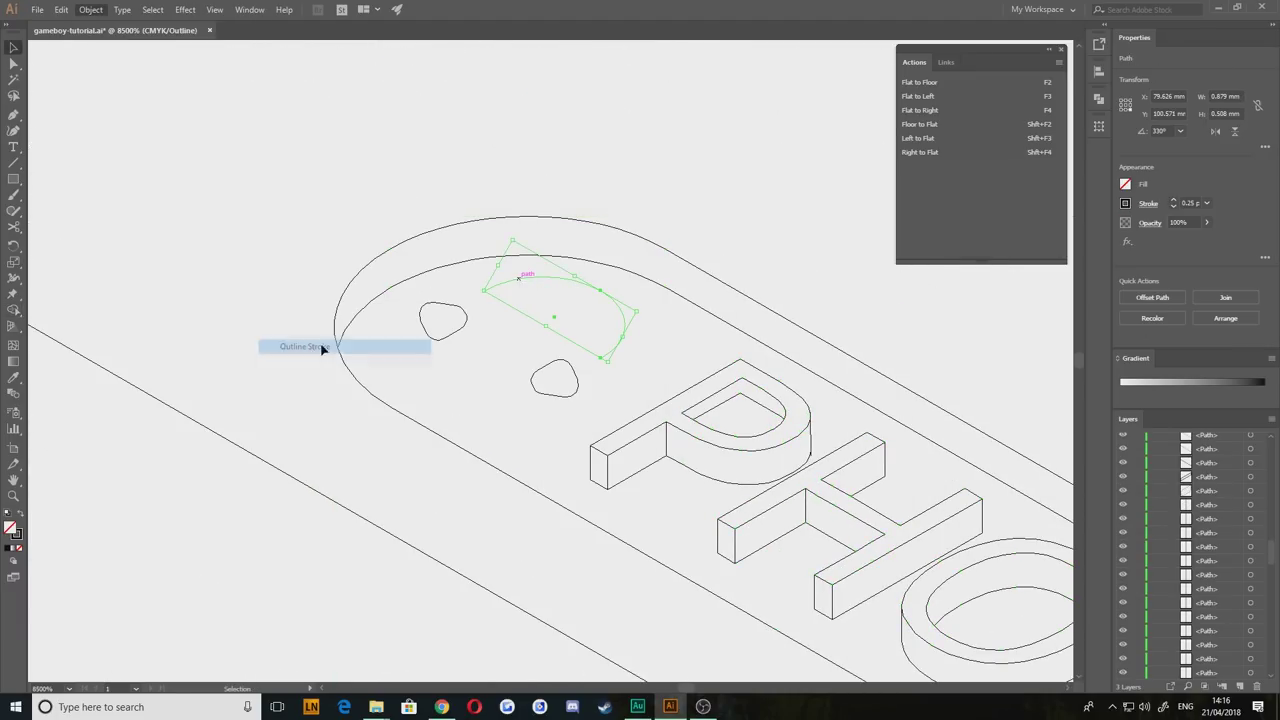
Step: Duplicate the headphones icon's headband and two ear pads straight down to form their lower outlines
{"action": "left_click_drag", "start_coordinate": [614, 397], "coordinate": [450, 305]}
{"action": "left_click_drag", "start_coordinate": [491, 299], "coordinate": [491, 343]}
{"action": "left_click", "coordinate": [306, 257]}
Step: Draw vertical edges connecting the upper and lower outlines of both ear pads with the Pen tool
{"action": "key", "text": "p"}
{"action": "left_click", "coordinate": [423, 361]}
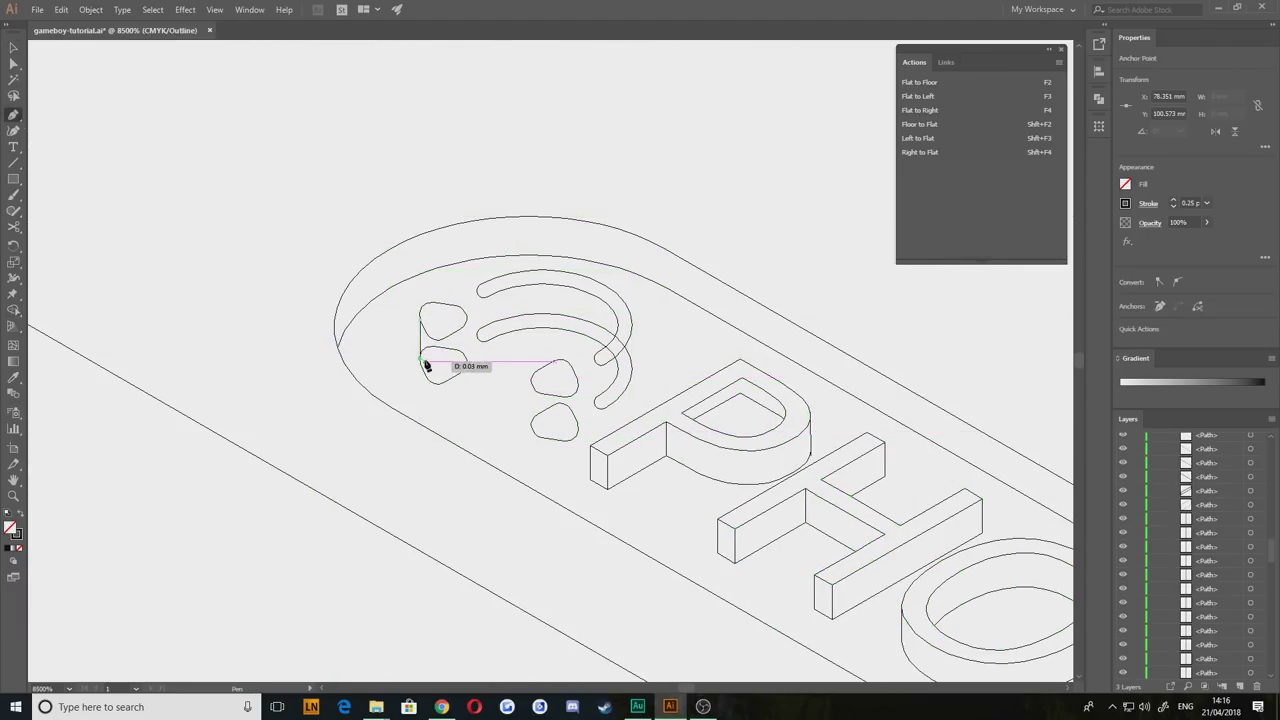
{"action": "left_click", "coordinate": [467, 318]}
{"action": "left_click", "coordinate": [467, 362]}
{"action": "left_click", "coordinate": [531, 381]}
{"action": "left_click", "coordinate": [531, 425]}
{"action": "left_click", "coordinate": [569, 397]}
{"action": "left_click", "coordinate": [569, 440]}
{"action": "left_click", "coordinate": [578, 385]}
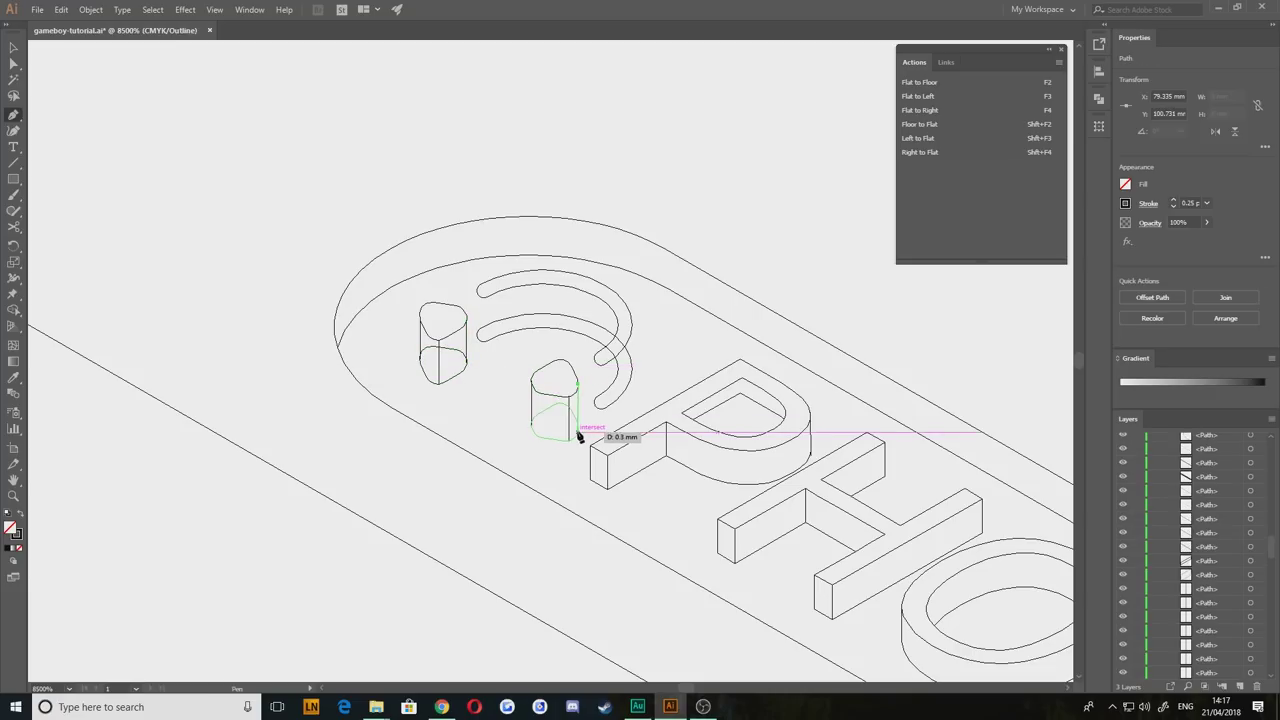
{"action": "left_click", "coordinate": [578, 430]}
Step: Draw vertical edges connecting the two headband outlines at both ends and at the outermost right point
{"action": "left_click", "coordinate": [595, 402]}
{"action": "left_click", "coordinate": [607, 362]}
{"action": "left_click", "coordinate": [607, 406]}
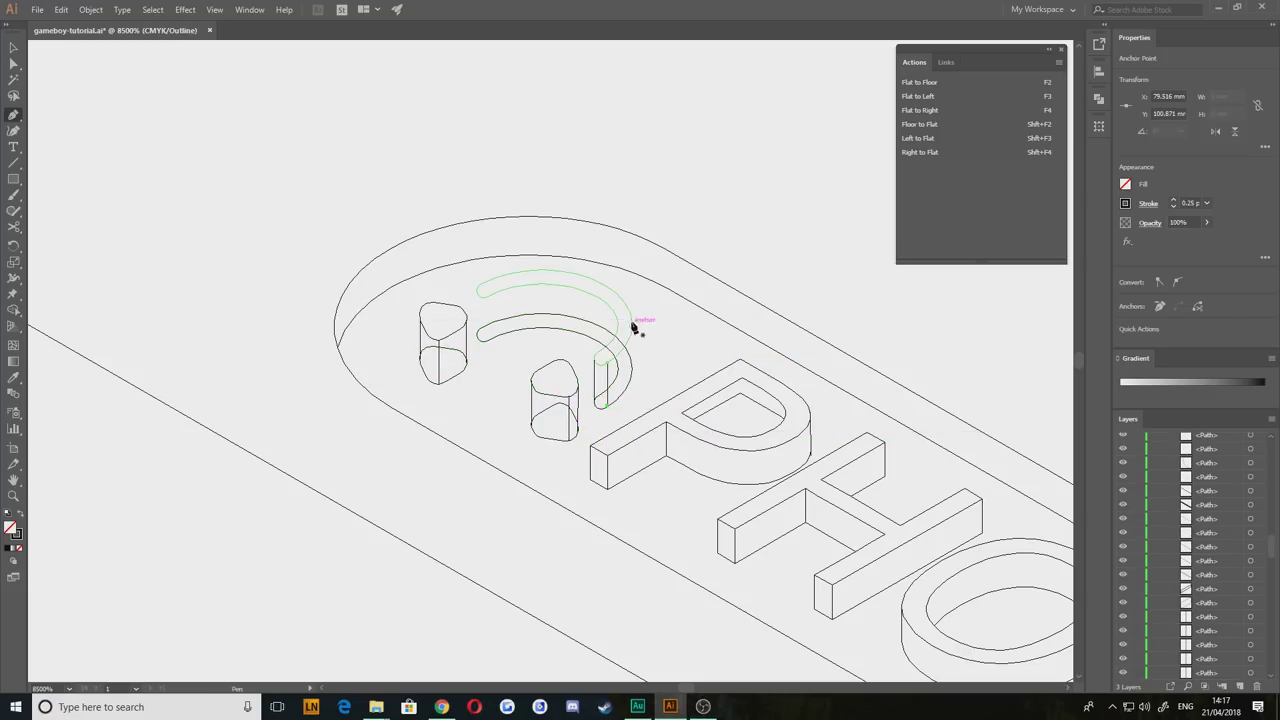
{"action": "left_click", "coordinate": [632, 325]}
{"action": "left_click", "coordinate": [632, 369]}
{"action": "left_click", "coordinate": [477, 294]}
{"action": "left_click", "coordinate": [477, 338]}
{"action": "left_click", "coordinate": [487, 296]}
{"action": "left_click", "coordinate": [487, 340]}
Step: Select the headphones icon and merge the side regions of its ear pads and headband with the Shape Builder tool
{"action": "key", "text": "v"}
{"action": "left_click_drag", "start_coordinate": [351, 203], "coordinate": [692, 468]}
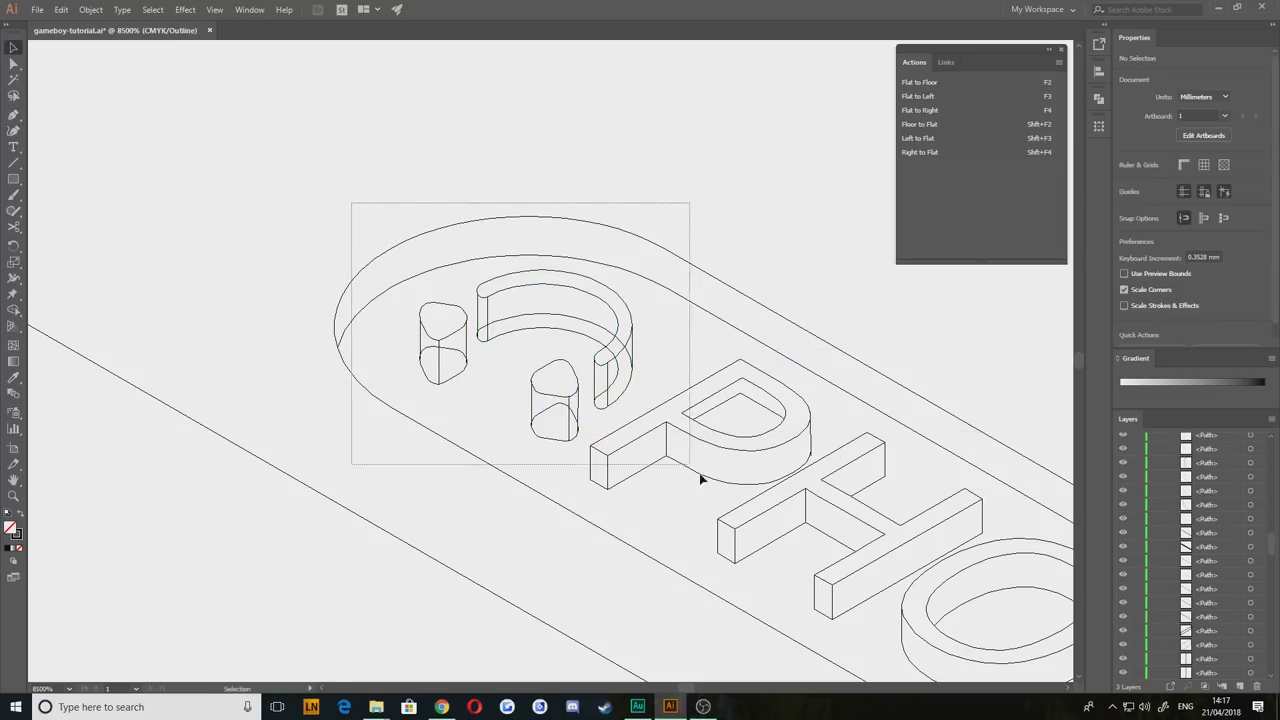
{"action": "left_click", "coordinate": [13, 311]}
{"action": "left_click_drag", "start_coordinate": [425, 341], "coordinate": [434, 369]}
{"action": "left_click_drag", "start_coordinate": [545, 402], "coordinate": [556, 424]}
{"action": "left_click_drag", "start_coordinate": [613, 358], "coordinate": [610, 372]}
{"action": "left_click_drag", "start_coordinate": [621, 325], "coordinate": [610, 359]}
{"action": "left_click_drag", "start_coordinate": [507, 409], "coordinate": [491, 397]}
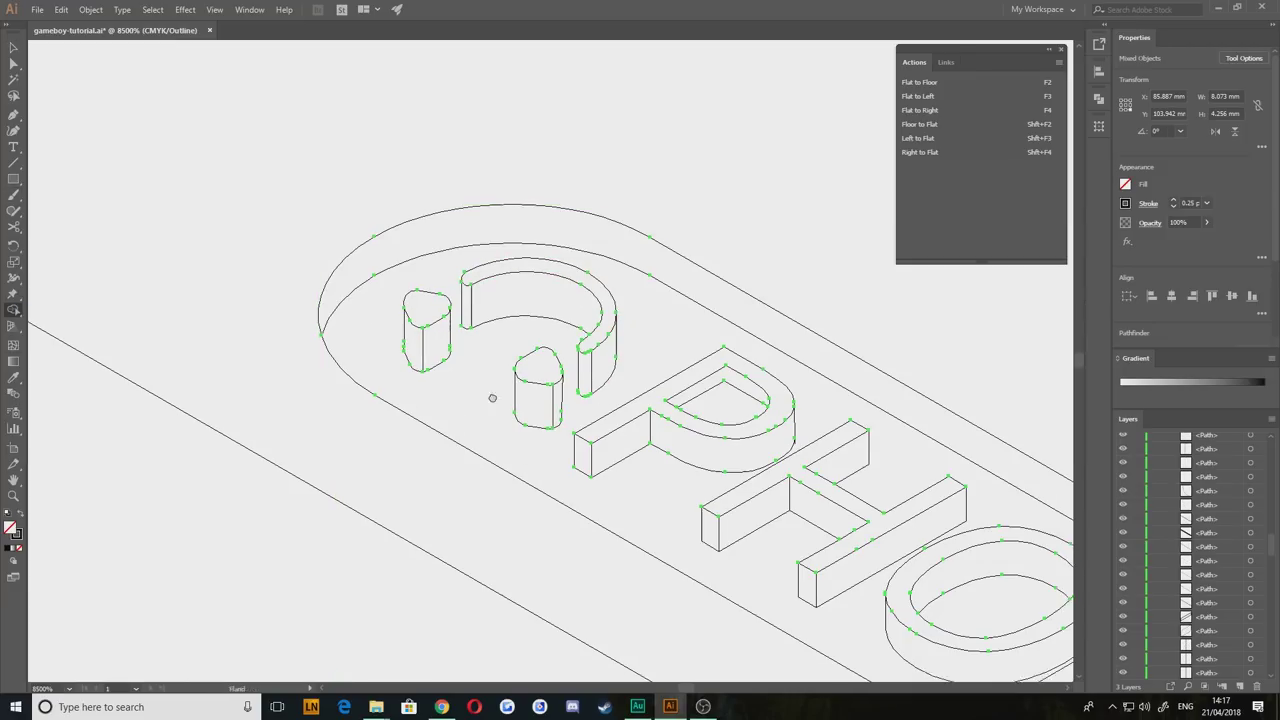
{"action": "key", "text": "v"}
{"action": "left_click", "coordinate": [491, 397]}
Step: Examine the whole Game Boy outline, including the front edge, ribbed side grip and front corner
{"action": "scroll", "coordinate": [491, 397], "scroll_direction": "down", "scroll_amount": 7}
{"action": "left_click_drag", "start_coordinate": [443, 530], "coordinate": [476, 368]}
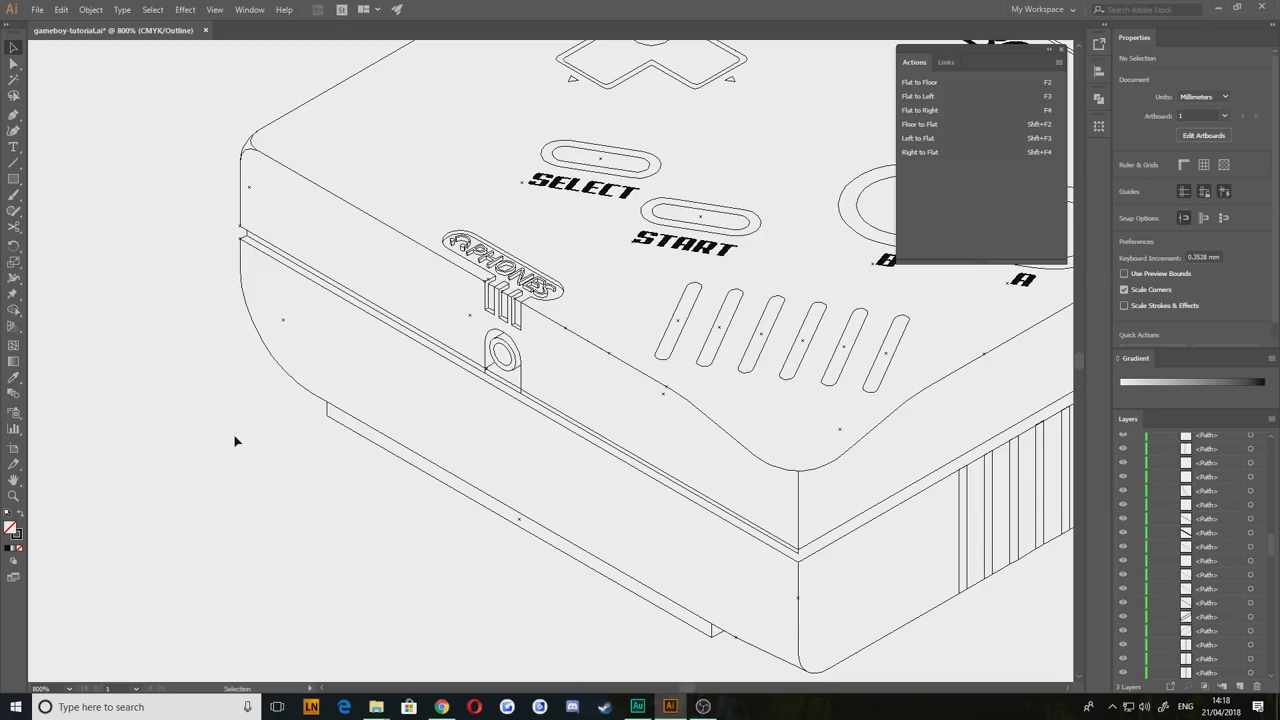
{"action": "left_click_drag", "start_coordinate": [990, 466], "coordinate": [367, 461]}
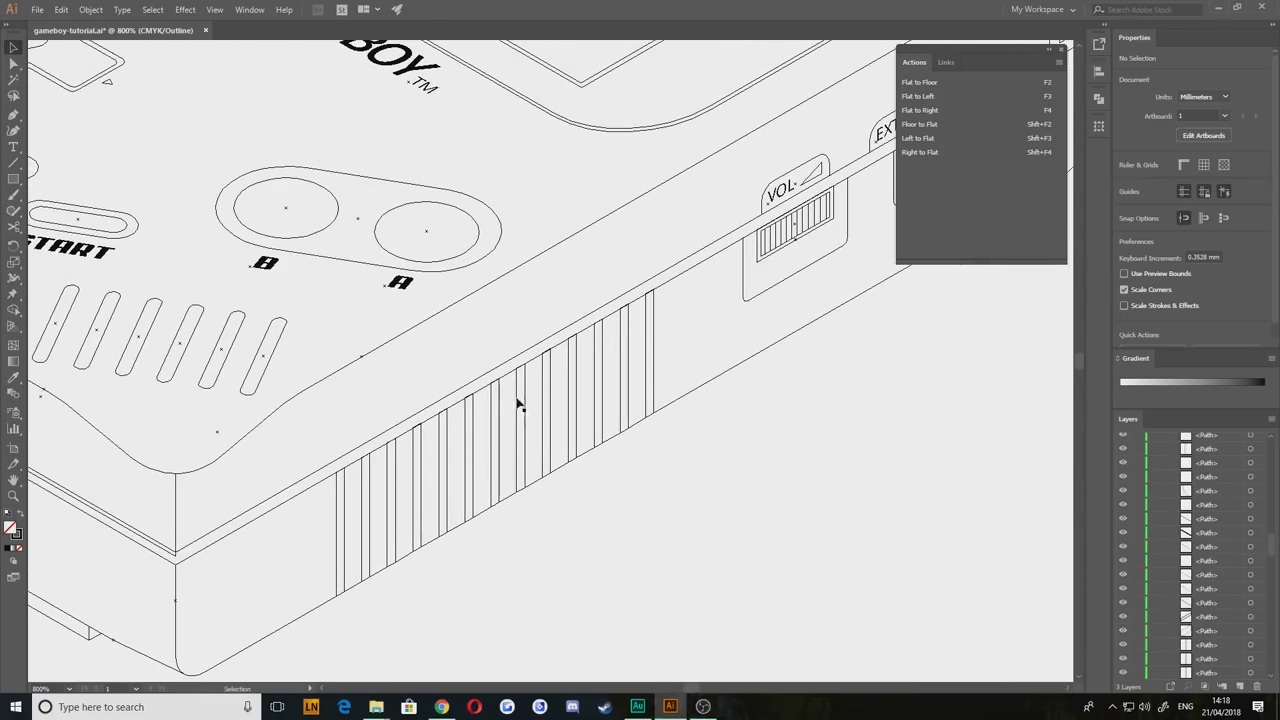
{"action": "scroll", "coordinate": [543, 400], "scroll_direction": "down", "scroll_amount": 2}
{"action": "left_click_drag", "start_coordinate": [454, 440], "coordinate": [505, 449]}
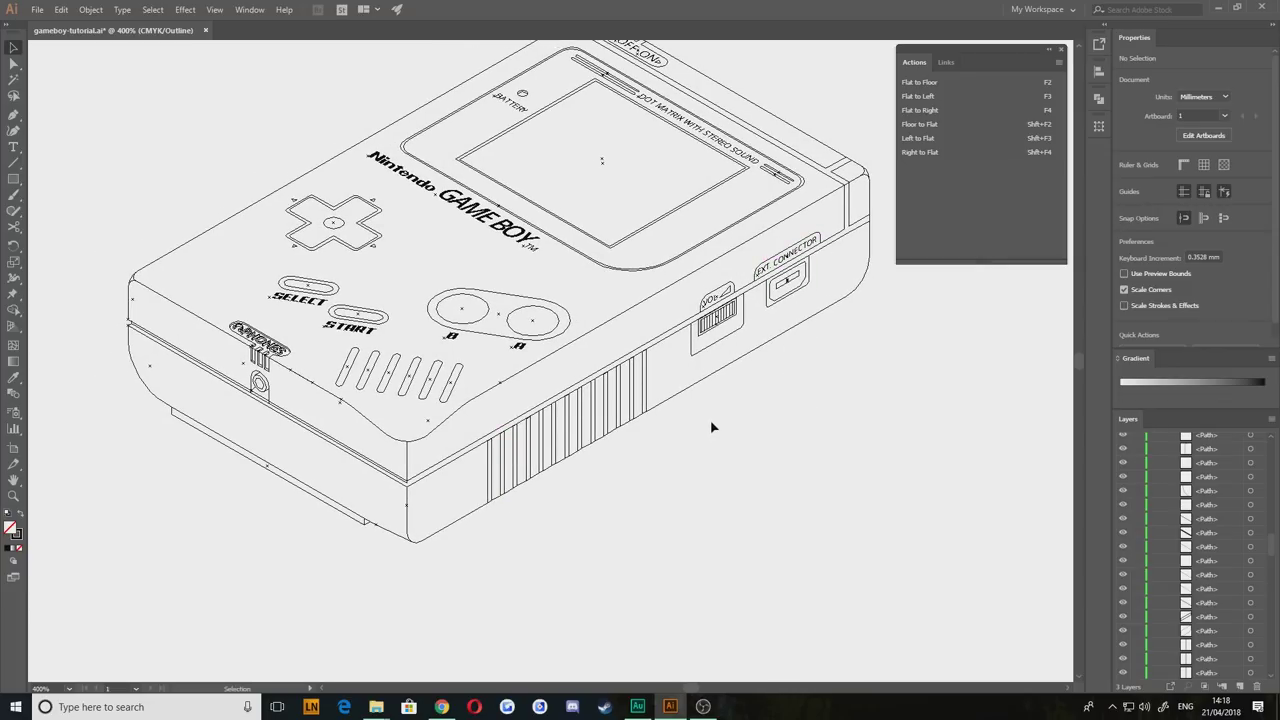
{"action": "left_click_drag", "start_coordinate": [648, 343], "coordinate": [678, 391]}
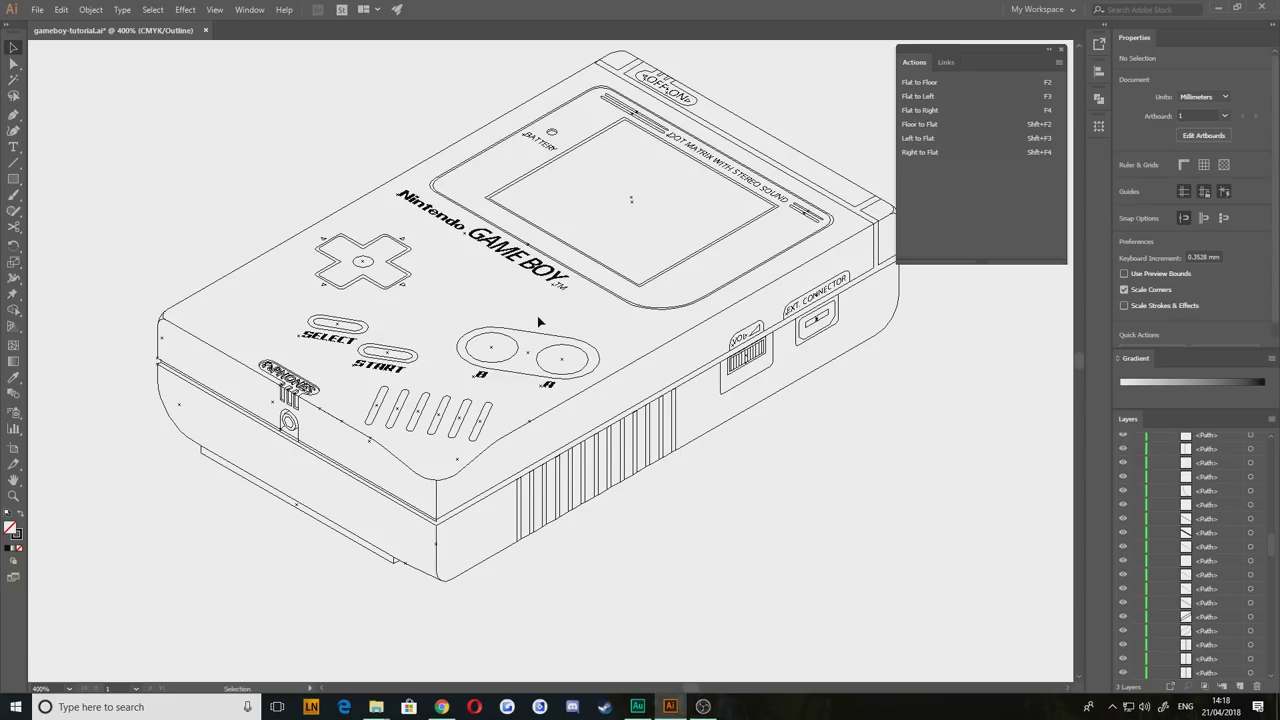
{"action": "scroll", "coordinate": [422, 576], "scroll_direction": "up", "scroll_amount": 4}
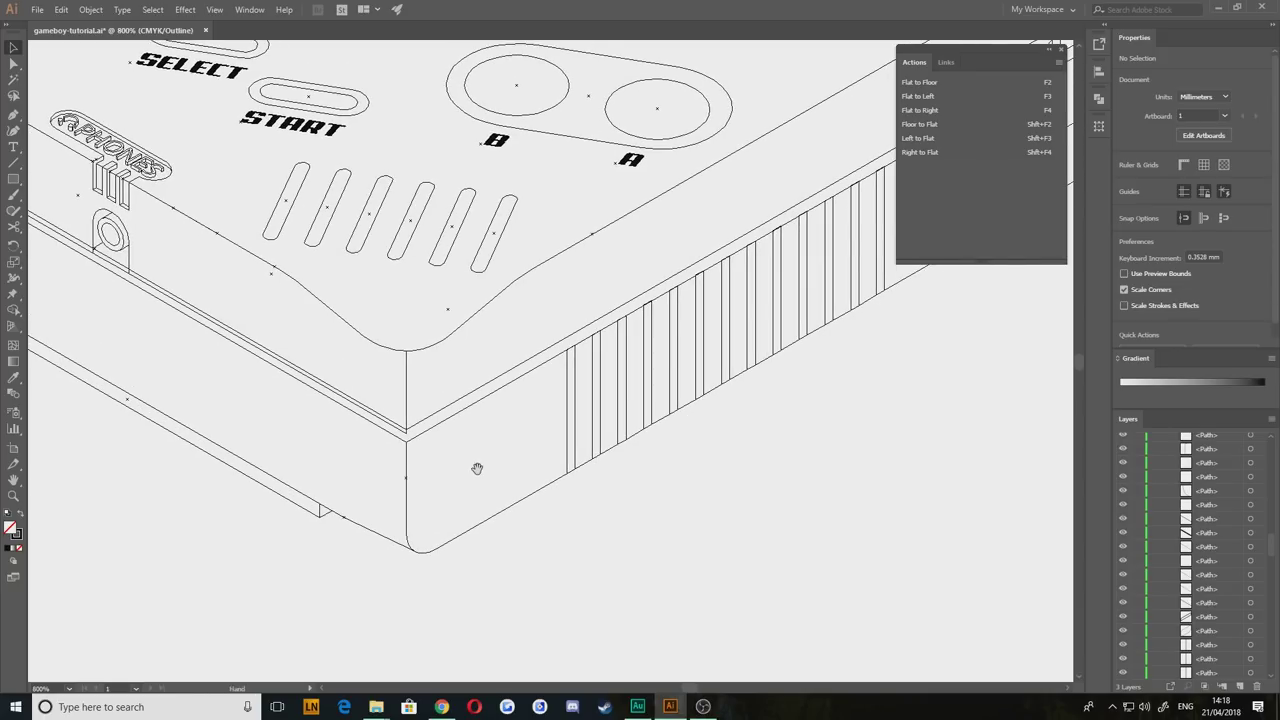
{"action": "left_click_drag", "start_coordinate": [518, 501], "coordinate": [531, 470]}
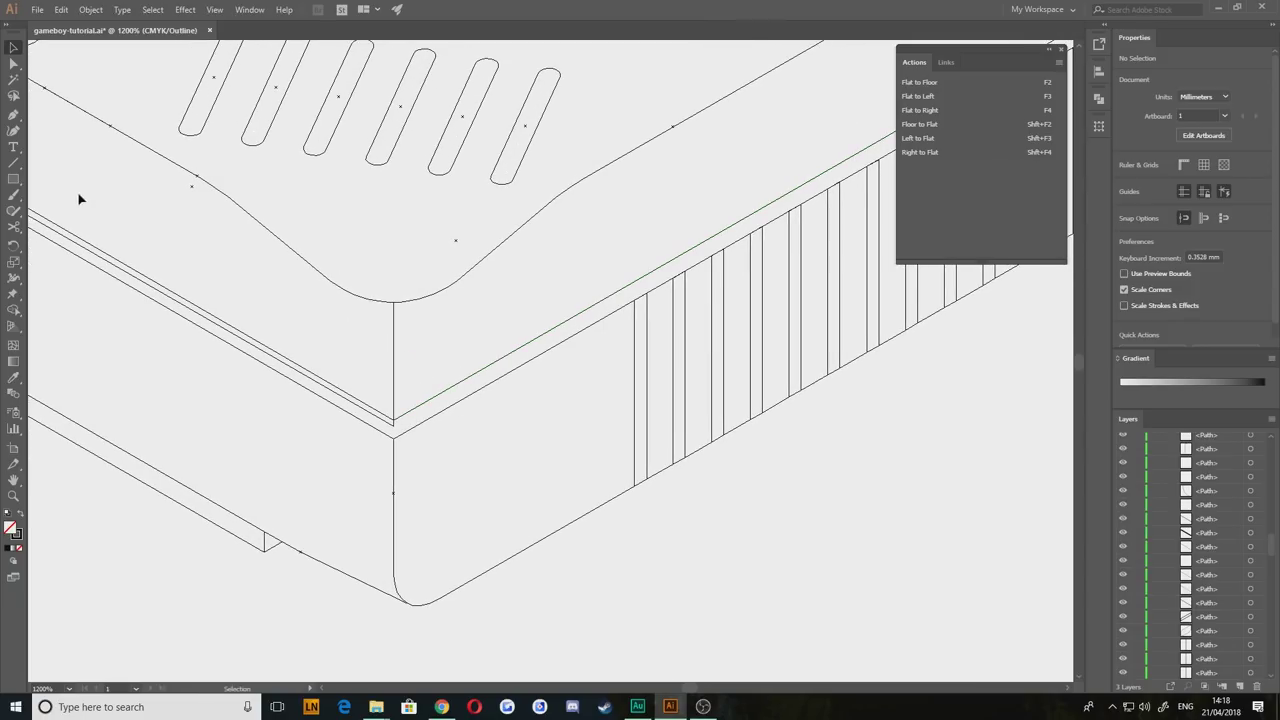
Step: Draw a short edge across the side seam at the upper-left corner of the VOL recess with the Pen tool
{"action": "key", "text": "p"}
{"action": "scroll", "coordinate": [660, 334], "scroll_direction": "down", "scroll_amount": 4}
{"action": "key", "text": "v"}
{"action": "scroll", "coordinate": [283, 554], "scroll_direction": "up", "scroll_amount": 4}
{"action": "key", "text": "p"}
{"action": "scroll", "coordinate": [683, 431], "scroll_direction": "up", "scroll_amount": 8}
{"action": "key", "text": "a"}
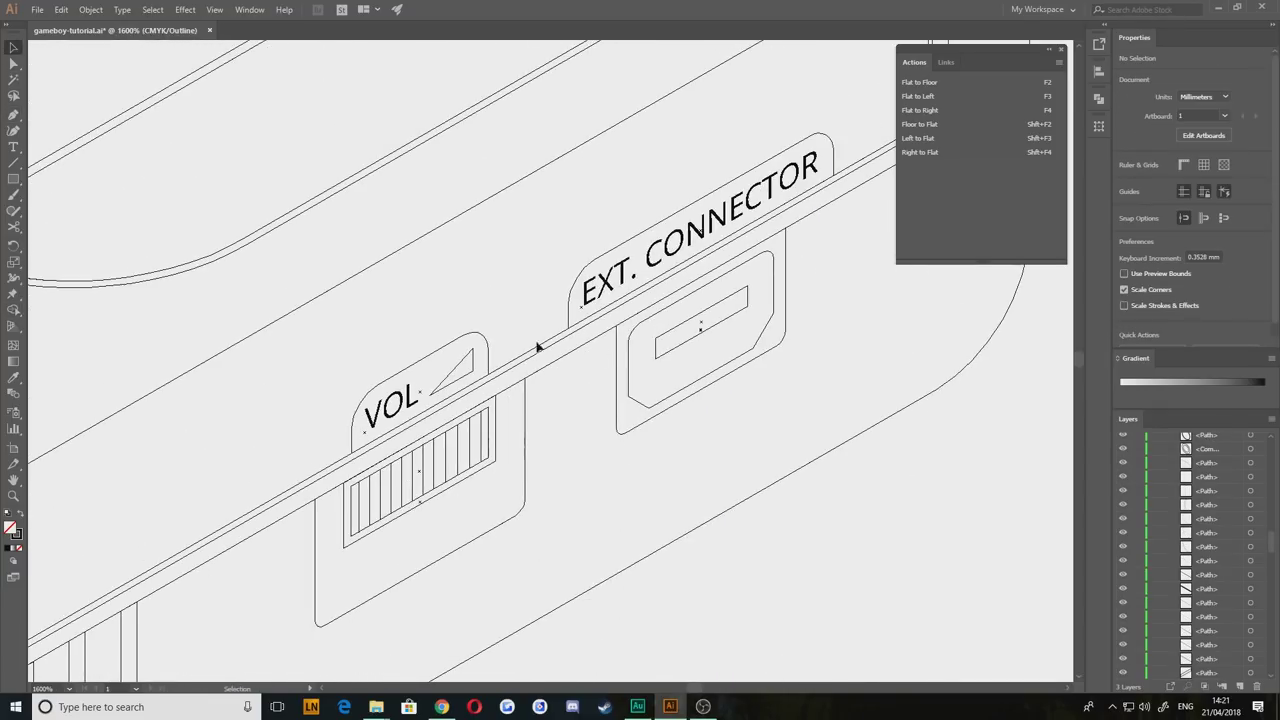
{"action": "scroll", "coordinate": [537, 346], "scroll_direction": "up", "scroll_amount": 8}
{"action": "left_click_drag", "start_coordinate": [534, 314], "coordinate": [543, 340]}
{"action": "key", "text": "a"}
{"action": "scroll", "coordinate": [657, 240], "scroll_direction": "down", "scroll_amount": 6}
{"action": "key", "text": "v"}
{"action": "scroll", "coordinate": [749, 204], "scroll_direction": "up", "scroll_amount": 6}
{"action": "key", "text": "a"}
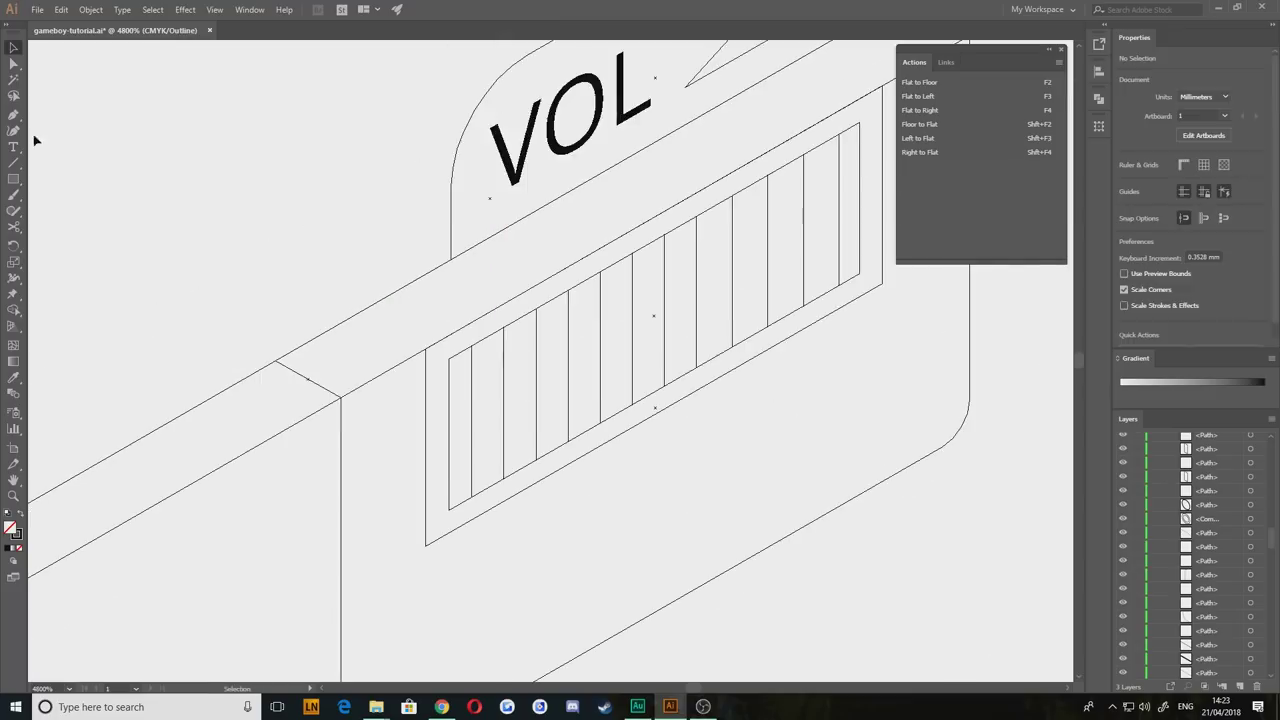
Step: Draw a short edge with the Pen tool from the top corner of a side-grip groove across to the side seam
{"action": "scroll", "coordinate": [543, 486], "scroll_direction": "down", "scroll_amount": 4}
{"action": "scroll", "coordinate": [453, 371], "scroll_direction": "up", "scroll_amount": 6}
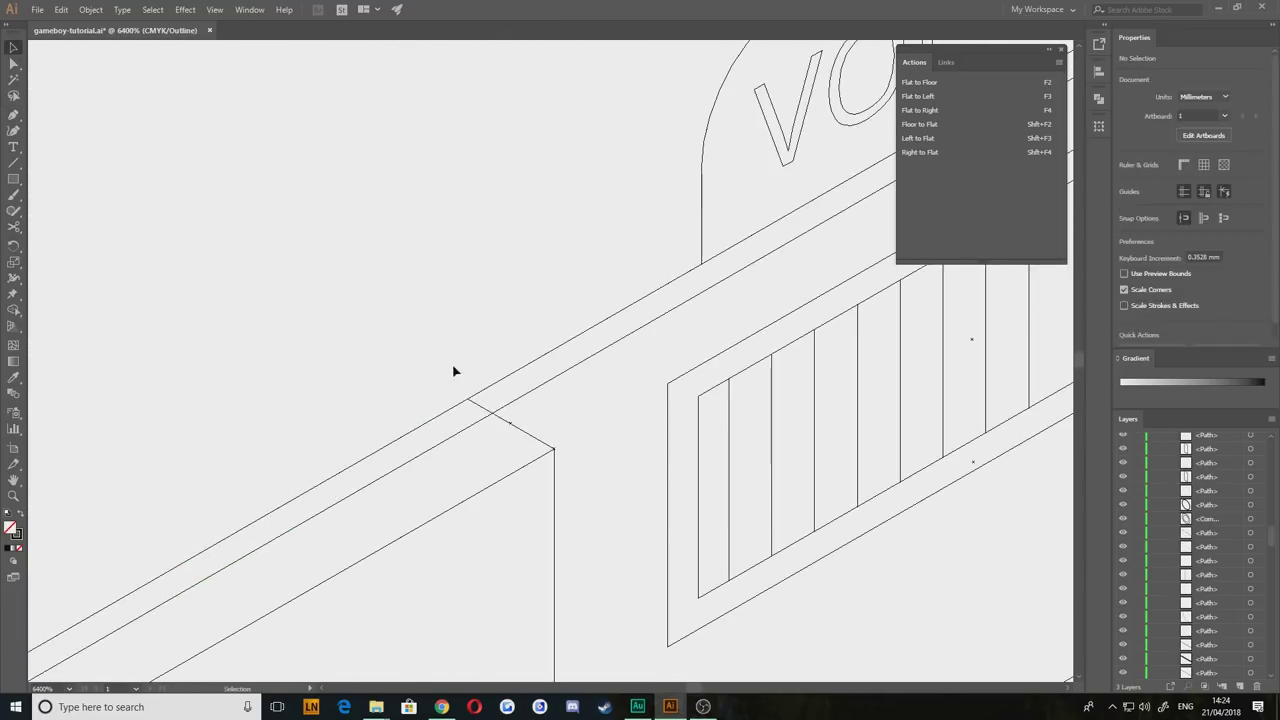
{"action": "scroll", "coordinate": [453, 371], "scroll_direction": "down", "scroll_amount": 4}
{"action": "left_click", "coordinate": [511, 389]}
{"action": "scroll", "coordinate": [469, 486], "scroll_direction": "down", "scroll_amount": 4}
{"action": "scroll", "coordinate": [631, 471], "scroll_direction": "up", "scroll_amount": 2}
{"action": "scroll", "coordinate": [524, 341], "scroll_direction": "up", "scroll_amount": 5}
{"action": "key", "text": "p"}
{"action": "left_click", "coordinate": [524, 341]}
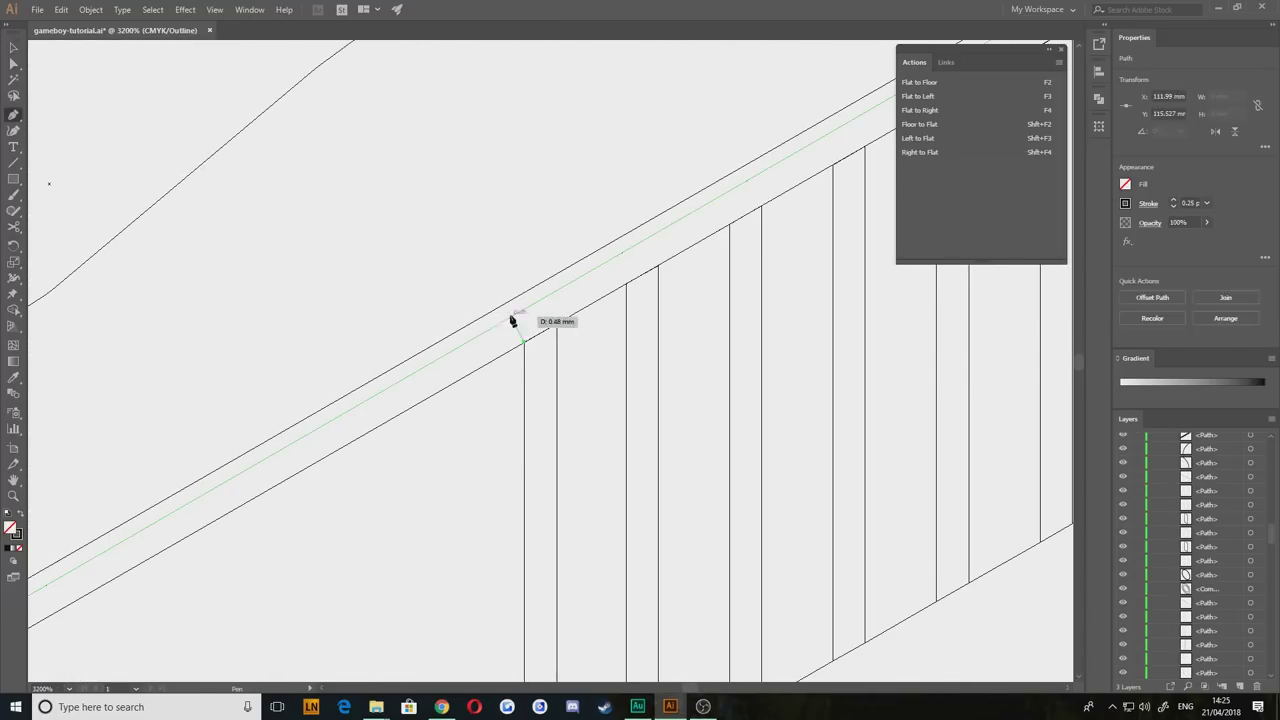
{"action": "left_click", "coordinate": [470, 310]}
{"action": "key", "text": "v"}
Step: Select the edge paths that give the side-grip groove its depth and group them
{"action": "scroll", "coordinate": [524, 341], "scroll_direction": "up", "scroll_amount": 3}
{"action": "left_click_drag", "start_coordinate": [503, 417], "coordinate": [589, 367]}
{"action": "left_click_drag", "start_coordinate": [449, 434], "coordinate": [720, 282]}
{"action": "scroll", "coordinate": [720, 282], "scroll_direction": "down", "scroll_amount": 5}
{"action": "left_click", "coordinate": [332, 440]}
{"action": "scroll", "coordinate": [400, 626], "scroll_direction": "up", "scroll_amount": 8}
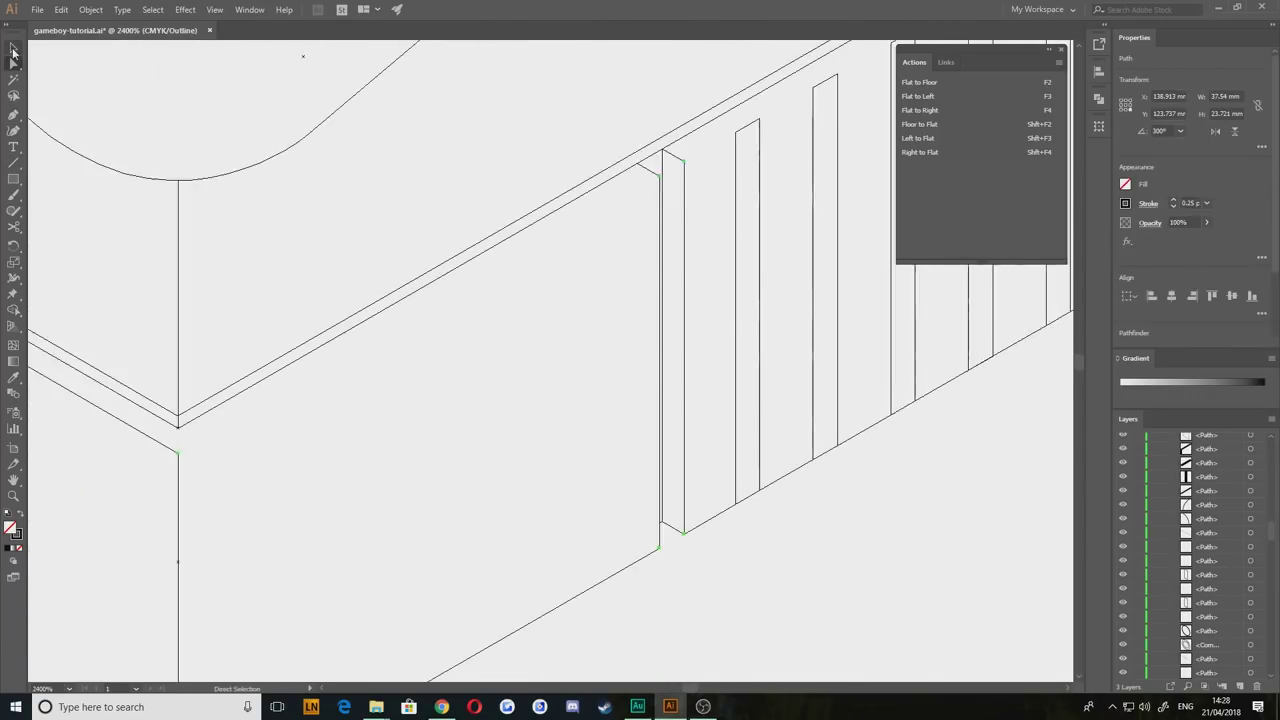
{"action": "left_click", "coordinate": [14, 49]}
{"action": "key", "text": "ctrl+g"}
Step: Place copies of the grouped groove edges at the corners of the remaining side-grip ribs
{"action": "scroll", "coordinate": [723, 520], "scroll_direction": "up", "scroll_amount": 4}
{"action": "left_click_drag", "start_coordinate": [721, 563], "coordinate": [588, 389]}
{"action": "scroll", "coordinate": [557, 497], "scroll_direction": "down", "scroll_amount": 4}
{"action": "scroll", "coordinate": [557, 497], "scroll_direction": "up", "scroll_amount": 3}
{"action": "left_click_drag", "start_coordinate": [461, 596], "coordinate": [719, 460]}
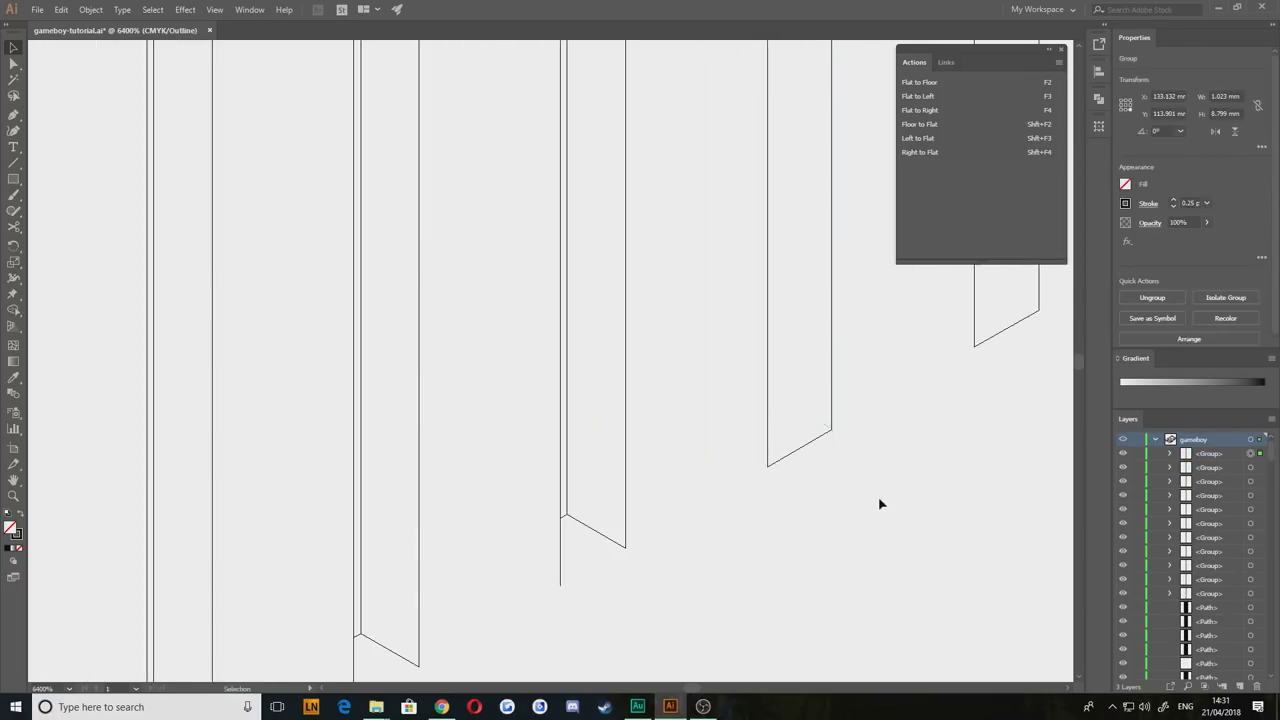
{"action": "left_click", "coordinate": [545, 571]}
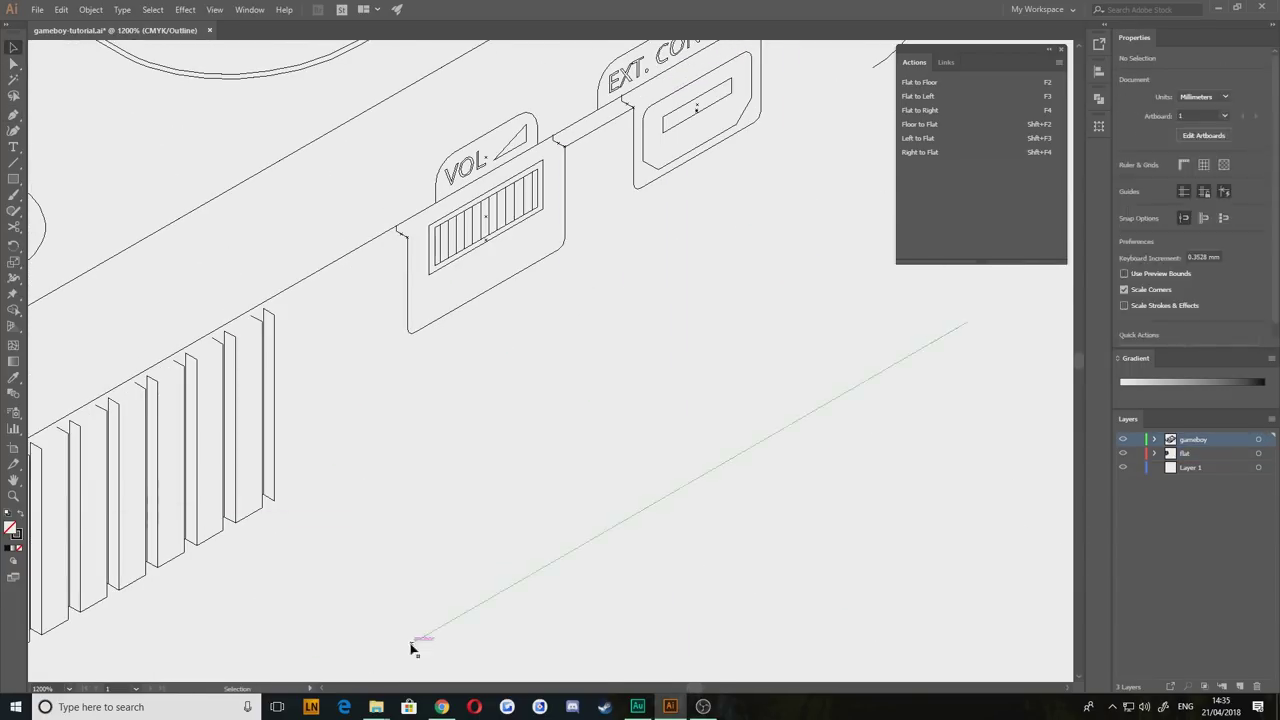
Step: Move the loose 30° line to the bottom corner of the last grip groove as the side's lower edge
{"action": "left_click_drag", "start_coordinate": [411, 645], "coordinate": [274, 500]}
{"action": "scroll", "coordinate": [274, 500], "scroll_direction": "down", "scroll_amount": 1}
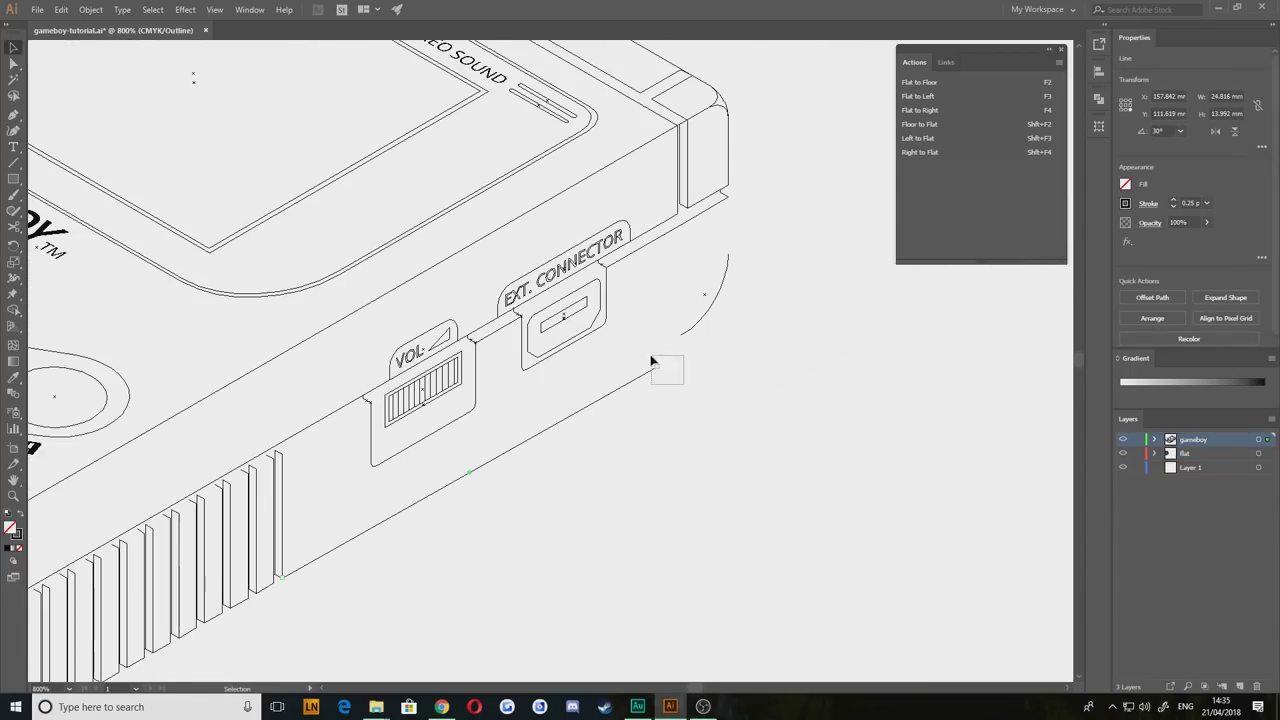
{"action": "scroll", "coordinate": [651, 360], "scroll_direction": "up", "scroll_amount": 4}
Step: Draw the short top edges of the side-grip ribs with the Pen tool
{"action": "key", "text": "p"}
{"action": "left_click", "coordinate": [681, 246]}
{"action": "left_click", "coordinate": [731, 234]}
{"action": "scroll", "coordinate": [423, 477], "scroll_direction": "down", "scroll_amount": 1}
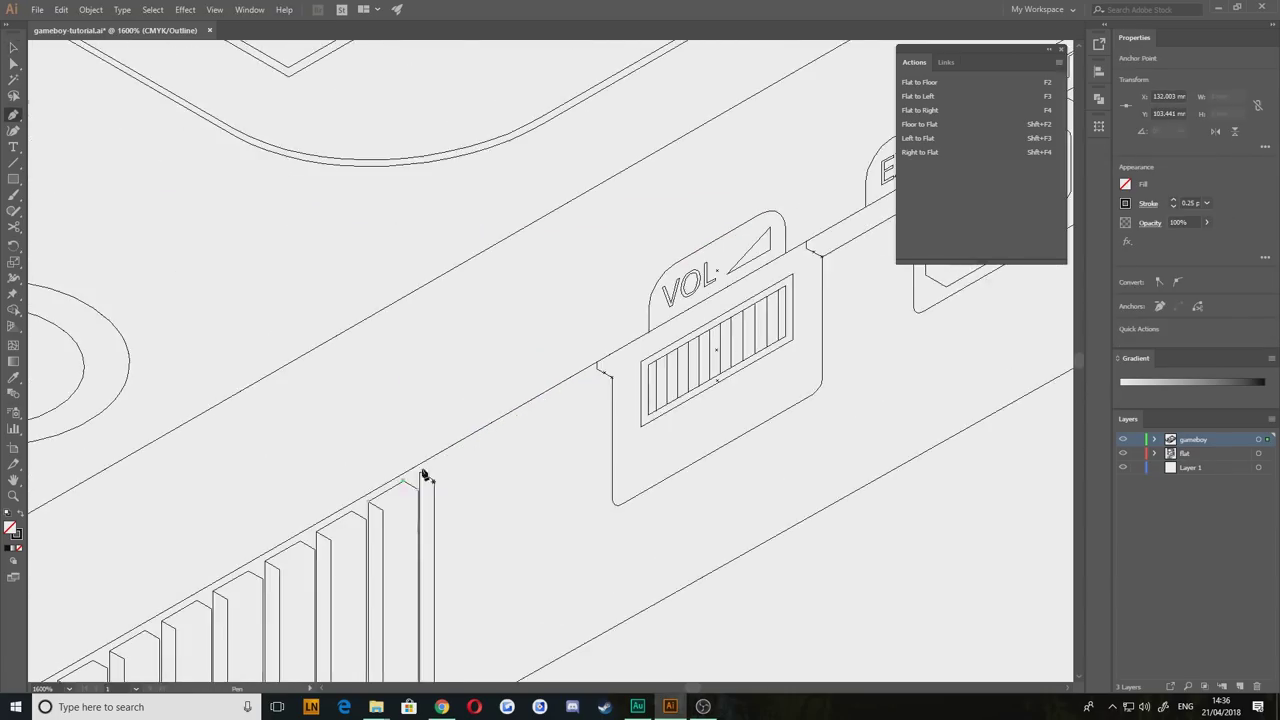
{"action": "scroll", "coordinate": [709, 143], "scroll_direction": "up", "scroll_amount": 2}
{"action": "scroll", "coordinate": [654, 277], "scroll_direction": "down", "scroll_amount": 2}
{"action": "left_click", "coordinate": [654, 277]}
{"action": "key", "text": "v"}
{"action": "scroll", "coordinate": [727, 542], "scroll_direction": "down", "scroll_amount": 3}
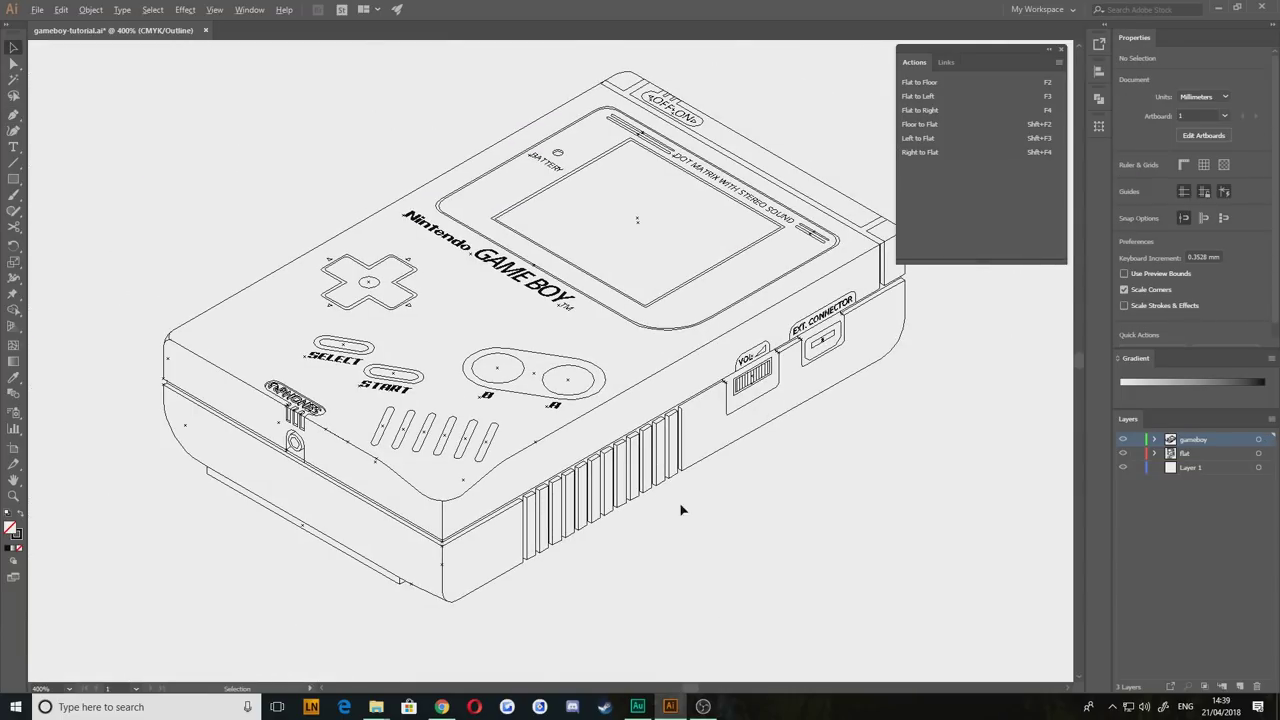
Step: Add a short depth edge at the lower-right corner of the VOL label's rounded tab
{"action": "scroll", "coordinate": [752, 380], "scroll_direction": "up", "scroll_amount": 3}
{"action": "key", "text": "p"}
{"action": "left_click", "coordinate": [309, 411]}
{"action": "key", "text": "v"}
{"action": "scroll", "coordinate": [186, 214], "scroll_direction": "up", "scroll_amount": 2}
{"action": "scroll", "coordinate": [646, 314], "scroll_direction": "up", "scroll_amount": 5}
{"action": "left_click_drag", "start_coordinate": [486, 194], "coordinate": [549, 246]}
{"action": "left_click", "coordinate": [665, 447]}
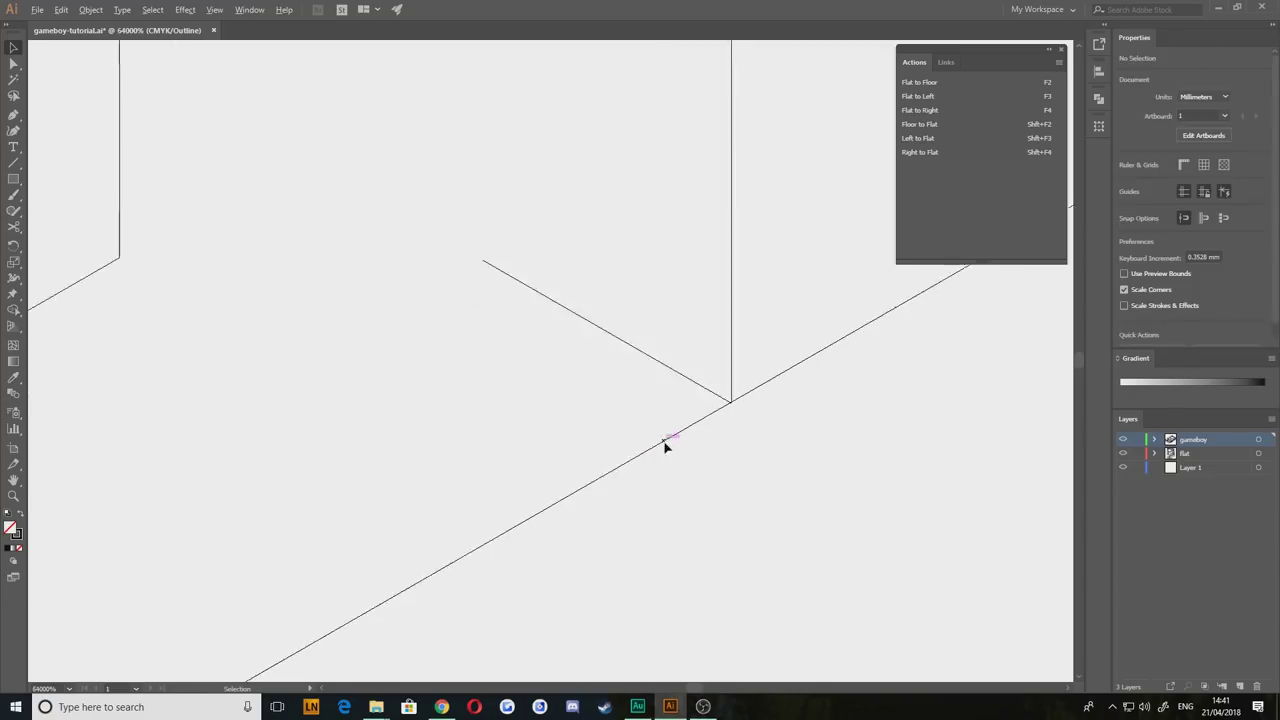
Step: Offset a copy of the VOL lettering and tab outline along the depth edge and clean up the tab's overlap
{"action": "scroll", "coordinate": [665, 447], "scroll_direction": "down", "scroll_amount": 5}
{"action": "left_click_drag", "start_coordinate": [476, 352], "coordinate": [451, 337]}
{"action": "scroll", "coordinate": [451, 337], "scroll_direction": "down", "scroll_amount": 1}
{"action": "key", "text": "shift+m"}
{"action": "key", "text": "a"}
{"action": "left_click", "coordinate": [414, 429]}
Step: Move the loose 30° line to the base of the VOL label's tab
{"action": "key", "text": "v"}
{"action": "left_click", "coordinate": [340, 118]}
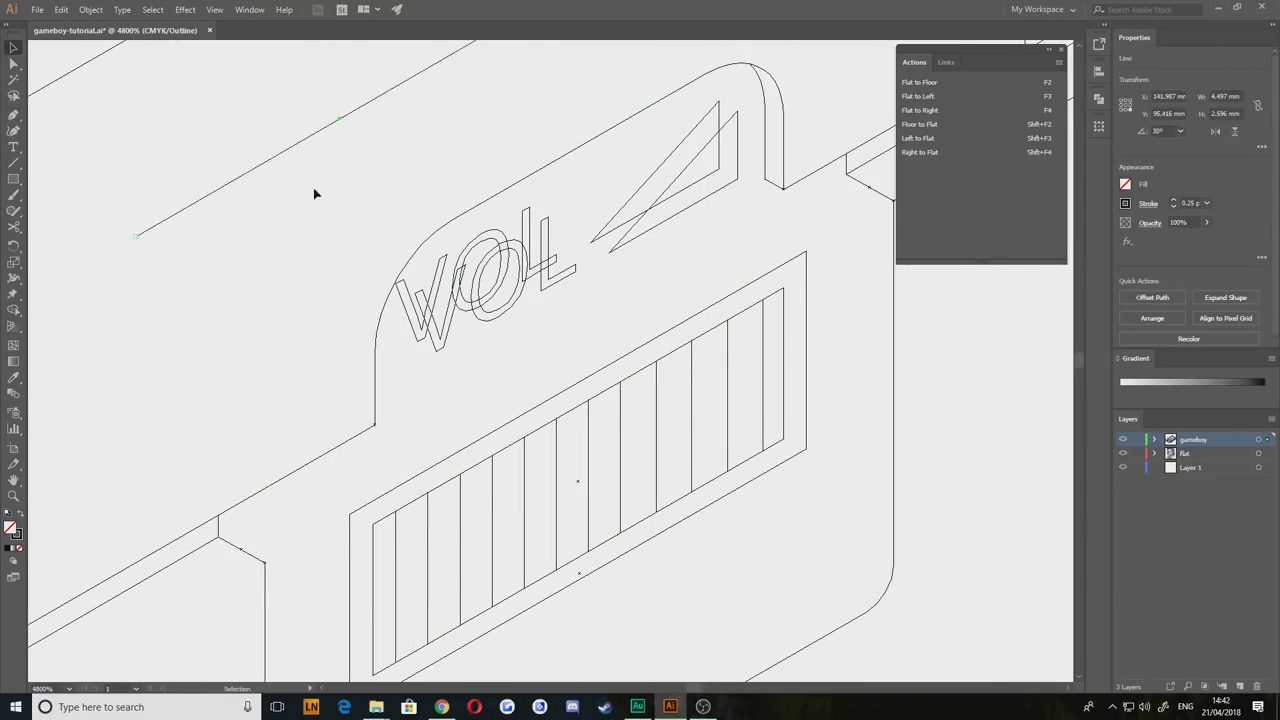
{"action": "left_click_drag", "start_coordinate": [340, 118], "coordinate": [534, 329]}
{"action": "scroll", "coordinate": [534, 329], "scroll_direction": "up", "scroll_amount": 3}
{"action": "scroll", "coordinate": [537, 320], "scroll_direction": "down", "scroll_amount": 3}
Step: Draw depth edges connecting the front and back outlines of the VOL letters and volume triangle
{"action": "key", "text": "p"}
{"action": "scroll", "coordinate": [537, 320], "scroll_direction": "up", "scroll_amount": 3}
{"action": "scroll", "coordinate": [689, 317], "scroll_direction": "down", "scroll_amount": 2}
{"action": "left_click", "coordinate": [477, 263]}
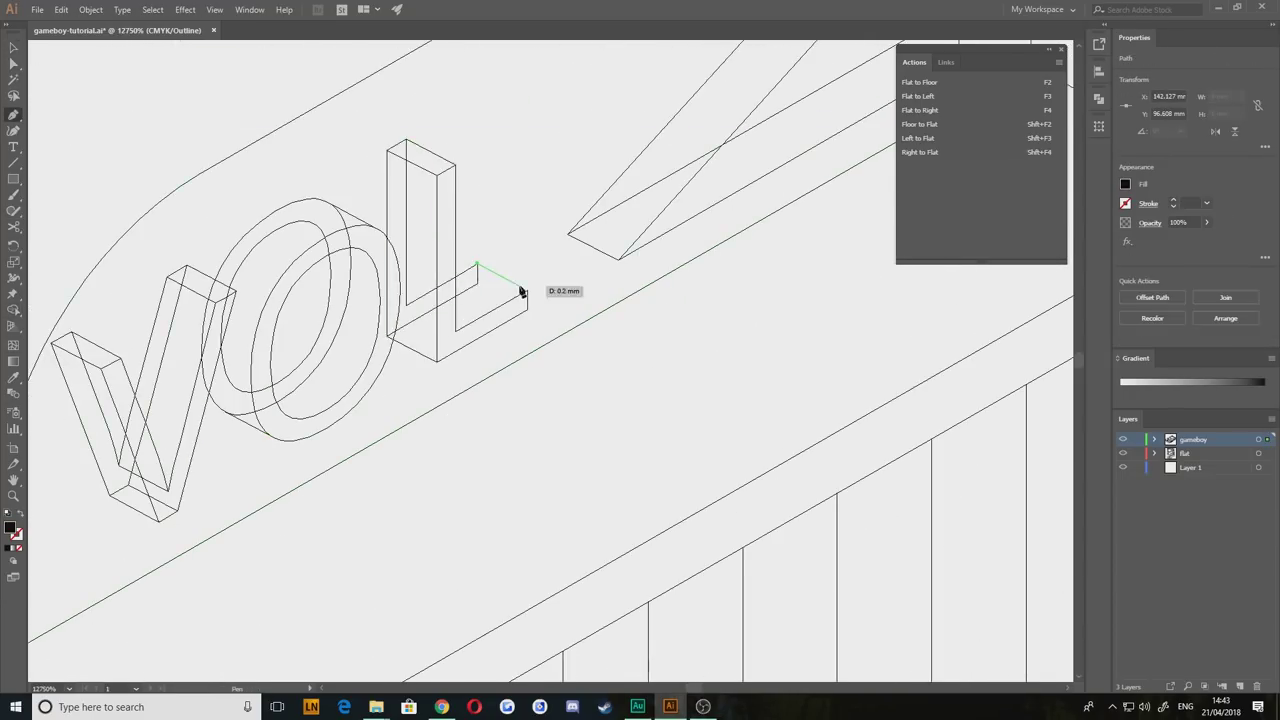
{"action": "left_click", "coordinate": [527, 291]}
Step: Merge the side regions of the VOL lettering and volume triangle with the Shape Builder tool
{"action": "scroll", "coordinate": [527, 291], "scroll_direction": "down", "scroll_amount": 3}
{"action": "key", "text": "shift+m"}
{"action": "scroll", "coordinate": [543, 263], "scroll_direction": "up", "scroll_amount": 3}
{"action": "key", "text": "v"}
{"action": "scroll", "coordinate": [501, 281], "scroll_direction": "down", "scroll_amount": 3}
{"action": "scroll", "coordinate": [615, 400], "scroll_direction": "up", "scroll_amount": 3}
Step: Offset the EXT. CONNECTOR tab outline to the back end of the depth edge at its lower-right corner
{"action": "mouse_move", "coordinate": [590, 380]}
{"action": "left_mouse_down"}
{"action": "mouse_move", "coordinate": [623, 398]}
{"action": "mouse_move", "coordinate": [591, 307]}
{"action": "left_mouse_up"}
{"action": "scroll", "coordinate": [615, 400], "scroll_direction": "up", "scroll_amount": 3}
{"action": "key", "text": "a"}
{"action": "scroll", "coordinate": [592, 326], "scroll_direction": "down", "scroll_amount": 4}
{"action": "left_click", "coordinate": [305, 392]}
{"action": "key", "text": "v"}
{"action": "scroll", "coordinate": [780, 180], "scroll_direction": "up", "scroll_amount": 5}
{"action": "left_click_drag", "start_coordinate": [950, 602], "coordinate": [683, 452]}
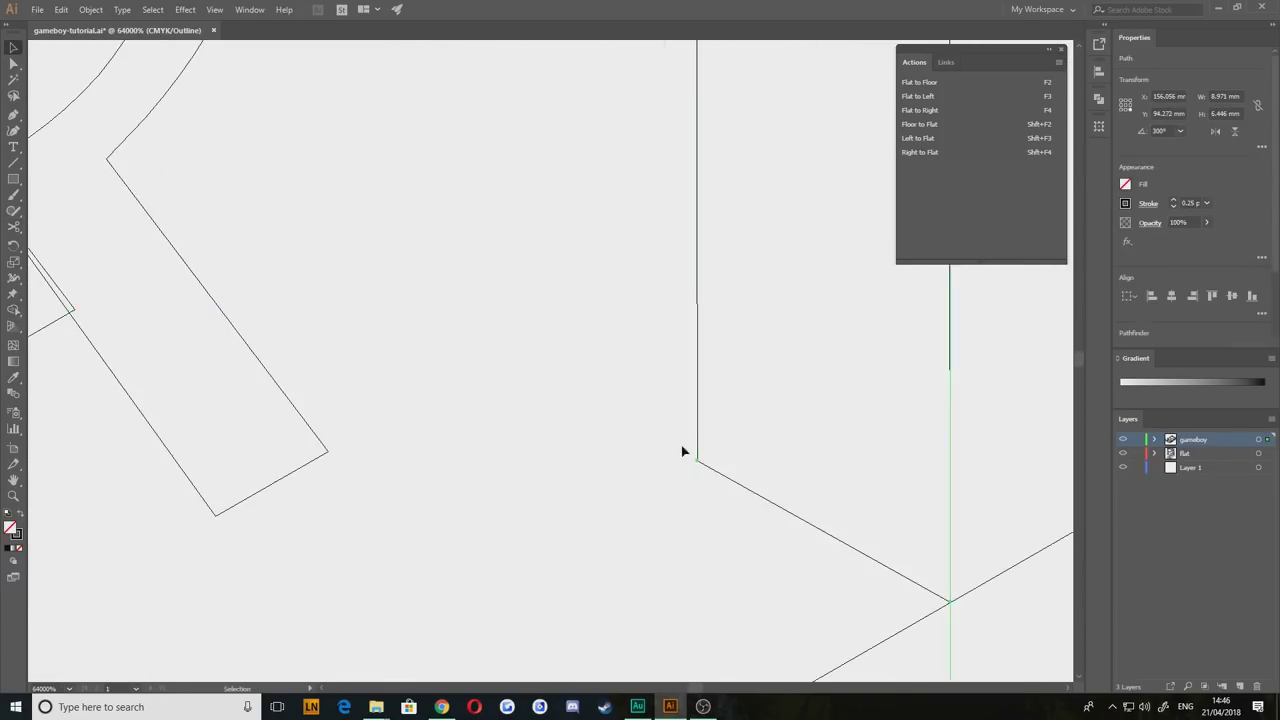
Step: Trim the offset EXT. CONNECTOR tab outline with the Scissors and Shape Builder tools
{"action": "scroll", "coordinate": [683, 452], "scroll_direction": "down", "scroll_amount": 3}
{"action": "key", "text": "c"}
{"action": "key", "text": "shift+m"}
{"action": "scroll", "coordinate": [711, 103], "scroll_direction": "down", "scroll_amount": 3}
Step: Draw depth edges connecting the front and back outlines of the EXT. letters with the Pen tool
{"action": "key", "text": "p"}
{"action": "scroll", "coordinate": [394, 351], "scroll_direction": "up", "scroll_amount": 3}
{"action": "left_click", "coordinate": [481, 212]}
{"action": "left_click", "coordinate": [581, 267]}
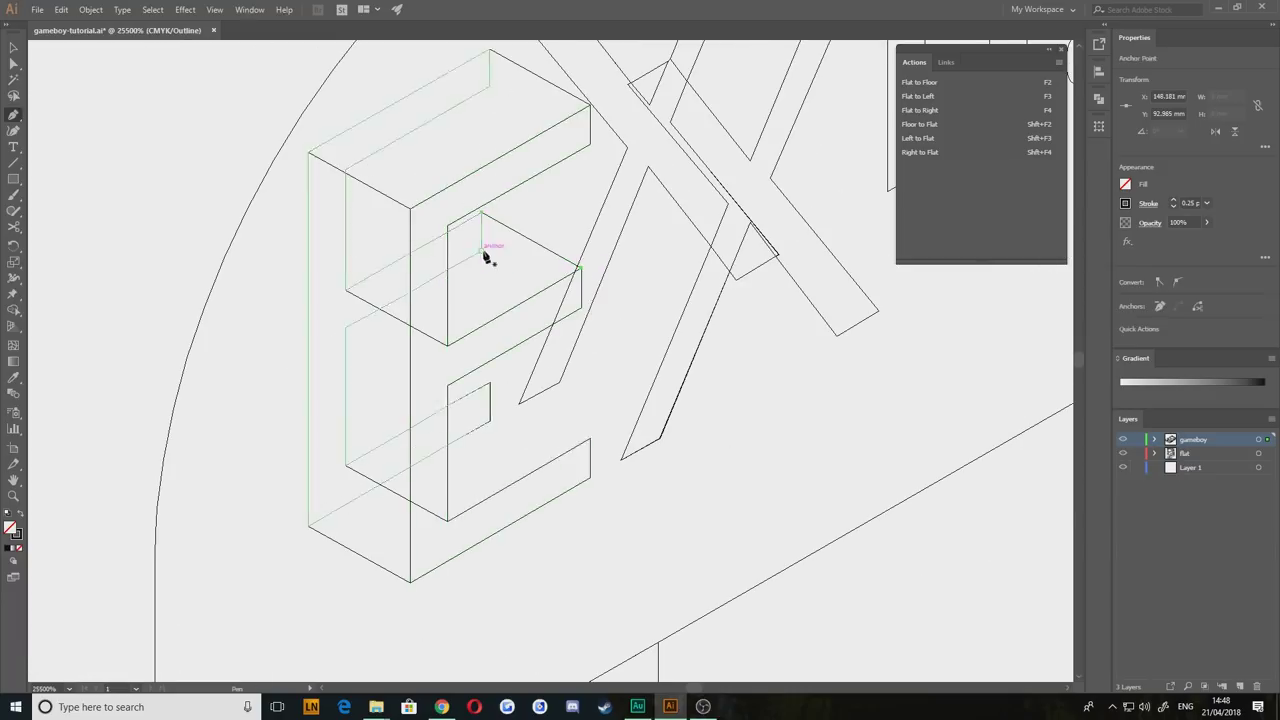
{"action": "left_click", "coordinate": [481, 250]}
{"action": "left_click", "coordinate": [554, 226]}
{"action": "left_click", "coordinate": [651, 280]}
{"action": "left_click", "coordinate": [483, 469]}
Step: Draw depth edges joining the two outlines of the first C, the O and both N letters in CONNECTOR
{"action": "scroll", "coordinate": [429, 554], "scroll_direction": "down", "scroll_amount": 3}
{"action": "scroll", "coordinate": [429, 554], "scroll_direction": "up", "scroll_amount": 3}
{"action": "left_click", "coordinate": [547, 405]}
{"action": "left_click", "coordinate": [613, 442]}
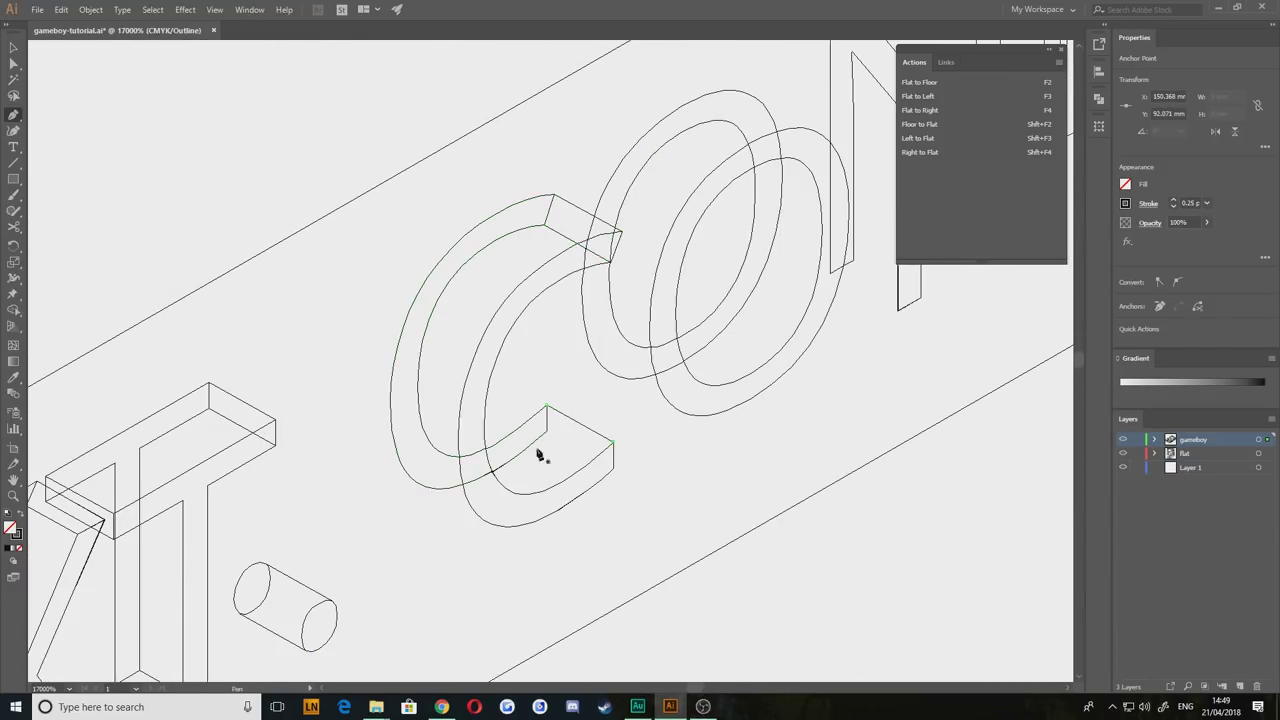
{"action": "scroll", "coordinate": [540, 456], "scroll_direction": "down", "scroll_amount": 2}
{"action": "scroll", "coordinate": [506, 491], "scroll_direction": "right", "scroll_amount": 8}
{"action": "scroll", "coordinate": [429, 500], "scroll_direction": "up", "scroll_amount": 2}
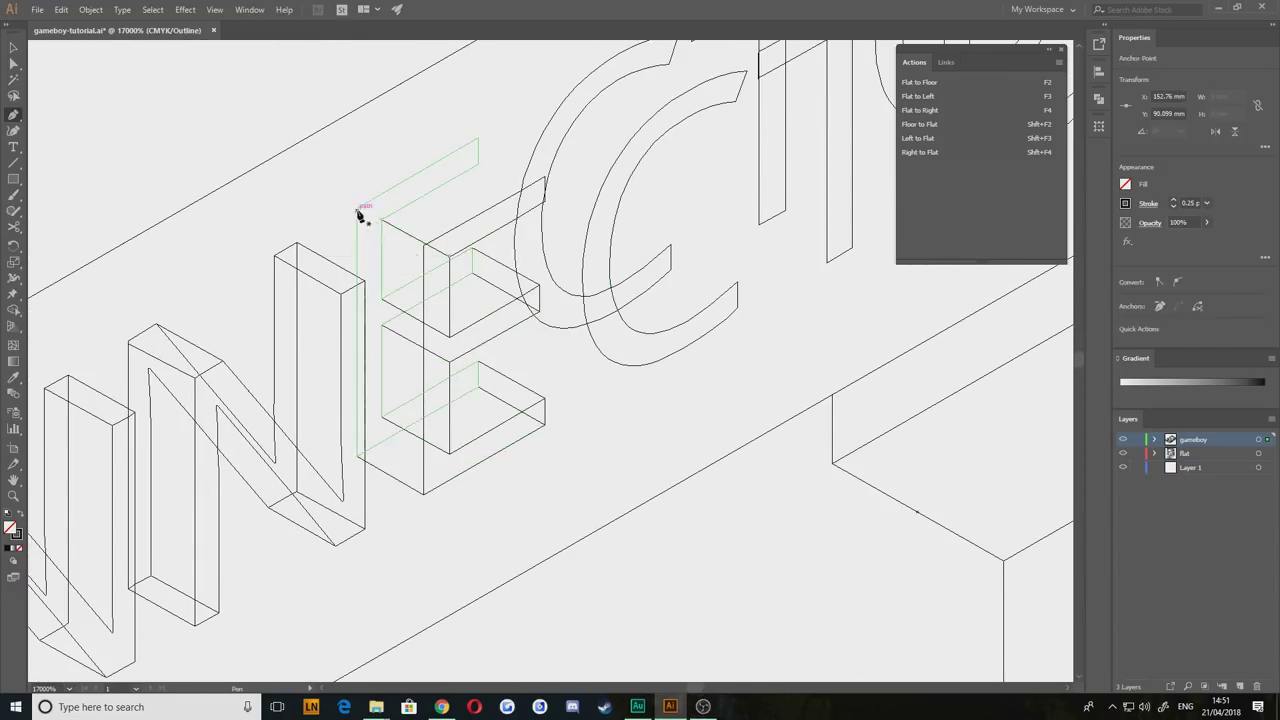
Step: Draw depth edges joining the two outlines of the remaining E, C, T, O and R letters in CONNECTOR
{"action": "left_click", "coordinate": [357, 210]}
{"action": "left_click", "coordinate": [424, 245]}
{"action": "left_click", "coordinate": [263, 271]}
{"action": "left_click", "coordinate": [329, 309]}
{"action": "left_click", "coordinate": [651, 134]}
{"action": "scroll", "coordinate": [534, 543], "scroll_direction": "down", "scroll_amount": 3}
Step: Select the small stray path below the EXT. CONNECTOR lettering and clean up regions with the Shape Builder tool
{"action": "key", "text": "a"}
{"action": "left_click", "coordinate": [543, 392]}
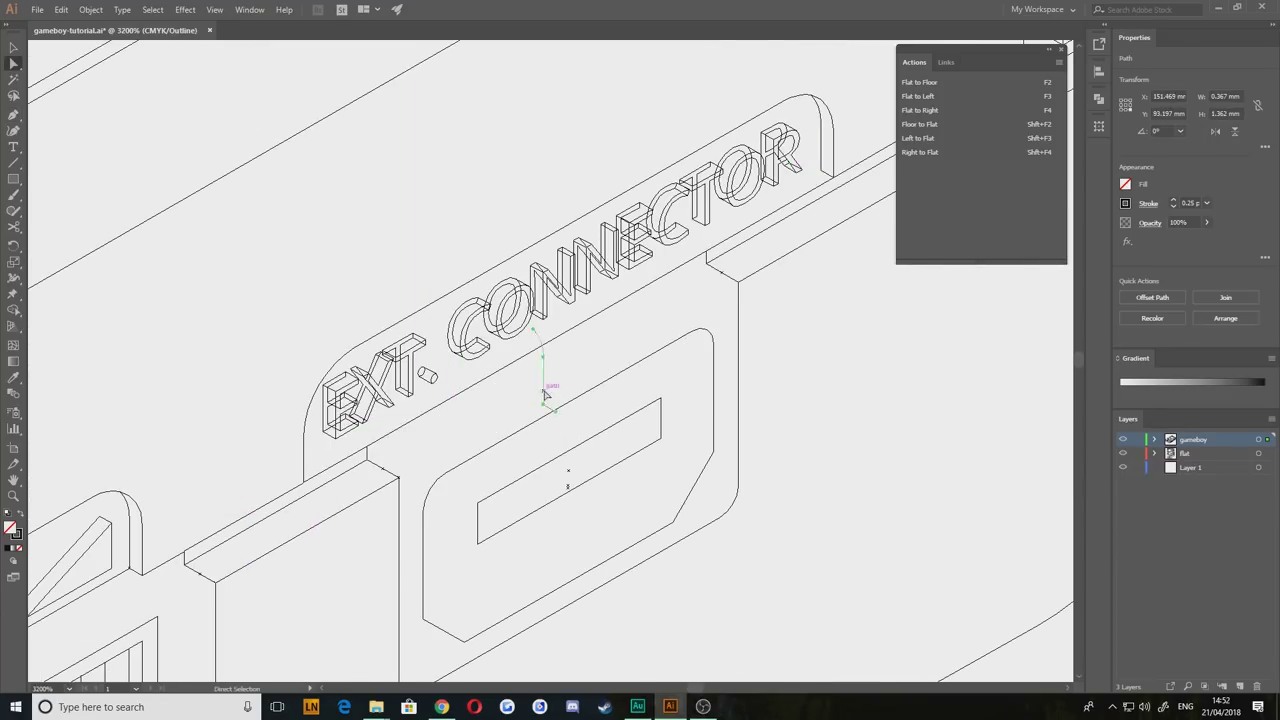
{"action": "scroll", "coordinate": [345, 450], "scroll_direction": "up", "scroll_amount": 3}
{"action": "key", "text": "shift+m"}
{"action": "scroll", "coordinate": [534, 391], "scroll_direction": "down", "scroll_amount": 3}
Step: Draw a short vertical edge from the connector recess's upper-left corner up to the base line of the label tab
{"action": "key", "text": "a"}
{"action": "scroll", "coordinate": [514, 346], "scroll_direction": "up", "scroll_amount": 2}
{"action": "left_click_drag", "start_coordinate": [514, 346], "coordinate": [514, 280]}
{"action": "key", "text": "p"}
{"action": "left_click", "coordinate": [556, 345]}
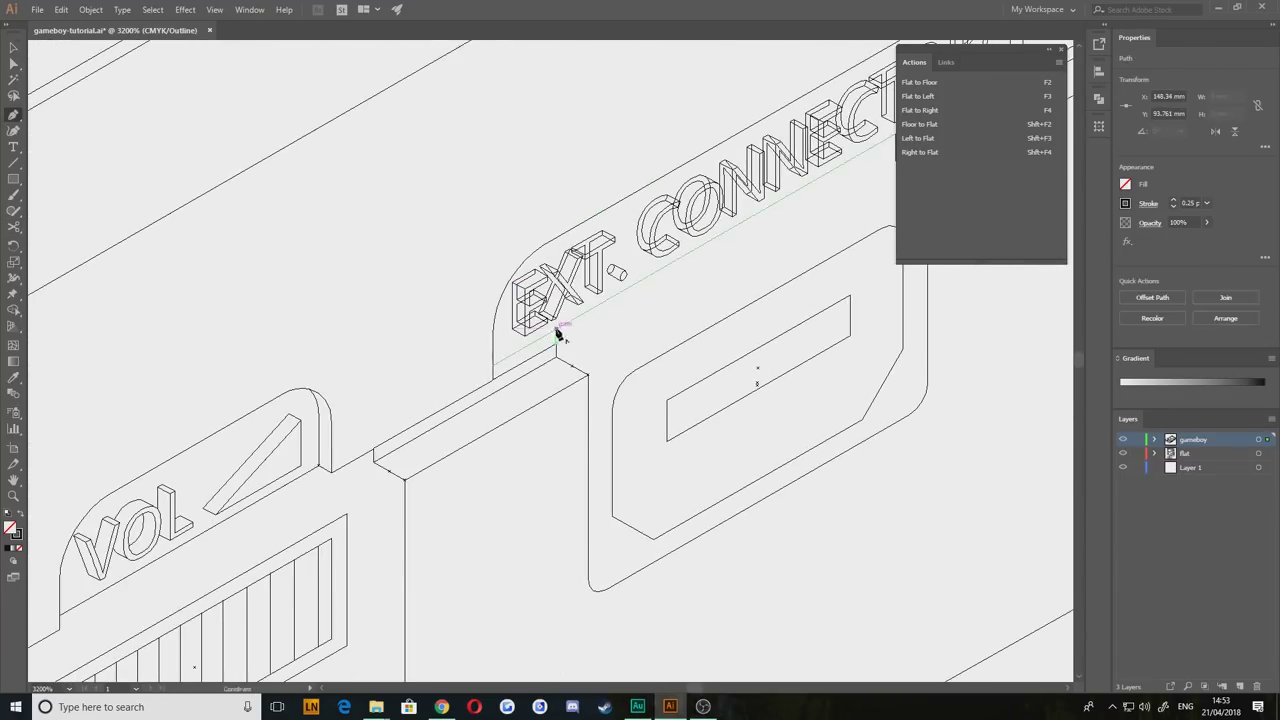
Step: Select all artwork and merge the face and side regions of the EXT. letters with the Shape Builder tool
{"action": "scroll", "coordinate": [558, 336], "scroll_direction": "up", "scroll_amount": 4}
{"action": "key", "text": "ctrl+a"}
{"action": "key", "text": "shift+m"}
{"action": "scroll", "coordinate": [666, 200], "scroll_direction": "up", "scroll_amount": 1}
{"action": "left_click_drag", "start_coordinate": [668, 371], "coordinate": [666, 160]}
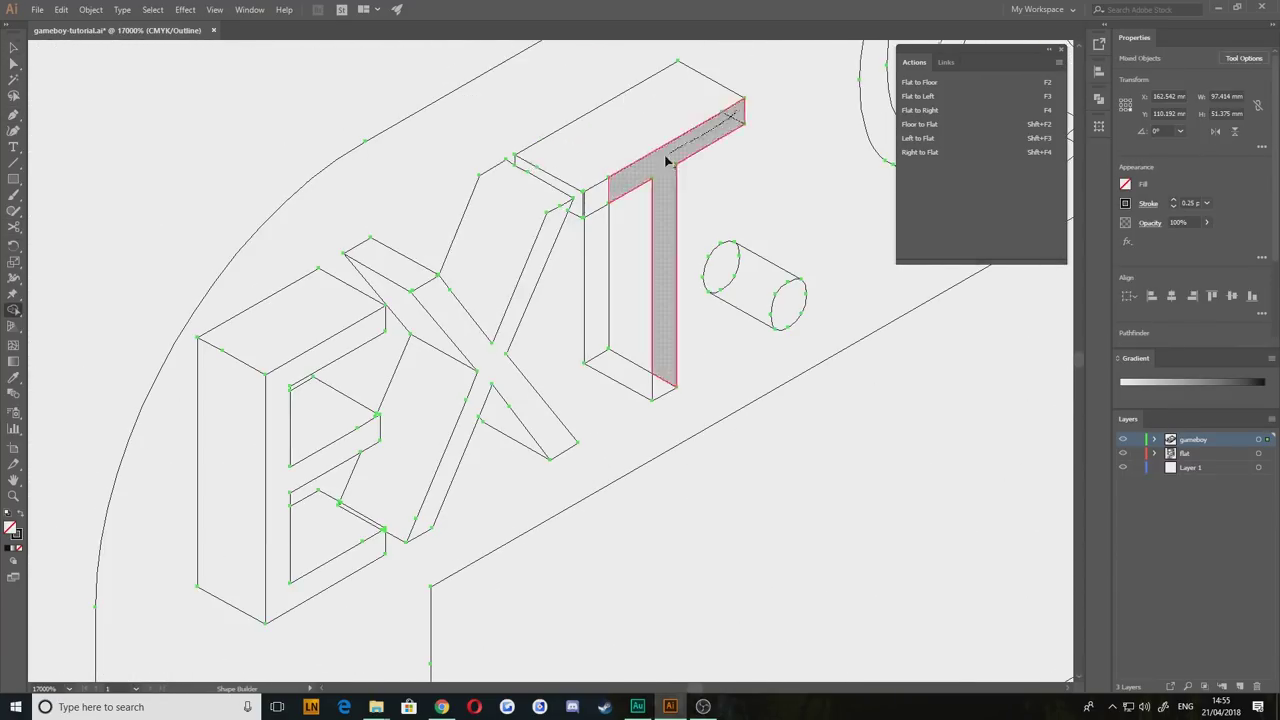
Step: Merge the face and side regions of the CONNECTOR letters with the Shape Builder tool
{"action": "left_click_drag", "start_coordinate": [800, 150], "coordinate": [272, 430]}
{"action": "left_click_drag", "start_coordinate": [780, 180], "coordinate": [389, 370]}
{"action": "left_click_drag", "start_coordinate": [625, 125], "coordinate": [497, 471]}
{"action": "left_click_drag", "start_coordinate": [780, 150], "coordinate": [561, 235]}
{"action": "mouse_move", "coordinate": [508, 400]}
{"action": "left_mouse_down"}
{"action": "mouse_move", "coordinate": [655, 215]}
{"action": "mouse_move", "coordinate": [278, 451]}
{"action": "left_mouse_up"}
{"action": "left_click_drag", "start_coordinate": [625, 125], "coordinate": [489, 391]}
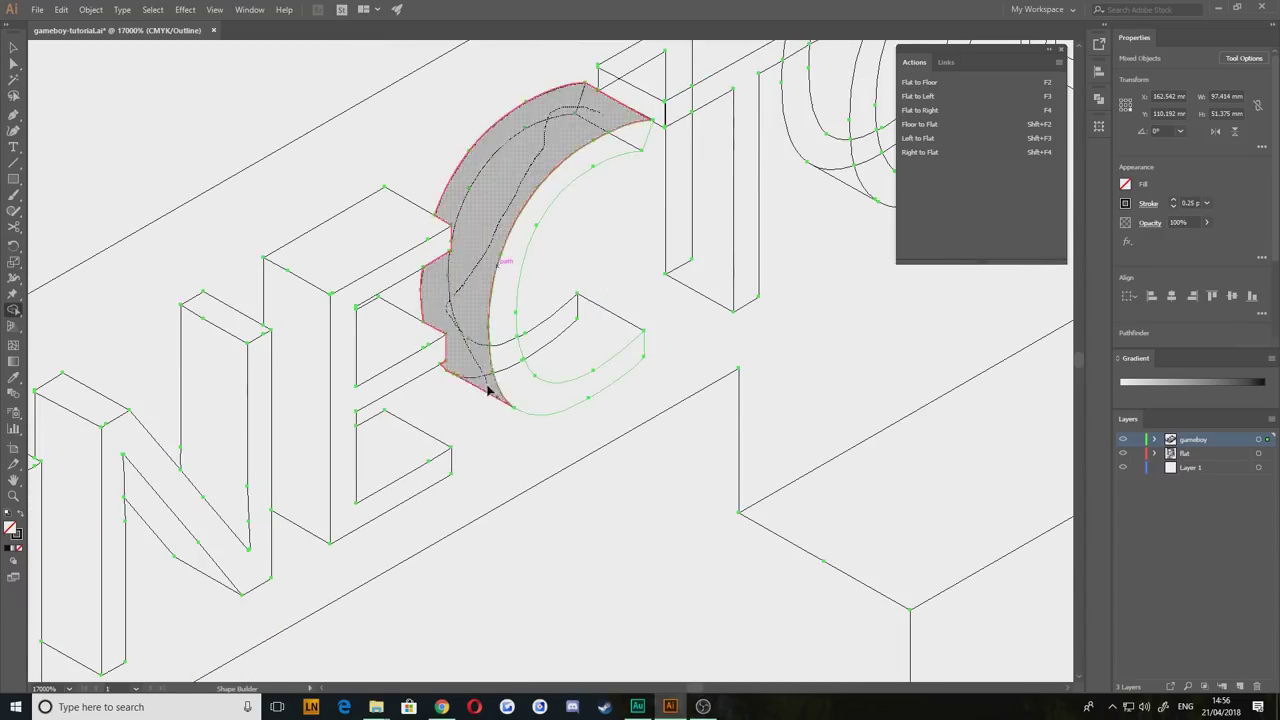
{"action": "scroll", "coordinate": [623, 337], "scroll_direction": "up", "scroll_amount": 4}
{"action": "scroll", "coordinate": [623, 337], "scroll_direction": "down", "scroll_amount": 5}
{"action": "left_click_drag", "start_coordinate": [603, 195], "coordinate": [520, 237]}
{"action": "left_click_drag", "start_coordinate": [631, 144], "coordinate": [492, 258]}
{"action": "left_click_drag", "start_coordinate": [540, 300], "coordinate": [627, 353]}
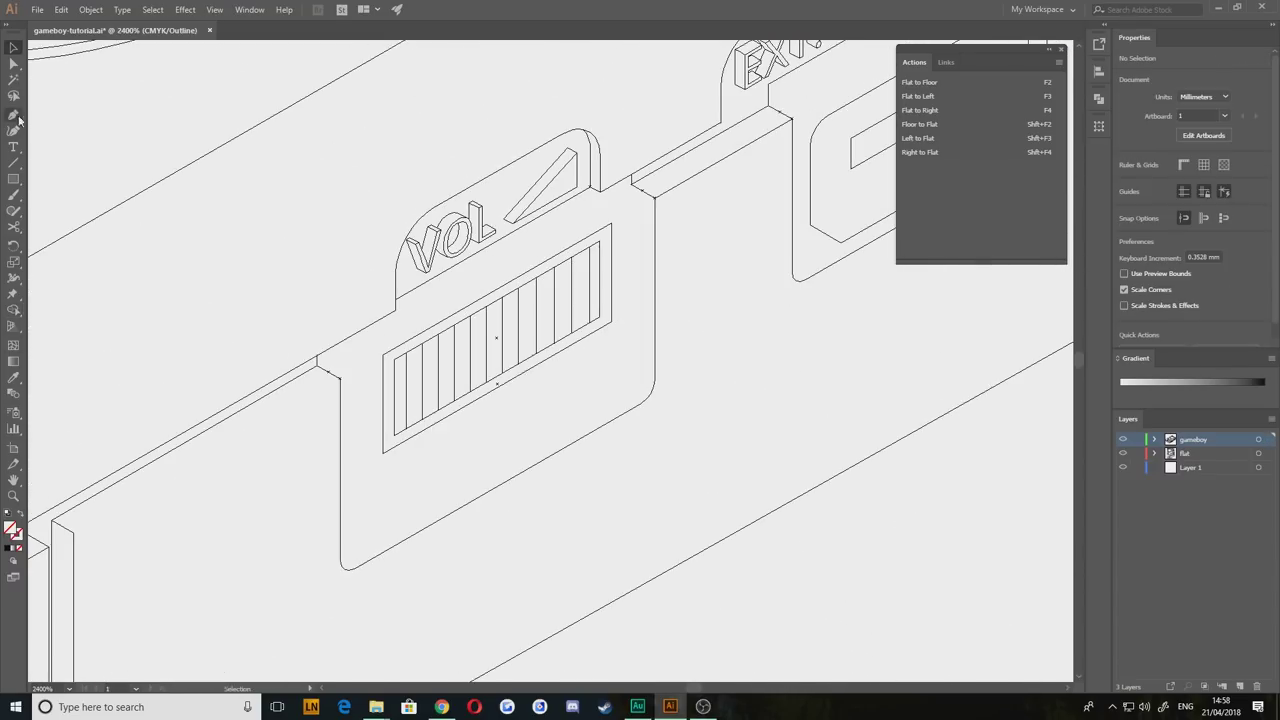
Step: Draw a long depth line running back from the upper-right corner of the EXT. CONNECTOR port opening
{"action": "left_click", "coordinate": [680, 346]}
{"action": "scroll", "coordinate": [446, 391], "scroll_direction": "up", "scroll_amount": 2}
{"action": "key", "text": "ctrl+shift+a"}
{"action": "scroll", "coordinate": [391, 425], "scroll_direction": "up", "scroll_amount": 1}
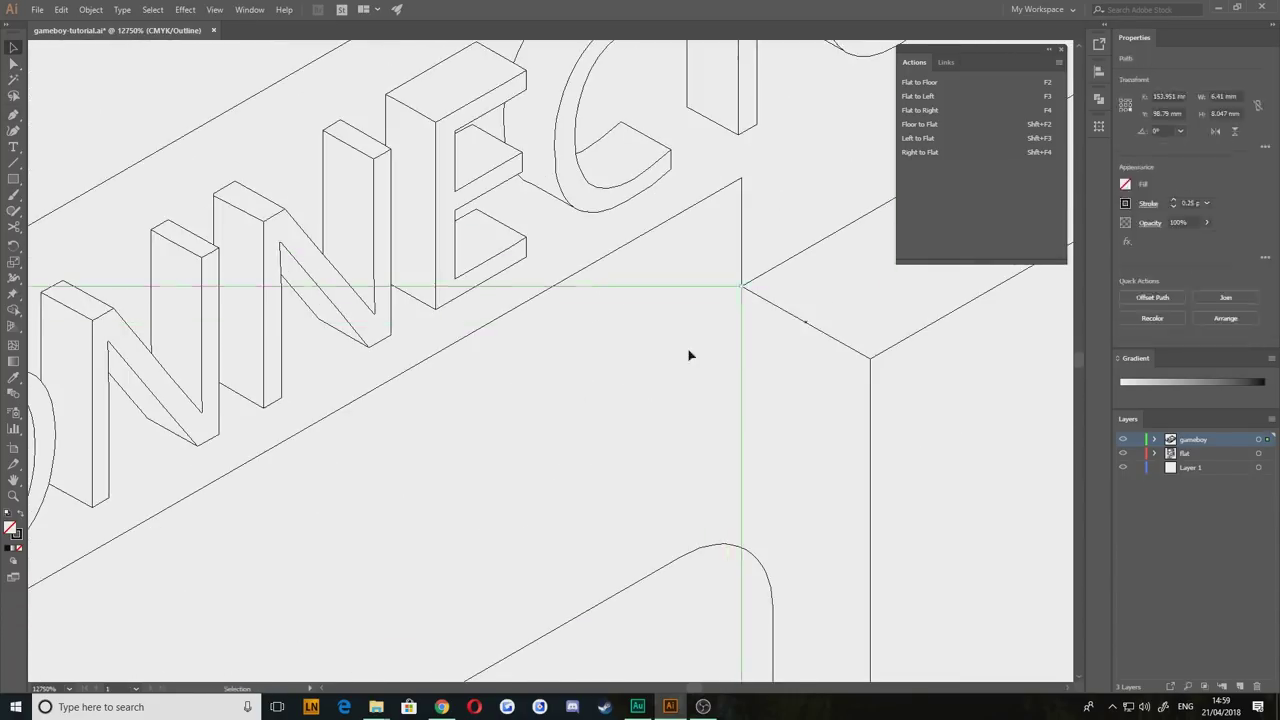
{"action": "key", "text": "backslash"}
{"action": "left_click_drag", "start_coordinate": [808, 346], "coordinate": [1030, 346]}
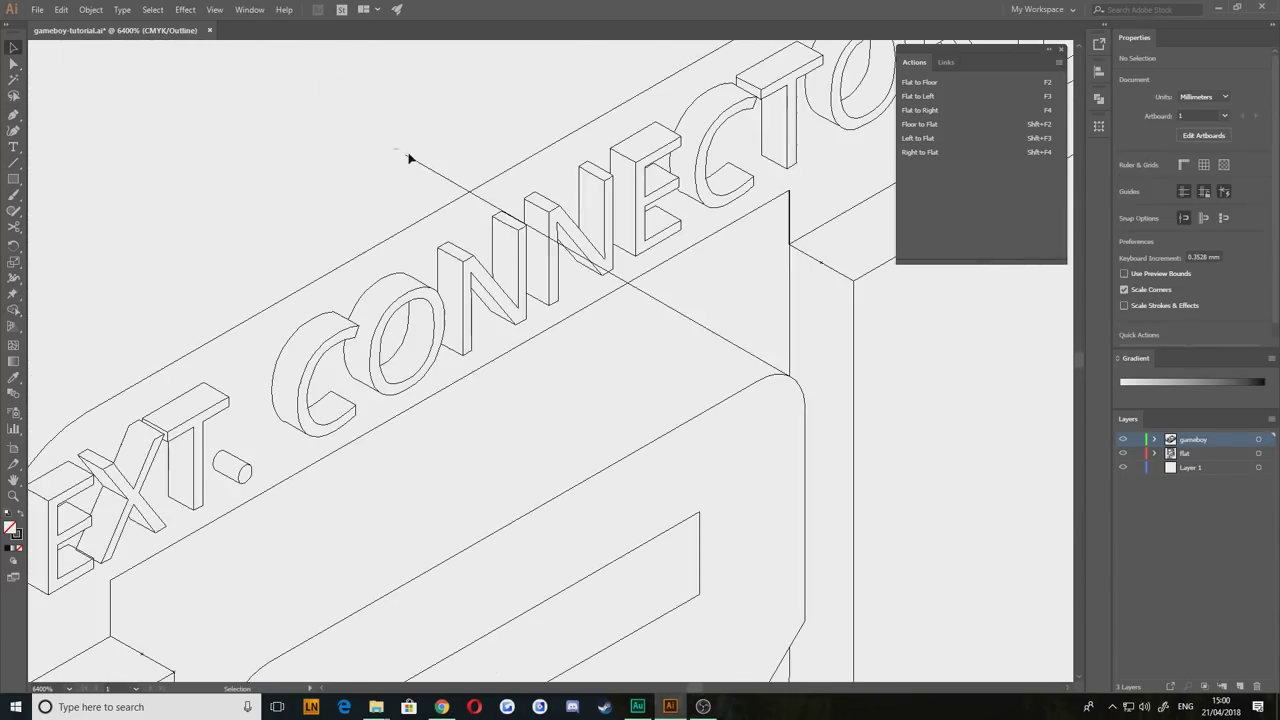
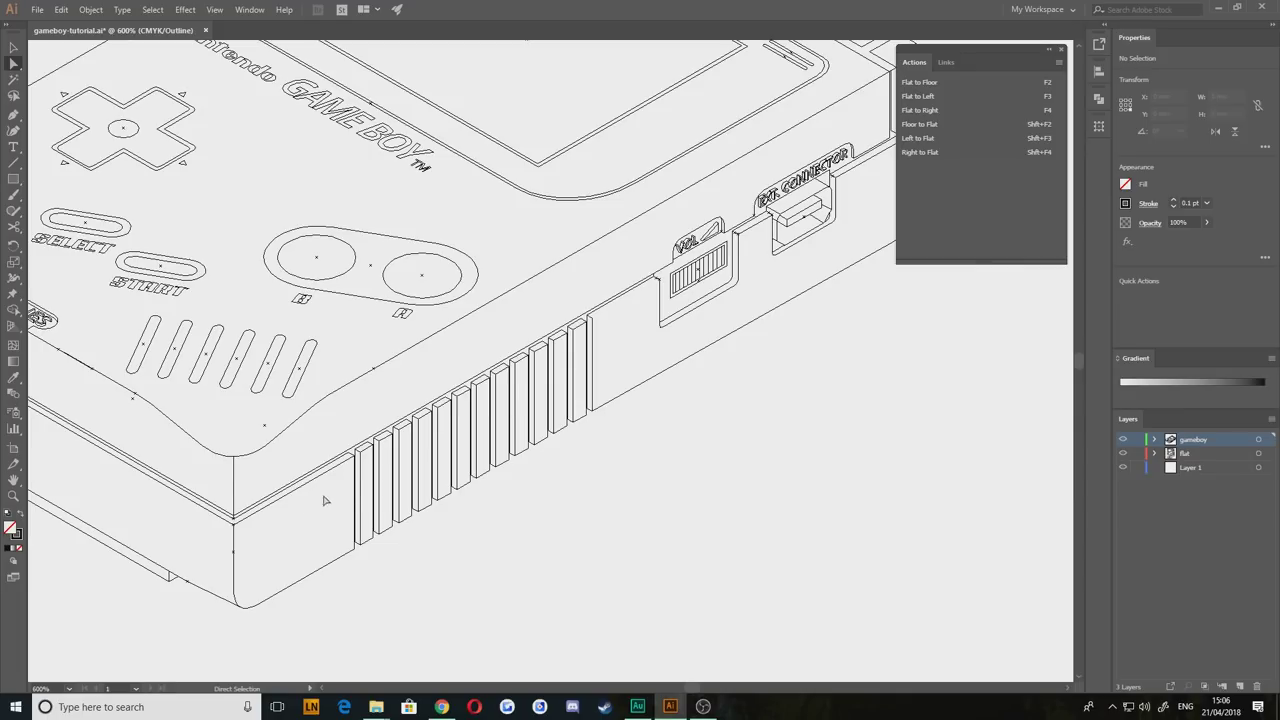
Step: Examine the finished side-grip ribs, the VOL recess and the EXT. CONNECTOR recess along the Game Boy's side
{"action": "scroll", "coordinate": [380, 462], "scroll_direction": "up", "scroll_amount": 3}
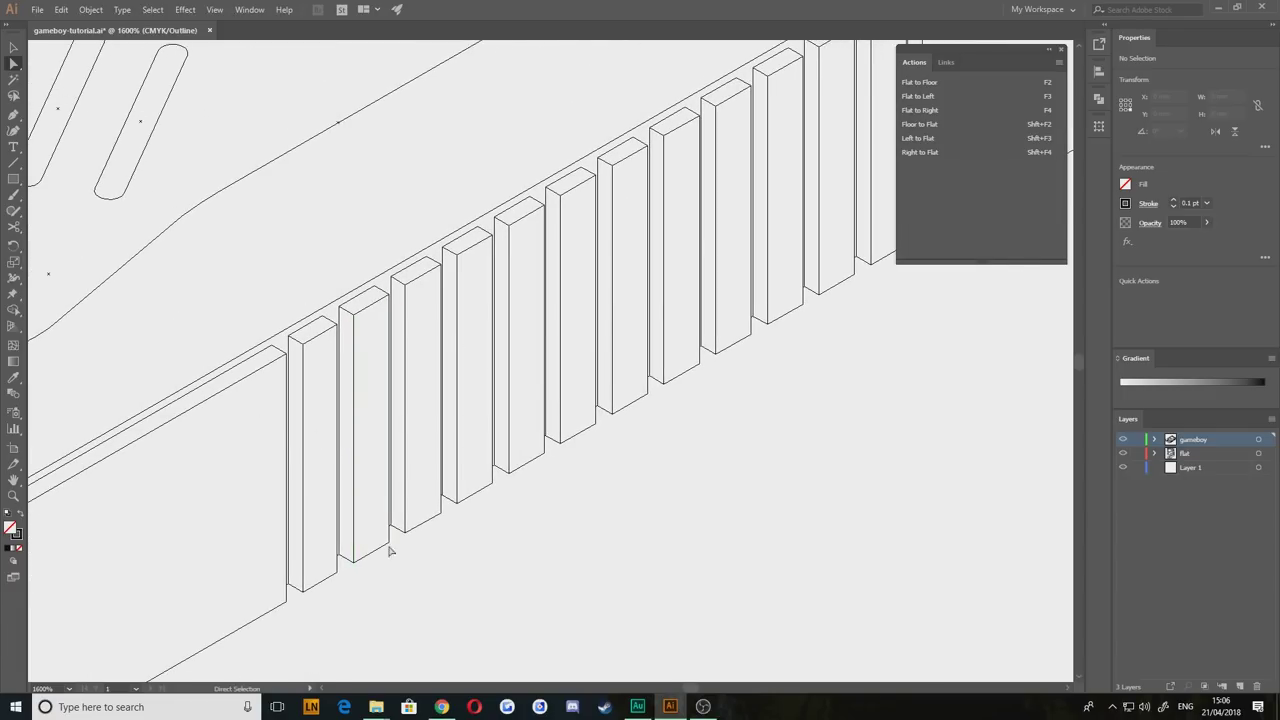
{"action": "left_click_drag", "start_coordinate": [667, 245], "coordinate": [567, 333]}
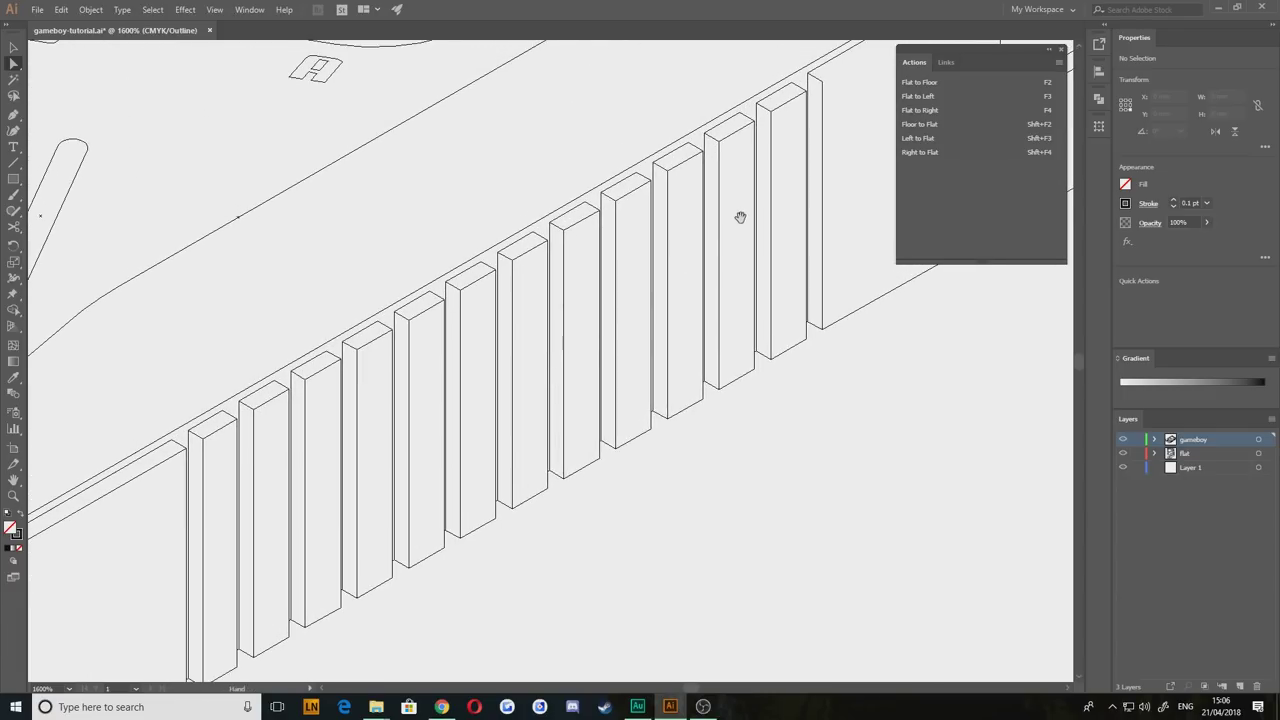
{"action": "left_click_drag", "start_coordinate": [740, 217], "coordinate": [437, 388]}
{"action": "left_click_drag", "start_coordinate": [691, 189], "coordinate": [515, 296]}
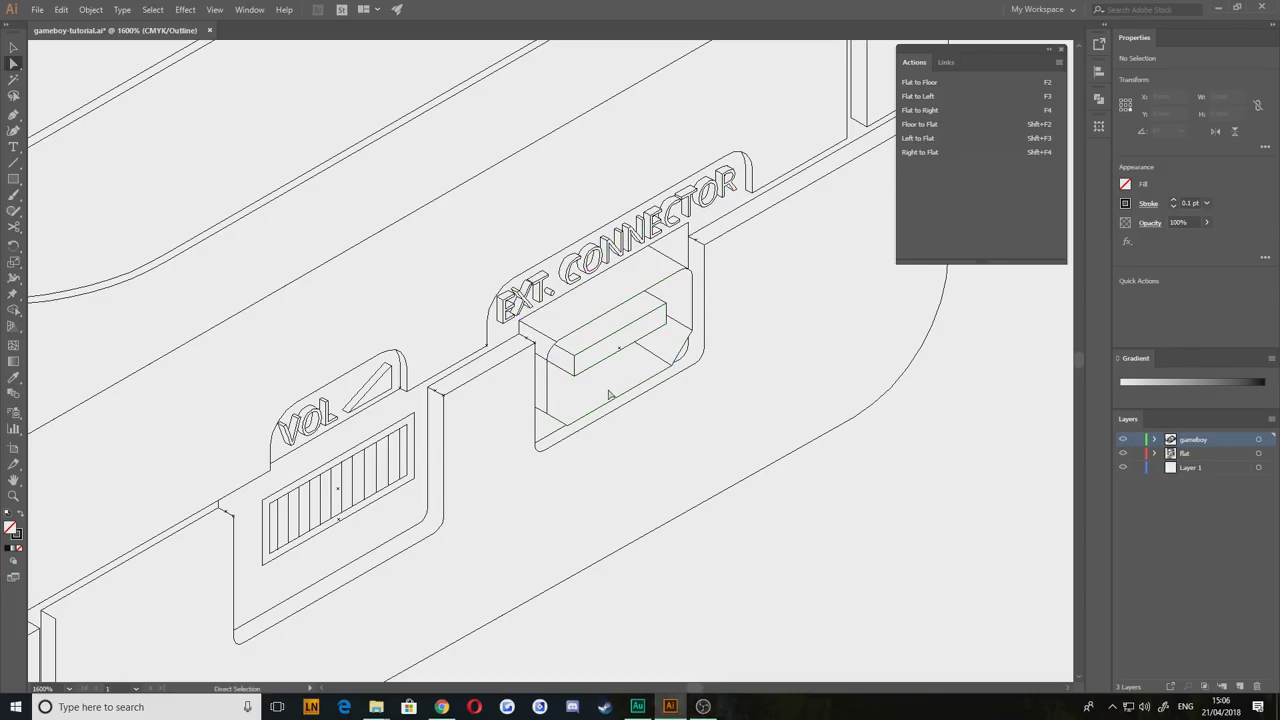
{"action": "left_click_drag", "start_coordinate": [287, 533], "coordinate": [503, 407]}
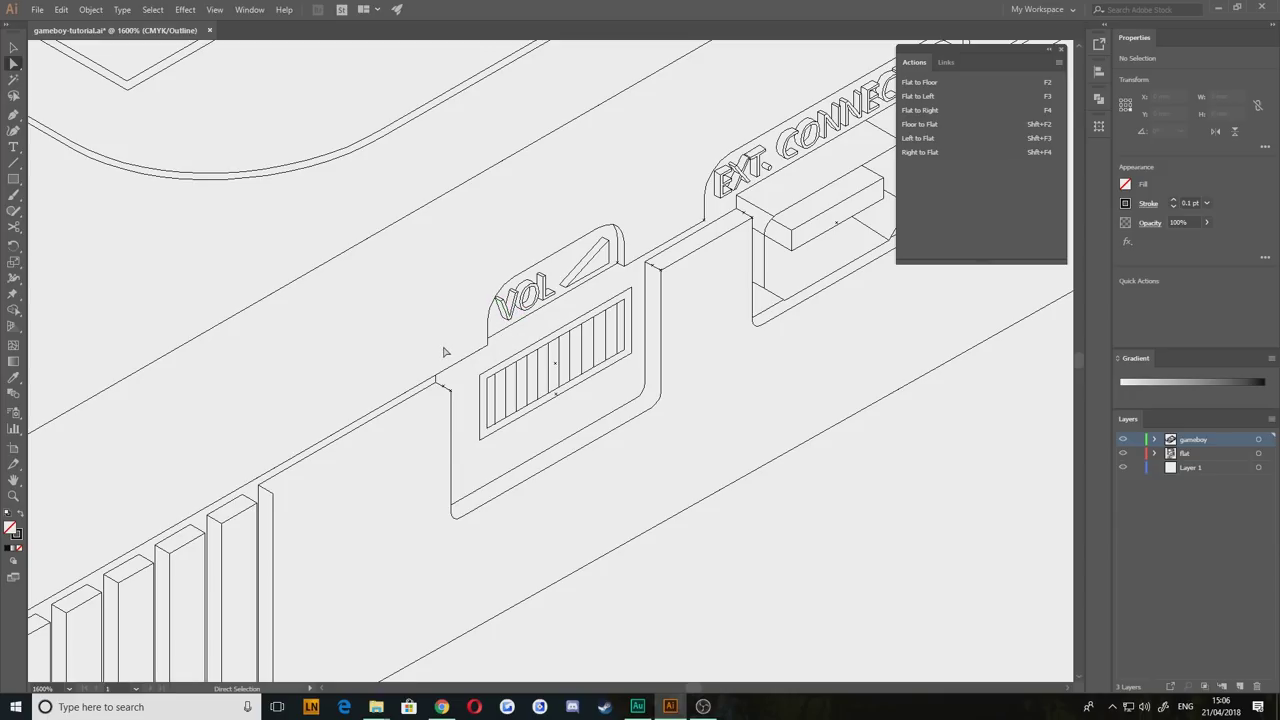
{"action": "scroll", "coordinate": [590, 396], "scroll_direction": "down", "scroll_amount": 2}
{"action": "left_click_drag", "start_coordinate": [618, 485], "coordinate": [458, 402]}
{"action": "left_click_drag", "start_coordinate": [364, 323], "coordinate": [502, 329]}
{"action": "left_click_drag", "start_coordinate": [619, 376], "coordinate": [499, 326]}
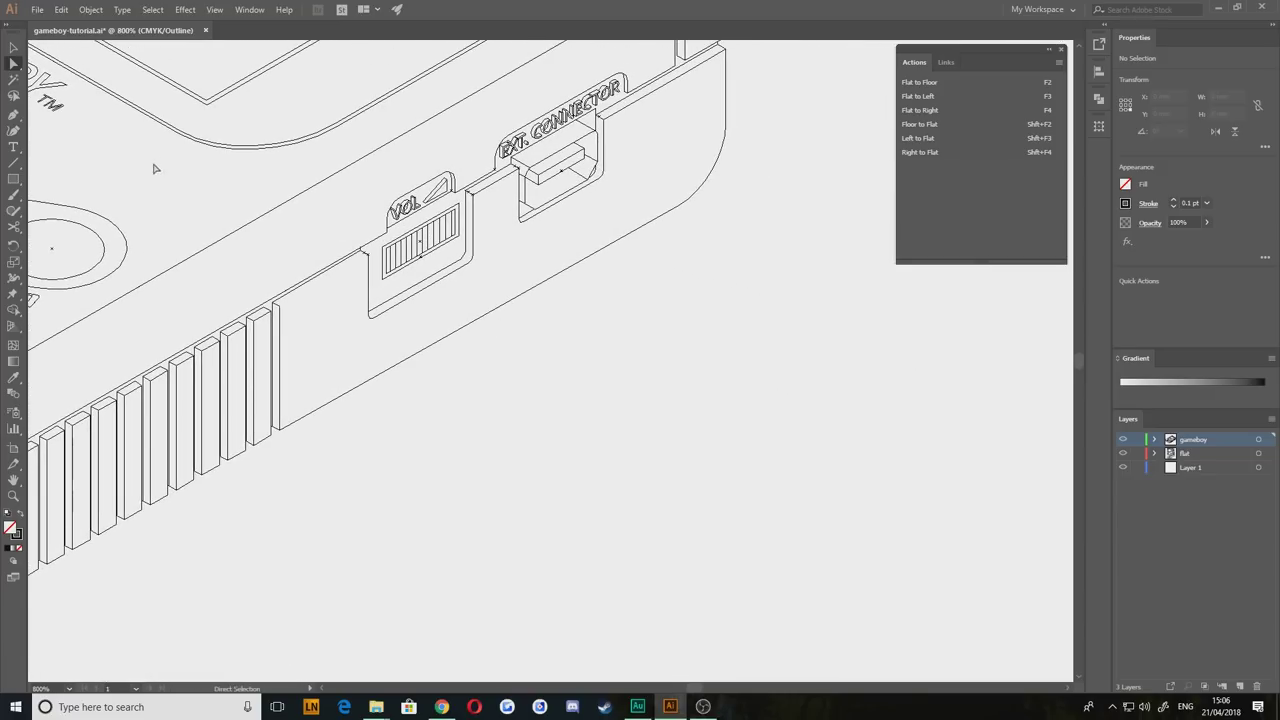
Step: Draw a 22-point star about 13 mm across in the empty area below the Game Boy's side
{"action": "left_click", "coordinate": [12, 182]}
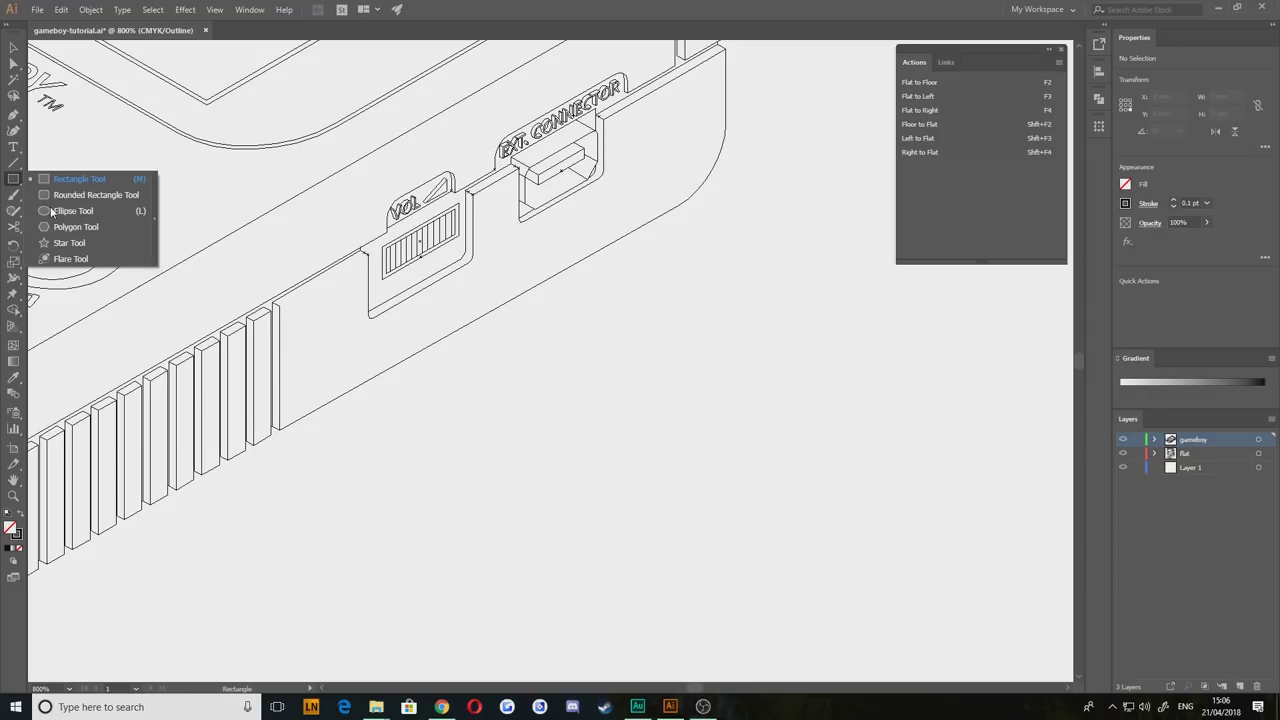
{"action": "left_click", "coordinate": [50, 211]}
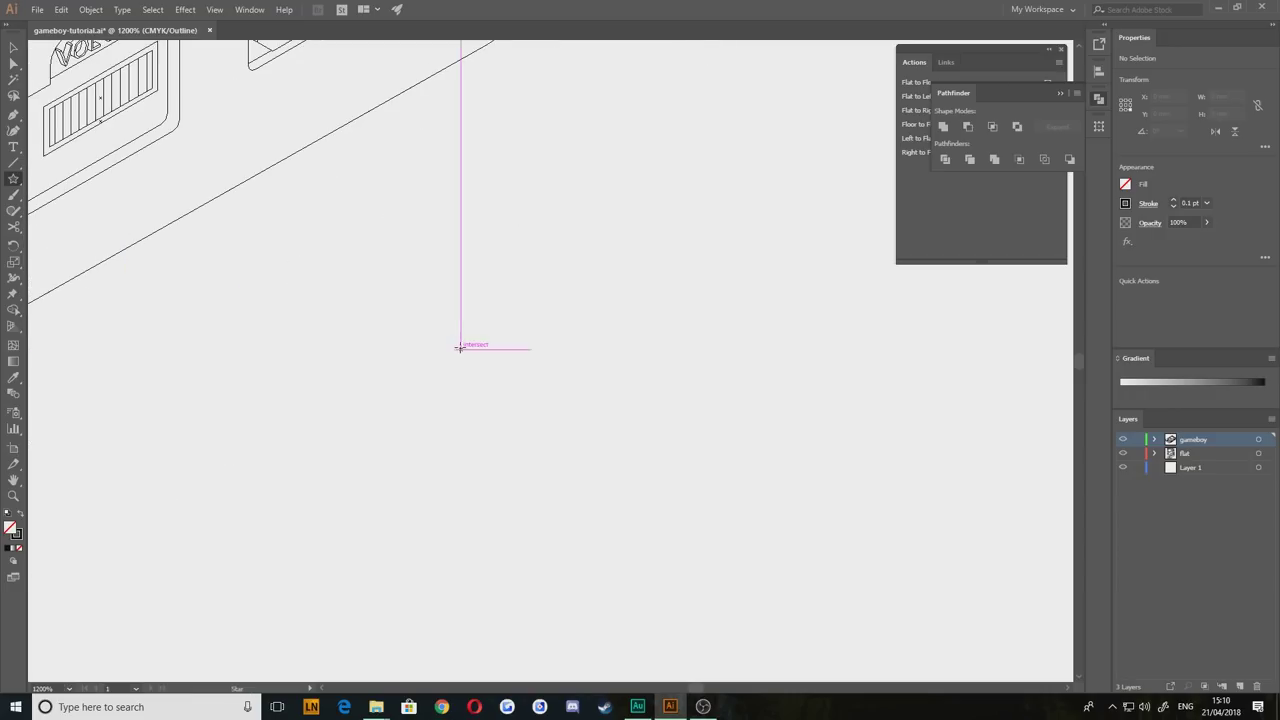
{"action": "left_click_drag", "start_coordinate": [448, 382], "coordinate": [441, 236]}
{"action": "key", "text": "Down"}
{"action": "key", "text": "Down"}
{"action": "key", "text": "Down"}
{"action": "key", "text": "Up"}
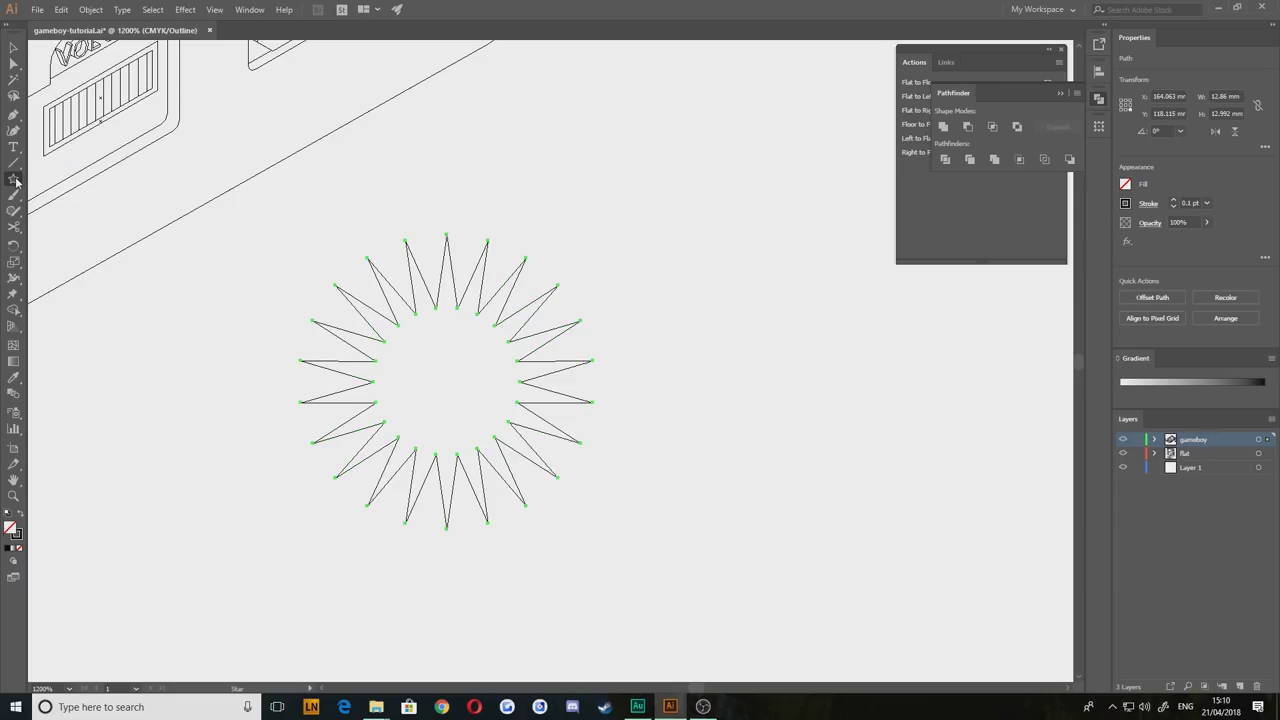
Step: Draw a circle about 7.6 mm in diameter centred on the star, overlapping the inner ends of its points
{"action": "right_click", "coordinate": [16, 181]}
{"action": "left_click", "coordinate": [60, 212]}
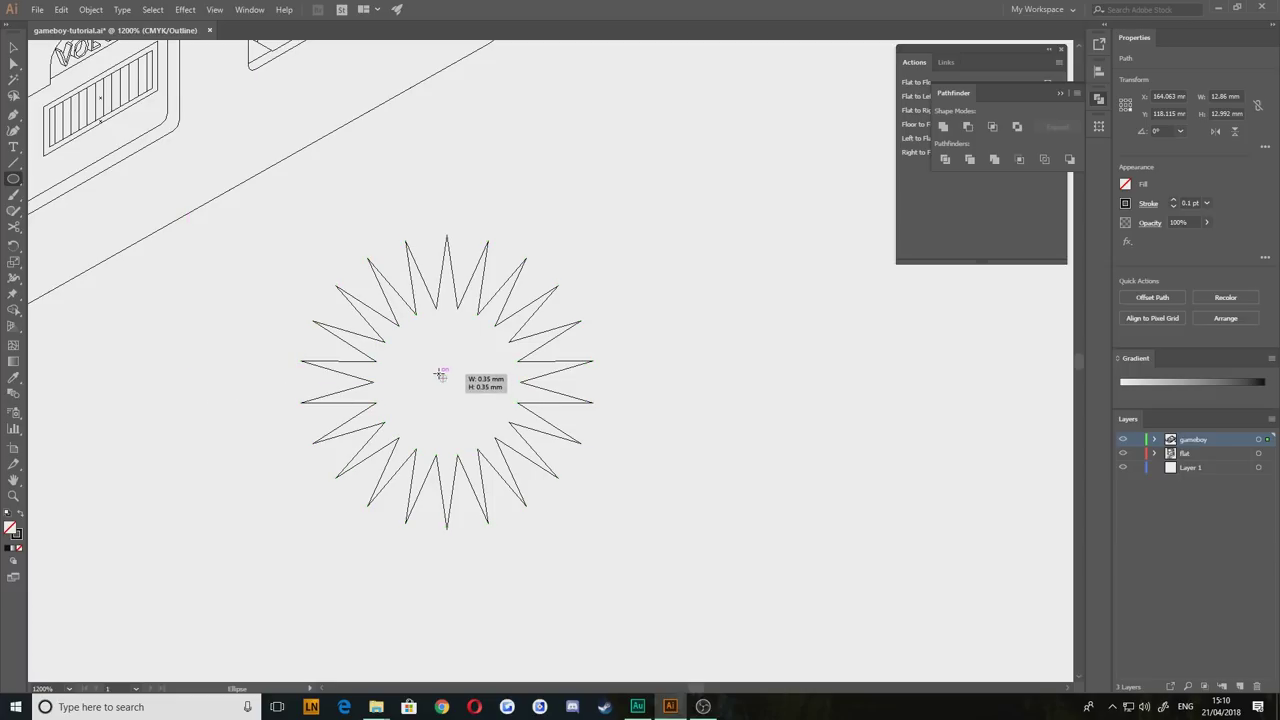
{"action": "left_click_drag", "start_coordinate": [440, 374], "coordinate": [377, 294]}
Step: Select the star and circle together and intersect them into a notched wheel outline
{"action": "left_click", "coordinate": [197, 344]}
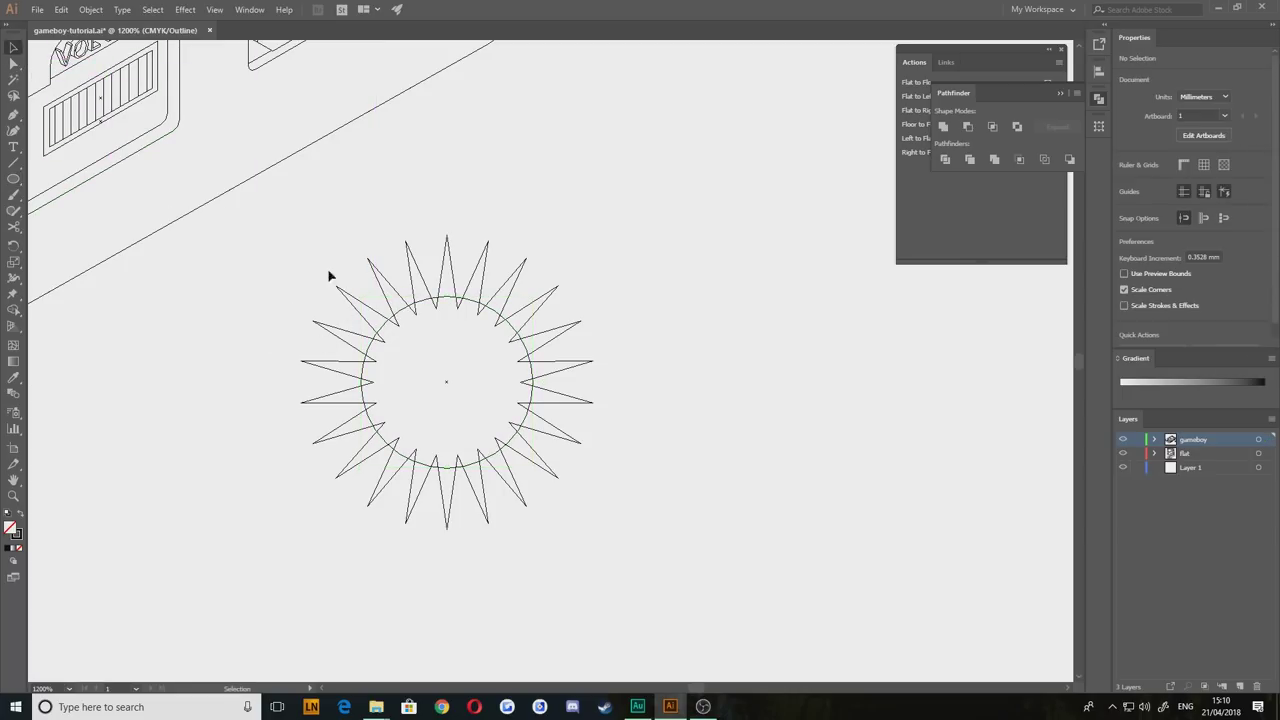
{"action": "left_click_drag", "start_coordinate": [262, 275], "coordinate": [729, 543]}
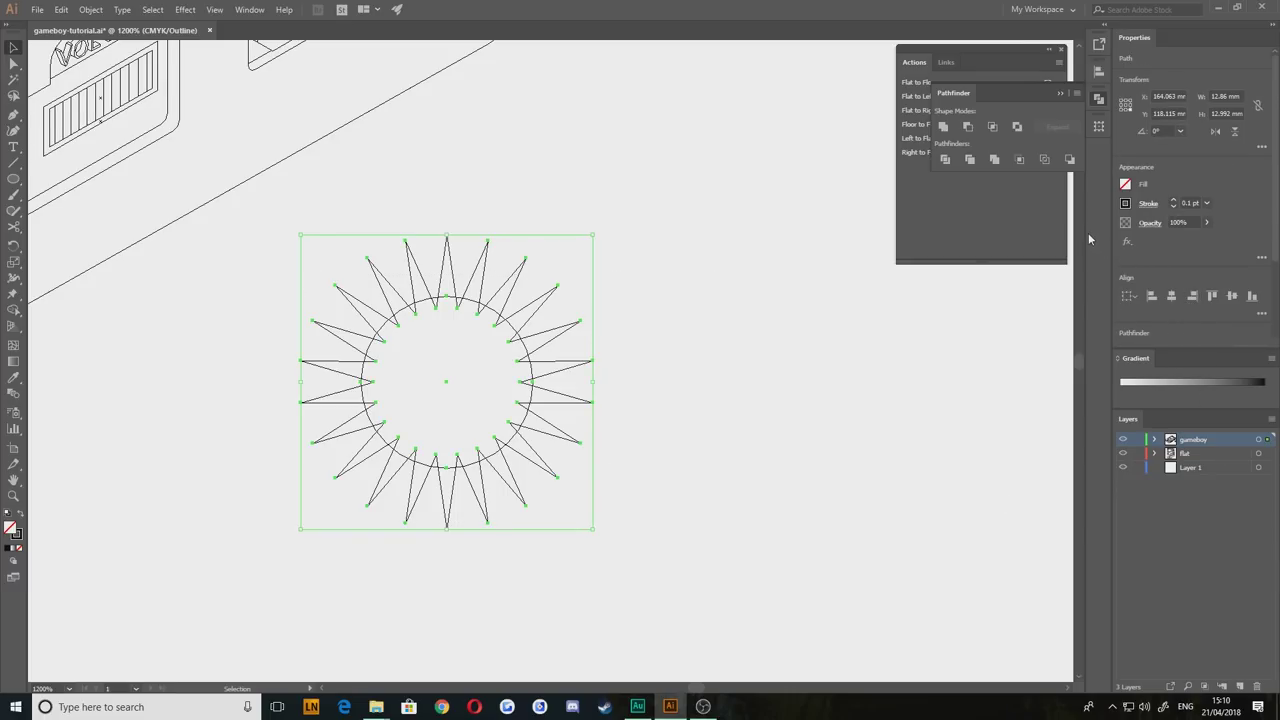
{"action": "left_click", "coordinate": [992, 128]}
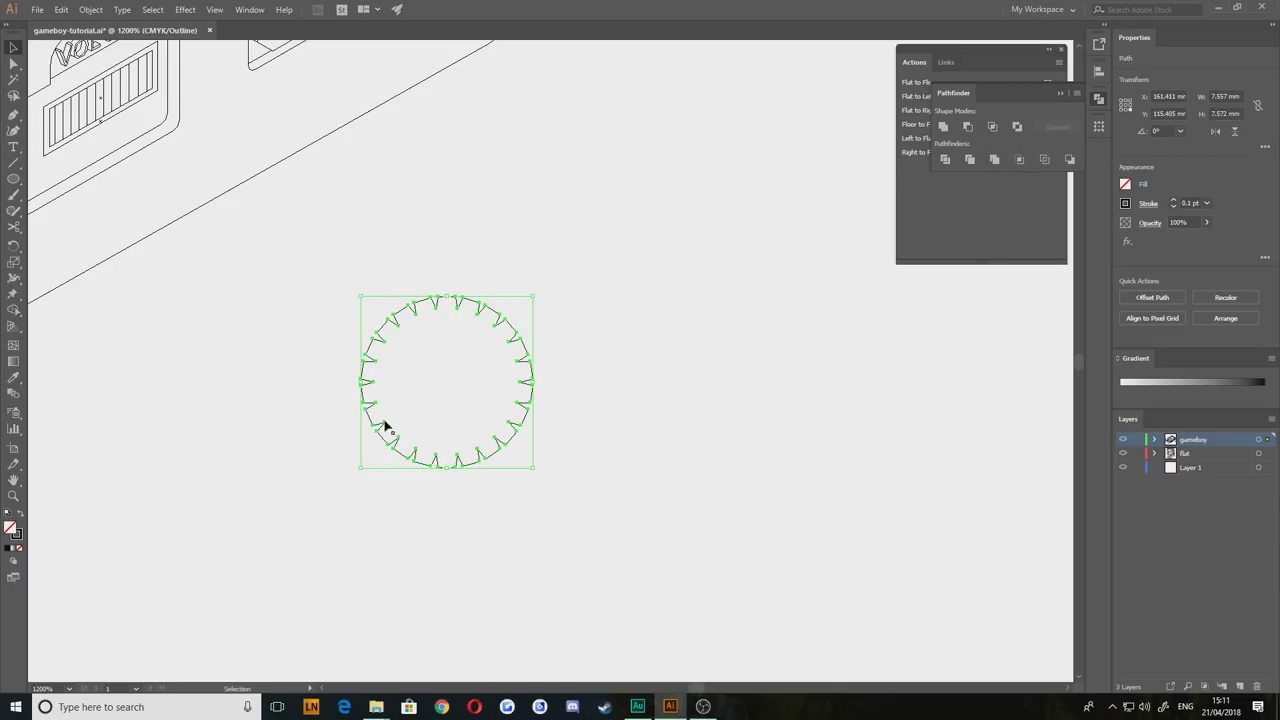
Step: Draw a circle about 7.1 mm in diameter centred inside the notched wheel outline, crossing its notches
{"action": "left_click", "coordinate": [293, 322]}
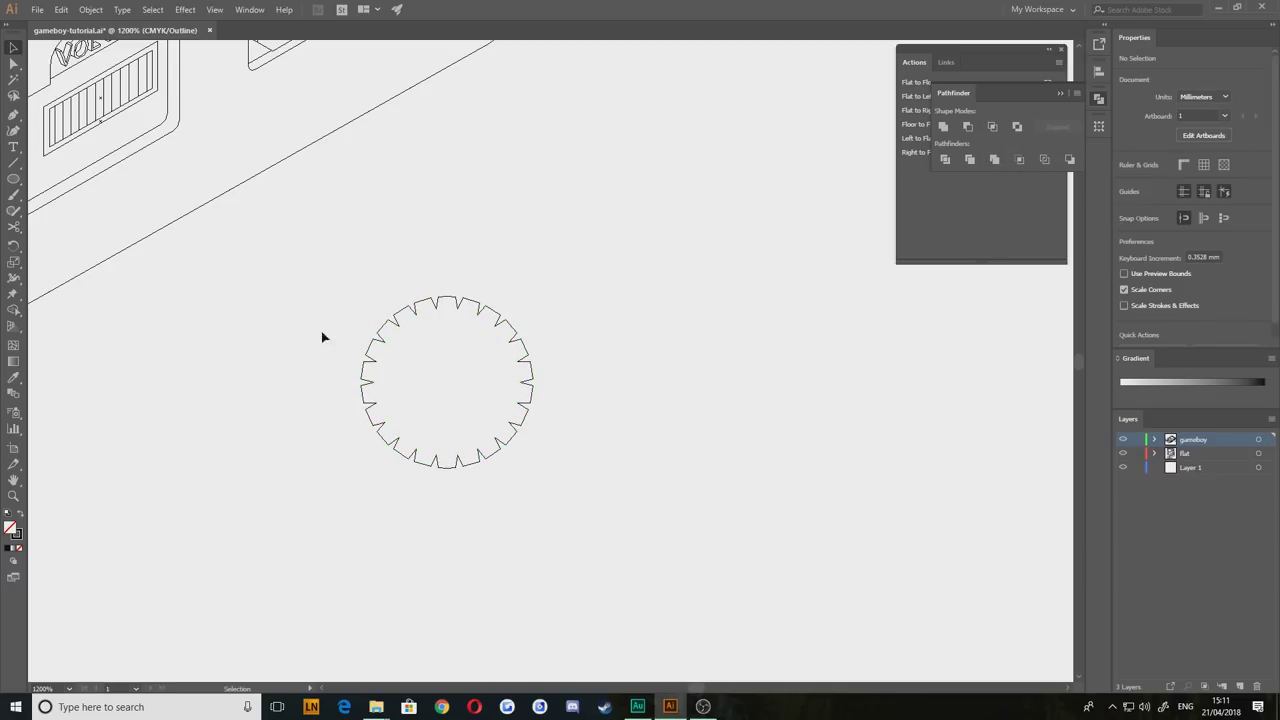
{"action": "left_click", "coordinate": [14, 180]}
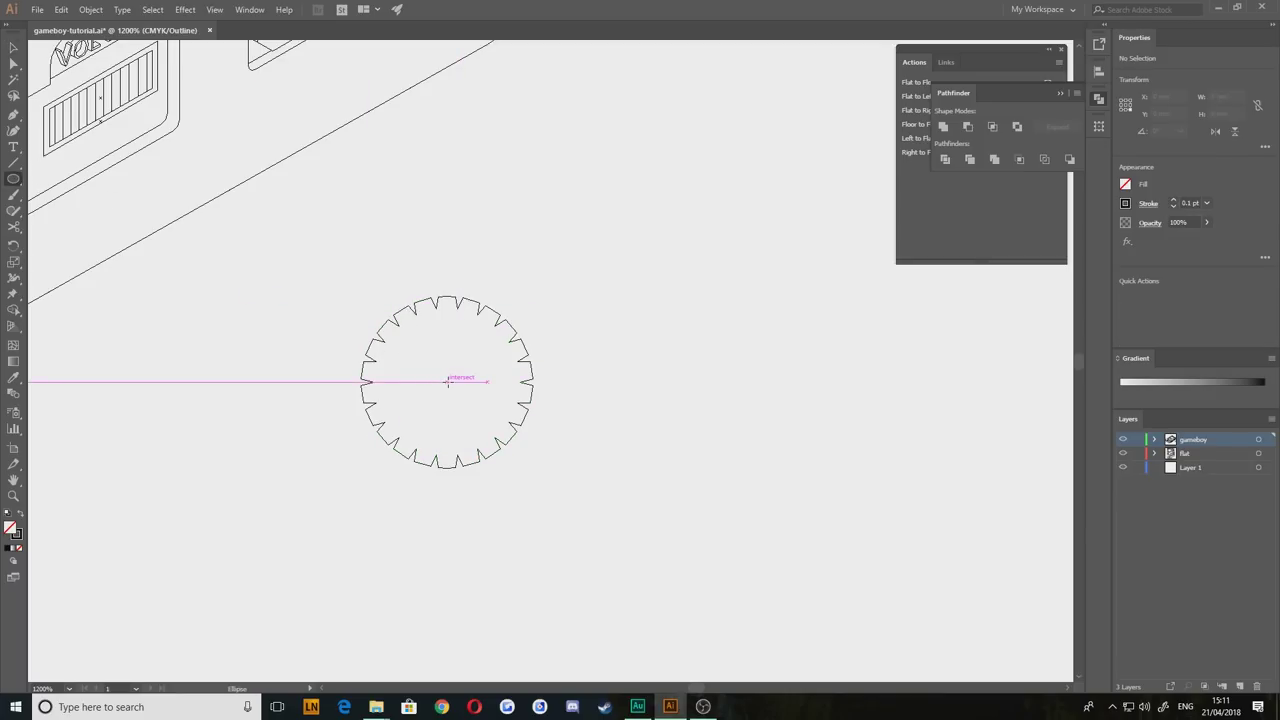
{"action": "left_click_drag", "start_coordinate": [447, 381], "coordinate": [367, 300]}
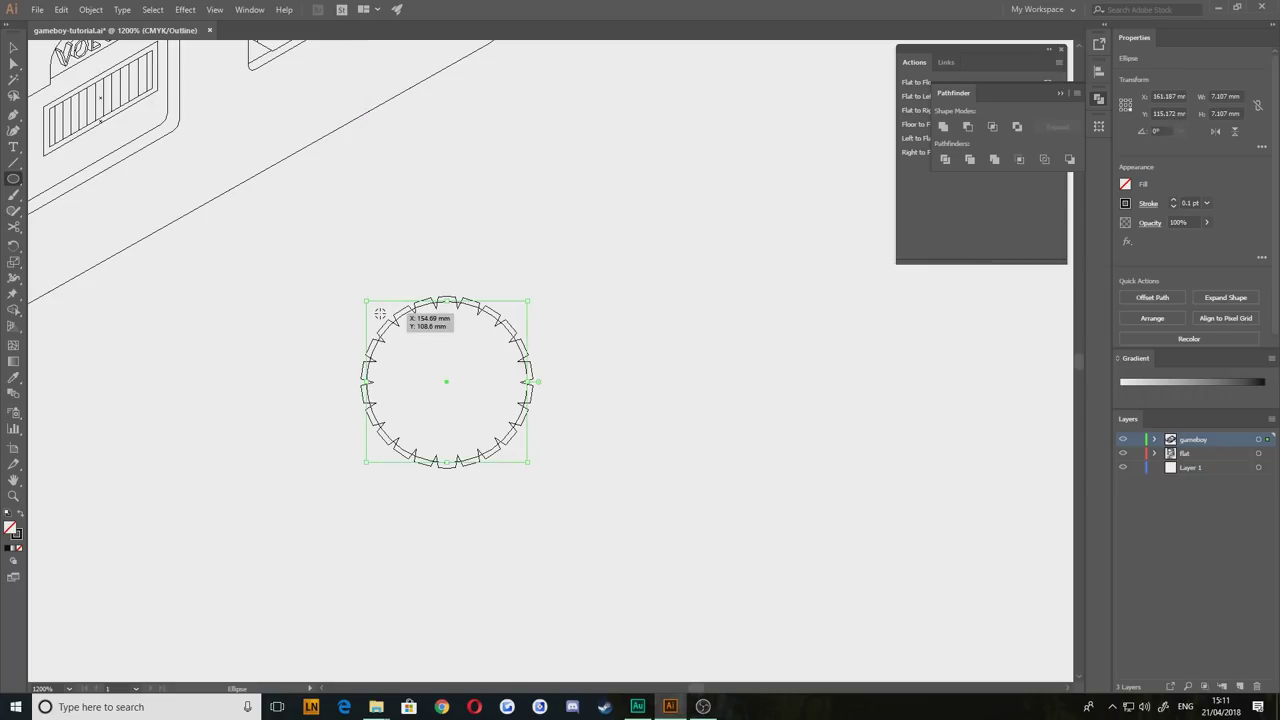
Step: Select the new circle together with the wheel outline and unite them into one outline with shallower notches
{"action": "left_click", "coordinate": [276, 339]}
{"action": "left_click_drag", "start_coordinate": [320, 271], "coordinate": [634, 506]}
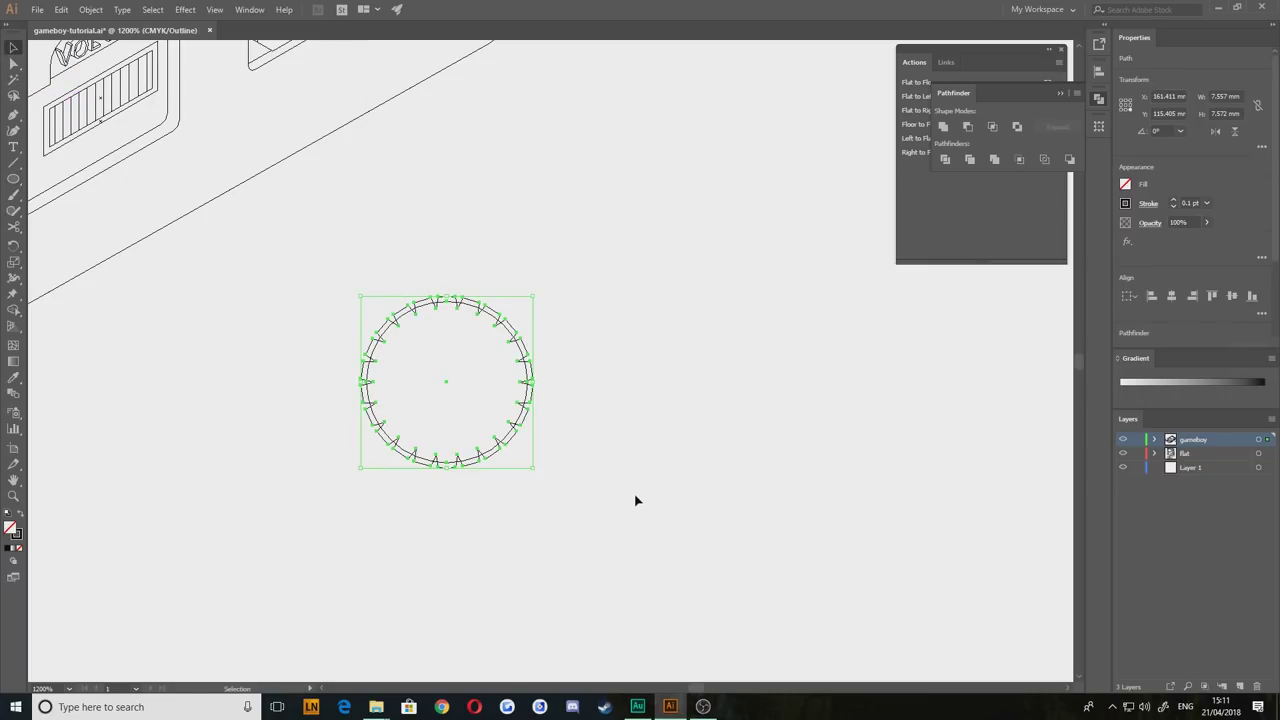
{"action": "left_click", "coordinate": [946, 128]}
{"action": "left_click", "coordinate": [549, 291]}
{"action": "scroll", "coordinate": [304, 474], "scroll_direction": "up", "scroll_amount": 1}
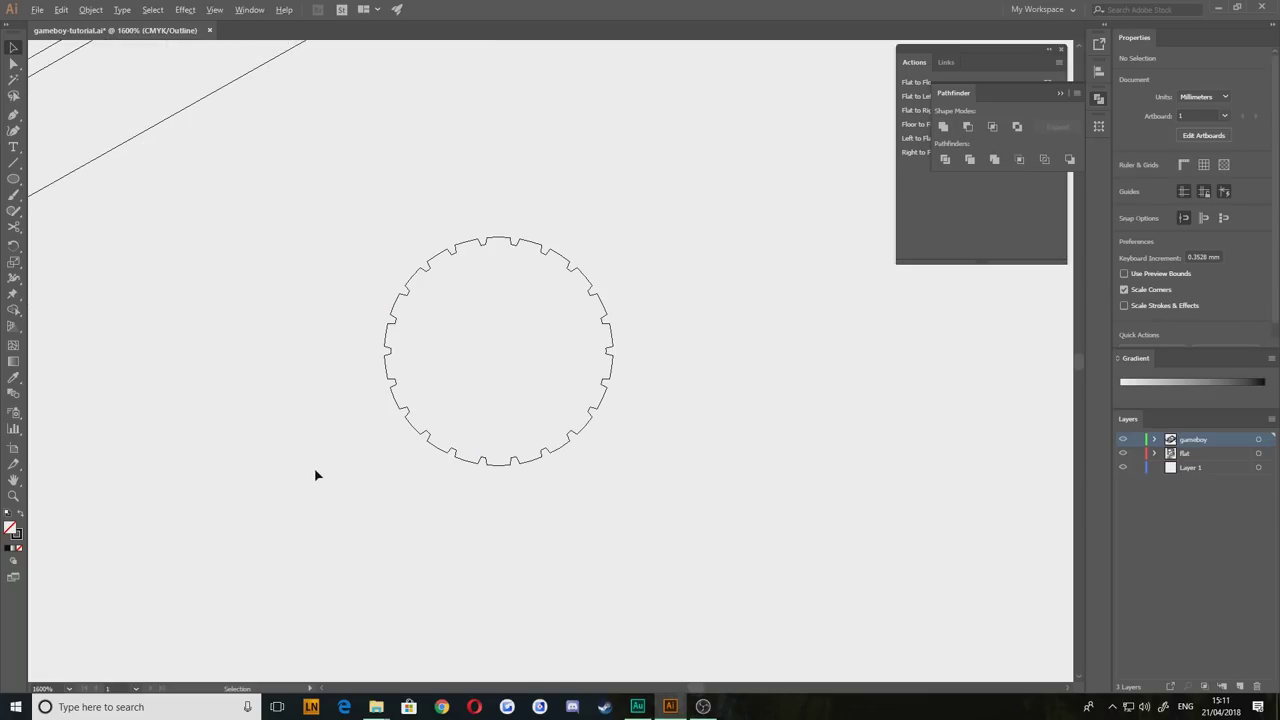
Step: Duplicate the notched wheel outline up and away from the original and project the copy with the Flat to Floor action
{"action": "left_click_drag", "start_coordinate": [330, 361], "coordinate": [391, 448]}
{"action": "left_click", "coordinate": [457, 401]}
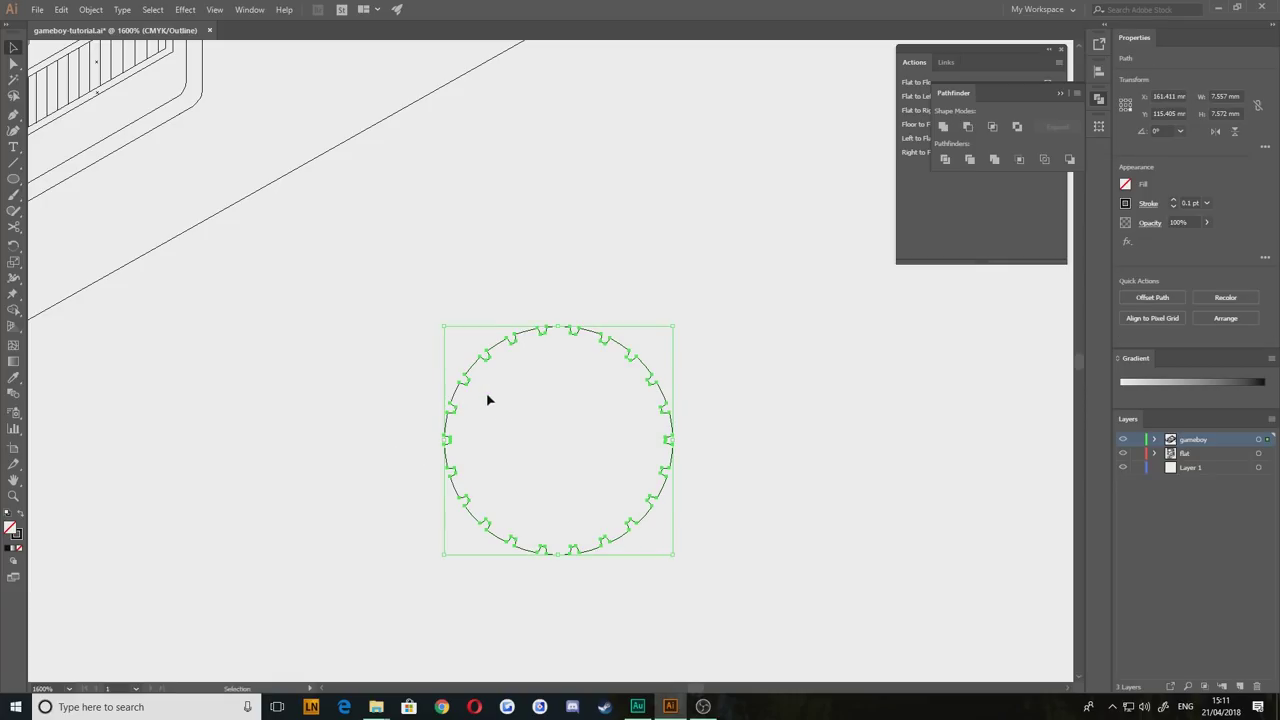
{"action": "left_click_drag", "start_coordinate": [503, 342], "coordinate": [767, 172]}
{"action": "left_click_drag", "start_coordinate": [725, 220], "coordinate": [362, 360]}
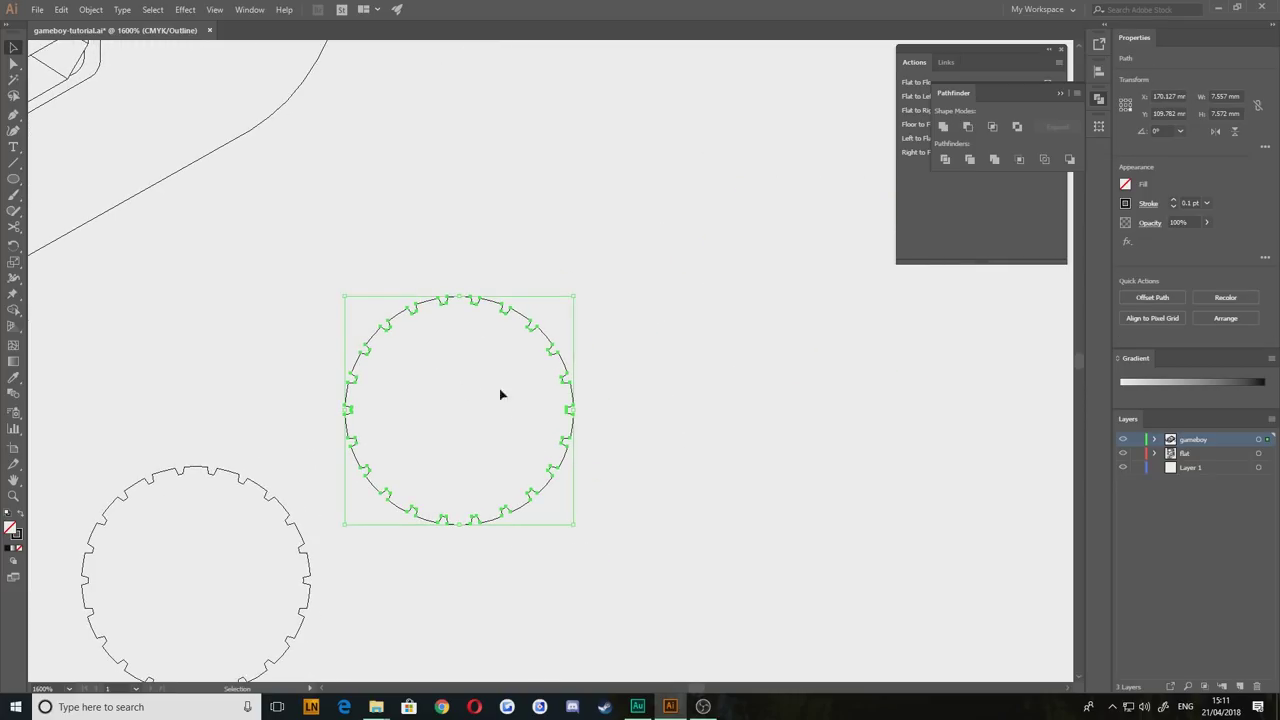
{"action": "left_click_drag", "start_coordinate": [396, 320], "coordinate": [479, 270]}
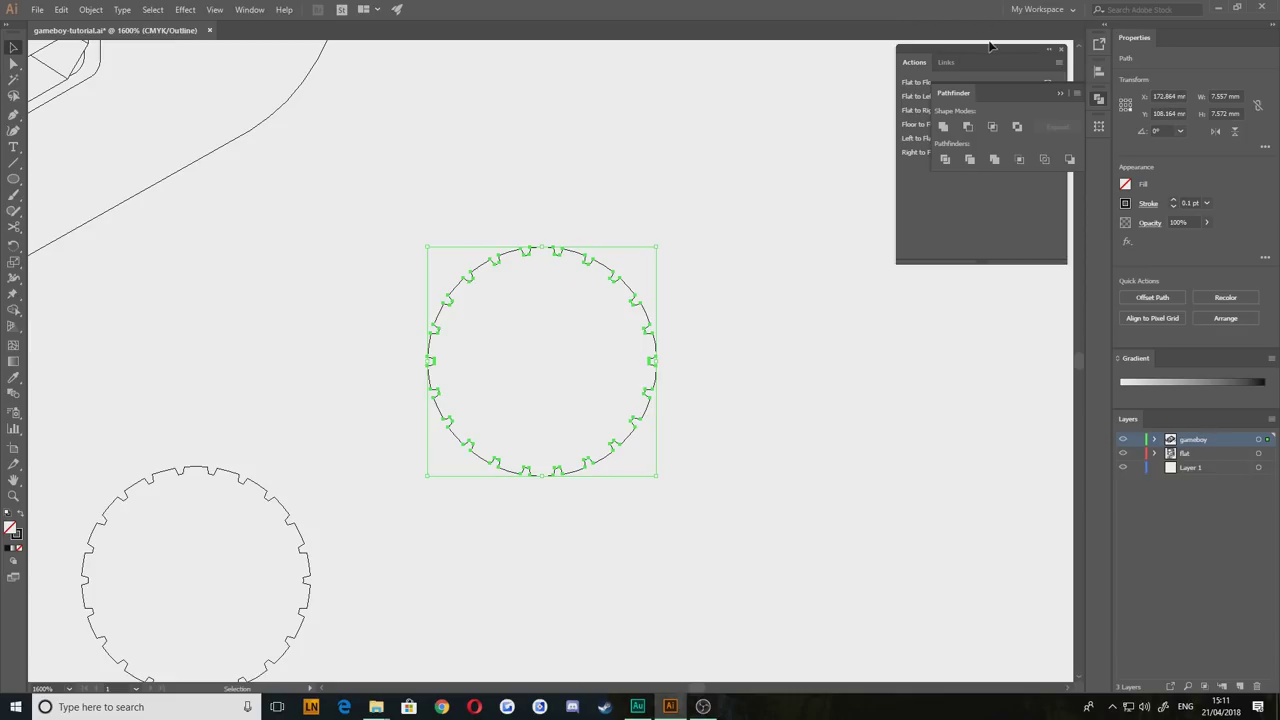
{"action": "left_click", "coordinate": [1054, 93]}
{"action": "left_click", "coordinate": [922, 87]}
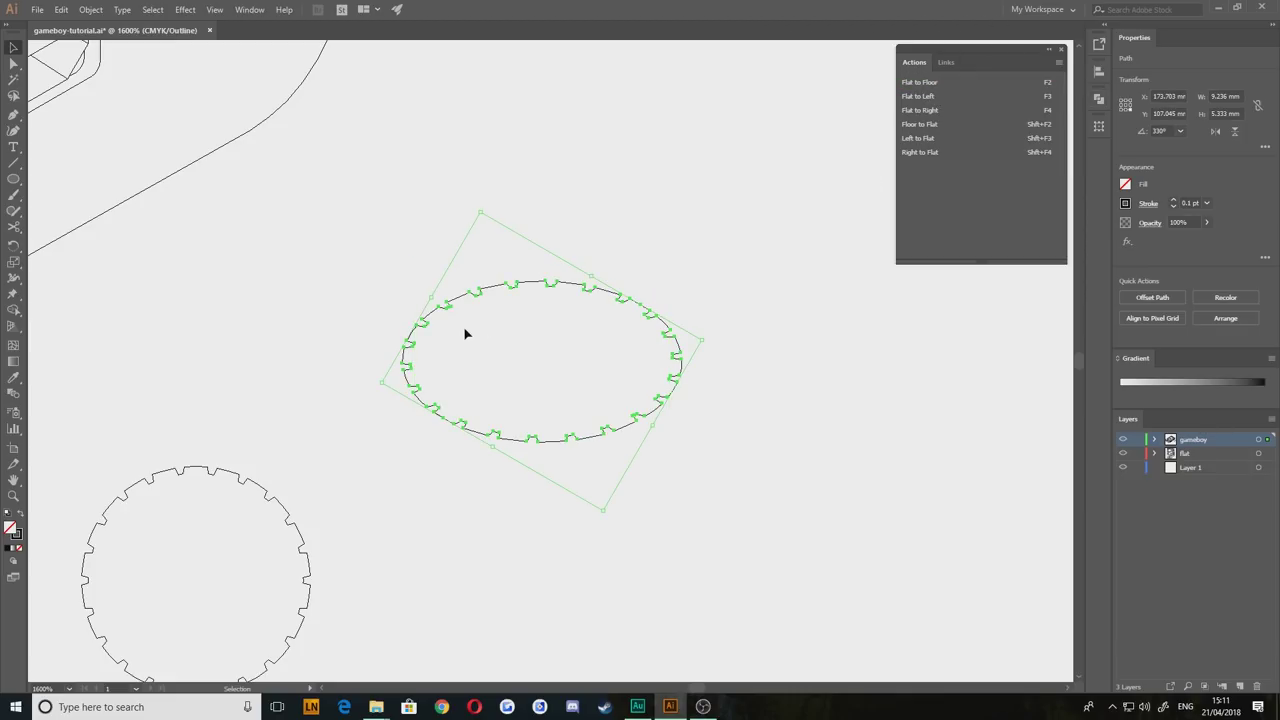
{"action": "left_click", "coordinate": [347, 483]}
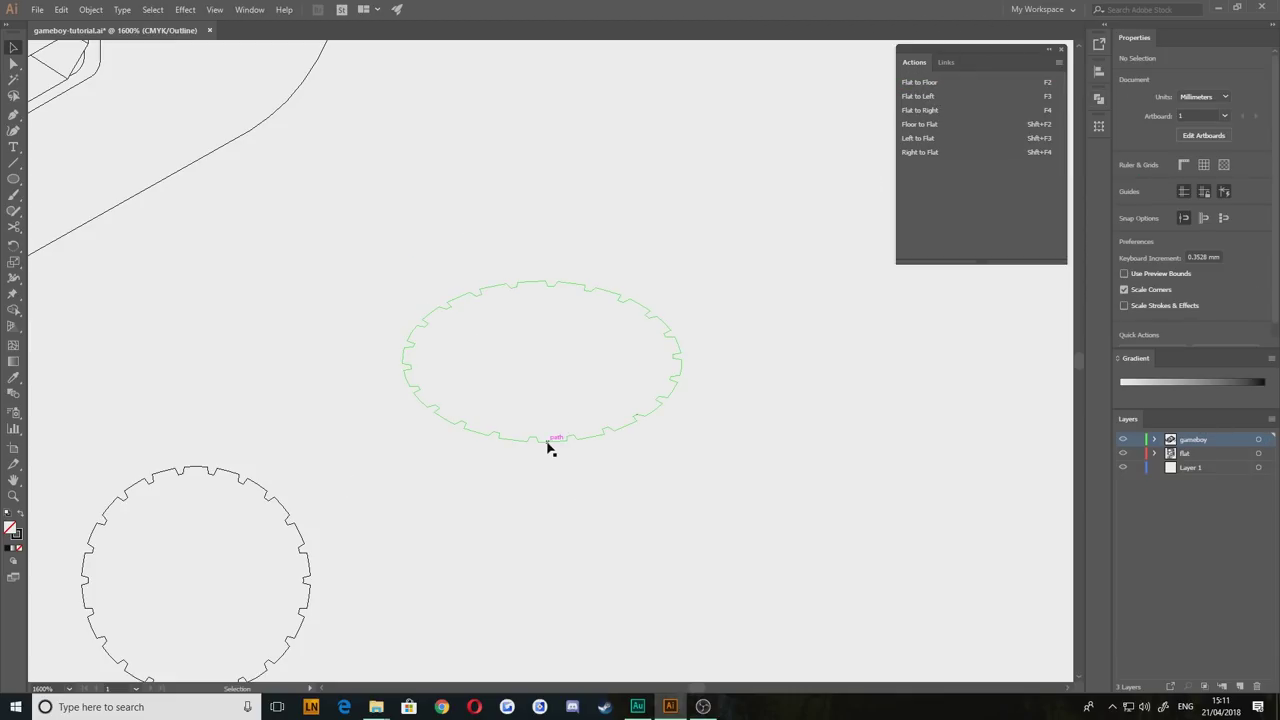
Step: Duplicate the floor-plane wheel outline straight down by about 1.28 mm to give the wheel its thickness
{"action": "left_click_drag", "start_coordinate": [549, 449], "coordinate": [544, 485]}
{"action": "left_click_drag", "start_coordinate": [359, 372], "coordinate": [709, 455]}
{"action": "left_click_drag", "start_coordinate": [436, 480], "coordinate": [554, 428]}
{"action": "left_click_drag", "start_coordinate": [754, 471], "coordinate": [524, 456]}
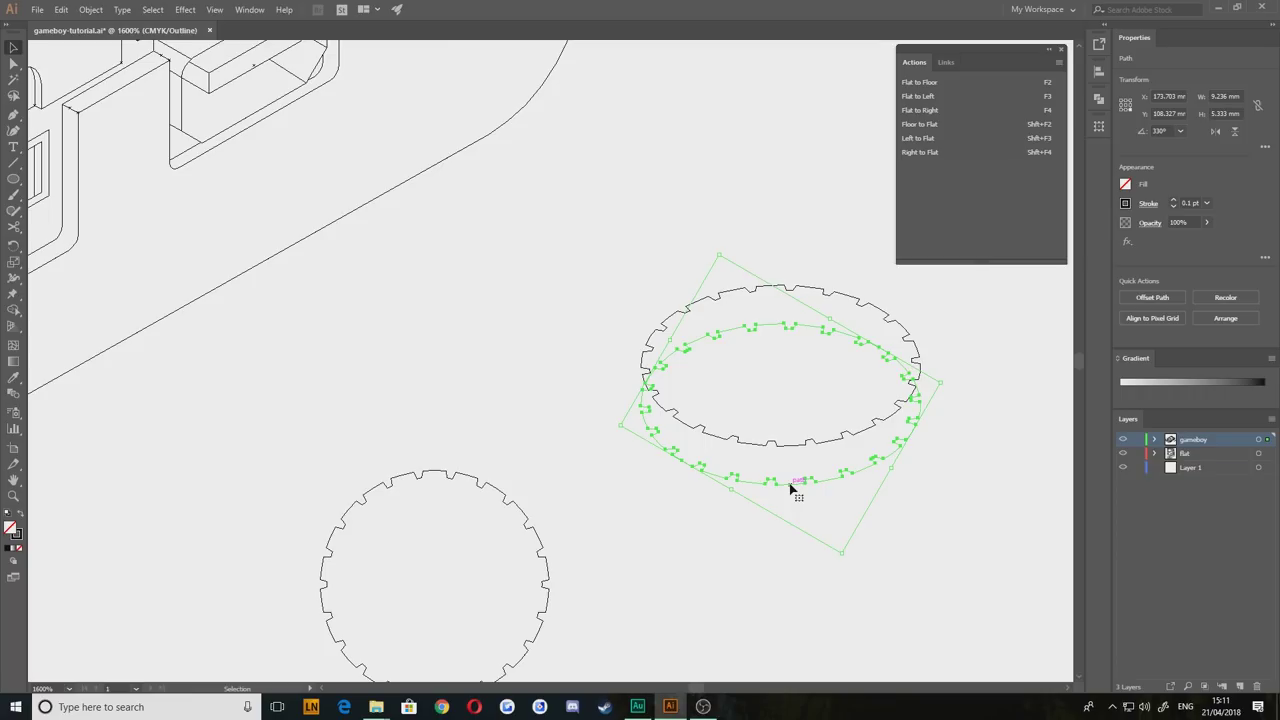
{"action": "left_click", "coordinate": [723, 555]}
Step: Select both wheel outlines and merge the regions inside the upper one into a single top face with Shape Builder
{"action": "scroll", "coordinate": [671, 516], "scroll_direction": "up", "scroll_amount": 2}
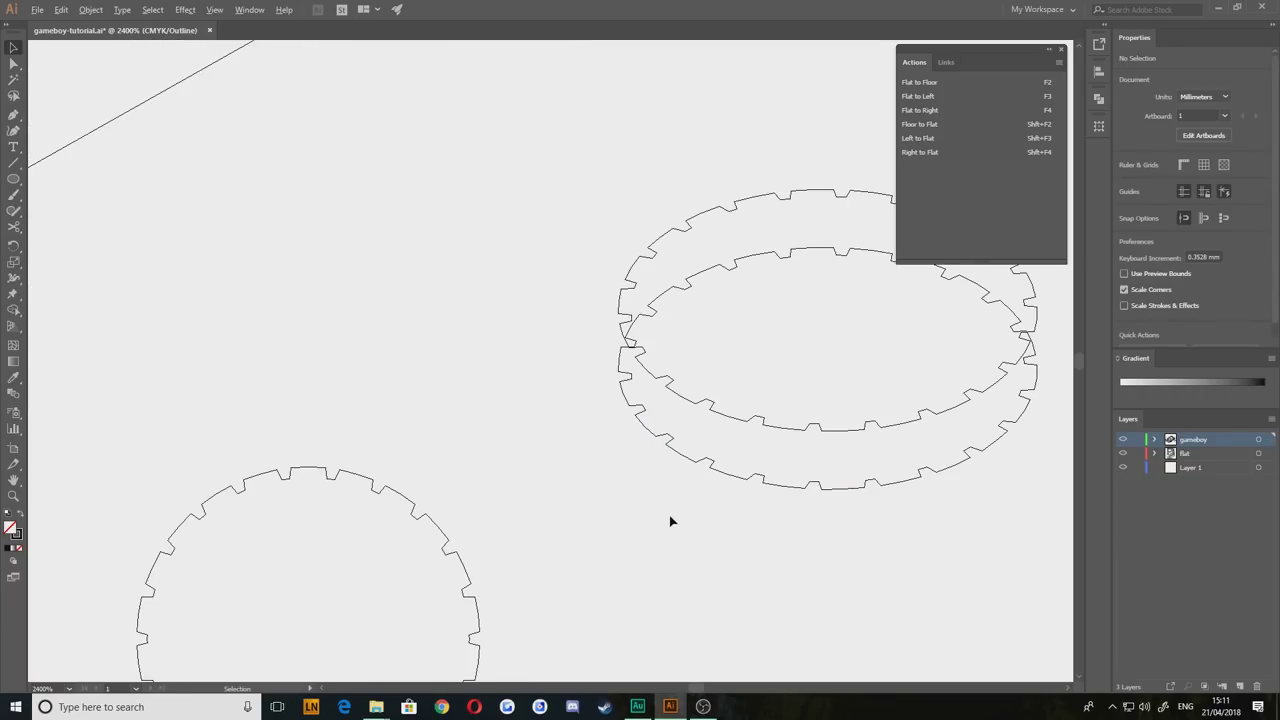
{"action": "left_click_drag", "start_coordinate": [730, 527], "coordinate": [481, 534]}
{"action": "left_click_drag", "start_coordinate": [330, 152], "coordinate": [694, 496]}
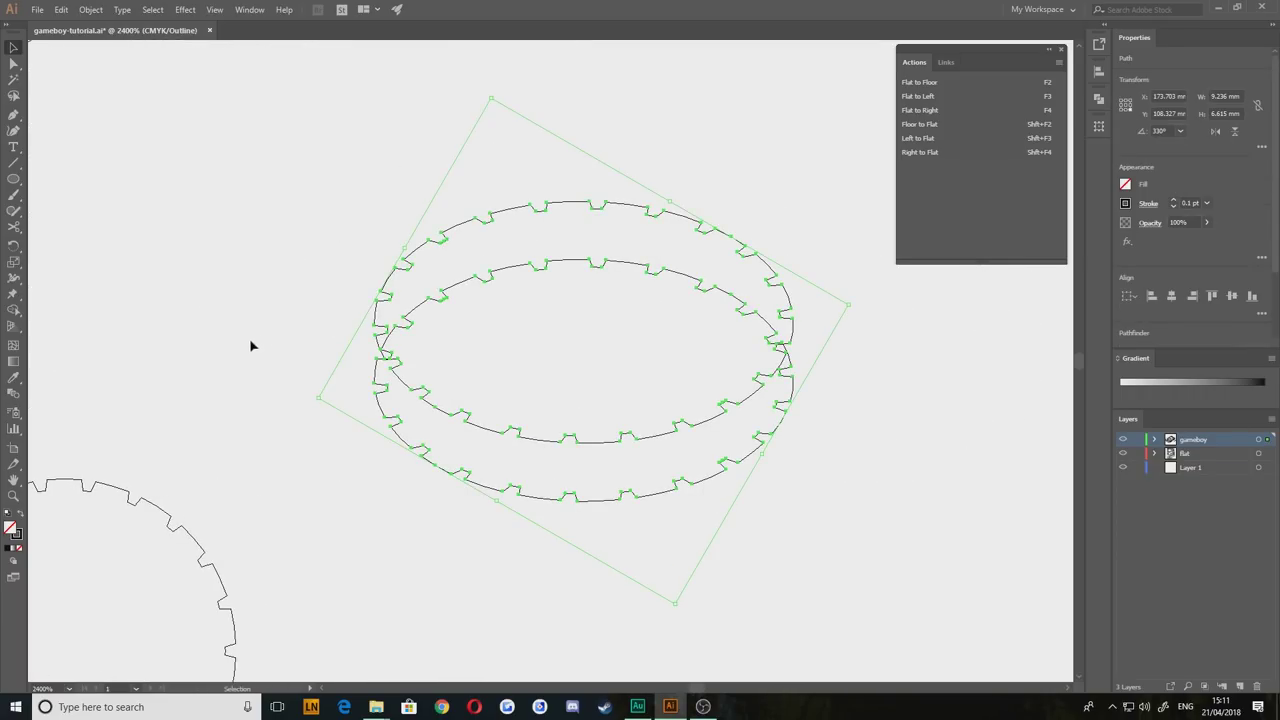
{"action": "left_click", "coordinate": [14, 310]}
{"action": "left_click_drag", "start_coordinate": [523, 250], "coordinate": [546, 294]}
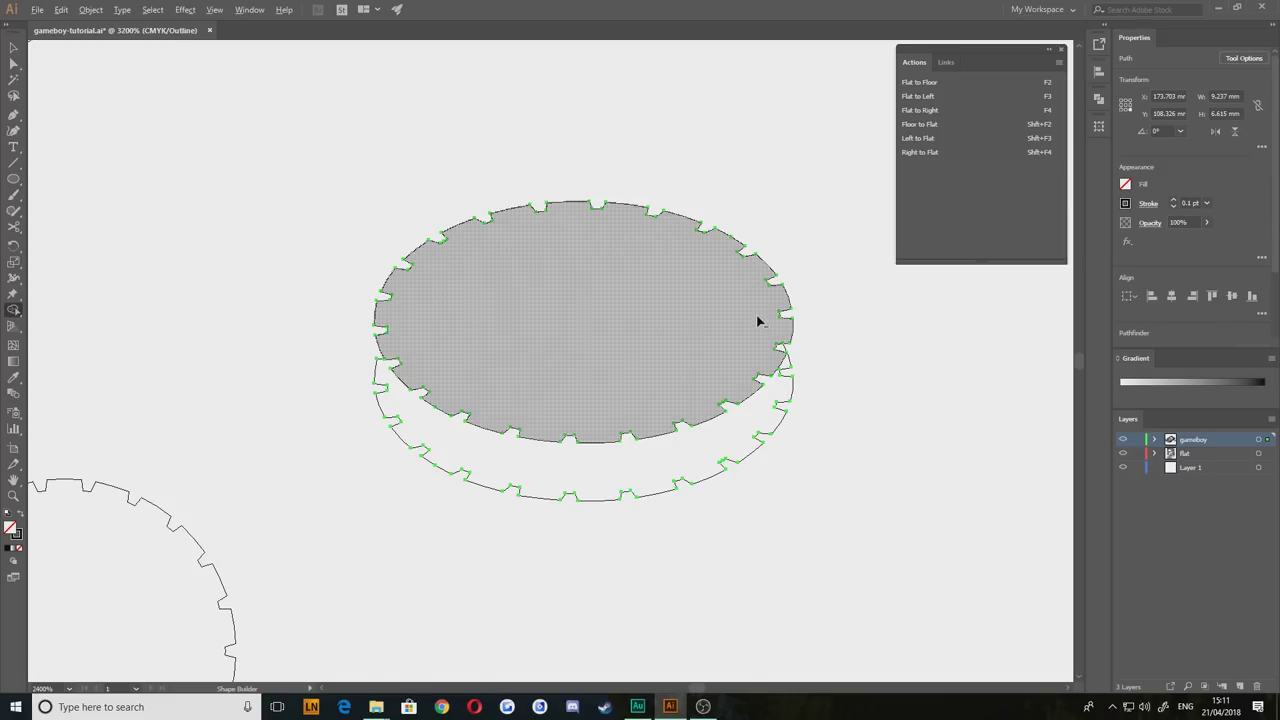
{"action": "scroll", "coordinate": [758, 320], "scroll_direction": "up", "scroll_amount": 5}
{"action": "left_click_drag", "start_coordinate": [640, 533], "coordinate": [349, 361]}
{"action": "left_click_drag", "start_coordinate": [386, 403], "coordinate": [500, 397]}
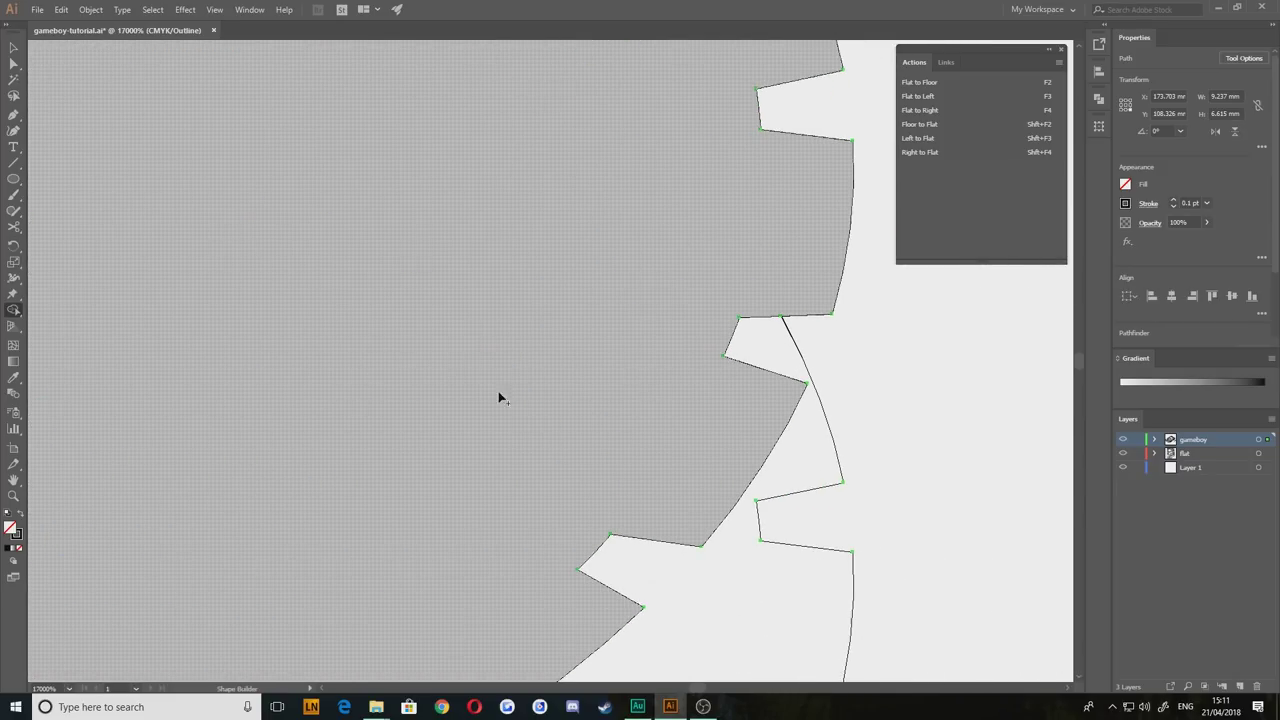
{"action": "scroll", "coordinate": [477, 403], "scroll_direction": "down", "scroll_amount": 5}
{"action": "scroll", "coordinate": [553, 390], "scroll_direction": "down", "scroll_amount": 1}
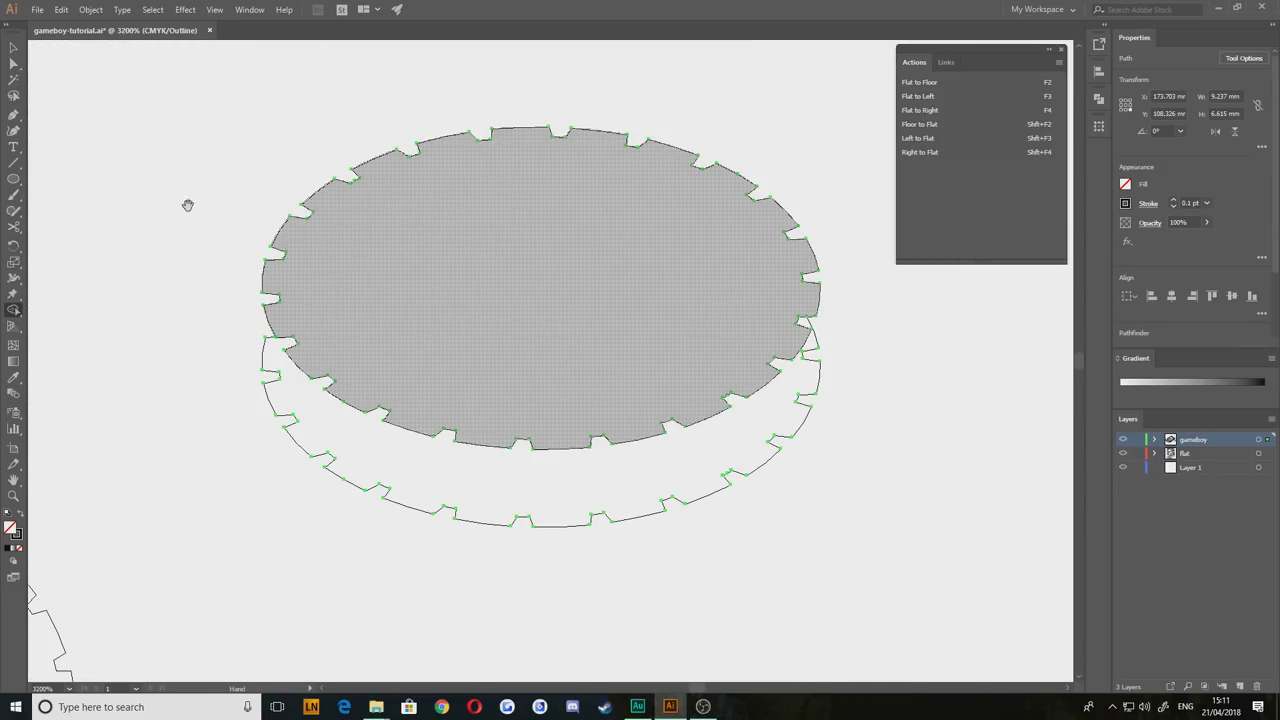
{"action": "left_click", "coordinate": [13, 47]}
{"action": "left_click", "coordinate": [425, 259]}
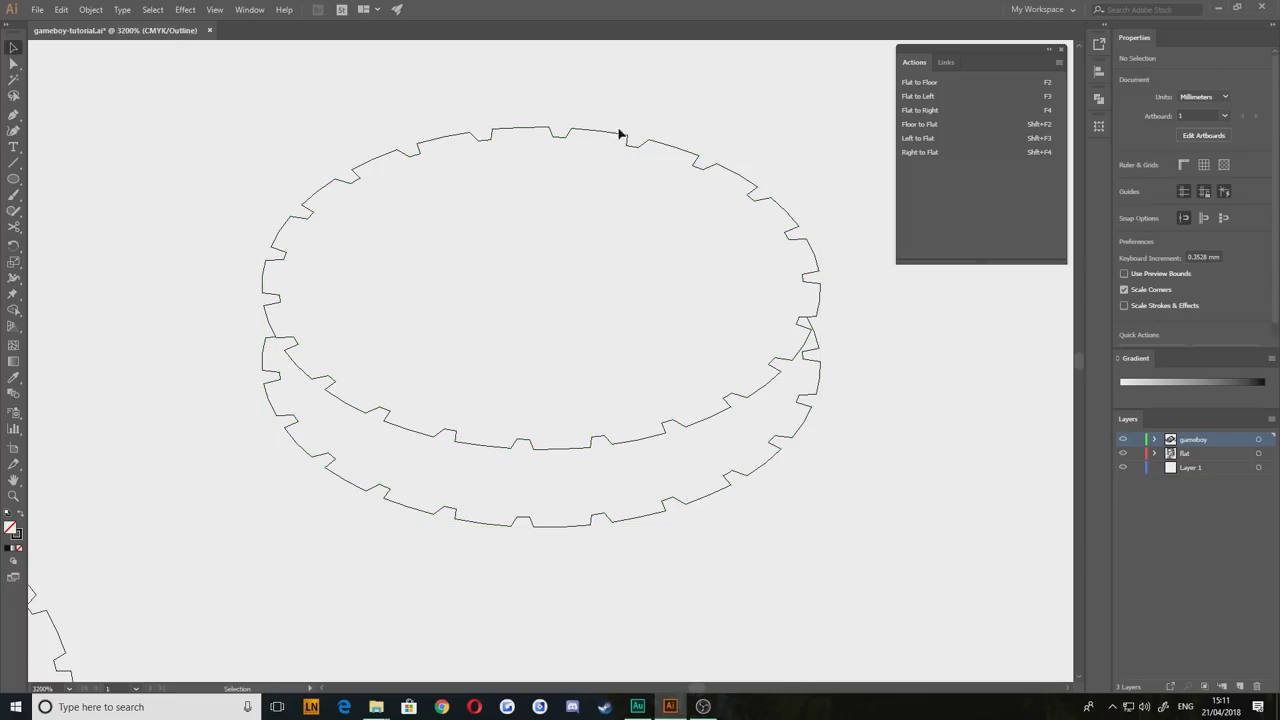
Step: Draw vertical Pen lines joining the top and bottom outlines at the outer and inner left corners of a front notch
{"action": "left_click", "coordinate": [16, 116]}
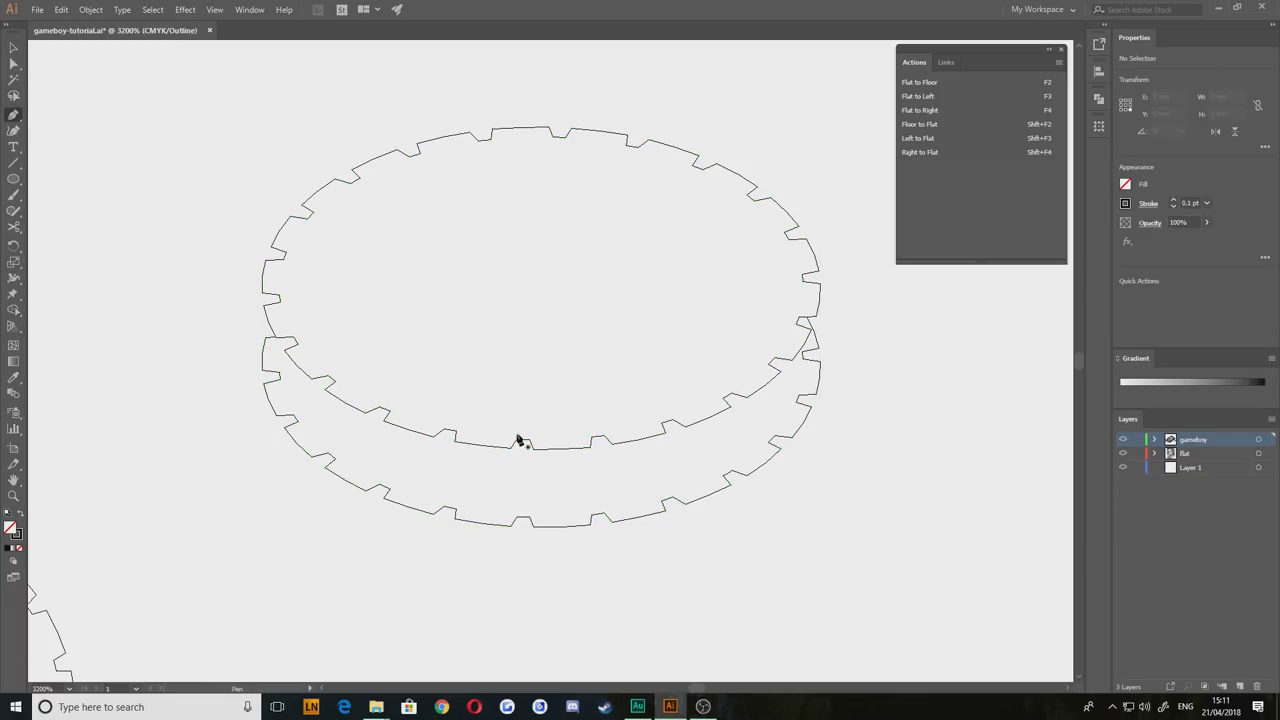
{"action": "left_click", "coordinate": [591, 447]}
{"action": "left_click", "coordinate": [590, 523]}
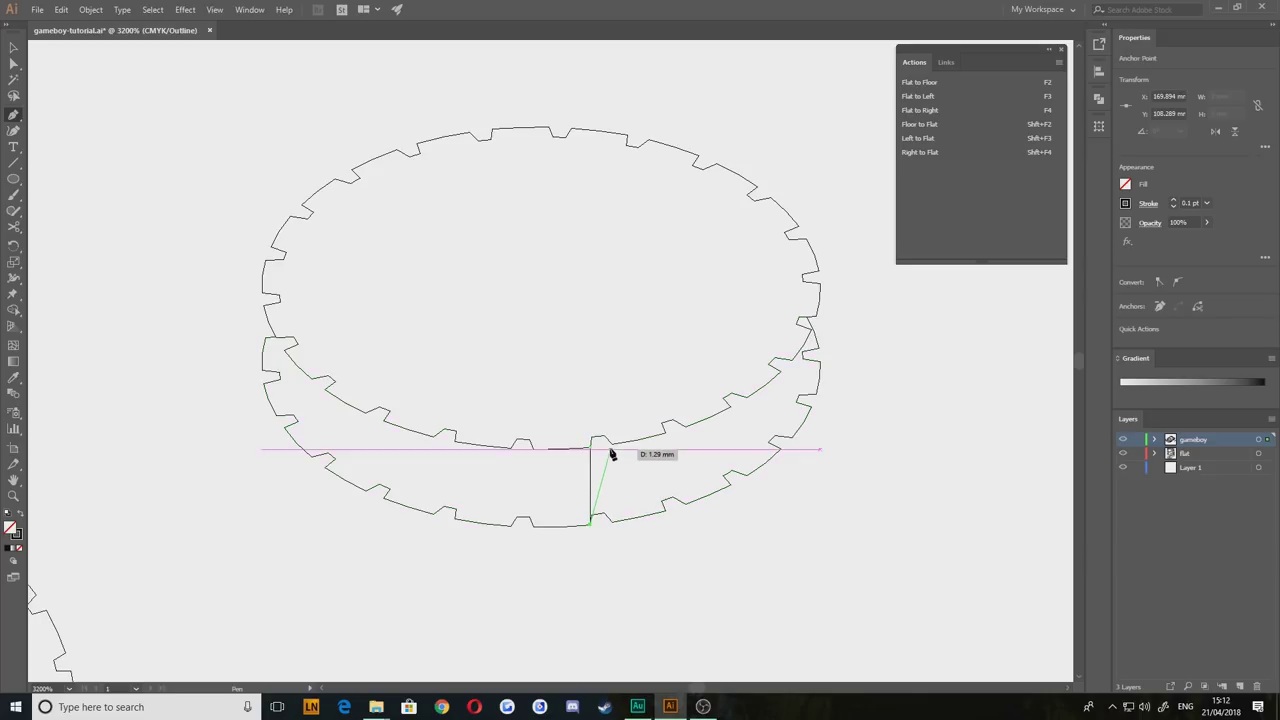
{"action": "key", "text": "v"}
{"action": "left_click", "coordinate": [626, 612]}
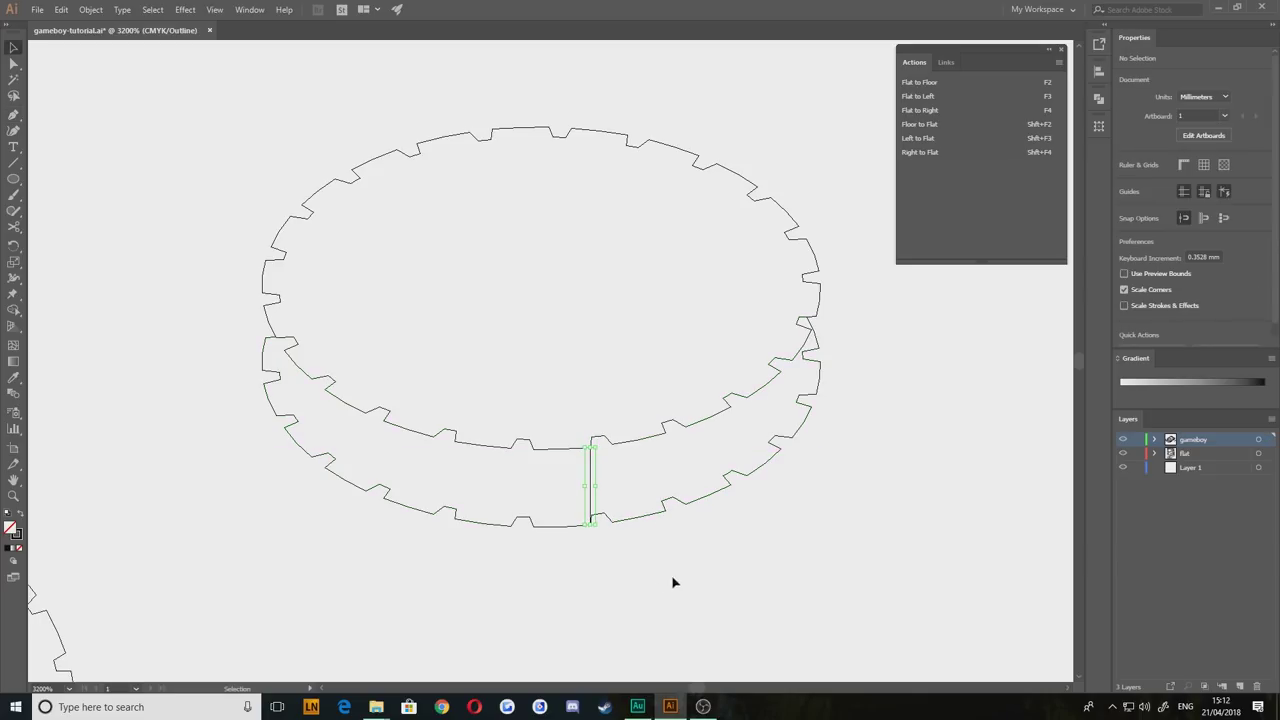
{"action": "left_click_drag", "start_coordinate": [657, 552], "coordinate": [587, 536]}
{"action": "scroll", "coordinate": [587, 536], "scroll_direction": "up", "scroll_amount": 2}
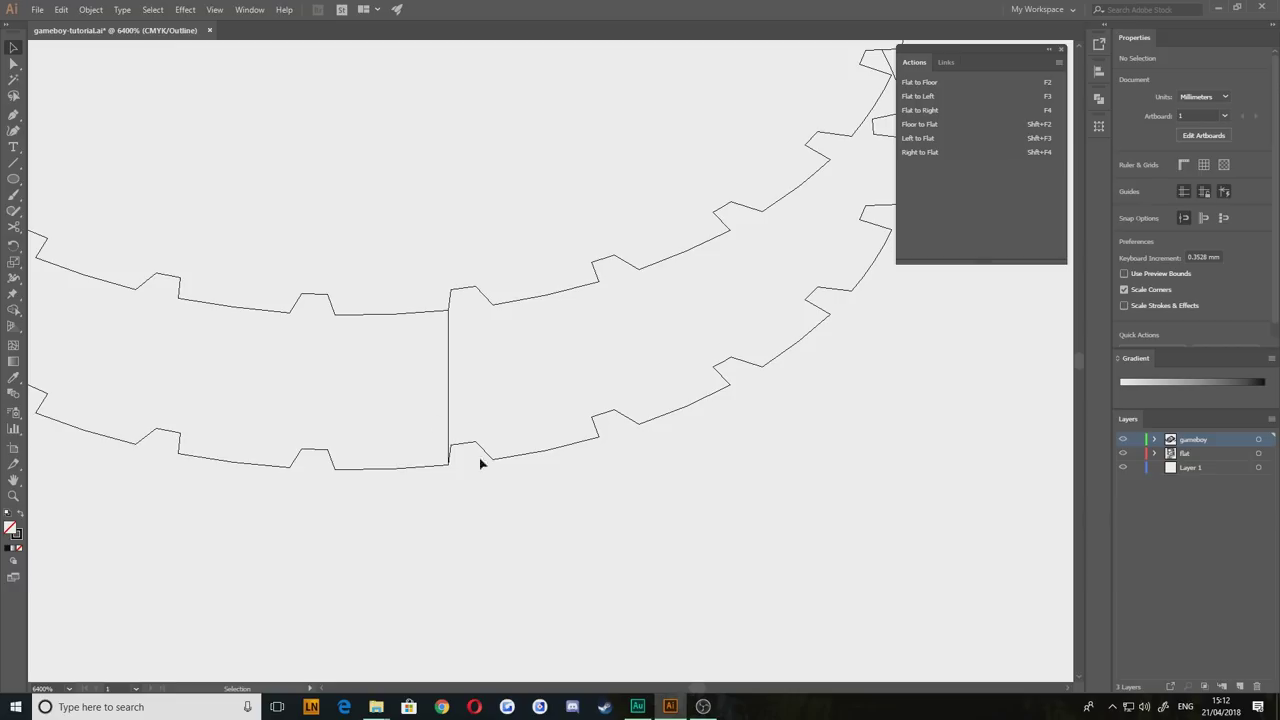
{"action": "left_click", "coordinate": [13, 117]}
{"action": "left_click", "coordinate": [451, 290]}
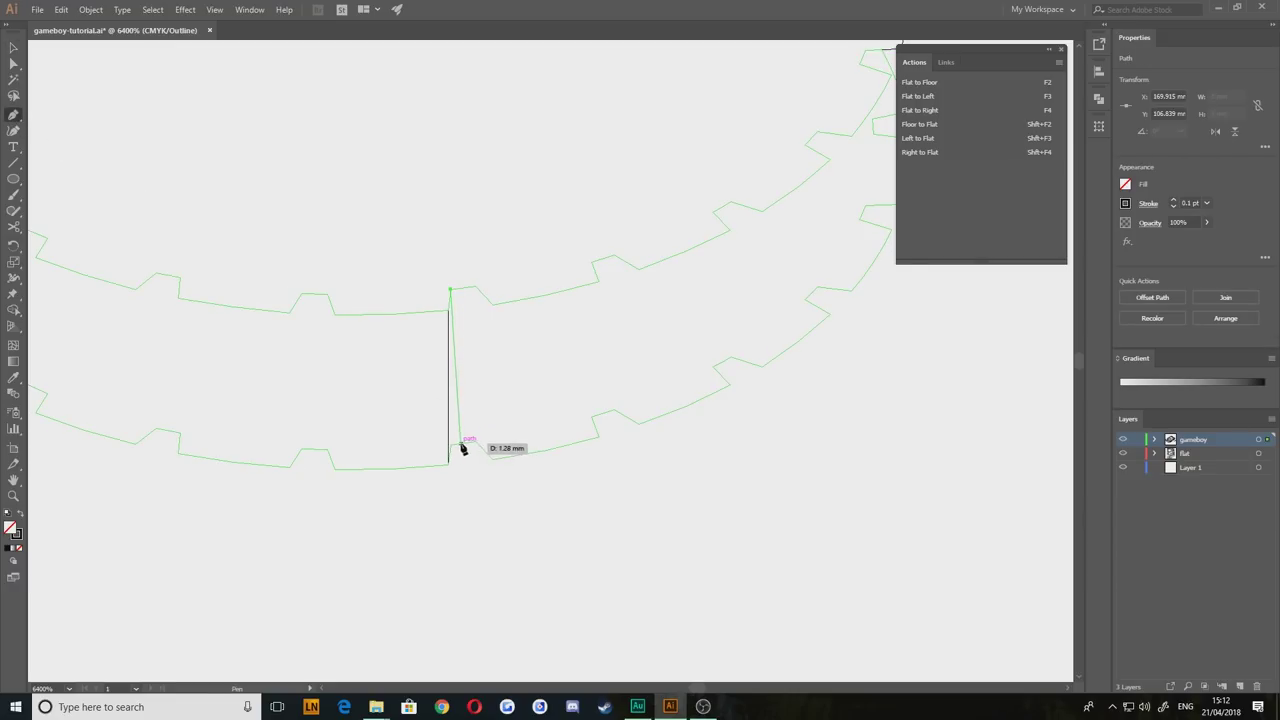
{"action": "left_click", "coordinate": [451, 450]}
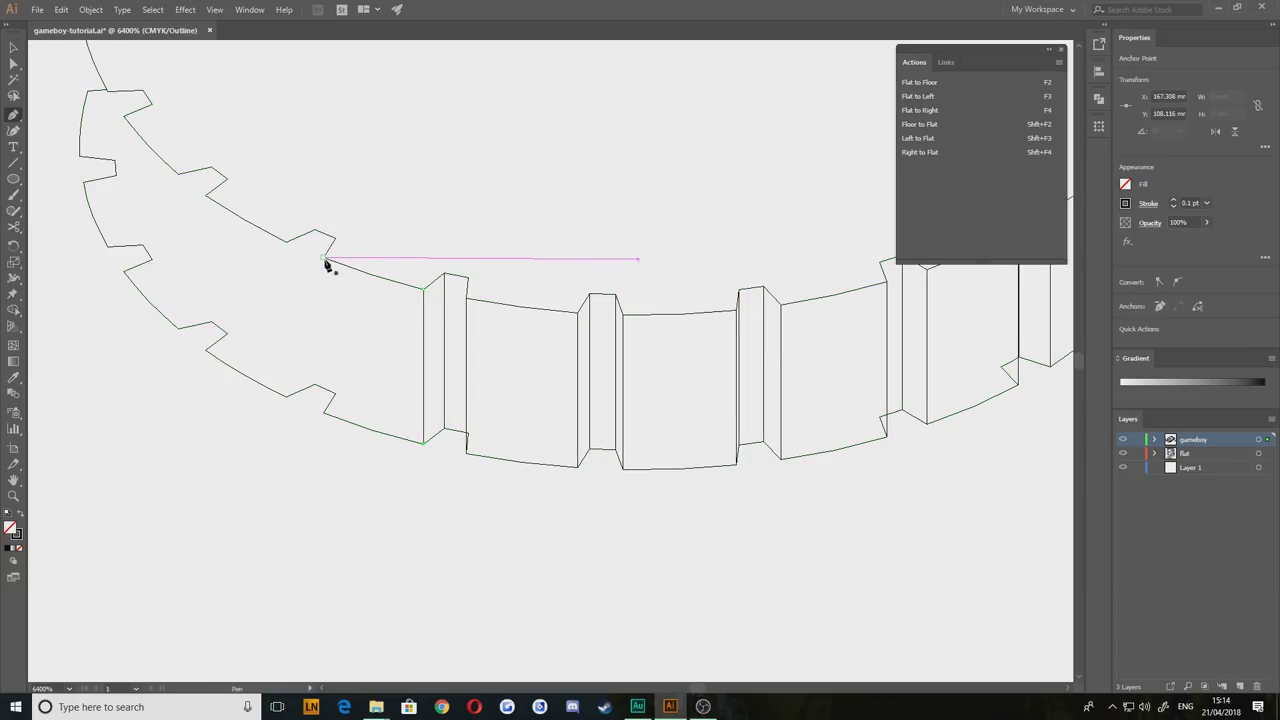
Step: Draw three vertical Pen lines joining the upper and lower corners of the next unfinished notch on the wheel's front-left rim
{"action": "left_click", "coordinate": [324, 261]}
{"action": "left_click", "coordinate": [323, 413]}
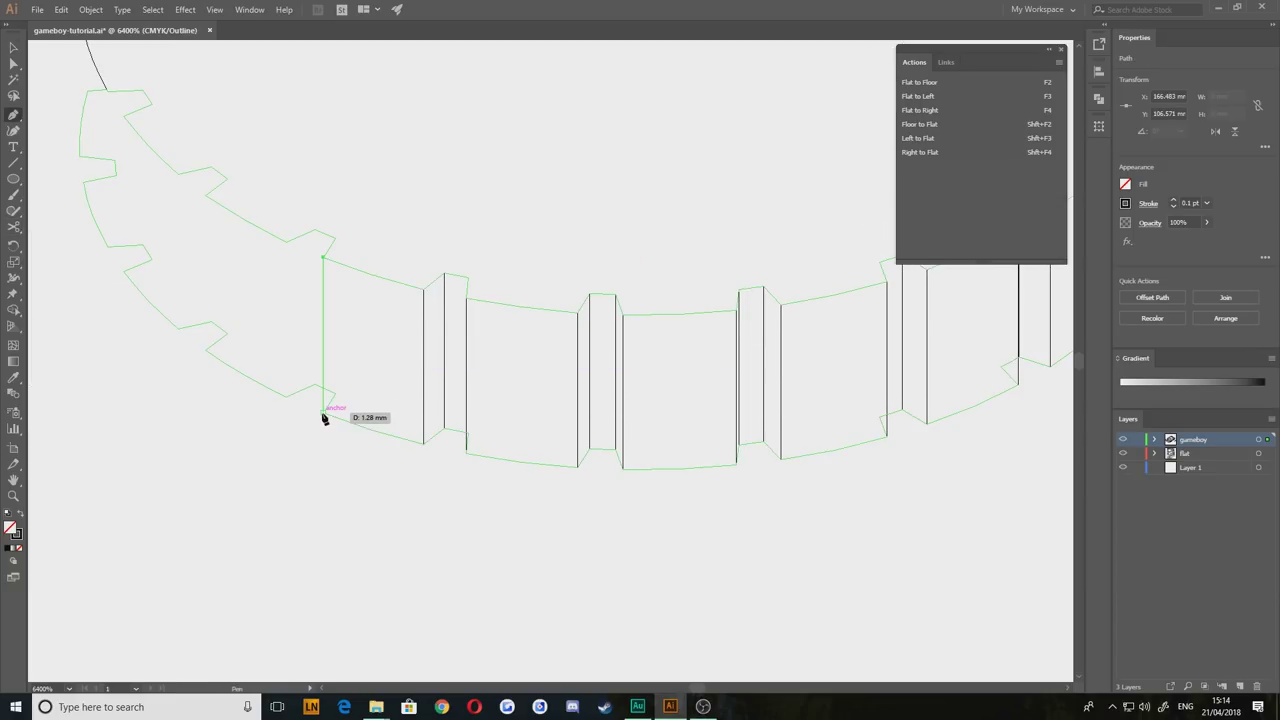
{"action": "left_click_drag", "start_coordinate": [257, 334], "coordinate": [528, 442]}
{"action": "left_click", "coordinate": [588, 343]}
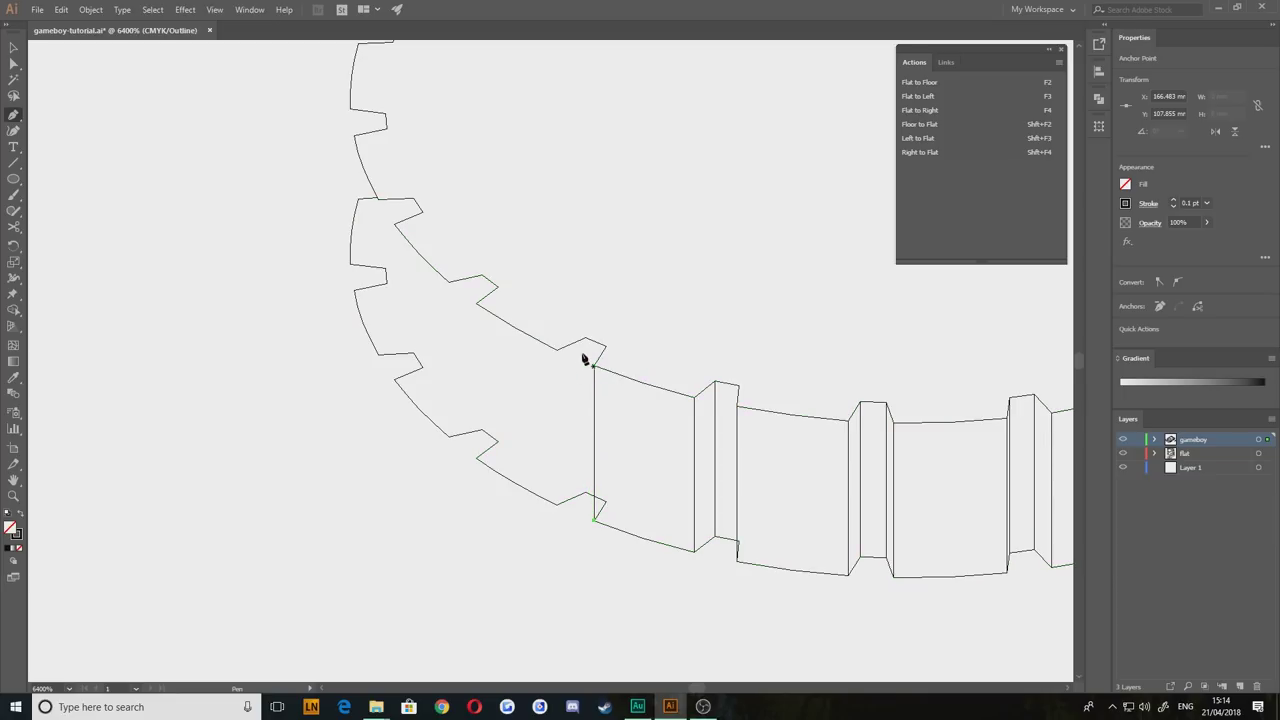
{"action": "left_click", "coordinate": [588, 495]}
{"action": "left_click", "coordinate": [537, 371], "text": "ctrl"}
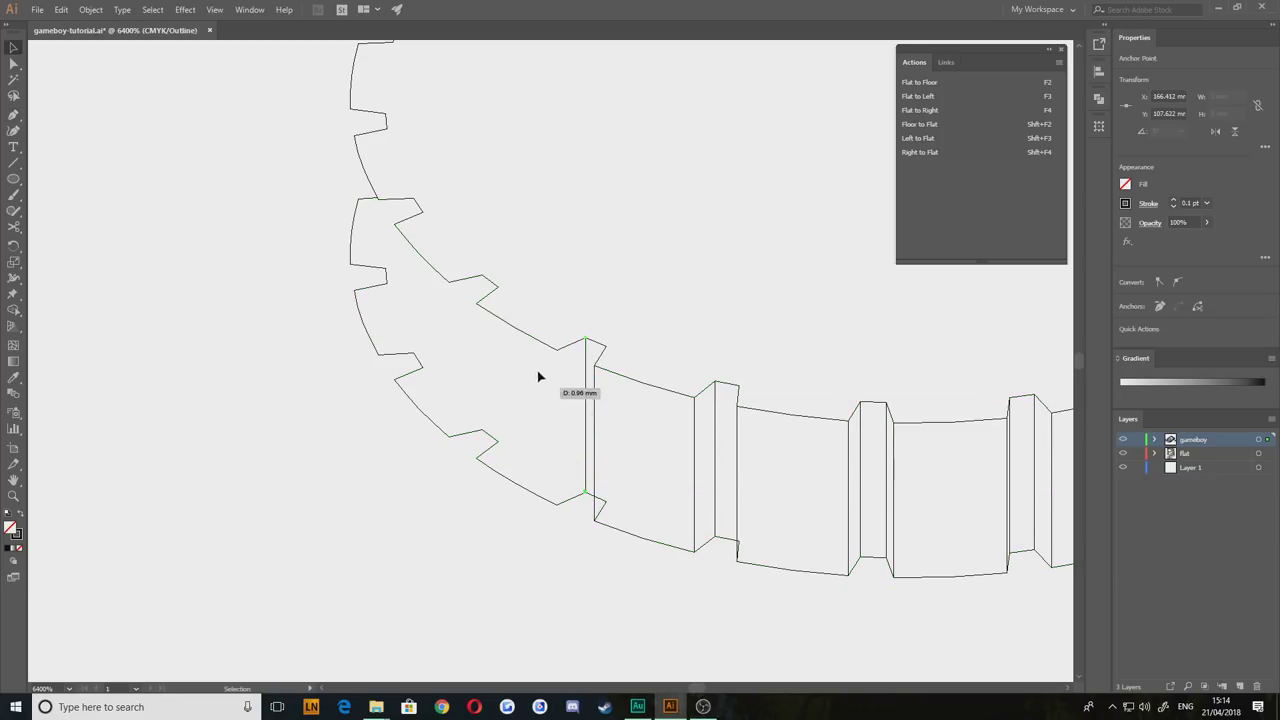
{"action": "left_click", "coordinate": [556, 349]}
{"action": "left_click", "coordinate": [562, 506]}
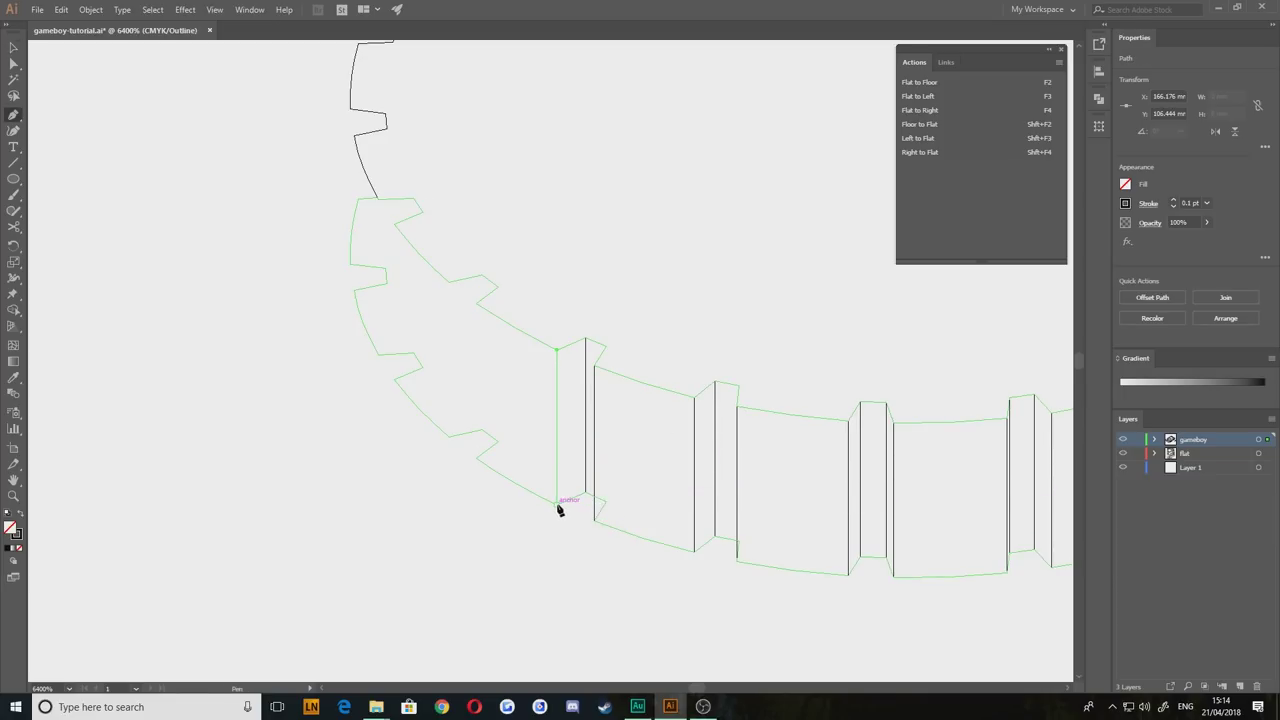
Step: Join the upper and lower corners of the following notch further left on the rim with three vertical Pen lines
{"action": "left_click", "coordinate": [477, 323], "text": "ctrl"}
{"action": "left_click", "coordinate": [477, 304]}
{"action": "left_click", "coordinate": [477, 457]}
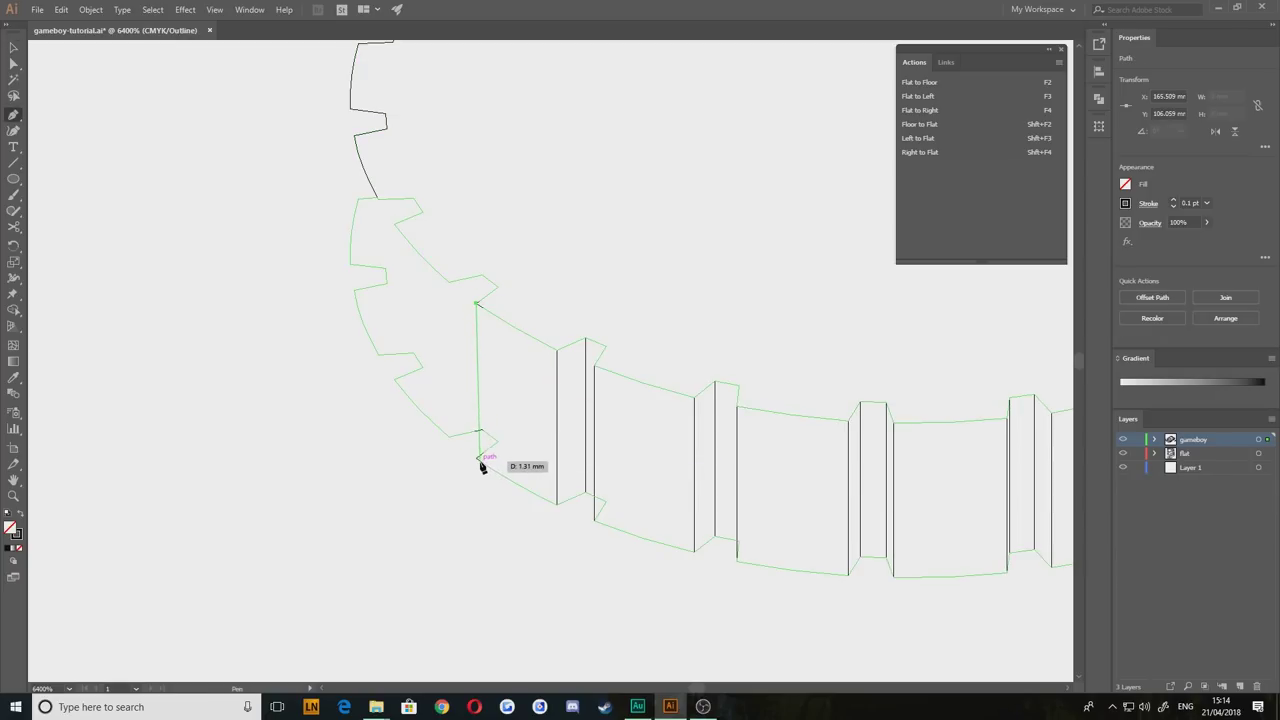
{"action": "left_click", "coordinate": [479, 457], "text": "ctrl"}
{"action": "left_click", "coordinate": [477, 457]}
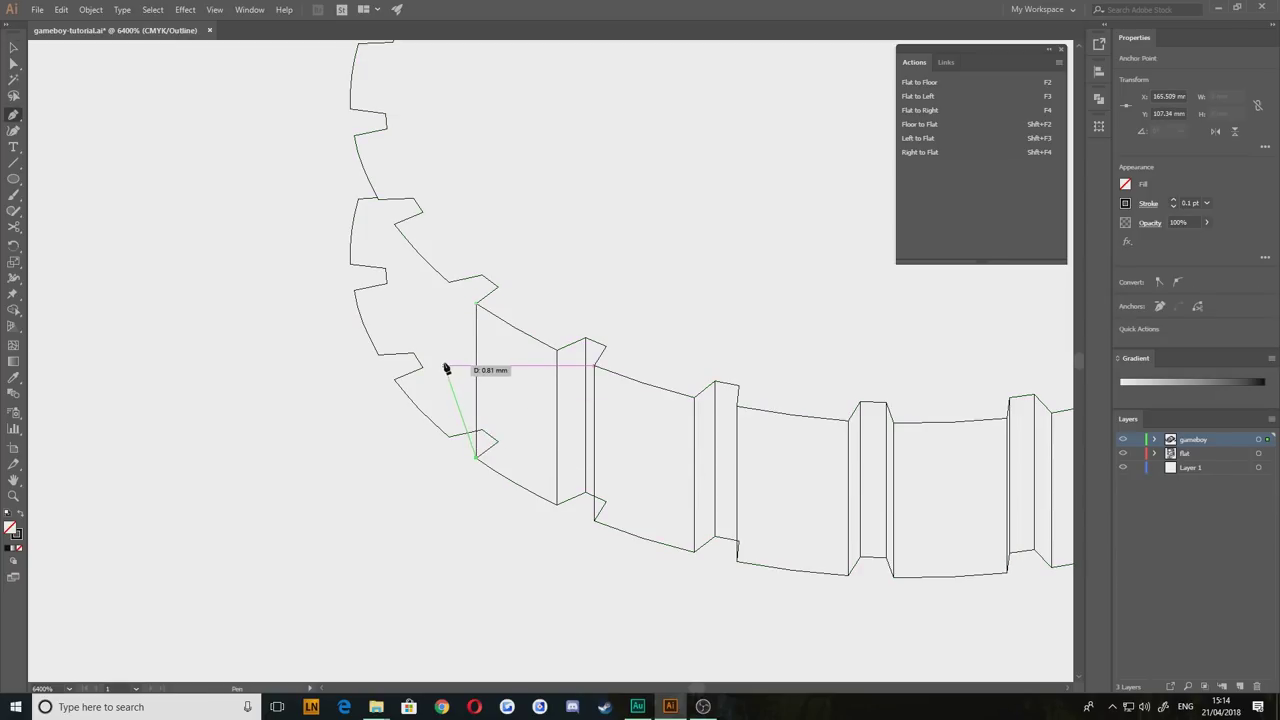
{"action": "left_click", "coordinate": [481, 277]}
{"action": "left_click", "coordinate": [483, 436]}
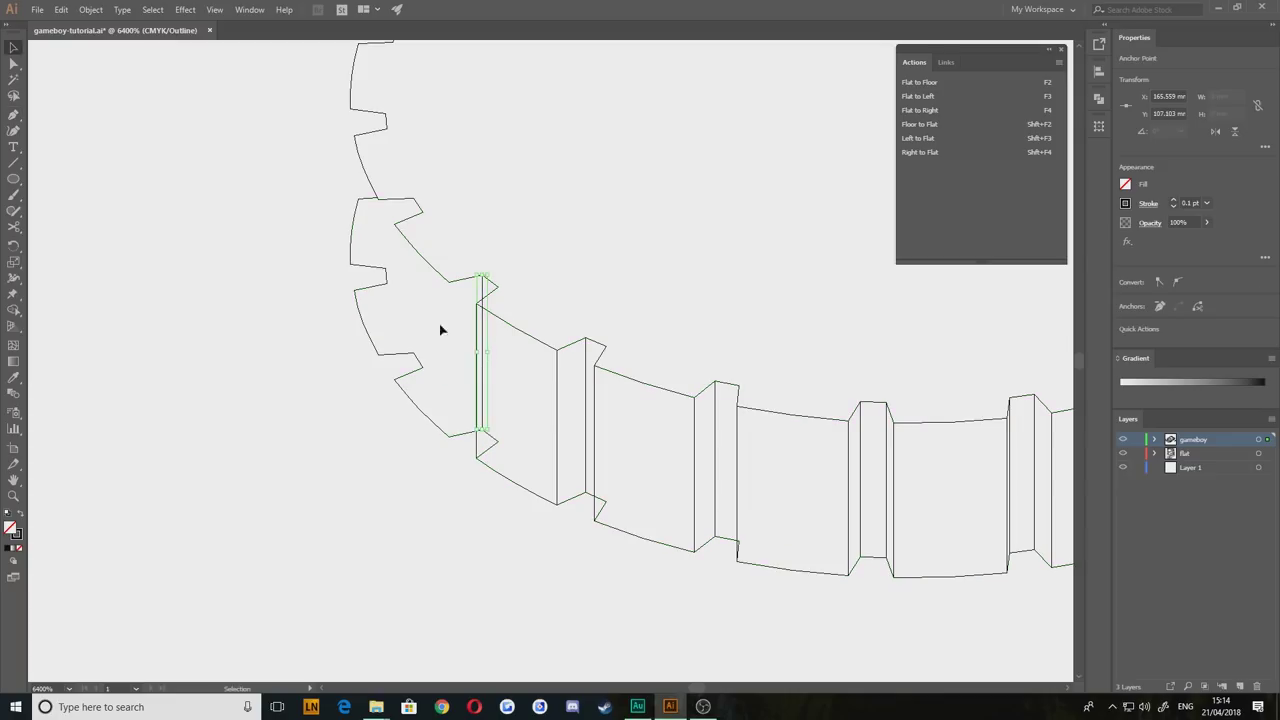
{"action": "left_click", "coordinate": [449, 284], "text": "ctrl"}
{"action": "left_click", "coordinate": [449, 281]}
{"action": "left_click", "coordinate": [450, 437]}
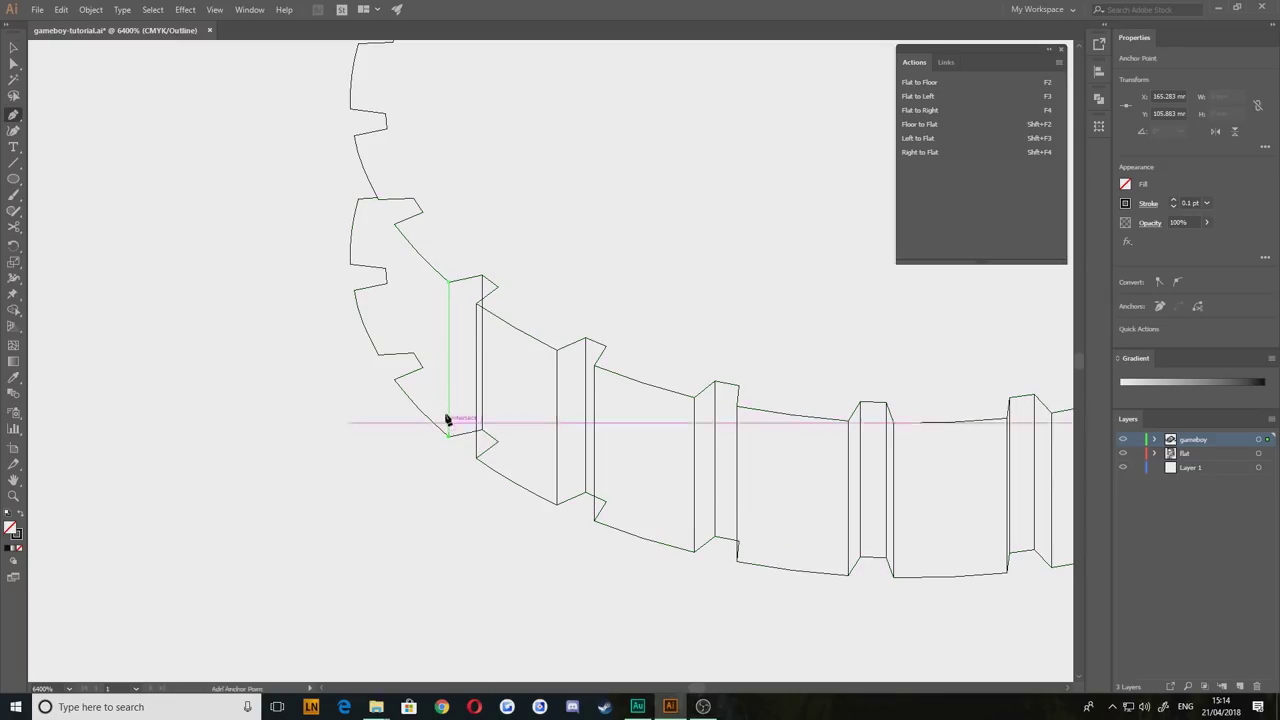
Step: Draw two vertical Pen lines joining the top and bottom outlines at the outer corners of the rim's leftmost visible front notch
{"action": "left_click", "coordinate": [408, 366], "text": "ctrl"}
{"action": "left_click", "coordinate": [394, 378]}
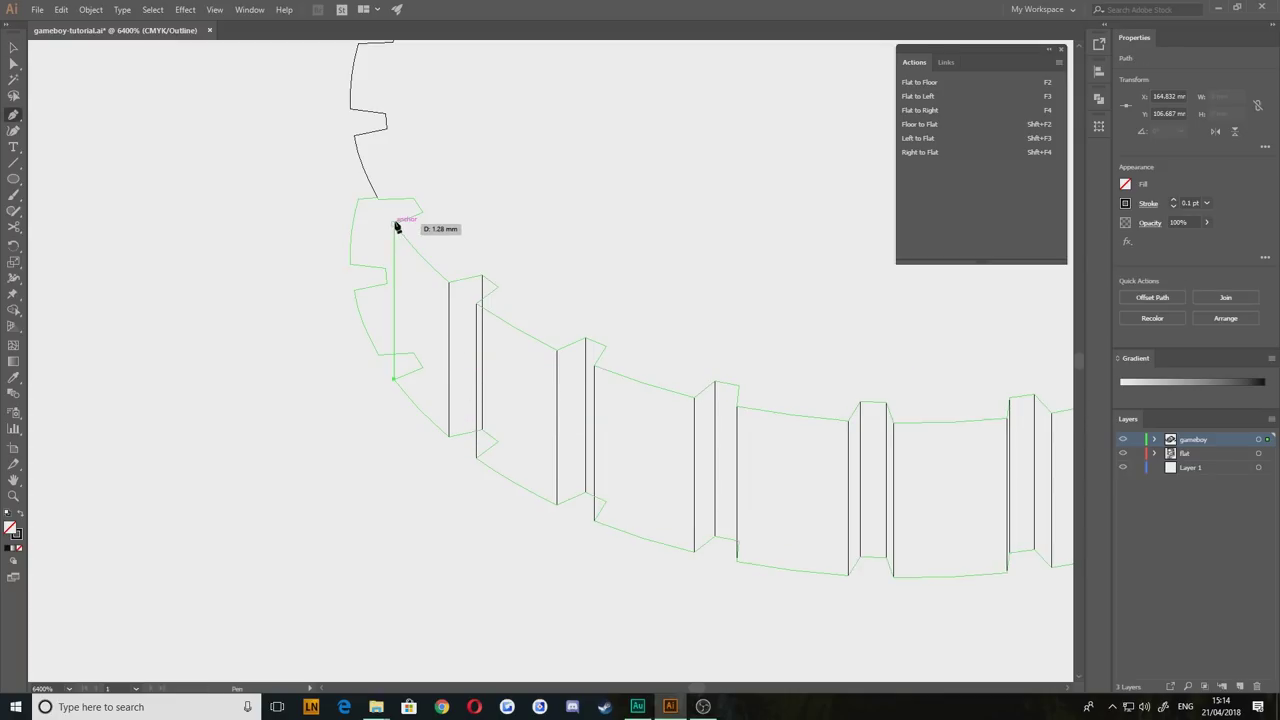
{"action": "left_click", "coordinate": [395, 225]}
{"action": "key", "text": "v"}
{"action": "key", "text": "p"}
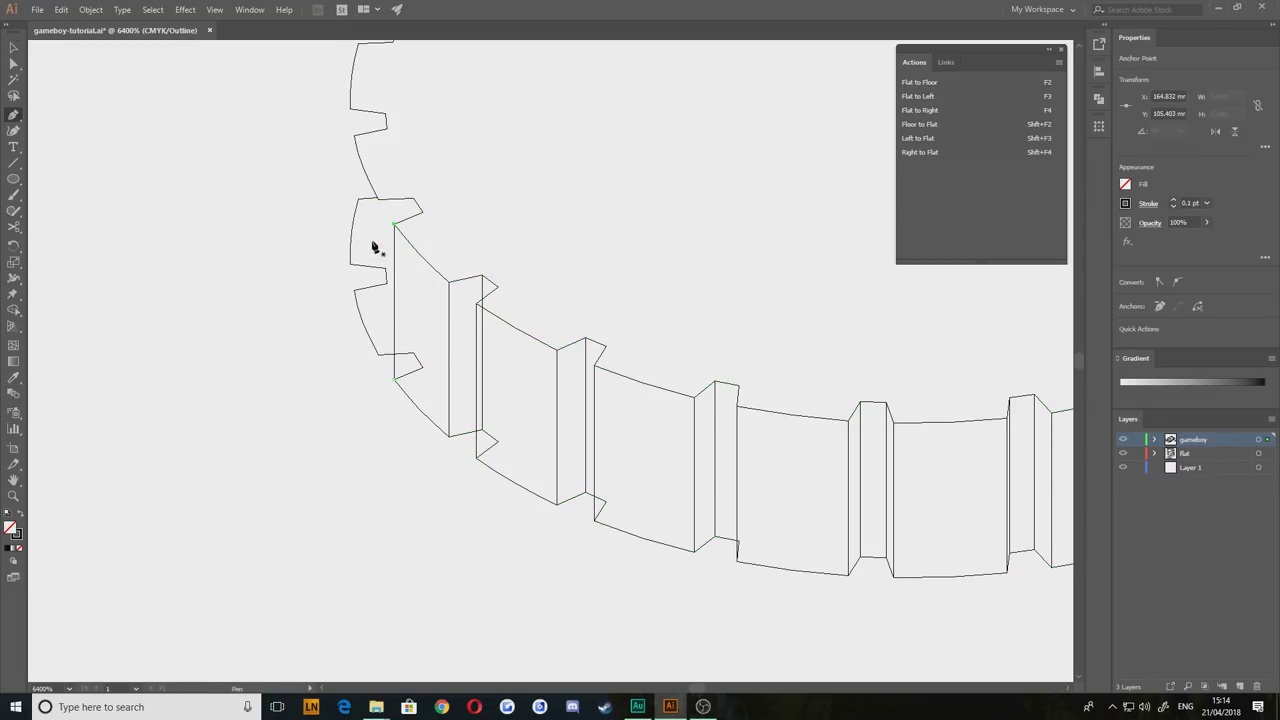
{"action": "left_click_drag", "start_coordinate": [268, 175], "coordinate": [271, 411]}
{"action": "left_click_drag", "start_coordinate": [343, 447], "coordinate": [306, 341]}
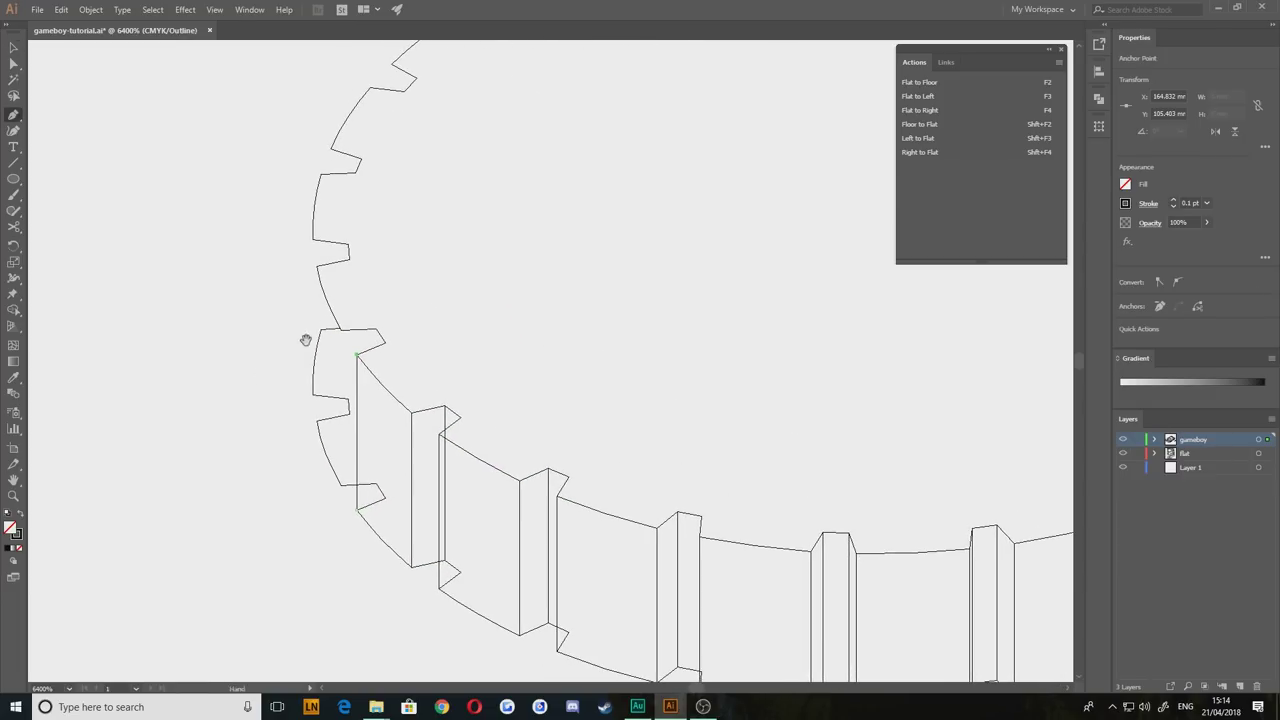
{"action": "left_click", "coordinate": [341, 330]}
{"action": "left_click", "coordinate": [343, 487]}
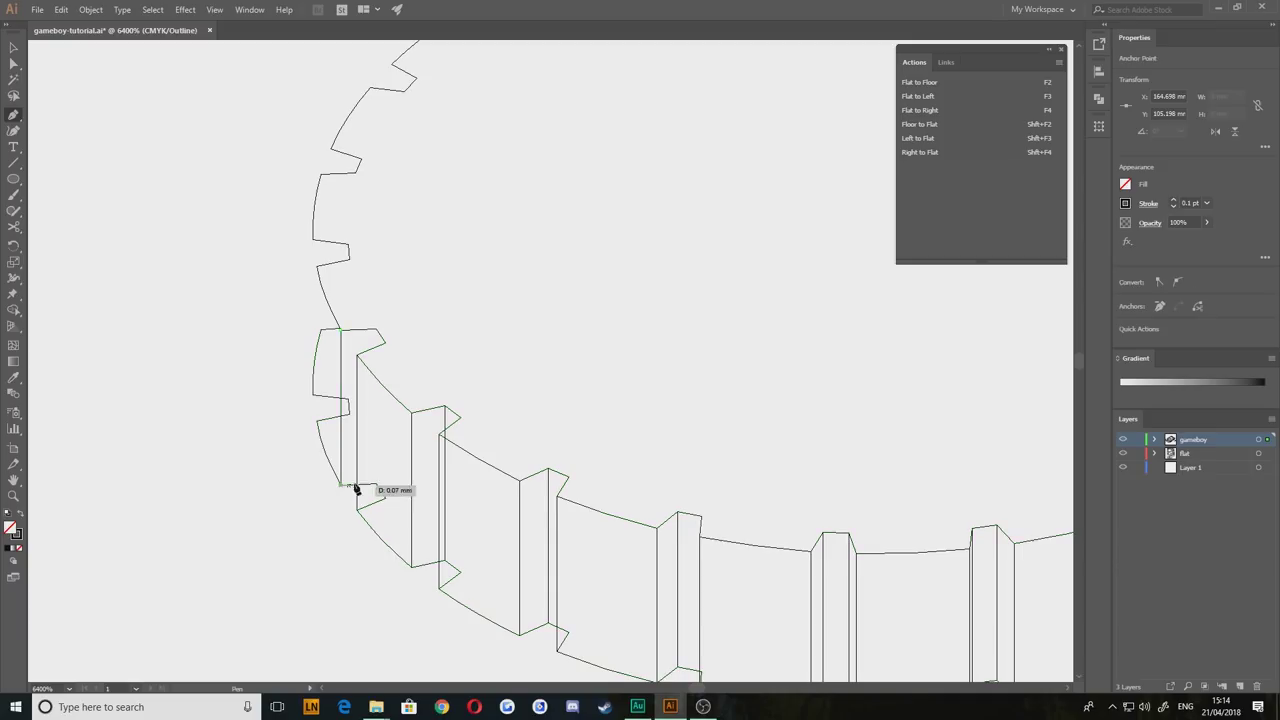
Step: Draw vertical Pen lines down to the bottom outline from the leftmost front notch's inner corner and the next notch's lower outer corner
{"action": "left_click", "coordinate": [376, 329]}
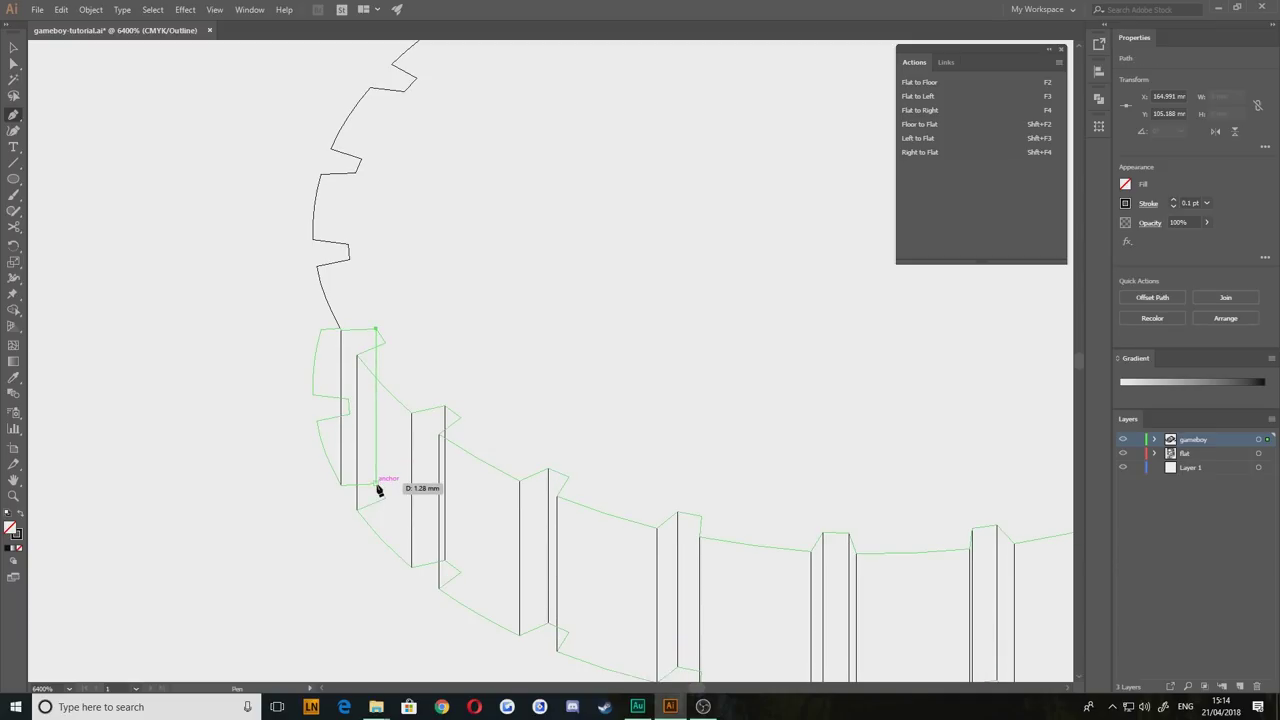
{"action": "left_click", "coordinate": [376, 487]}
{"action": "scroll", "coordinate": [286, 409], "scroll_direction": "down", "scroll_amount": 2}
{"action": "scroll", "coordinate": [409, 423], "scroll_direction": "up", "scroll_amount": 2}
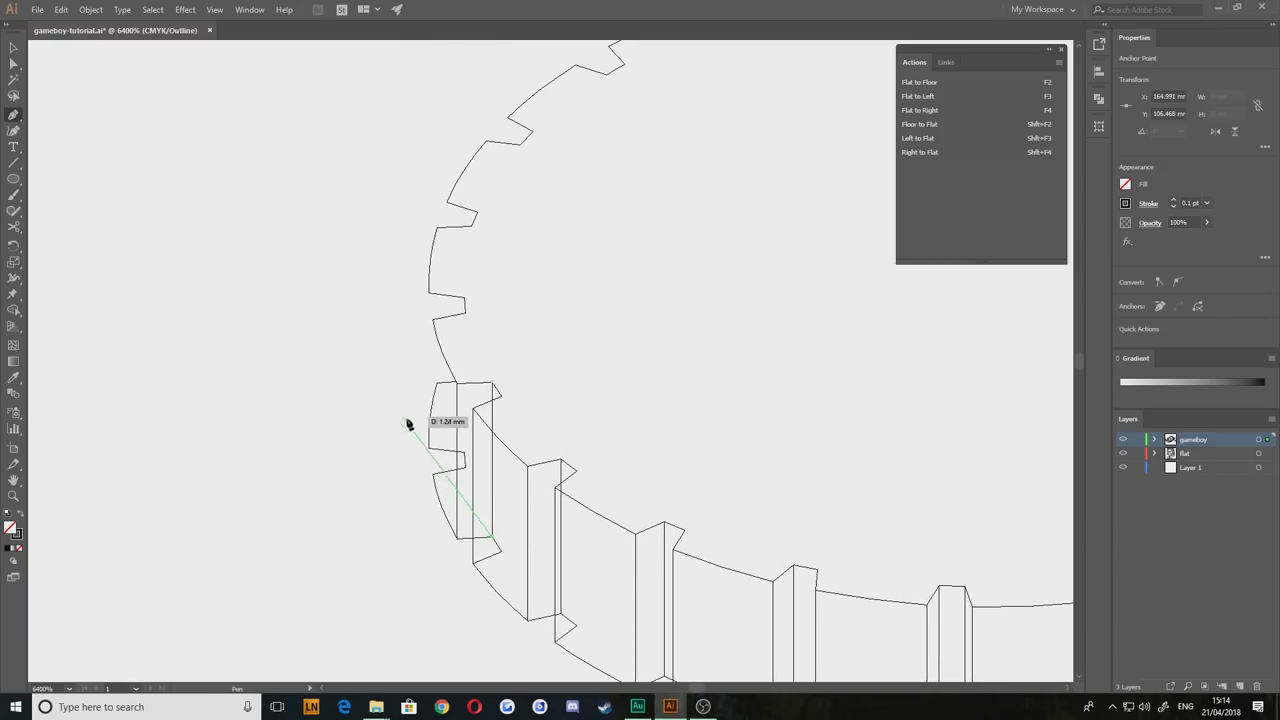
{"action": "left_click", "coordinate": [435, 477]}
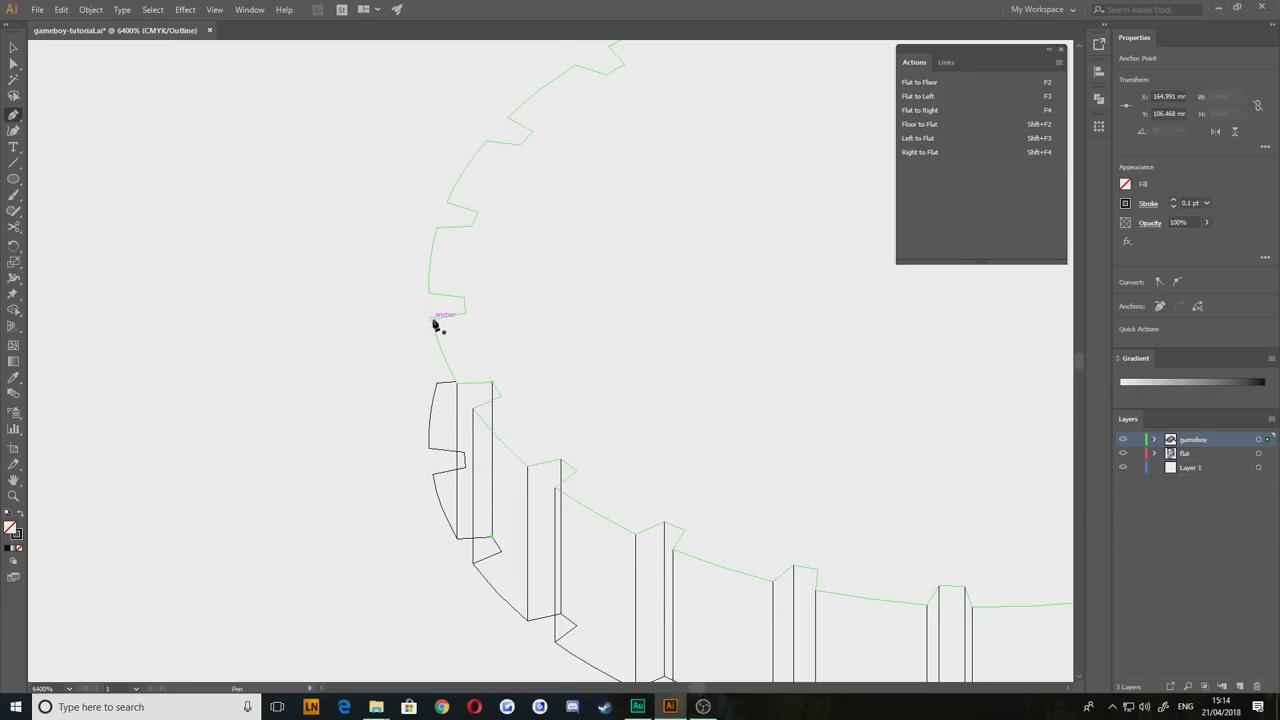
{"action": "left_click", "coordinate": [431, 322]}
{"action": "left_click", "coordinate": [433, 475]}
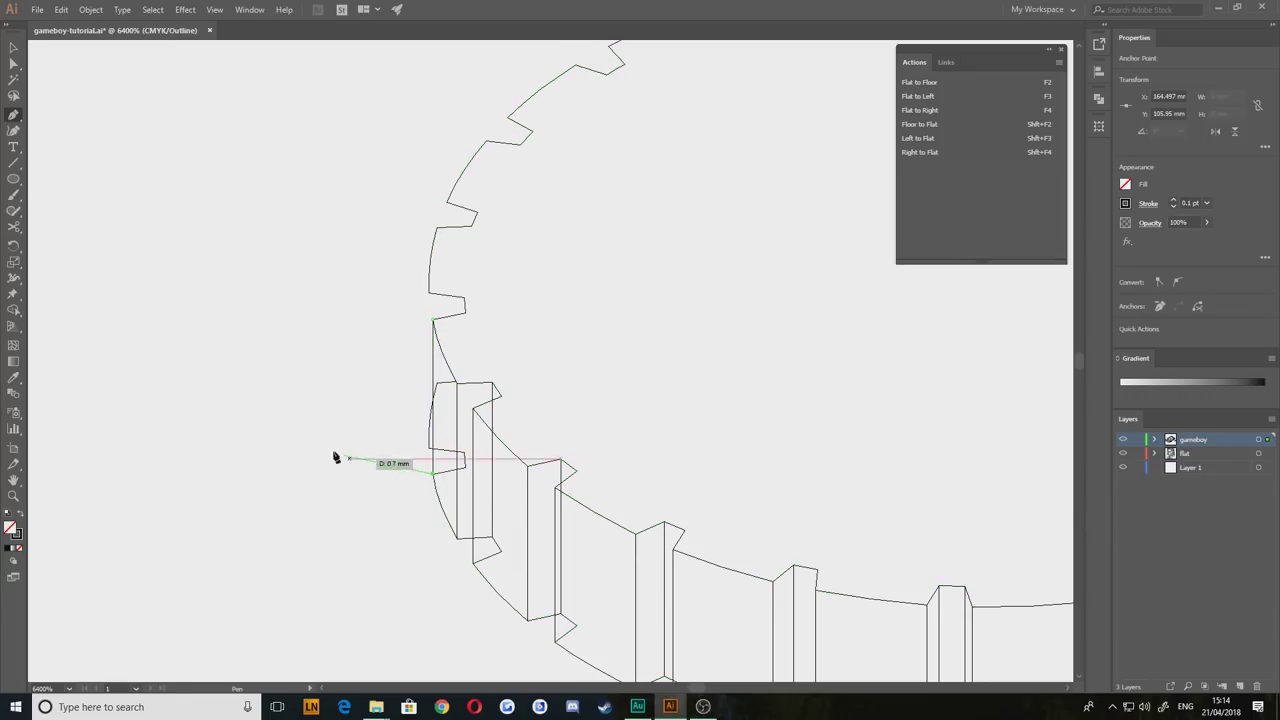
{"action": "key", "text": "Escape"}
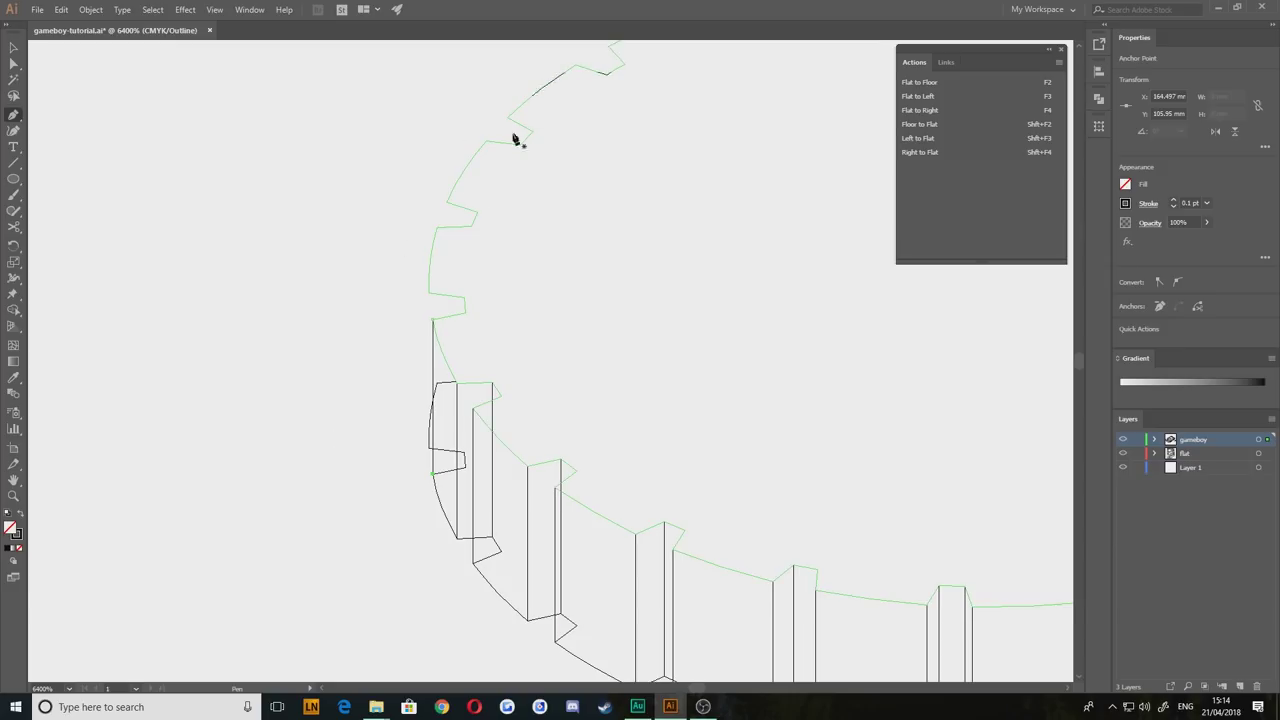
{"action": "scroll", "coordinate": [346, 497], "scroll_direction": "down", "scroll_amount": 2}
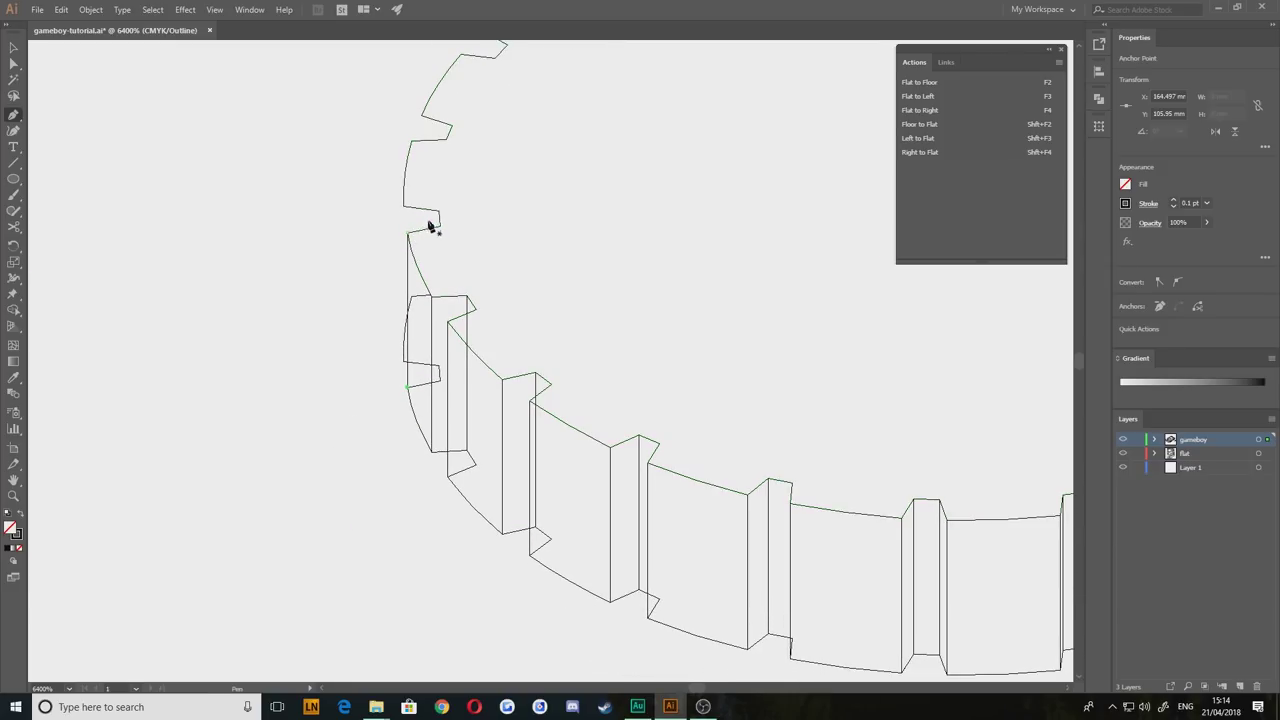
{"action": "left_click", "coordinate": [404, 205]}
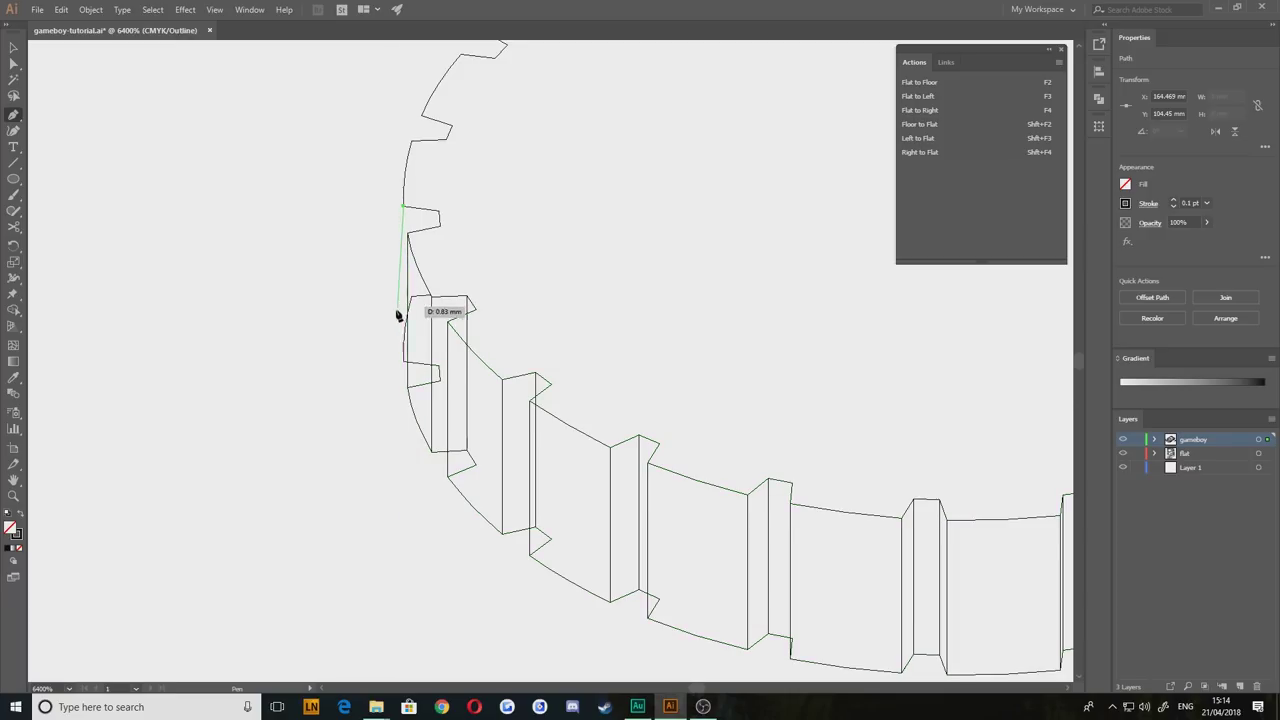
{"action": "left_click", "coordinate": [404, 364]}
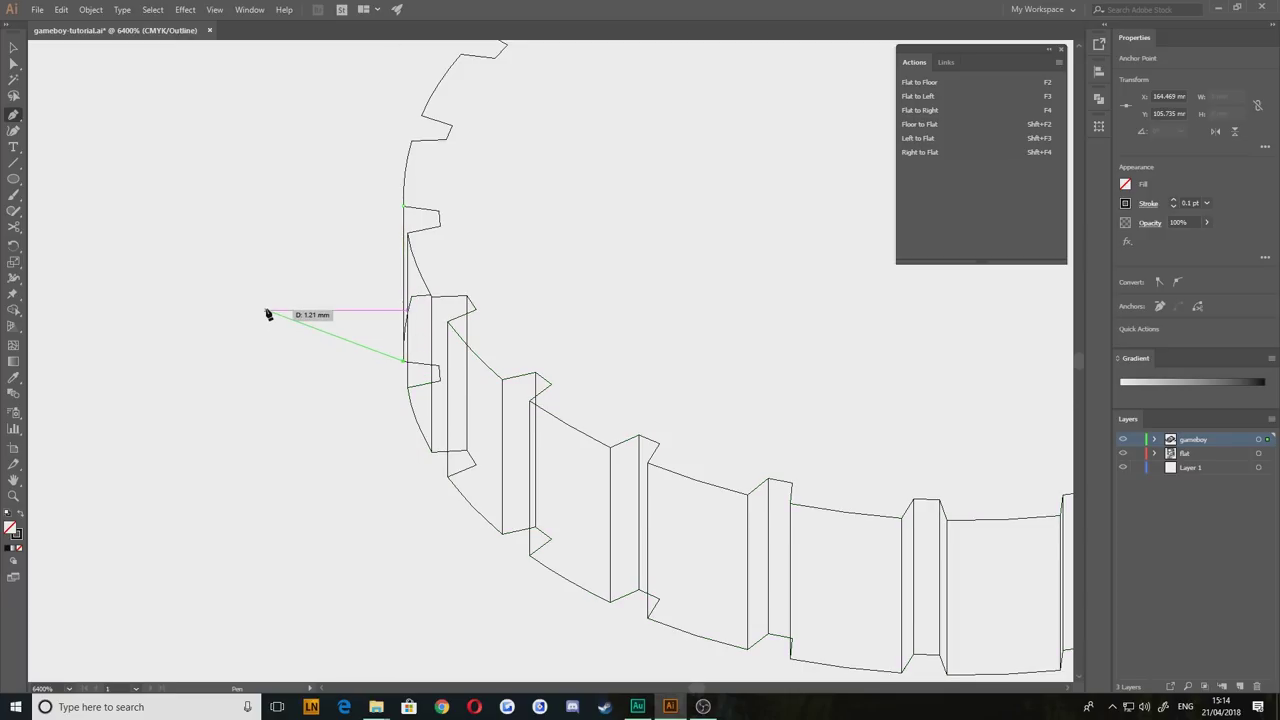
{"action": "key", "text": "ctrl+z"}
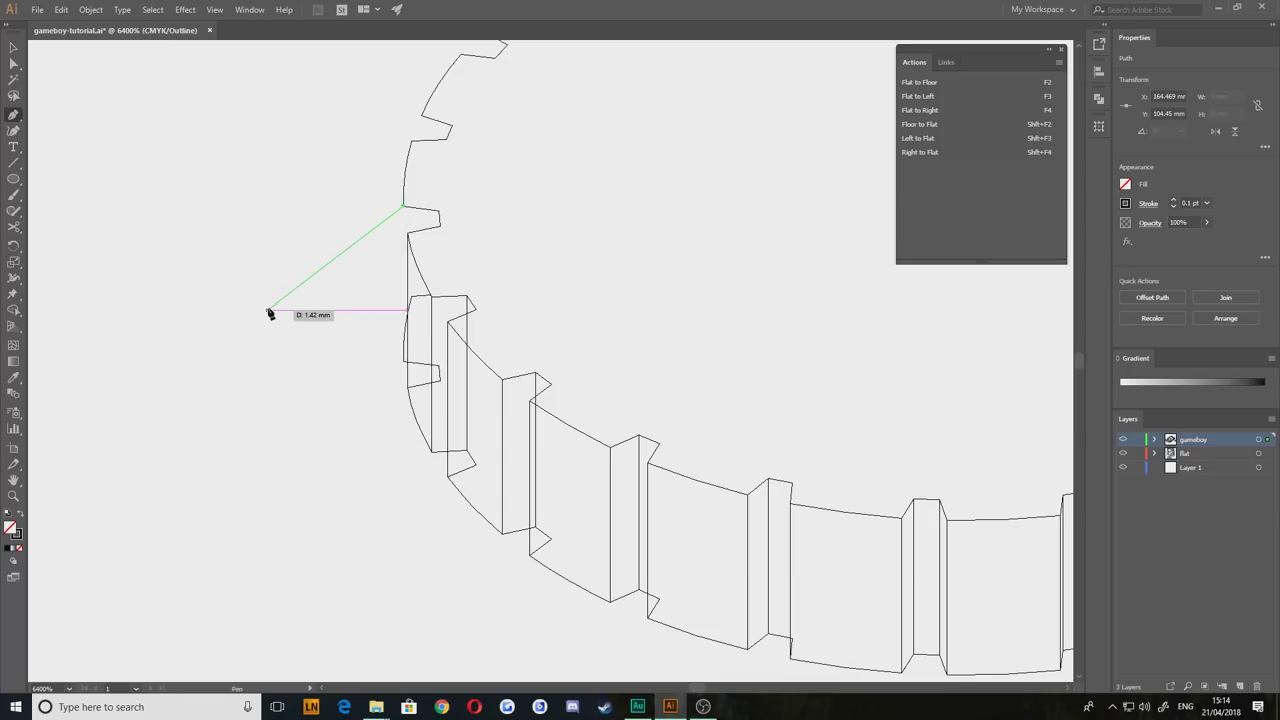
{"action": "key", "text": "ctrl+z"}
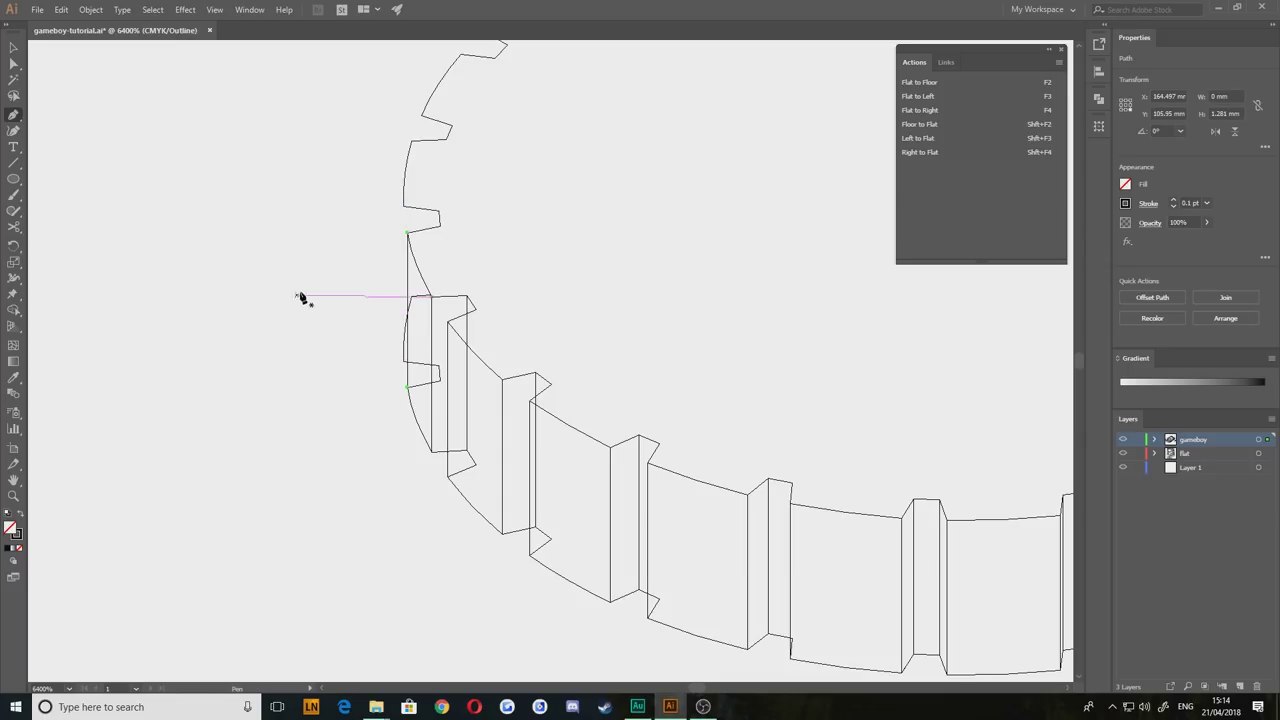
Step: Select the whole wheel and merge its top face with the small sliver at its far-right edge using Shape Builder
{"action": "key", "text": "v"}
{"action": "left_click", "coordinate": [324, 272]}
{"action": "scroll", "coordinate": [343, 425], "scroll_direction": "down", "scroll_amount": 1}
{"action": "left_click_drag", "start_coordinate": [411, 573], "coordinate": [331, 510]}
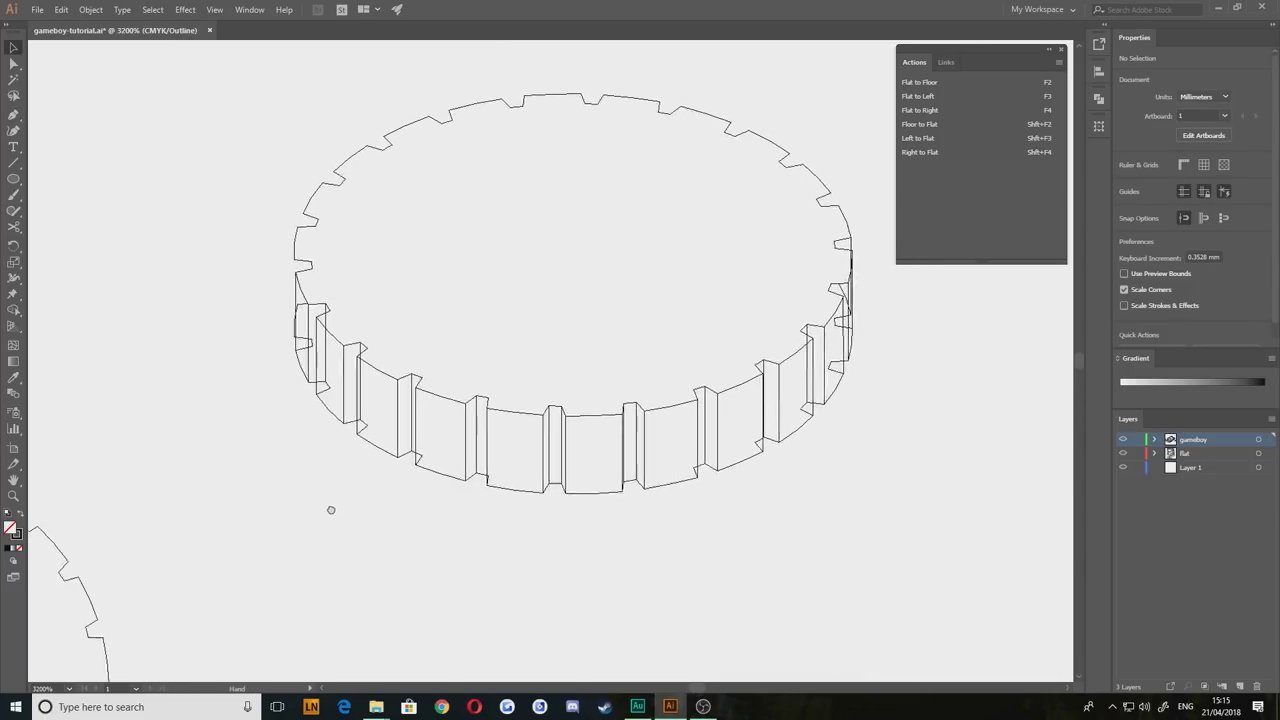
{"action": "left_click_drag", "start_coordinate": [223, 74], "coordinate": [866, 469]}
{"action": "scroll", "coordinate": [886, 417], "scroll_direction": "up", "scroll_amount": 4}
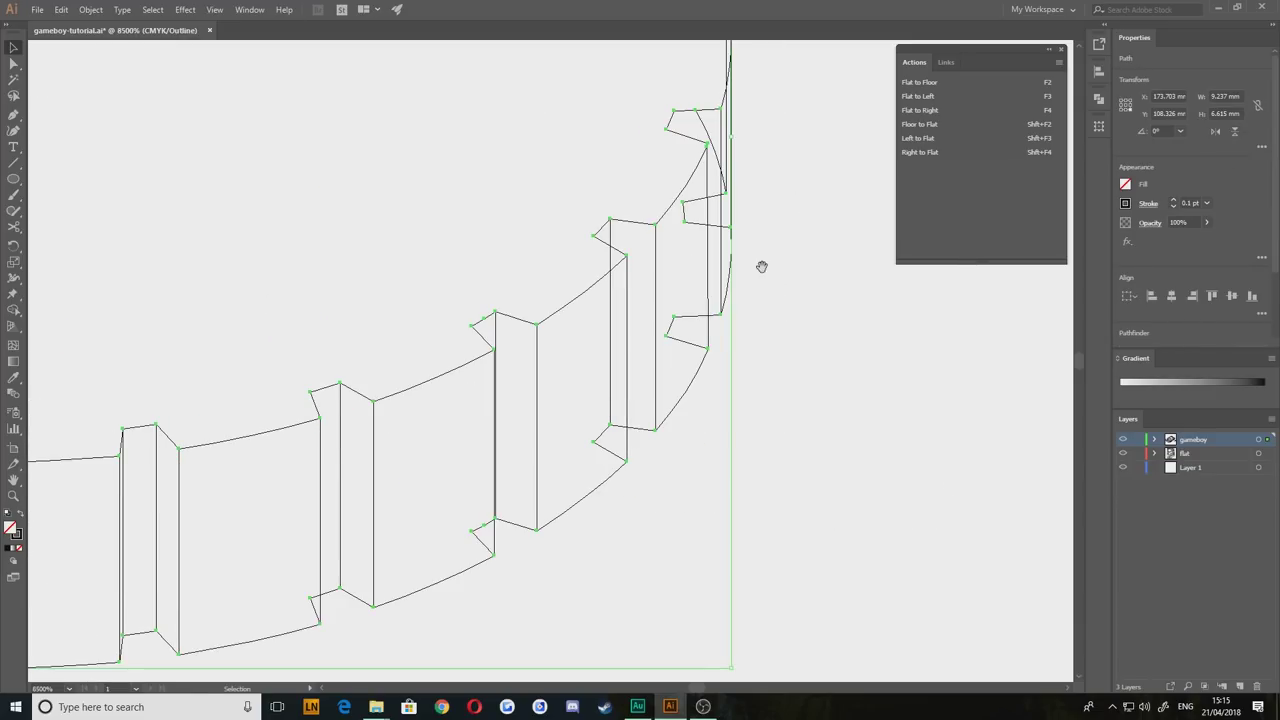
{"action": "left_click_drag", "start_coordinate": [762, 266], "coordinate": [678, 444]}
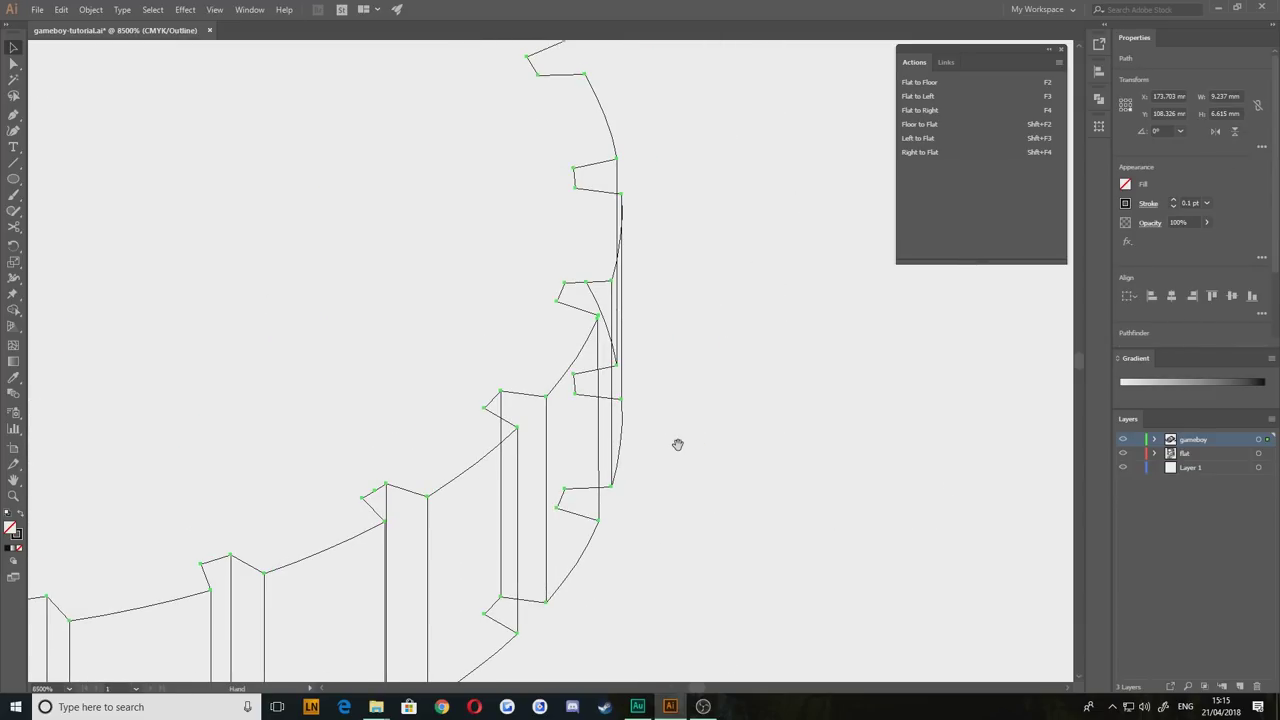
{"action": "left_click", "coordinate": [13, 312]}
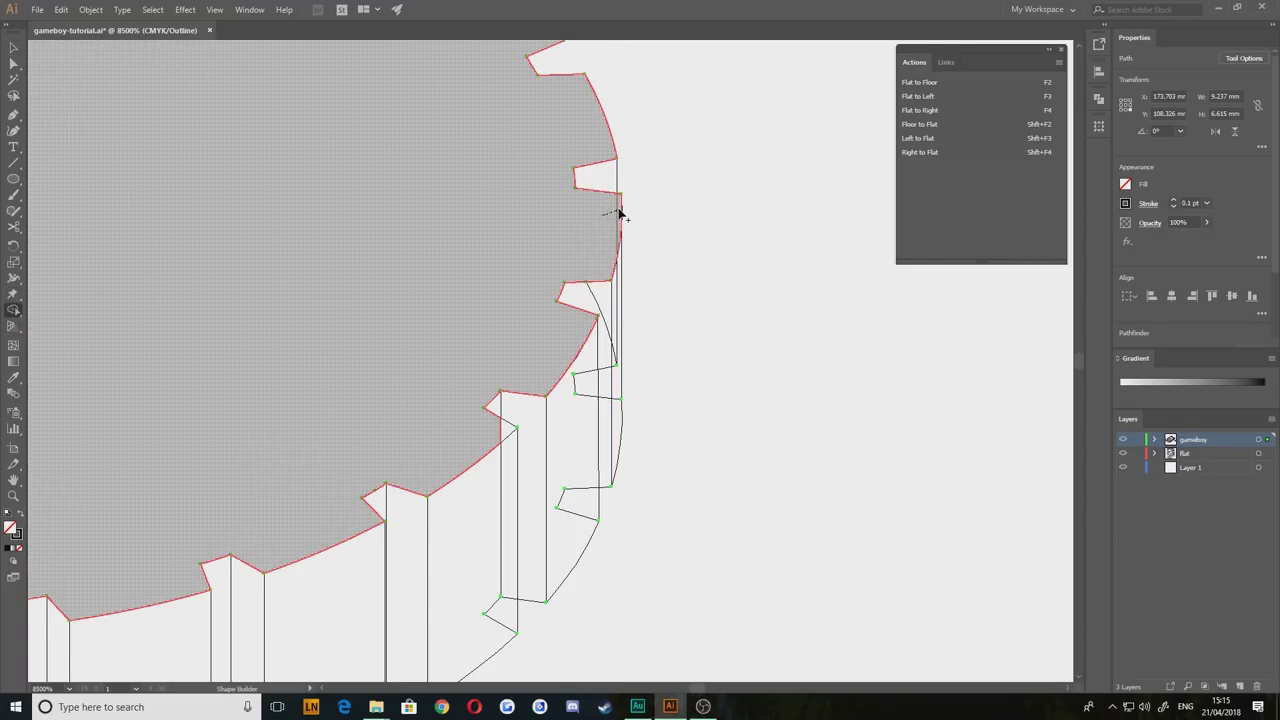
{"action": "left_click", "coordinate": [460, 216]}
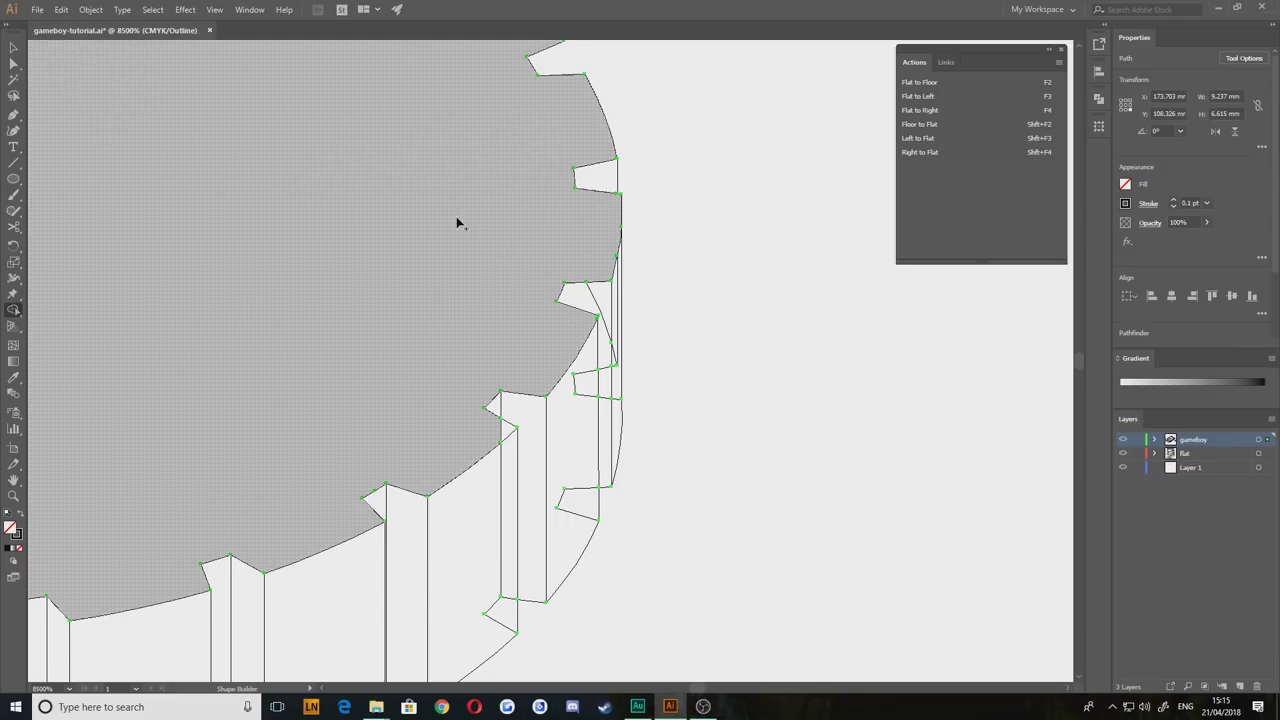
Step: Merge the leftover bottom notch fragments into the two rim faces right of the wheel's front centre with Shape Builder
{"action": "key", "text": "space"}
{"action": "left_click_drag", "start_coordinate": [290, 460], "coordinate": [500, 212]}
{"action": "left_click_drag", "start_coordinate": [365, 376], "coordinate": [925, 258]}
{"action": "left_click_drag", "start_coordinate": [363, 283], "coordinate": [280, 316]}
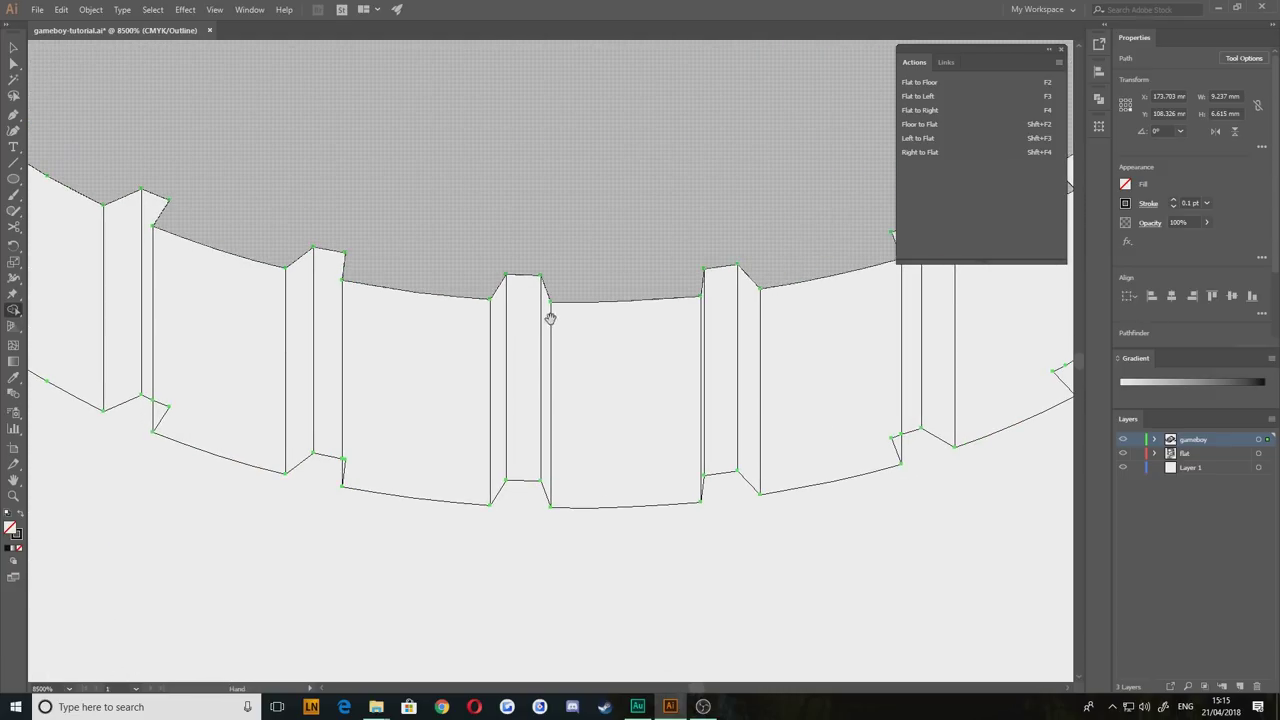
{"action": "left_click_drag", "start_coordinate": [550, 318], "coordinate": [429, 298]}
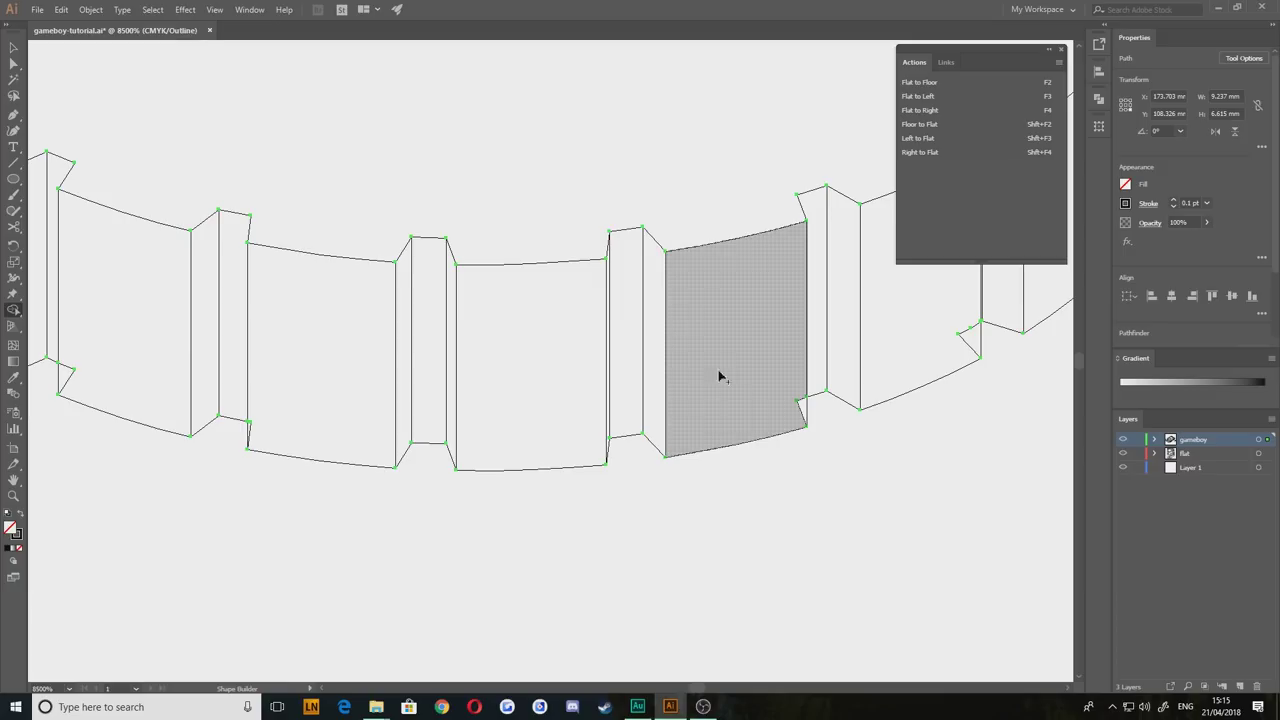
{"action": "left_click_drag", "start_coordinate": [681, 420], "coordinate": [443, 437]}
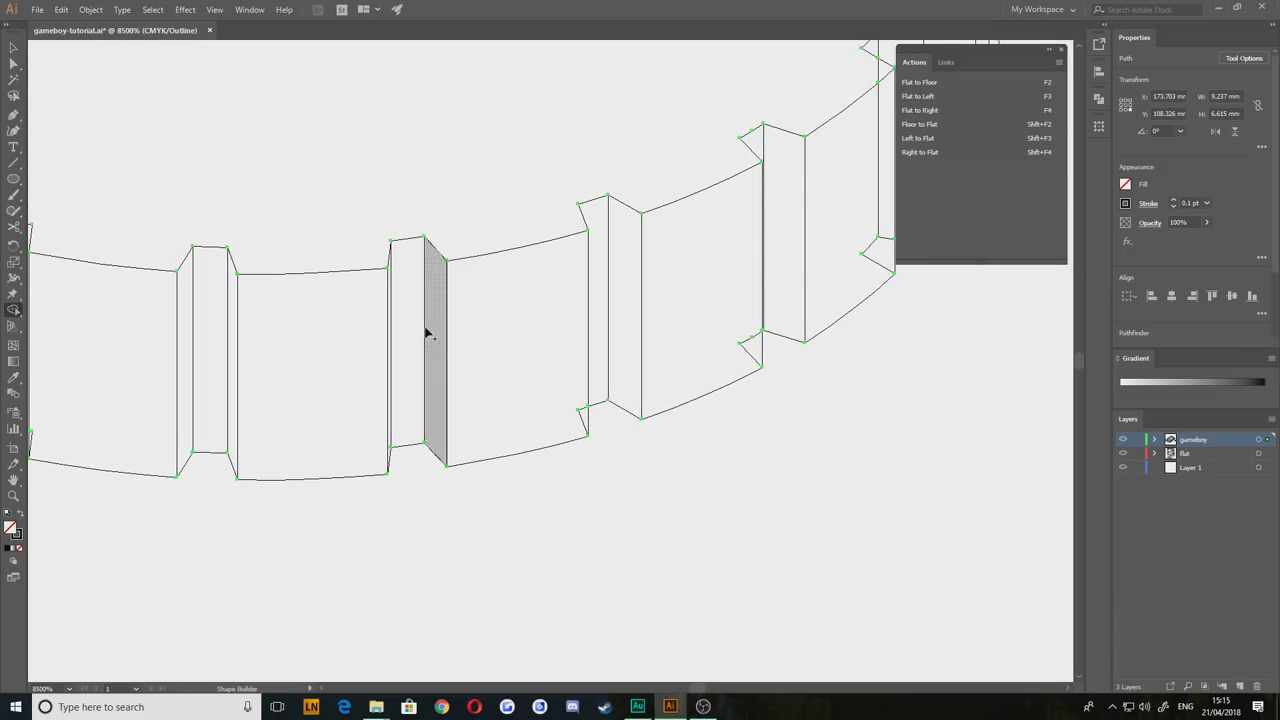
{"action": "left_click_drag", "start_coordinate": [581, 410], "coordinate": [585, 419]}
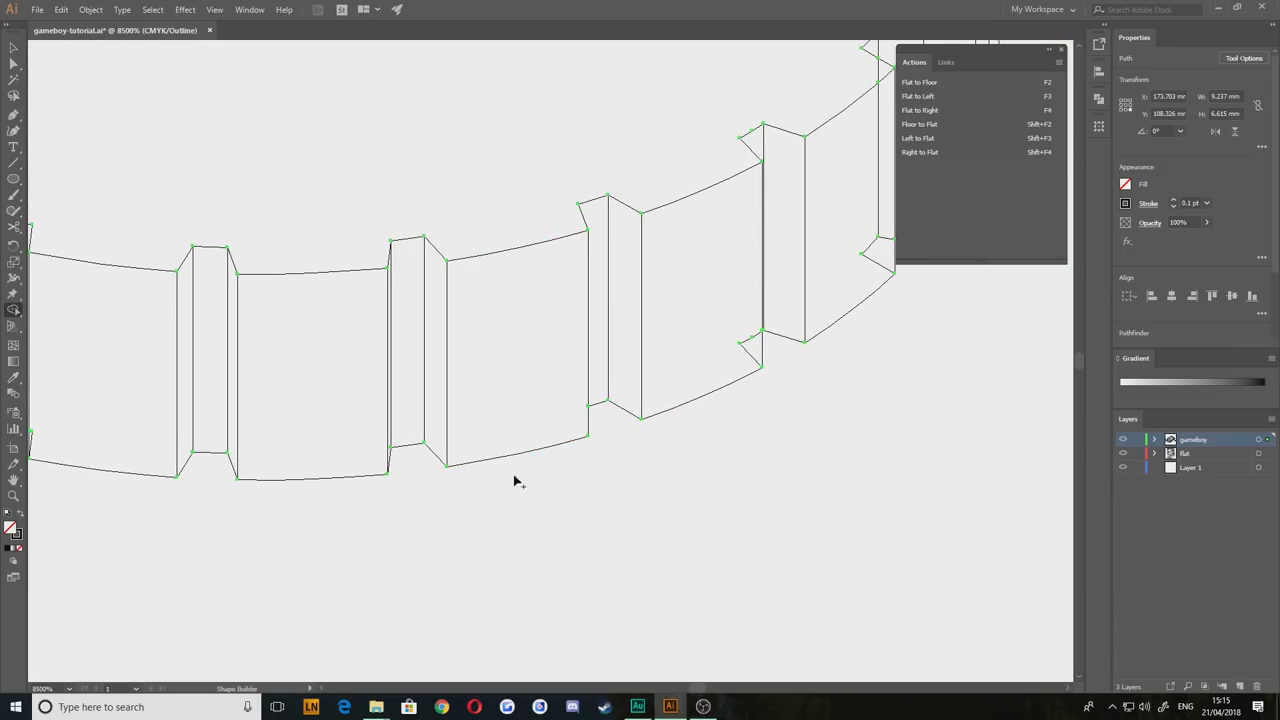
{"action": "left_click_drag", "start_coordinate": [706, 283], "coordinate": [577, 315]}
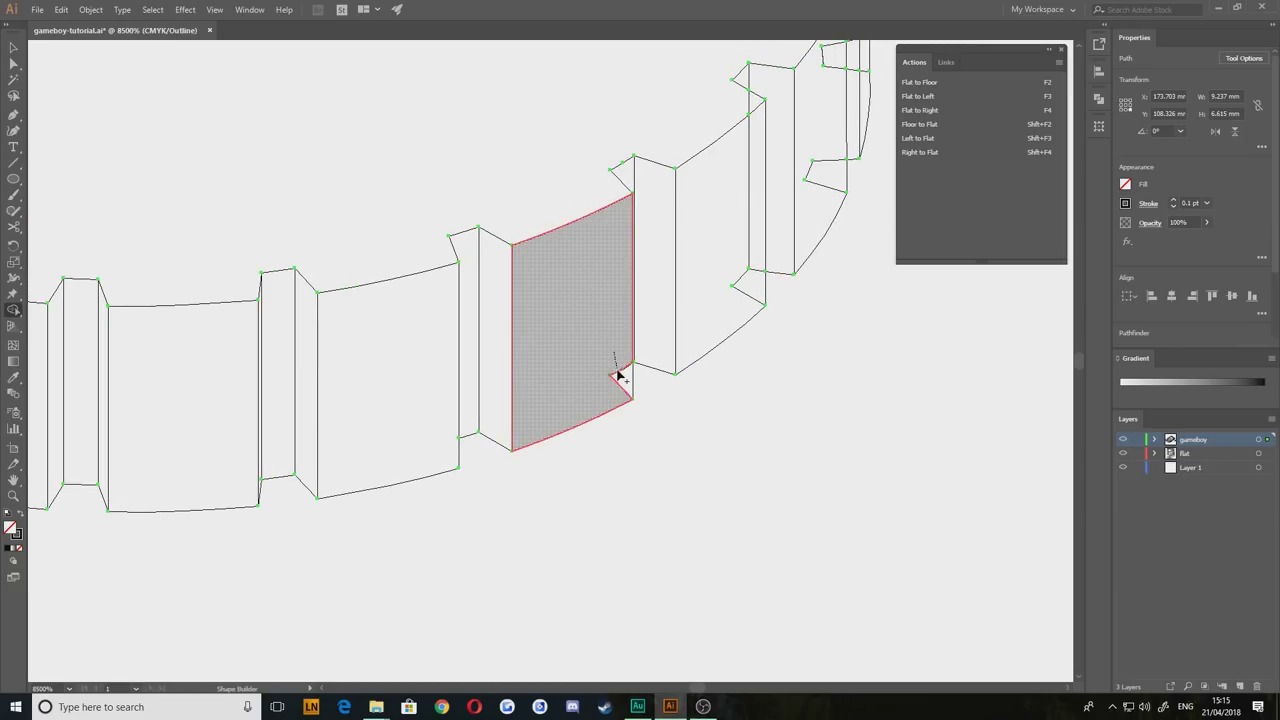
{"action": "left_click_drag", "start_coordinate": [617, 371], "coordinate": [616, 377]}
Step: Merge the overlapping pieces of the next two rim faces further right into one solid shape each with Shape Builder
{"action": "scroll", "coordinate": [643, 325], "scroll_direction": "up", "scroll_amount": 1}
{"action": "left_click_drag", "start_coordinate": [675, 280], "coordinate": [545, 399]}
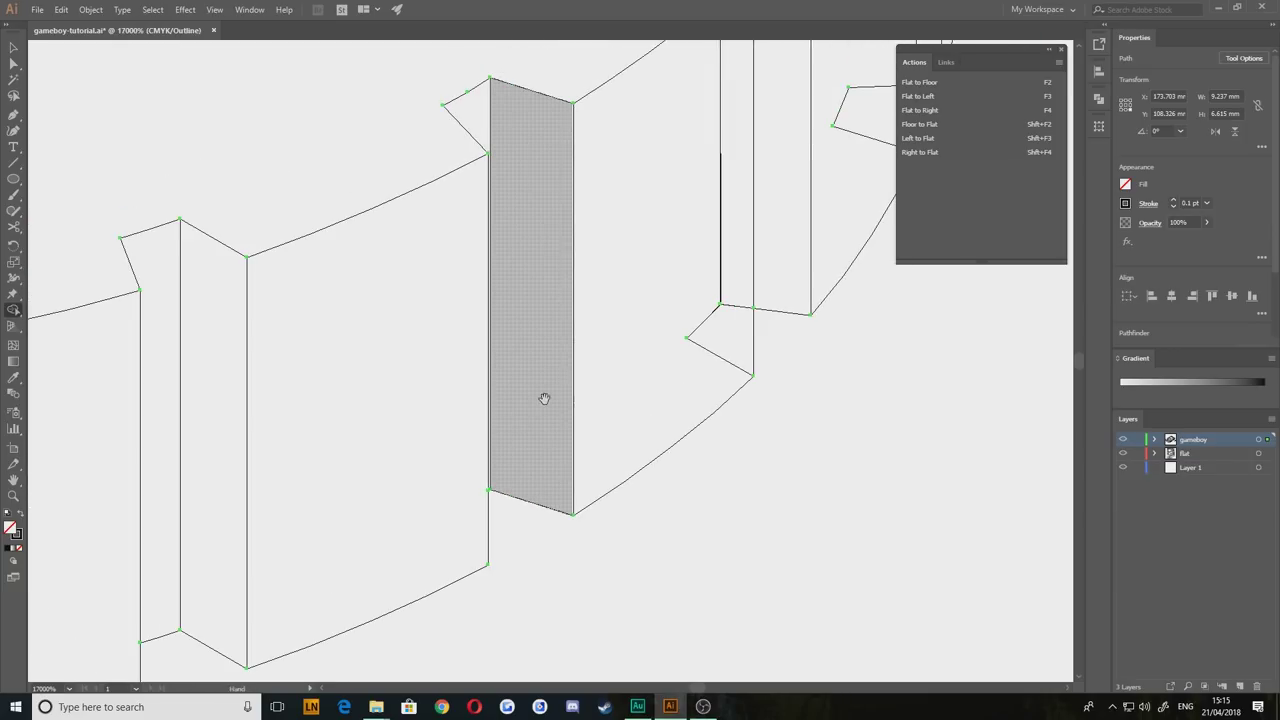
{"action": "left_click_drag", "start_coordinate": [703, 151], "coordinate": [509, 269]}
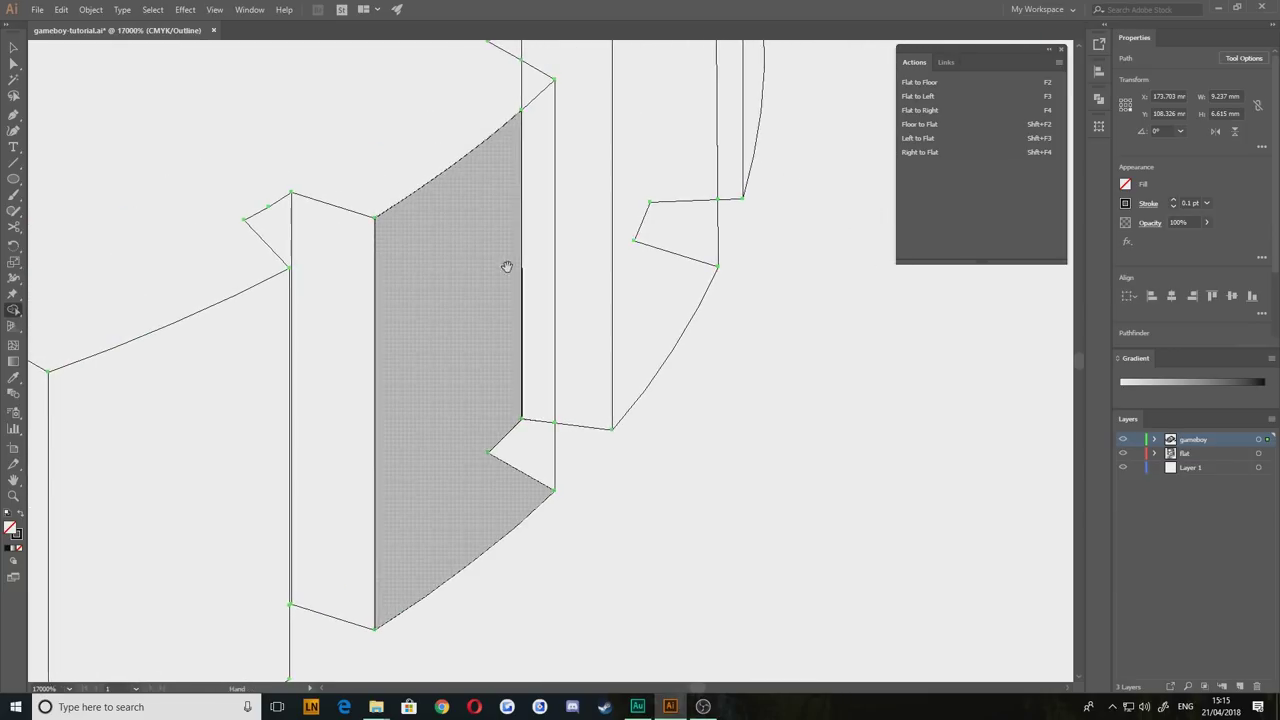
{"action": "mouse_move", "coordinate": [485, 535]}
{"action": "left_mouse_down"}
{"action": "mouse_move", "coordinate": [531, 323]}
{"action": "mouse_move", "coordinate": [520, 305]}
{"action": "left_mouse_up"}
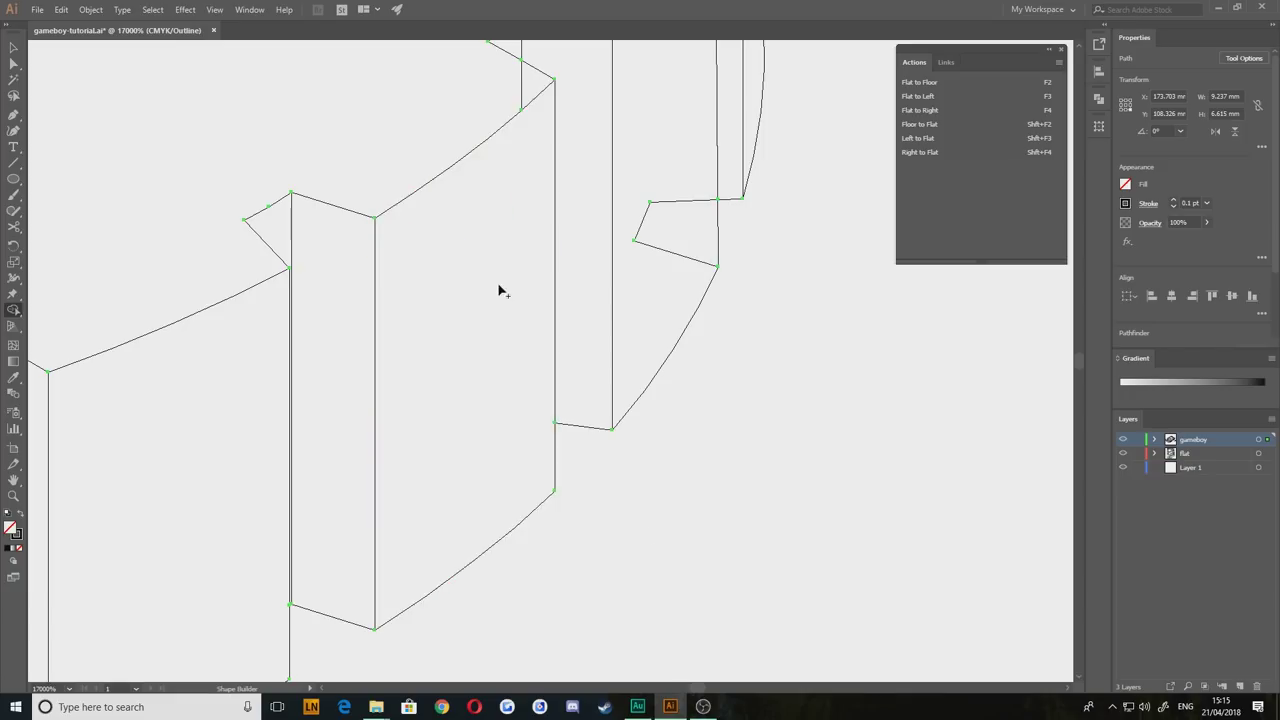
{"action": "mouse_move", "coordinate": [657, 277]}
{"action": "left_mouse_down"}
{"action": "mouse_move", "coordinate": [574, 390]}
{"action": "mouse_move", "coordinate": [564, 431]}
{"action": "left_mouse_up"}
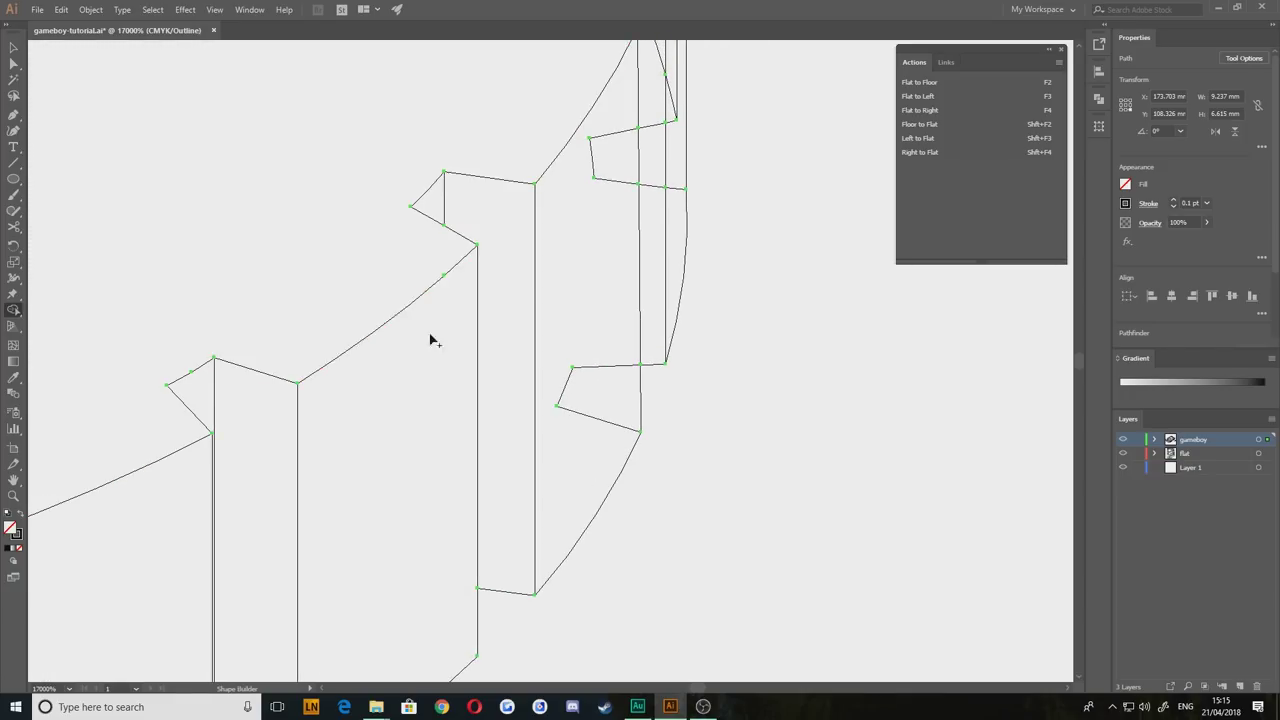
{"action": "scroll", "coordinate": [450, 380], "scroll_direction": "right", "scroll_amount": 3}
{"action": "mouse_move", "coordinate": [467, 472]}
{"action": "left_mouse_down"}
{"action": "mouse_move", "coordinate": [452, 438]}
{"action": "mouse_move", "coordinate": [474, 149]}
{"action": "left_mouse_up"}
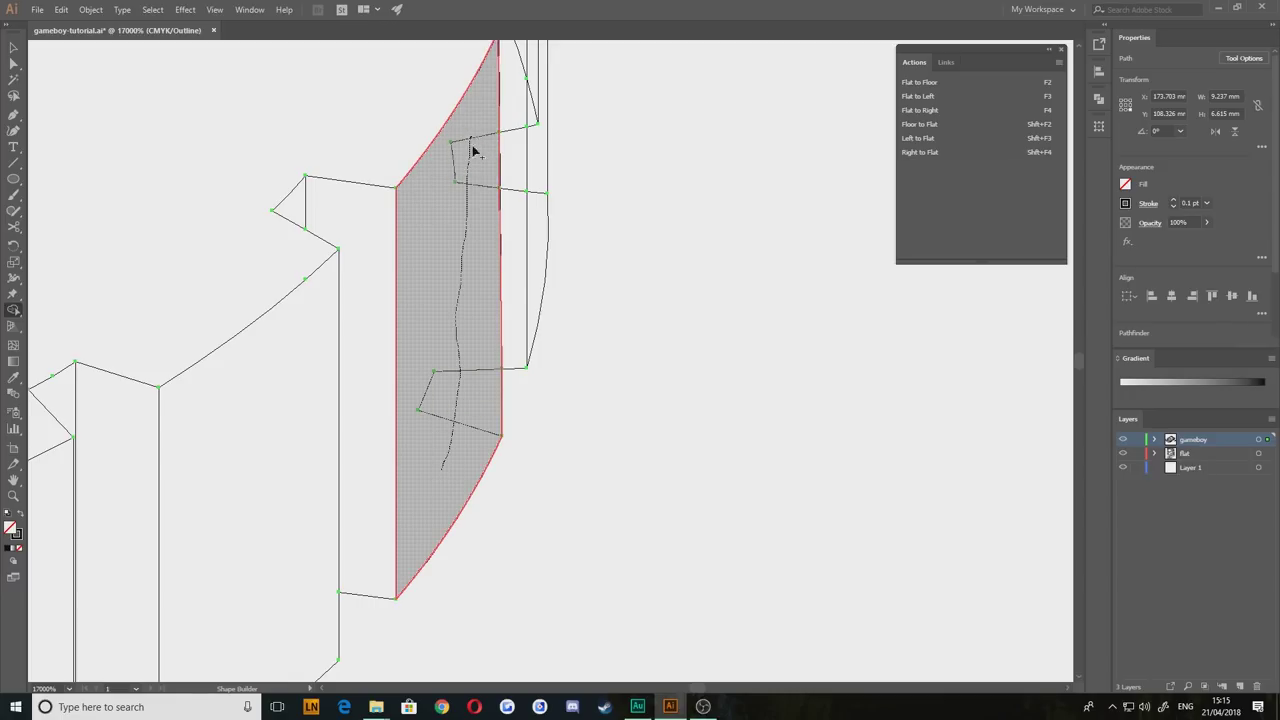
Step: Merge the fragments of the rightmost visible notch and of the thin rim face beside it with Shape Builder
{"action": "scroll", "coordinate": [470, 390], "scroll_direction": "up", "scroll_amount": 5}
{"action": "left_click_drag", "start_coordinate": [476, 212], "coordinate": [512, 215]}
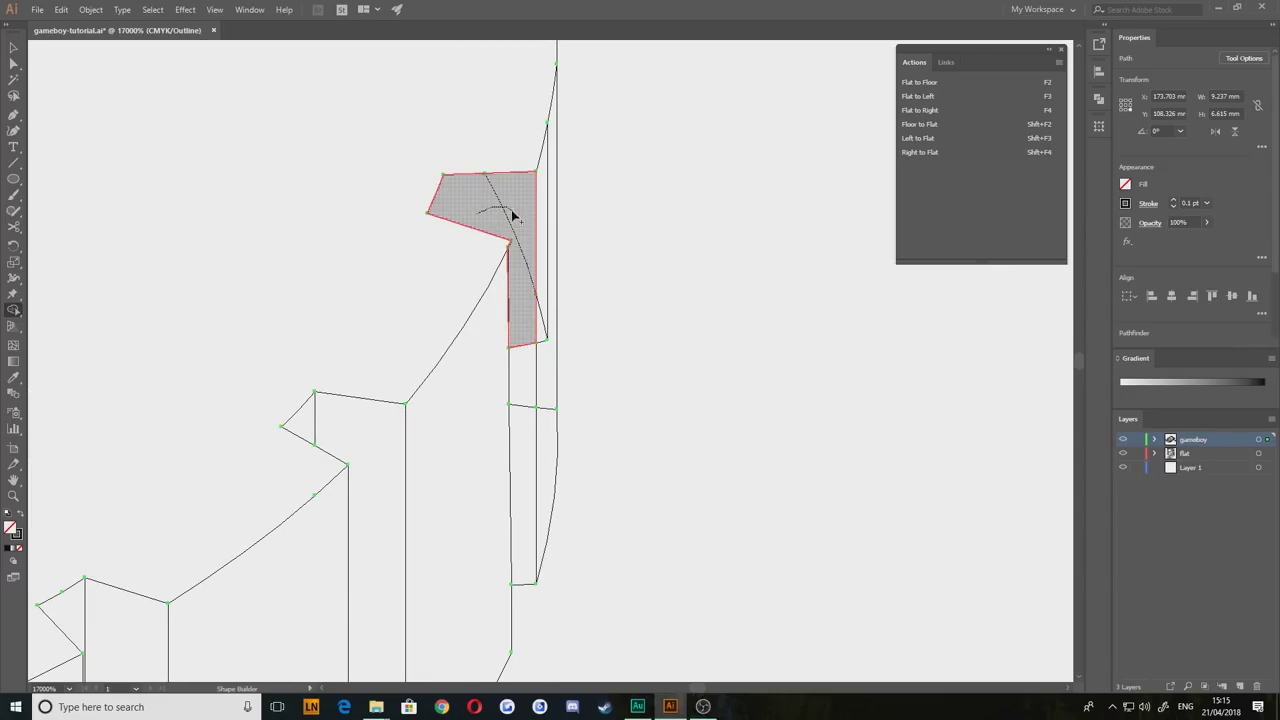
{"action": "mouse_move", "coordinate": [518, 380]}
{"action": "left_mouse_down"}
{"action": "mouse_move", "coordinate": [517, 449]}
{"action": "mouse_move", "coordinate": [545, 398]}
{"action": "left_mouse_up"}
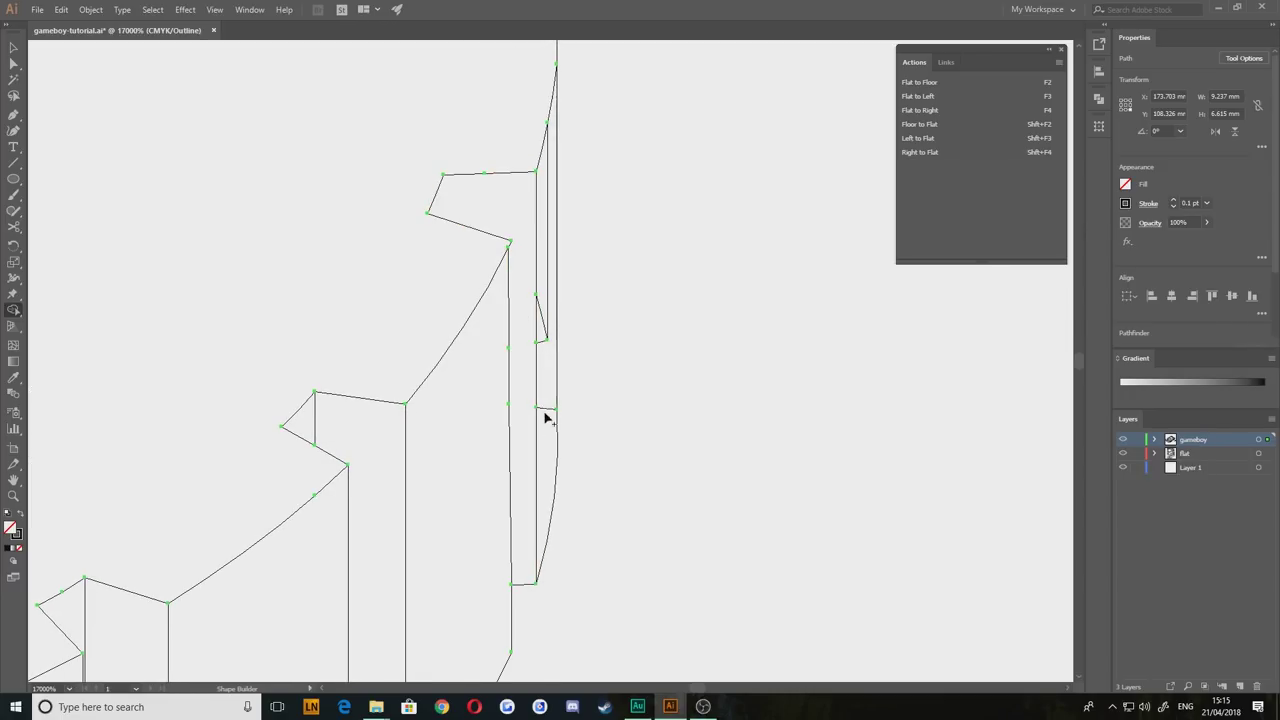
{"action": "left_click_drag", "start_coordinate": [543, 335], "coordinate": [546, 303]}
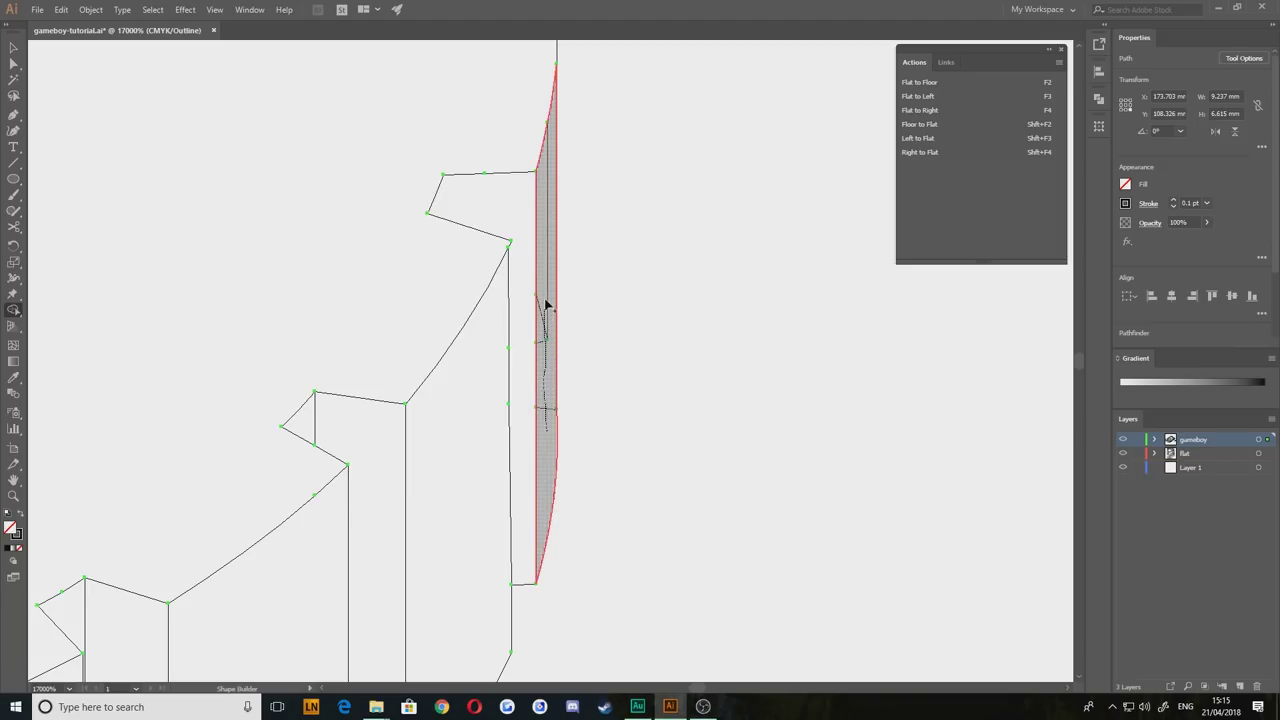
Step: Merge the leftover bottom notch fragments into the first two rim faces left of the wheel's front centre with Shape Builder
{"action": "scroll", "coordinate": [671, 343], "scroll_direction": "down", "scroll_amount": 3}
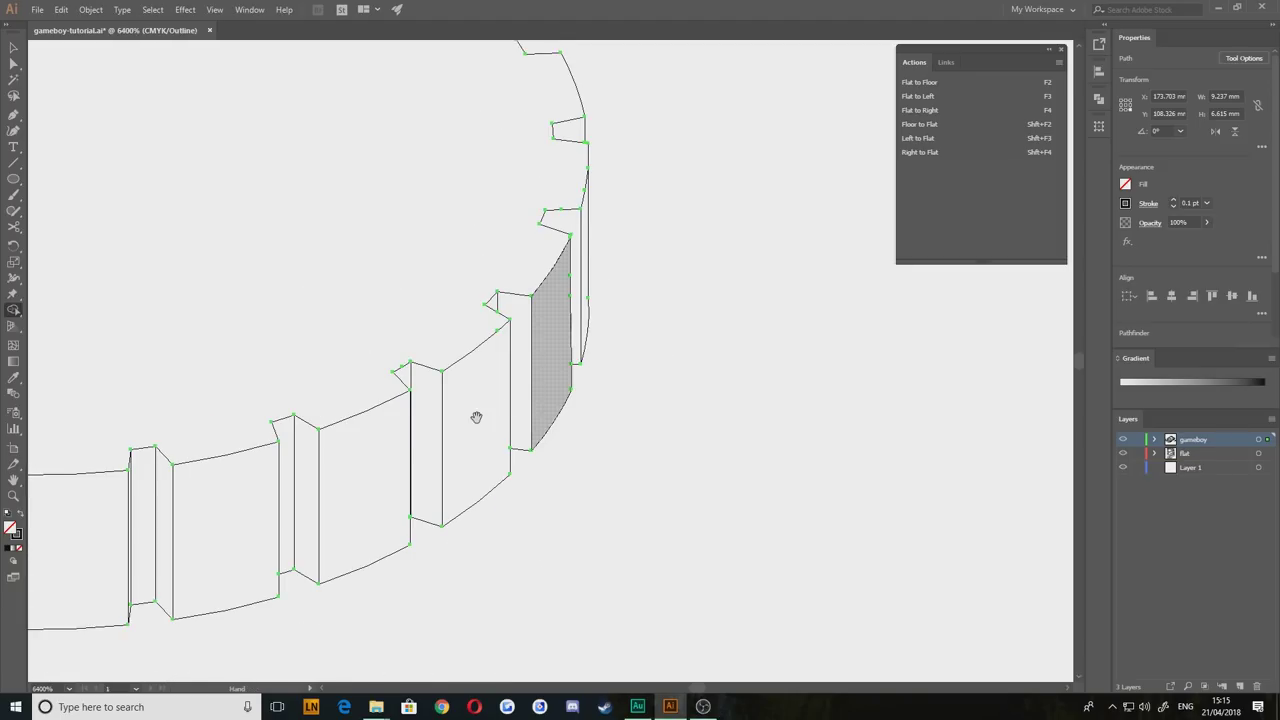
{"action": "left_click_drag", "start_coordinate": [477, 417], "coordinate": [589, 453]}
{"action": "left_click_drag", "start_coordinate": [398, 509], "coordinate": [568, 403]}
{"action": "left_click_drag", "start_coordinate": [355, 516], "coordinate": [295, 432]}
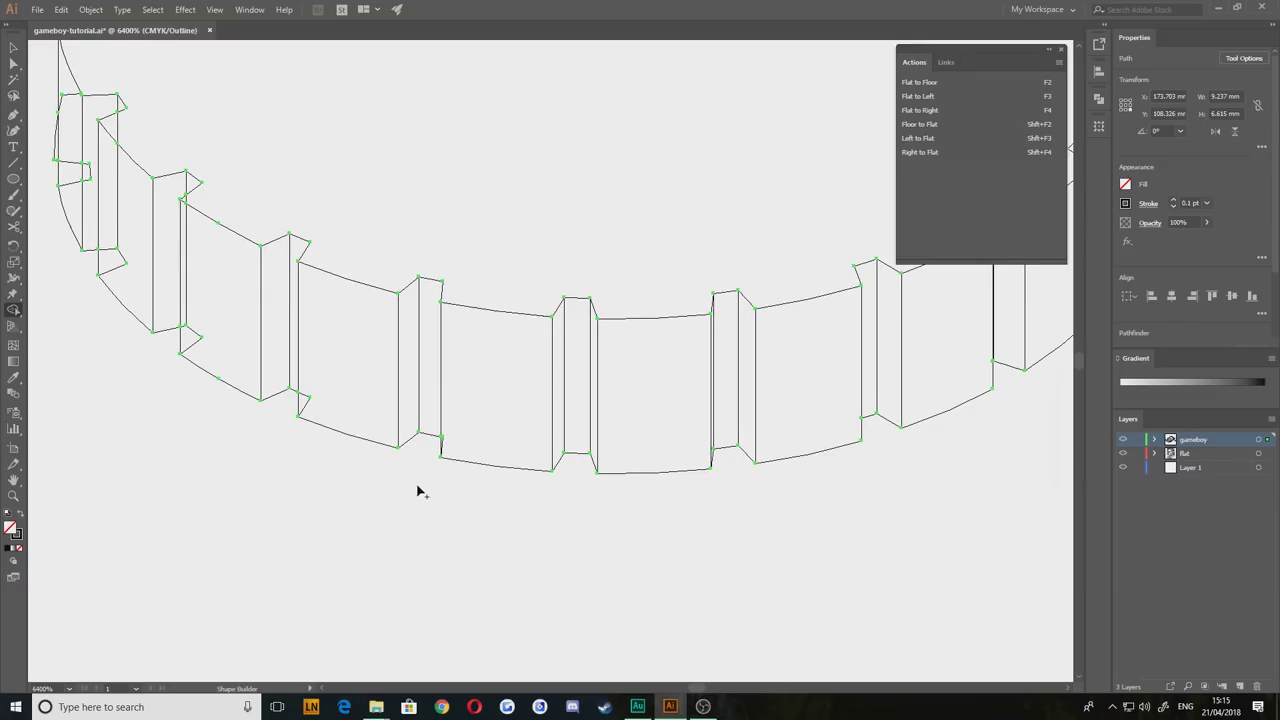
{"action": "scroll", "coordinate": [390, 500], "scroll_direction": "up", "scroll_amount": 1}
{"action": "mouse_move", "coordinate": [388, 502]}
{"action": "left_mouse_down"}
{"action": "mouse_move", "coordinate": [371, 406]}
{"action": "mouse_move", "coordinate": [417, 507]}
{"action": "left_mouse_up"}
{"action": "left_click_drag", "start_coordinate": [561, 326], "coordinate": [557, 341]}
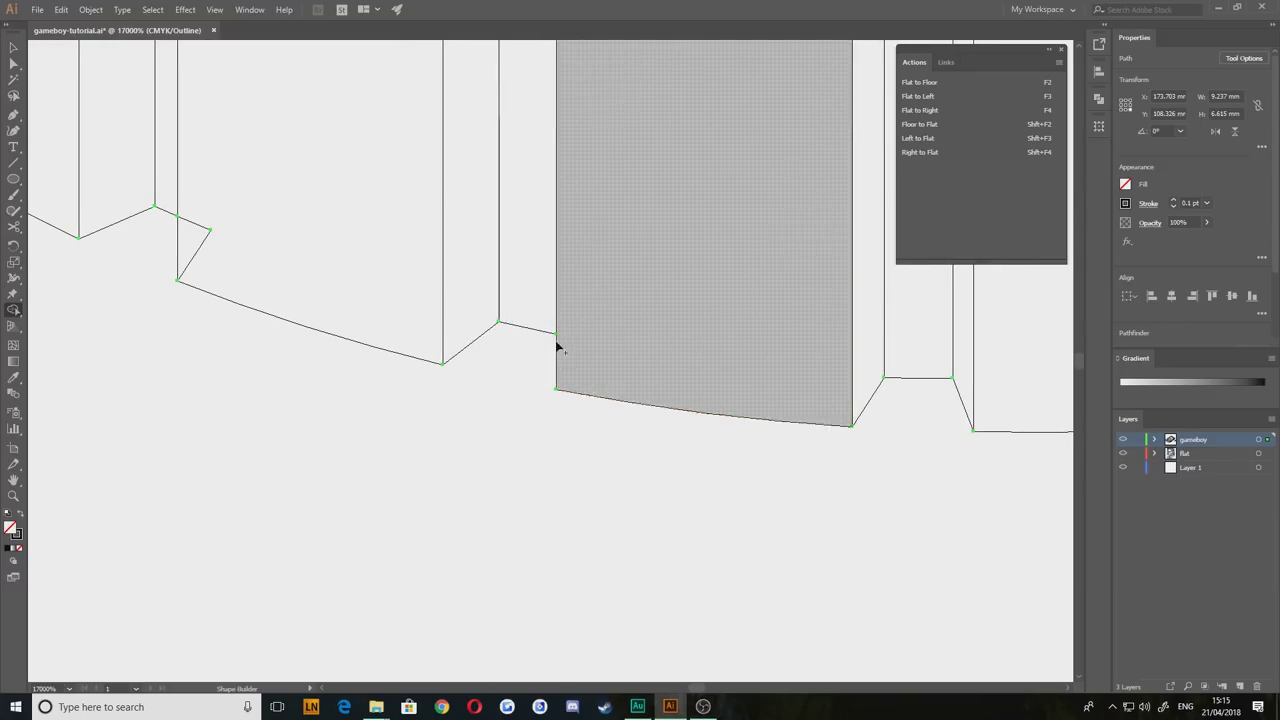
{"action": "left_click_drag", "start_coordinate": [414, 239], "coordinate": [540, 380]}
{"action": "left_click_drag", "start_coordinate": [382, 264], "coordinate": [512, 367]}
{"action": "left_click_drag", "start_coordinate": [437, 455], "coordinate": [441, 487]}
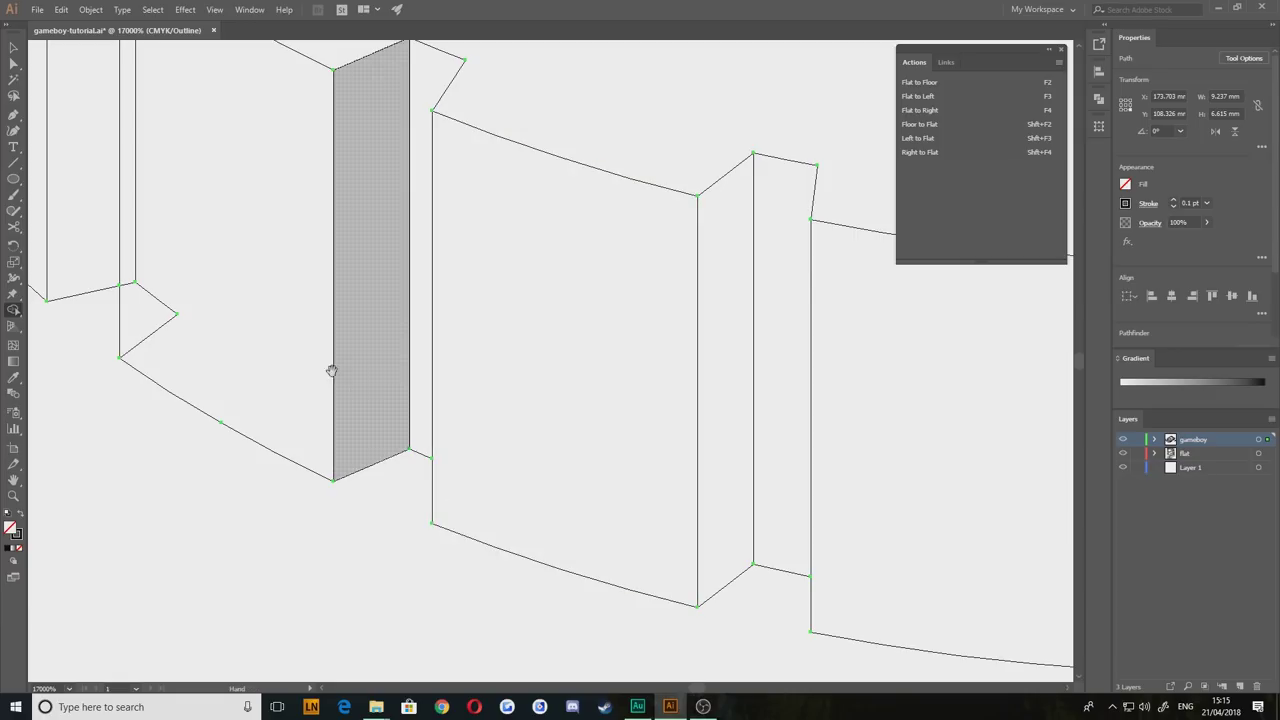
Step: Merge the bottom notch fragment into the third front-left rim face and the small sliver above it into the top face
{"action": "left_click_drag", "start_coordinate": [329, 369], "coordinate": [544, 491]}
{"action": "mouse_move", "coordinate": [380, 374]}
{"action": "left_mouse_down"}
{"action": "mouse_move", "coordinate": [427, 415]}
{"action": "mouse_move", "coordinate": [413, 416]}
{"action": "mouse_move", "coordinate": [414, 446]}
{"action": "left_mouse_up"}
{"action": "mouse_move", "coordinate": [297, 151]}
{"action": "left_mouse_down"}
{"action": "mouse_move", "coordinate": [403, 320]}
{"action": "mouse_move", "coordinate": [470, 301]}
{"action": "left_mouse_up"}
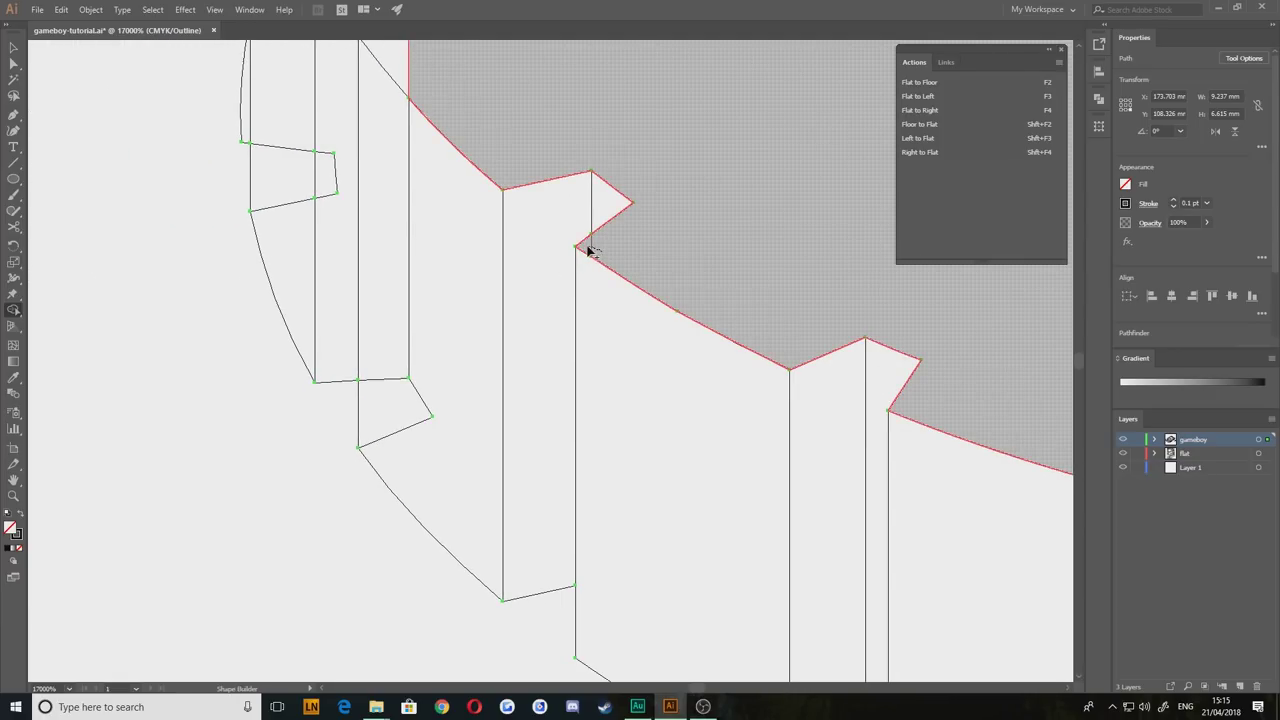
{"action": "scroll", "coordinate": [571, 303], "scroll_direction": "left", "scroll_amount": 3}
{"action": "scroll", "coordinate": [571, 303], "scroll_direction": "down", "scroll_amount": 1}
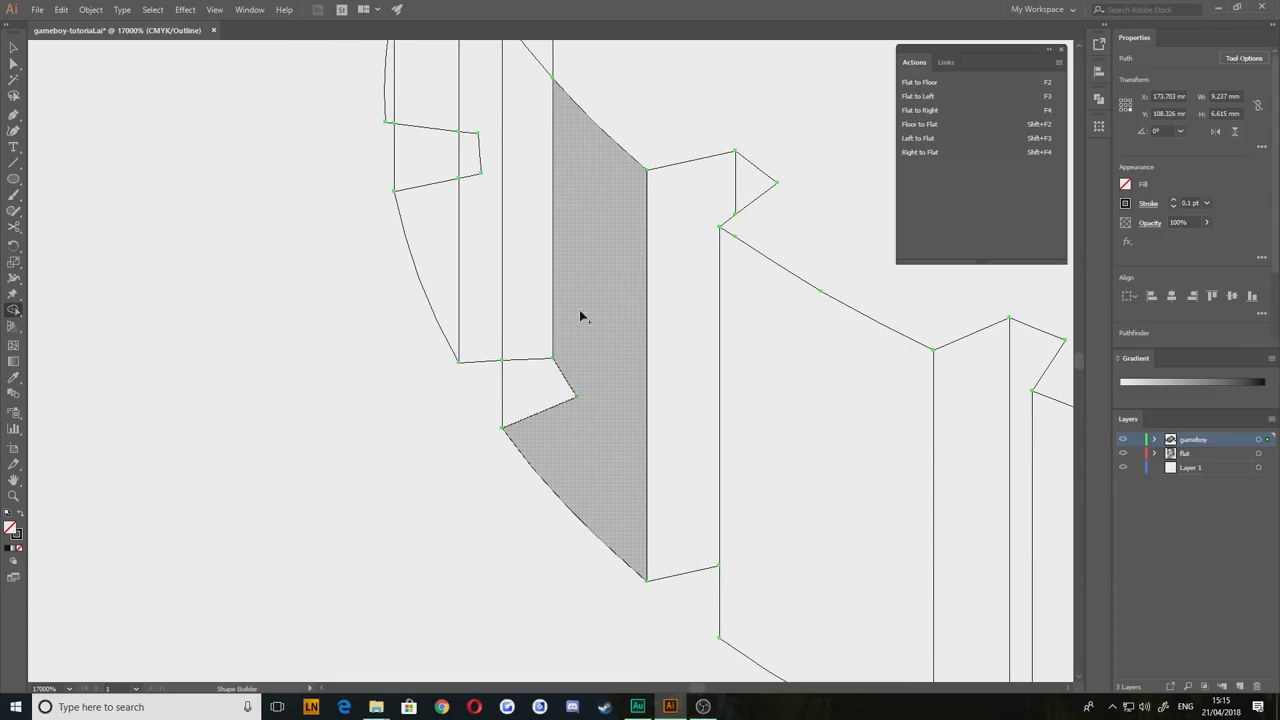
Step: Merge the overlapping pieces of the fourth front-left rim face into one shape with Shape Builder
{"action": "left_click_drag", "start_coordinate": [542, 245], "coordinate": [598, 341]}
{"action": "left_click_drag", "start_coordinate": [580, 257], "coordinate": [598, 510]}
{"action": "scroll", "coordinate": [687, 273], "scroll_direction": "up", "scroll_amount": 3}
{"action": "scroll", "coordinate": [687, 273], "scroll_direction": "left", "scroll_amount": 2}
{"action": "scroll", "coordinate": [440, 271], "scroll_direction": "left", "scroll_amount": 2}
{"action": "scroll", "coordinate": [440, 271], "scroll_direction": "down", "scroll_amount": 1}
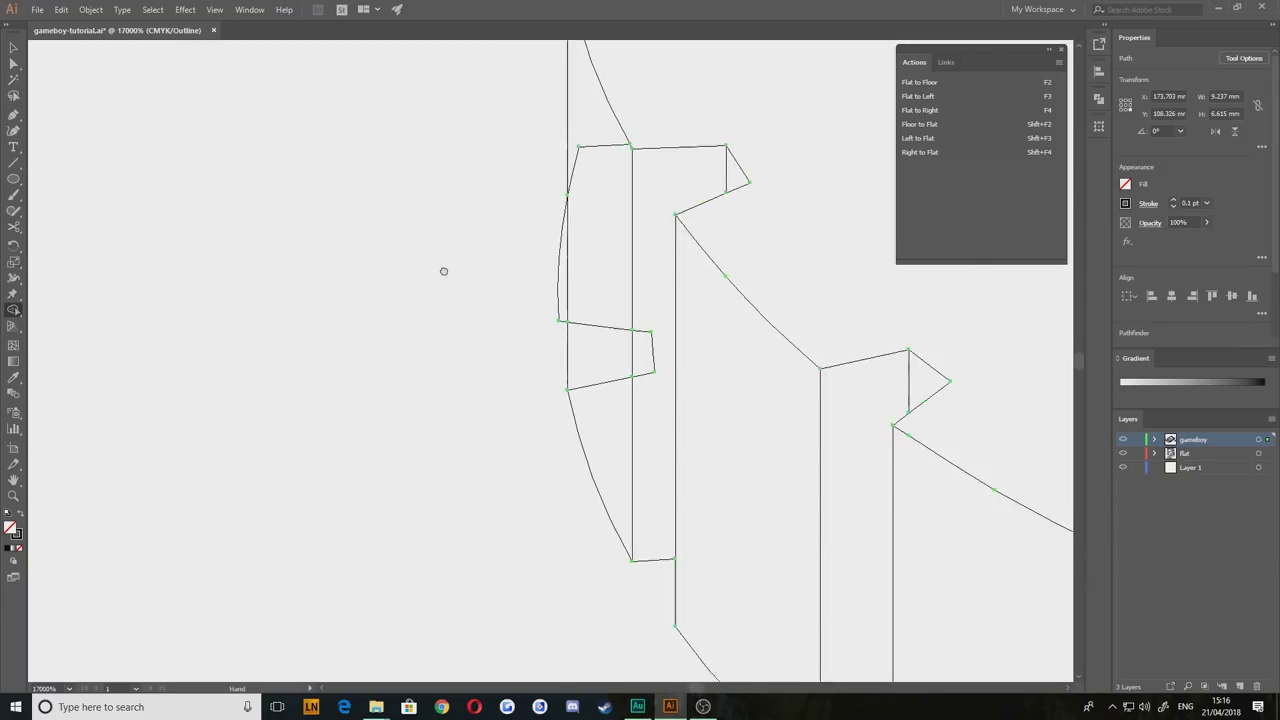
Step: Merge the overlapping fragments of the leftmost front rim face and the leftover notch pieces beside it with Shape Builder
{"action": "left_click_drag", "start_coordinate": [635, 398], "coordinate": [632, 255]}
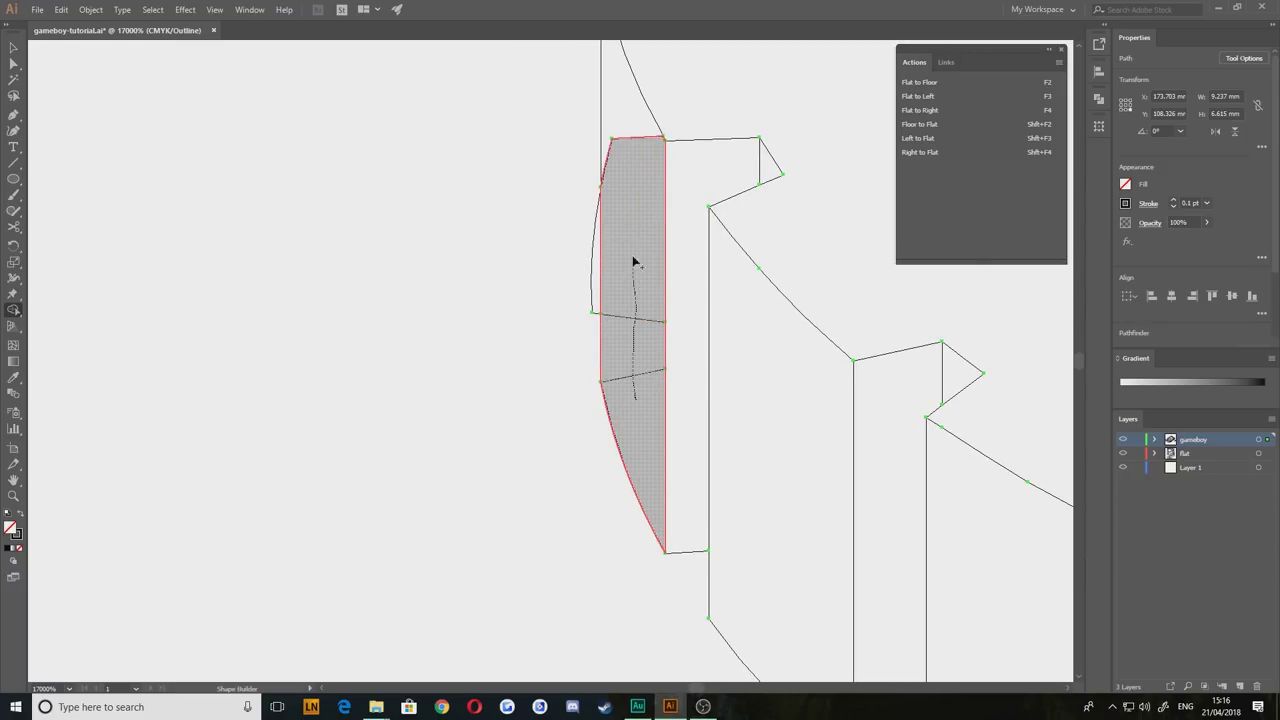
{"action": "left_click_drag", "start_coordinate": [557, 137], "coordinate": [526, 391]}
{"action": "left_click_drag", "start_coordinate": [605, 382], "coordinate": [609, 466]}
{"action": "left_click_drag", "start_coordinate": [515, 494], "coordinate": [448, 329]}
{"action": "mouse_move", "coordinate": [468, 249]}
{"action": "left_mouse_down"}
{"action": "mouse_move", "coordinate": [507, 437]}
{"action": "mouse_move", "coordinate": [480, 437]}
{"action": "mouse_move", "coordinate": [389, 263]}
{"action": "left_mouse_up"}
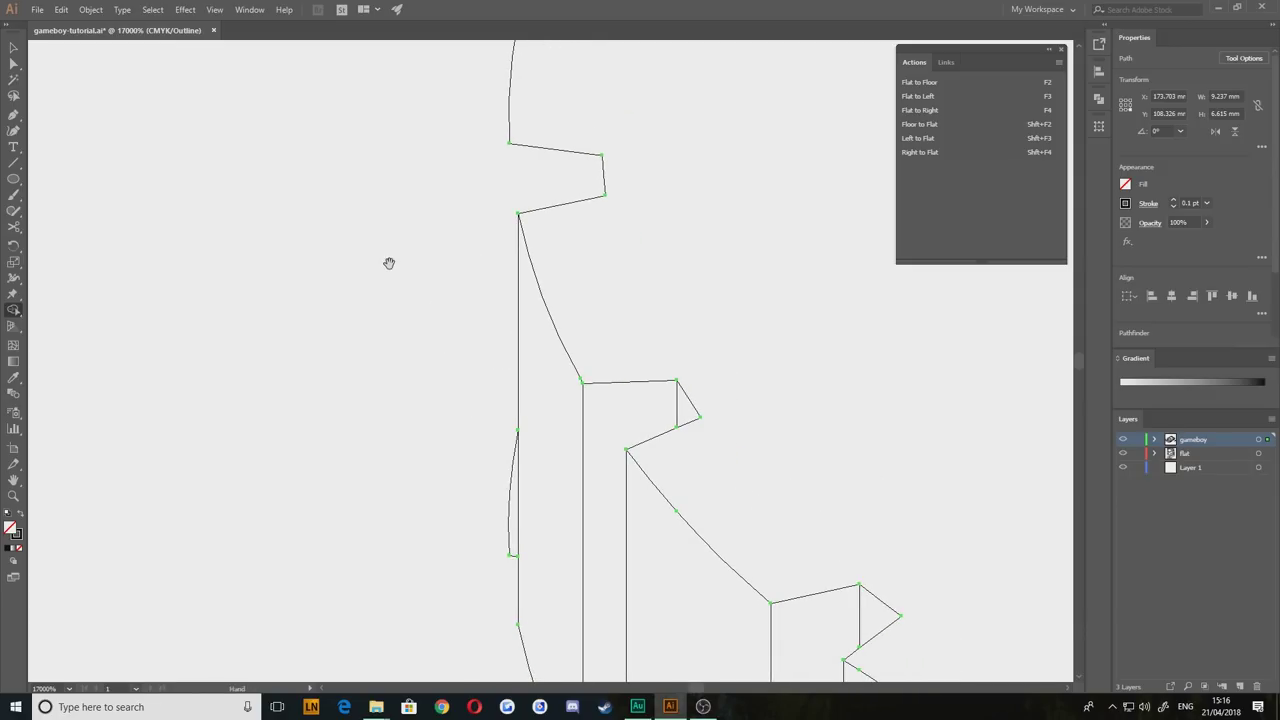
Step: Draw a straight Pen line from the leftmost notch's outer corner down to the thin sliver on the wheel's left edge
{"action": "left_click", "coordinate": [508, 145]}
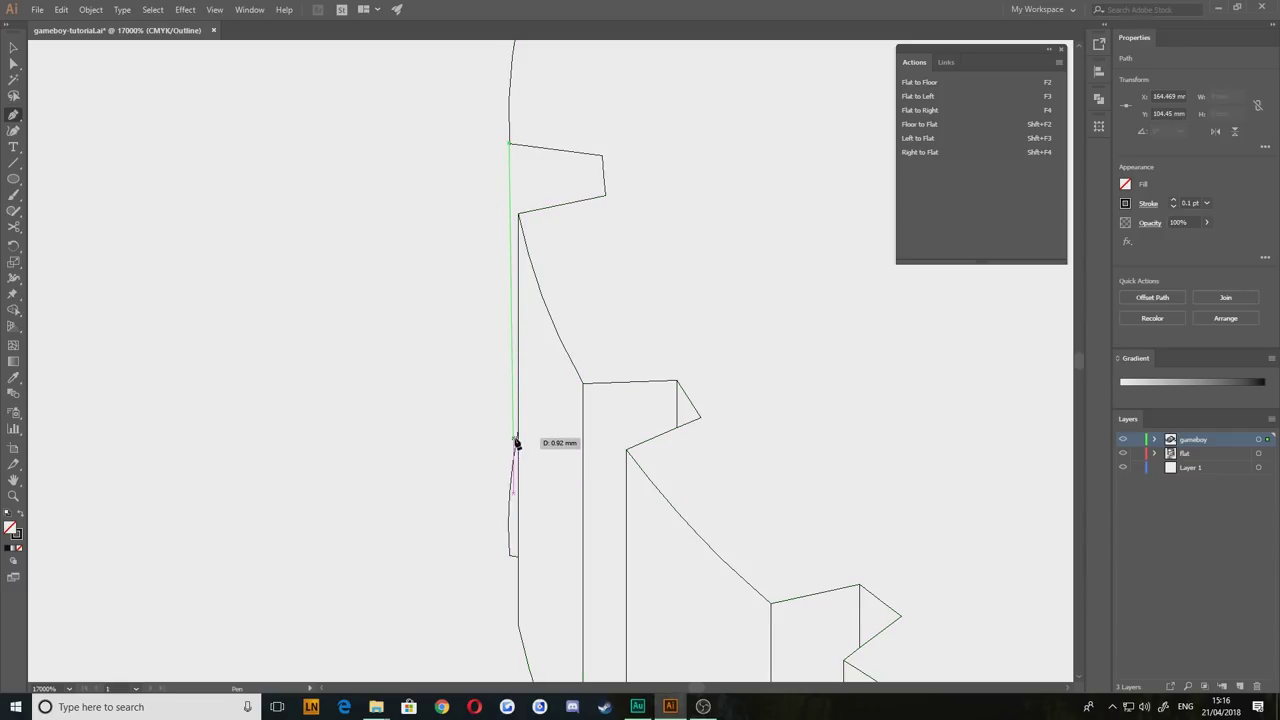
{"action": "left_click", "coordinate": [515, 435]}
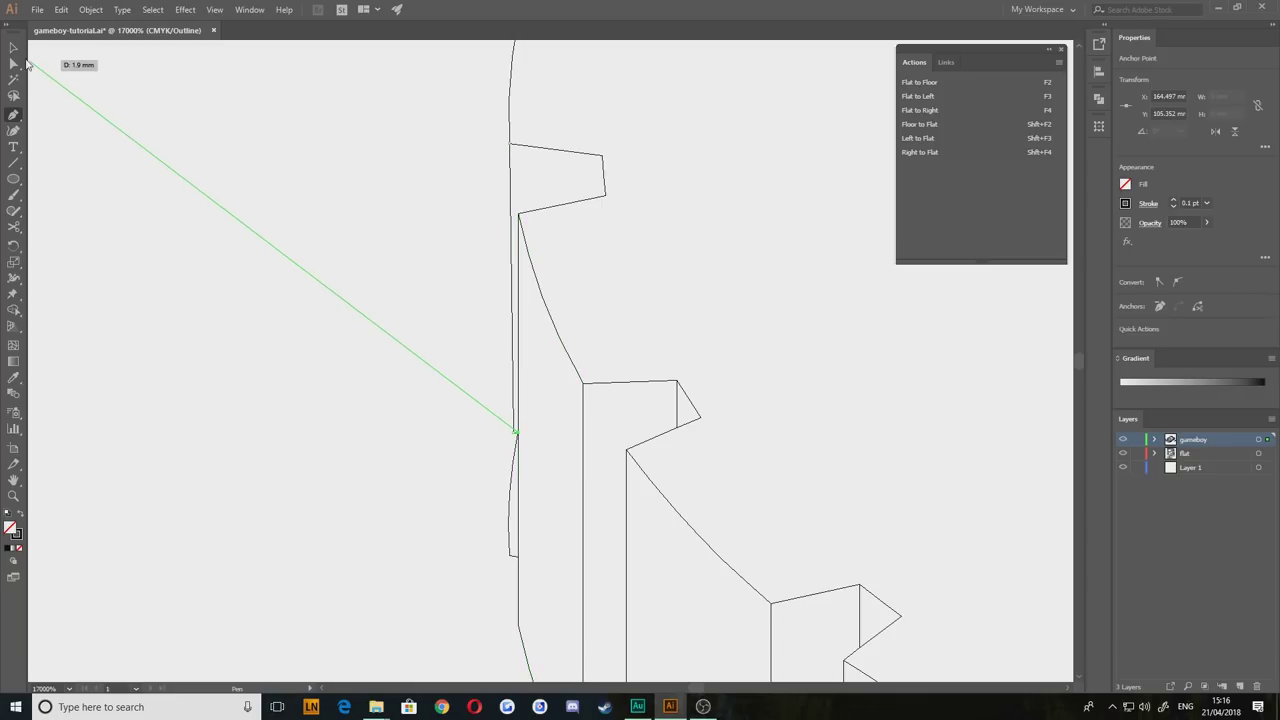
{"action": "left_click", "coordinate": [14, 47]}
{"action": "left_click", "coordinate": [427, 426]}
Step: Select all pieces of the isometric notched wheel and group them
{"action": "scroll", "coordinate": [422, 438], "scroll_direction": "down", "scroll_amount": 3}
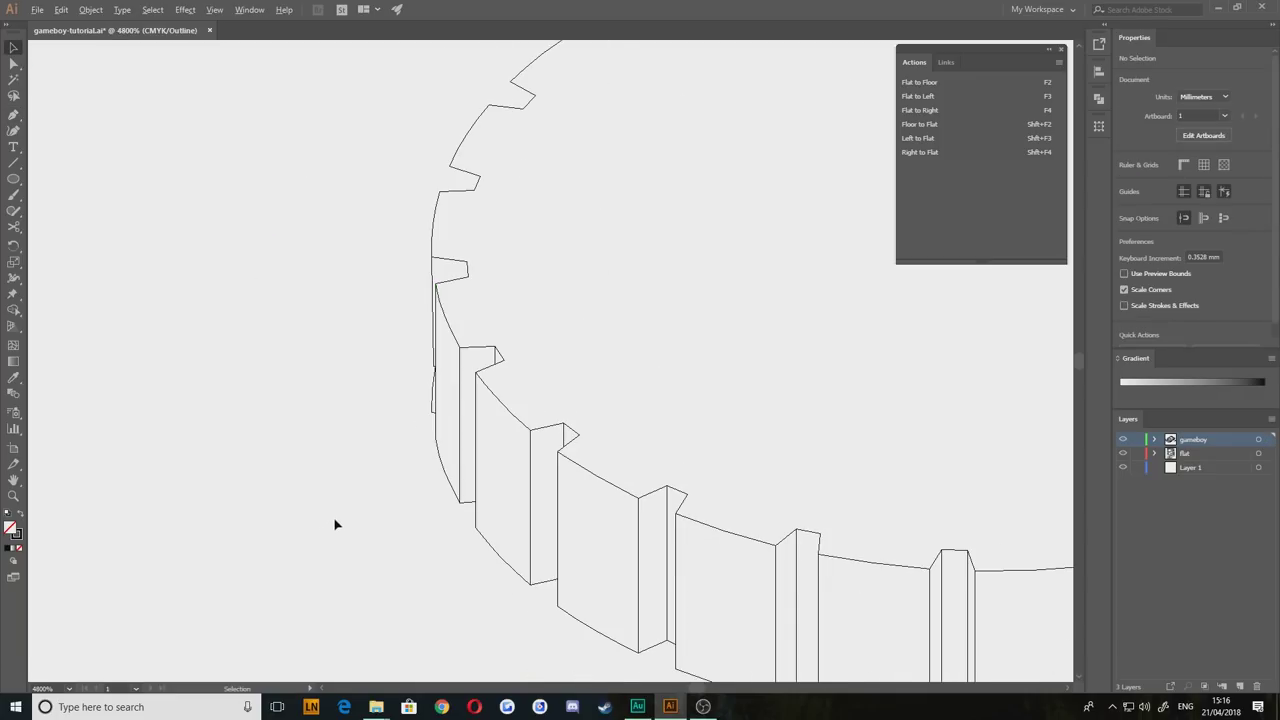
{"action": "scroll", "coordinate": [340, 530], "scroll_direction": "down", "scroll_amount": 1}
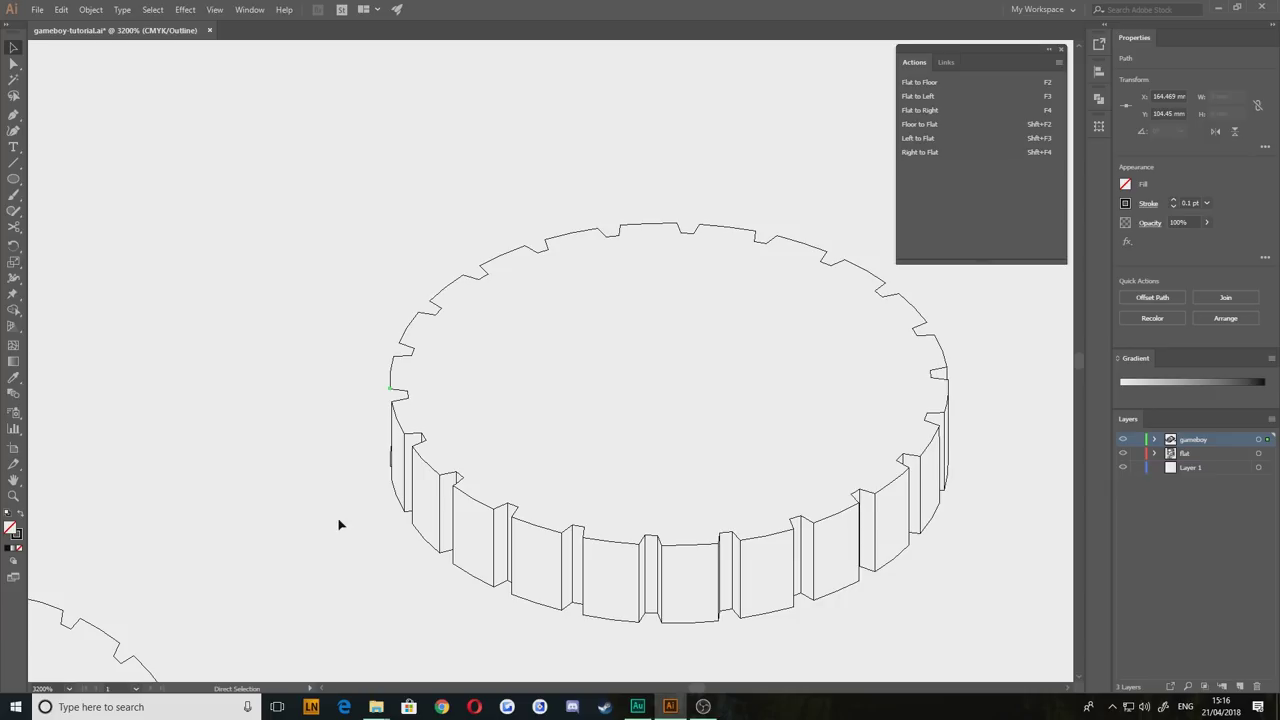
{"action": "left_click_drag", "start_coordinate": [351, 617], "coordinate": [171, 493]}
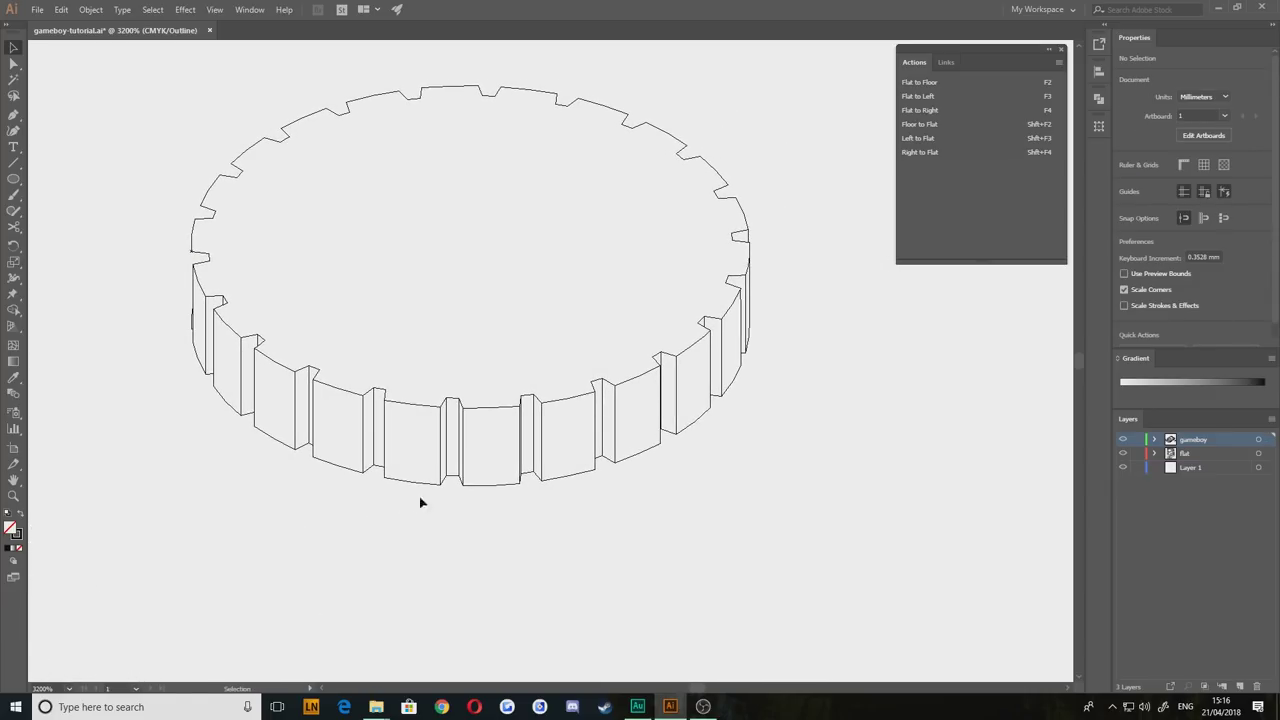
{"action": "scroll", "coordinate": [537, 363], "scroll_direction": "down", "scroll_amount": 3}
{"action": "left_click_drag", "start_coordinate": [434, 389], "coordinate": [558, 401]}
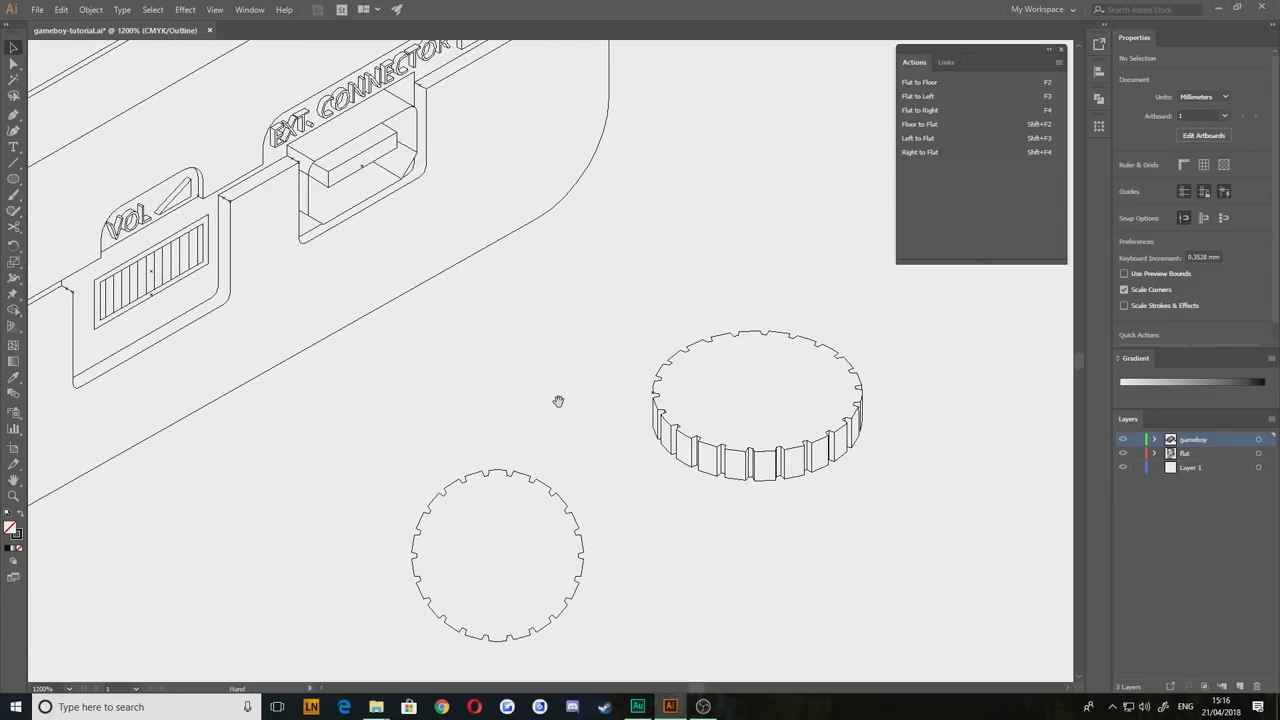
{"action": "left_click_drag", "start_coordinate": [885, 518], "coordinate": [622, 306]}
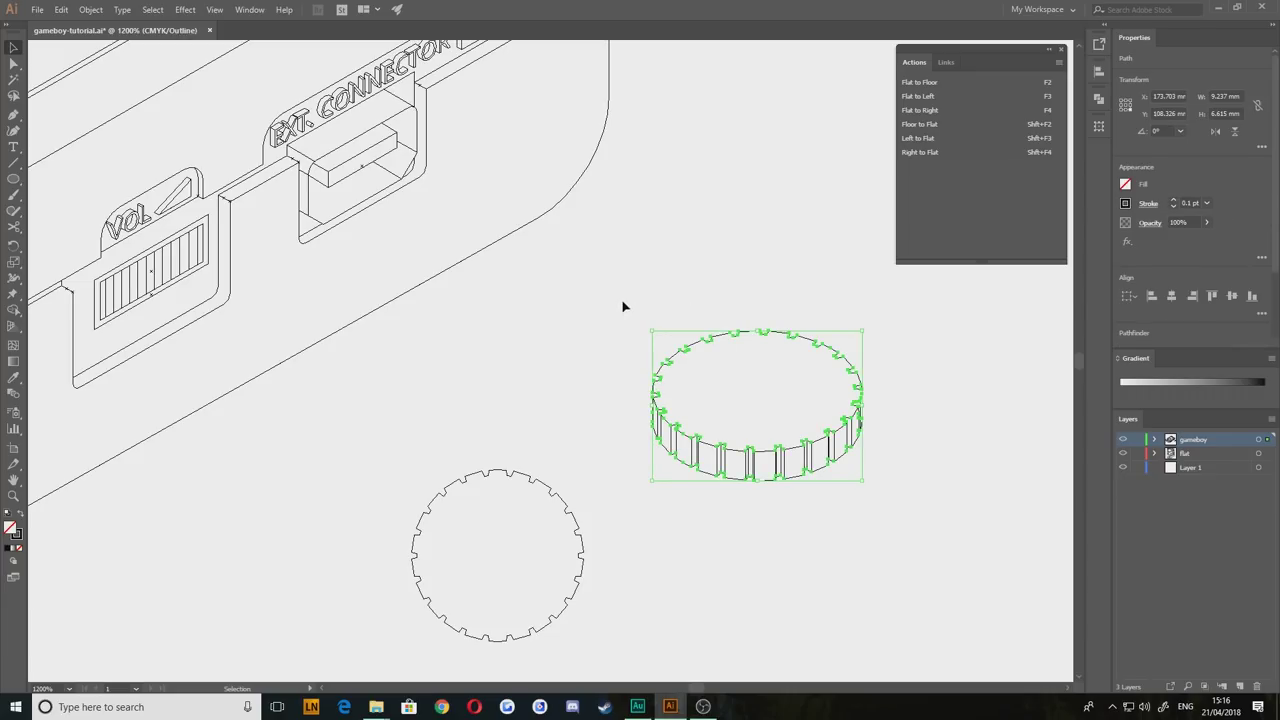
{"action": "key", "text": "ctrl+g"}
Step: Move the grouped wheel over the slatted VOL panel and scale it down proportionally to about 7.8 × 5.58 mm
{"action": "scroll", "coordinate": [589, 463], "scroll_direction": "left", "scroll_amount": 5}
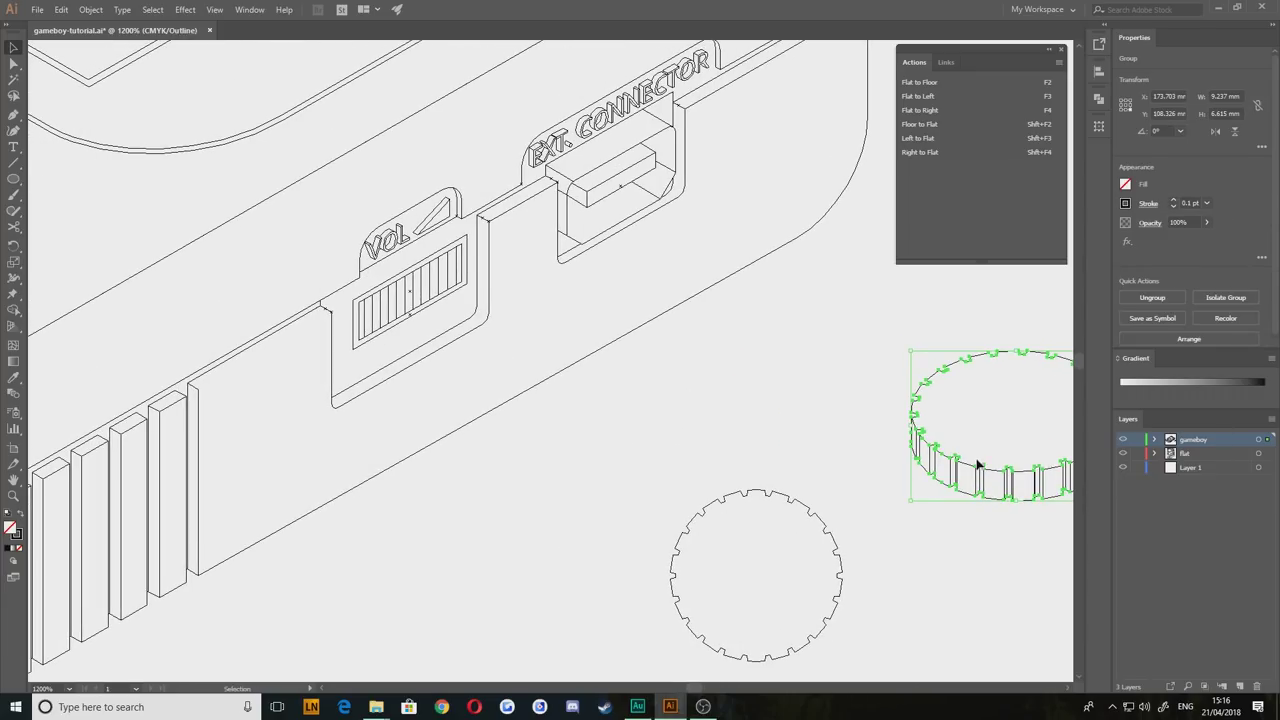
{"action": "left_click_drag", "start_coordinate": [993, 478], "coordinate": [424, 480]}
{"action": "scroll", "coordinate": [377, 358], "scroll_direction": "up", "scroll_amount": 2}
{"action": "scroll", "coordinate": [377, 358], "scroll_direction": "up", "scroll_amount": 1}
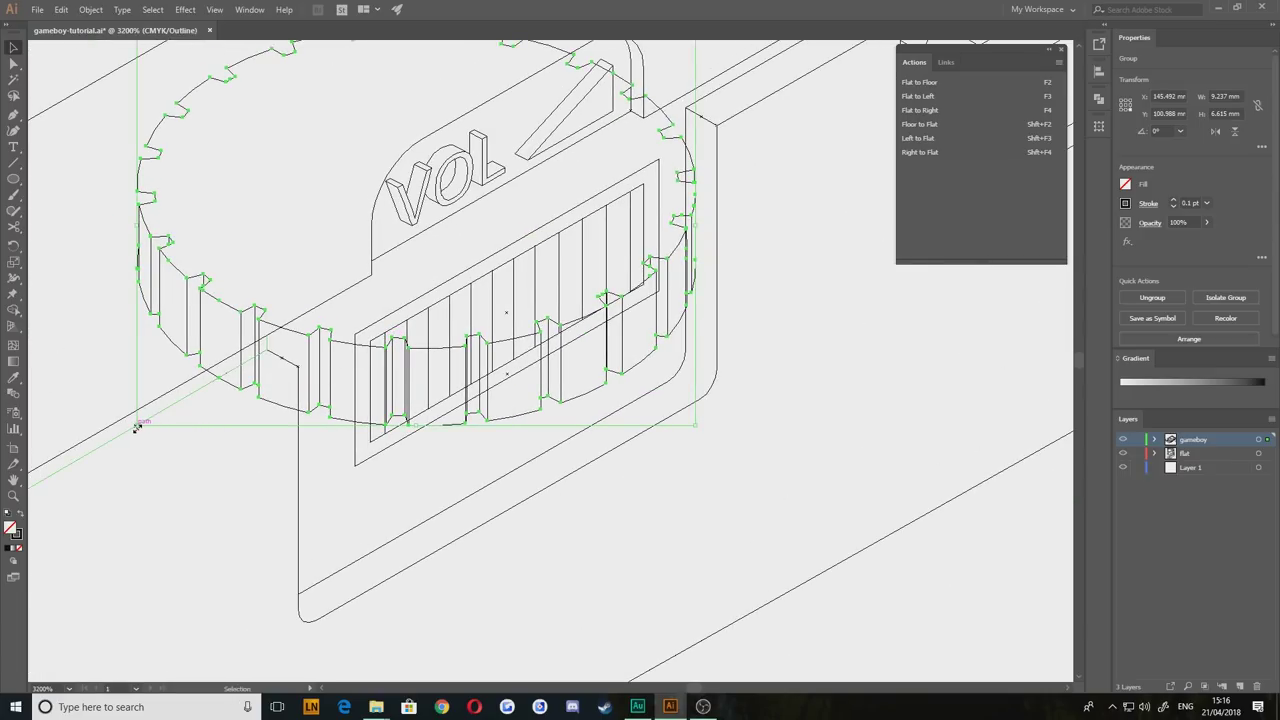
{"action": "left_click_drag", "start_coordinate": [138, 427], "coordinate": [224, 362]}
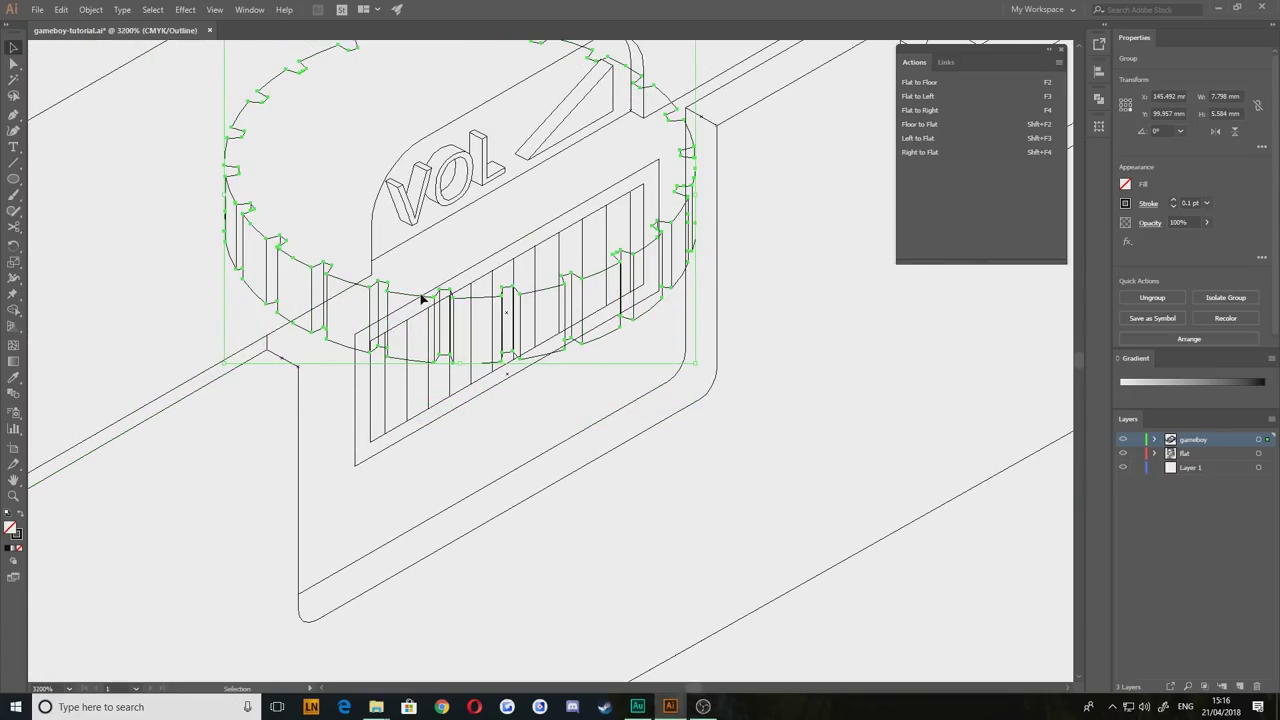
{"action": "left_click_drag", "start_coordinate": [422, 298], "coordinate": [383, 363]}
Step: Scale the wheel to about 7.49 × 5.36 mm and fit its right side just inside the VOL opening's right edge
{"action": "scroll", "coordinate": [625, 215], "scroll_direction": "up", "scroll_amount": 5}
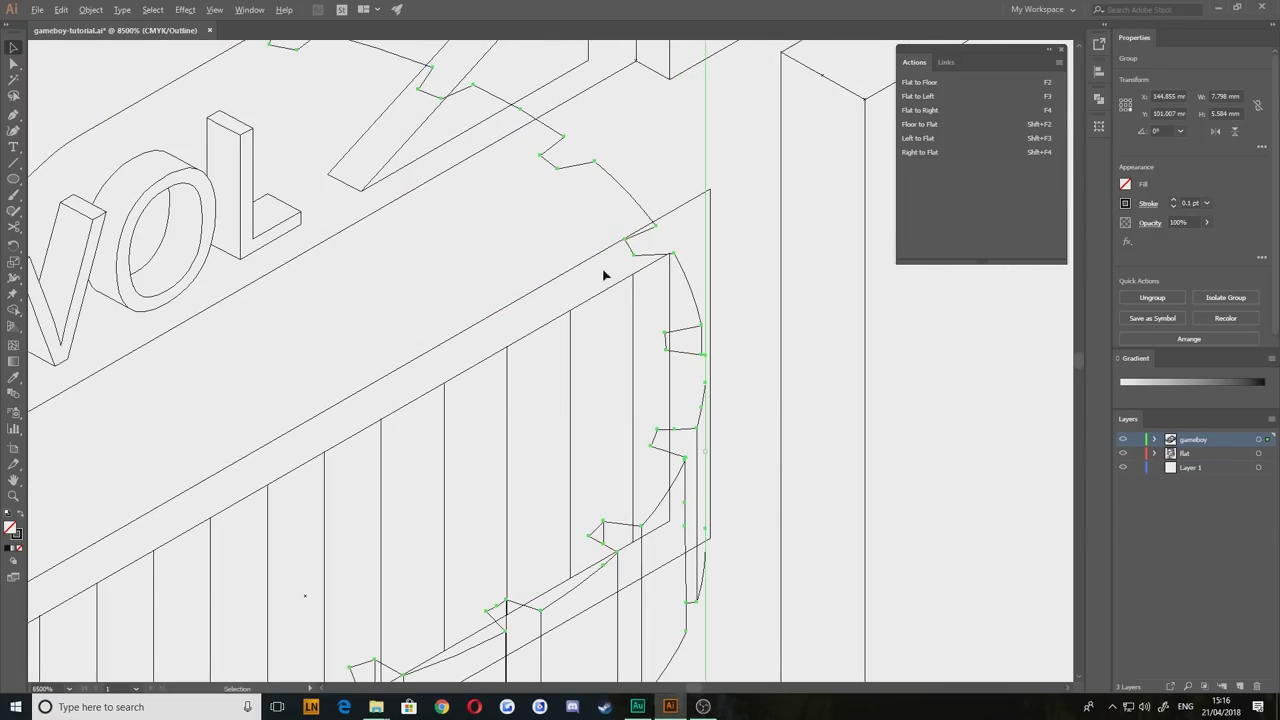
{"action": "left_click_drag", "start_coordinate": [623, 306], "coordinate": [514, 290]}
{"action": "left_click", "coordinate": [530, 291]}
{"action": "scroll", "coordinate": [516, 315], "scroll_direction": "down", "scroll_amount": 4}
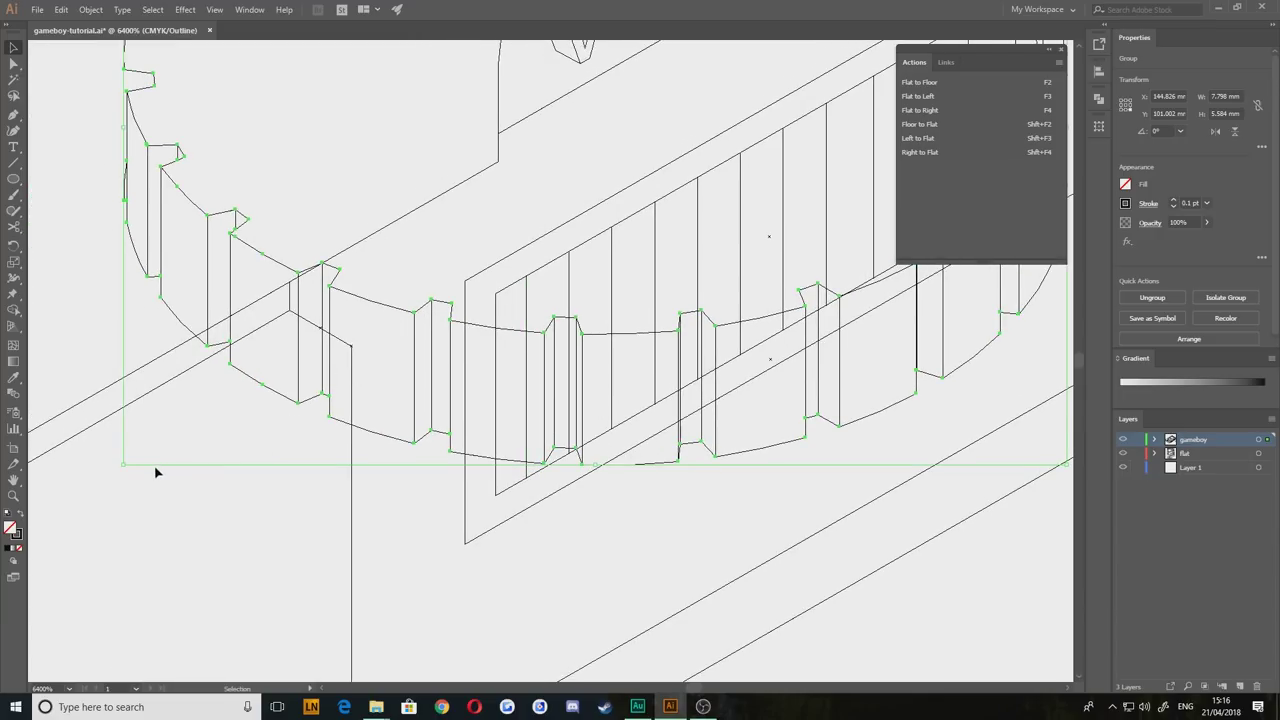
{"action": "left_click_drag", "start_coordinate": [123, 465], "coordinate": [163, 443]}
{"action": "left_click_drag", "start_coordinate": [500, 277], "coordinate": [258, 358]}
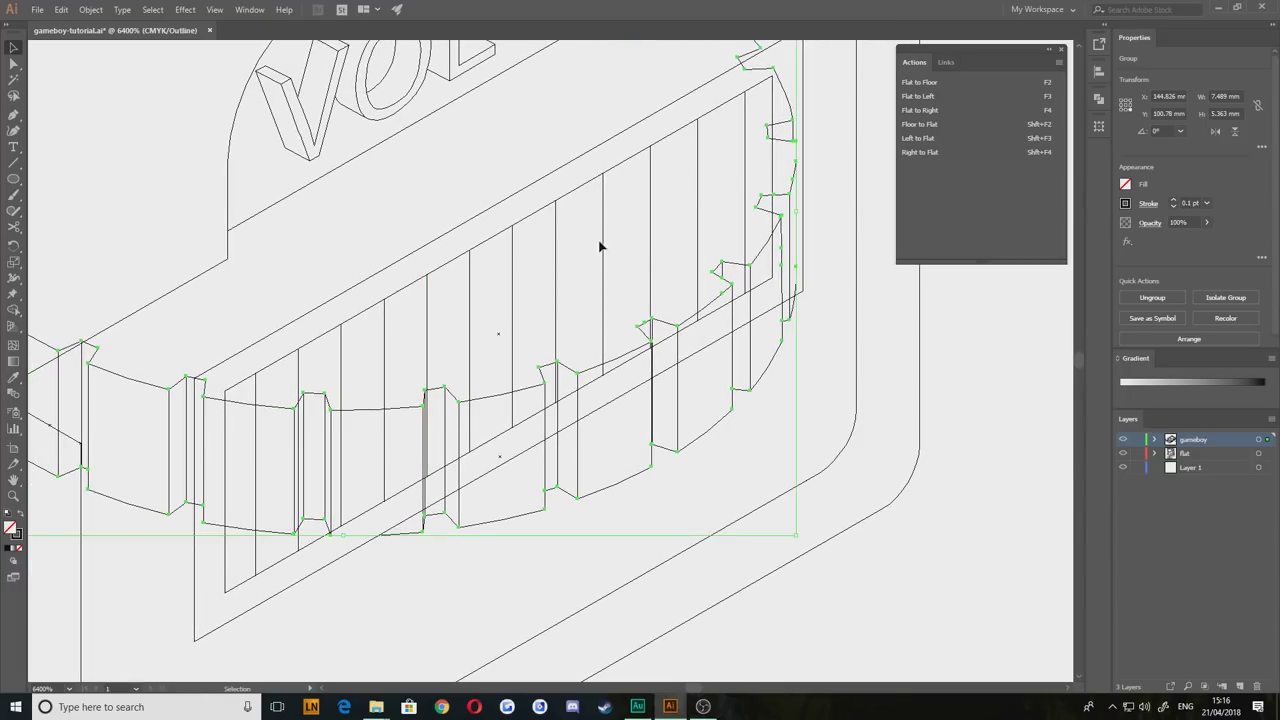
{"action": "left_click_drag", "start_coordinate": [735, 268], "coordinate": [733, 281]}
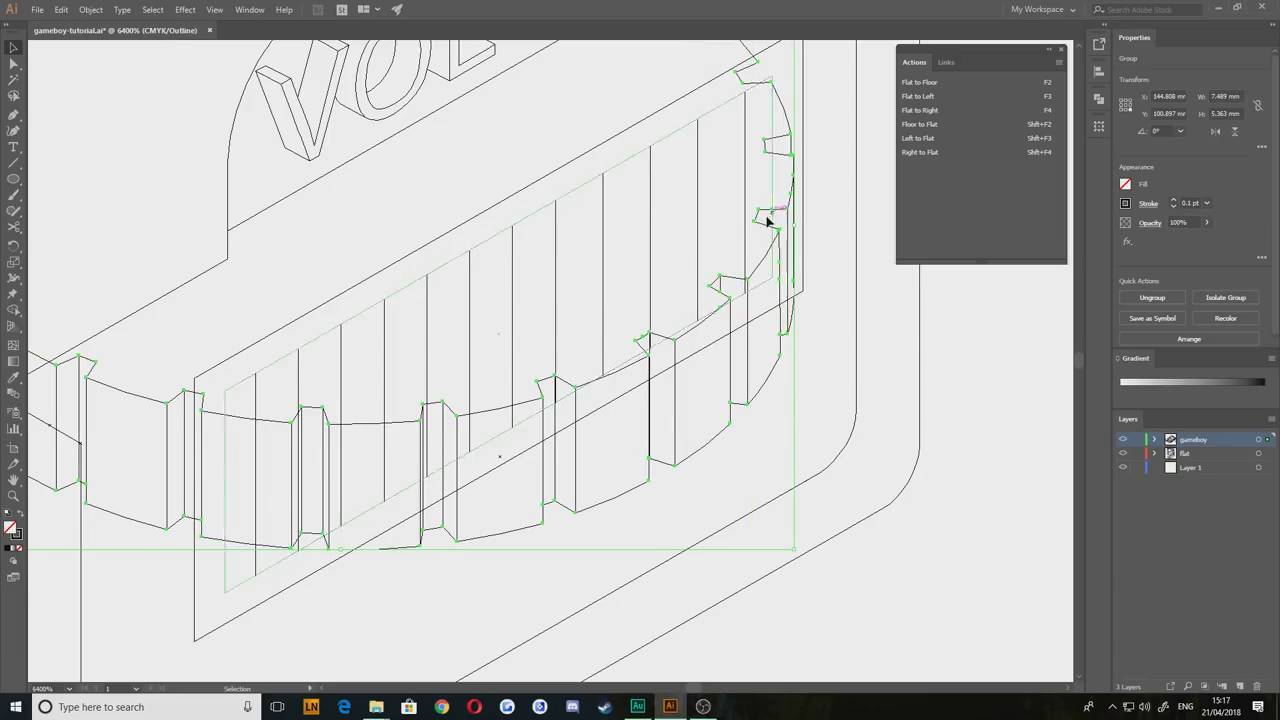
Step: Move the wheel together with a copy of the inner slatted VOL panel to the empty area beside the Game Boy
{"action": "left_click", "coordinate": [353, 320]}
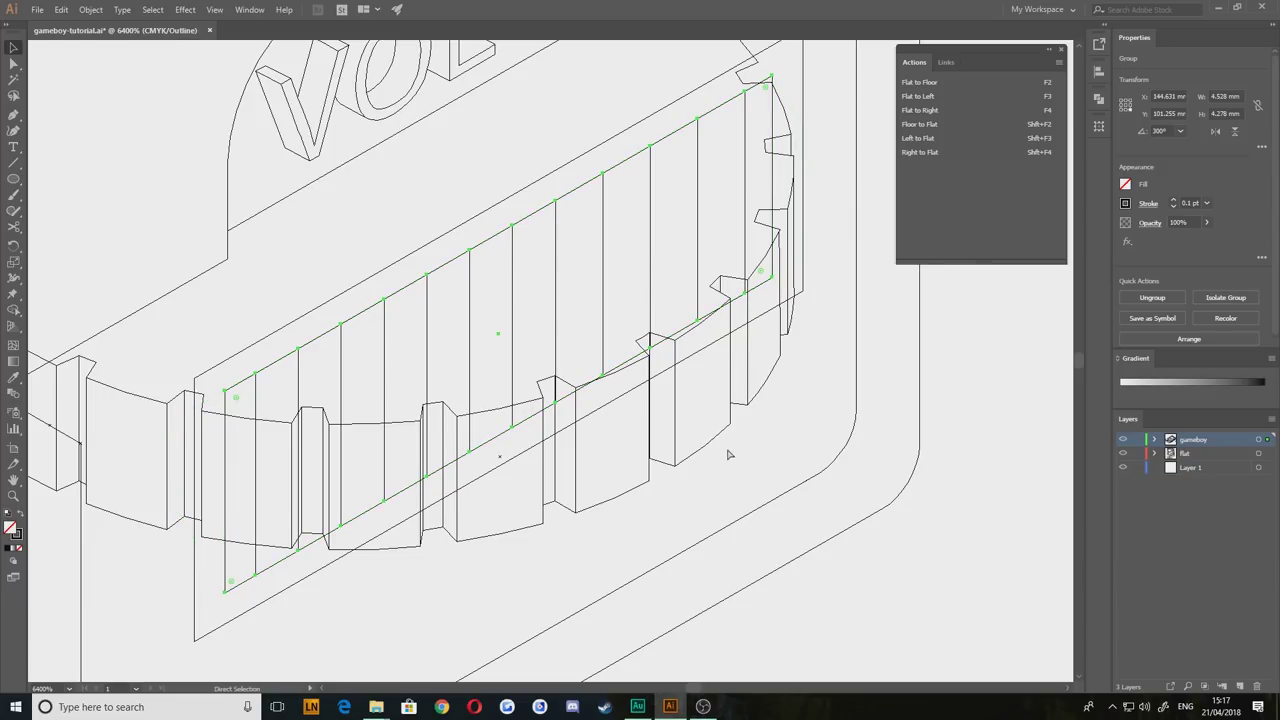
{"action": "key", "text": "v"}
{"action": "left_click", "coordinate": [677, 437]}
{"action": "scroll", "coordinate": [729, 414], "scroll_direction": "down", "scroll_amount": 4}
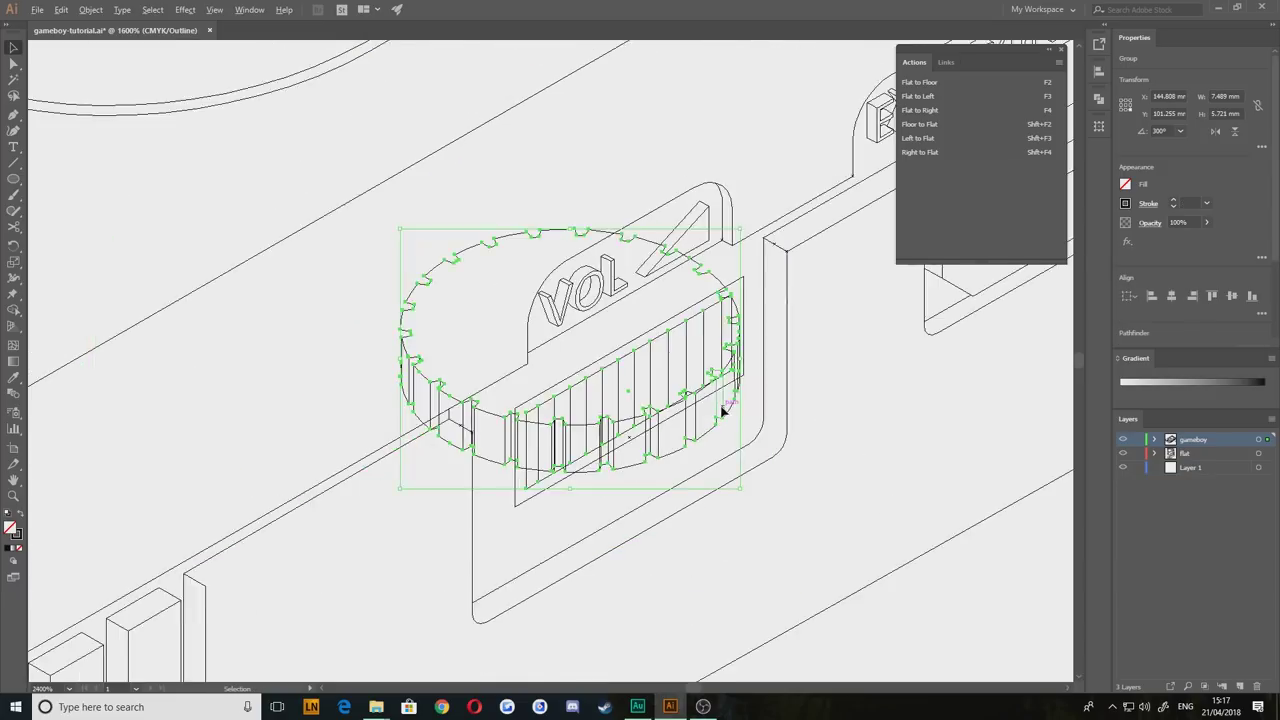
{"action": "left_click_drag", "start_coordinate": [540, 394], "coordinate": [930, 421]}
{"action": "left_click_drag", "start_coordinate": [842, 468], "coordinate": [325, 428]}
{"action": "left_click_drag", "start_coordinate": [568, 368], "coordinate": [889, 366]}
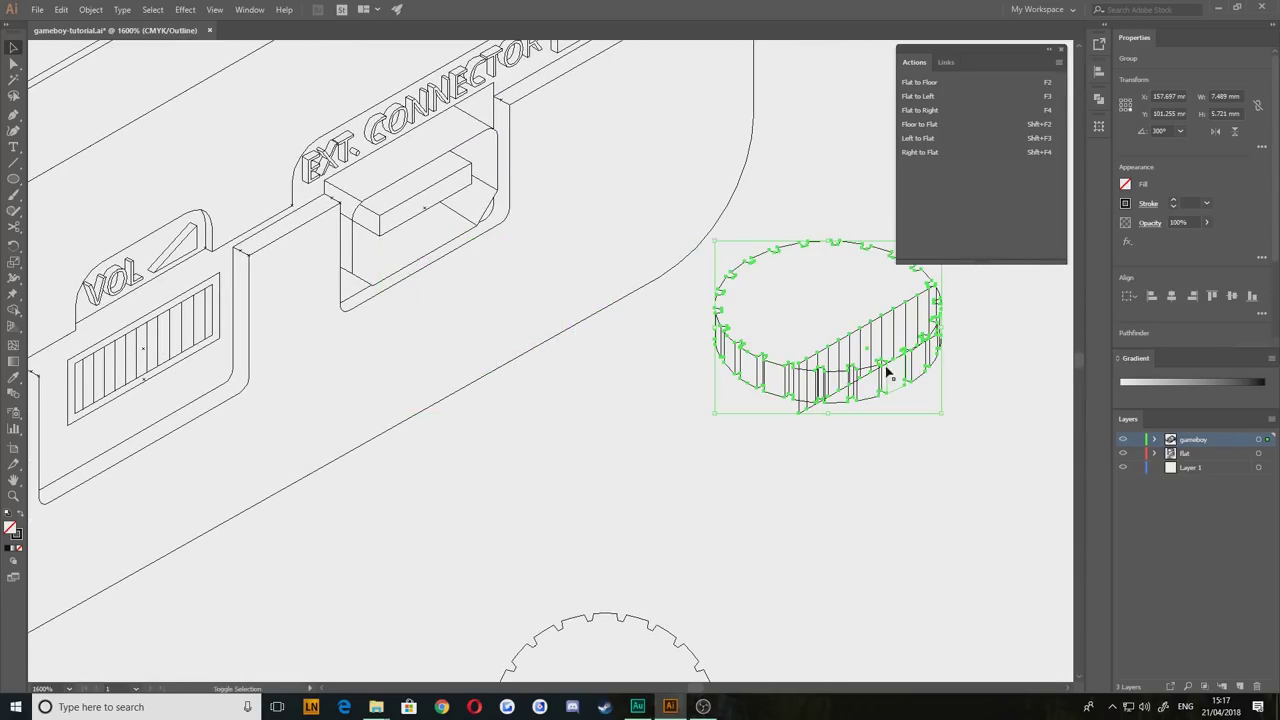
{"action": "left_click", "coordinate": [857, 483]}
{"action": "left_click_drag", "start_coordinate": [857, 483], "coordinate": [565, 493]}
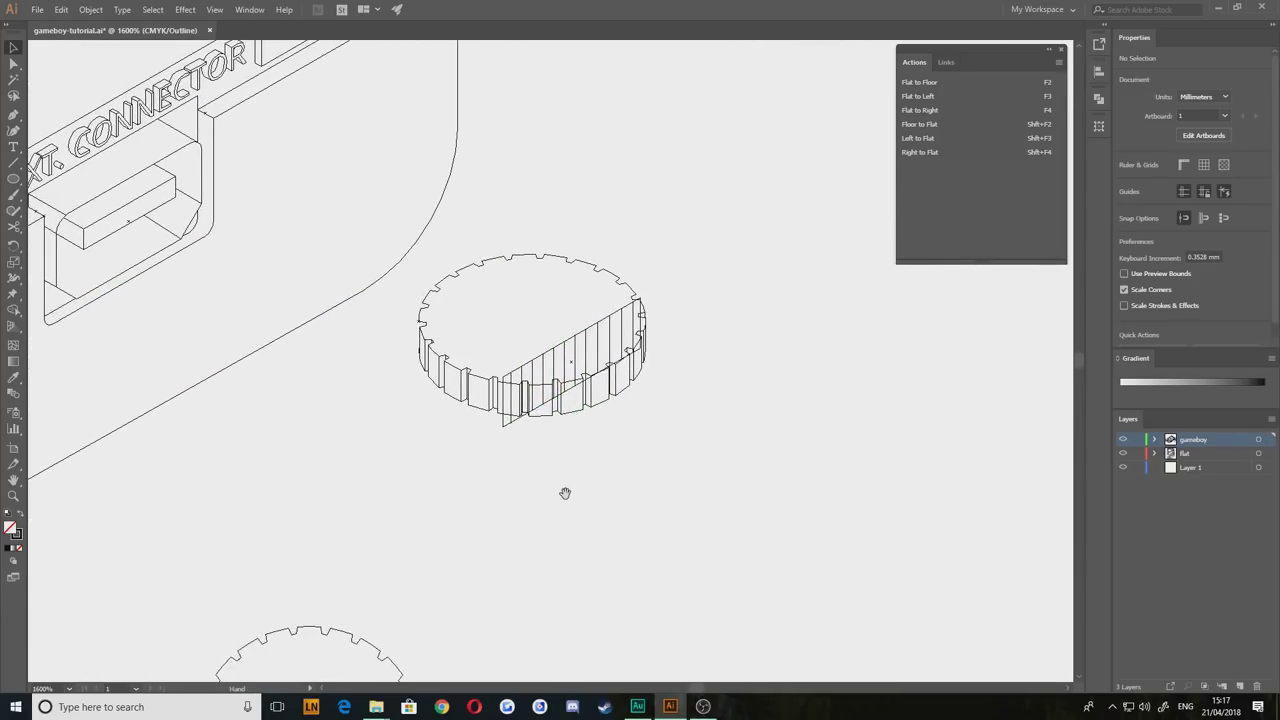
Step: Isolate the copied panel group and delete its vertical slat lines except the one nearest the right end
{"action": "left_click", "coordinate": [540, 358]}
{"action": "scroll", "coordinate": [540, 358], "scroll_direction": "up", "scroll_amount": 4}
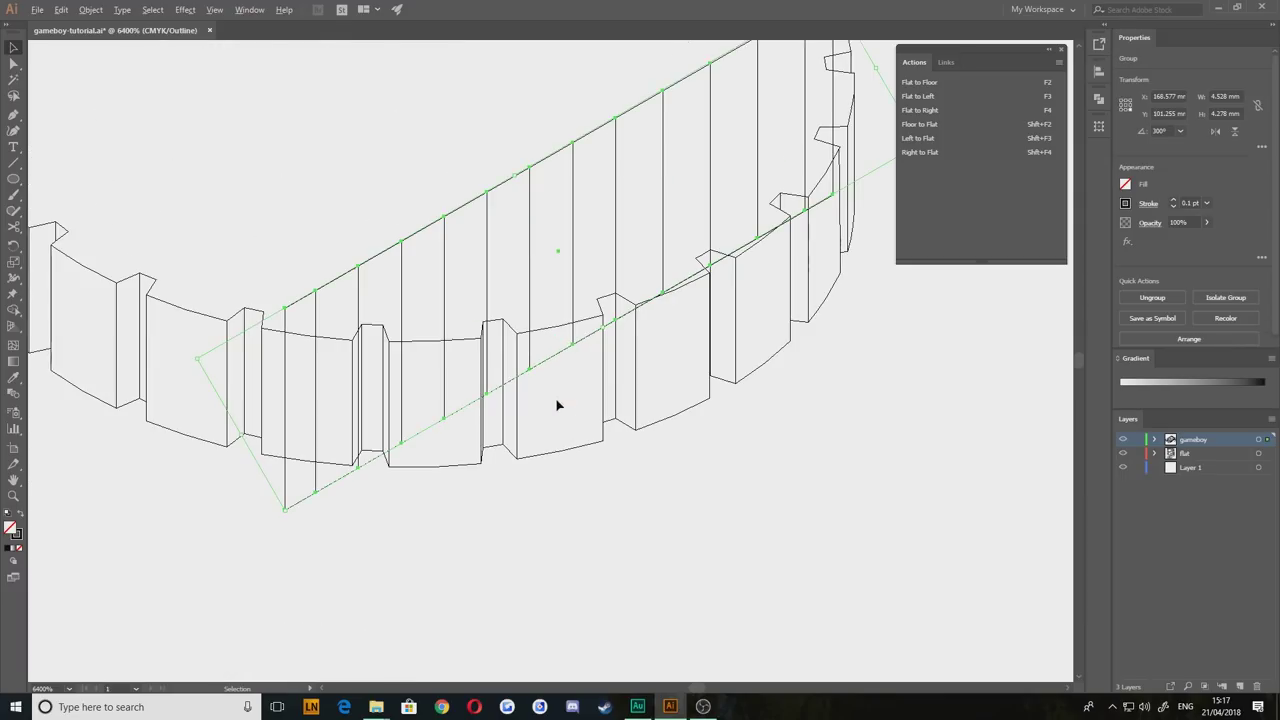
{"action": "double_click", "coordinate": [423, 232]}
{"action": "left_click", "coordinate": [423, 232]}
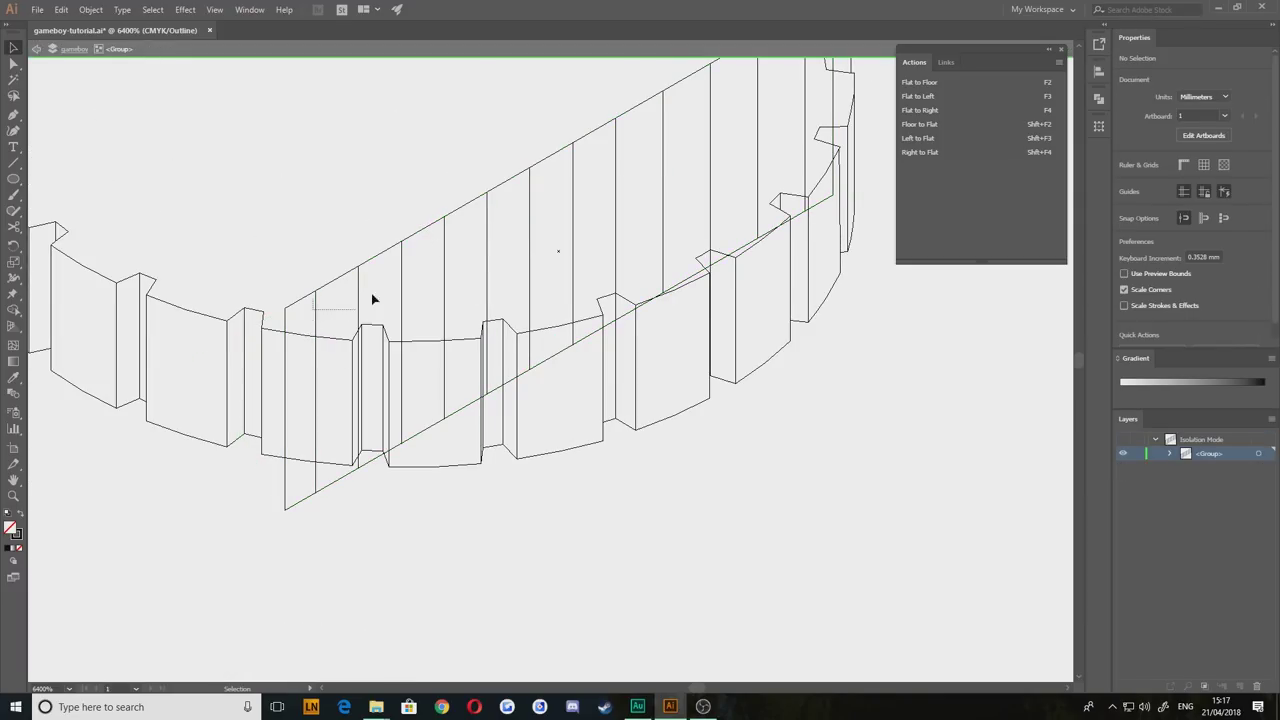
{"action": "left_click_drag", "start_coordinate": [423, 308], "coordinate": [453, 304]}
{"action": "key", "text": "Delete"}
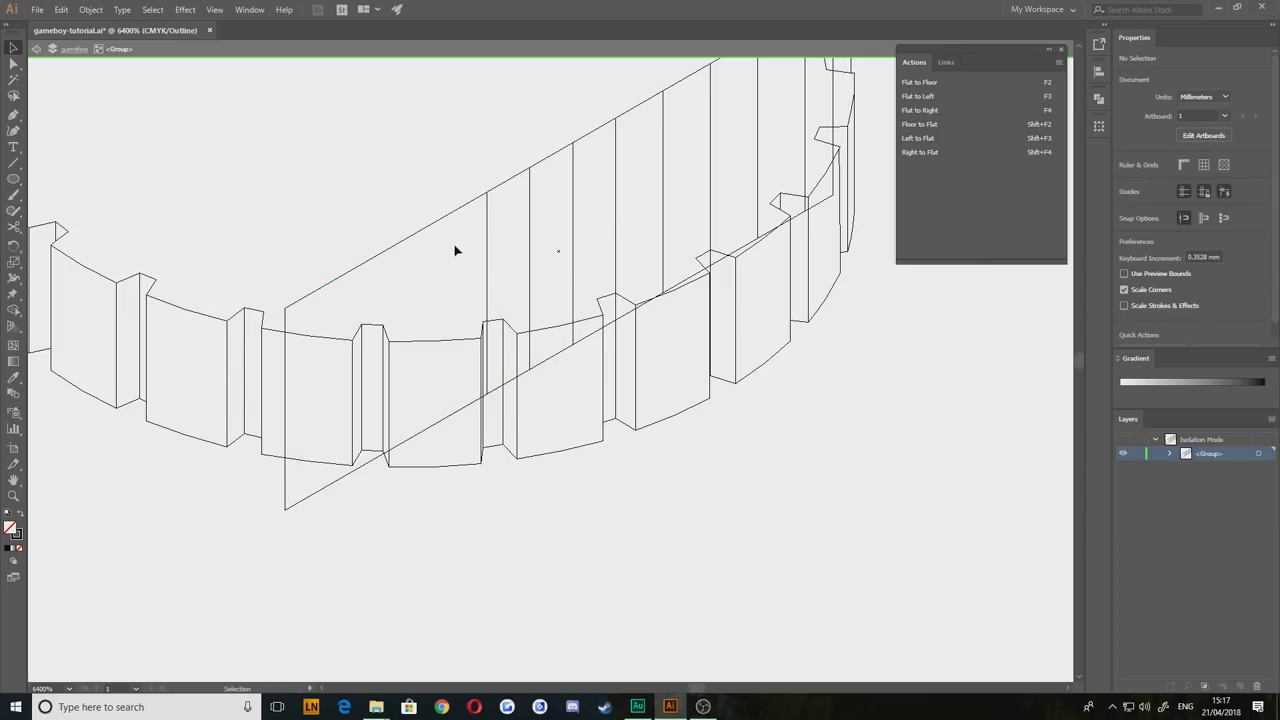
{"action": "key", "text": "Delete"}
{"action": "left_click_drag", "start_coordinate": [617, 240], "coordinate": [471, 310]}
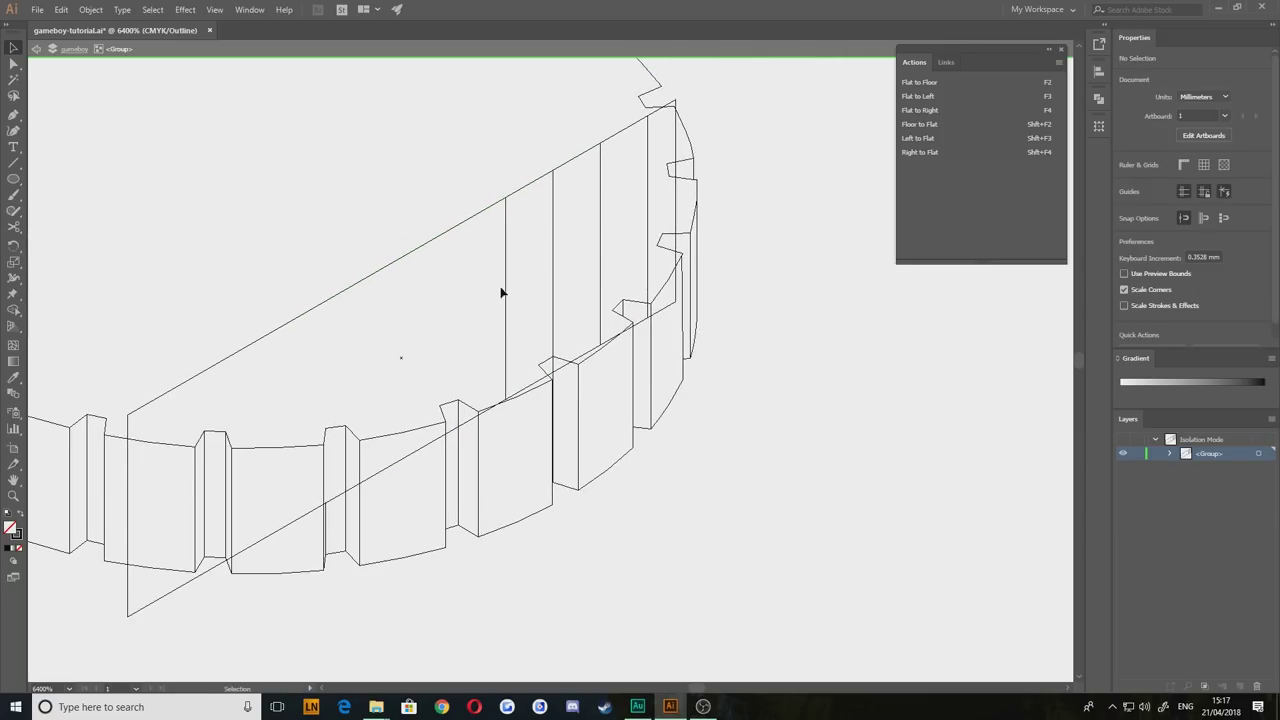
{"action": "left_click_drag", "start_coordinate": [646, 232], "coordinate": [654, 231]}
{"action": "key", "text": "Delete"}
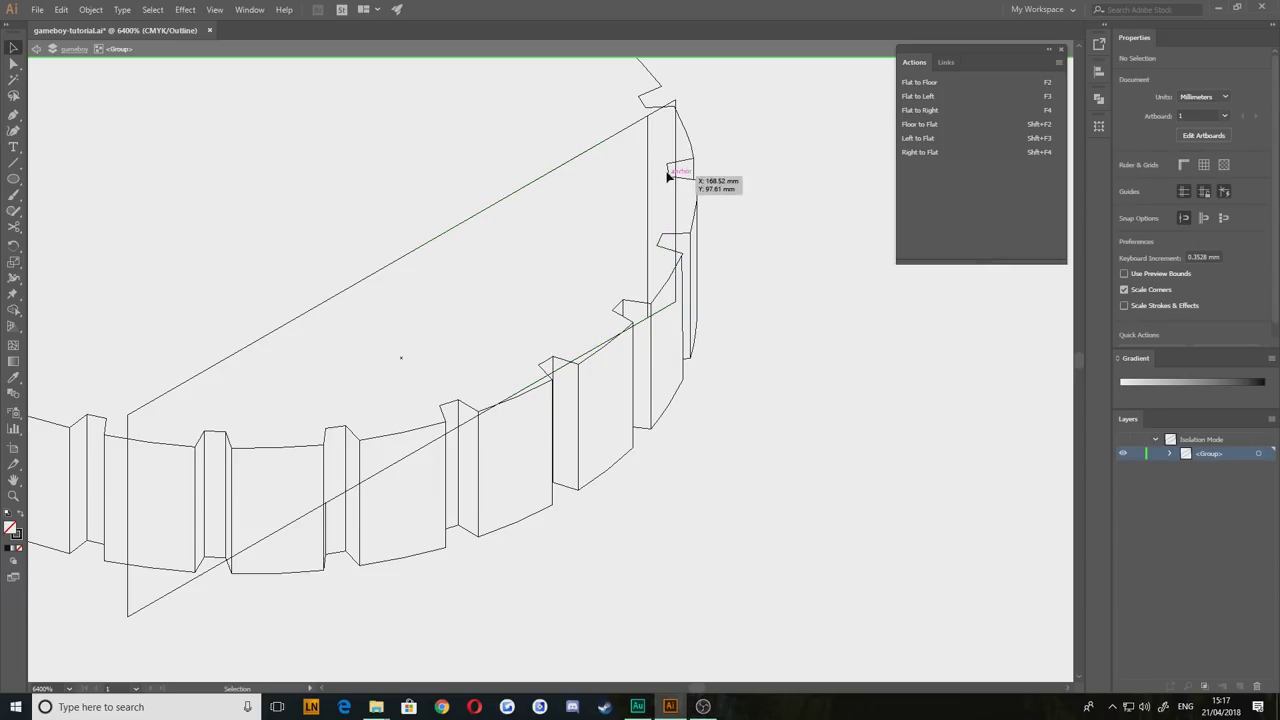
{"action": "left_click", "coordinate": [677, 145]}
{"action": "left_click", "coordinate": [645, 192]}
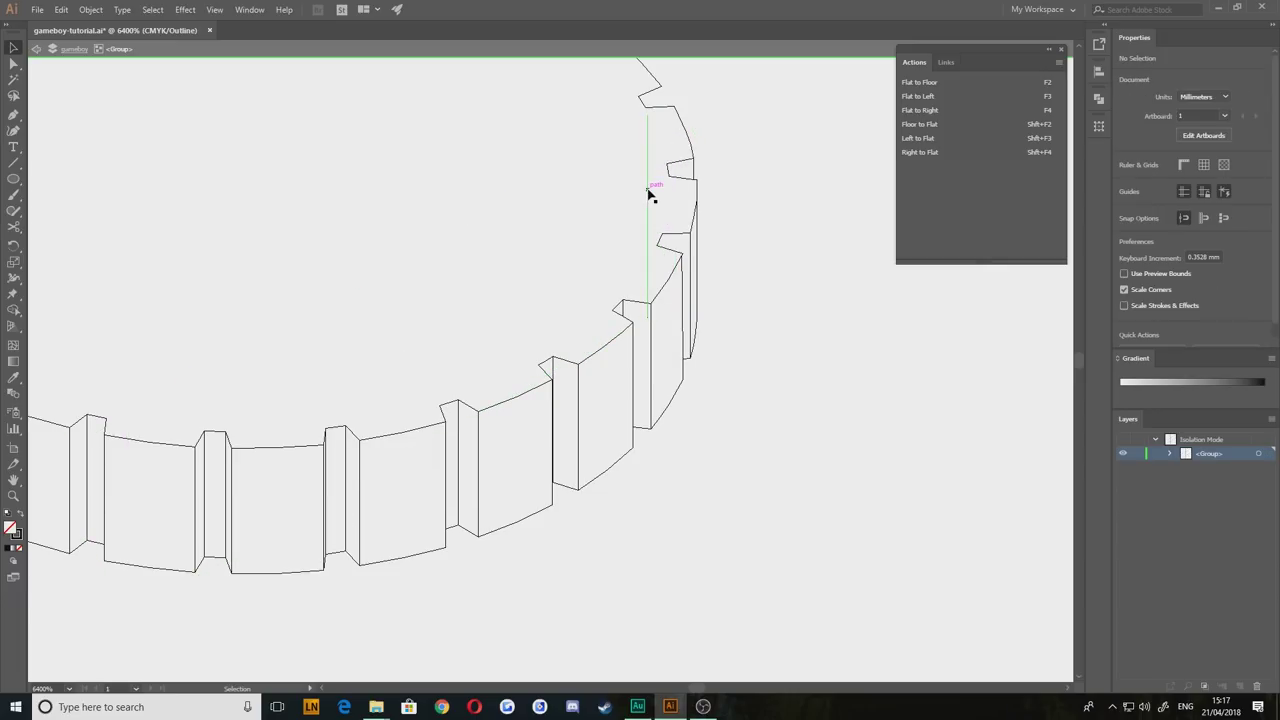
{"action": "key", "text": "ctrl+z"}
Step: Delete the last vertical slat line from the copied panel, keeping its outline, and leave isolation mode
{"action": "left_click", "coordinate": [621, 170]}
{"action": "left_click", "coordinate": [648, 168]}
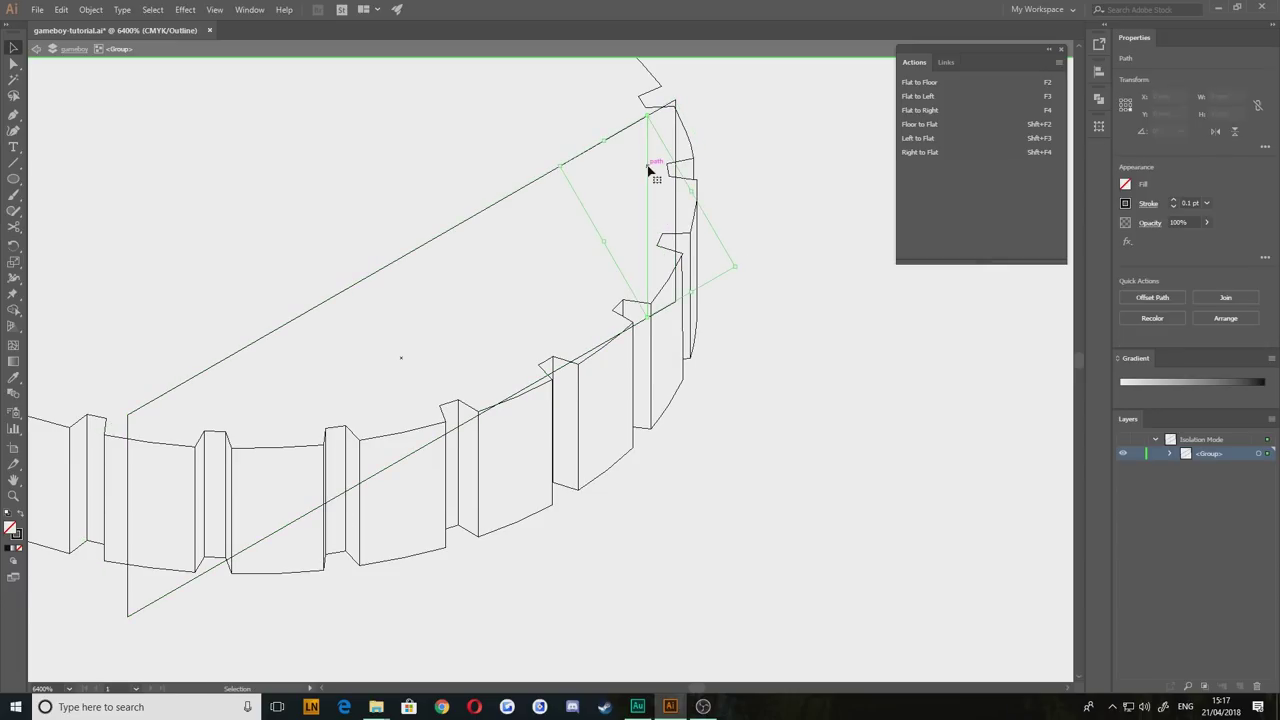
{"action": "key", "text": "Delete"}
{"action": "left_click_drag", "start_coordinate": [444, 237], "coordinate": [543, 296]}
{"action": "scroll", "coordinate": [547, 312], "scroll_direction": "down", "scroll_amount": 3}
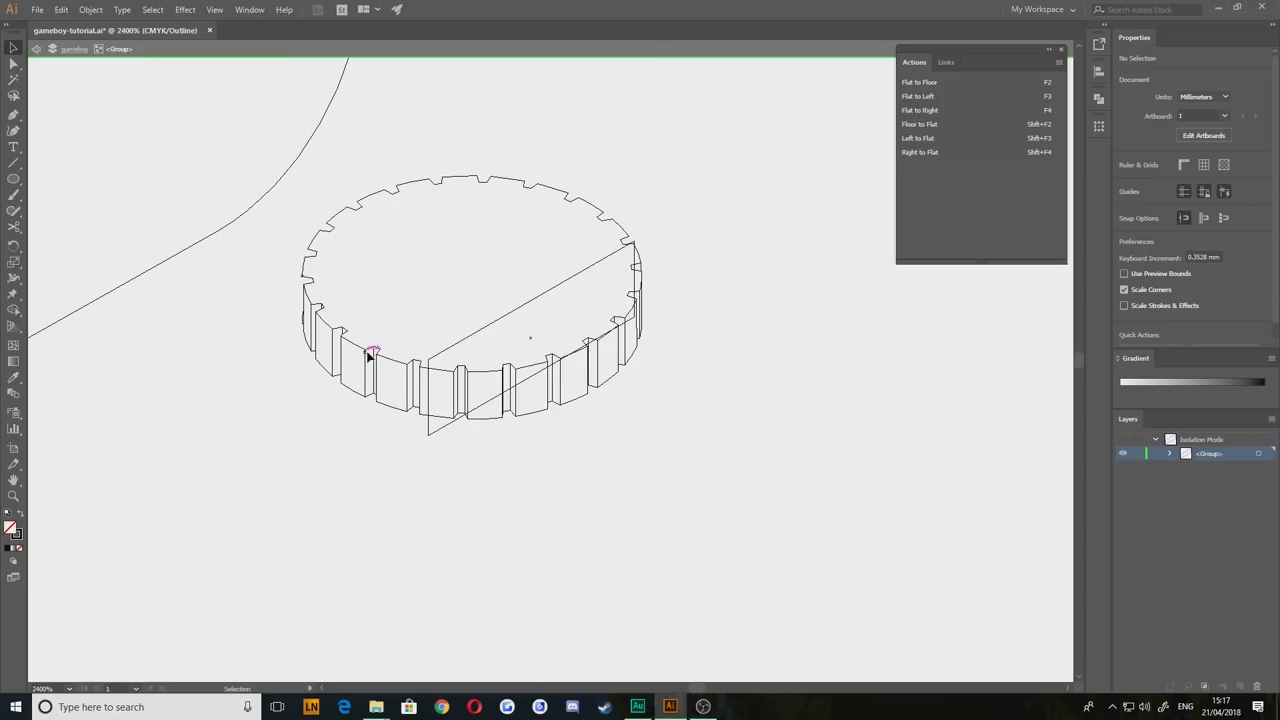
{"action": "double_click", "coordinate": [273, 396]}
Step: Duplicate the wheel group horizontally to the right as a spare copy
{"action": "left_click", "coordinate": [308, 298]}
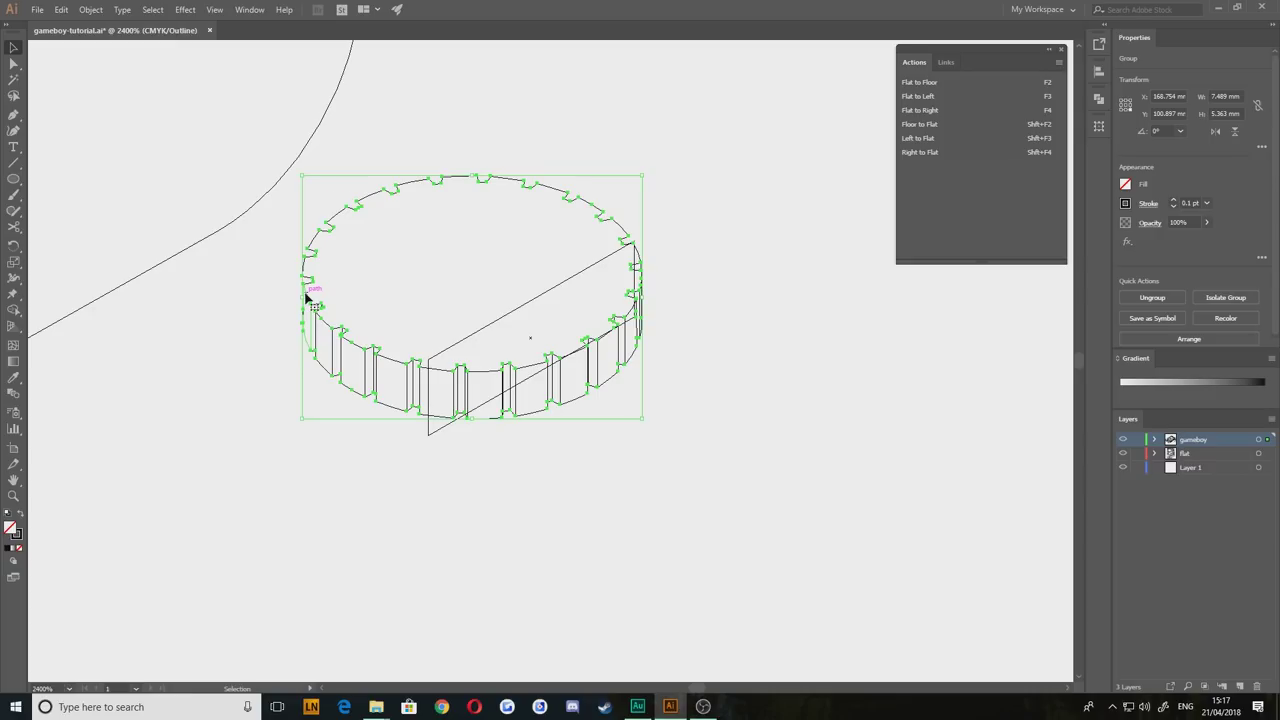
{"action": "left_click_drag", "start_coordinate": [500, 180], "coordinate": [884, 182]}
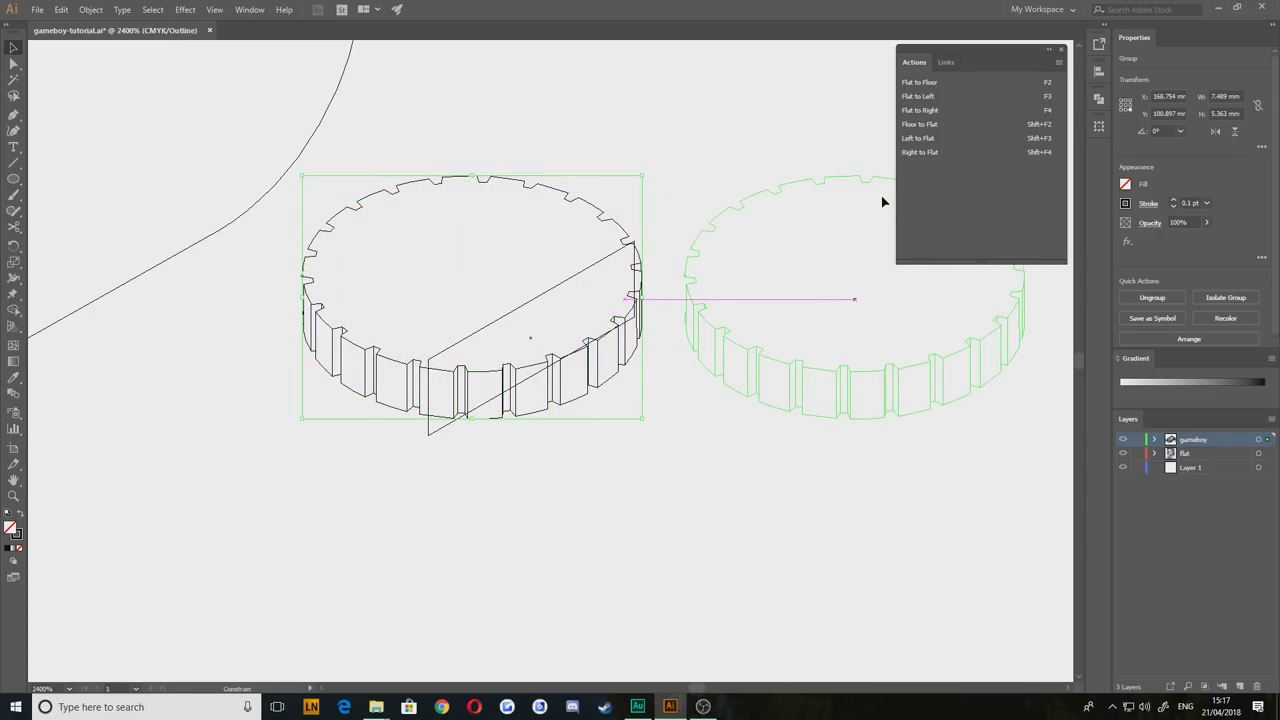
{"action": "left_click", "coordinate": [591, 443]}
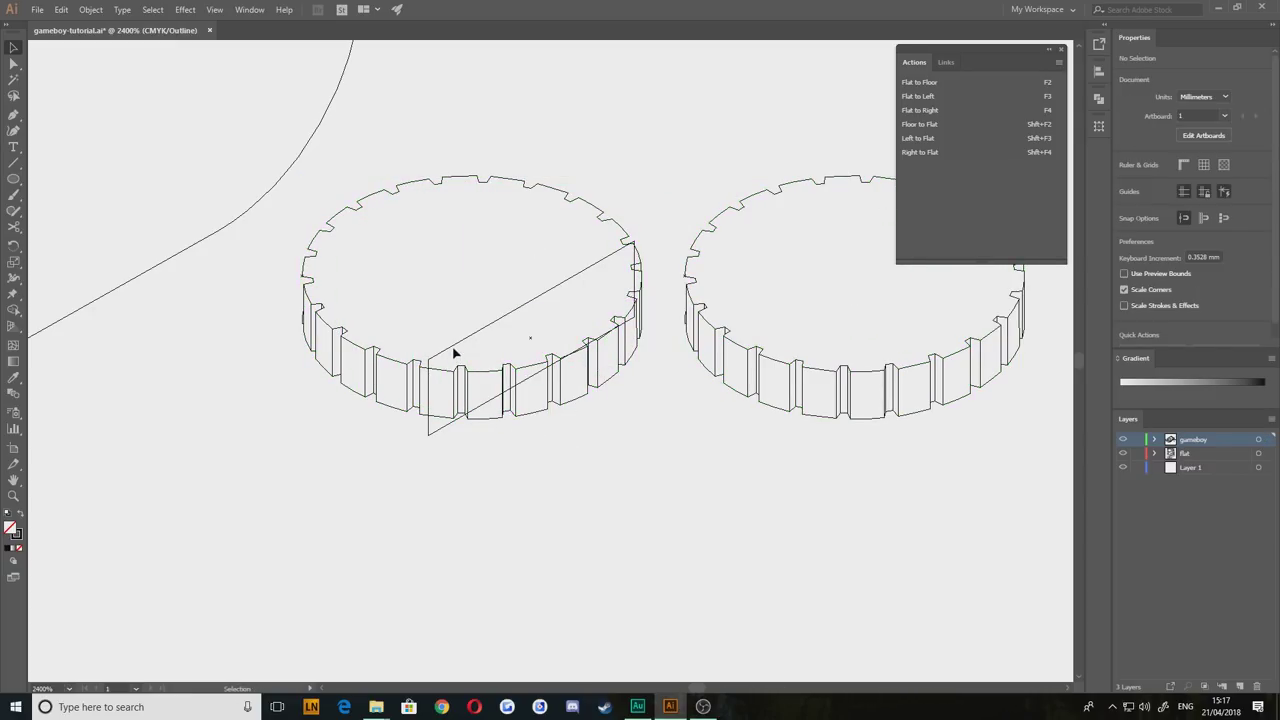
Step: Trim away the part of the notched wheel behind the panel outline's upper slanted edge with the Shape Builder tool
{"action": "left_click", "coordinate": [518, 315]}
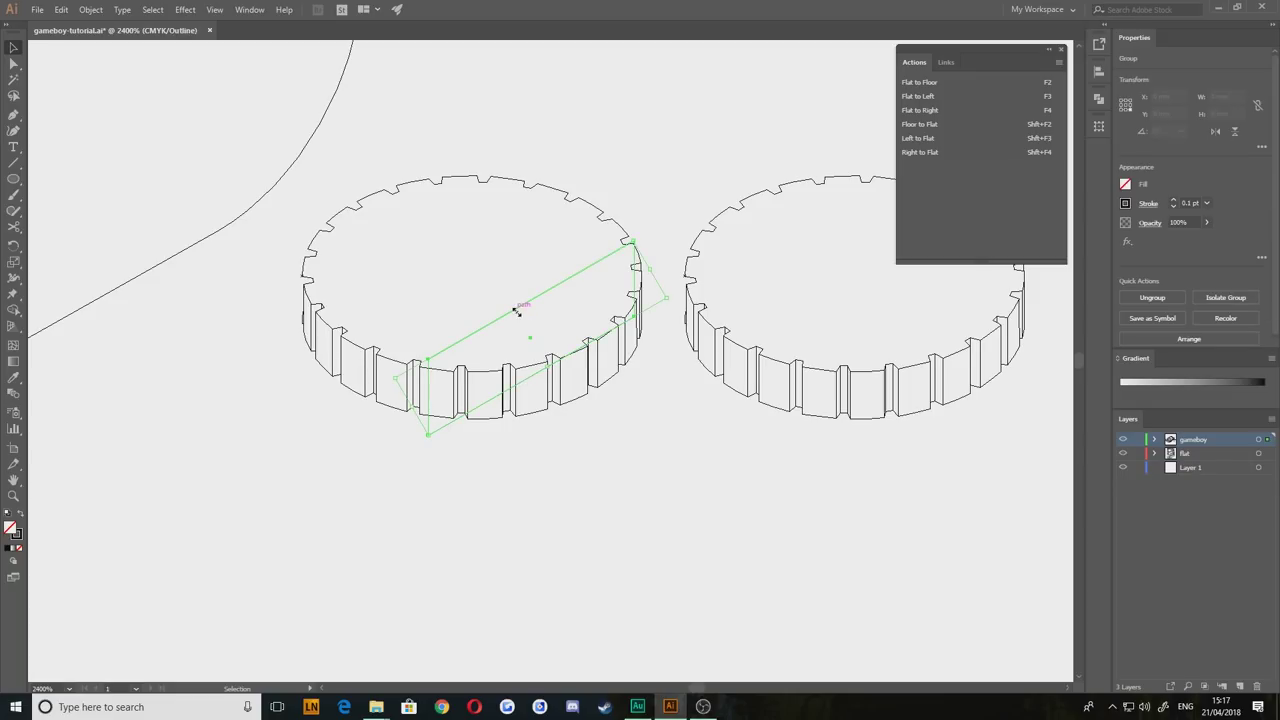
{"action": "left_click", "coordinate": [510, 181], "text": "shift"}
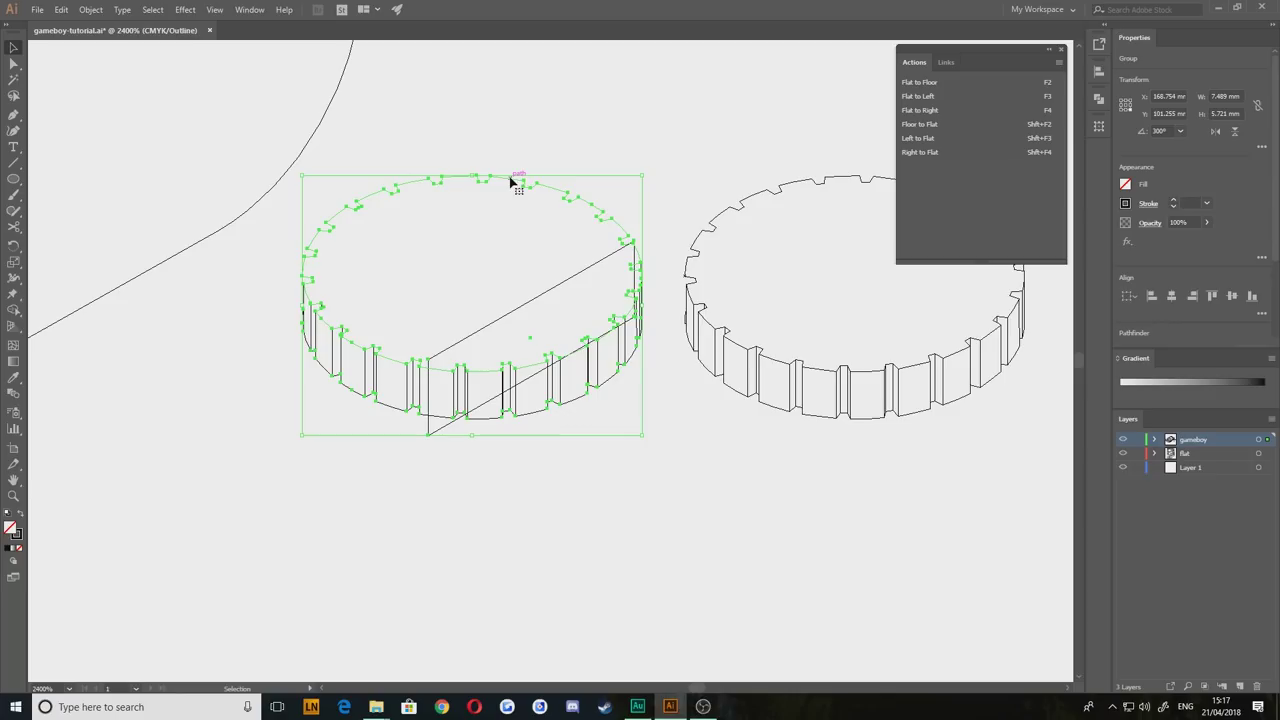
{"action": "left_click_drag", "start_coordinate": [433, 502], "coordinate": [428, 508]}
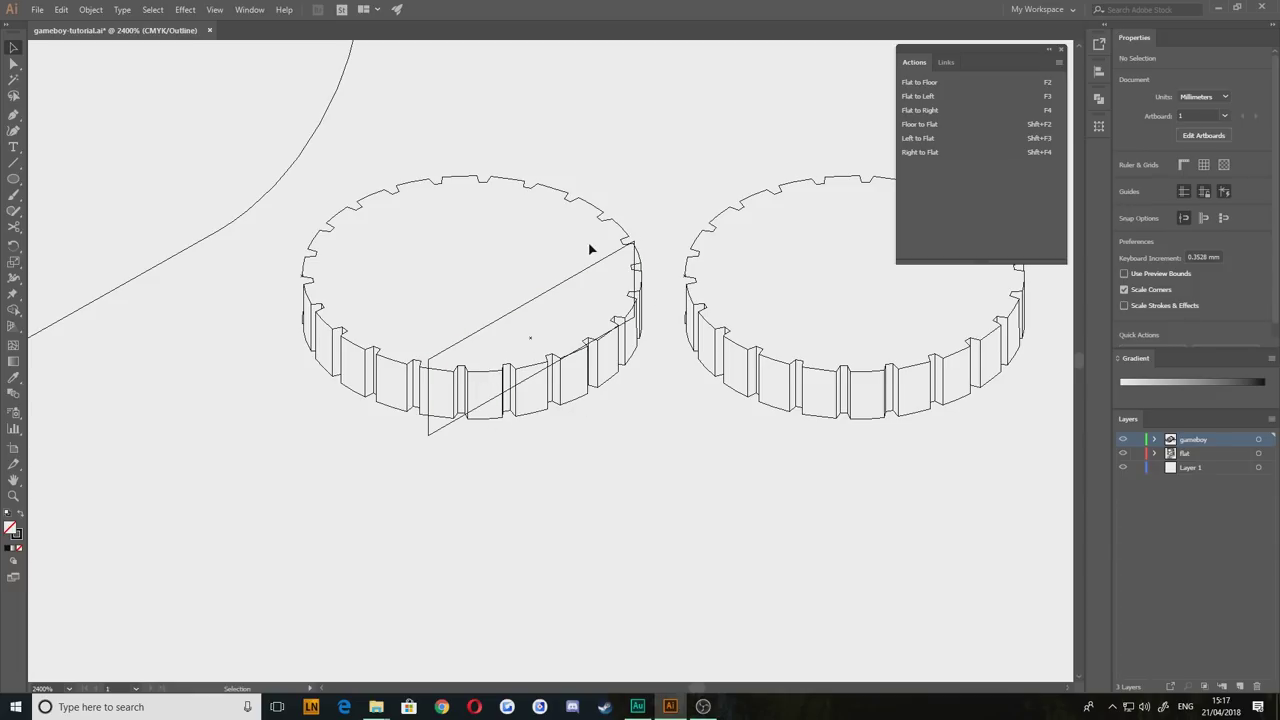
{"action": "left_click_drag", "start_coordinate": [486, 250], "coordinate": [517, 304]}
{"action": "left_click_drag", "start_coordinate": [622, 410], "coordinate": [345, 226]}
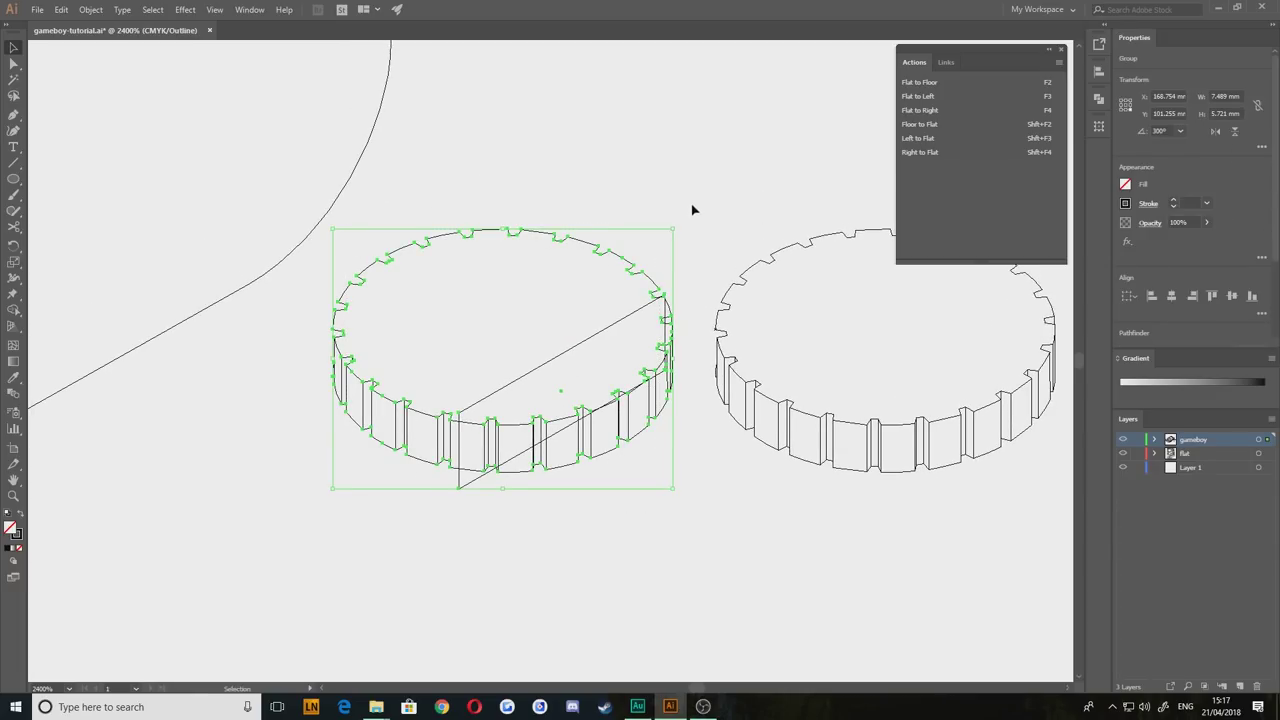
{"action": "left_click_drag", "start_coordinate": [692, 209], "coordinate": [352, 520]}
{"action": "left_click_drag", "start_coordinate": [787, 375], "coordinate": [643, 420]}
{"action": "left_click_drag", "start_coordinate": [406, 406], "coordinate": [728, 334]}
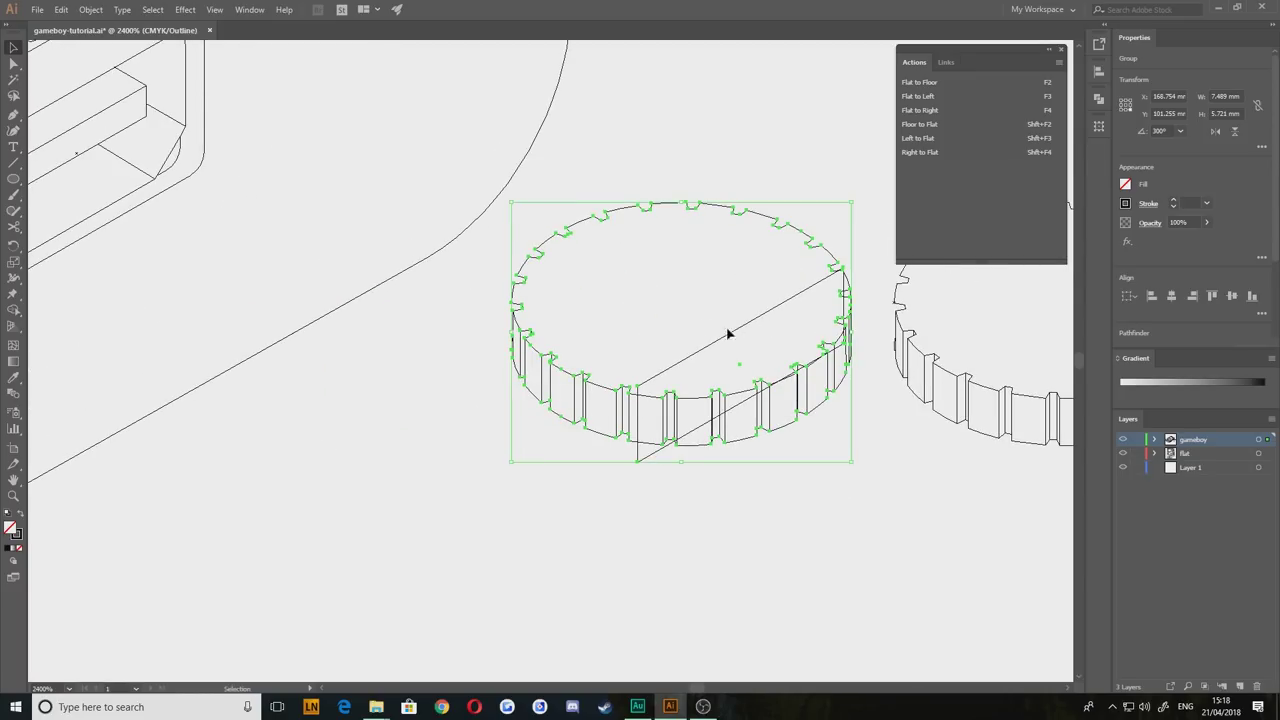
{"action": "scroll", "coordinate": [200, 335], "scroll_direction": "right", "scroll_amount": 2}
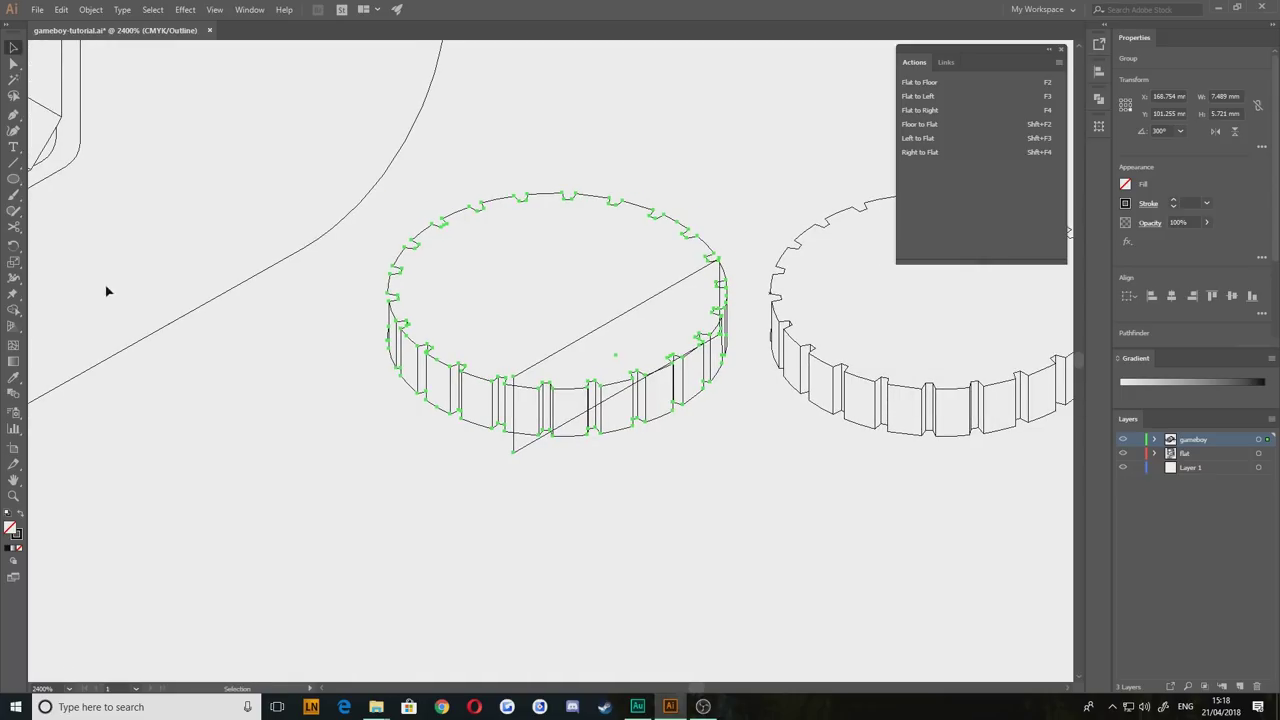
{"action": "left_click", "coordinate": [13, 311]}
{"action": "mouse_move", "coordinate": [705, 163]}
{"action": "left_mouse_down"}
{"action": "mouse_move", "coordinate": [338, 375]}
{"action": "mouse_move", "coordinate": [435, 345]}
{"action": "mouse_move", "coordinate": [403, 373]}
{"action": "mouse_move", "coordinate": [397, 344]}
{"action": "mouse_move", "coordinate": [487, 370]}
{"action": "mouse_move", "coordinate": [498, 392]}
{"action": "mouse_move", "coordinate": [510, 388]}
{"action": "mouse_move", "coordinate": [491, 343]}
{"action": "left_mouse_up"}
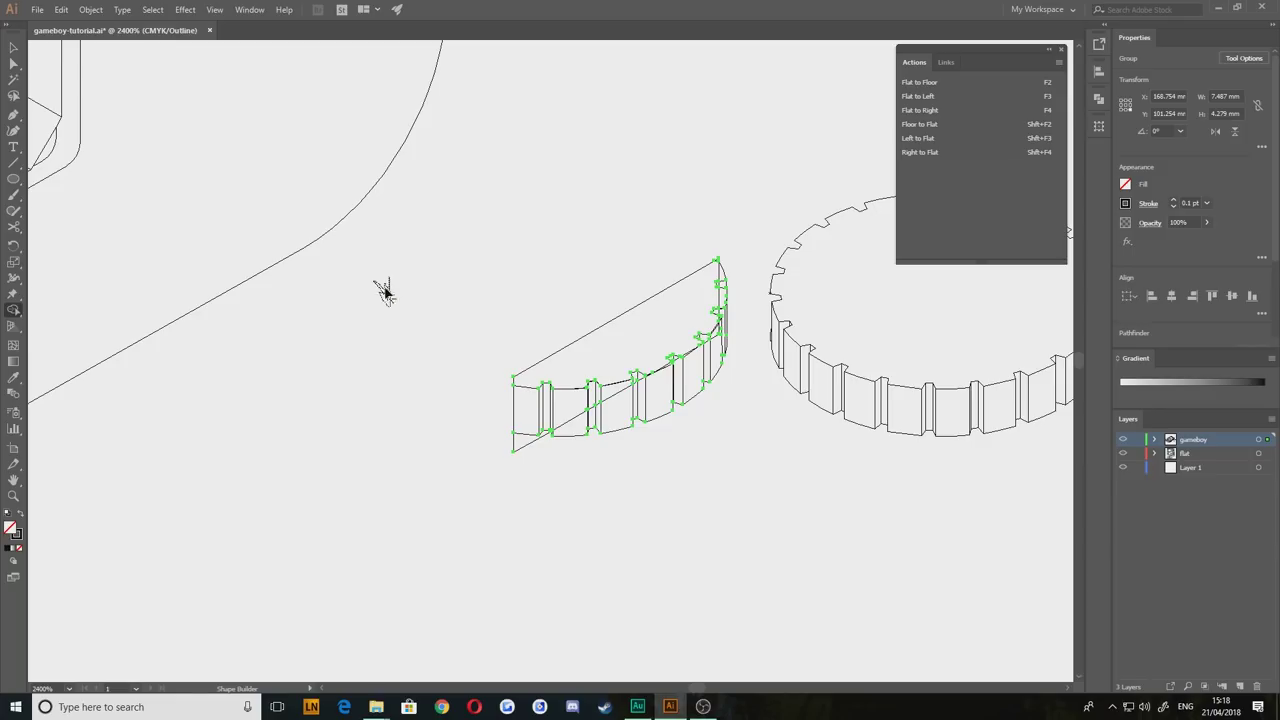
Step: Try to delete the stray point left outside the trimmed wheel piece while it is still grouped
{"action": "scroll", "coordinate": [728, 256], "scroll_direction": "up", "scroll_amount": 5}
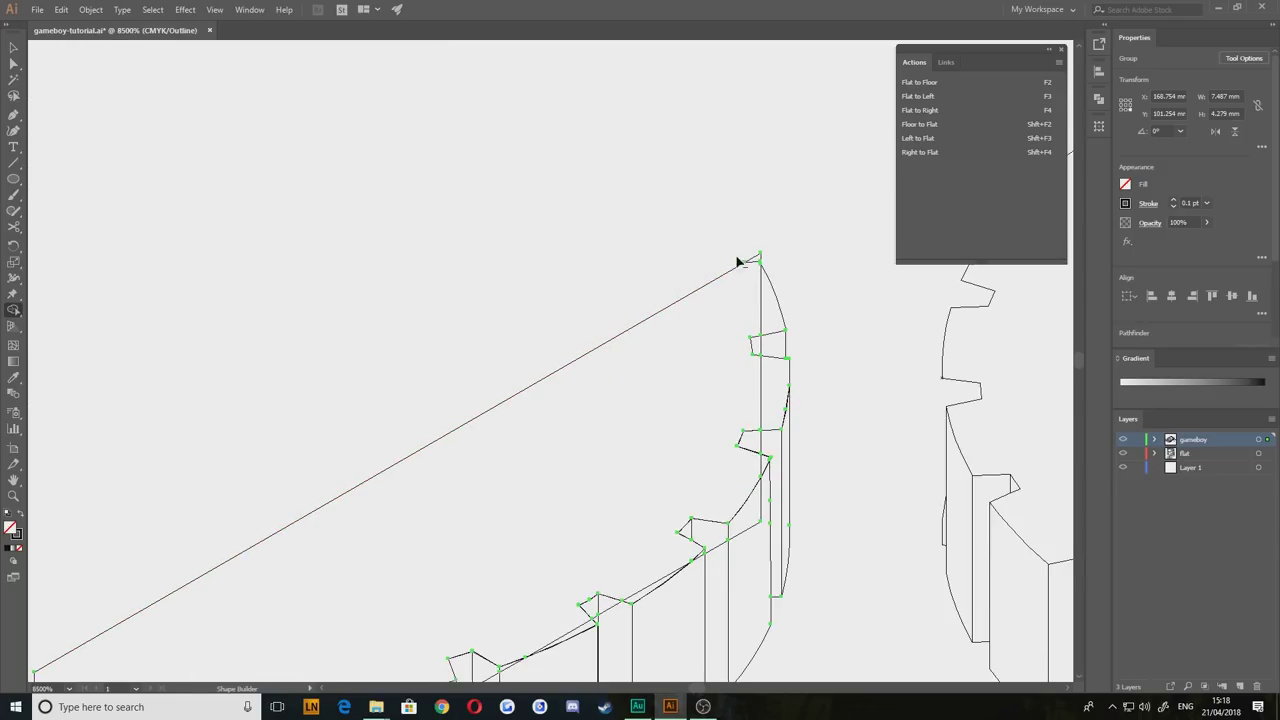
{"action": "mouse_move", "coordinate": [216, 640]}
{"action": "left_mouse_down"}
{"action": "mouse_move", "coordinate": [417, 329]}
{"action": "mouse_move", "coordinate": [580, 437]}
{"action": "mouse_move", "coordinate": [366, 356]}
{"action": "left_mouse_up"}
{"action": "key", "text": "v"}
{"action": "left_click", "coordinate": [284, 237]}
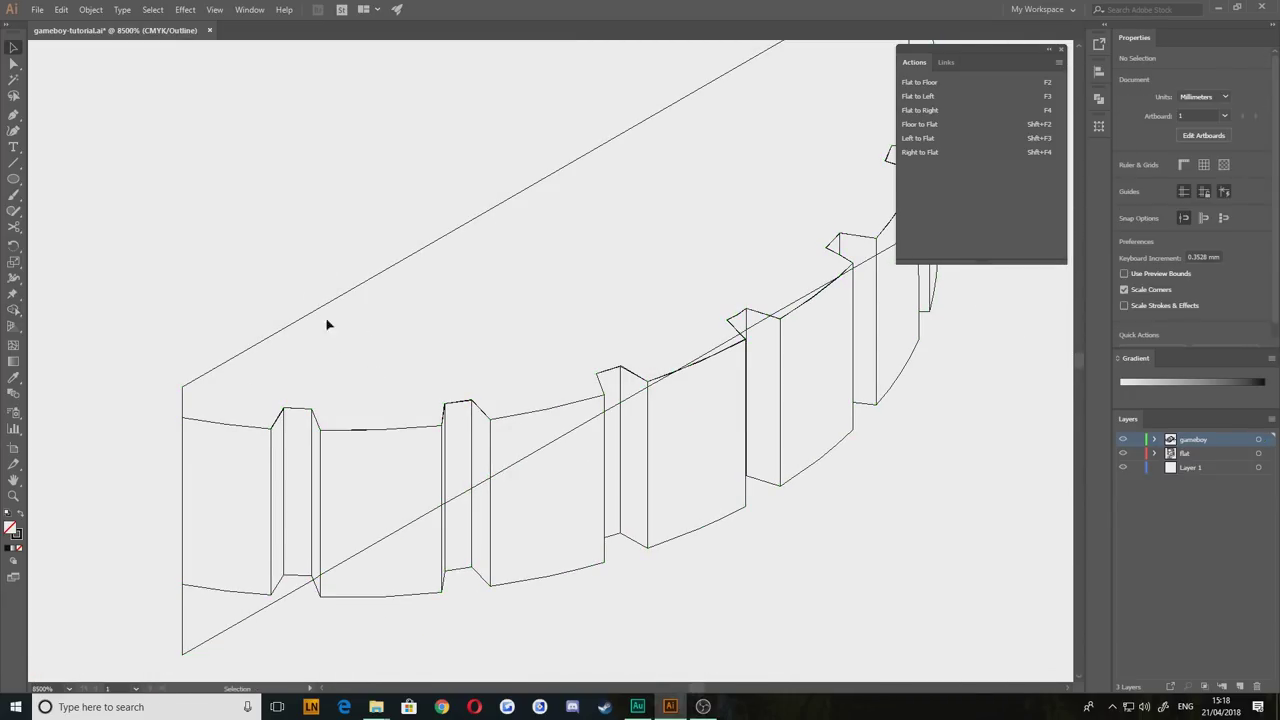
{"action": "scroll", "coordinate": [257, 280], "scroll_direction": "down", "scroll_amount": 3}
{"action": "left_click_drag", "start_coordinate": [262, 312], "coordinate": [541, 475]}
{"action": "left_click_drag", "start_coordinate": [411, 405], "coordinate": [307, 345]}
{"action": "key", "text": "Delete"}
{"action": "key", "text": "ctrl+z"}
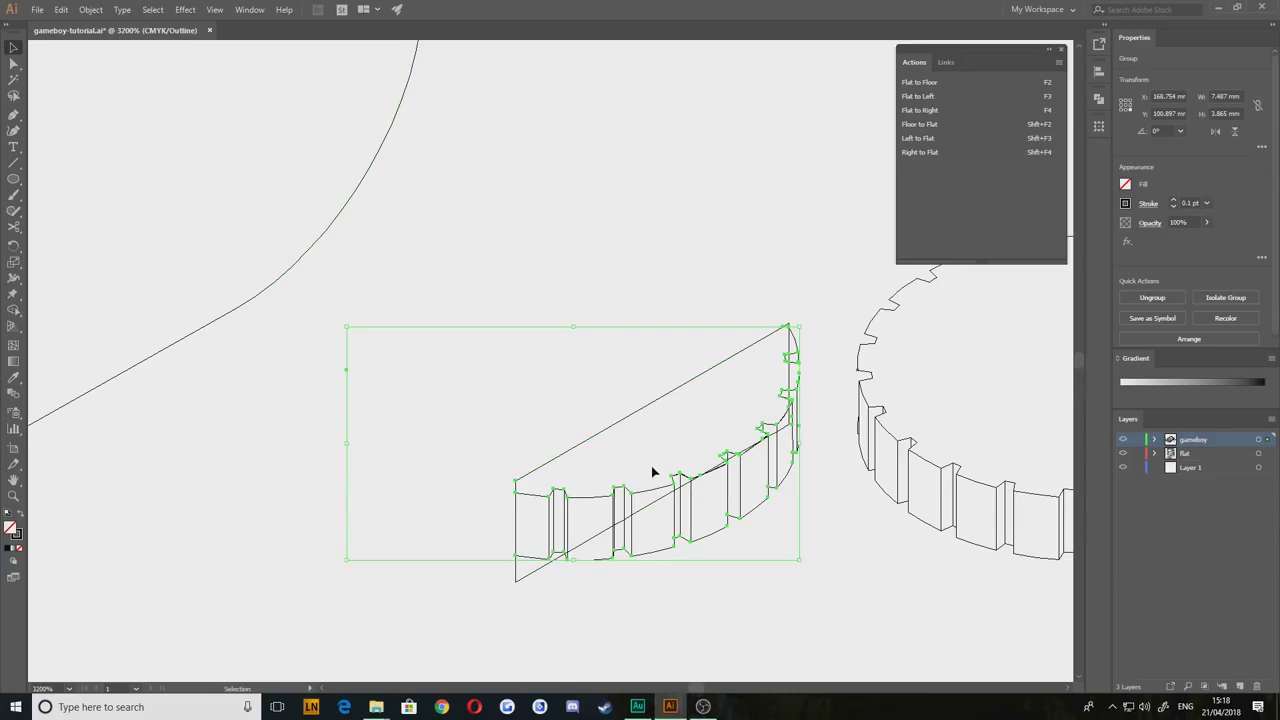
Step: Ungroup the trimmed wheel piece and delete the stray point left outside it
{"action": "right_click", "coordinate": [646, 494]}
{"action": "left_click", "coordinate": [666, 390]}
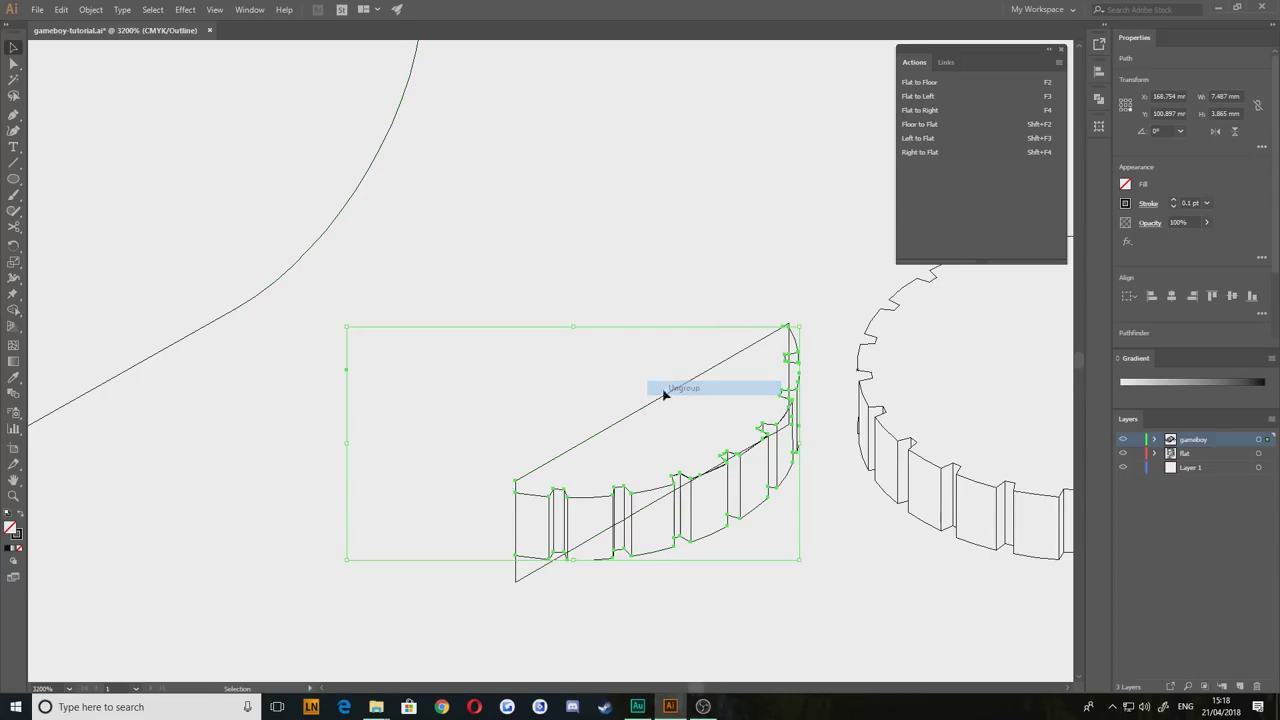
{"action": "left_click_drag", "start_coordinate": [381, 408], "coordinate": [331, 357]}
{"action": "left_click_drag", "start_coordinate": [653, 448], "coordinate": [380, 373]}
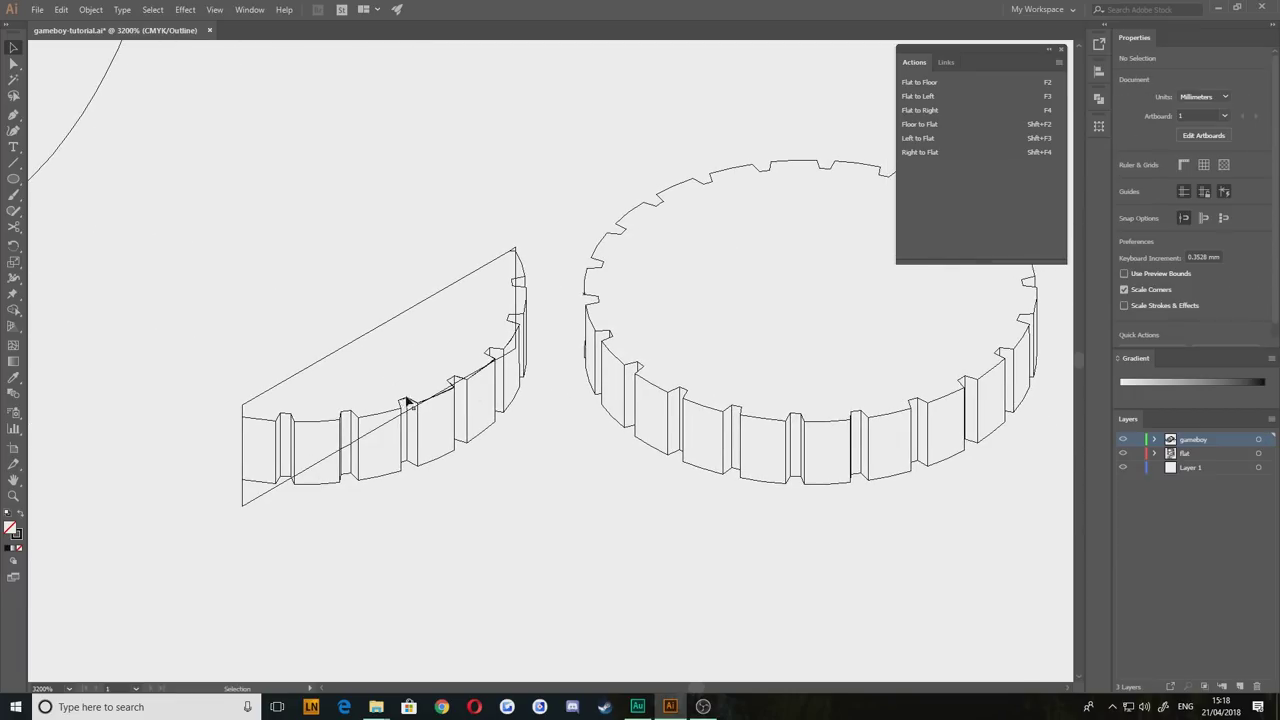
Step: Split the panel outline's lower slanted edge with the Scissors tool where it crosses the bottom of the wheel's first notch
{"action": "scroll", "coordinate": [364, 493], "scroll_direction": "up", "scroll_amount": 1}
{"action": "left_click_drag", "start_coordinate": [300, 391], "coordinate": [497, 346]}
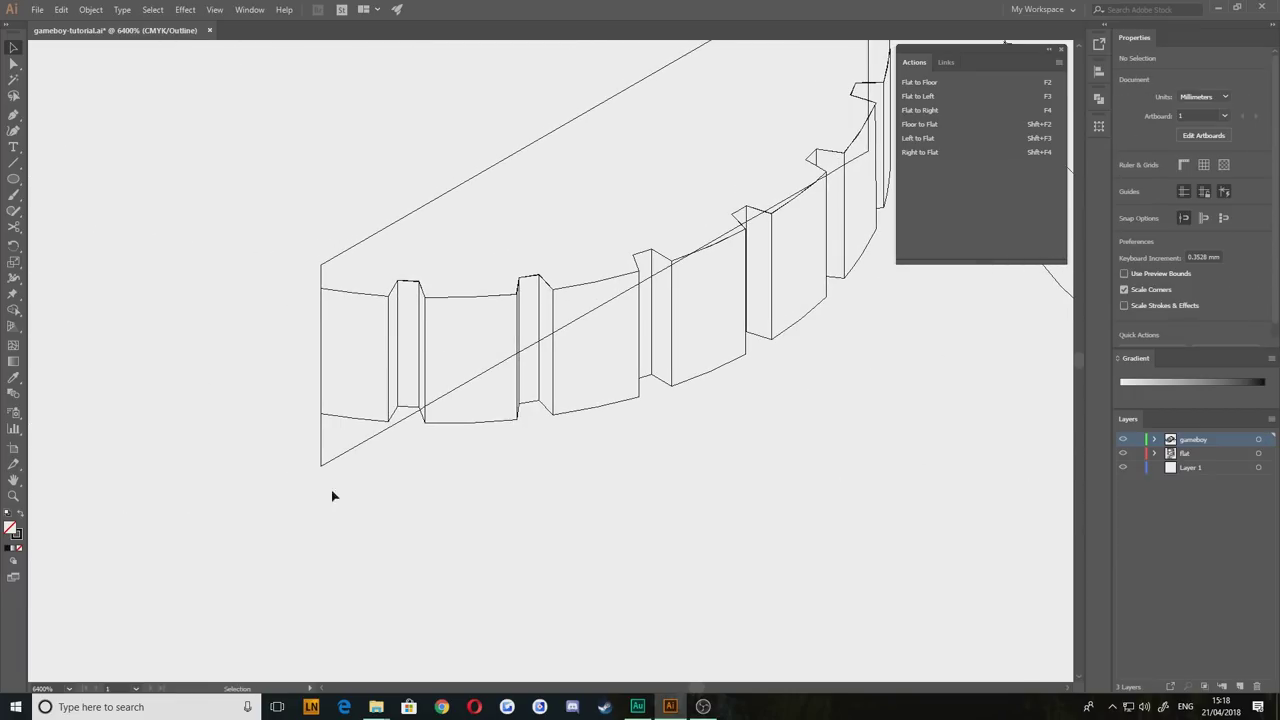
{"action": "left_click", "coordinate": [355, 453]}
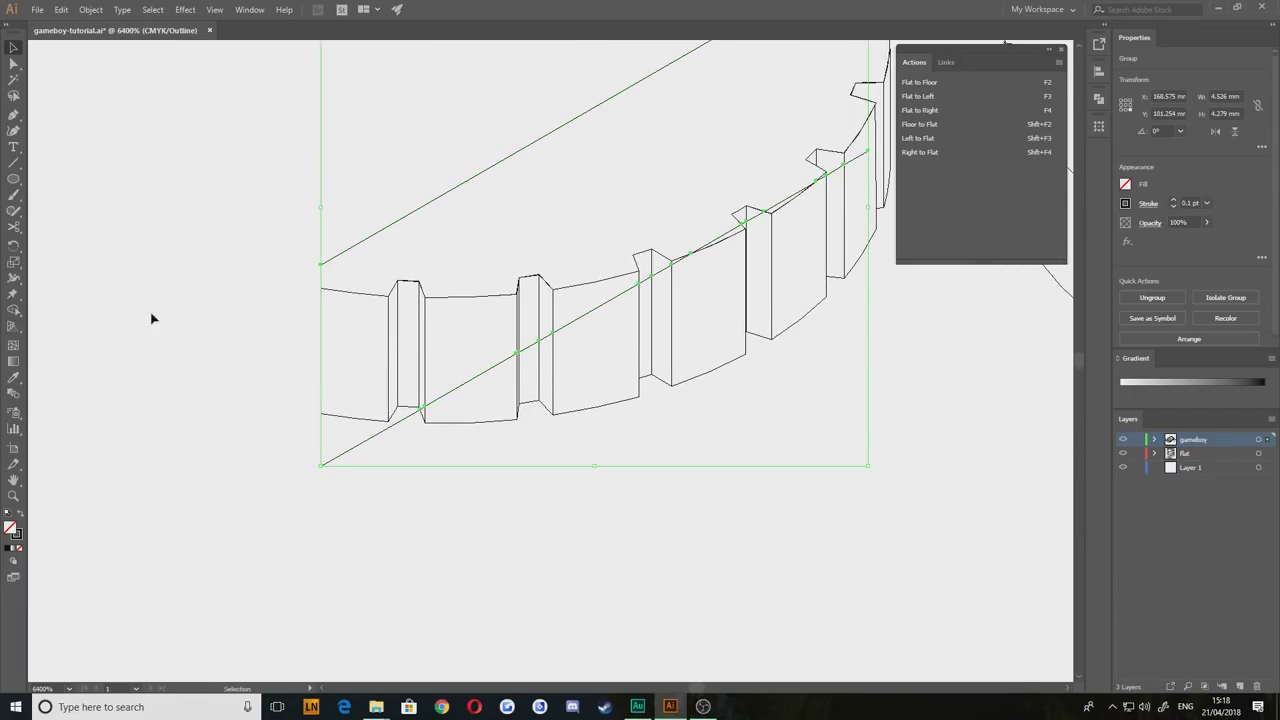
{"action": "left_click", "coordinate": [15, 228]}
{"action": "scroll", "coordinate": [437, 481], "scroll_direction": "up", "scroll_amount": 6}
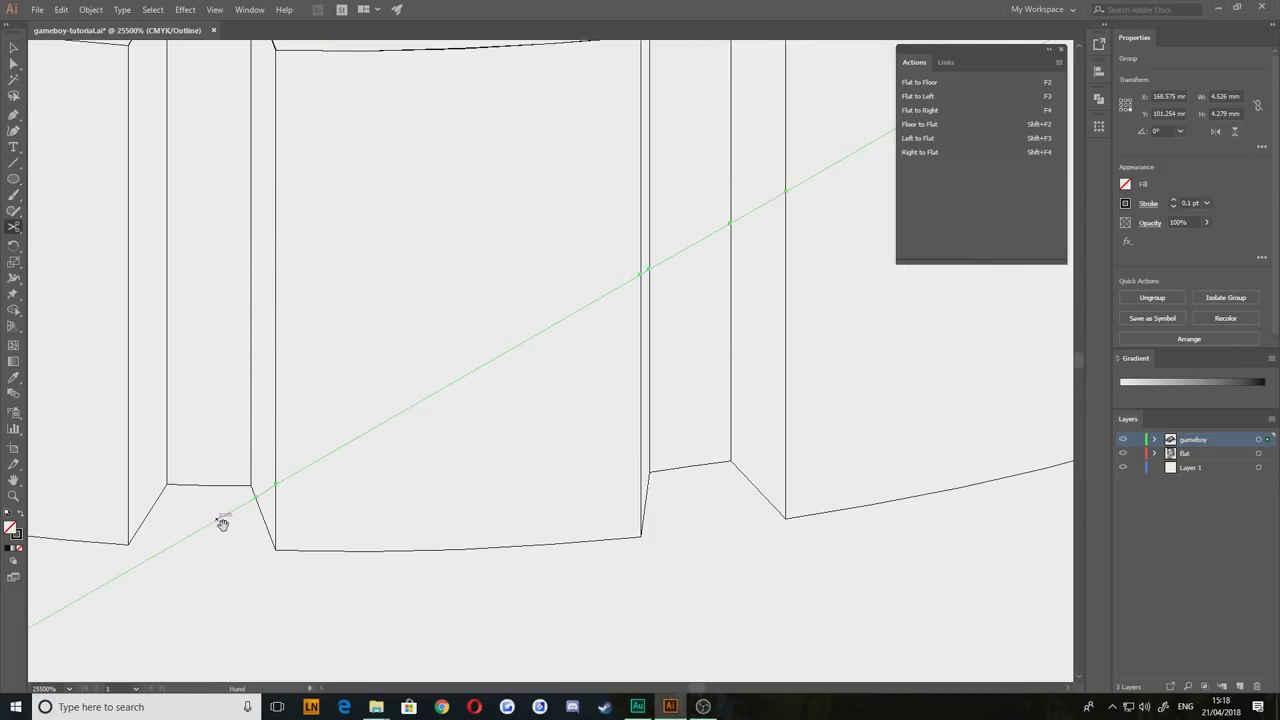
{"action": "left_click", "coordinate": [561, 390]}
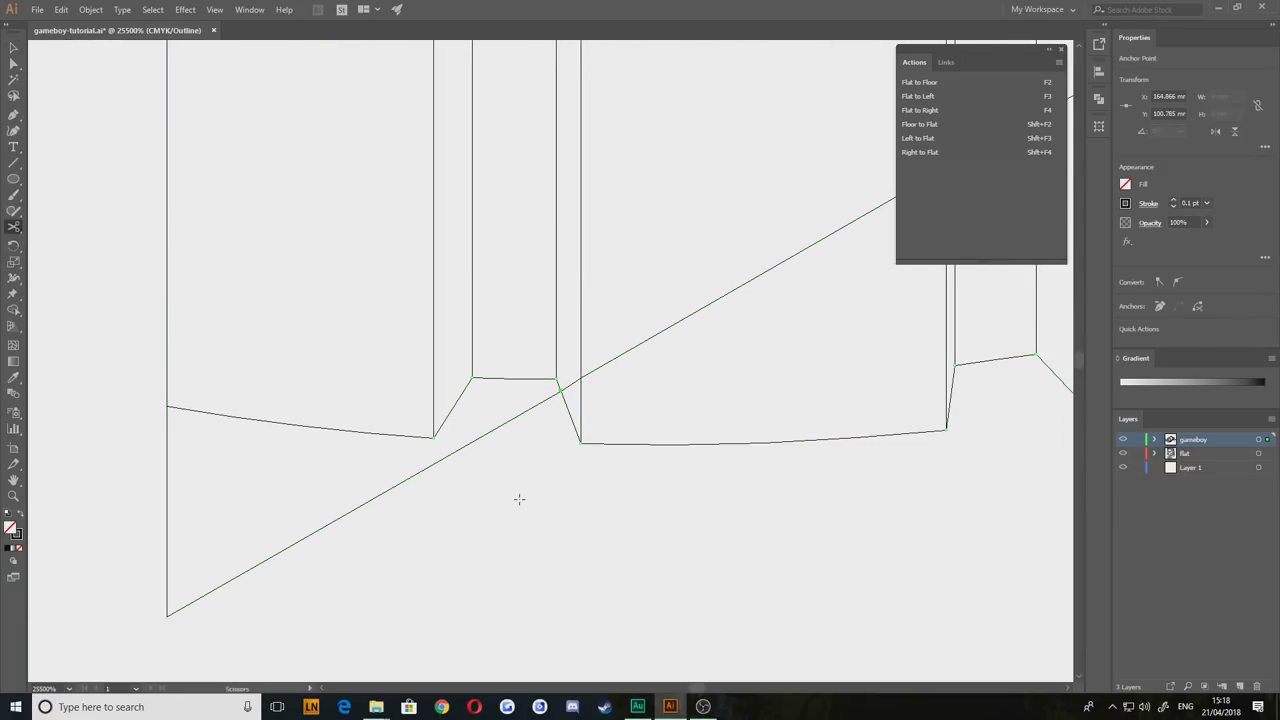
Step: Try to delete the lower slanted edge's segment crossing the wheel face between the first and second notches
{"action": "key", "text": "v"}
{"action": "left_click", "coordinate": [608, 364]}
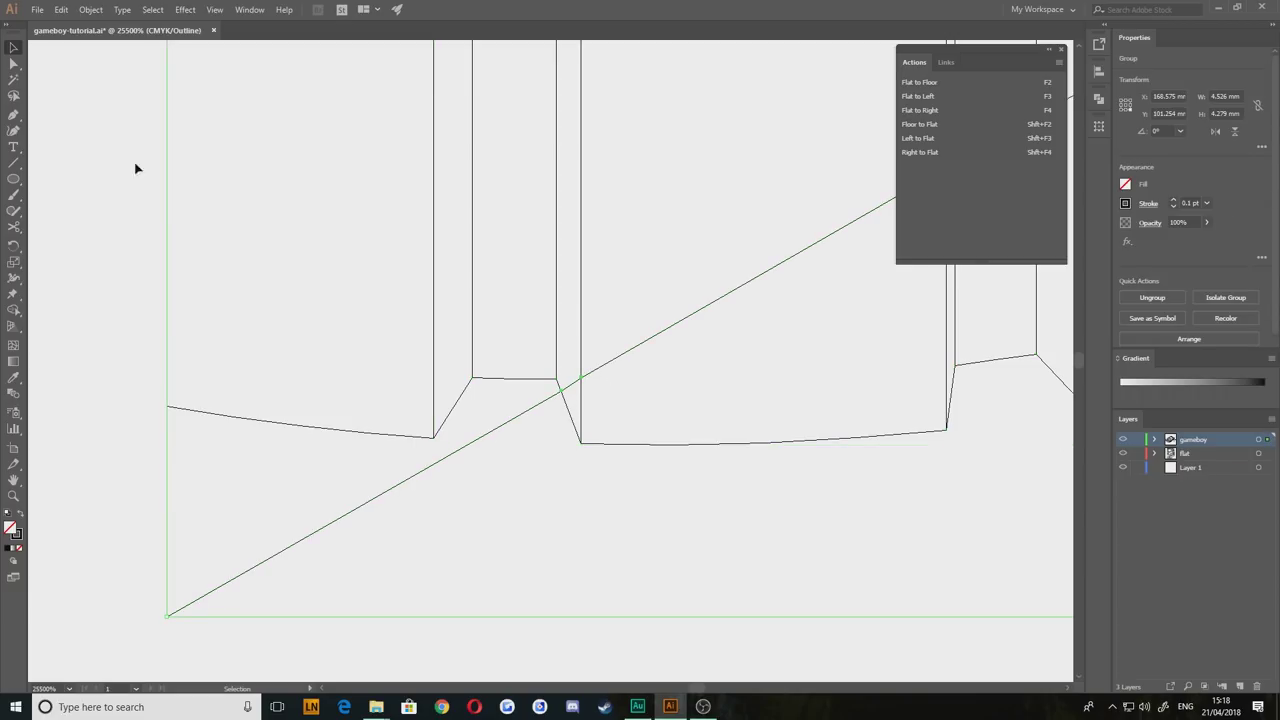
{"action": "left_click", "coordinate": [14, 63]}
{"action": "left_click", "coordinate": [580, 380]}
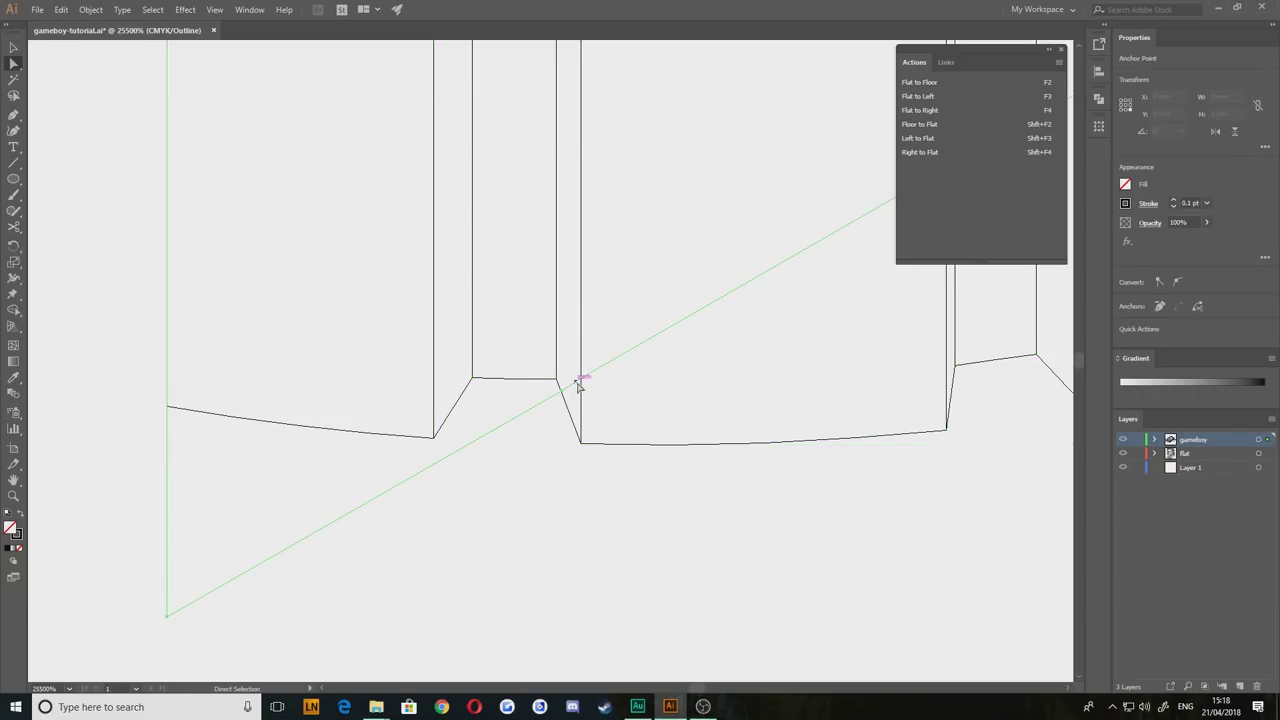
{"action": "left_click_drag", "start_coordinate": [617, 384], "coordinate": [509, 494]}
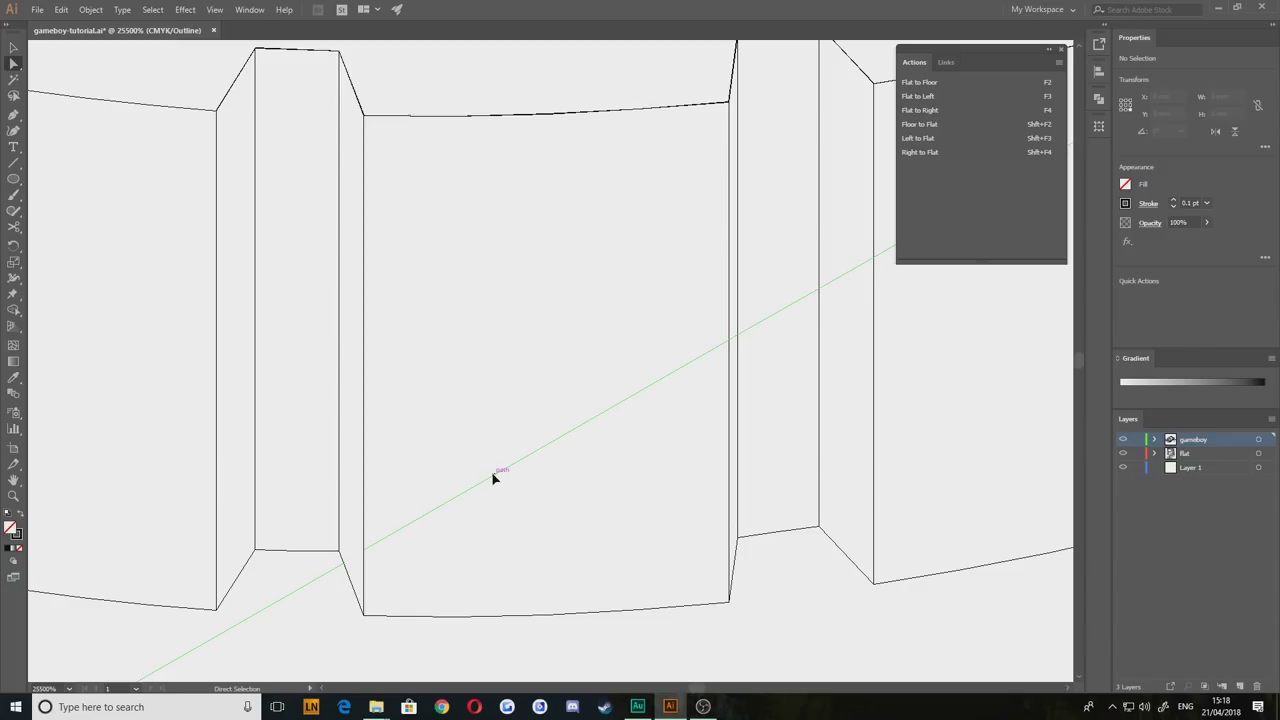
{"action": "left_click_drag", "start_coordinate": [689, 392], "coordinate": [306, 546]}
{"action": "key", "text": "Delete"}
{"action": "left_click_drag", "start_coordinate": [737, 346], "coordinate": [653, 388]}
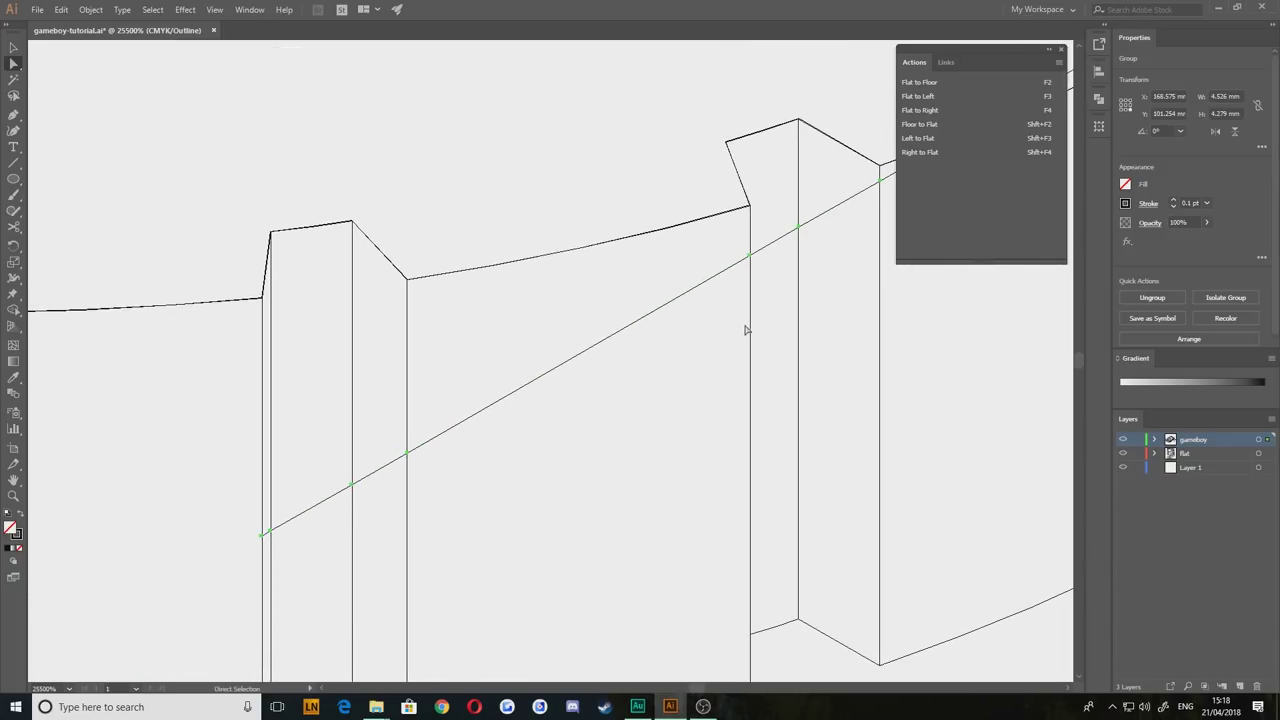
{"action": "key", "text": "ctrl+z"}
Step: Delete the segment of the panel's lower slanted edge between the wheel's first and second notches
{"action": "scroll", "coordinate": [506, 461], "scroll_direction": "down", "scroll_amount": 2}
{"action": "left_click_drag", "start_coordinate": [407, 539], "coordinate": [453, 466]}
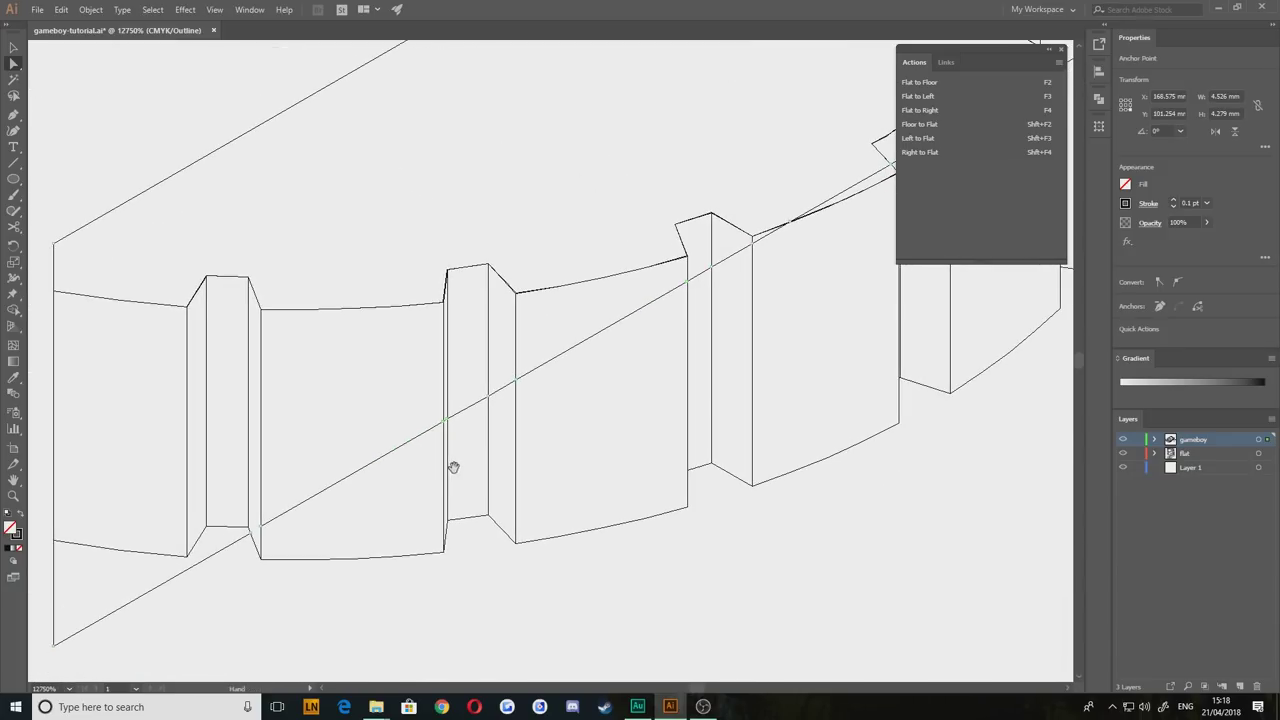
{"action": "left_click", "coordinate": [365, 467]}
{"action": "key", "text": "Delete"}
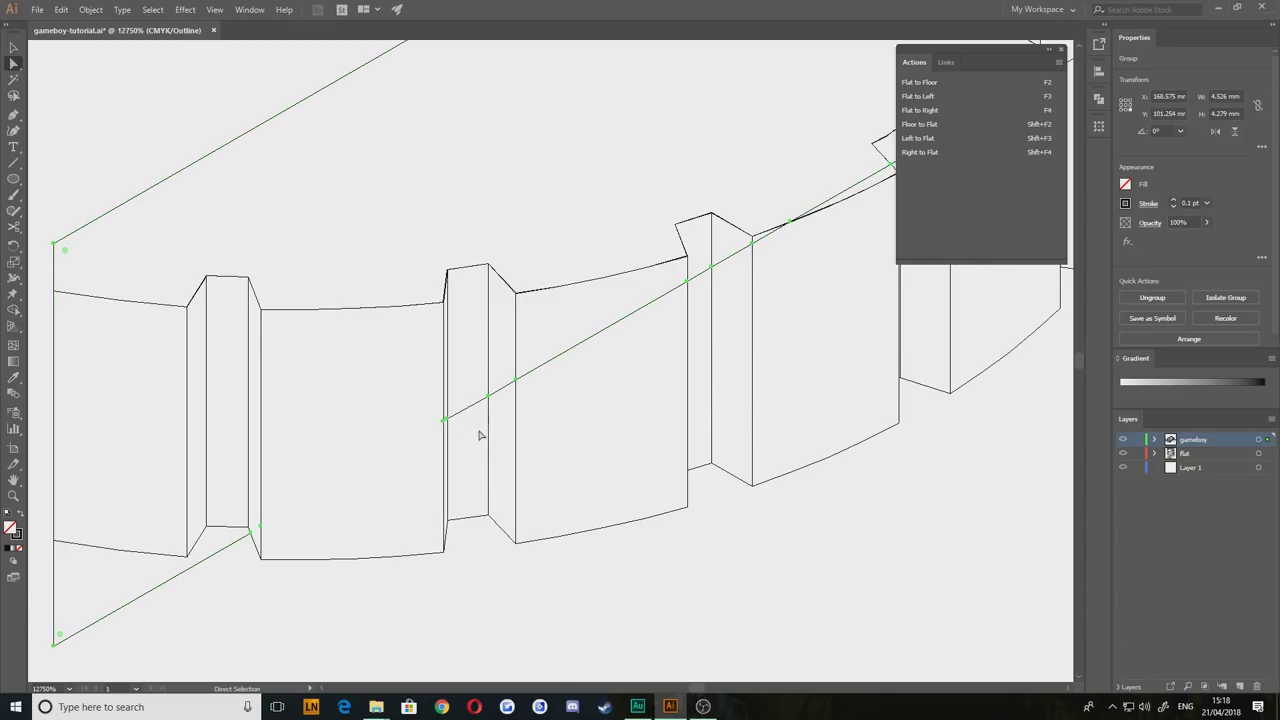
Step: Delete the remaining pieces of the panel's lower slanted edge that cross or extend beyond the trimmed wheel's side
{"action": "left_click", "coordinate": [452, 425]}
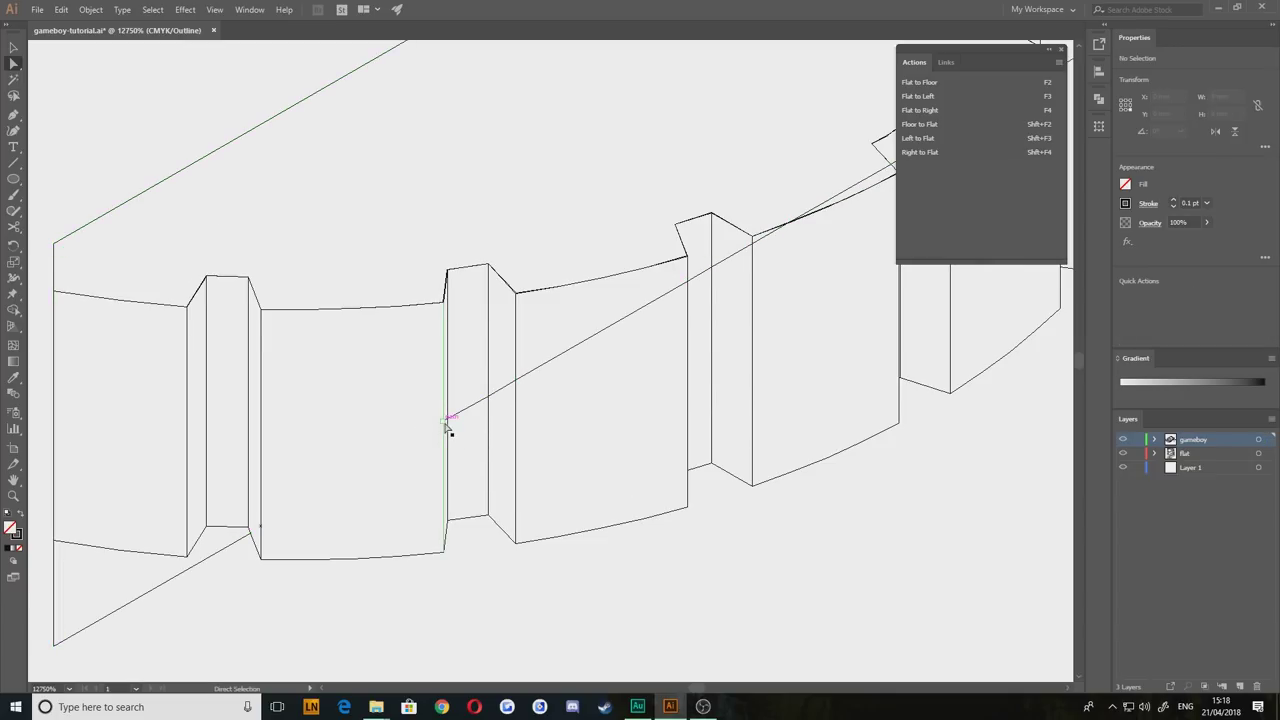
{"action": "scroll", "coordinate": [437, 457], "scroll_direction": "up", "scroll_amount": 3}
{"action": "left_click", "coordinate": [230, 405]}
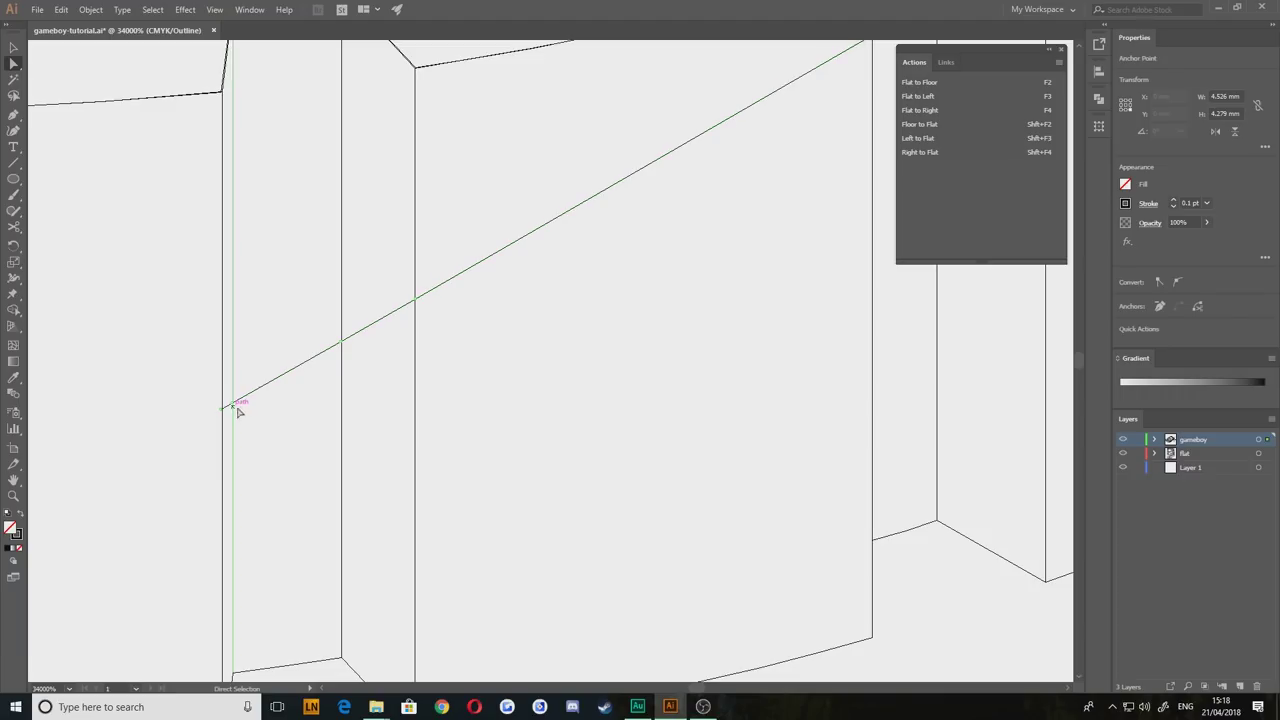
{"action": "key", "text": "Delete"}
{"action": "left_click_drag", "start_coordinate": [574, 314], "coordinate": [240, 580]}
{"action": "left_click_drag", "start_coordinate": [664, 268], "coordinate": [304, 477]}
{"action": "scroll", "coordinate": [577, 414], "scroll_direction": "down", "scroll_amount": 4}
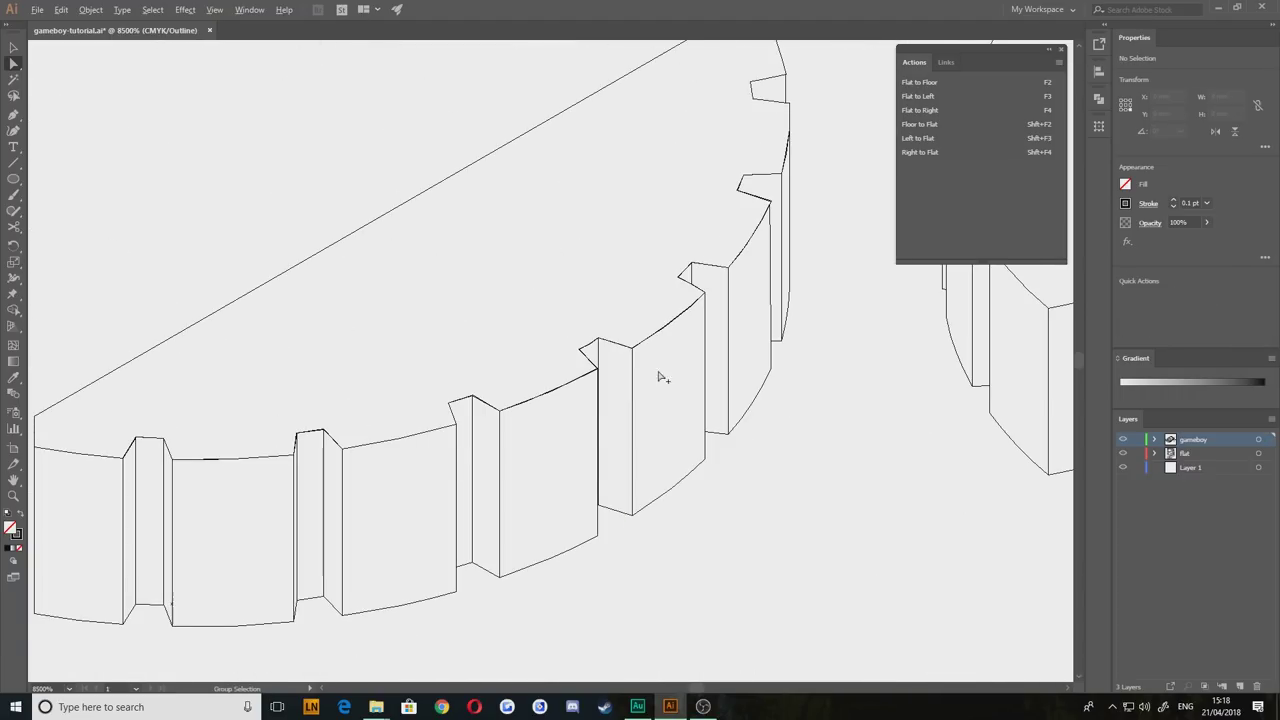
{"action": "scroll", "coordinate": [515, 470], "scroll_direction": "down", "scroll_amount": 3}
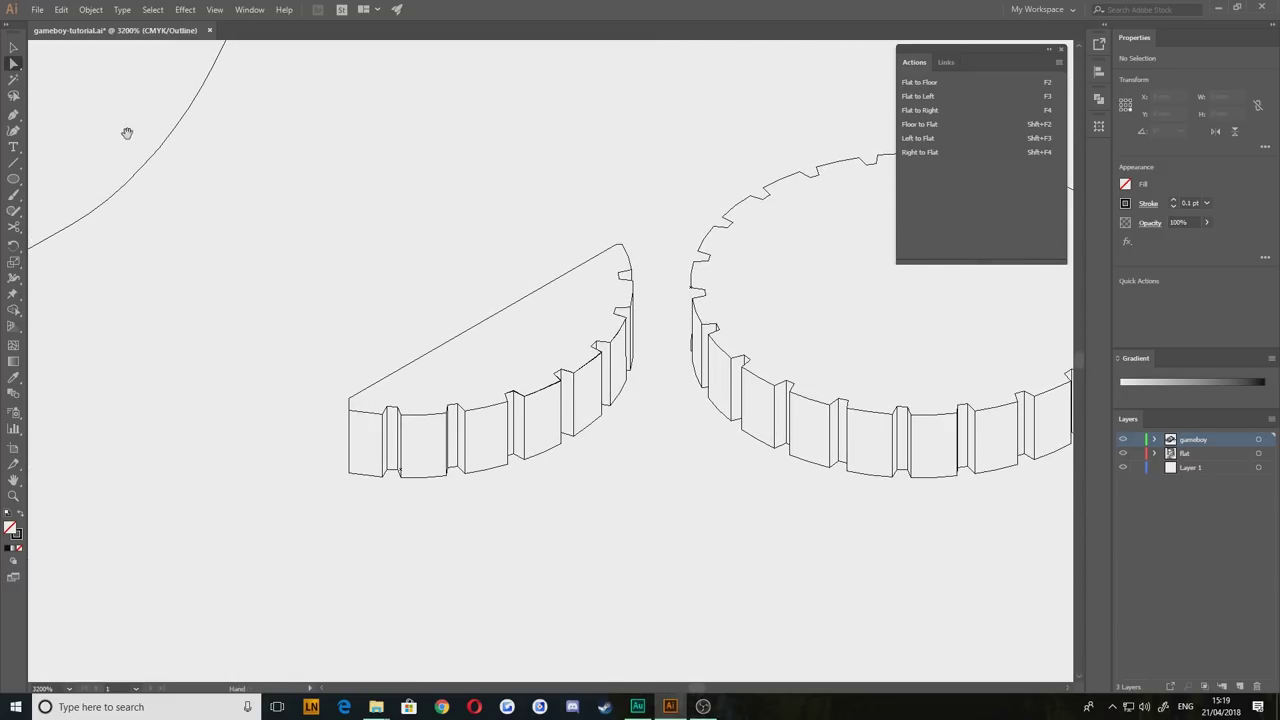
{"action": "scroll", "coordinate": [380, 409], "scroll_direction": "down", "scroll_amount": 3}
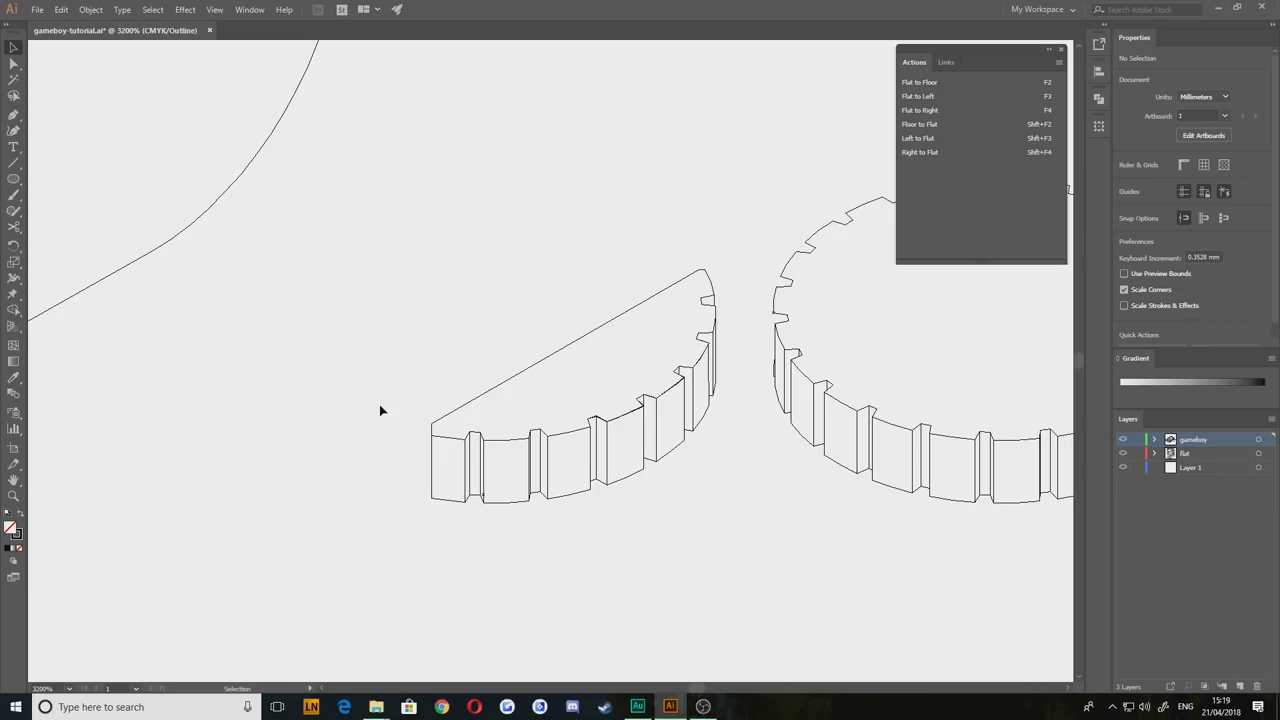
Step: Cut the trimmed wheel's top face path, which doubles the upper edges of the side faces
{"action": "left_click_drag", "start_coordinate": [629, 502], "coordinate": [634, 504]}
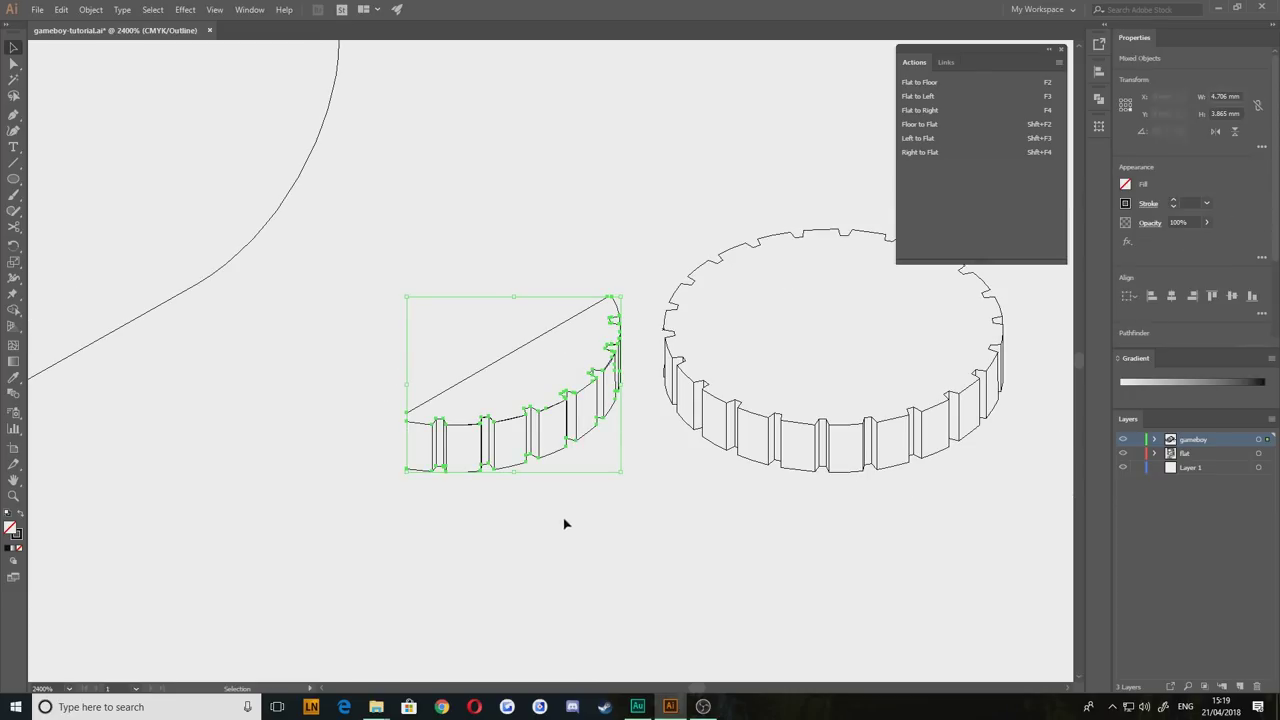
{"action": "left_click", "coordinate": [503, 504]}
{"action": "scroll", "coordinate": [486, 456], "scroll_direction": "up", "scroll_amount": 7}
{"action": "key", "text": "alt+space"}
{"action": "left_click_drag", "start_coordinate": [360, 182], "coordinate": [688, 462]}
{"action": "scroll", "coordinate": [688, 462], "scroll_direction": "up", "scroll_amount": 3}
{"action": "key", "text": "alt+space"}
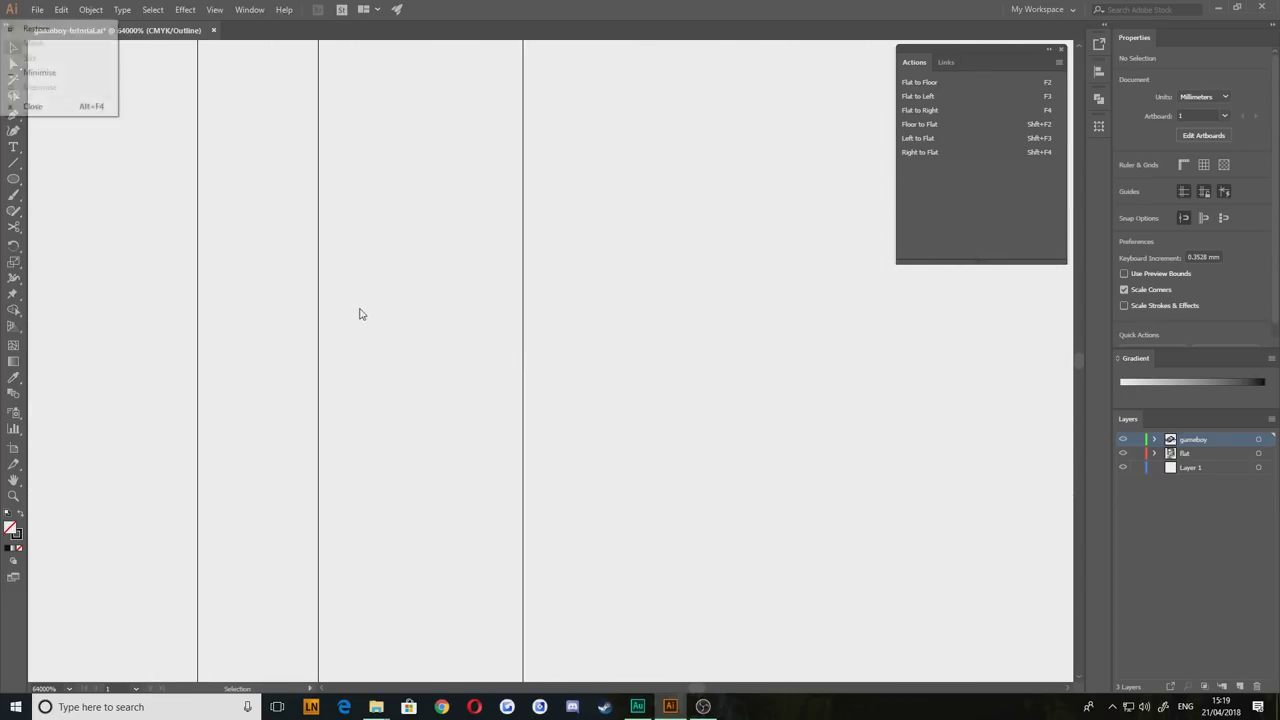
{"action": "left_click_drag", "start_coordinate": [360, 312], "coordinate": [741, 609]}
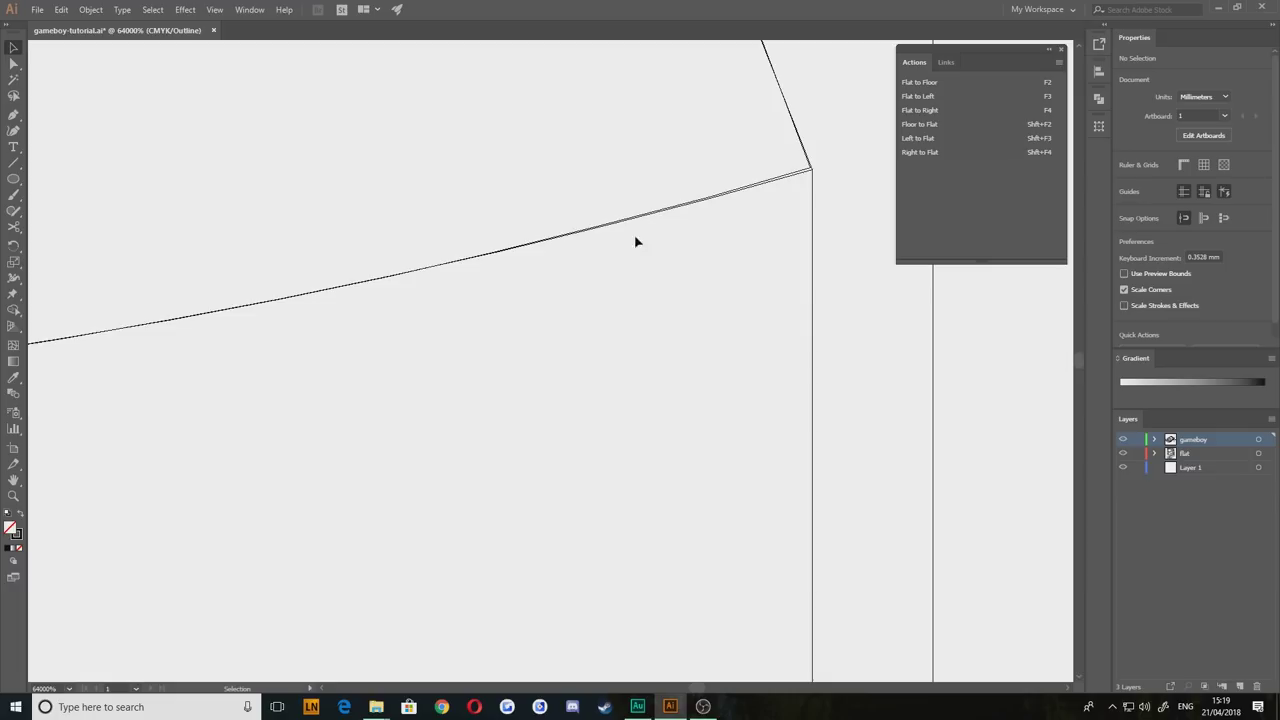
{"action": "left_click", "coordinate": [787, 177]}
{"action": "left_click", "coordinate": [757, 204]}
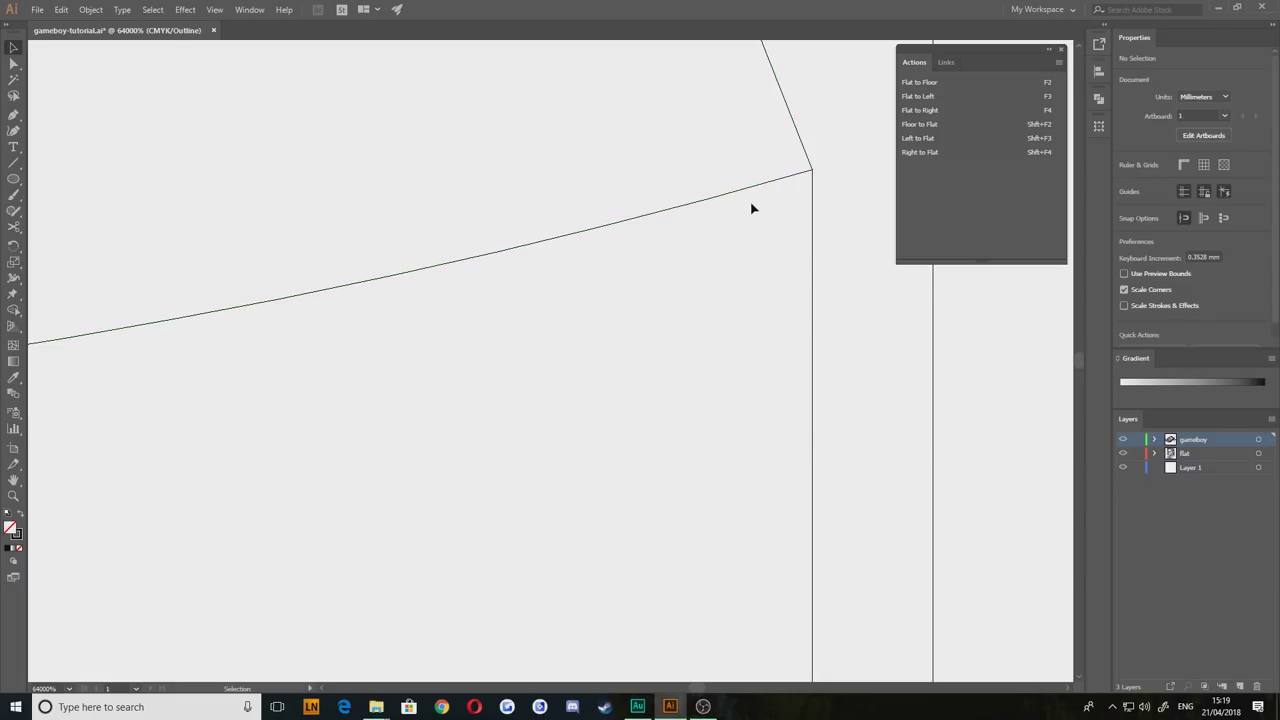
Step: Paste the top face path back in its original place in front of the side faces and deselect it
{"action": "scroll", "coordinate": [648, 346], "scroll_direction": "down", "scroll_amount": 2}
{"action": "left_click_drag", "start_coordinate": [294, 351], "coordinate": [330, 431]}
{"action": "scroll", "coordinate": [667, 400], "scroll_direction": "down", "scroll_amount": 2}
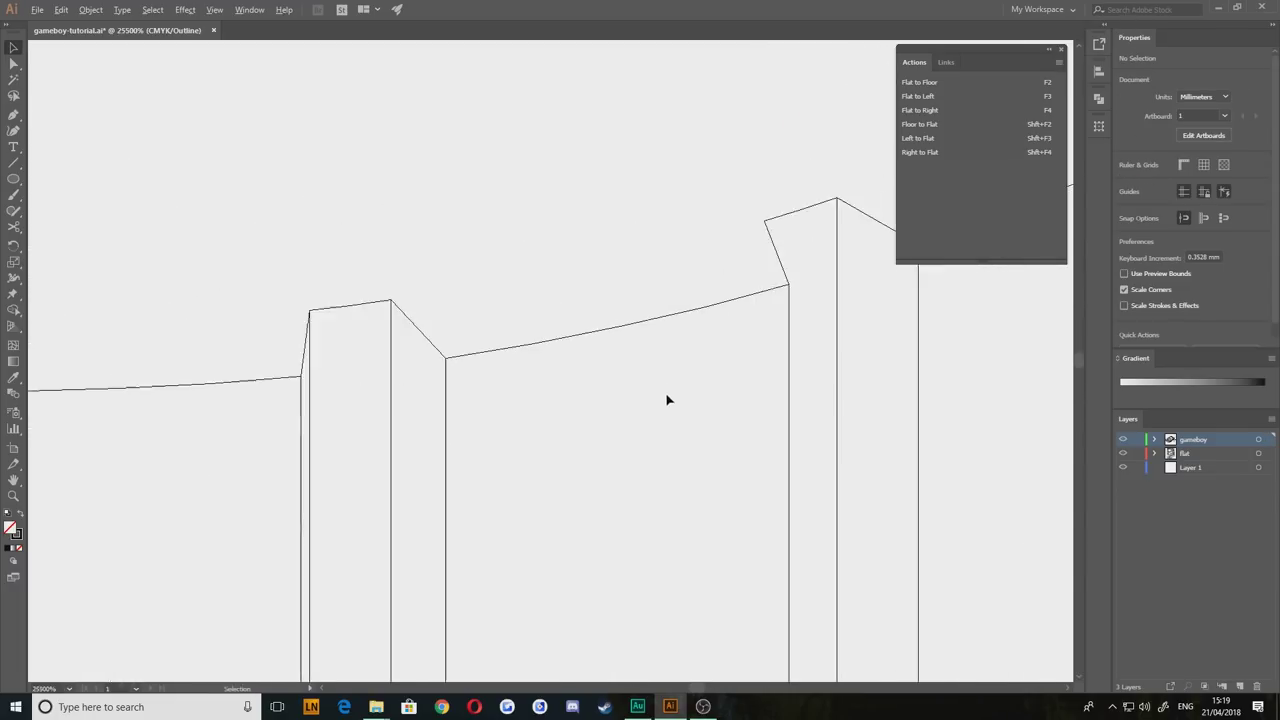
{"action": "left_click_drag", "start_coordinate": [720, 409], "coordinate": [384, 520]}
{"action": "scroll", "coordinate": [540, 470], "scroll_direction": "down", "scroll_amount": 2}
{"action": "left_click_drag", "start_coordinate": [648, 421], "coordinate": [617, 466]}
{"action": "scroll", "coordinate": [617, 466], "scroll_direction": "down", "scroll_amount": 1}
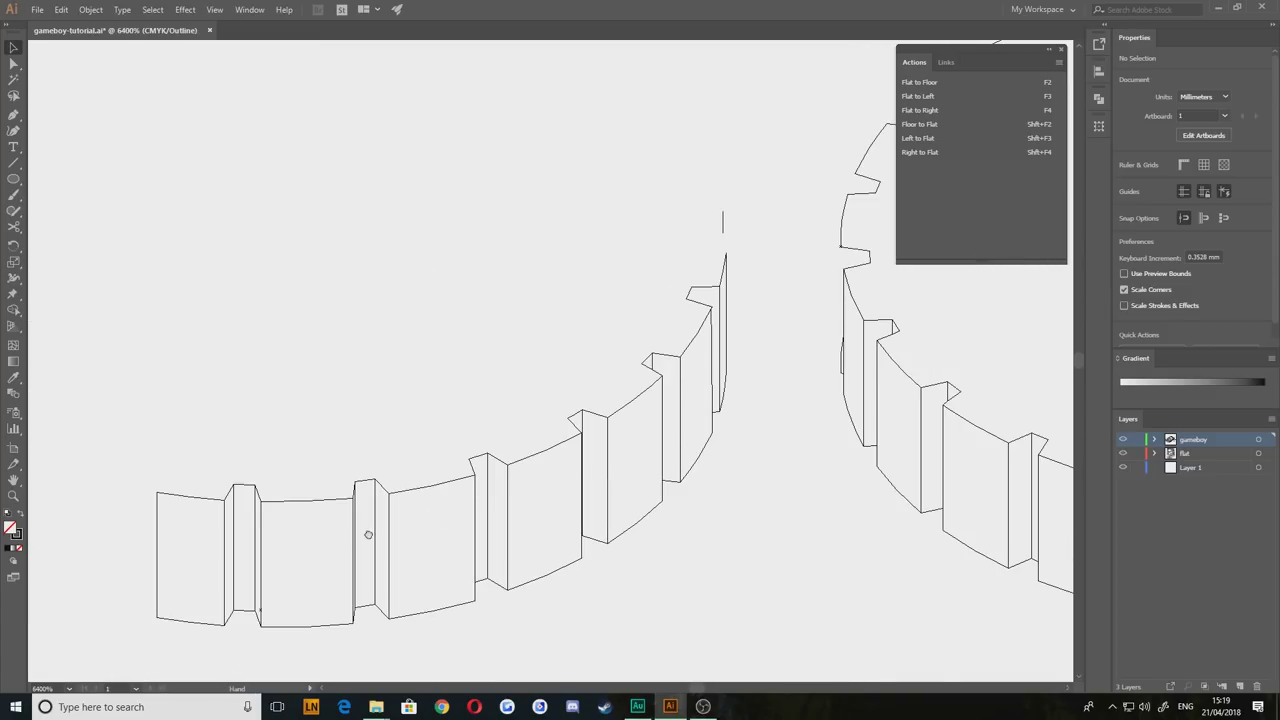
{"action": "left_click_drag", "start_coordinate": [367, 534], "coordinate": [490, 468]}
{"action": "key", "text": "ctrl+f"}
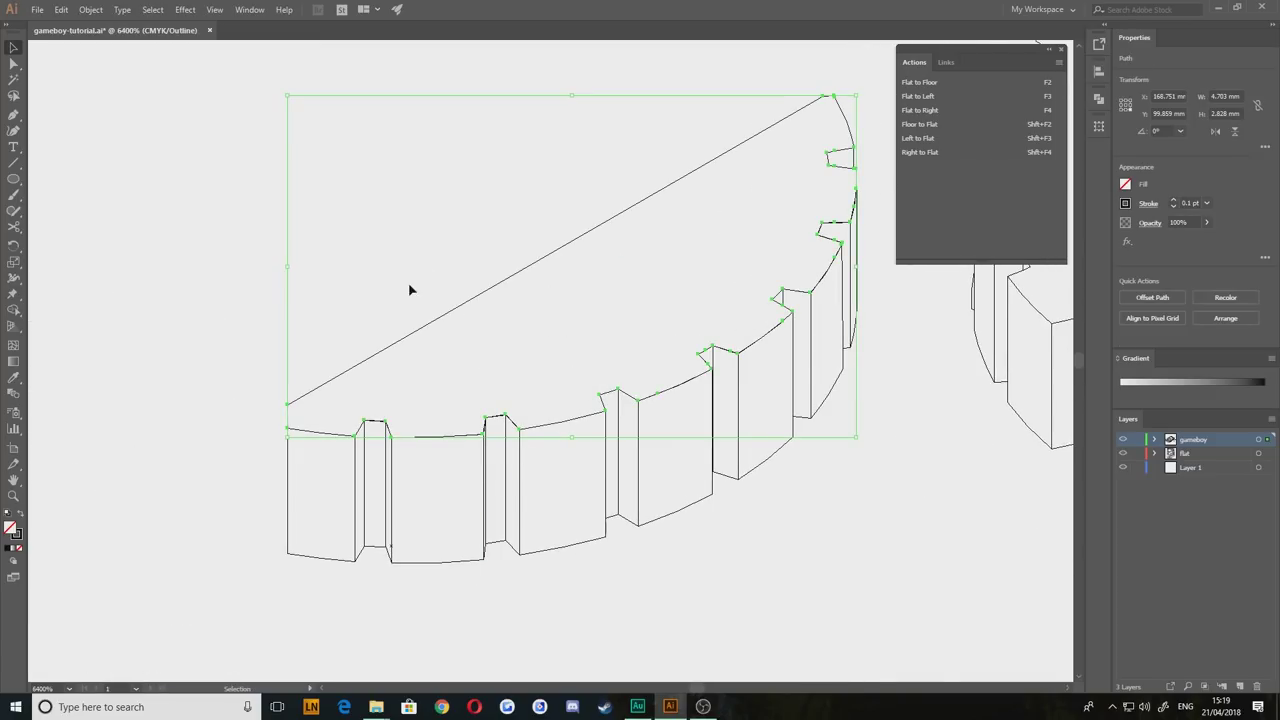
{"action": "left_click", "coordinate": [14, 65]}
{"action": "left_click", "coordinate": [126, 251]}
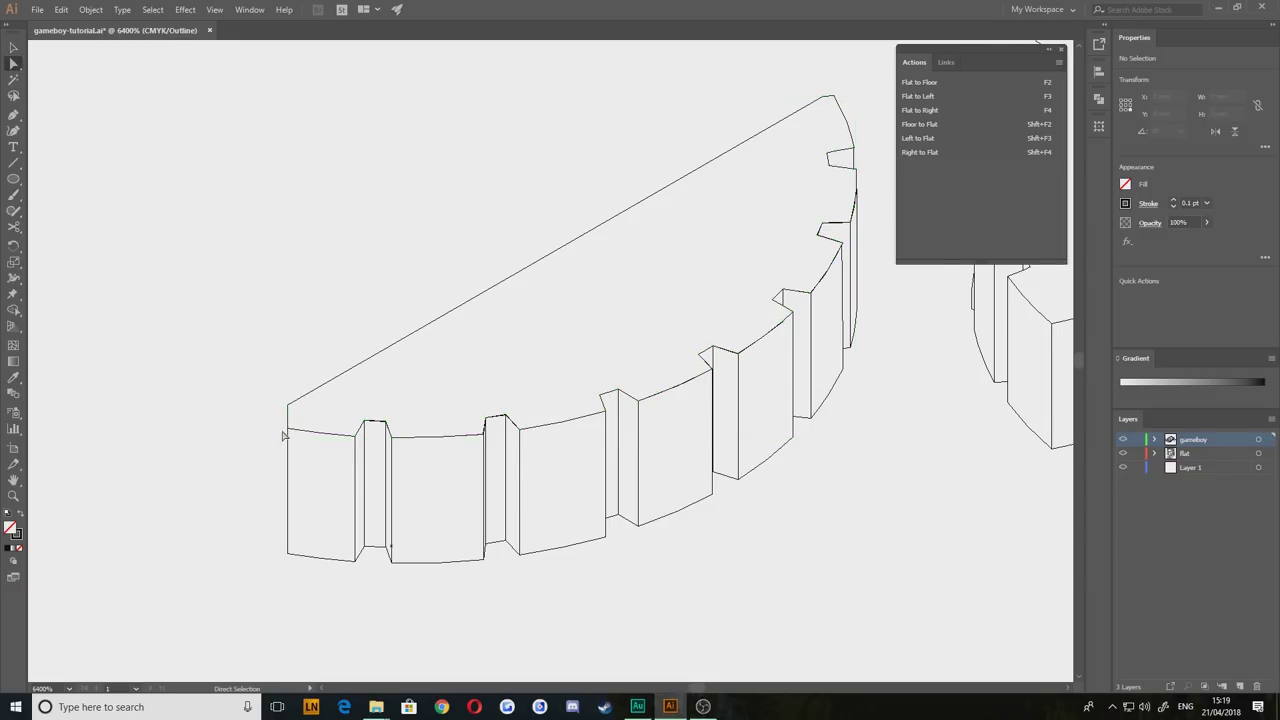
Step: Try to delete the doubled upper edges of the trimmed wheel's side around its first notch and the face just after it
{"action": "scroll", "coordinate": [283, 435], "scroll_direction": "up", "scroll_amount": 4}
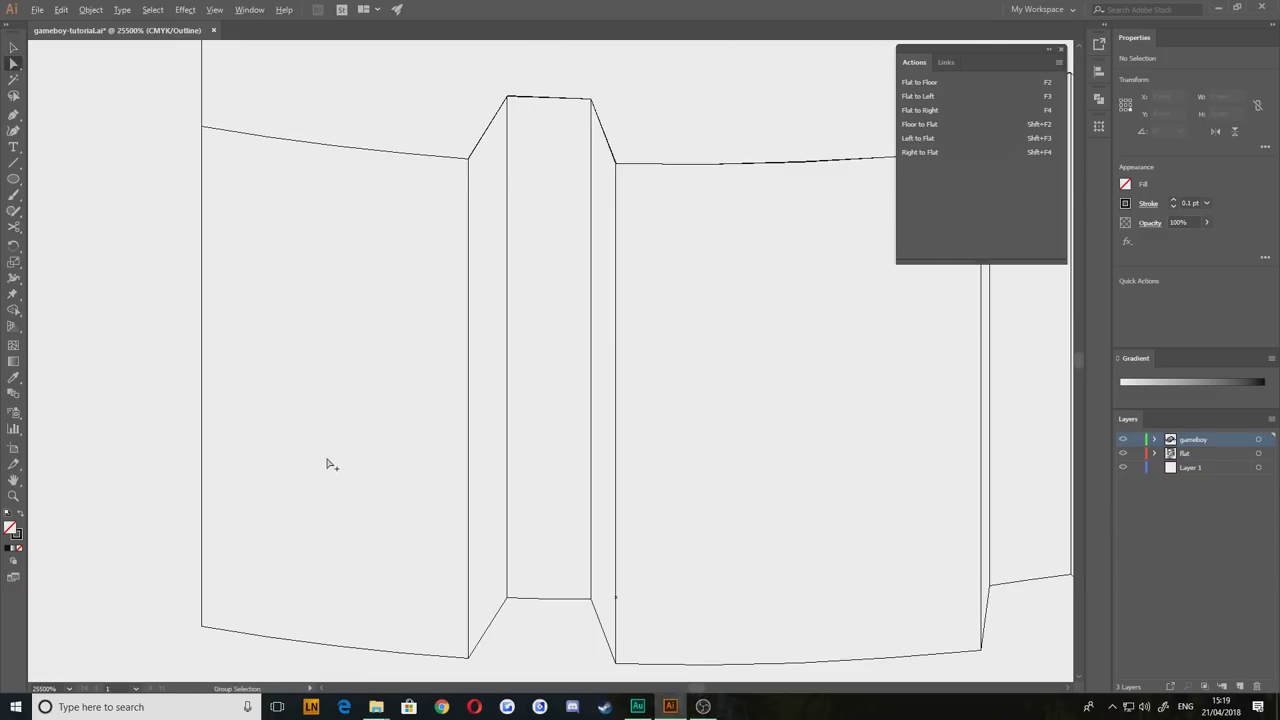
{"action": "left_click", "coordinate": [788, 164]}
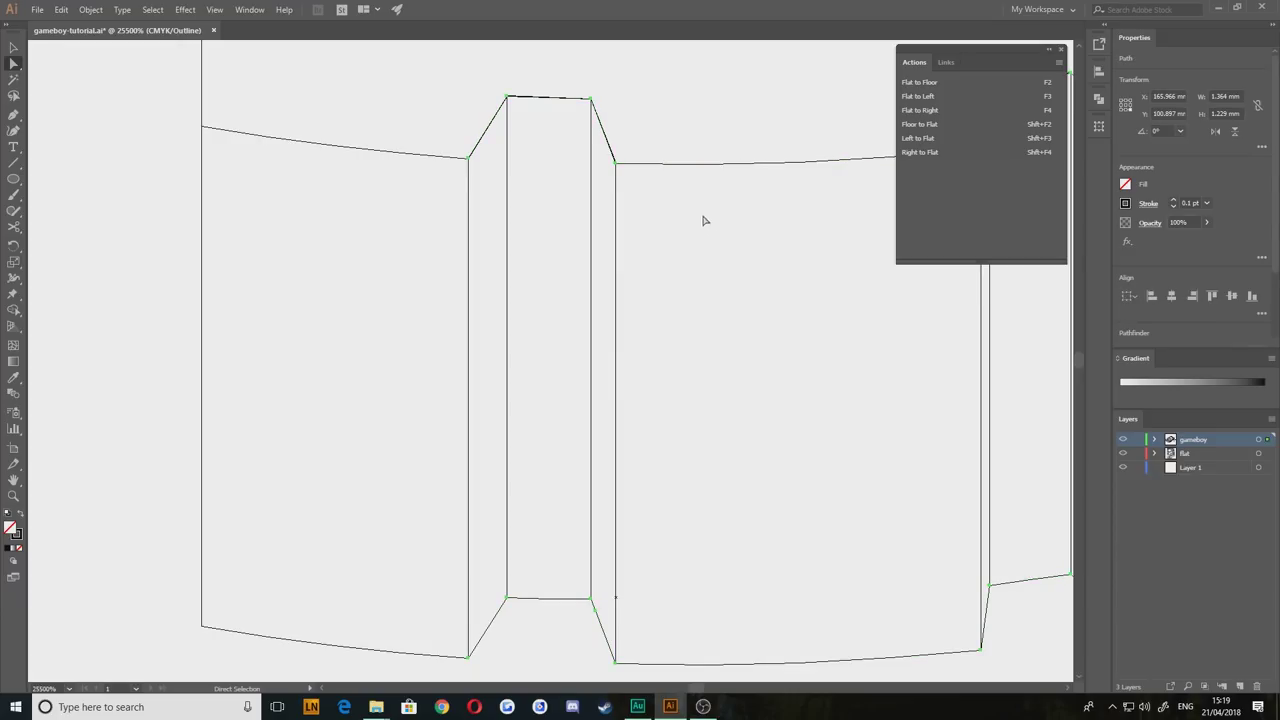
{"action": "left_click", "coordinate": [546, 99]}
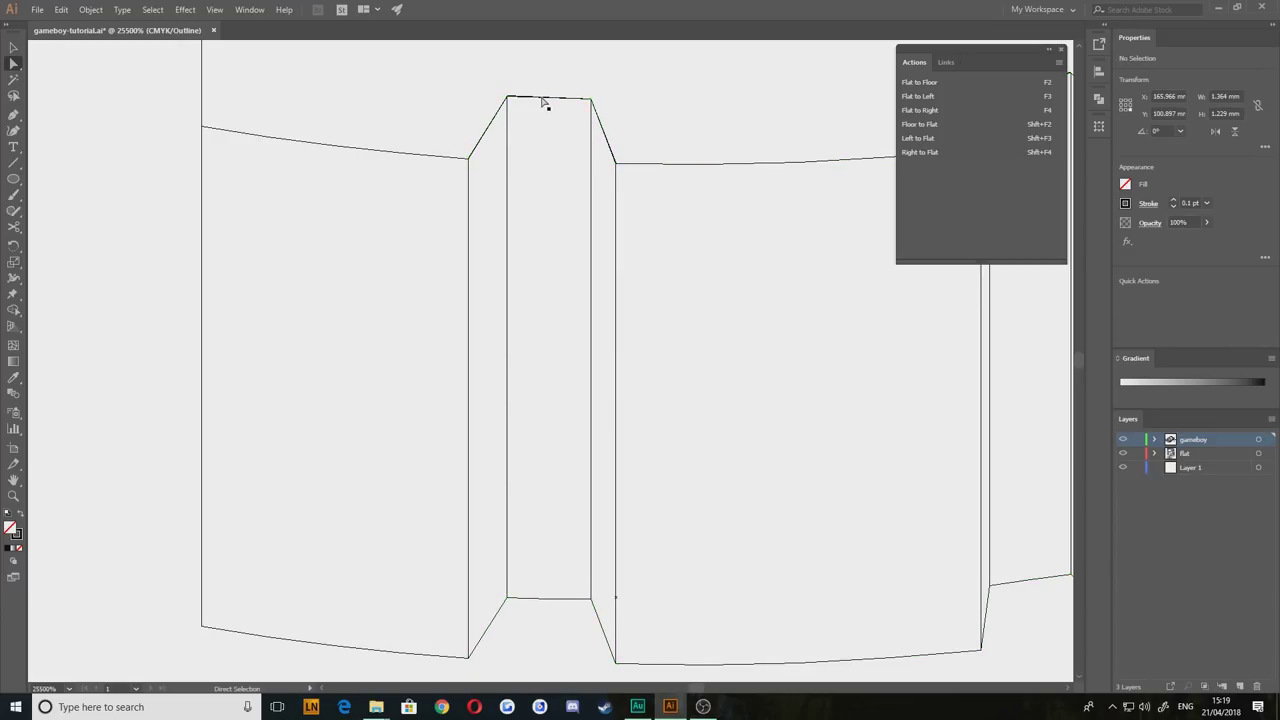
{"action": "key", "text": "ctrl+shift+a"}
{"action": "left_click", "coordinate": [528, 98]}
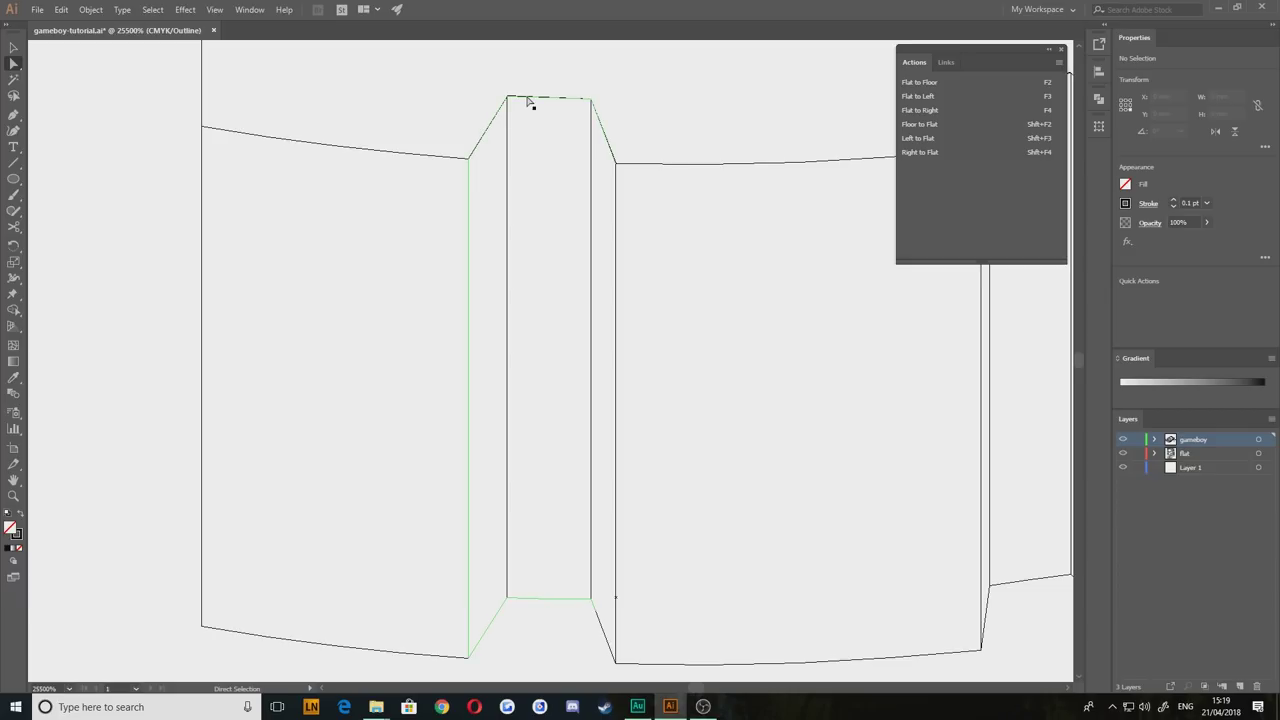
{"action": "left_click_drag", "start_coordinate": [558, 134], "coordinate": [574, 202]}
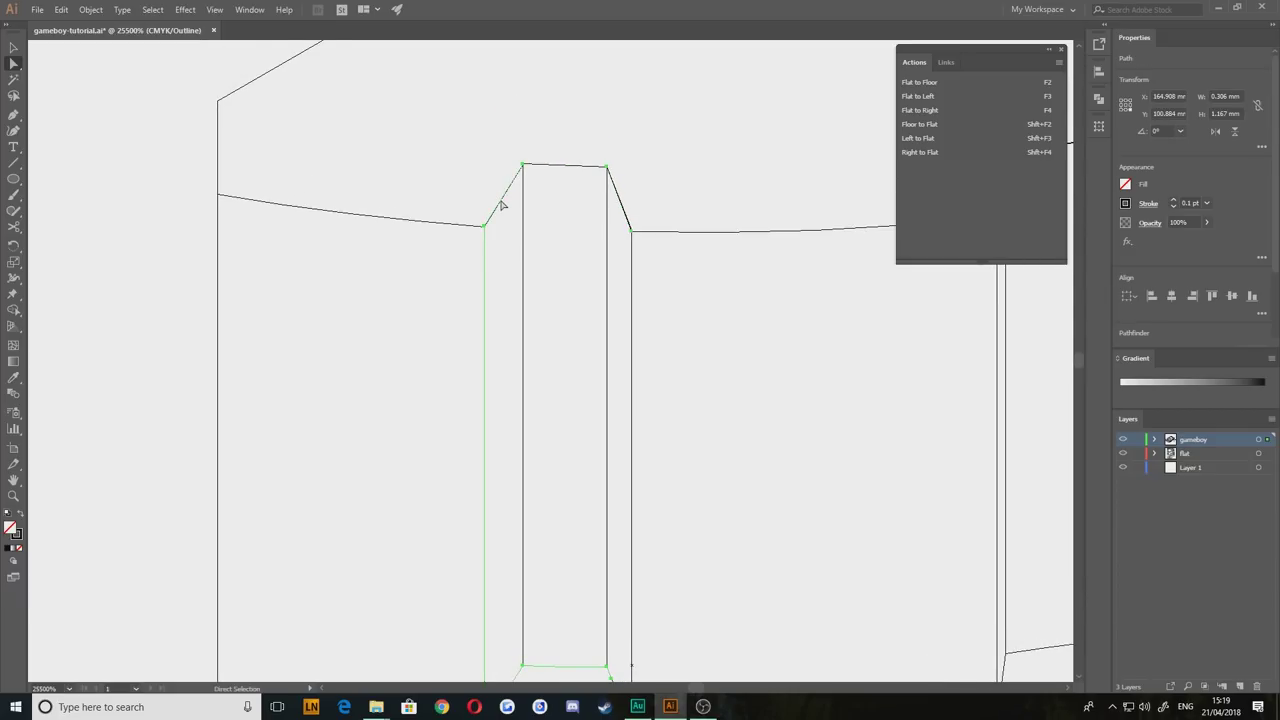
{"action": "key", "text": "Delete"}
Step: Try to delete the doubled upper edges along the wheel's second and third notches and the side faces that follow them
{"action": "left_click_drag", "start_coordinate": [692, 192], "coordinate": [616, 300]}
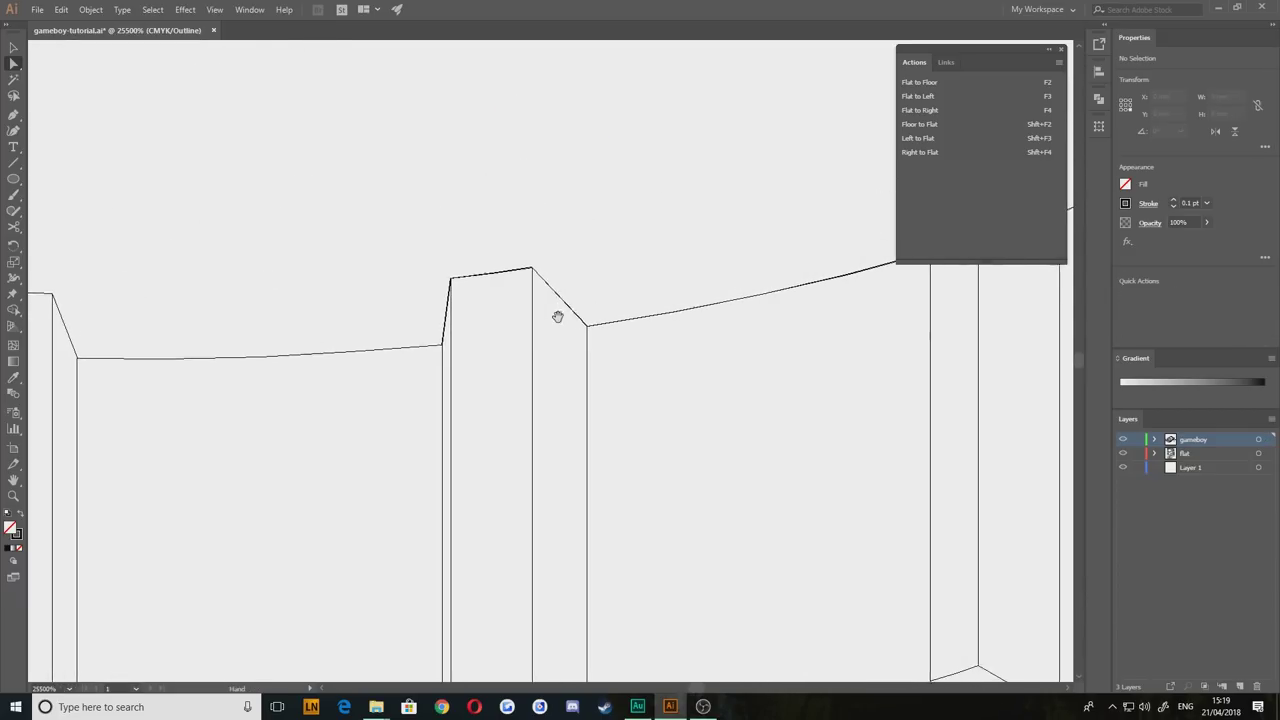
{"action": "left_click", "coordinate": [503, 273]}
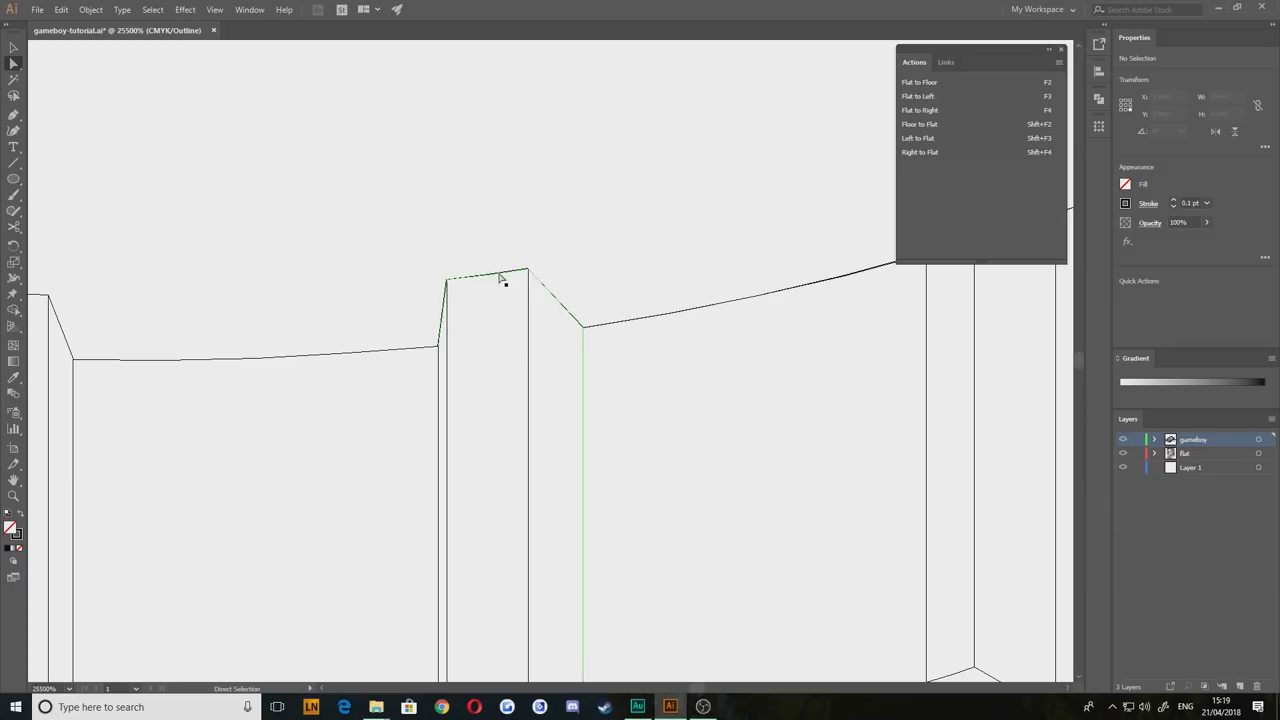
{"action": "left_click", "coordinate": [442, 316]}
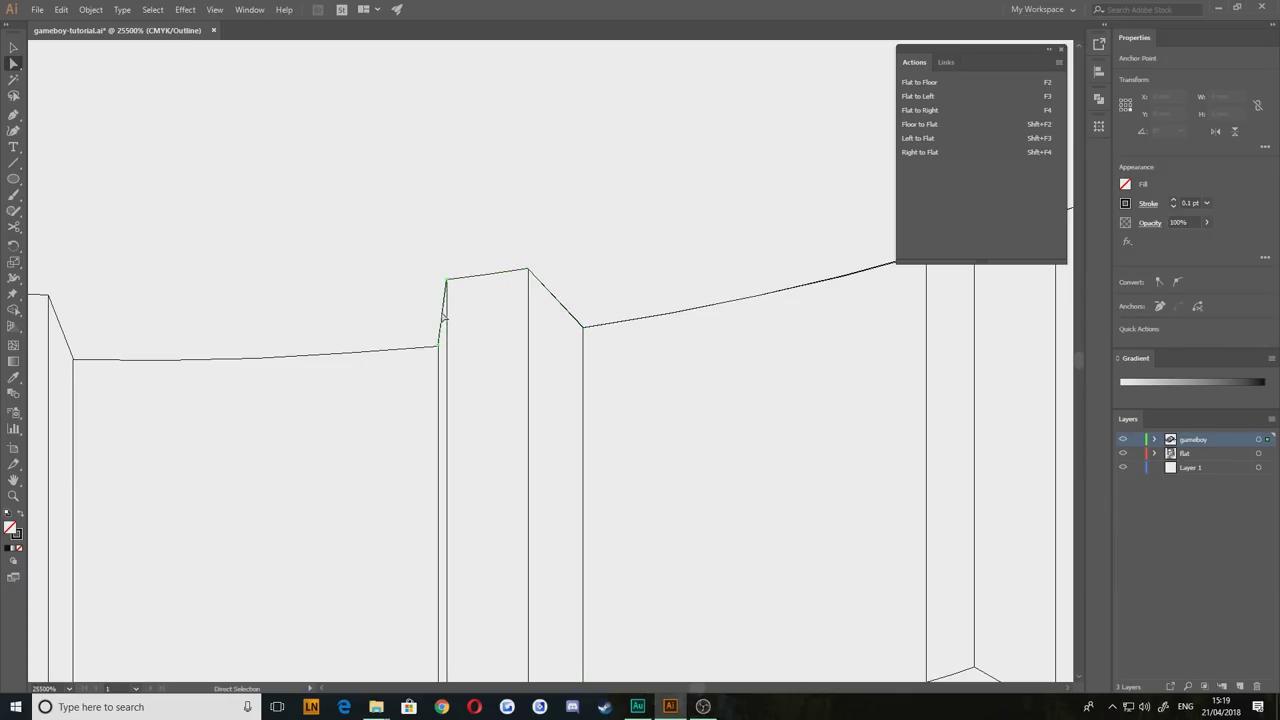
{"action": "left_click", "coordinate": [565, 310]}
{"action": "left_click", "coordinate": [637, 321]}
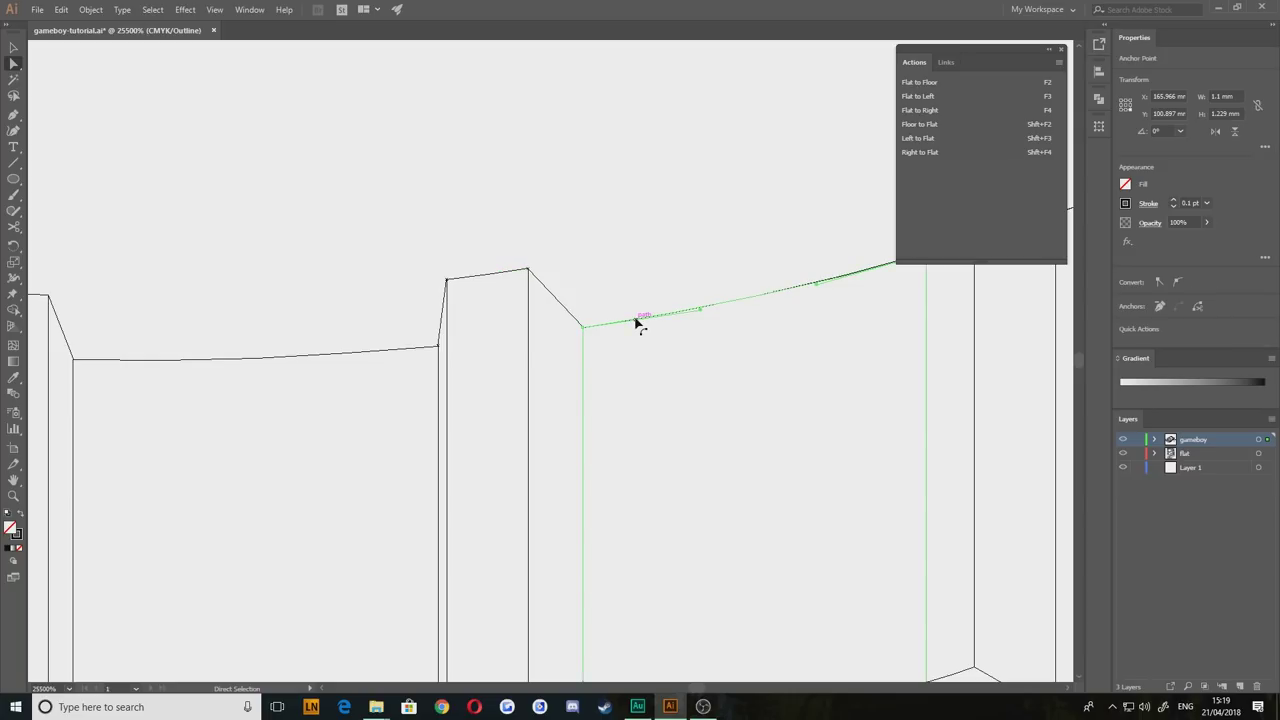
{"action": "left_click_drag", "start_coordinate": [760, 373], "coordinate": [342, 466]}
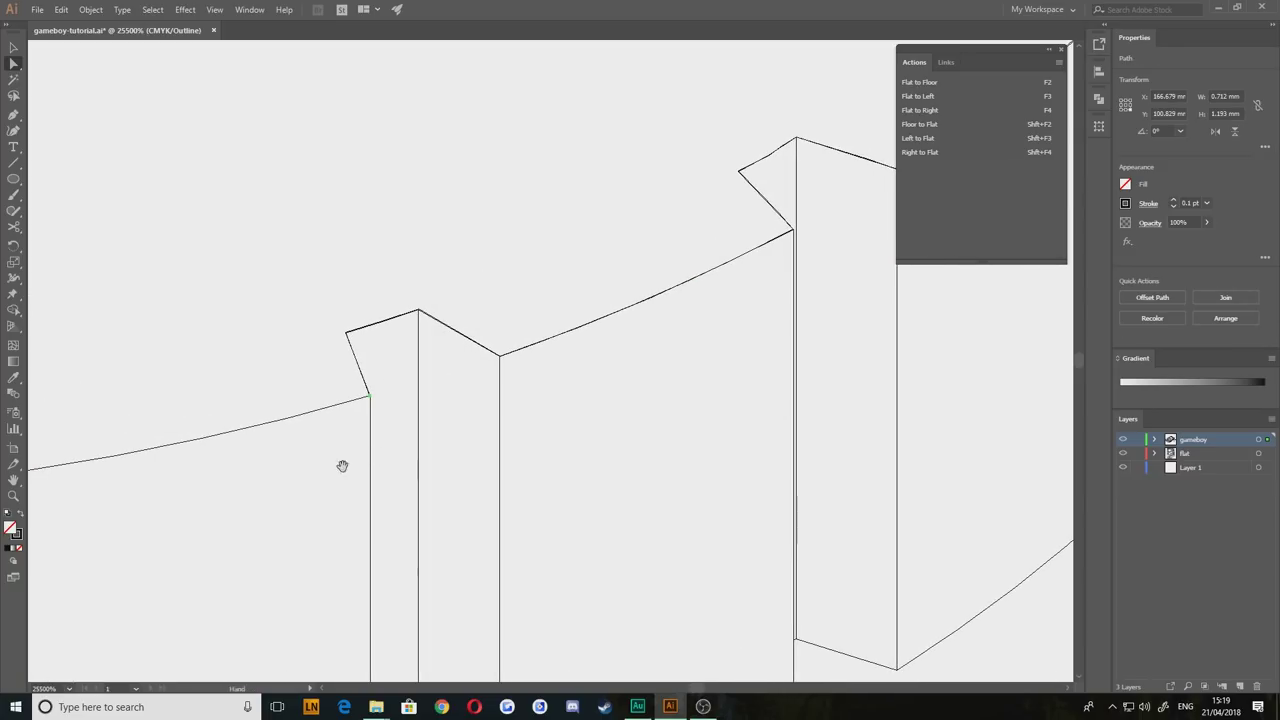
{"action": "left_click", "coordinate": [397, 323]}
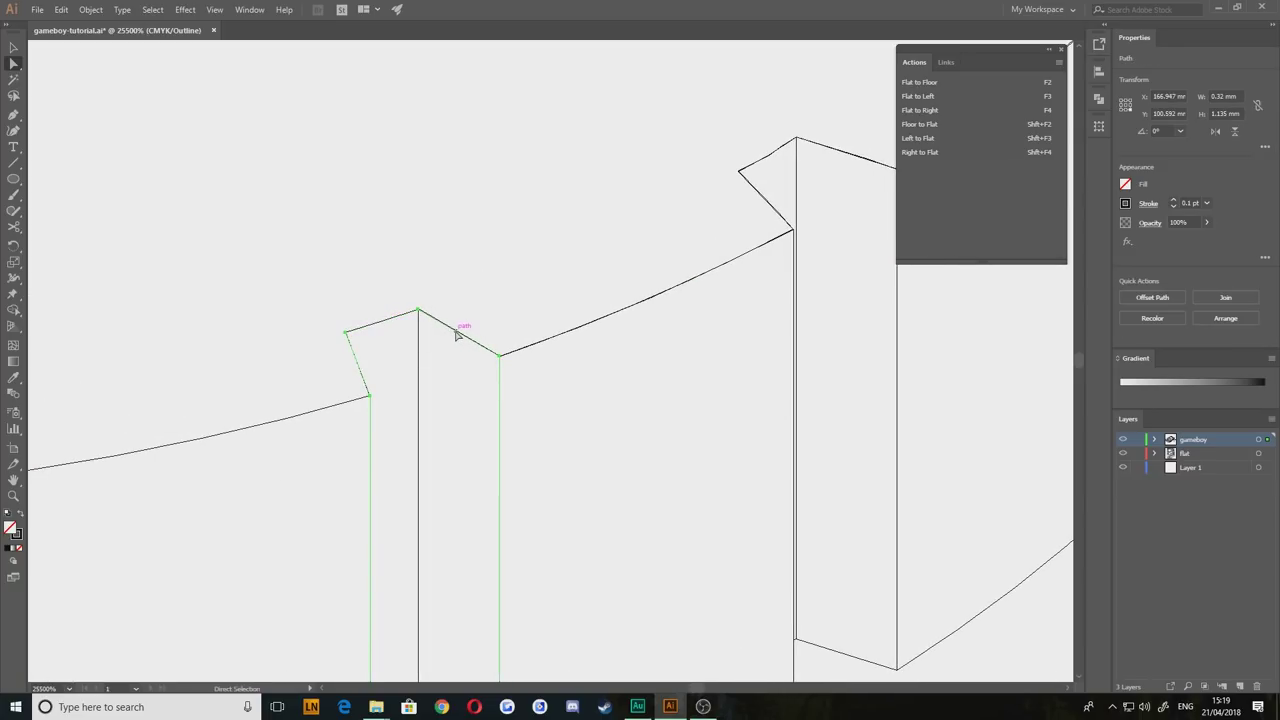
{"action": "left_click", "coordinate": [553, 337]}
Step: Try to delete the doubled upper edges at the wheel's fourth notch and along the face before the fifth notch
{"action": "left_click_drag", "start_coordinate": [620, 340], "coordinate": [379, 451]}
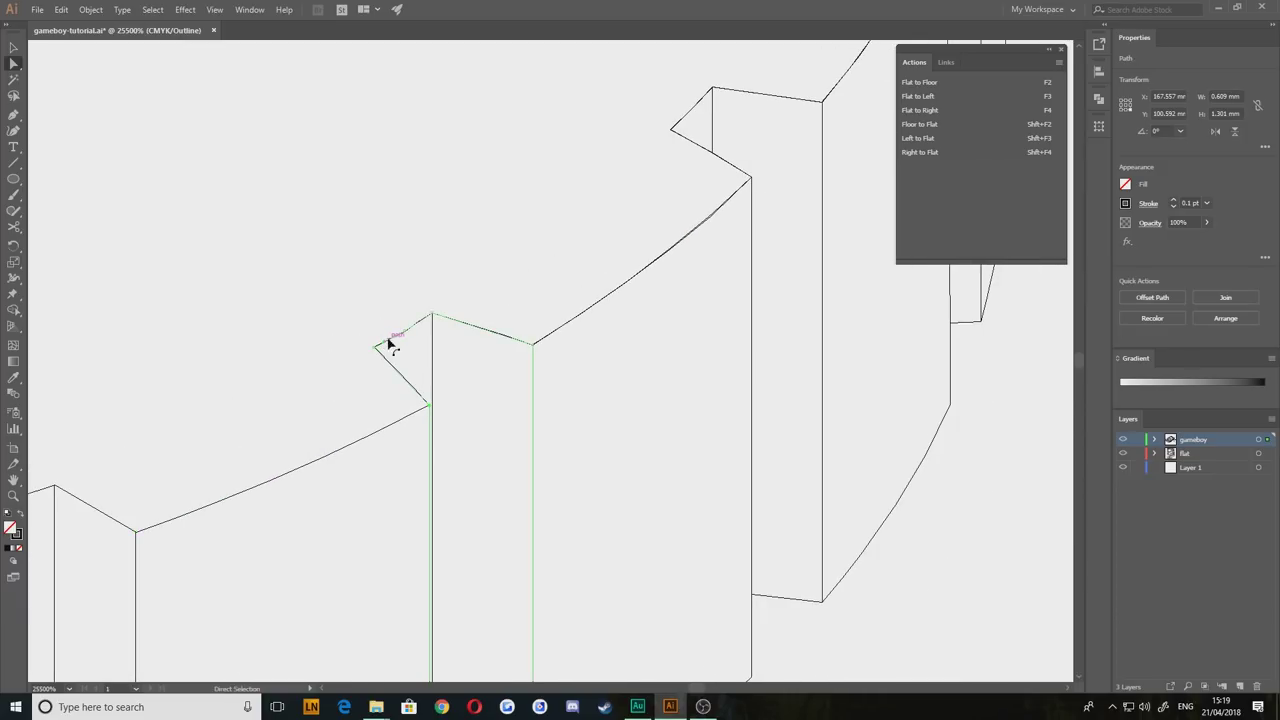
{"action": "left_click", "coordinate": [390, 343]}
{"action": "left_click", "coordinate": [478, 340]}
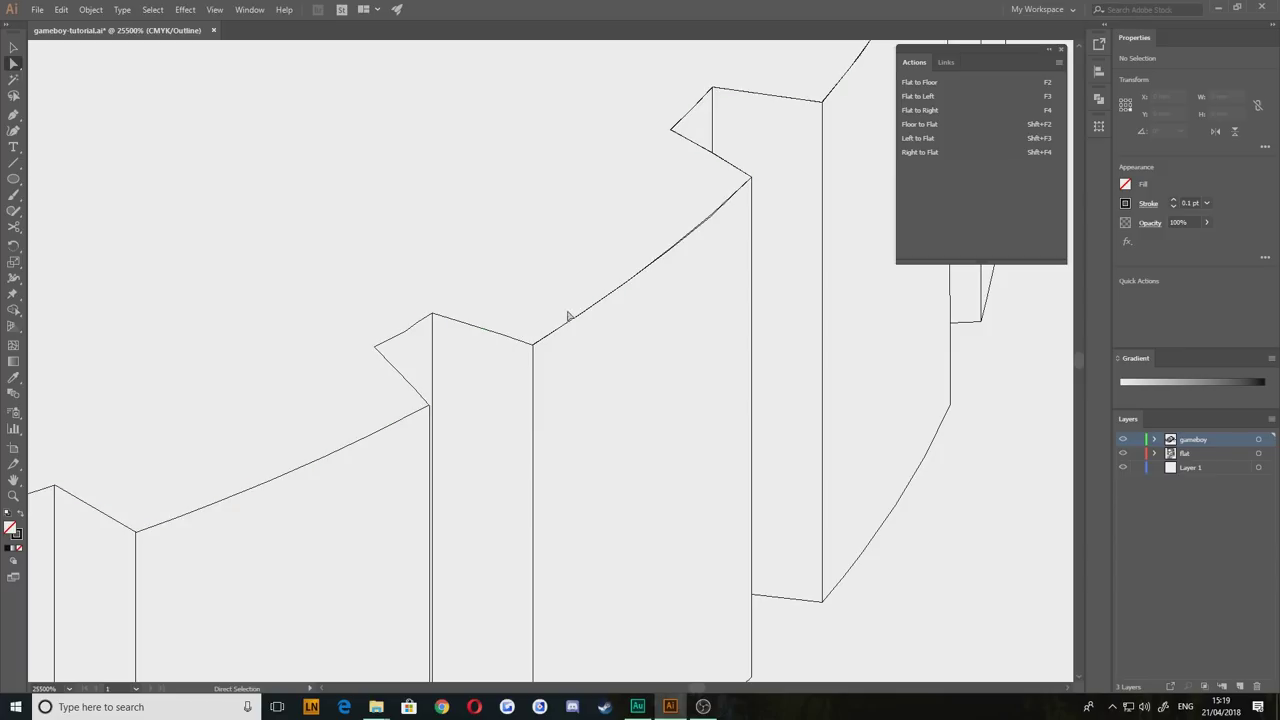
{"action": "left_click", "coordinate": [672, 250]}
{"action": "left_click_drag", "start_coordinate": [671, 274], "coordinate": [463, 431]}
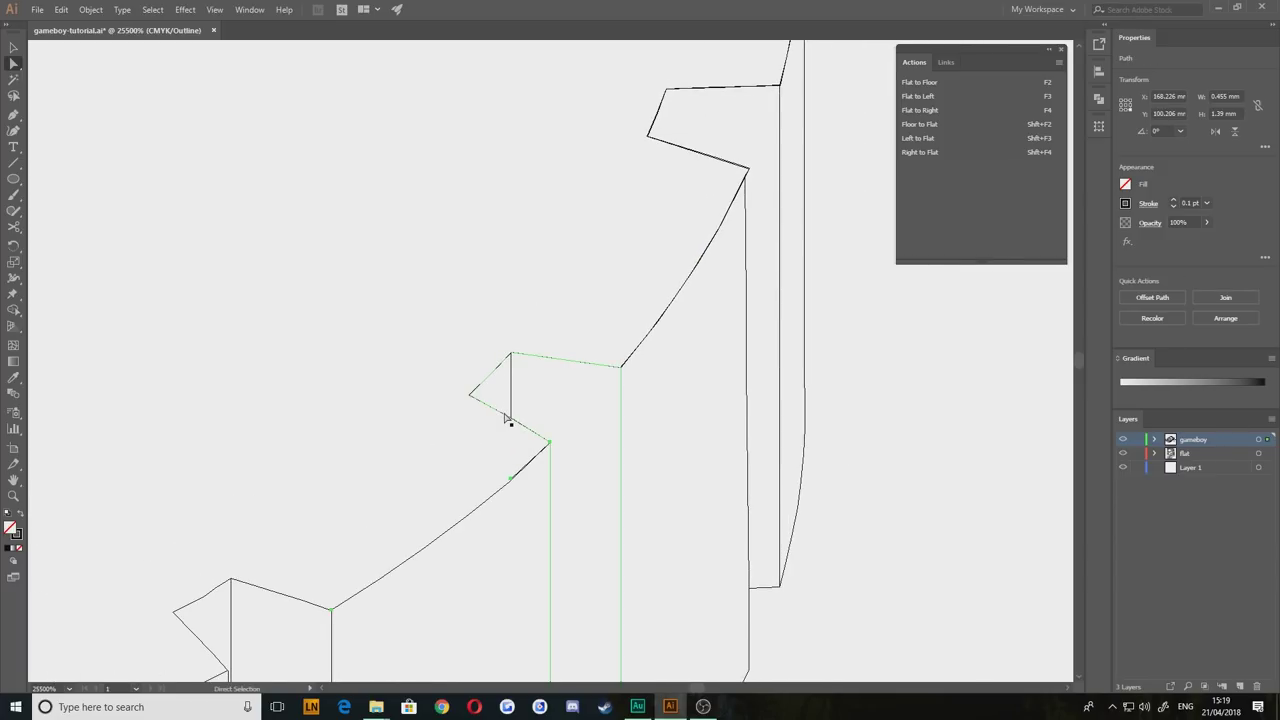
{"action": "left_click", "coordinate": [525, 458]}
{"action": "left_click", "coordinate": [534, 460], "text": "shift"}
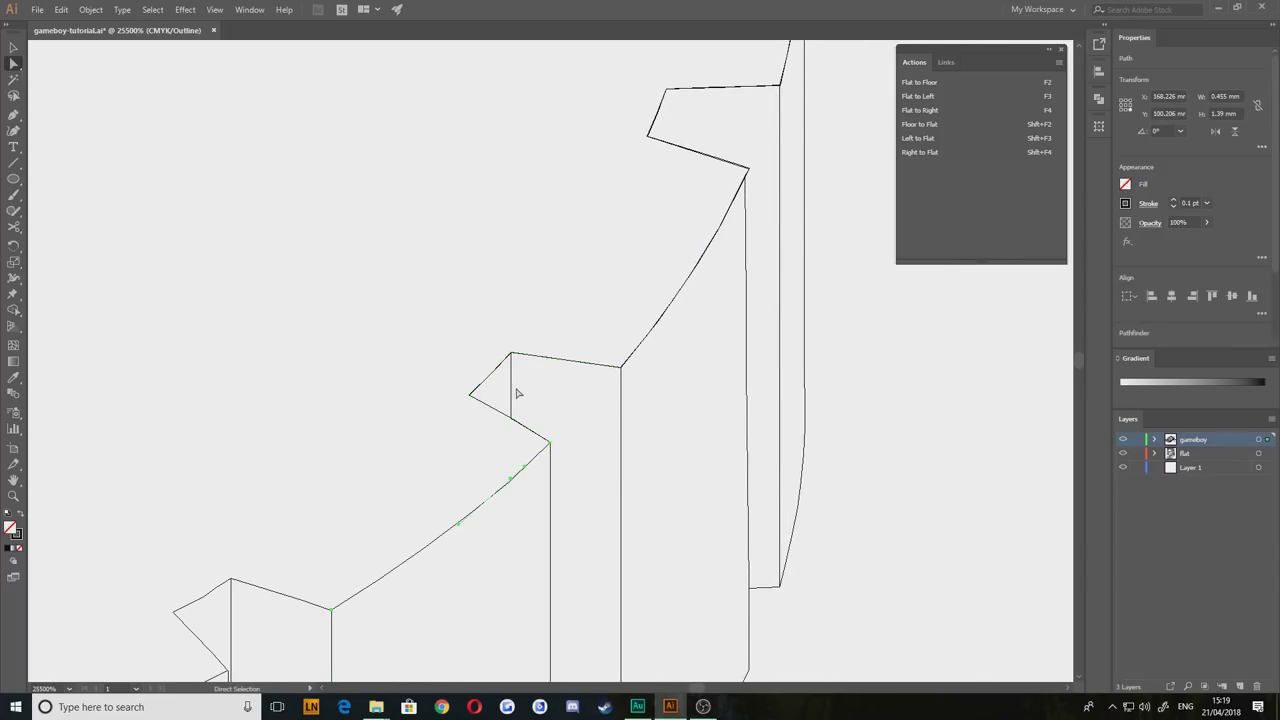
Step: Try to delete the doubled upper edges at the wheel's fifth and sixth notches and on the face between them
{"action": "left_click", "coordinate": [580, 362]}
{"action": "left_click", "coordinate": [635, 345]}
{"action": "left_click", "coordinate": [680, 294], "text": "shift"}
{"action": "key", "text": "ctrl+j"}
{"action": "key", "text": "space"}
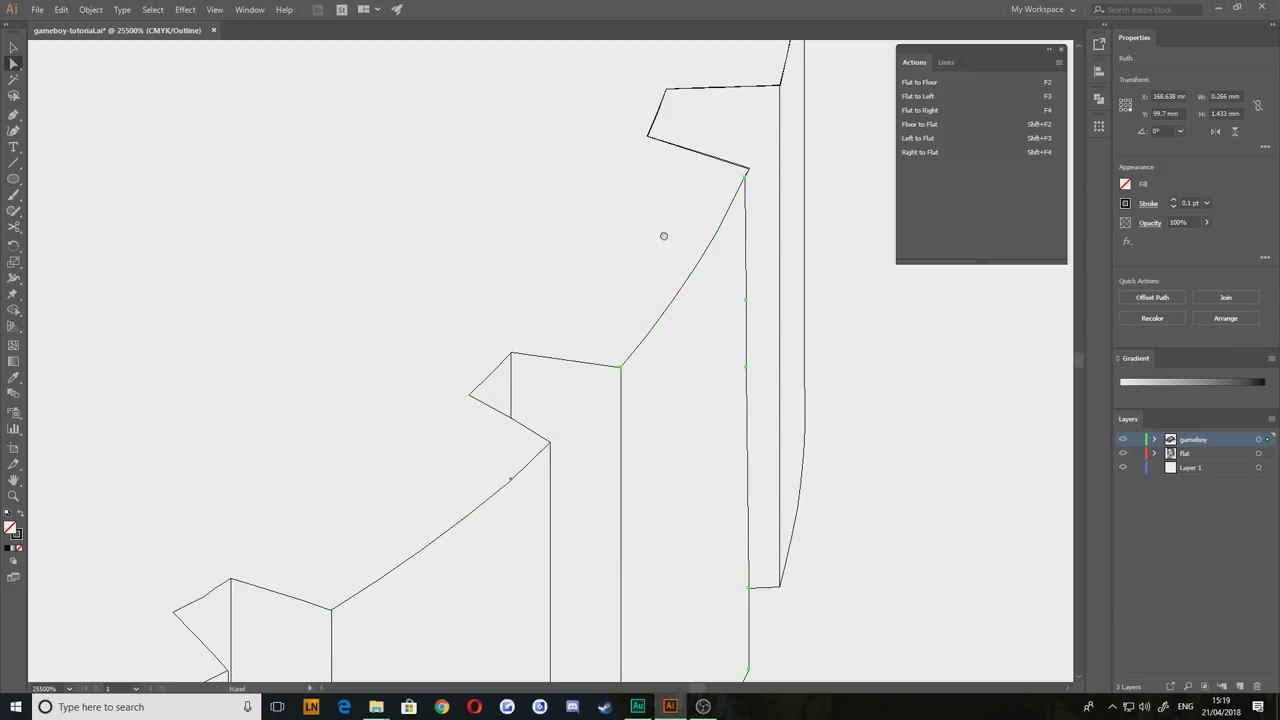
{"action": "left_click_drag", "start_coordinate": [664, 236], "coordinate": [569, 357]}
{"action": "left_click", "coordinate": [626, 281]}
{"action": "key", "text": "space"}
{"action": "left_click_drag", "start_coordinate": [578, 304], "coordinate": [476, 415]}
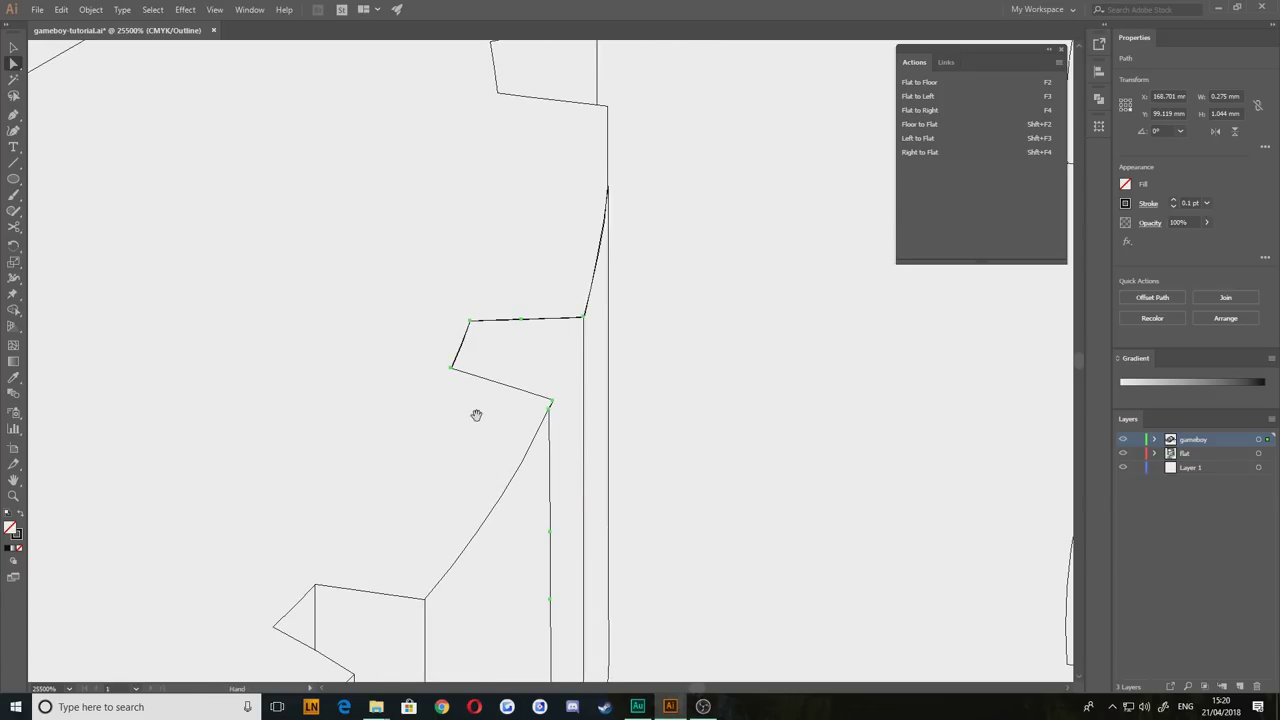
{"action": "left_click", "coordinate": [546, 357]}
Step: Try to delete the doubled upper edge of the narrow last side face beyond the sixth notch
{"action": "key", "text": "space"}
{"action": "left_click_drag", "start_coordinate": [600, 304], "coordinate": [552, 344]}
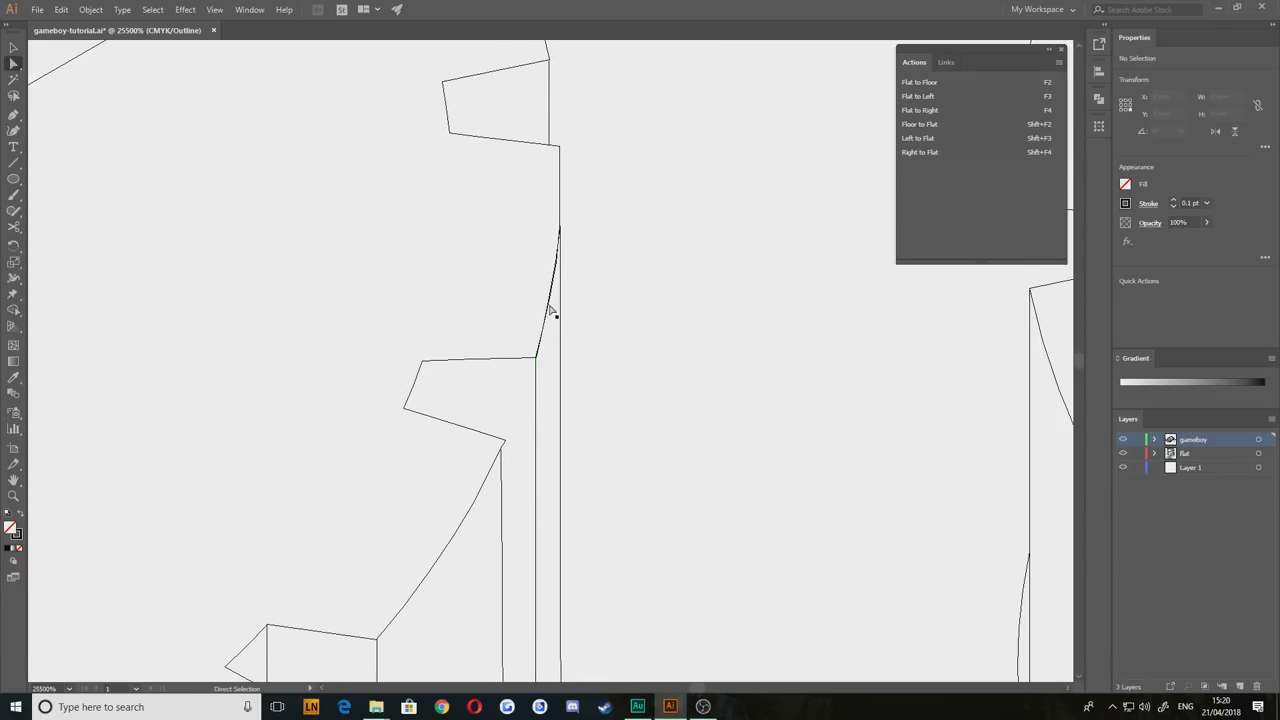
{"action": "left_click", "coordinate": [551, 311]}
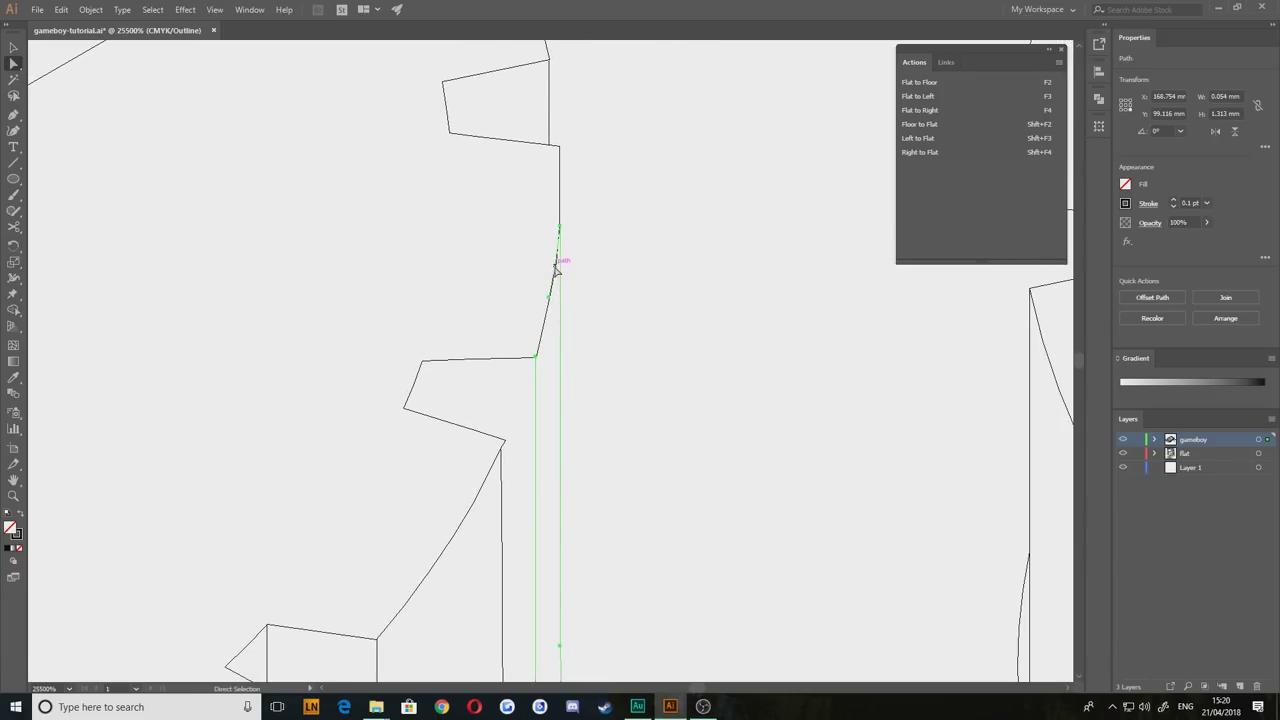
{"action": "left_click", "coordinate": [577, 274]}
{"action": "left_click", "coordinate": [560, 271]}
{"action": "left_click", "coordinate": [651, 291]}
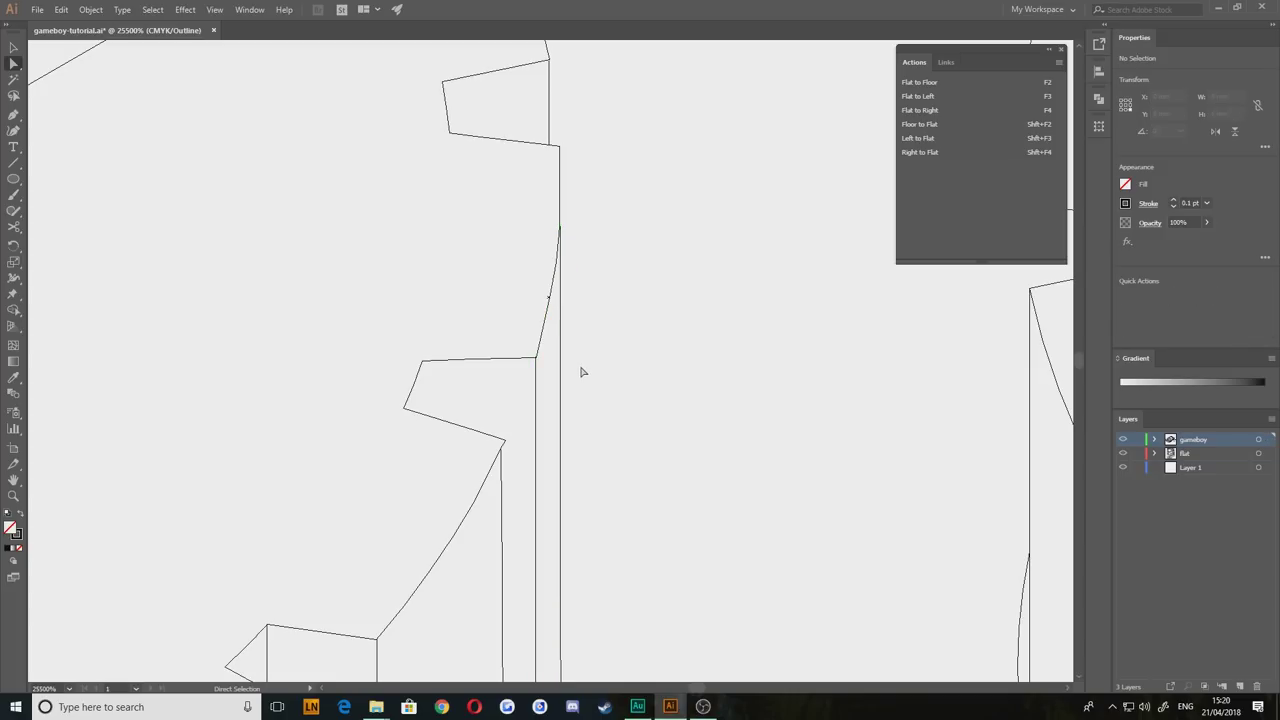
Step: Redraw the missing lower edges of the first notch's slanted side and back face with the Pen tool
{"action": "scroll", "coordinate": [581, 372], "scroll_direction": "down", "scroll_amount": 8}
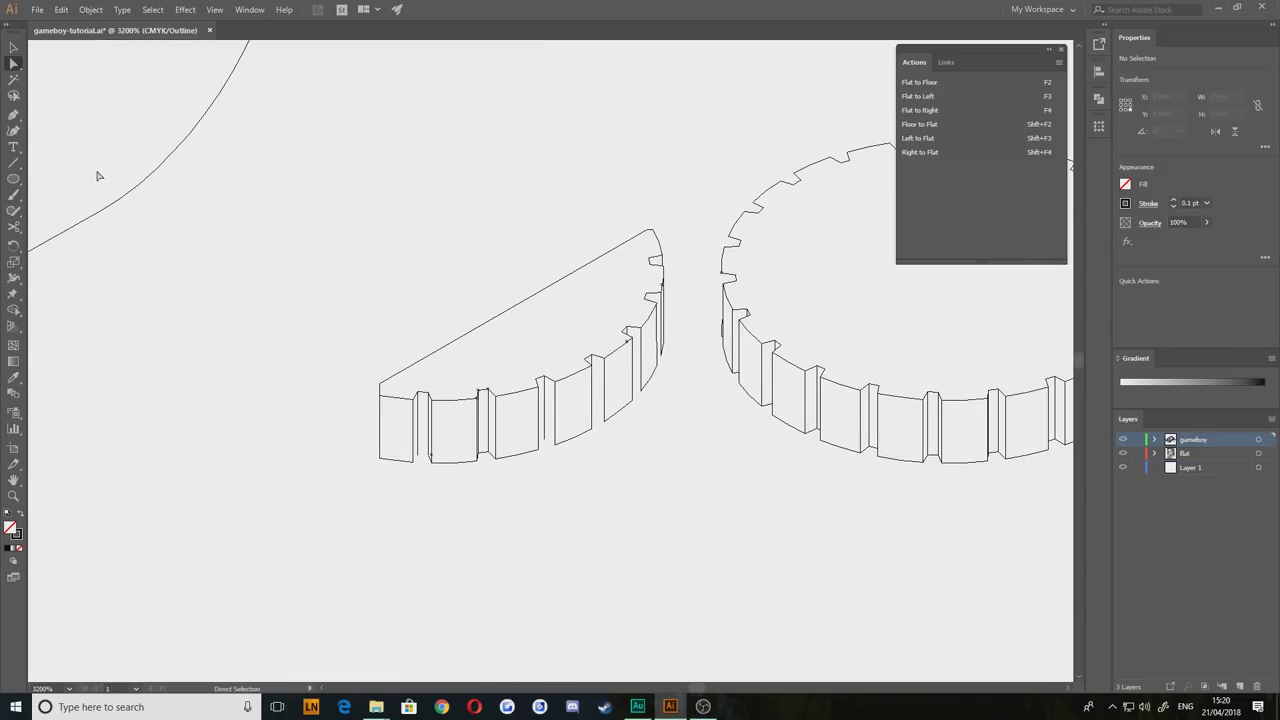
{"action": "left_click", "coordinate": [13, 48]}
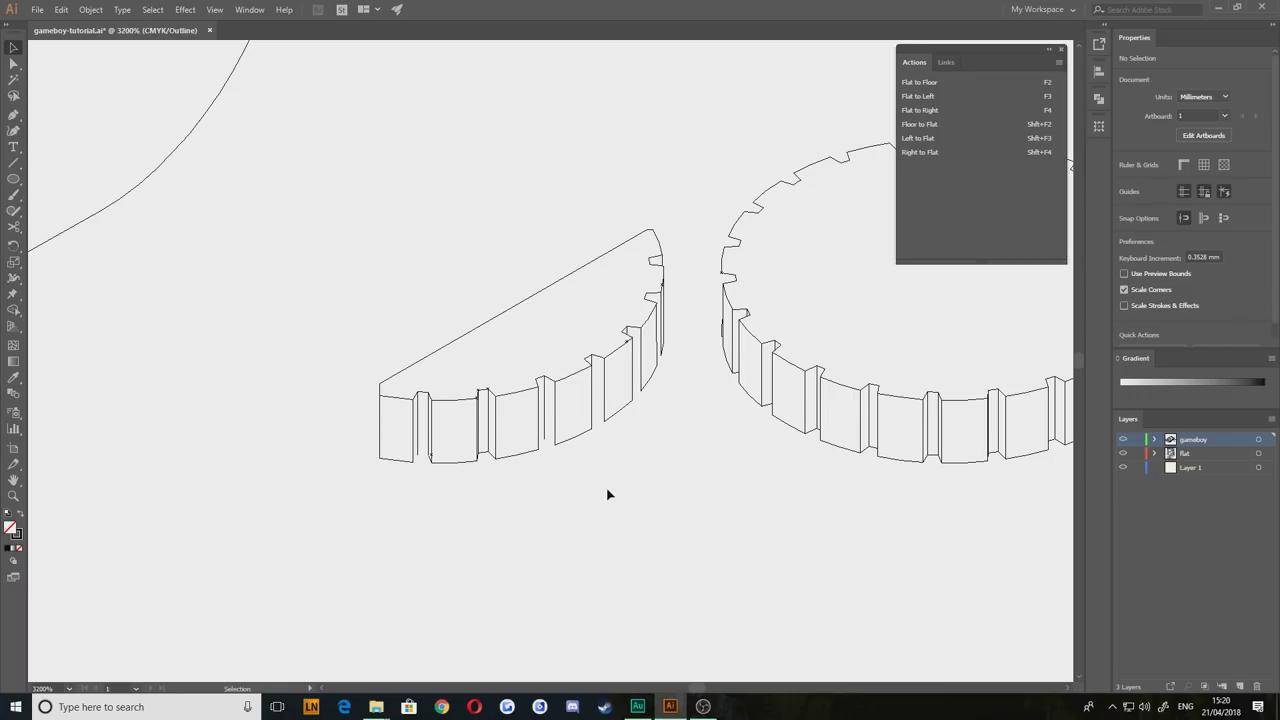
{"action": "scroll", "coordinate": [618, 483], "scroll_direction": "up", "scroll_amount": 4}
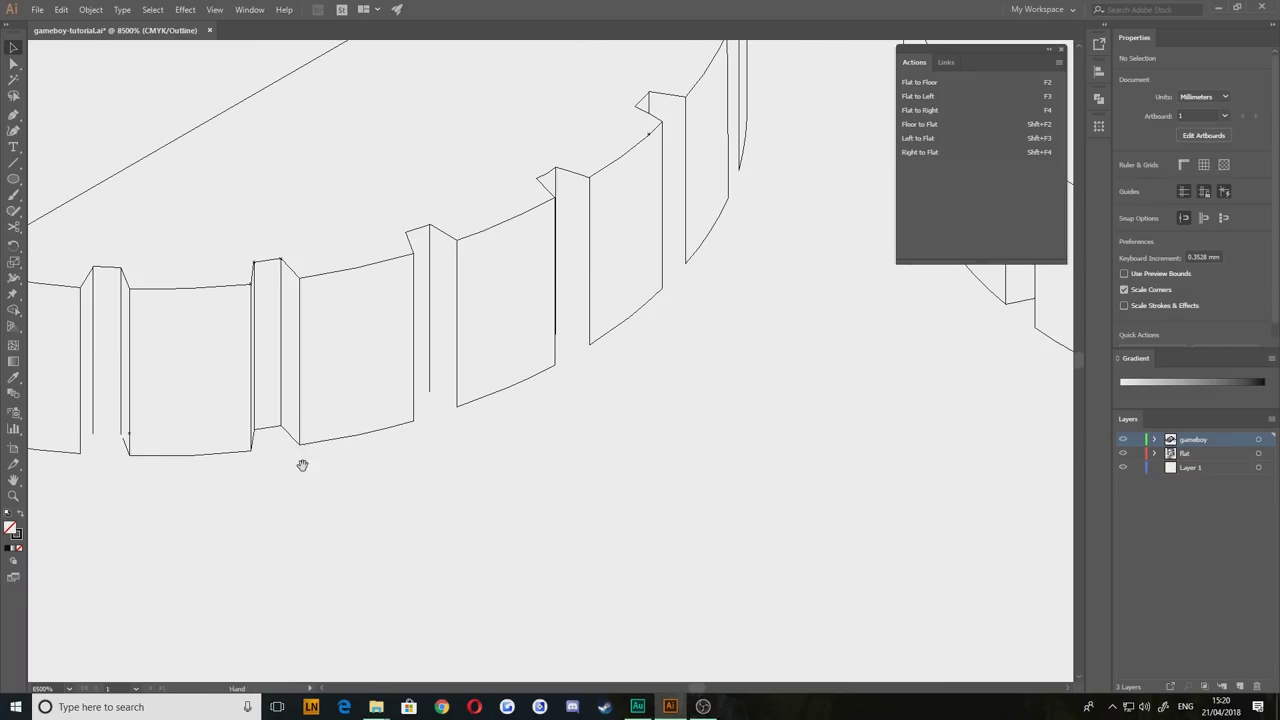
{"action": "scroll", "coordinate": [303, 463], "scroll_direction": "up", "scroll_amount": 3}
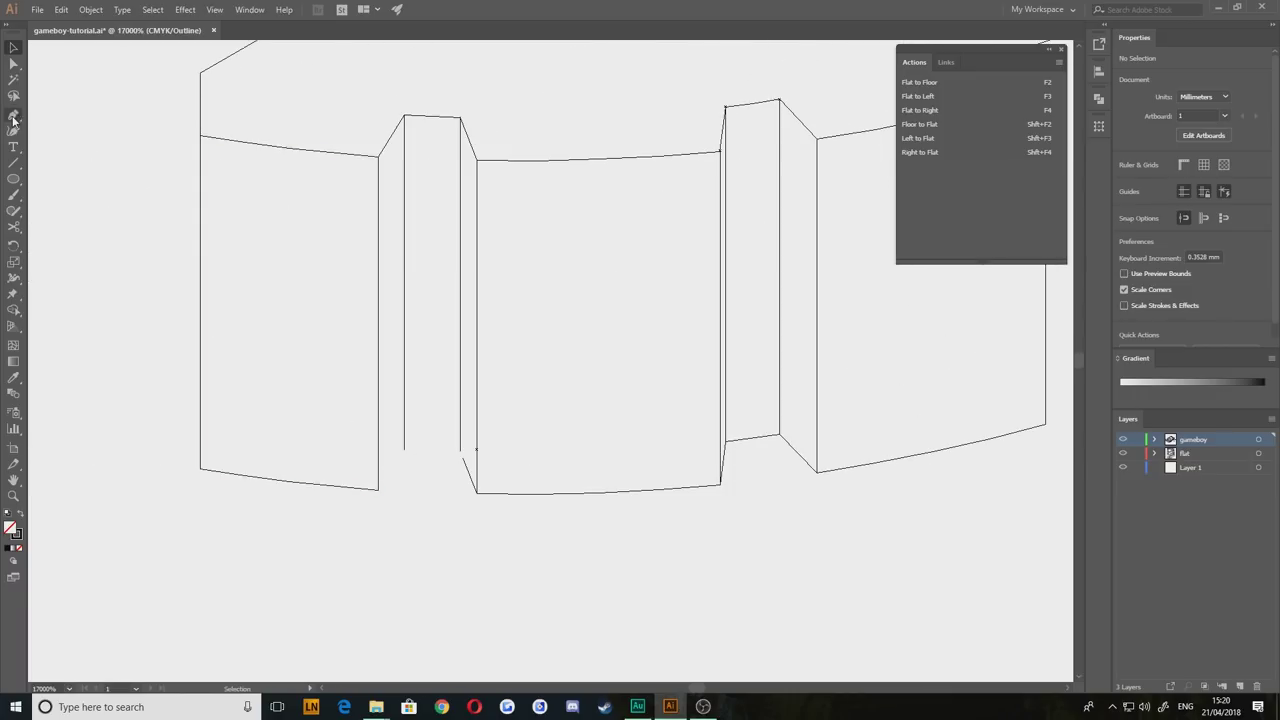
{"action": "left_click", "coordinate": [13, 117]}
{"action": "left_click", "coordinate": [378, 489]}
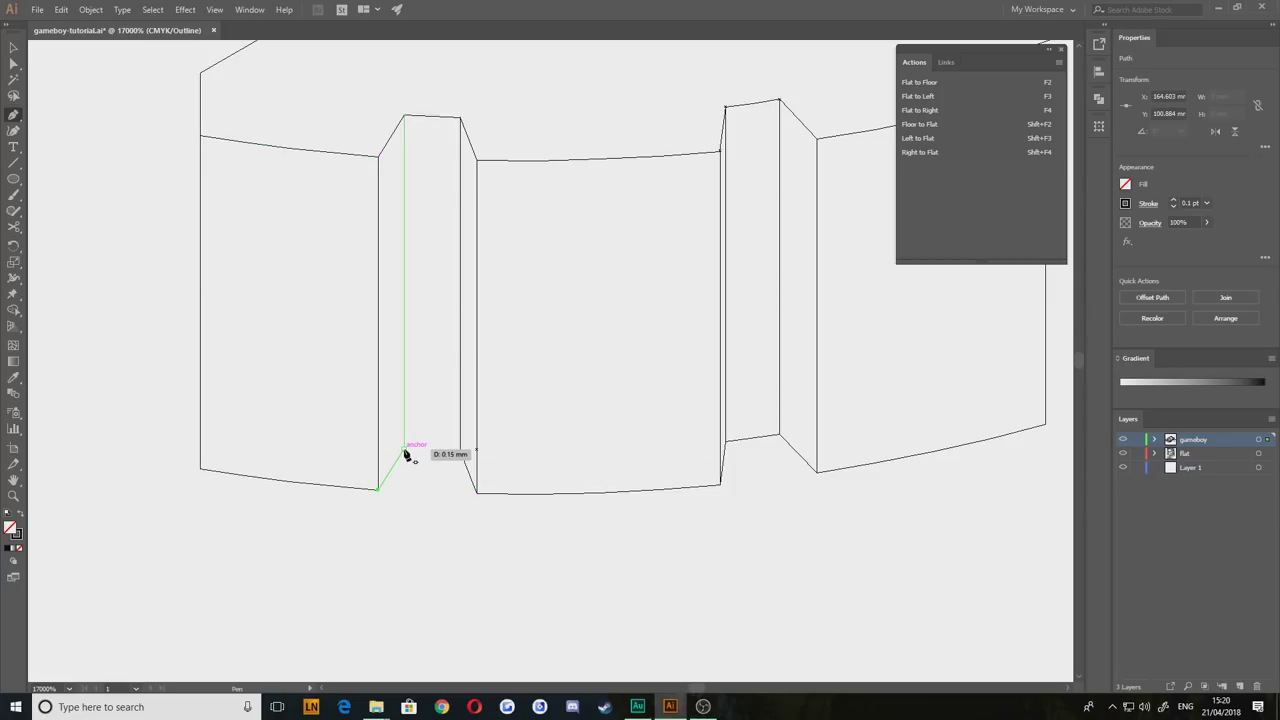
{"action": "left_click", "coordinate": [404, 451]}
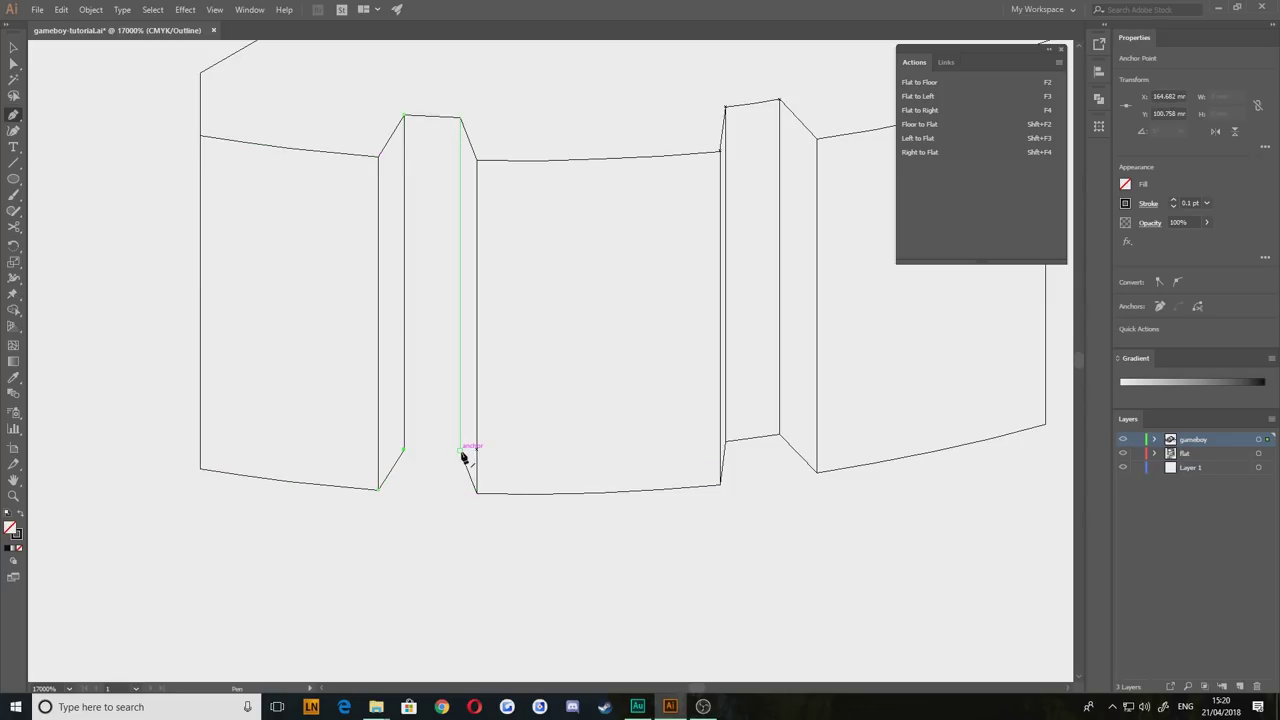
{"action": "left_click", "coordinate": [461, 452]}
{"action": "left_click", "coordinate": [404, 450]}
{"action": "key", "text": "v"}
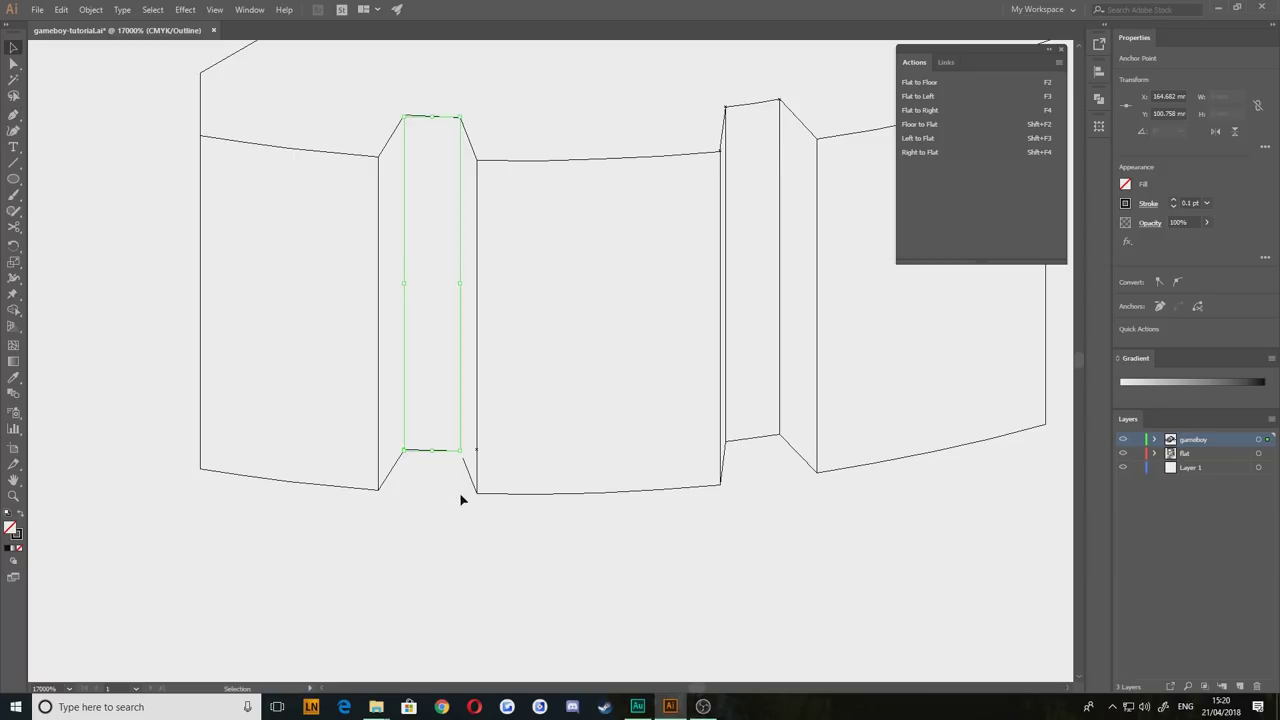
Step: Connect the lower edge of the wheel's side to the lower corner of the first notch's back face, then deselect it
{"action": "key", "text": "p"}
{"action": "left_click", "coordinate": [460, 451]}
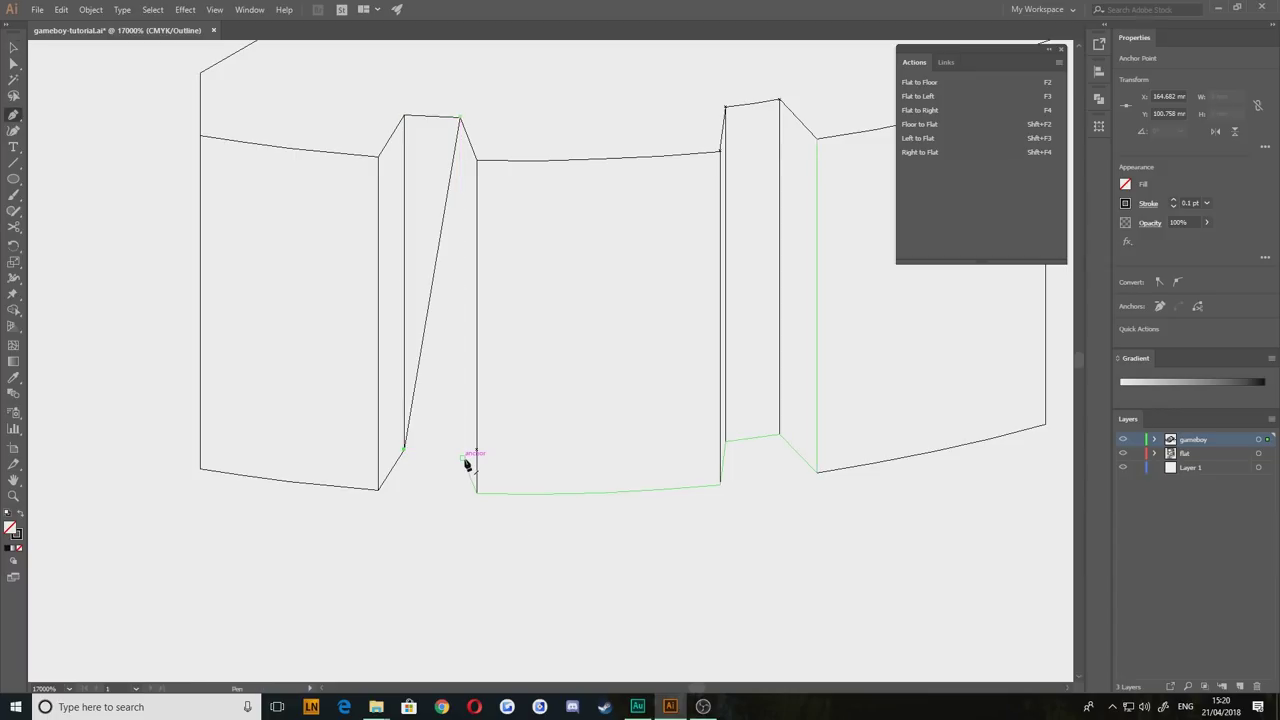
{"action": "key", "text": "ctrl+z"}
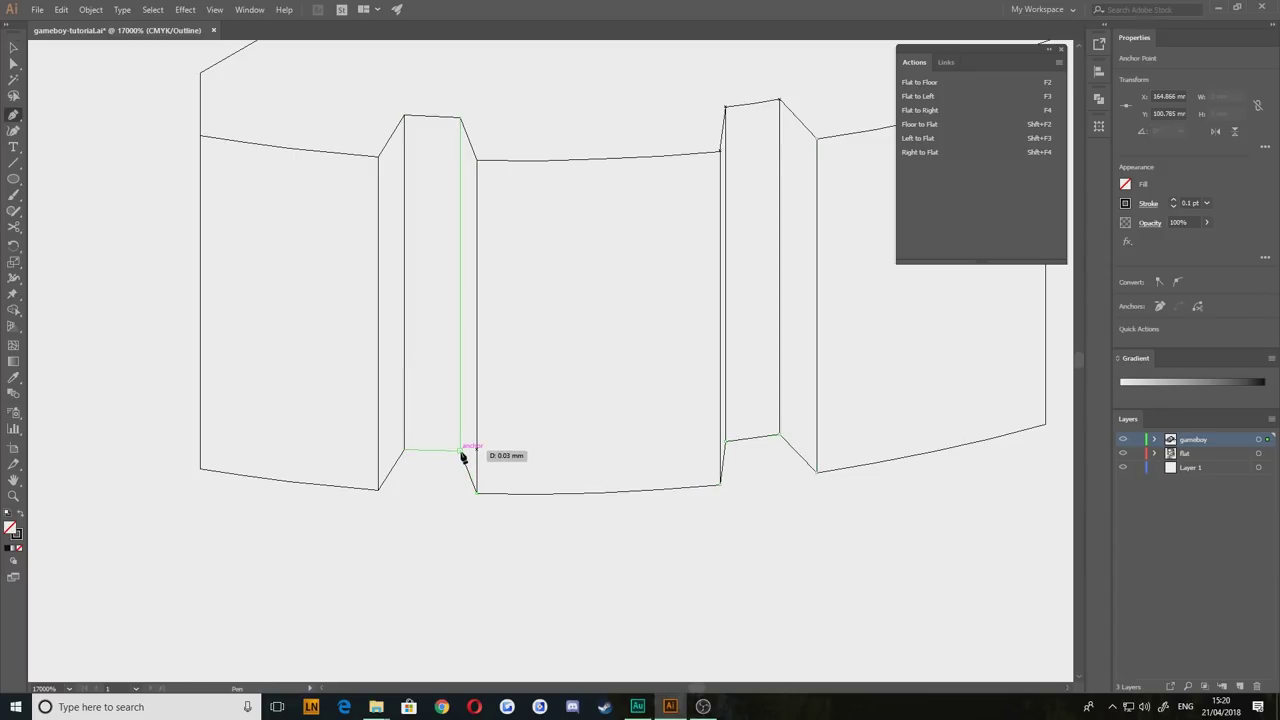
{"action": "left_click", "coordinate": [461, 451]}
{"action": "left_click_drag", "start_coordinate": [740, 455], "coordinate": [520, 486]}
{"action": "key", "text": "v"}
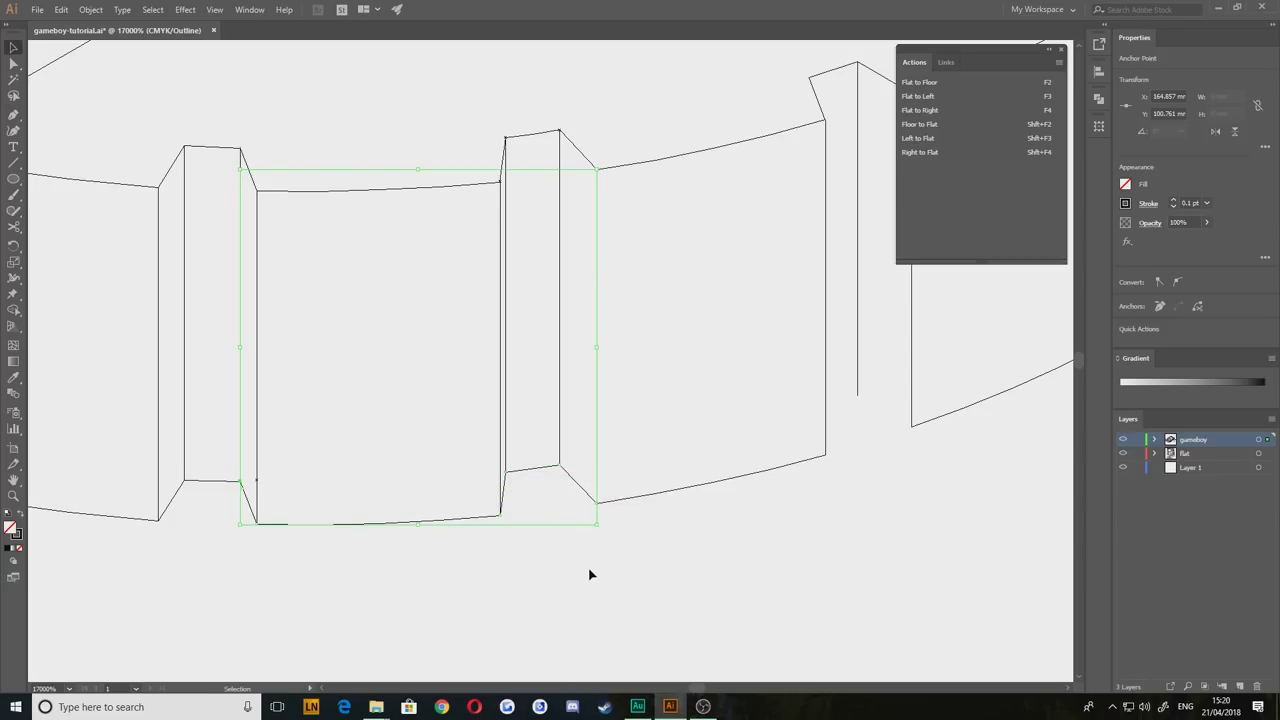
{"action": "left_click", "coordinate": [632, 566]}
Step: Undo the redrawn lower edges and the deletions of the doubled upper edges, back to the wheel's complete side outlines
{"action": "key", "text": "p"}
{"action": "left_click_drag", "start_coordinate": [762, 459], "coordinate": [509, 529]}
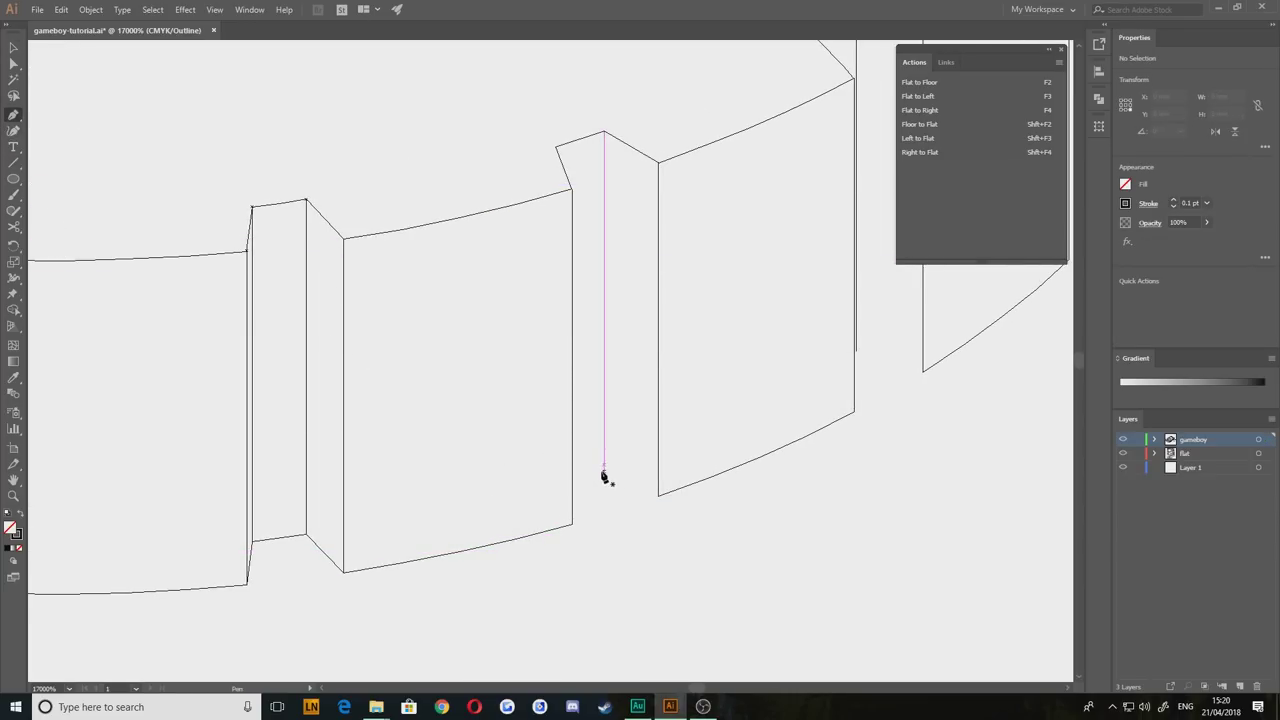
{"action": "scroll", "coordinate": [580, 538], "scroll_direction": "down", "scroll_amount": 2}
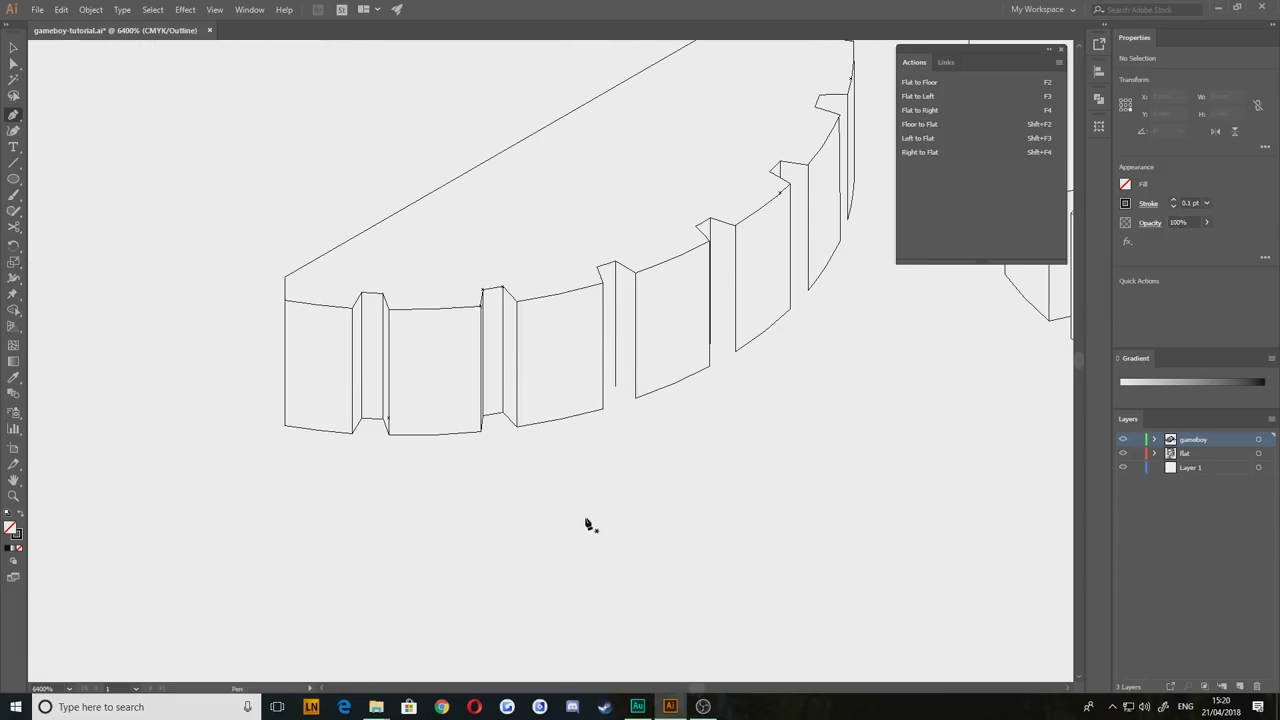
{"action": "key", "text": "ctrl+z"}
{"action": "key", "text": "ctrl+z"}
{"action": "key", "text": "ctrl+z"}
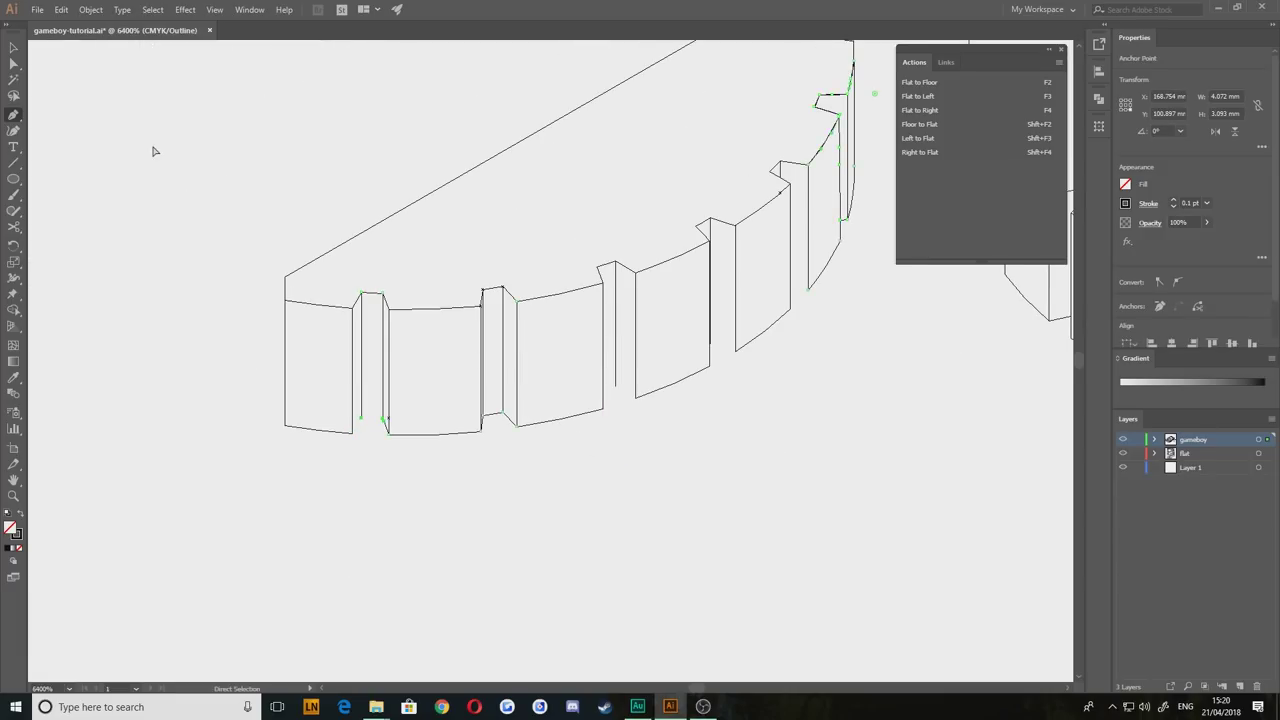
{"action": "left_click", "coordinate": [13, 47]}
{"action": "left_click", "coordinate": [640, 240]}
{"action": "left_click_drag", "start_coordinate": [642, 239], "coordinate": [551, 370]}
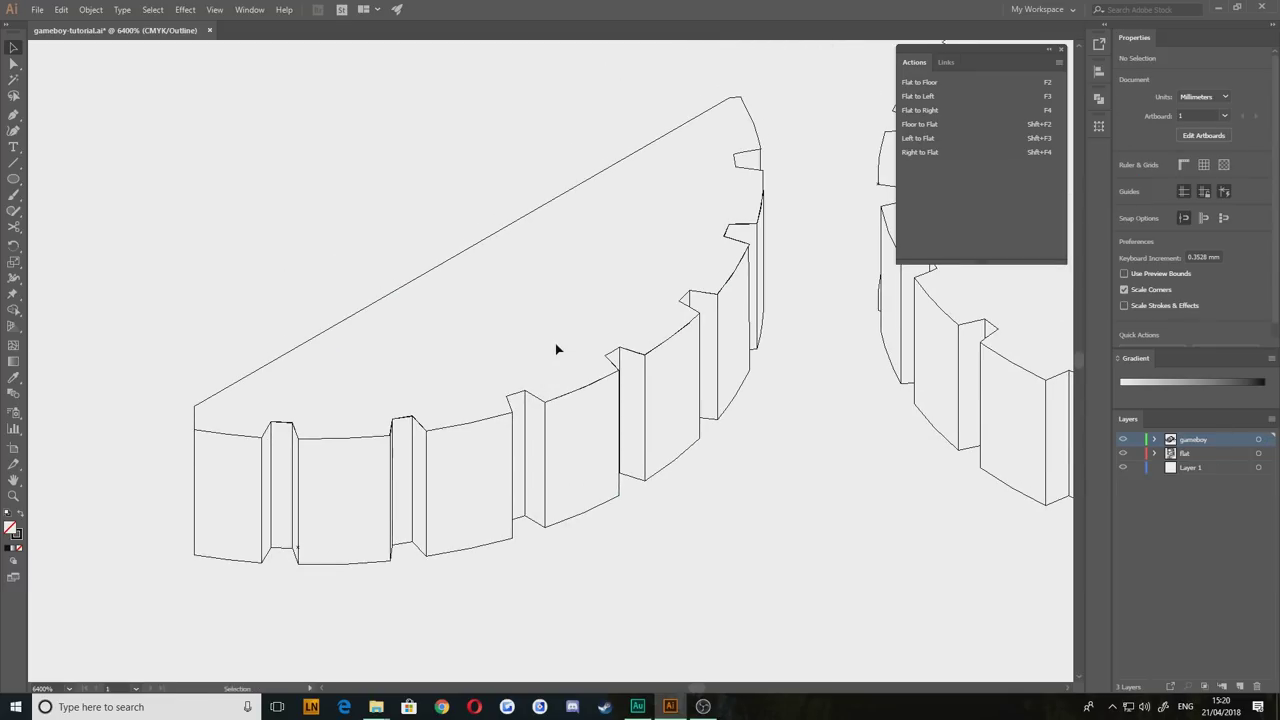
Step: Group all the paths of the trimmed volume wheel and move the group beside the opening in the VOL panel
{"action": "scroll", "coordinate": [545, 341], "scroll_direction": "down", "scroll_amount": 2}
{"action": "left_click_drag", "start_coordinate": [382, 325], "coordinate": [474, 409]}
{"action": "left_click_drag", "start_coordinate": [402, 207], "coordinate": [754, 591]}
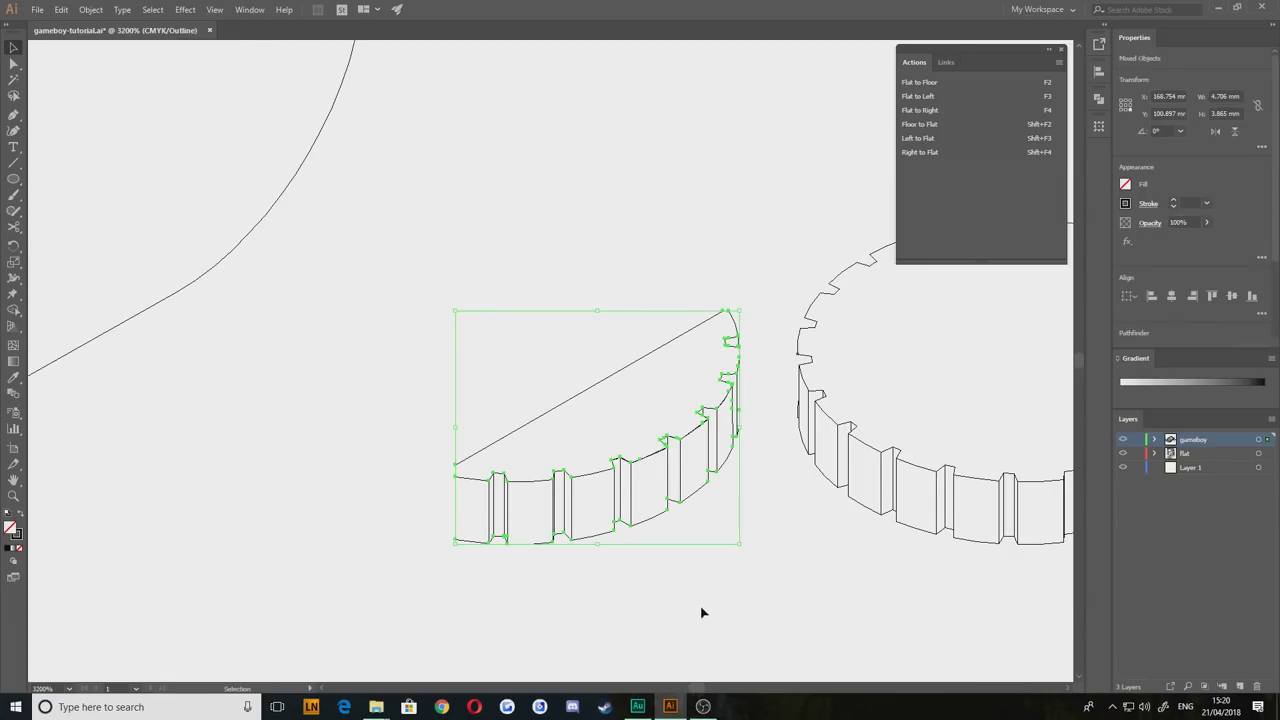
{"action": "left_click", "coordinate": [289, 534]}
{"action": "left_click_drag", "start_coordinate": [290, 534], "coordinate": [703, 417]}
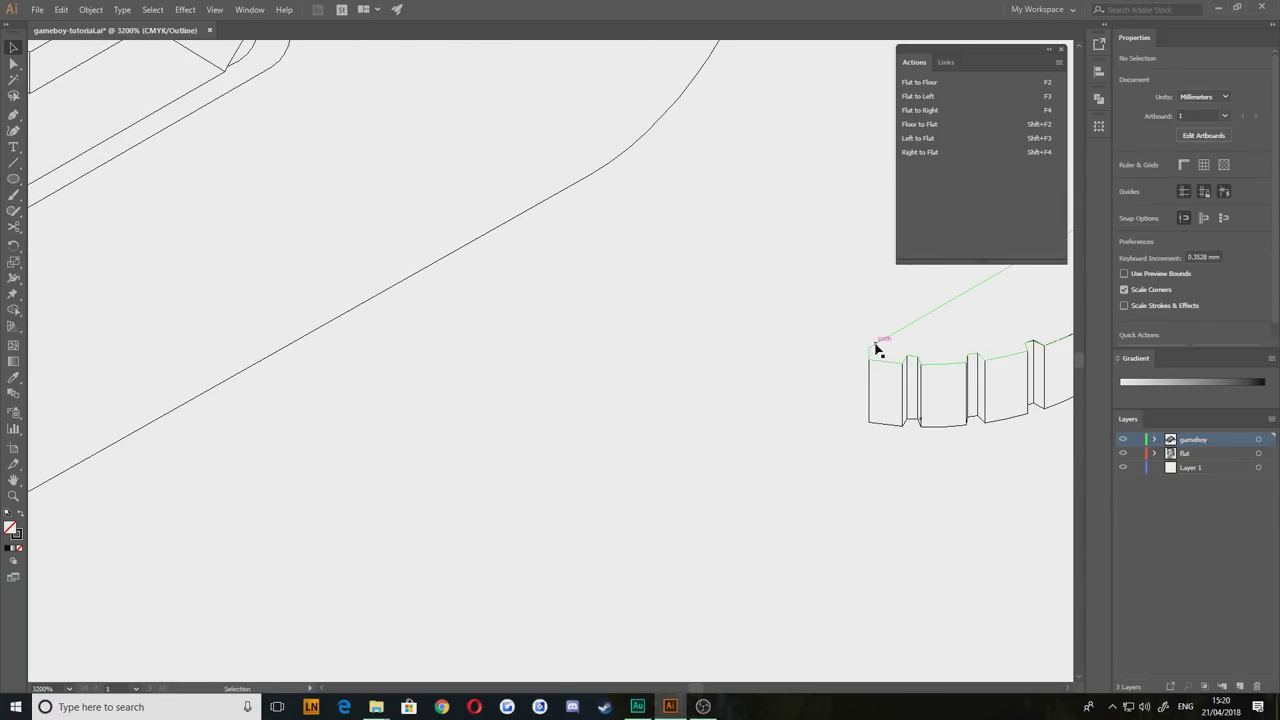
{"action": "left_click_drag", "start_coordinate": [877, 349], "coordinate": [243, 452]}
{"action": "left_click_drag", "start_coordinate": [229, 403], "coordinate": [643, 430]}
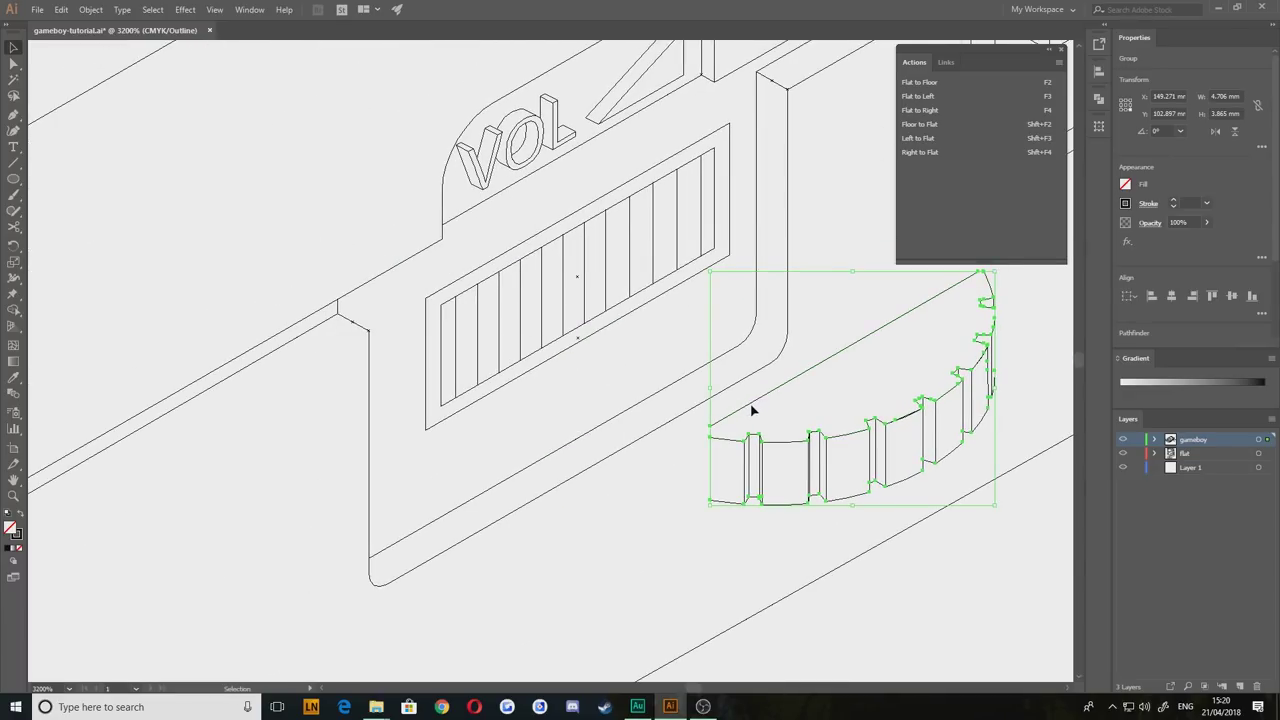
Step: Place the grouped wheel in the VOL opening, its back corner snapped to the upper-left corner of the striped placeholder
{"action": "left_click", "coordinate": [752, 410]}
{"action": "left_click", "coordinate": [560, 262]}
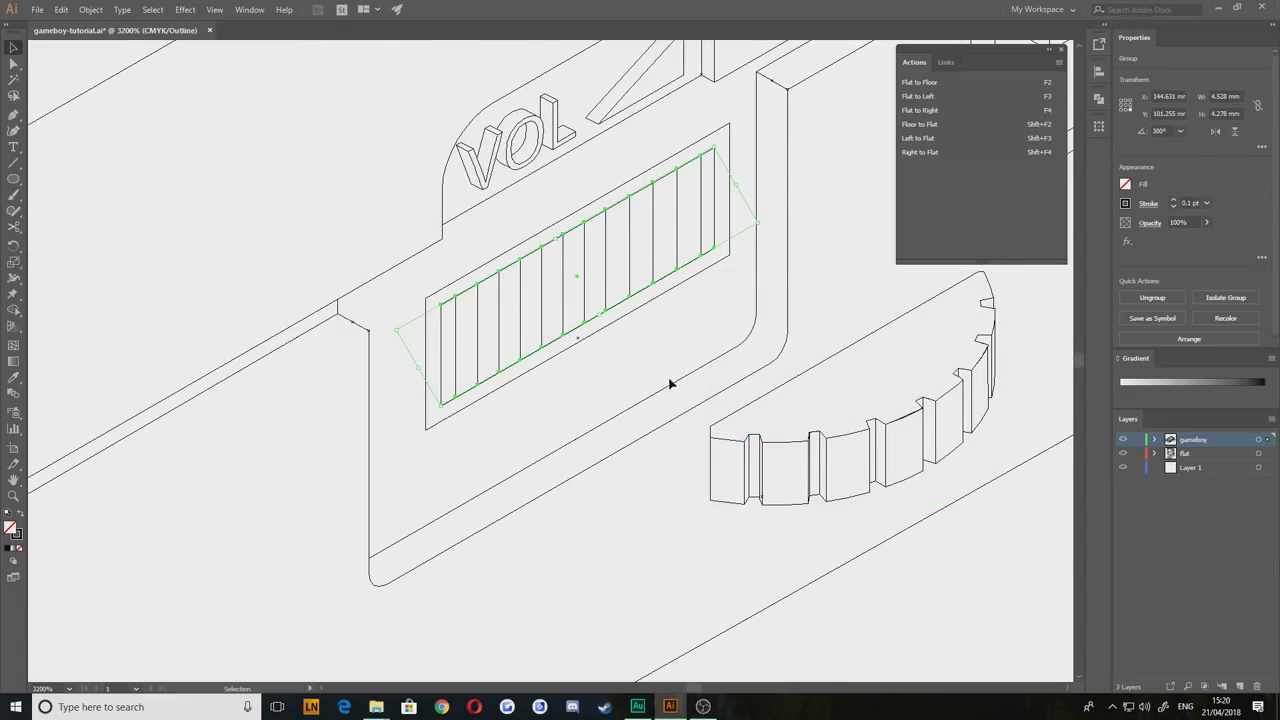
{"action": "left_click_drag", "start_coordinate": [711, 434], "coordinate": [445, 313]}
{"action": "scroll", "coordinate": [441, 314], "scroll_direction": "up", "scroll_amount": 6}
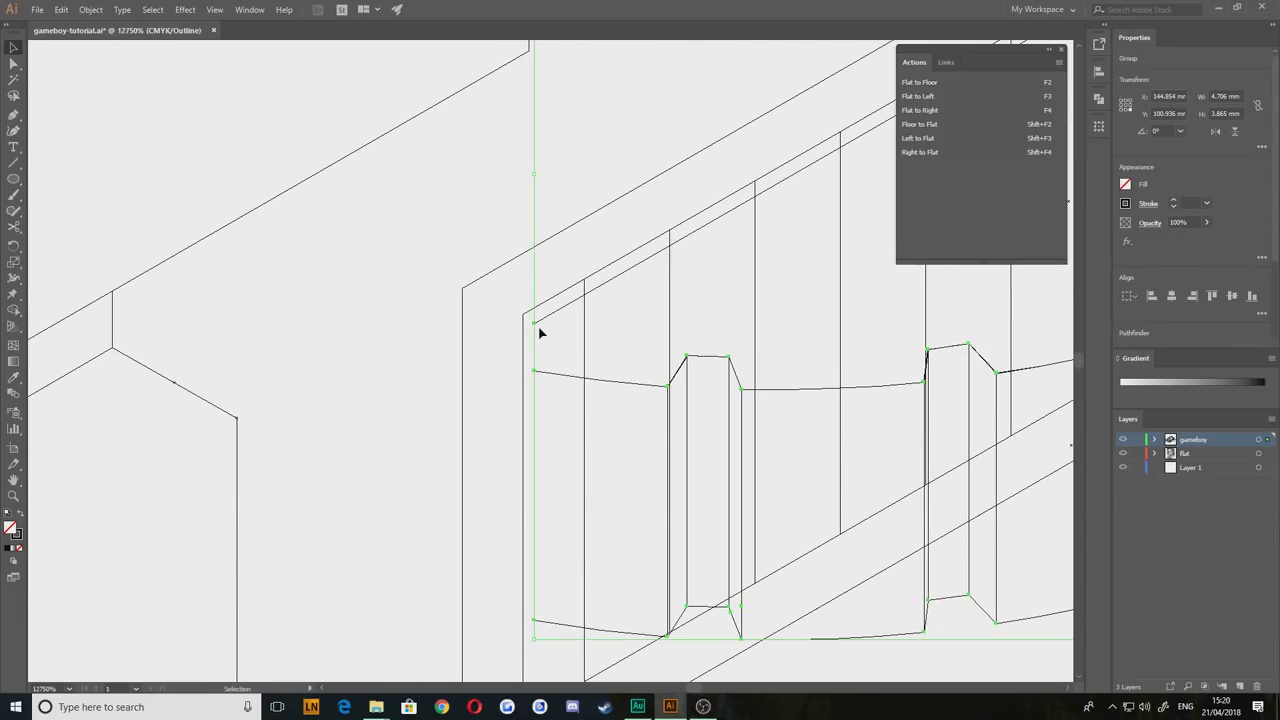
{"action": "left_click_drag", "start_coordinate": [533, 327], "coordinate": [524, 318]}
{"action": "scroll", "coordinate": [534, 394], "scroll_direction": "down", "scroll_amount": 5}
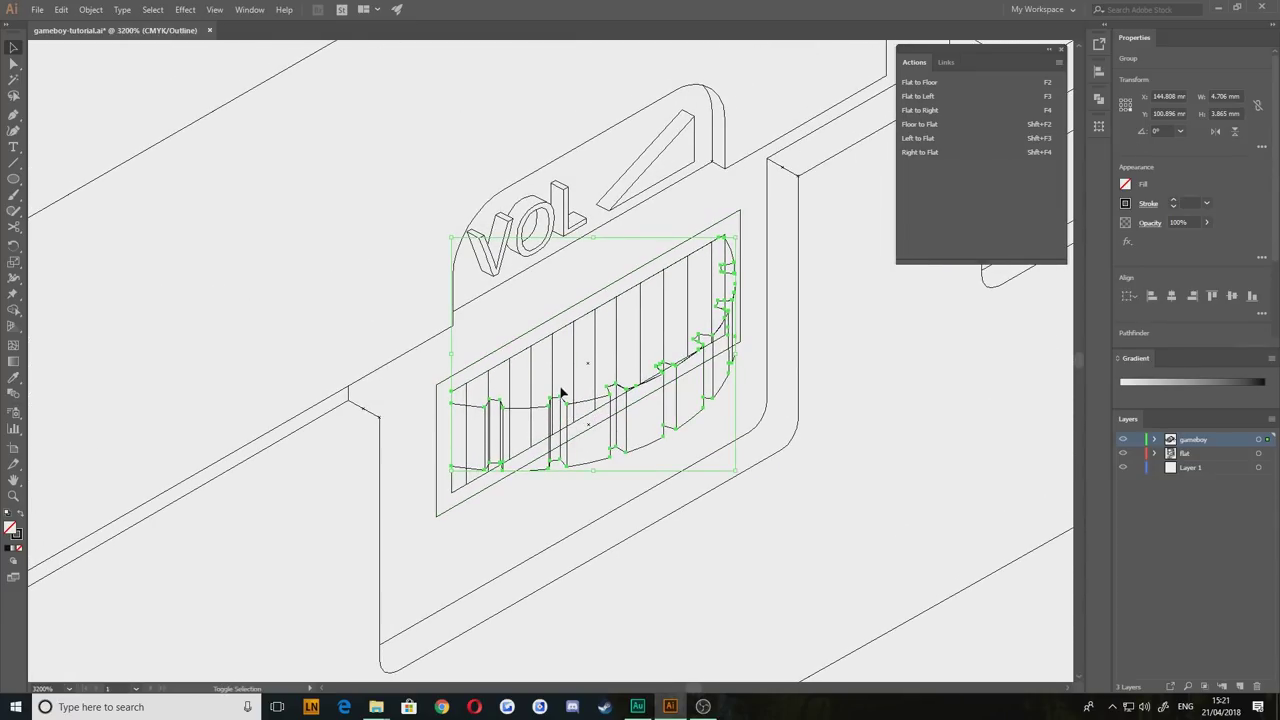
Step: Nudge the wheel five increments up out of the opening and delete the striped placeholder group
{"action": "key", "text": "Up"}
{"action": "key", "text": "Up"}
{"action": "key", "text": "Up"}
{"action": "key", "text": "Up"}
{"action": "key", "text": "Up"}
{"action": "left_click", "coordinate": [523, 351]}
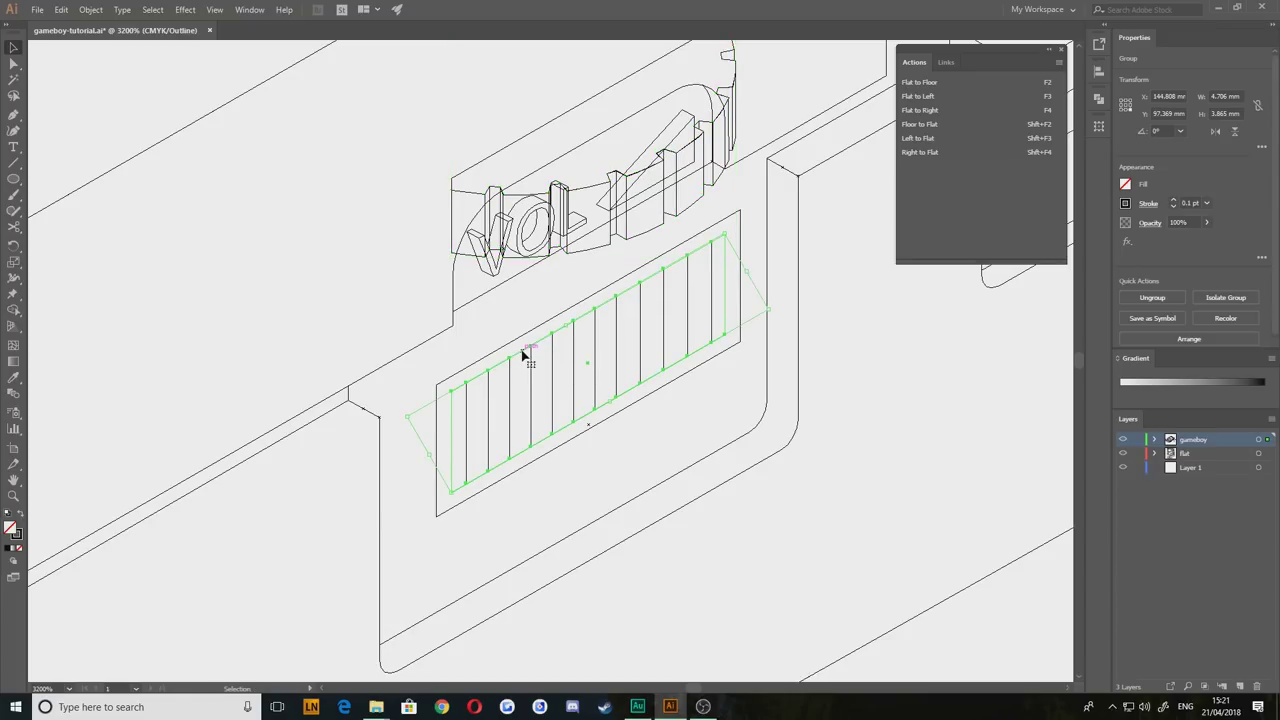
{"action": "key", "text": "Delete"}
Step: Nudge the wheel five increments back down into the VOL opening and deselect it
{"action": "left_click", "coordinate": [474, 183]}
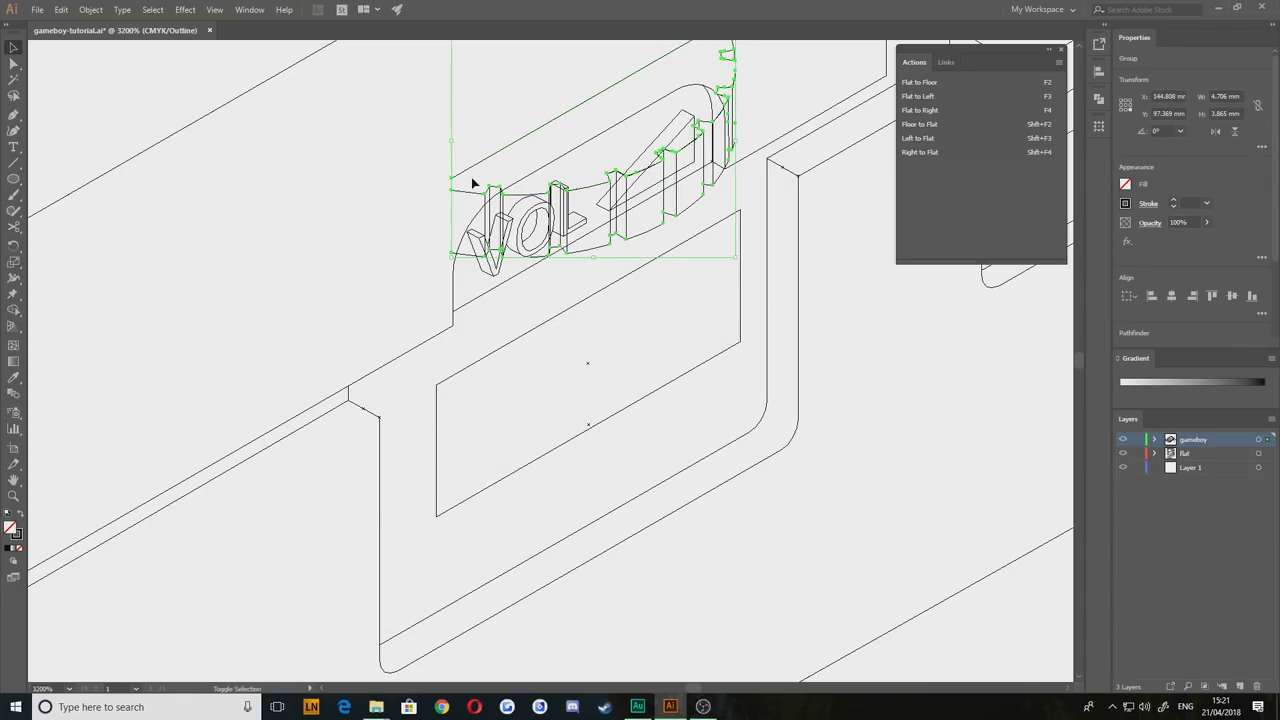
{"action": "key", "text": "Down"}
{"action": "key", "text": "Down"}
{"action": "key", "text": "Down"}
{"action": "key", "text": "Down"}
{"action": "key", "text": "Down"}
{"action": "left_click", "coordinate": [488, 512]}
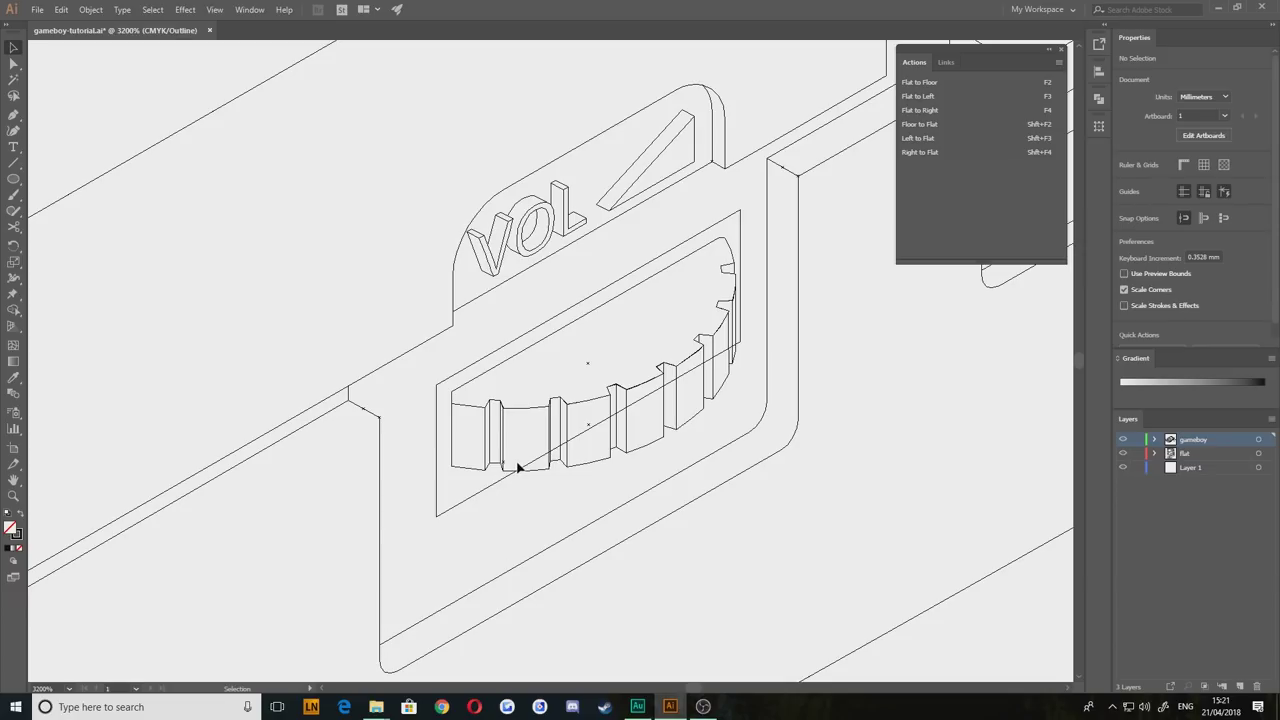
Step: Draw a vertical Pen line about 0.37 mm long downward from the lower-left corner of the wheel's first side face
{"action": "scroll", "coordinate": [518, 468], "scroll_direction": "up", "scroll_amount": 1}
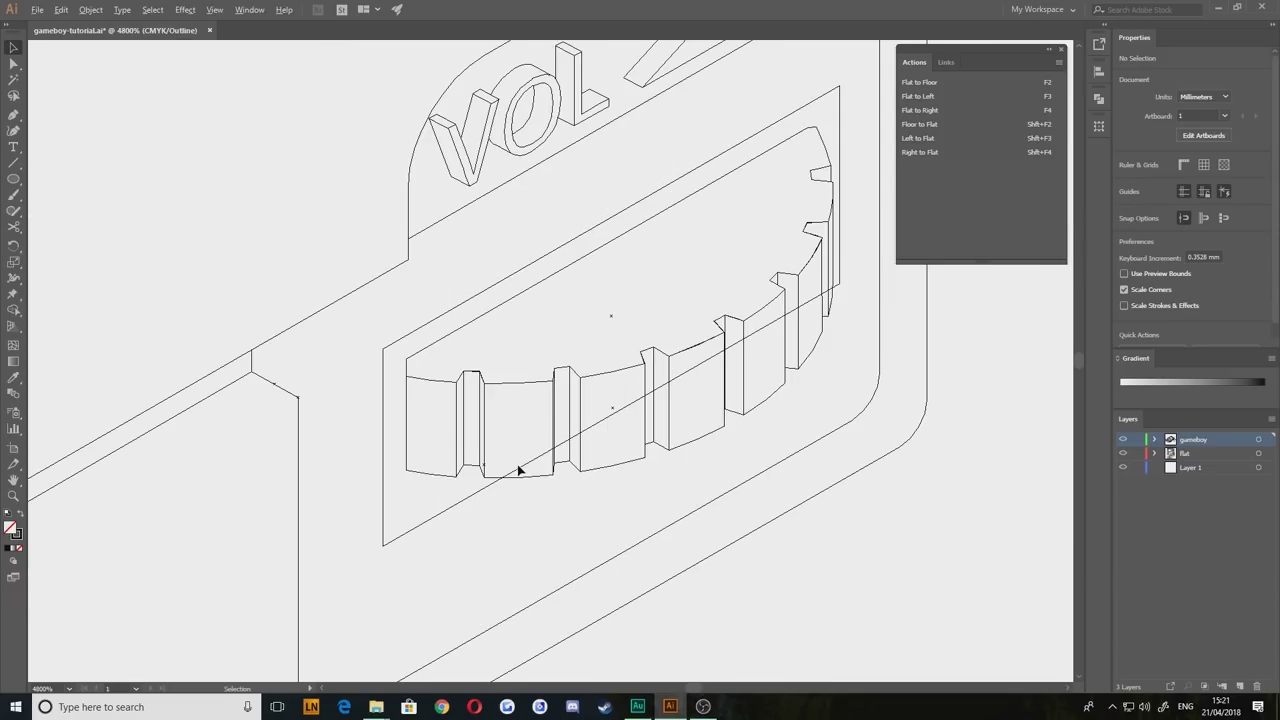
{"action": "left_click", "coordinate": [406, 470]}
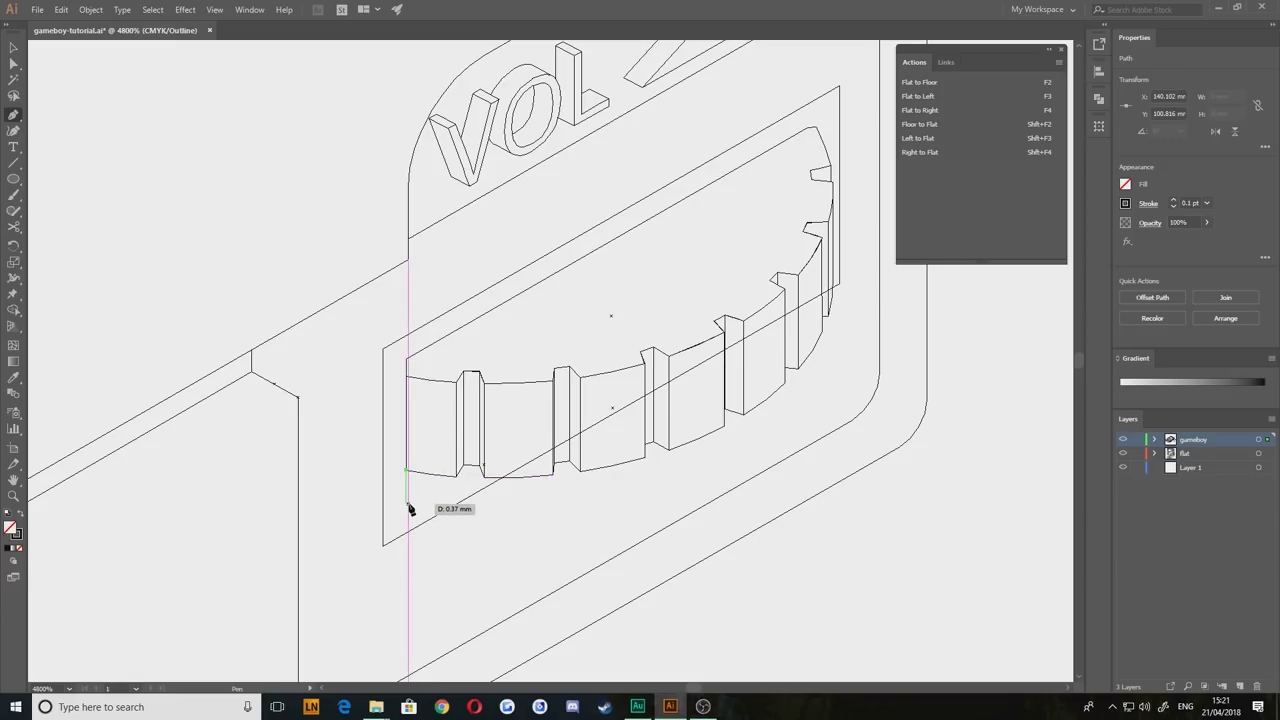
{"action": "left_click", "coordinate": [407, 504]}
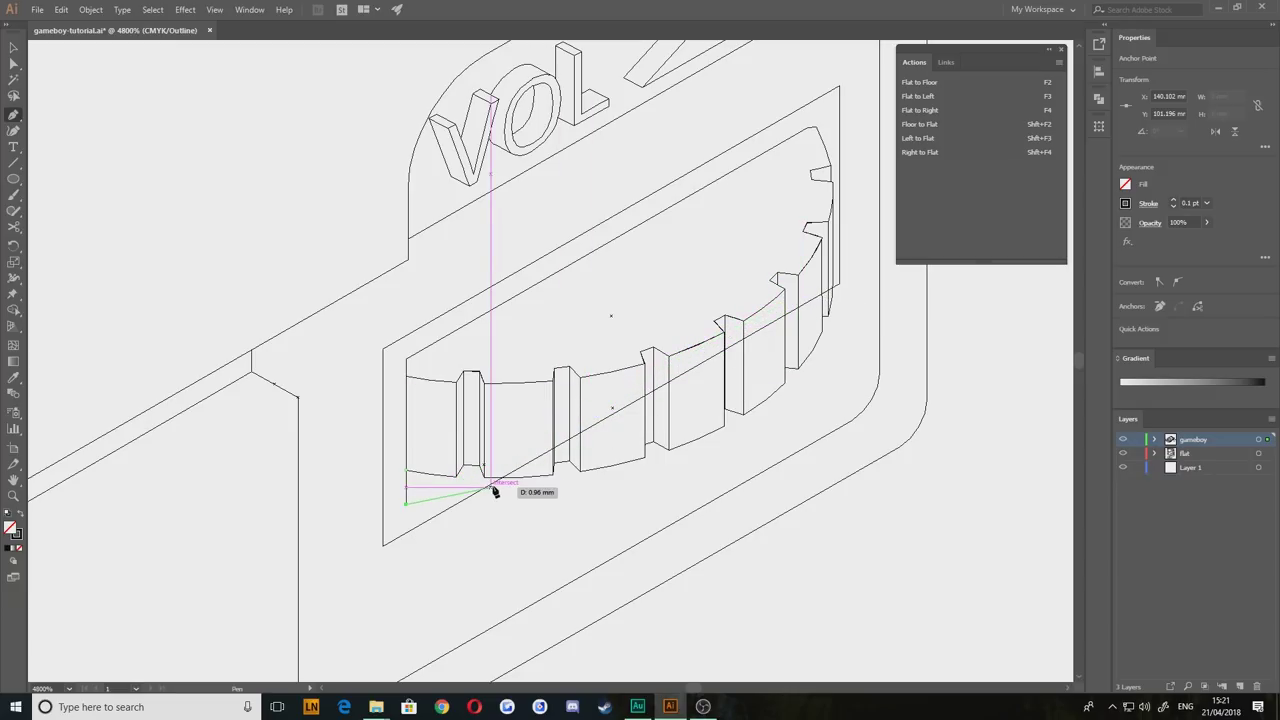
{"action": "key", "text": "v"}
{"action": "left_click", "coordinate": [168, 173]}
Step: Draw a horizontal line about 2 mm long below the wheel and apply the Flat to Right action to it
{"action": "left_click_drag", "start_coordinate": [295, 478], "coordinate": [283, 426]}
{"action": "scroll", "coordinate": [358, 455], "scroll_direction": "up", "scroll_amount": 1}
{"action": "left_click_drag", "start_coordinate": [341, 493], "coordinate": [207, 433]}
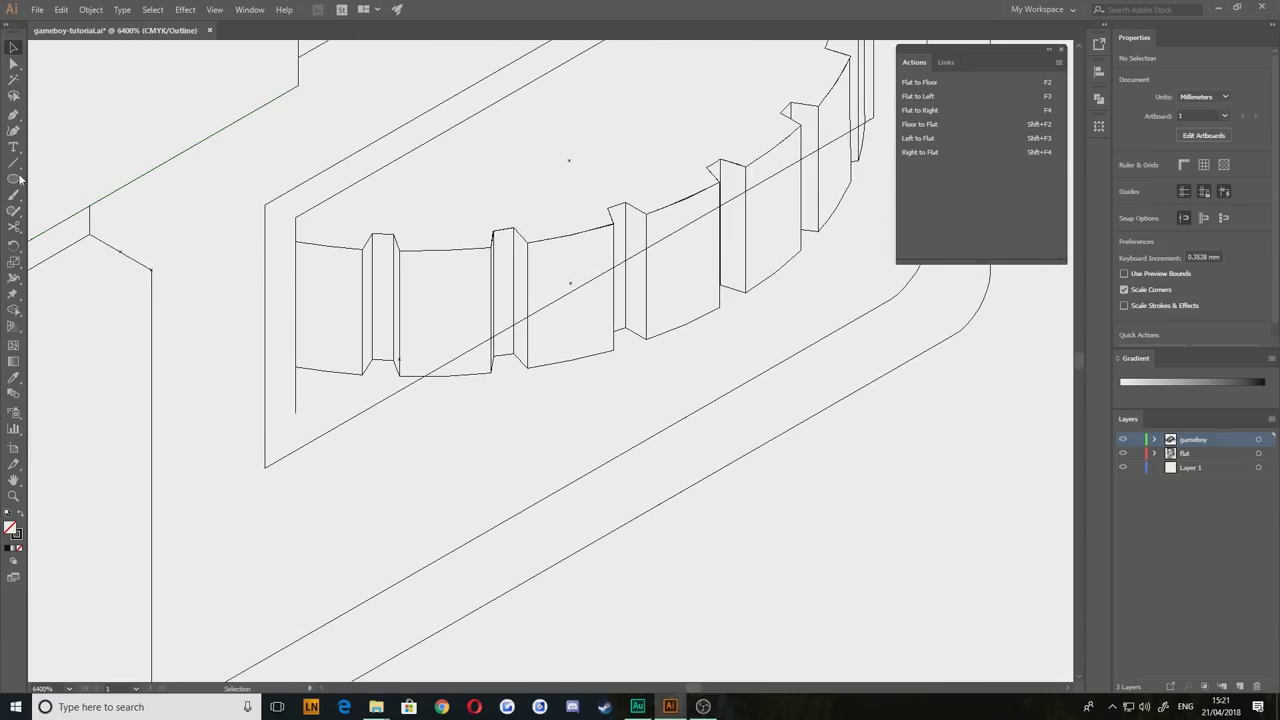
{"action": "key", "text": "backslash"}
{"action": "mouse_move", "coordinate": [241, 519]}
{"action": "left_mouse_down"}
{"action": "mouse_move", "coordinate": [509, 520]}
{"action": "mouse_move", "coordinate": [485, 519]}
{"action": "left_mouse_up"}
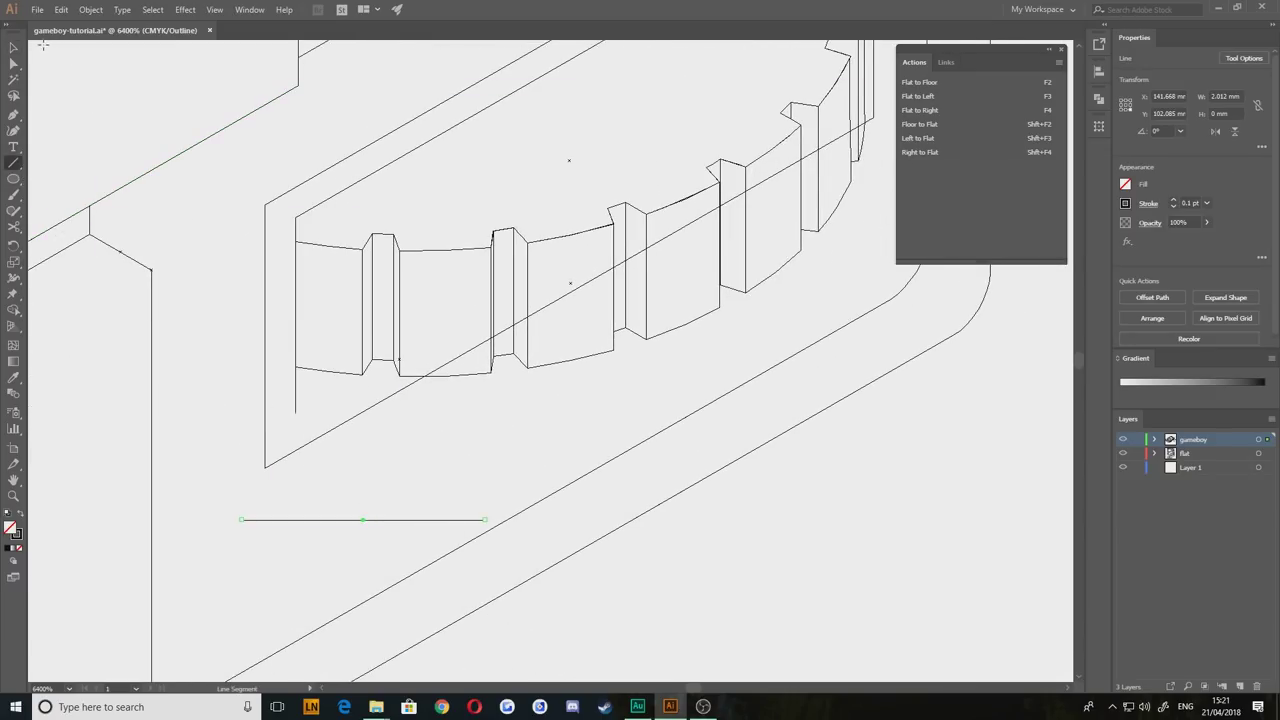
{"action": "key", "text": "v"}
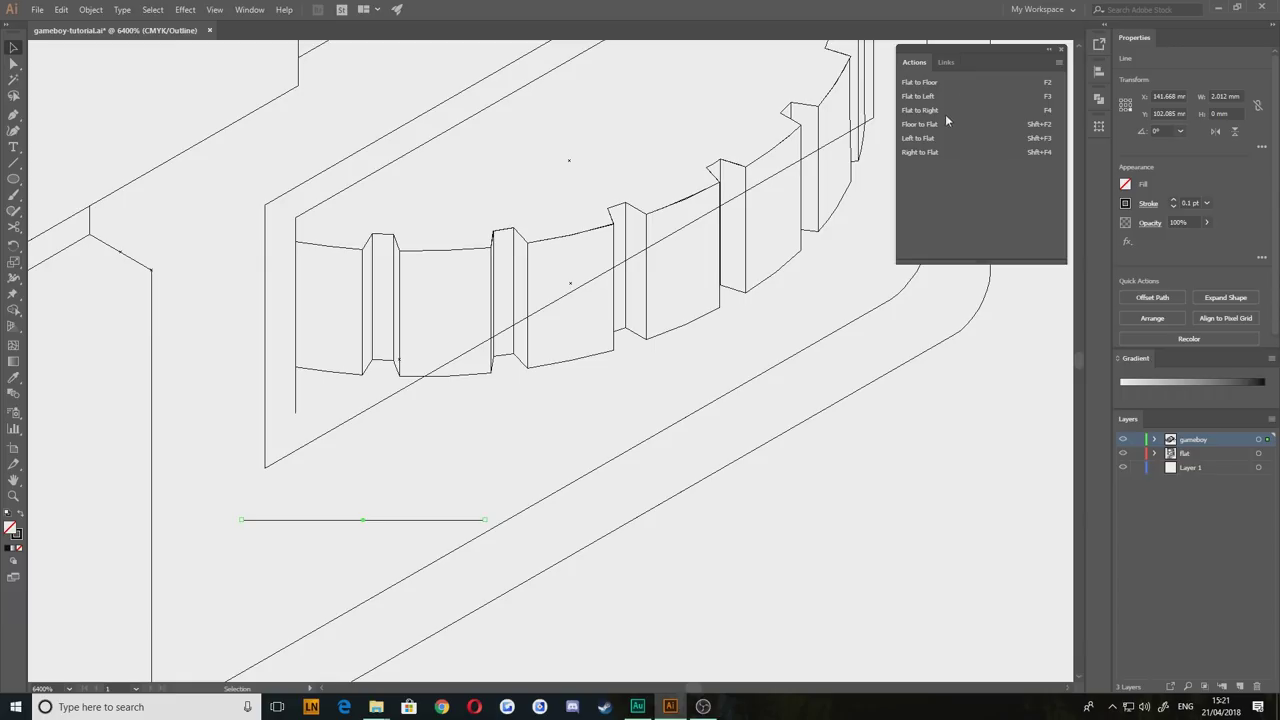
{"action": "left_click", "coordinate": [933, 109]}
Step: Move the angled line so its lower end snaps to the bottom end of the short vertical line
{"action": "left_click", "coordinate": [253, 582]}
{"action": "left_click_drag", "start_coordinate": [257, 580], "coordinate": [296, 414]}
{"action": "scroll", "coordinate": [296, 414], "scroll_direction": "up", "scroll_amount": 4, "text": "alt"}
{"action": "left_click_drag", "start_coordinate": [431, 407], "coordinate": [400, 434]}
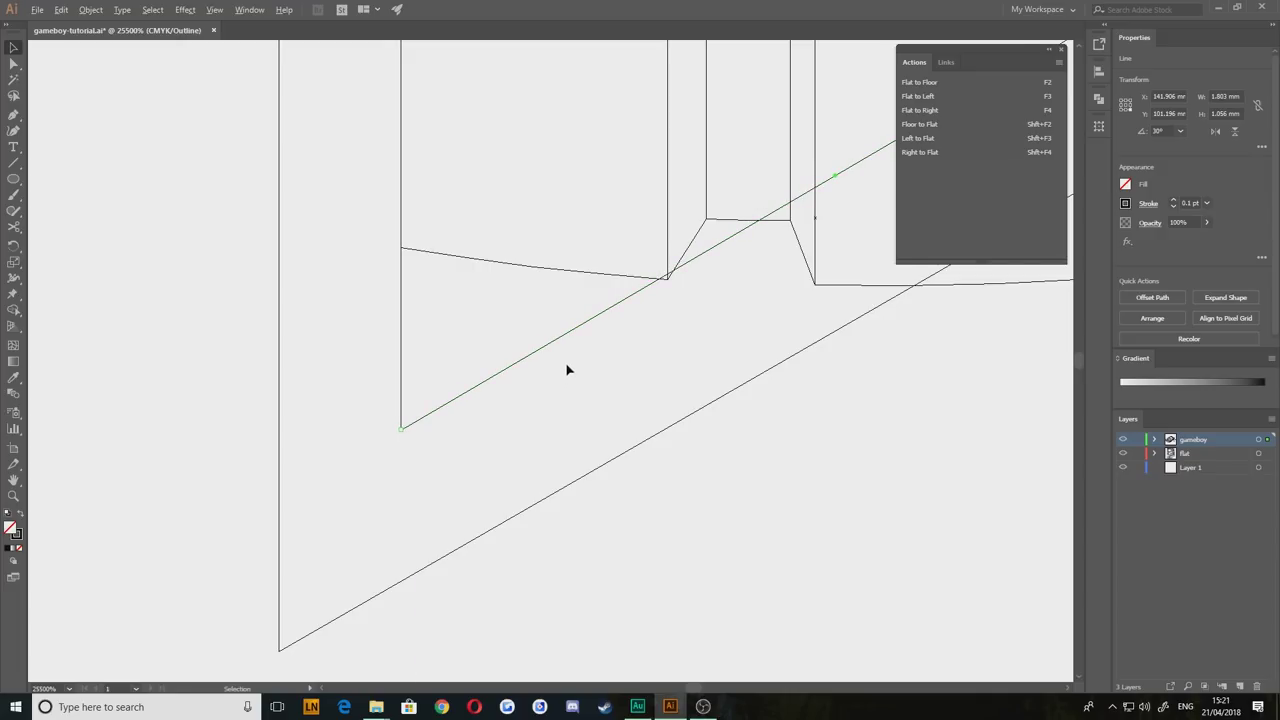
Step: Shorten the angled line's upper end to the lower edge of the wheel's first side face, then deselect it
{"action": "scroll", "coordinate": [566, 366], "scroll_direction": "down", "scroll_amount": 1, "text": "alt"}
{"action": "scroll", "coordinate": [626, 320], "scroll_direction": "down", "scroll_amount": 1, "text": "alt"}
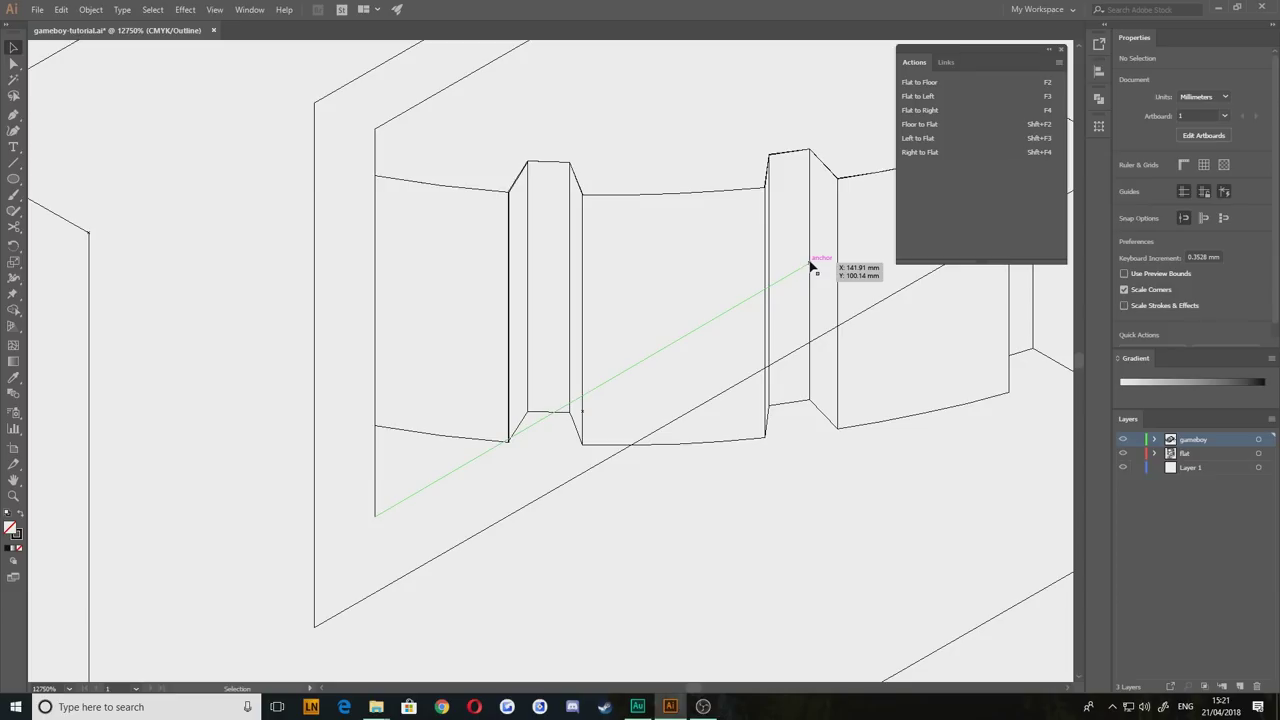
{"action": "key", "text": "a"}
{"action": "left_click_drag", "start_coordinate": [809, 264], "coordinate": [504, 447]}
{"action": "left_click", "coordinate": [481, 496]}
Step: Duplicate the short angled line in its own direction so the copy runs across the wheel's first notch
{"action": "scroll", "coordinate": [486, 506], "scroll_direction": "up", "scroll_amount": 2}
{"action": "left_click_drag", "start_coordinate": [334, 378], "coordinate": [418, 511]}
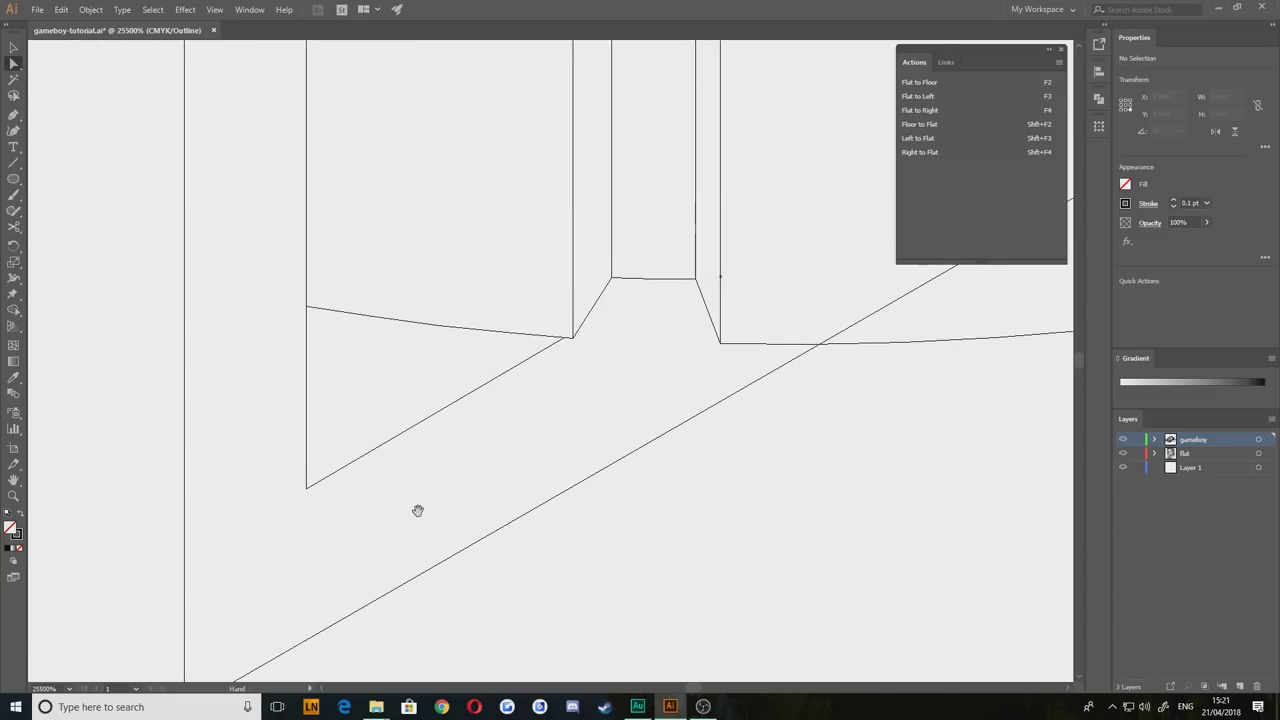
{"action": "left_click_drag", "start_coordinate": [389, 440], "coordinate": [597, 323]}
{"action": "scroll", "coordinate": [679, 311], "scroll_direction": "up", "scroll_amount": 5}
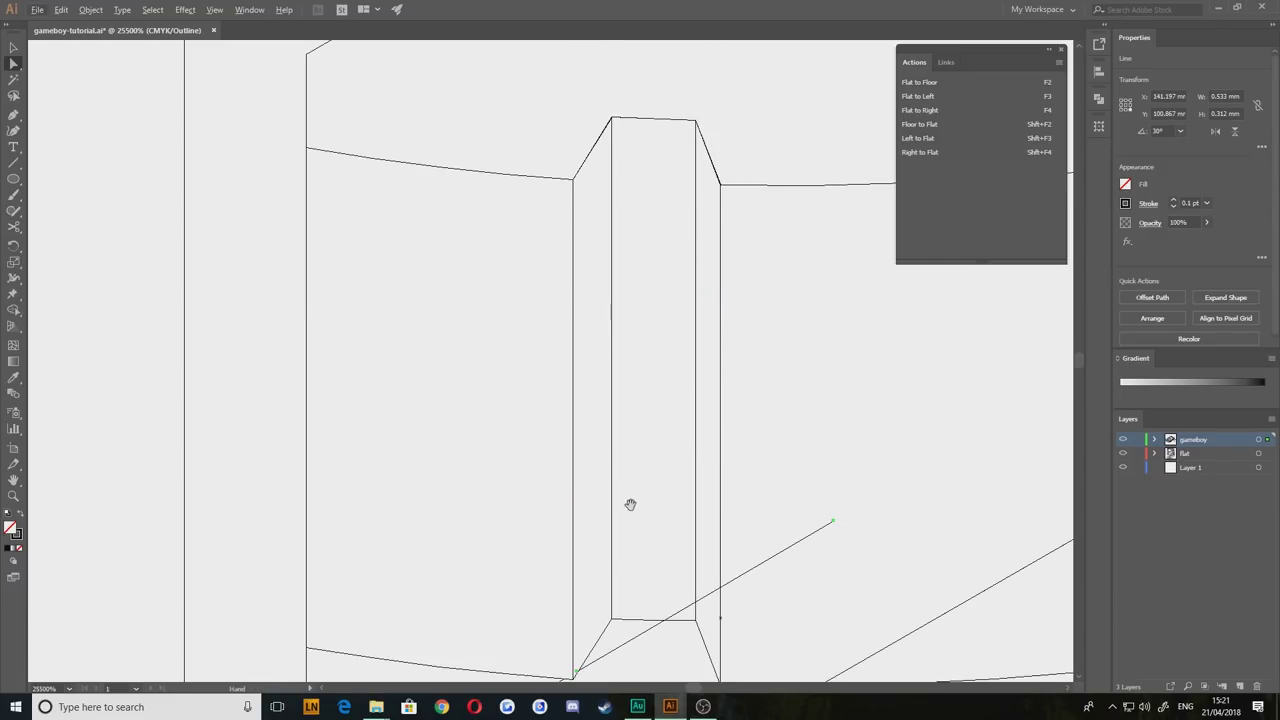
{"action": "left_click_drag", "start_coordinate": [630, 505], "coordinate": [566, 346]}
{"action": "scroll", "coordinate": [559, 464], "scroll_direction": "up", "scroll_amount": 1}
{"action": "left_click_drag", "start_coordinate": [557, 469], "coordinate": [552, 420]}
Step: Fit the copied line's ends between the lower edges of the first notch's slanted side and back face
{"action": "left_click", "coordinate": [487, 396]}
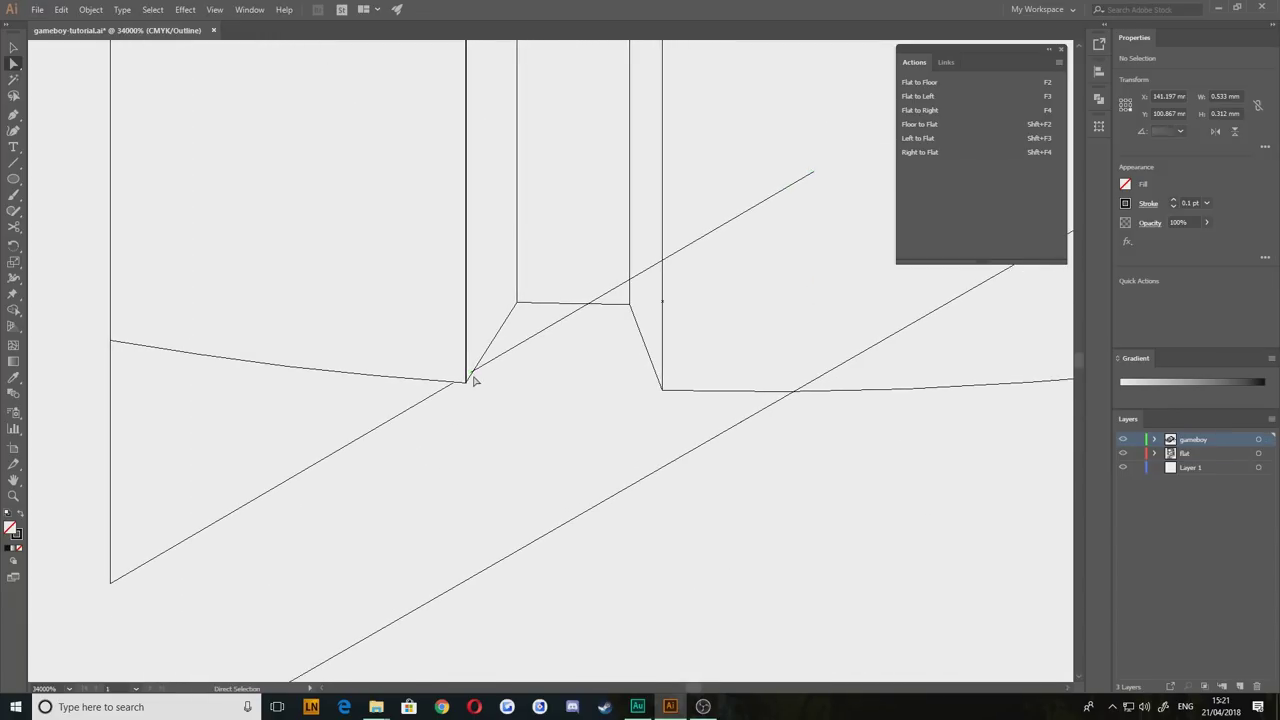
{"action": "left_click", "coordinate": [471, 373]}
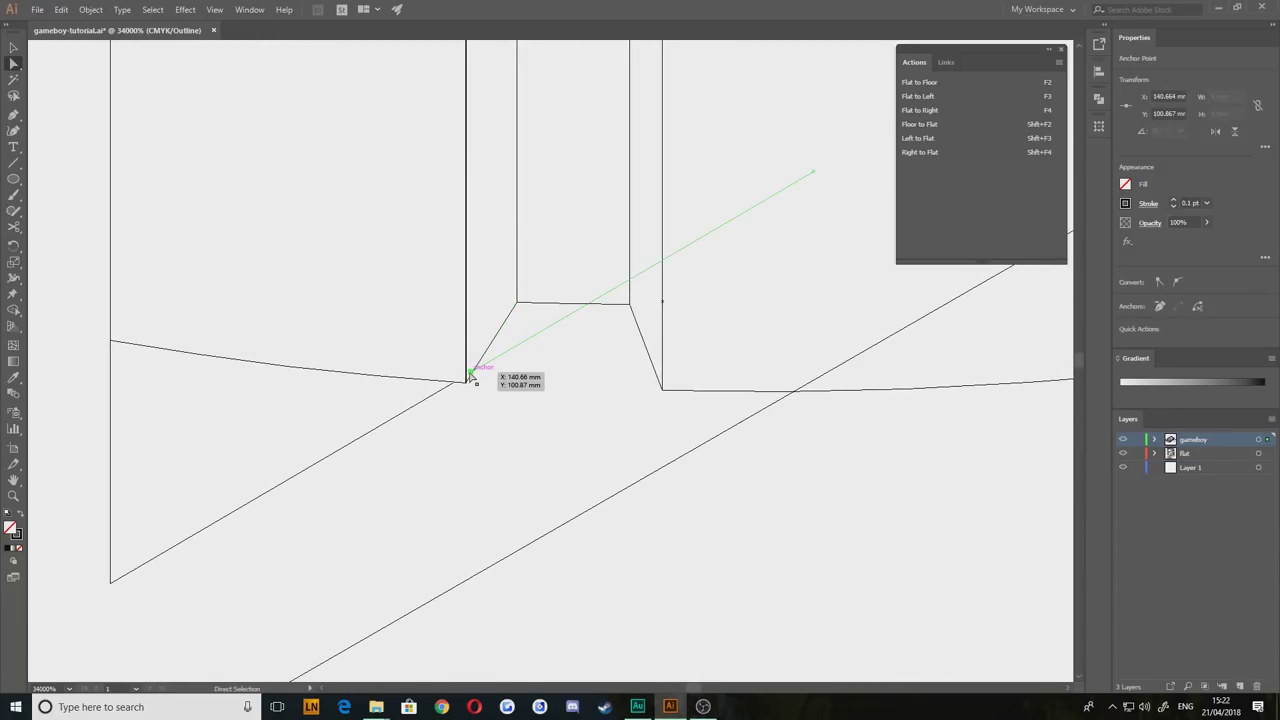
{"action": "left_click_drag", "start_coordinate": [472, 373], "coordinate": [472, 373]}
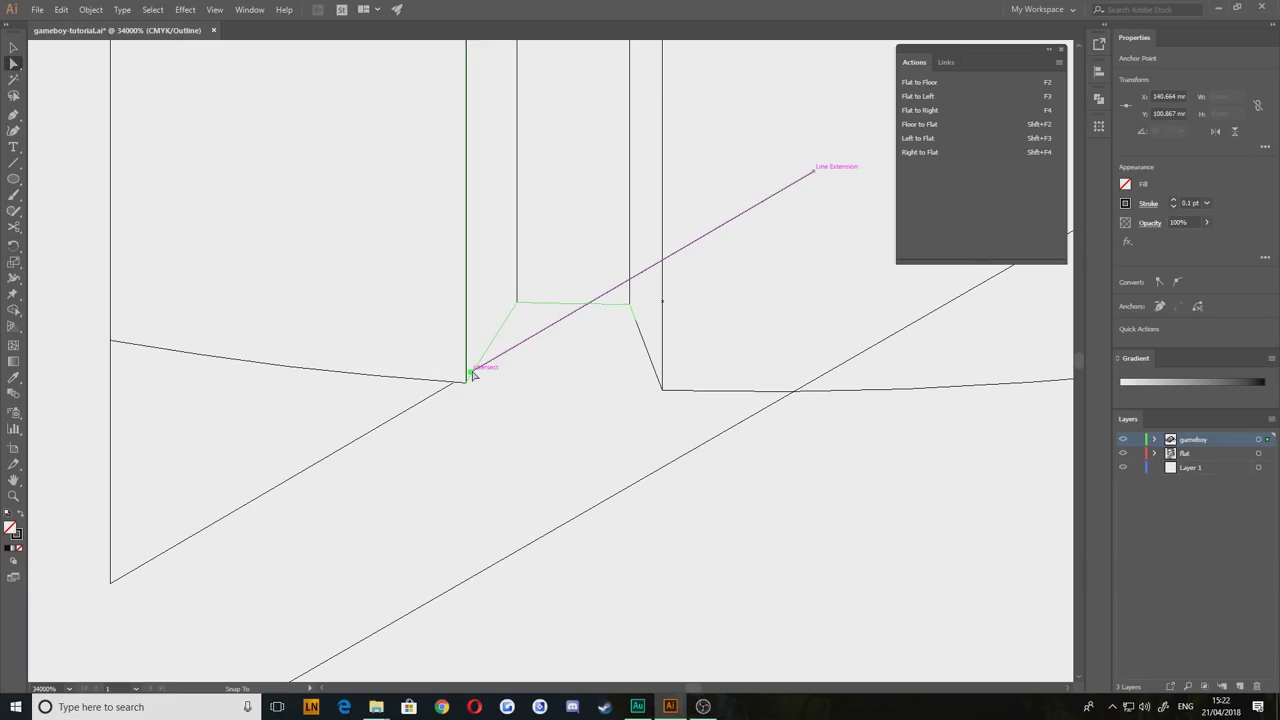
{"action": "left_click", "coordinate": [814, 172]}
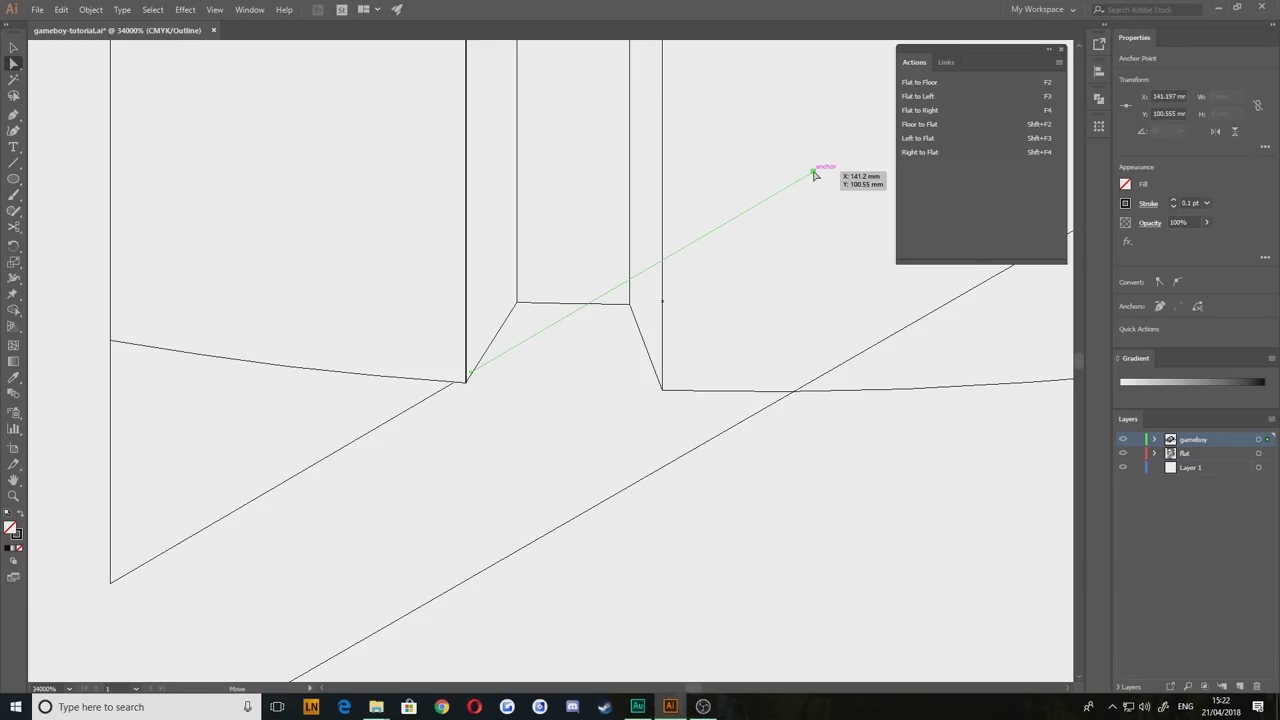
{"action": "left_click_drag", "start_coordinate": [814, 174], "coordinate": [588, 306]}
{"action": "left_click", "coordinate": [578, 435]}
{"action": "scroll", "coordinate": [578, 435], "scroll_direction": "down", "scroll_amount": 1}
{"action": "scroll", "coordinate": [523, 401], "scroll_direction": "up", "scroll_amount": 3}
{"action": "left_click_drag", "start_coordinate": [390, 169], "coordinate": [570, 586]}
{"action": "left_click_drag", "start_coordinate": [290, 50], "coordinate": [454, 532]}
{"action": "left_click_drag", "start_coordinate": [698, 541], "coordinate": [432, 361]}
{"action": "left_click", "coordinate": [508, 406]}
{"action": "scroll", "coordinate": [566, 443], "scroll_direction": "down", "scroll_amount": 8}
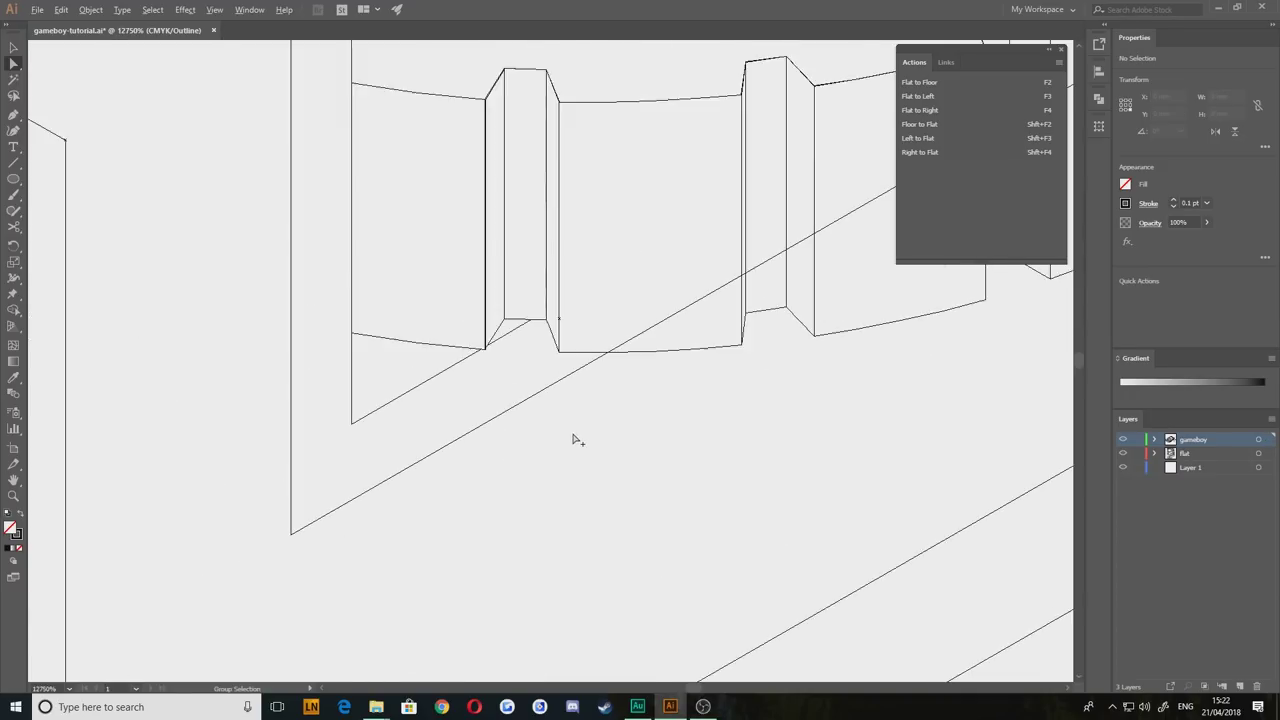
Step: Try to delete the lower edge of the VOL panel's opening, then undo the deletion
{"action": "scroll", "coordinate": [577, 438], "scroll_direction": "down", "scroll_amount": 1}
{"action": "left_click_drag", "start_coordinate": [686, 406], "coordinate": [546, 476]}
{"action": "scroll", "coordinate": [688, 412], "scroll_direction": "down", "scroll_amount": 1}
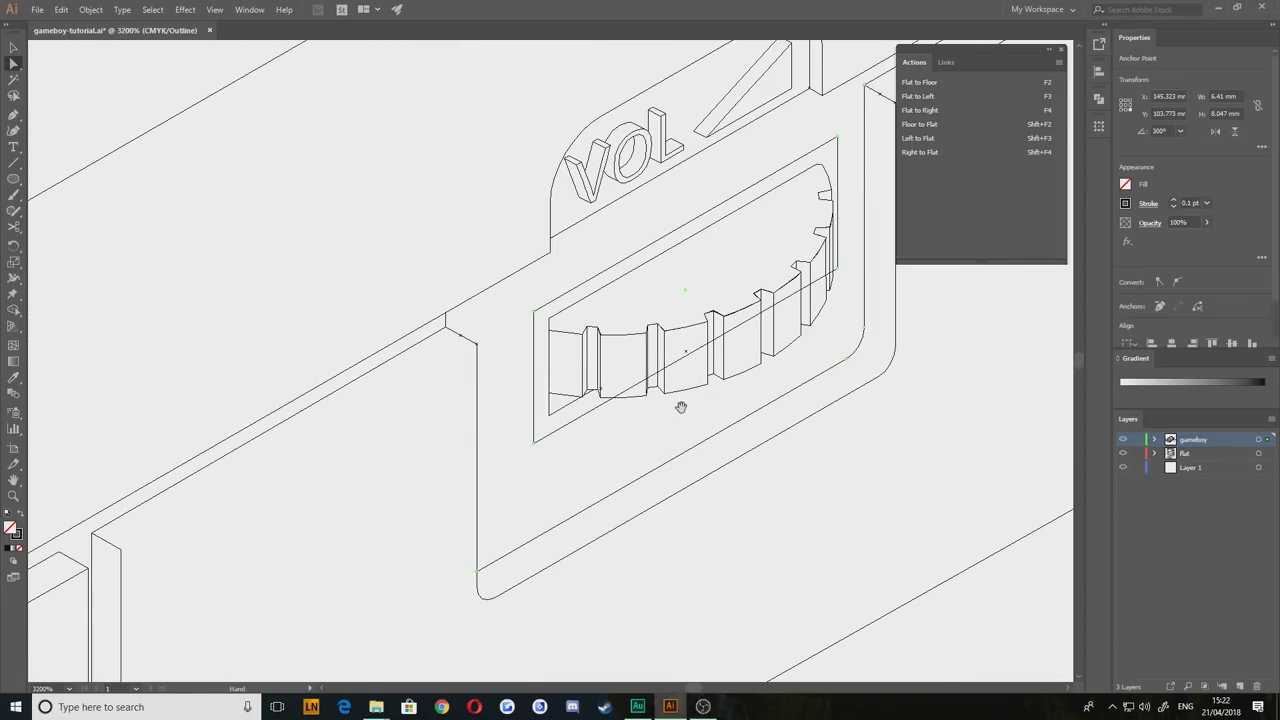
{"action": "left_click_drag", "start_coordinate": [680, 406], "coordinate": [538, 460]}
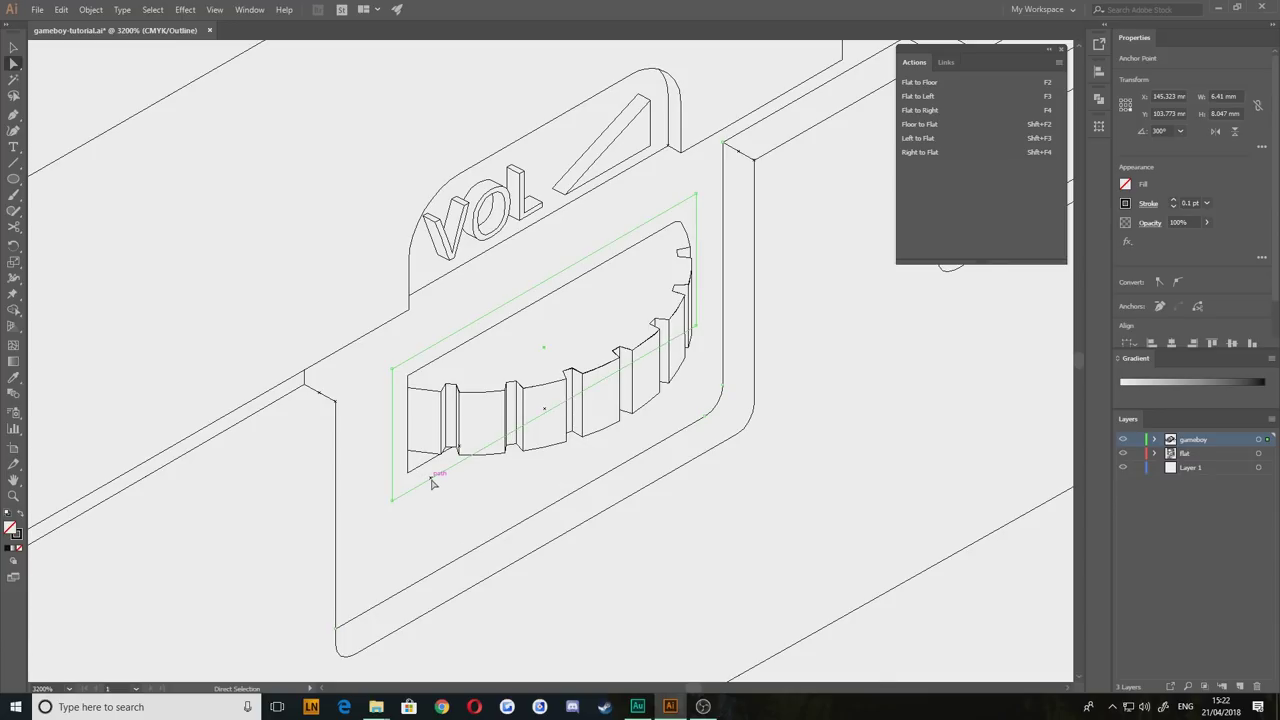
{"action": "left_click", "coordinate": [610, 376]}
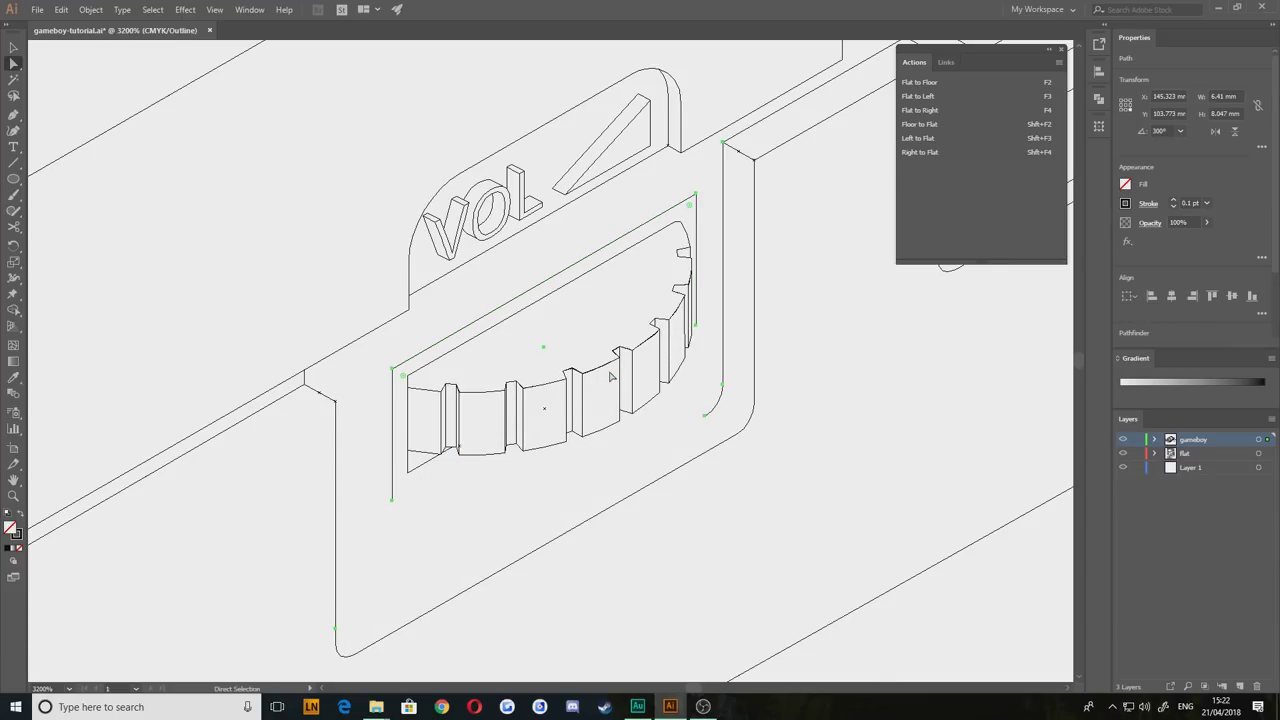
{"action": "key", "text": "ctrl+z"}
{"action": "left_click", "coordinate": [497, 482]}
Step: Cut the opening's lower edge with the Scissors tool where it passes over the wheel's second and sixth side faces
{"action": "left_click", "coordinate": [457, 465]}
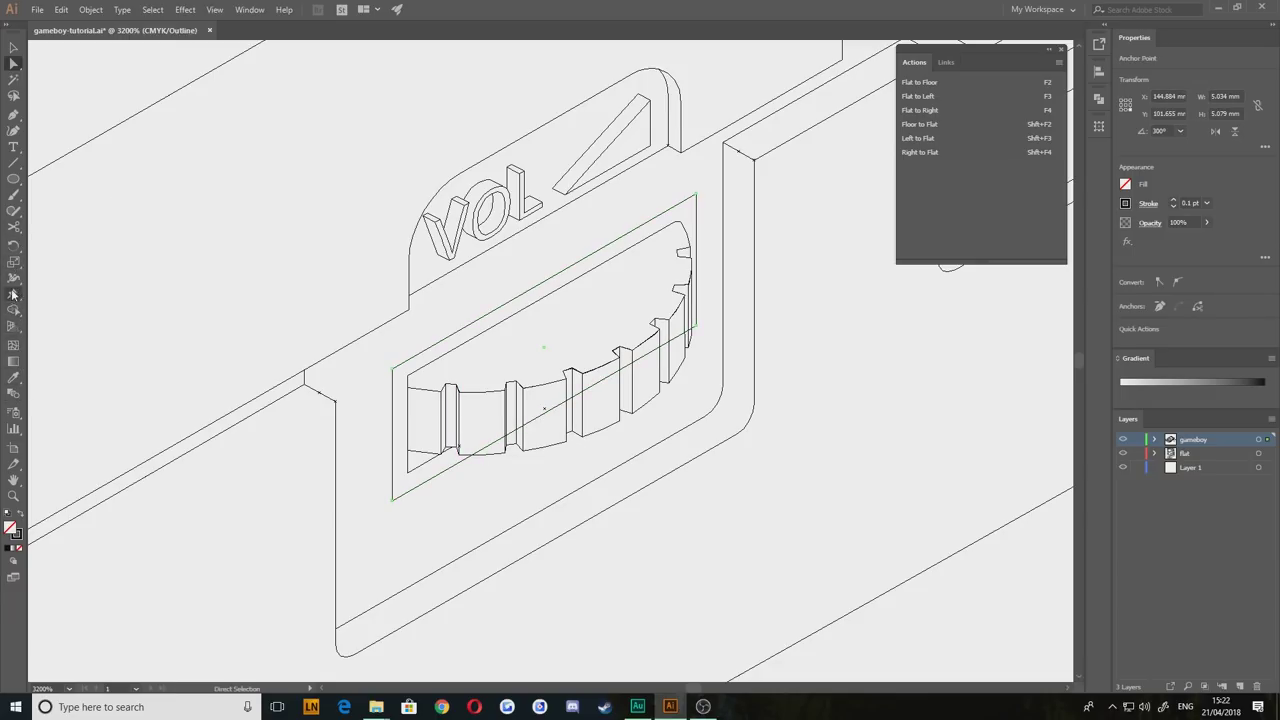
{"action": "left_click", "coordinate": [14, 227]}
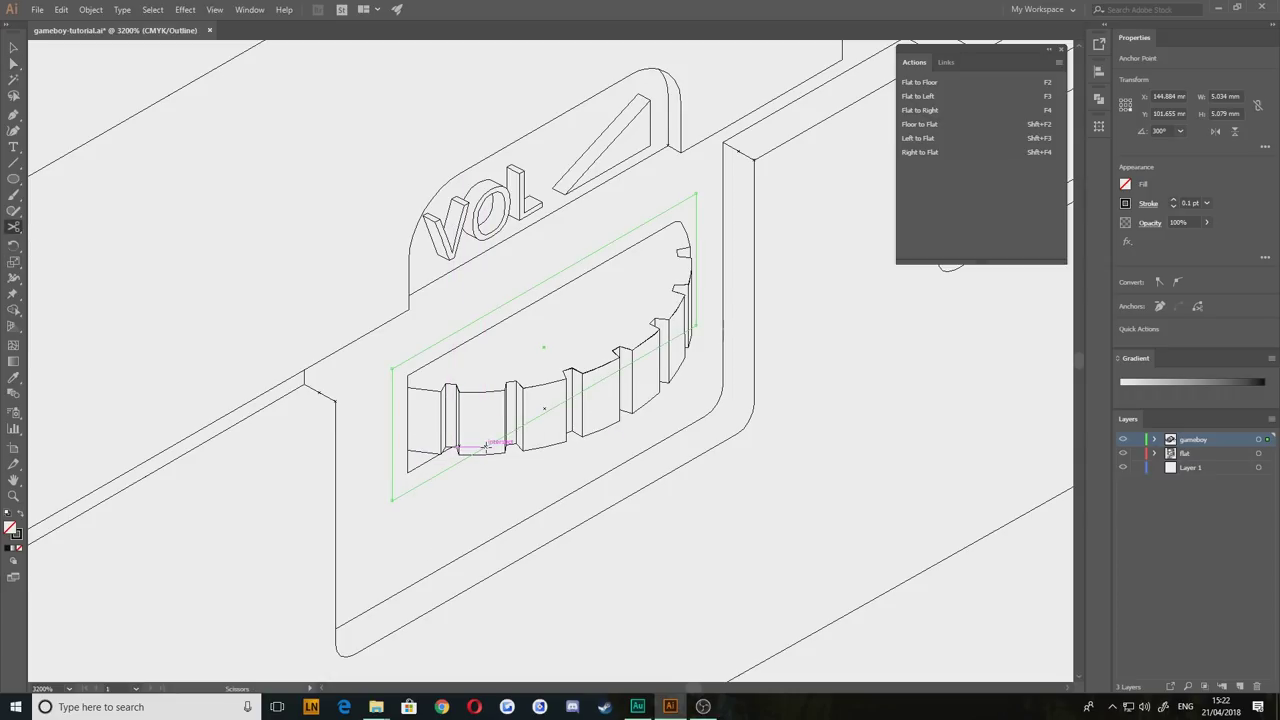
{"action": "left_click", "coordinate": [484, 446]}
{"action": "left_click", "coordinate": [14, 63]}
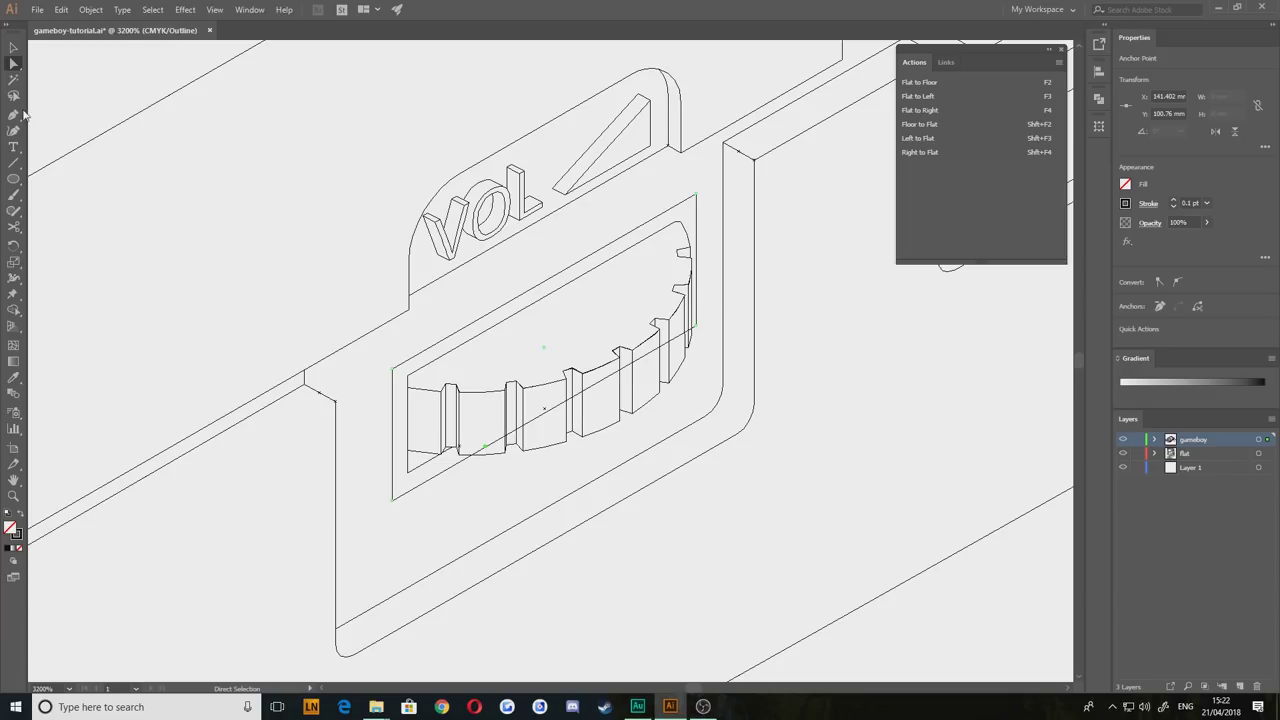
{"action": "left_click", "coordinate": [14, 227]}
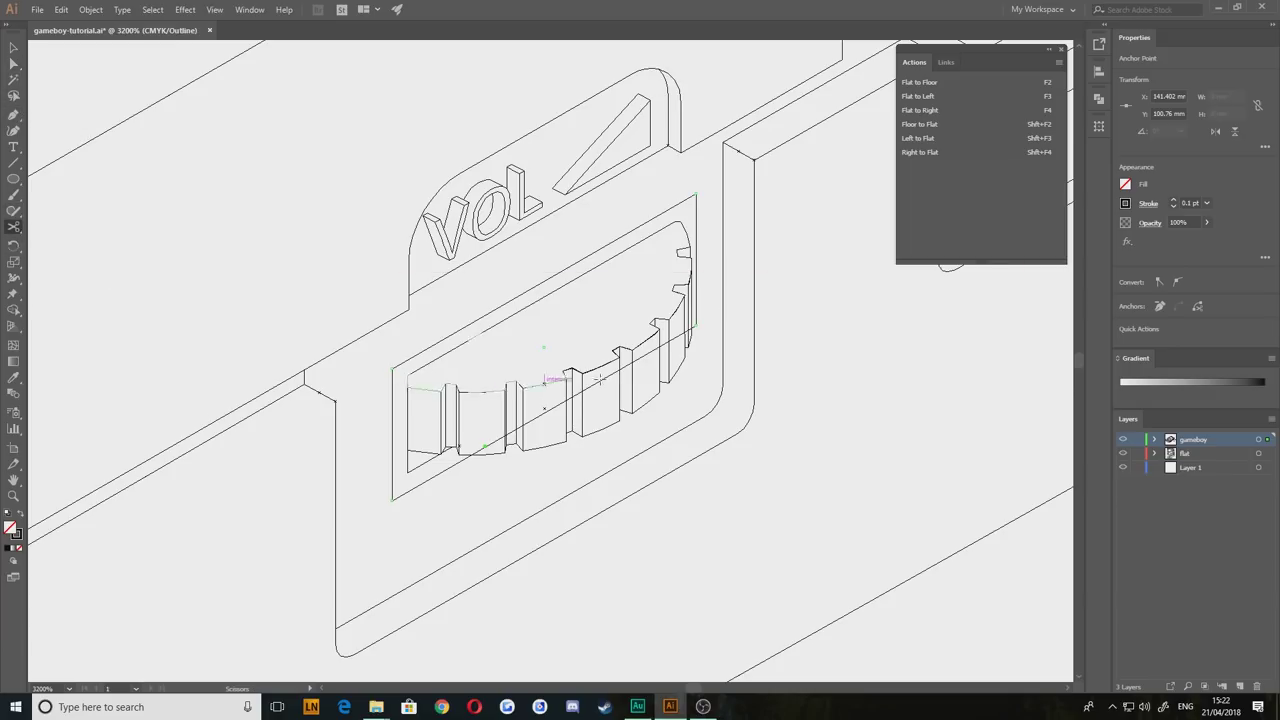
{"action": "left_click", "coordinate": [674, 335]}
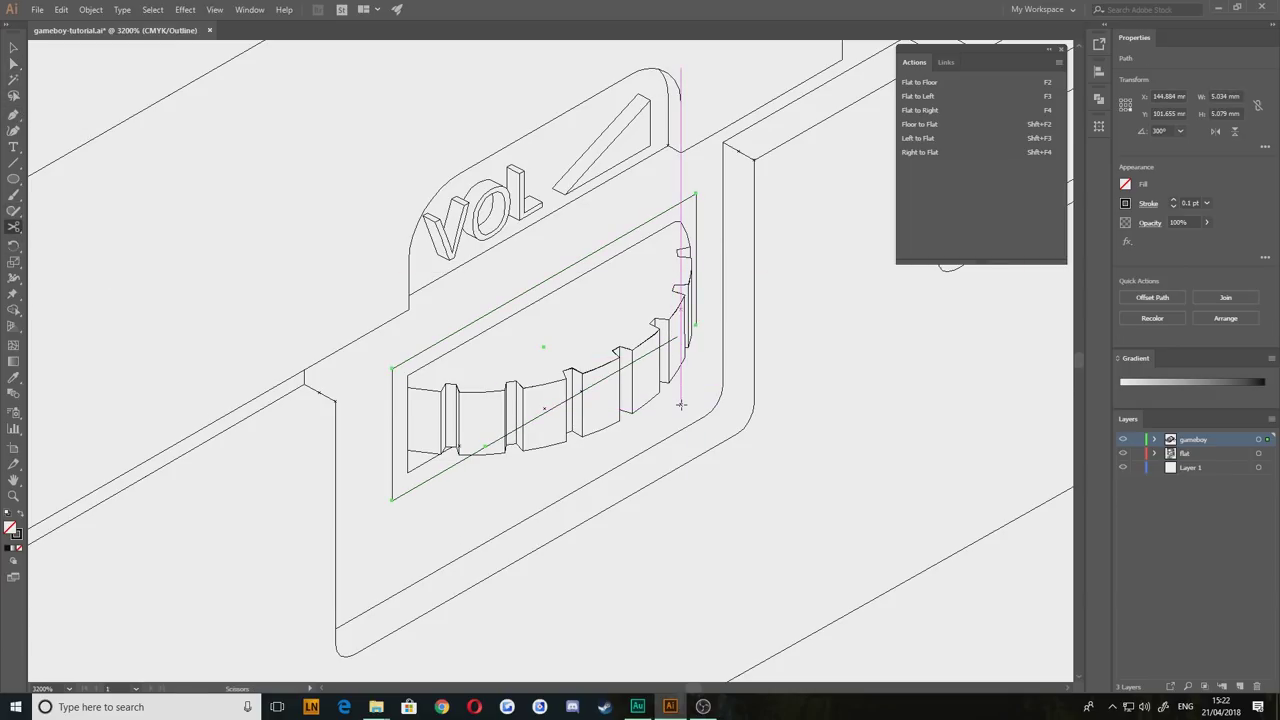
{"action": "key", "text": "ctrl+z"}
Step: Delete the cut middle segment of the opening's lower edge that crosses the wheel
{"action": "key", "text": "v"}
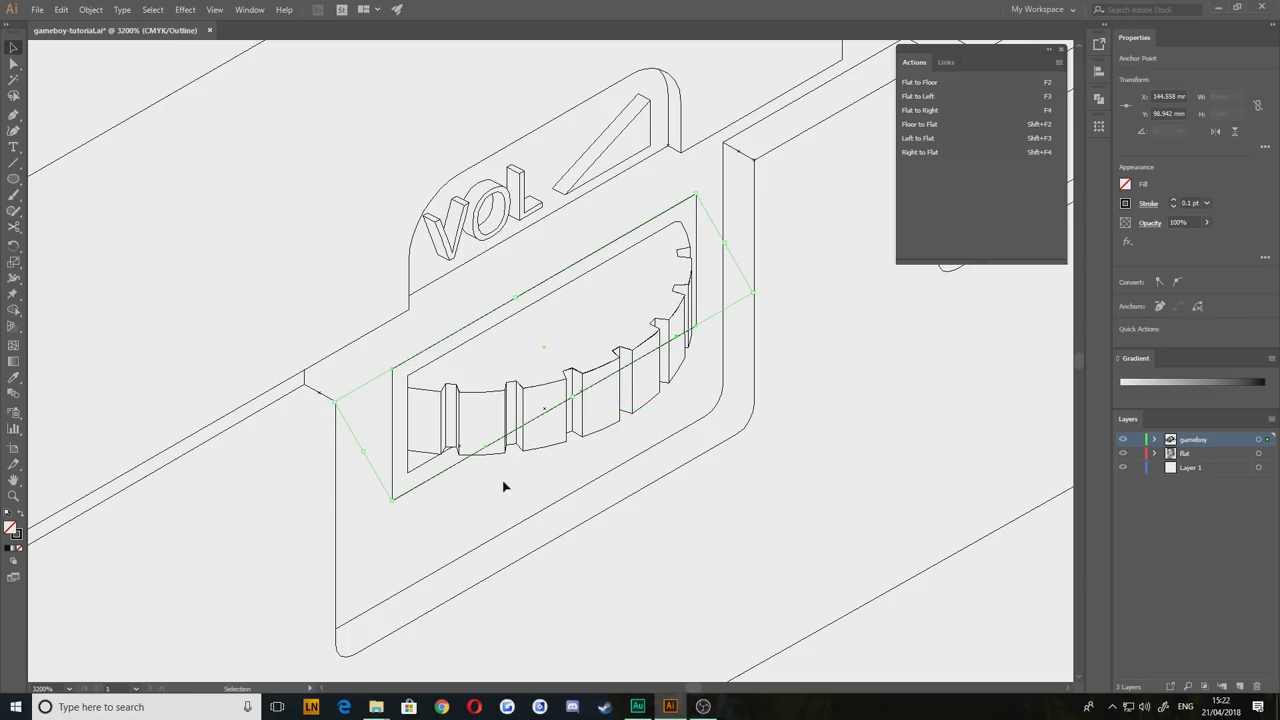
{"action": "left_click", "coordinate": [508, 482]}
{"action": "left_click", "coordinate": [551, 419]}
{"action": "left_click", "coordinate": [457, 483]}
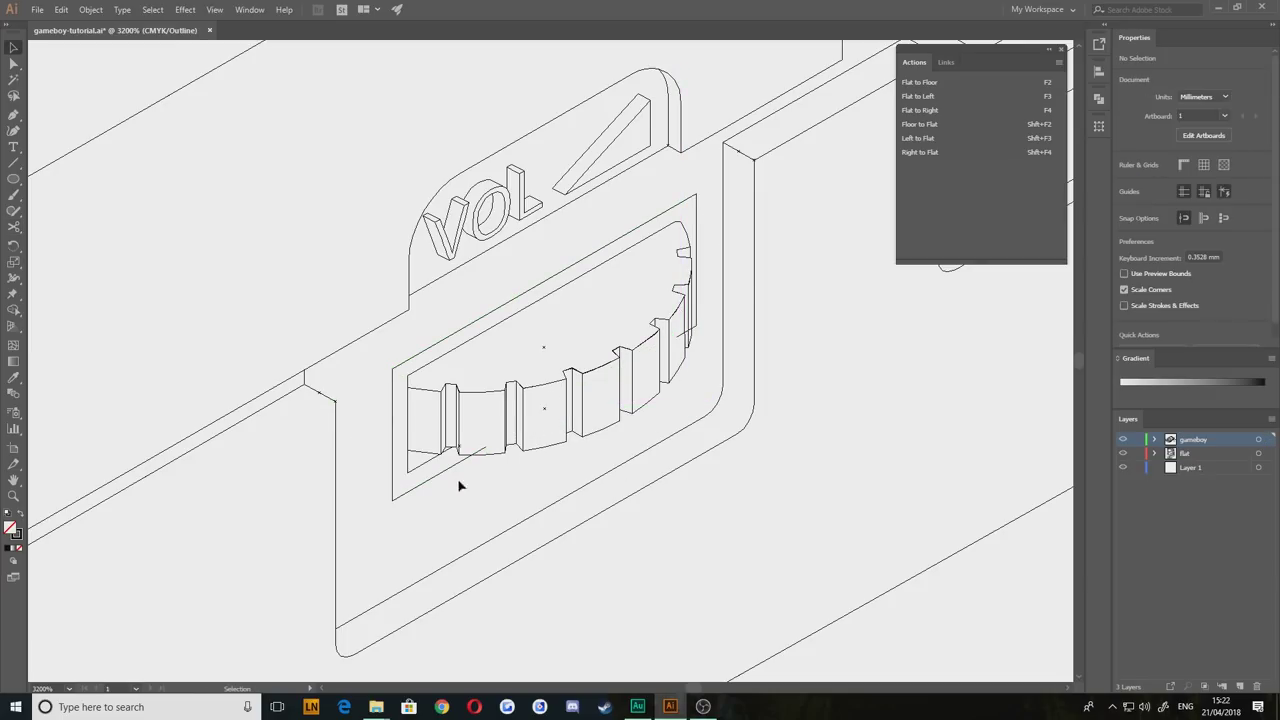
Step: Pull both cut ends of the opening's outer lower edge back to the volume wheel's outline, so neither crosses its side faces
{"action": "left_click", "coordinate": [15, 66]}
{"action": "left_click", "coordinate": [409, 415]}
{"action": "scroll", "coordinate": [457, 464], "scroll_direction": "up", "scroll_amount": 3}
{"action": "left_click", "coordinate": [609, 488]}
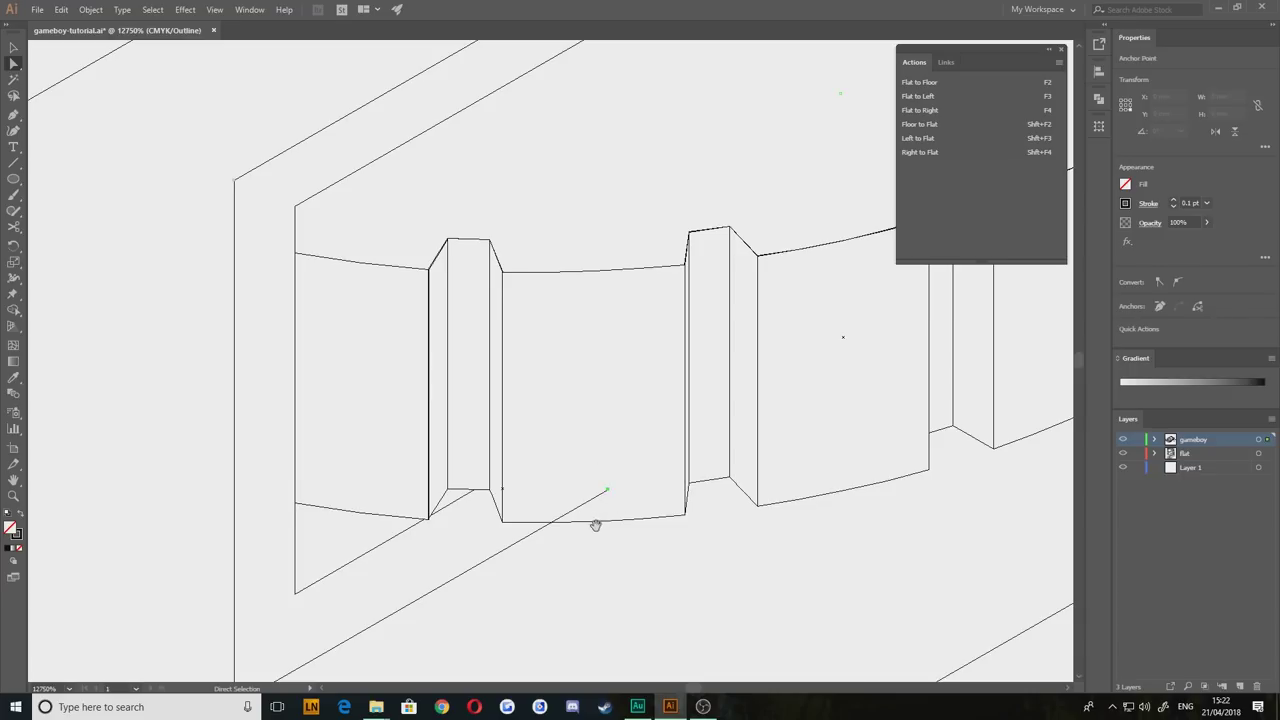
{"action": "left_click_drag", "start_coordinate": [597, 525], "coordinate": [555, 434]}
{"action": "left_click", "coordinate": [598, 498]}
{"action": "left_click_drag", "start_coordinate": [869, 394], "coordinate": [367, 668]}
{"action": "left_click_drag", "start_coordinate": [912, 322], "coordinate": [638, 443]}
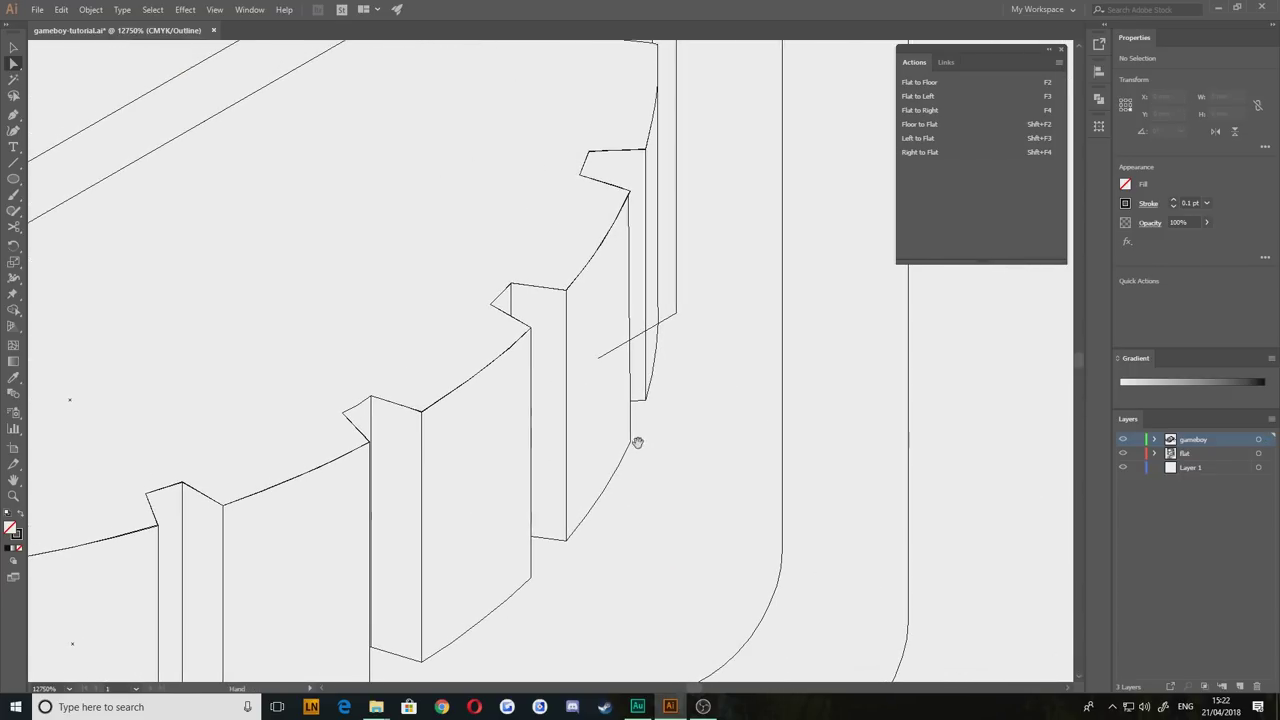
{"action": "left_click_drag", "start_coordinate": [593, 355], "coordinate": [658, 324]}
{"action": "left_click", "coordinate": [713, 371]}
Step: Delete the flat notched circle lying below the spare isometric wheel beside the Game Boy
{"action": "scroll", "coordinate": [684, 426], "scroll_direction": "down", "scroll_amount": 3}
{"action": "scroll", "coordinate": [683, 427], "scroll_direction": "down", "scroll_amount": 4}
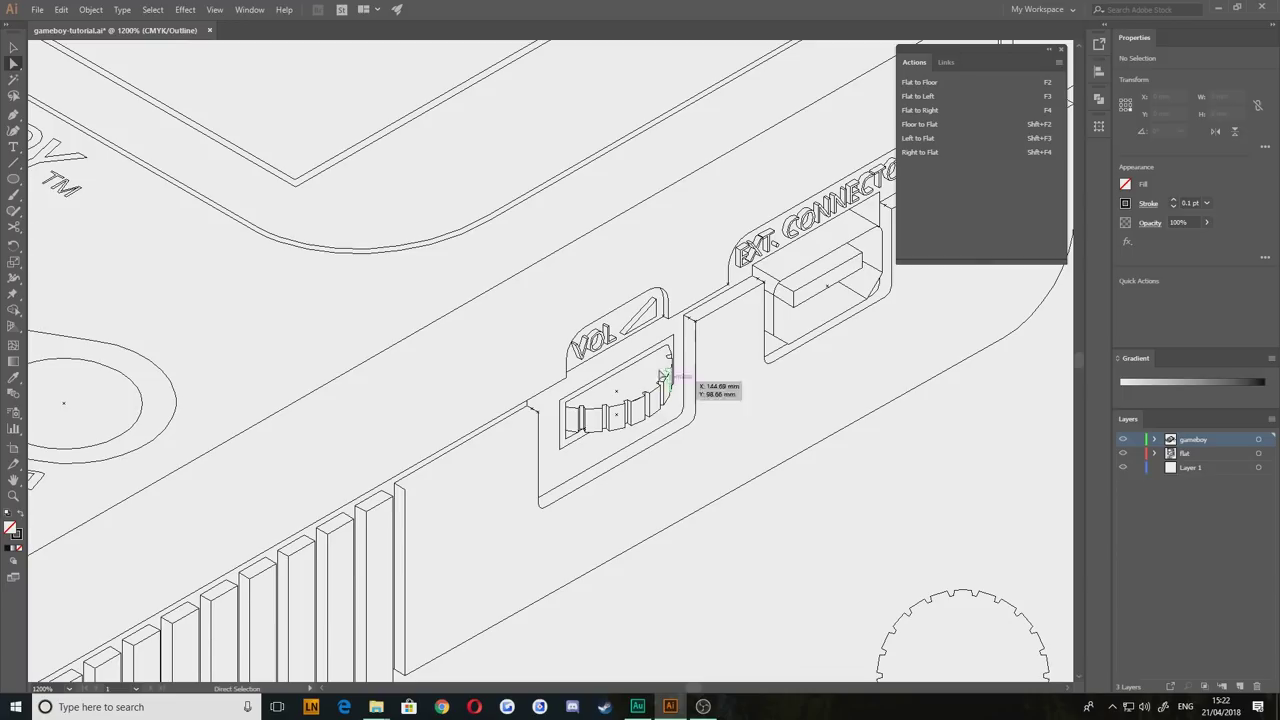
{"action": "scroll", "coordinate": [590, 426], "scroll_direction": "down", "scroll_amount": 2}
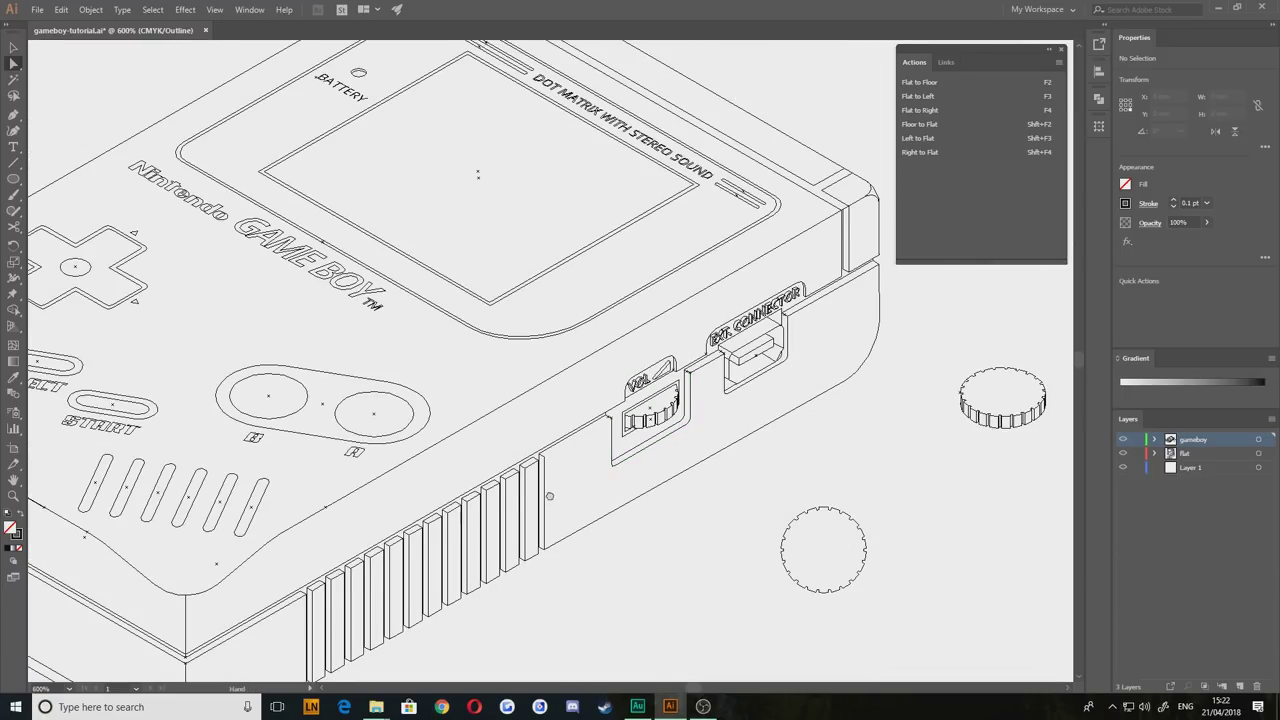
{"action": "left_click_drag", "start_coordinate": [549, 496], "coordinate": [590, 409]}
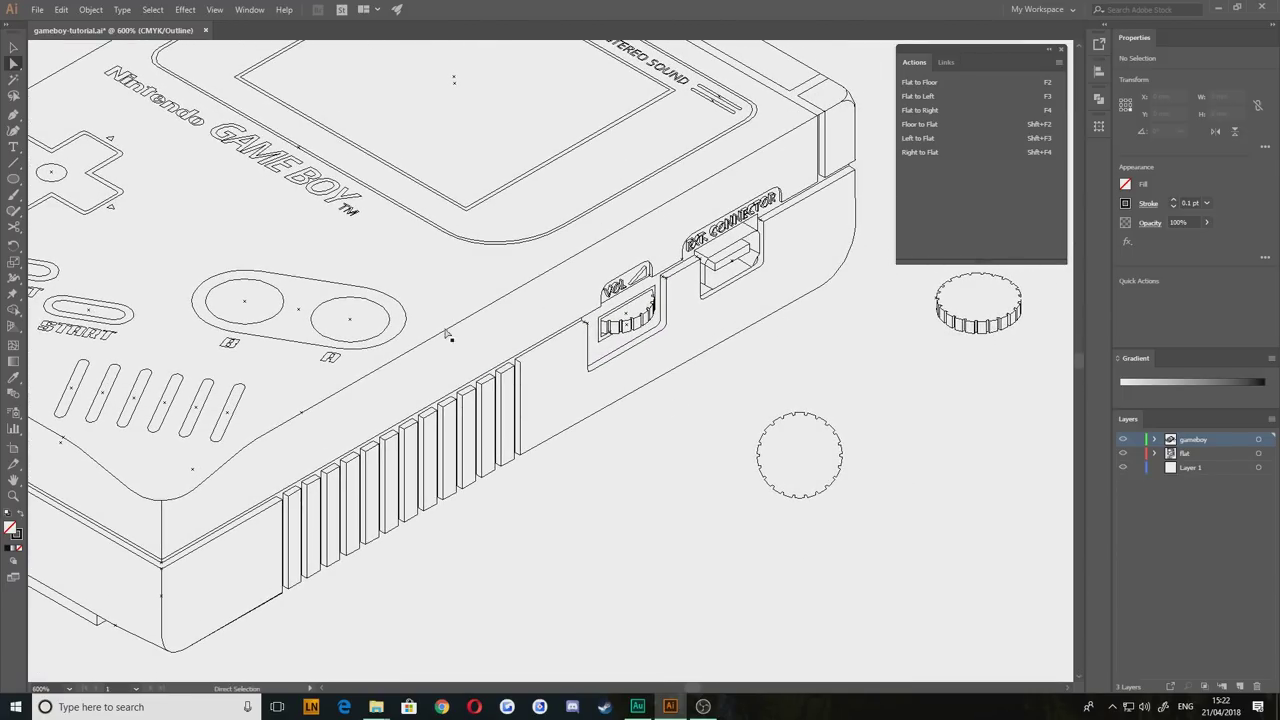
{"action": "left_click", "coordinate": [821, 423]}
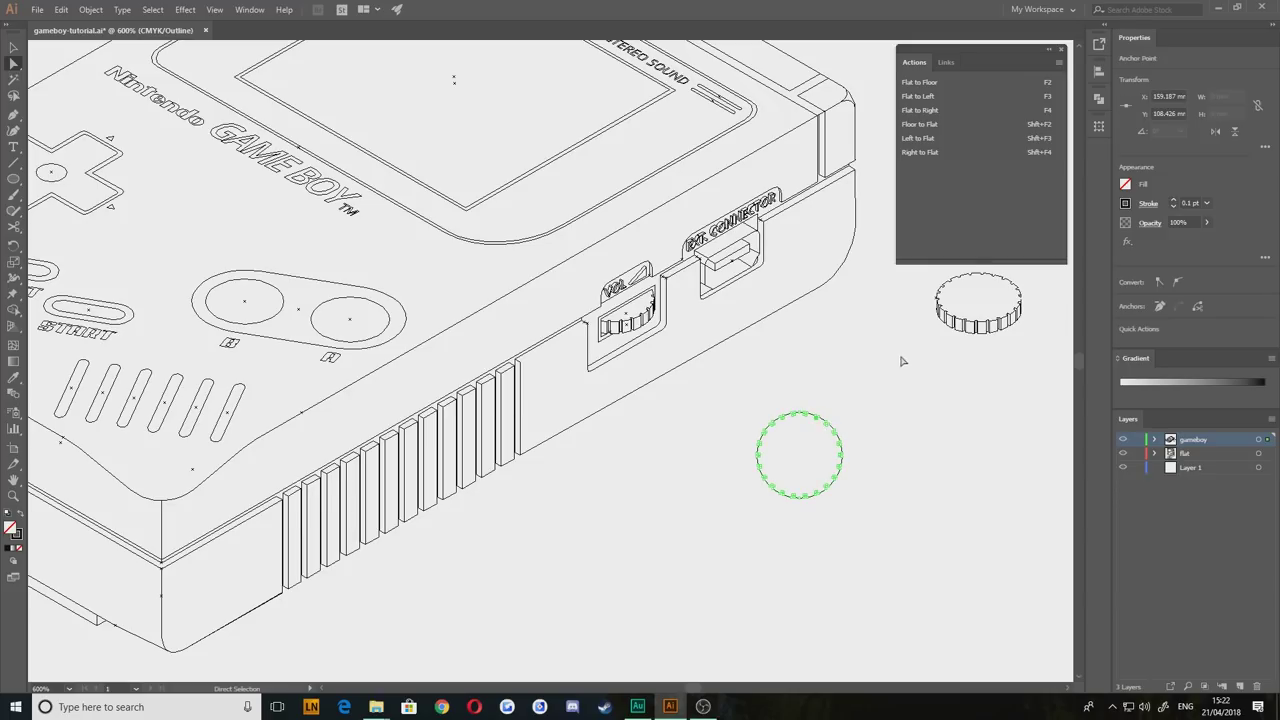
{"action": "left_click_drag", "start_coordinate": [928, 346], "coordinate": [857, 380]}
{"action": "left_click_drag", "start_coordinate": [685, 431], "coordinate": [797, 557]}
{"action": "key", "text": "Delete"}
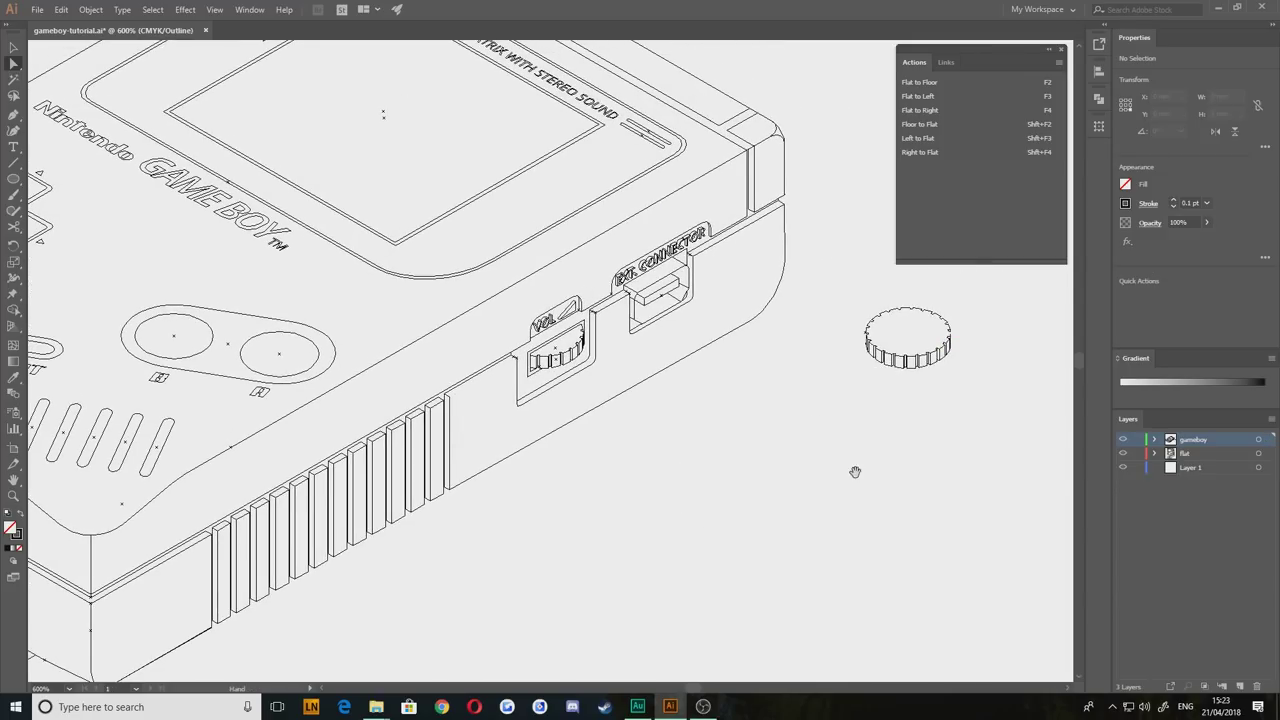
Step: Cut the spare isometric wheel group from the gameboy layer and paste it into the flat layer
{"action": "left_click_drag", "start_coordinate": [855, 471], "coordinate": [688, 508]}
{"action": "left_click_drag", "start_coordinate": [857, 426], "coordinate": [679, 311]}
{"action": "scroll", "coordinate": [700, 350], "scroll_direction": "down", "scroll_amount": 3}
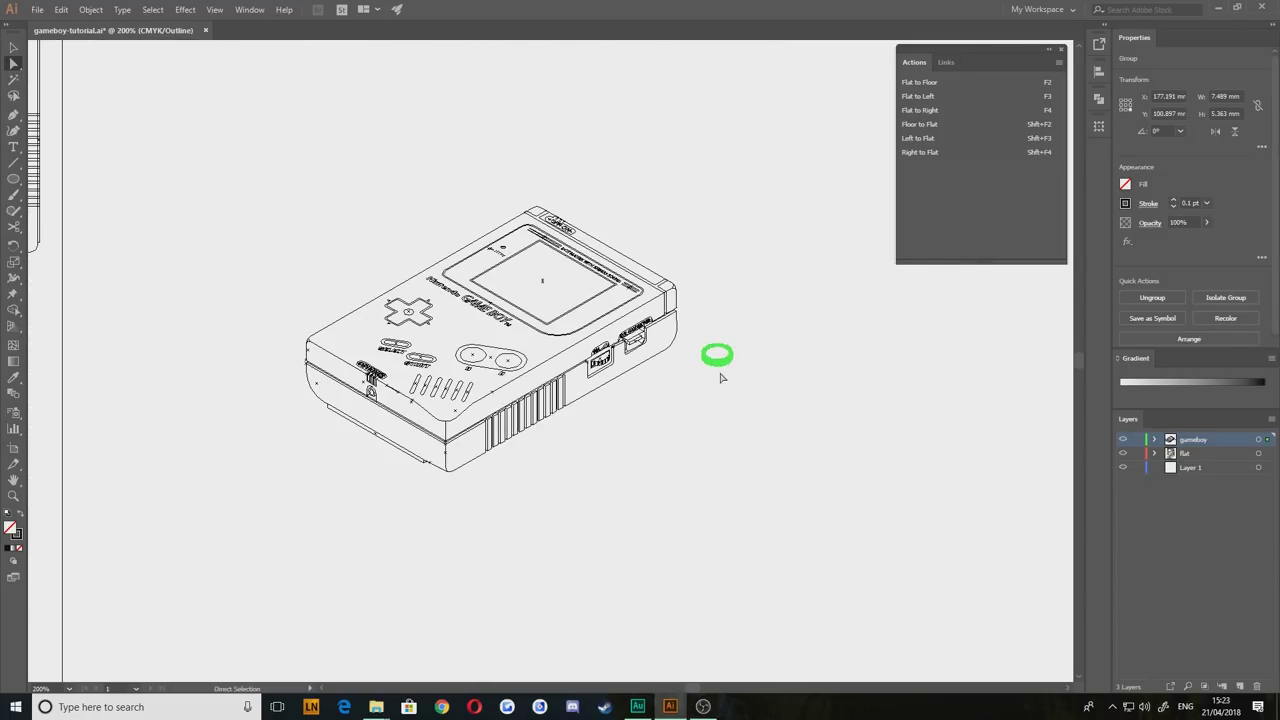
{"action": "key", "text": "ctrl+x"}
{"action": "left_click_drag", "start_coordinate": [366, 250], "coordinate": [723, 415]}
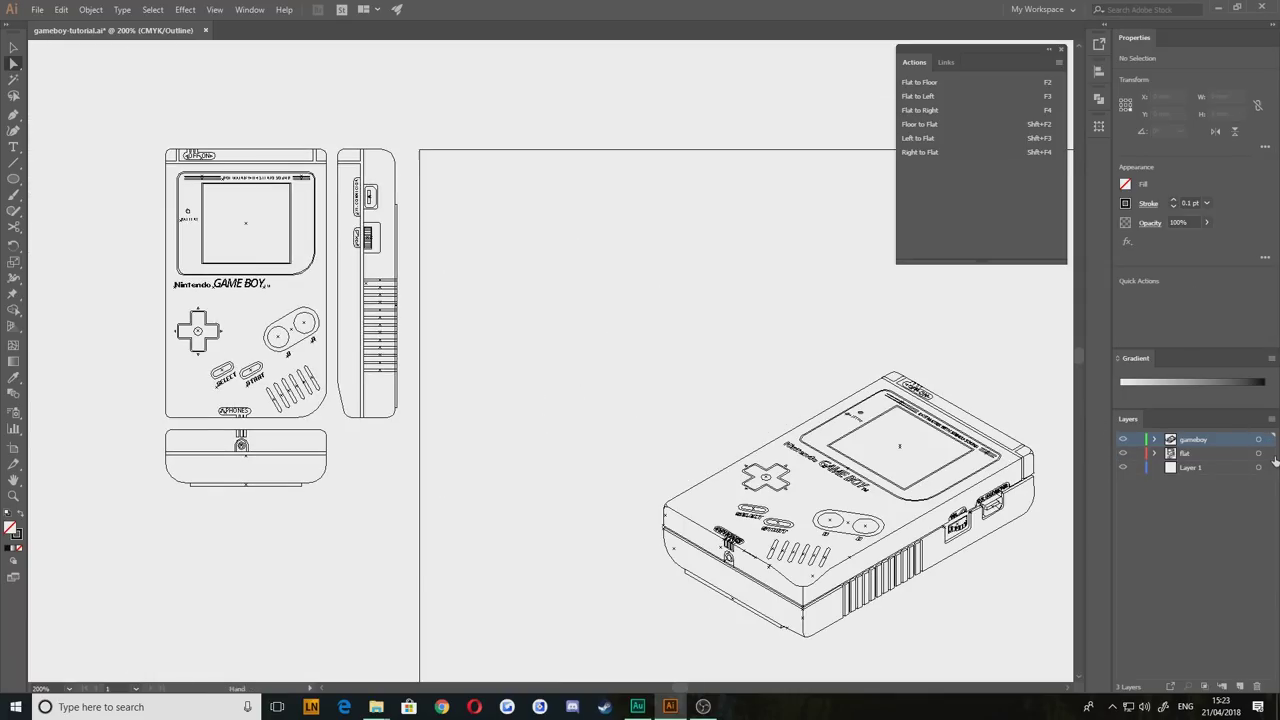
{"action": "left_click", "coordinate": [1270, 454]}
{"action": "left_click", "coordinate": [531, 360]}
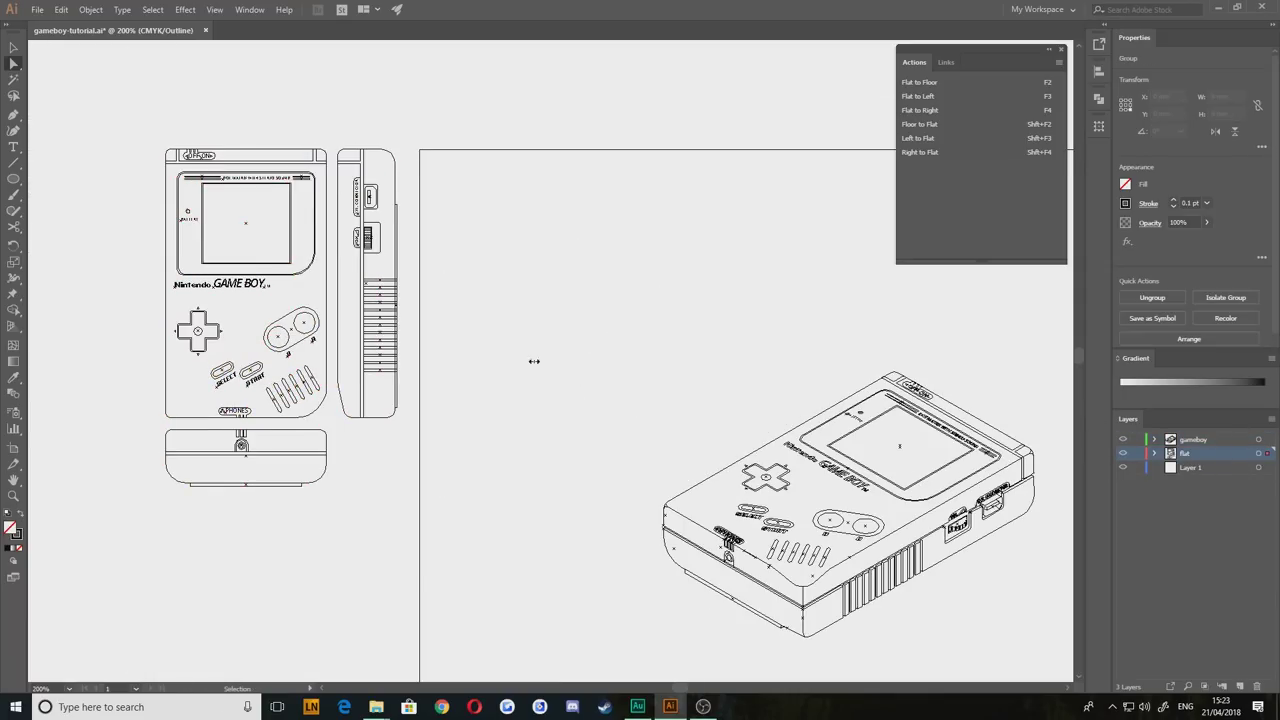
{"action": "key", "text": "ctrl+v"}
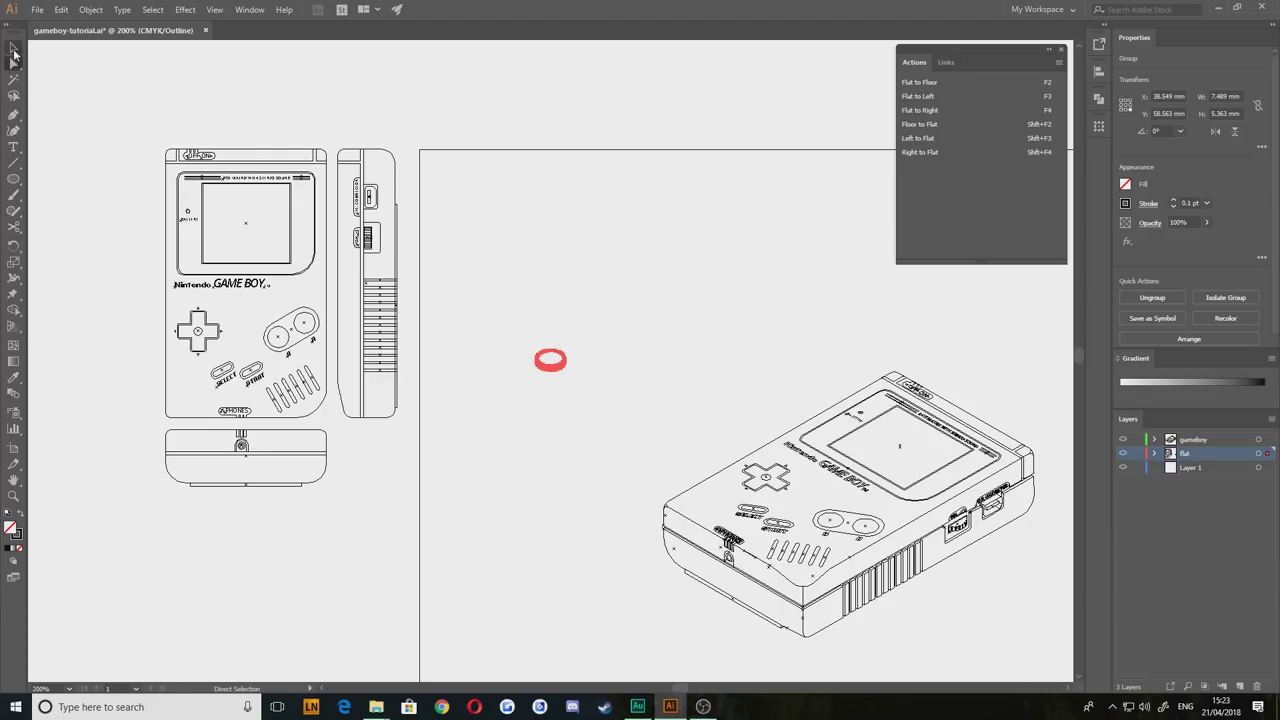
Step: Place the pasted isometric wheel just above the Game Boy's flat side view and deselect it
{"action": "left_click", "coordinate": [13, 49]}
{"action": "left_click_drag", "start_coordinate": [537, 350], "coordinate": [356, 102]}
{"action": "left_click", "coordinate": [1057, 437]}
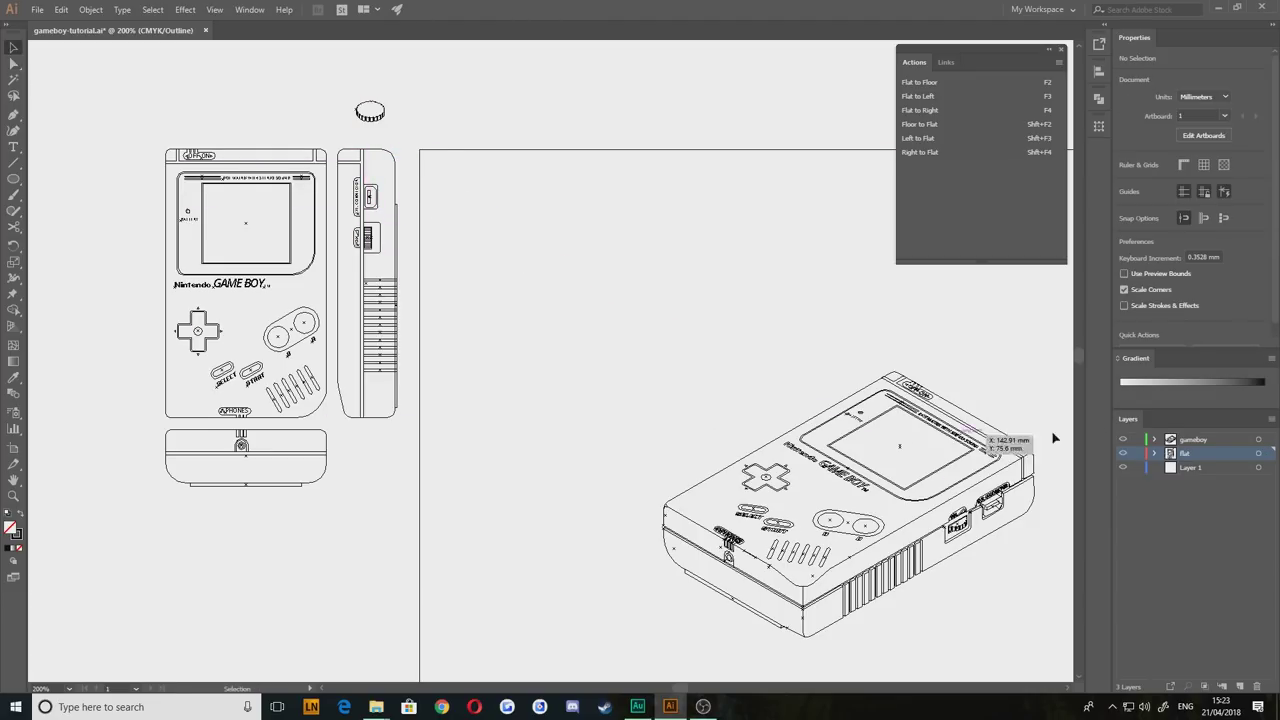
Step: Hide and lock the flat layer, leaving the isometric Game Boy drawing on display
{"action": "left_click", "coordinate": [1123, 455]}
{"action": "left_click_drag", "start_coordinate": [786, 574], "coordinate": [500, 388]}
{"action": "scroll", "coordinate": [521, 379], "scroll_direction": "up", "scroll_amount": 2}
{"action": "left_click_drag", "start_coordinate": [524, 266], "coordinate": [393, 399]}
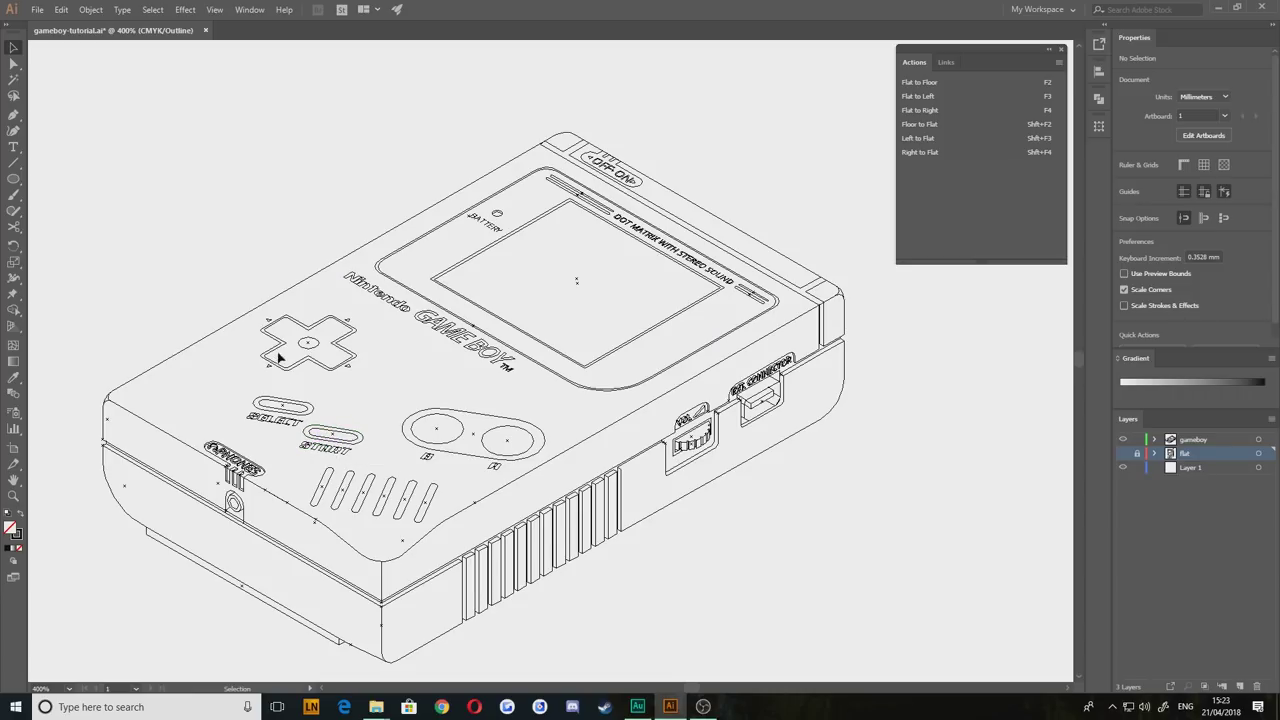
{"action": "scroll", "coordinate": [250, 268], "scroll_direction": "down", "scroll_amount": 2}
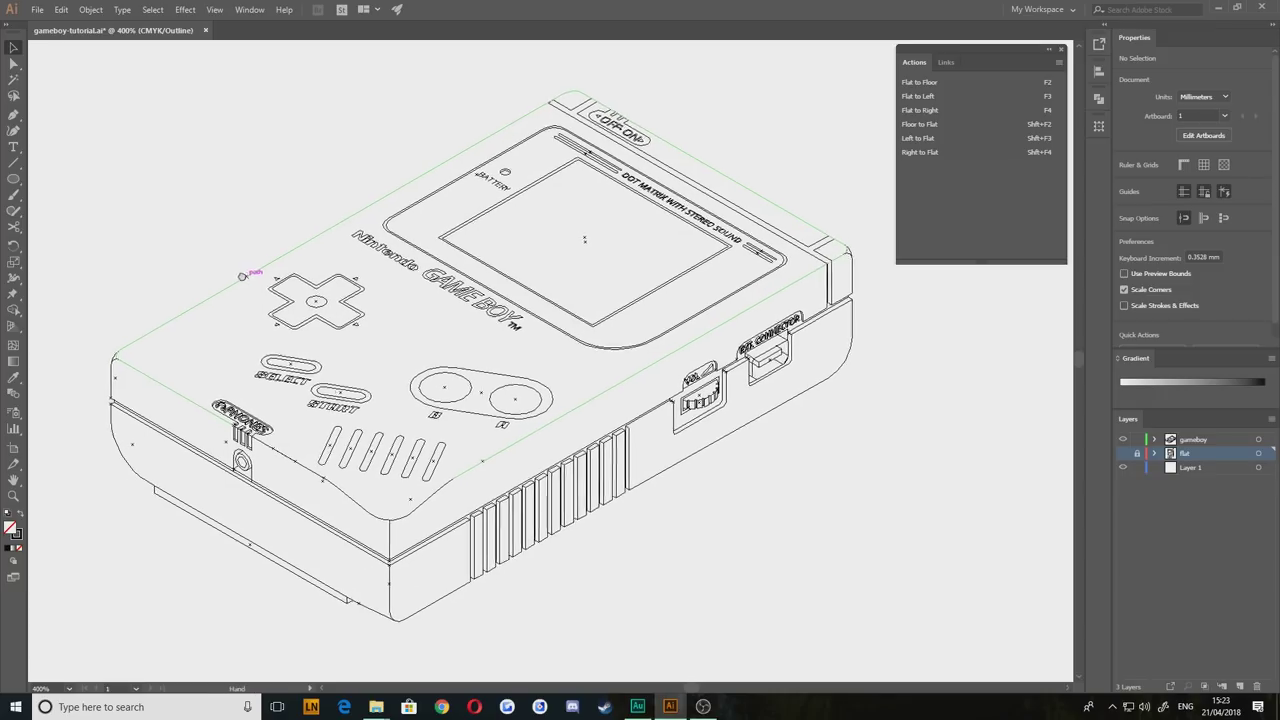